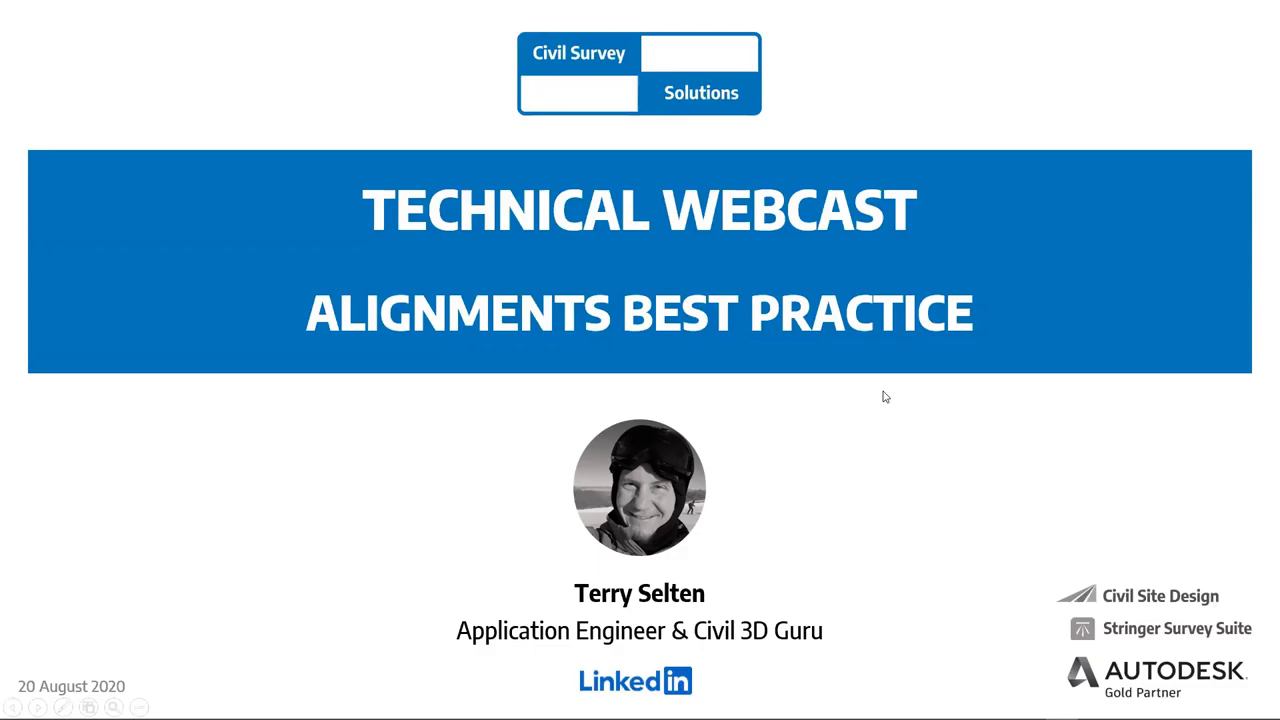
Advance the slide show from the title slide to the Statement, Questions and Solutions slide
key("Right")
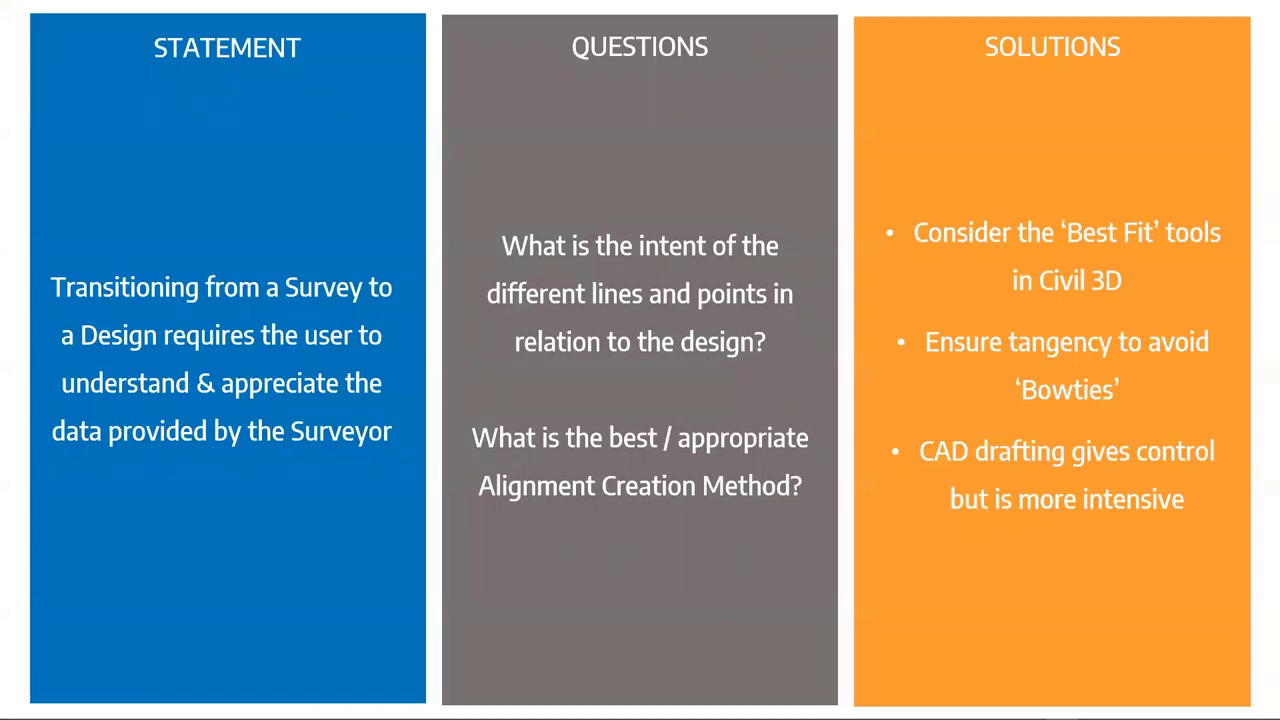
Move the slide show on to the Webcast Agenda flow-chart slide
key("Right")
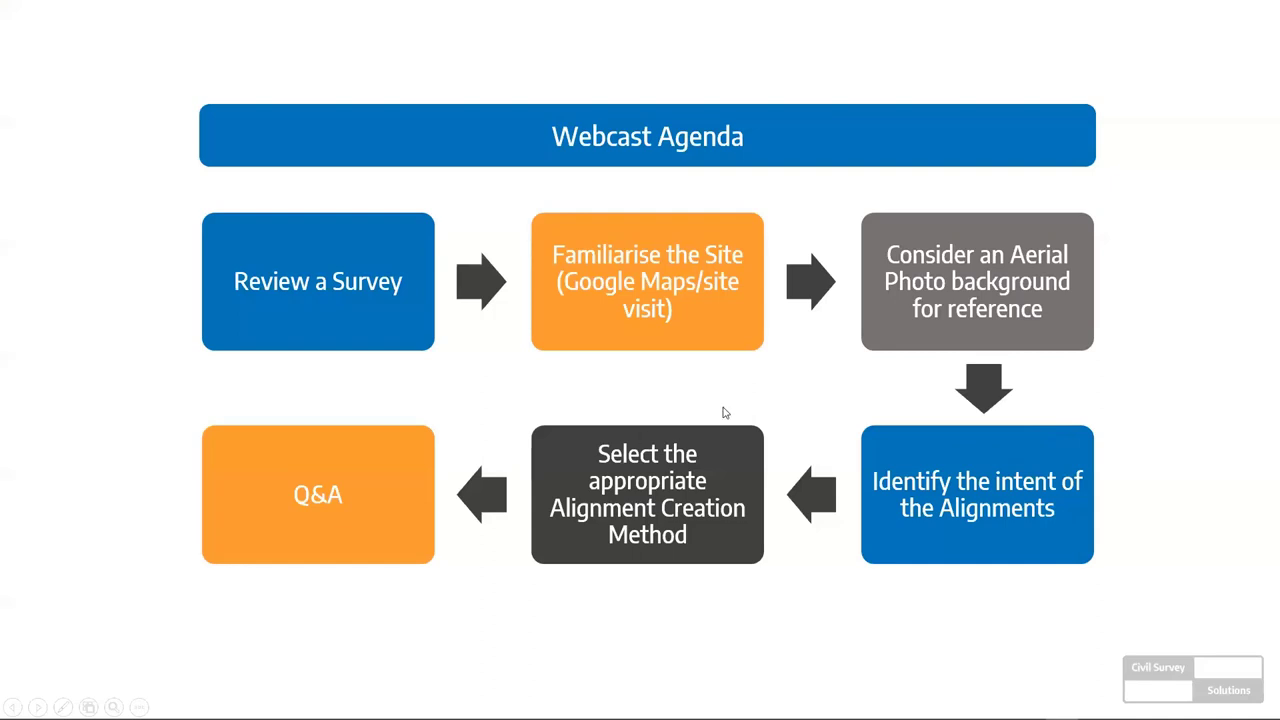
Go past the Alignment Creation Methods slide and end the show to return to the drawing
left_click(649, 401)
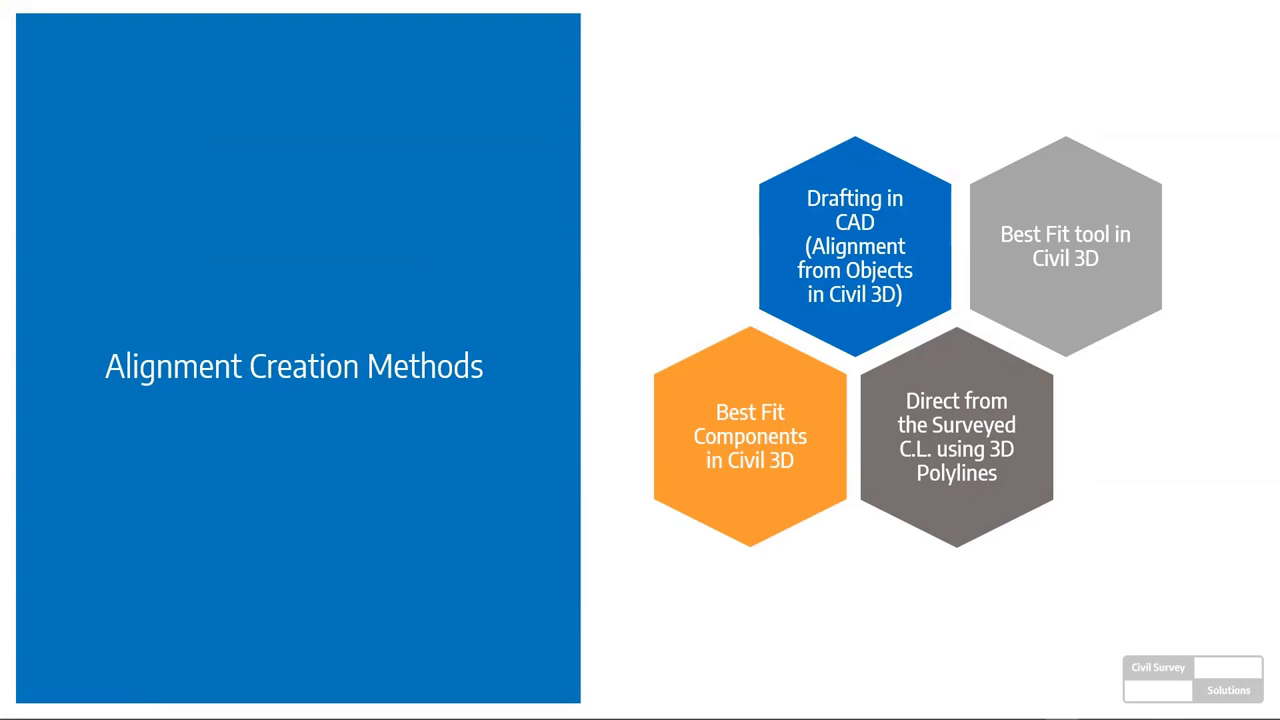
key("Right")
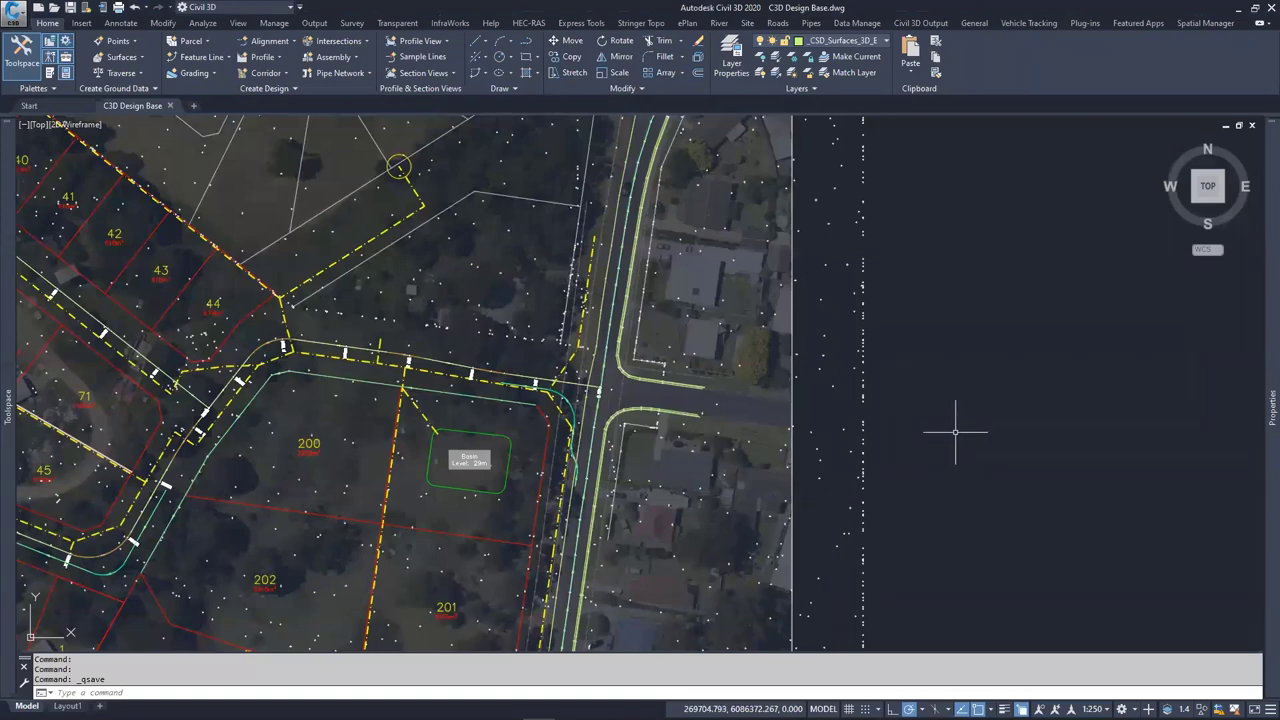
mouse_move(955, 432)
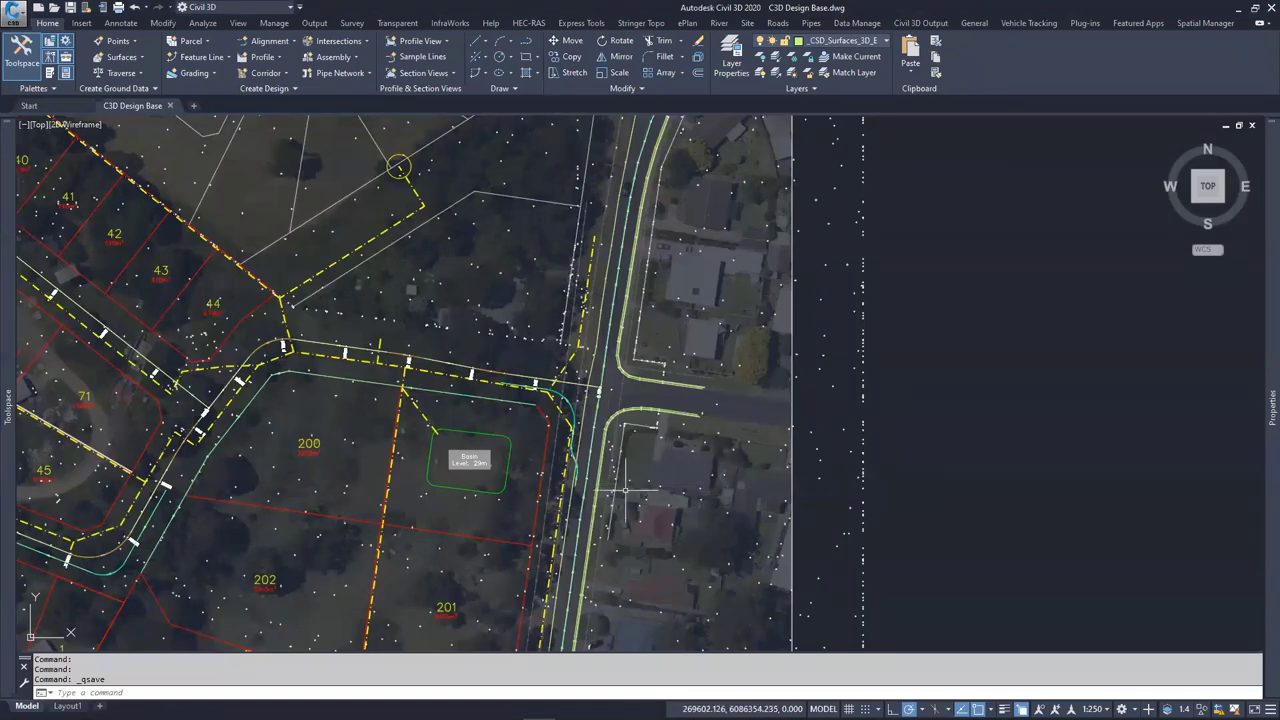
middle_click_drag(605, 537, 616, 410)
middle_click_drag(594, 565, 688, 281)
middle_click_drag(643, 471, 681, 254)
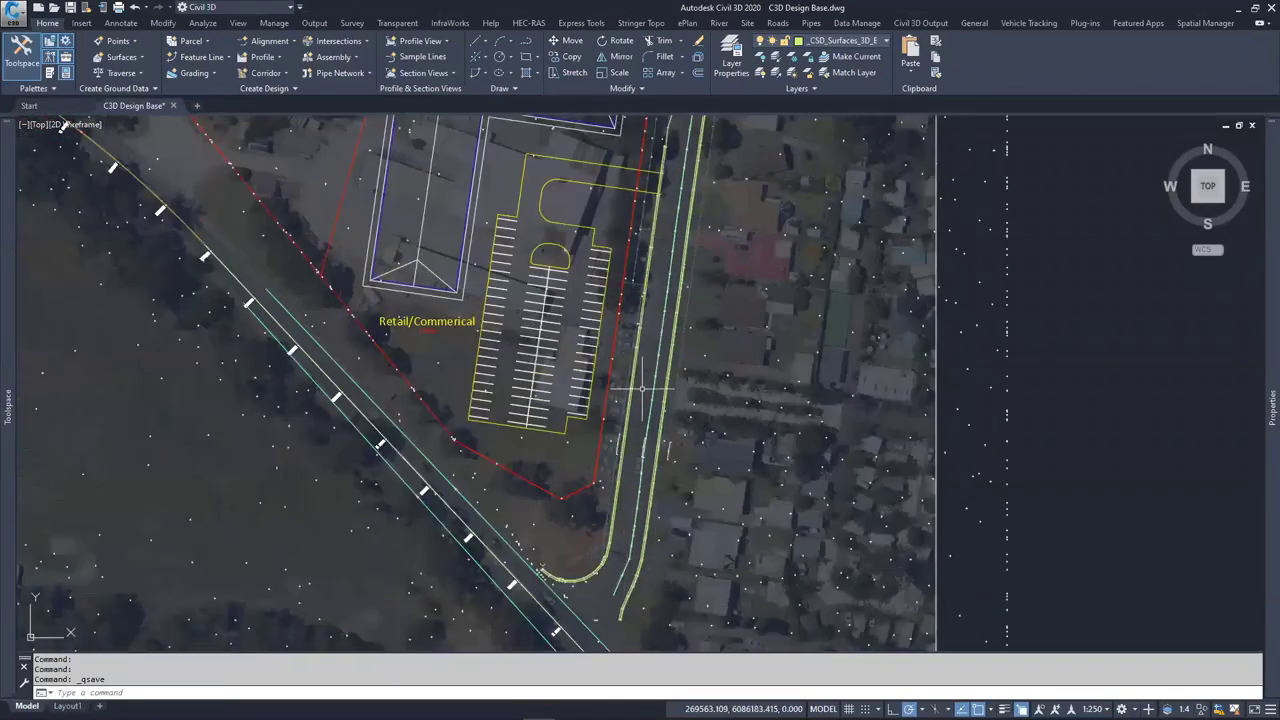
scroll(641, 388, "down", 4)
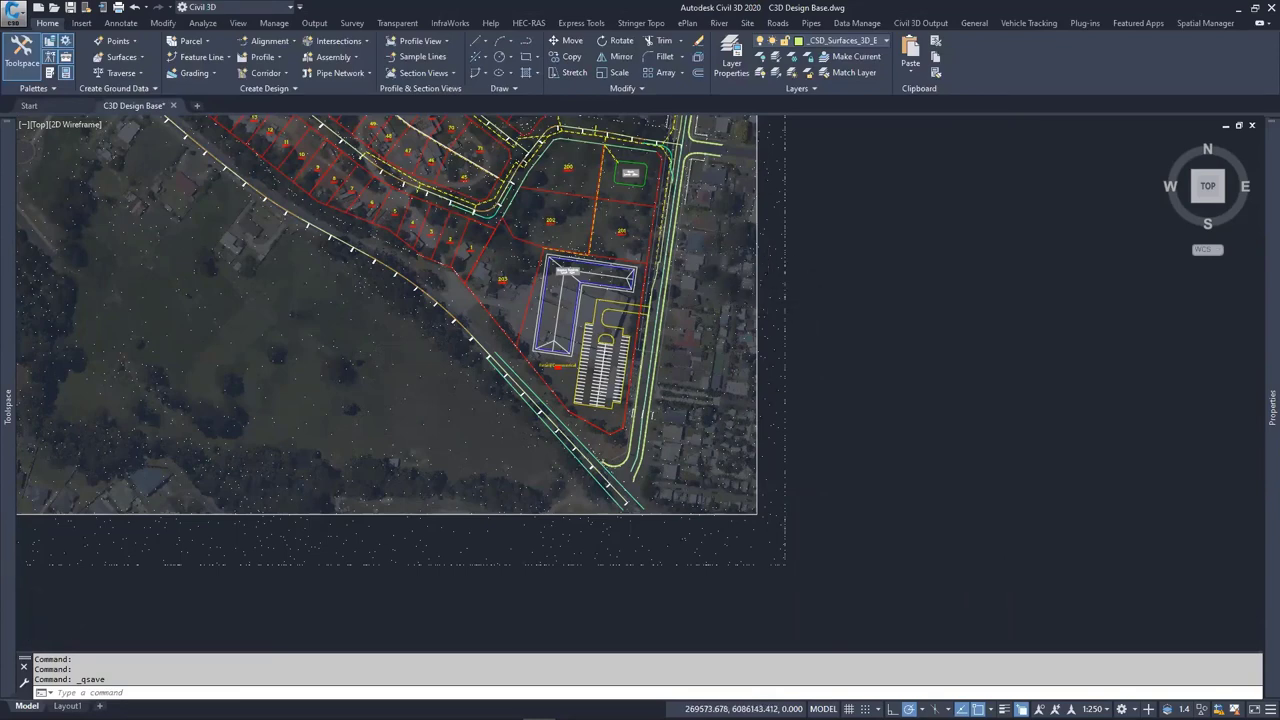
scroll(666, 441, "up", 7)
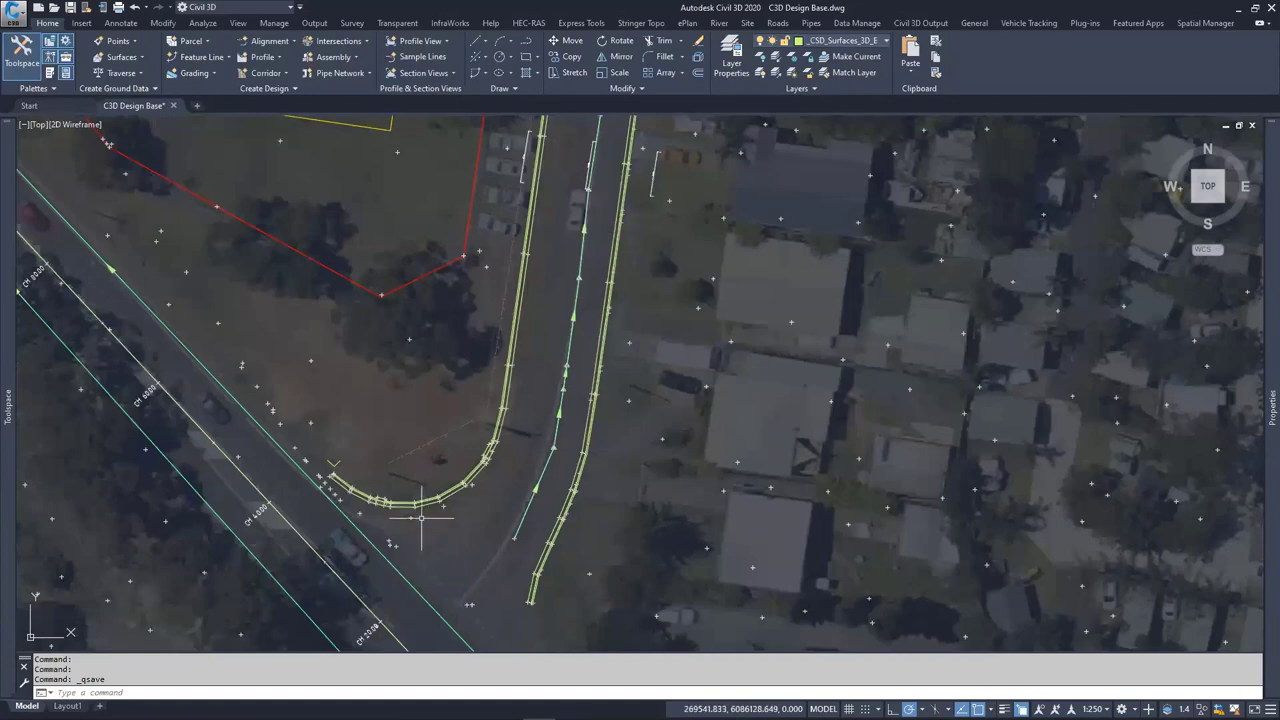
middle_click_drag(574, 206, 520, 540)
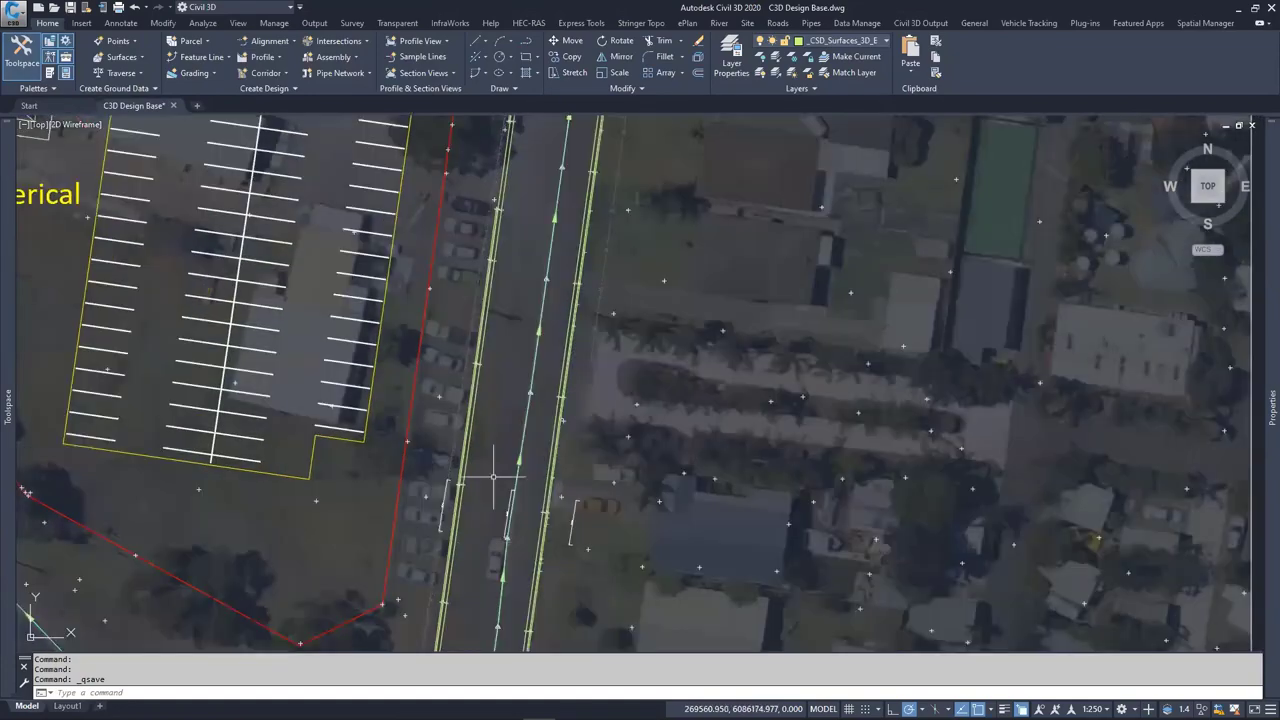
middle_click_drag(510, 300, 490, 470)
middle_click_drag(536, 318, 457, 532)
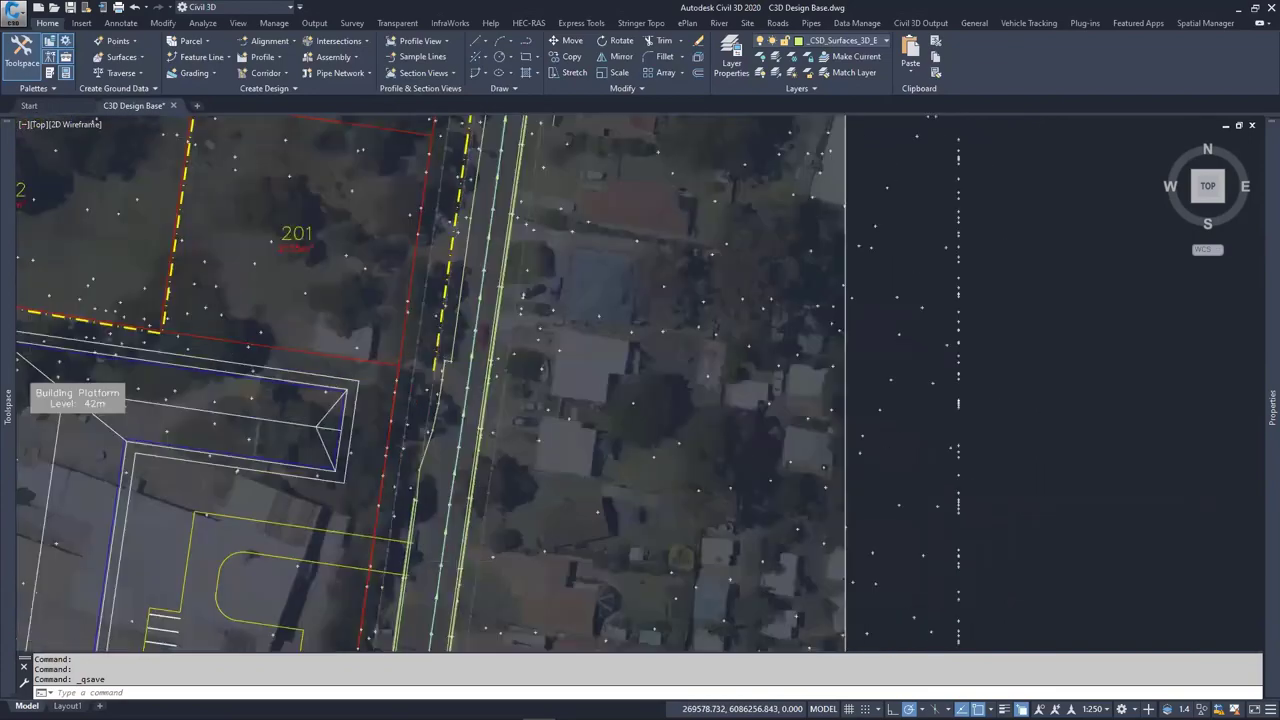
middle_click_drag(485, 252, 440, 492)
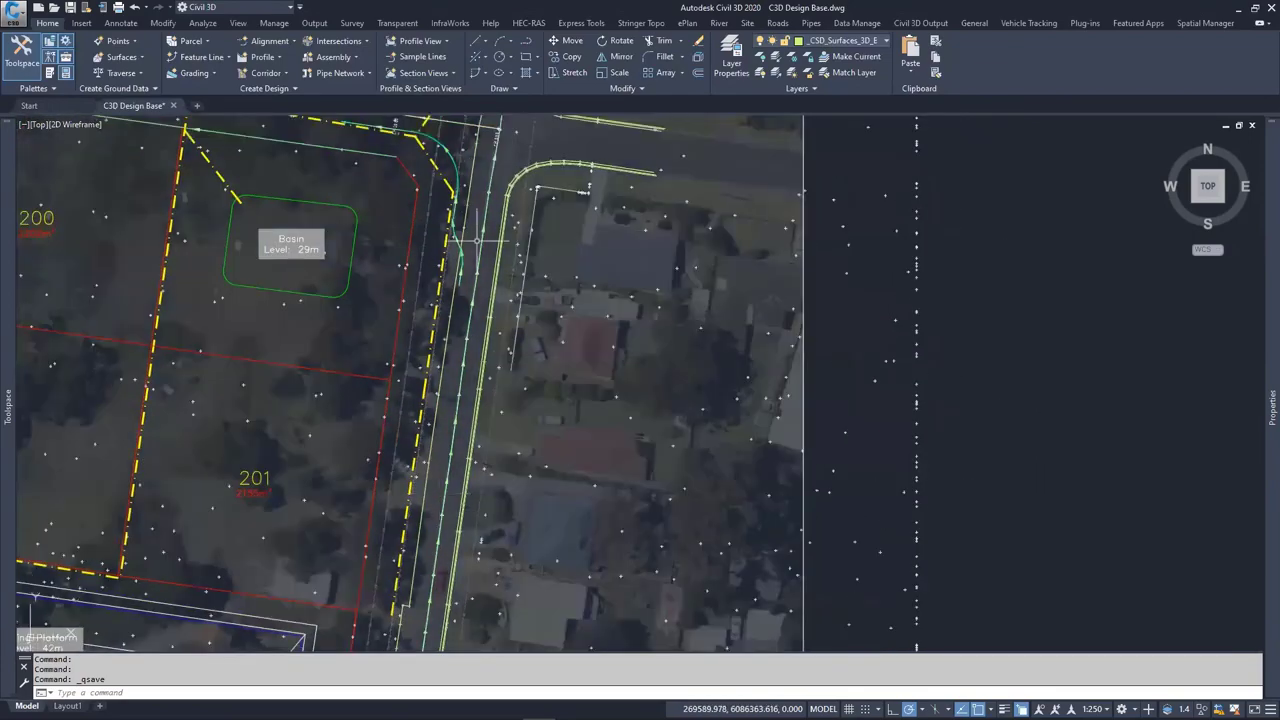
middle_click_drag(477, 191, 429, 476)
middle_click_drag(450, 381, 440, 422)
middle_click_drag(500, 125, 438, 376)
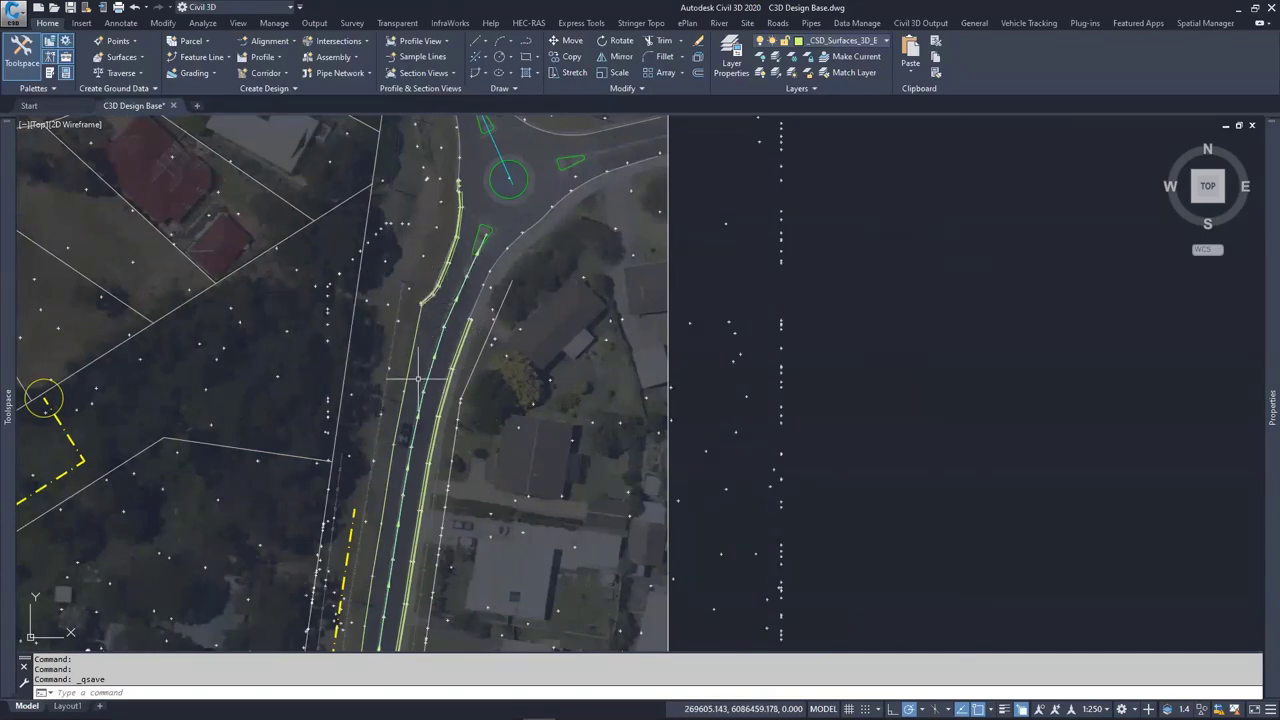
middle_click_drag(405, 500, 455, 172)
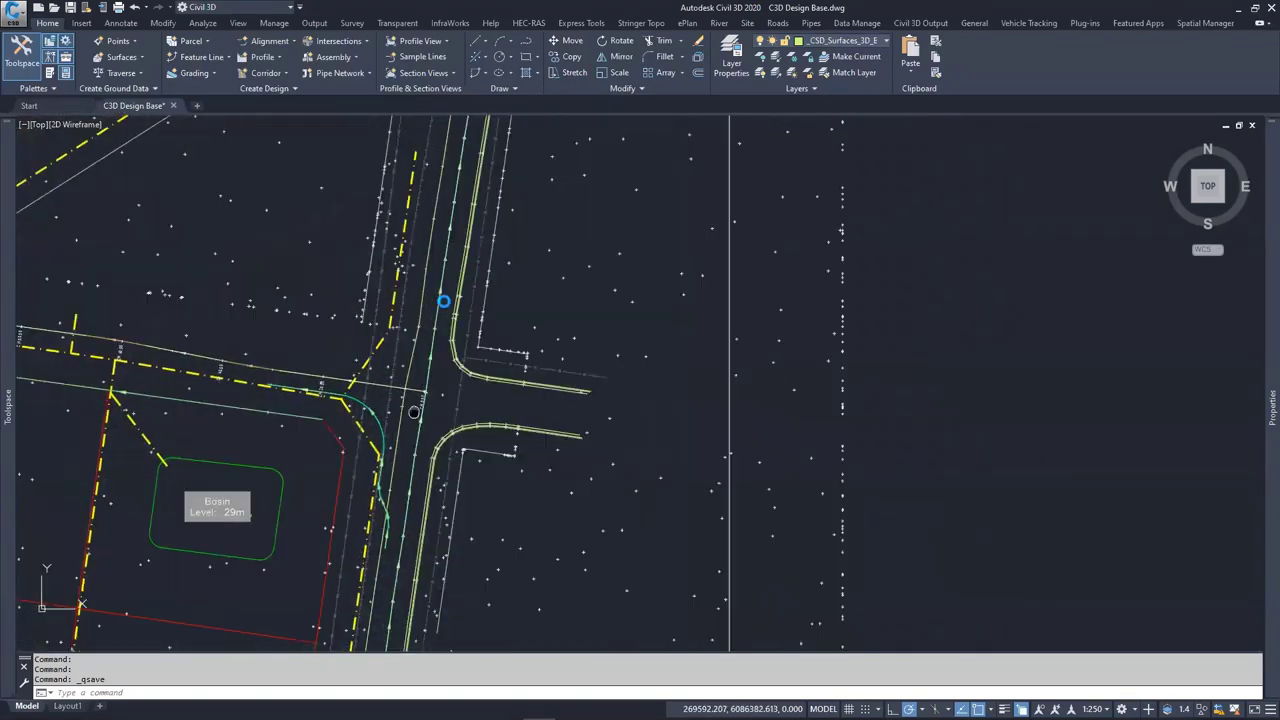
mouse_move(441, 540)
middle_mouse_down()
mouse_move(492, 297)
mouse_move(444, 455)
middle_mouse_up()
mouse_move(420, 580)
middle_mouse_down()
mouse_move(418, 449)
mouse_move(434, 372)
middle_mouse_up()
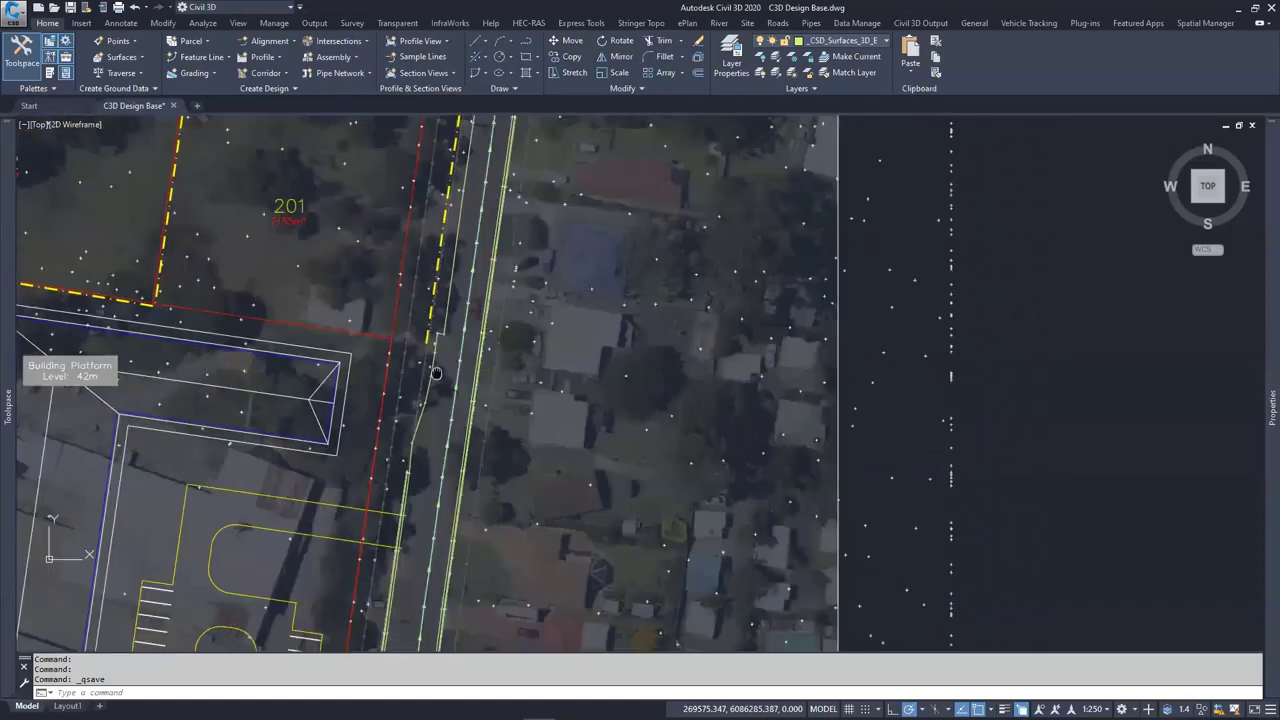
scroll(434, 372, "up", 3)
middle_click_drag(365, 550, 435, 354)
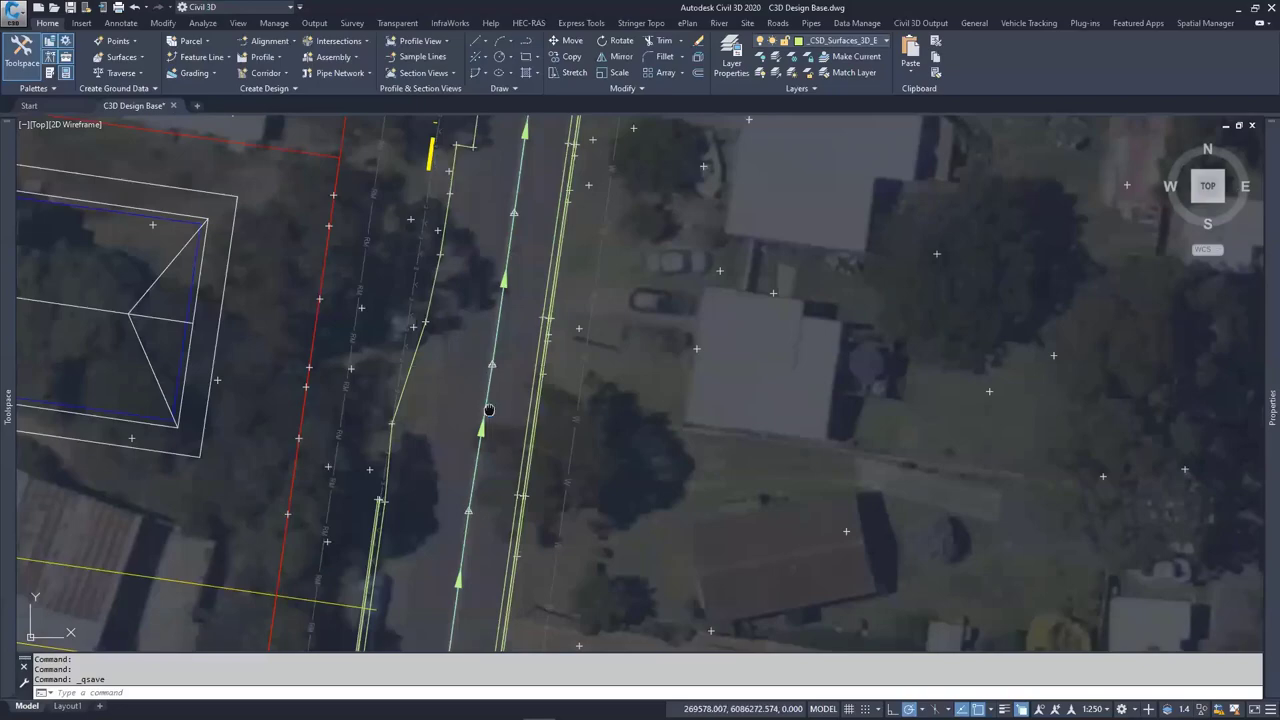
scroll(495, 340, "down", 2)
scroll(512, 285, "down", 1)
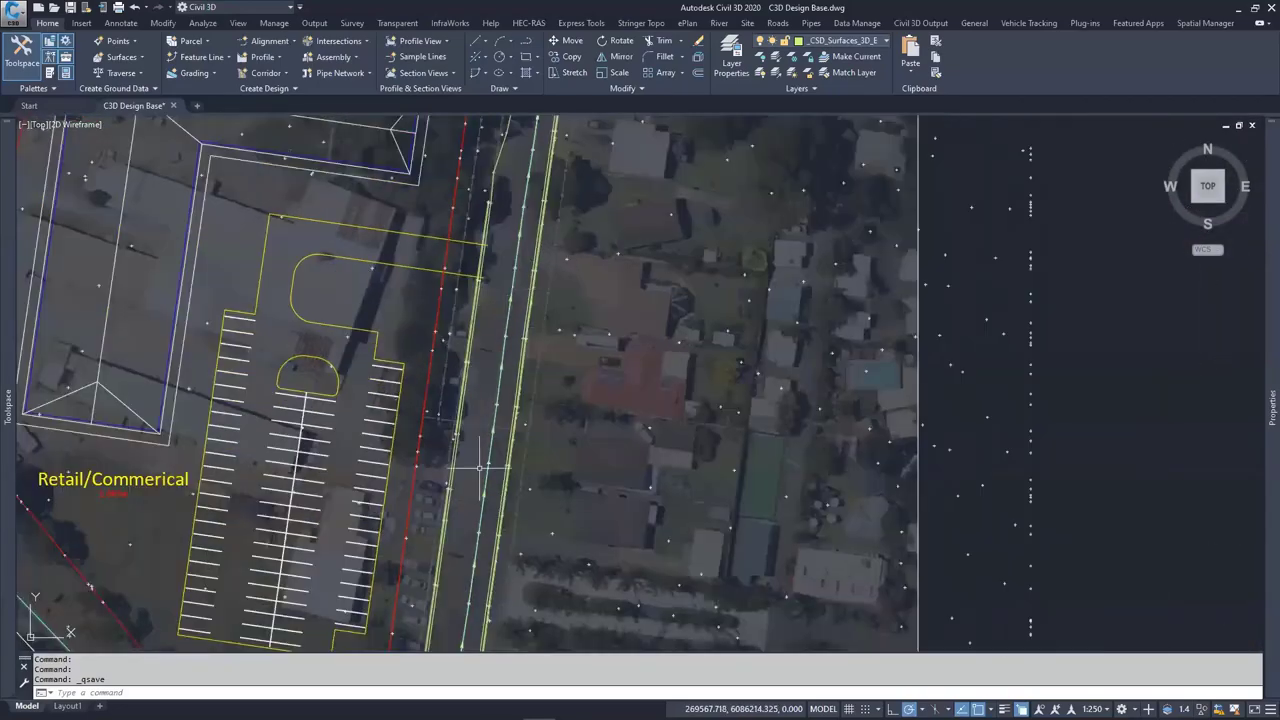
middle_click_drag(479, 469, 507, 453)
scroll(508, 365, "up", 1)
scroll(508, 364, "up", 1)
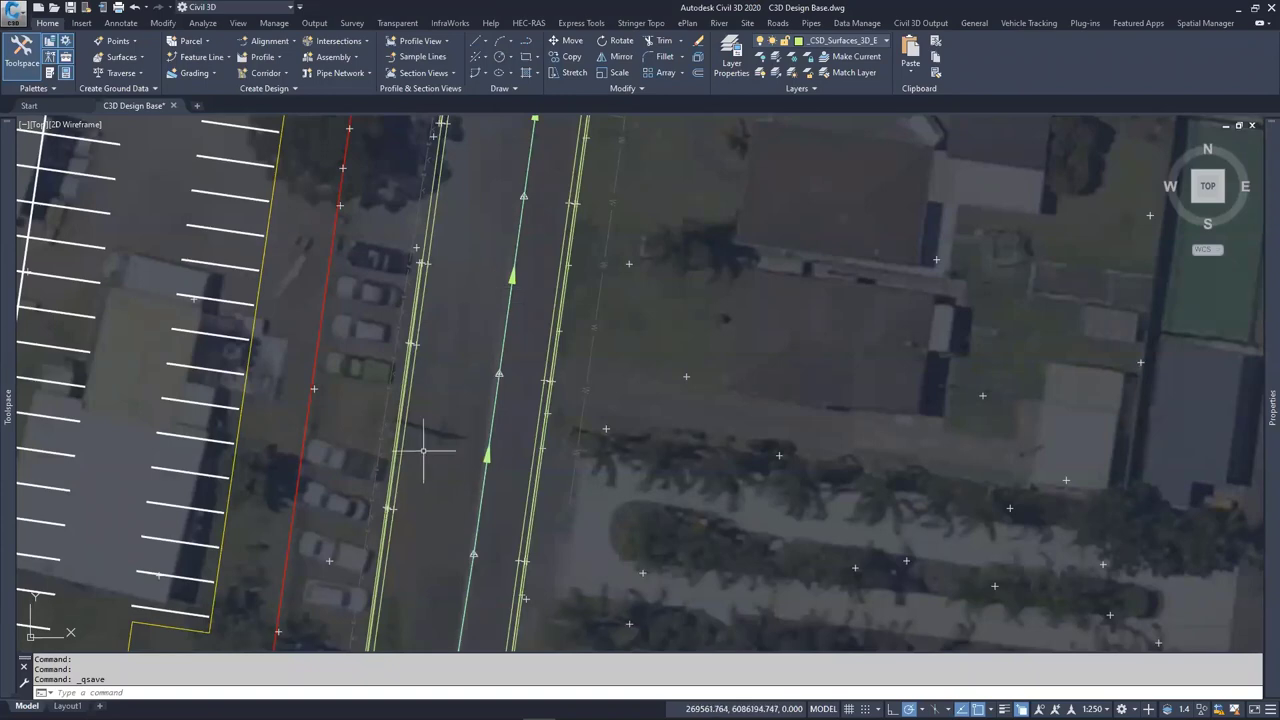
scroll(491, 427, "up", 8)
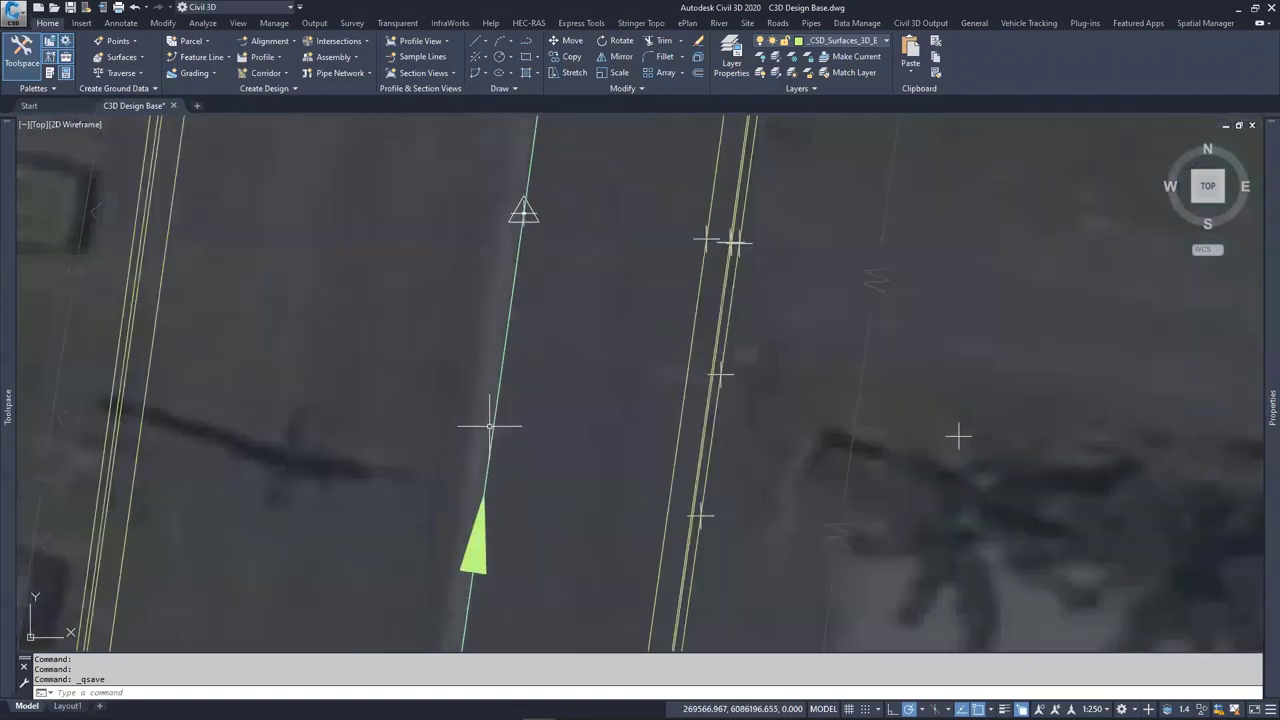
scroll(537, 411, "down", 3)
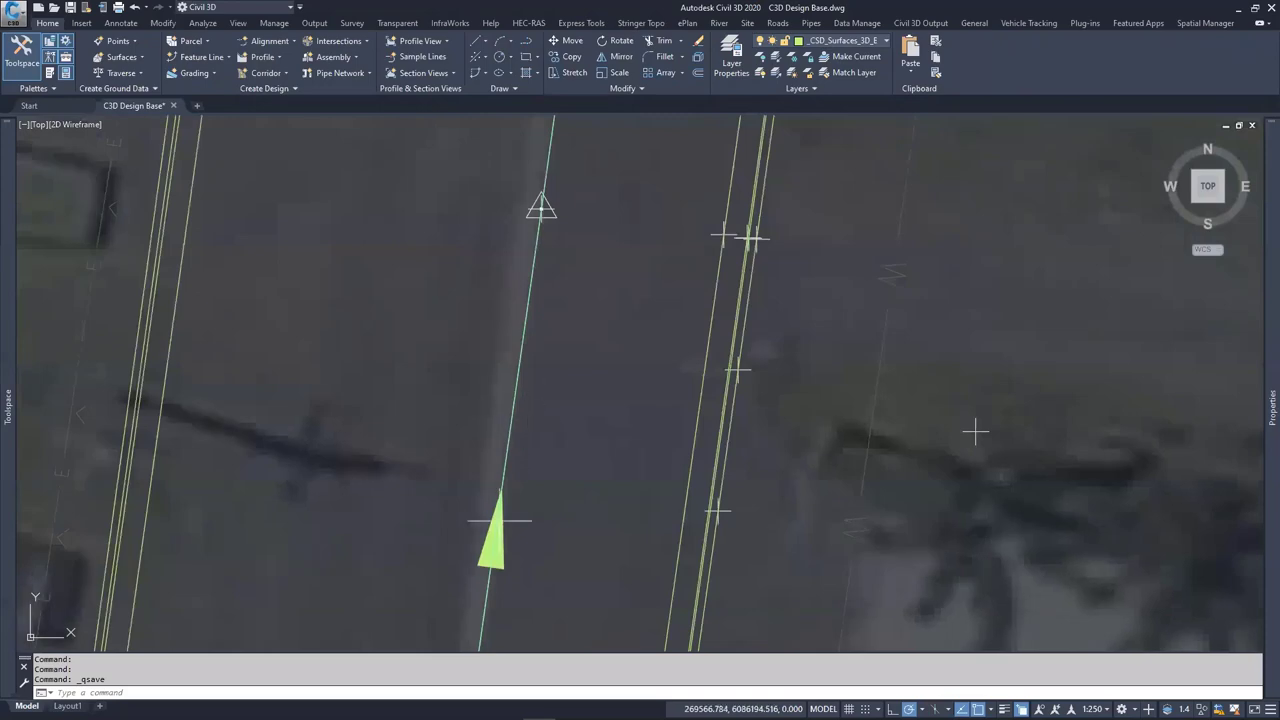
scroll(511, 343, "down", 2)
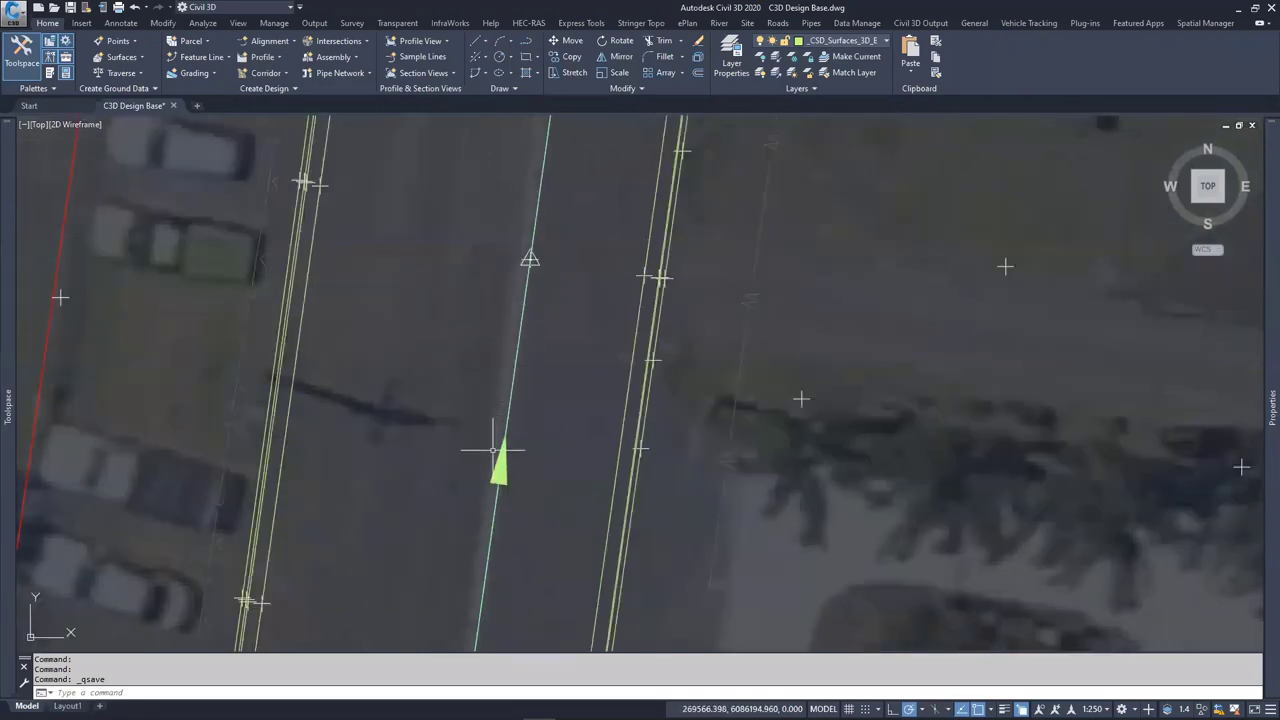
scroll(497, 444, "down", 3)
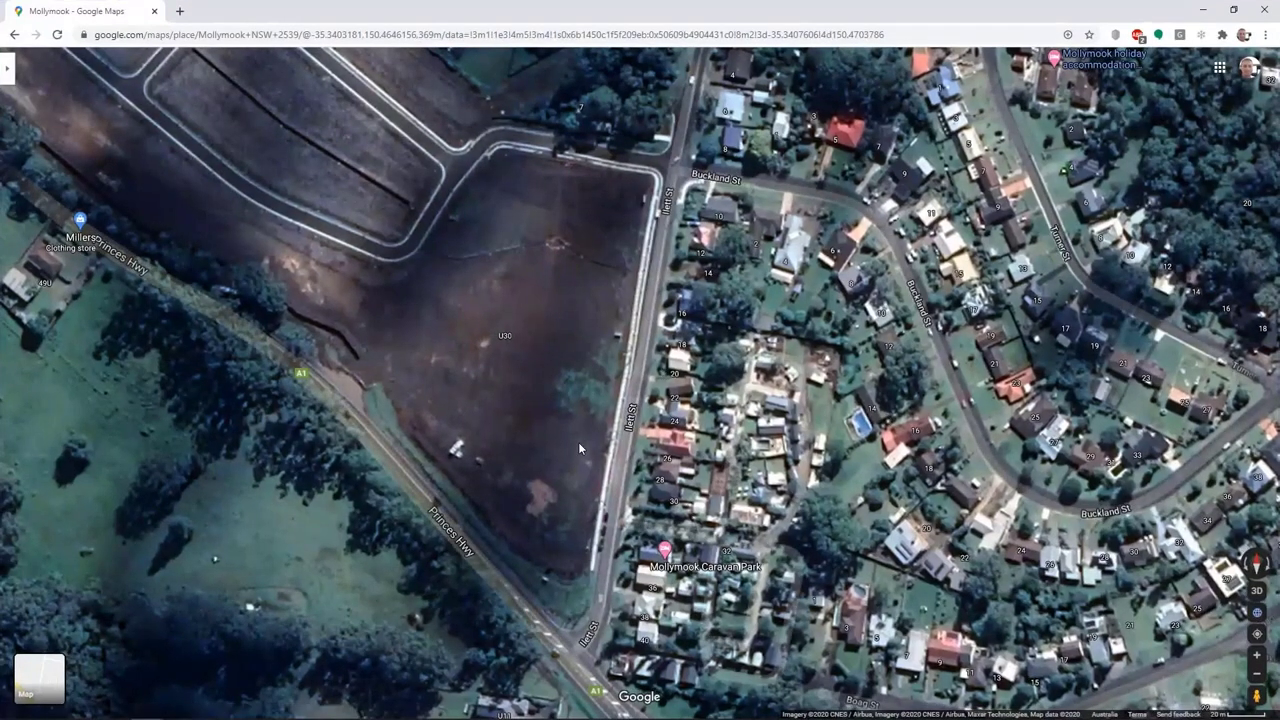
Zoom the satellite map around Ilett St, Mollymook, and bring up Street View coverage with Pegman
scroll(605, 480, "down", 2)
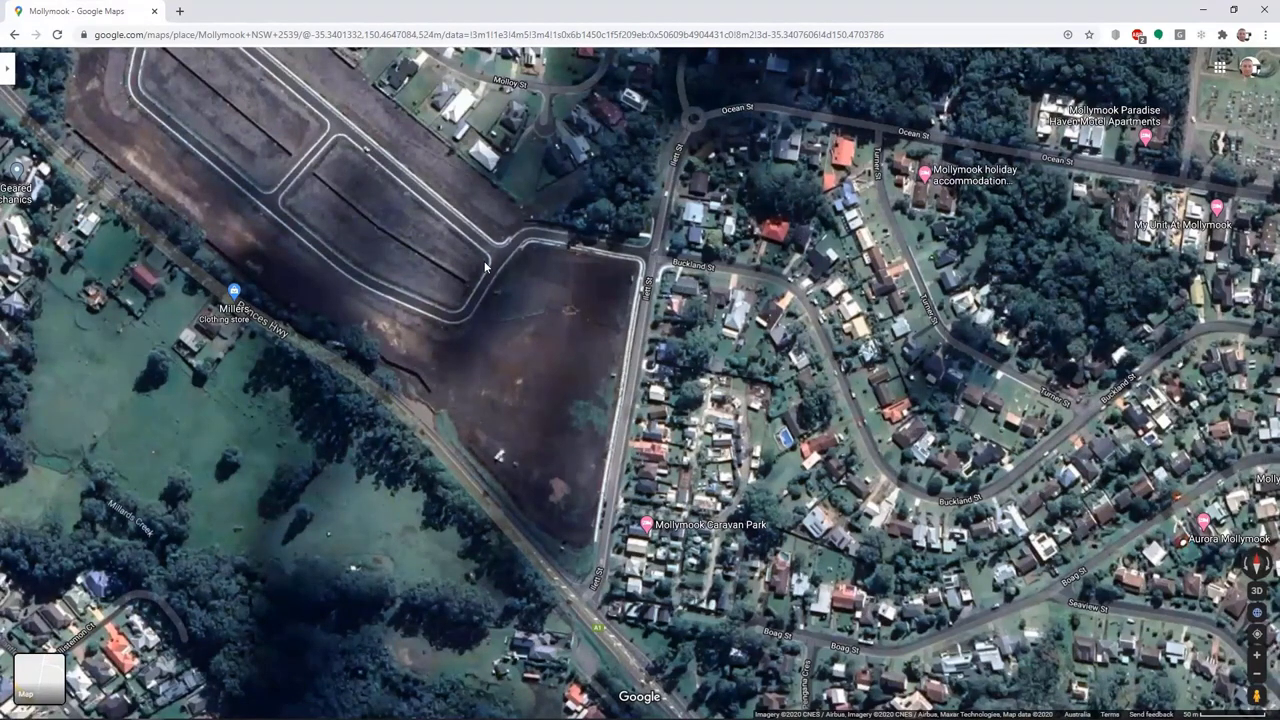
scroll(597, 548, "up", 2)
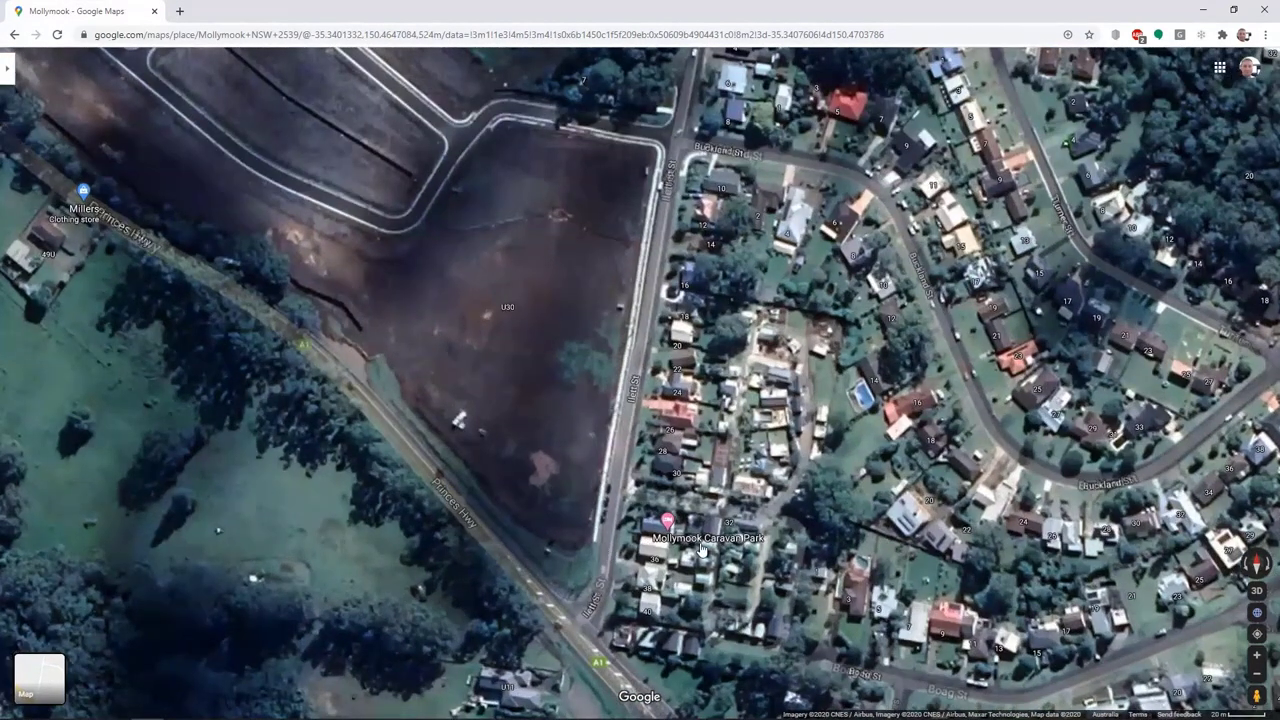
left_click_drag(1254, 697, 640, 150)
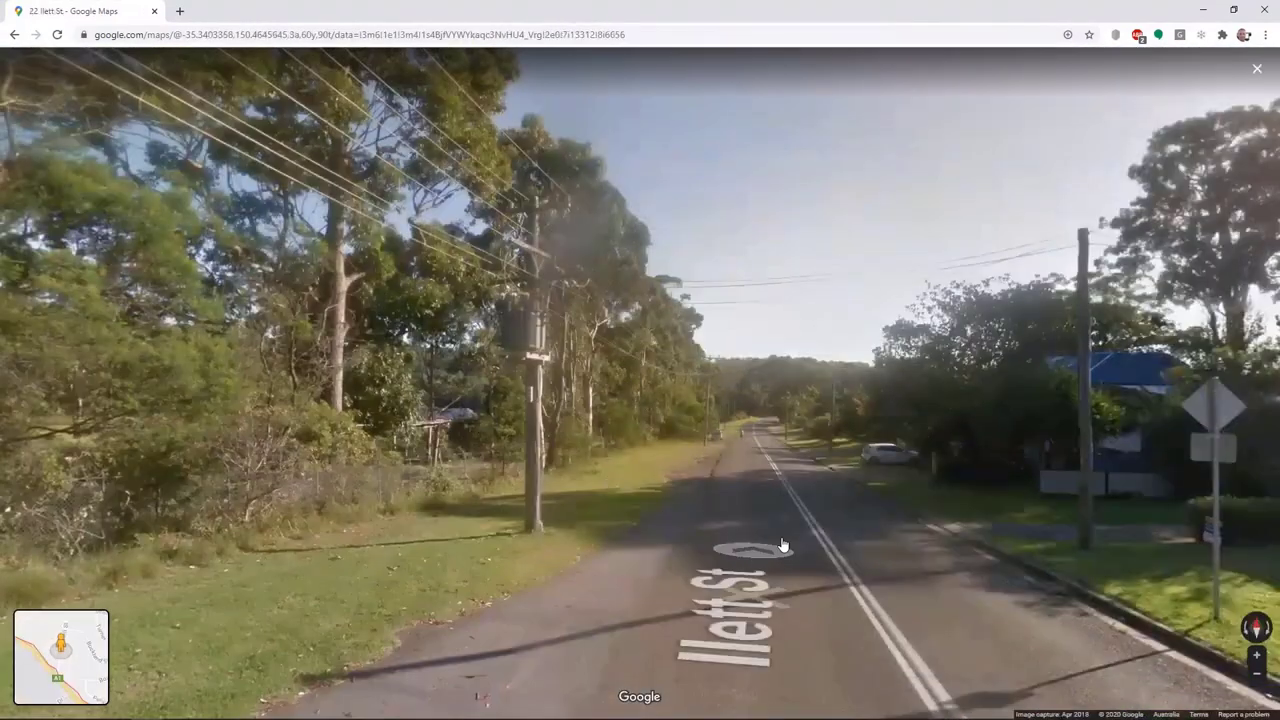
Step forward along Ilett St and turn toward the roadside verge and power pole
left_click(766, 480)
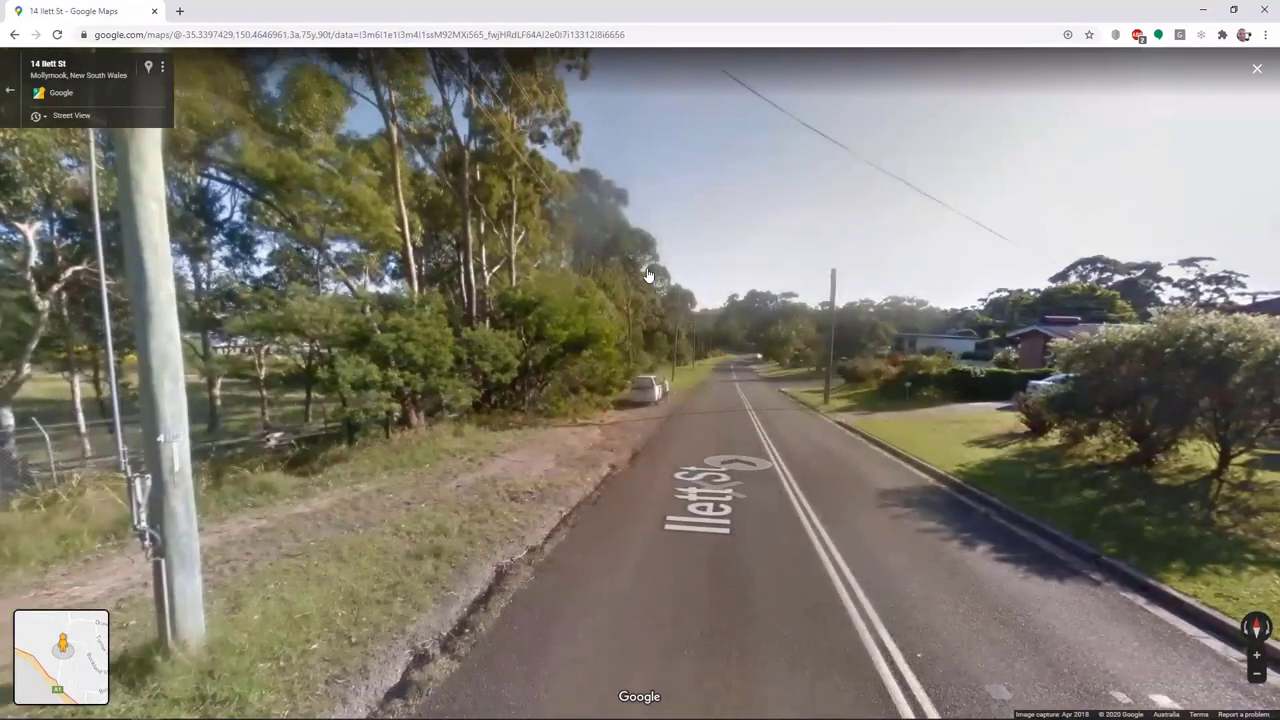
left_click(674, 323)
left_click(823, 447)
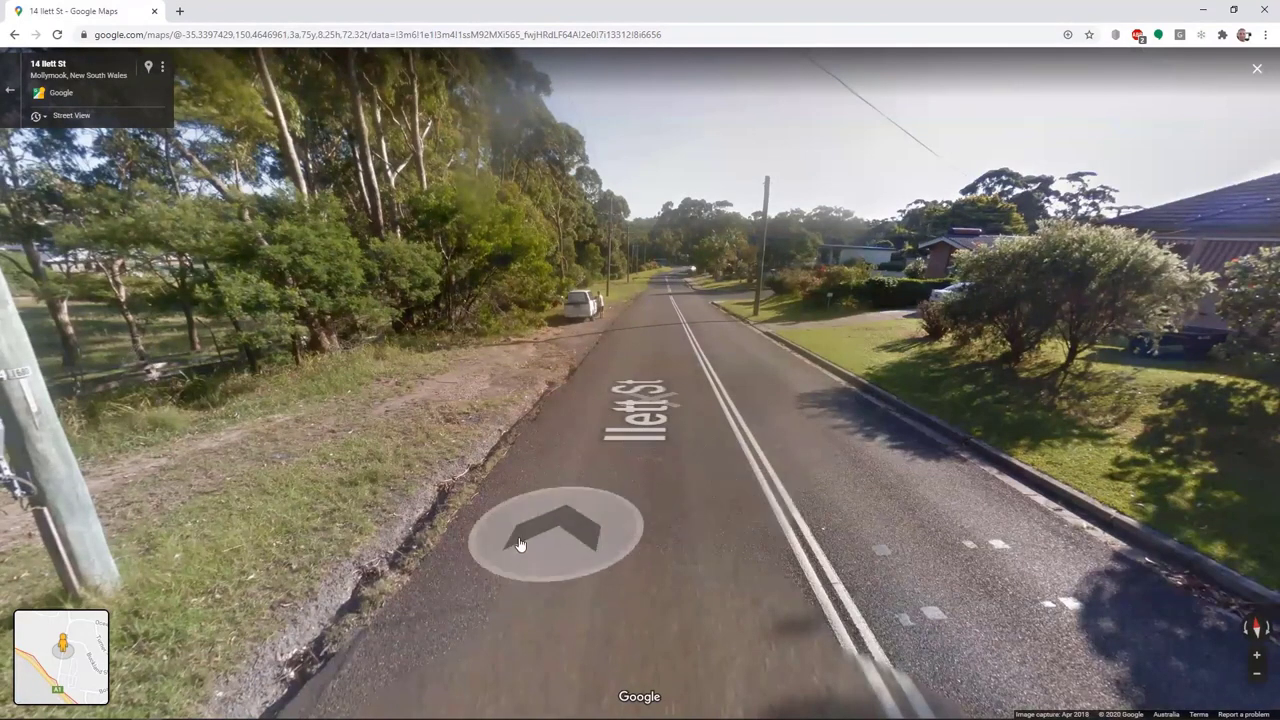
left_click_drag(519, 544, 713, 362)
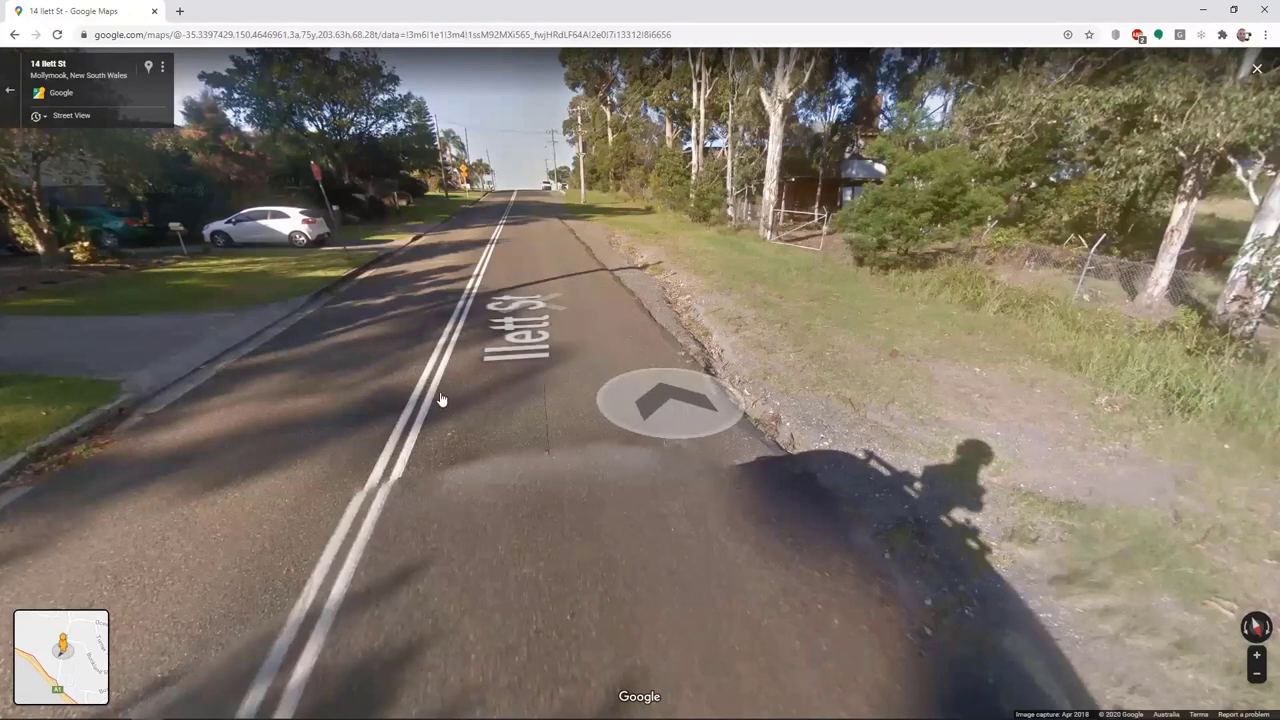
left_click(600, 402)
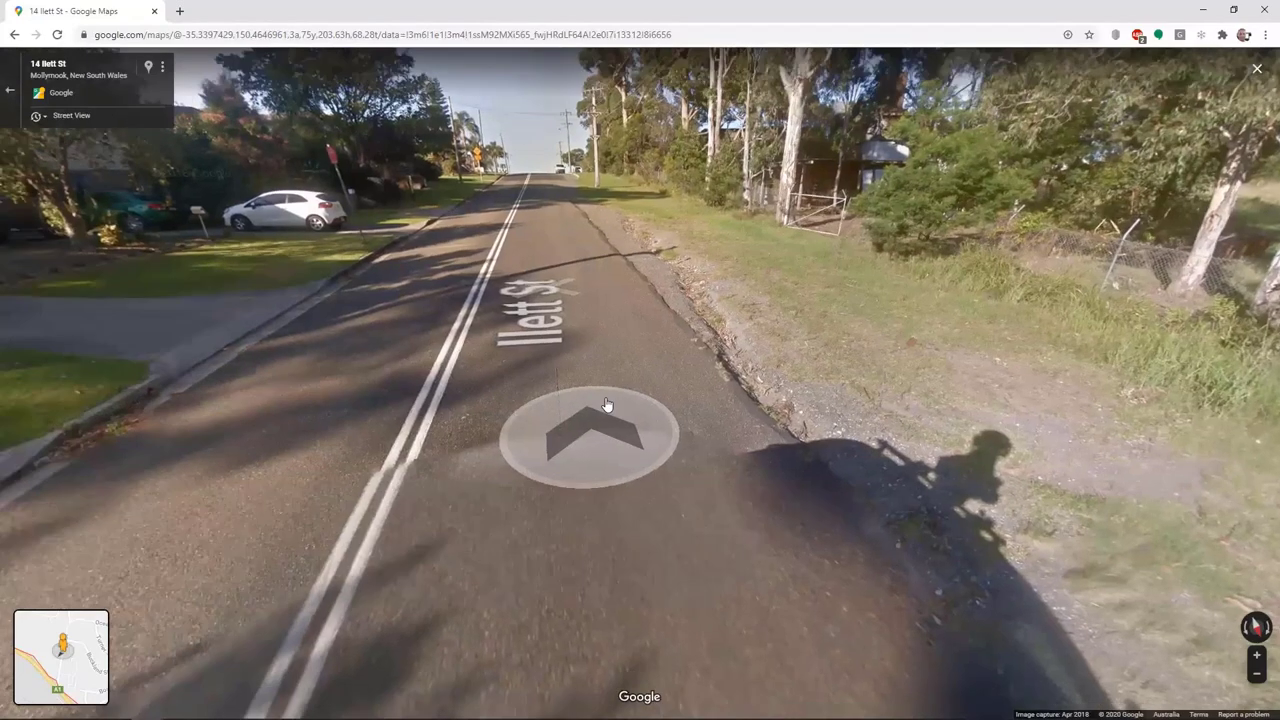
left_click(606, 404)
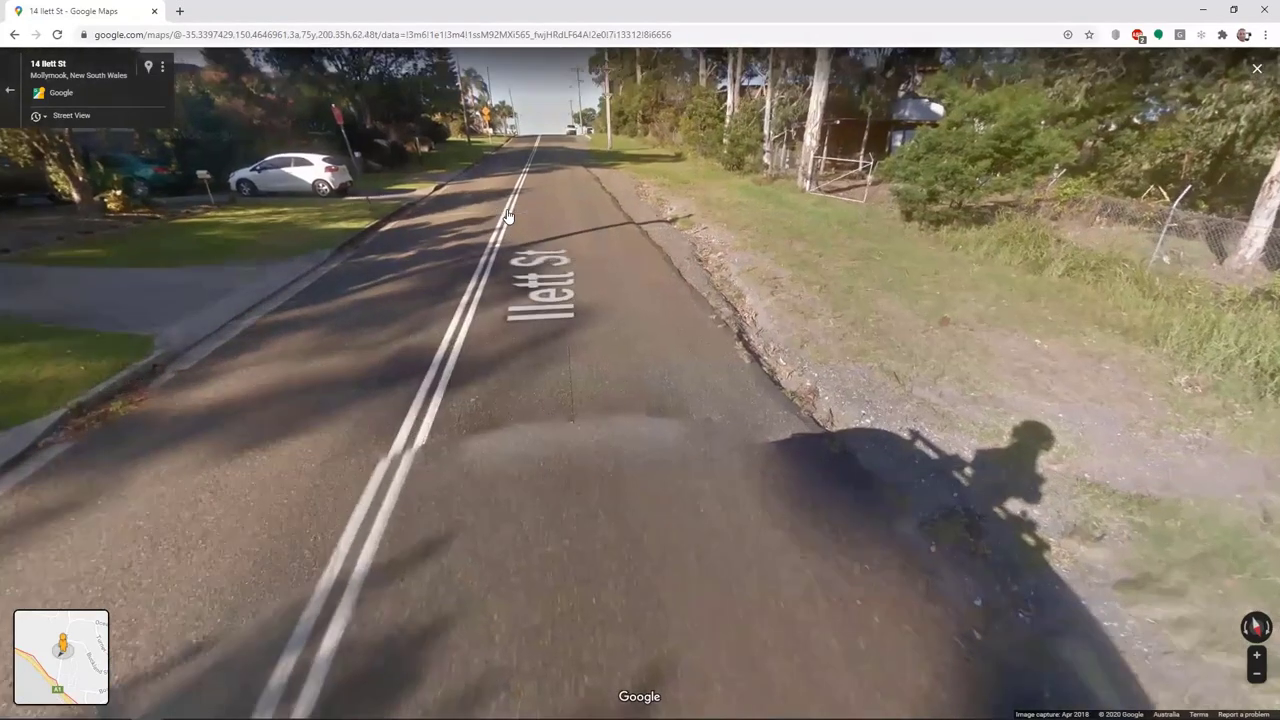
key("Up")
key("Up")
key("Up")
key("Up")
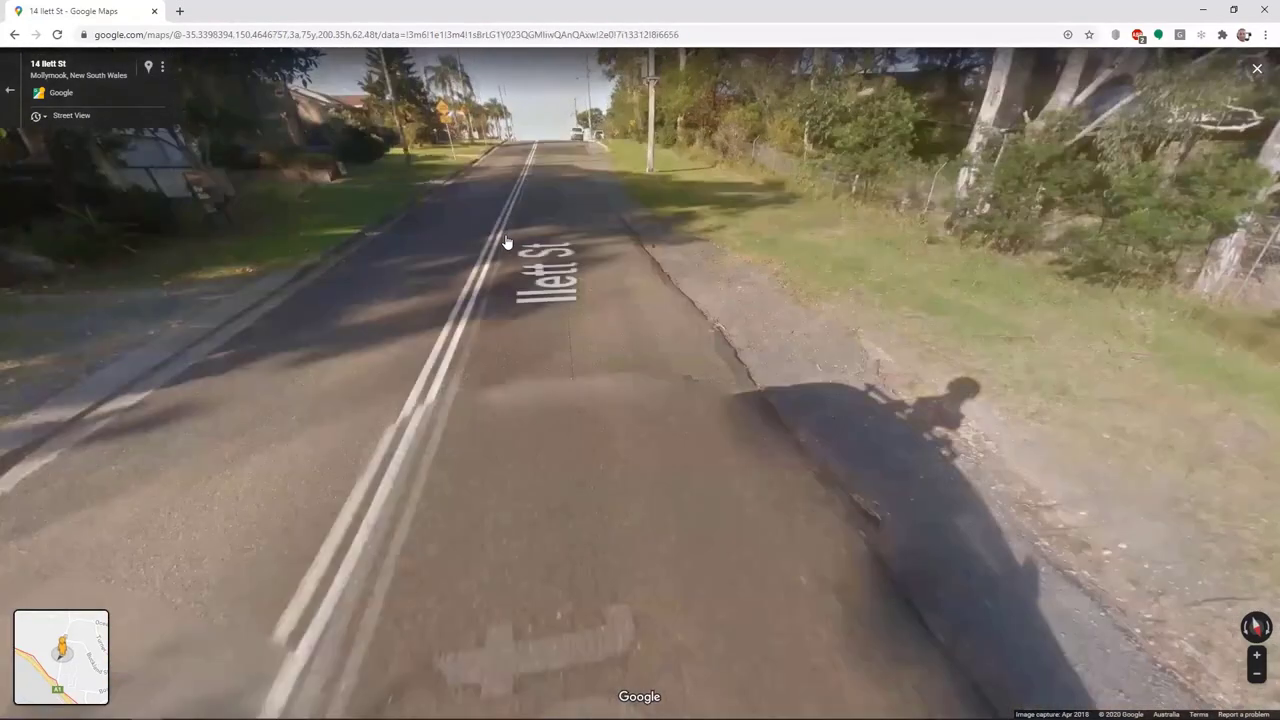
key("Up")
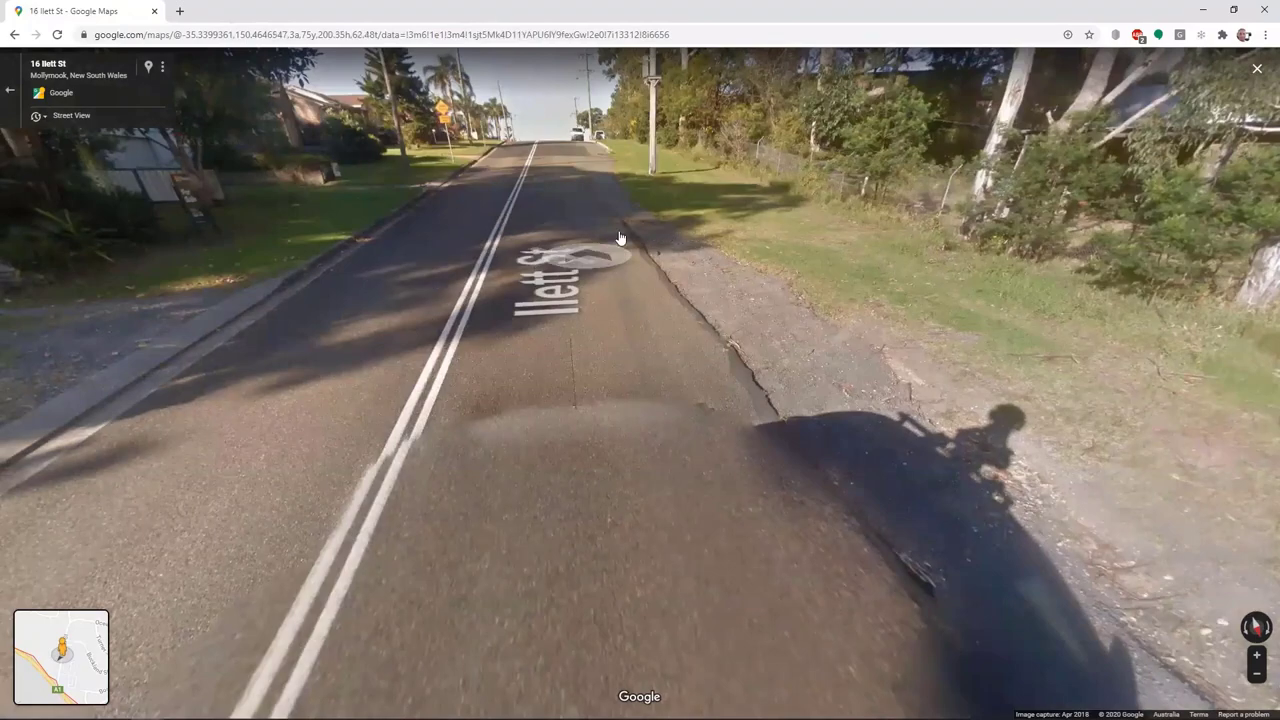
left_click(582, 404)
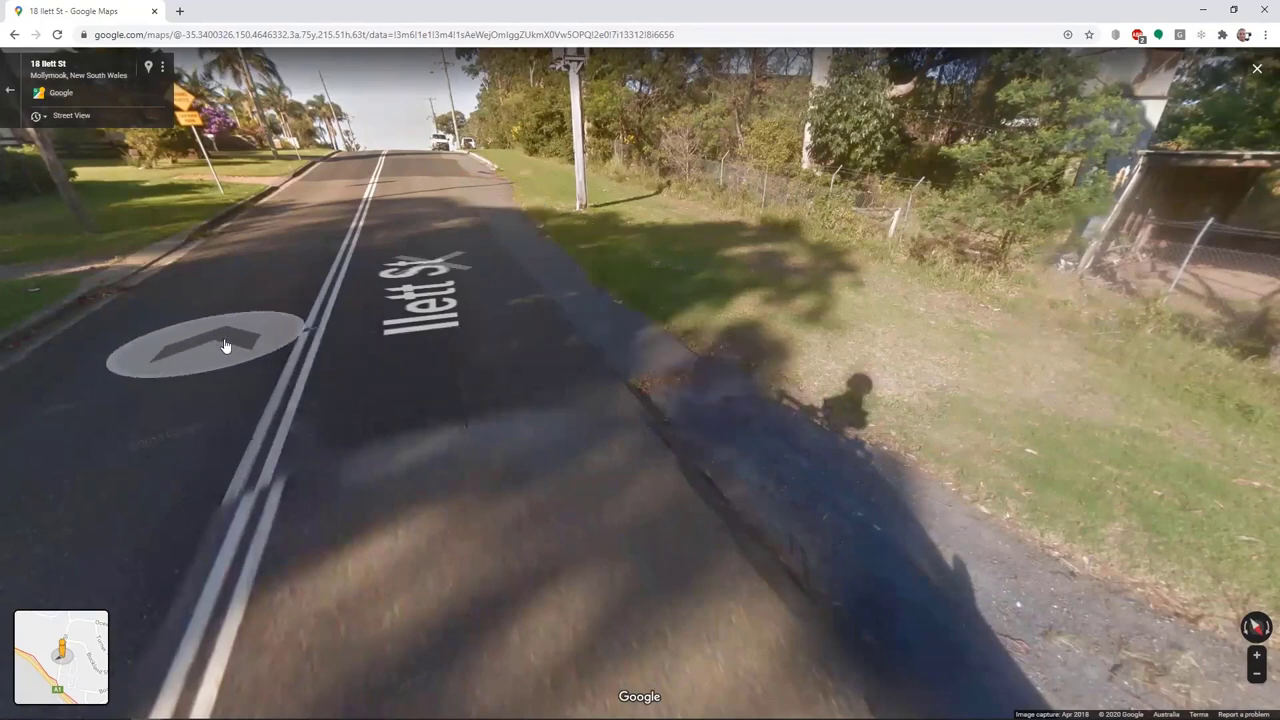
left_click_drag(229, 340, 286, 314)
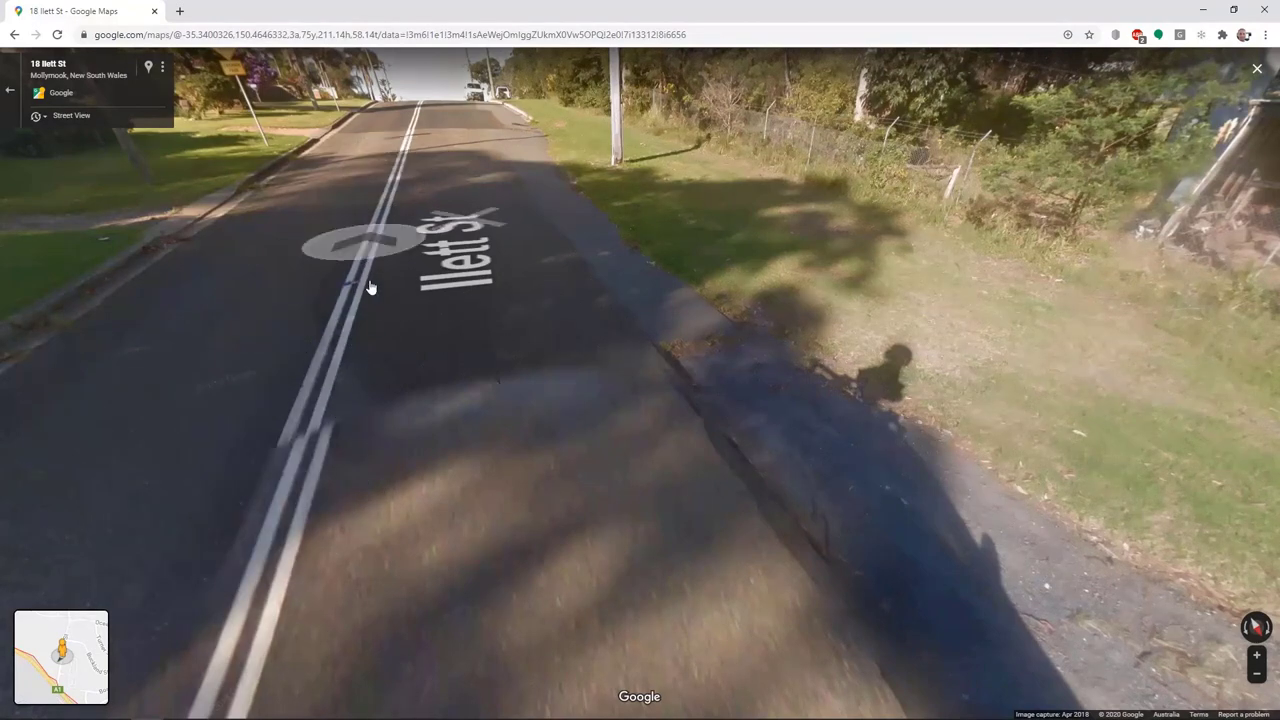
left_click(472, 185)
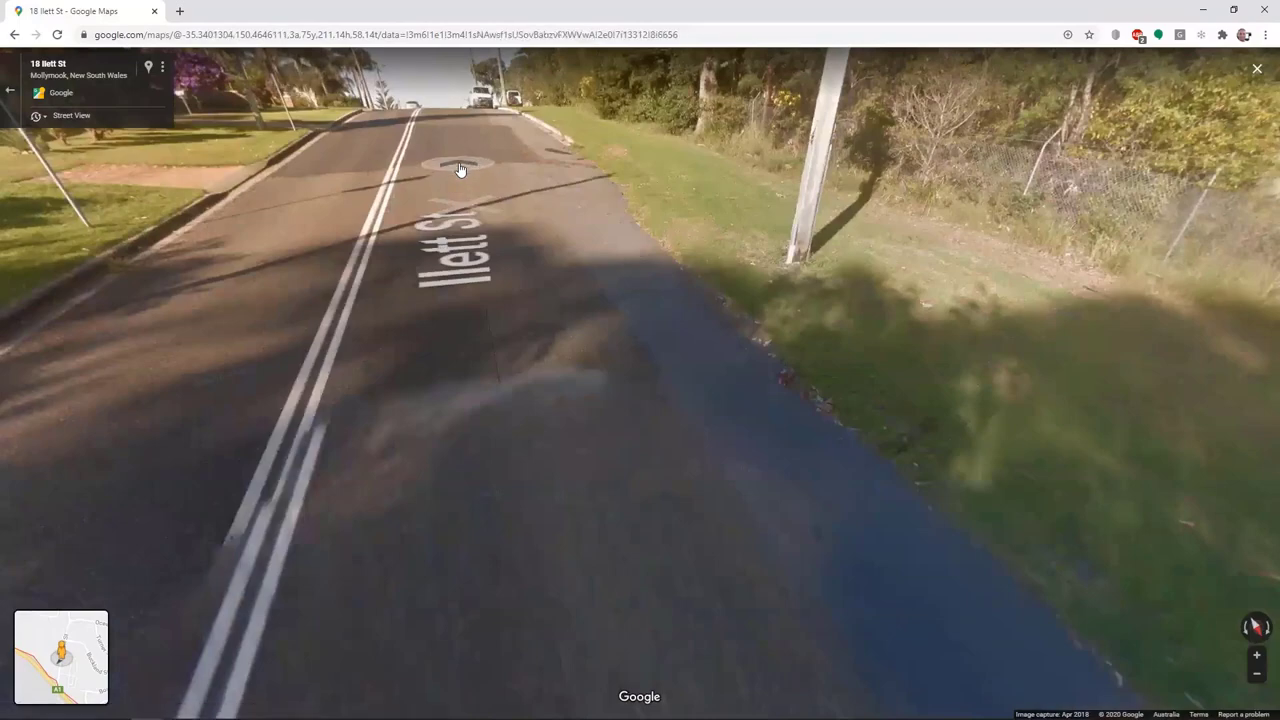
left_click(472, 183)
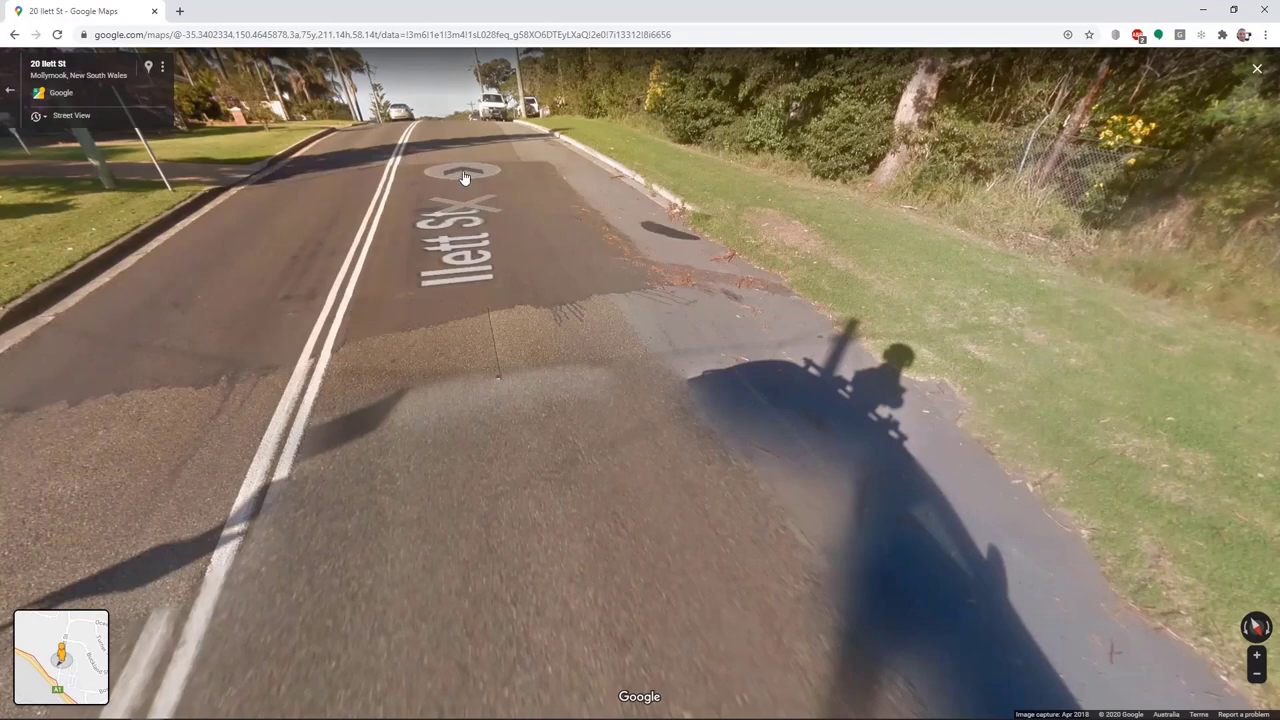
left_click(458, 175)
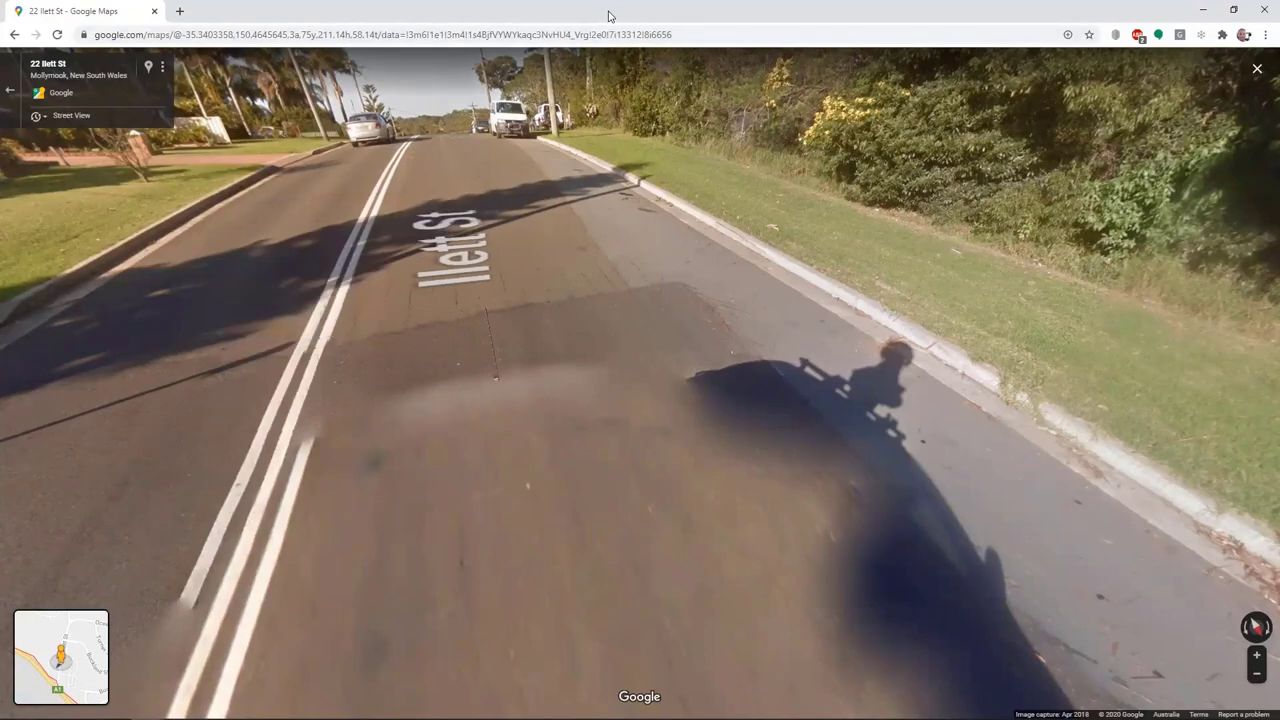
left_click(11, 94)
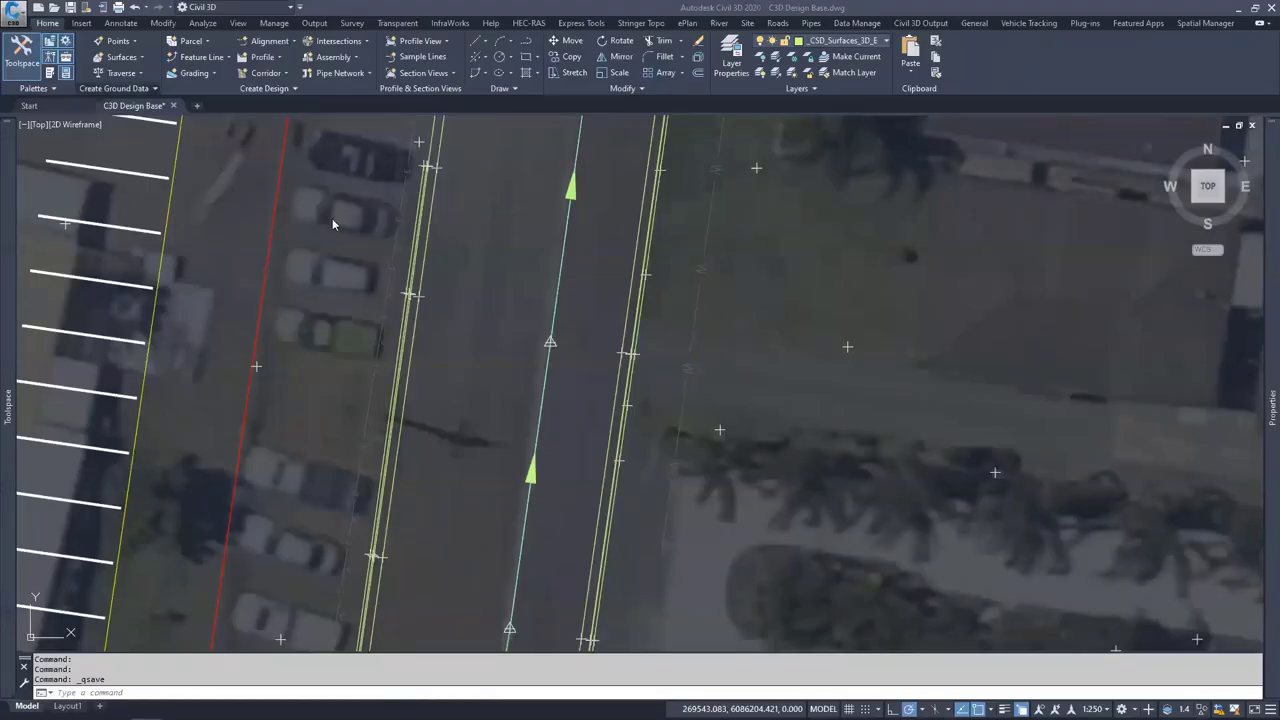
Pan along the road past the building platform and the Retail/Commercial parking parcel
scroll(549, 360, "down", 4)
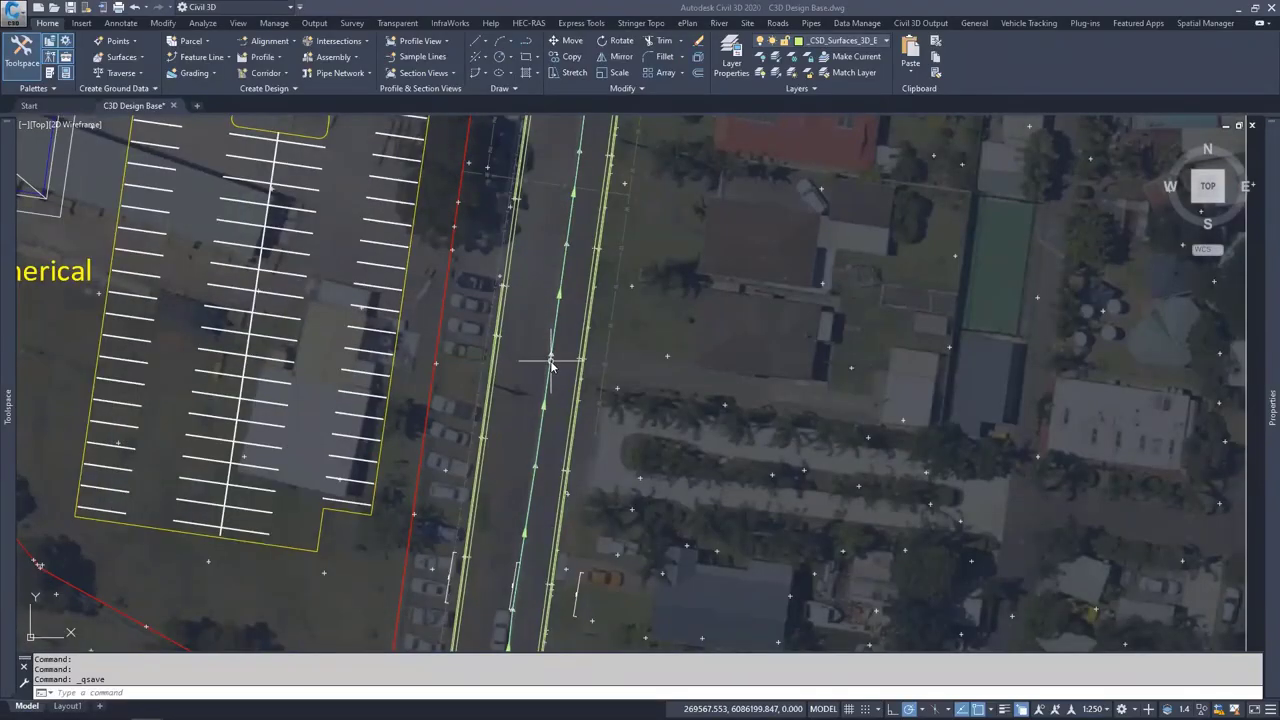
scroll(551, 365, "down", 2)
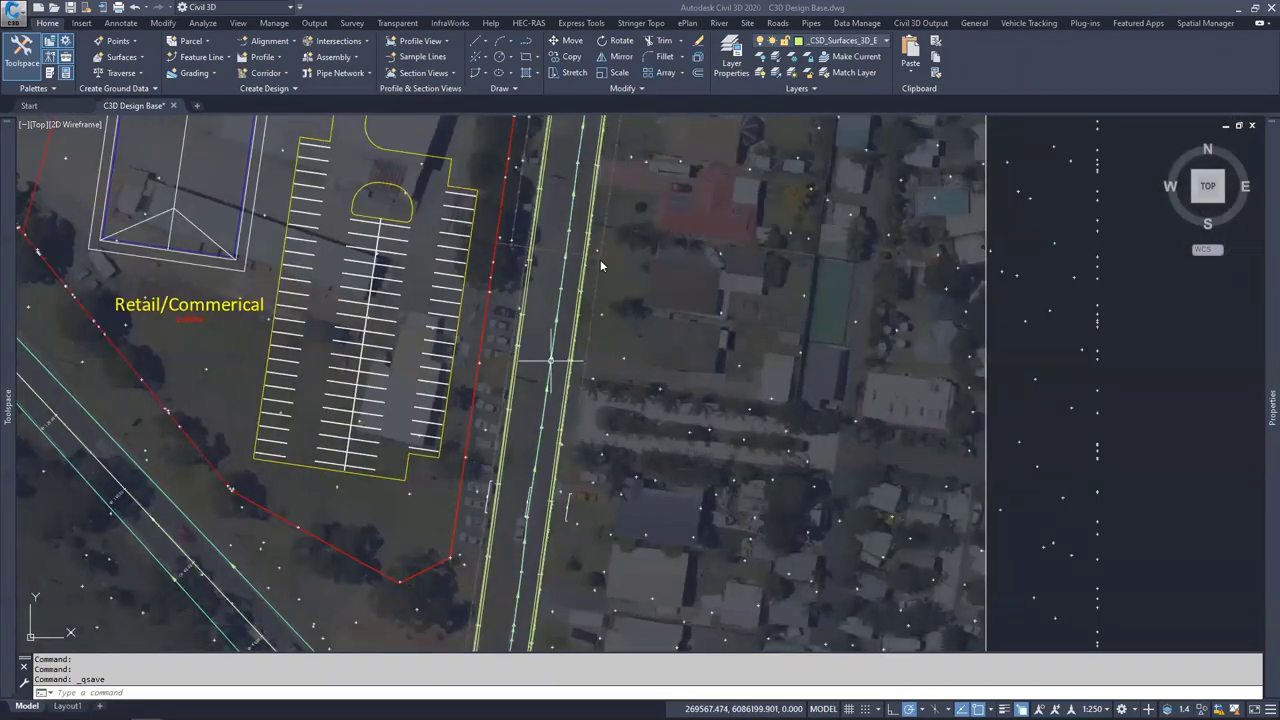
middle_click_drag(592, 257, 574, 446)
middle_click_drag(575, 250, 543, 306)
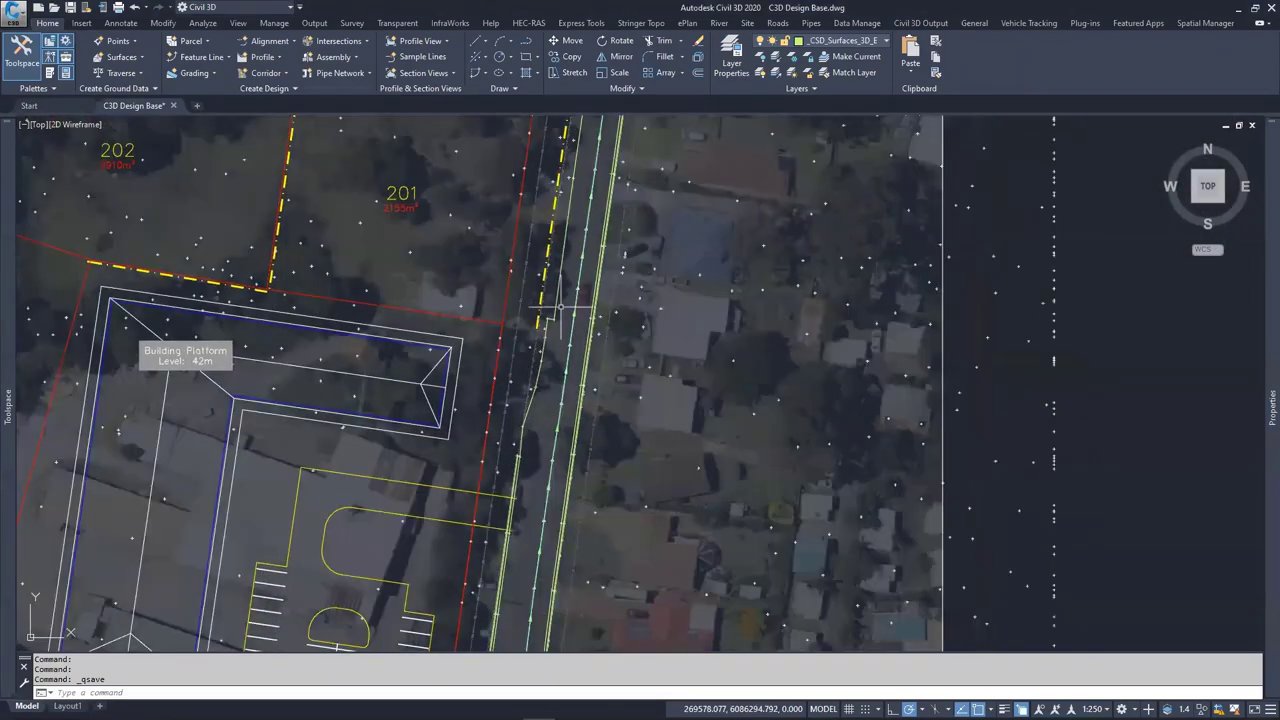
scroll(550, 312, "up", 3)
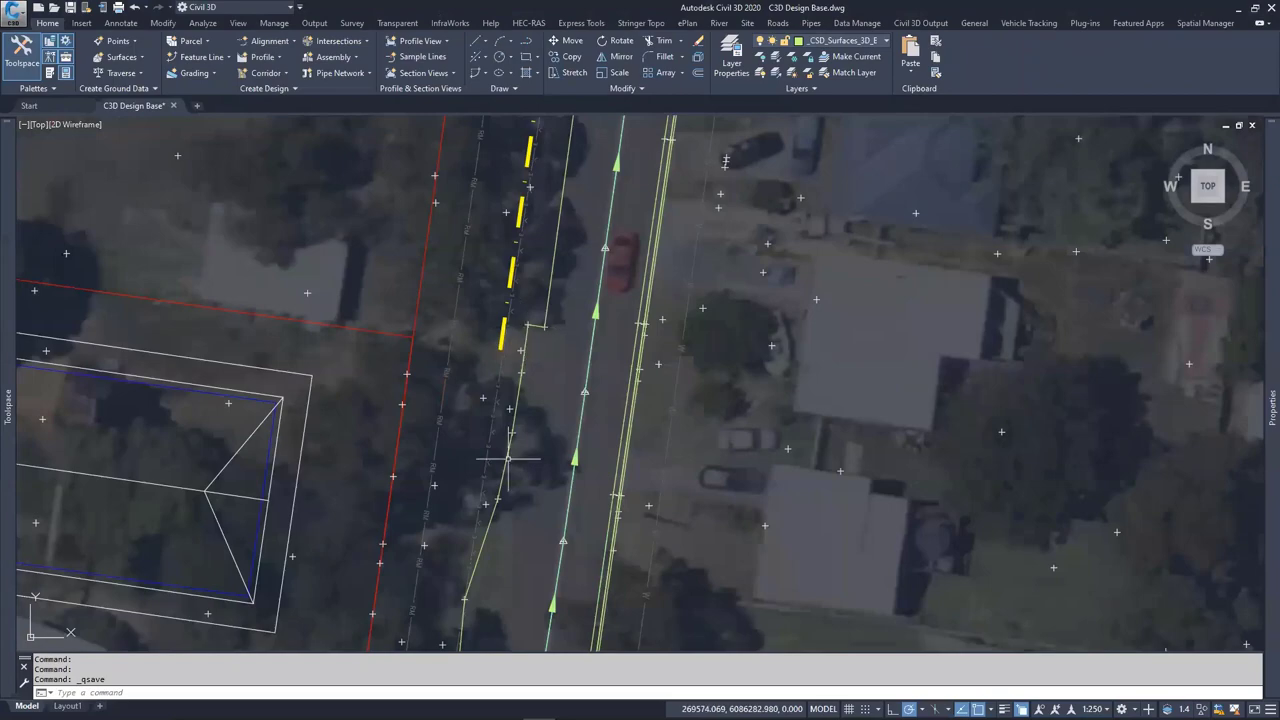
middle_click_drag(492, 505, 519, 364)
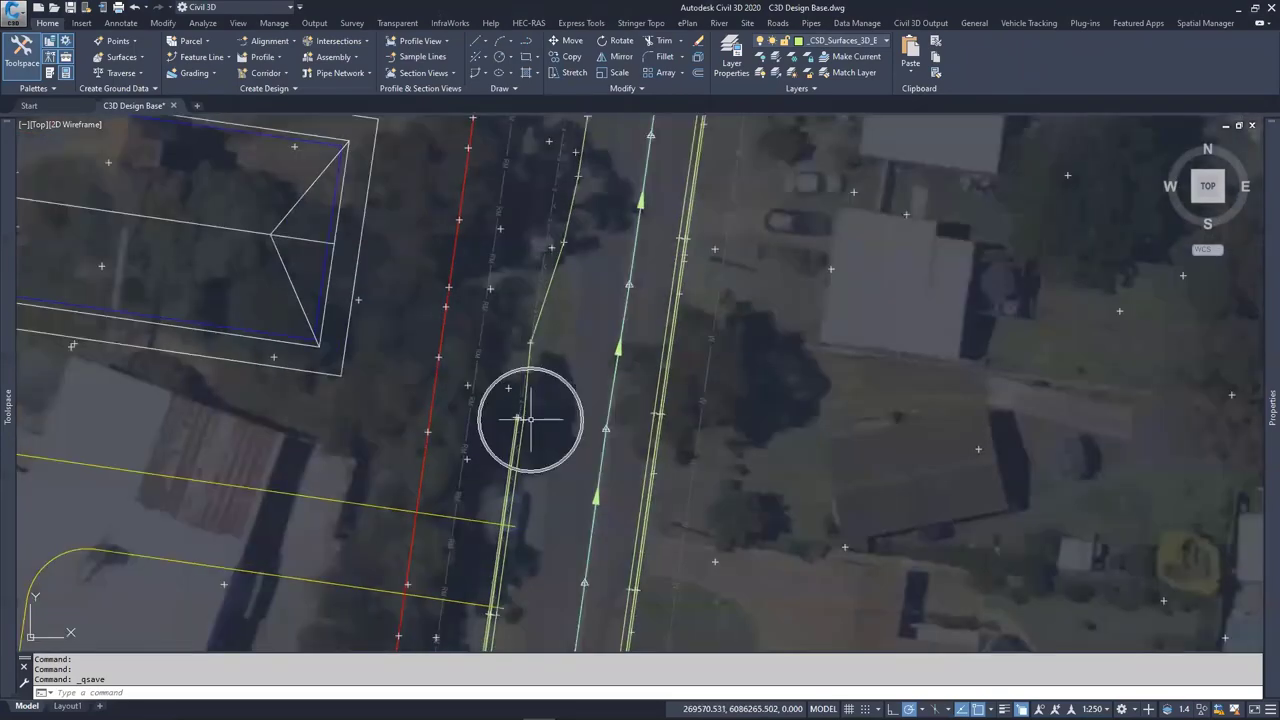
middle_click_drag(580, 423, 615, 143)
scroll(563, 346, "down", 3)
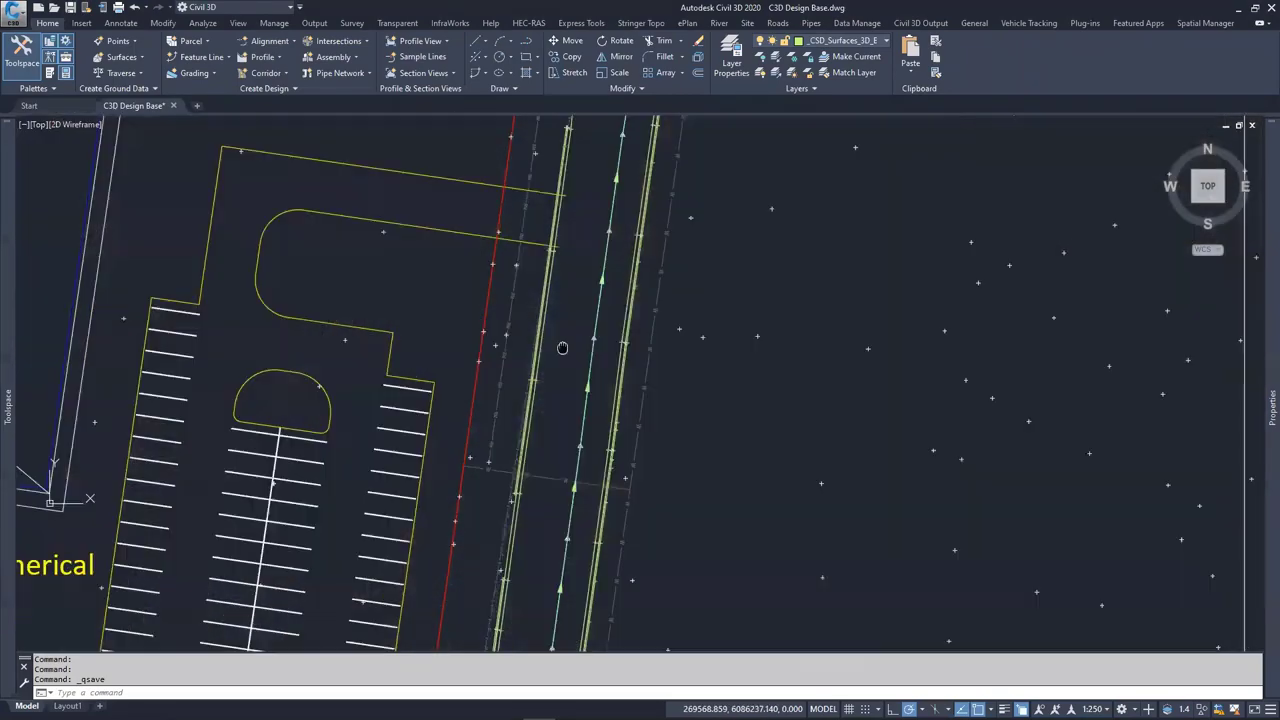
mouse_move(563, 346)
middle_mouse_down()
mouse_move(594, 266)
mouse_move(580, 338)
middle_mouse_up()
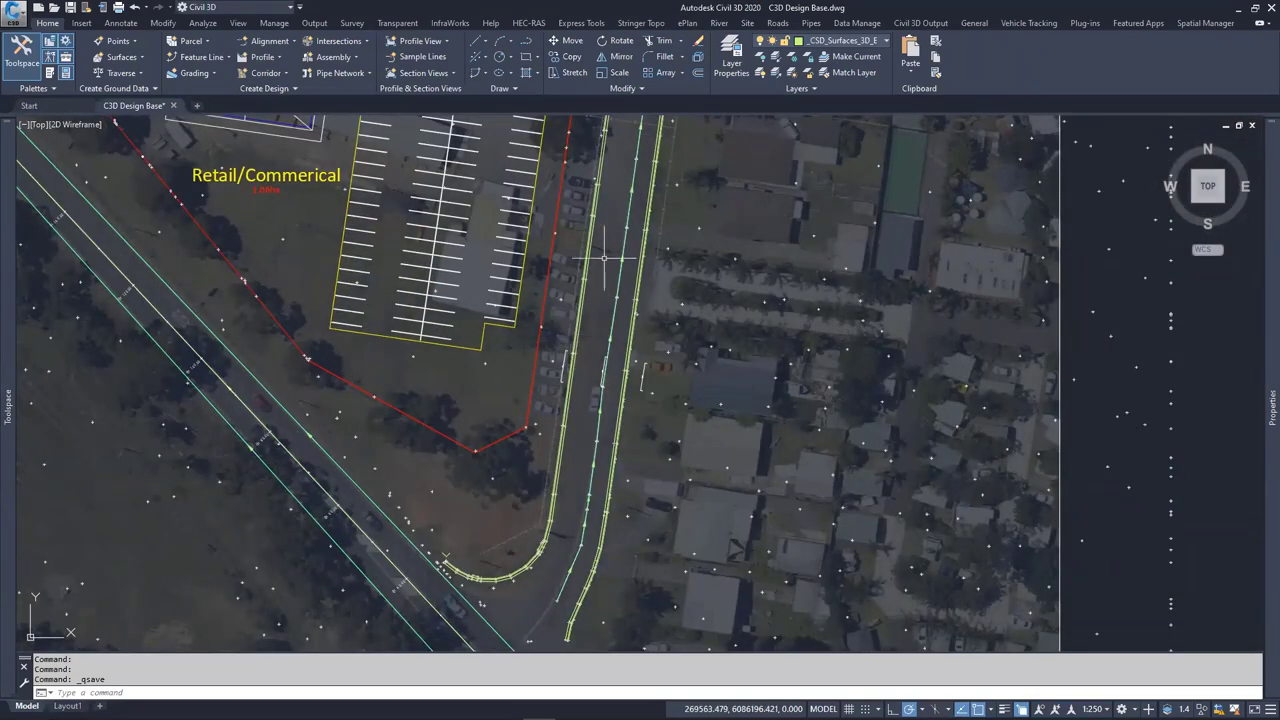
middle_click_drag(604, 258, 583, 509)
middle_click_drag(595, 150, 610, 306)
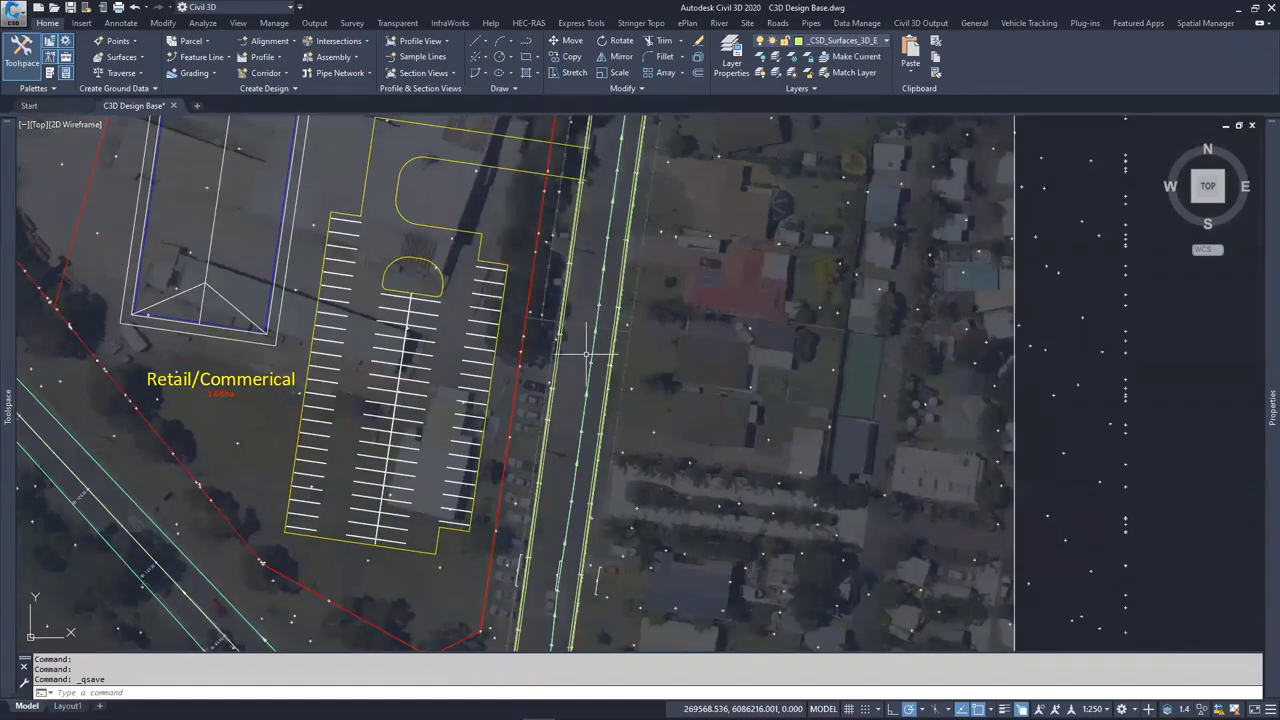
Zoom in on the road's curve at its southern end
scroll(570, 390, "up", 5)
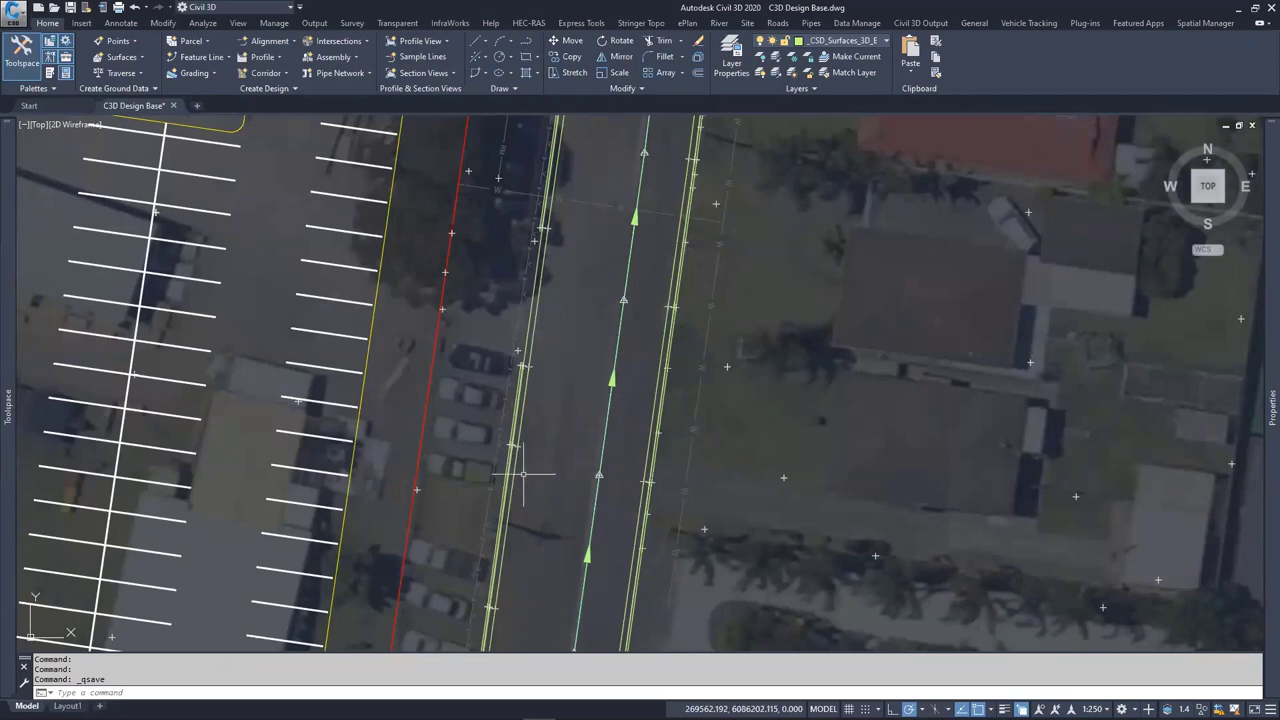
scroll(522, 474, "down", 3)
middle_click_drag(563, 457, 586, 309)
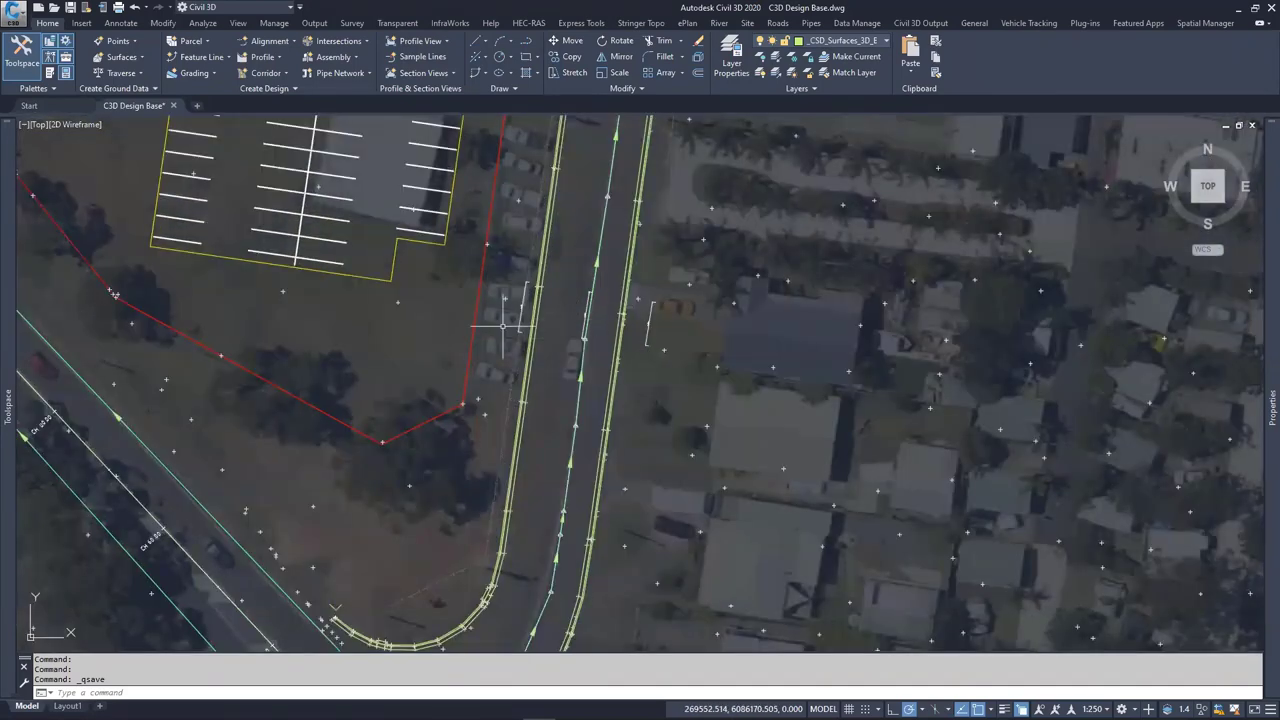
scroll(503, 326, "down", 3)
scroll(507, 462, "up", 3)
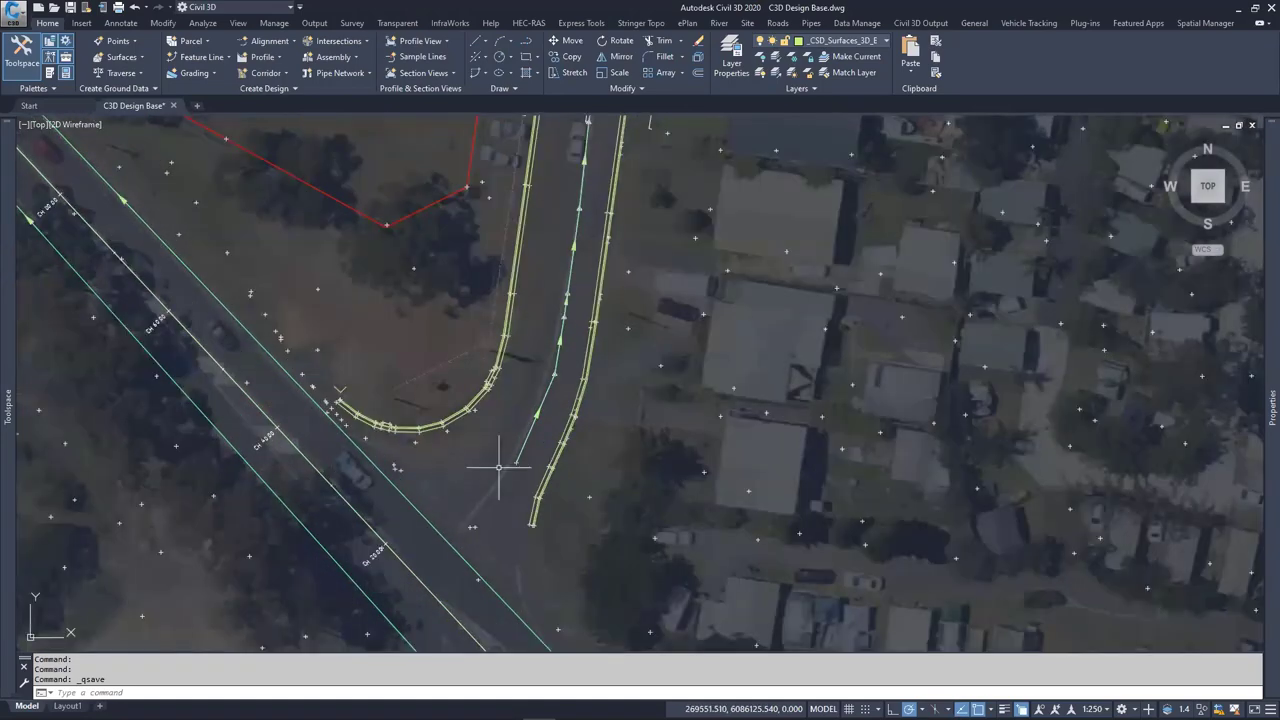
scroll(554, 375, "up", 2)
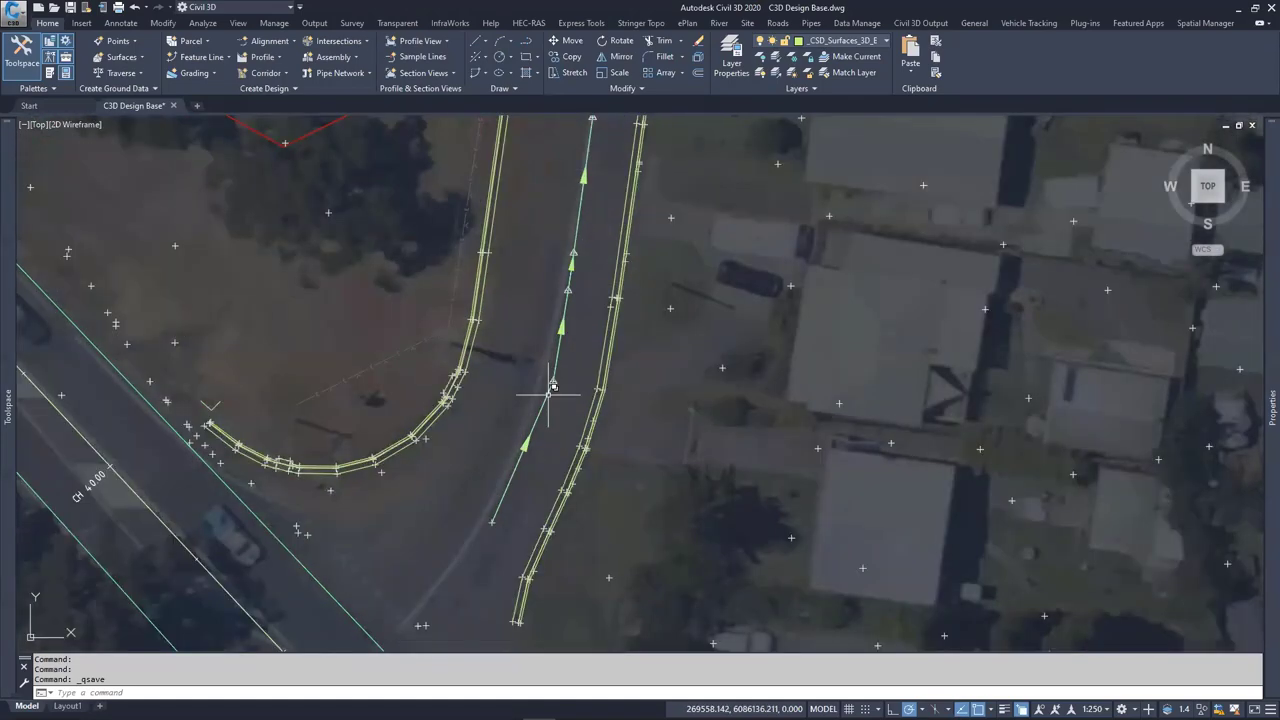
Try picking the Straight from Survey alignment from the overlapping objects, cancelling each pick
left_click(541, 407)
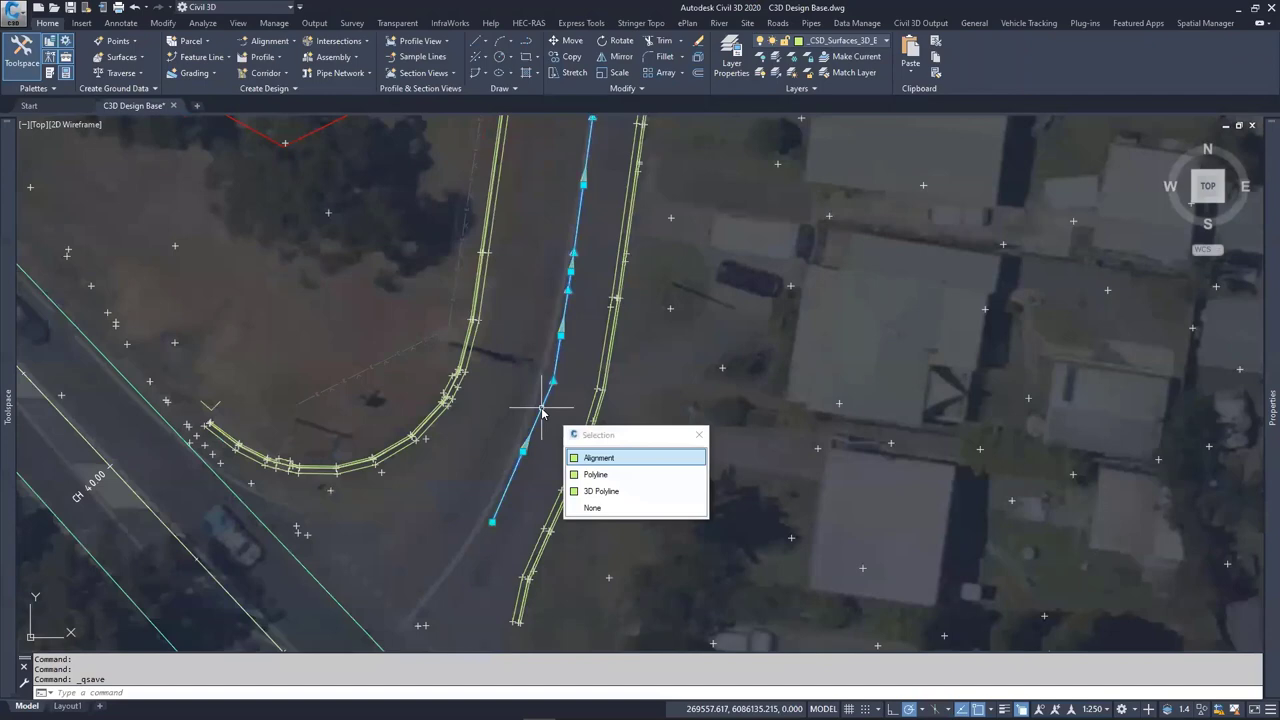
left_click(620, 459)
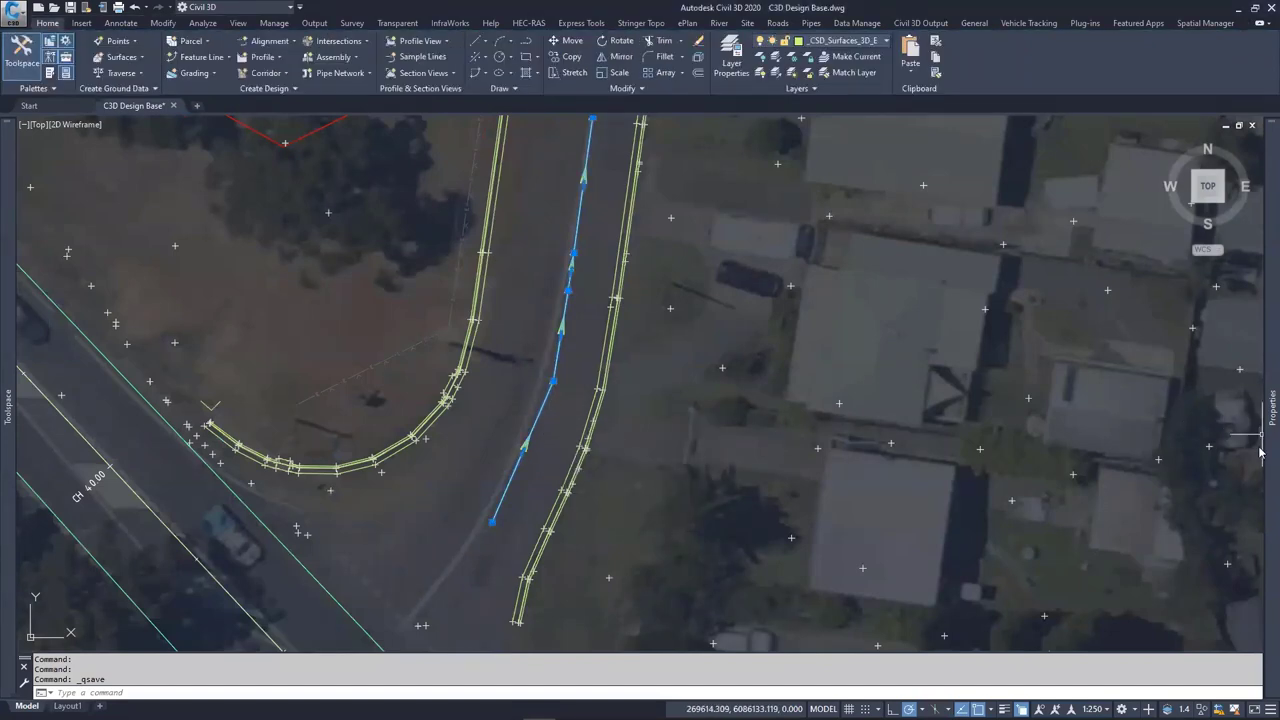
mouse_move(1266, 410)
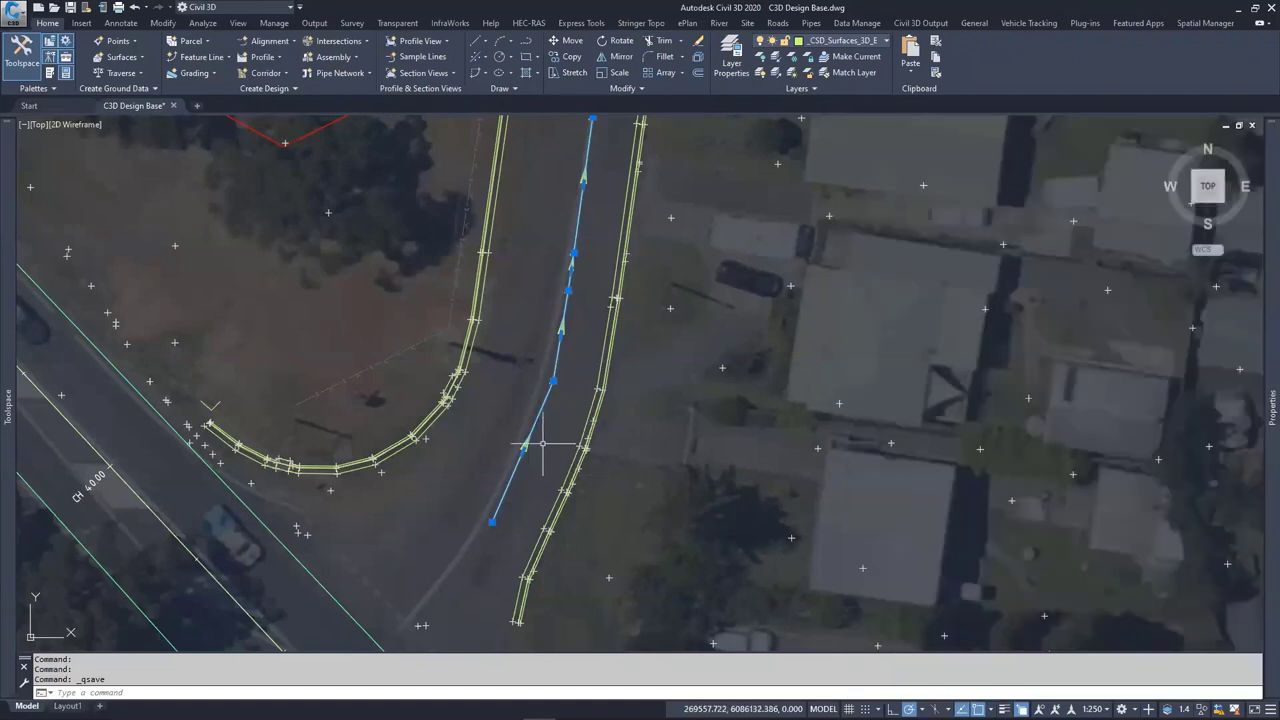
key("Escape")
key("Escape")
mouse_move(543, 406)
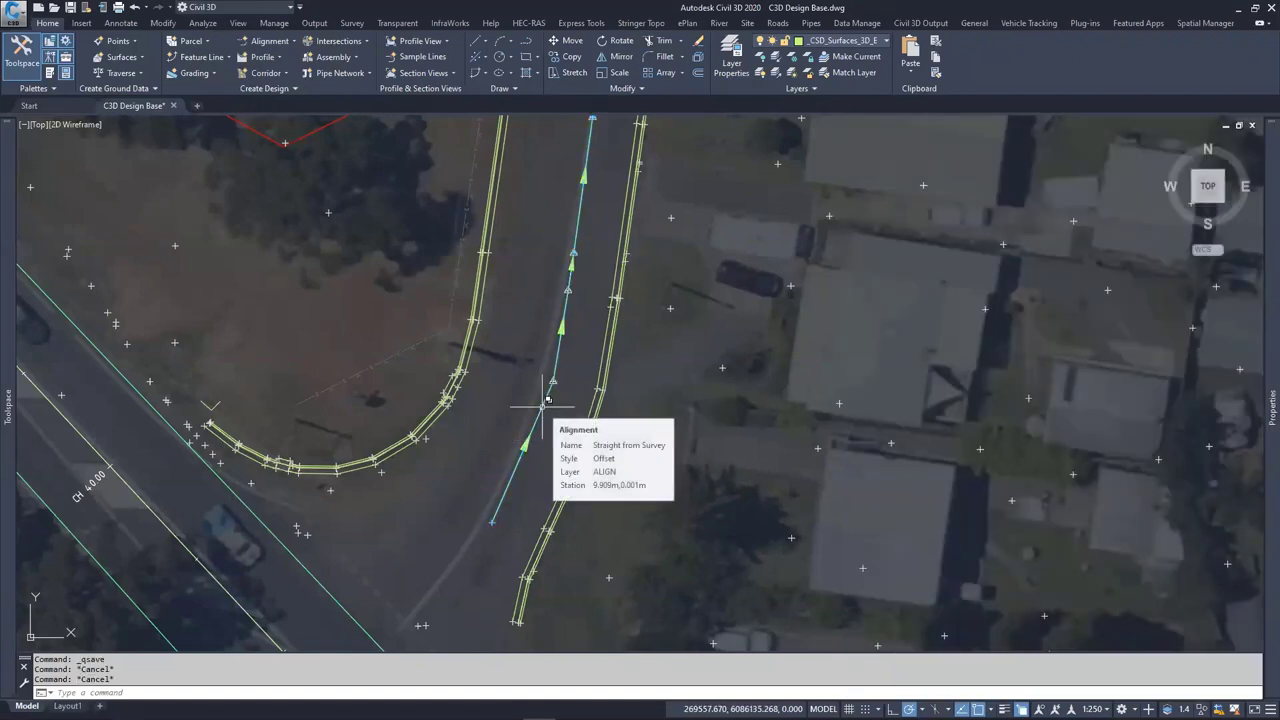
left_click(543, 406)
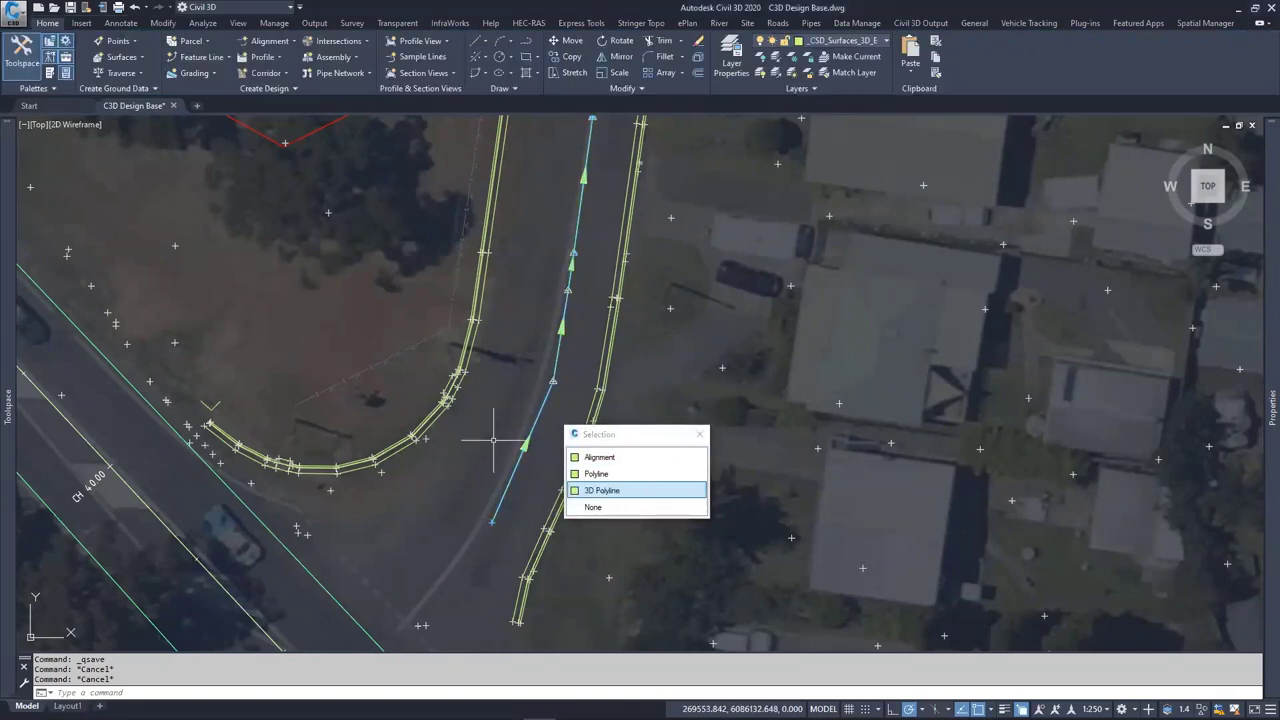
key("Escape")
Select the Straight from Survey alignment again, deselect it, and bring up the status-bar customization list
mouse_move(515, 430)
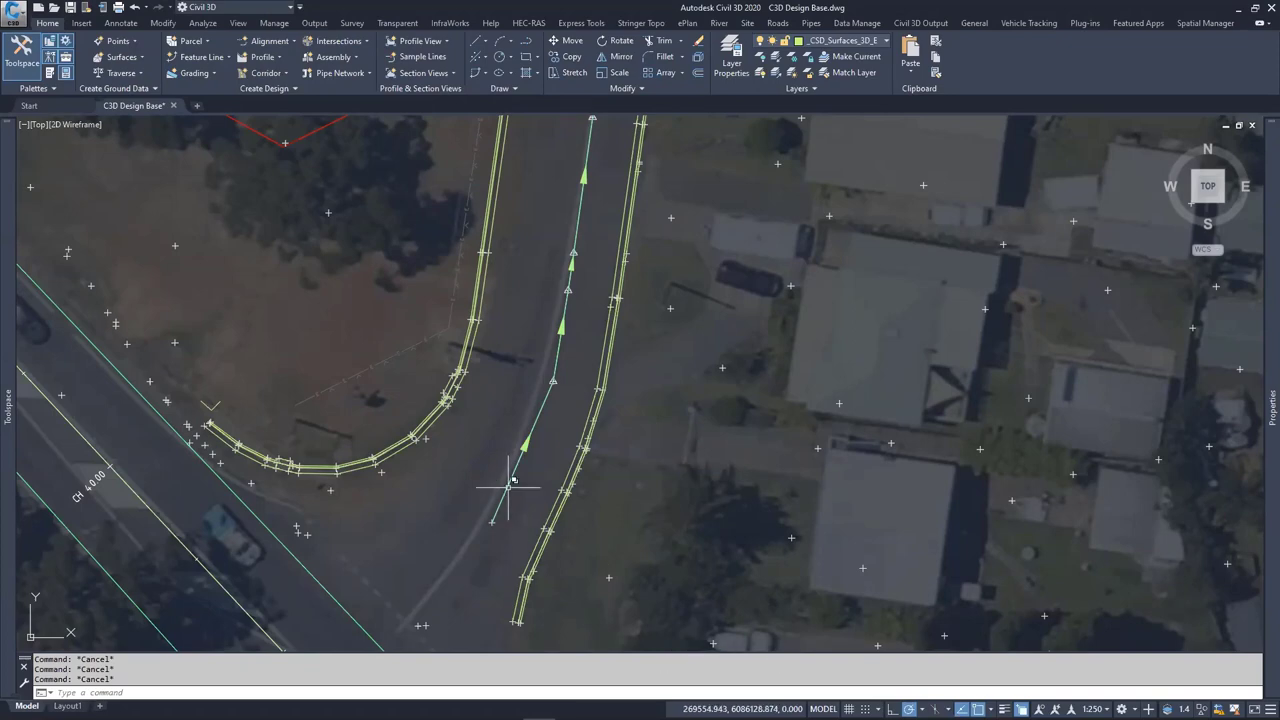
mouse_move(508, 484)
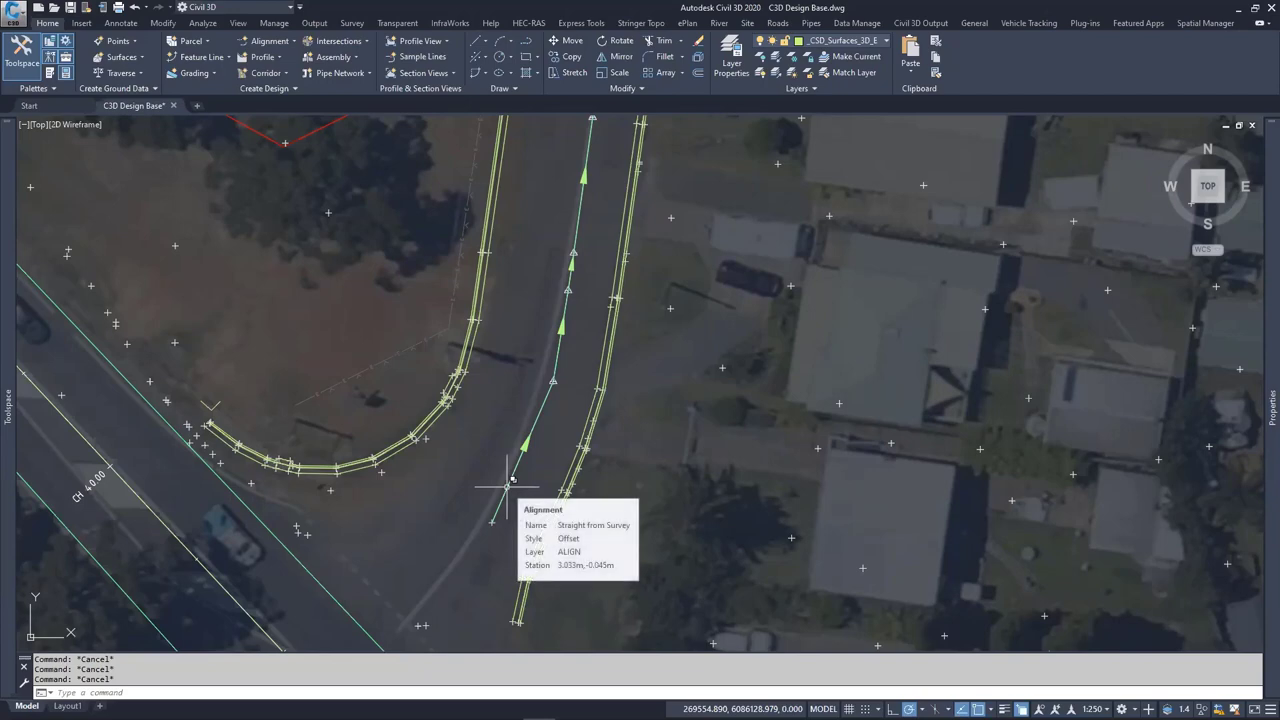
left_click(508, 484)
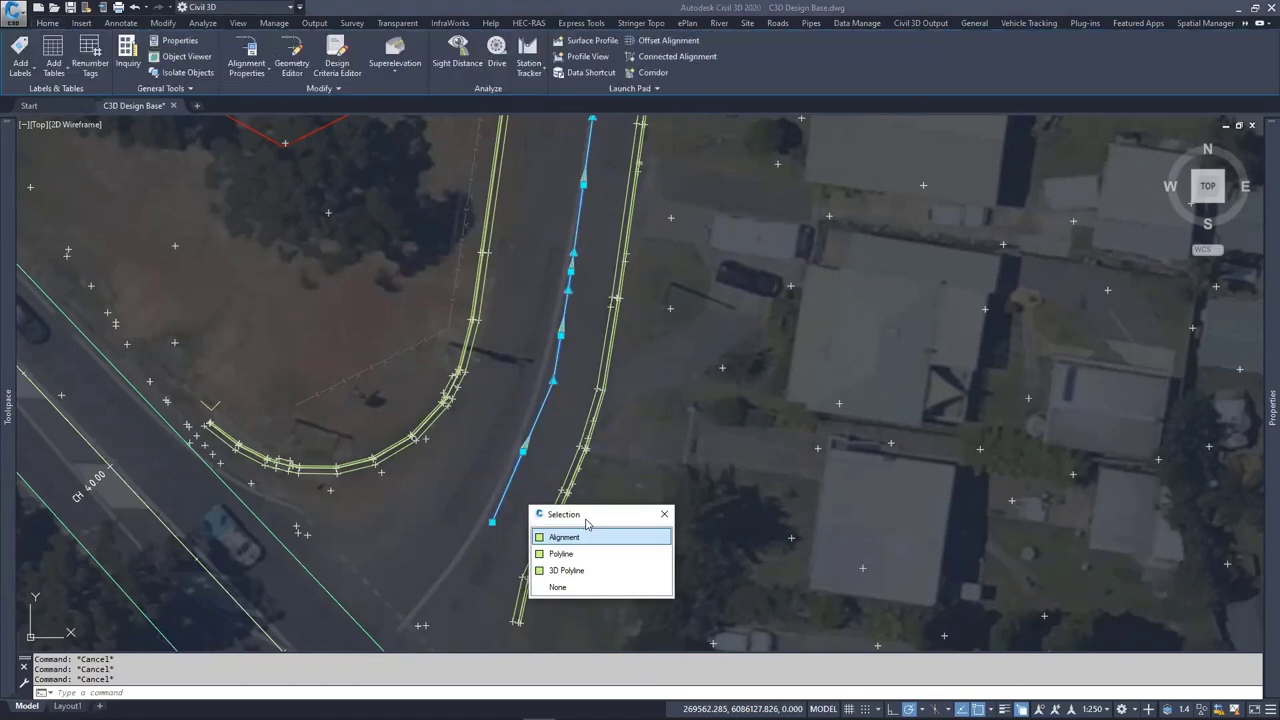
left_click(669, 517)
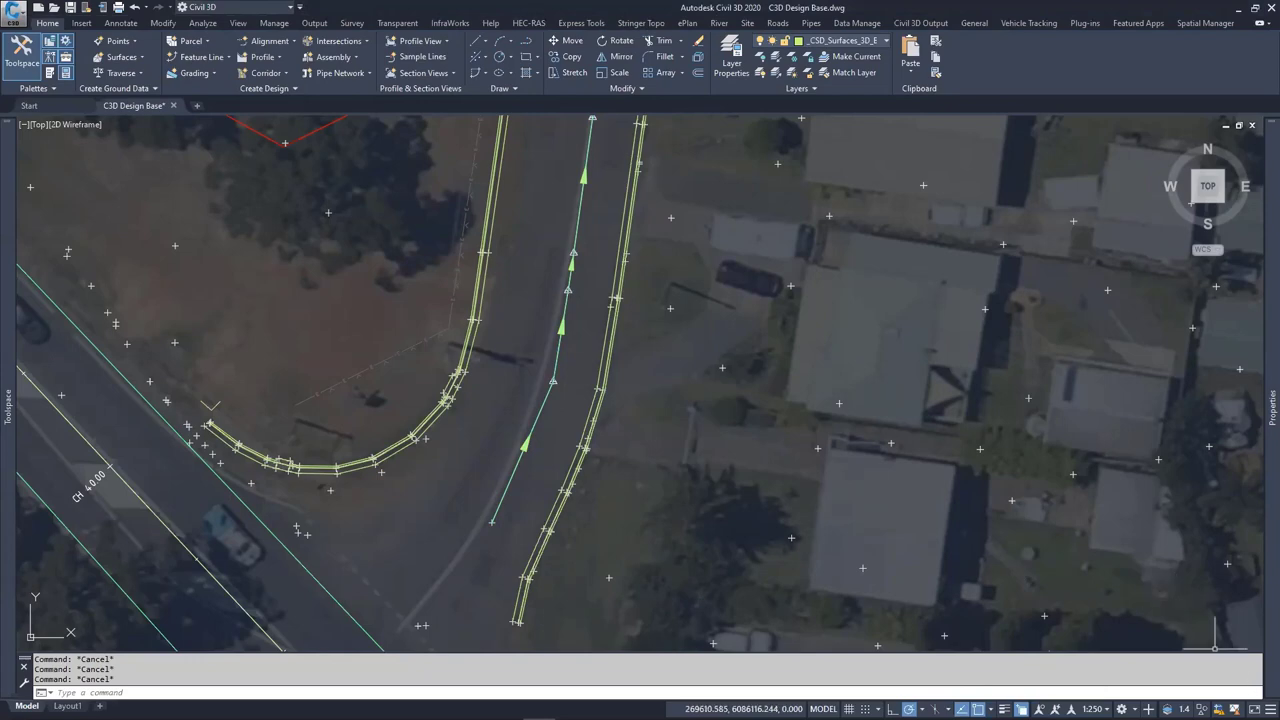
left_click(1270, 709)
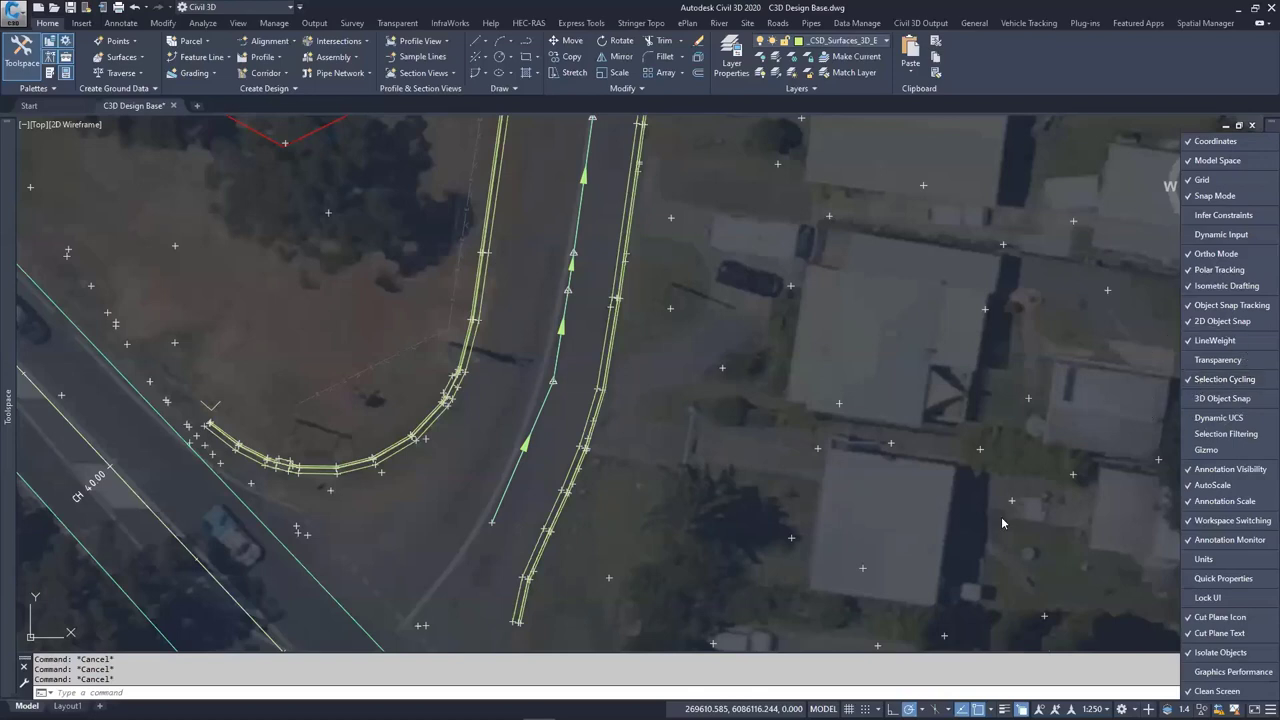
Close the status-bar options and toggle Selection Cycling off and back on
left_click(1032, 691)
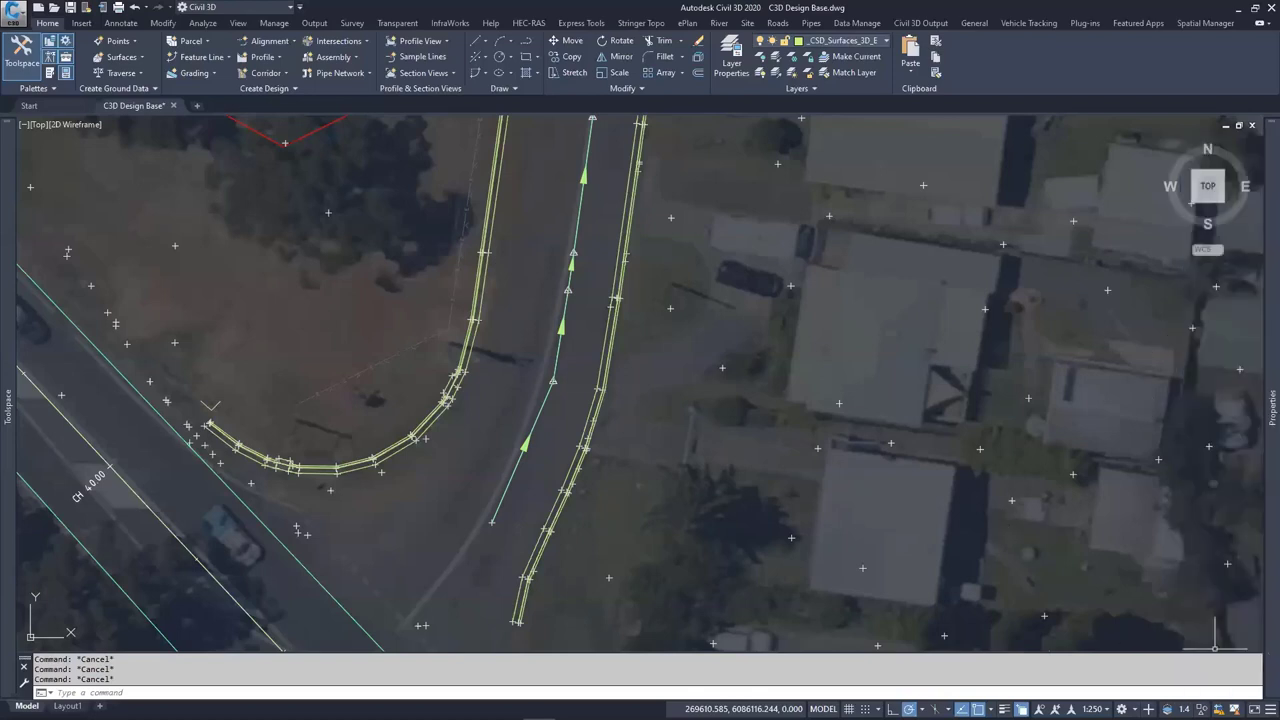
left_click(1022, 709)
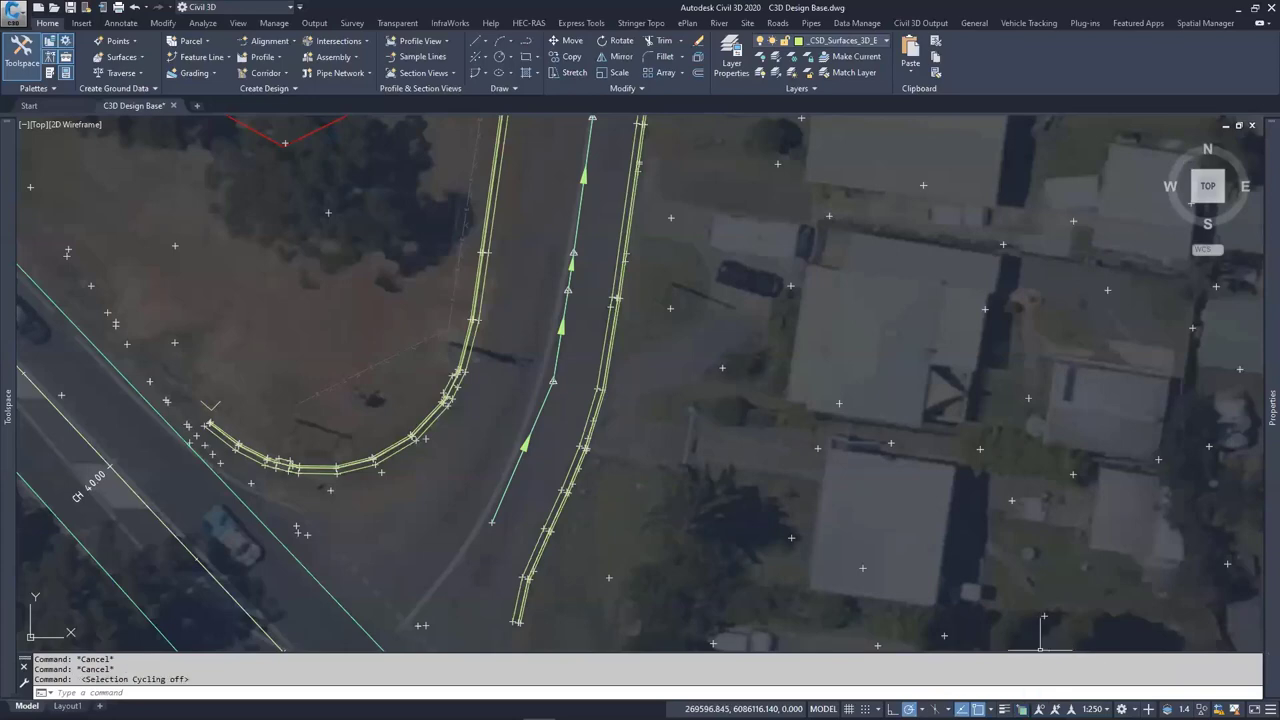
left_click(1022, 709)
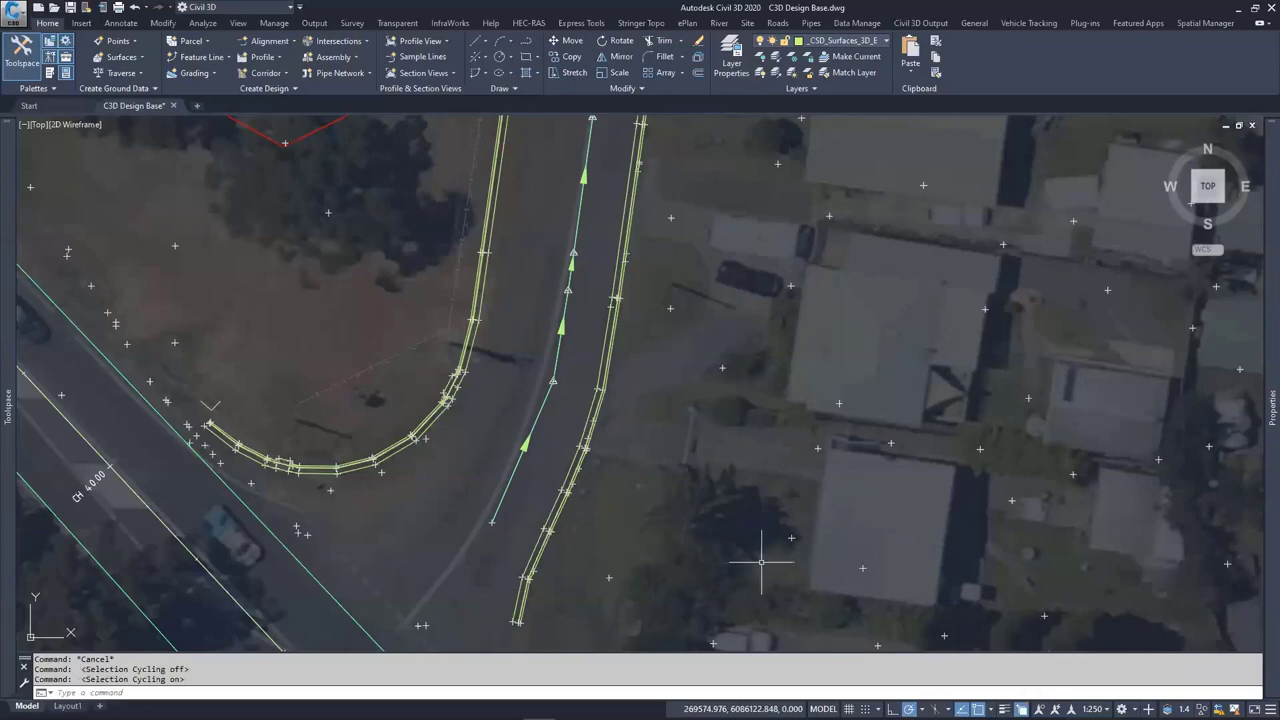
Pick the 3D Polyline under the alignment from the overlap list and view its properties
left_click(512, 474)
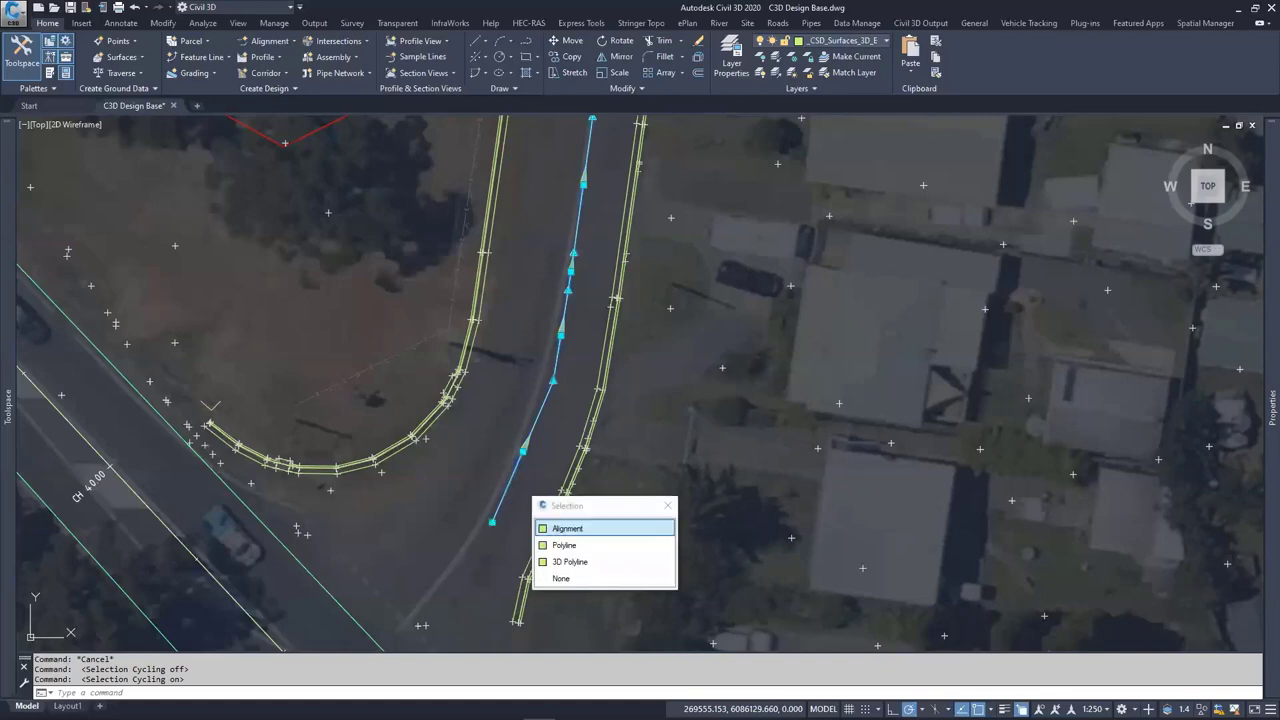
left_click(576, 566)
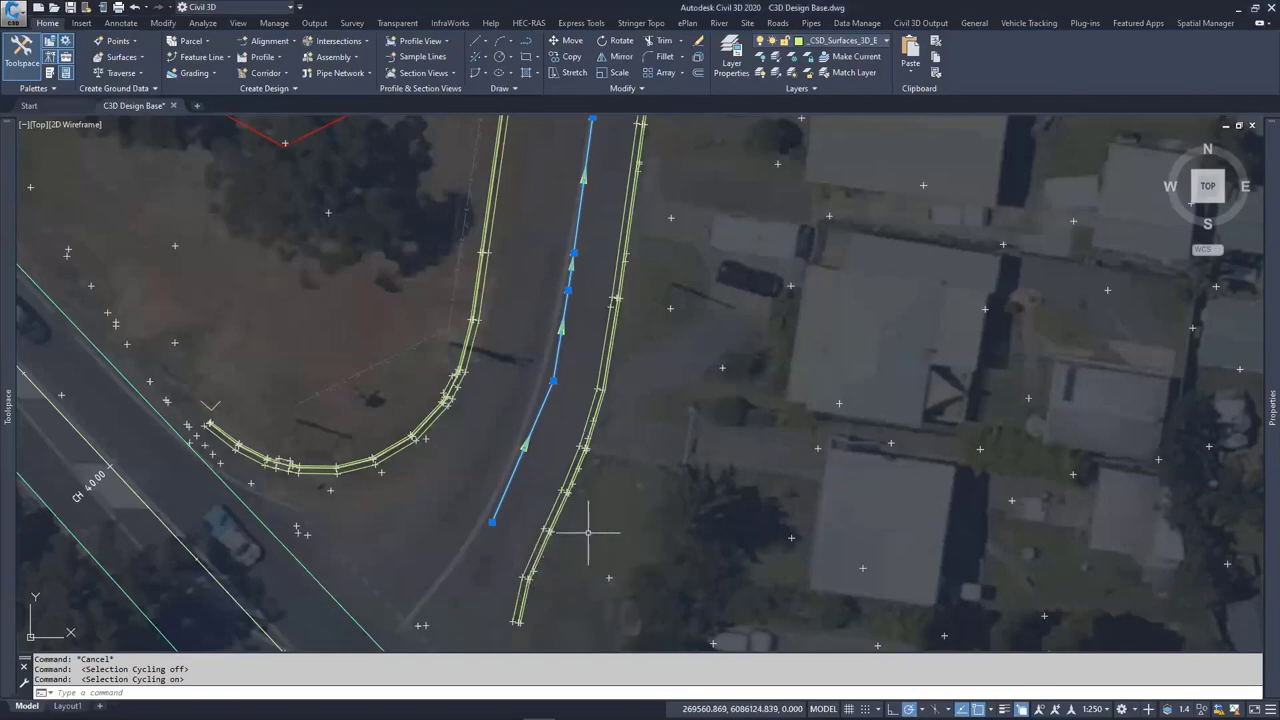
mouse_move(1270, 420)
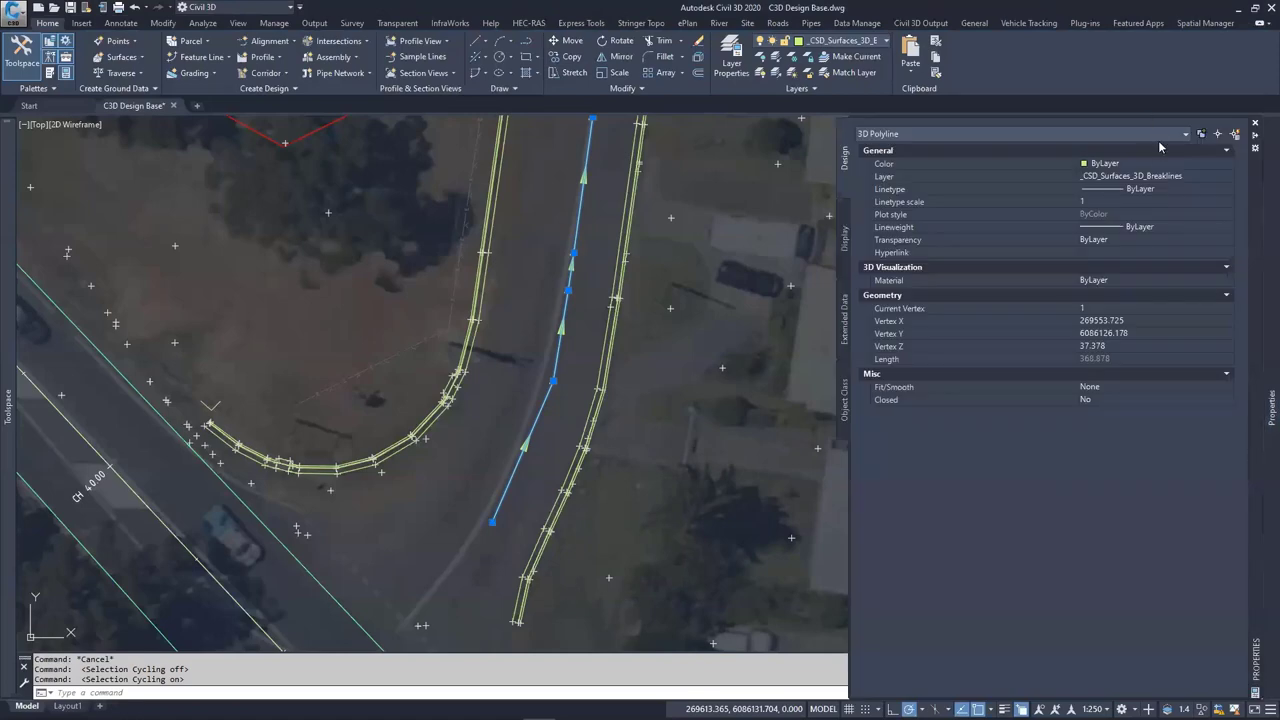
Step through the 3D polyline's vertices in Properties, finding vertex 3 at elevation 39.086
left_click(1103, 348)
left_click(1153, 308)
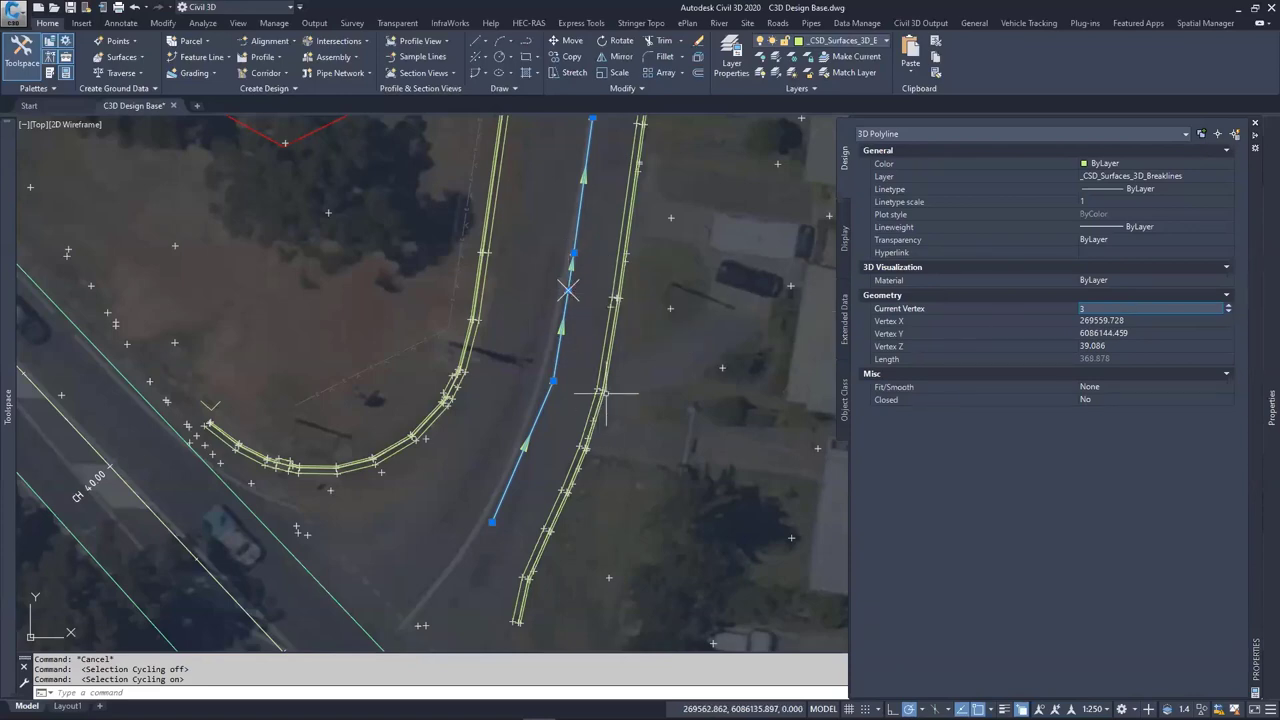
middle_click_drag(605, 393, 565, 383)
Clear the selection and reselect the 3D Polyline from the overlapping objects
key("Escape")
key("Escape")
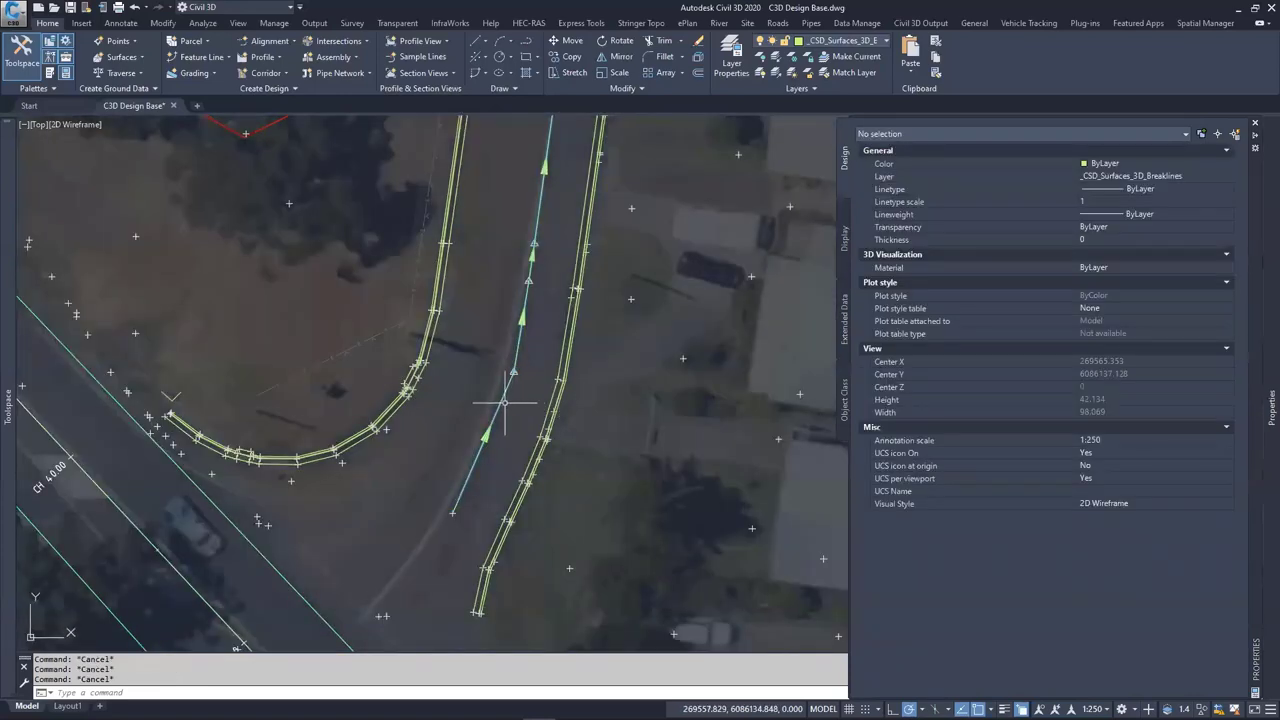
left_click(505, 403)
left_click(556, 486)
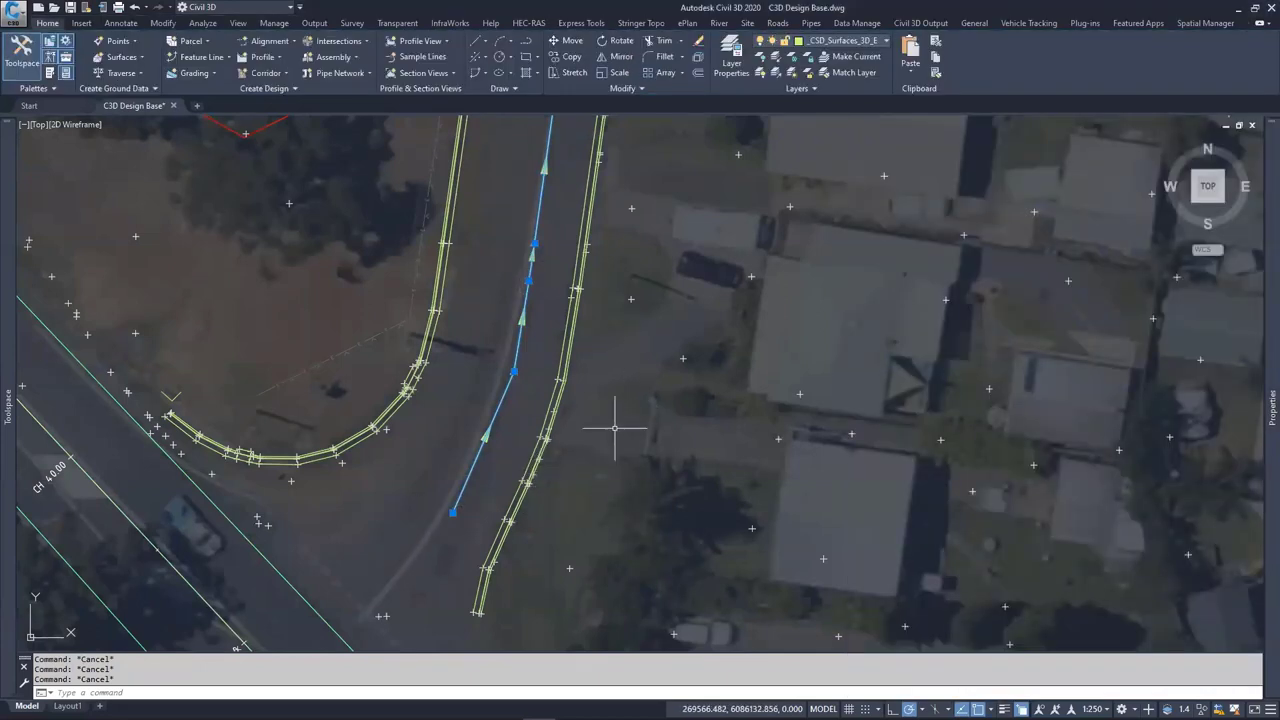
mouse_move(513, 373)
middle_click_drag(514, 337, 454, 505)
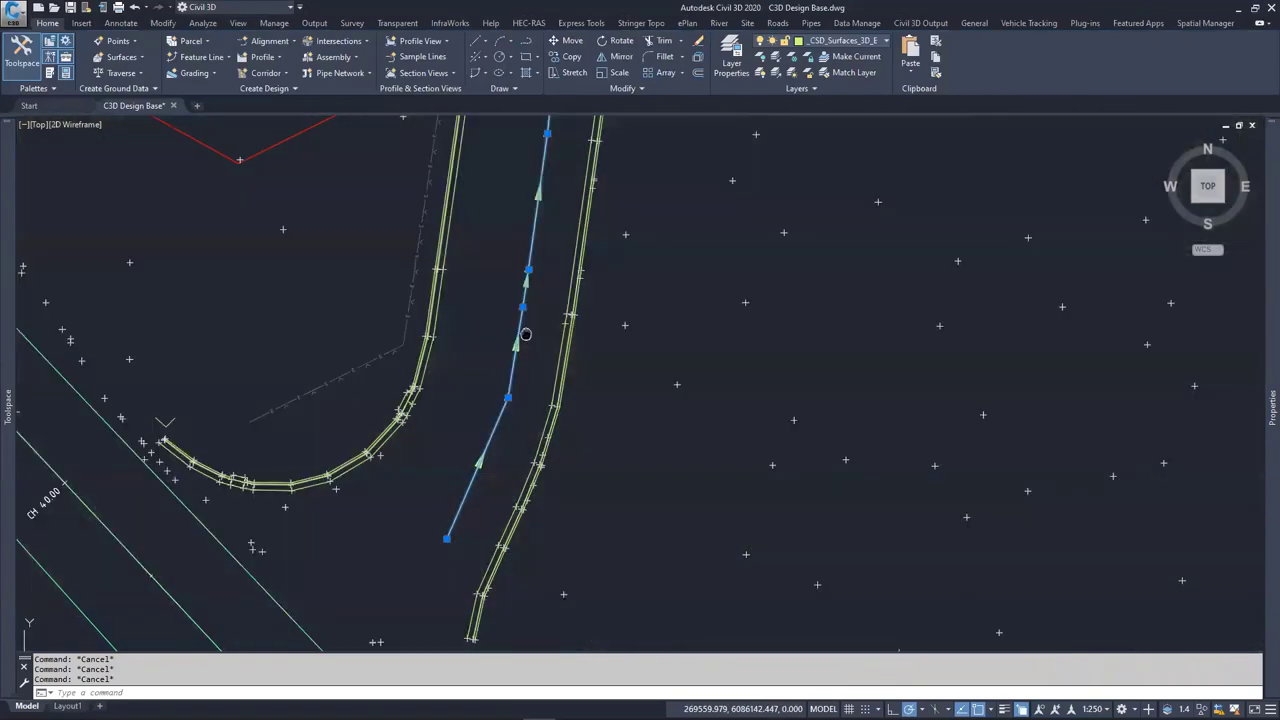
mouse_move(474, 411)
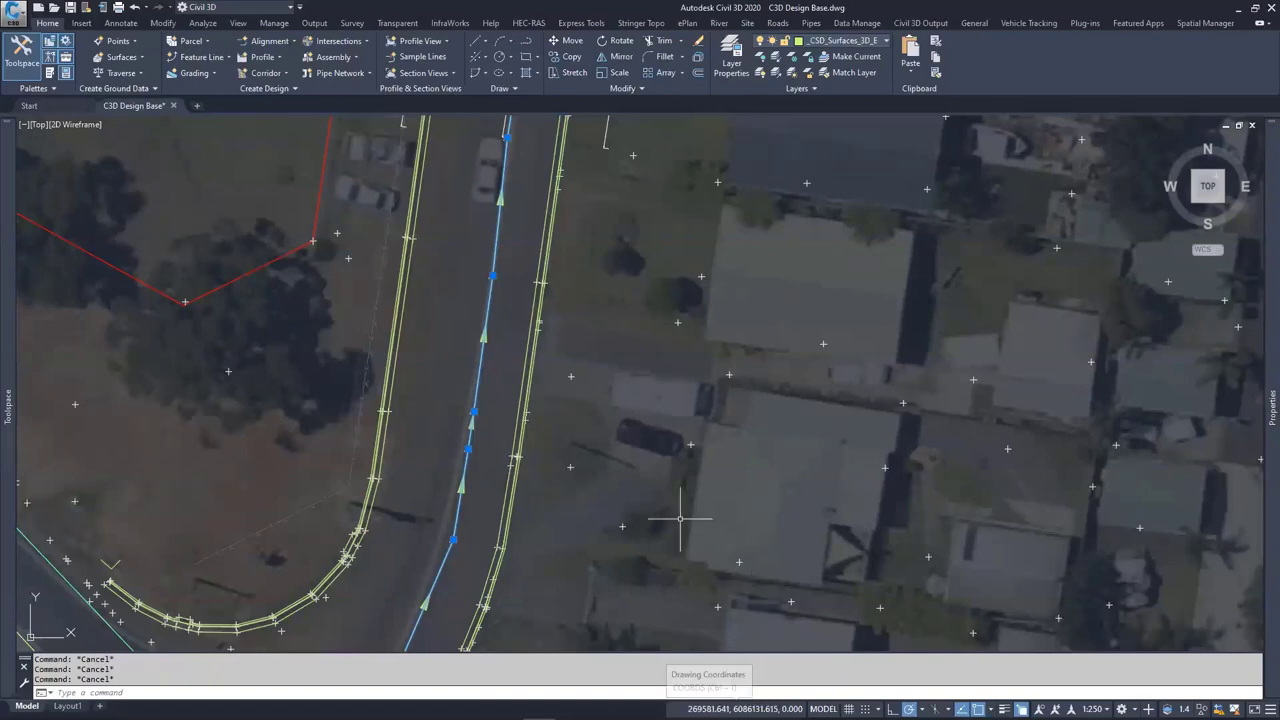
scroll(450, 520, "down", 3)
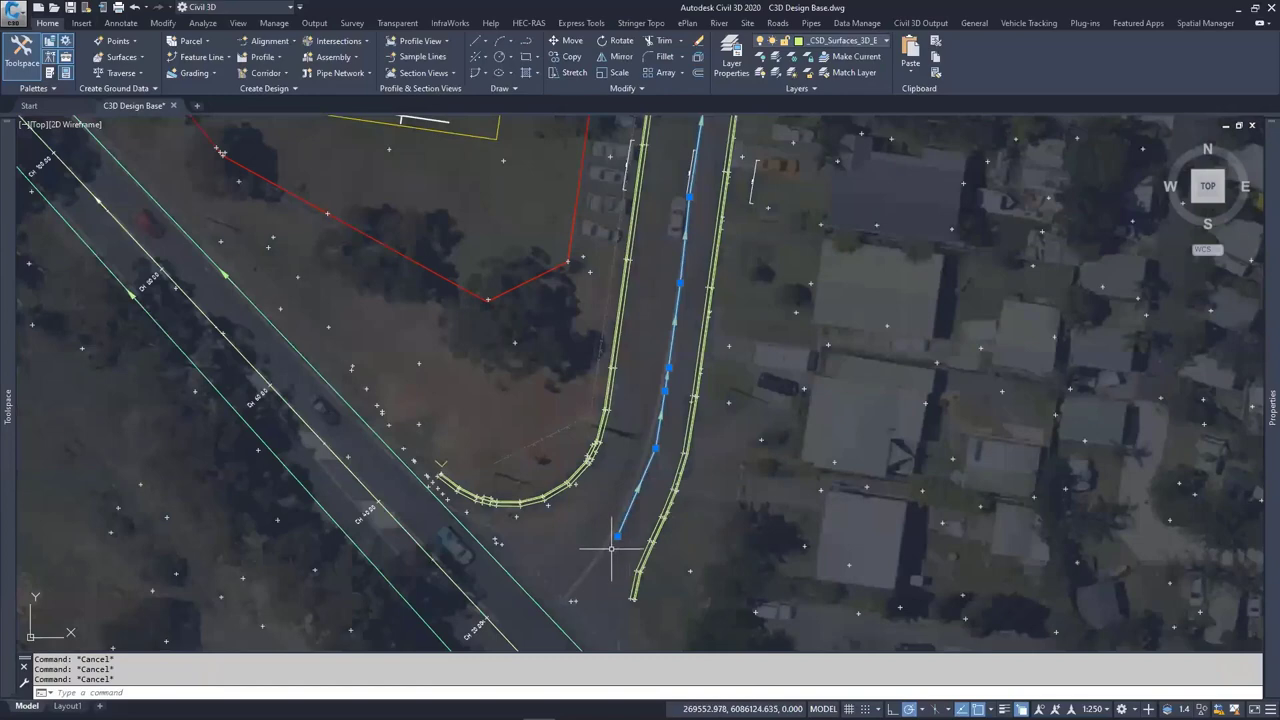
scroll(610, 538, "up", 2)
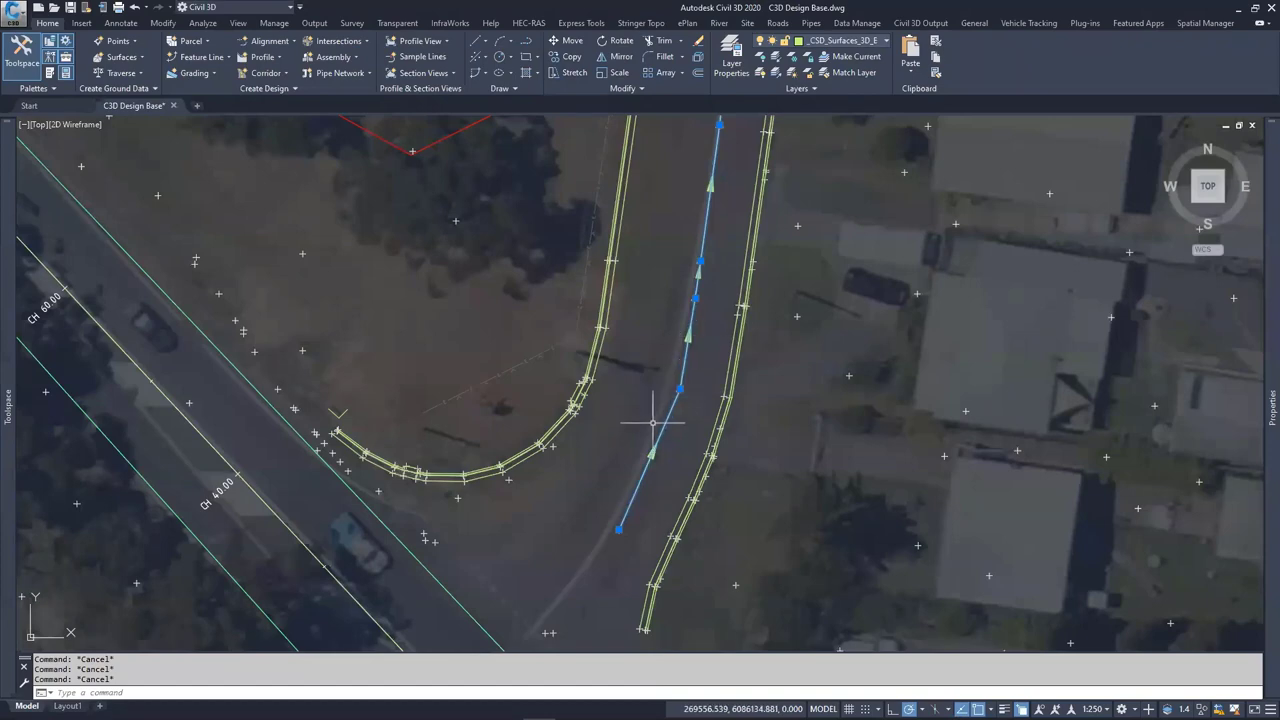
left_click(631, 497)
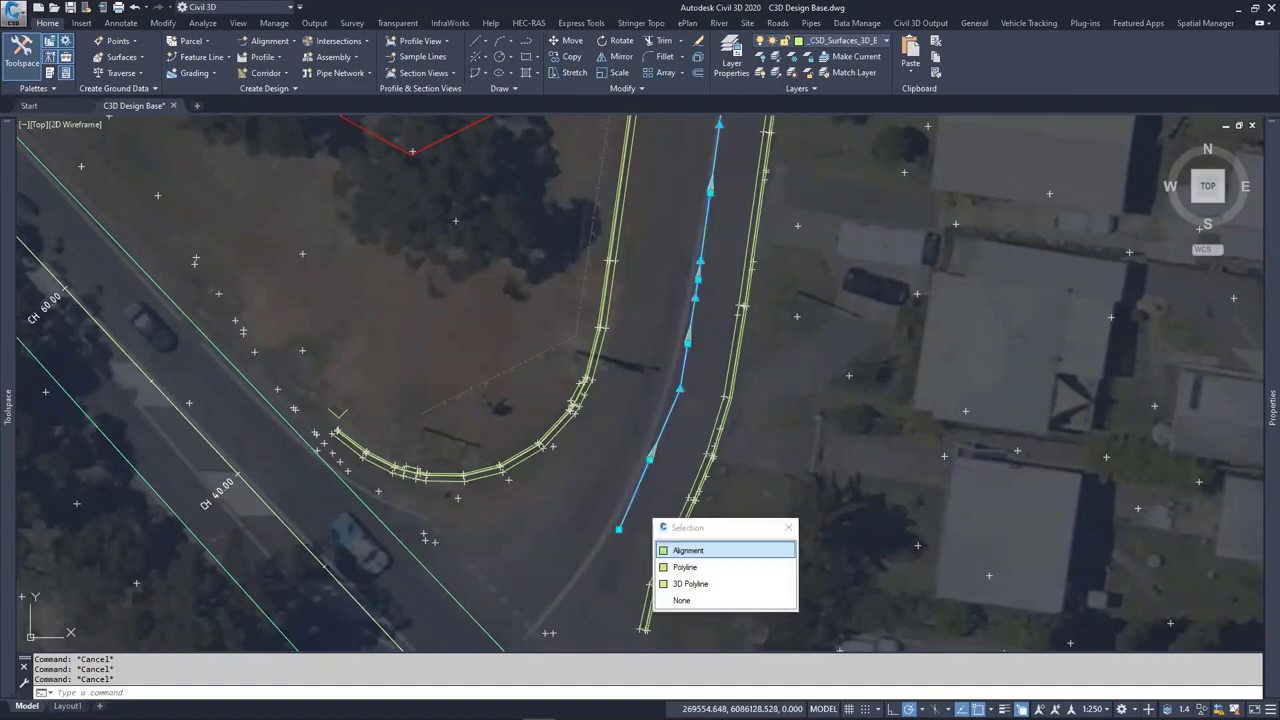
left_click(693, 568)
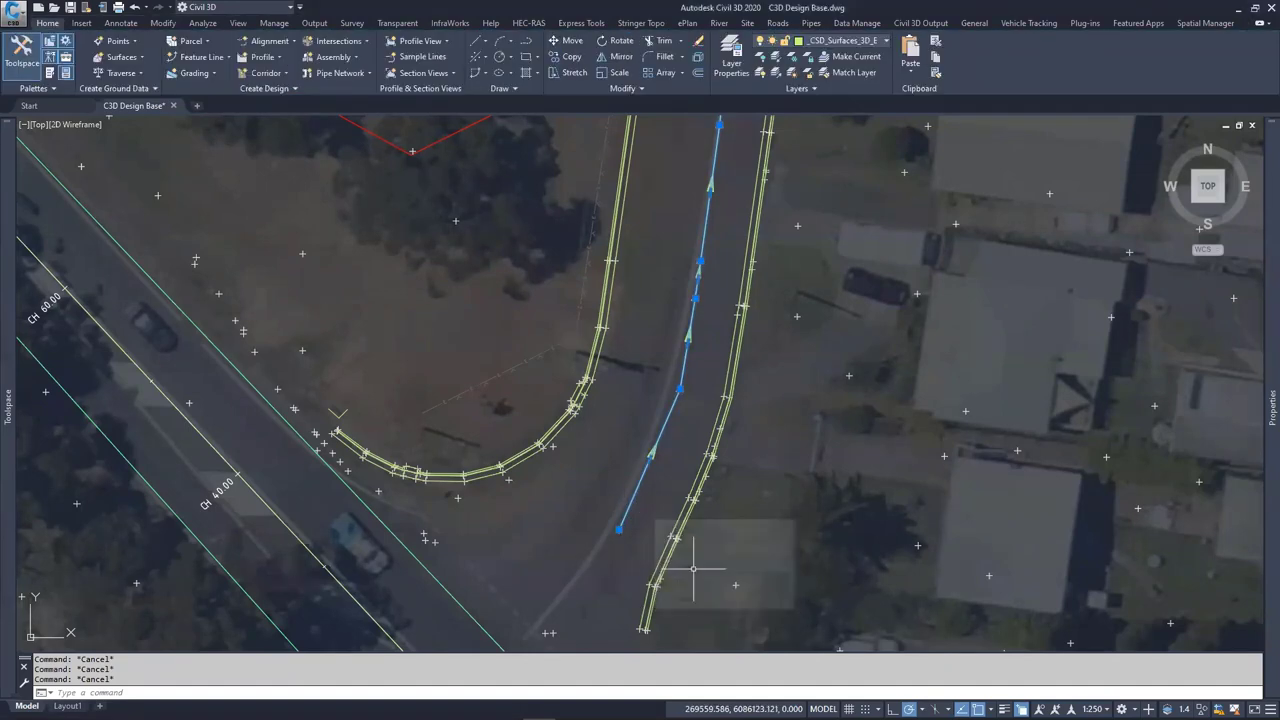
left_click(655, 449)
key("Escape")
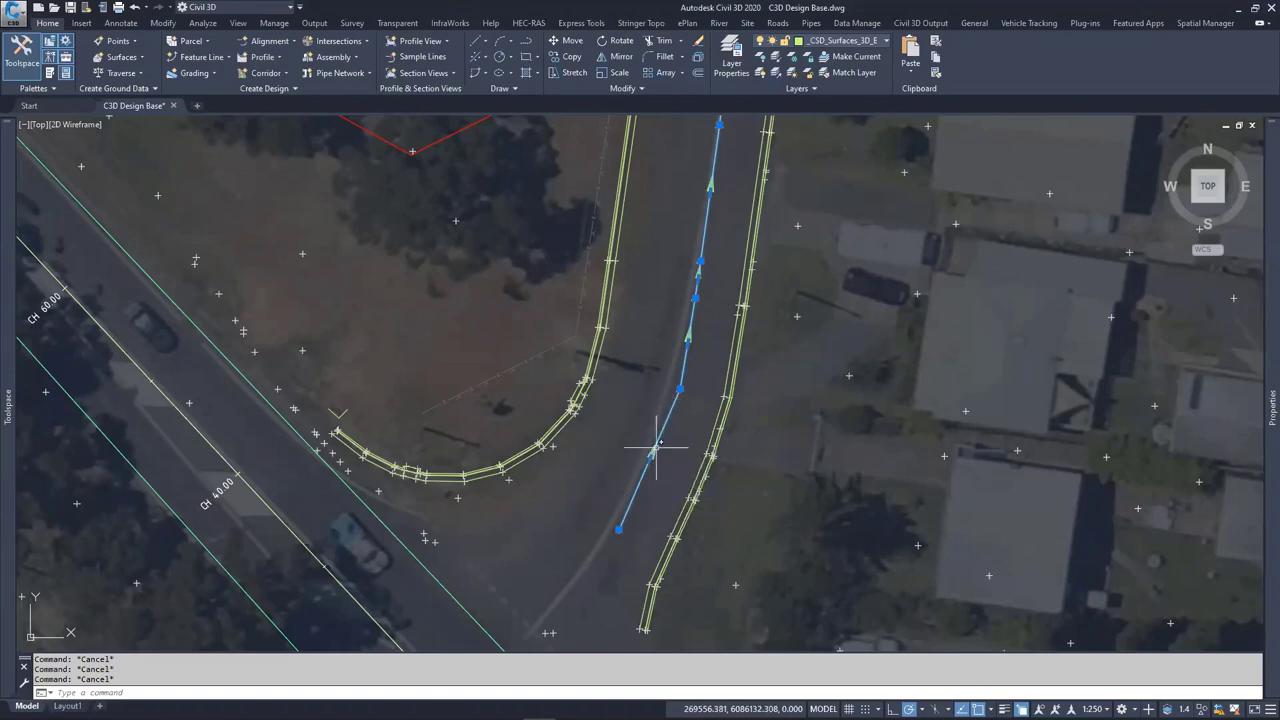
left_click(664, 423)
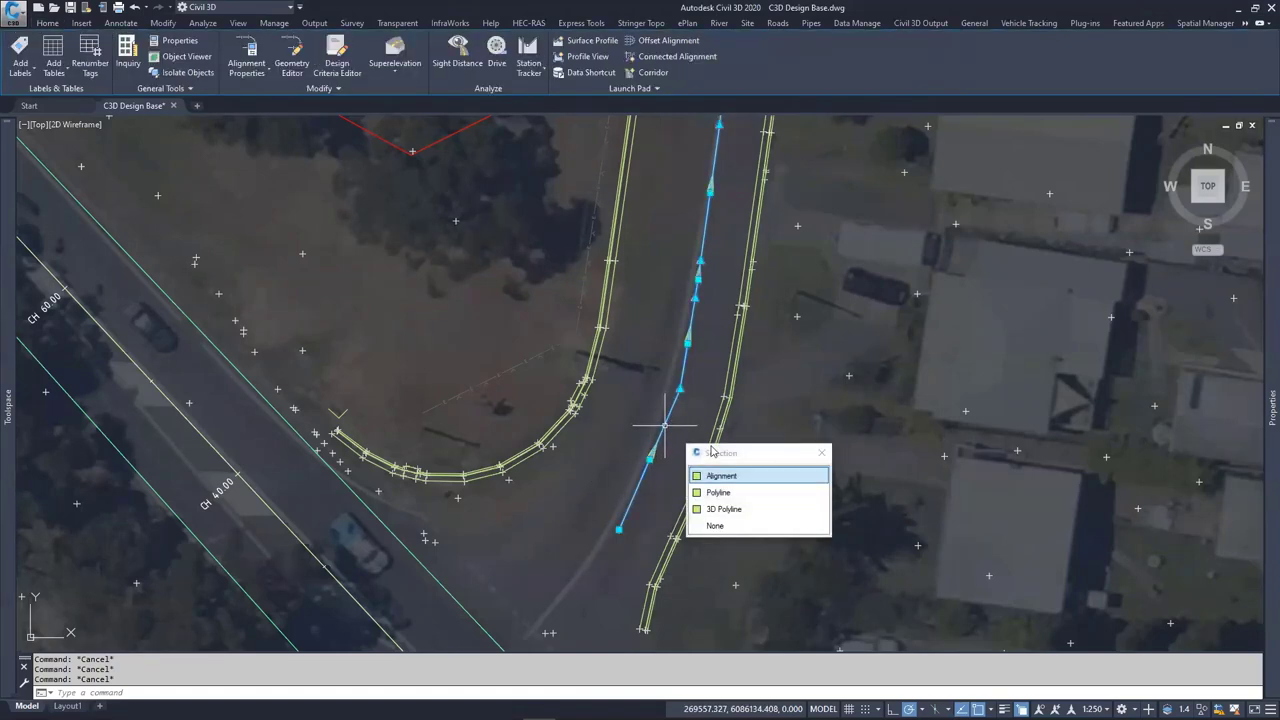
key("Escape")
middle_click_drag(528, 411, 548, 463)
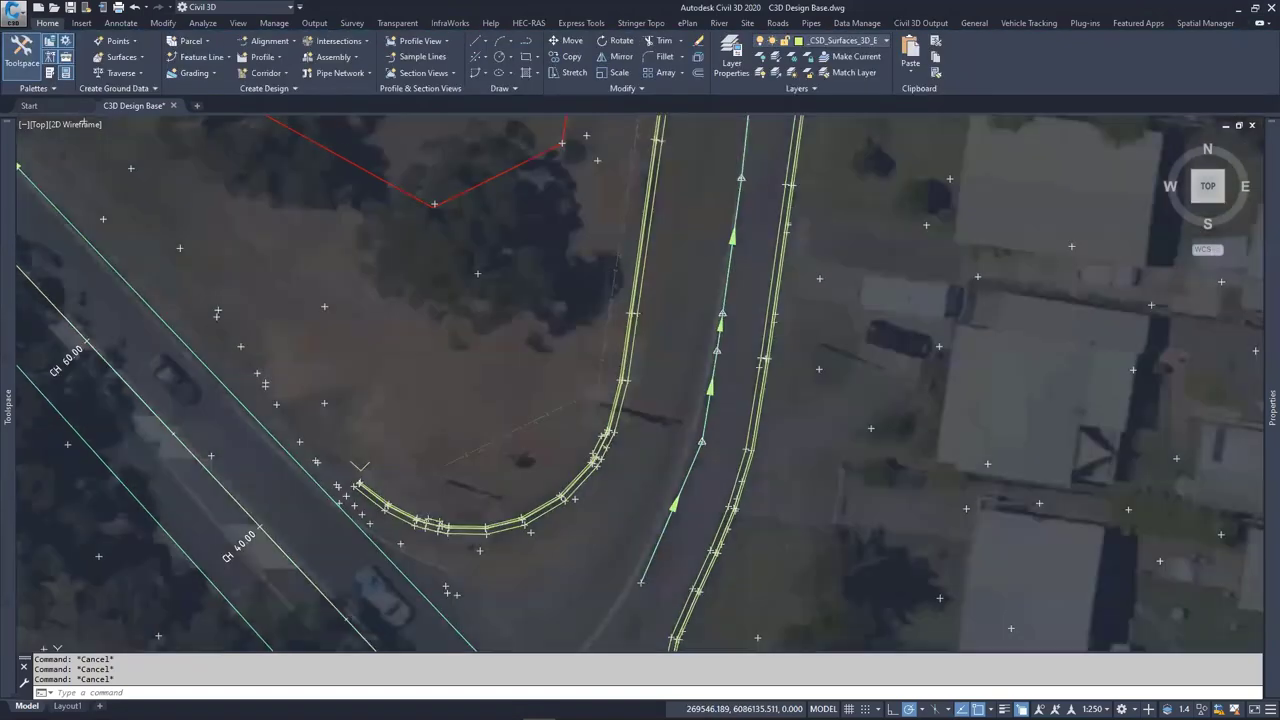
type("p")
key("BackSpace")
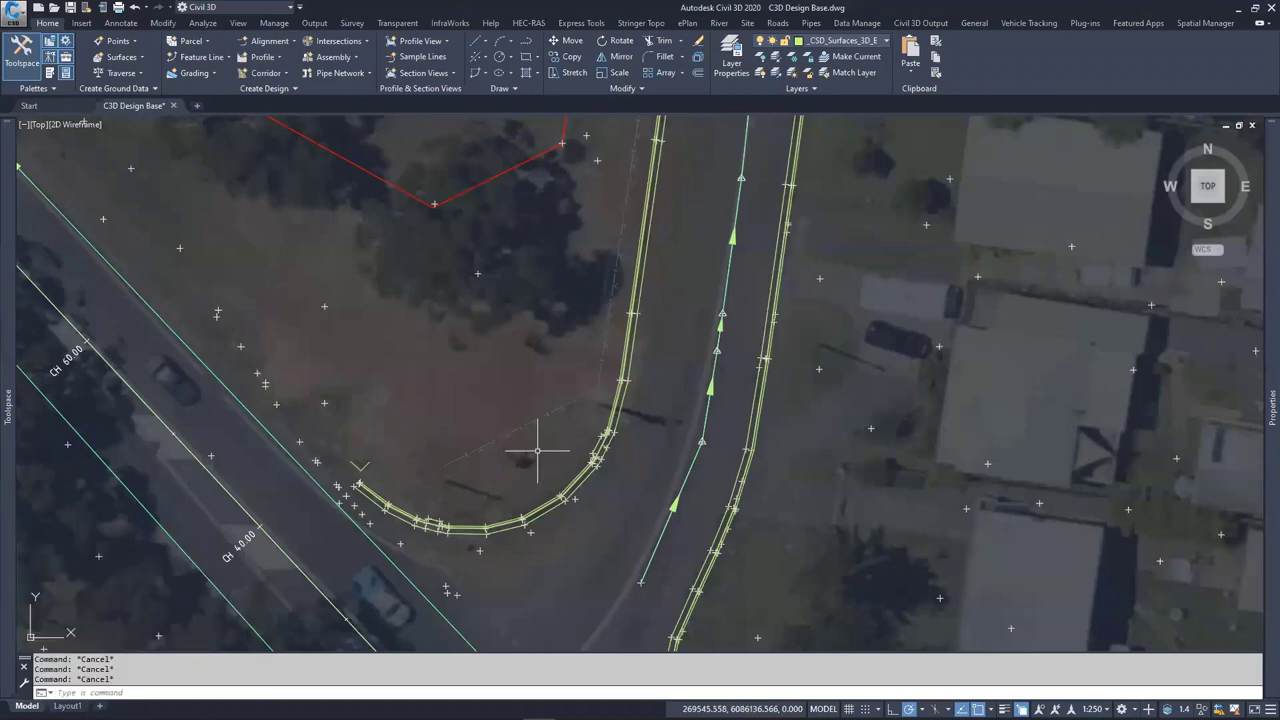
type("1")
key("Return")
left_click(446, 436)
left_click(517, 327)
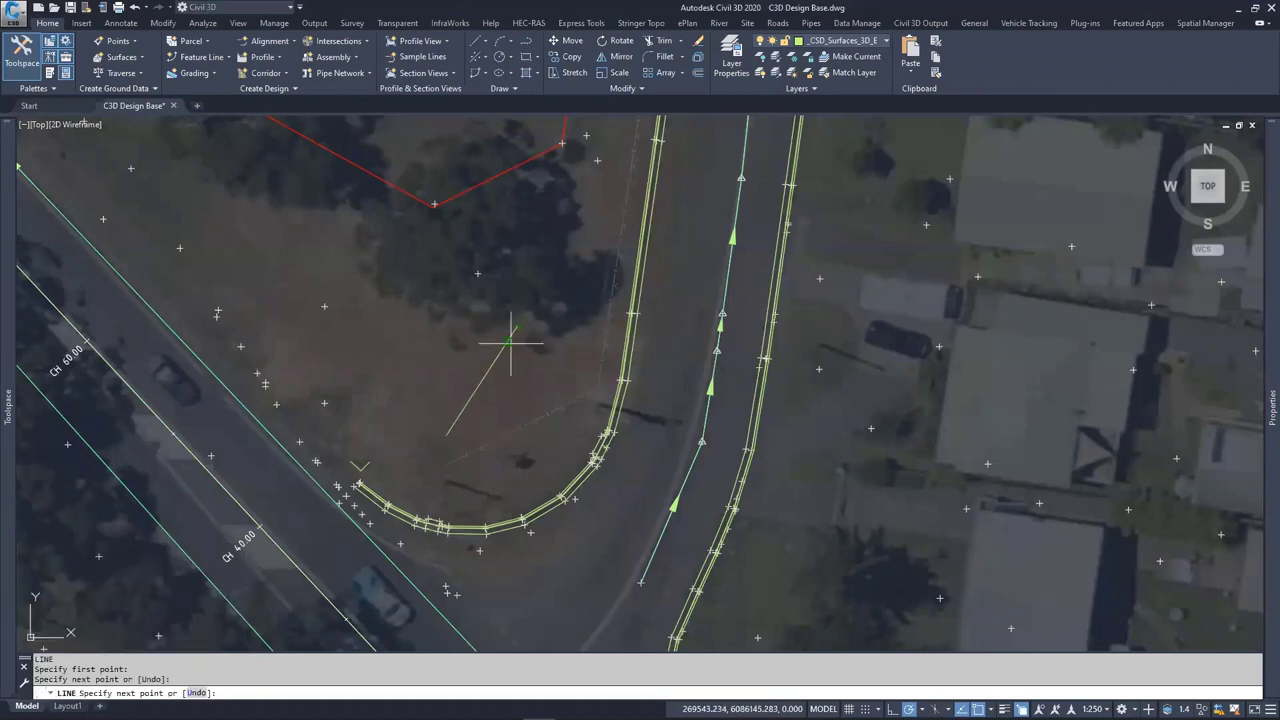
key("Escape")
left_click(514, 350)
left_click(486, 372)
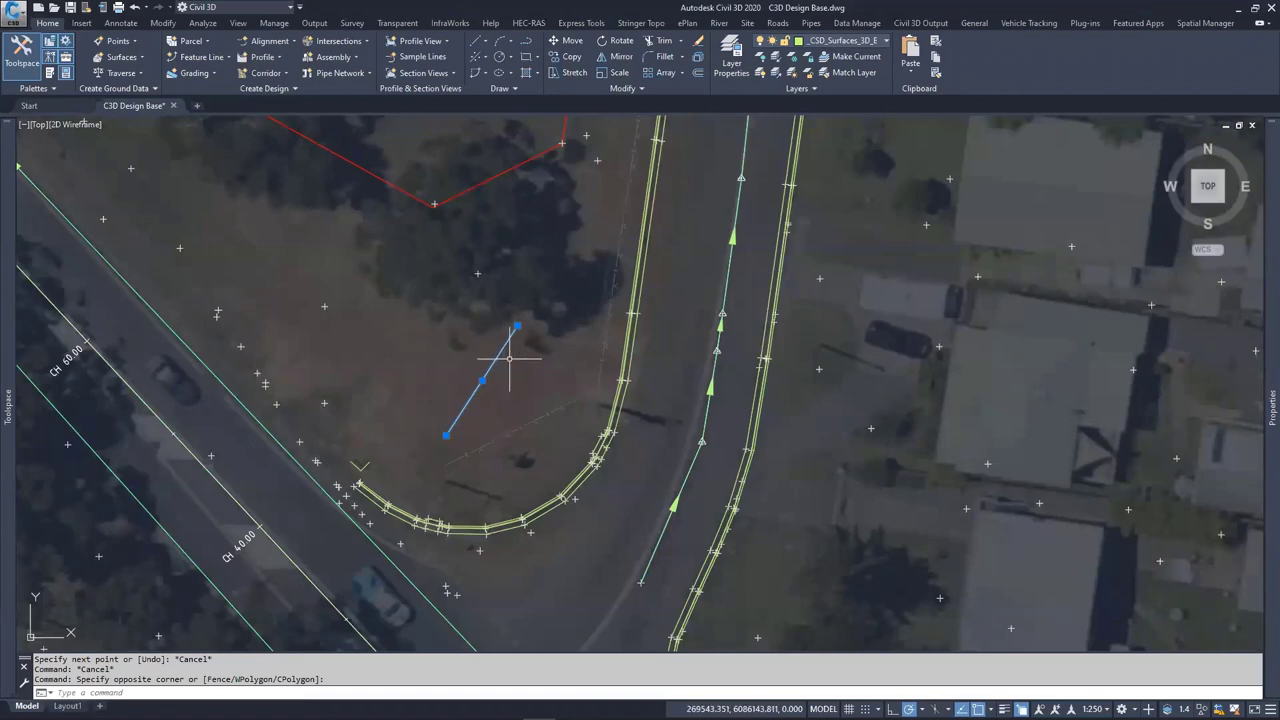
key("Delete")
middle_click_drag(635, 531, 614, 384)
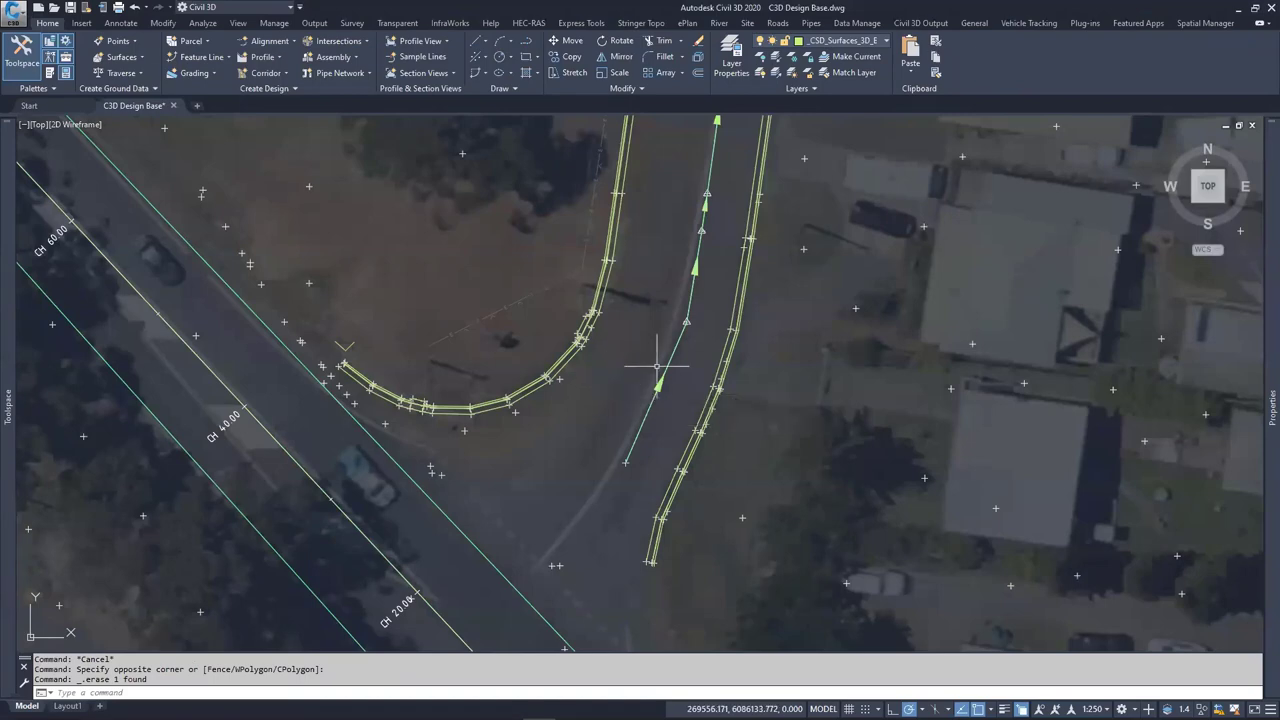
scroll(614, 461, "up", 2)
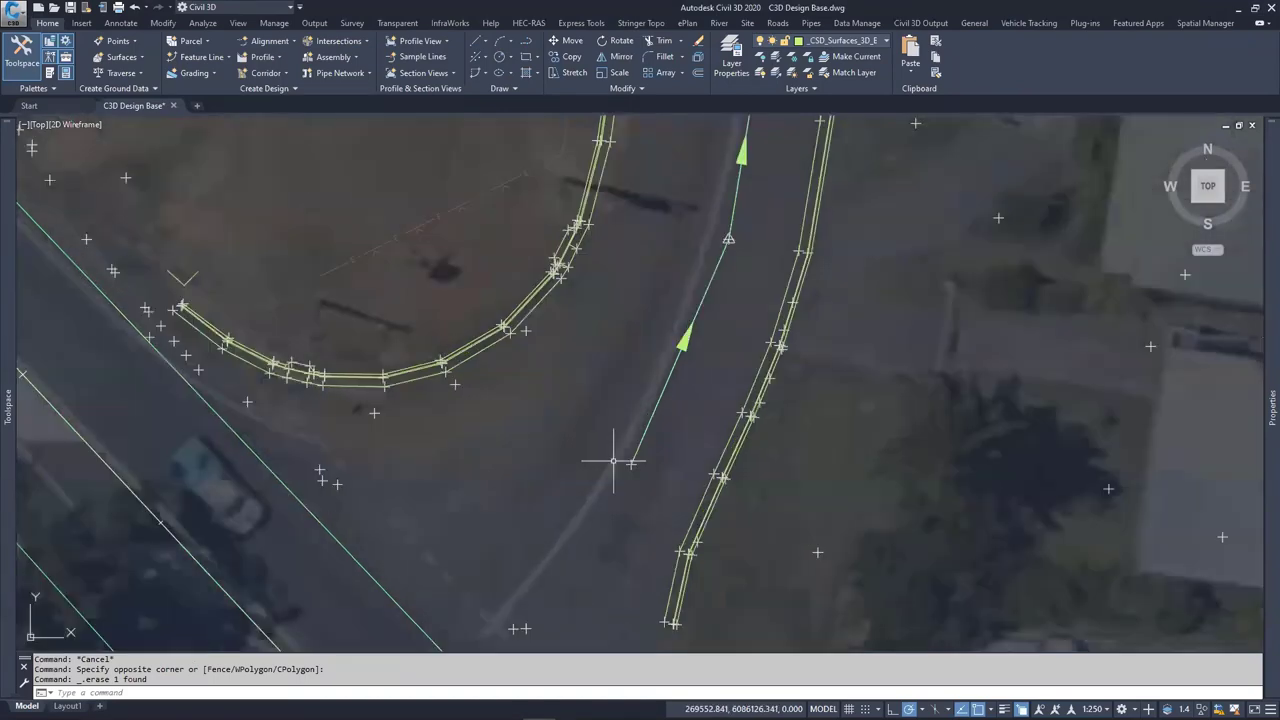
left_click(605, 455)
left_click(652, 484)
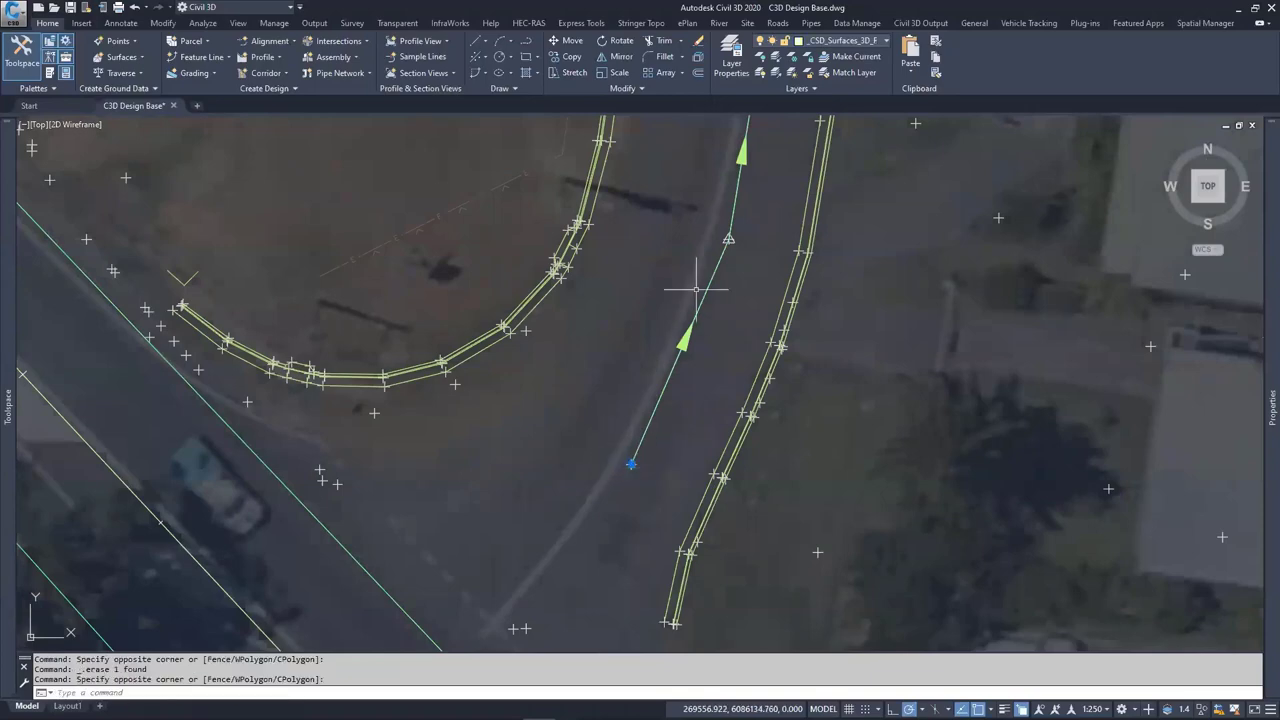
middle_click_drag(691, 286, 600, 468)
left_click(615, 402)
left_click(646, 424)
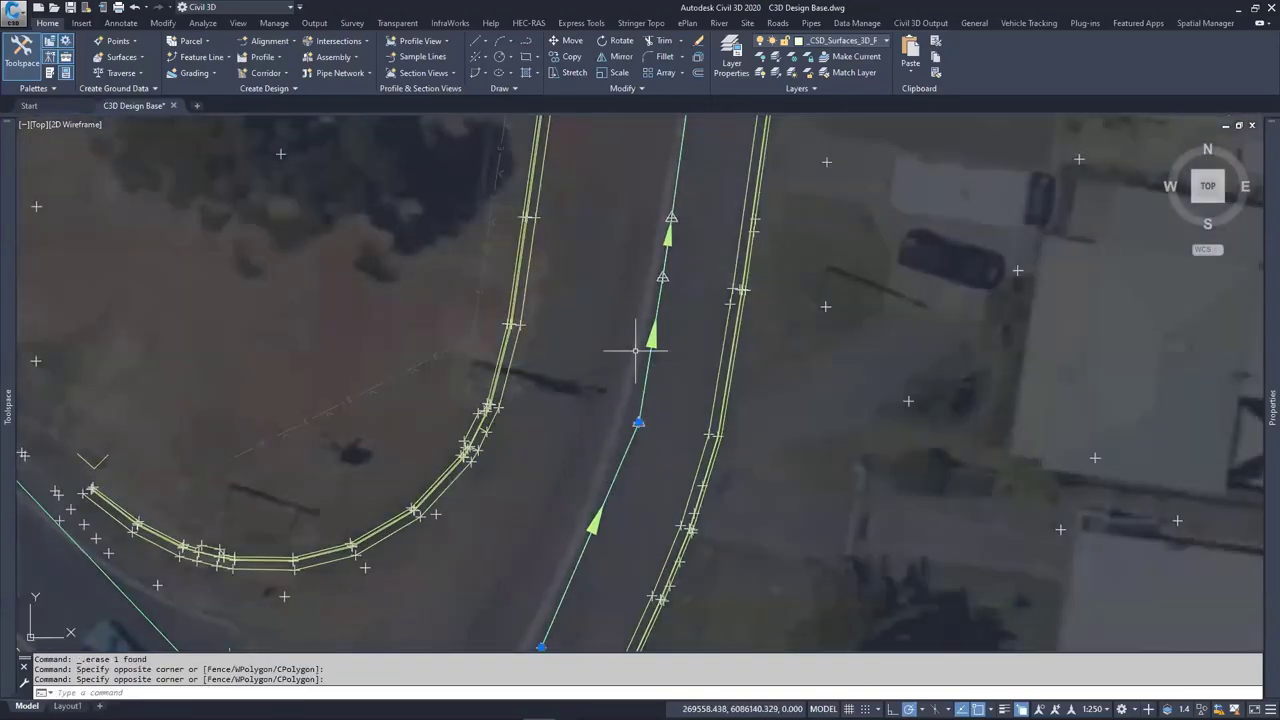
middle_click_drag(646, 424, 588, 587)
left_click(569, 427)
left_click(617, 451)
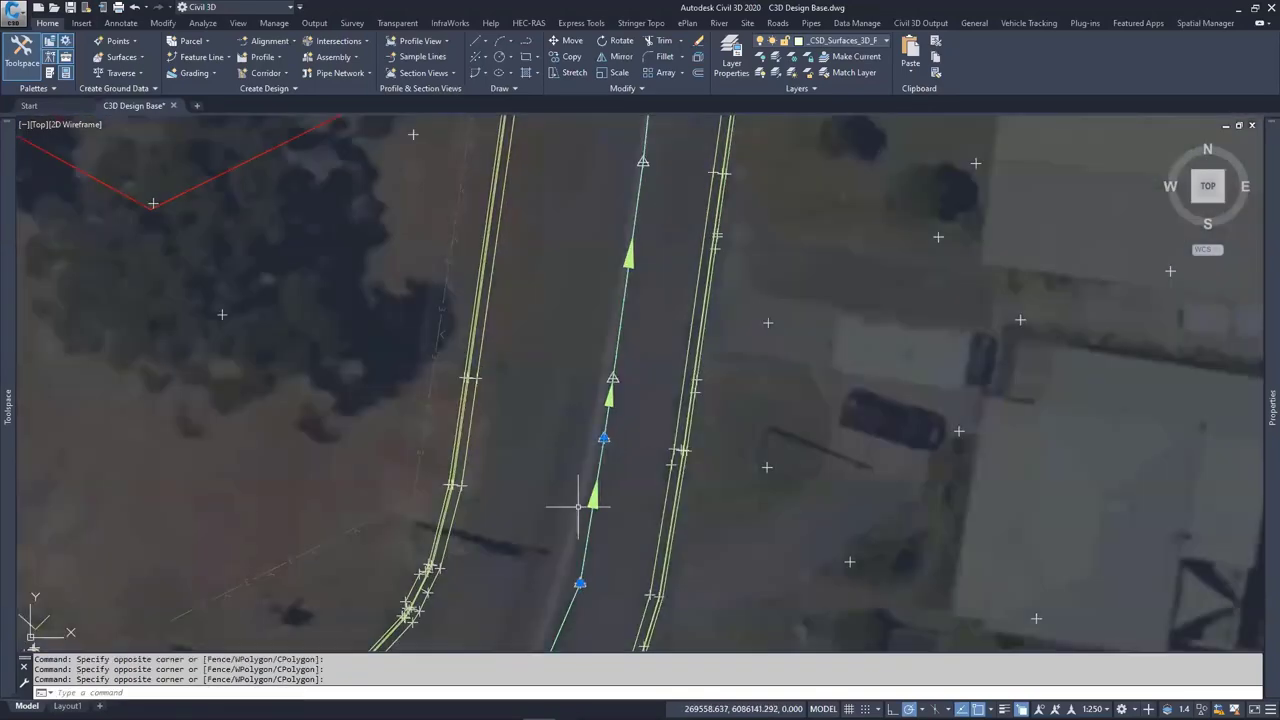
key("Escape")
key("Escape")
key("Escape")
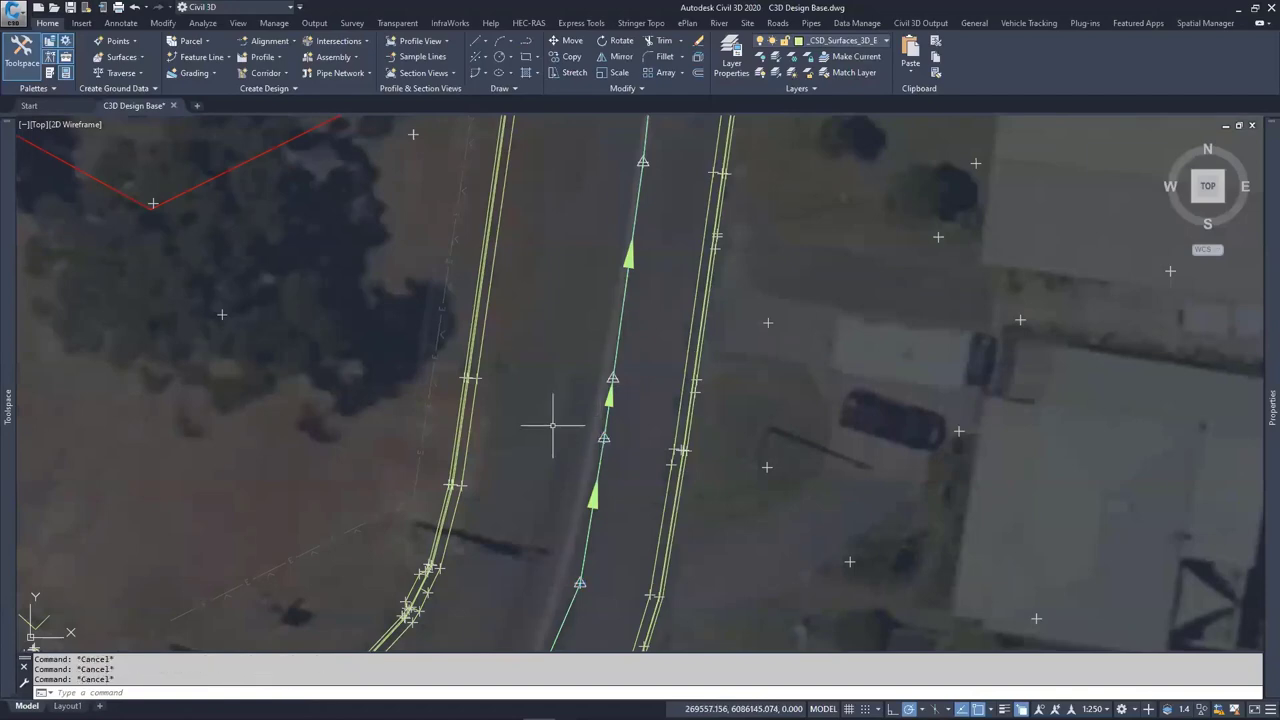
scroll(555, 435, "down", 5)
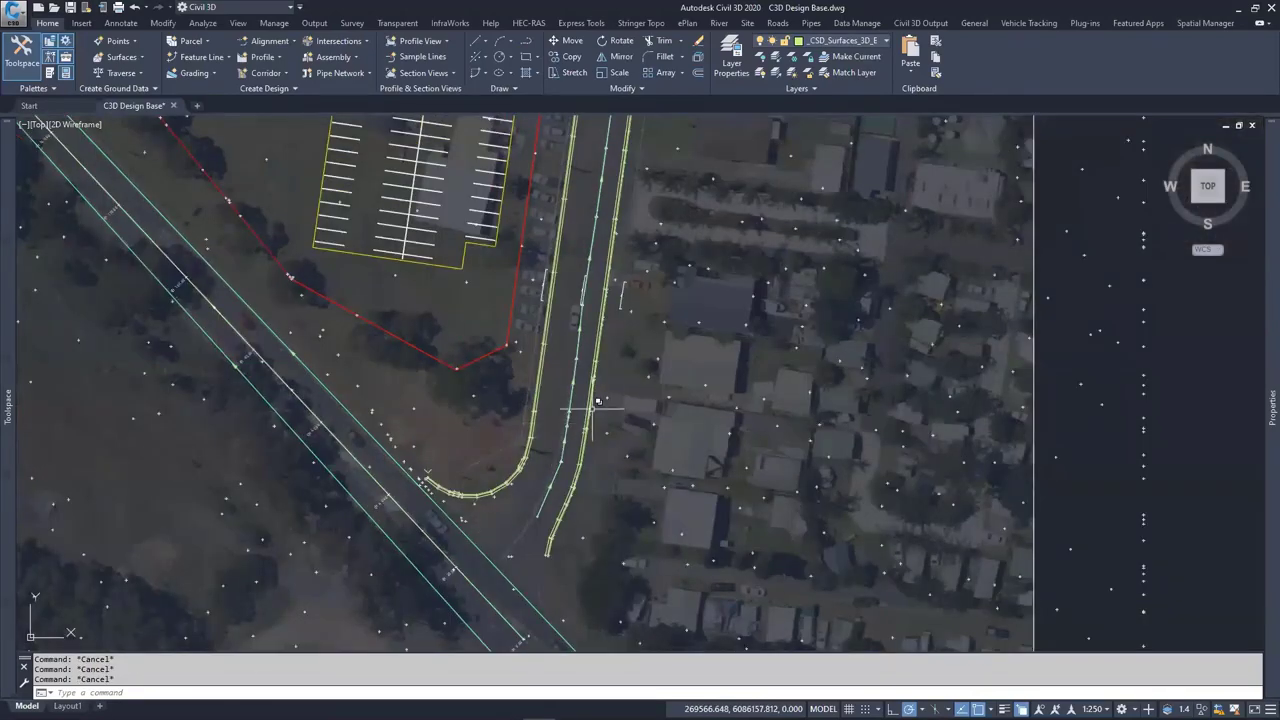
Pan east of the aerial site and select the first string of dotted points, then clear the selection
middle_click_drag(1096, 419, 277, 409)
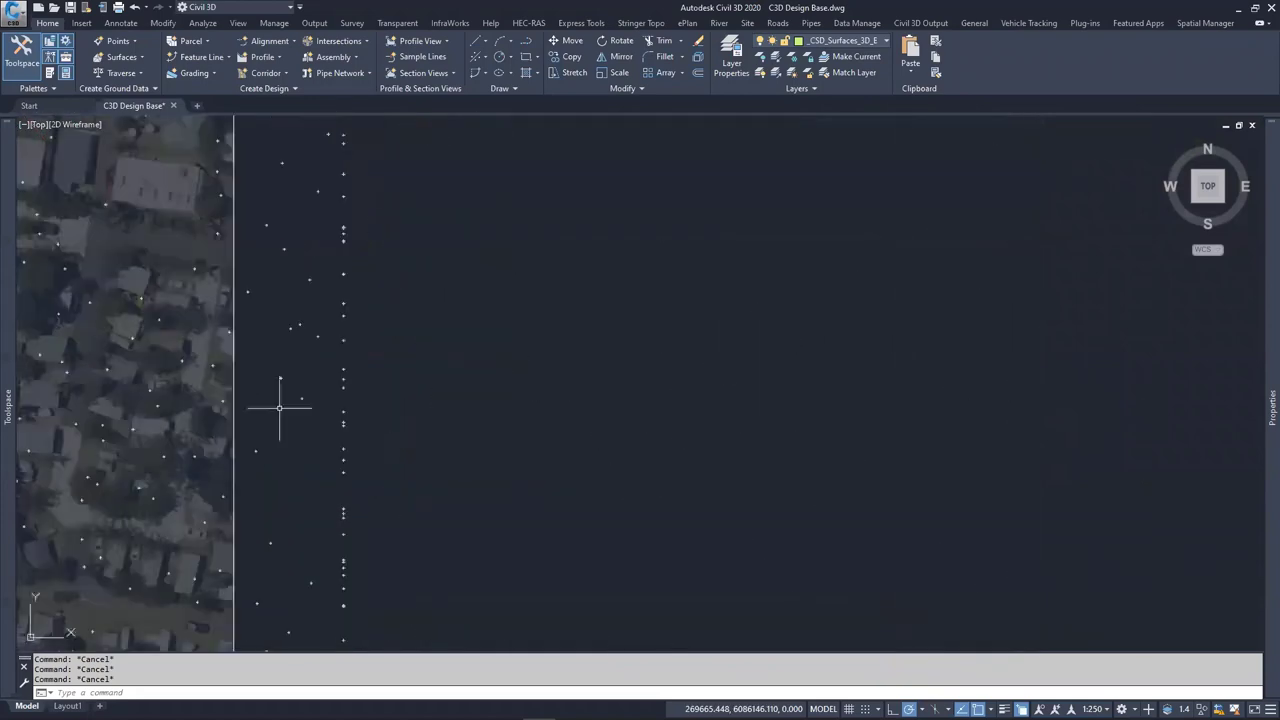
scroll(306, 409, "down", 4)
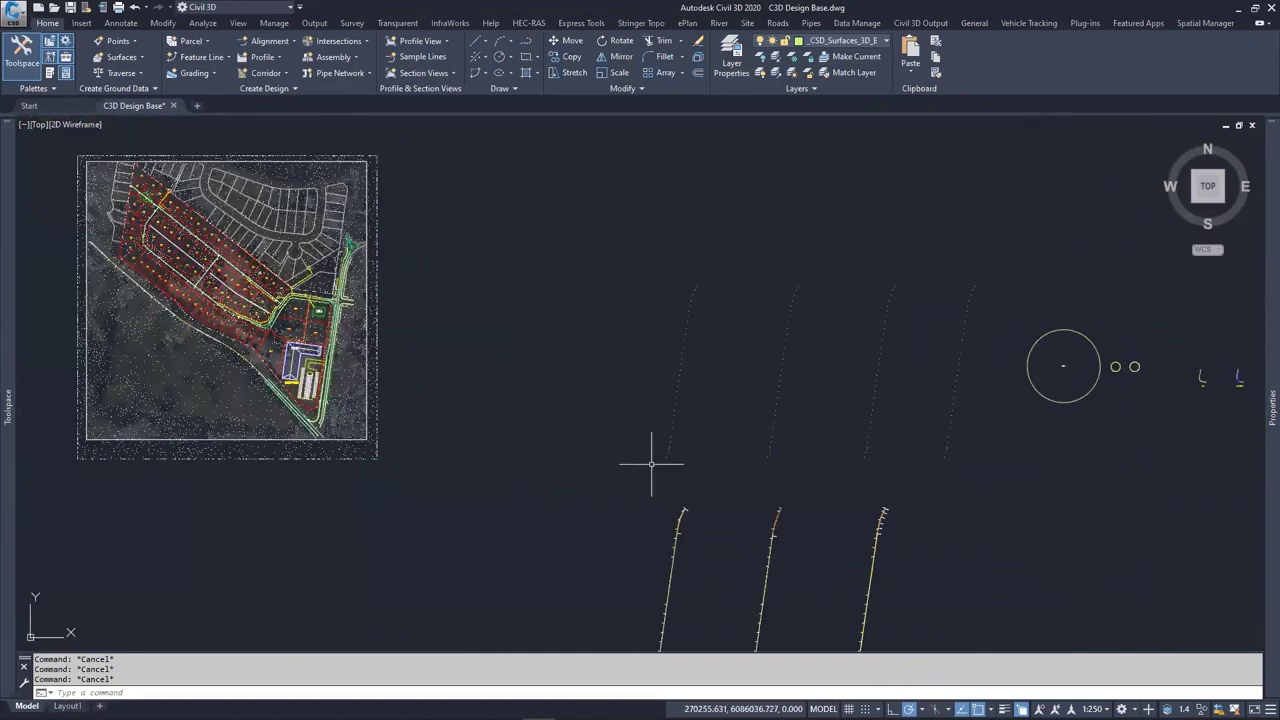
left_click(720, 260)
left_click(616, 479)
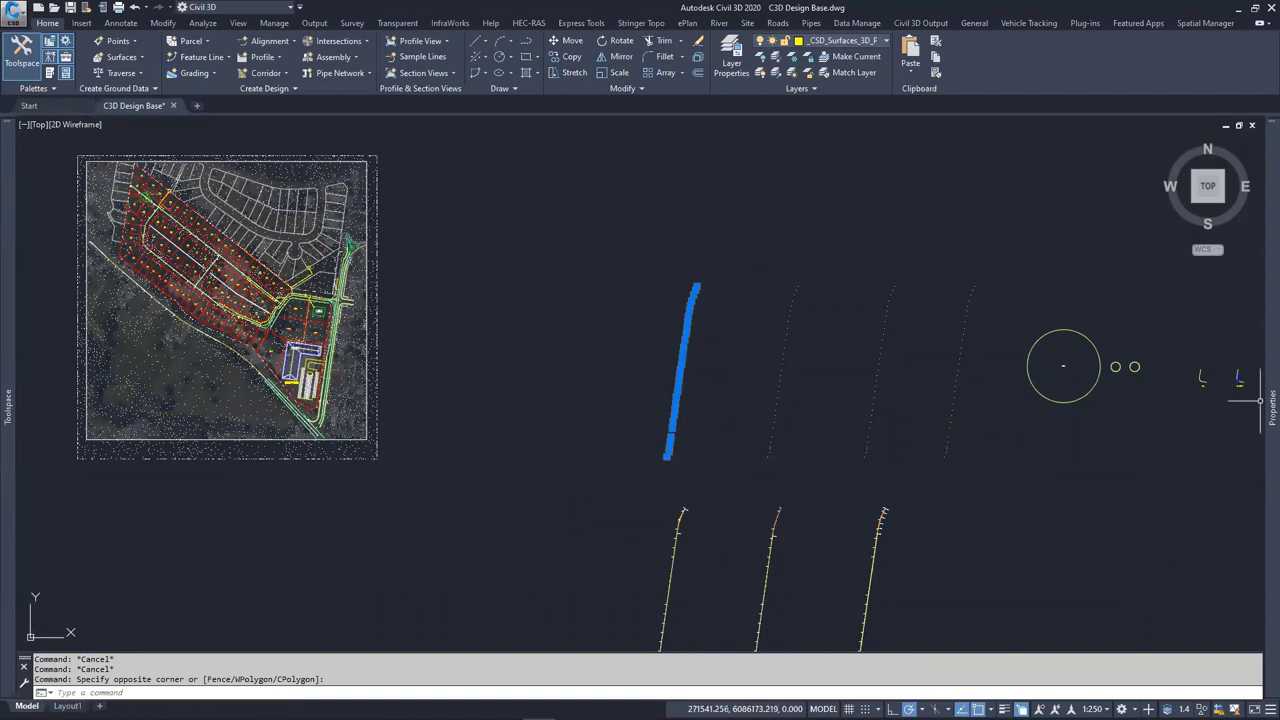
mouse_move(1262, 408)
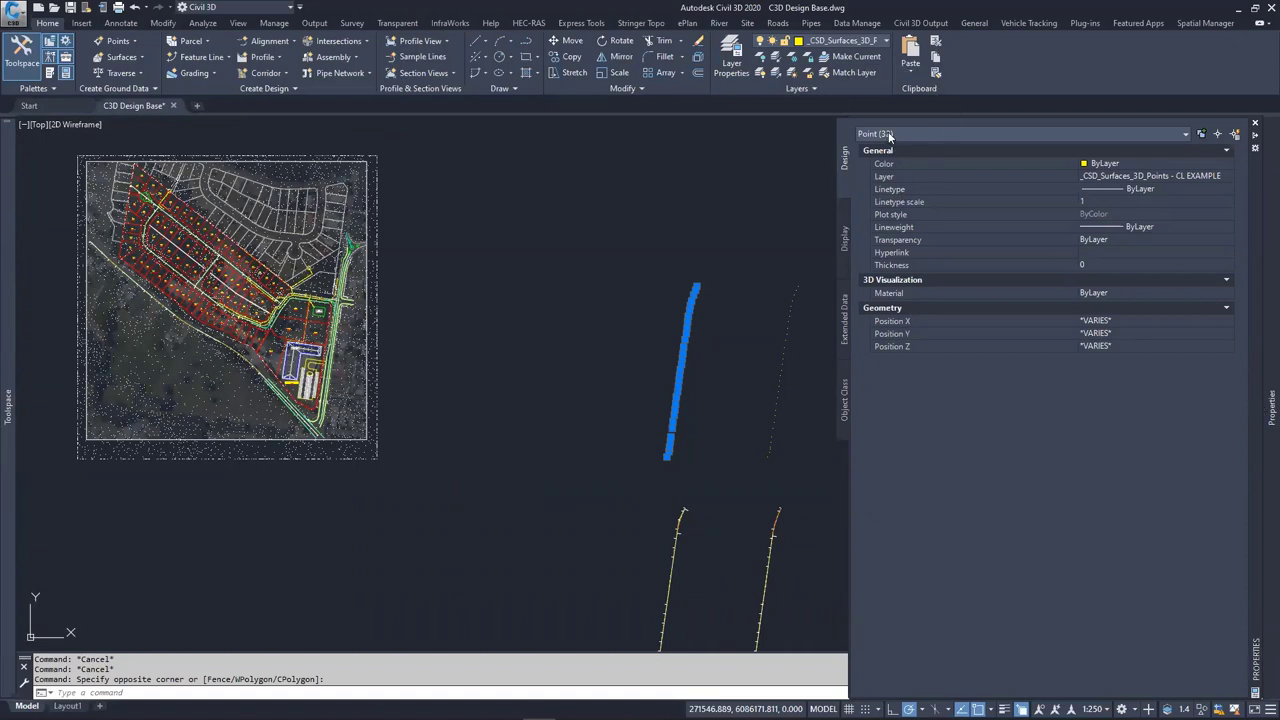
key("Escape")
Zoom in on the point columns and bring up the Alignment creation commands list
scroll(668, 455, "up", 2)
scroll(668, 455, "up", 2)
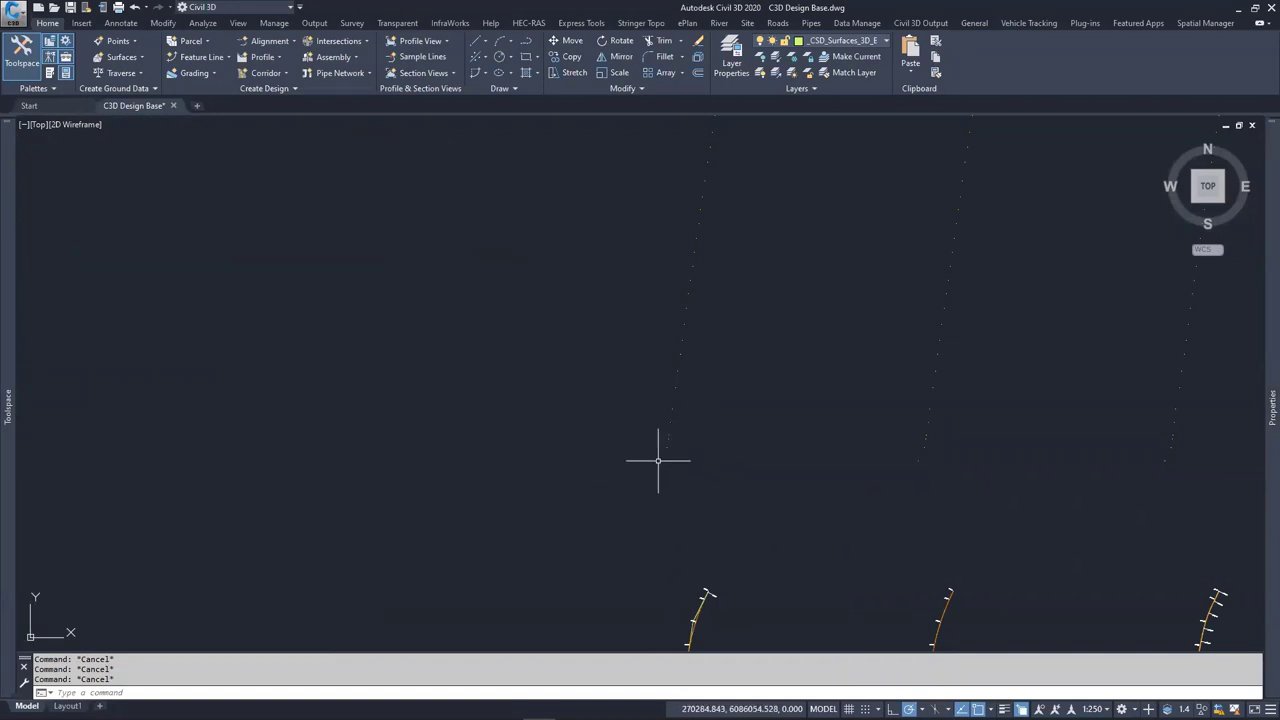
scroll(660, 457, "down", 1)
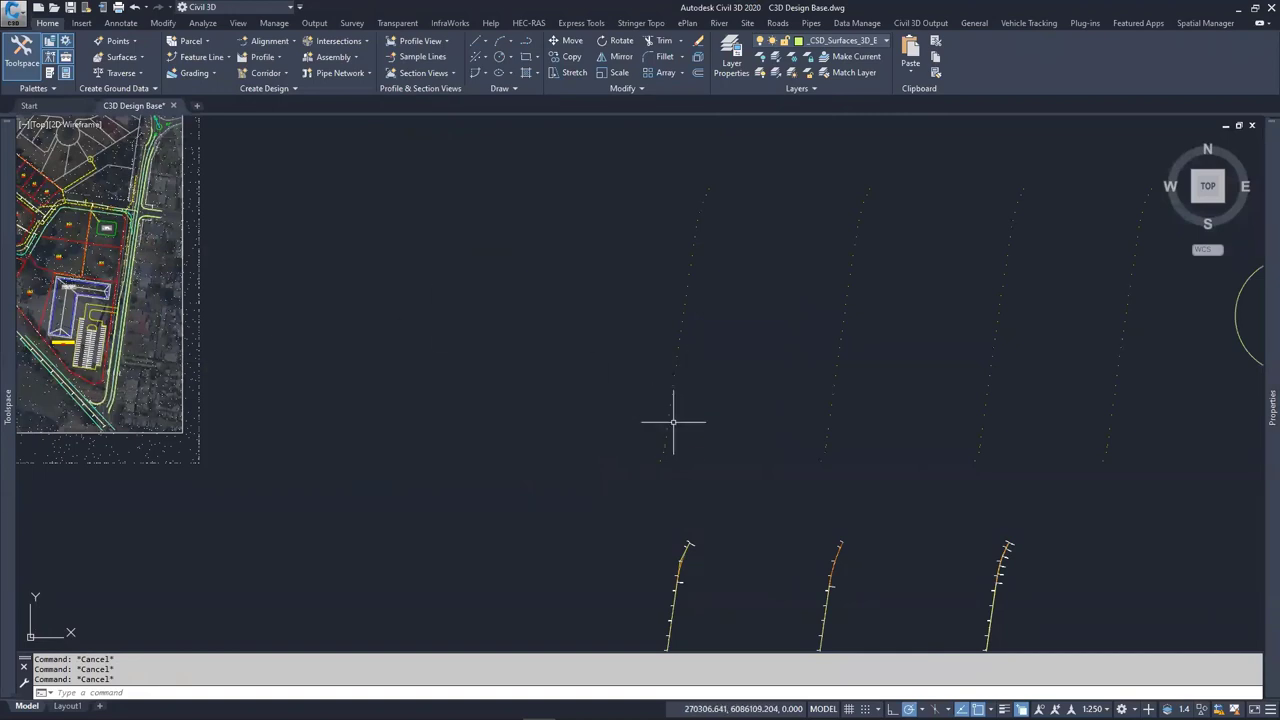
scroll(666, 457, "up", 1)
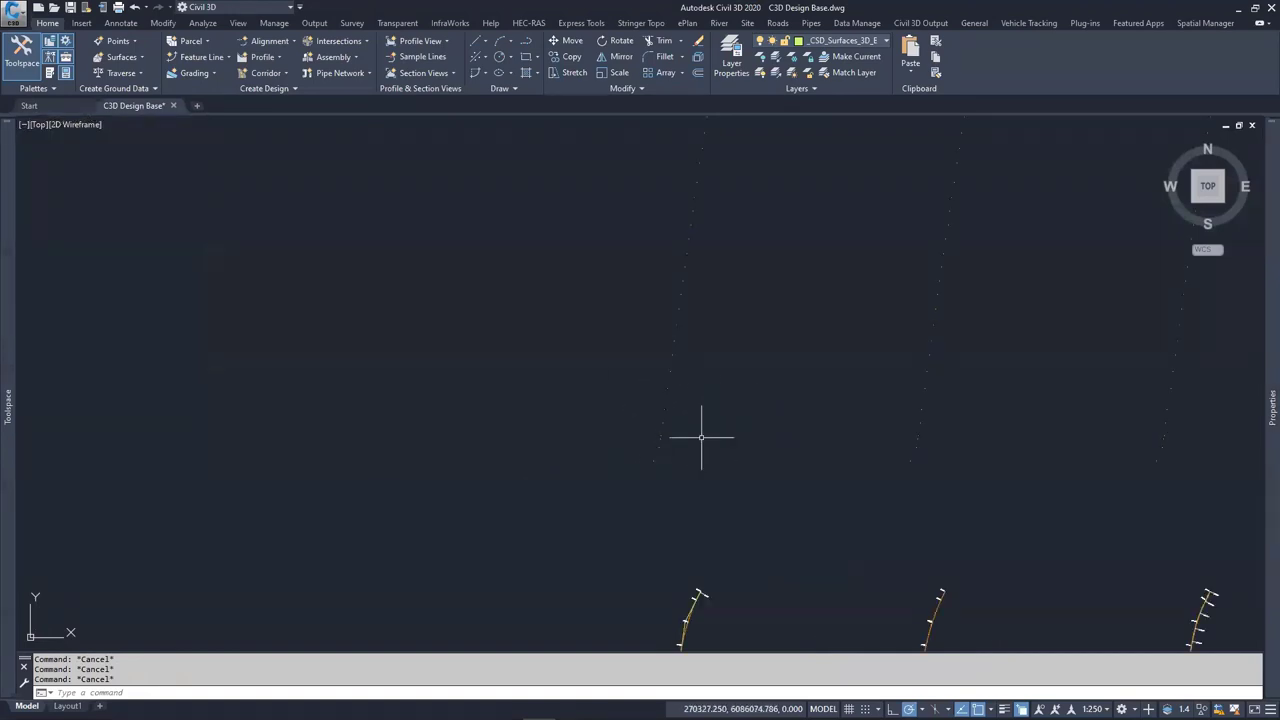
scroll(620, 514, "down", 1)
scroll(617, 505, "up", 3)
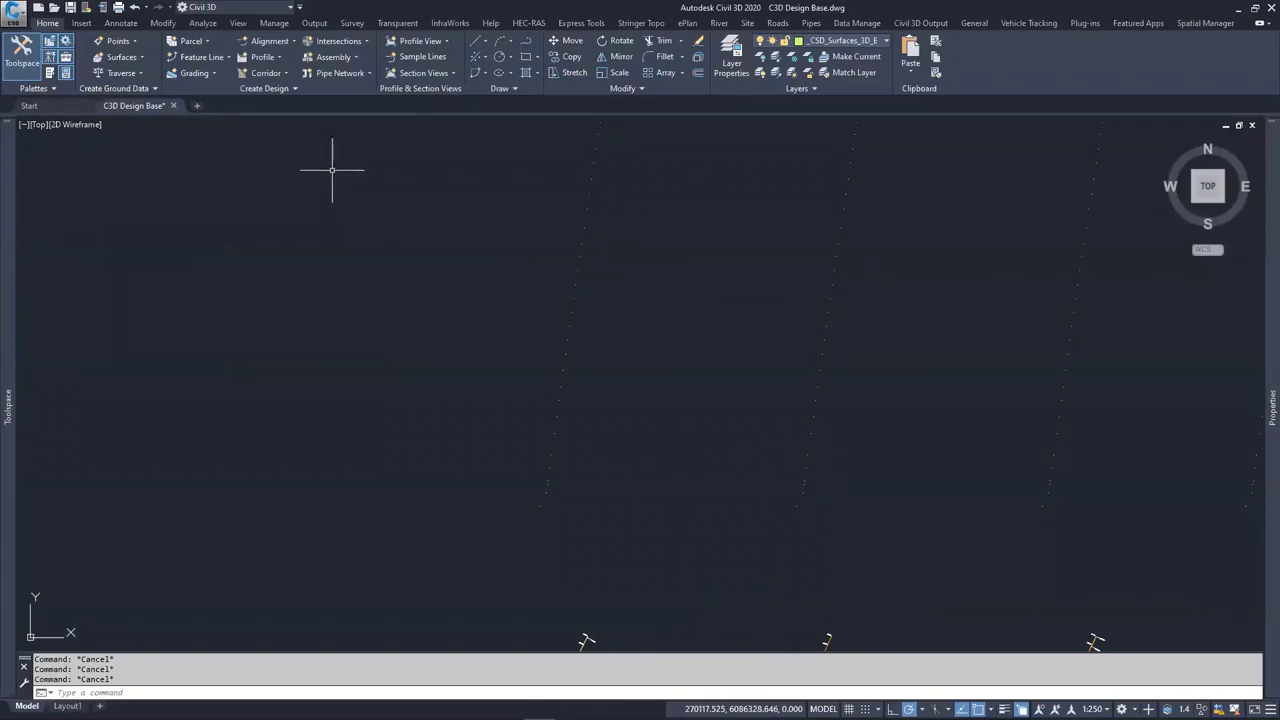
left_click(268, 42)
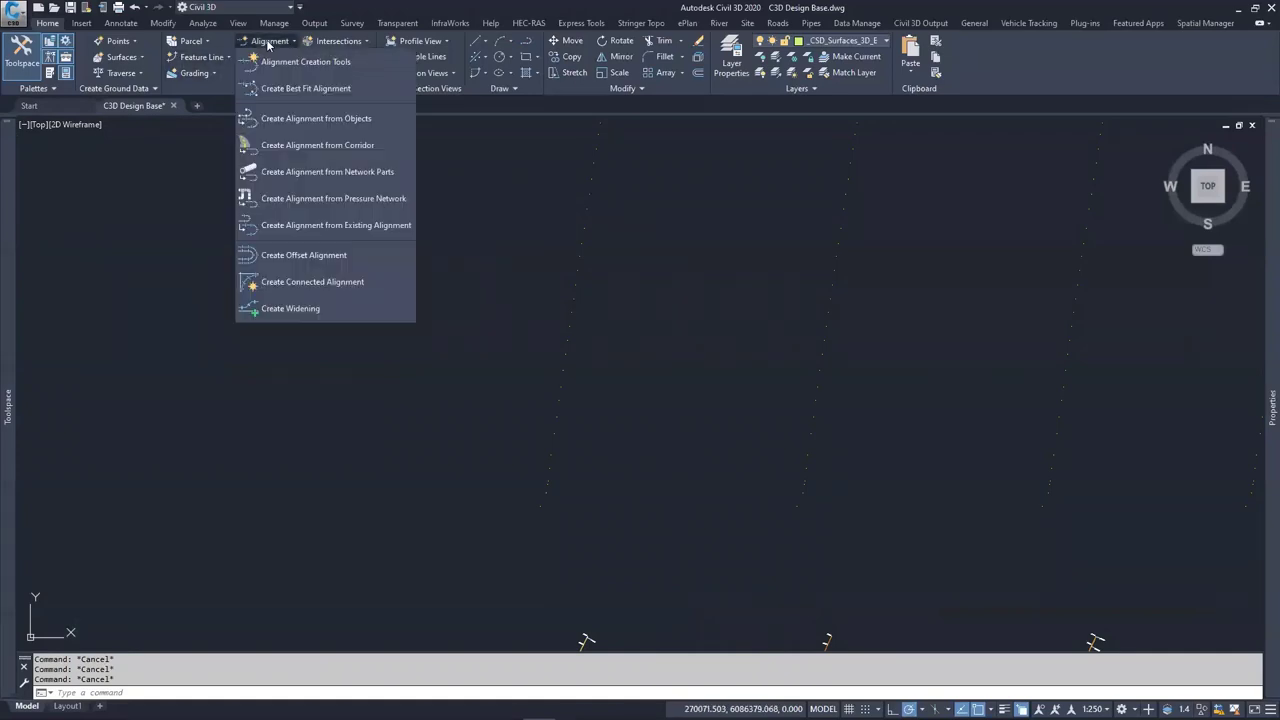
Start a best-fit alignment from AutoCAD points, selecting the 32 points of the upper-left column
left_click(320, 89)
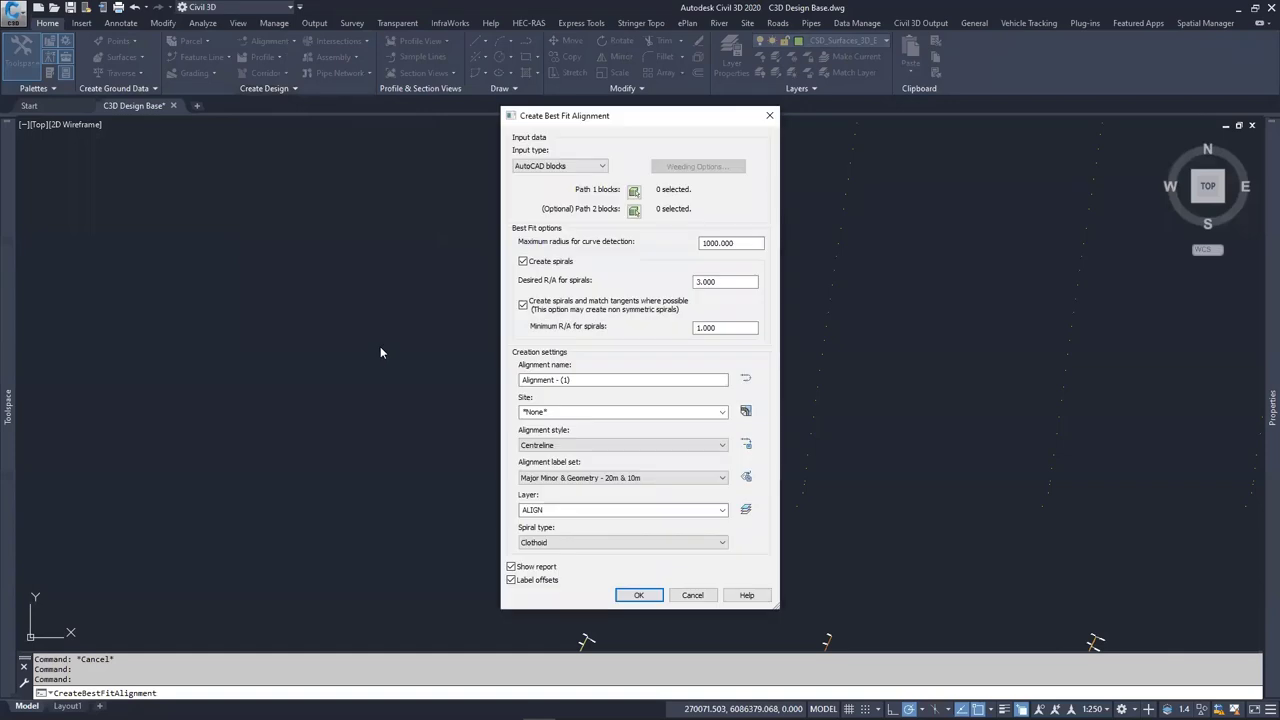
left_click_drag(588, 124, 211, 143)
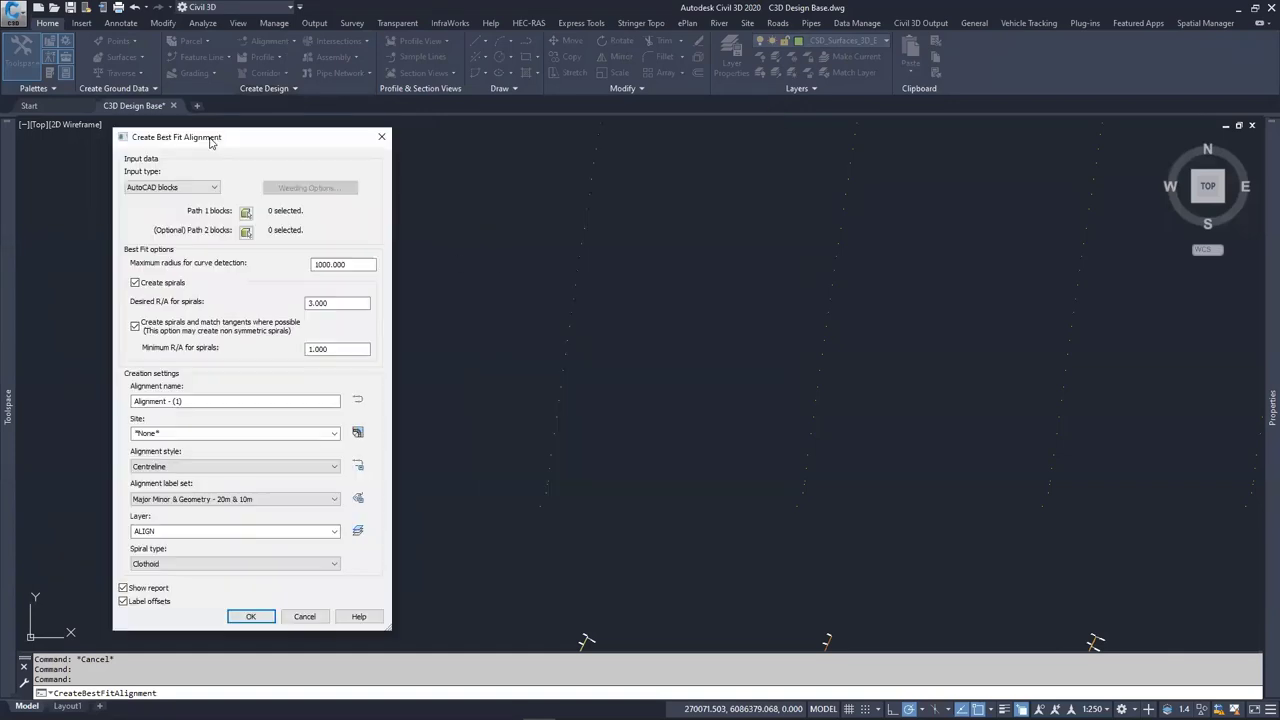
left_click(204, 189)
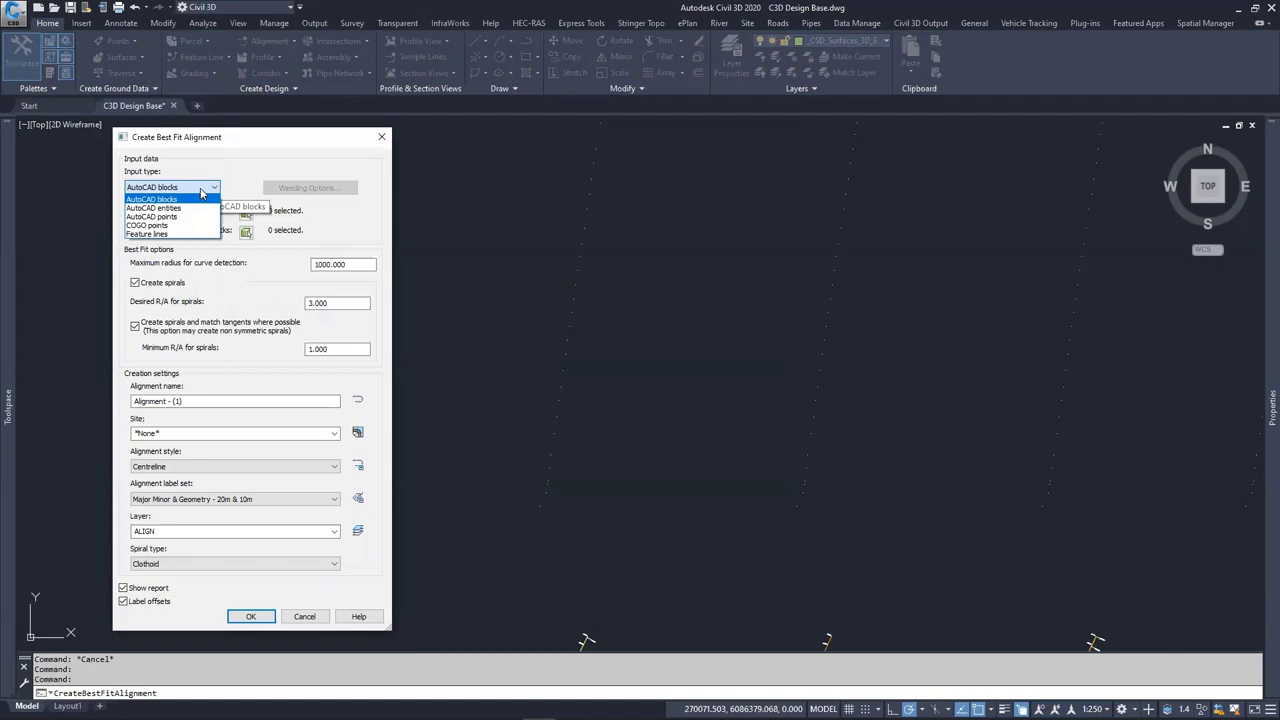
left_click(173, 216)
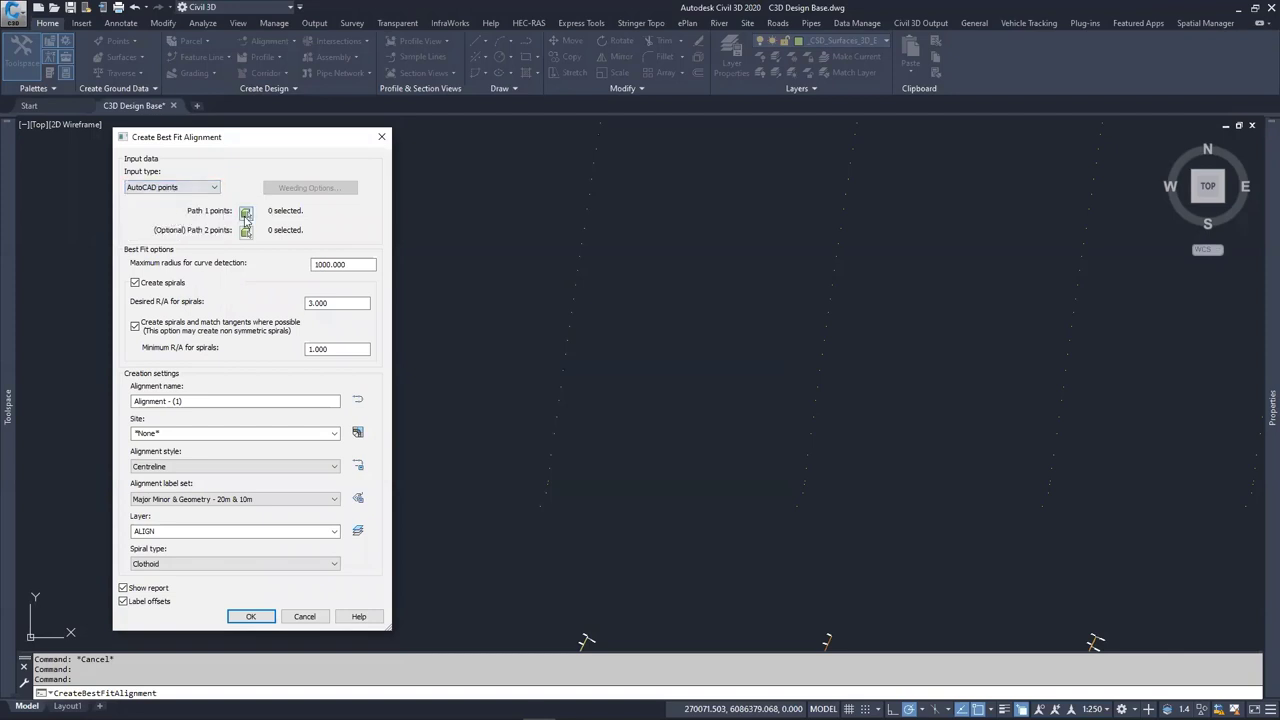
left_click(246, 214)
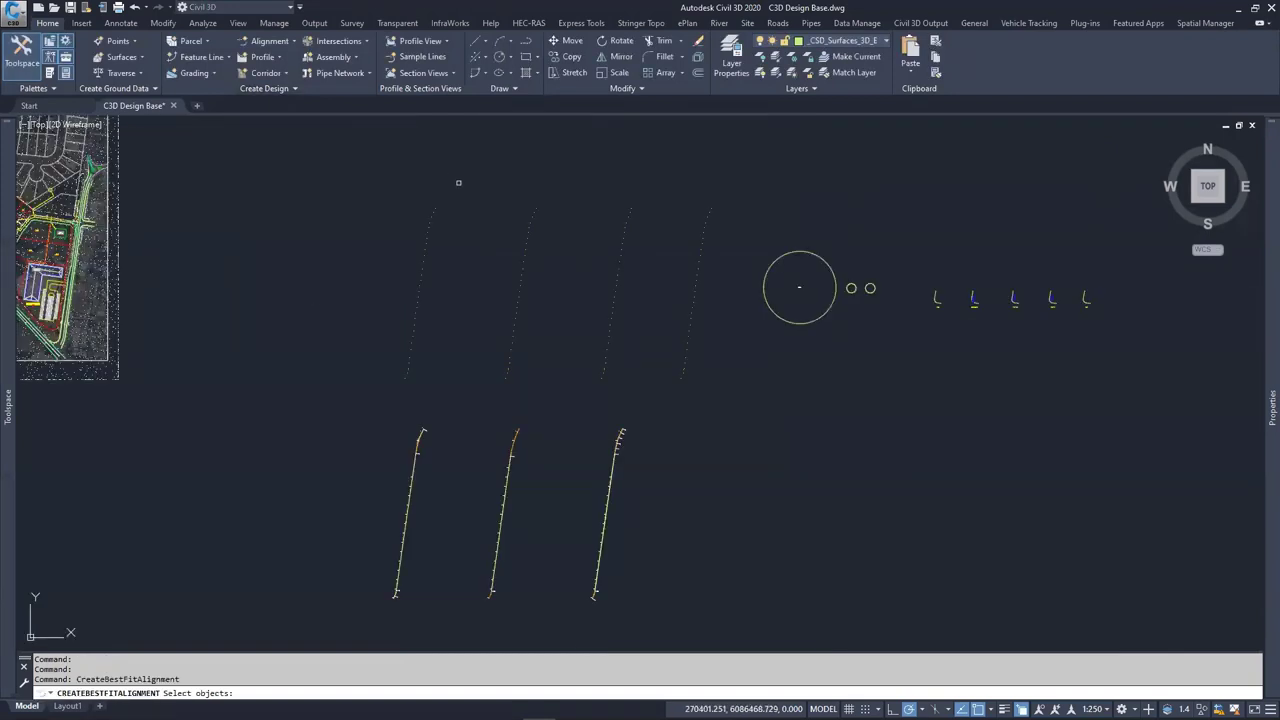
left_click_drag(458, 182, 344, 388)
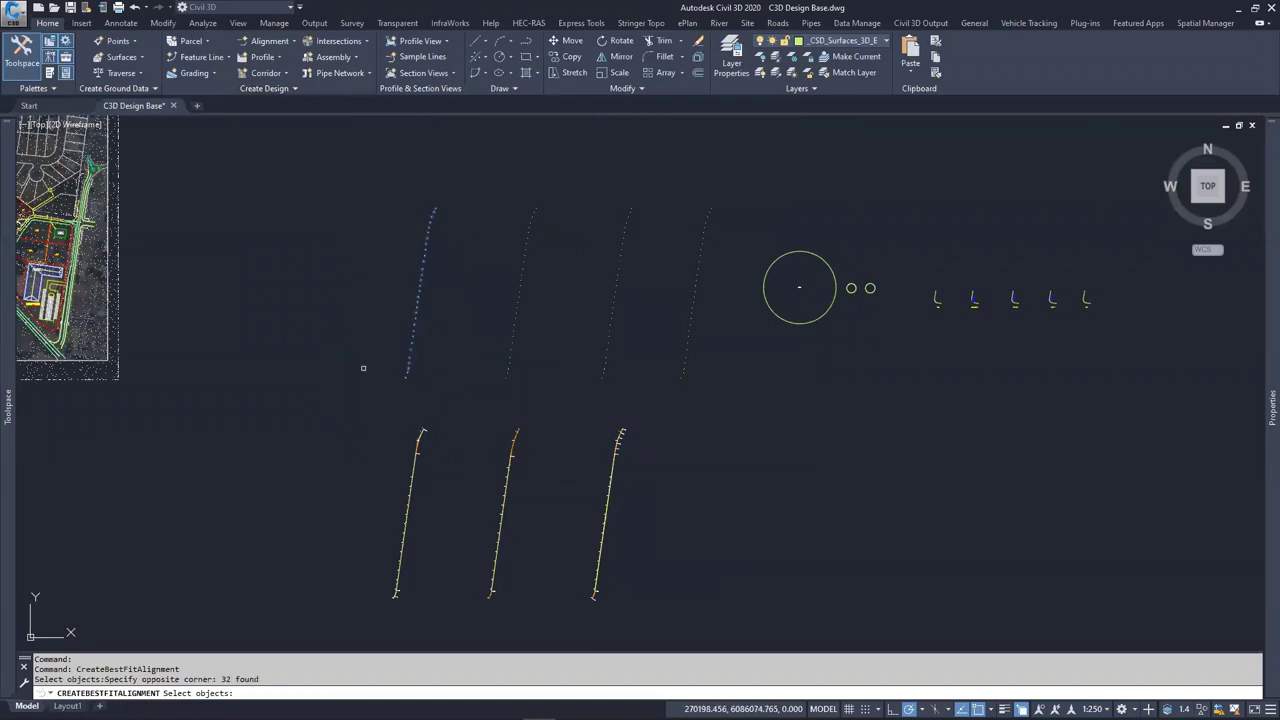
key("Return")
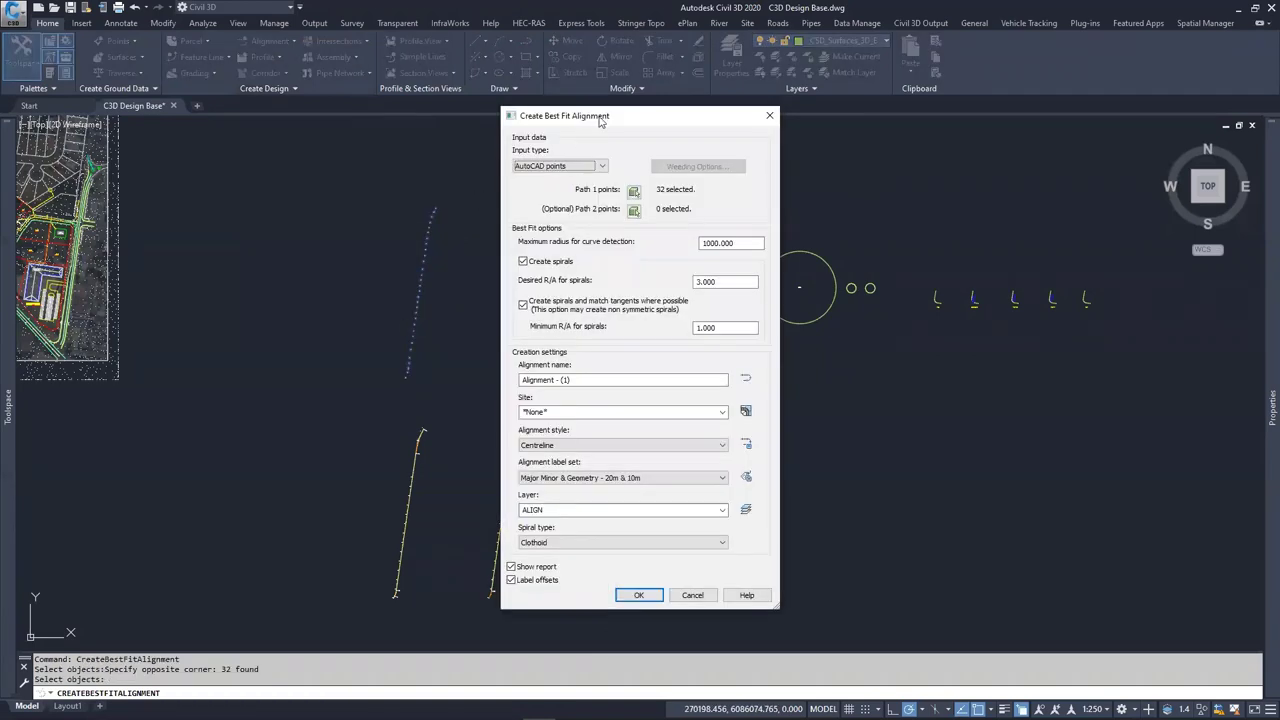
Turn off spirals, name the alignment BEST FIT DEMO, and disable offset labels
left_click_drag(593, 118, 195, 131)
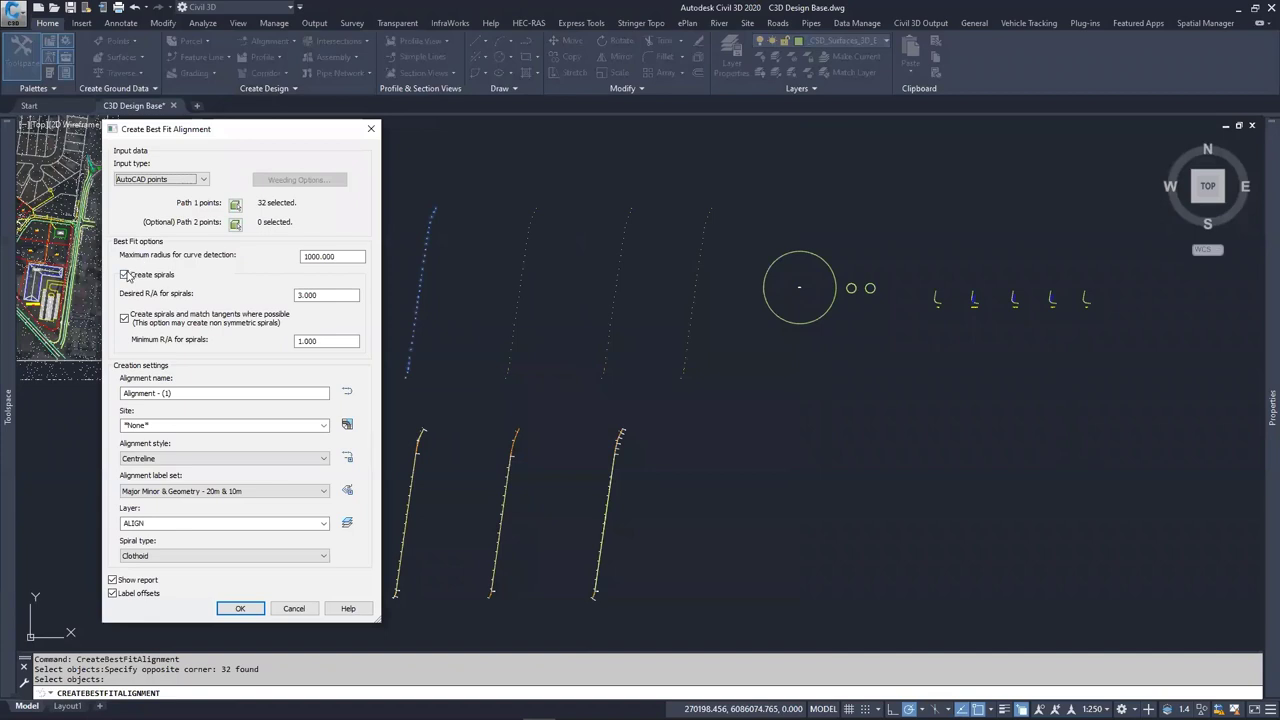
left_click(125, 275)
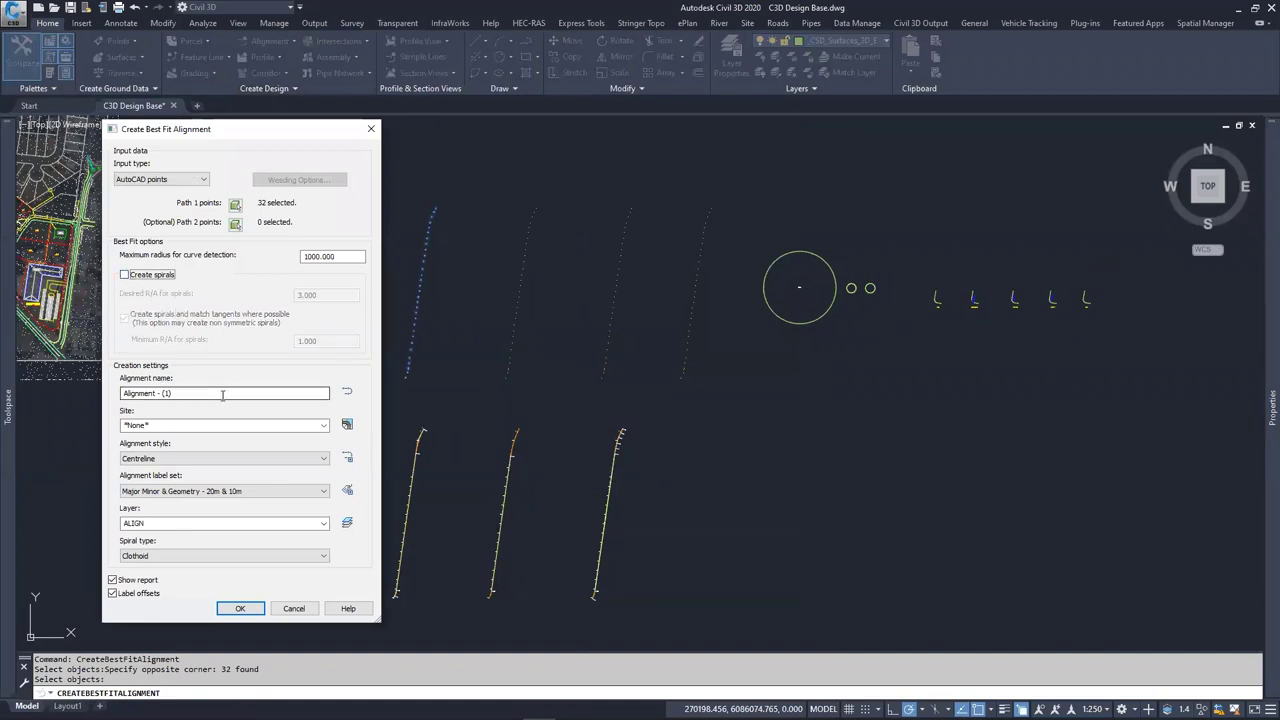
left_click_drag(174, 393, 108, 387)
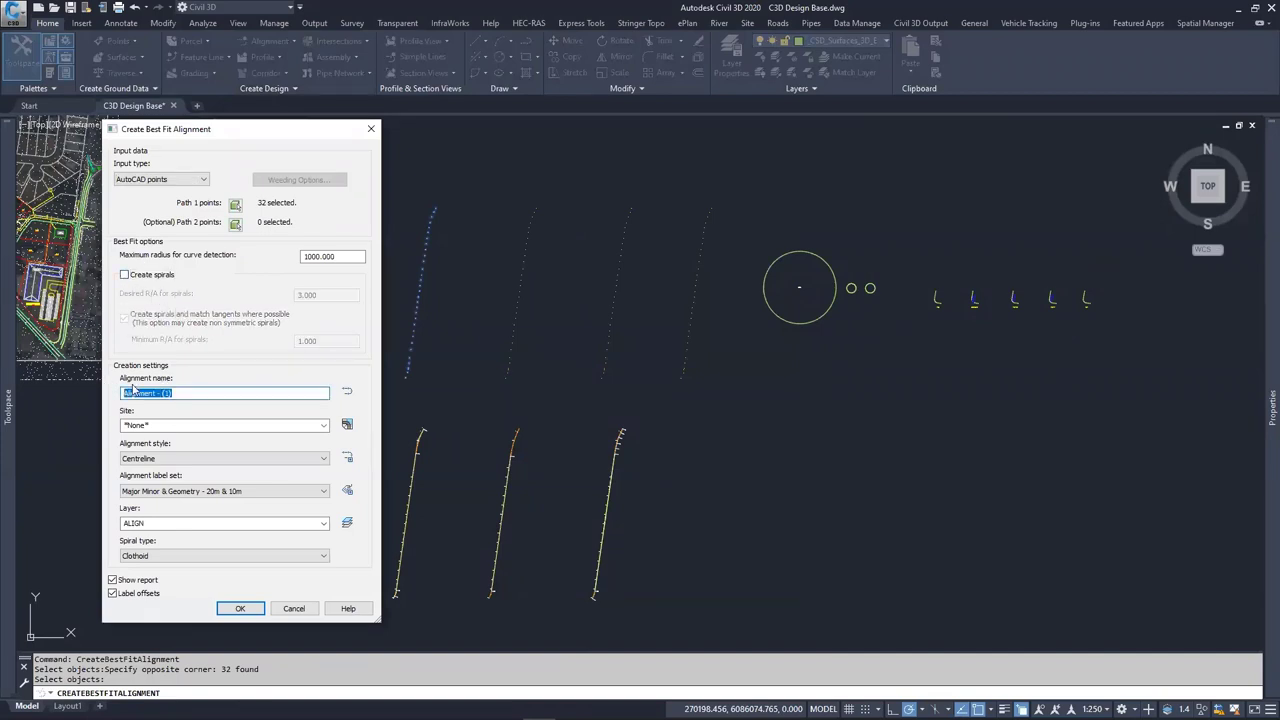
type("beST FIT DEMO")
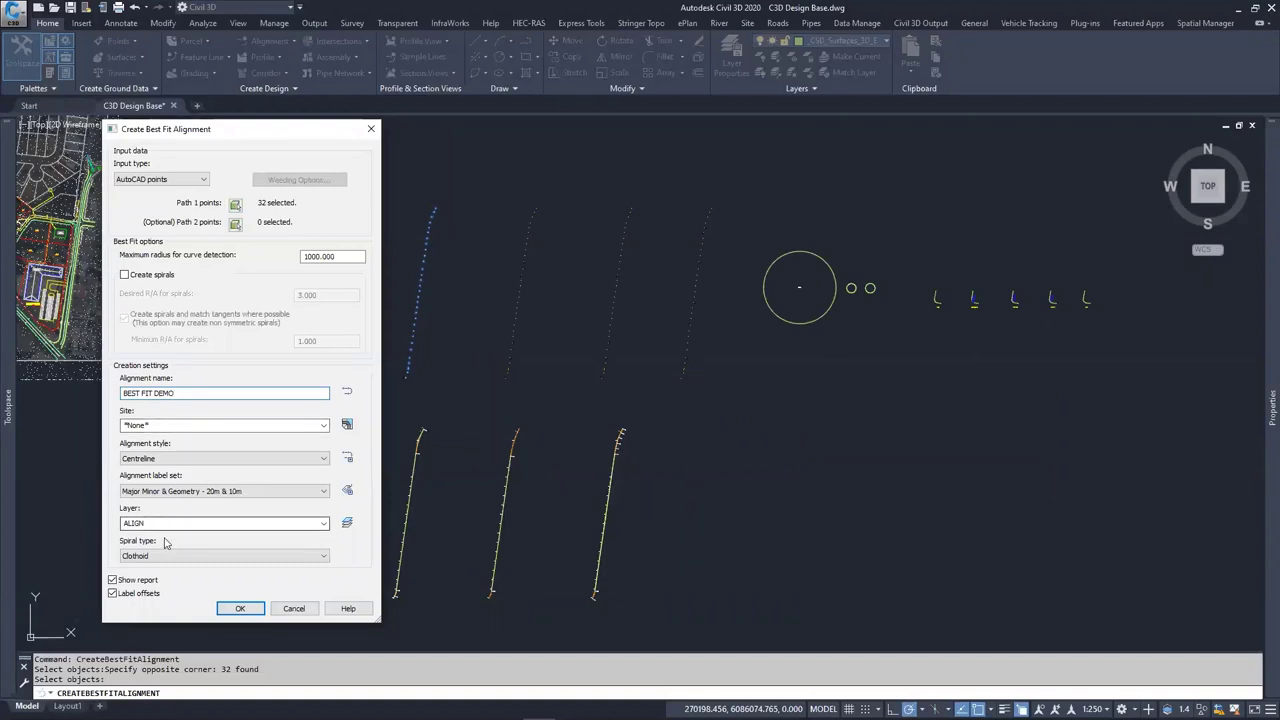
left_click(114, 582)
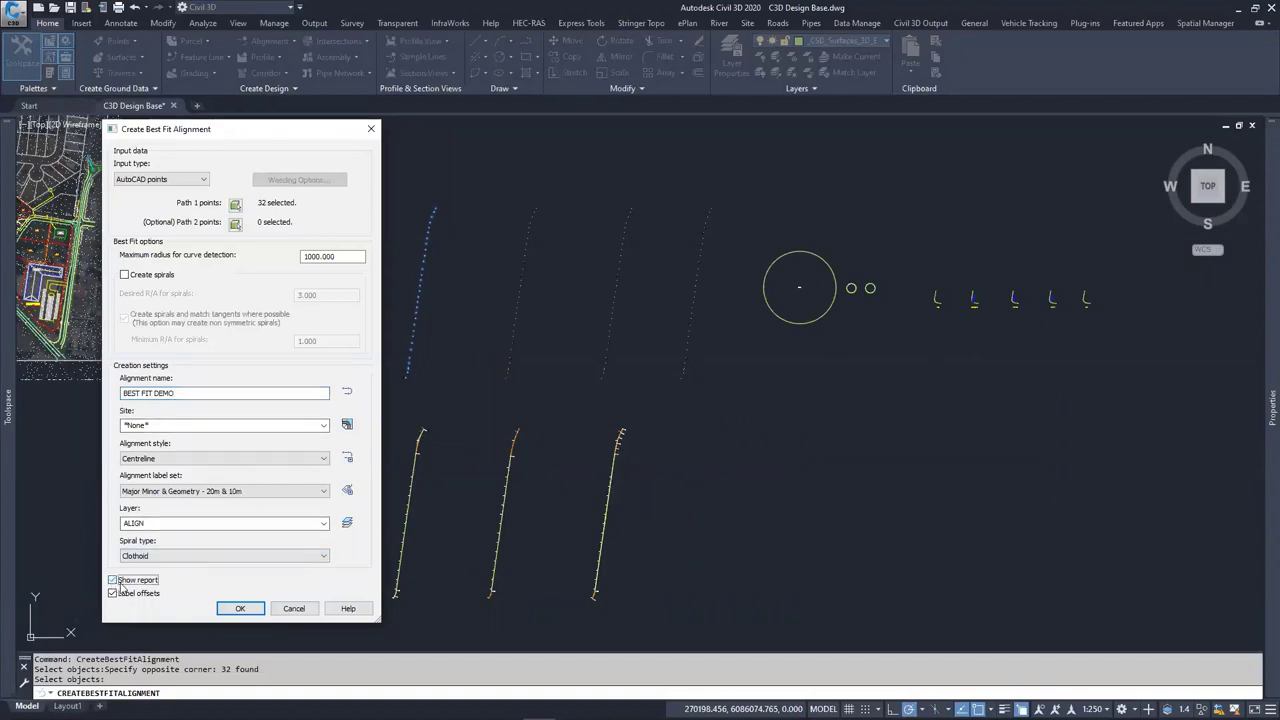
left_click(112, 594)
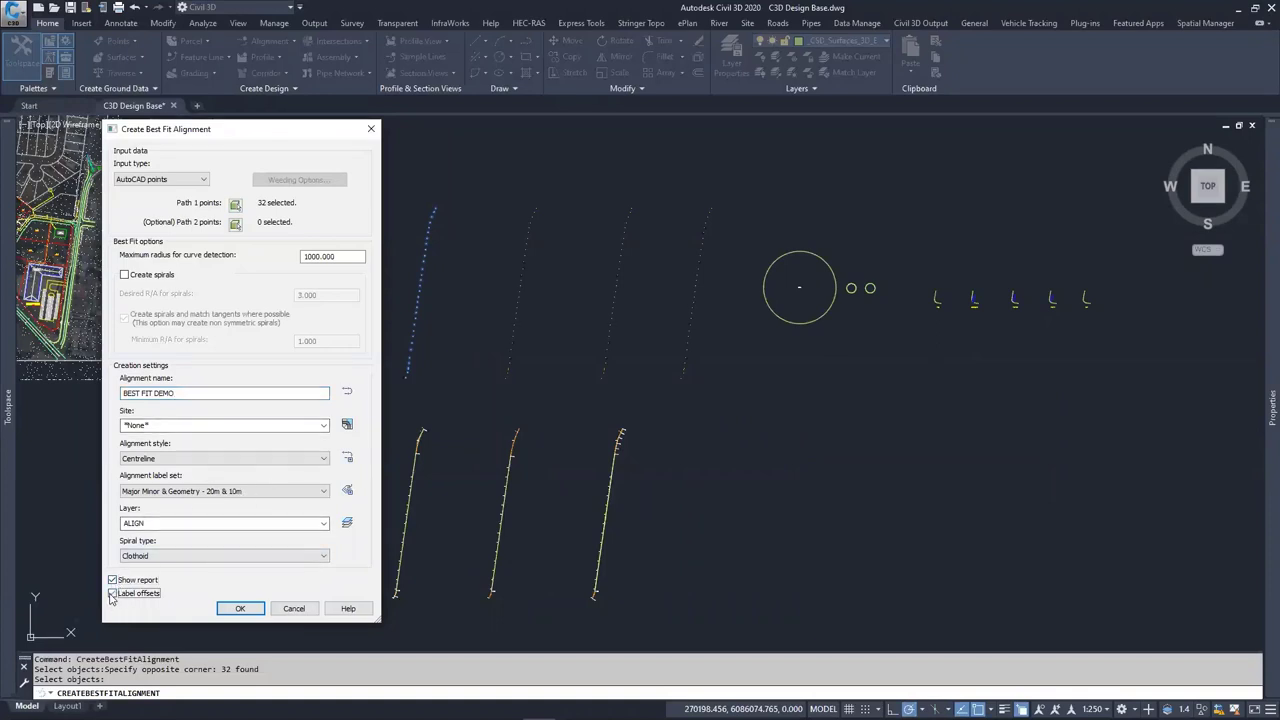
Create BEST FIT DEMO and review its report (length 367.941, average error 0.409) before closing it
left_click(251, 609)
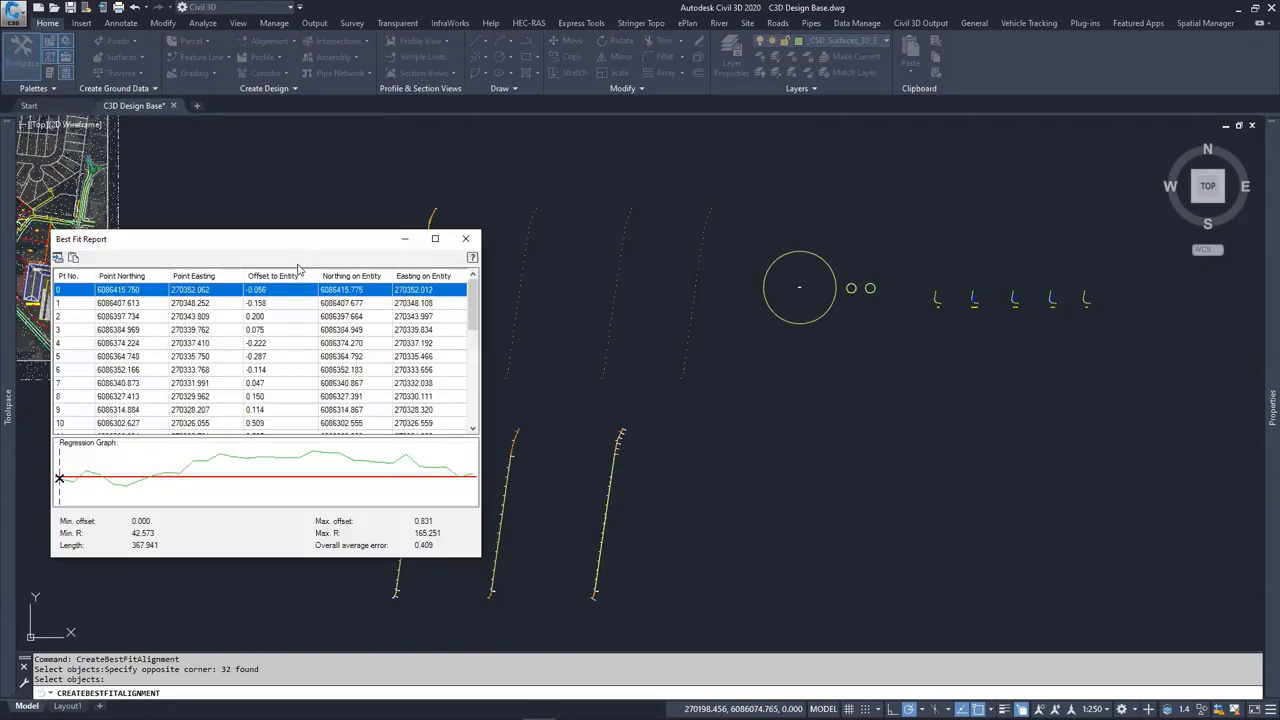
left_click_drag(148, 303, 139, 358)
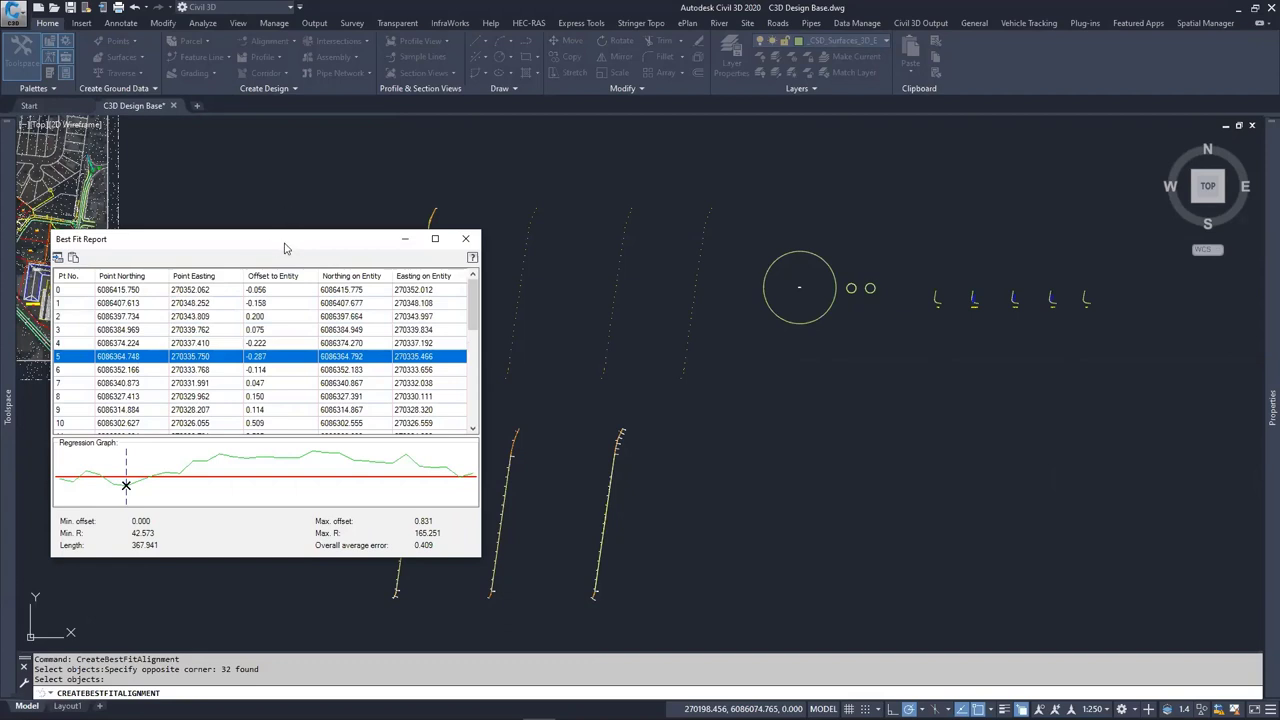
left_click_drag(284, 247, 911, 232)
left_click(742, 355)
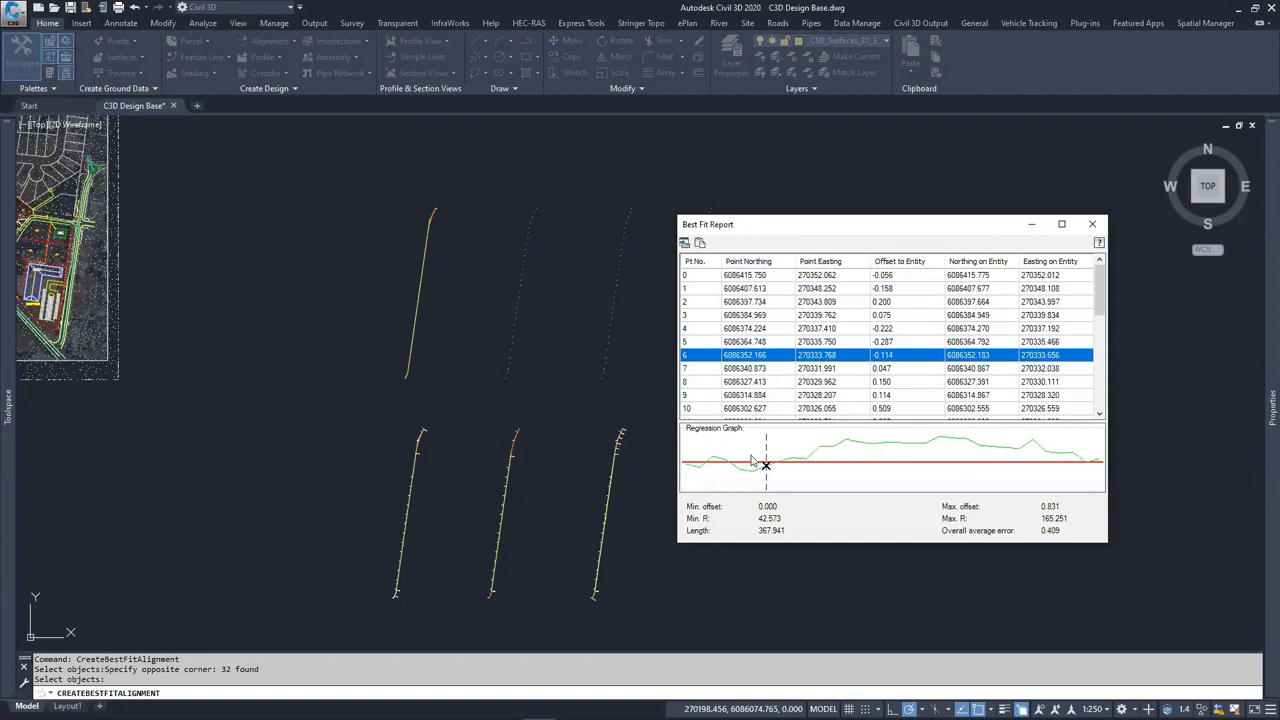
left_click(1092, 224)
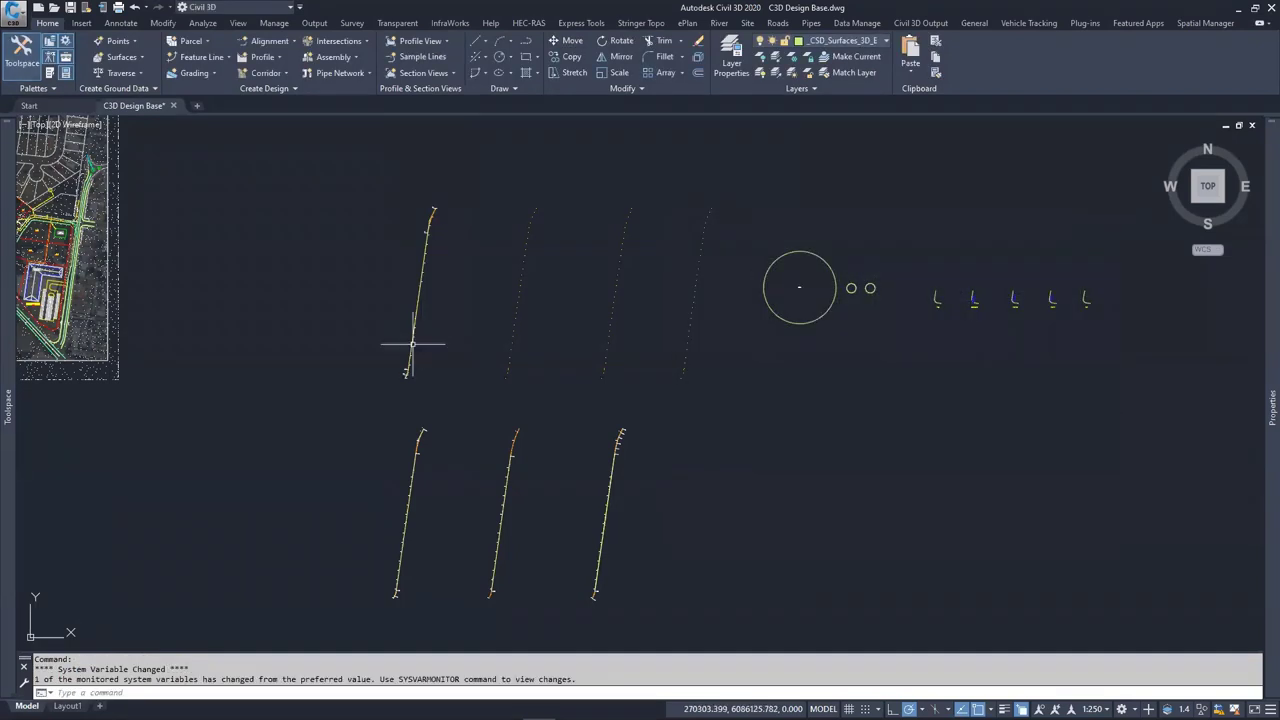
scroll(420, 390, "up", 6)
scroll(424, 408, "up", 2)
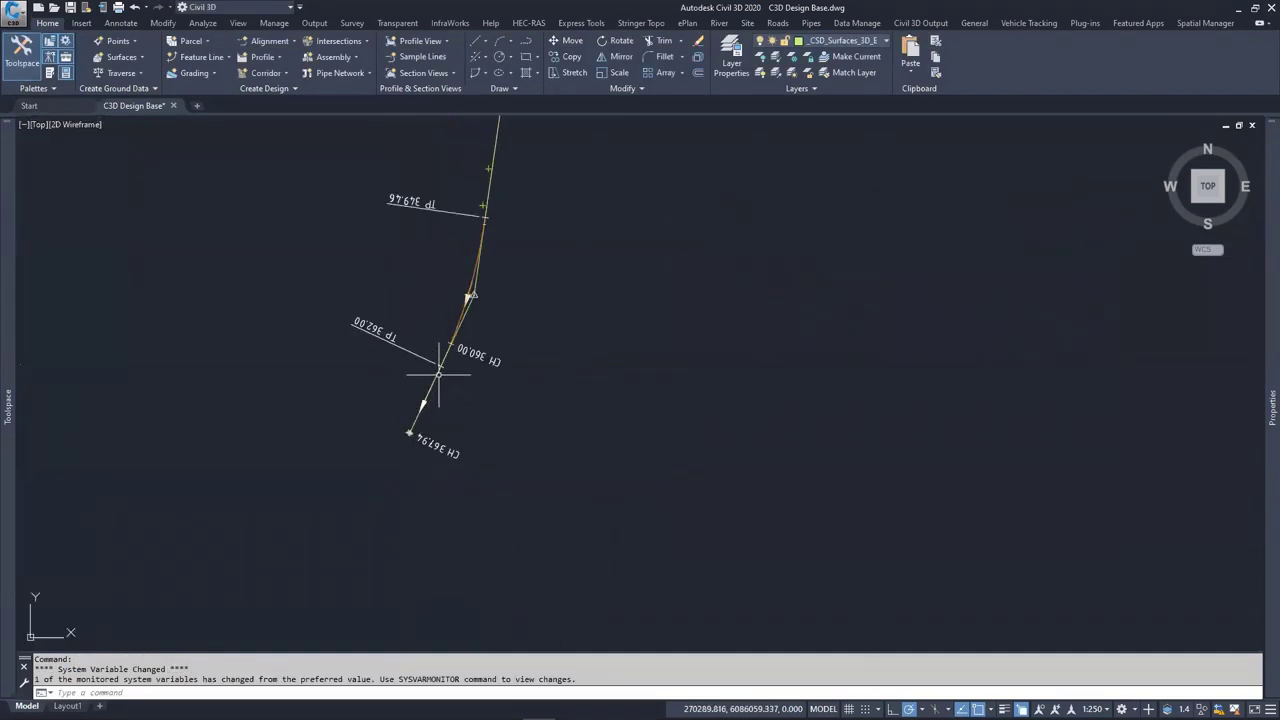
middle_click_drag(471, 280, 432, 590)
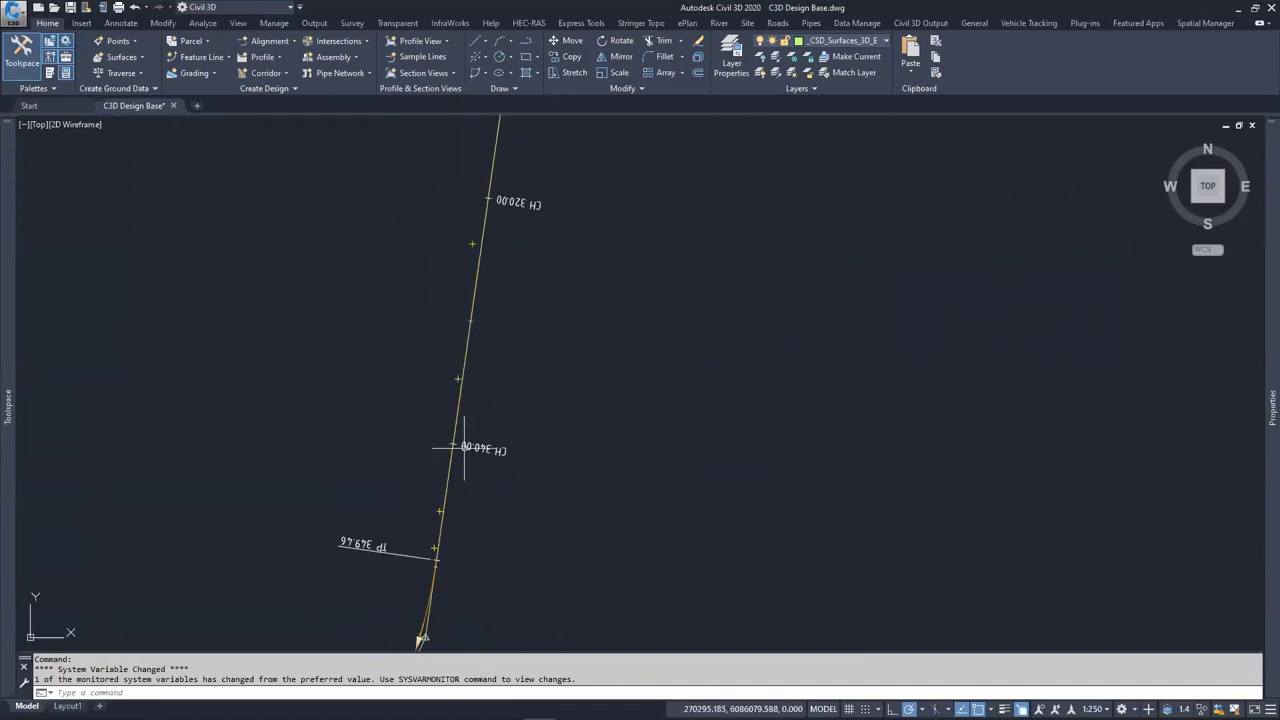
middle_click_drag(517, 217, 449, 580)
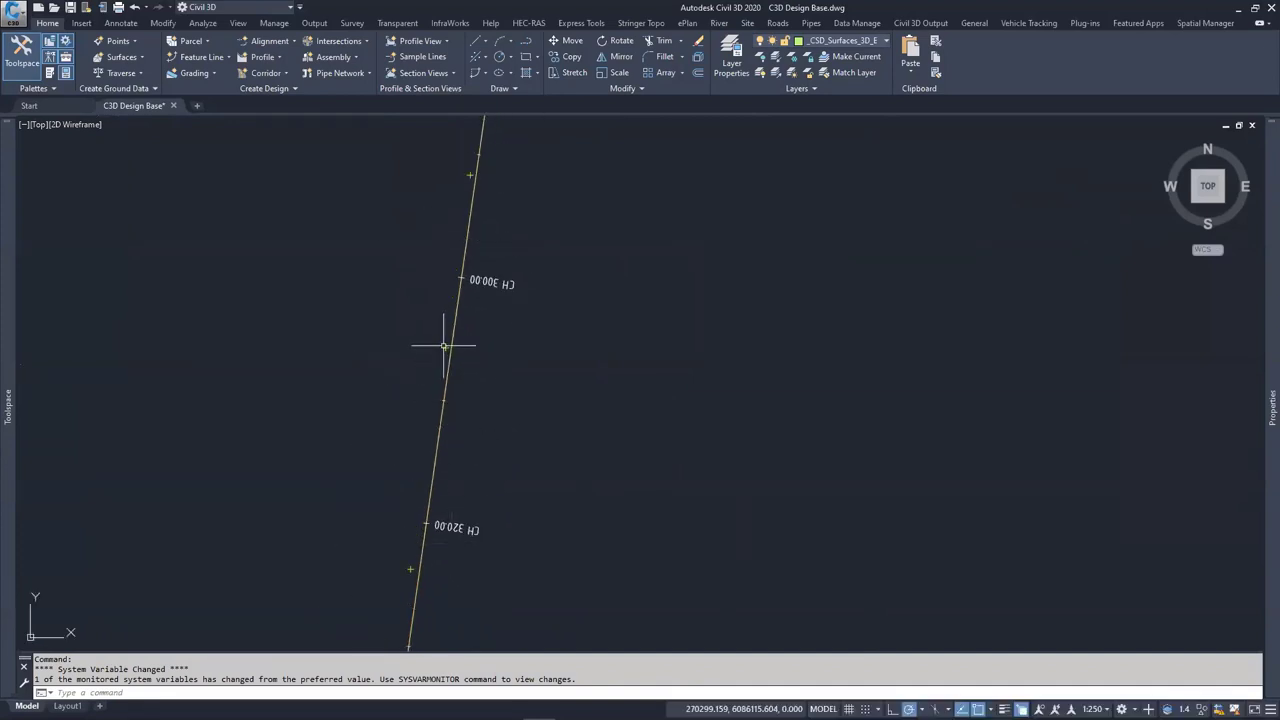
key("ctrl")
key("ctrl")
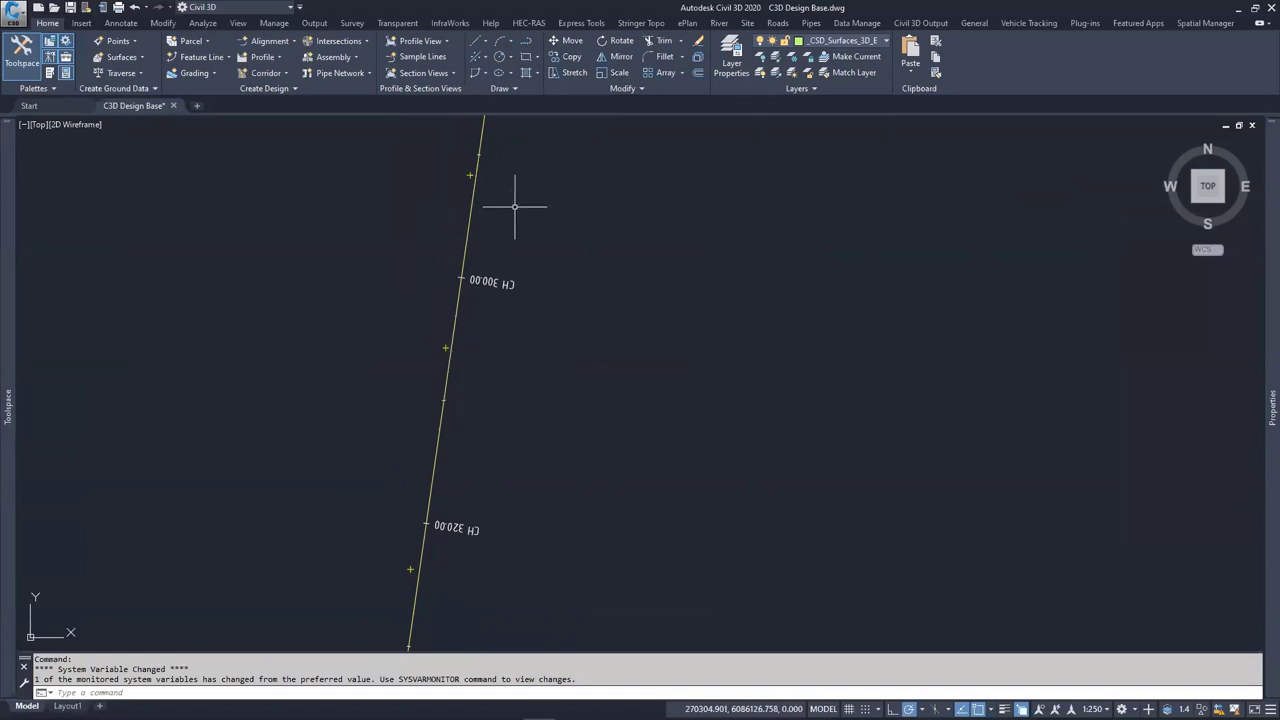
middle_click_drag(514, 200, 463, 509)
scroll(460, 506, "down", 2)
mouse_move(527, 255)
middle_mouse_down()
mouse_move(506, 380)
mouse_move(466, 431)
middle_mouse_up()
middle_click_drag(534, 208, 457, 529)
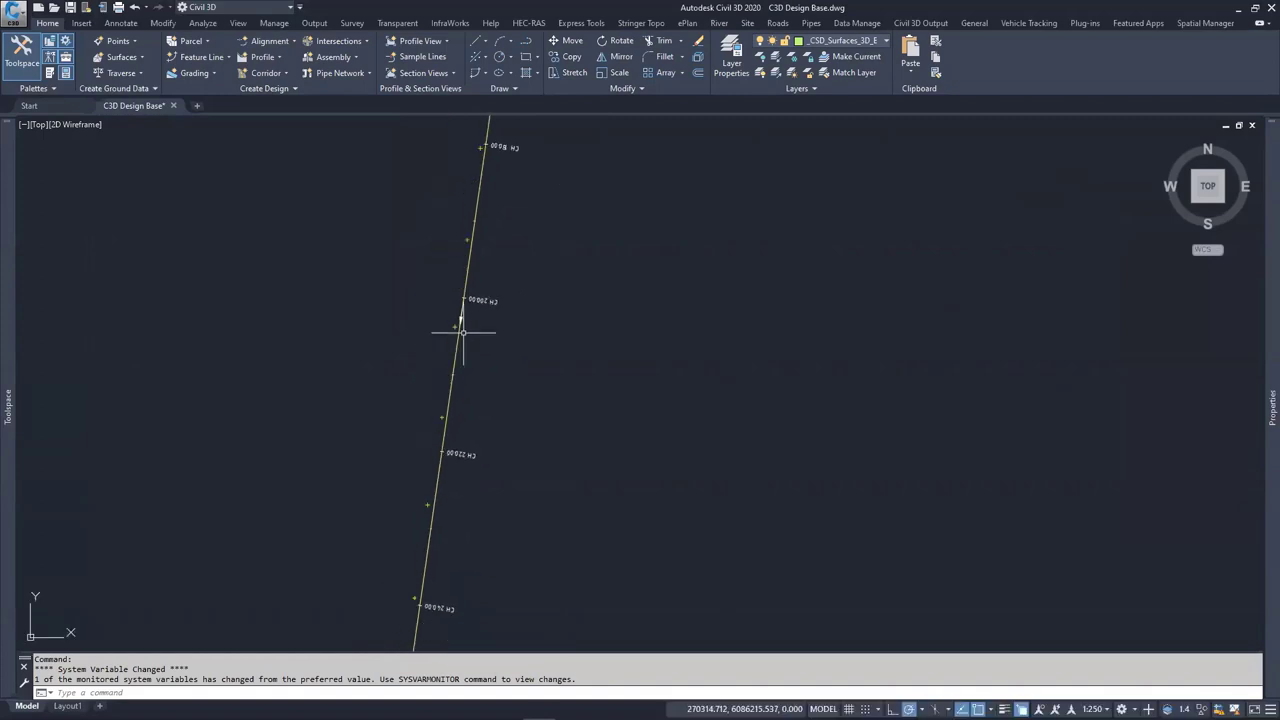
scroll(457, 315, "up", 5)
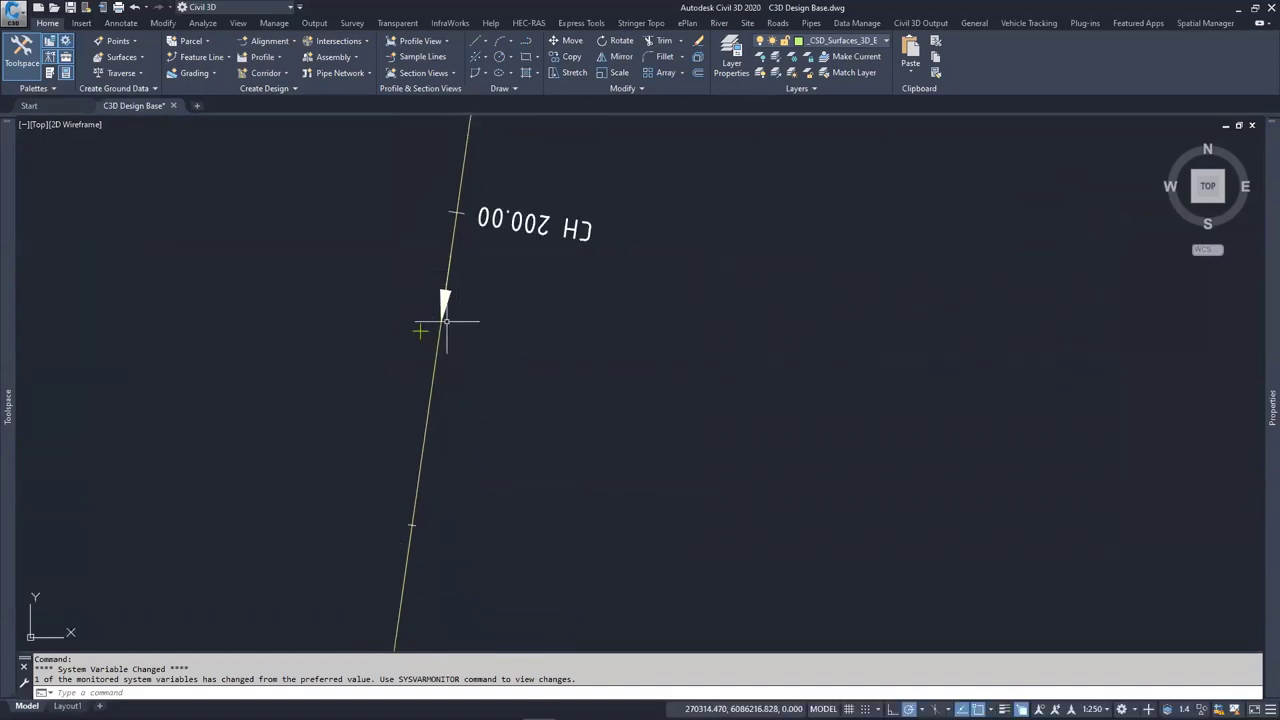
scroll(495, 275, "down", 5)
scroll(510, 270, "up", 2)
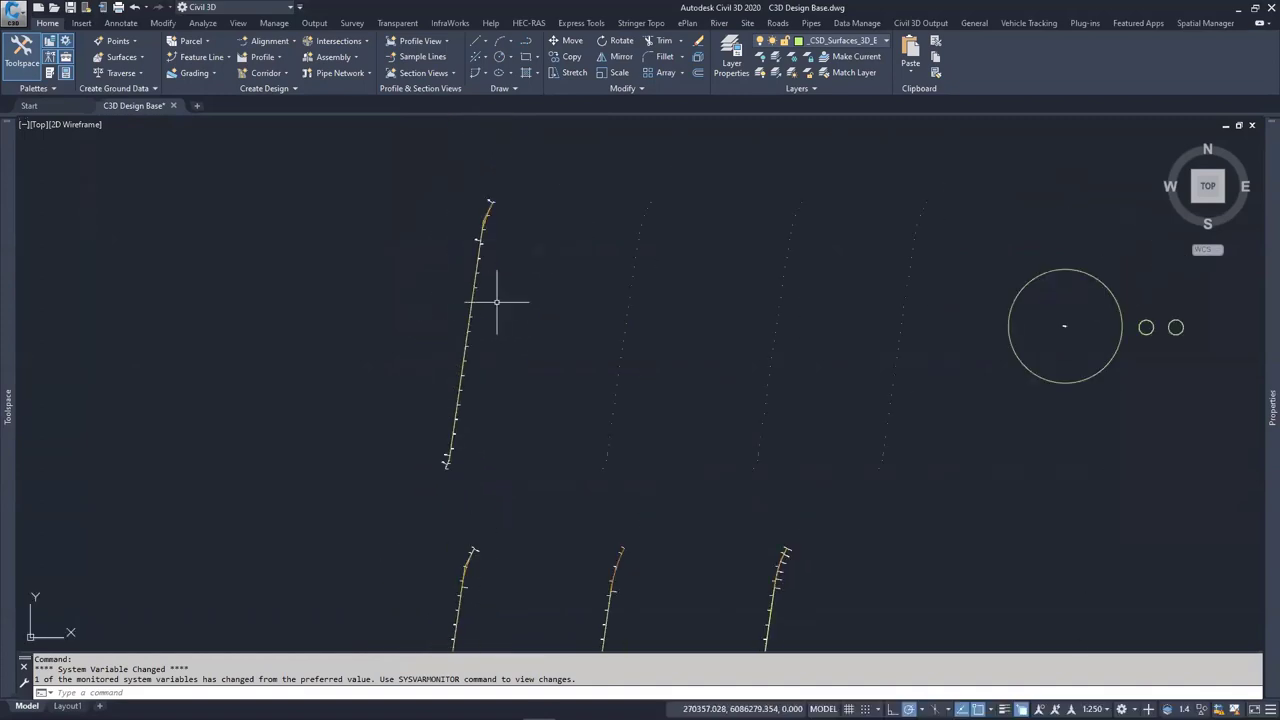
scroll(486, 294, "up", 2)
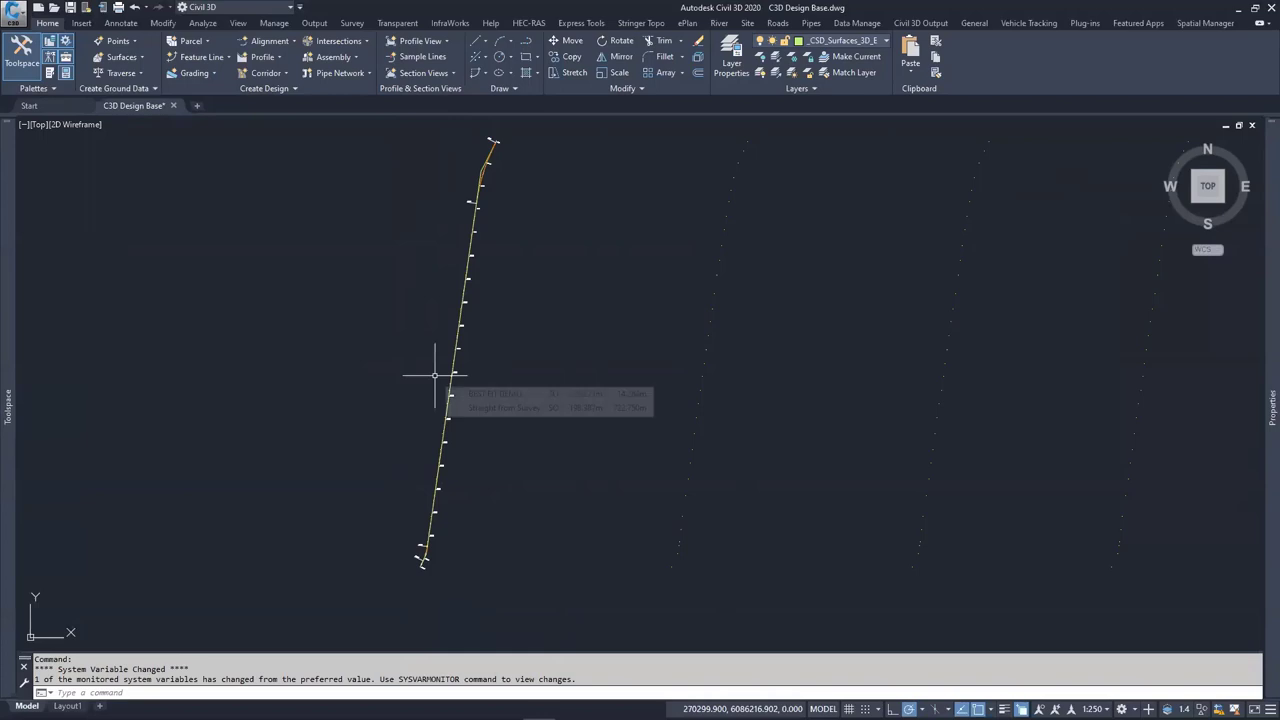
scroll(455, 331, "up", 2)
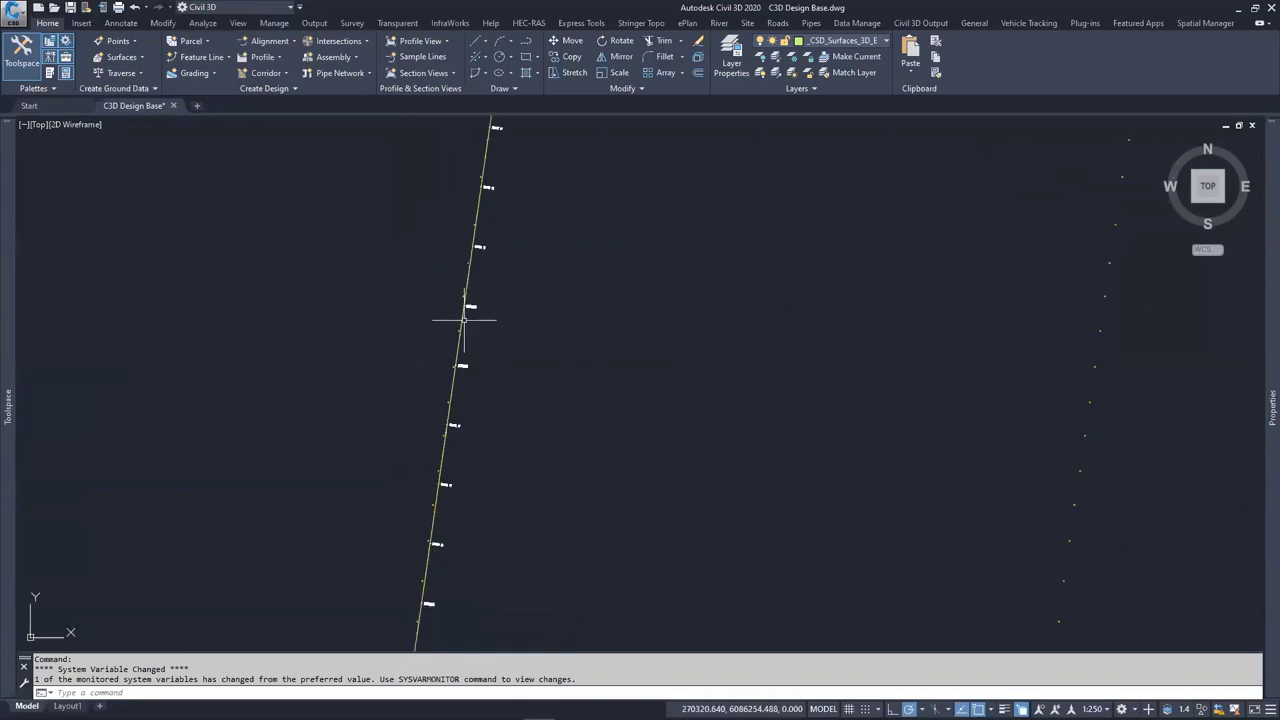
Reverse the BEST FIT DEMO alignment's direction, accepting the station-data warning
left_click(463, 316)
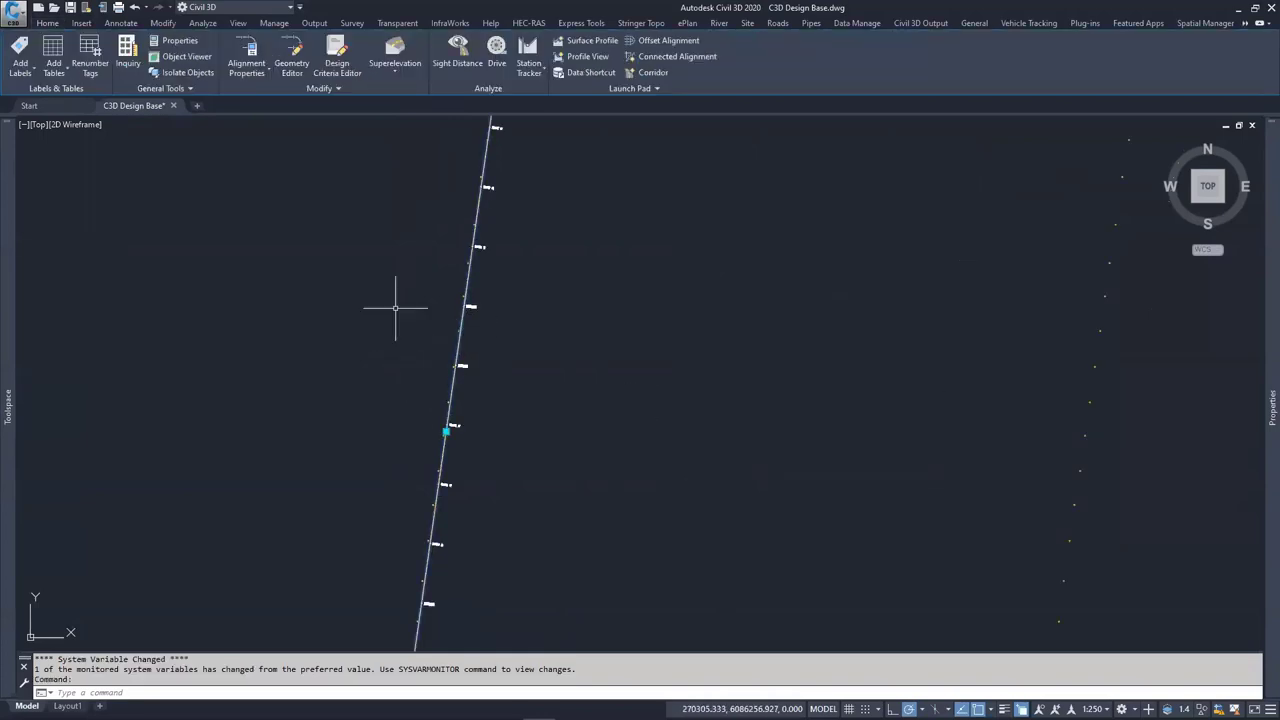
left_click(338, 89)
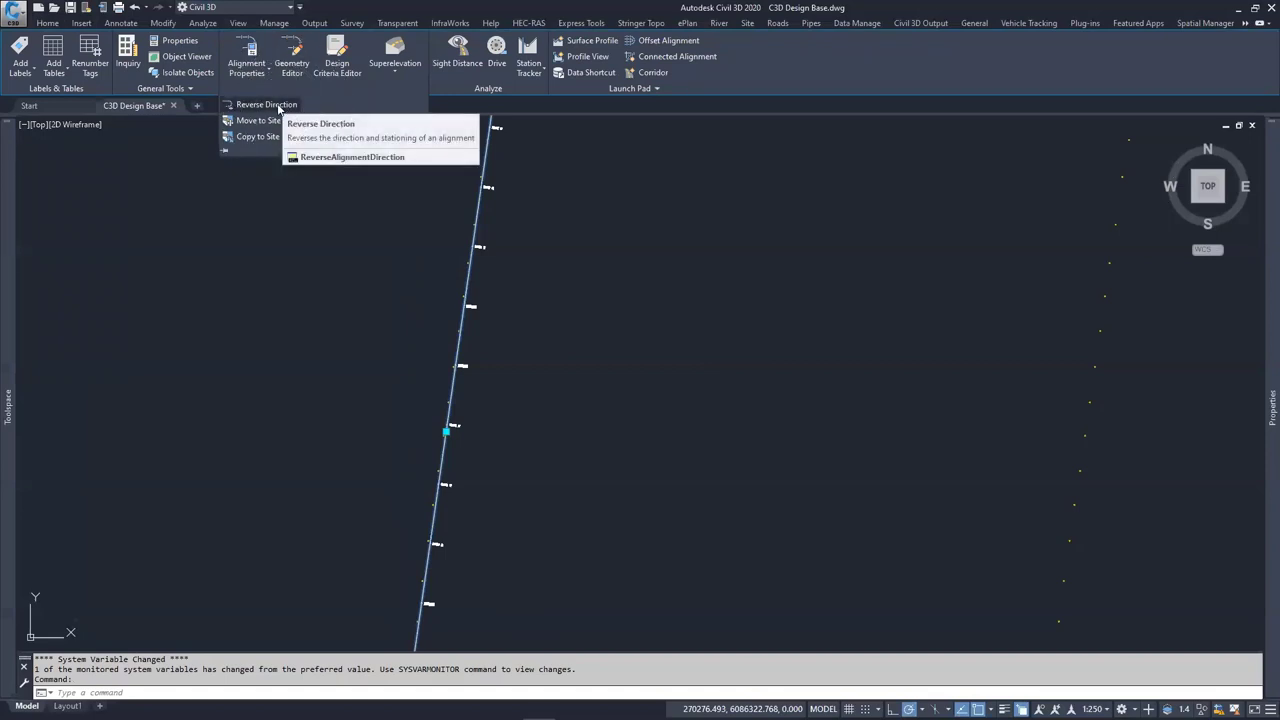
left_click(278, 105)
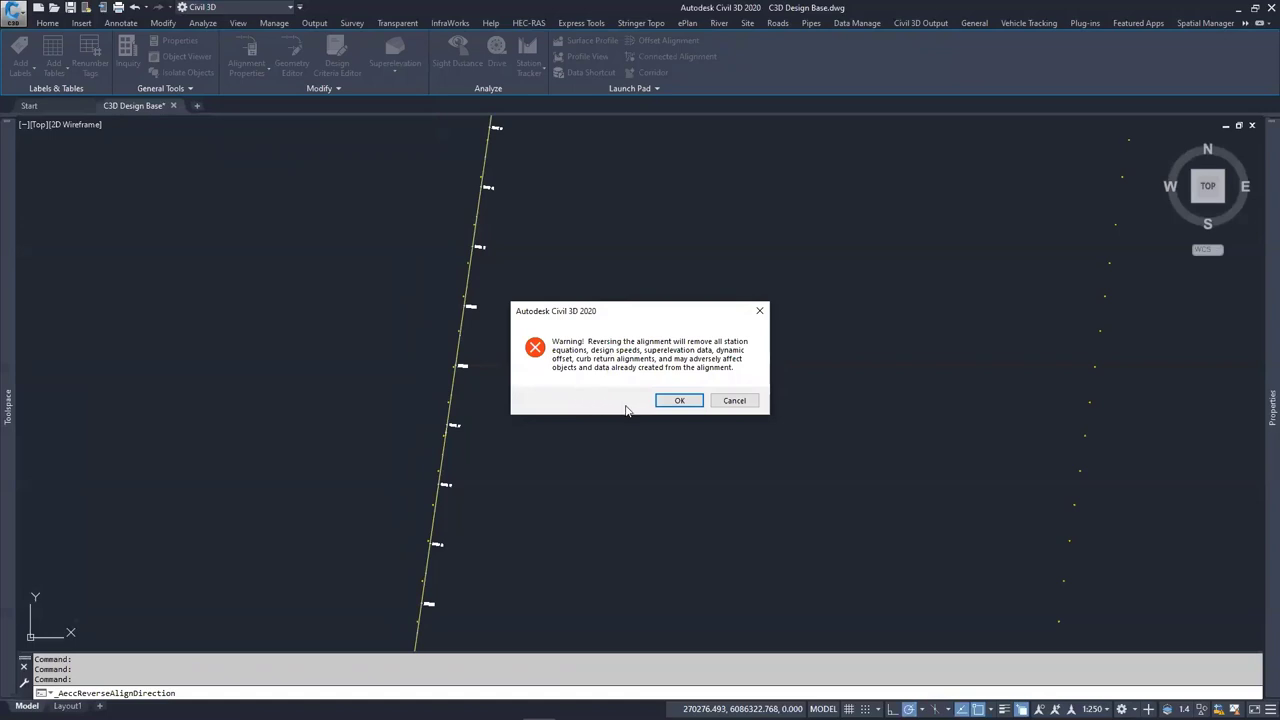
left_click(679, 400)
middle_click_drag(509, 451, 549, 451)
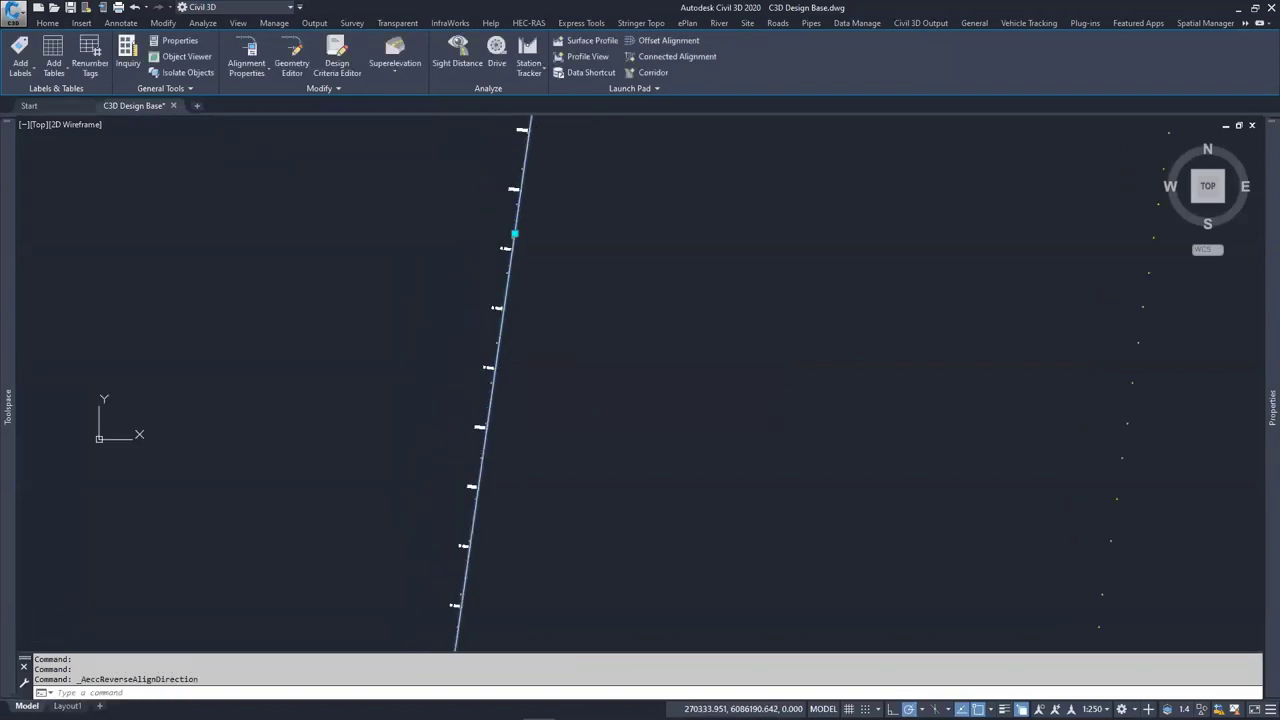
scroll(569, 420, "down", 5)
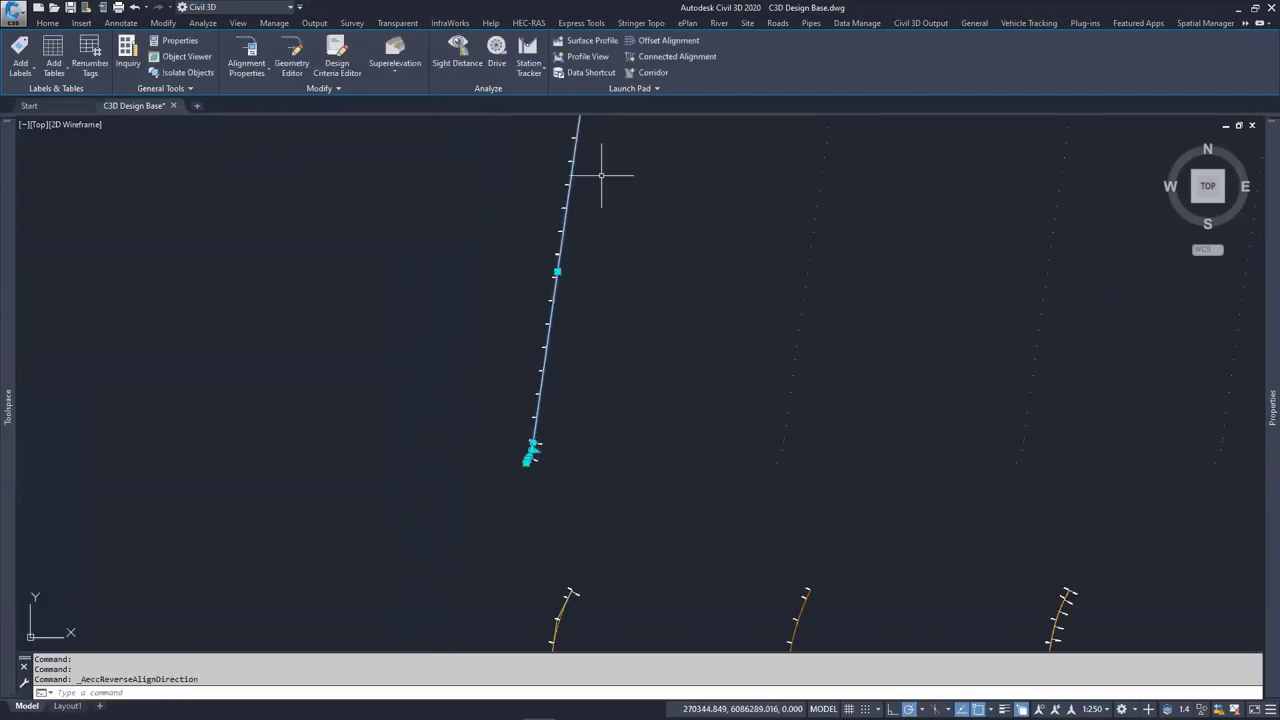
middle_click_drag(600, 366, 560, 443)
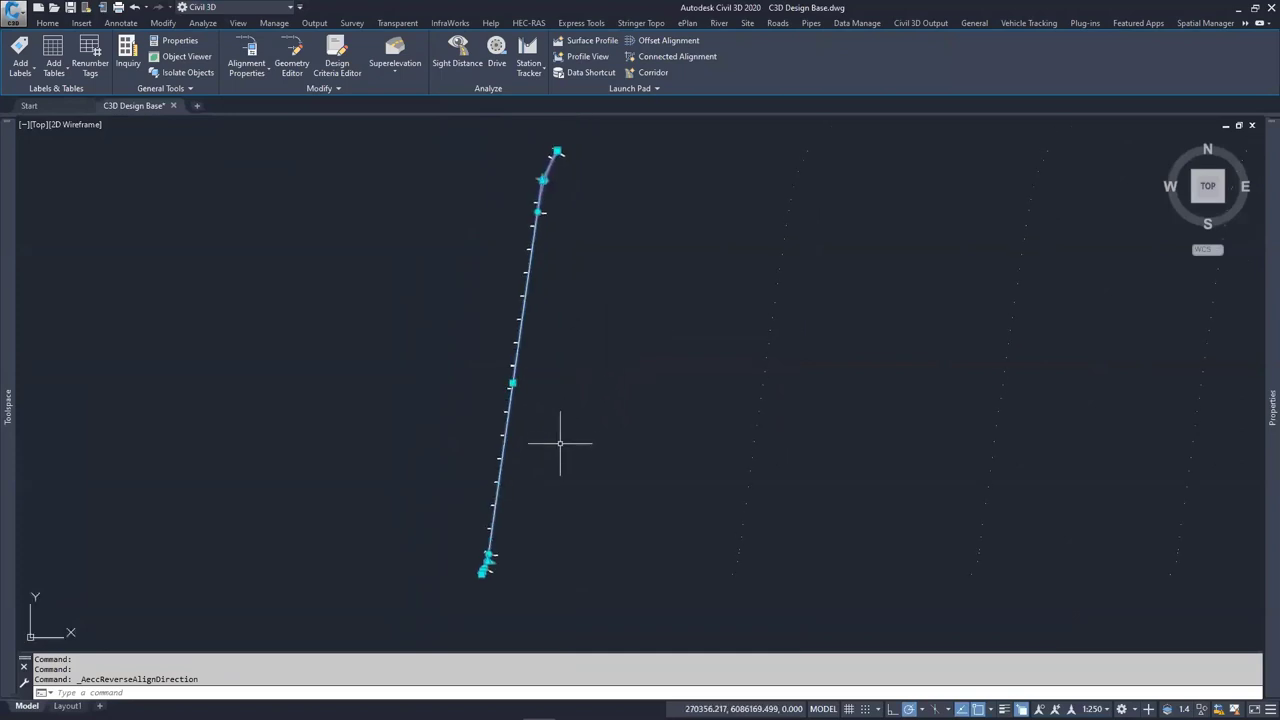
mouse_move(617, 258)
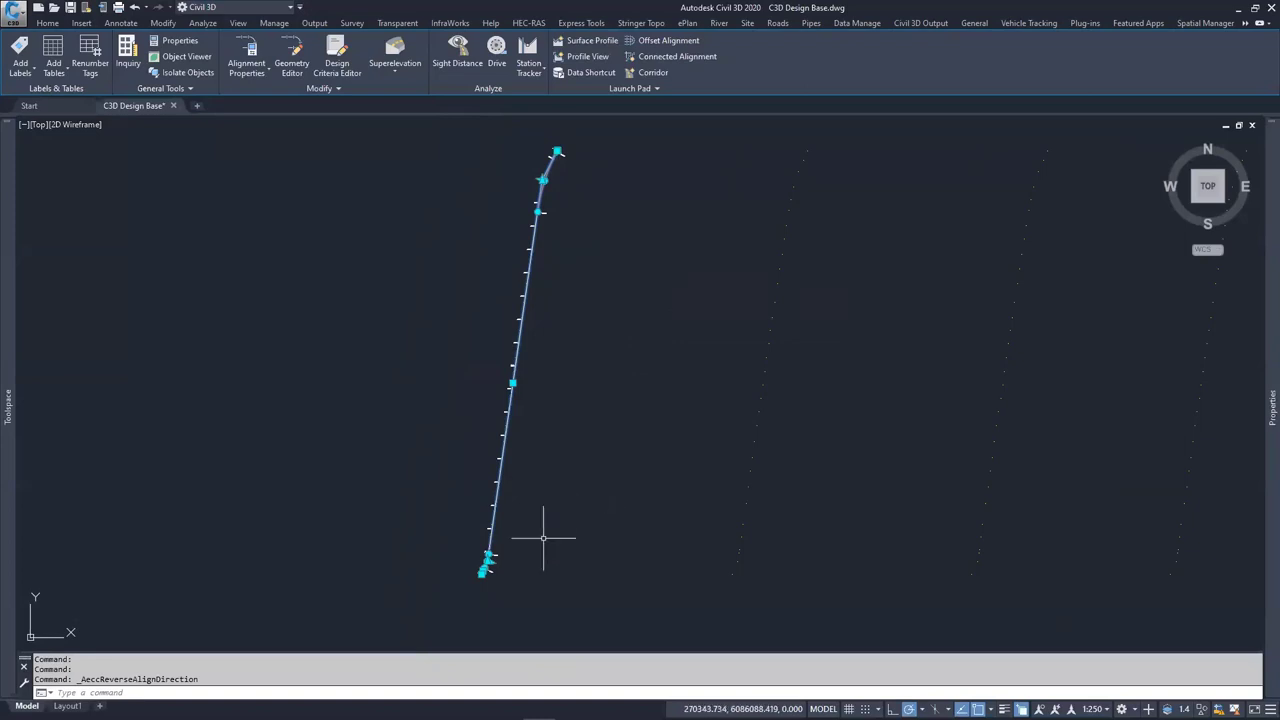
scroll(509, 586, "up", 2)
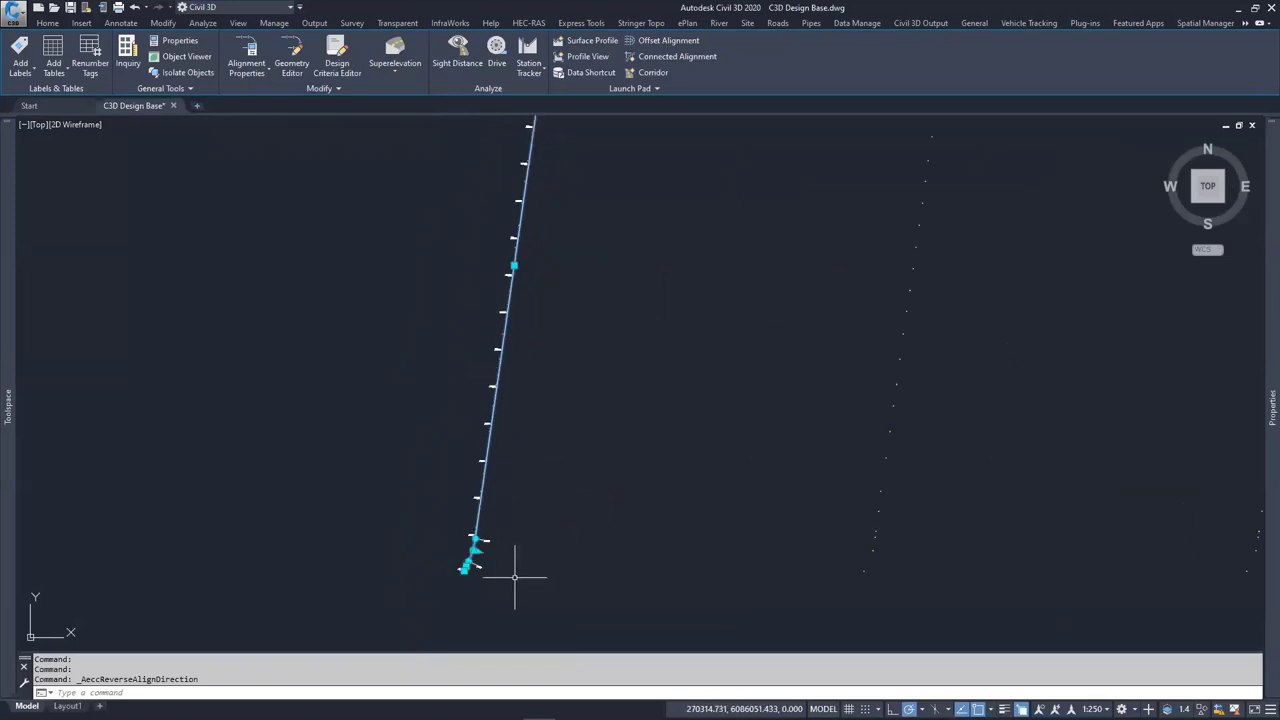
scroll(513, 578, "up", 4)
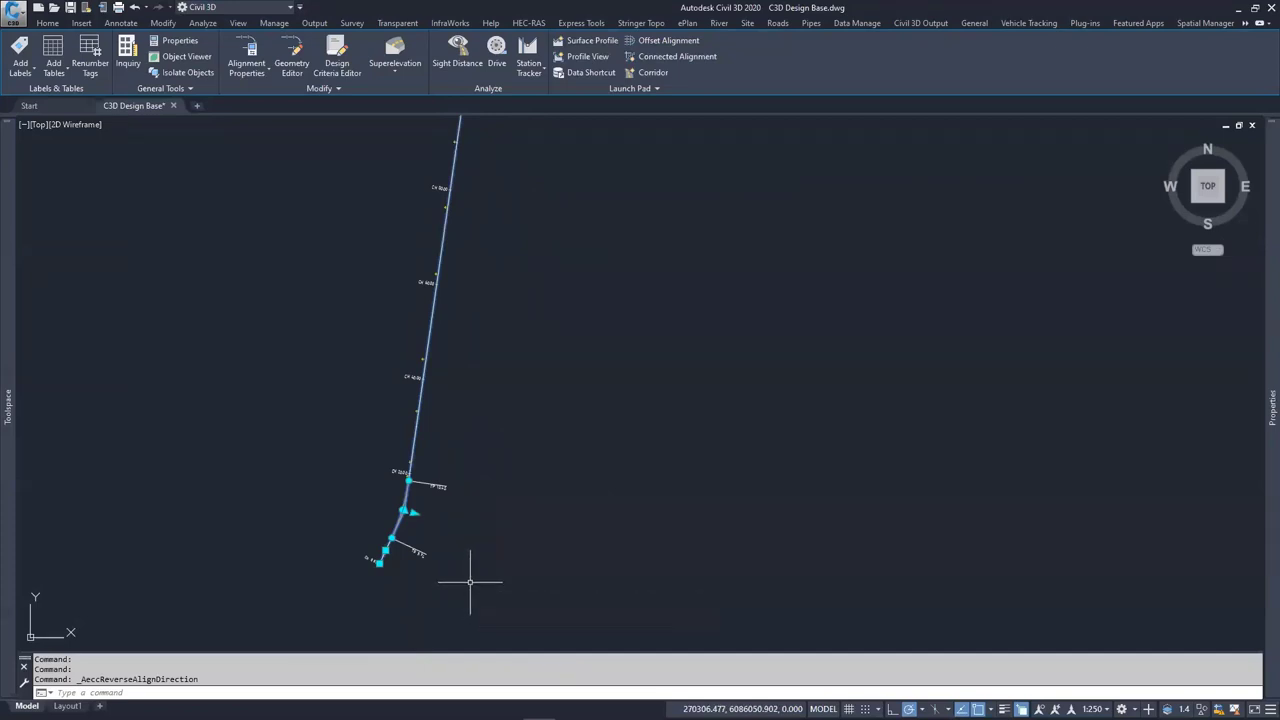
scroll(376, 560, "up", 4)
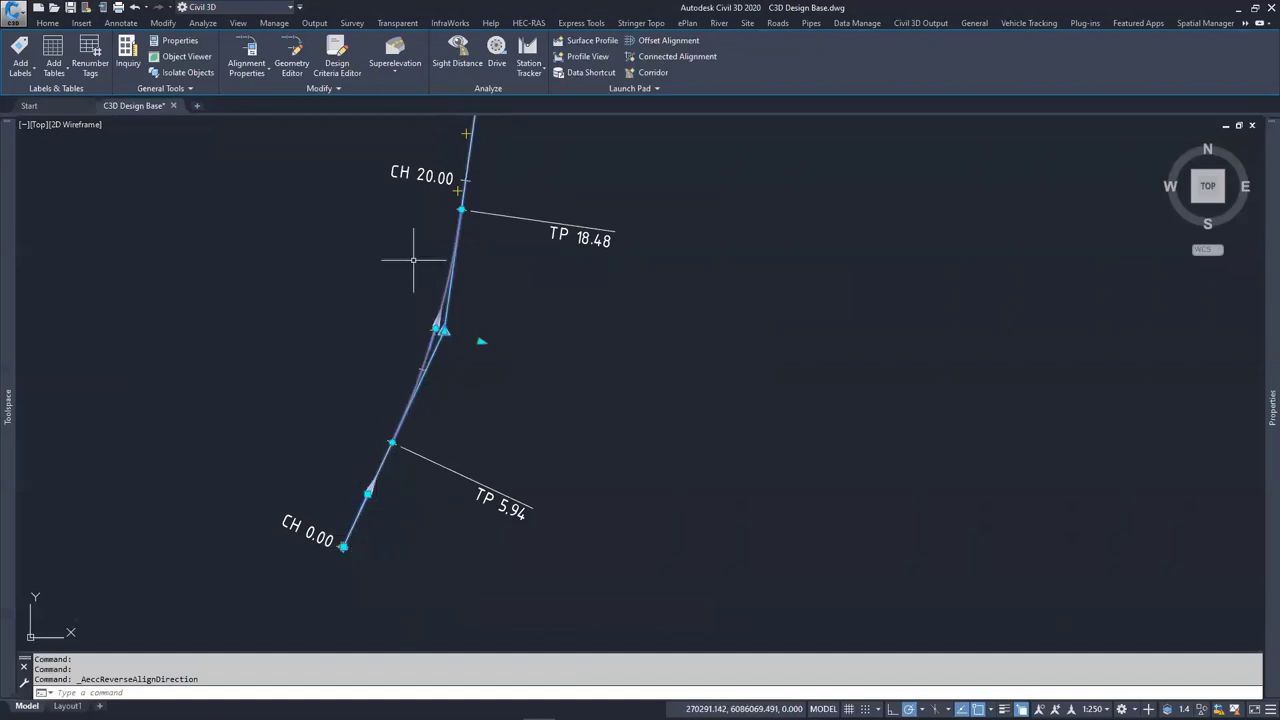
scroll(436, 318, "up", 4)
scroll(447, 273, "down", 8)
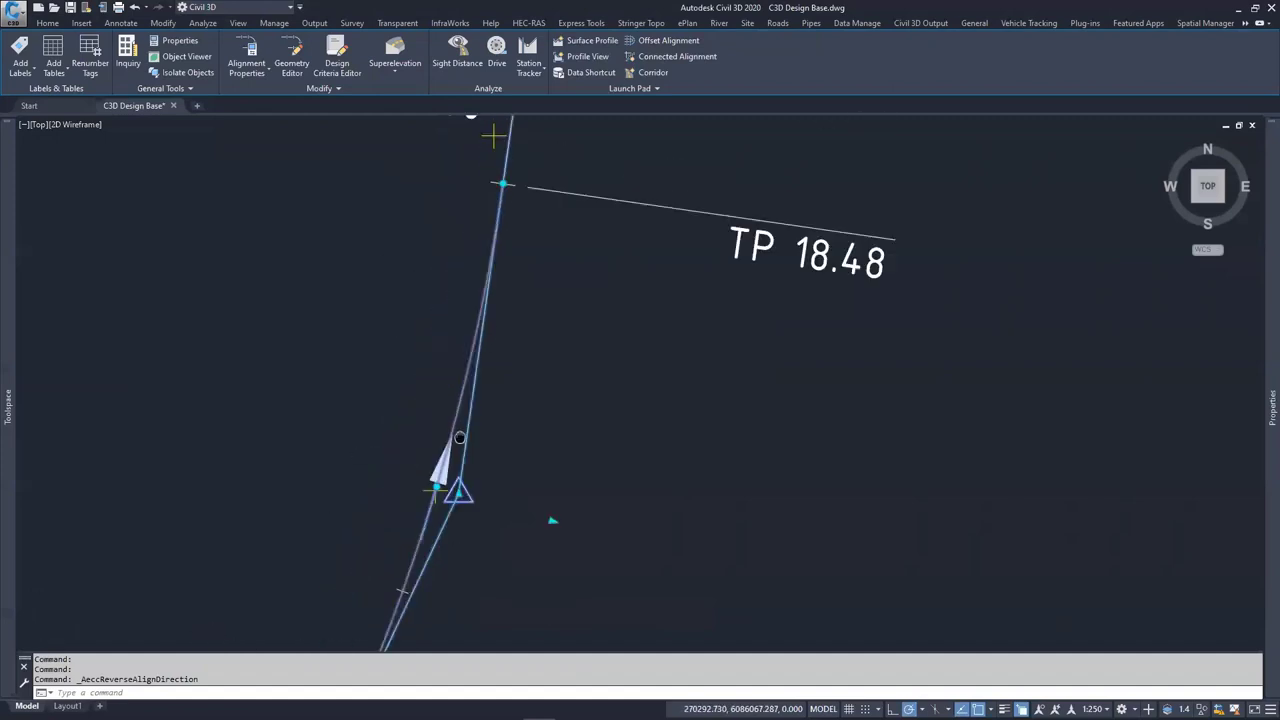
scroll(485, 450, "up", 4)
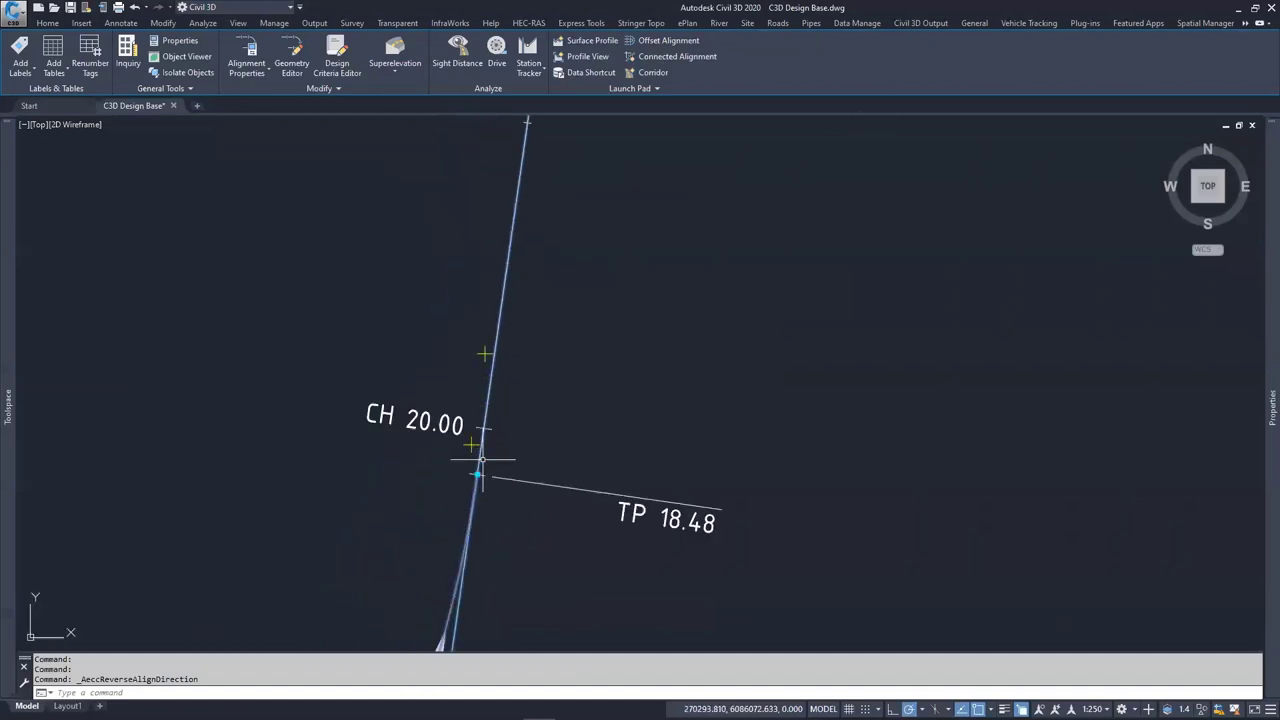
middle_click_drag(480, 449, 580, 294)
scroll(585, 295, "down", 4)
scroll(495, 500, "up", 7)
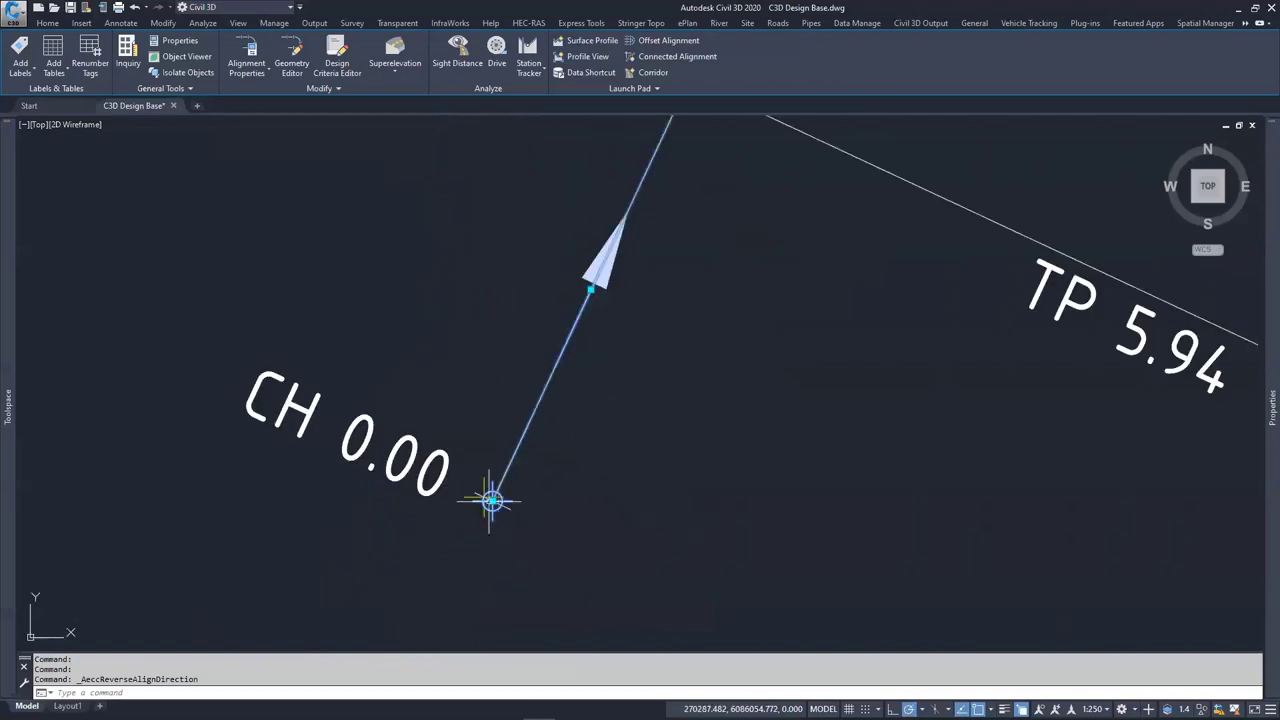
scroll(488, 497, "down", 3)
scroll(488, 497, "down", 5)
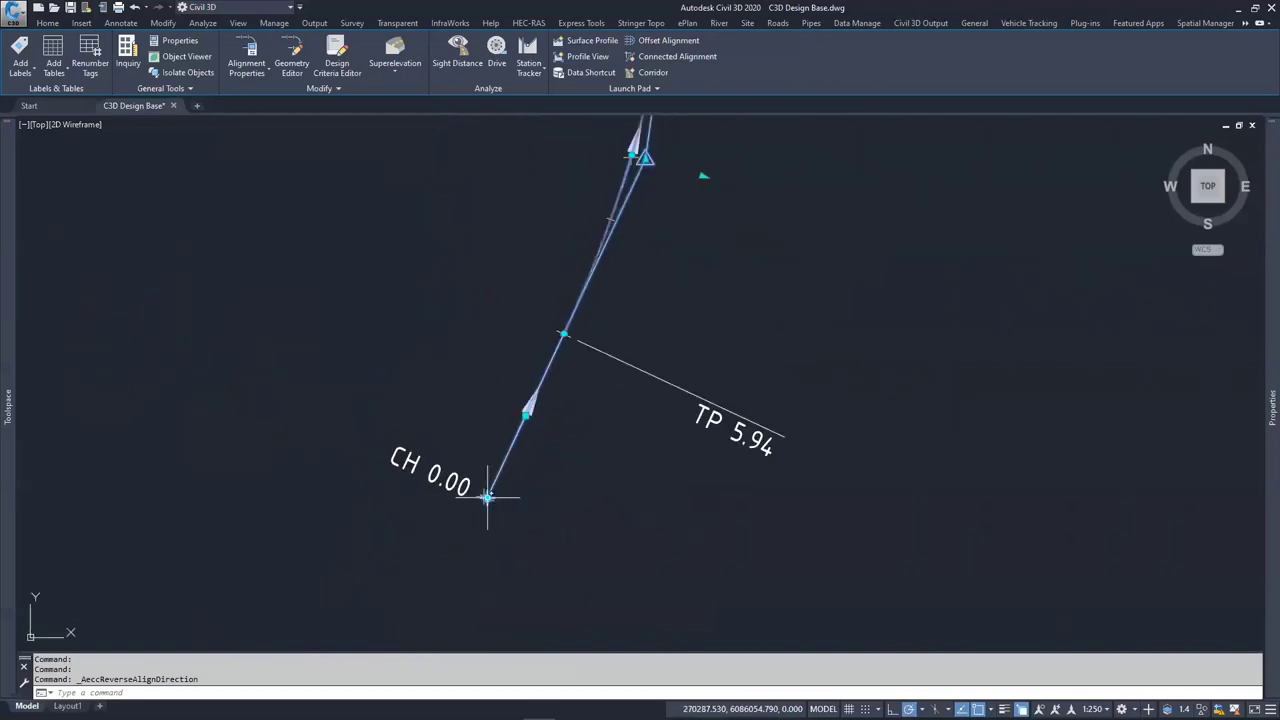
scroll(608, 251, "up", 3)
middle_click_drag(610, 380, 640, 408)
middle_click_drag(645, 340, 586, 563)
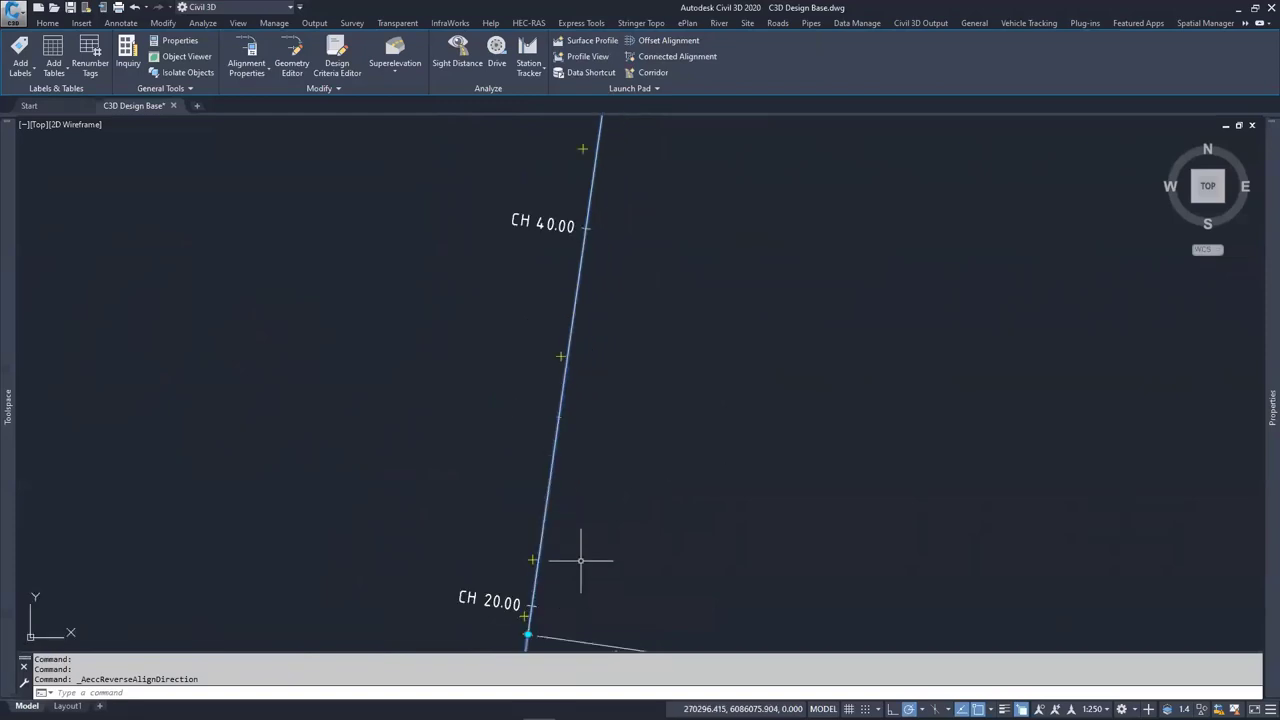
middle_click_drag(613, 274, 537, 594)
scroll(537, 603, "down", 4)
middle_click_drag(575, 414, 580, 334)
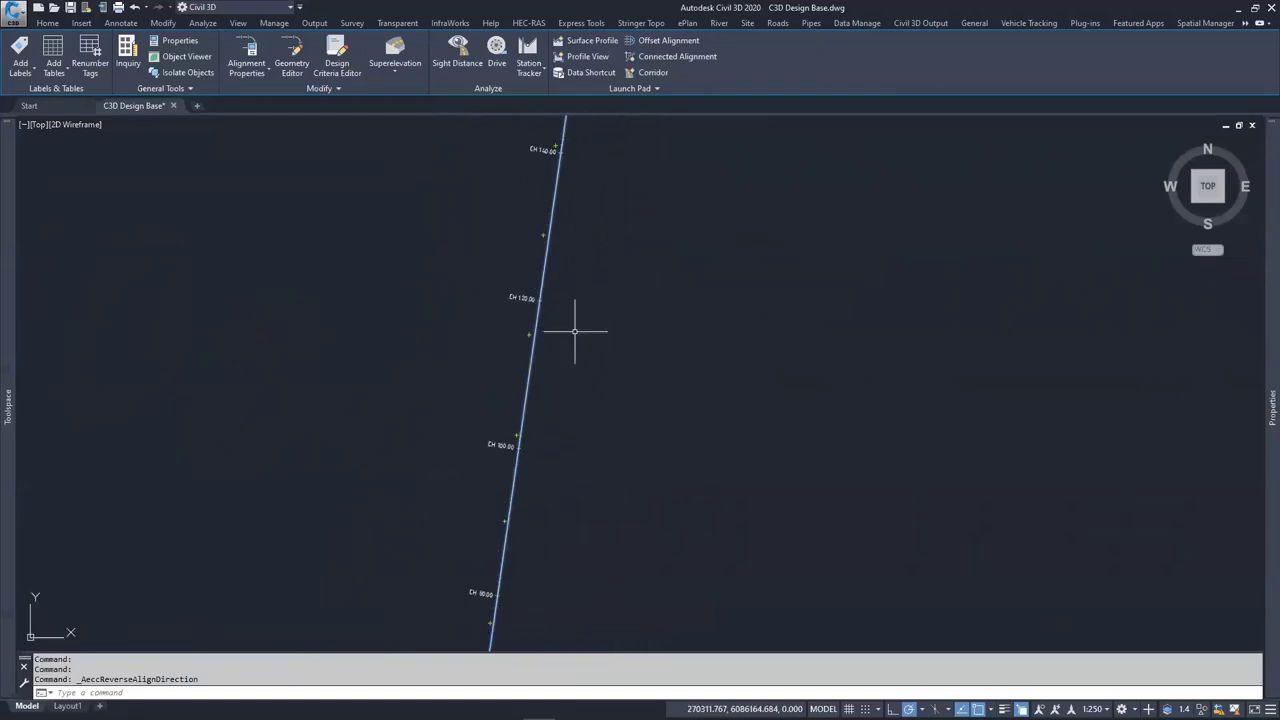
scroll(563, 463, "down", 1)
mouse_move(563, 463)
middle_mouse_down()
mouse_move(579, 319)
mouse_move(523, 277)
mouse_move(463, 320)
mouse_move(374, 517)
middle_mouse_up()
scroll(500, 294, "up", 6)
scroll(336, 453, "up", 3)
scroll(336, 453, "down", 3)
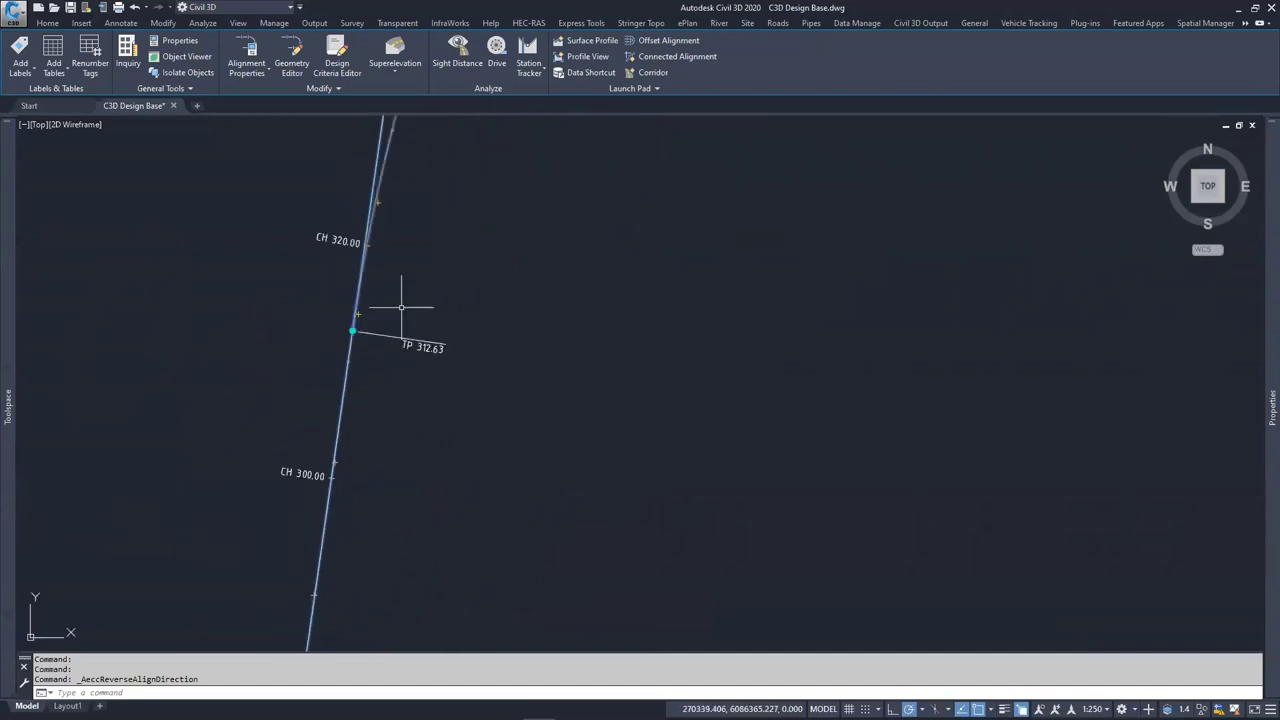
middle_click_drag(414, 300, 363, 434)
middle_click_drag(409, 268, 371, 377)
scroll(374, 283, "up", 4)
scroll(391, 294, "up", 4)
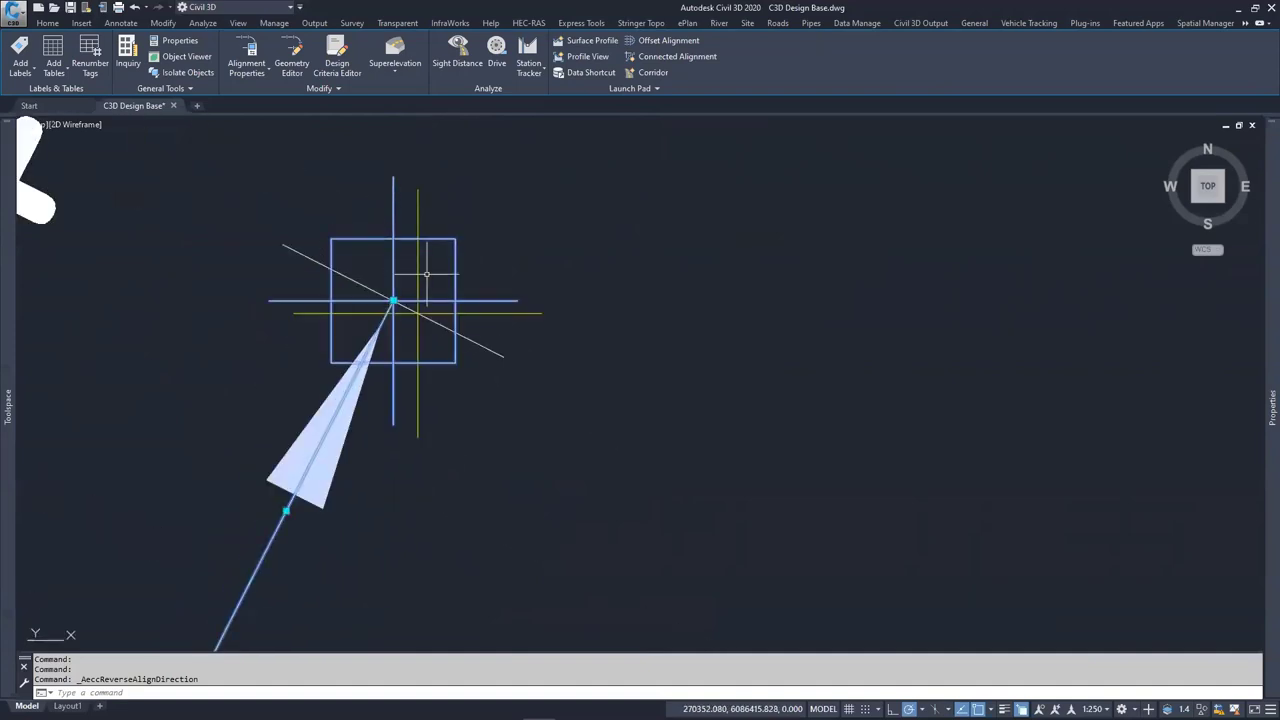
scroll(380, 289, "down", 7)
scroll(380, 289, "down", 2)
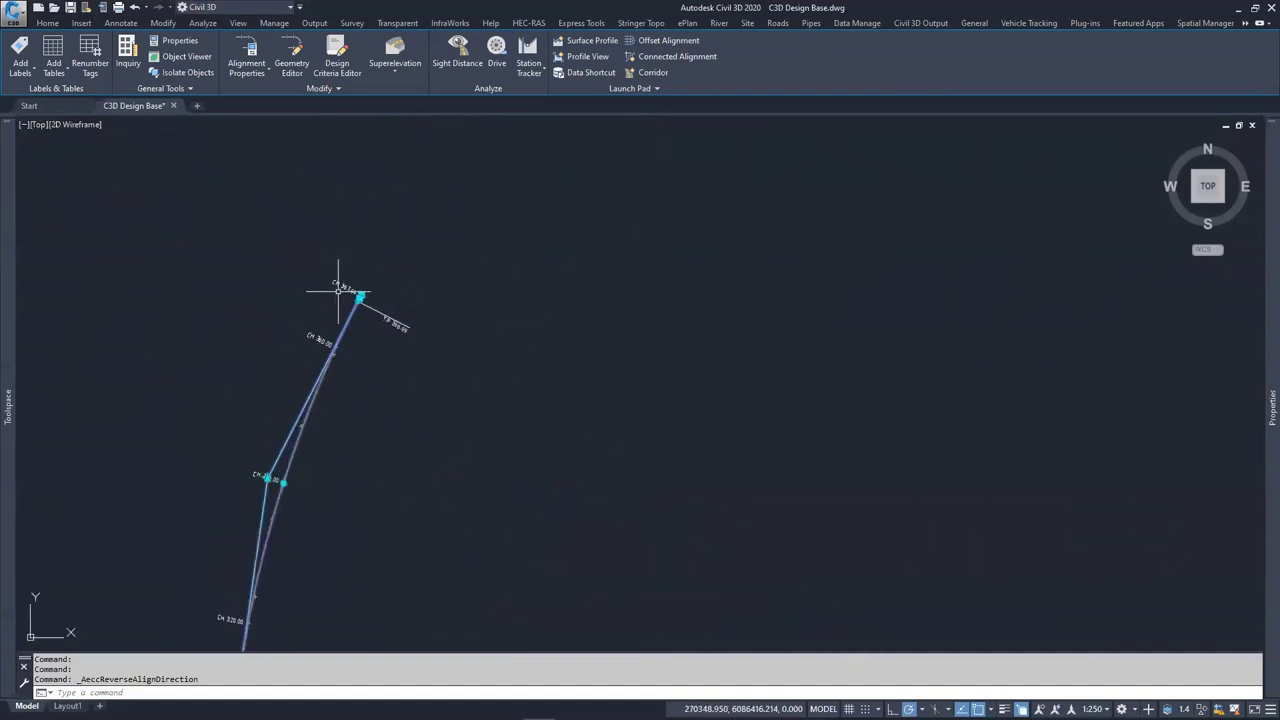
scroll(286, 280, "down", 4)
scroll(311, 380, "up", 6)
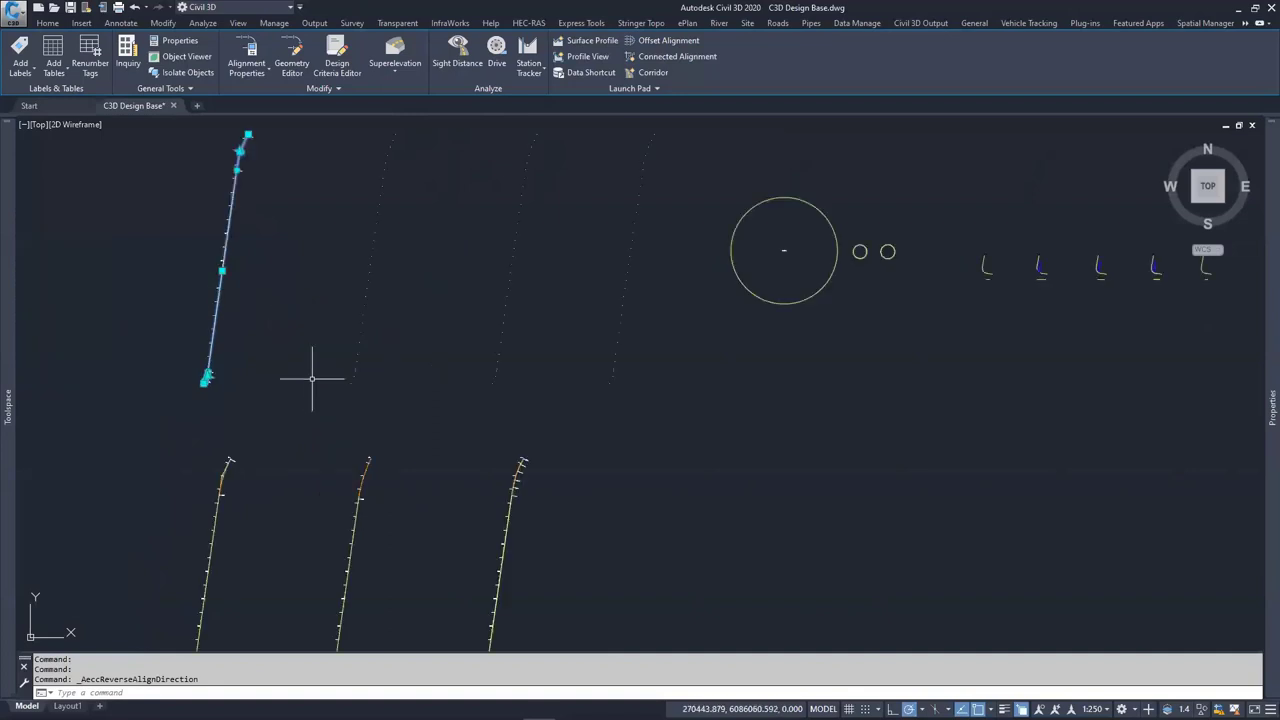
middle_click_drag(300, 337, 305, 448)
middle_click_drag(308, 375, 307, 400)
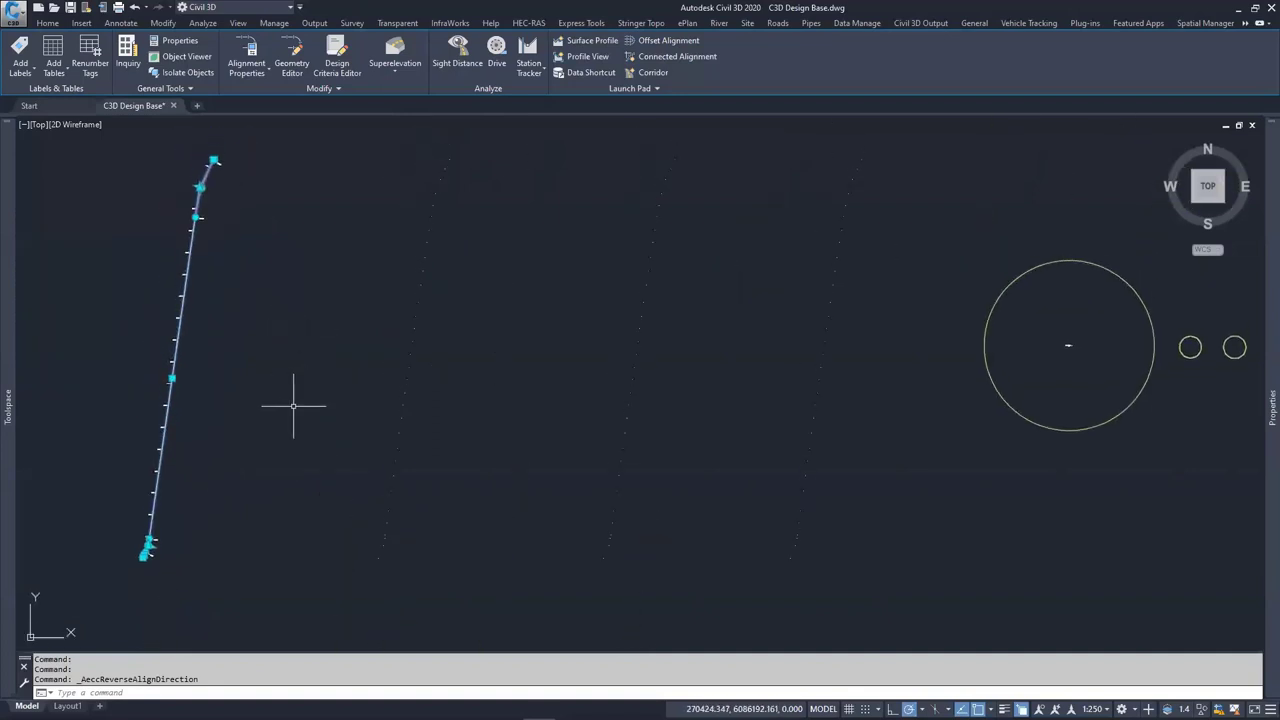
key("Escape")
key("Escape")
key("Escape")
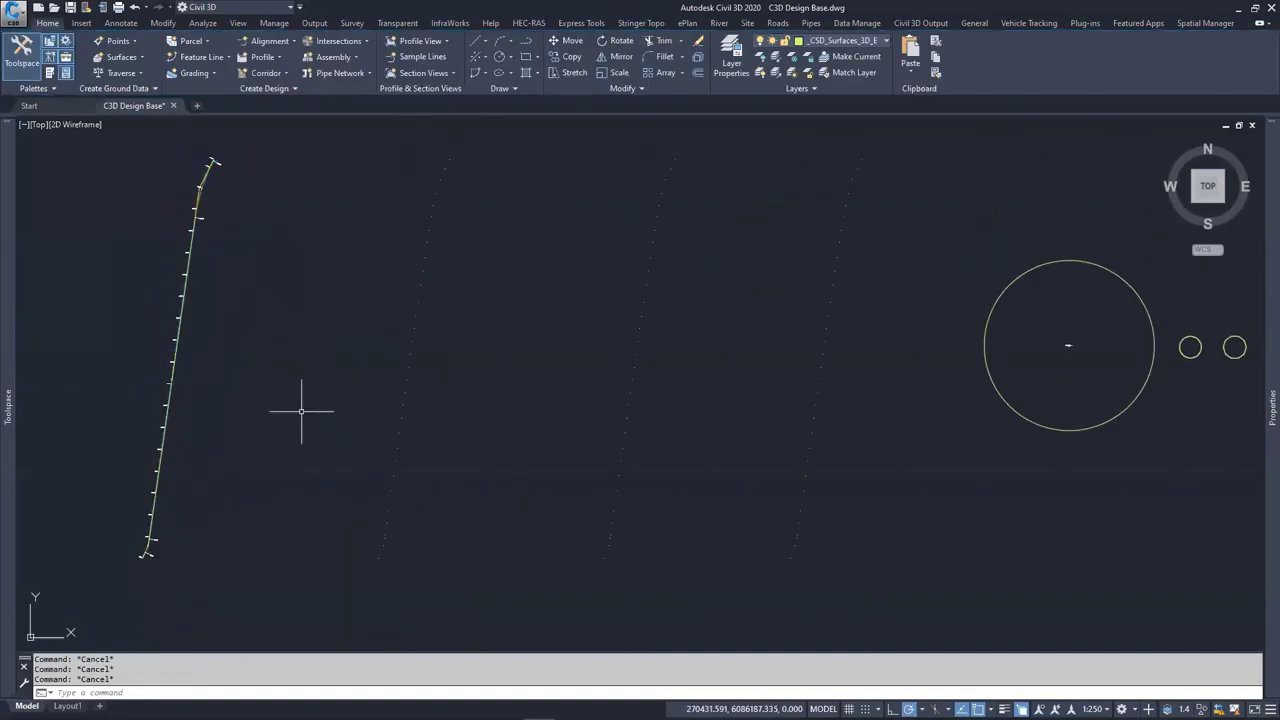
Create a new alignment named PARTIAL BEST FIT DEMO via Alignment Creation Tools
mouse_move(301, 410)
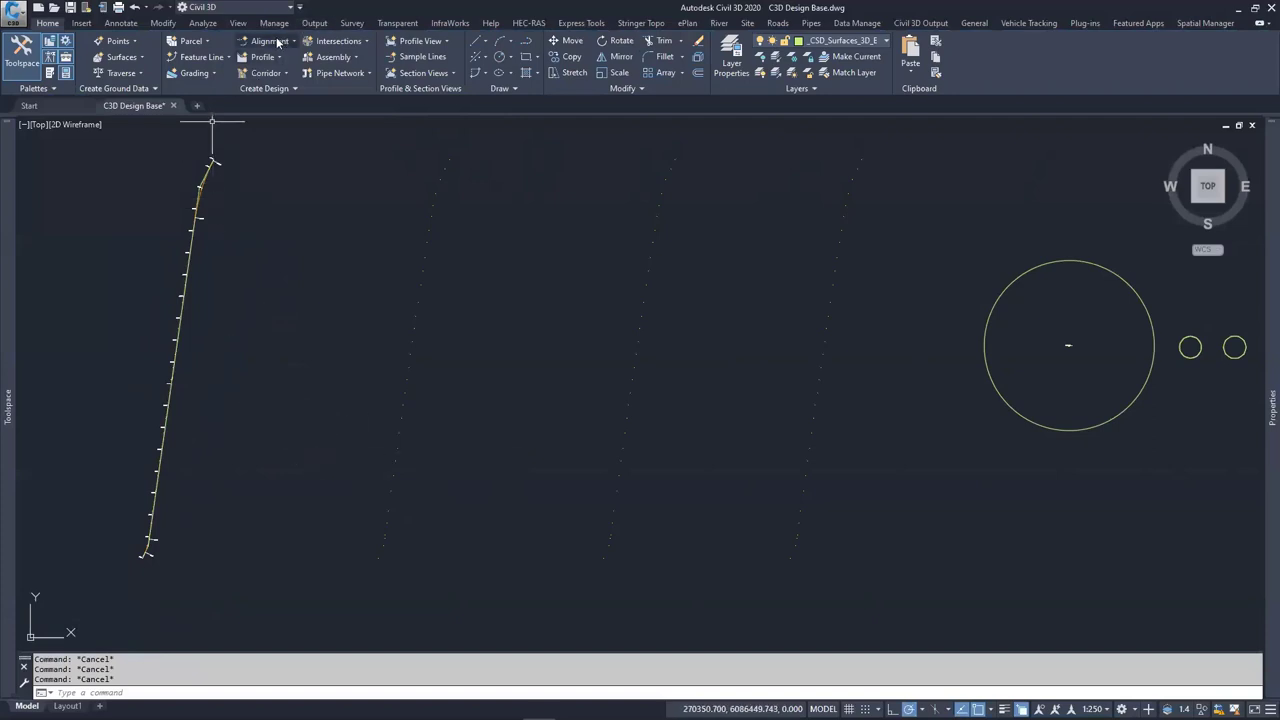
left_click(279, 42)
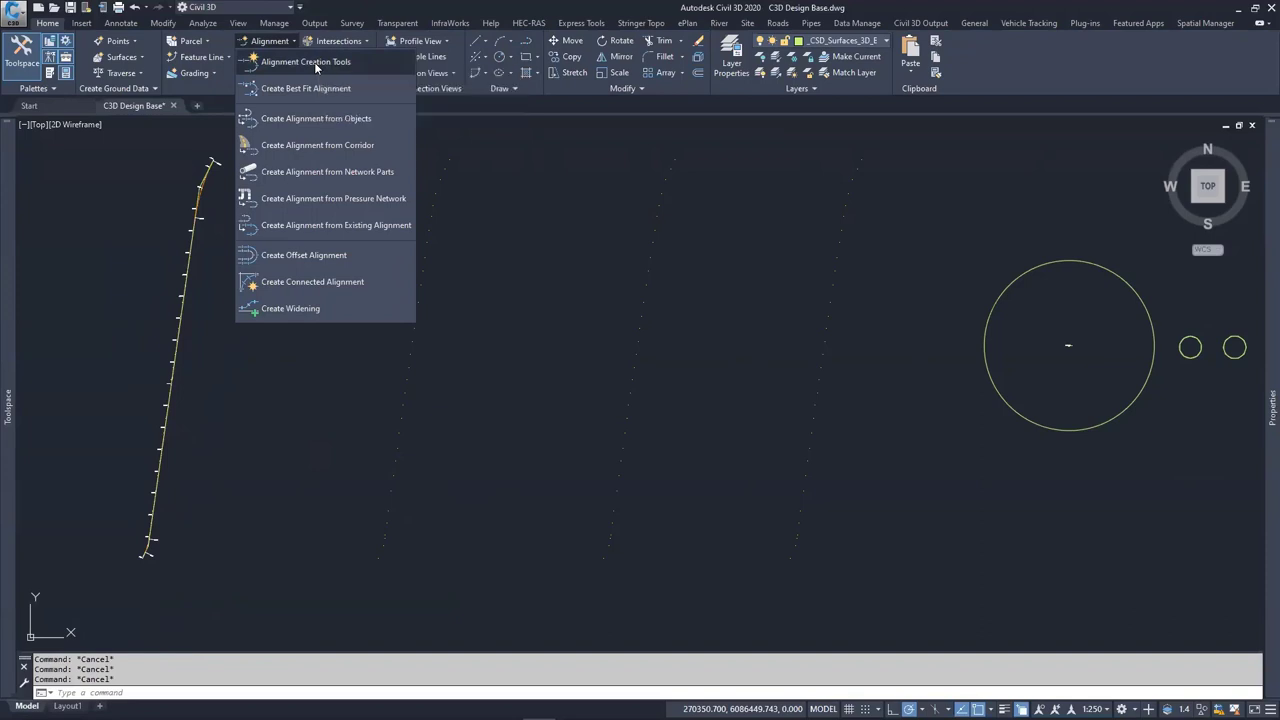
left_click(315, 62)
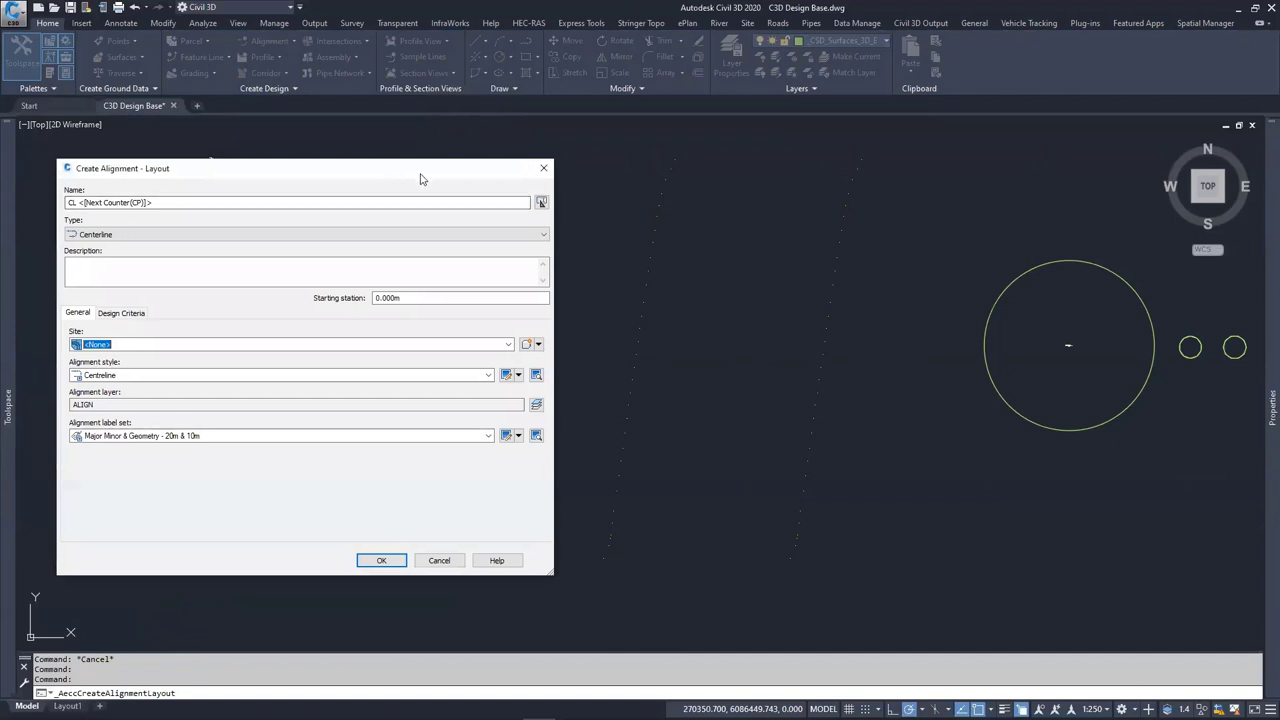
left_click_drag(420, 178, 976, 184)
left_click(736, 208)
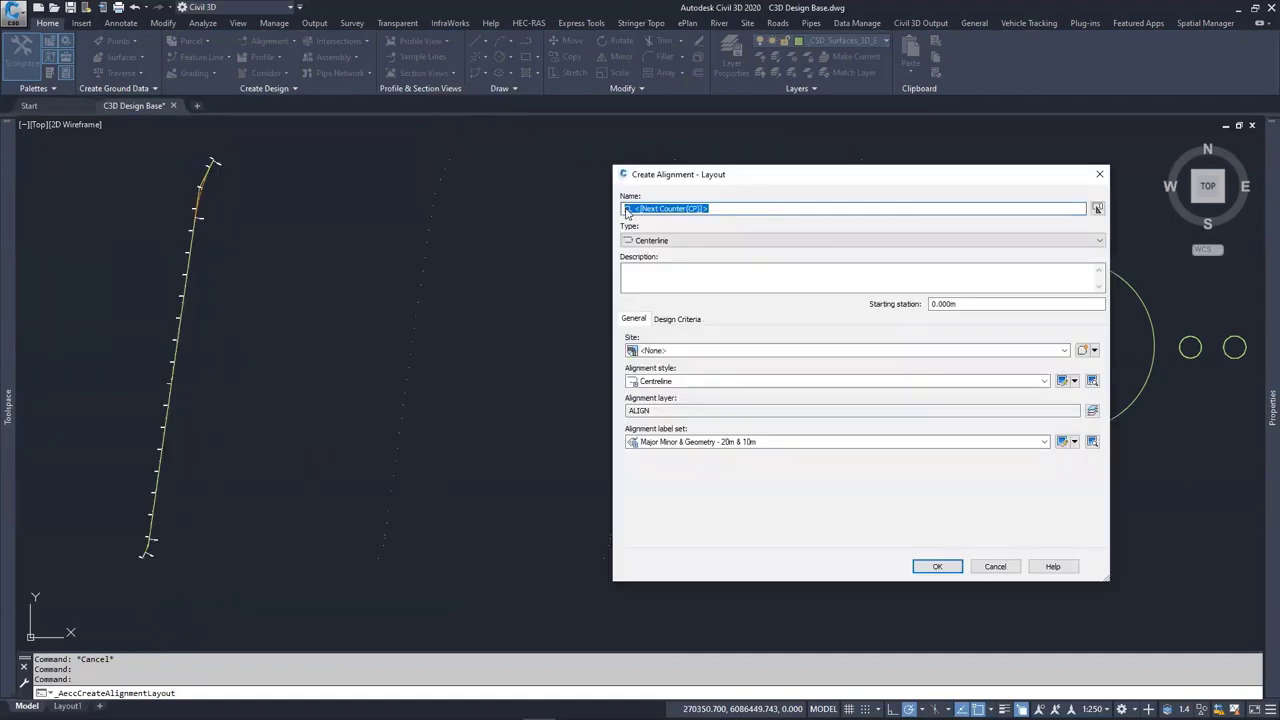
type("PARTIAL BEST FIT DEMO")
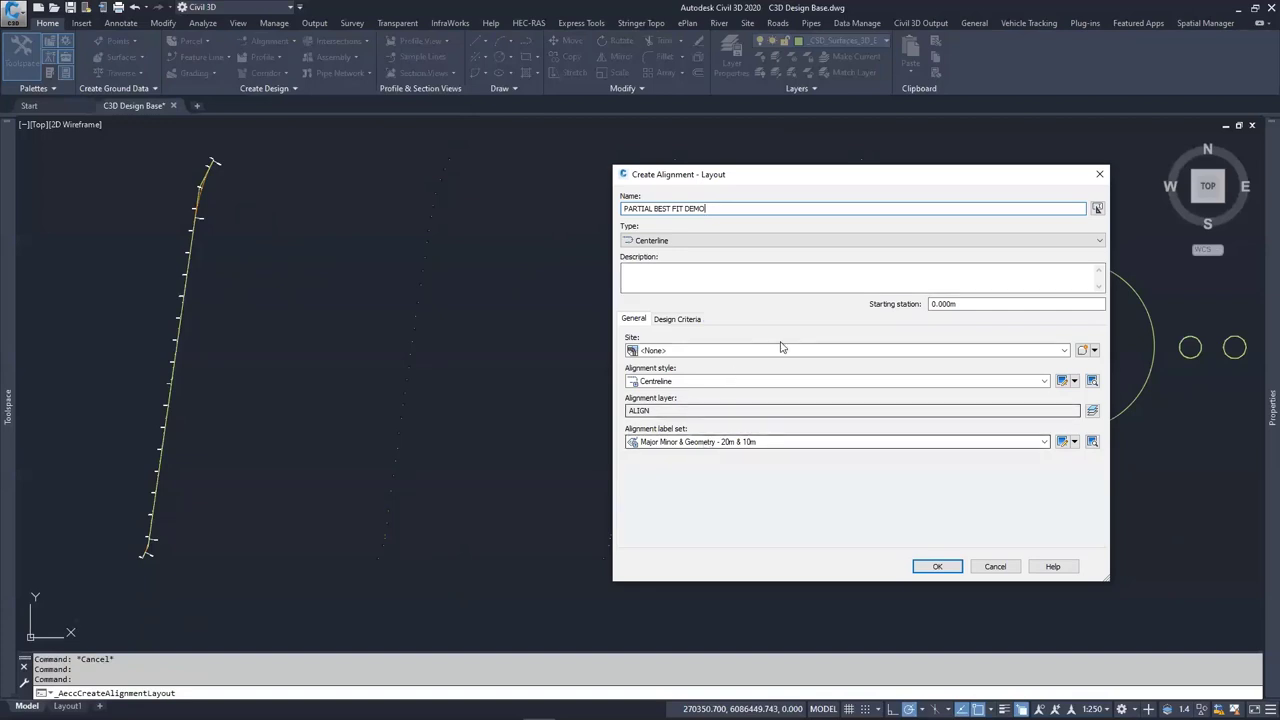
left_click(935, 567)
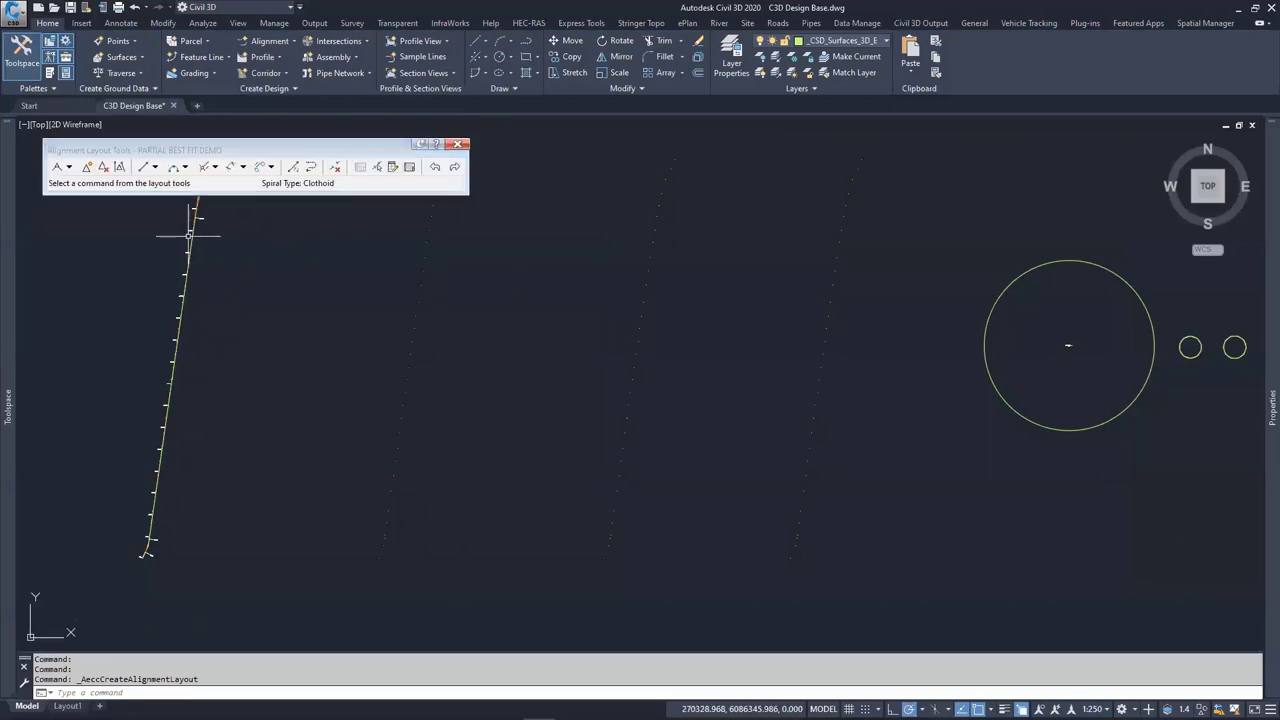
Draw a three-point fixed curve on the survey points as the alignment's first piece
left_click(185, 167)
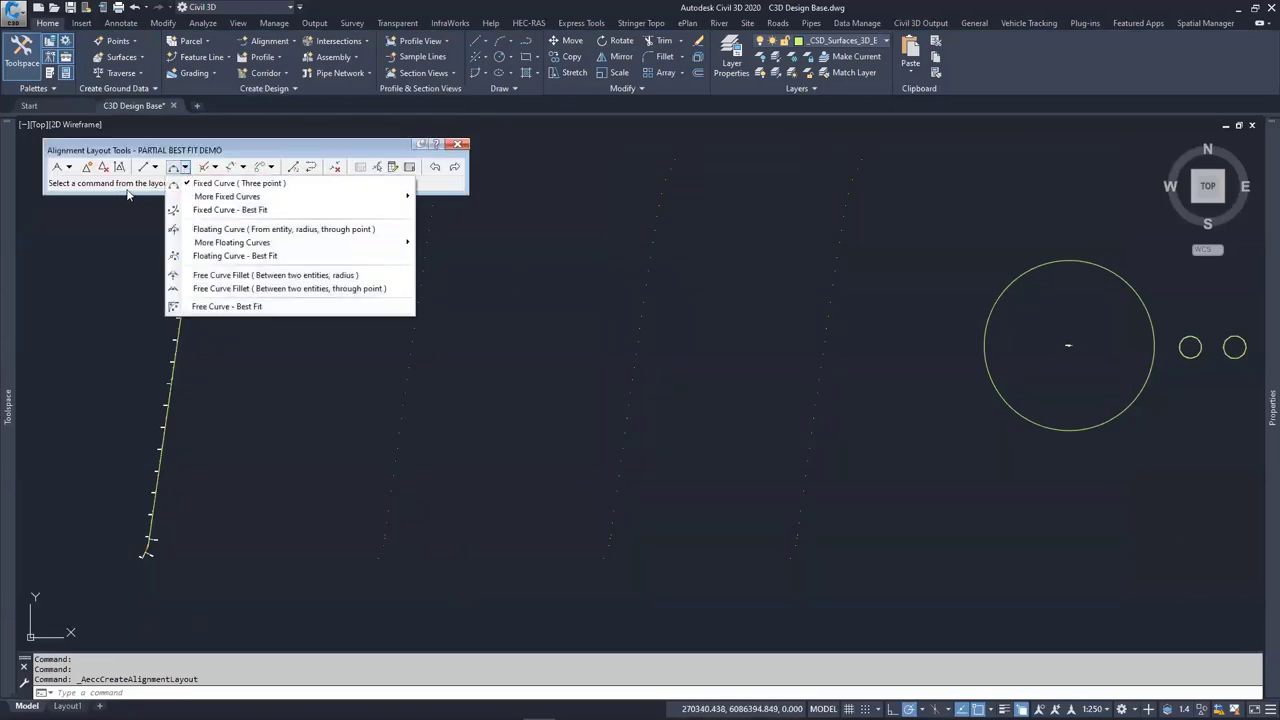
left_click(233, 185)
middle_click_drag(411, 547, 522, 494)
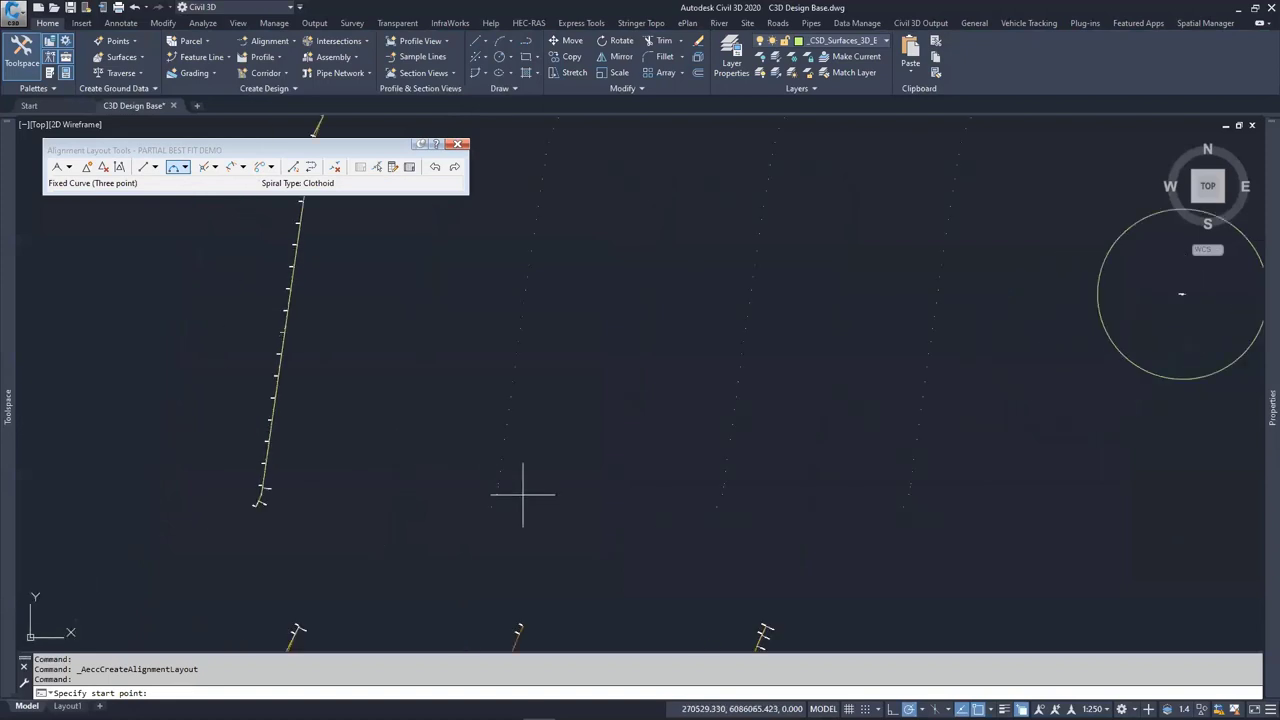
scroll(515, 498, "up", 2)
left_click(462, 478)
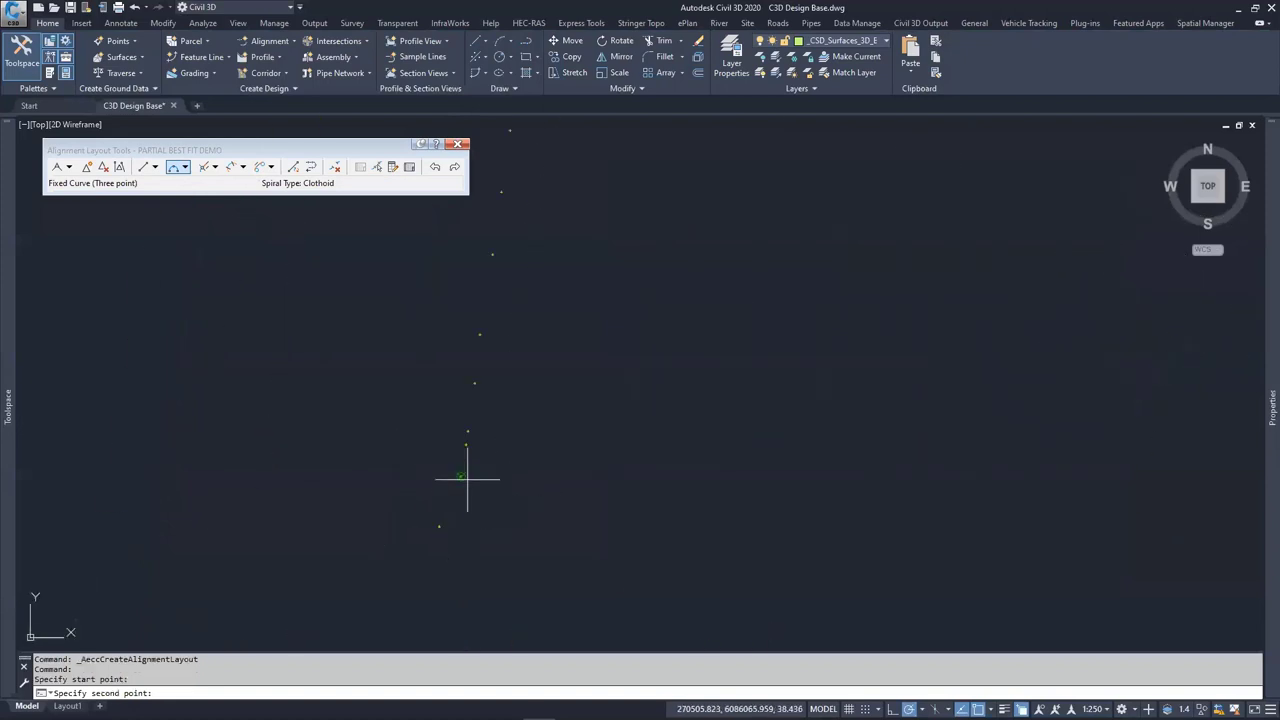
left_click(461, 476)
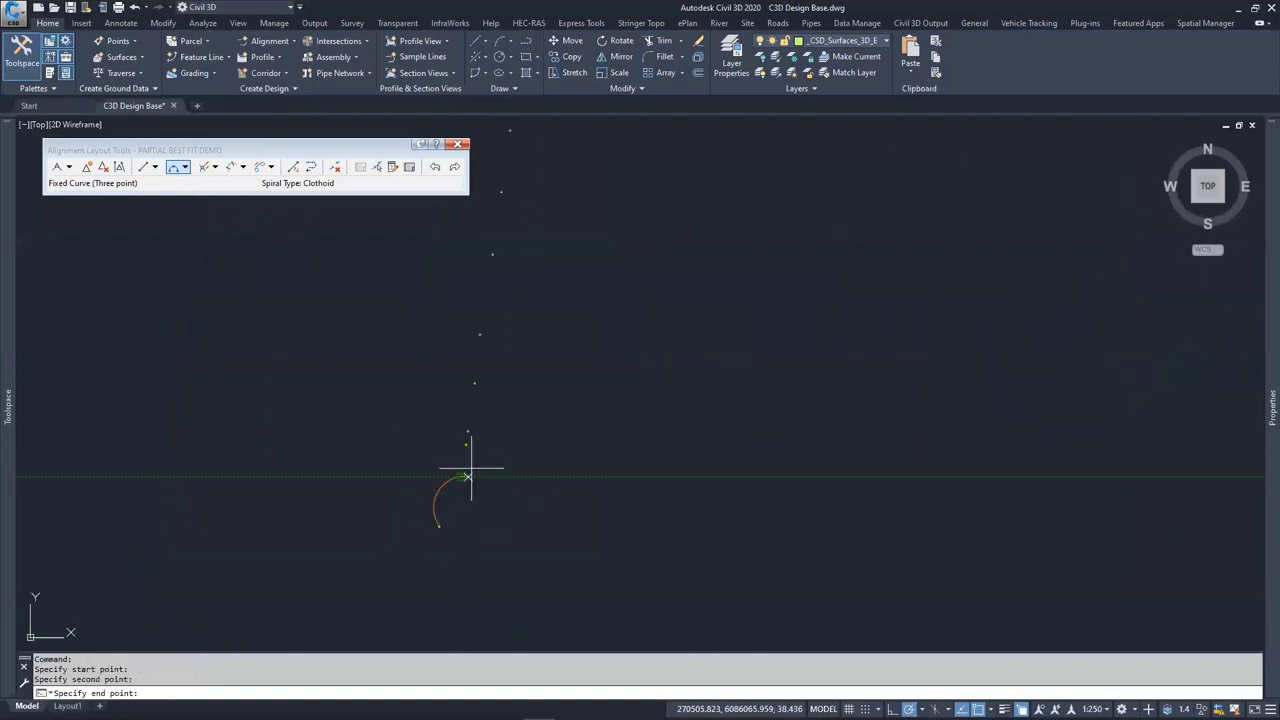
left_click(456, 413)
middle_click_drag(413, 426, 565, 481)
scroll(565, 481, "down", 2)
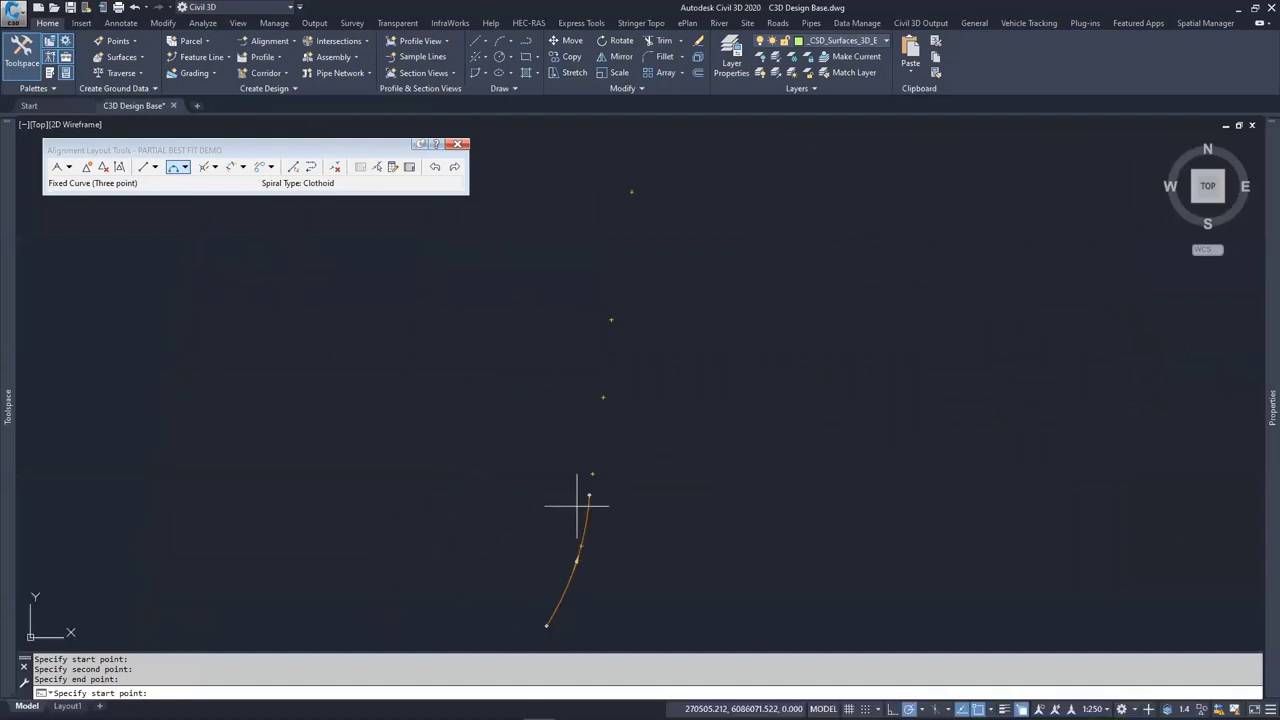
left_click(155, 168)
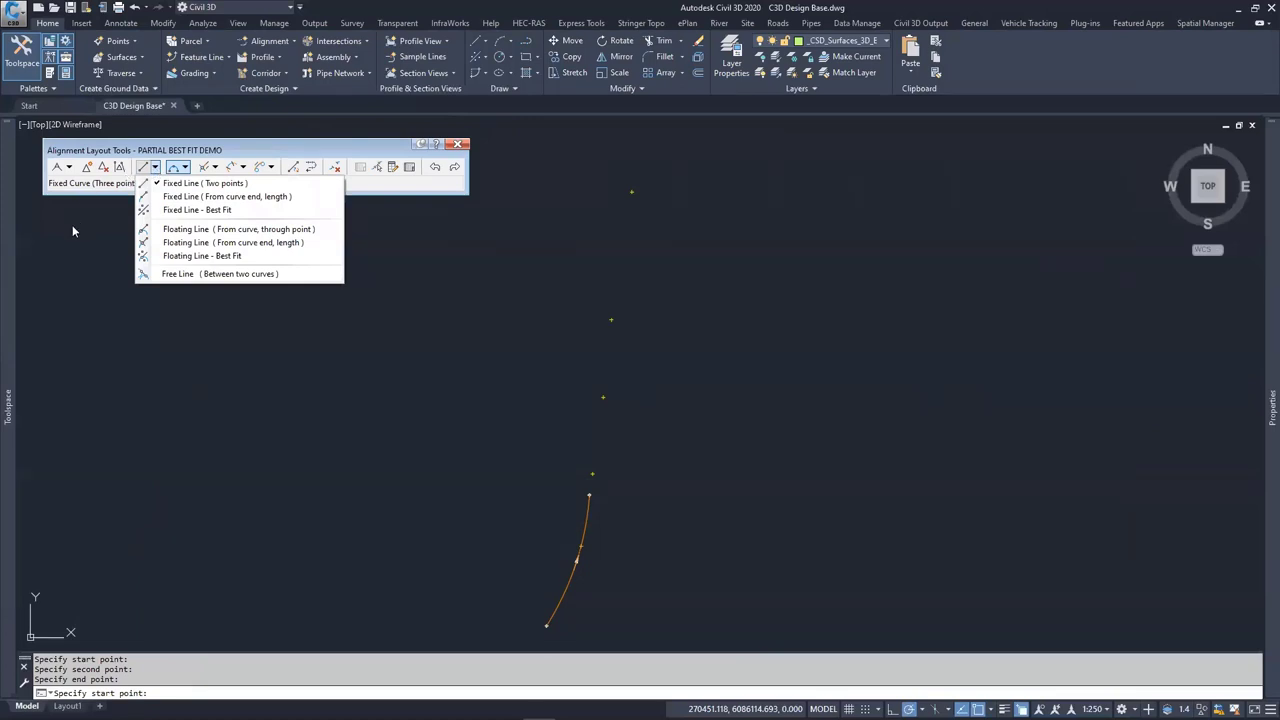
Choose Fixed Line - Best Fit to fit a tangent from AutoCAD points
left_click(205, 211)
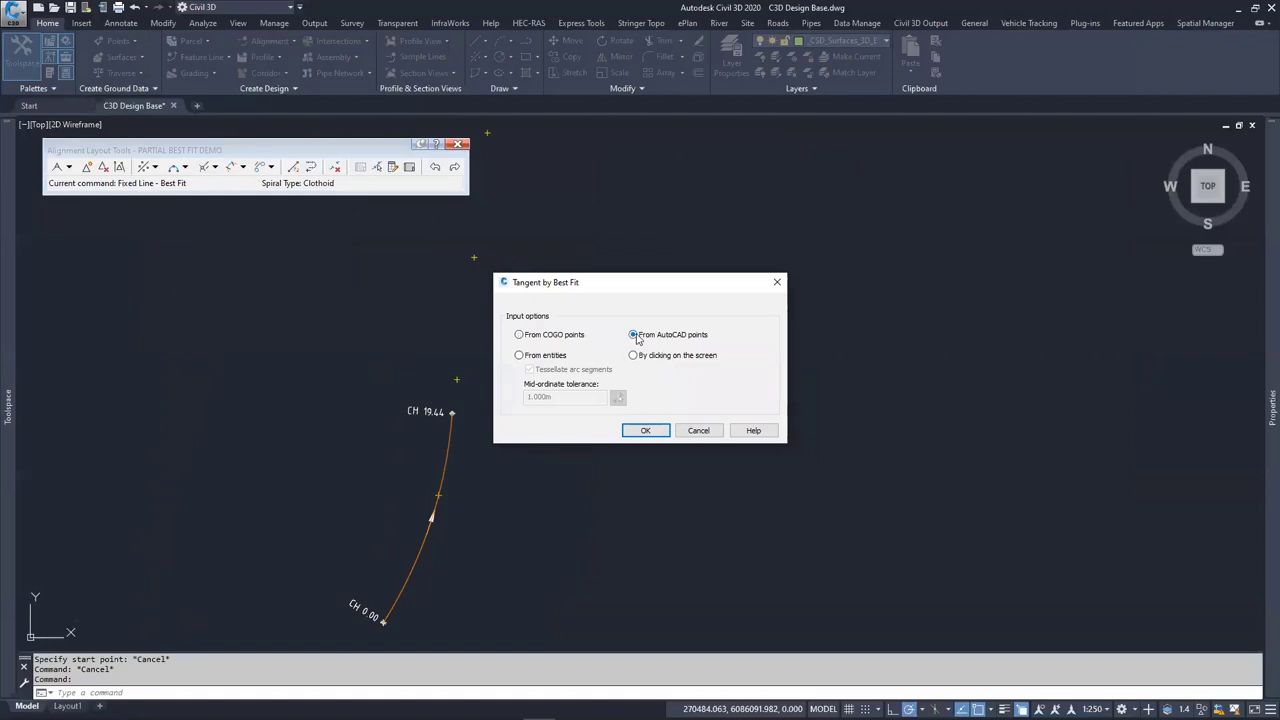
Window-select the point column to preview a 301.316 m best-fit line
left_click(646, 431)
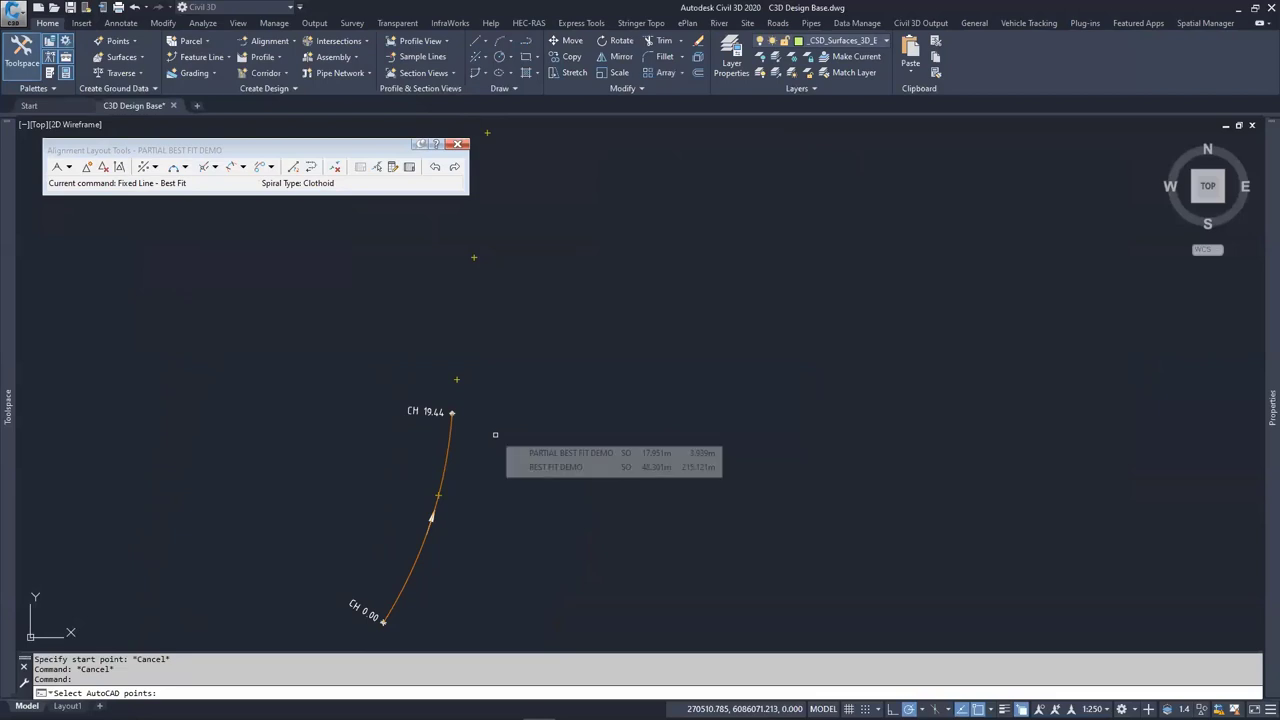
scroll(665, 520, "down", 10)
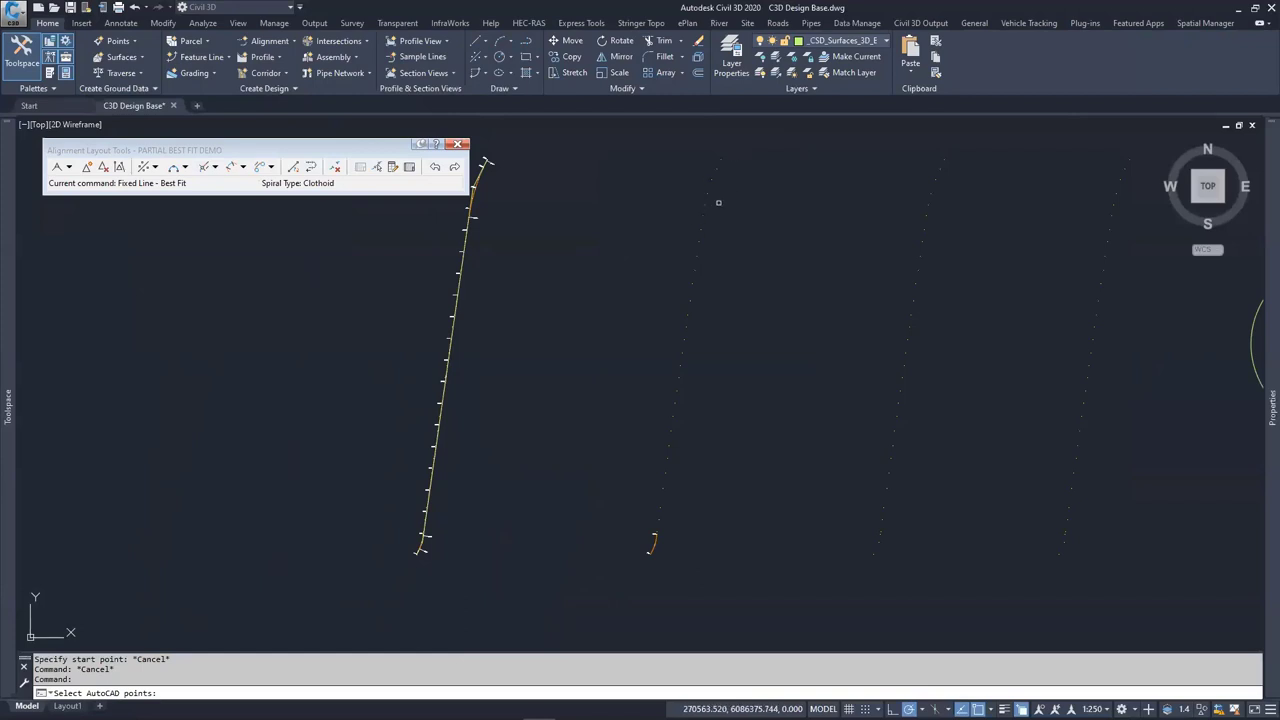
left_click(718, 202)
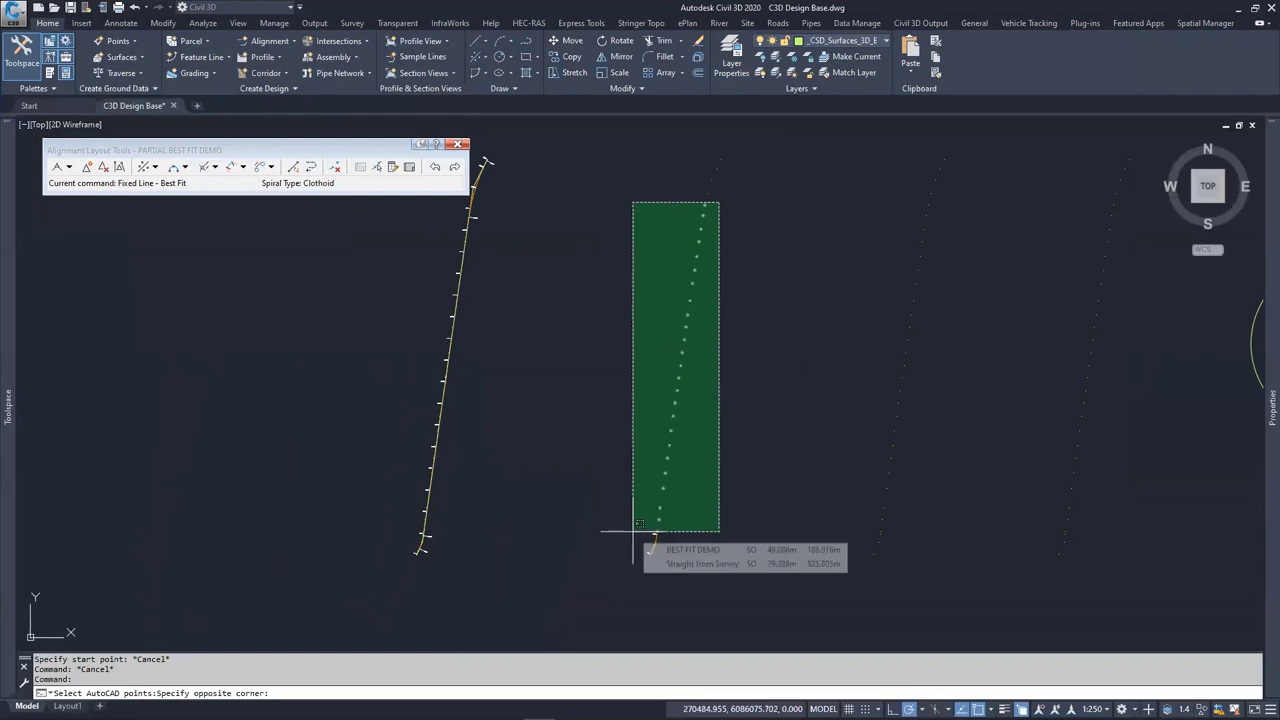
left_click(632, 531)
scroll(690, 553, "up", 4)
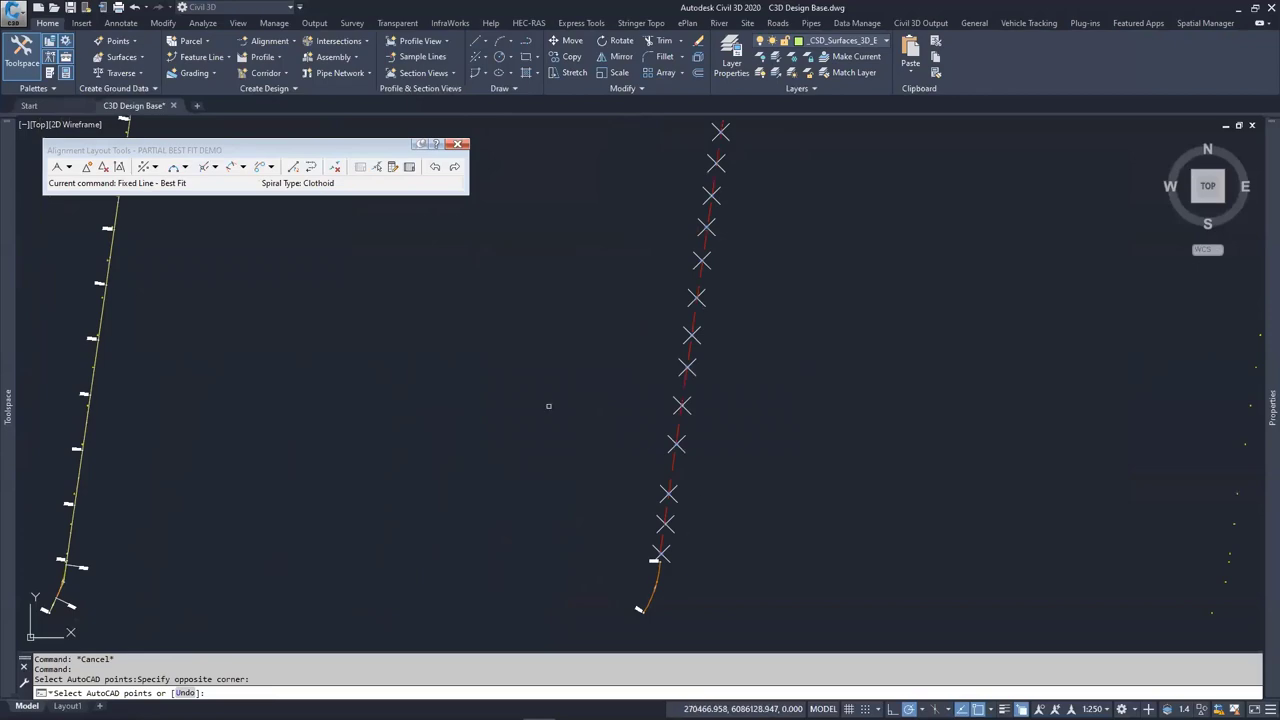
key("Return")
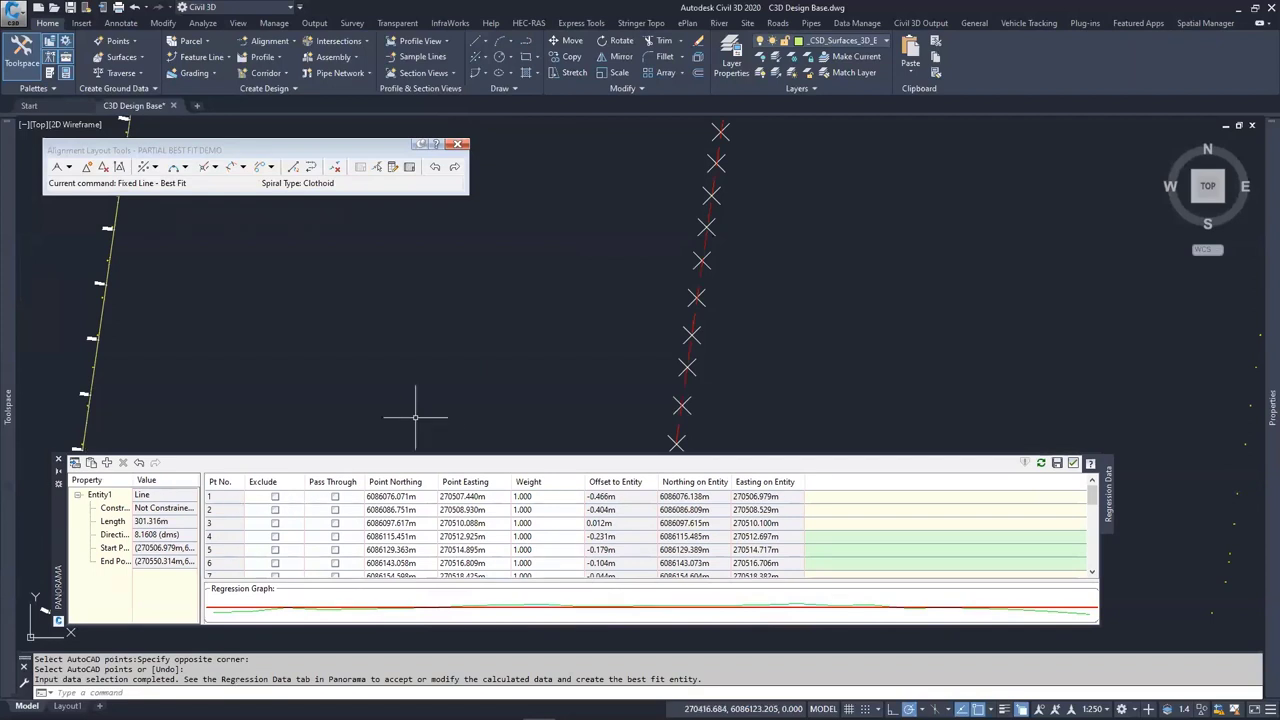
scroll(590, 385, "down", 5)
scroll(604, 397, "up", 8)
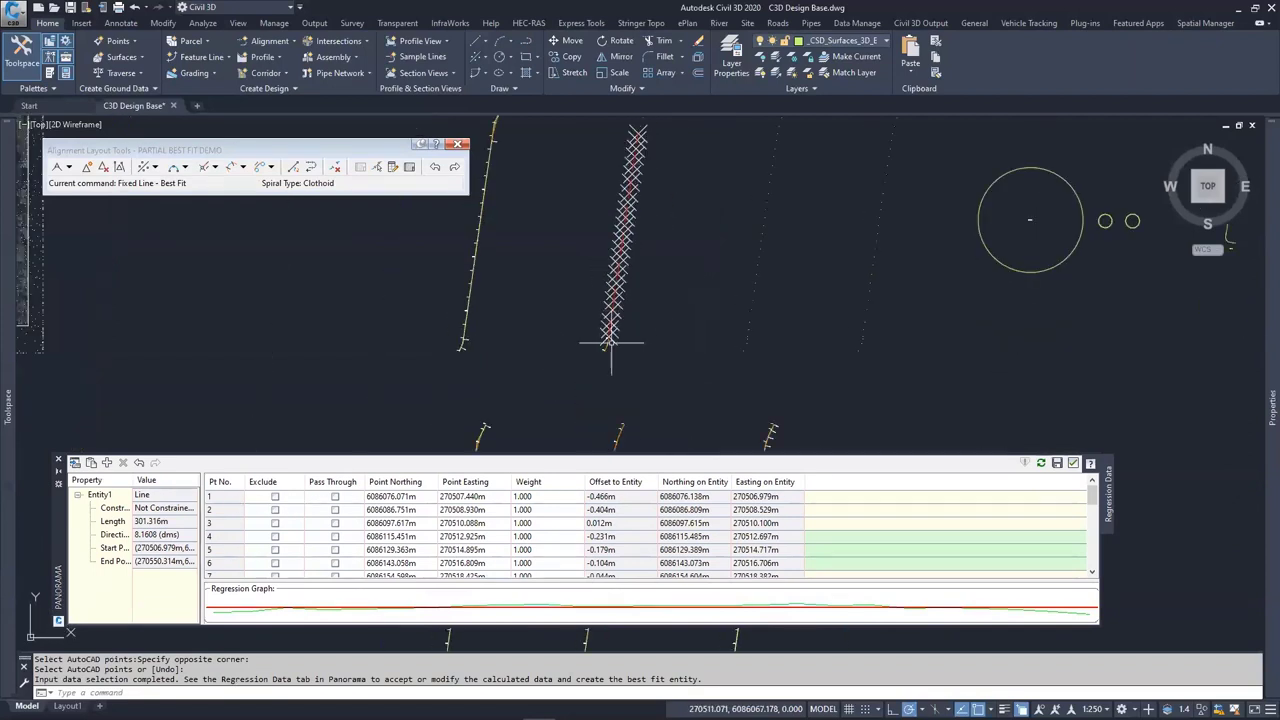
left_click(276, 496)
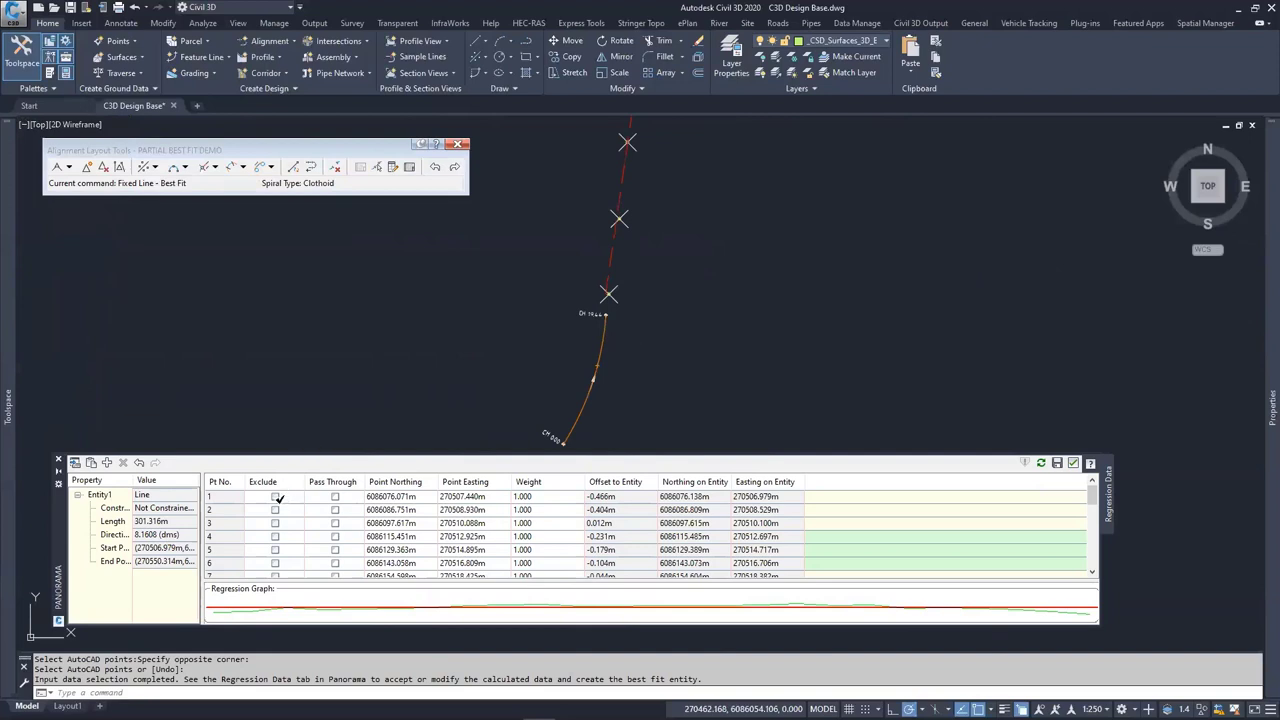
left_click(228, 498)
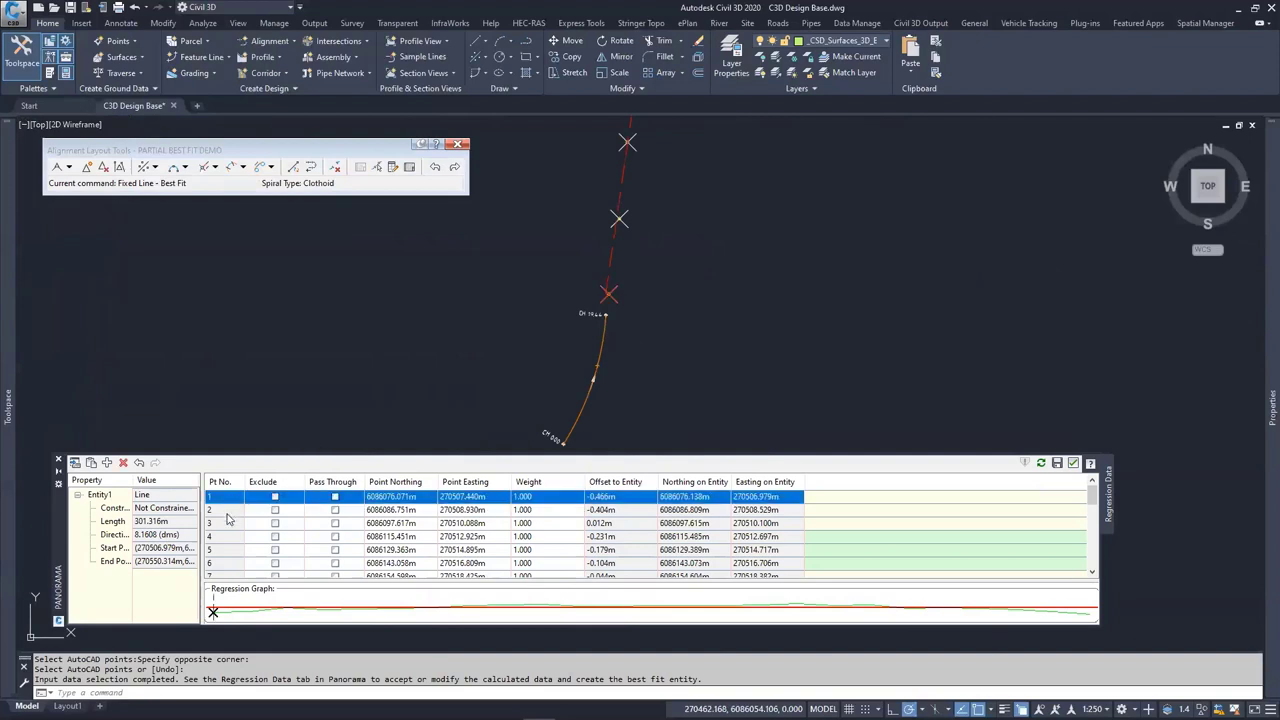
left_click(228, 511)
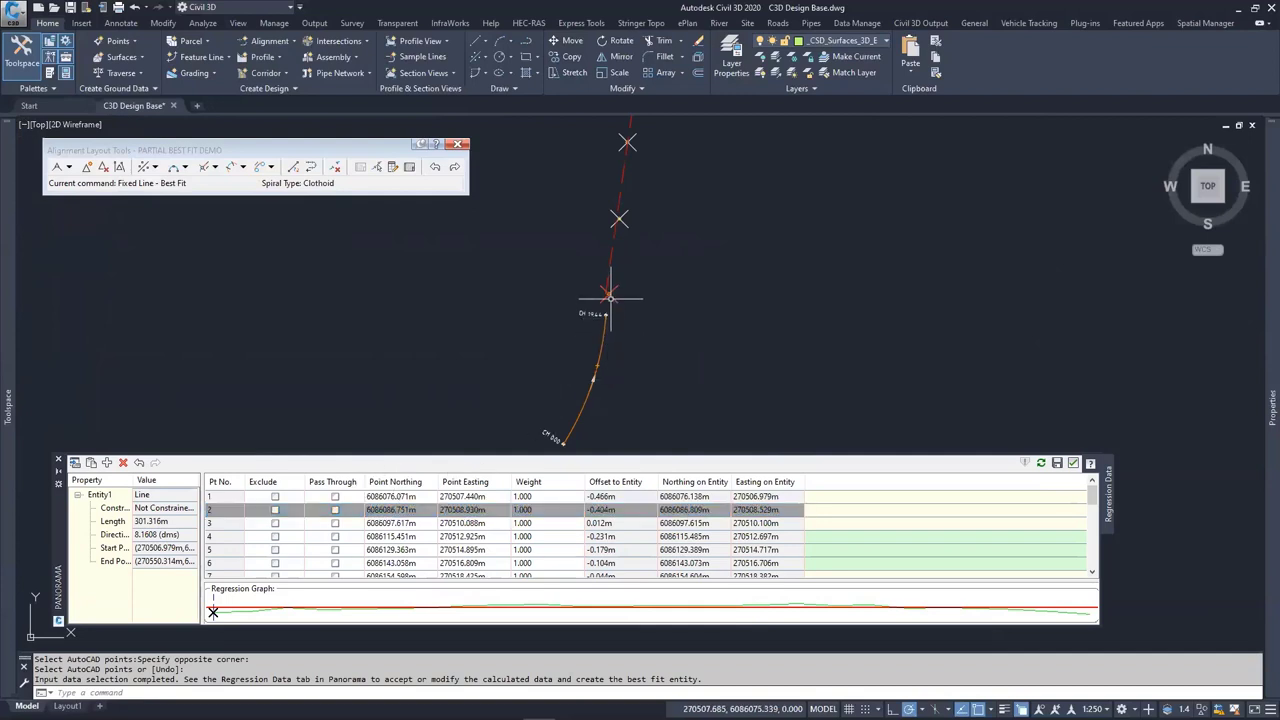
scroll(610, 297, "up", 8)
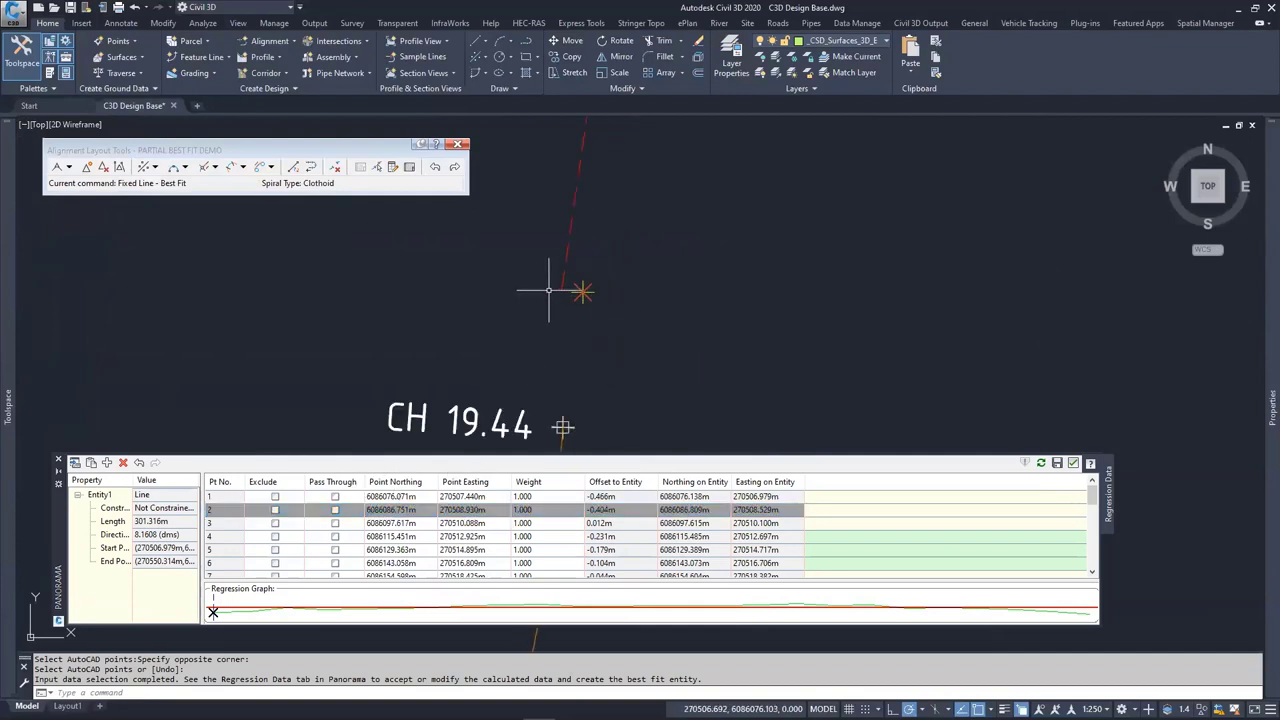
left_click(224, 499)
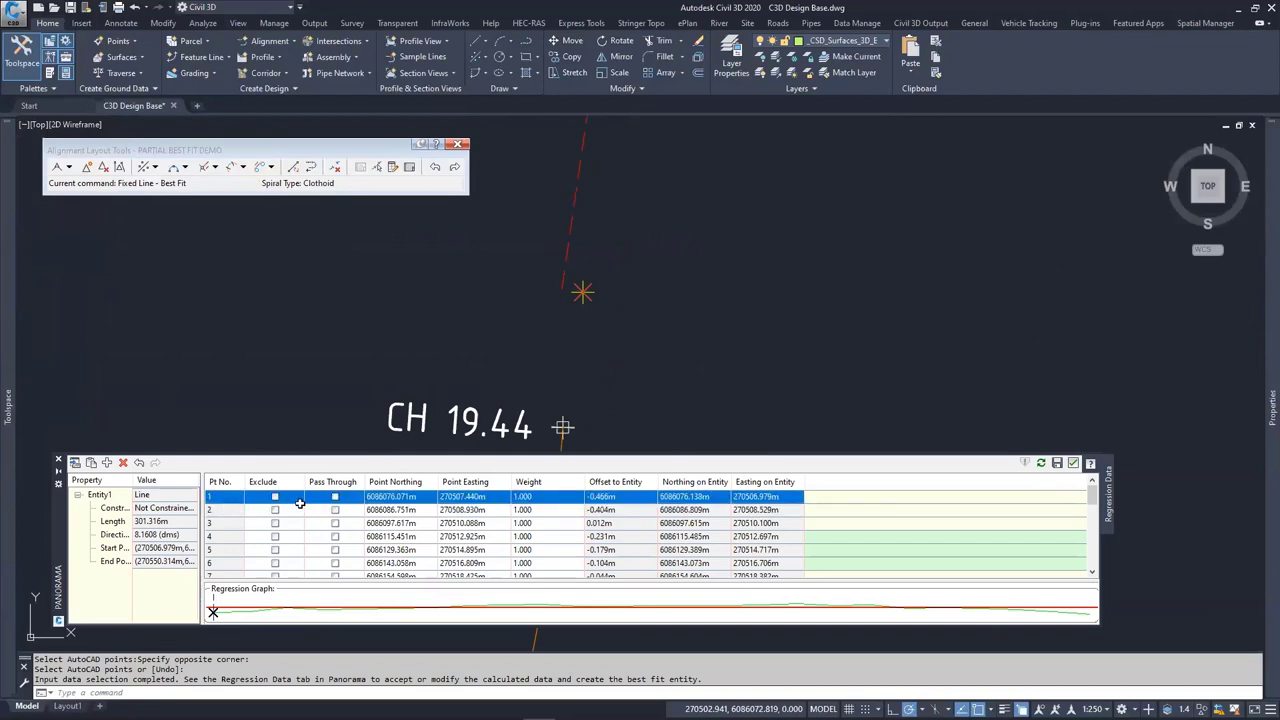
left_click(336, 497)
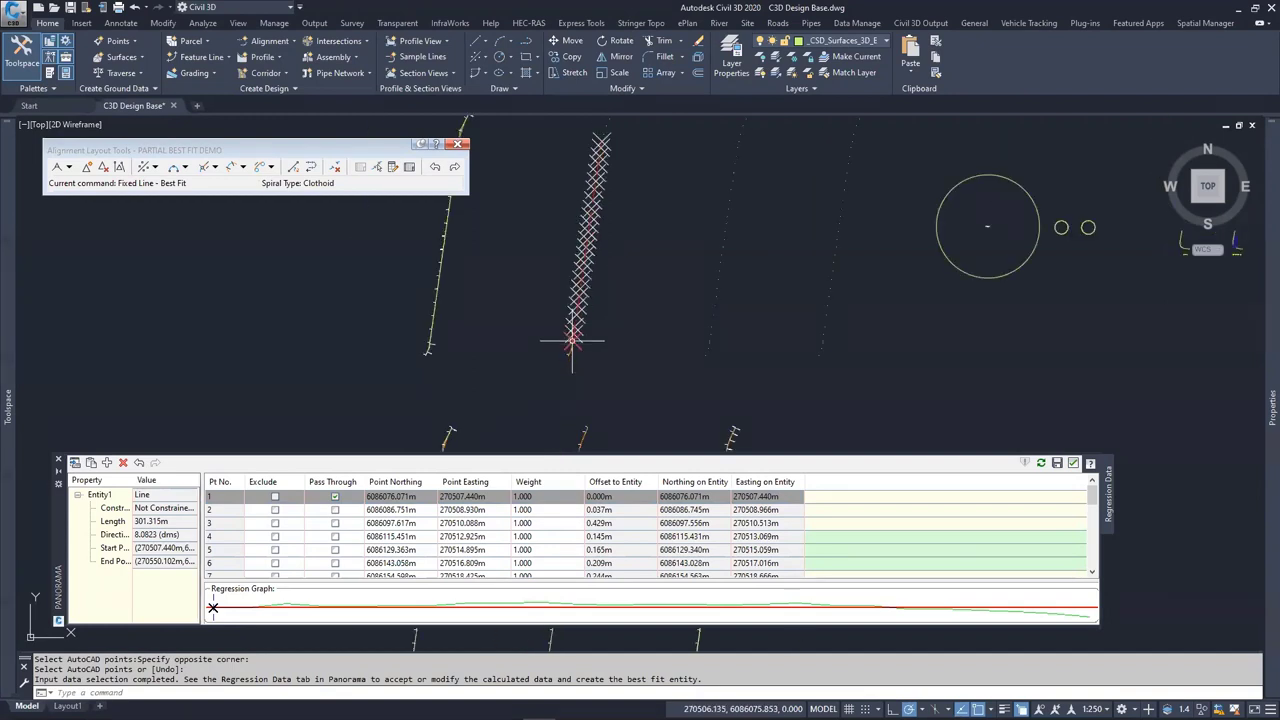
middle_click_drag(607, 175, 586, 286)
scroll(570, 280, "up", 6)
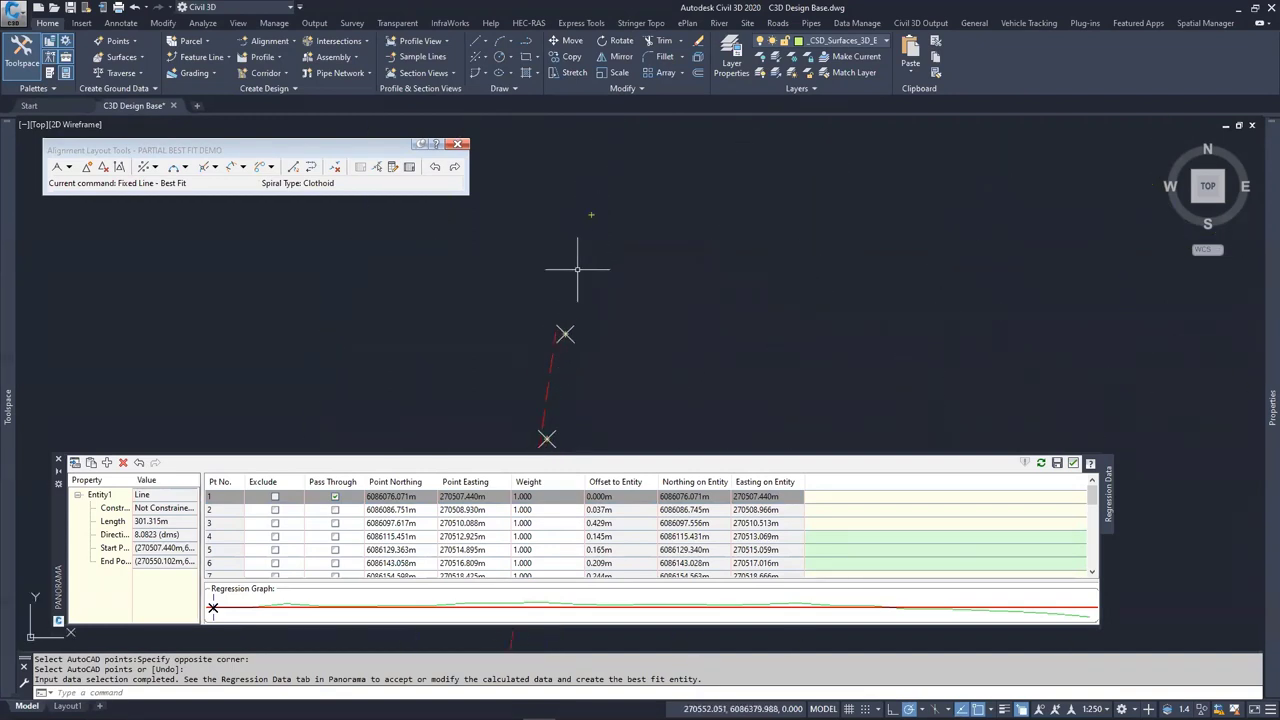
scroll(577, 269, "up", 2)
scroll(885, 540, "down", 3)
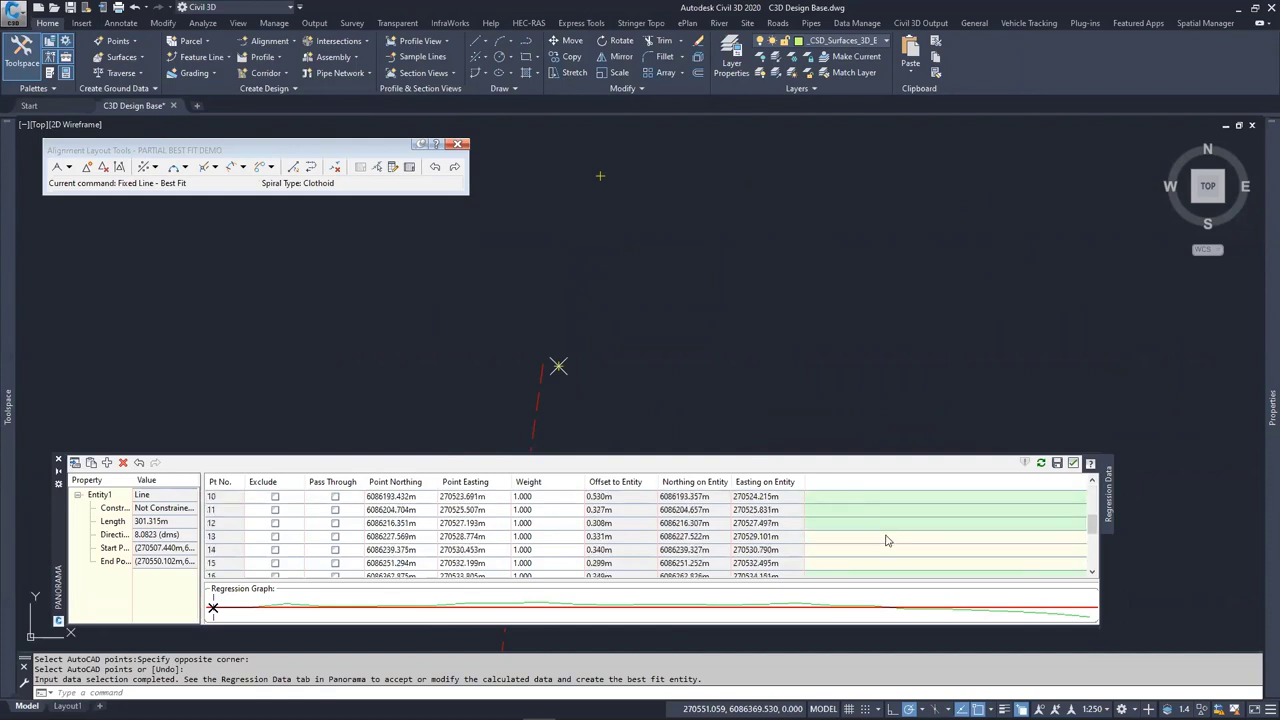
scroll(885, 540, "down", 3)
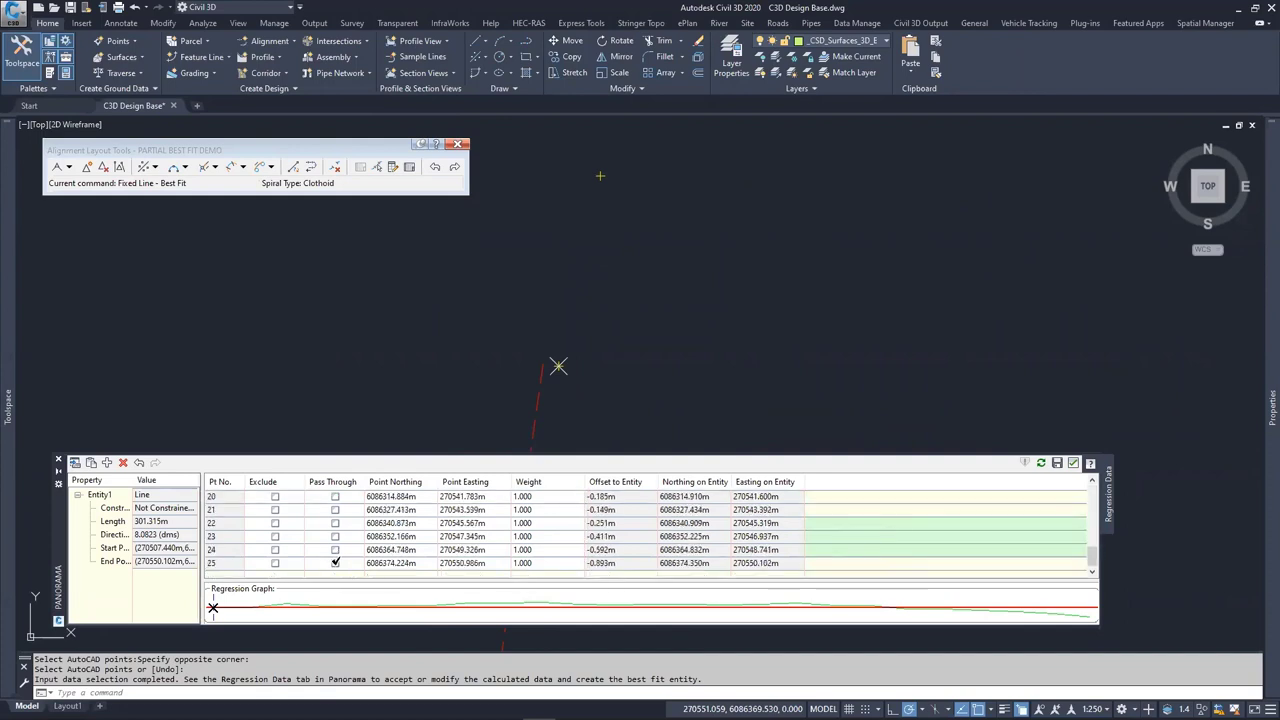
left_click(335, 563)
left_click(335, 563)
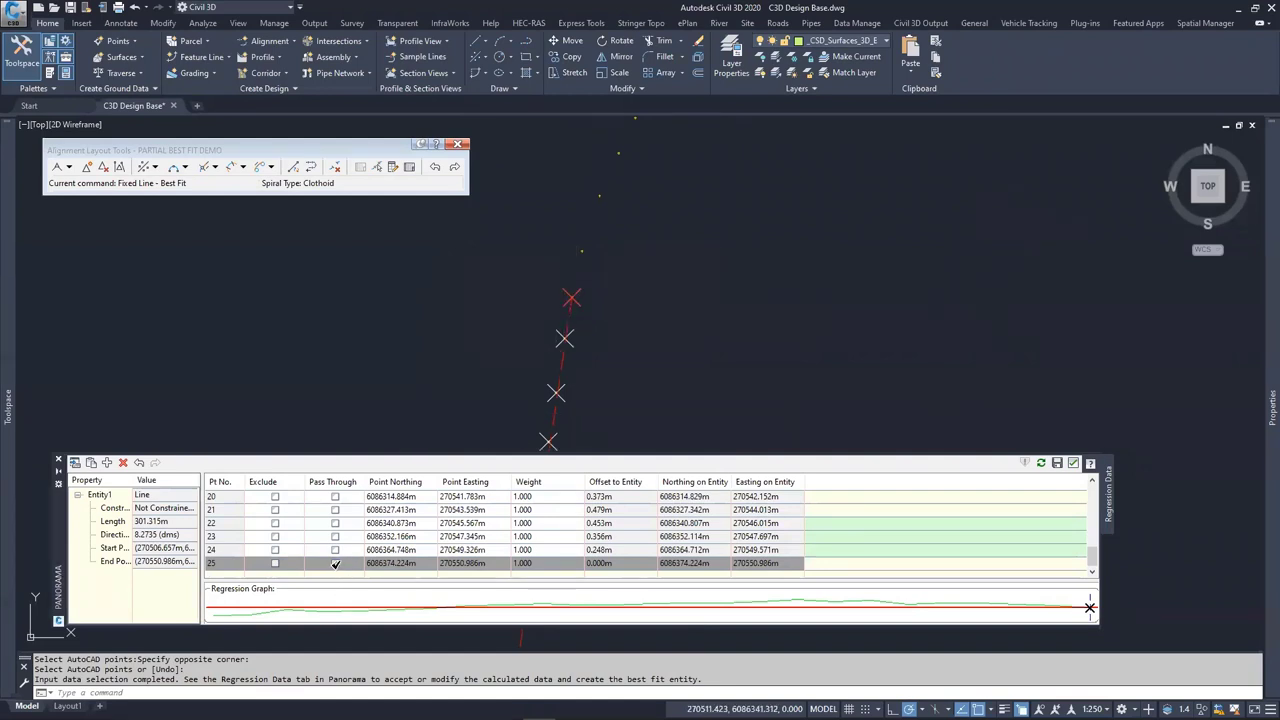
left_click(335, 563)
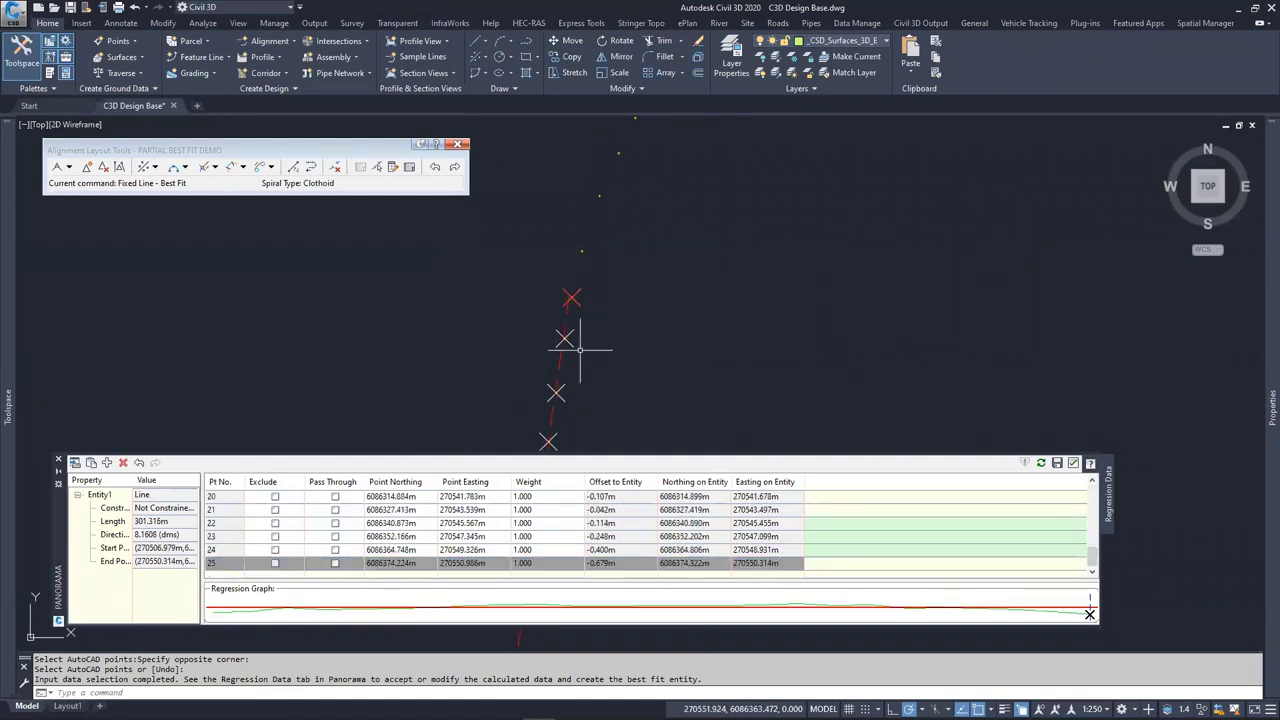
scroll(594, 266, "down", 2)
scroll(594, 266, "down", 3)
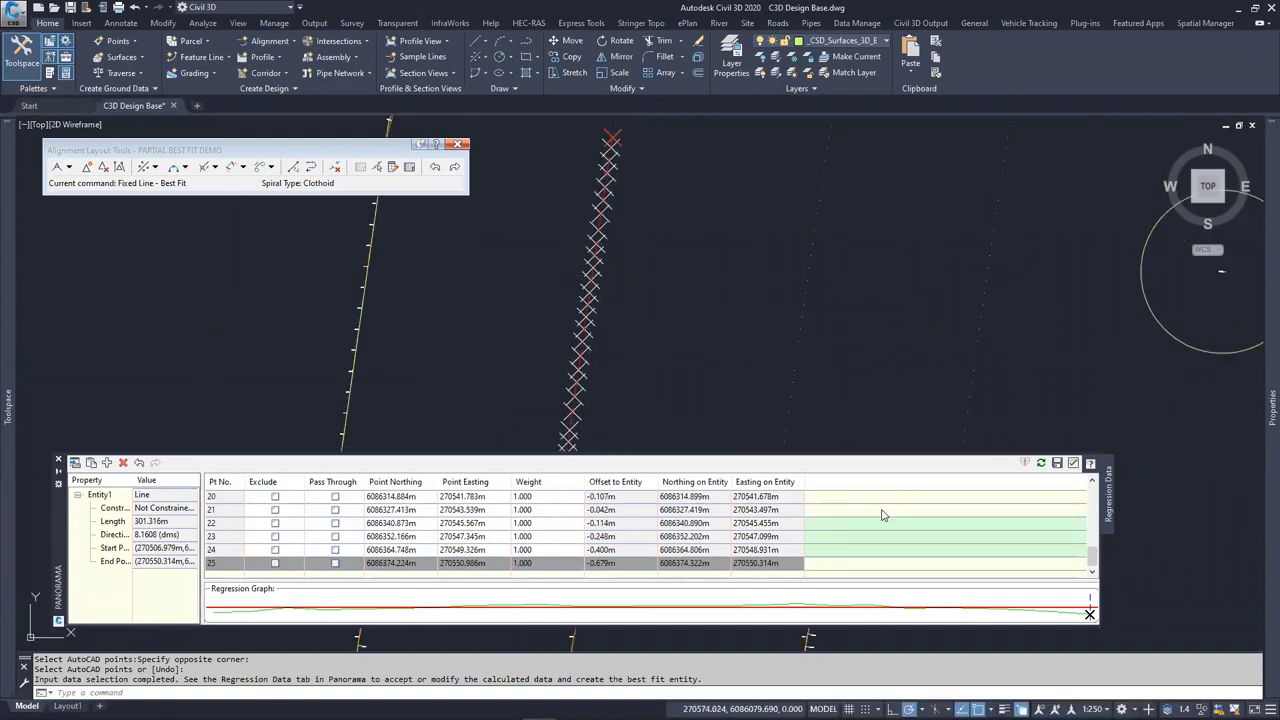
scroll(924, 536, "up", 6)
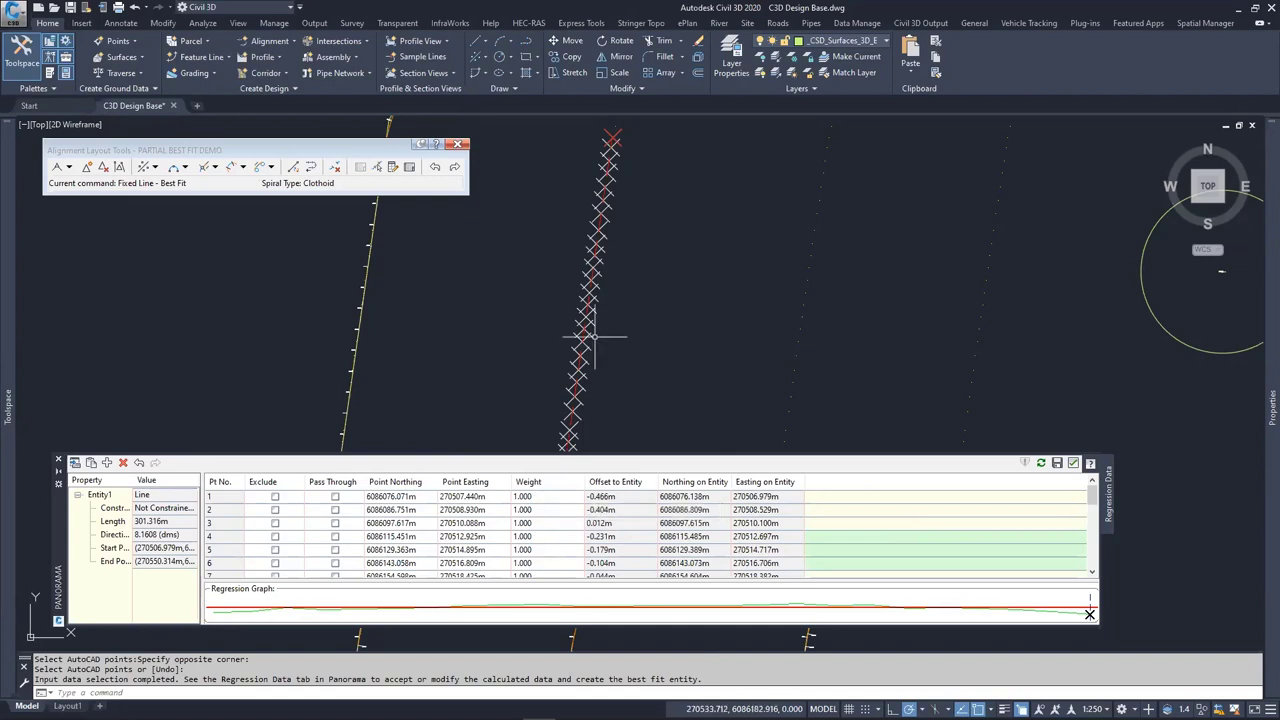
scroll(600, 320, "down", 2)
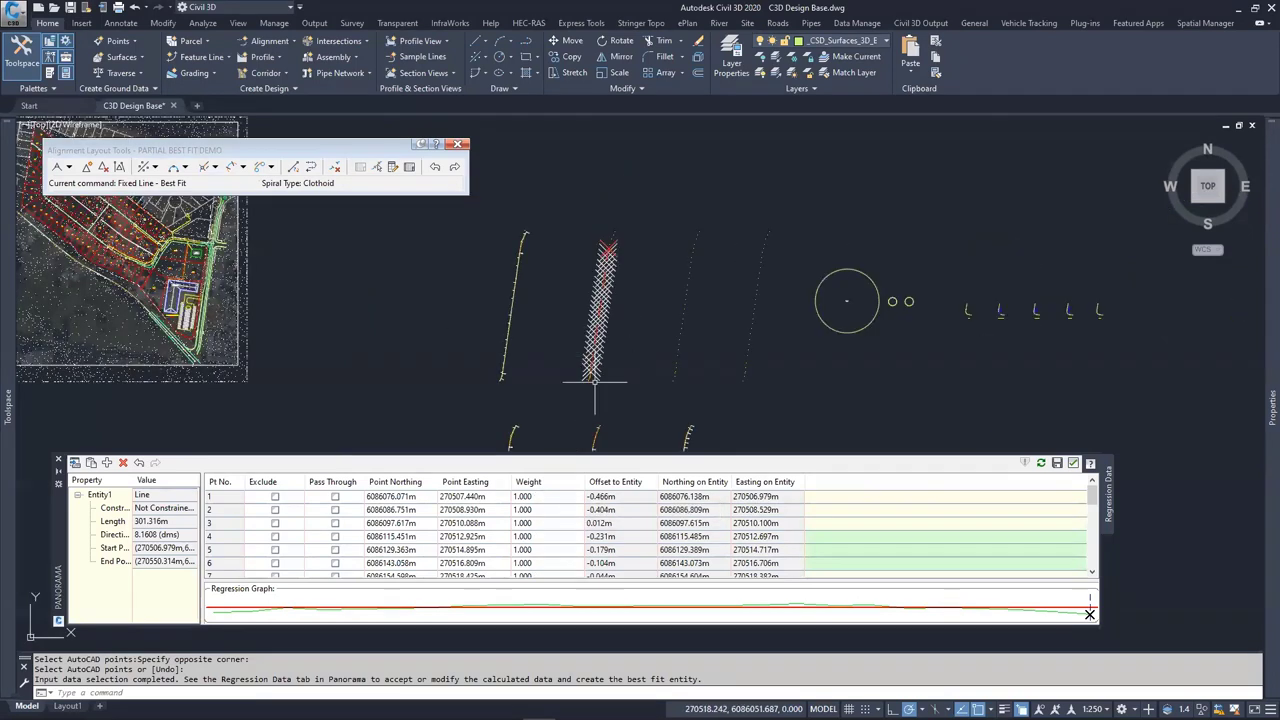
scroll(590, 380, "up", 1)
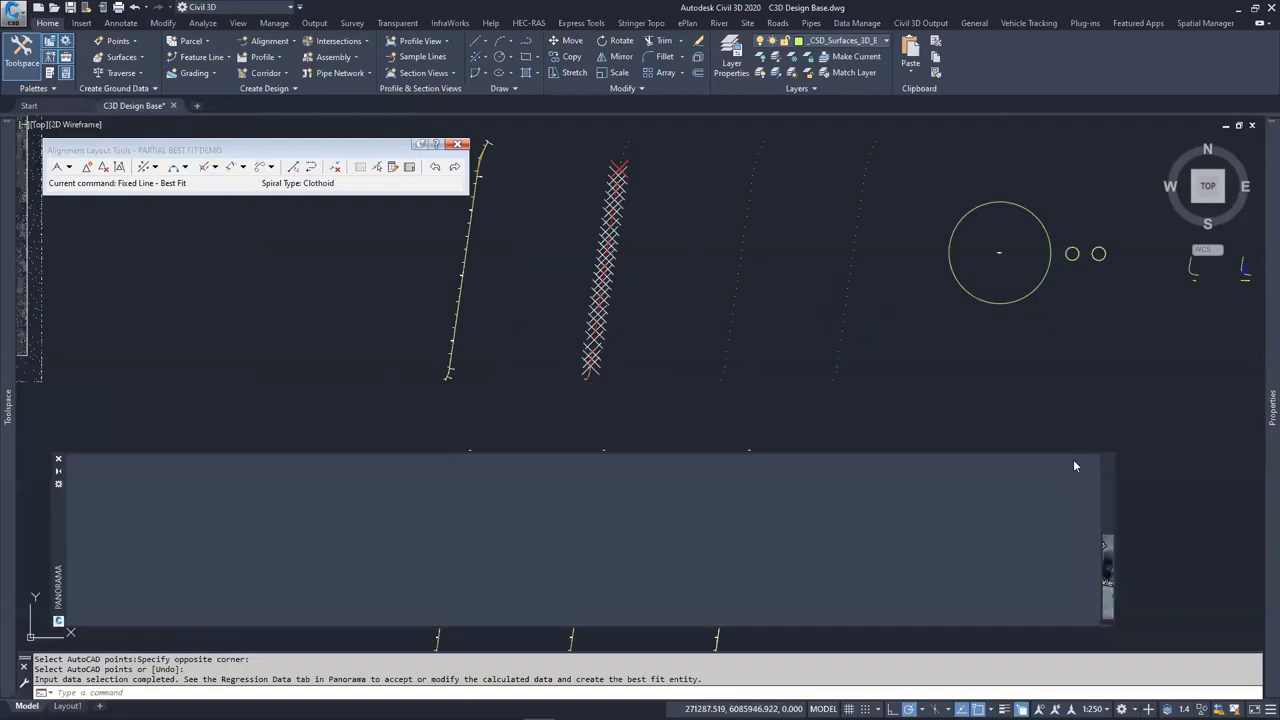
Accept the best-fit line, then window-select five points to preview a 139.230 m radius best-fit arc
left_click(1090, 463)
scroll(557, 263, "up", 2)
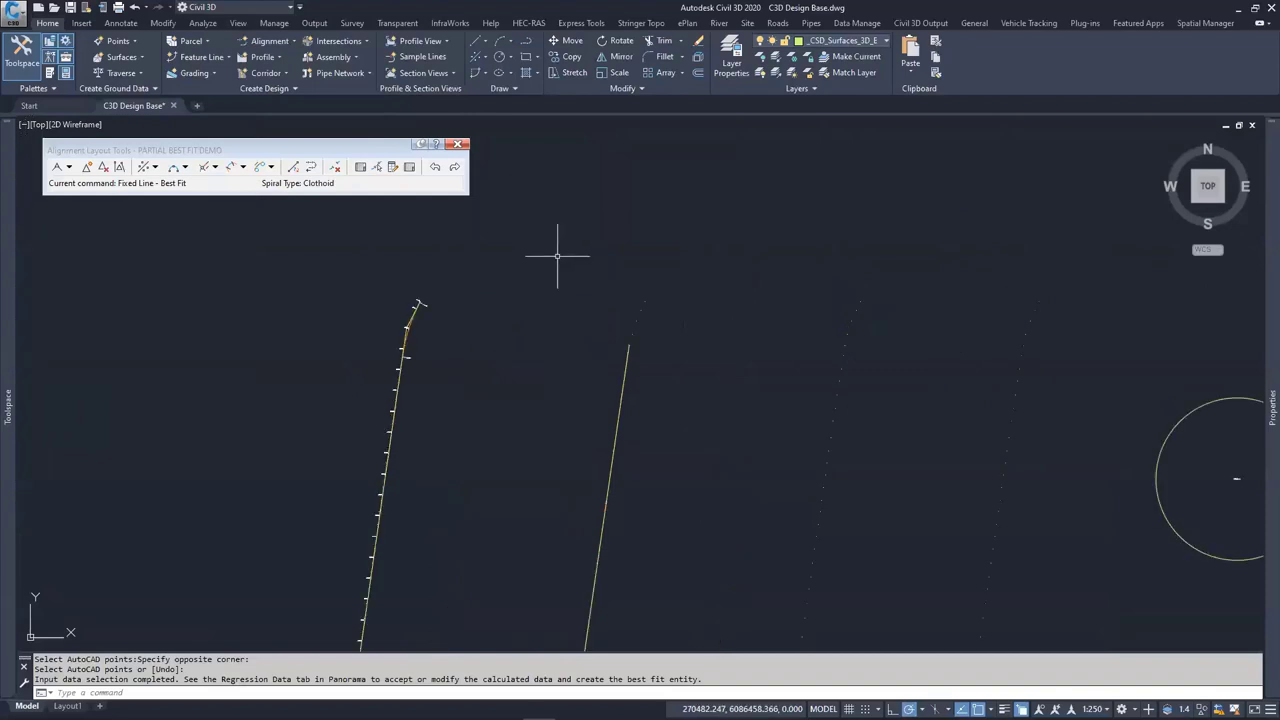
left_click(185, 168)
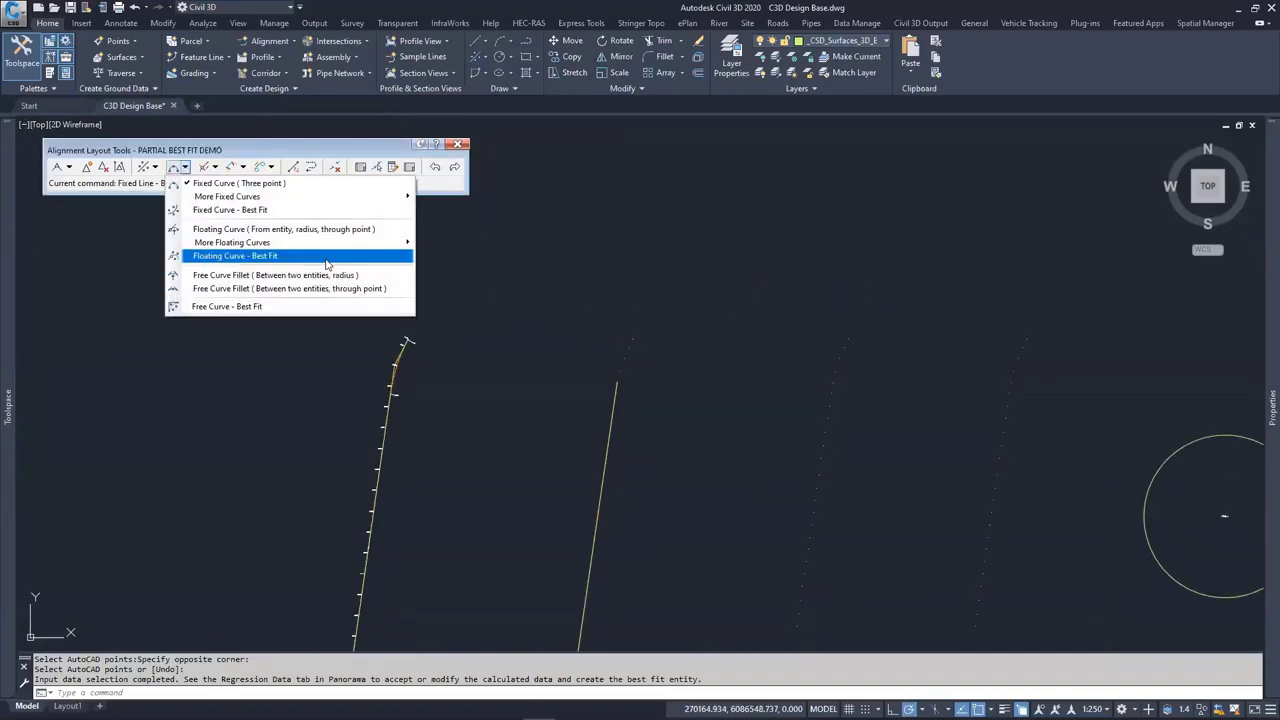
left_click(254, 211)
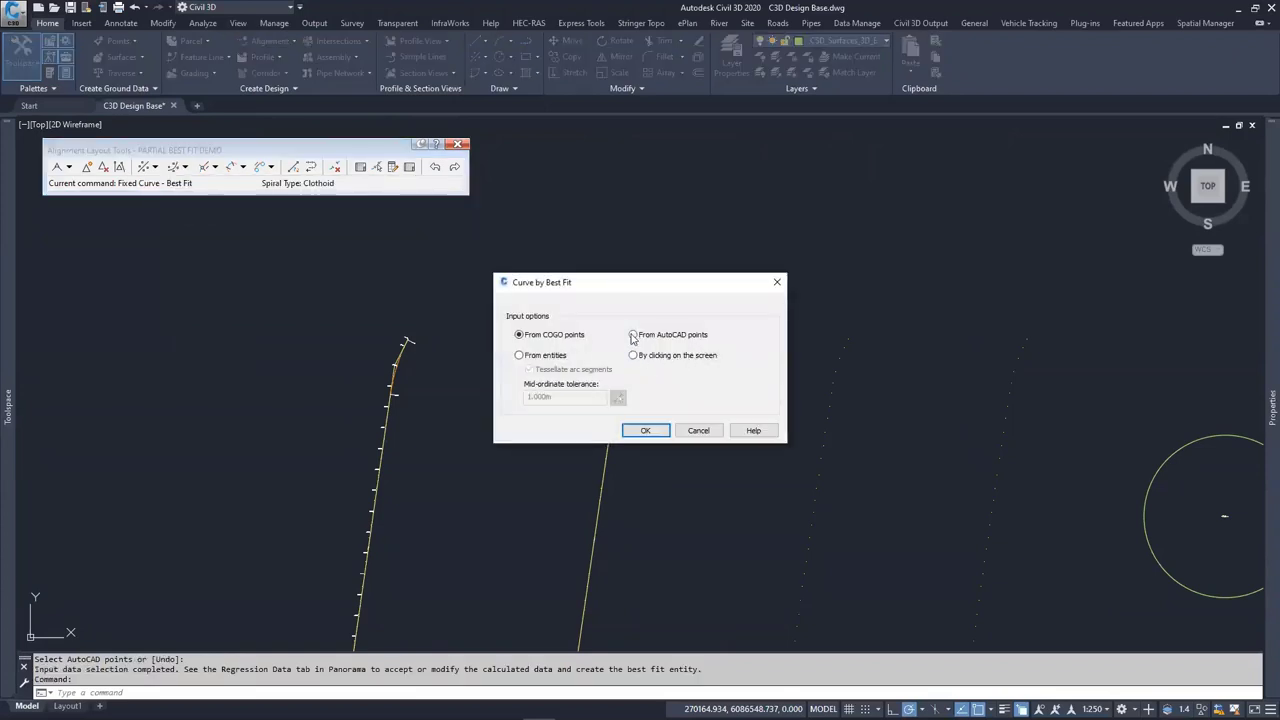
left_click(645, 430)
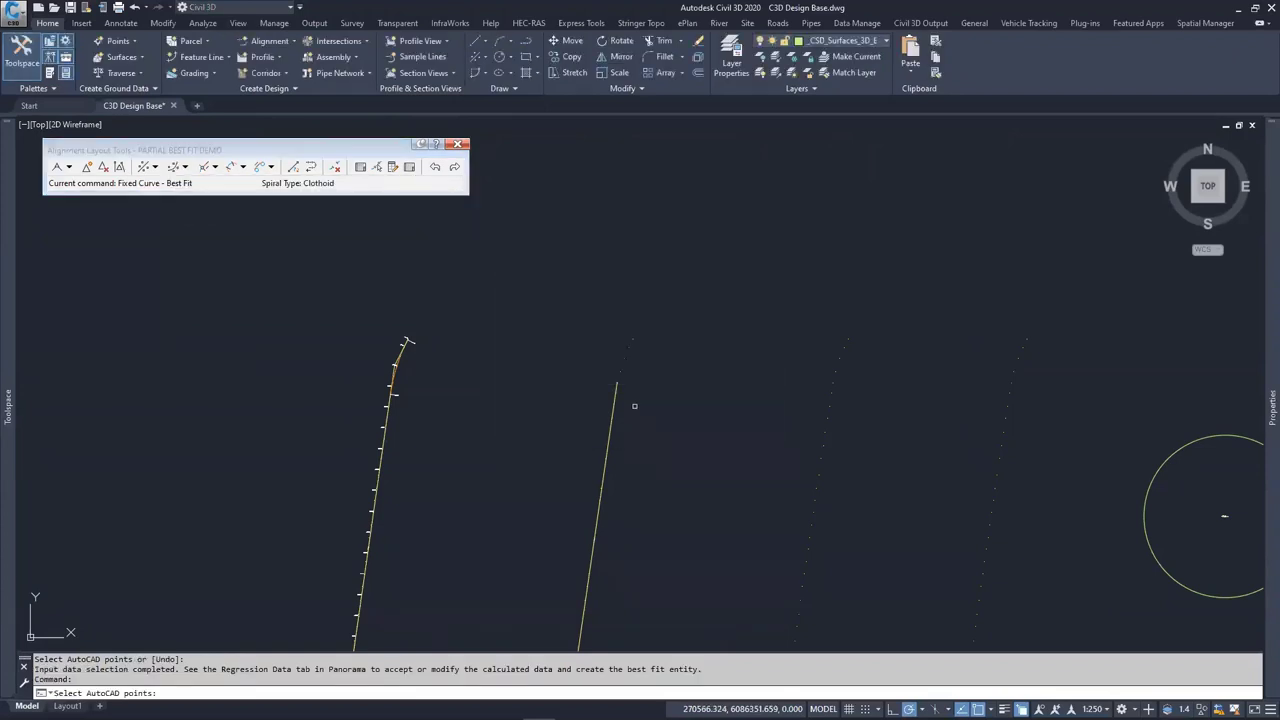
scroll(632, 356, "up", 4)
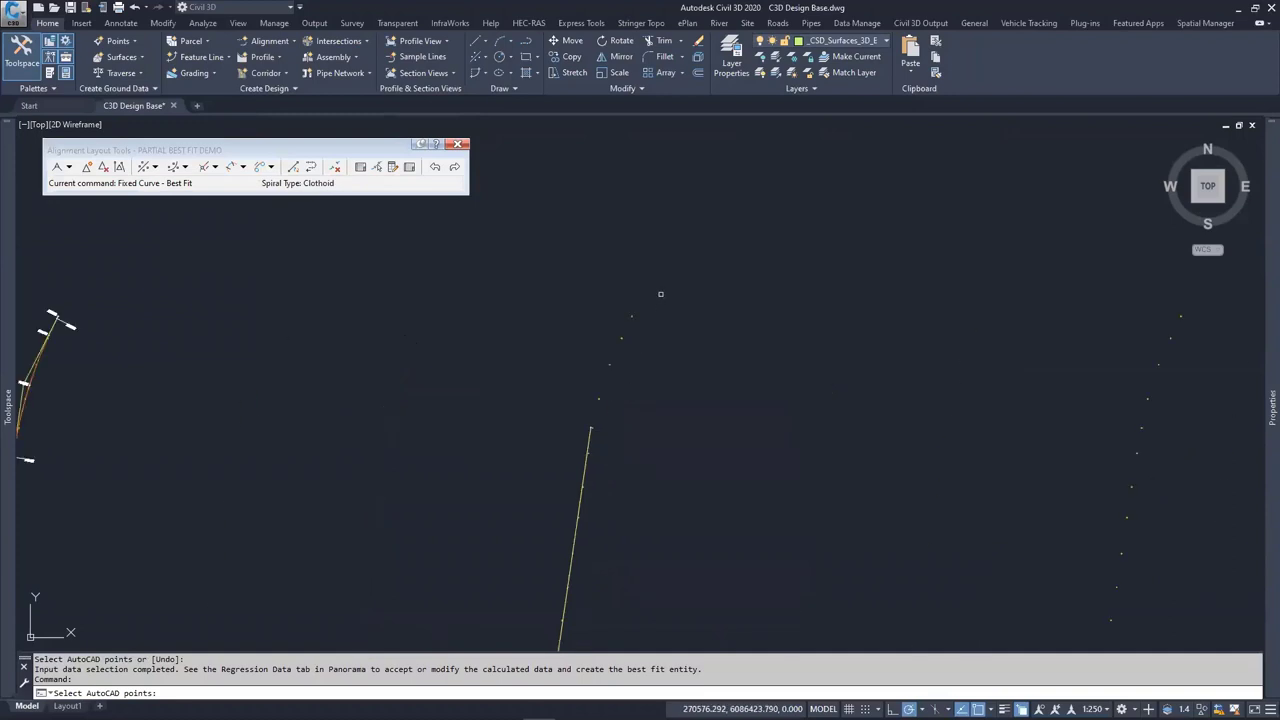
left_click(660, 293)
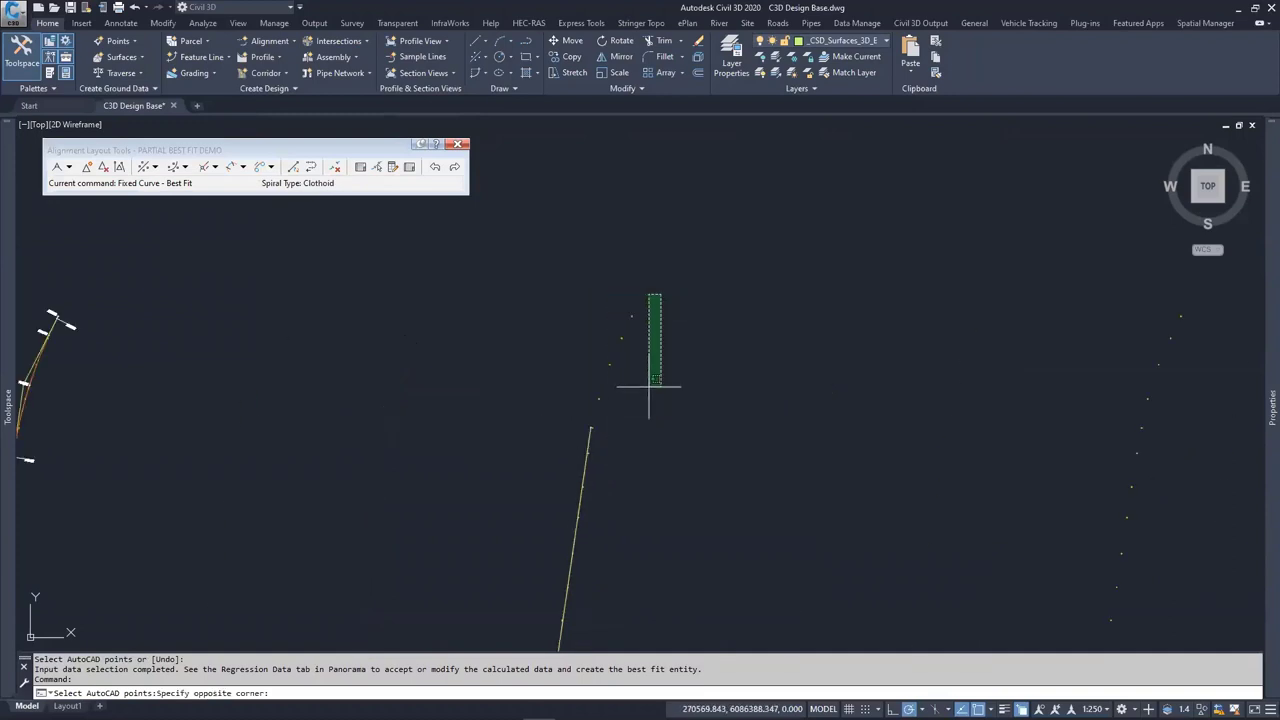
scroll(570, 425, "up", 8)
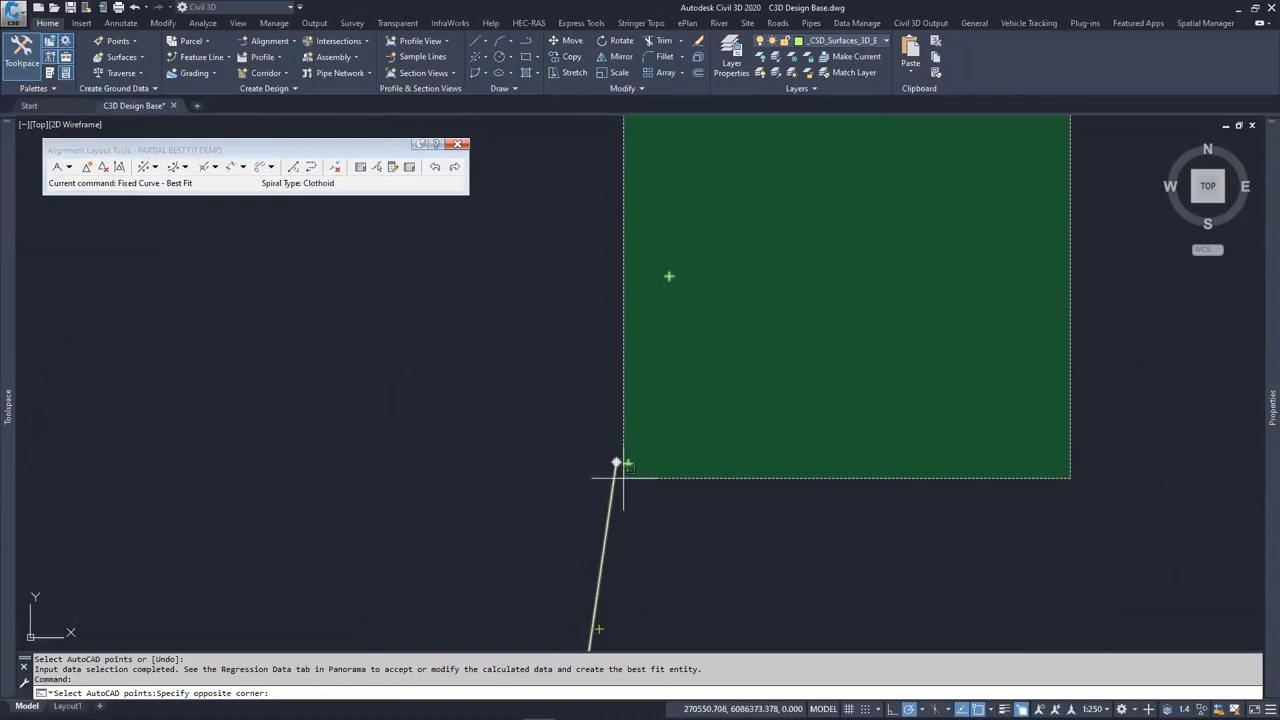
left_click(625, 477)
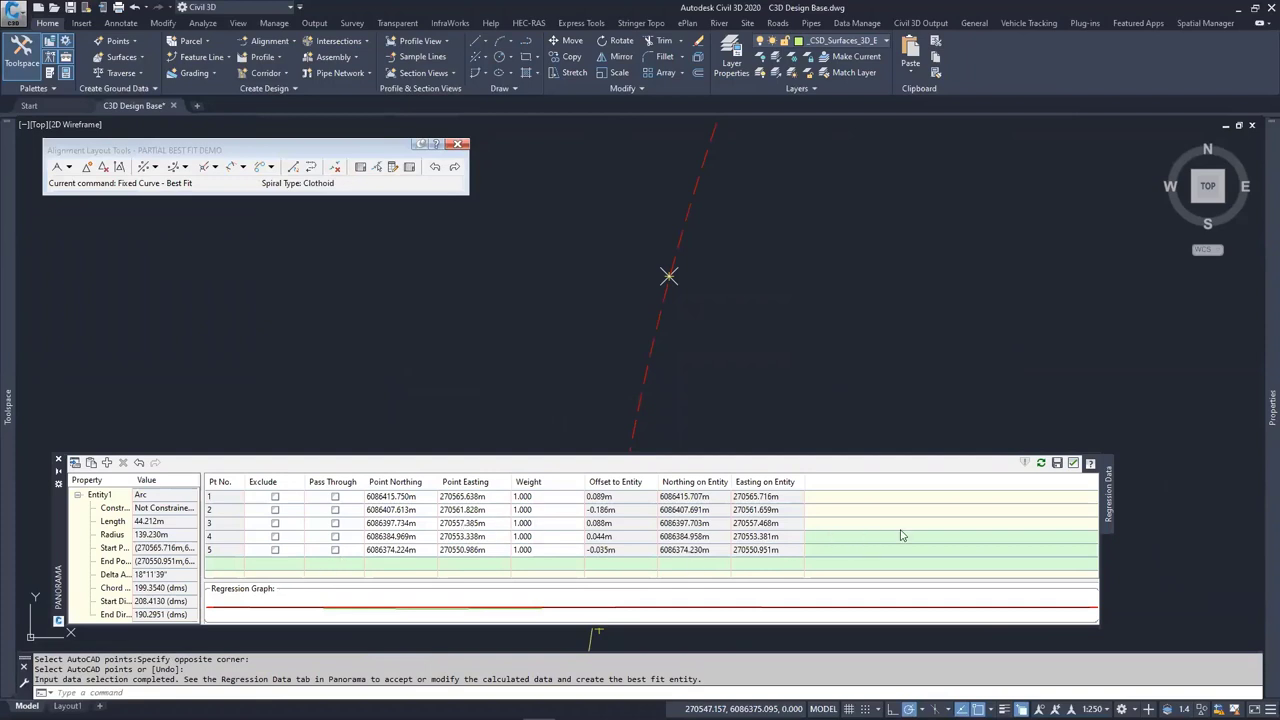
Accept both best-fit arcs from the regression data and close the Alignment Layout Tools
left_click(1073, 463)
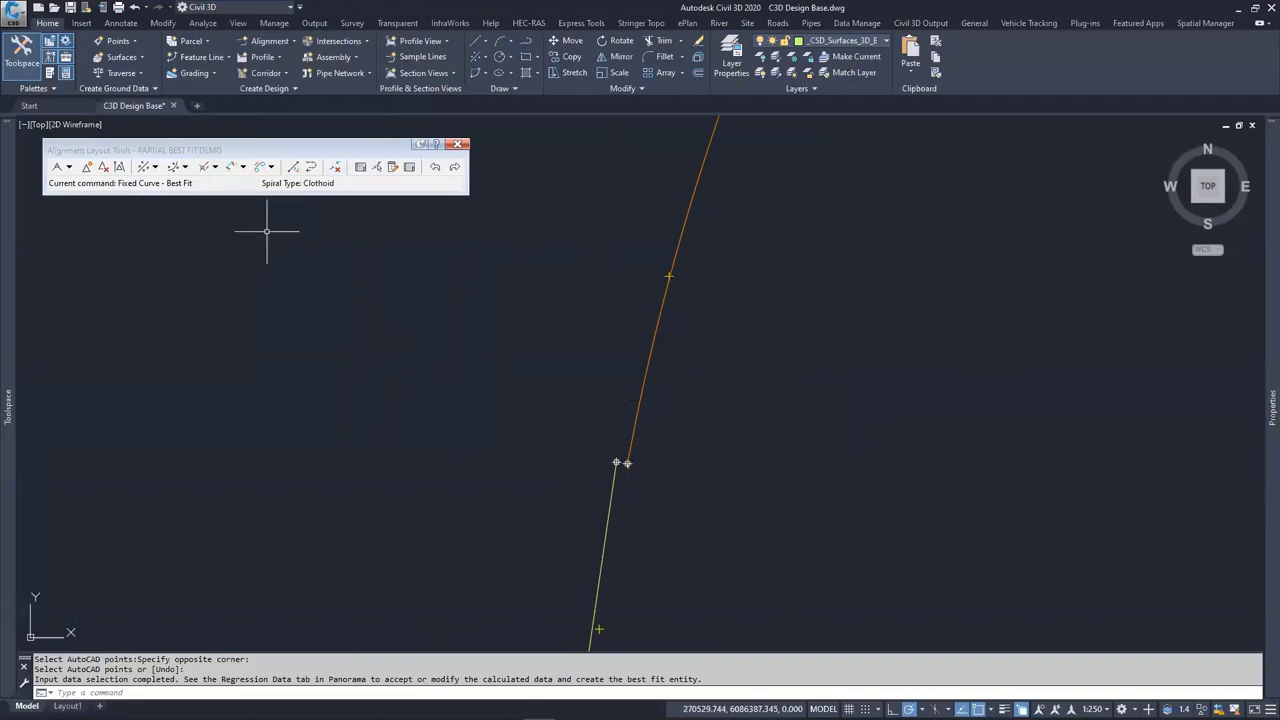
left_click(360, 167)
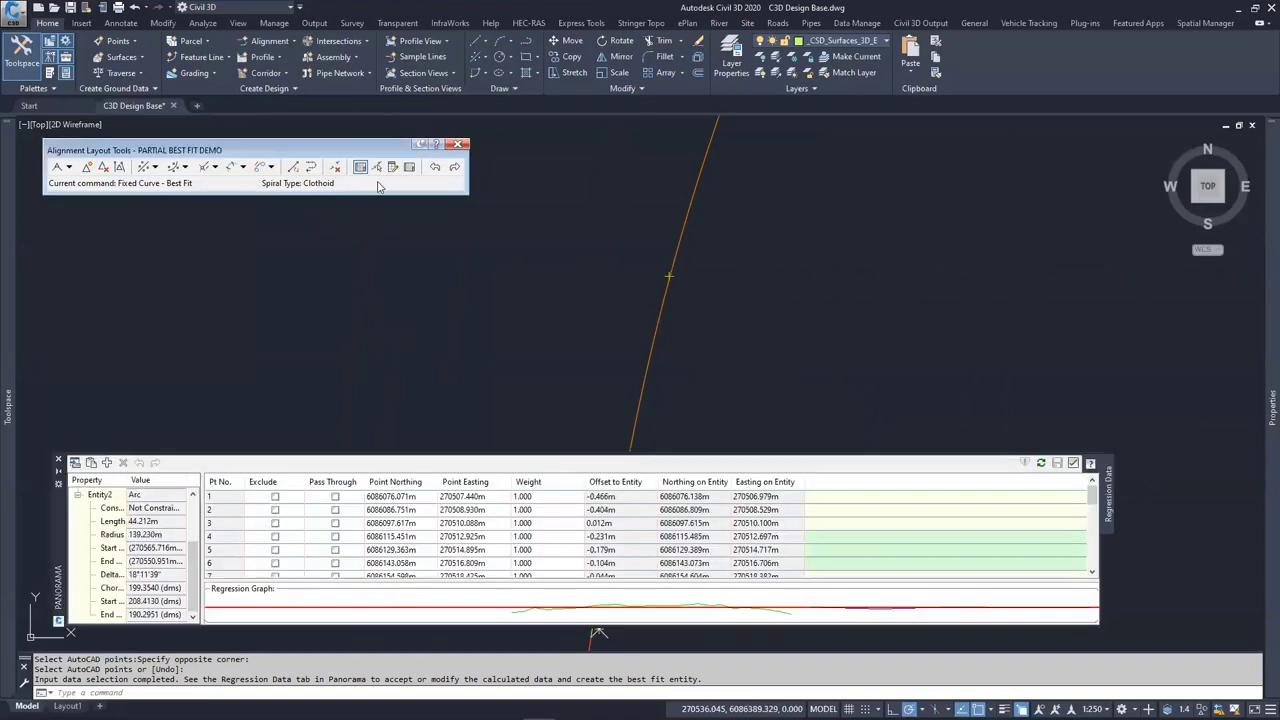
left_click(1073, 463)
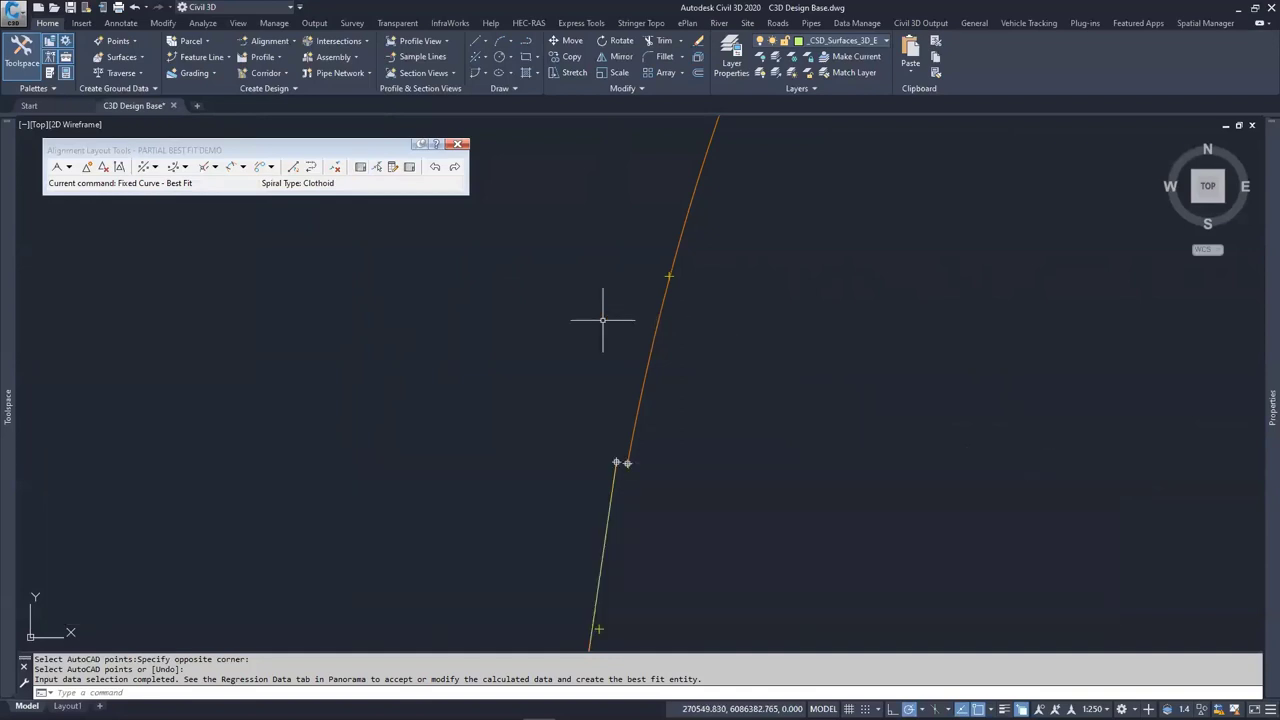
left_click(458, 143)
Survey the demo alignments' station read-outs, then zoom in on the bare survey point column
scroll(582, 400, "down", 6)
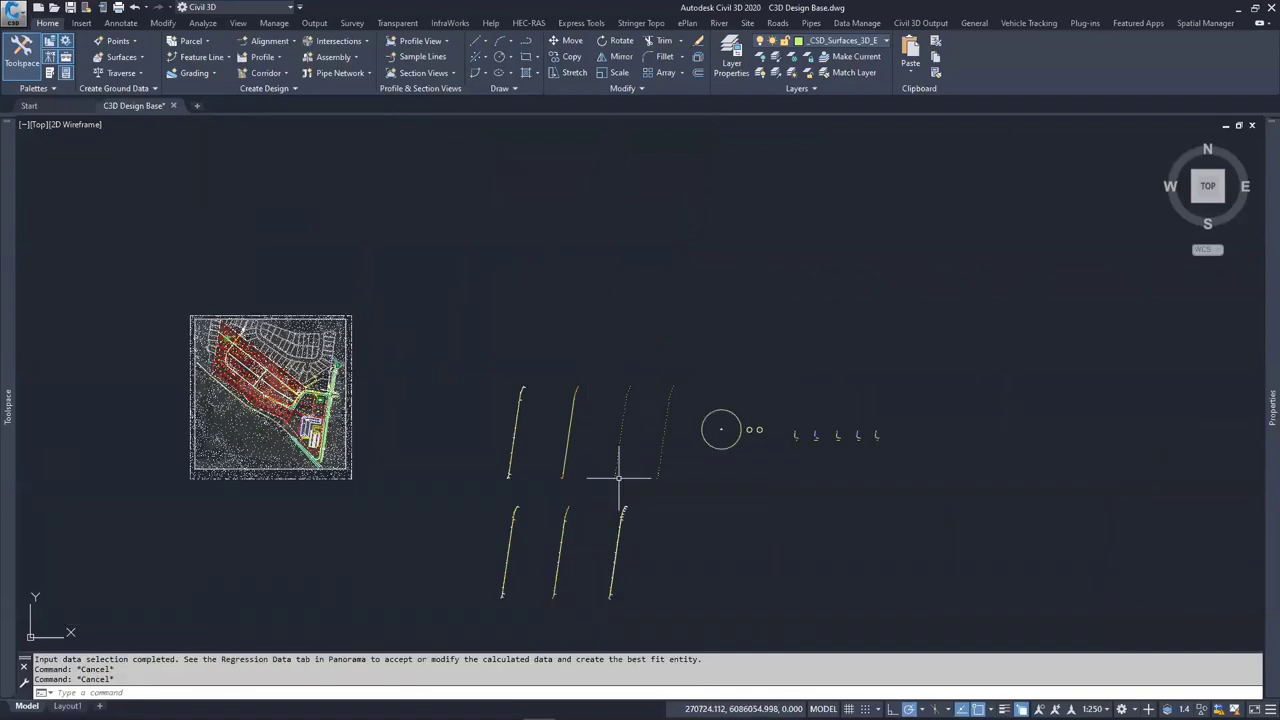
scroll(614, 468, "up", 3)
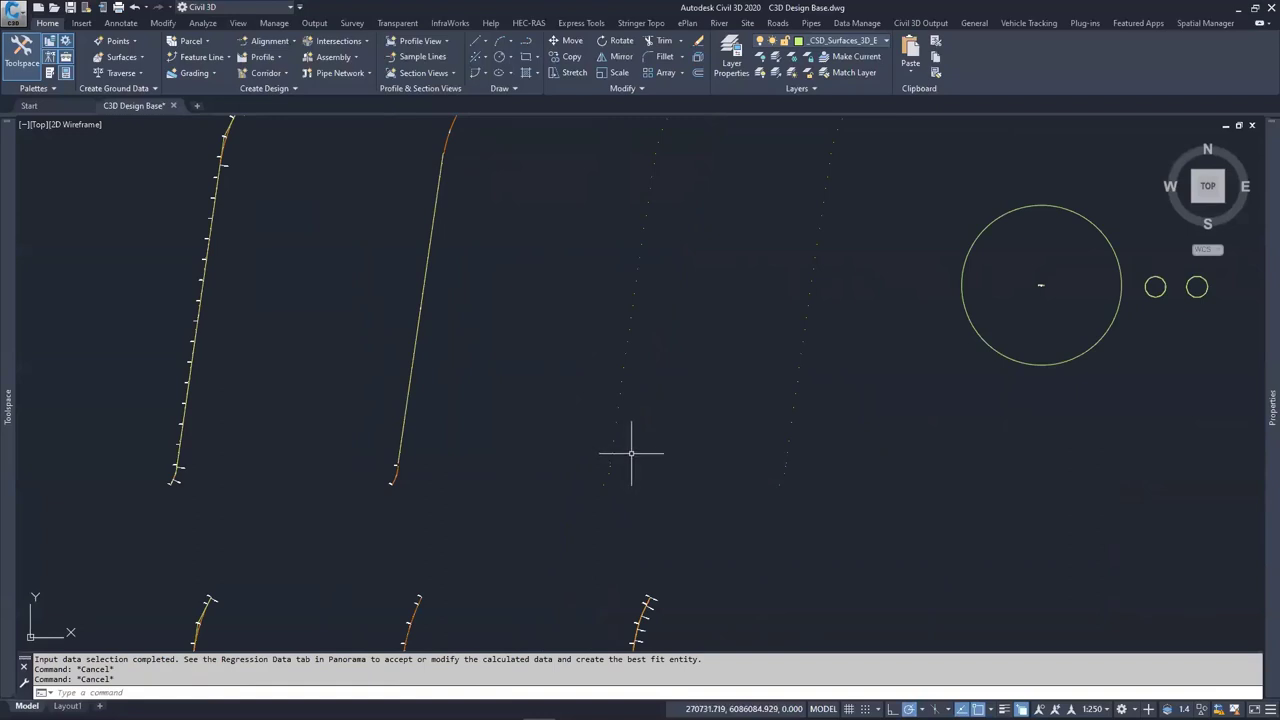
mouse_move(631, 453)
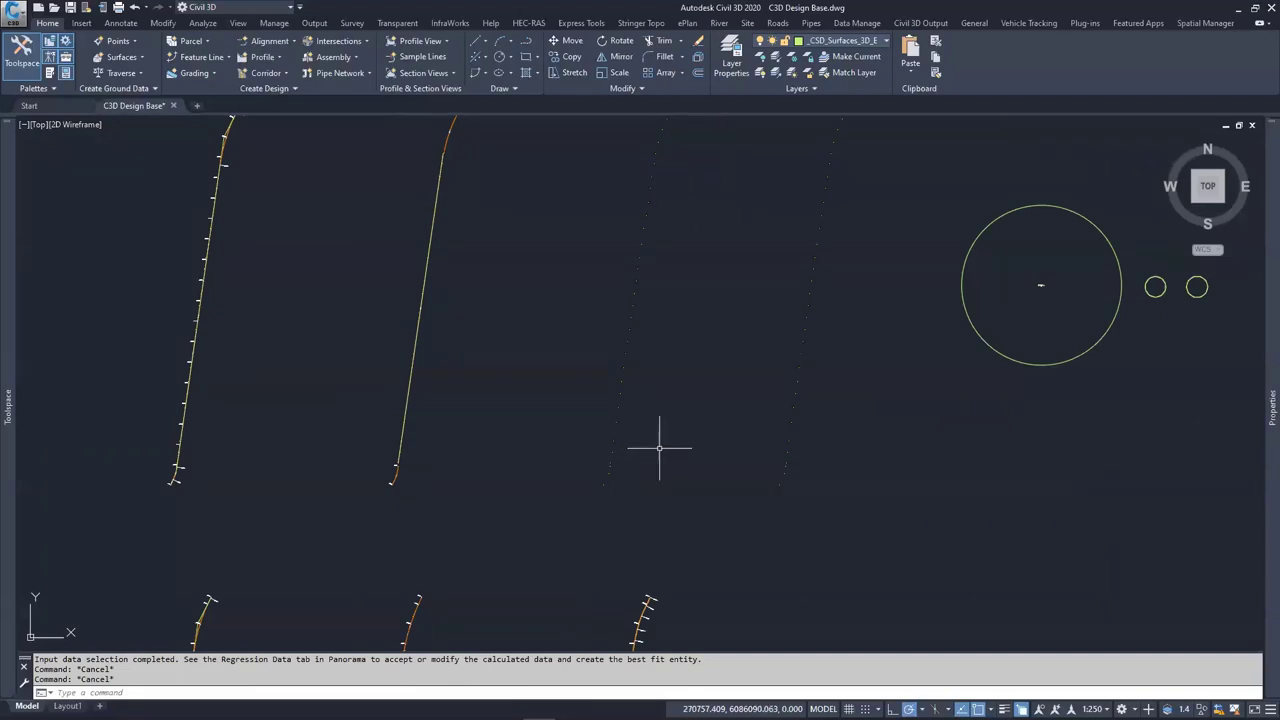
scroll(630, 485, "up", 2)
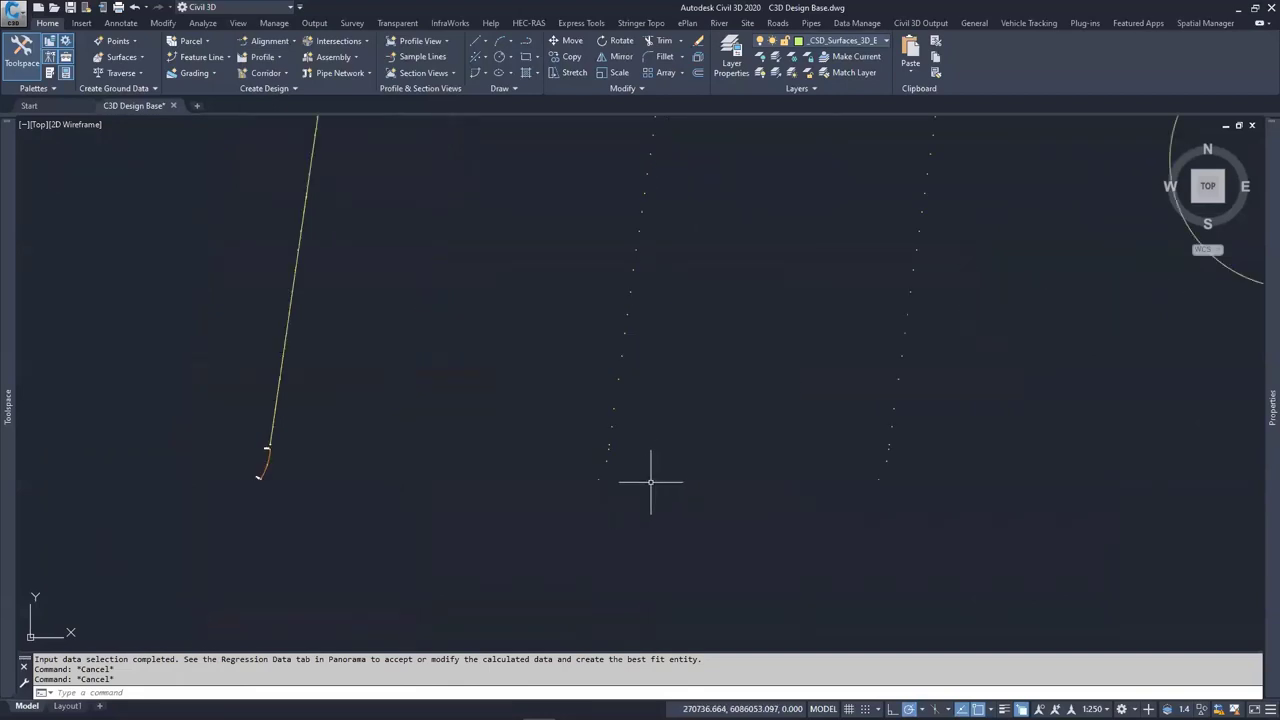
mouse_move(650, 482)
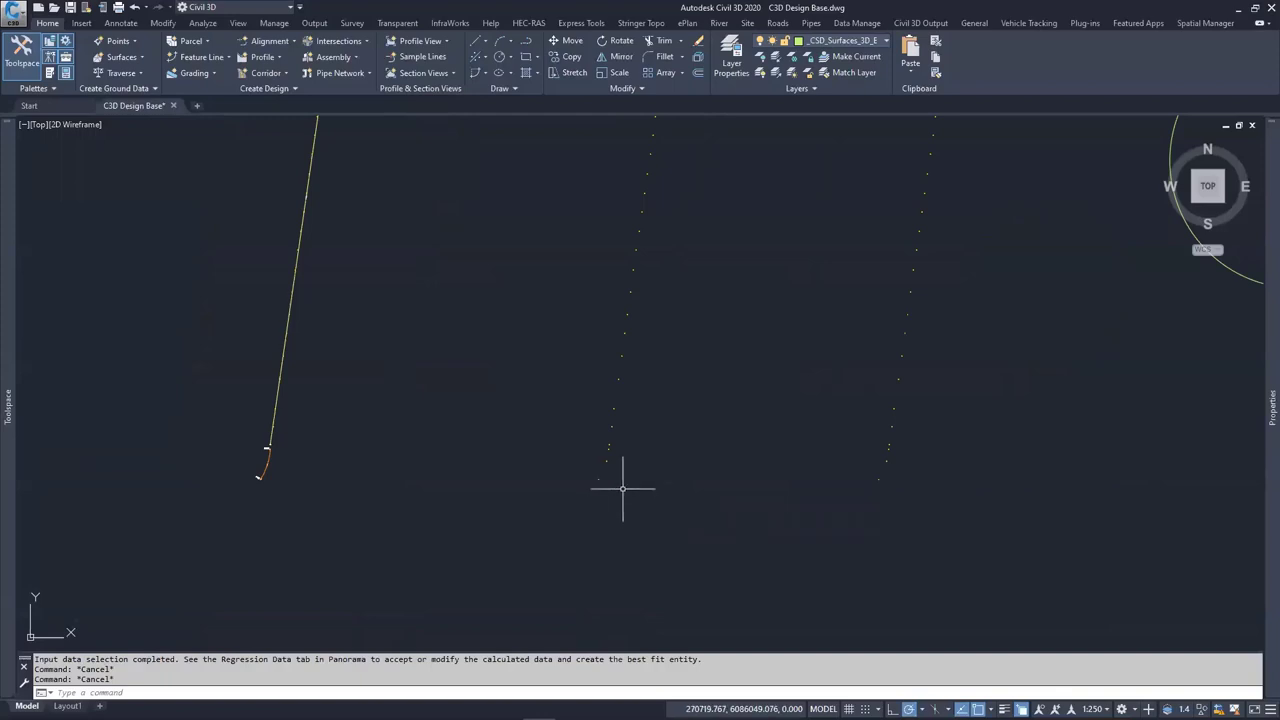
scroll(622, 489, "up", 5)
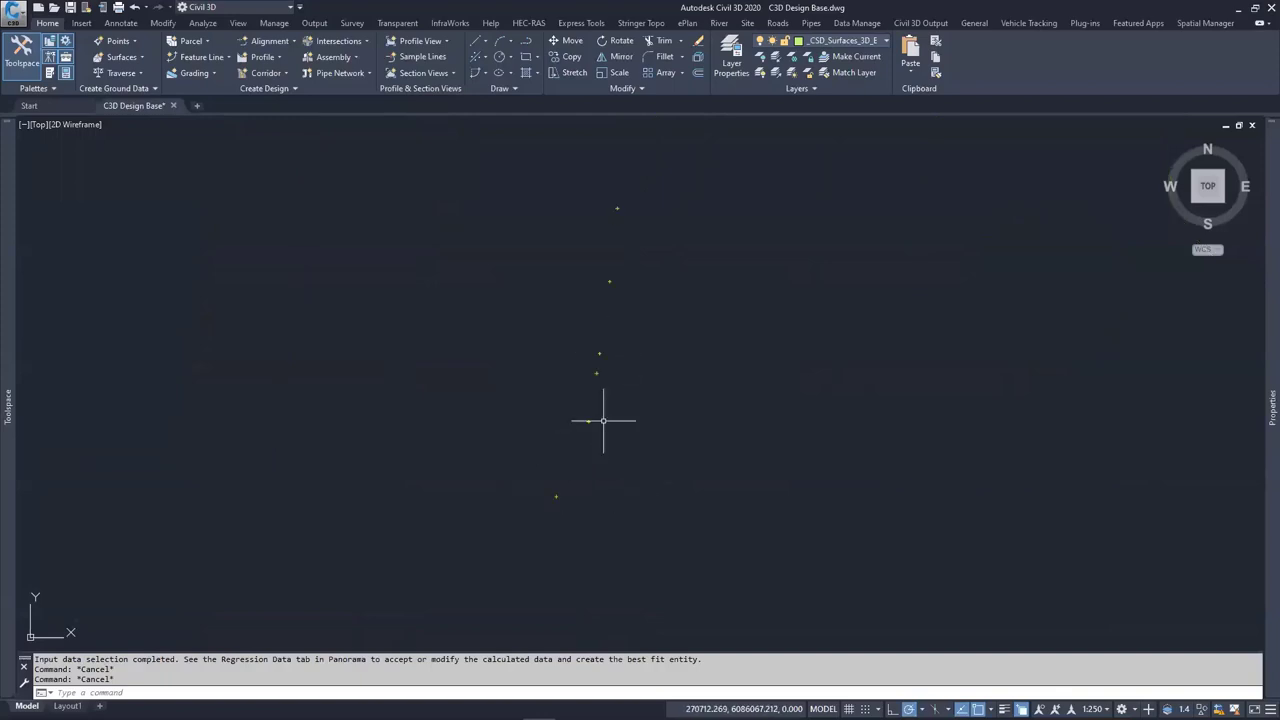
Draw a three-point arc through the three lowest survey points of the column
mouse_move(608, 441)
middle_mouse_down()
mouse_move(623, 443)
mouse_move(614, 434)
middle_mouse_up()
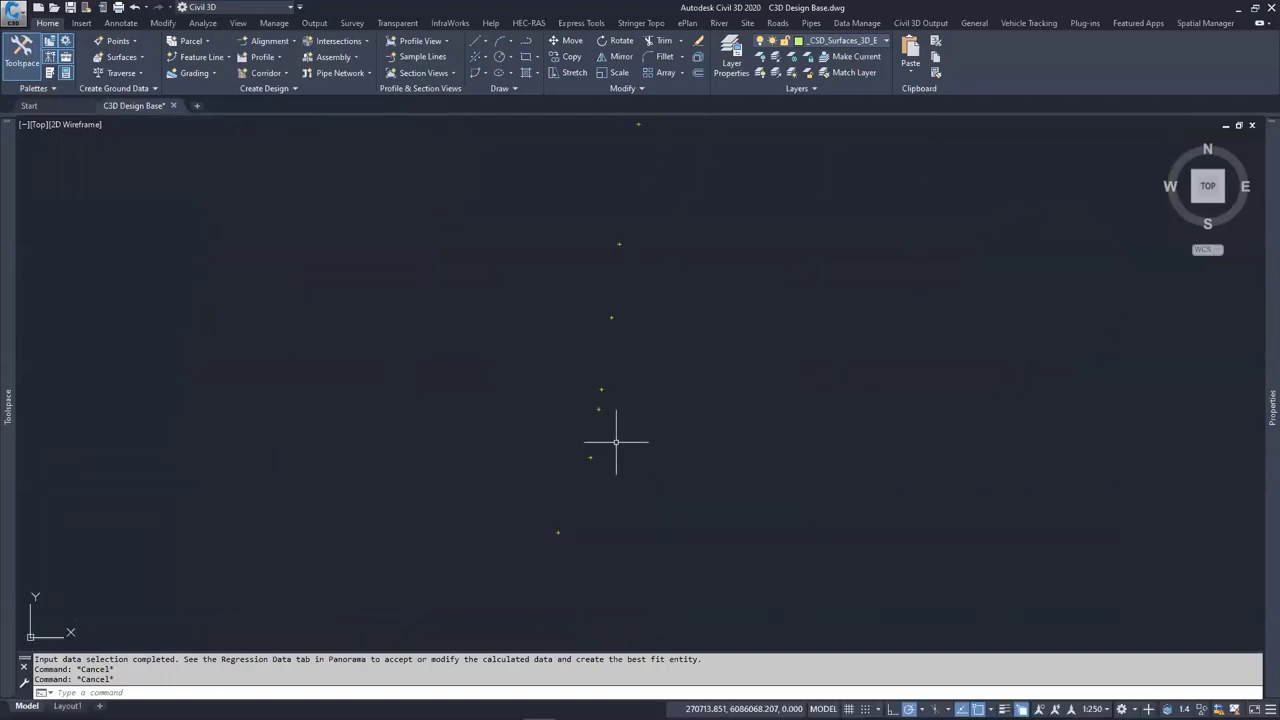
type("a")
key("Return")
left_click(558, 531)
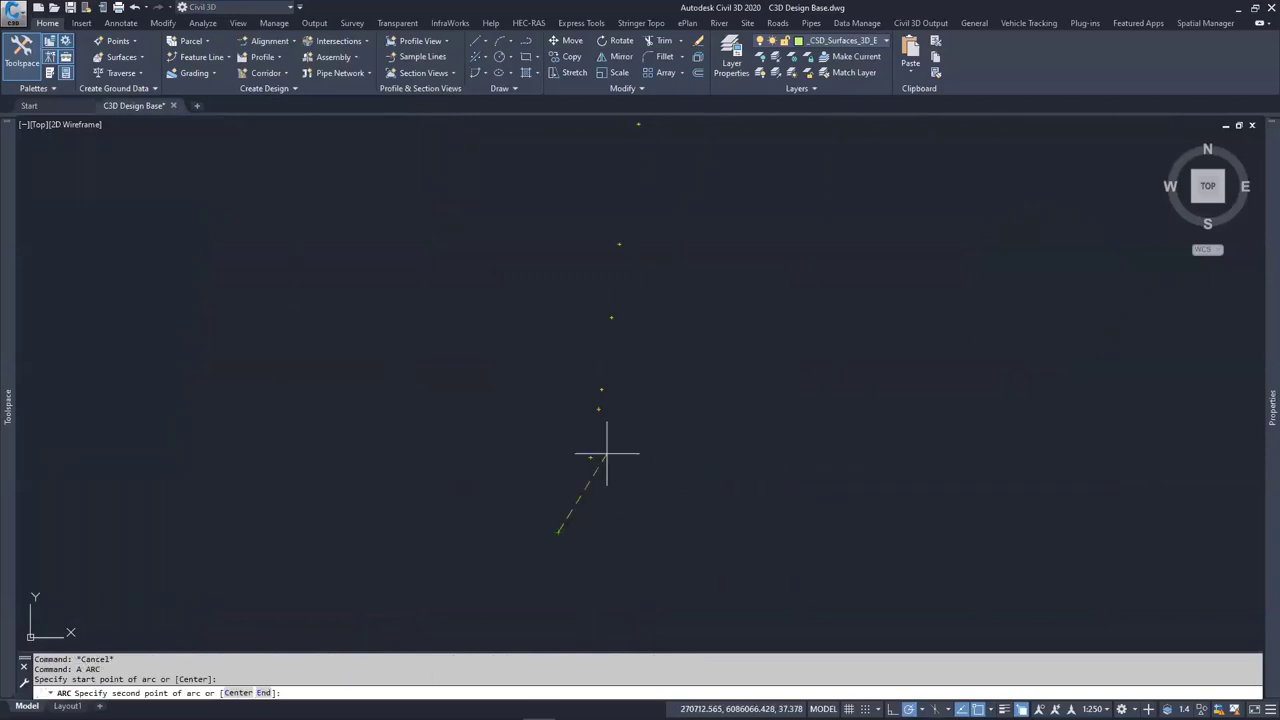
scroll(618, 445, "up", 2)
left_click(573, 464)
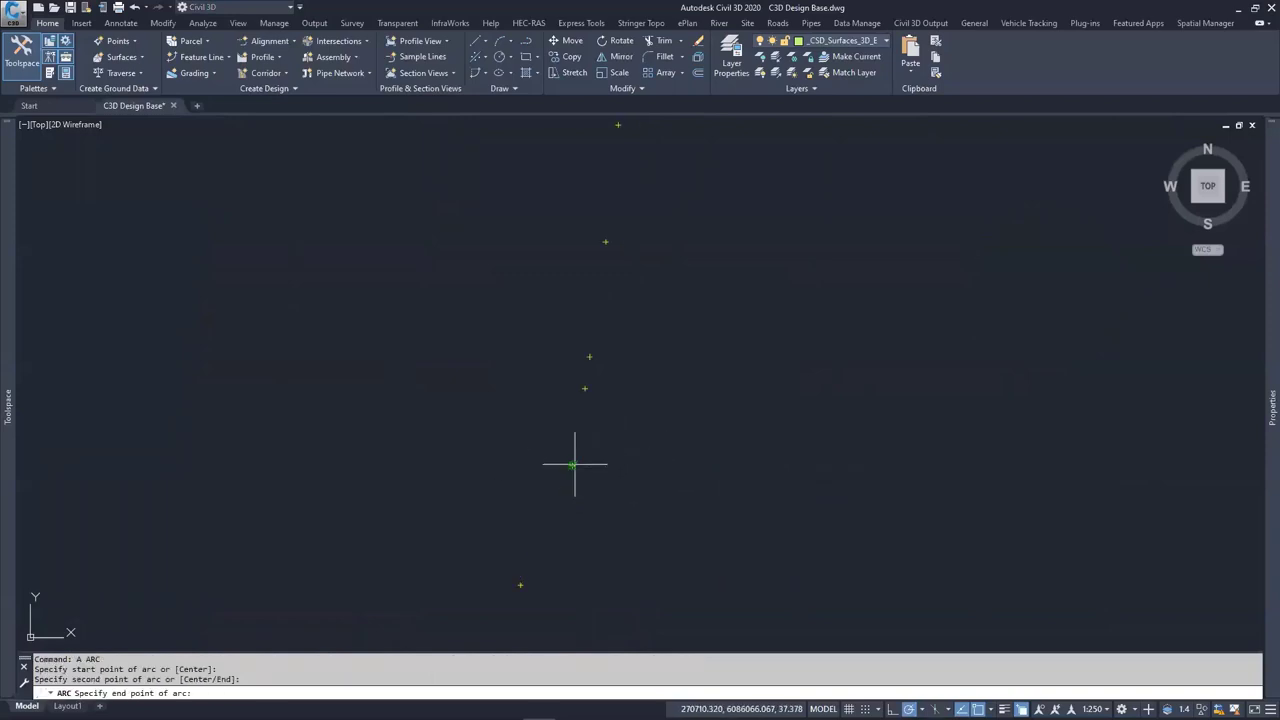
left_click(585, 388)
Pan out to the surrounding alignments, then recentre the view on the new arc
scroll(580, 388, "down", 5)
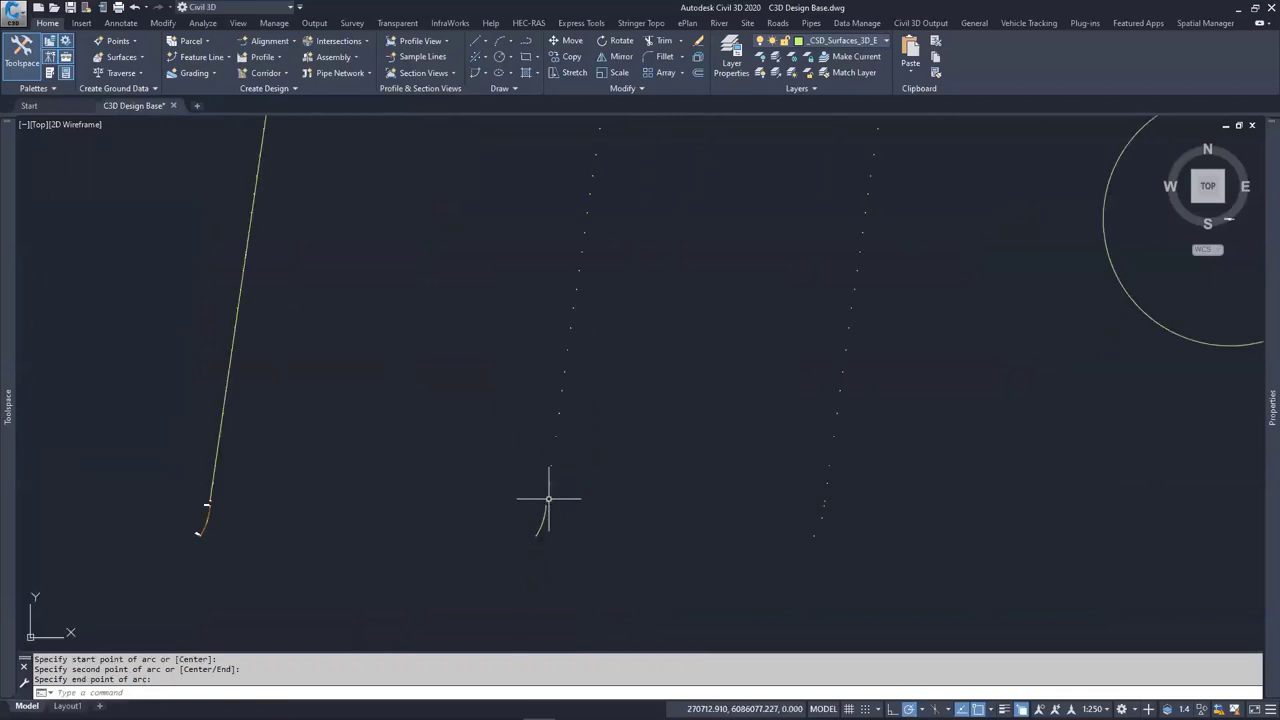
scroll(591, 277, "up", 5)
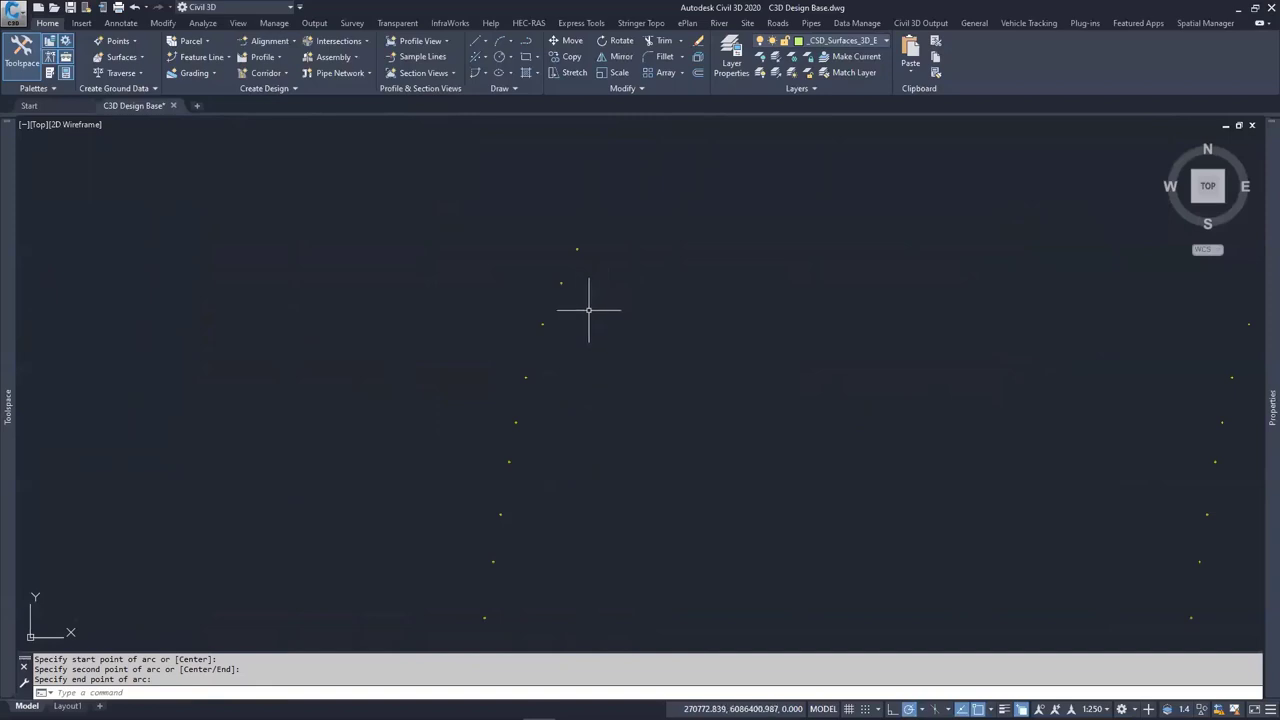
scroll(550, 380, "down", 3)
middle_click_drag(551, 400, 600, 240)
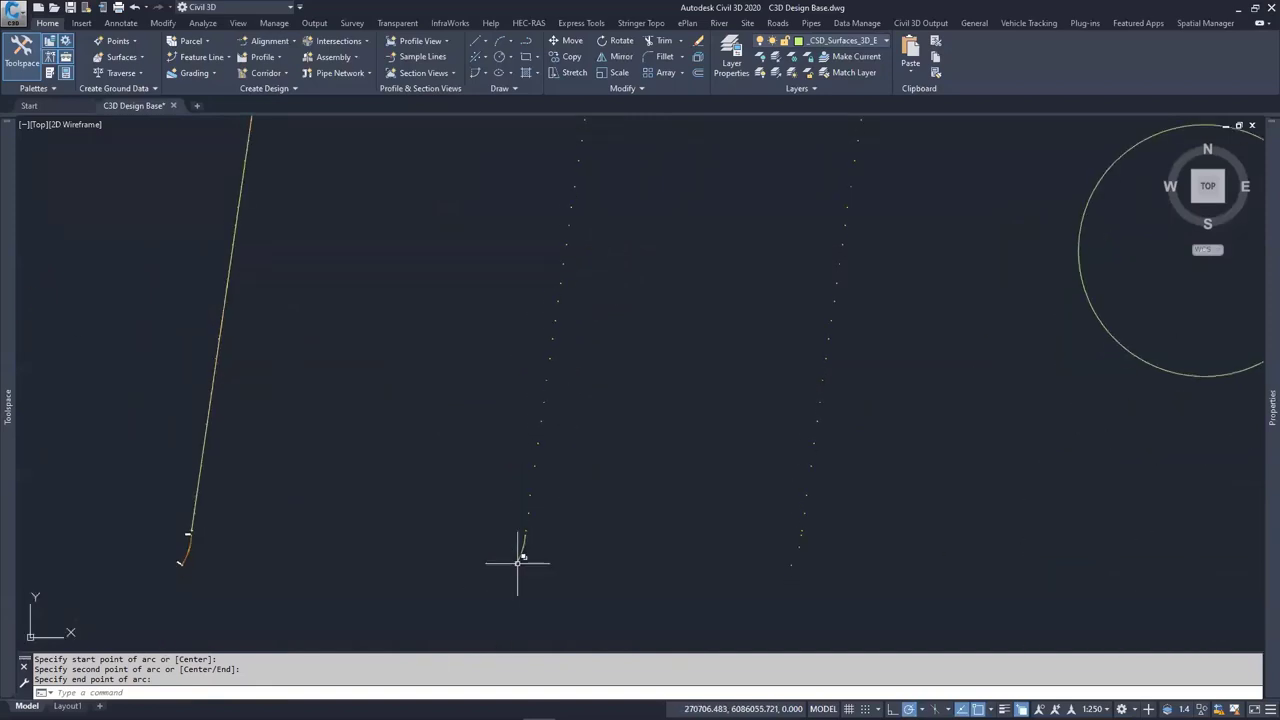
scroll(509, 563, "up", 3)
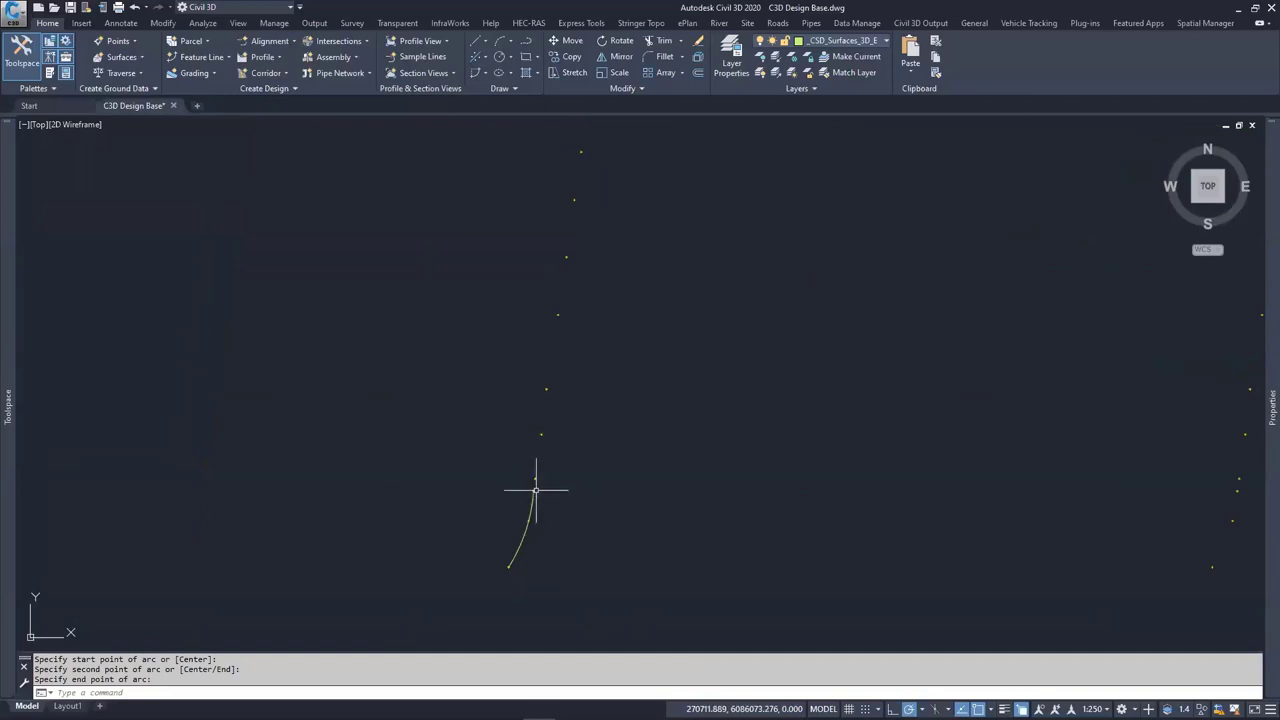
middle_click_drag(567, 427, 520, 470)
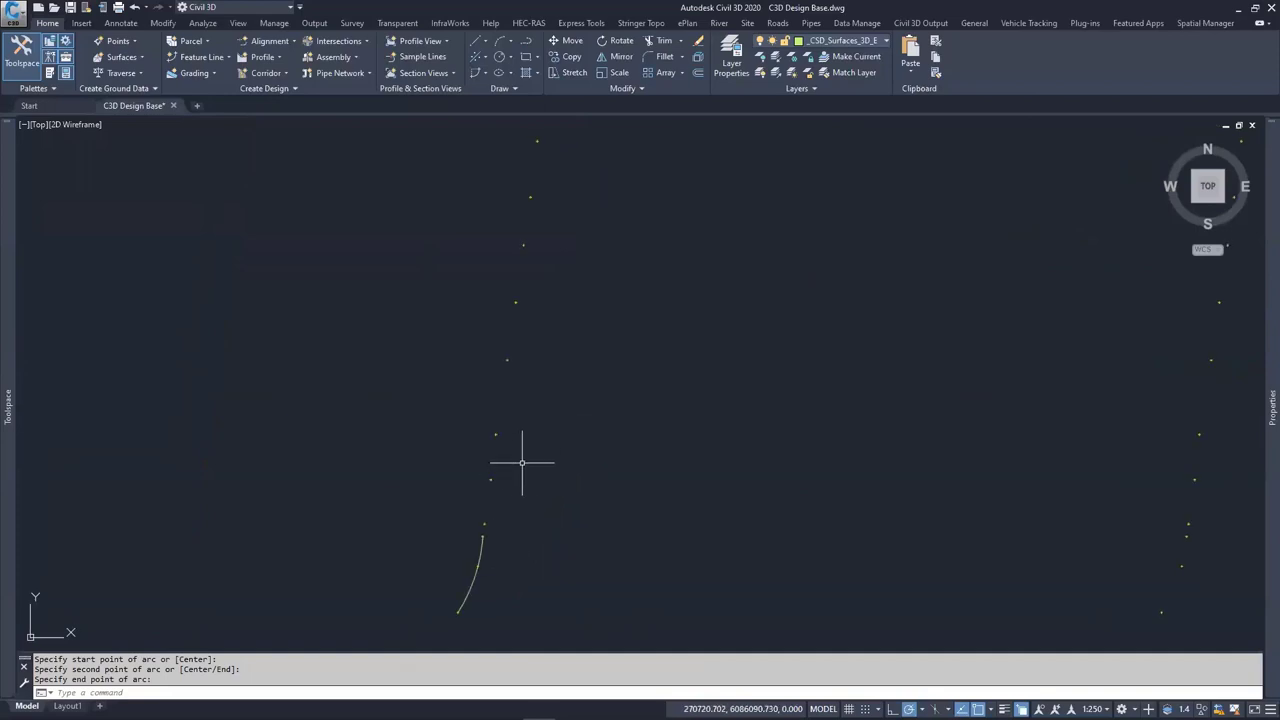
key("Return")
scroll(476, 518, "up", 2)
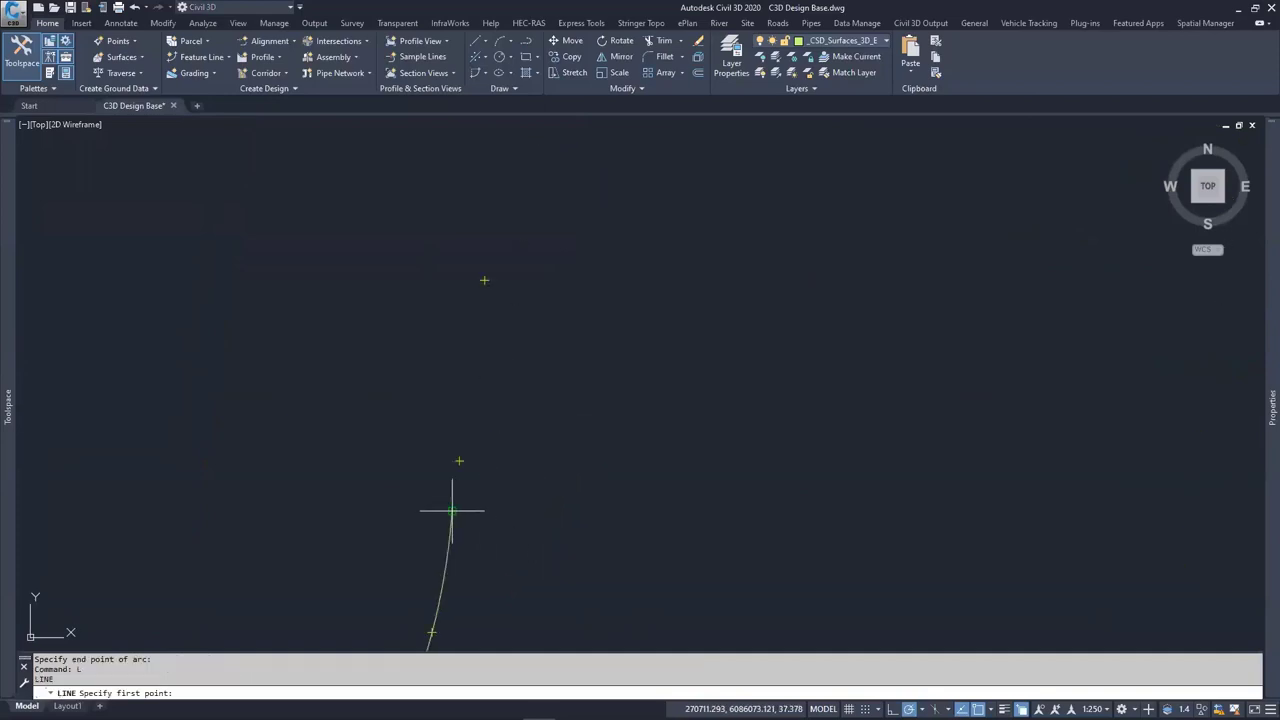
Draw a straight line from the arc's end up to a higher survey point
left_click(452, 511)
scroll(543, 486, "down", 5)
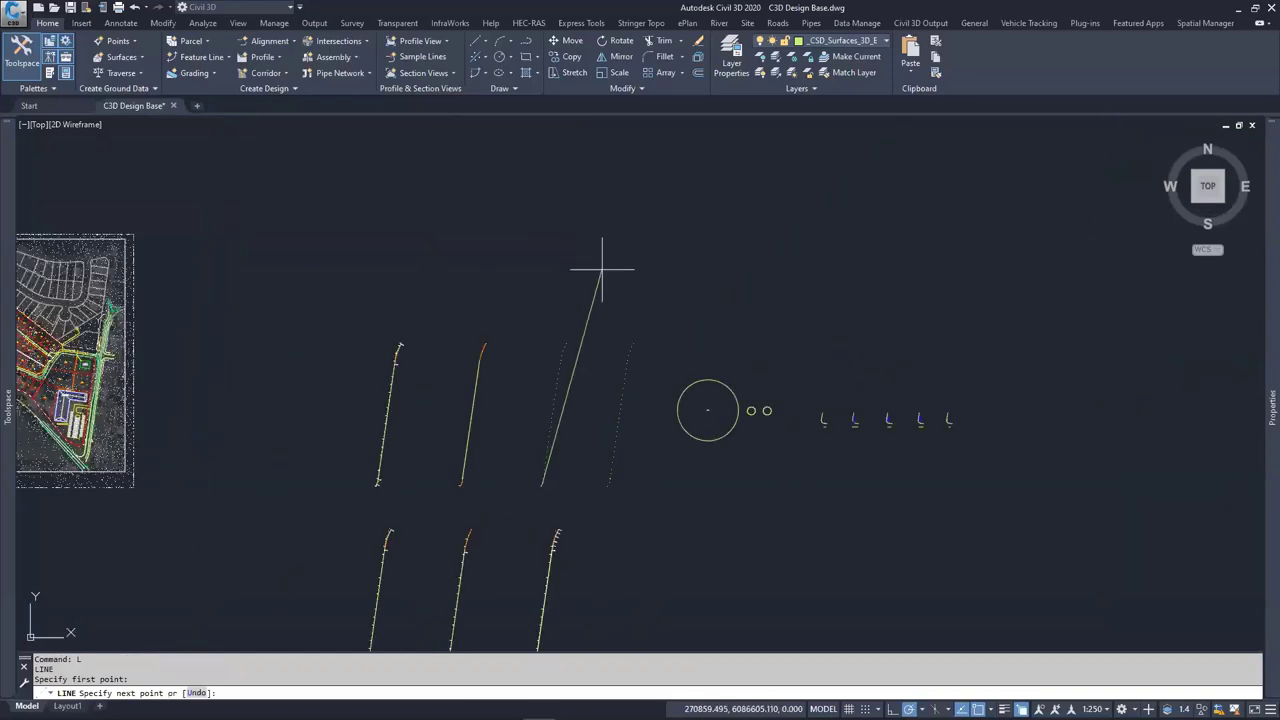
scroll(557, 378, "up", 5)
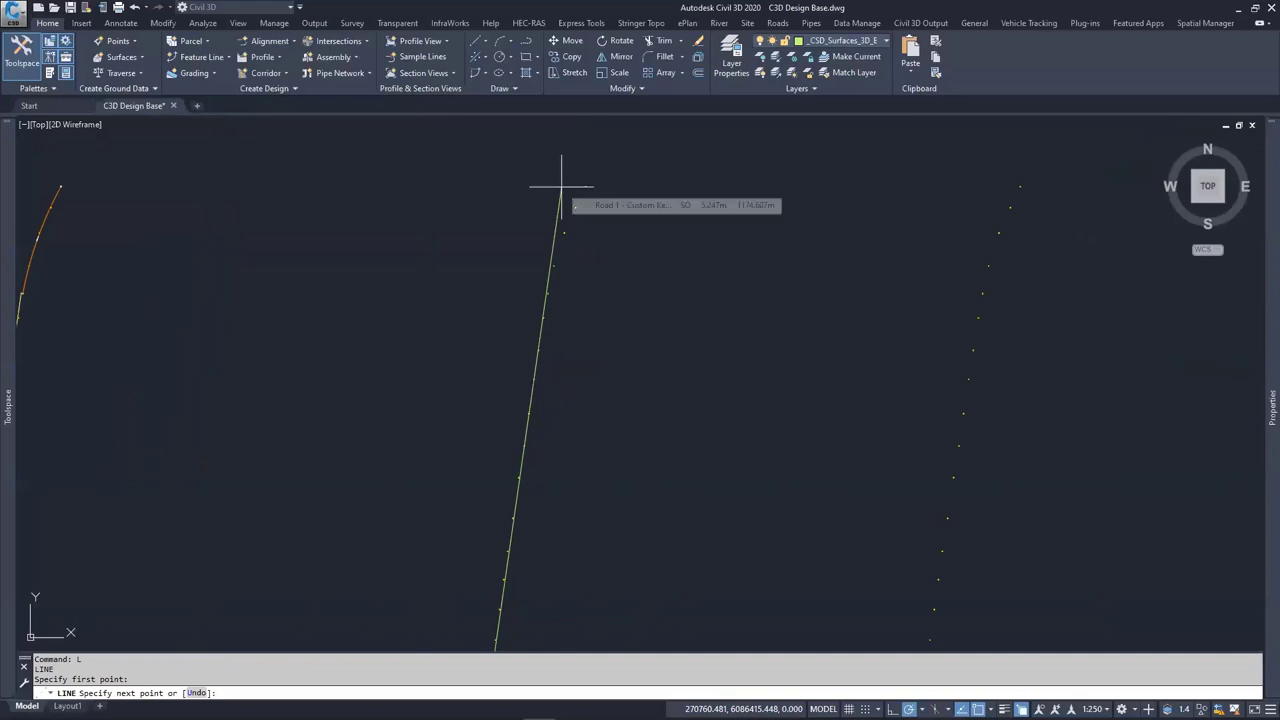
left_click(544, 317)
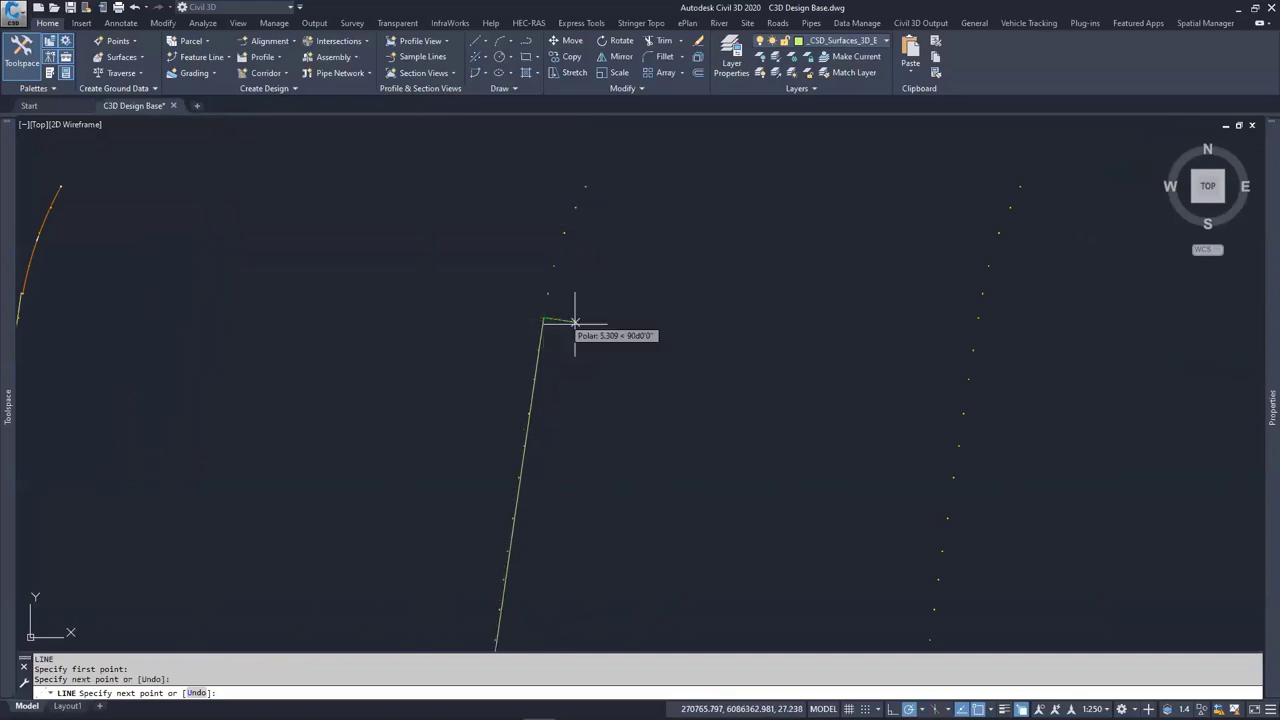
key("Escape")
key("Escape")
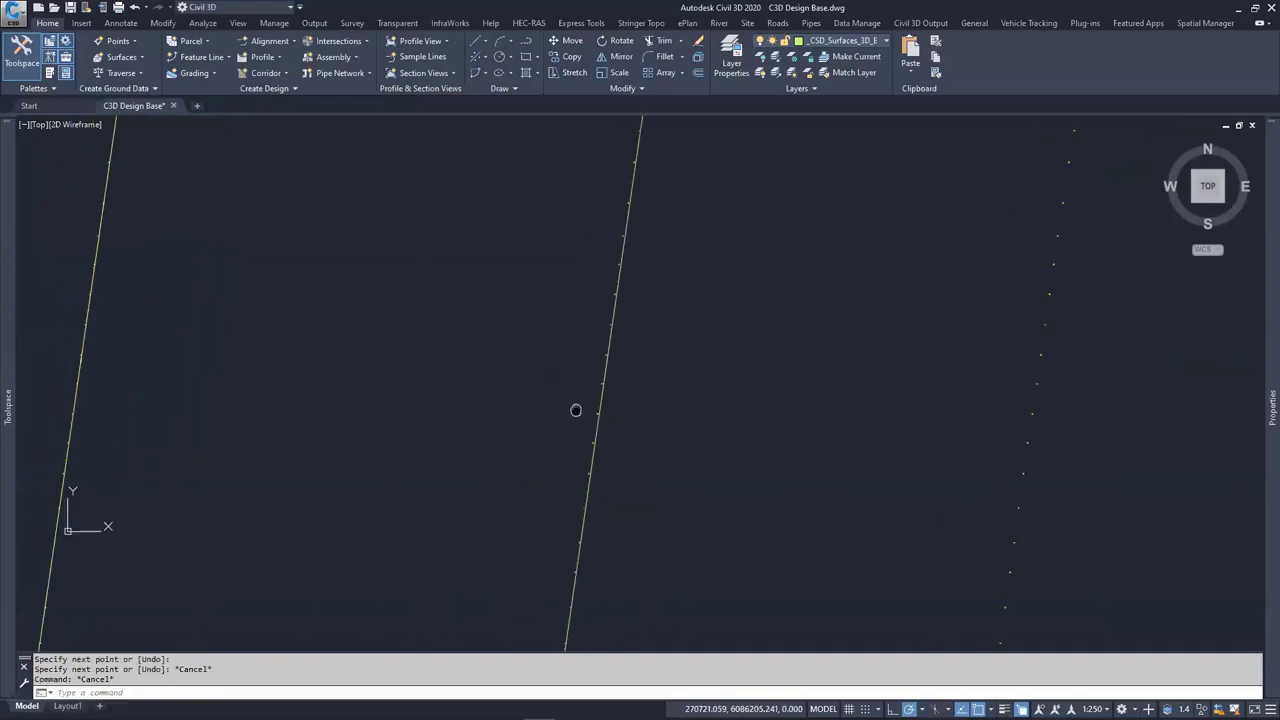
Draw an arc from the line's top end through the next two survey points
scroll(574, 409, "down", 3)
scroll(563, 360, "up", 3)
scroll(586, 357, "up", 3)
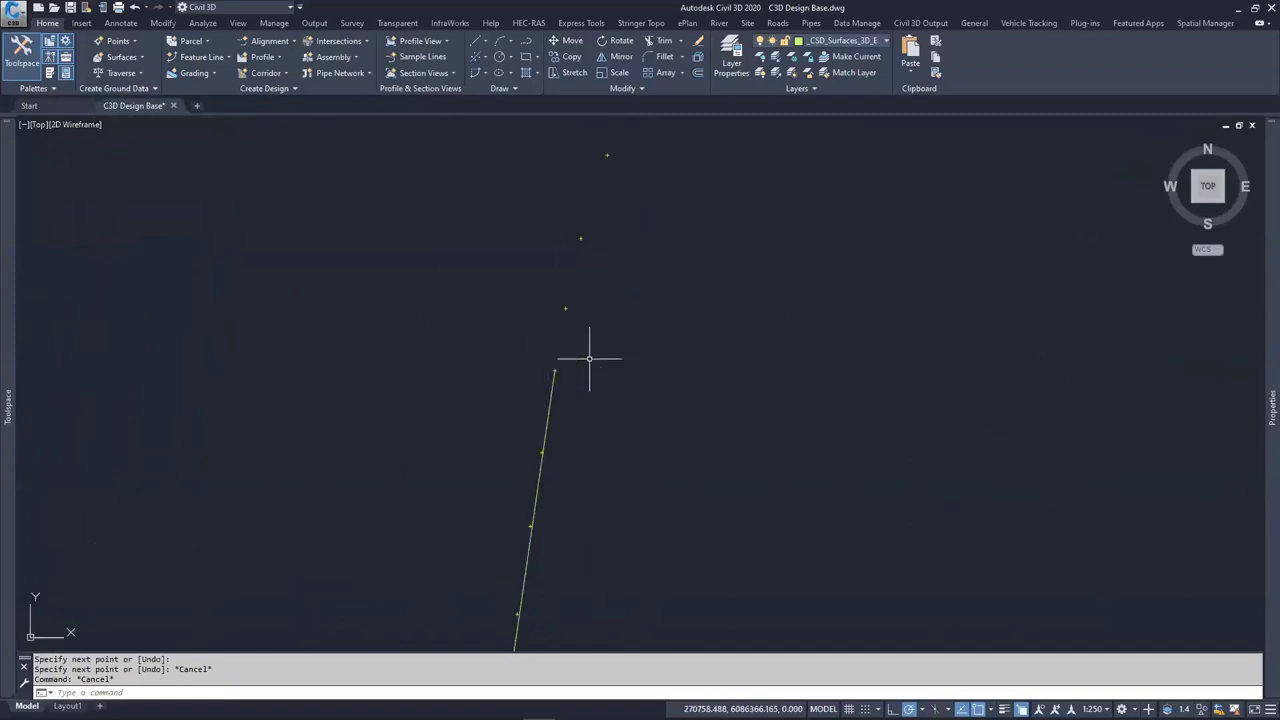
type("a")
key("Return")
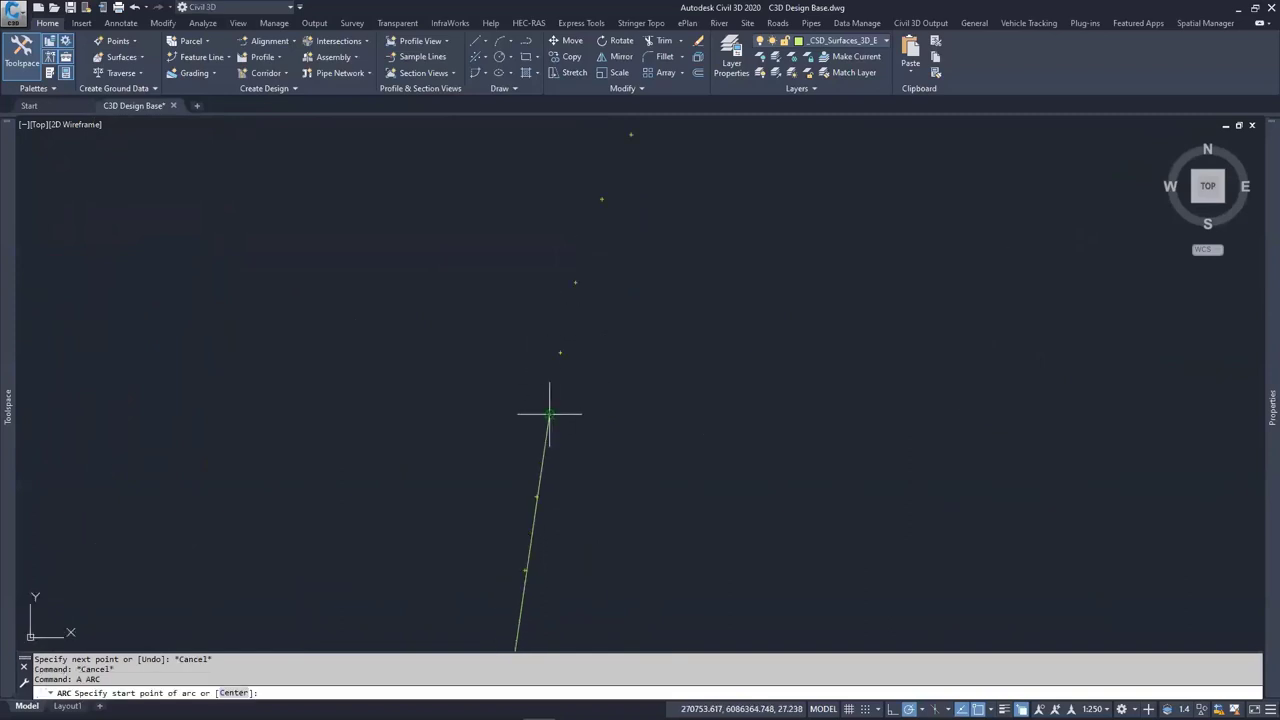
left_click(549, 414)
scroll(540, 410, "down", 1)
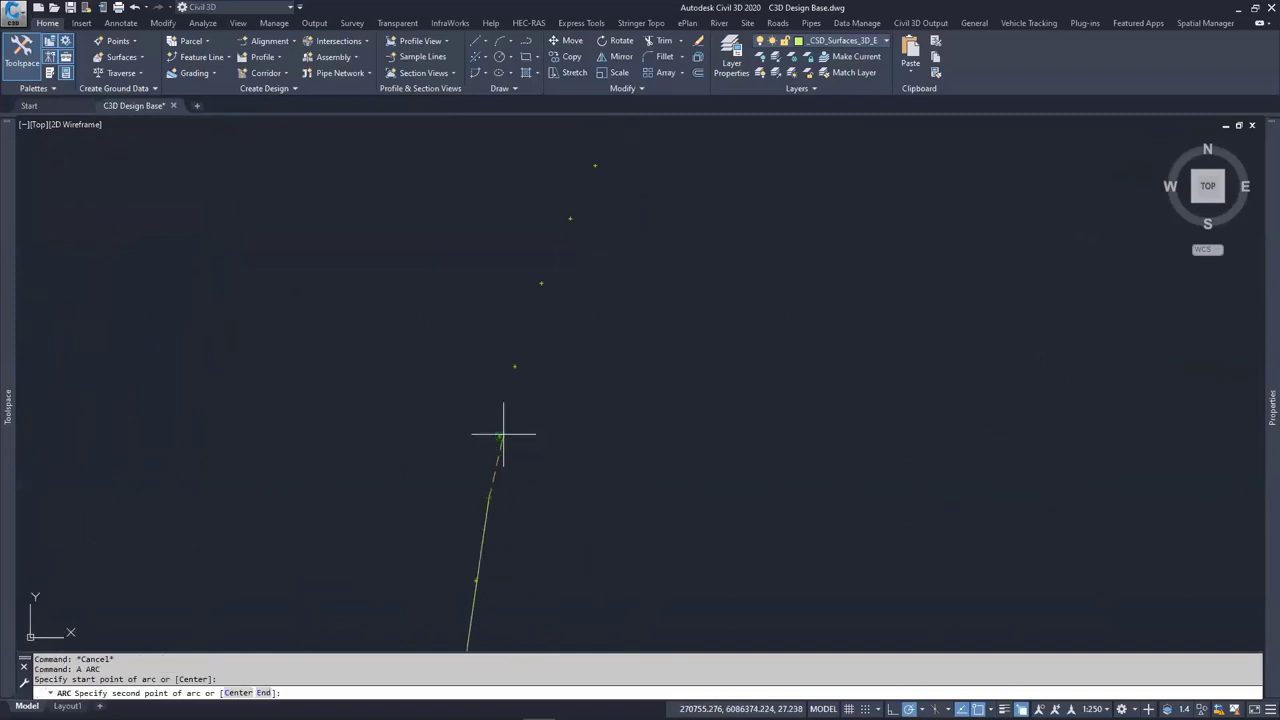
left_click(517, 365)
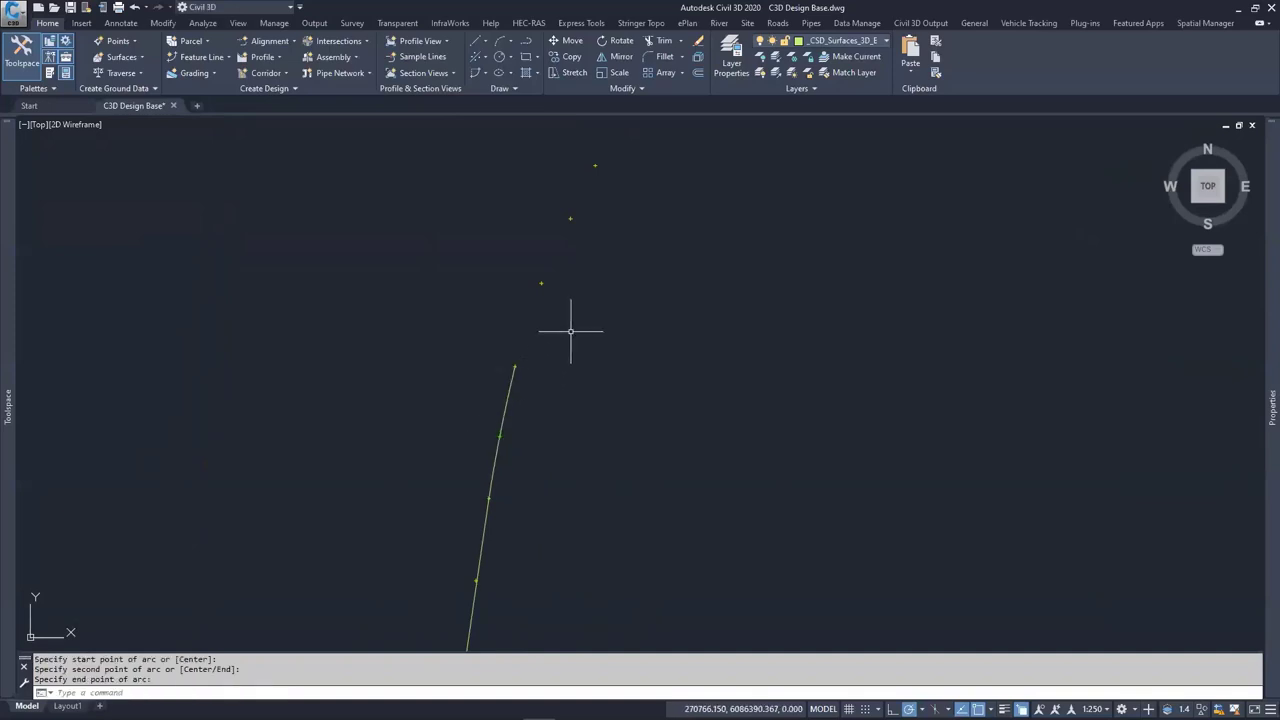
left_click(514, 364)
Add another arc higher up the column, abandon a third, and grab the upper arc's top endpoint
key("Return")
left_click(514, 366)
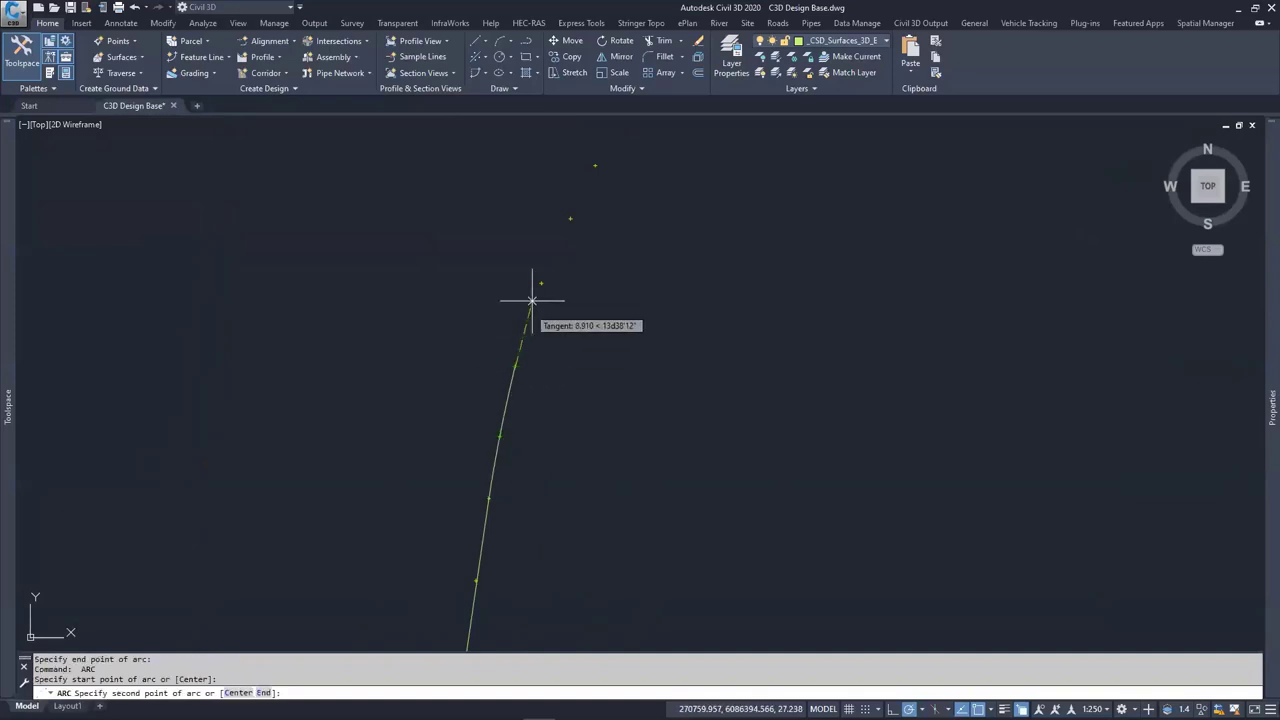
left_click(541, 284)
left_click(569, 216)
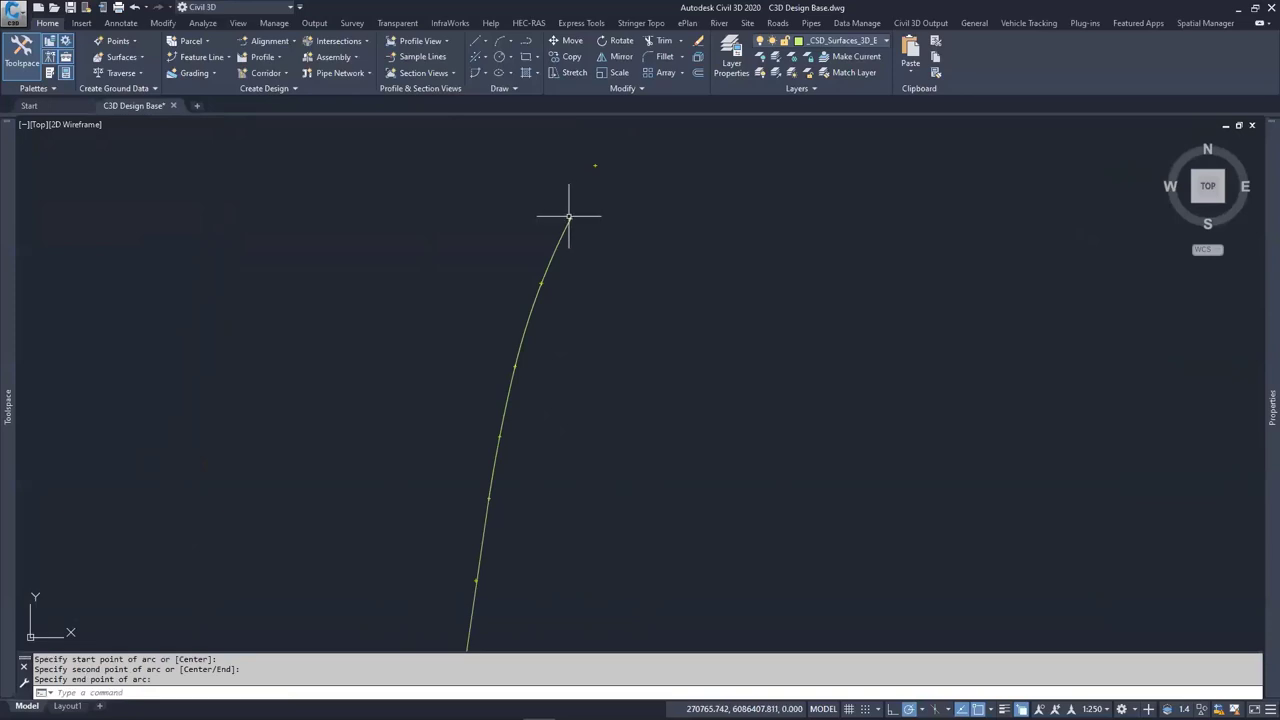
key("Return")
left_click(571, 217)
left_click(595, 165)
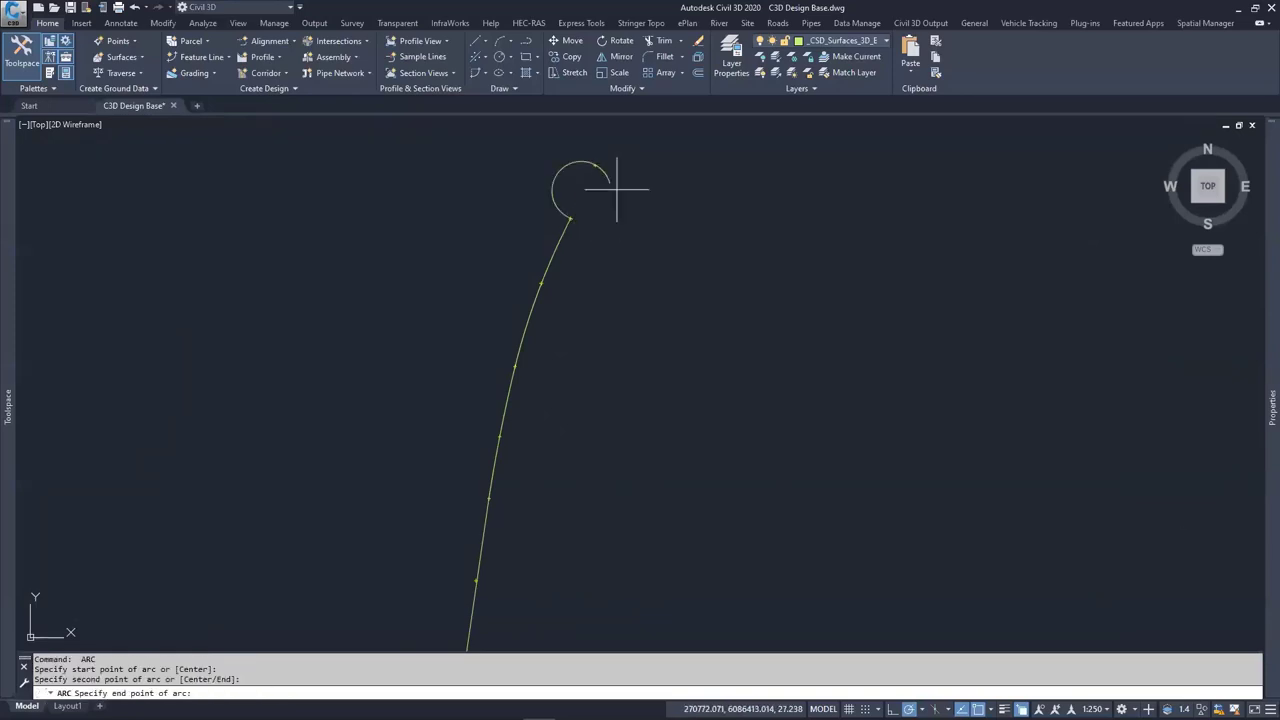
key("Escape")
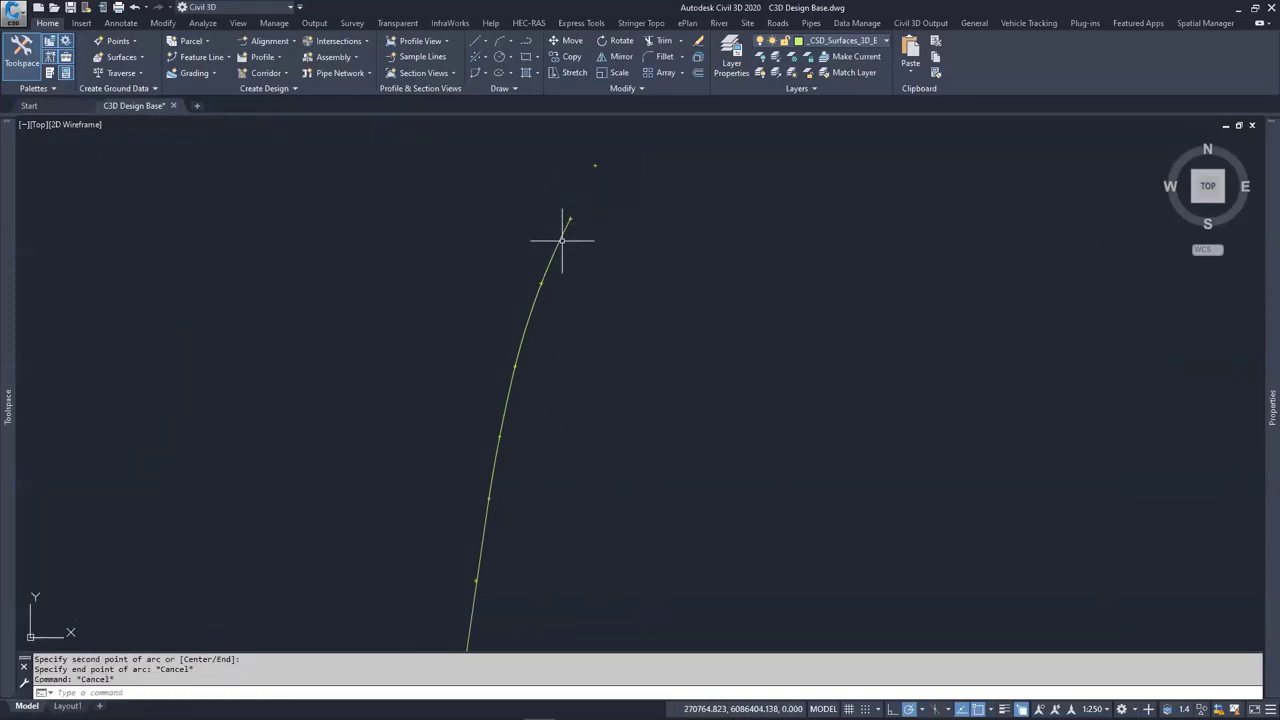
left_click(562, 234)
left_click(570, 217)
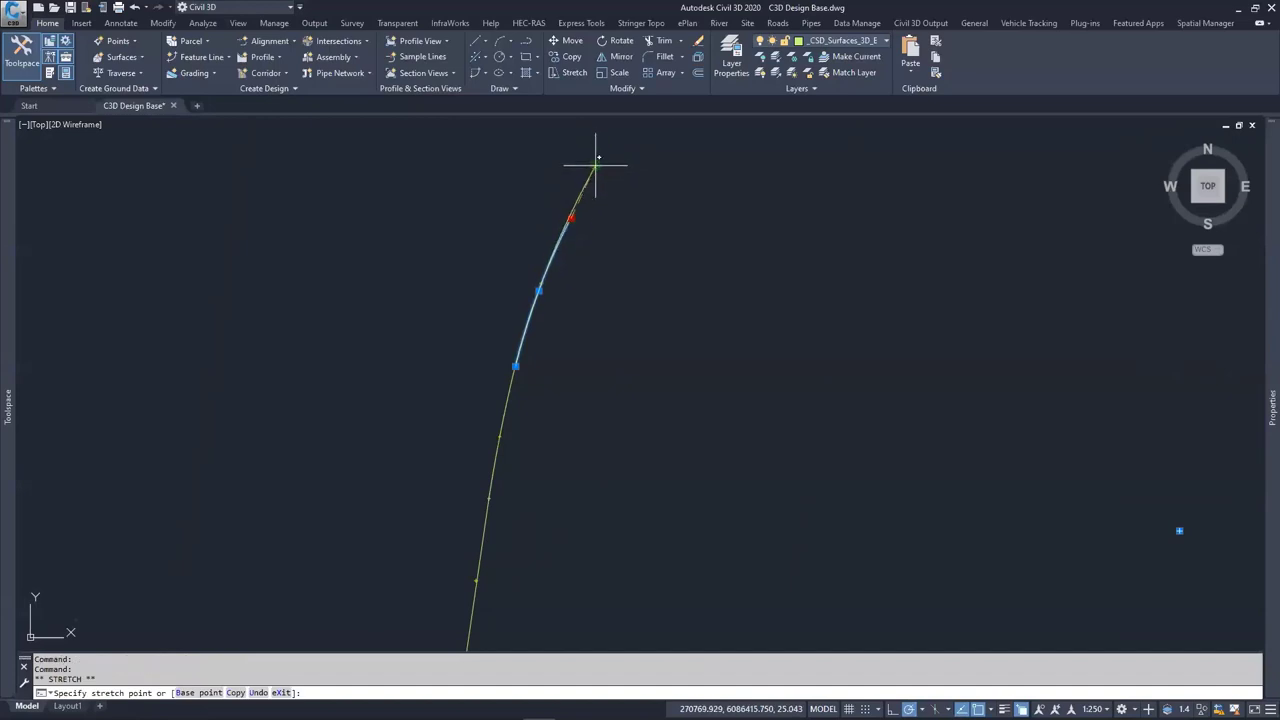
left_click(595, 165)
scroll(571, 251, "up", 3)
key("Escape")
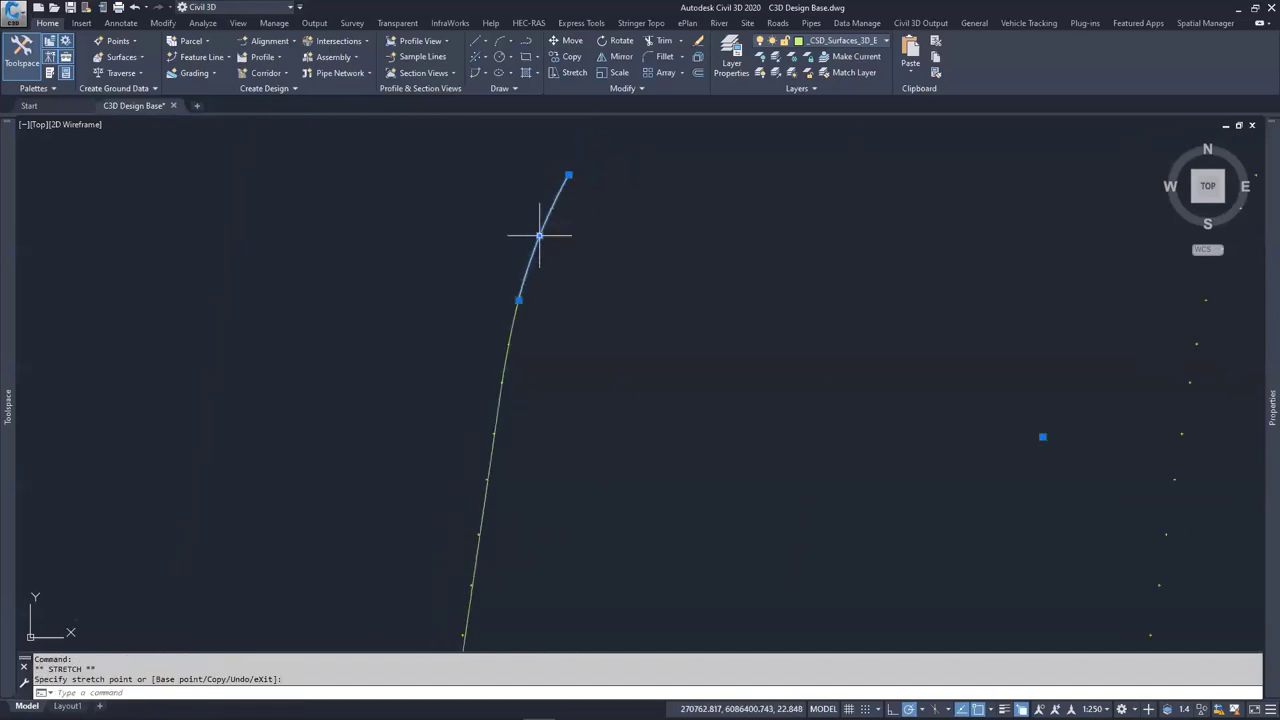
key("Escape")
scroll(558, 200, "down", 4)
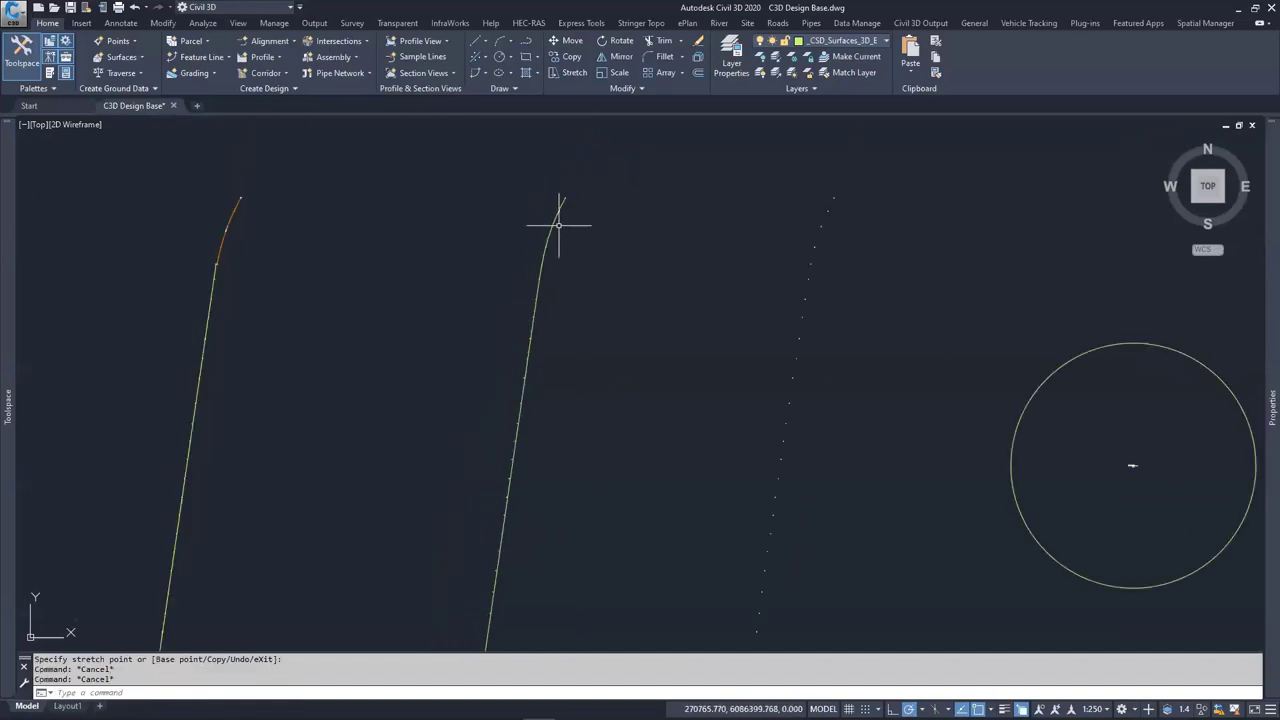
middle_click_drag(508, 428, 557, 289)
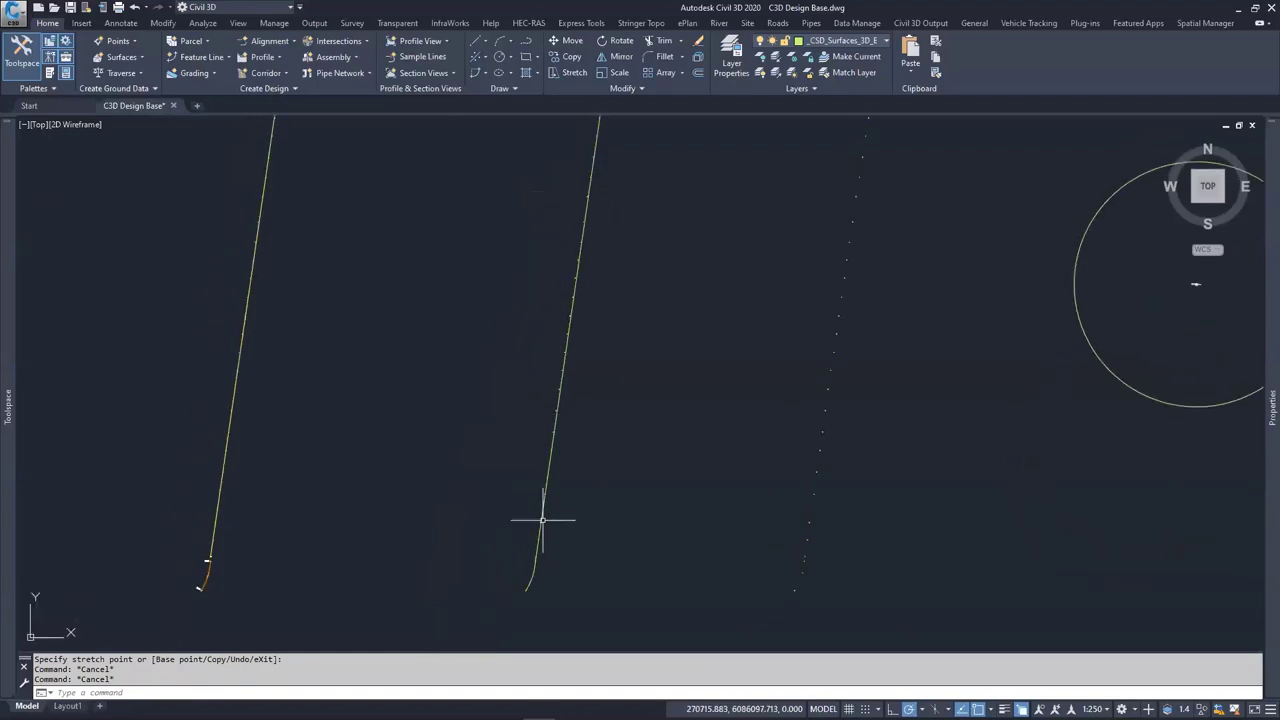
scroll(538, 560, "up", 3)
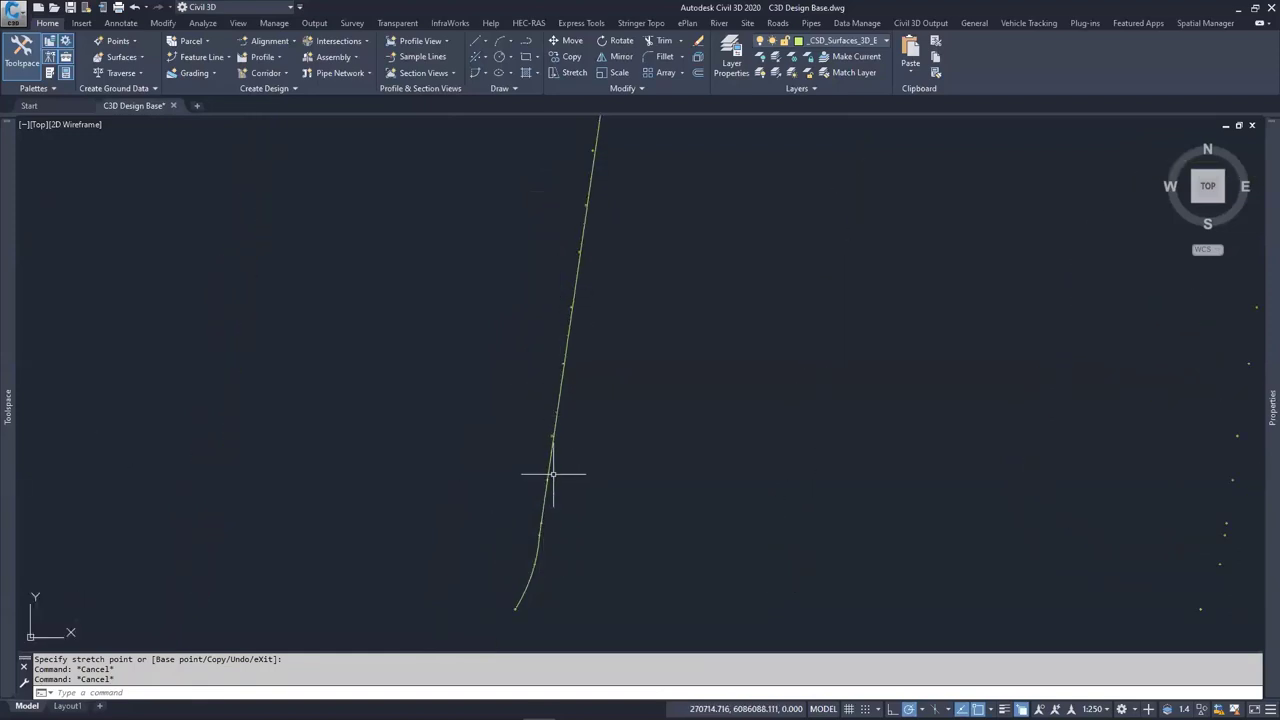
scroll(510, 598, "up", 1)
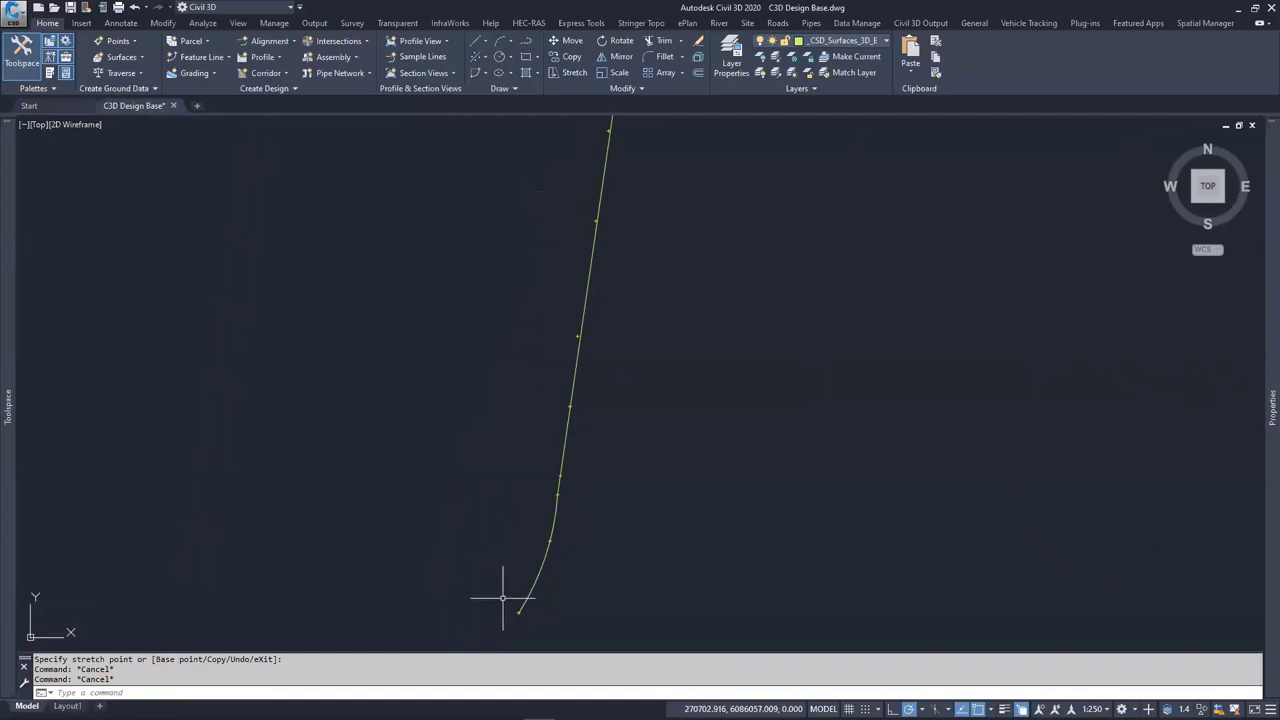
left_click(544, 578)
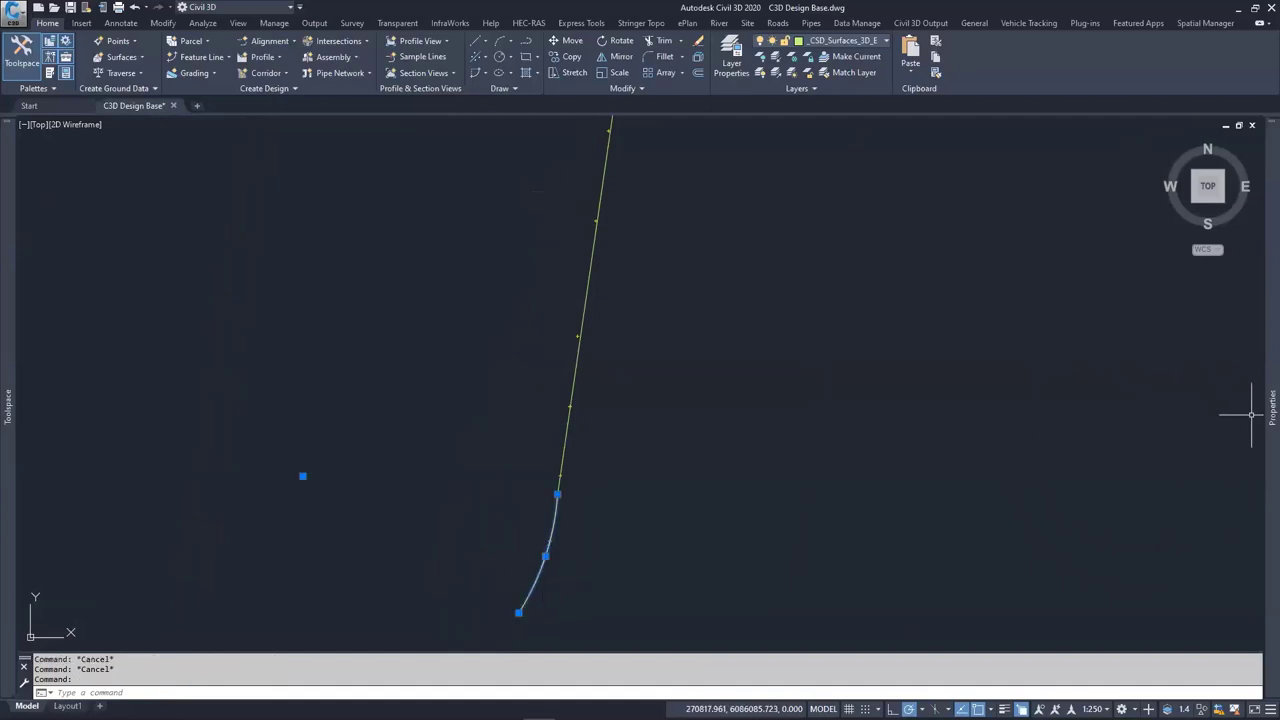
mouse_move(1261, 425)
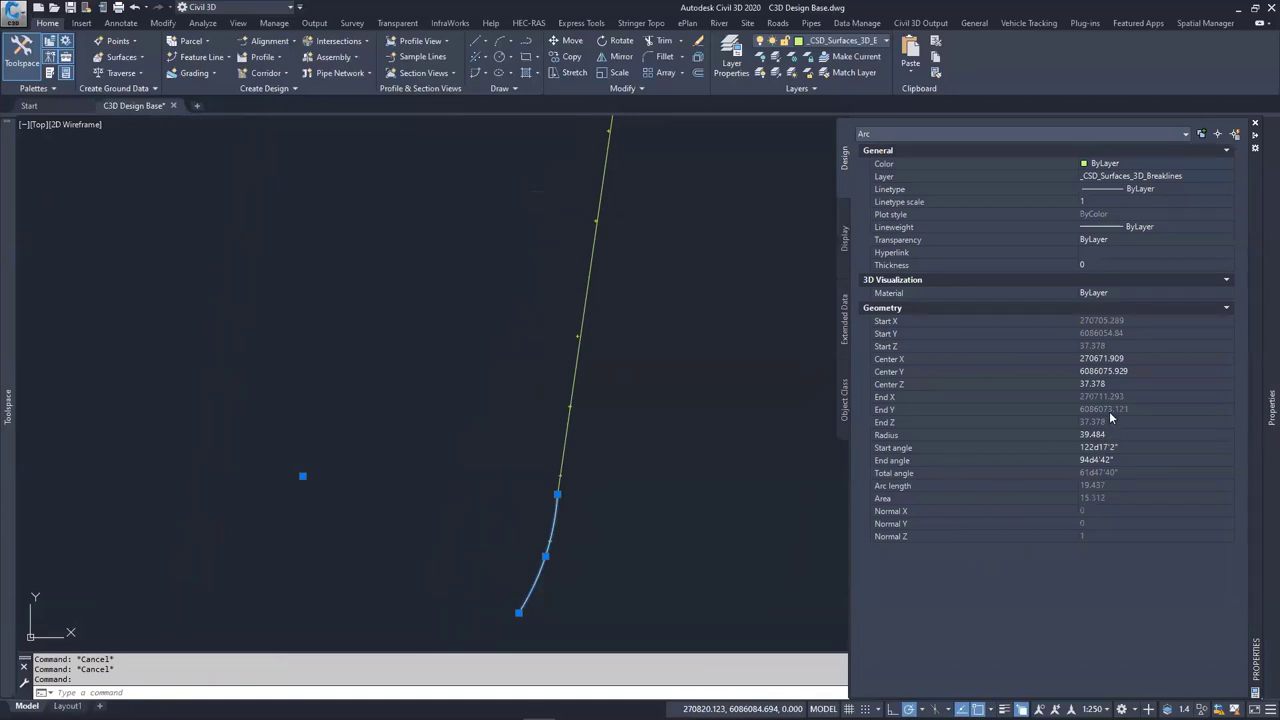
key("Escape")
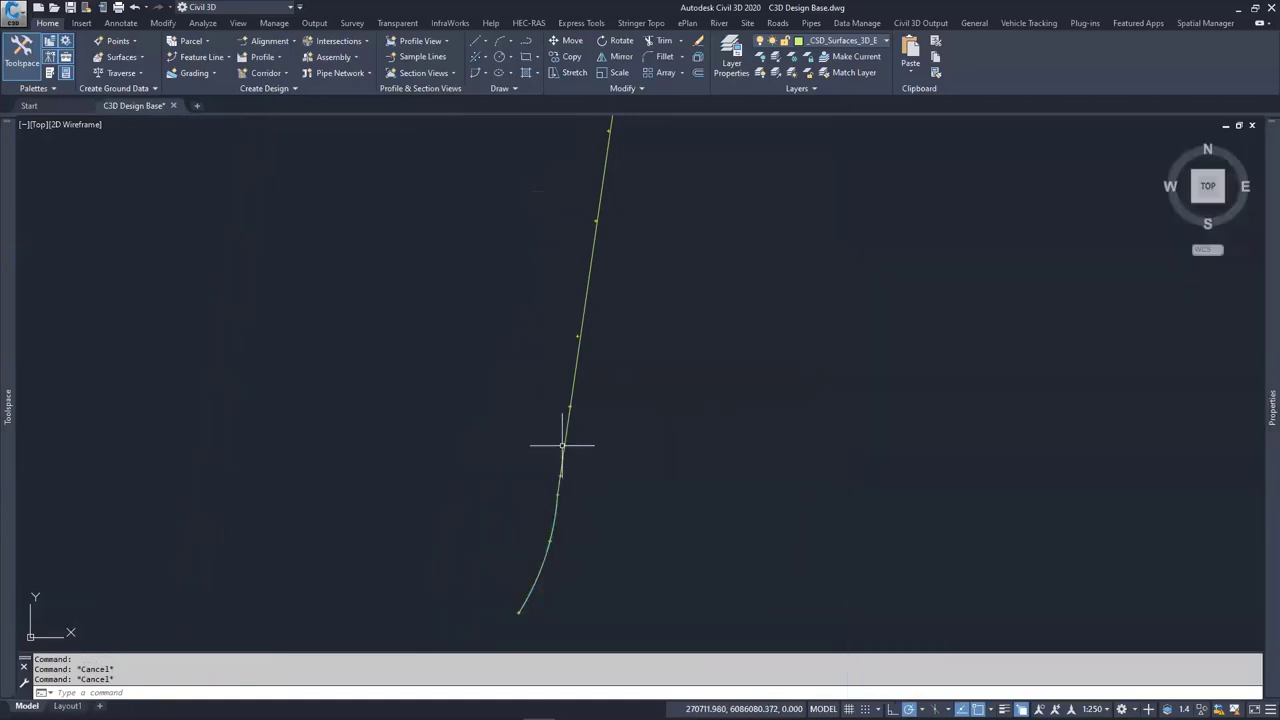
scroll(543, 537, "down", 5)
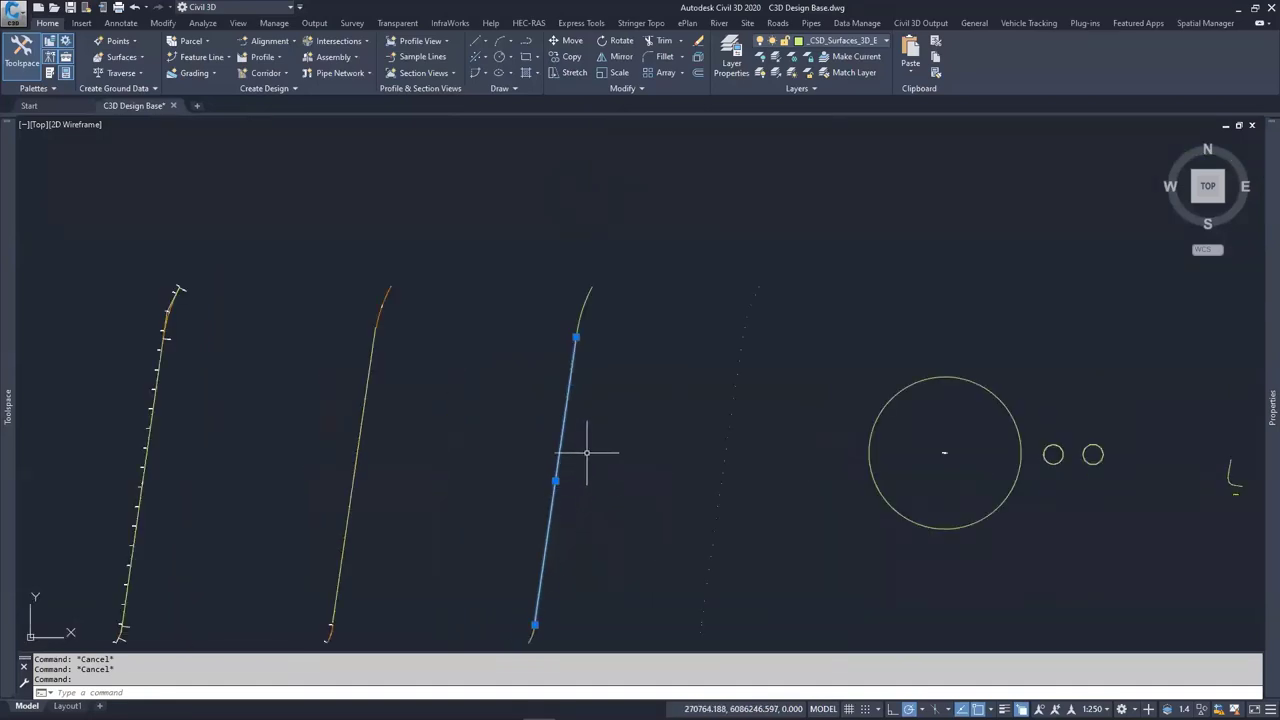
Erase the blue feature line and the test line segment over the survey points
key("Delete")
scroll(587, 401, "up", 4)
middle_click_drag(588, 222, 606, 394)
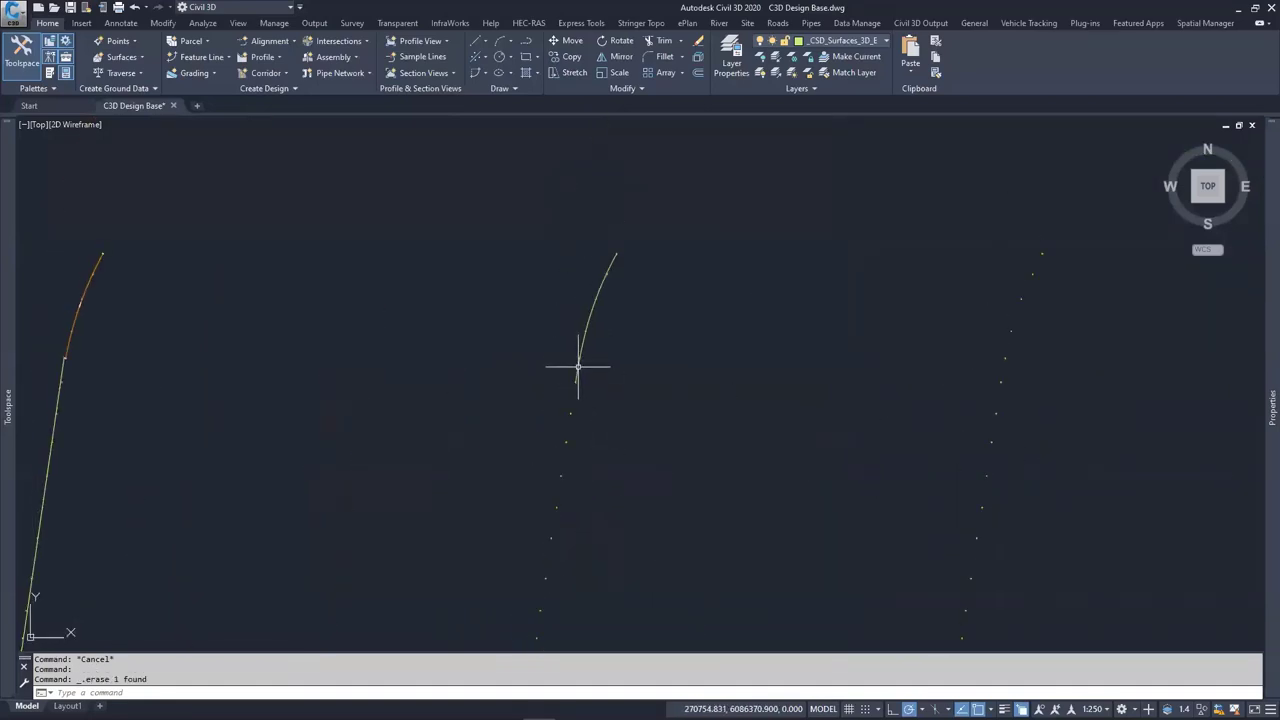
left_click(578, 361)
middle_click_drag(623, 337, 616, 384)
scroll(616, 384, "up", 2)
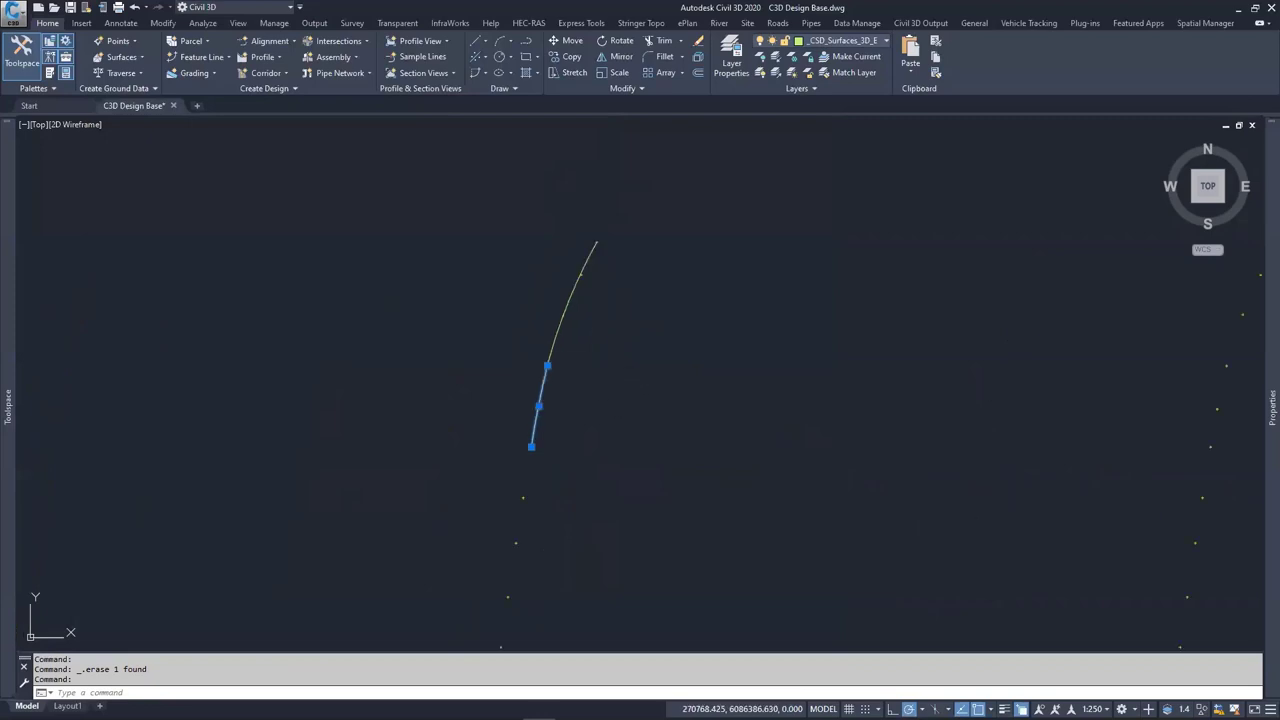
key("Delete")
key("Delete")
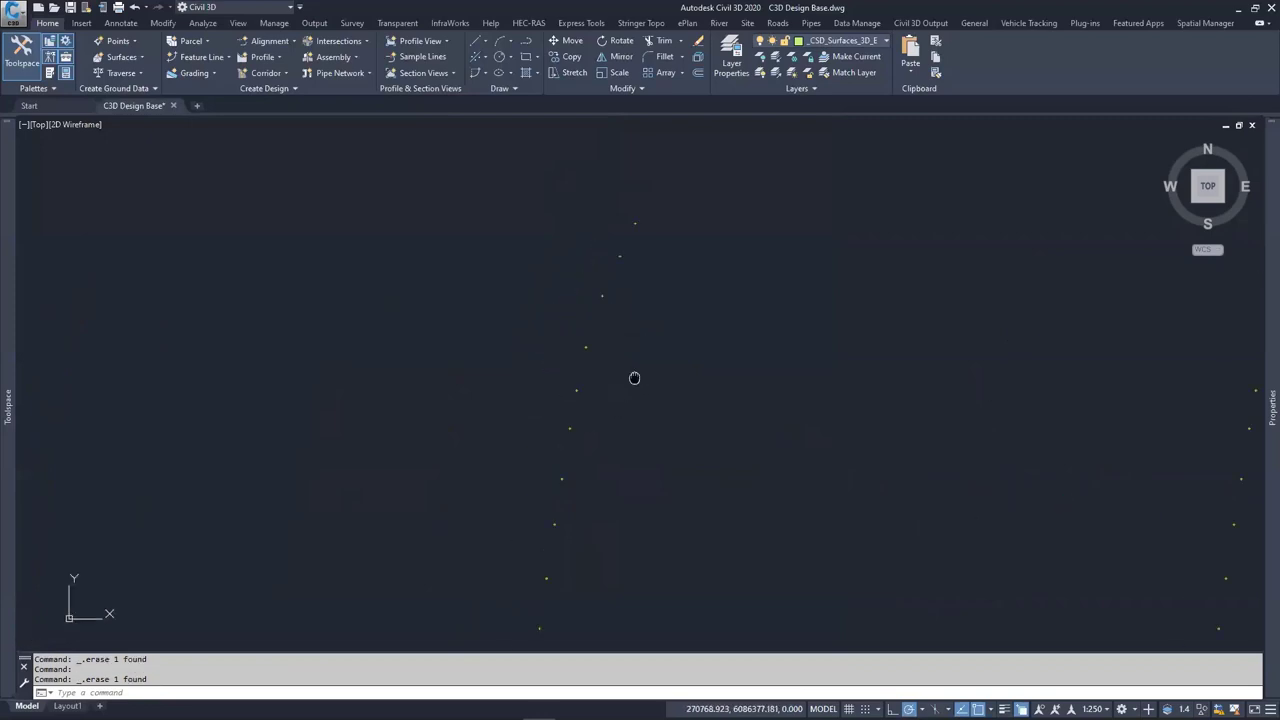
Start an arc on two survey points, then abandon it
middle_click_drag(547, 422, 587, 405)
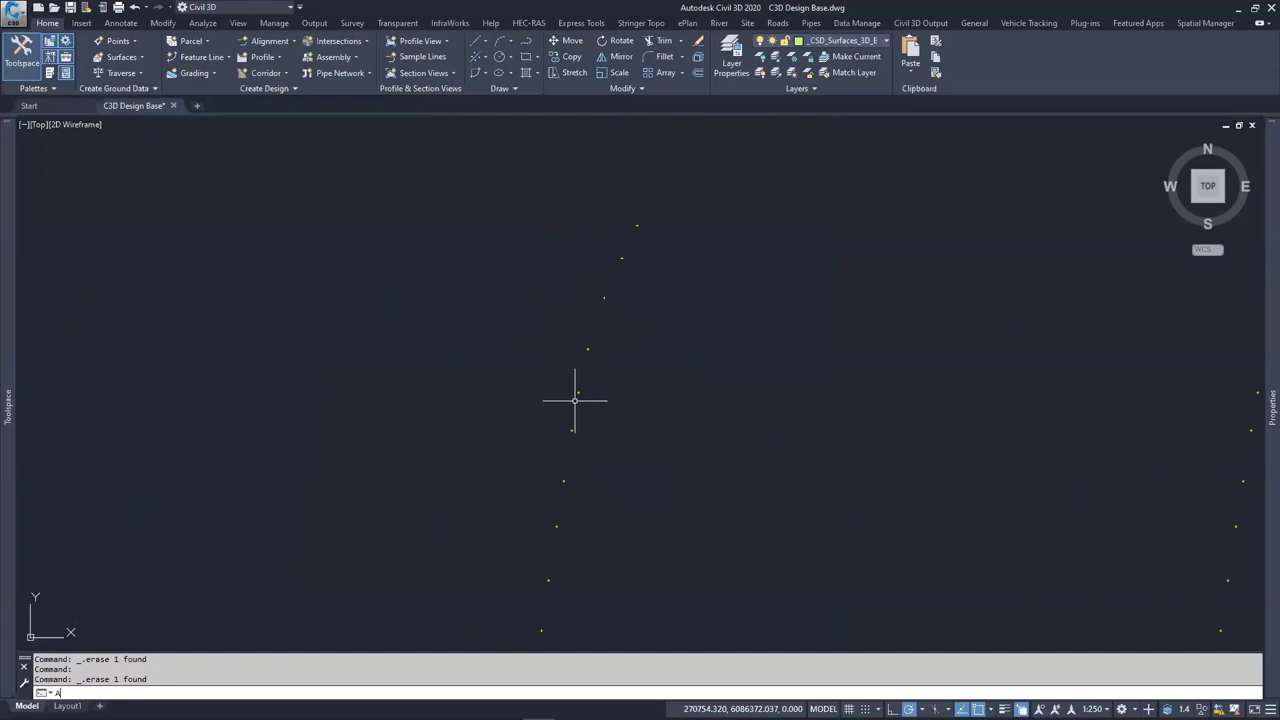
key("Return")
middle_click_drag(575, 400, 622, 322)
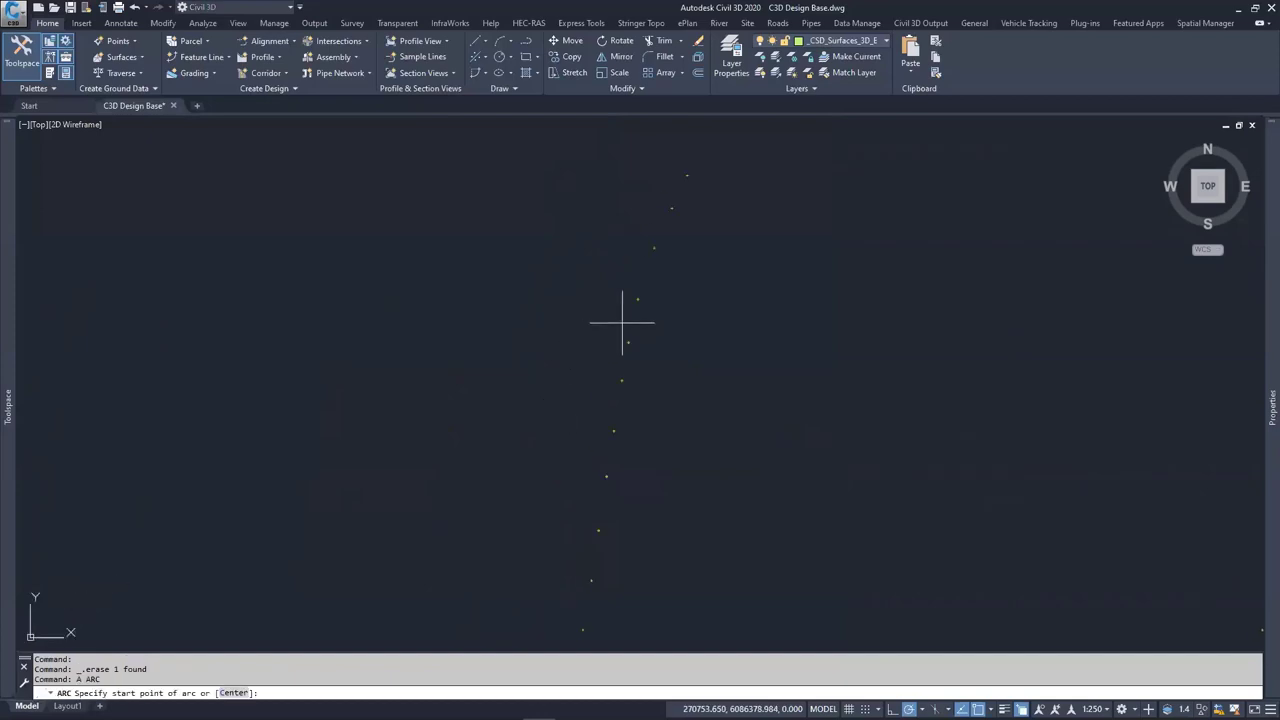
left_click(622, 380)
left_click(628, 342)
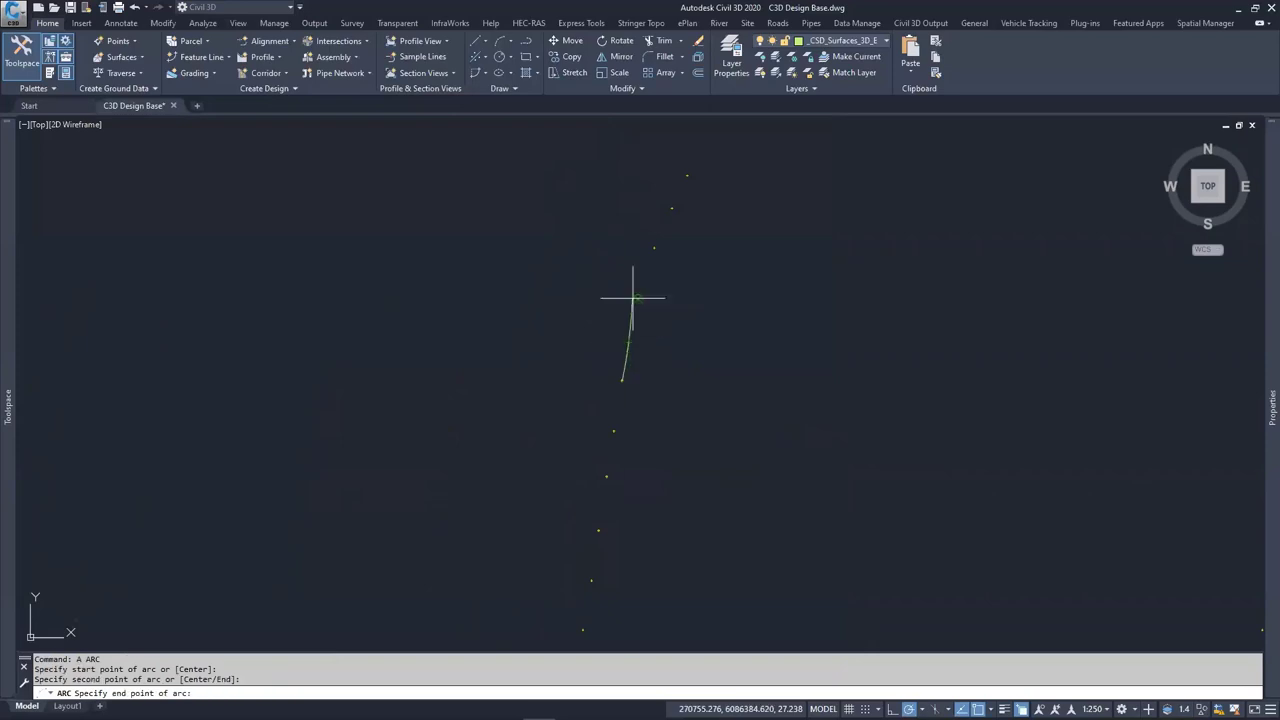
key("Escape")
key("Escape")
key("Escape")
Pan along the column and select the straight segment between the points
middle_click_drag(629, 443, 603, 360)
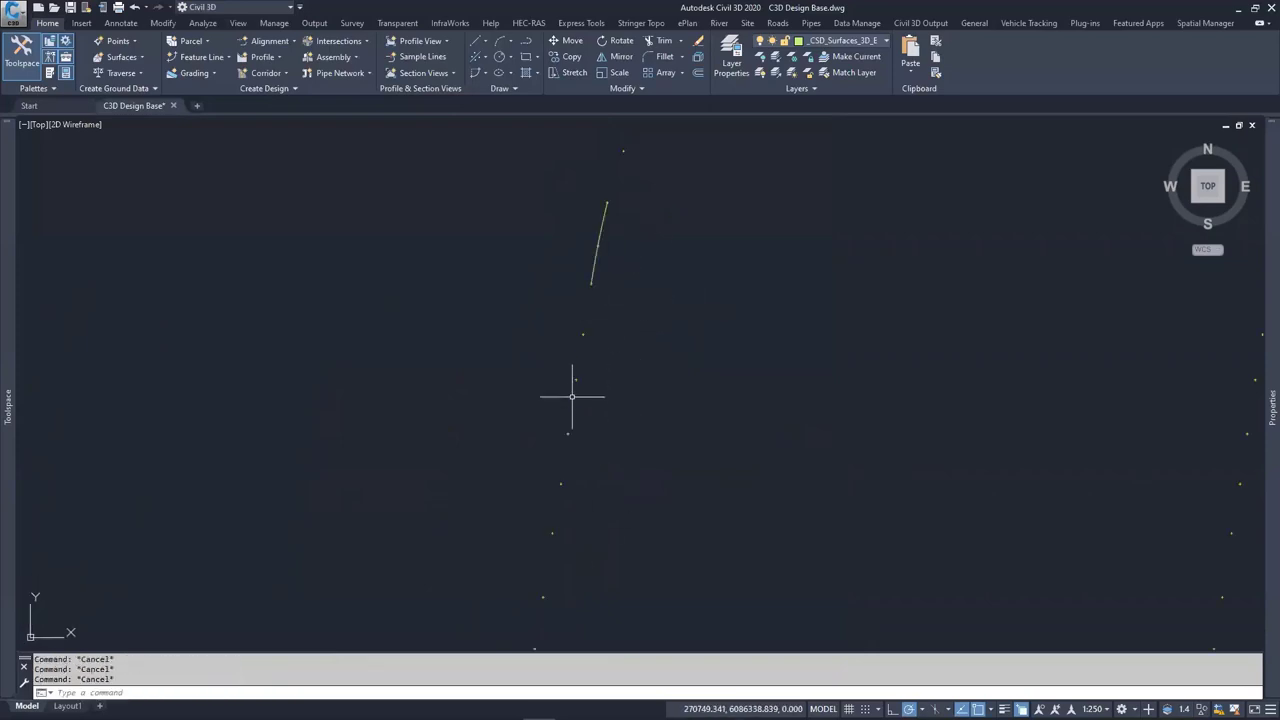
scroll(590, 330, "down", 6)
scroll(585, 450, "up", 8)
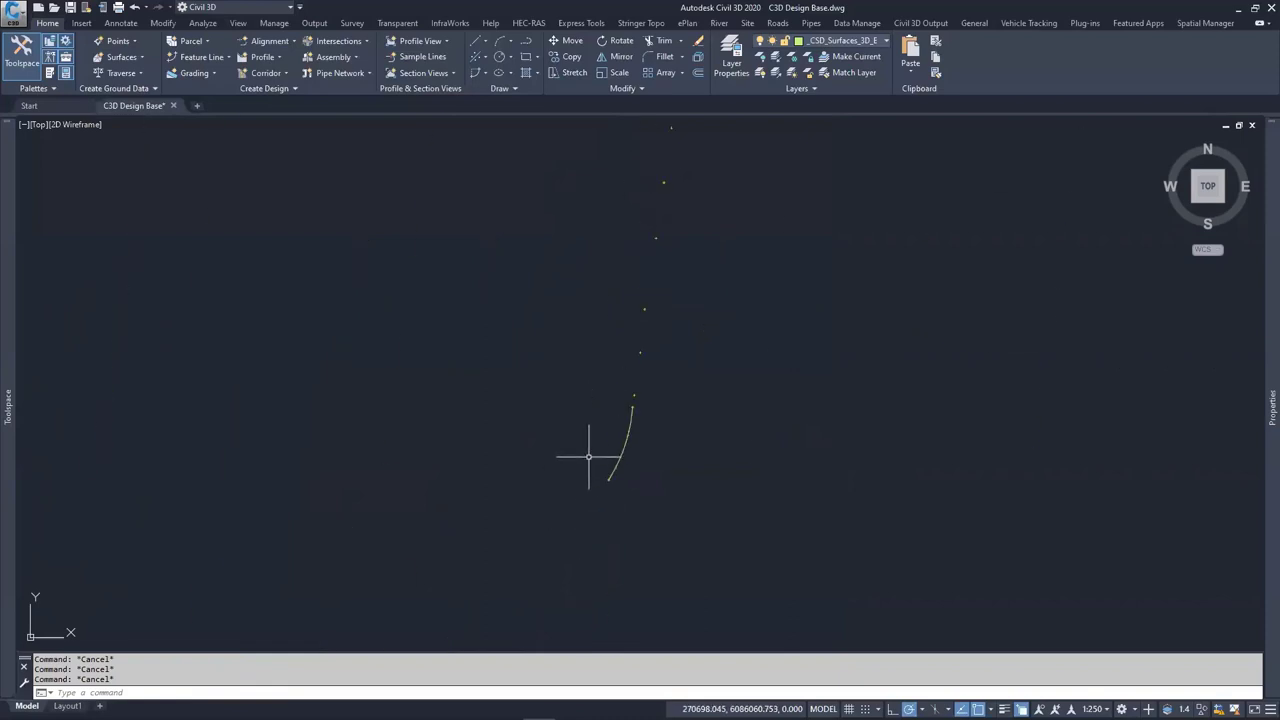
scroll(638, 406, "down", 4)
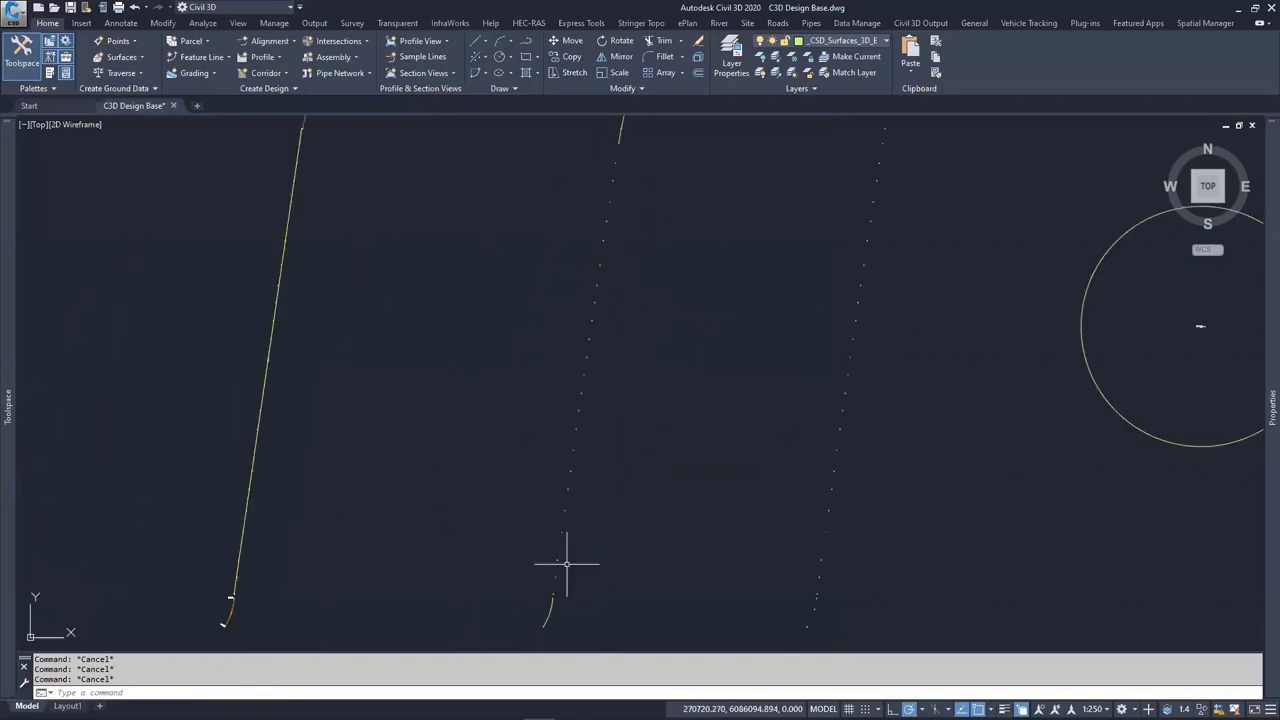
scroll(612, 230, "up", 4)
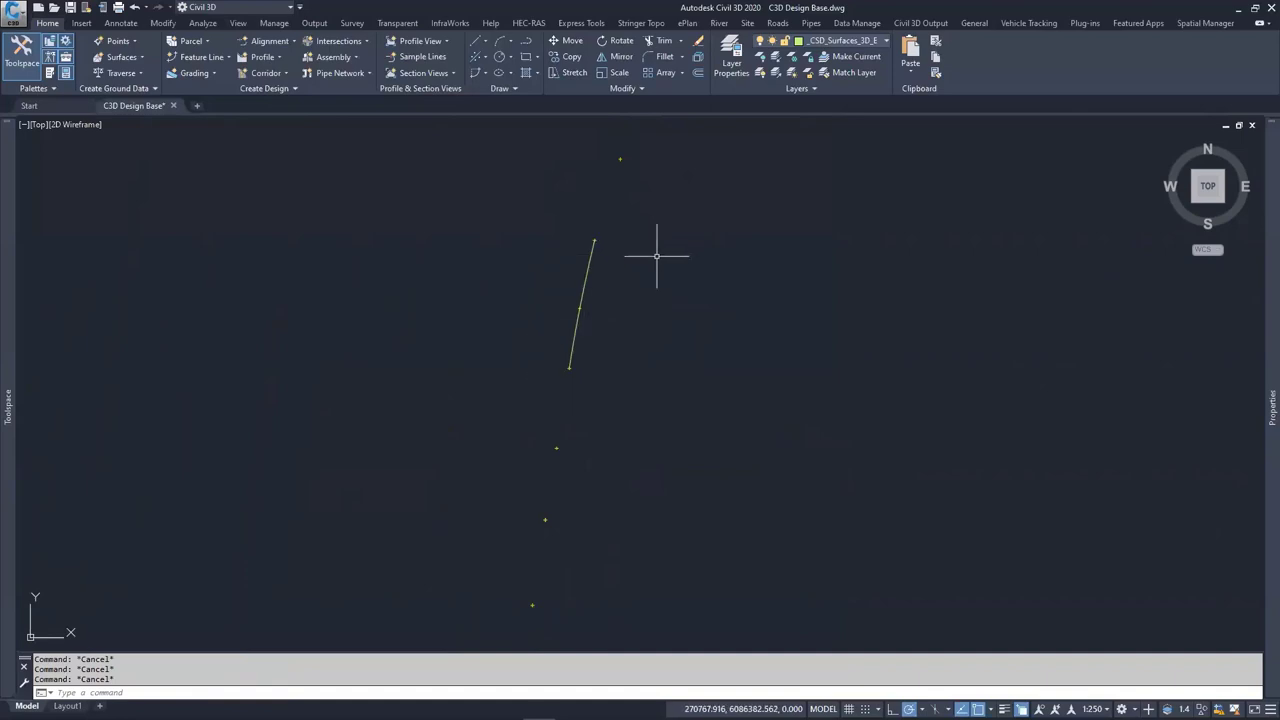
middle_click_drag(615, 275, 618, 301)
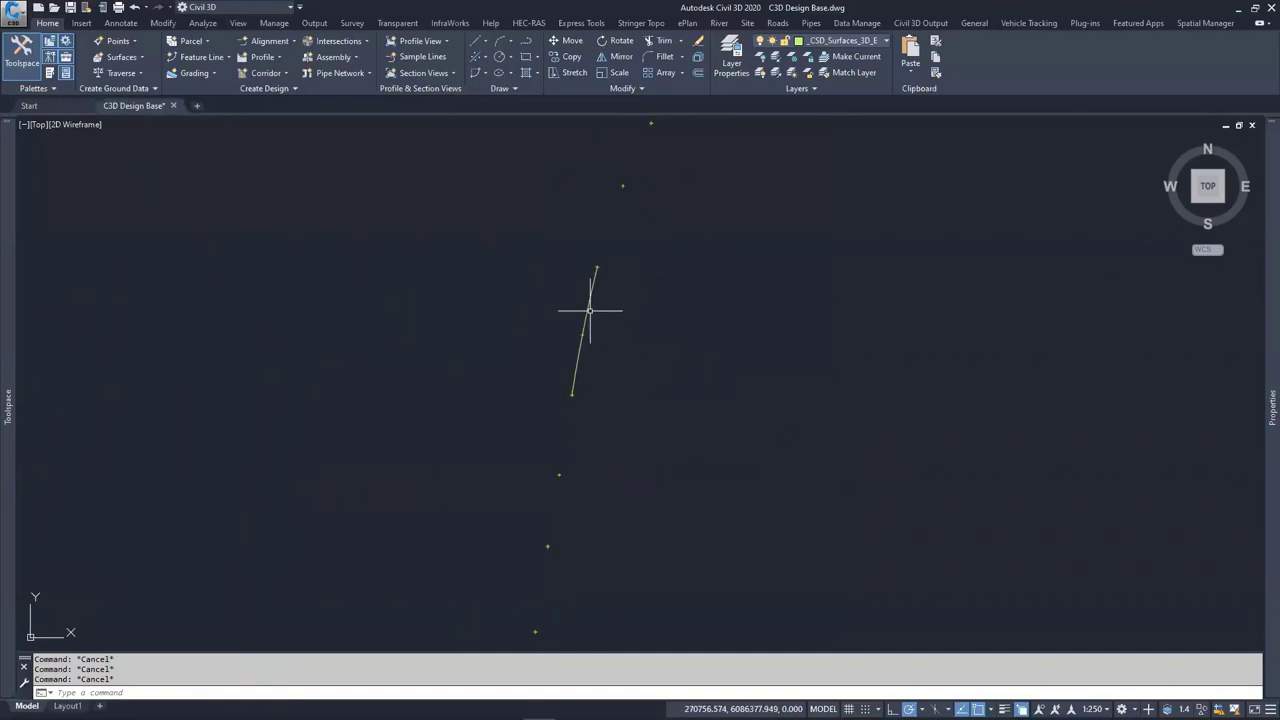
left_click(589, 308)
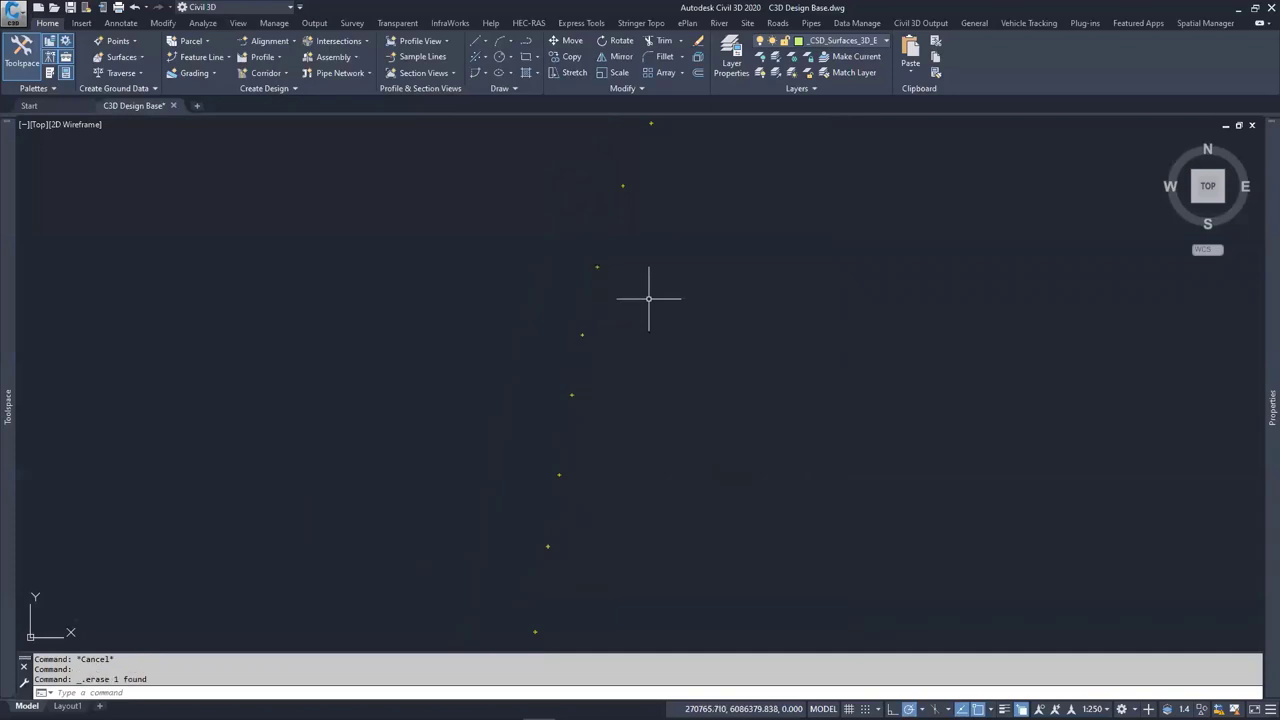
Draw a three-point arc from the upper survey point down to the lower one
key("Return")
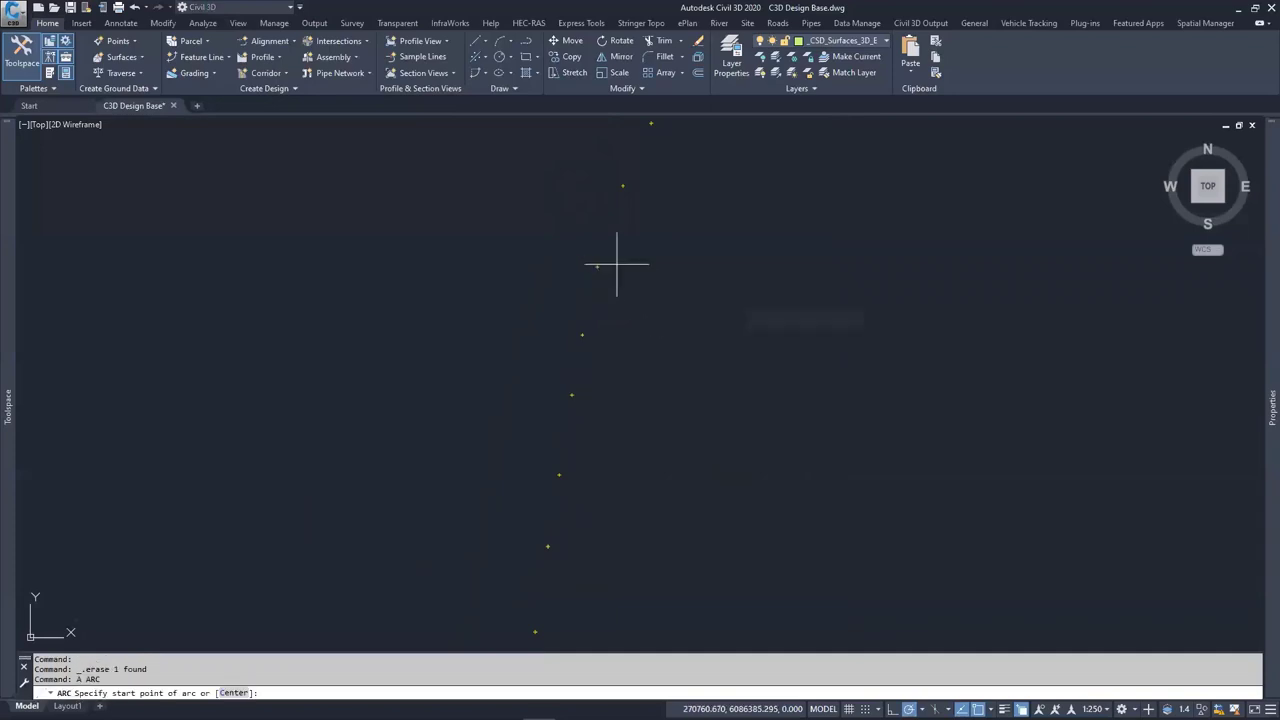
left_click(622, 187)
left_click(597, 266)
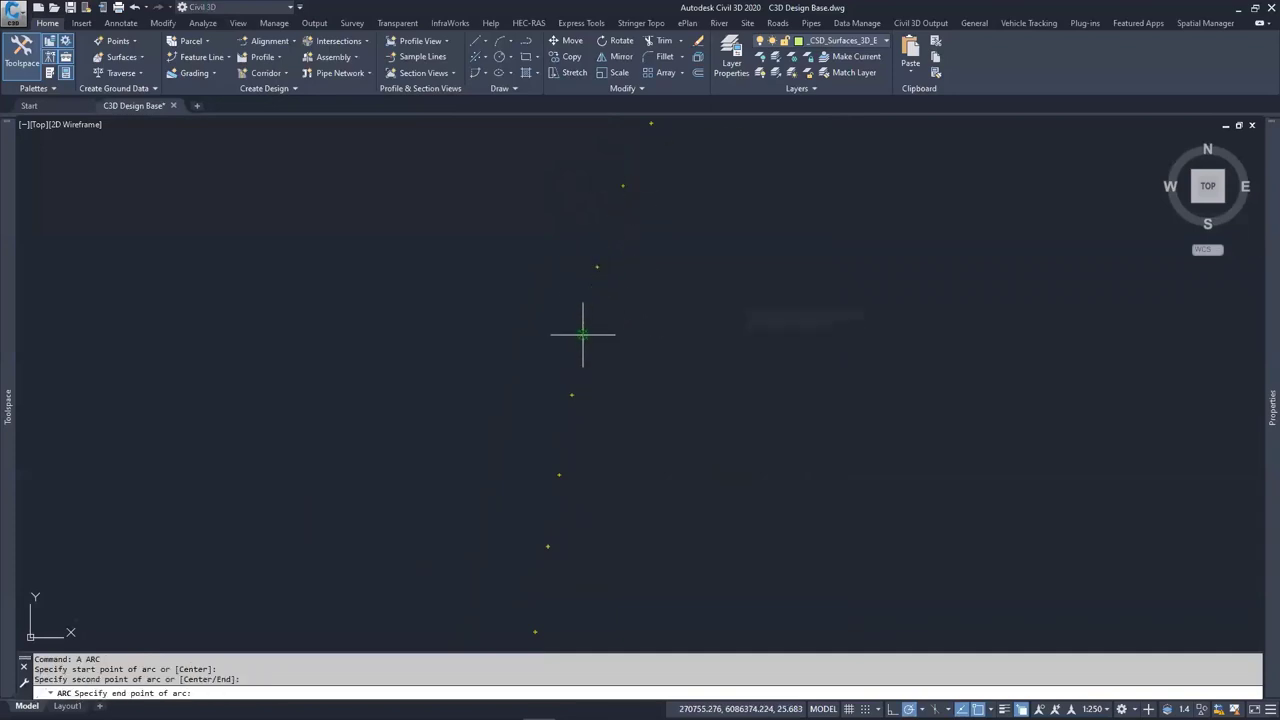
left_click(582, 334)
key("Escape")
key("Escape")
key("Escape")
scroll(617, 357, "down", 5)
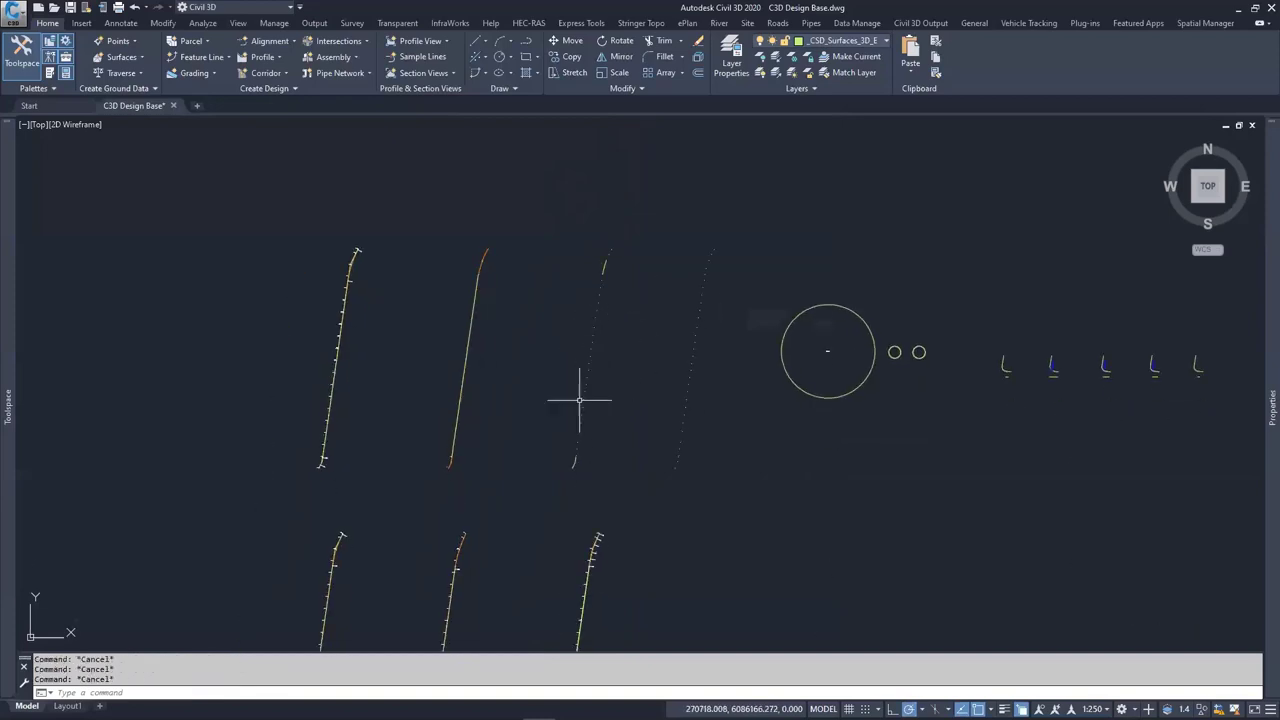
middle_click_drag(583, 421, 576, 438)
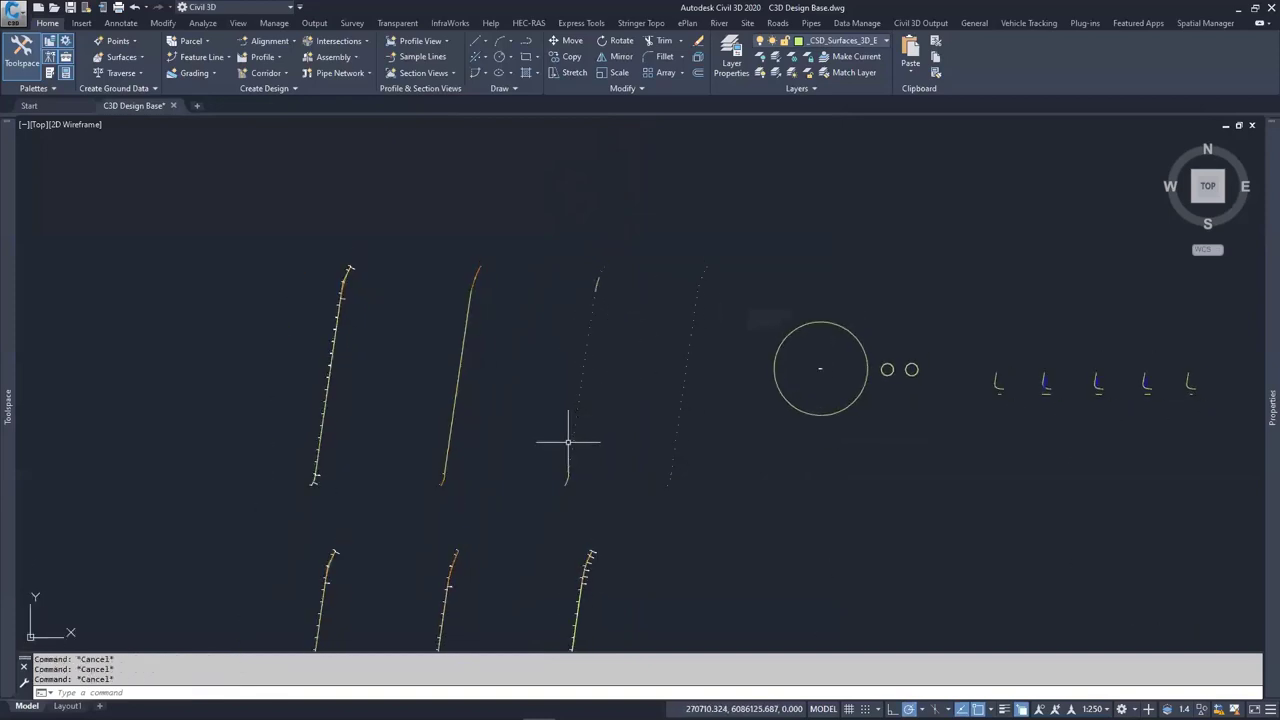
key("Return")
scroll(620, 472, "up", 6)
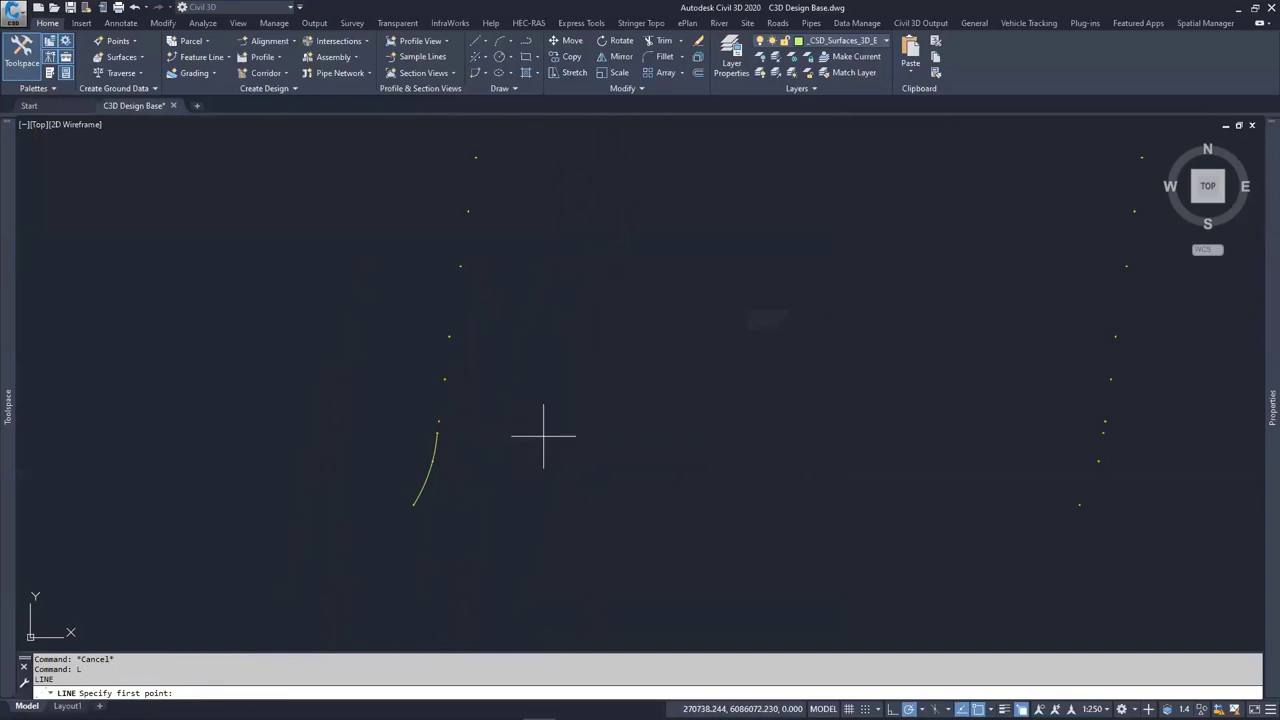
scroll(427, 430, "up", 4)
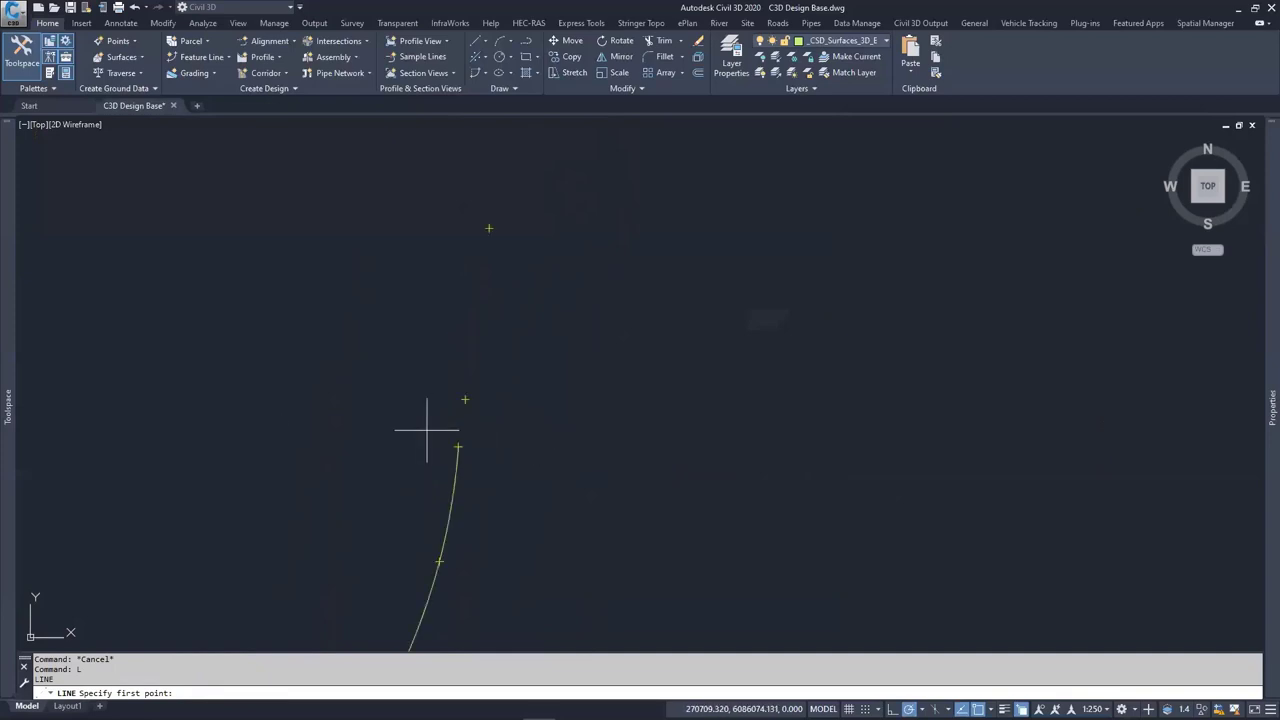
scroll(456, 465, "down", 1)
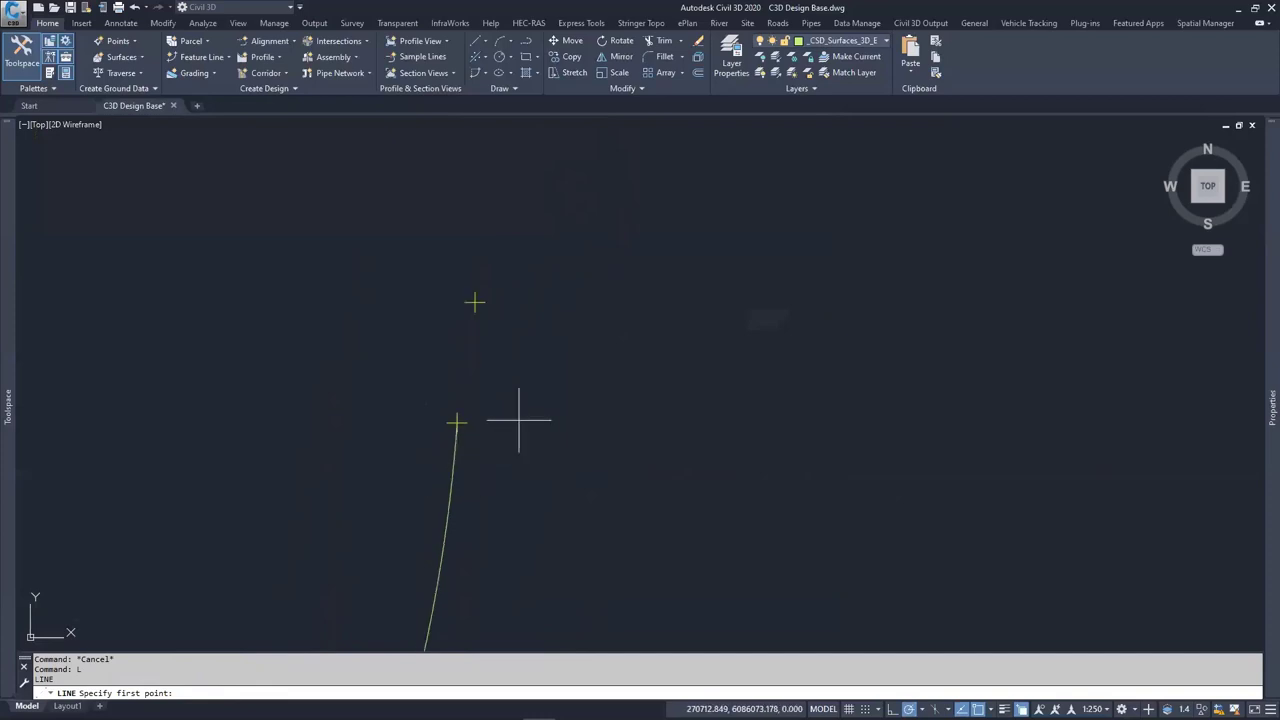
scroll(456, 470, "down", 3)
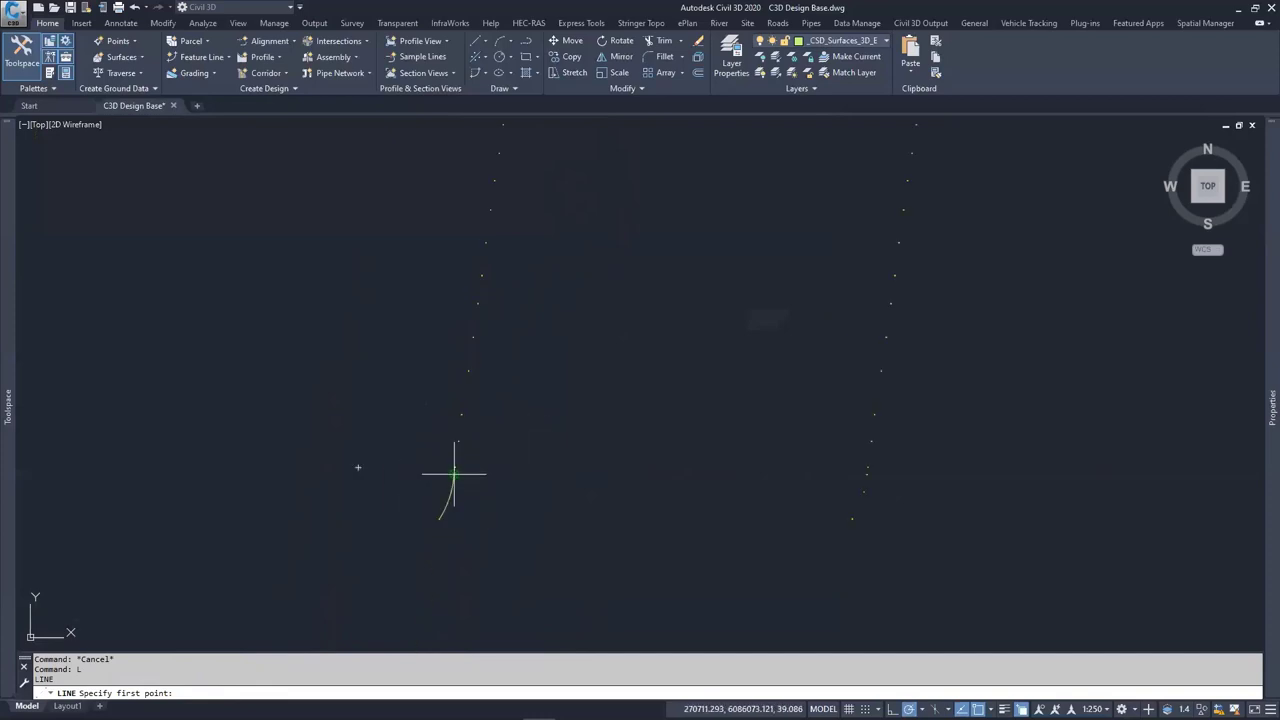
scroll(457, 449, "up", 2)
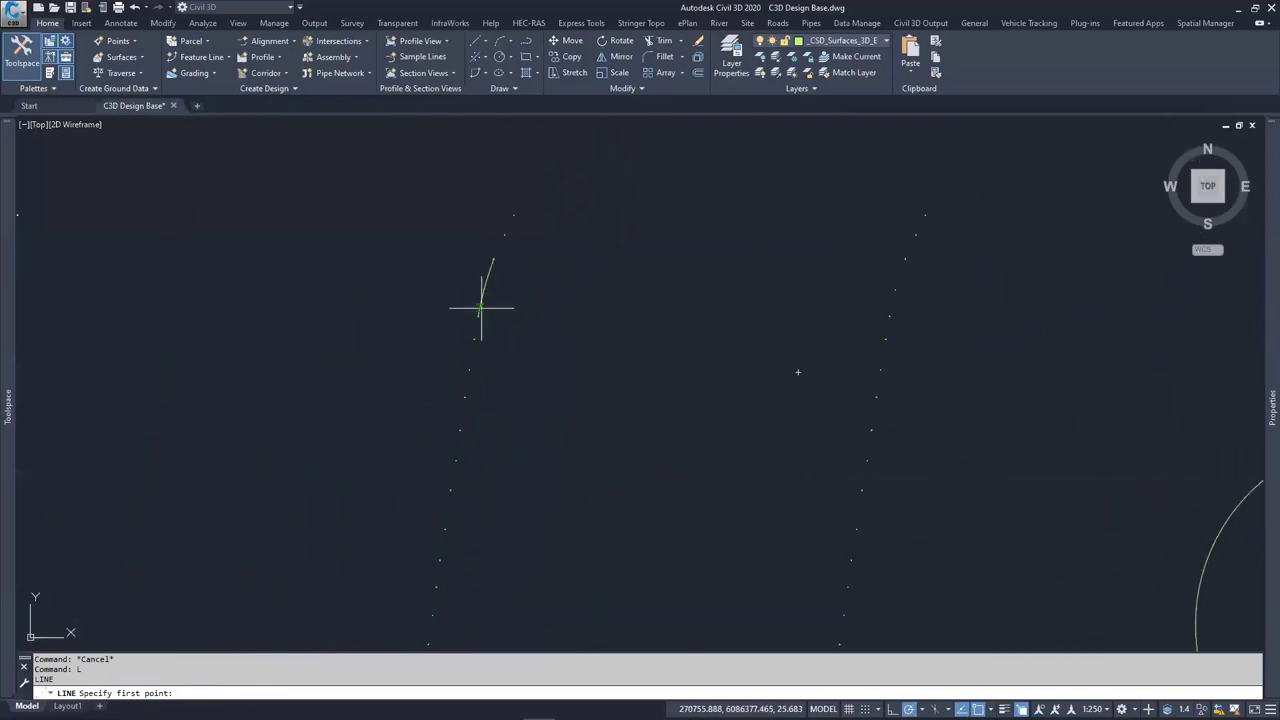
scroll(486, 300, "down", 3)
scroll(498, 437, "up", 3)
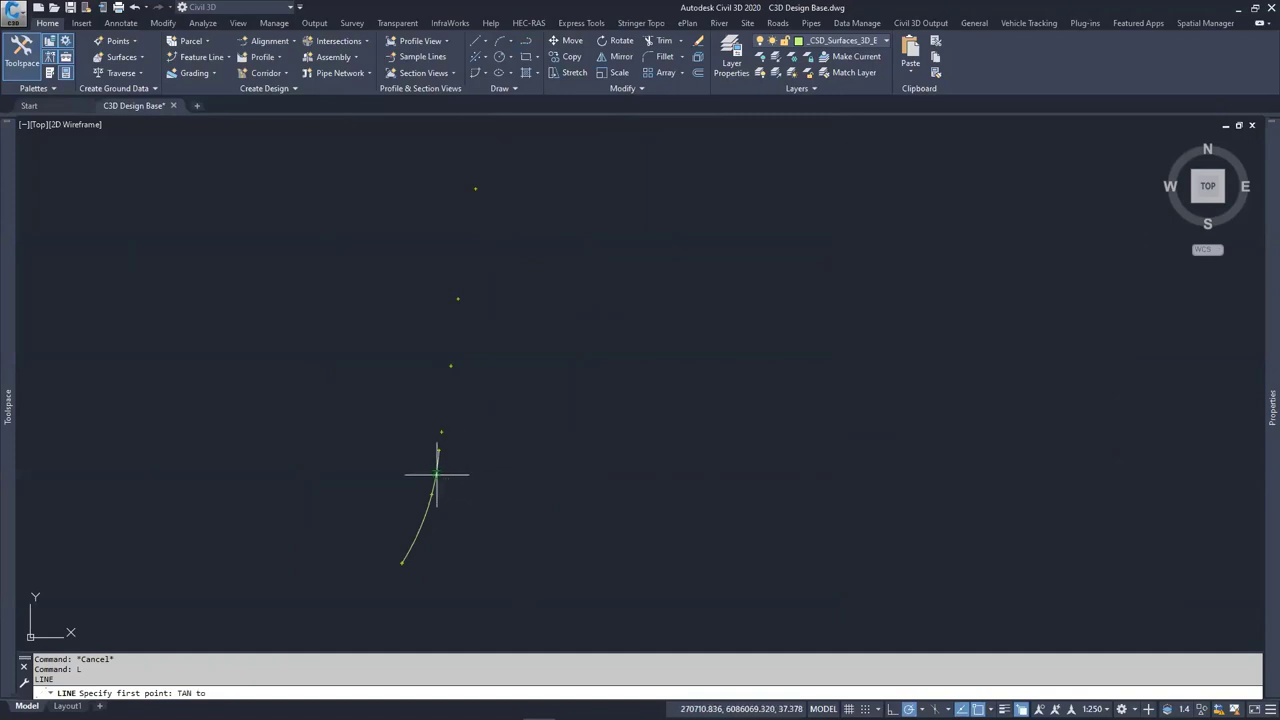
scroll(438, 478, "up", 2)
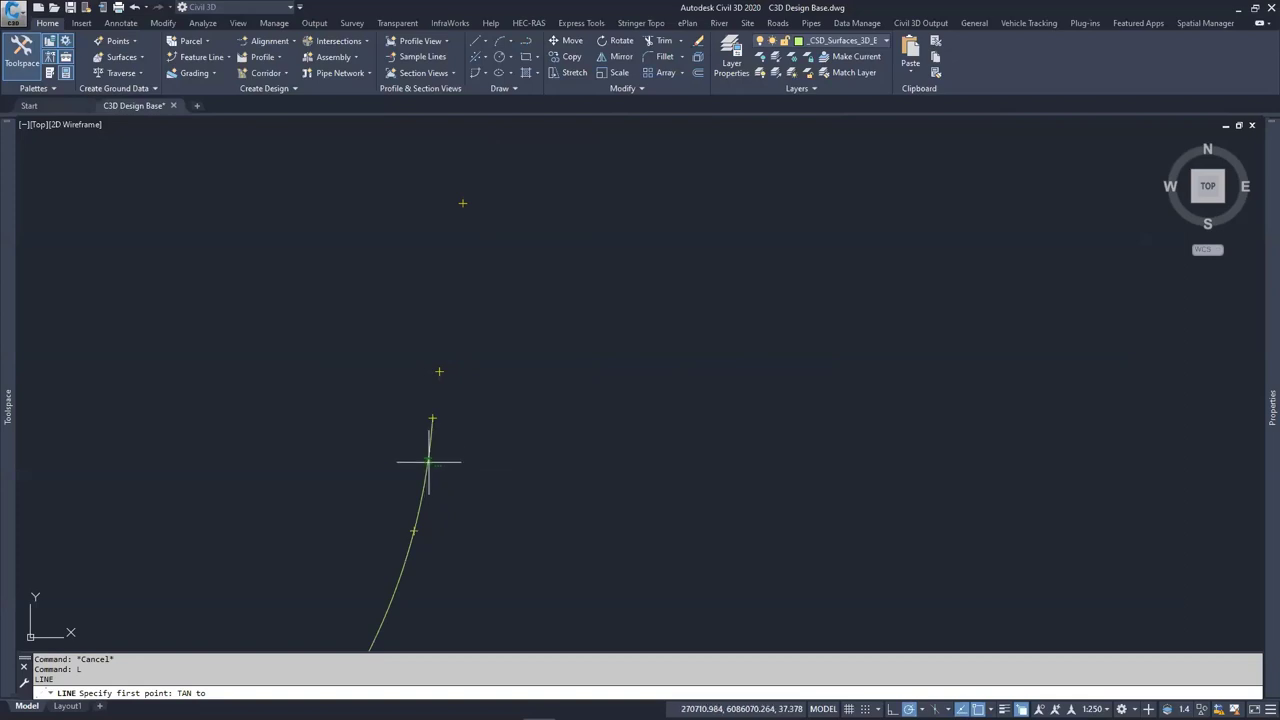
left_click(428, 470)
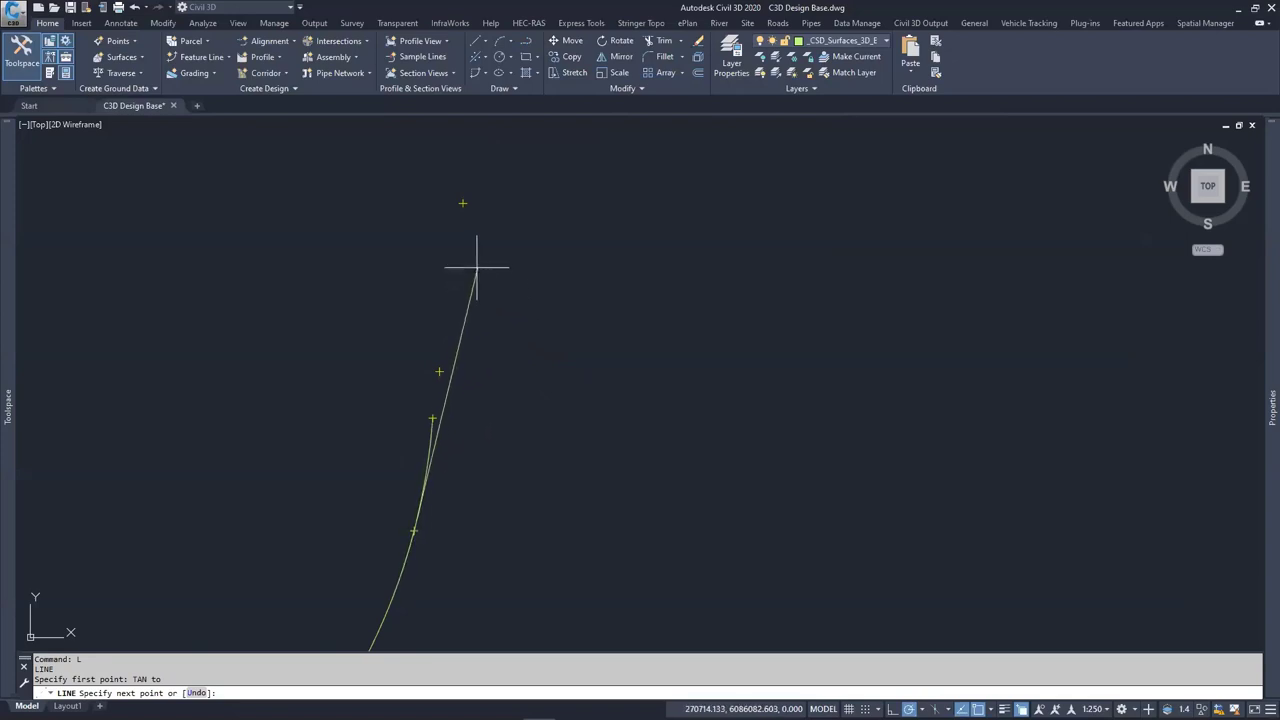
scroll(445, 283, "down", 5)
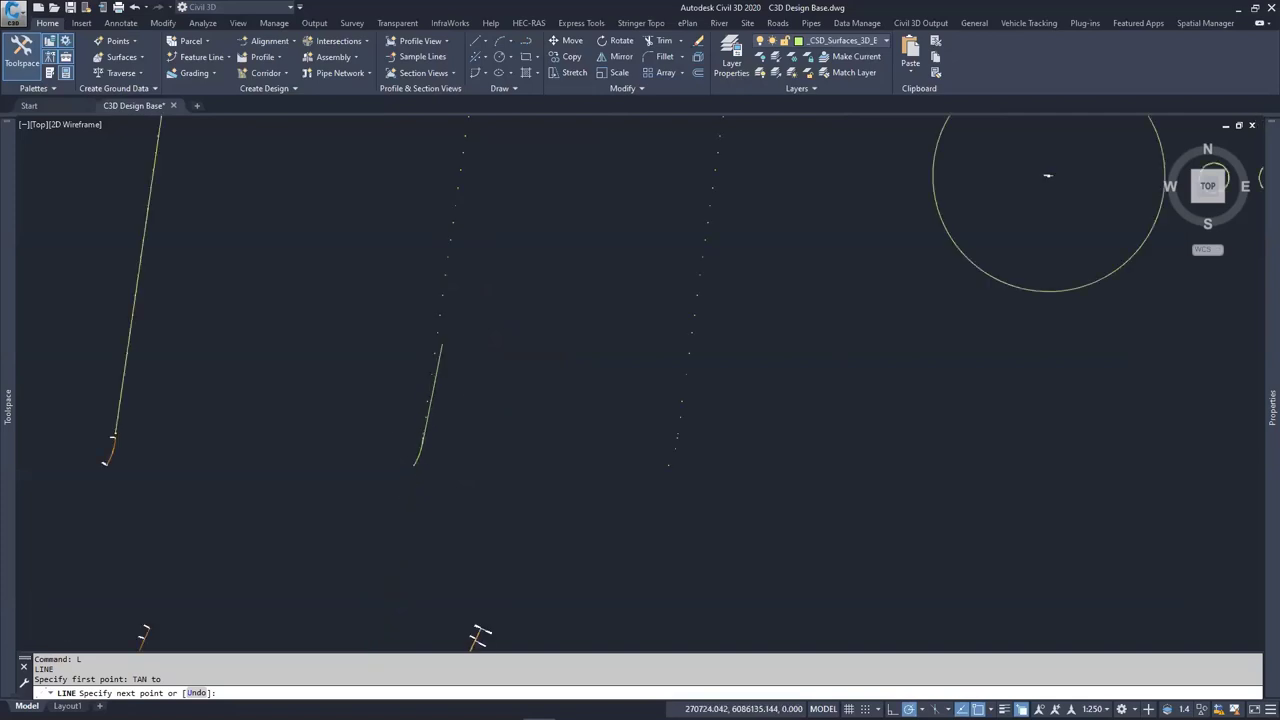
scroll(443, 280, "up", 6)
scroll(446, 284, "up", 3)
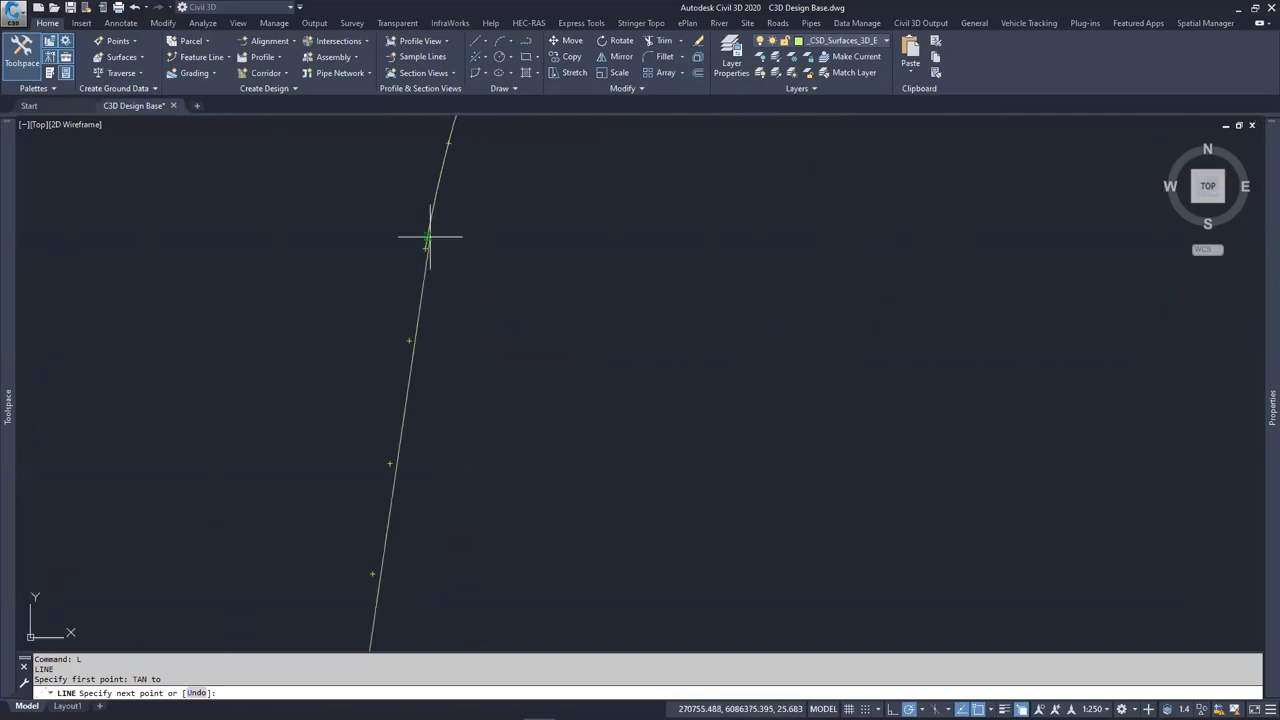
type("TA")
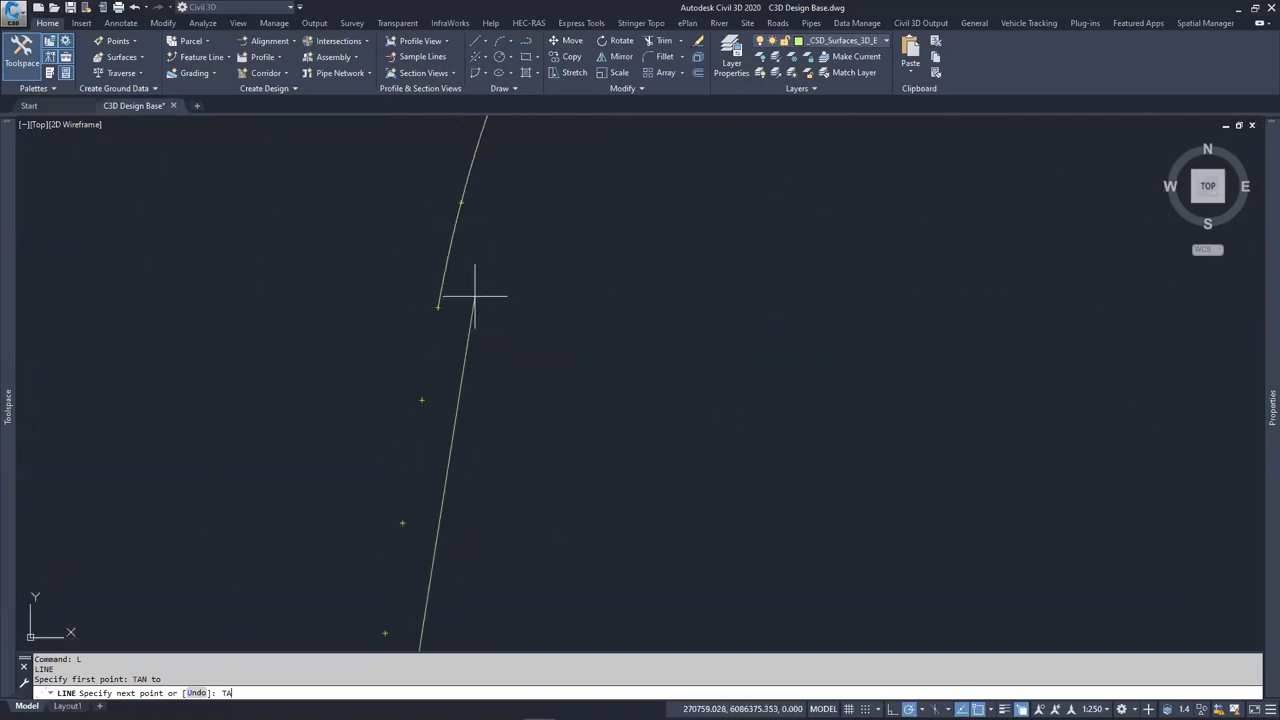
type("N")
key("Return")
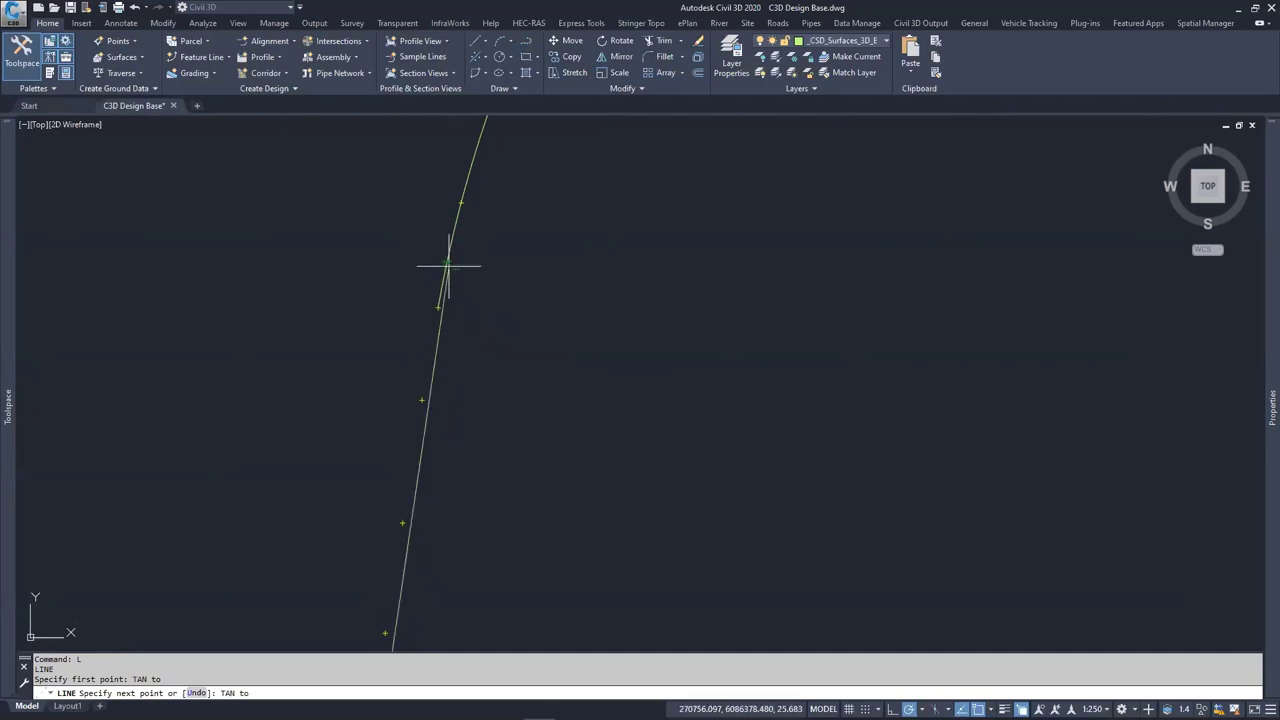
left_click(449, 250)
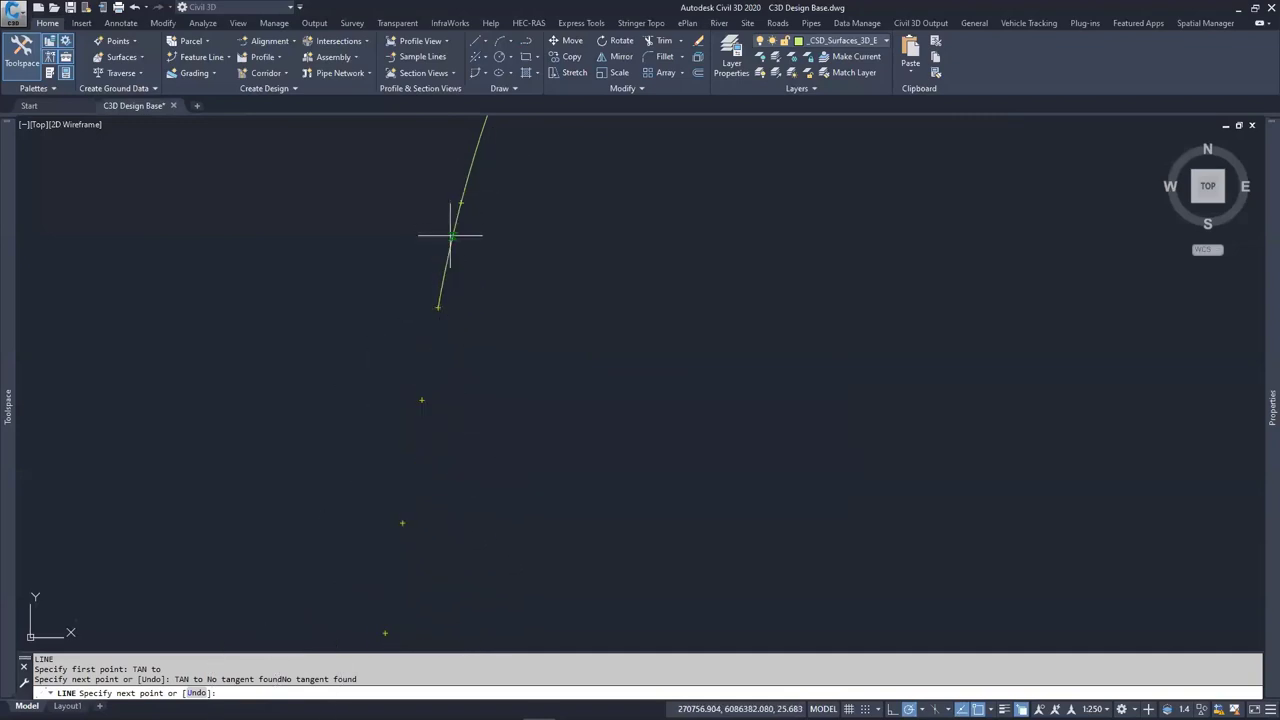
key("Escape")
key("Escape")
key("Escape")
scroll(383, 440, "down", 4)
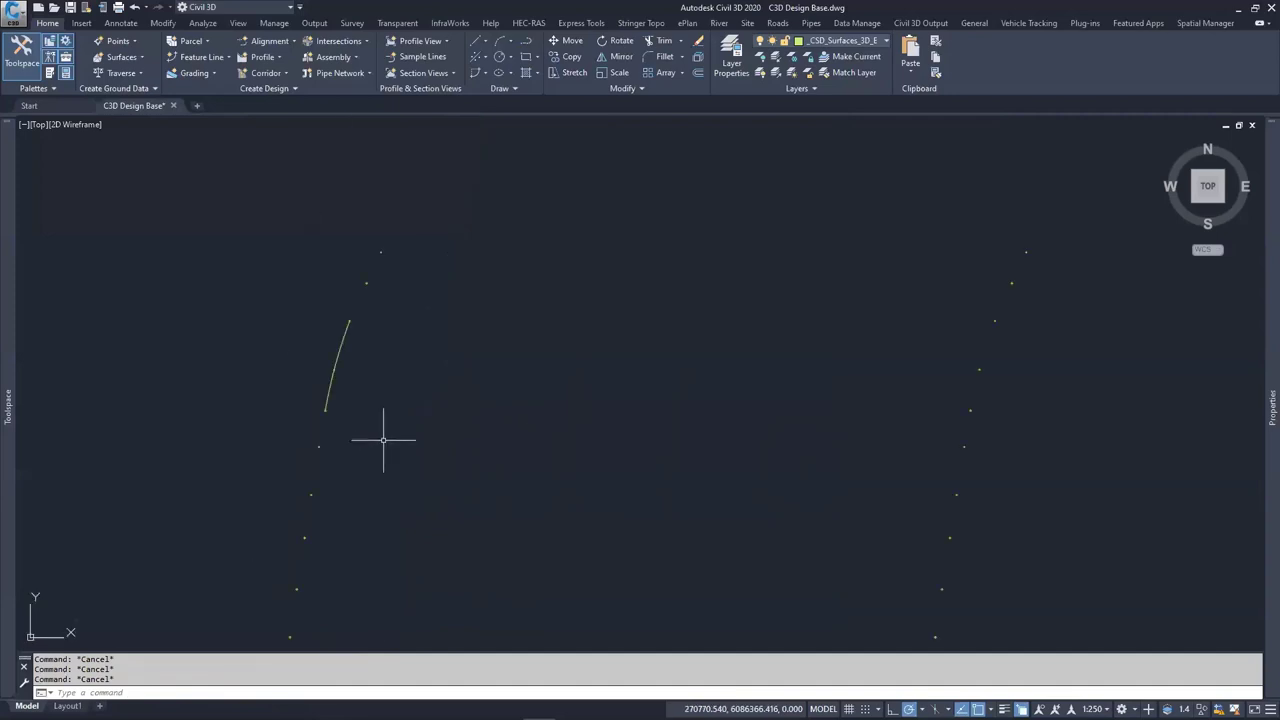
key("Escape")
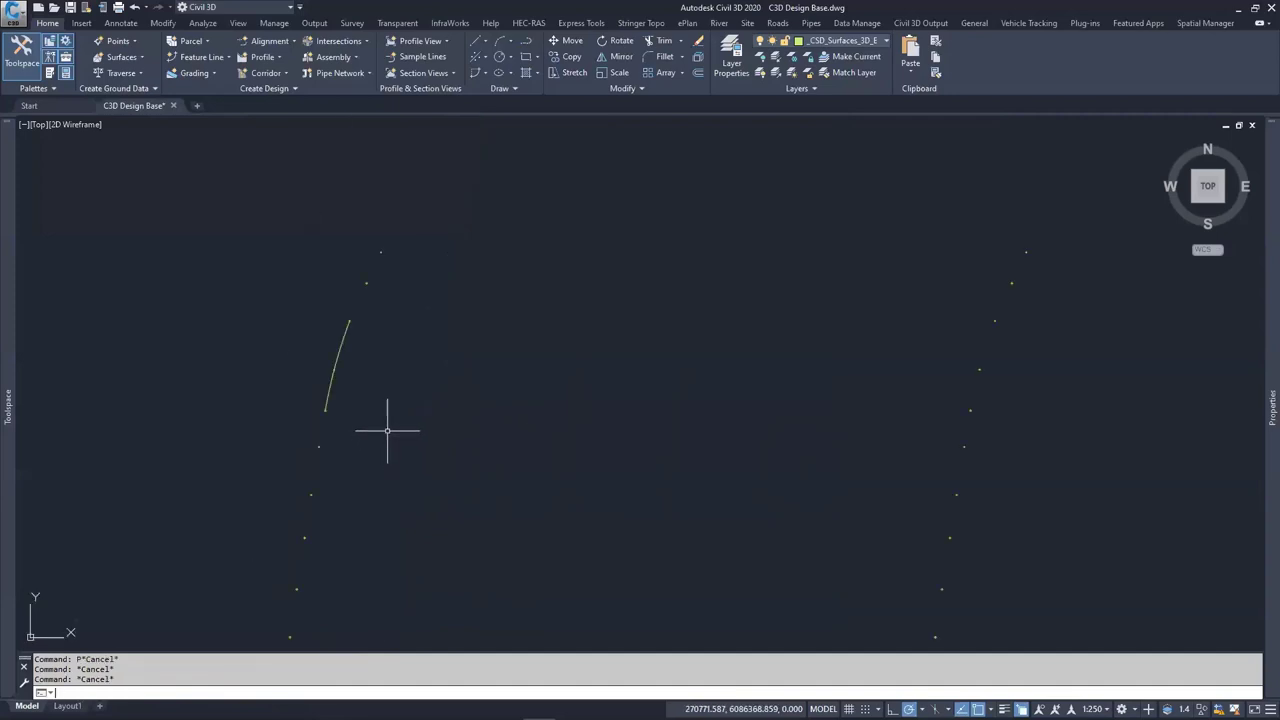
type("A")
key("Return")
left_click(513, 538)
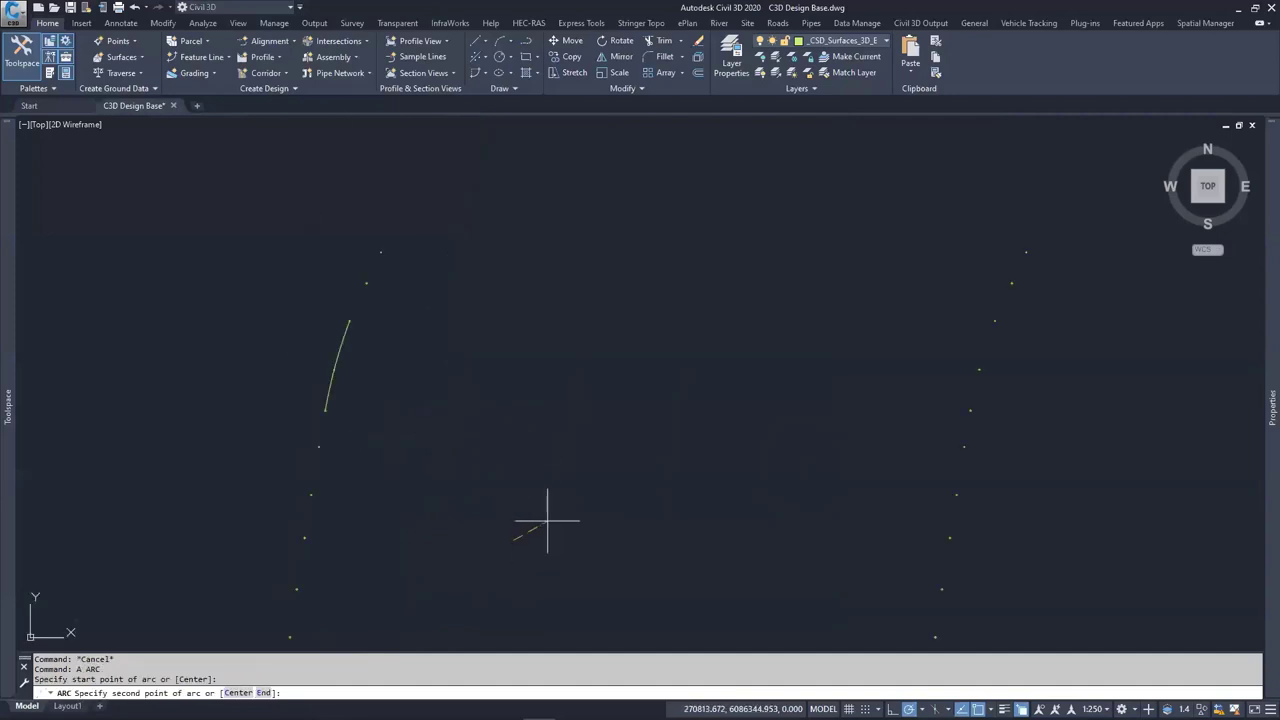
left_click(544, 518)
left_click(560, 475)
middle_click_drag(606, 394, 562, 460)
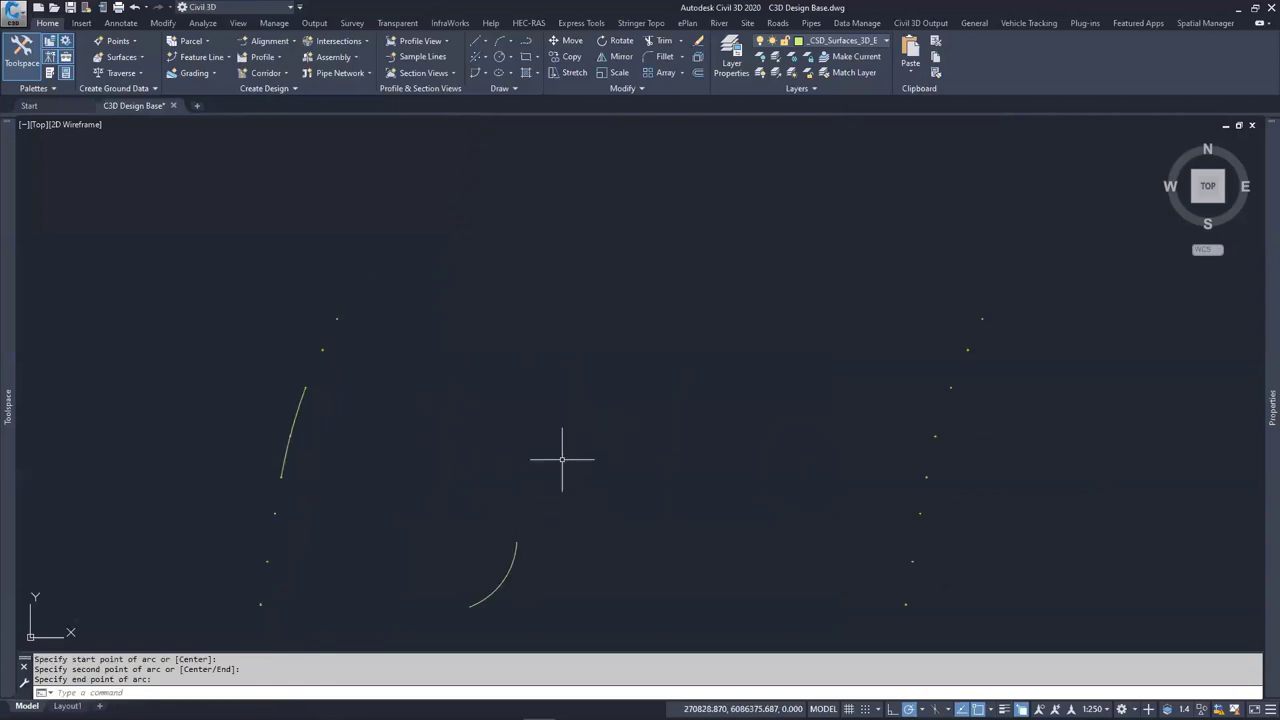
key("Return")
left_click(573, 387)
left_click(530, 424)
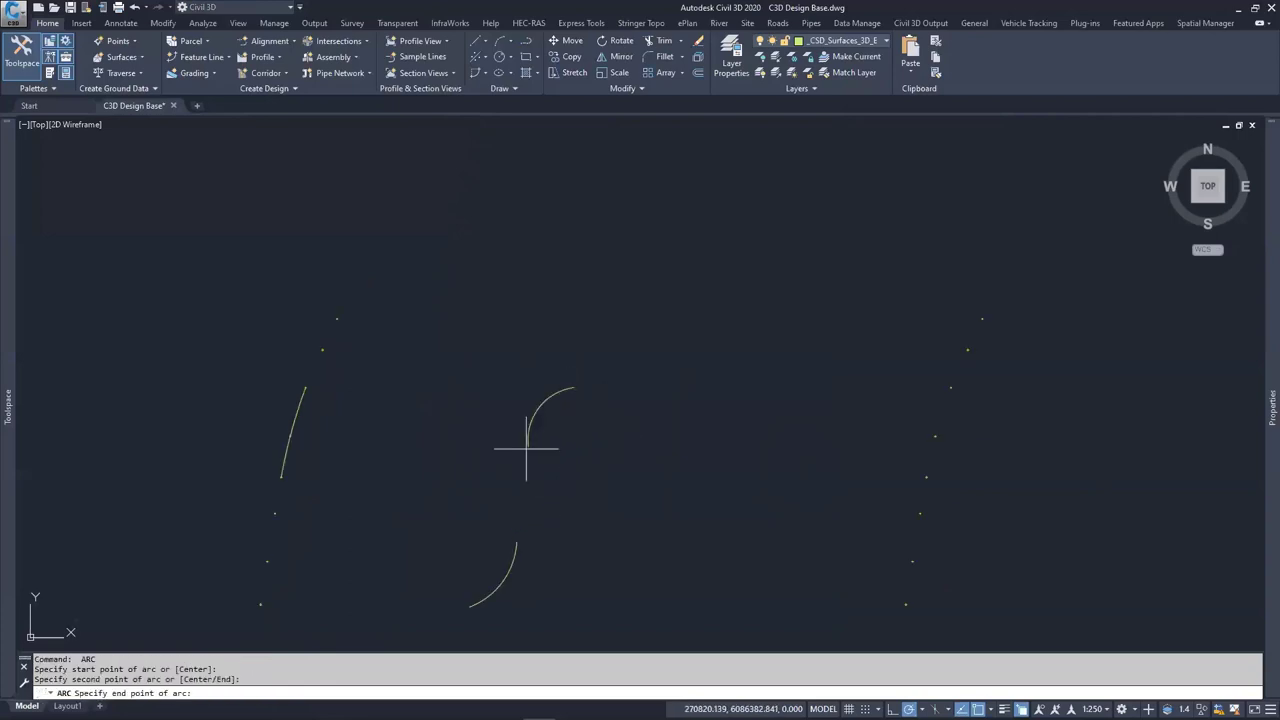
left_click(518, 453)
key("Escape")
key("Escape")
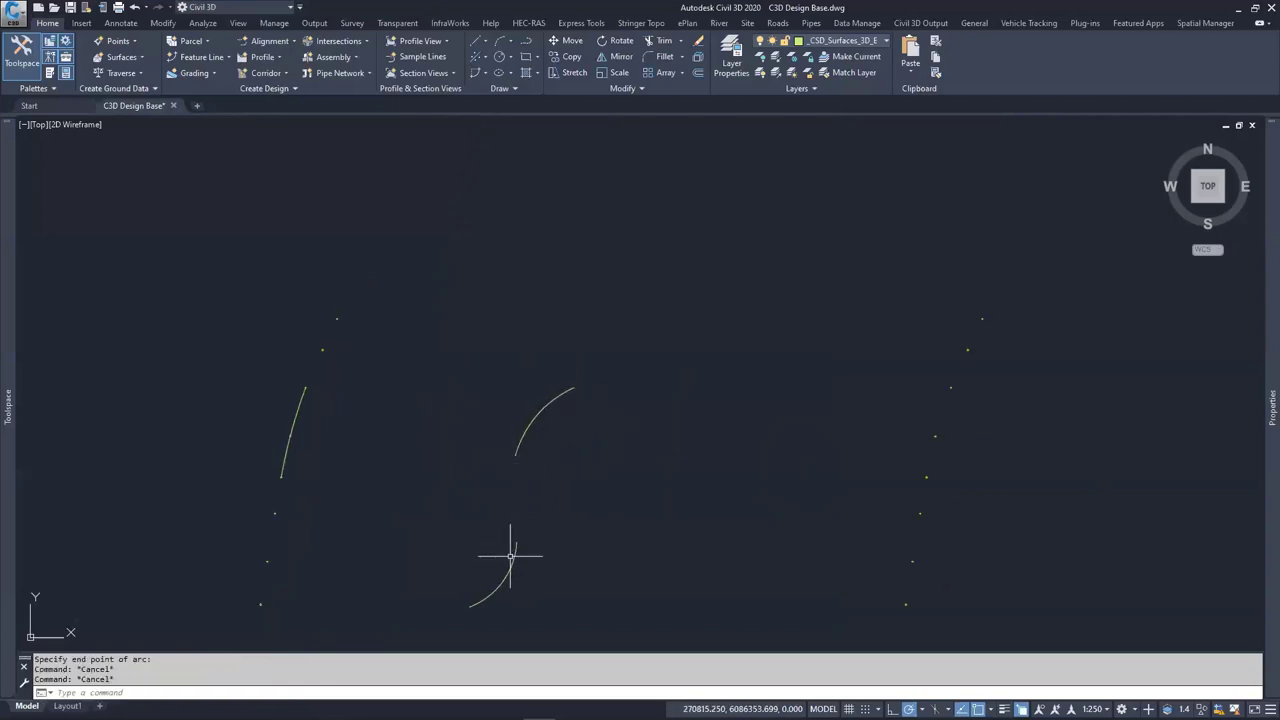
scroll(510, 556, "up", 2)
left_click(513, 538)
left_click(511, 538)
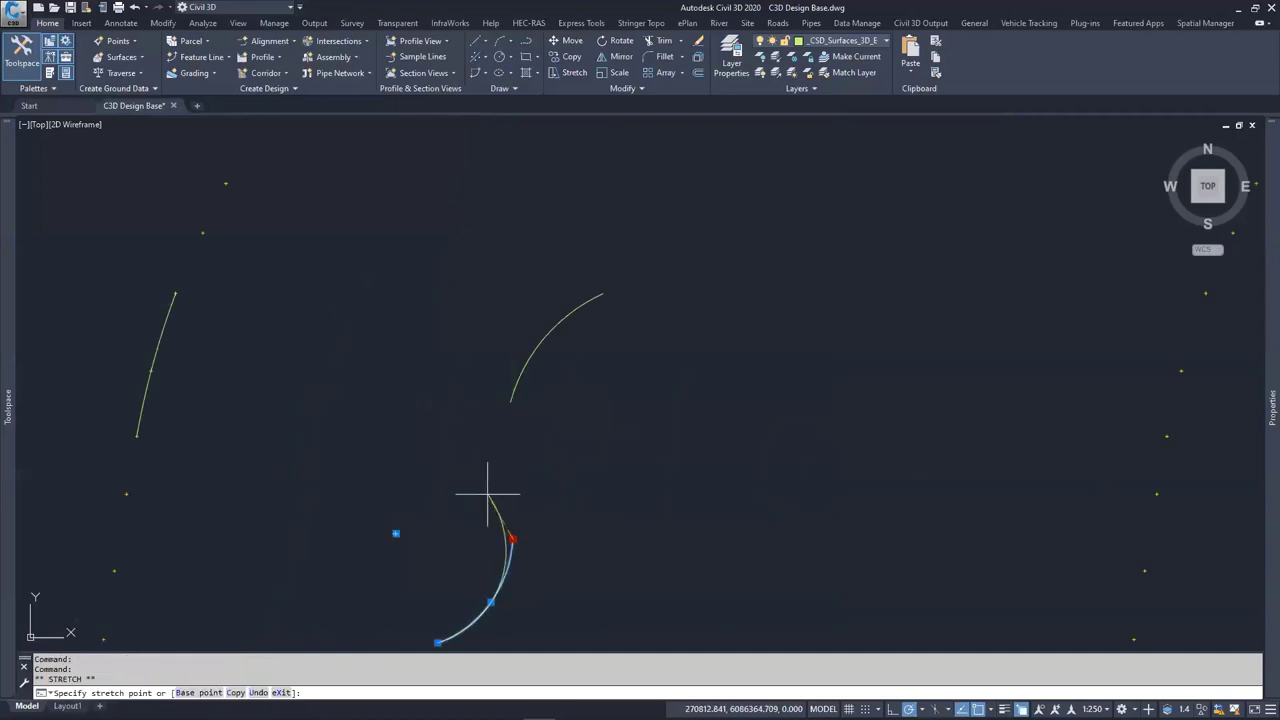
left_click(495, 489)
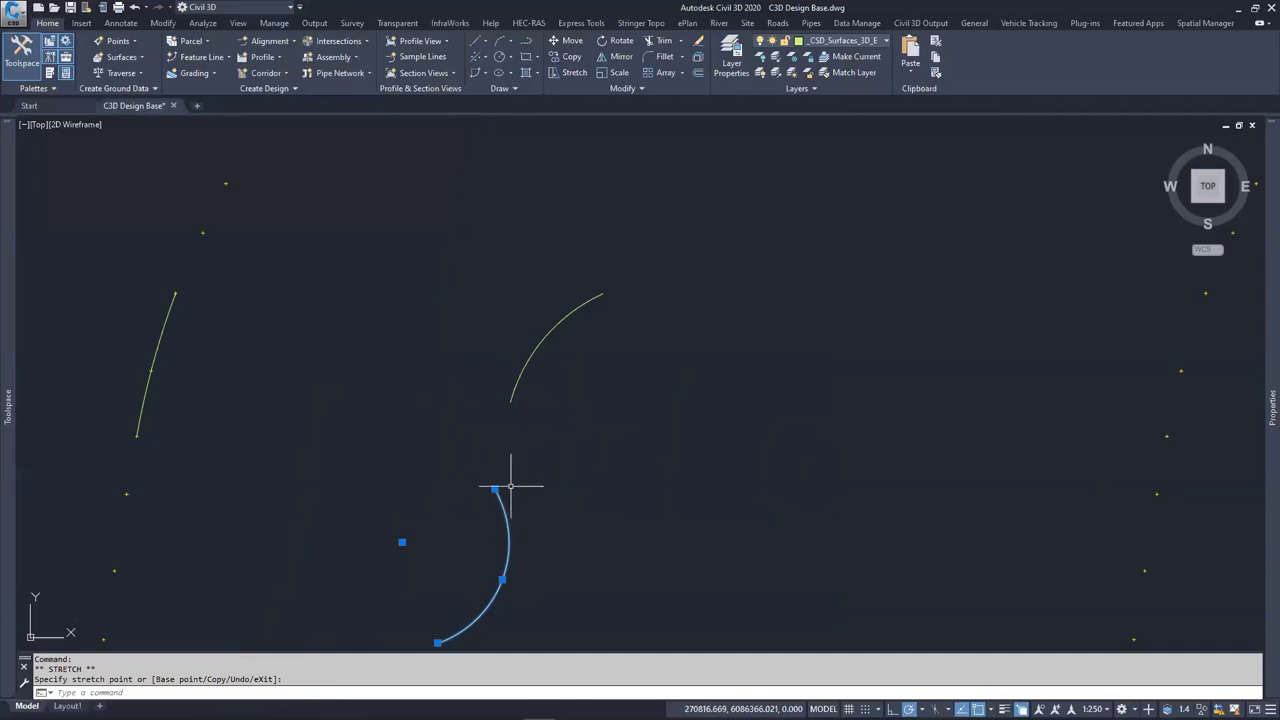
left_click(565, 370)
left_click(457, 534)
scroll(544, 455, "down", 2)
key("Delete")
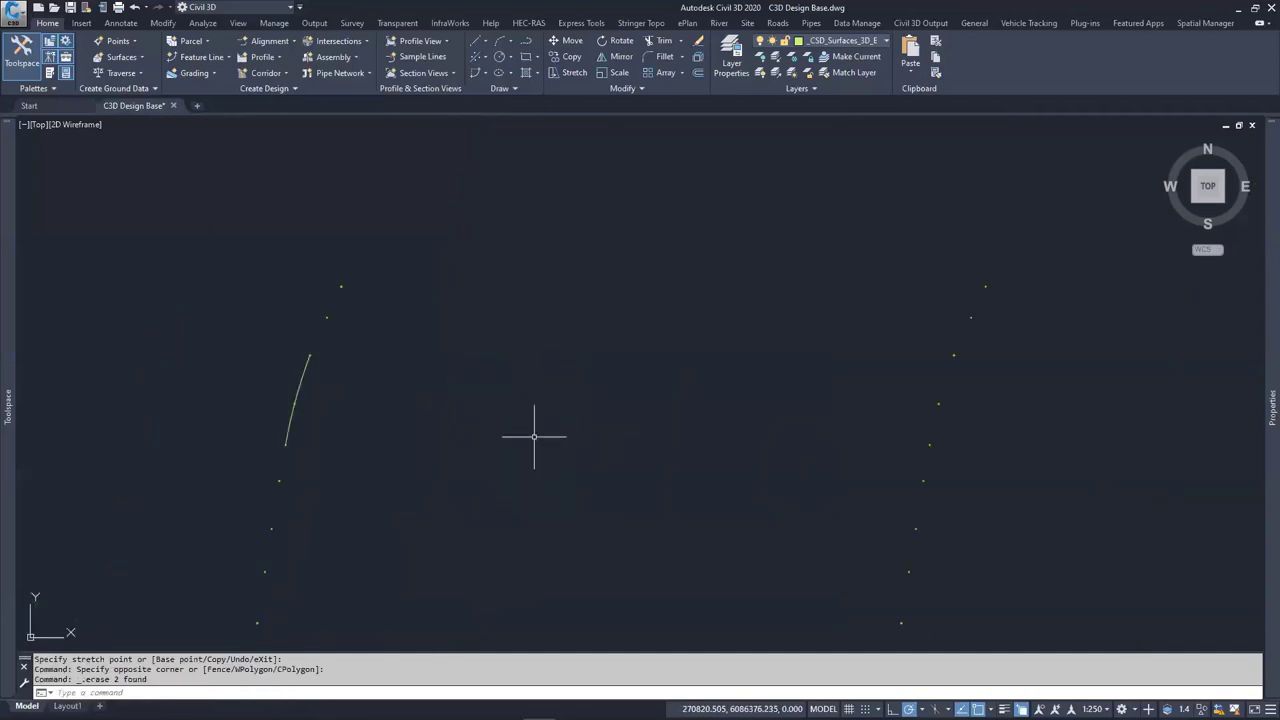
Grip-stretch the curve's lower end about 43.201 further south with polar off, then show object snap settings
middle_click_drag(312, 436, 465, 408)
scroll(457, 388, "up", 2)
left_click(457, 388)
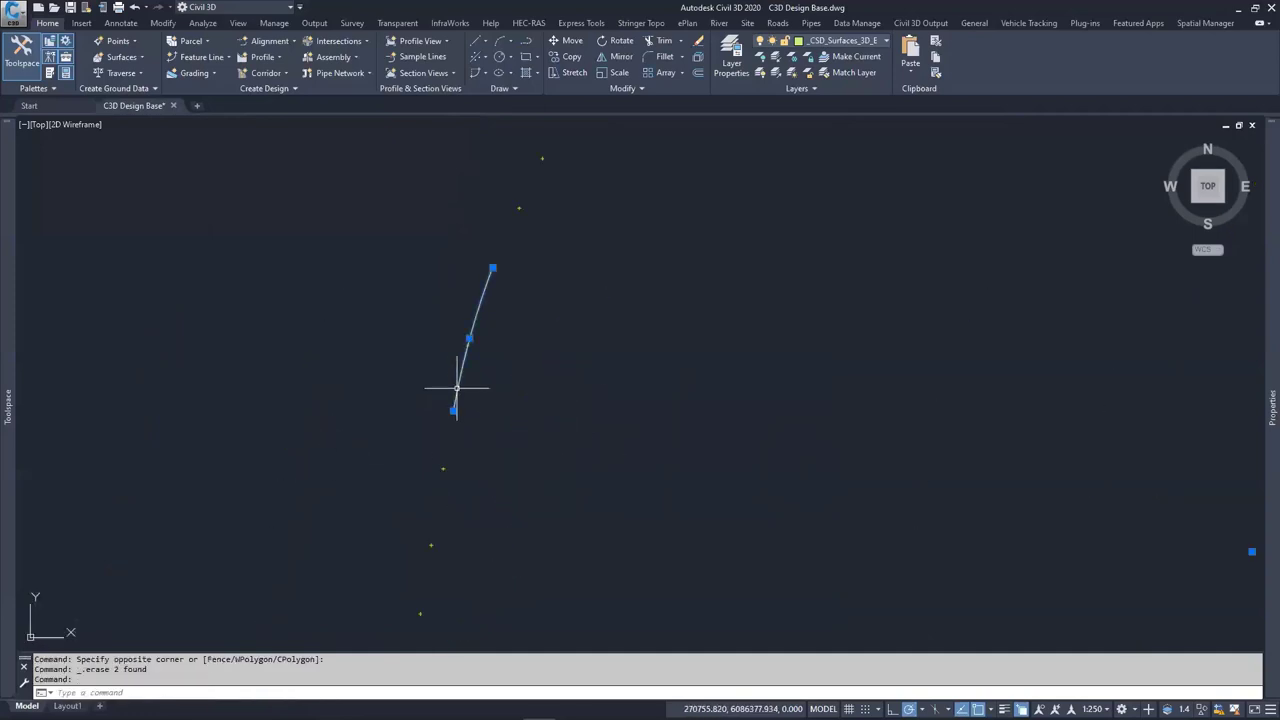
left_click(453, 410)
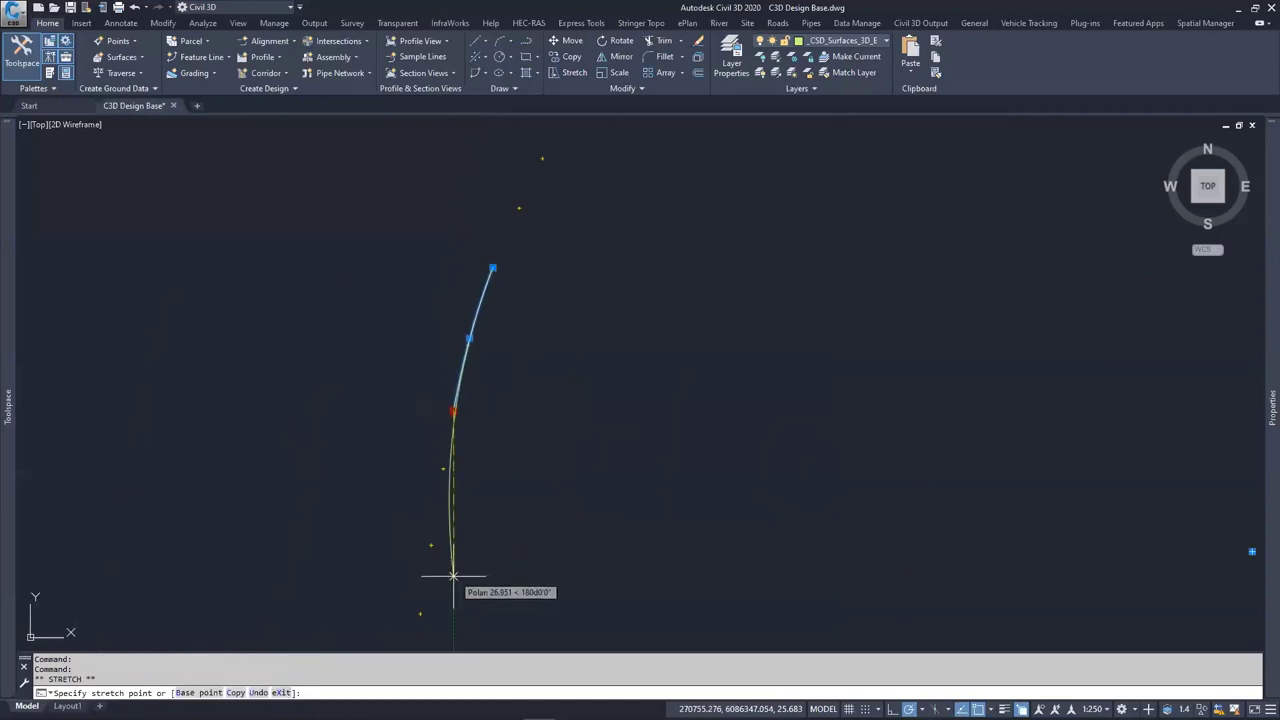
middle_click_drag(466, 591, 514, 484)
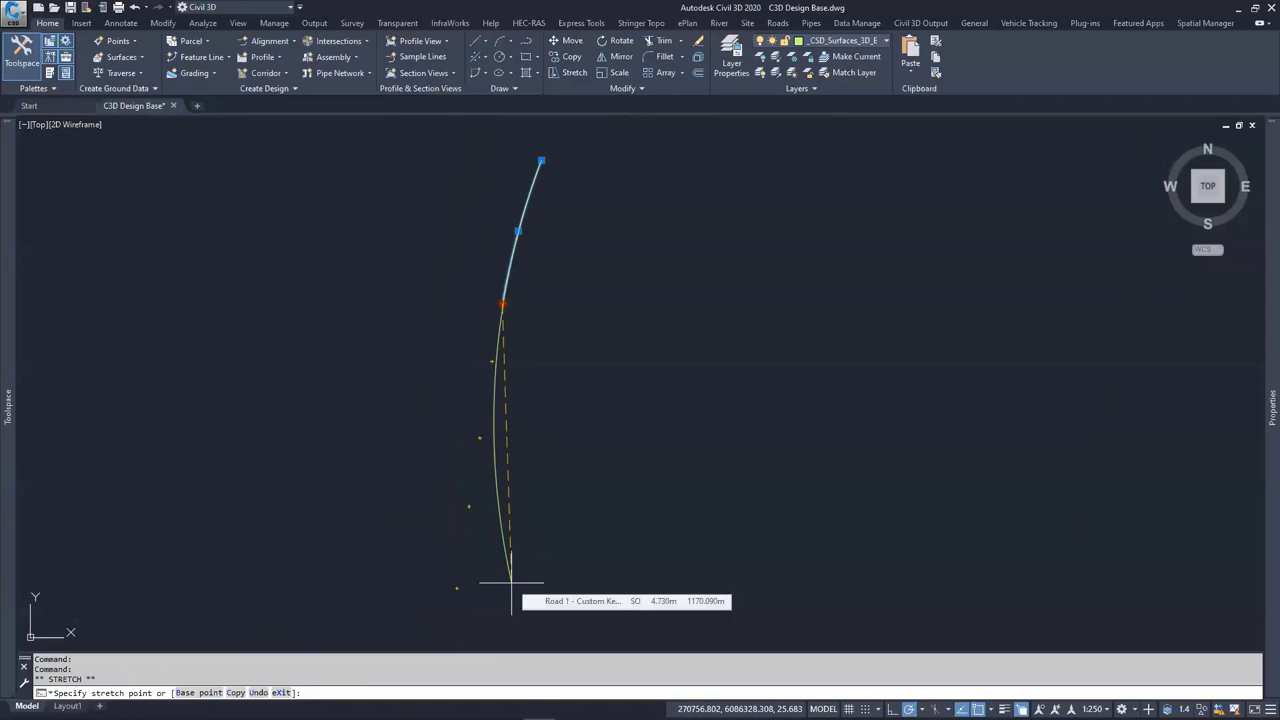
key("F10")
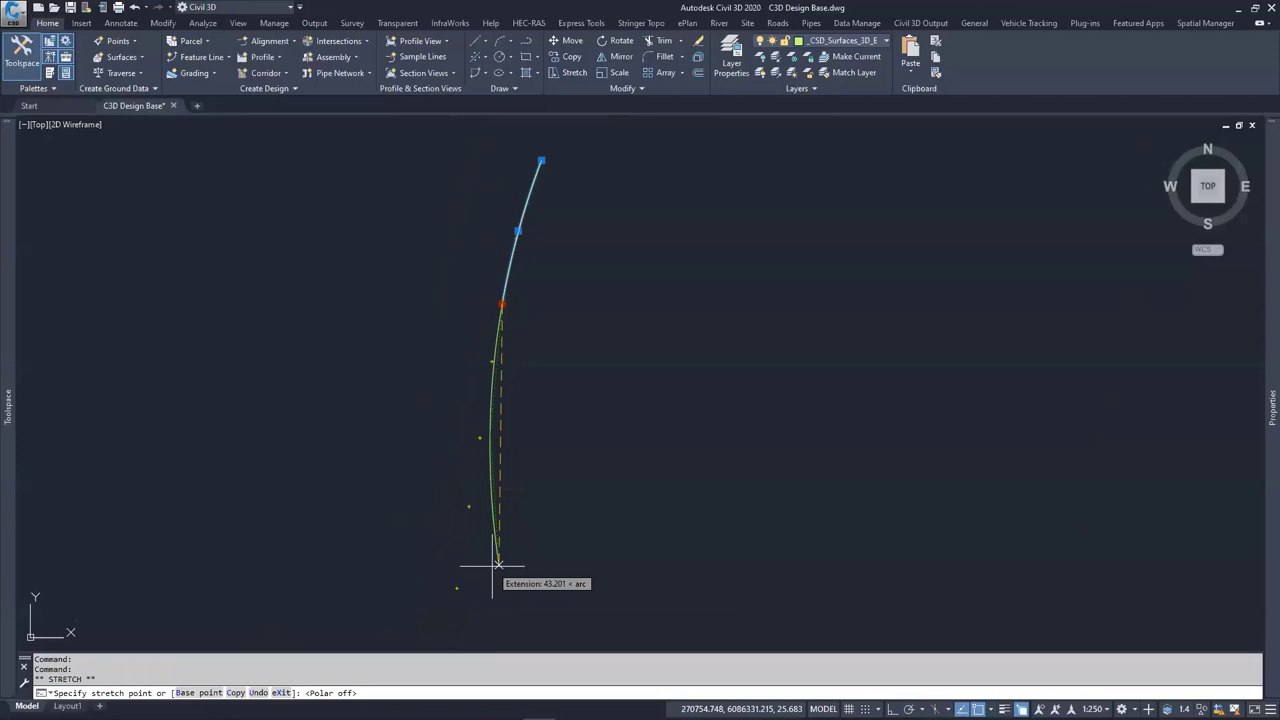
left_click(497, 565)
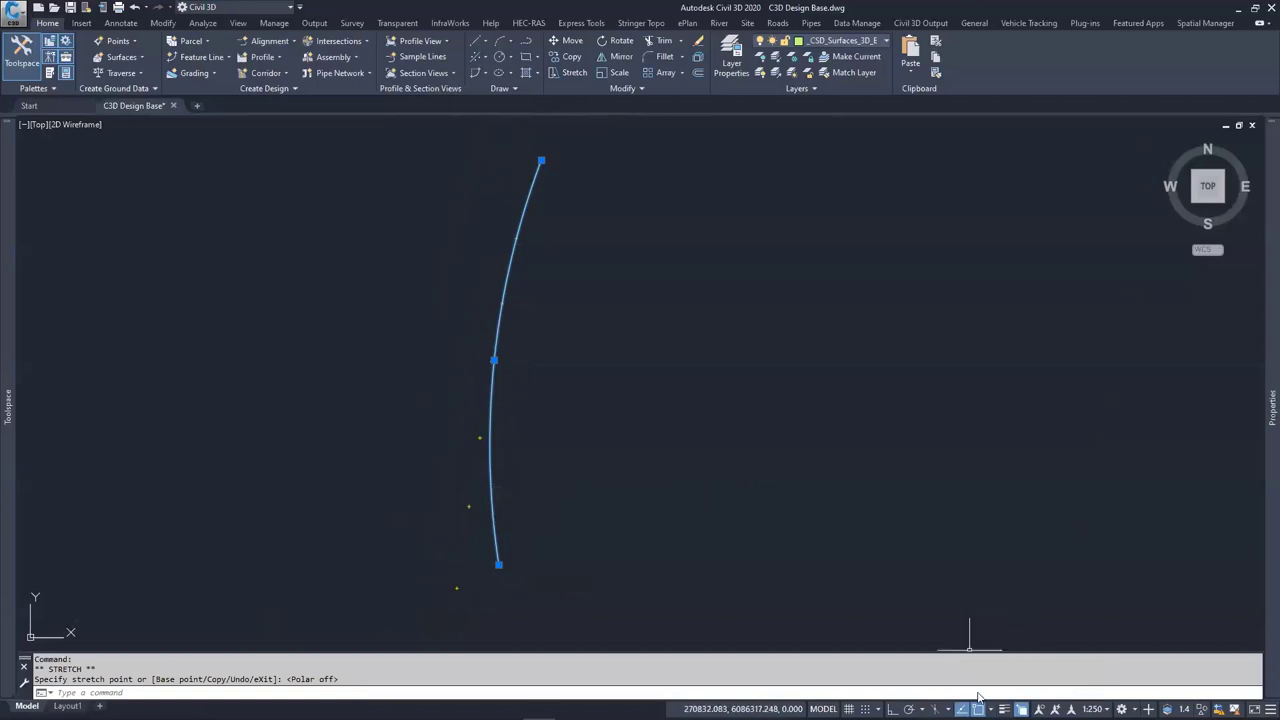
key("Tab")
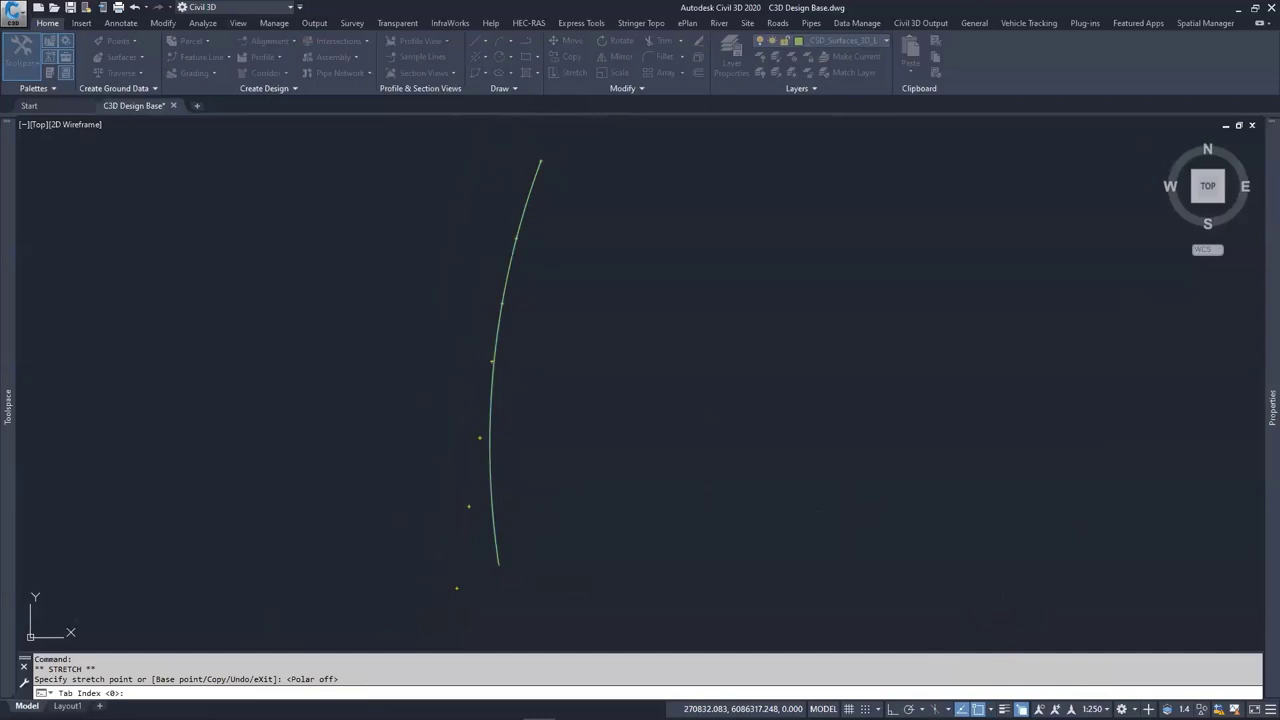
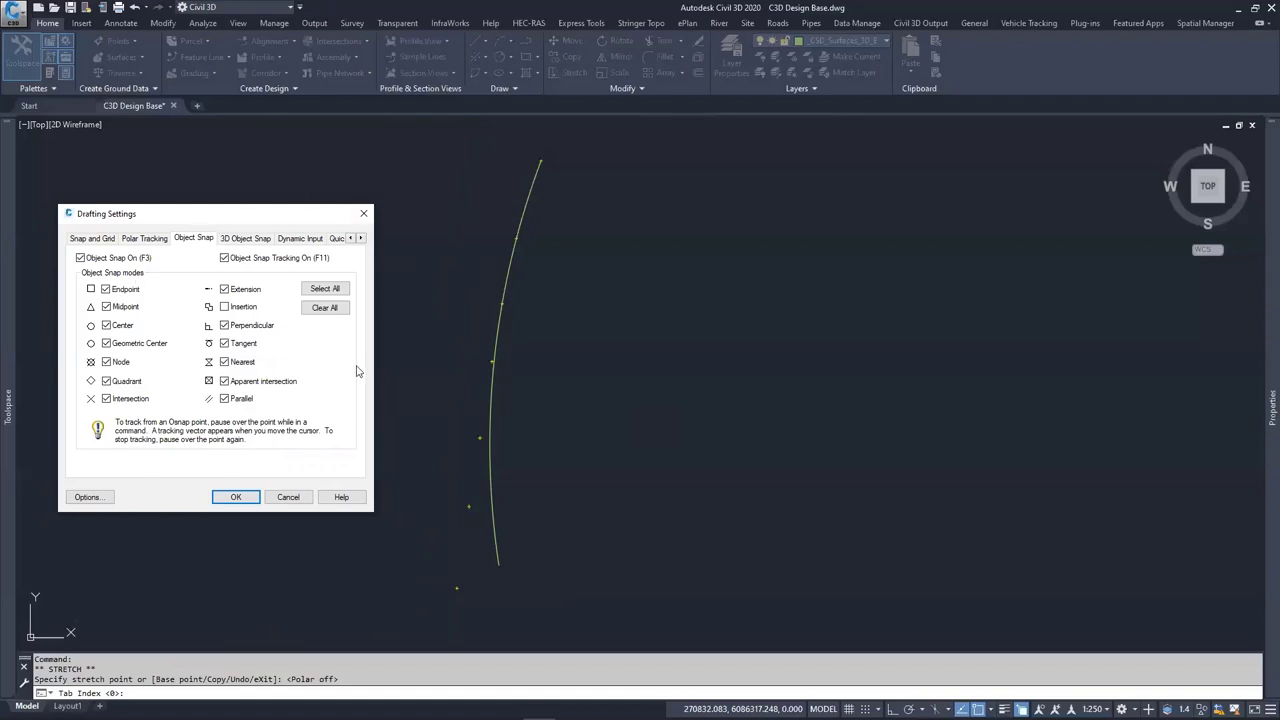
Confirm the snap settings, then discard a trial polyline started on the road curve
left_click(238, 497)
middle_click_drag(563, 466, 583, 443)
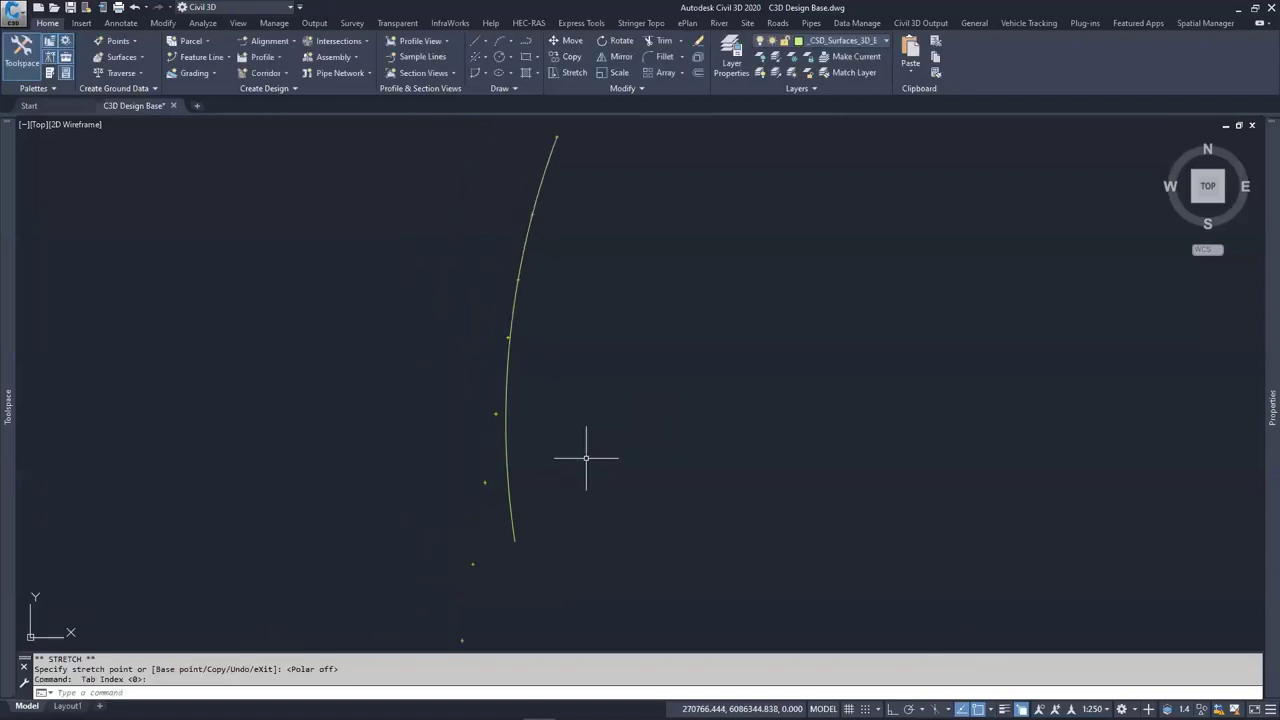
type("pl")
key("Return")
left_click(616, 492)
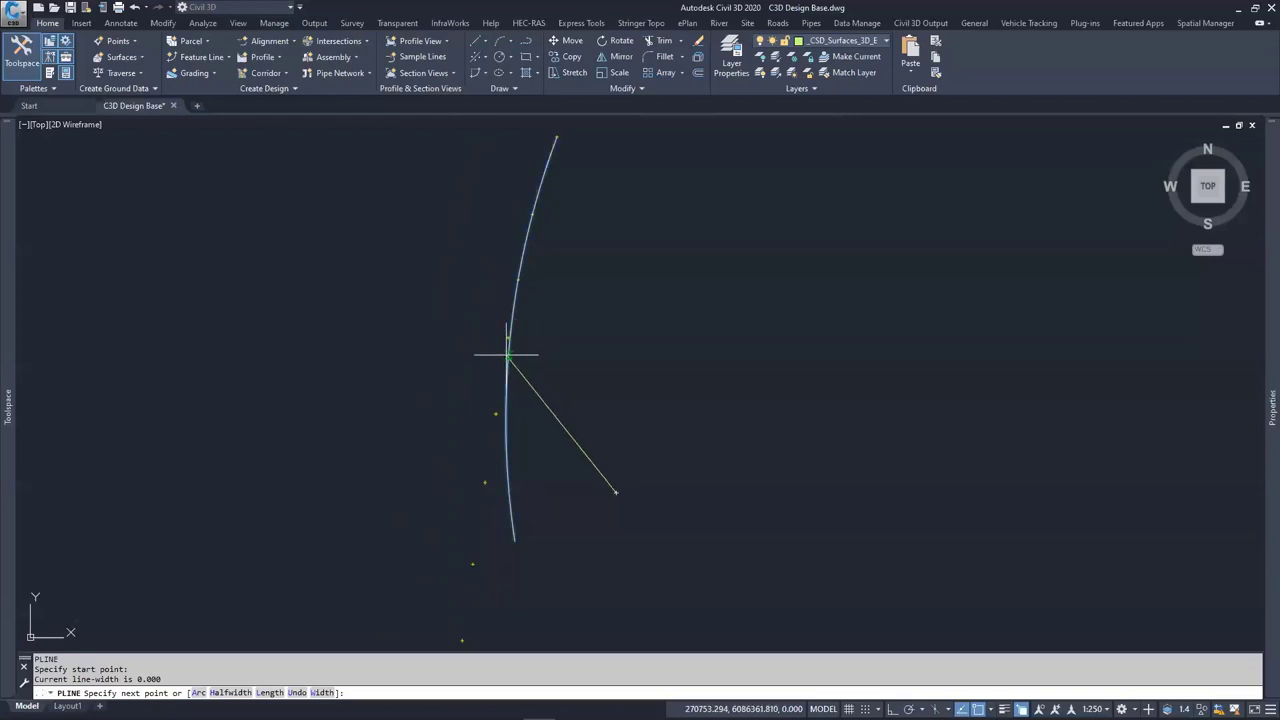
scroll(591, 417, "down", 5)
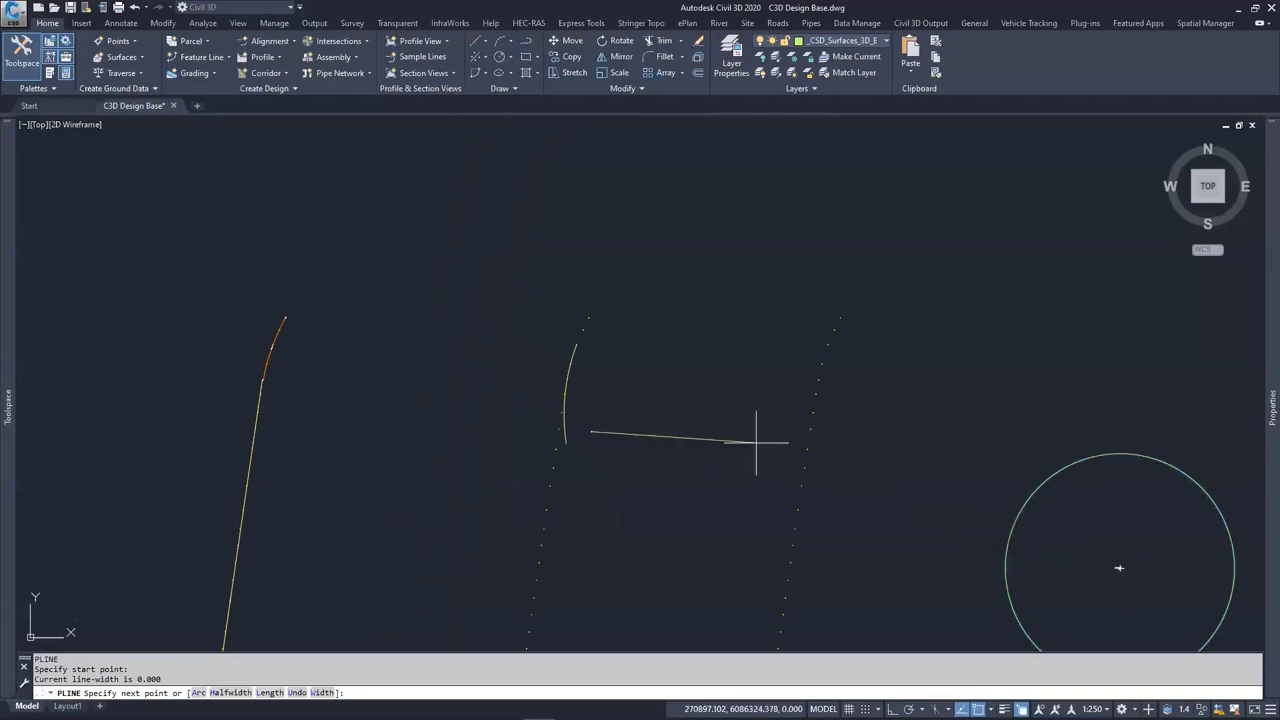
scroll(609, 425, "up", 2)
key("Escape")
key("Escape")
Reopen the object snap settings with OS and confirm them with all modes enabled
scroll(590, 430, "down", 4)
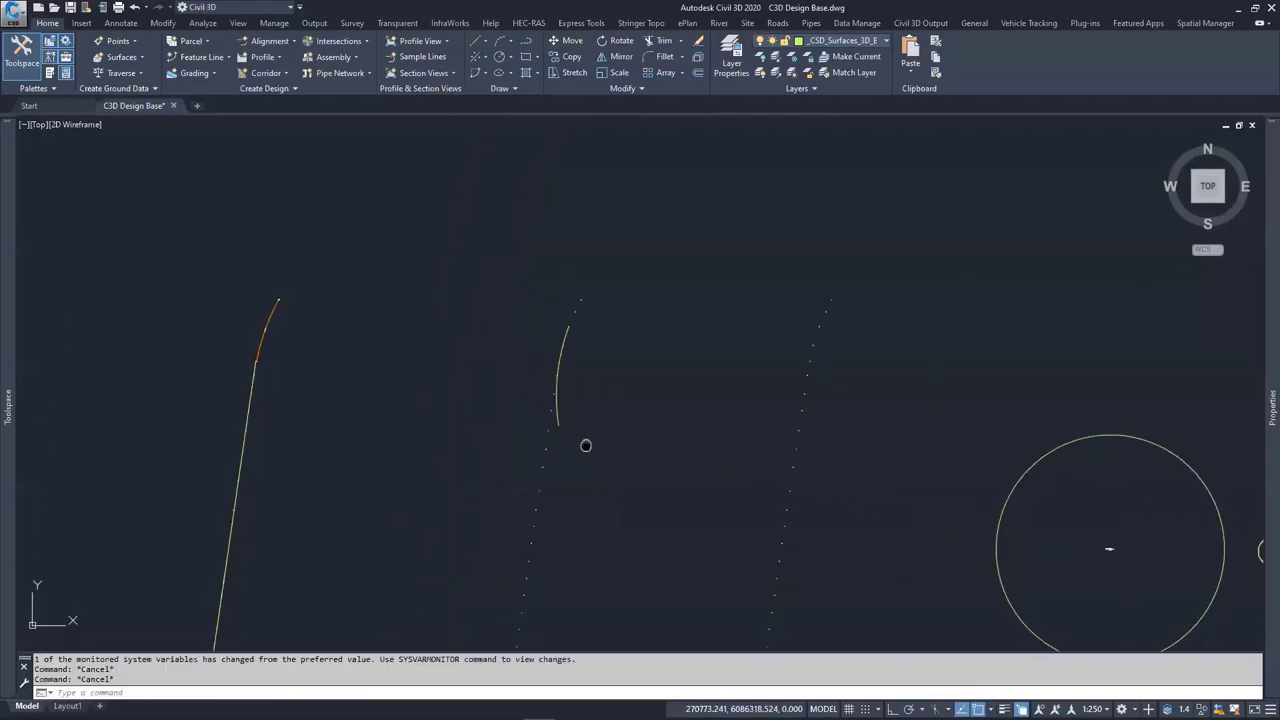
middle_click_drag(590, 487, 594, 354)
scroll(590, 355, "up", 5)
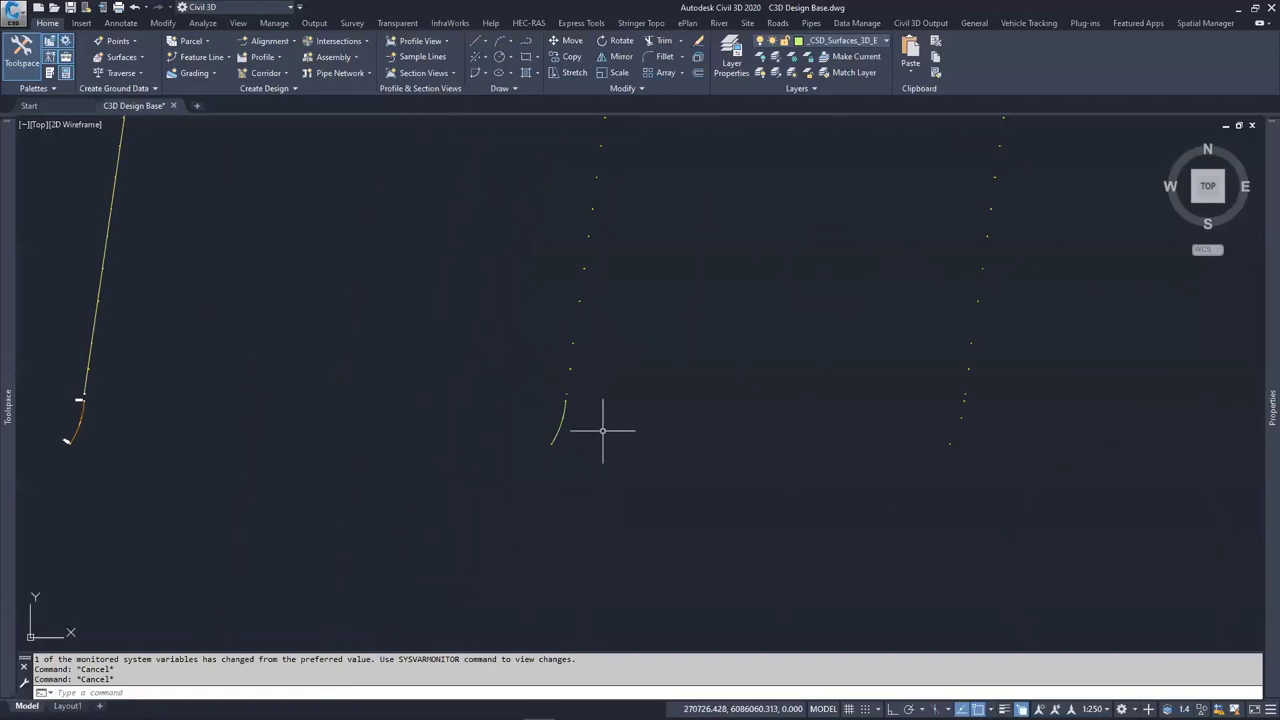
middle_click_drag(603, 346, 554, 491)
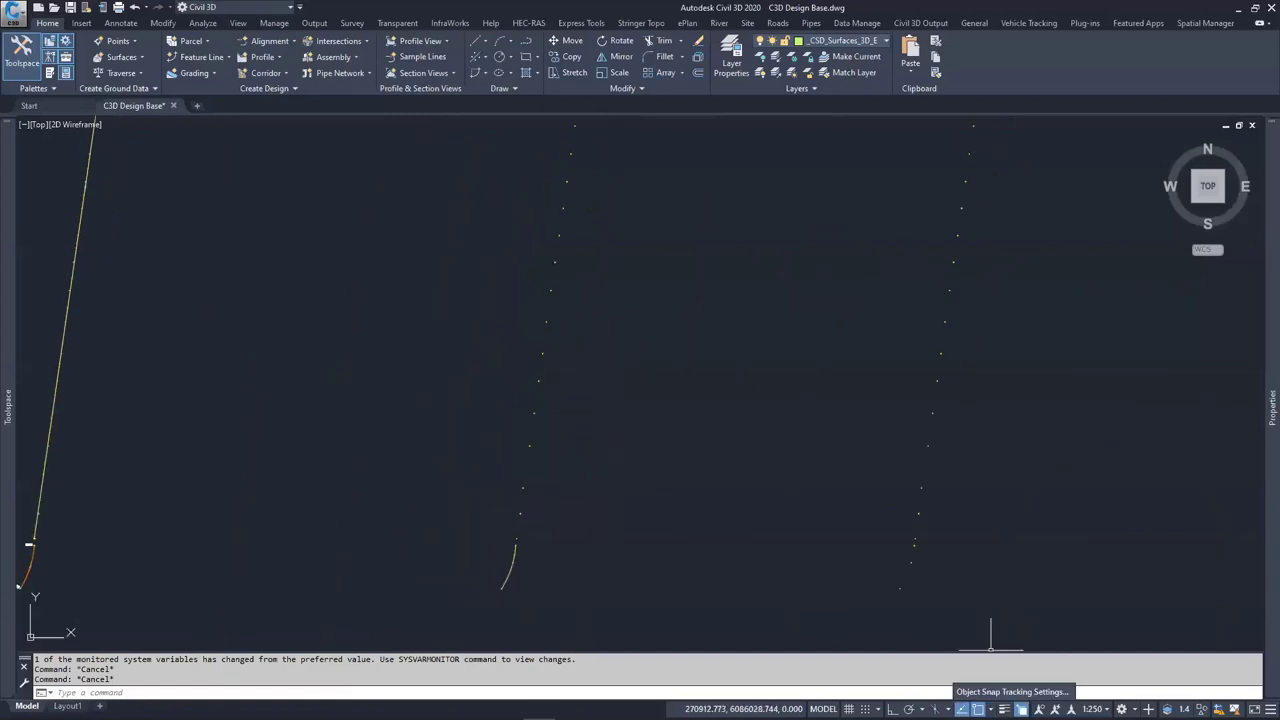
type("os")
key("Return")
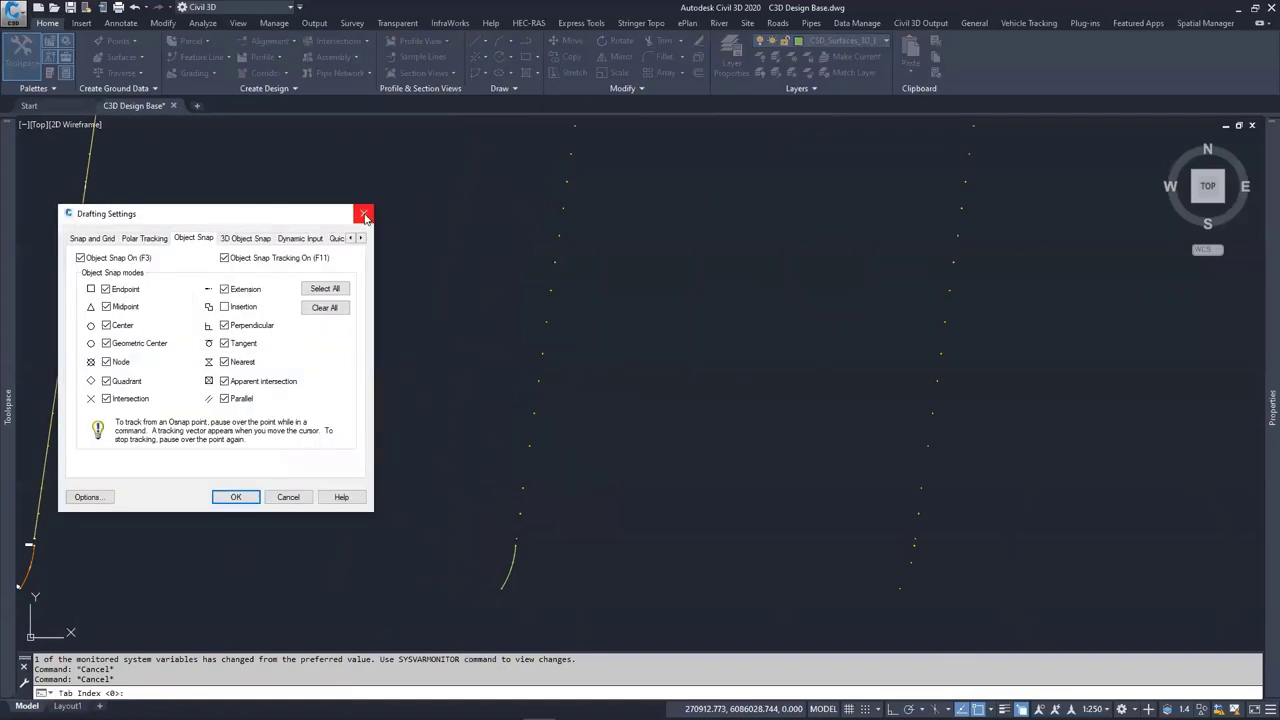
left_click(250, 496)
Start a new LINE command
scroll(363, 457, "down", 4)
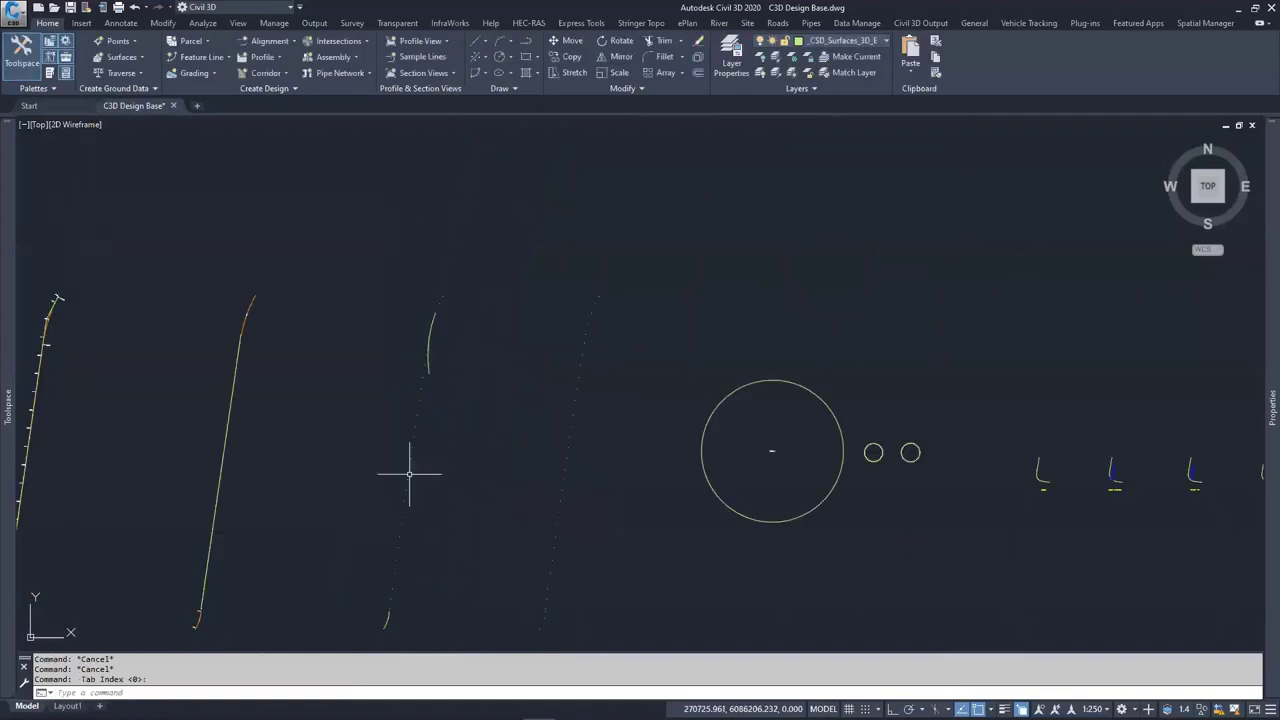
scroll(434, 334, "up", 4)
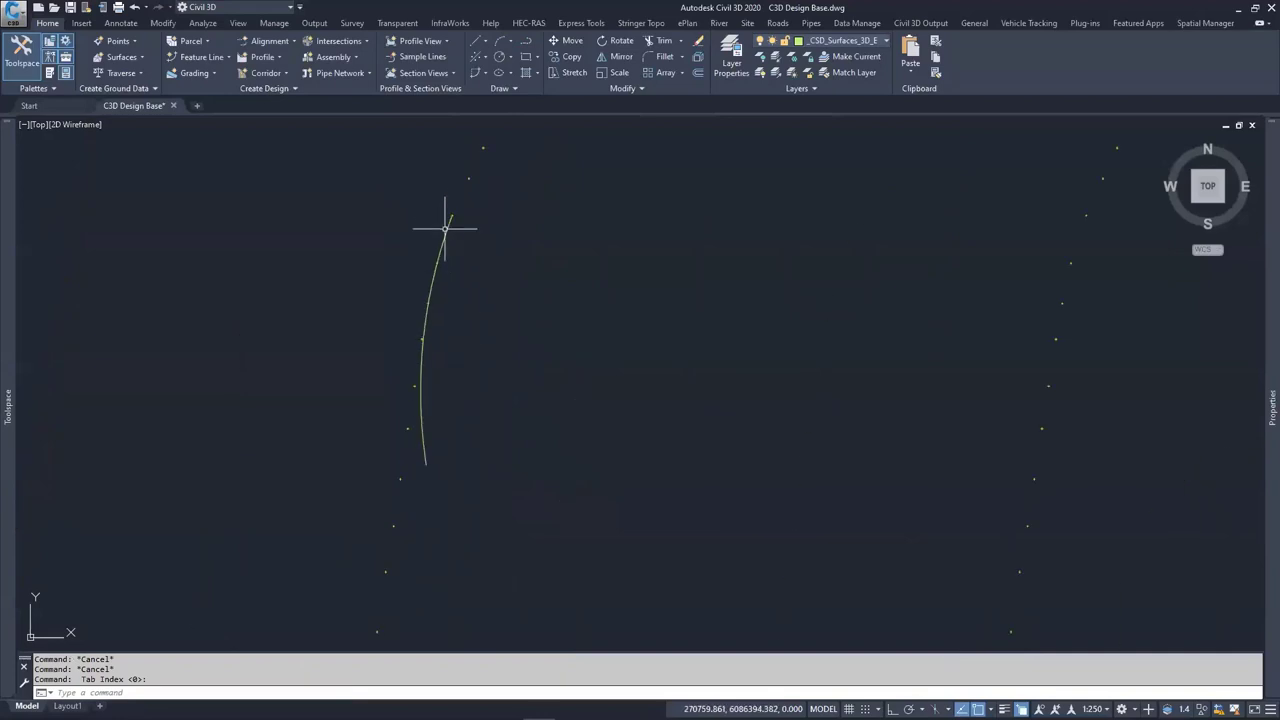
scroll(617, 306, "down", 5)
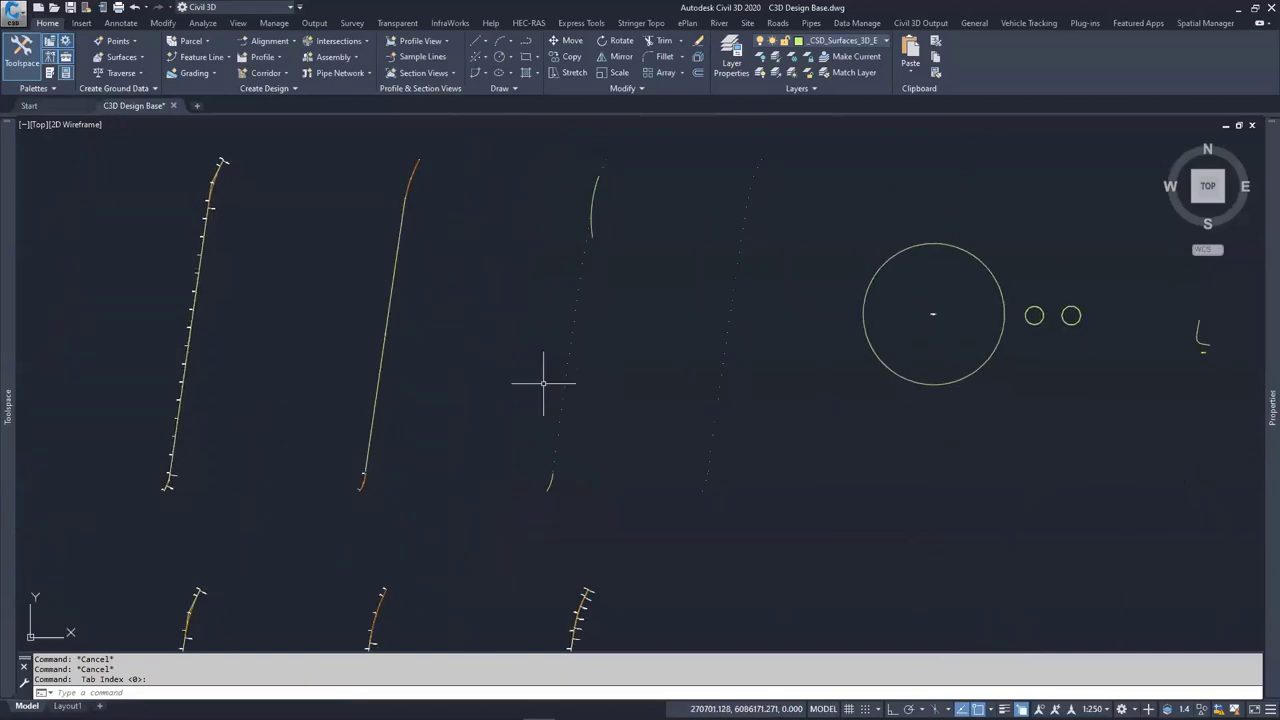
key("Return")
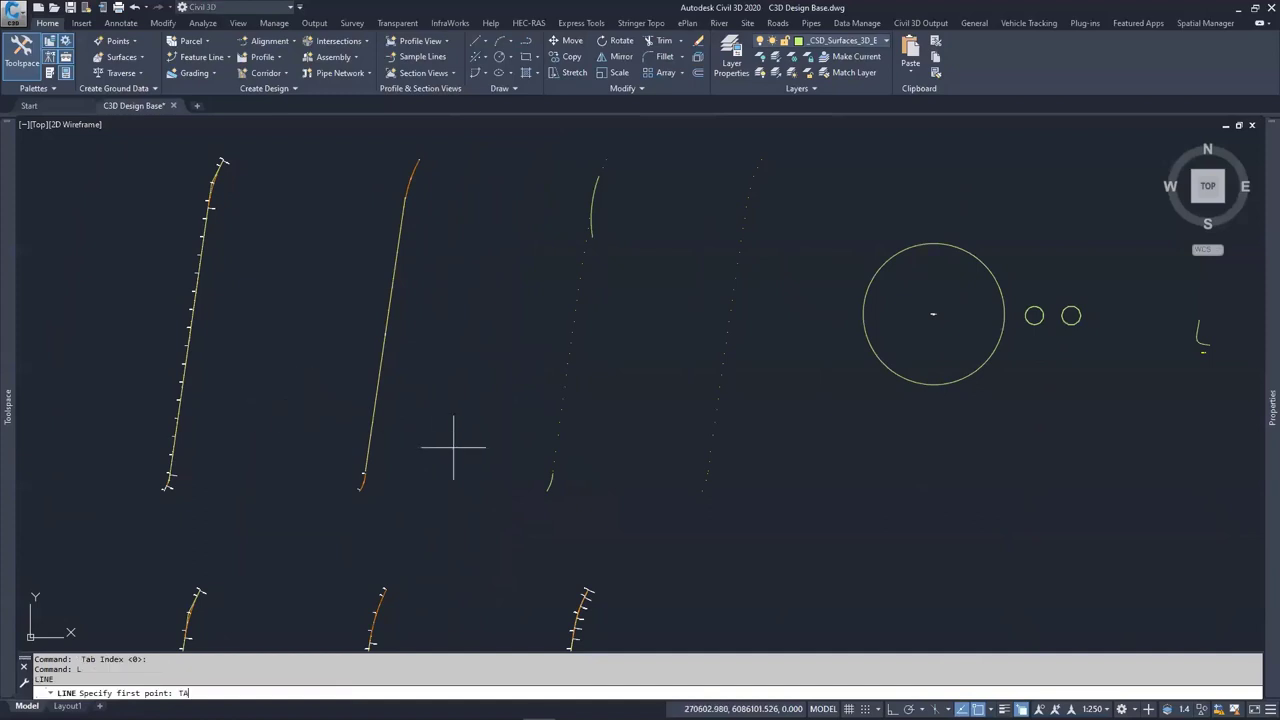
Draw a line off the curved end of the road string, TAN-snapped at both points
type("TAN")
key("Return")
scroll(540, 480, "up", 7)
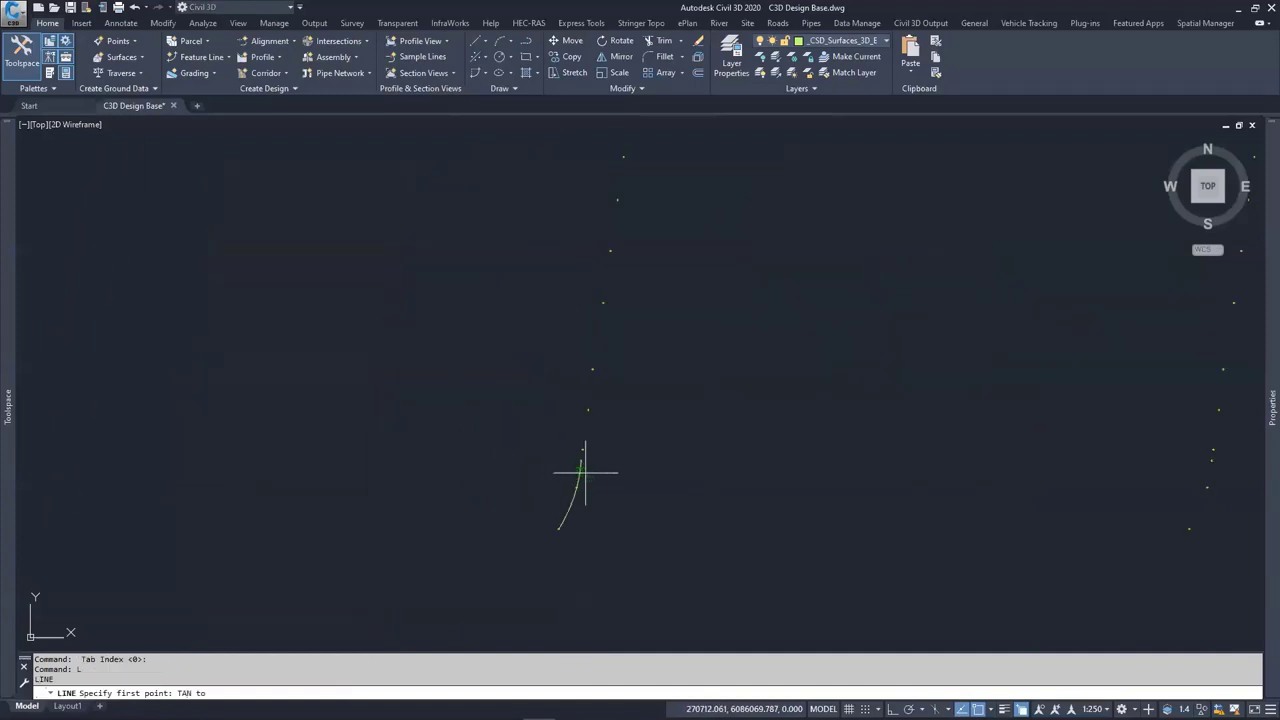
left_click(580, 474)
scroll(590, 460, "up", 5)
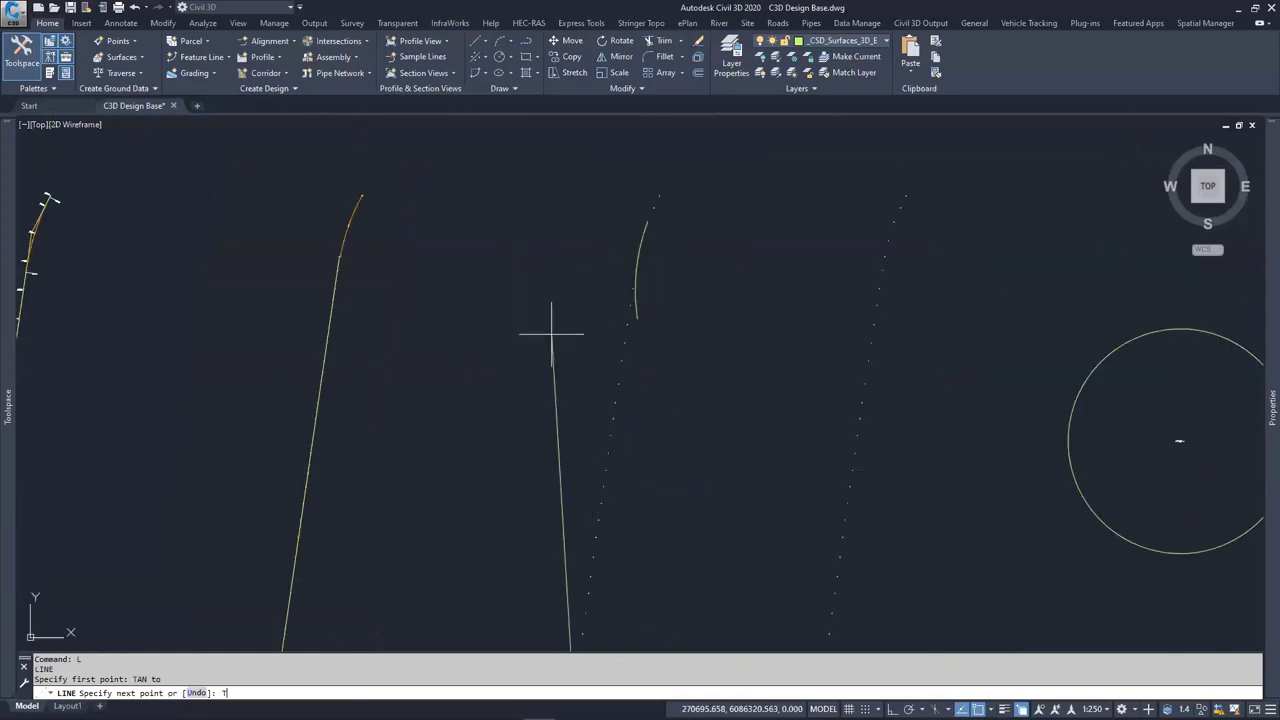
left_click(634, 283)
scroll(663, 286, "up", 2)
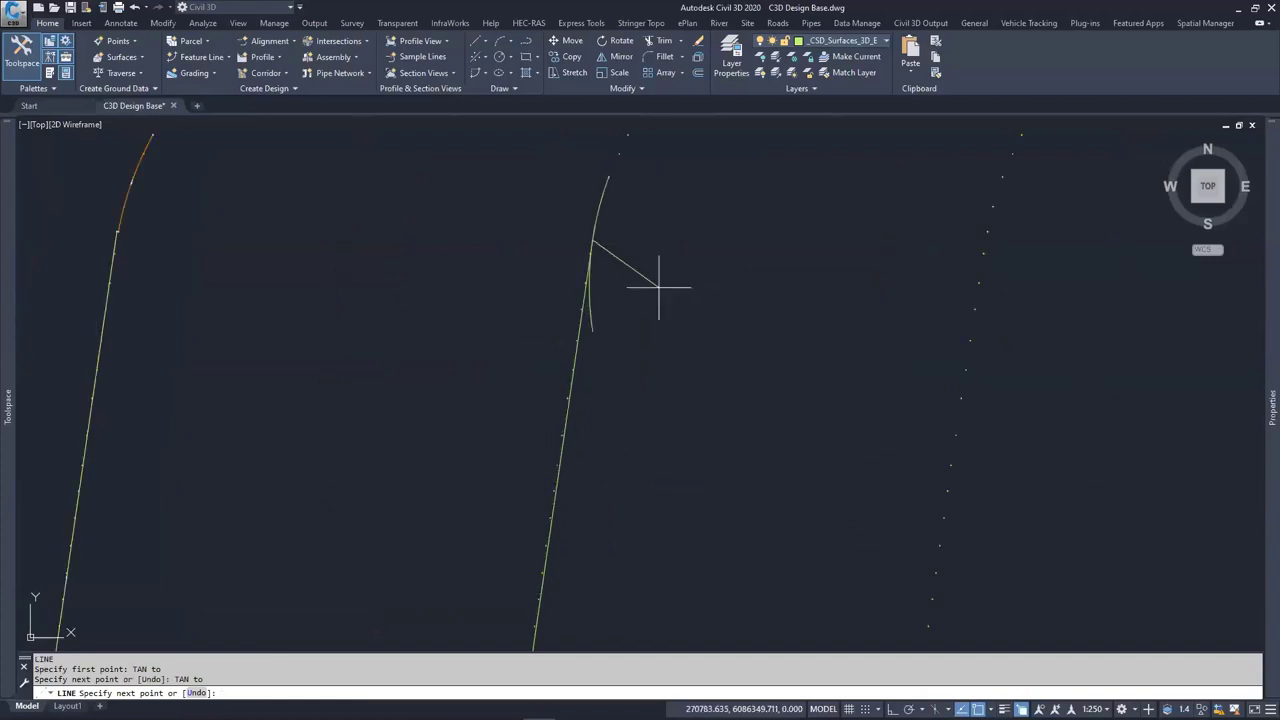
key("Escape")
key("Escape")
key("Escape")
Attempt to trim the new line's overhangs using the centre line as cutting edge
middle_click_drag(609, 318, 591, 358)
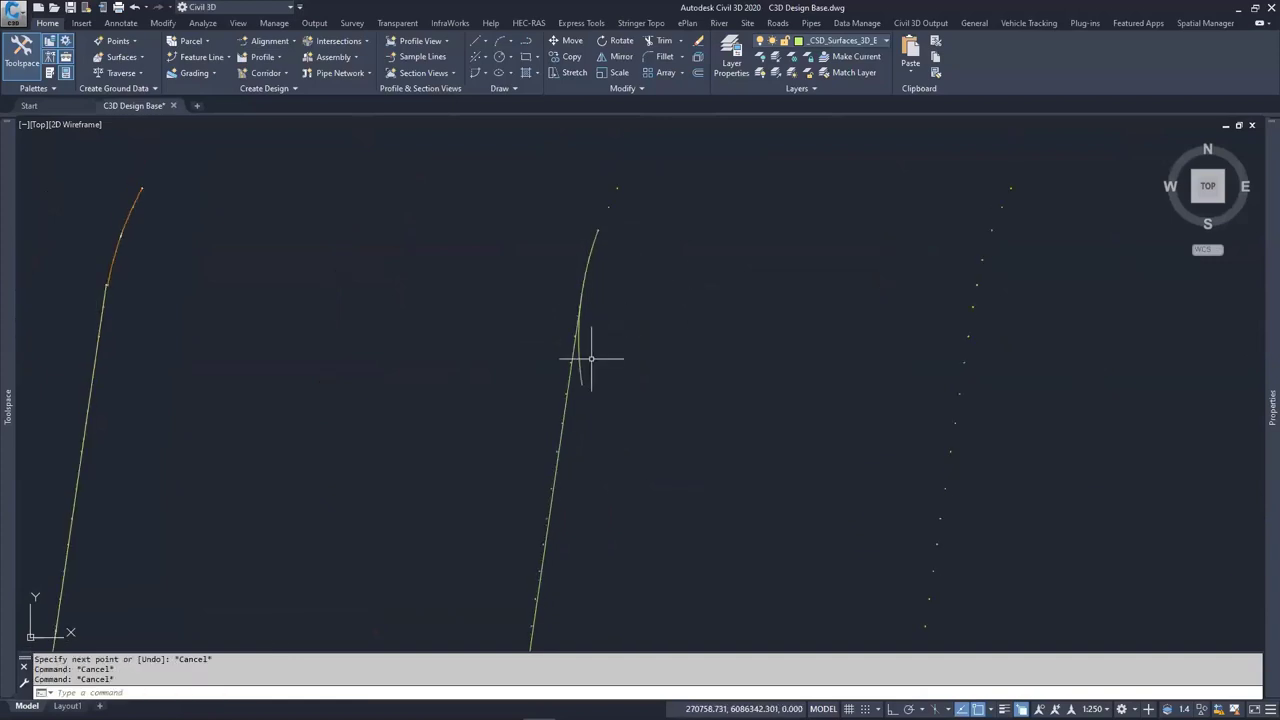
type("TR")
key("Return")
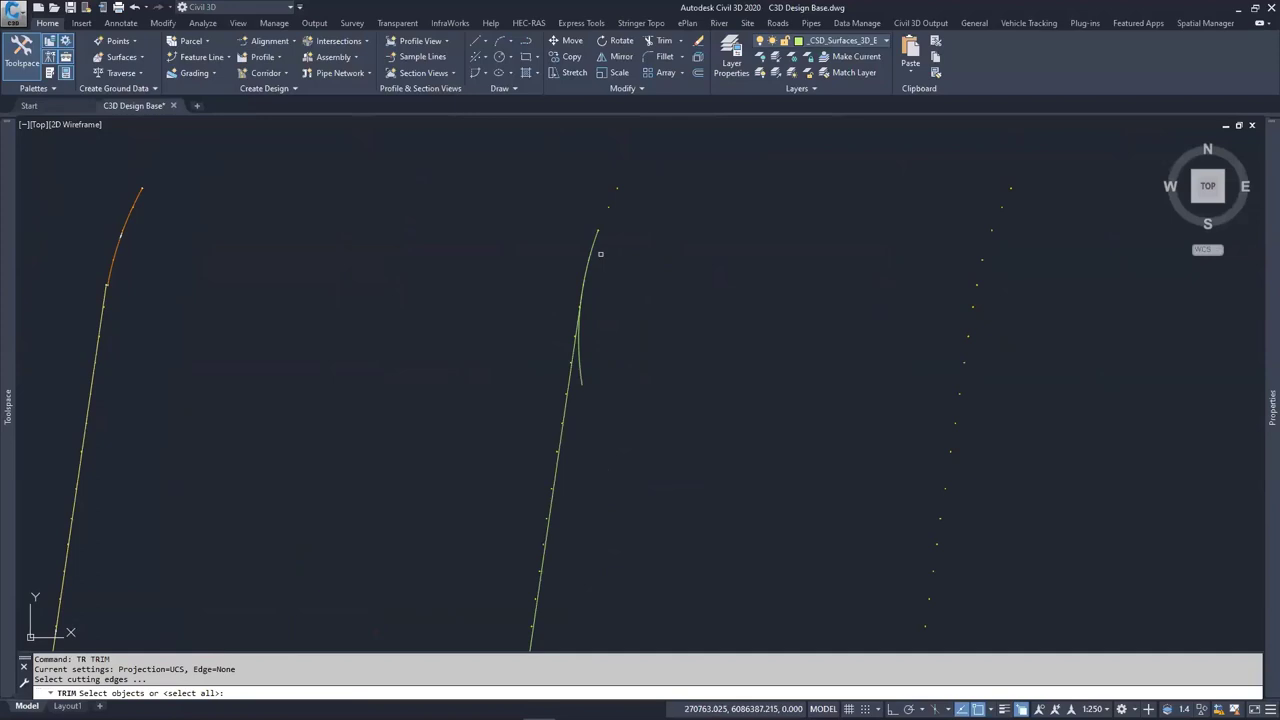
left_click(573, 378)
key("Return")
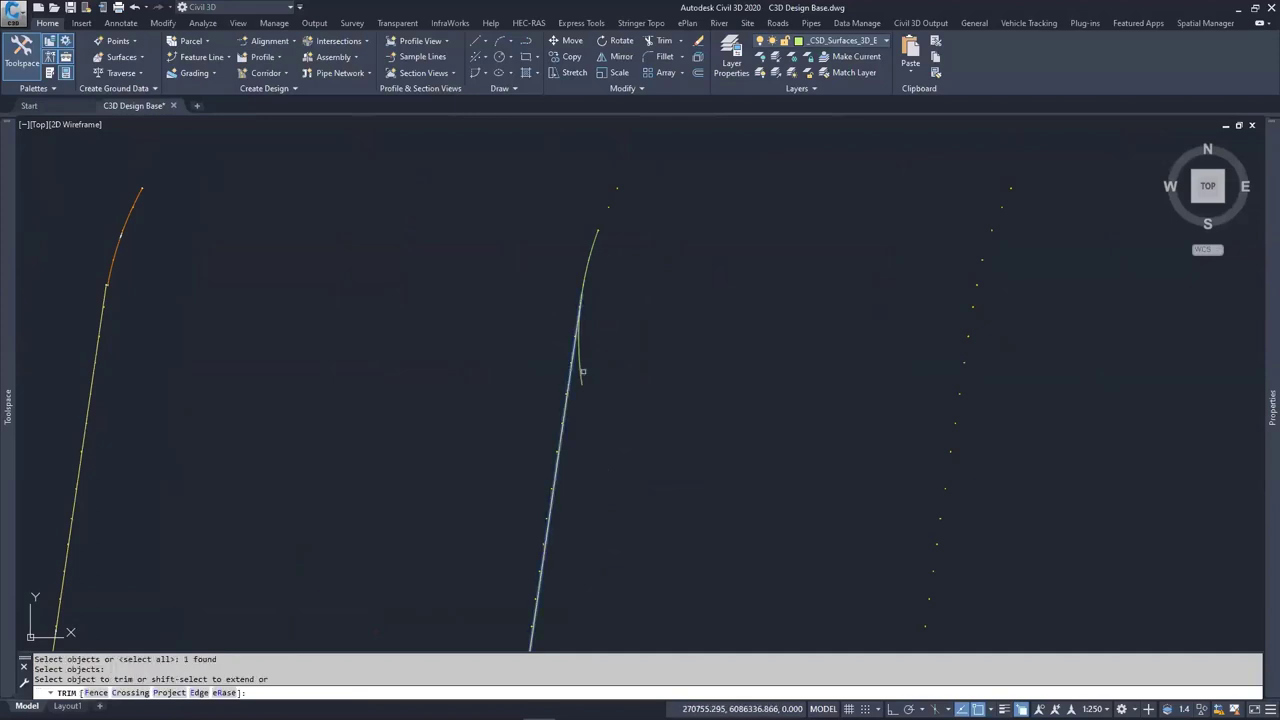
scroll(581, 372, "down", 8)
left_click(630, 442)
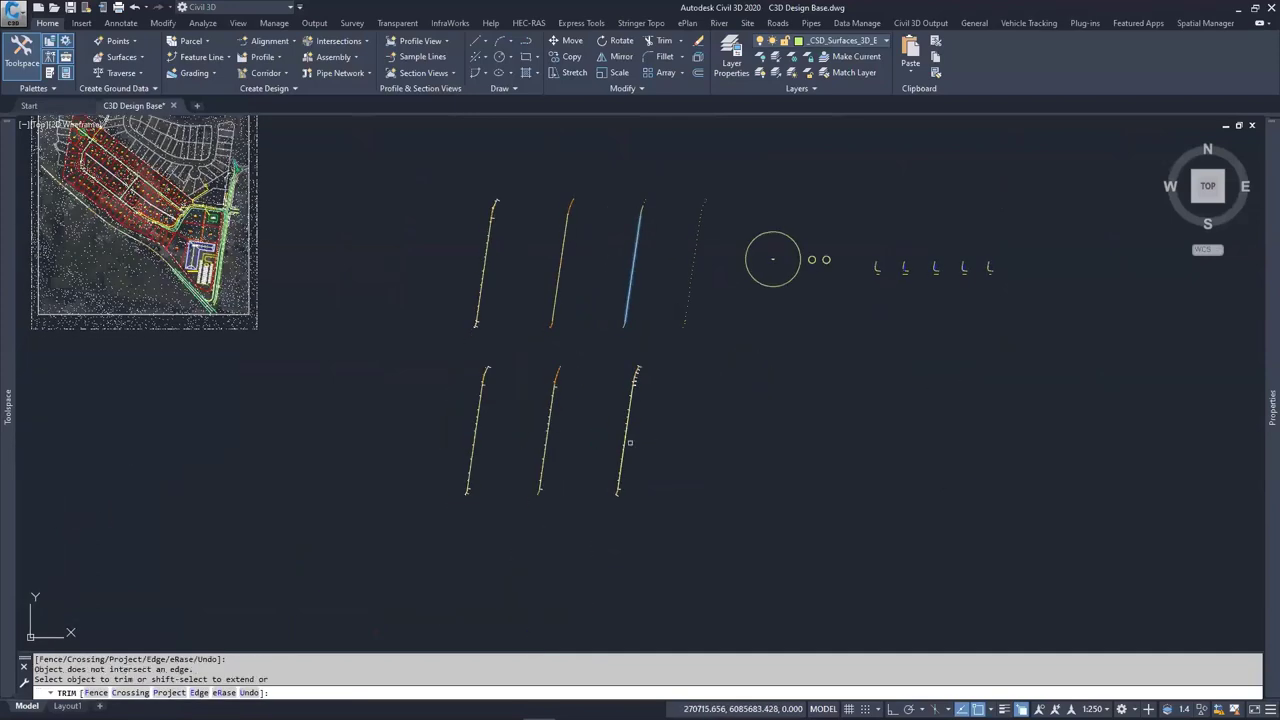
scroll(629, 318, "up", 6)
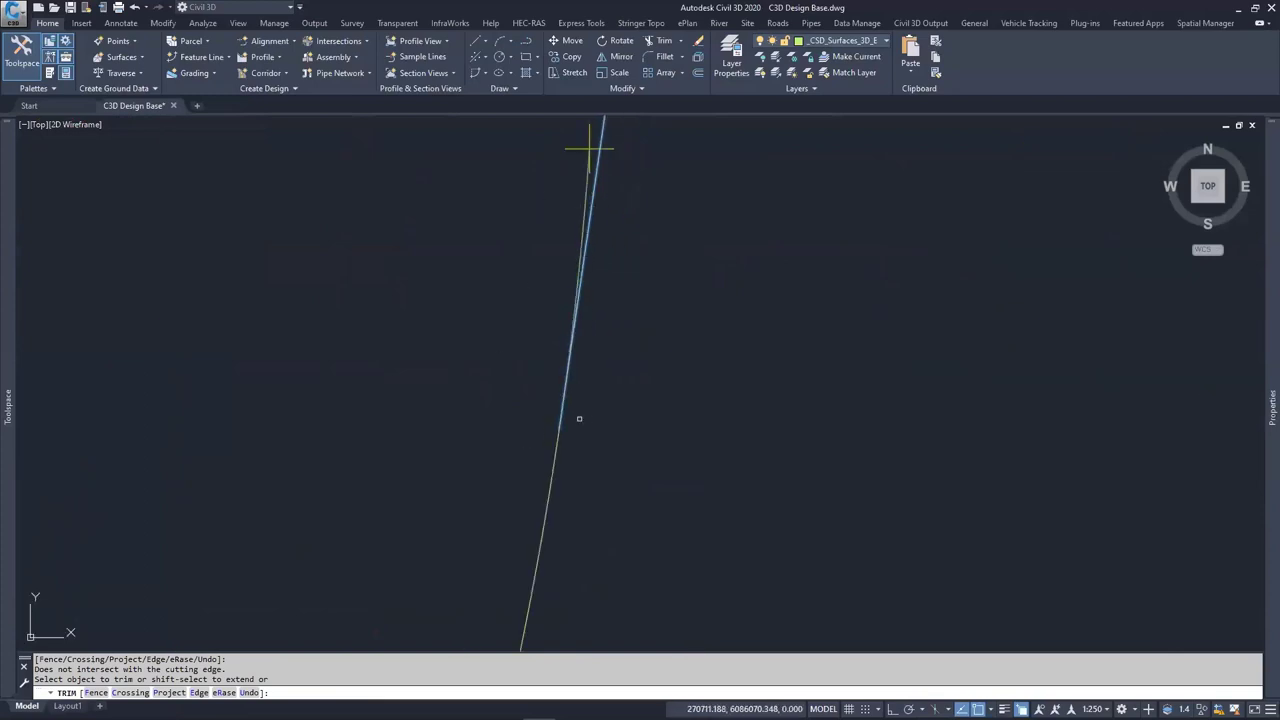
scroll(509, 351, "up", 2)
scroll(544, 273, "up", 4)
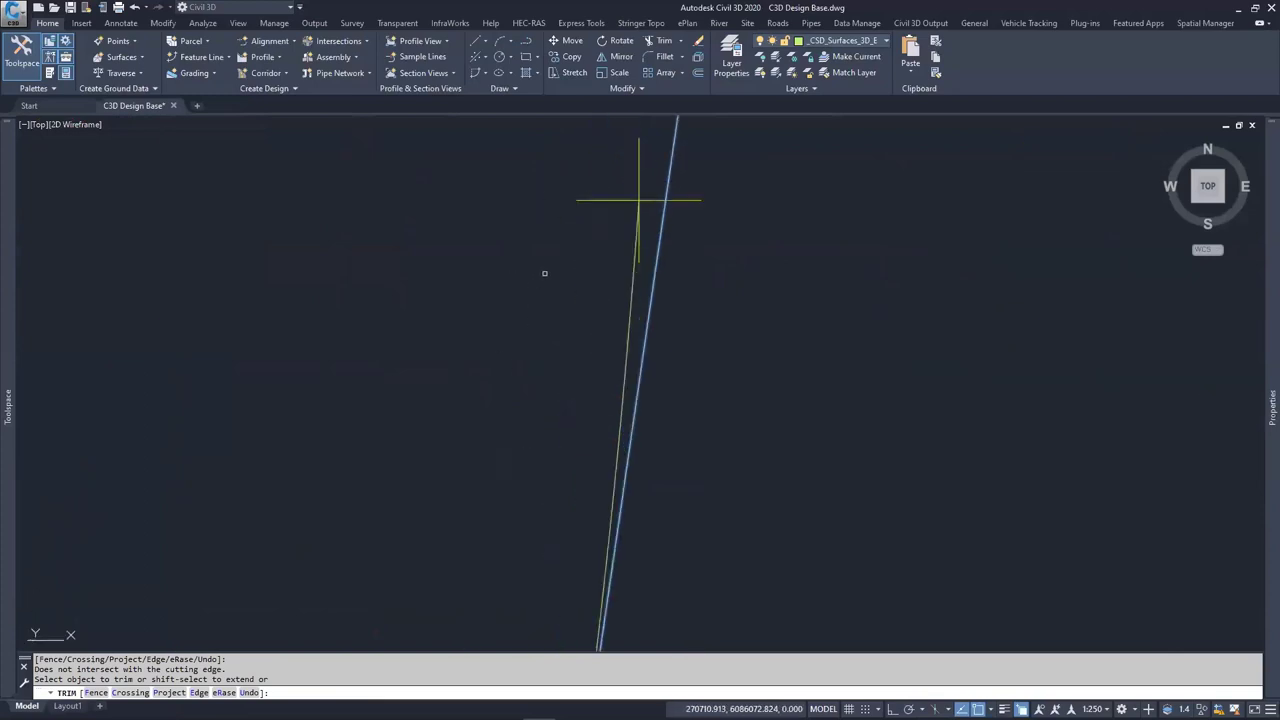
left_click(634, 278)
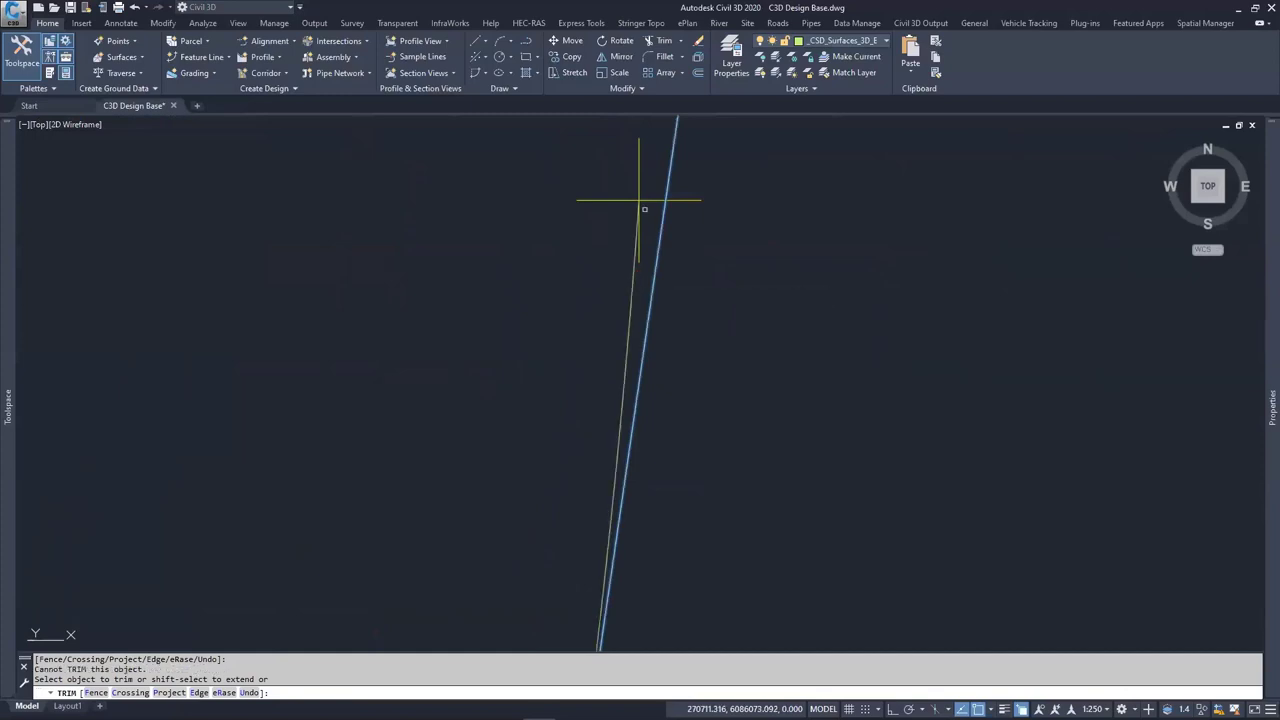
left_click(623, 200)
left_click(636, 270)
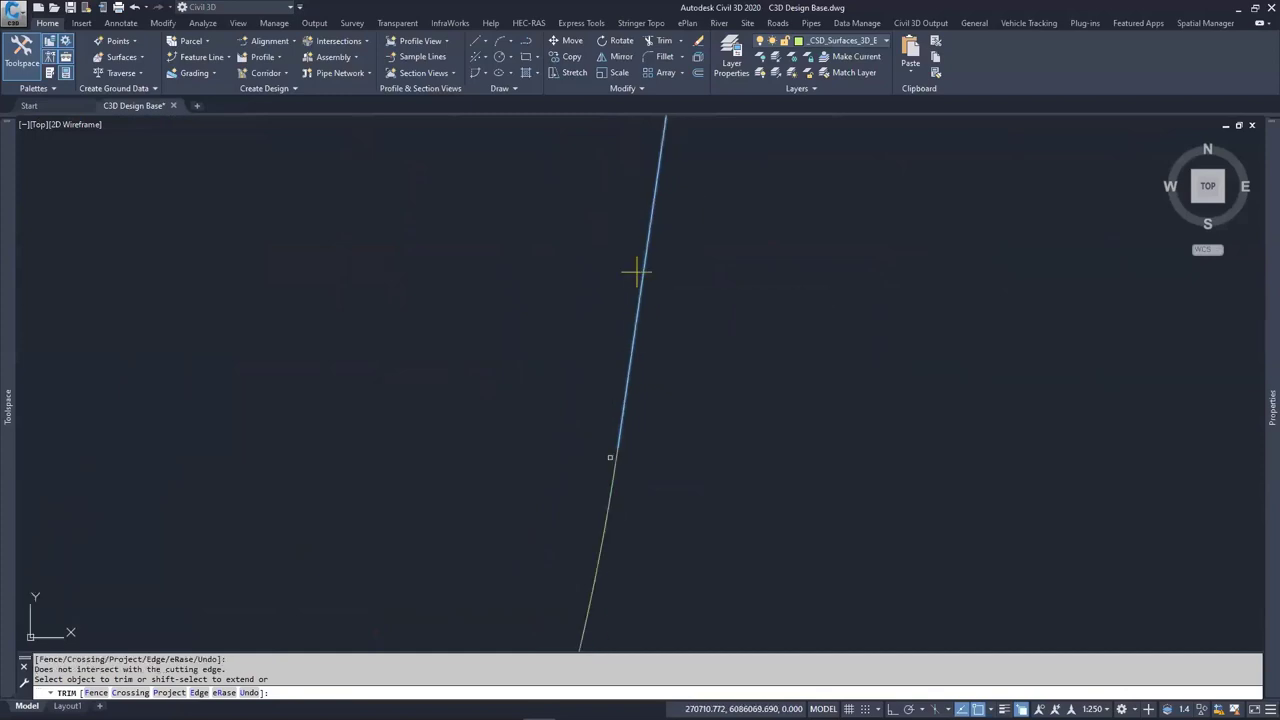
key("Escape")
key("Escape")
key("Escape")
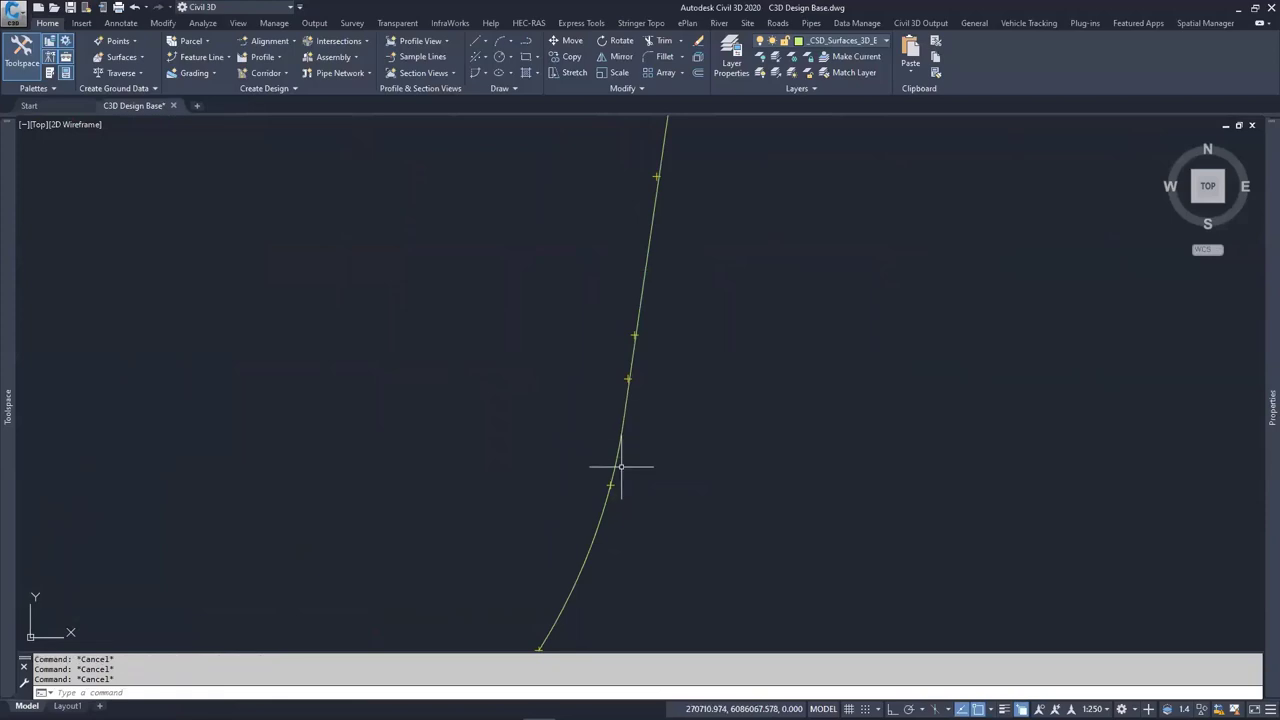
Select the lower curved segment, then the straight green breakline, panning along its length
left_click(598, 519)
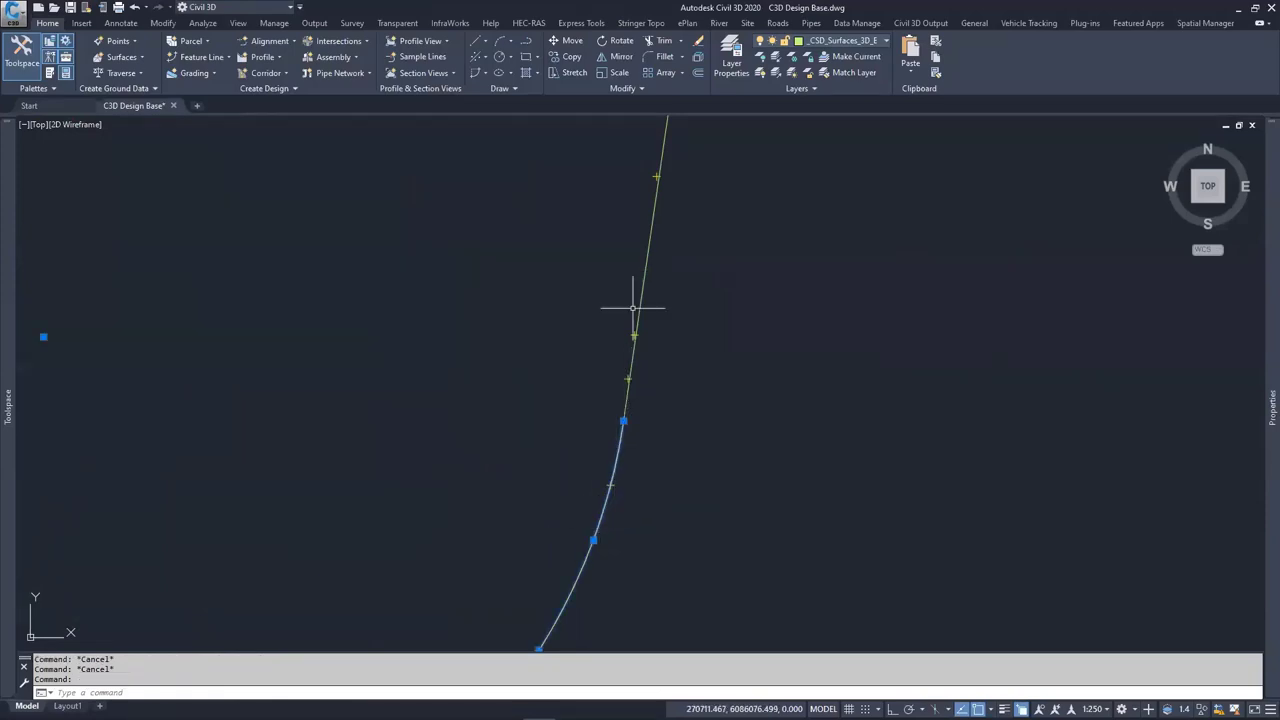
scroll(537, 429, "down", 3)
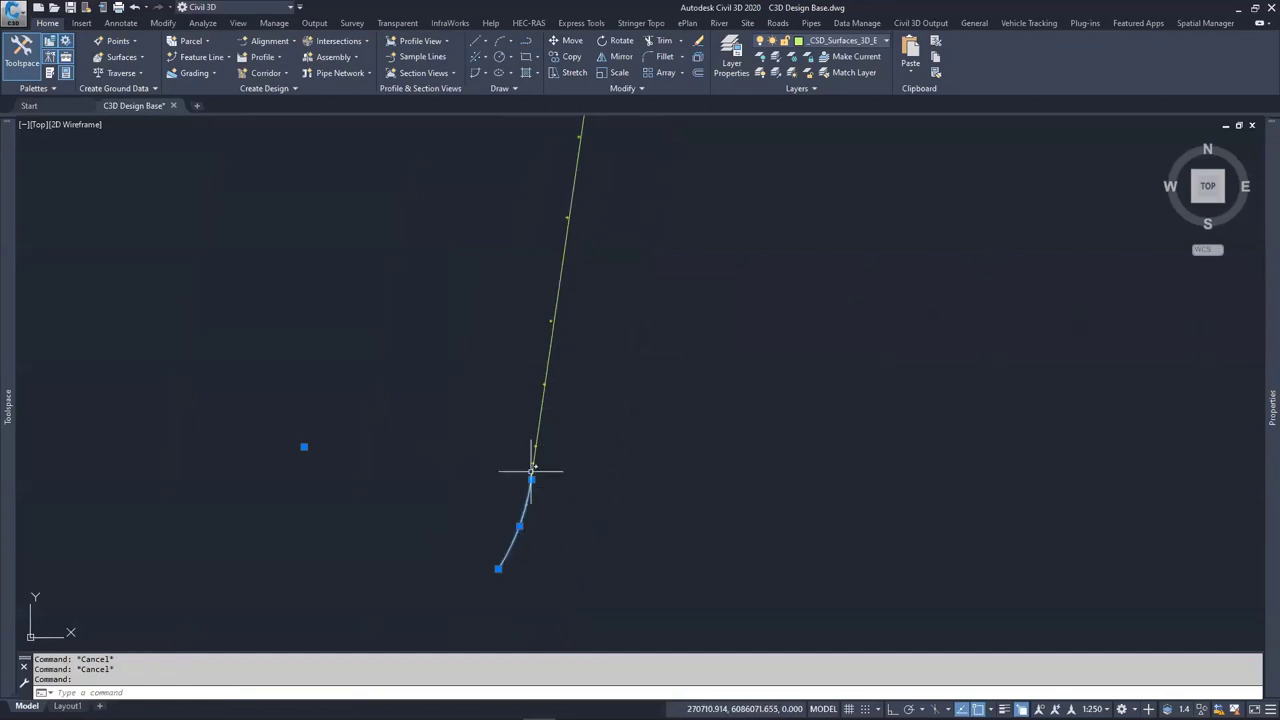
scroll(490, 400, "down", 3)
scroll(514, 343, "up", 3)
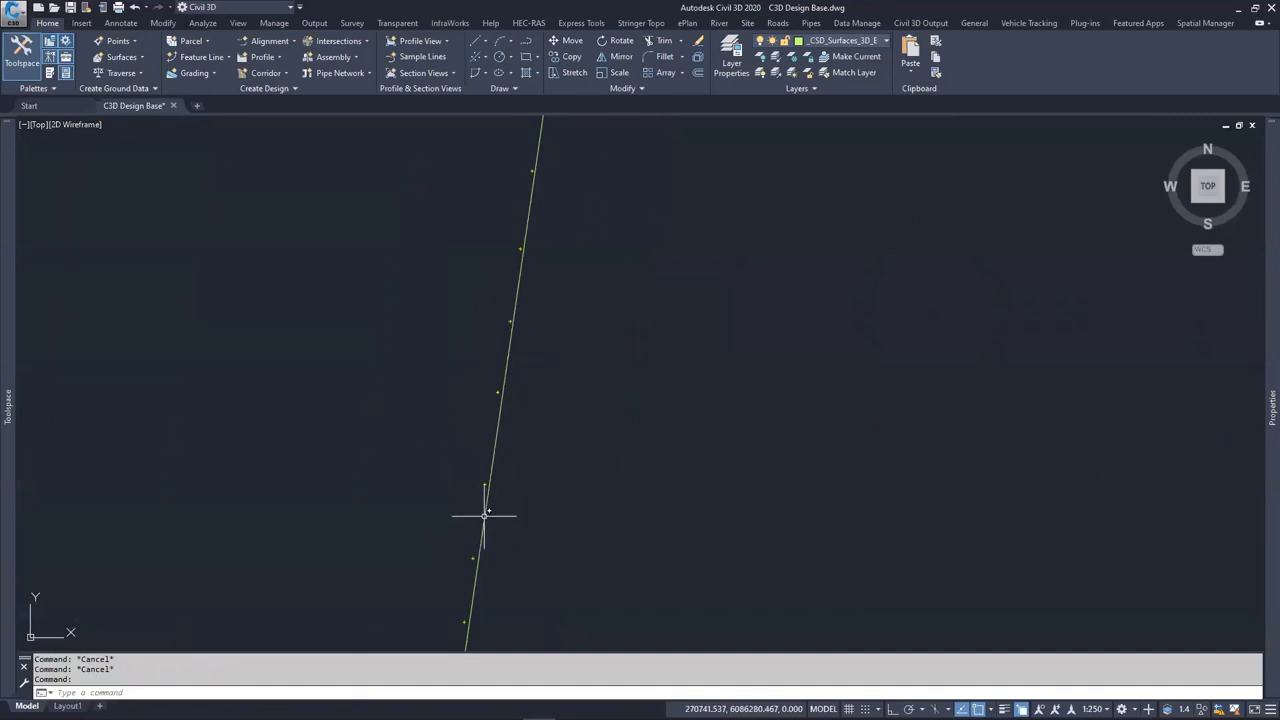
mouse_move(486, 514)
middle_mouse_down()
mouse_move(543, 514)
mouse_move(566, 400)
middle_mouse_up()
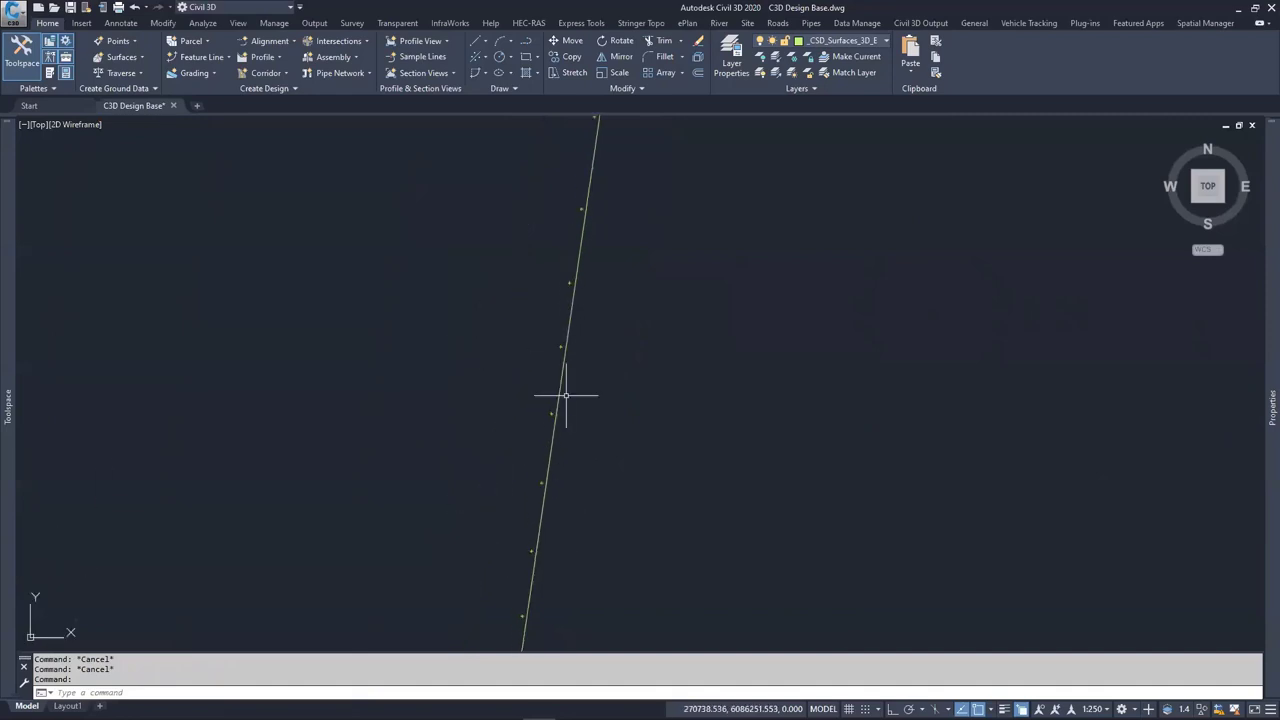
left_click(532, 540)
middle_click_drag(554, 579, 670, 406)
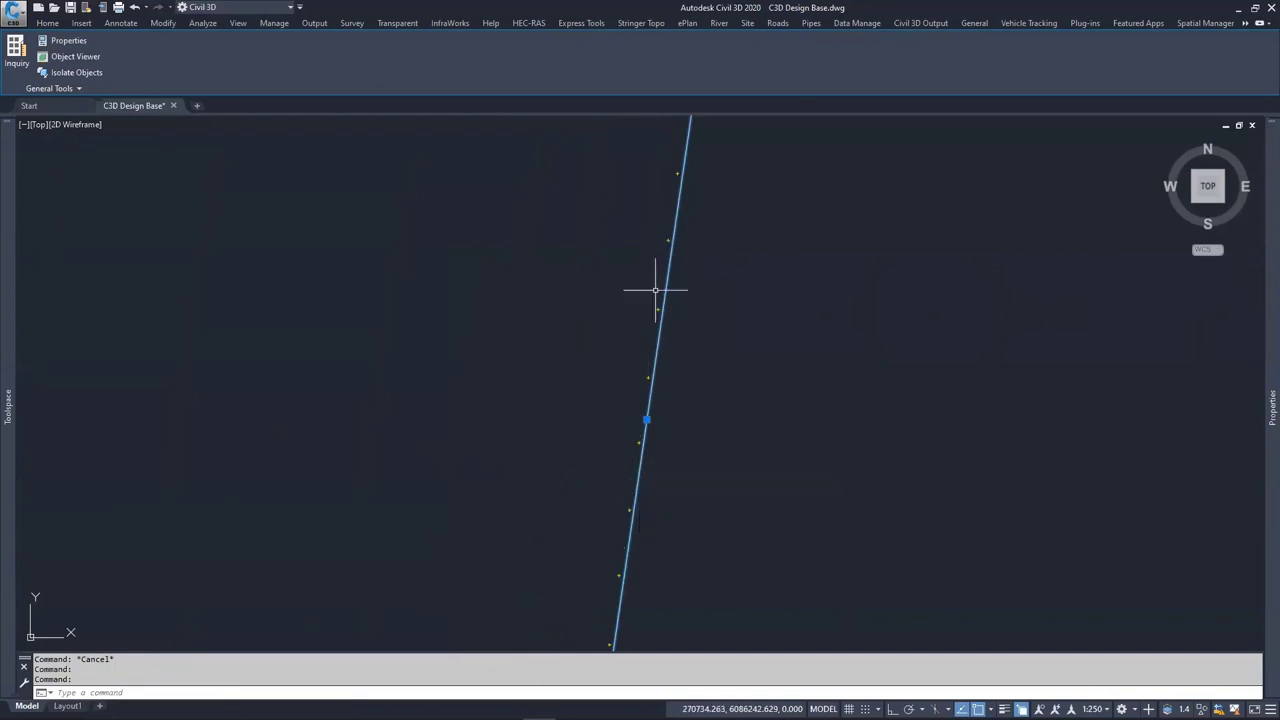
mouse_move(655, 290)
middle_mouse_down()
mouse_move(551, 434)
mouse_move(534, 509)
middle_mouse_up()
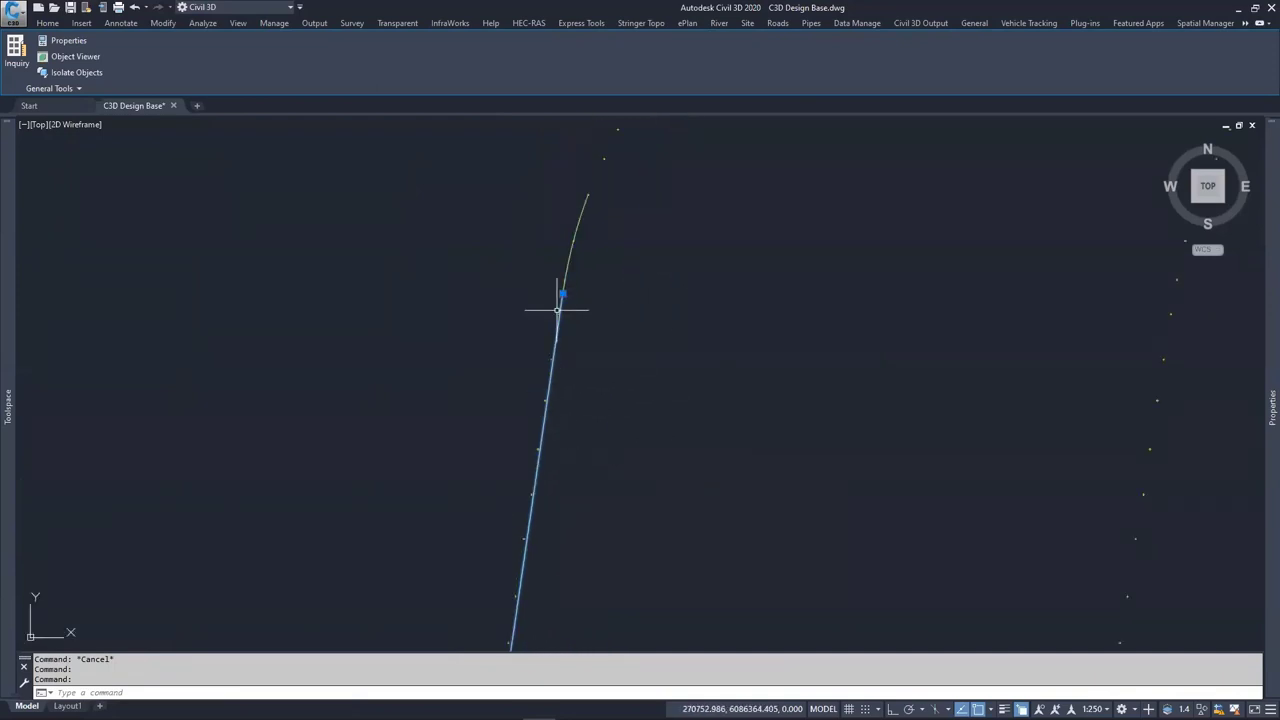
middle_click_drag(571, 237, 514, 346)
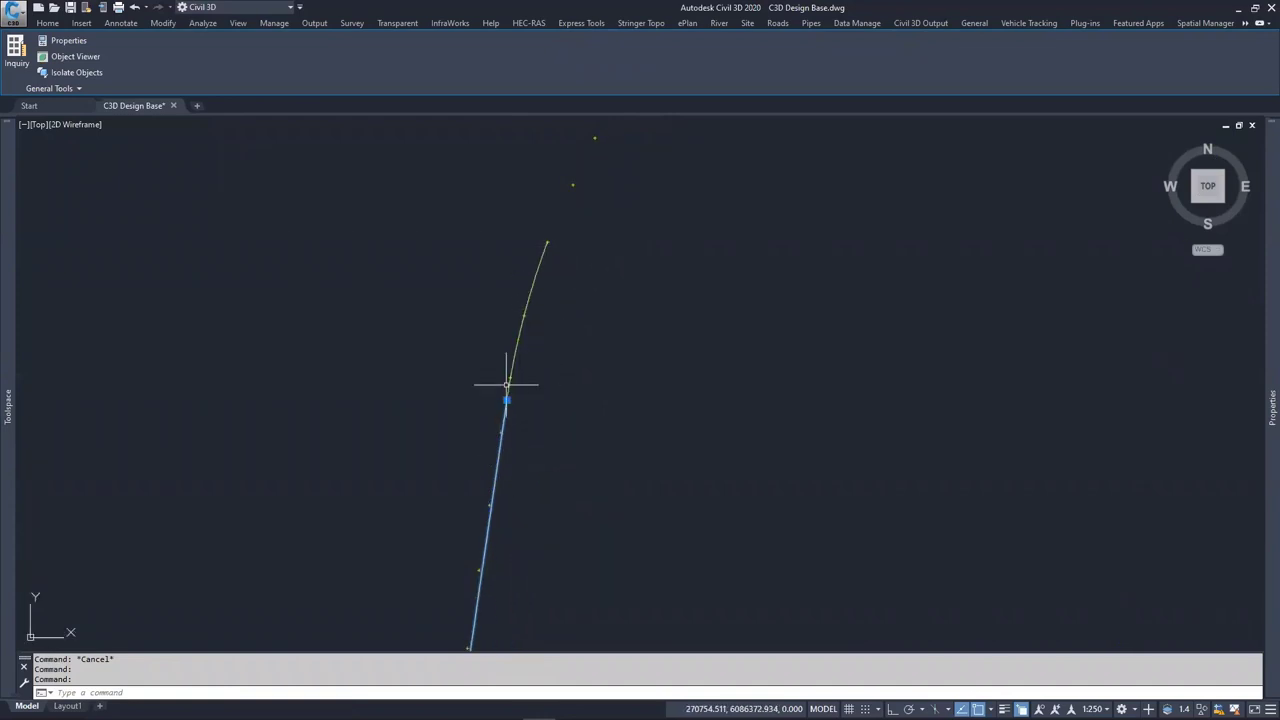
scroll(523, 290, "down", 2)
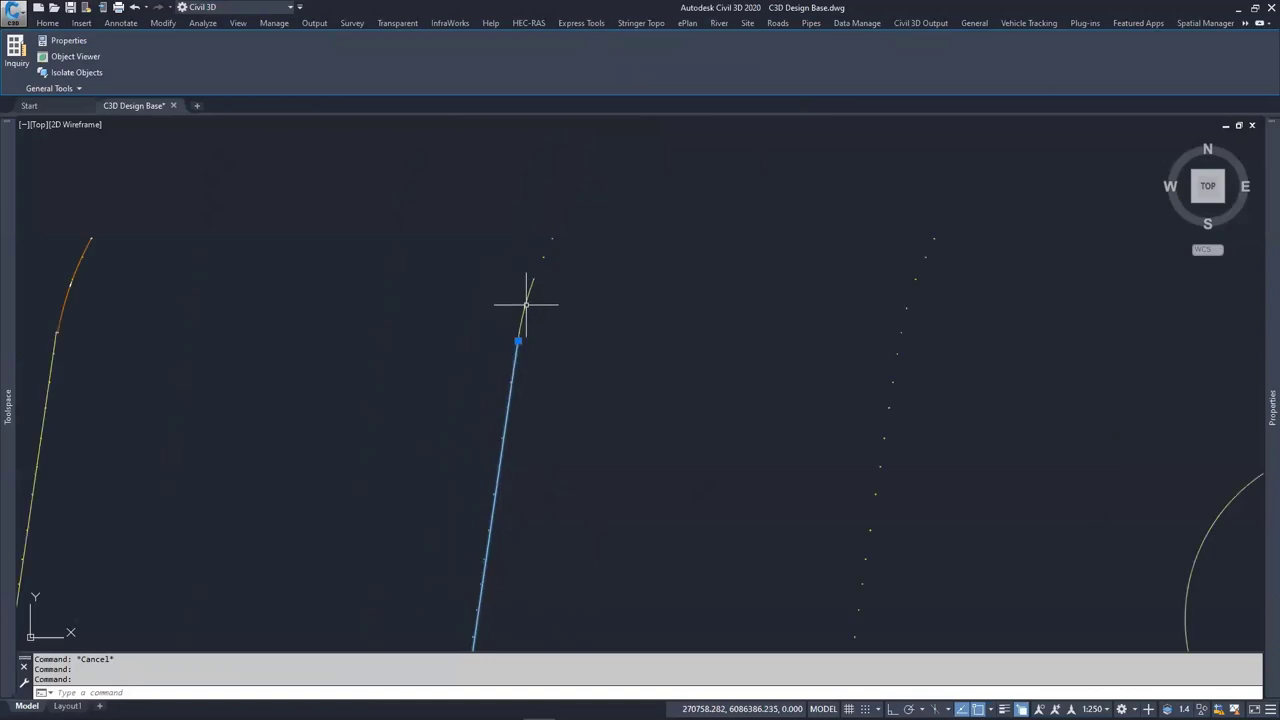
Check the short lower arc, then show the line's properties: Start Z 37.378, End Z 25.683
key("Escape")
key("Escape")
scroll(523, 514, "down", 2)
middle_click_drag(560, 397, 586, 286)
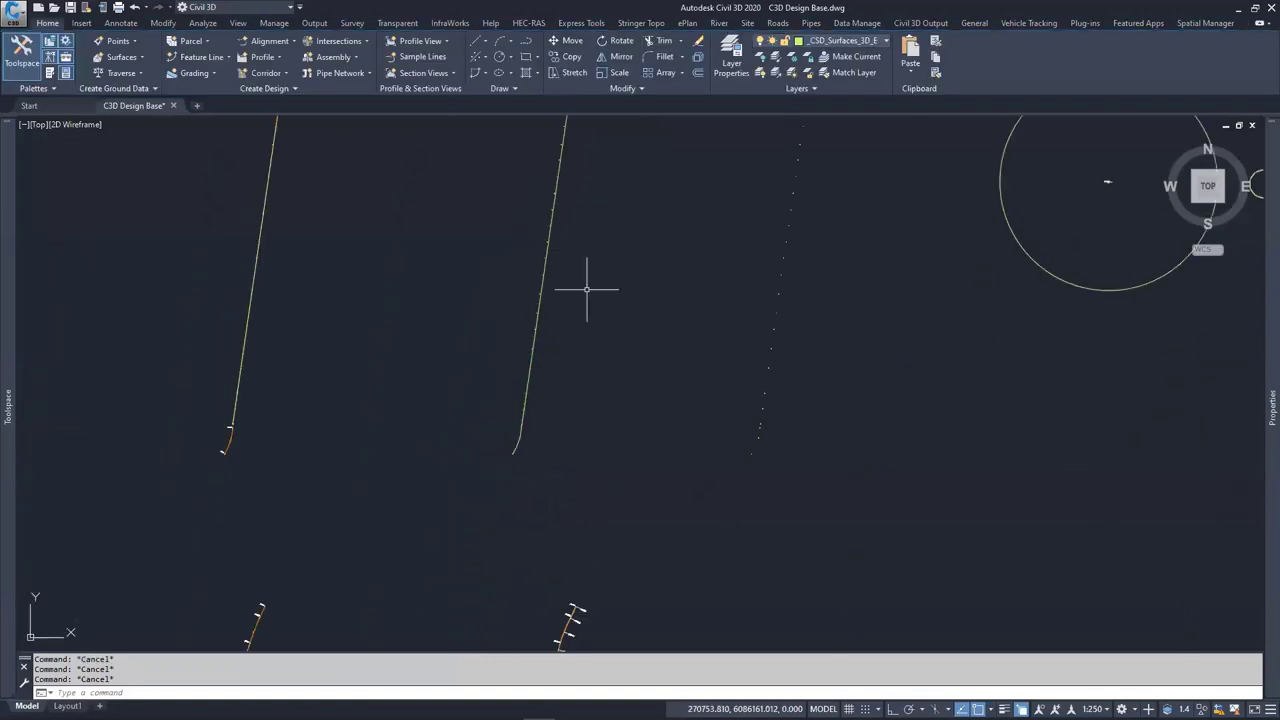
scroll(526, 450, "up", 2)
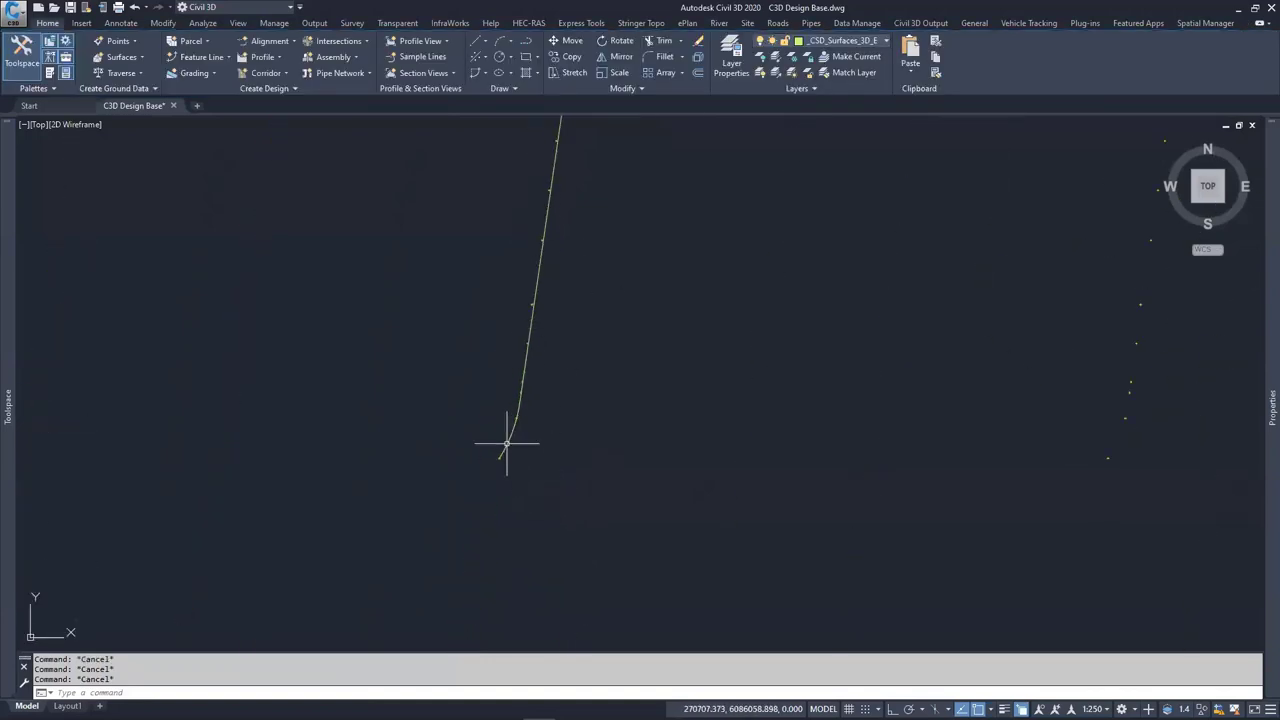
left_click(508, 442)
key("Escape")
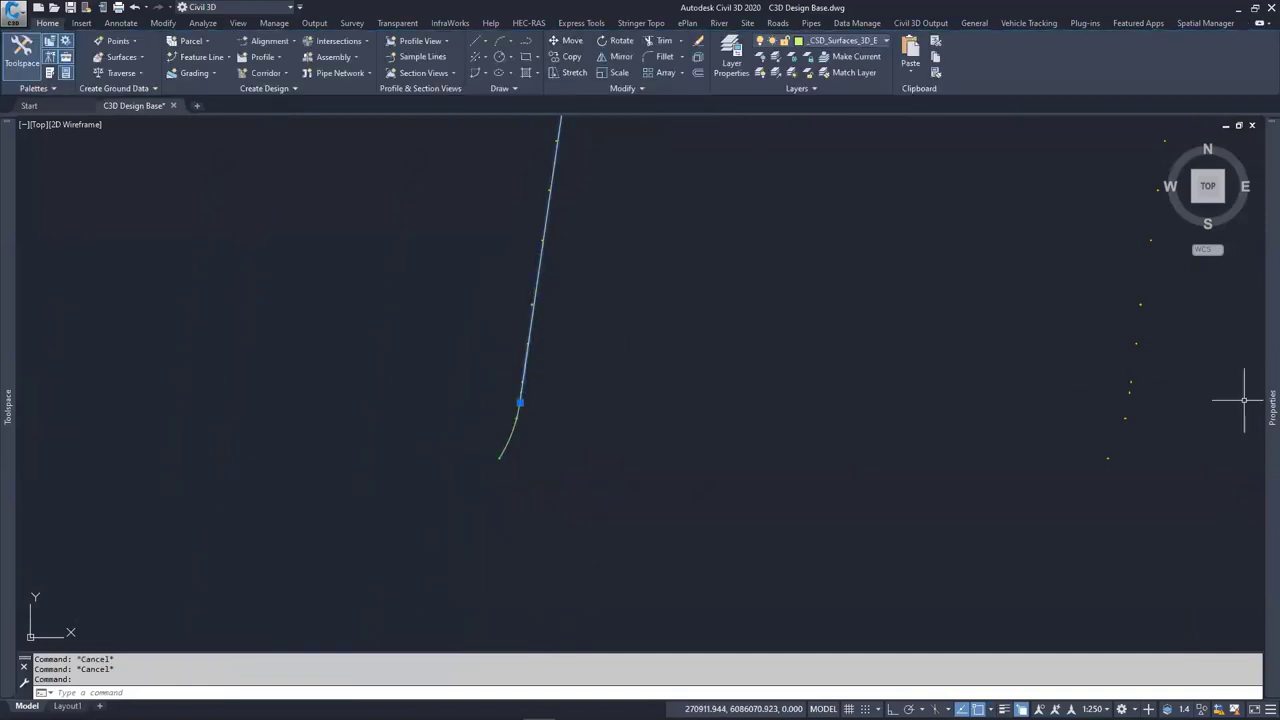
mouse_move(1271, 405)
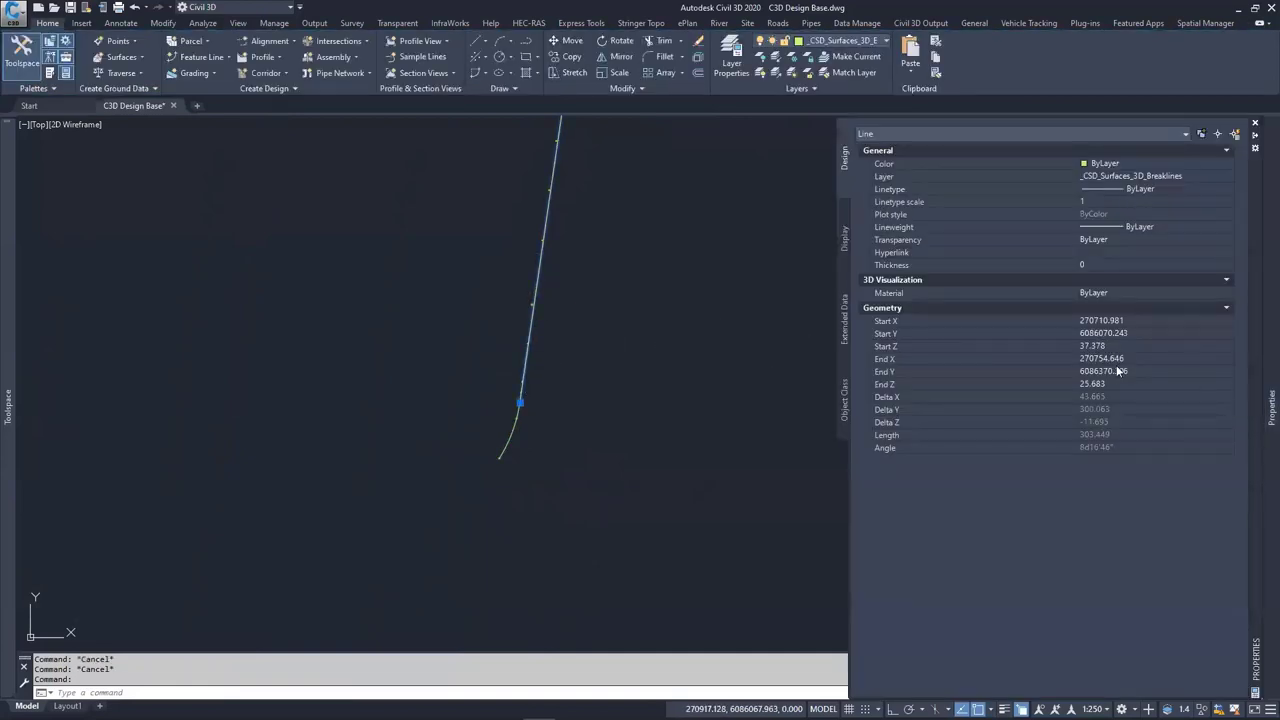
Set the straight breakline's Start Z and End Z to 0
left_click(1114, 346)
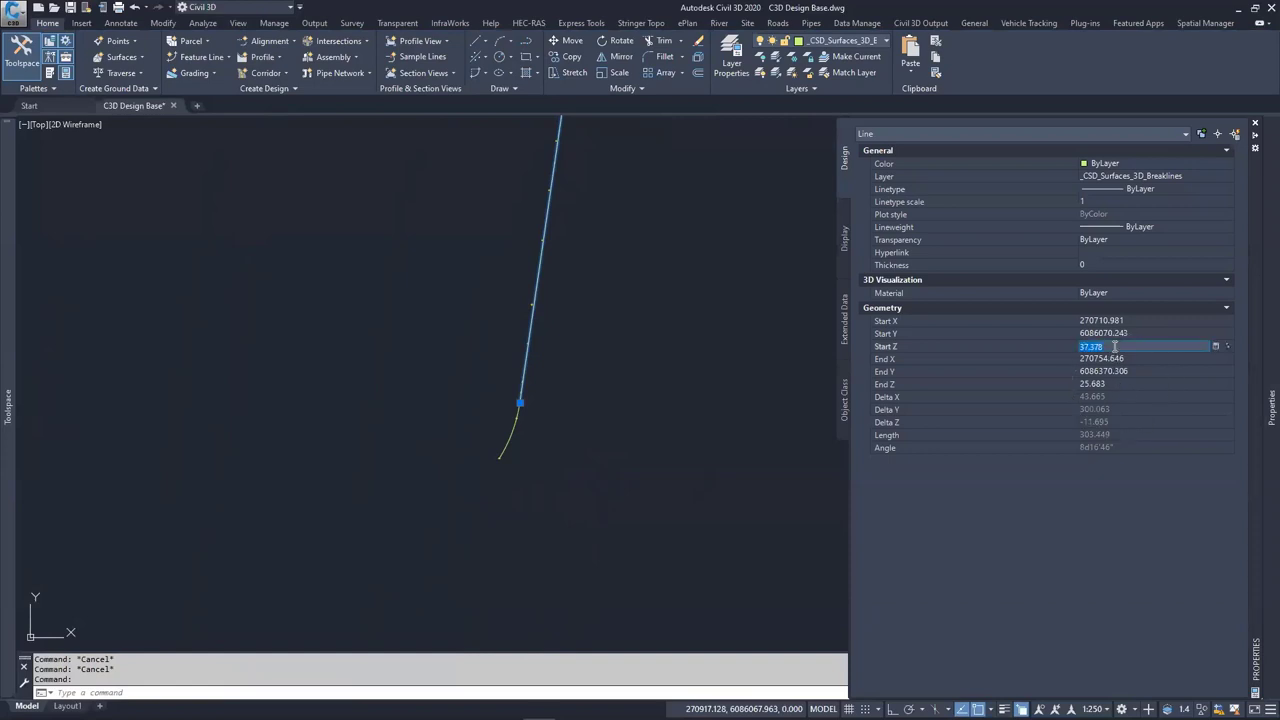
left_click(1120, 384)
type("0")
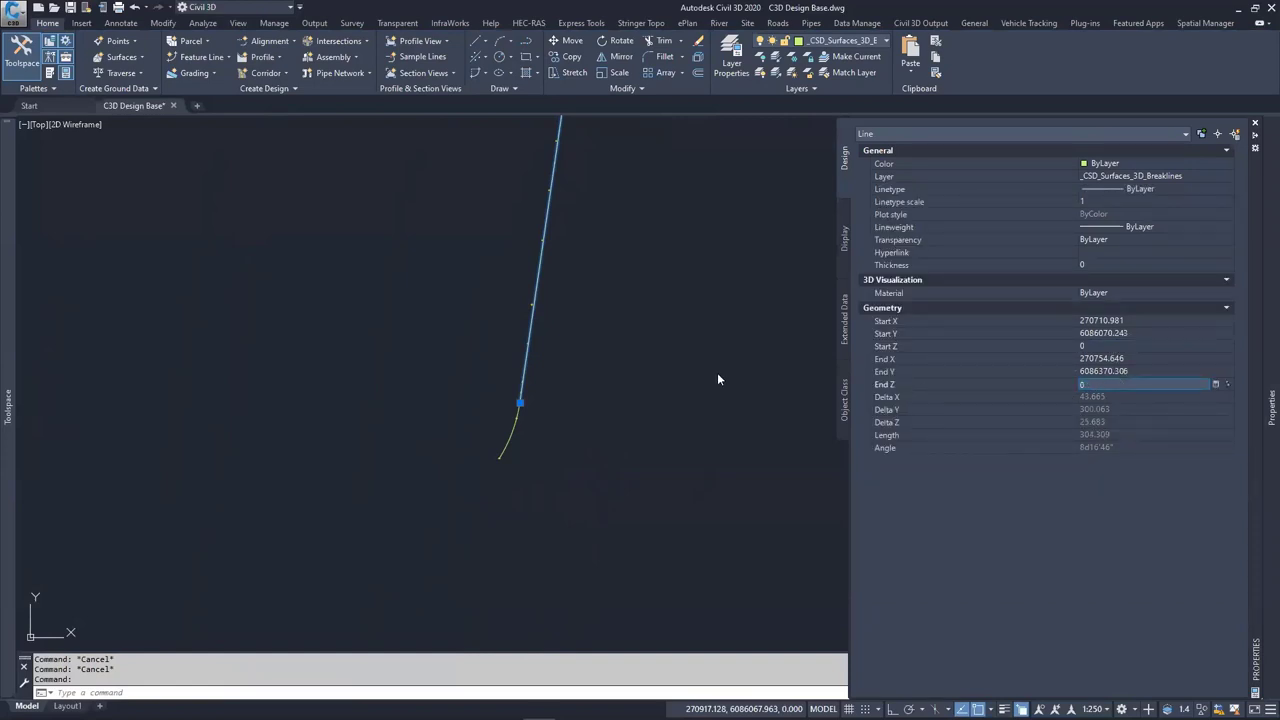
key("Return")
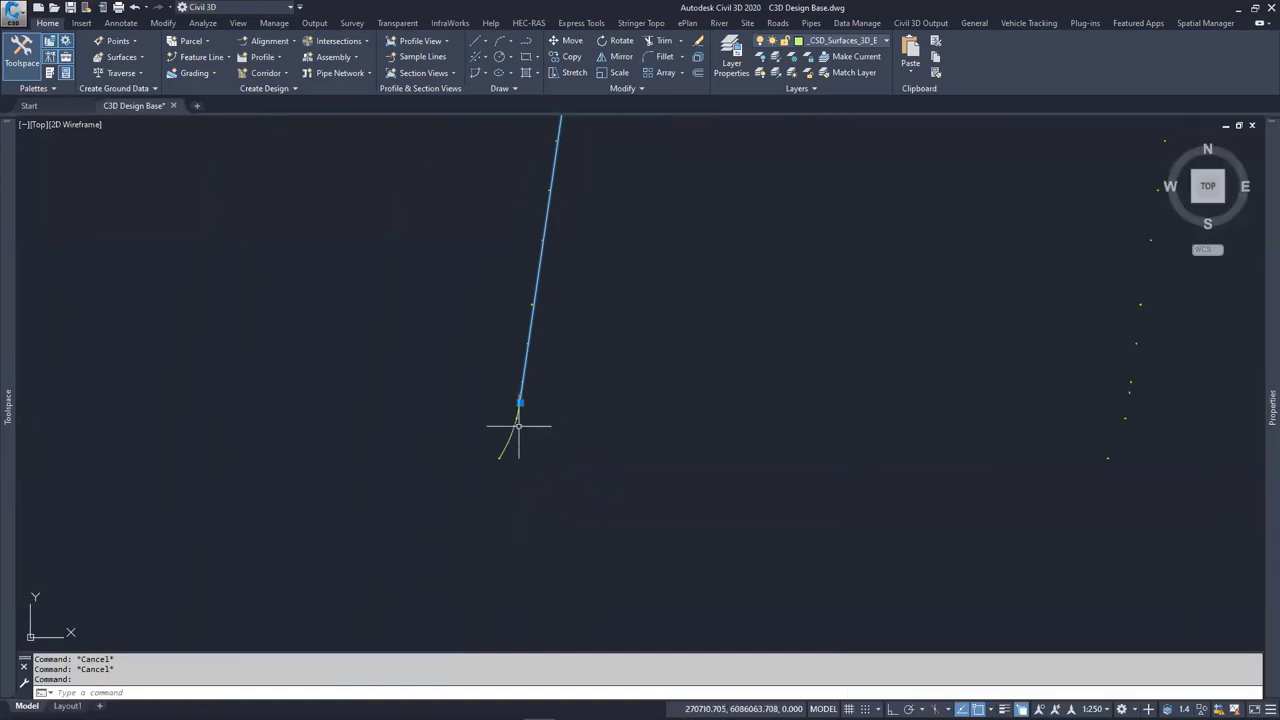
key("Escape")
Select both end arcs and set their Center Z to 0
left_click(506, 443)
scroll(586, 289, "down", 5)
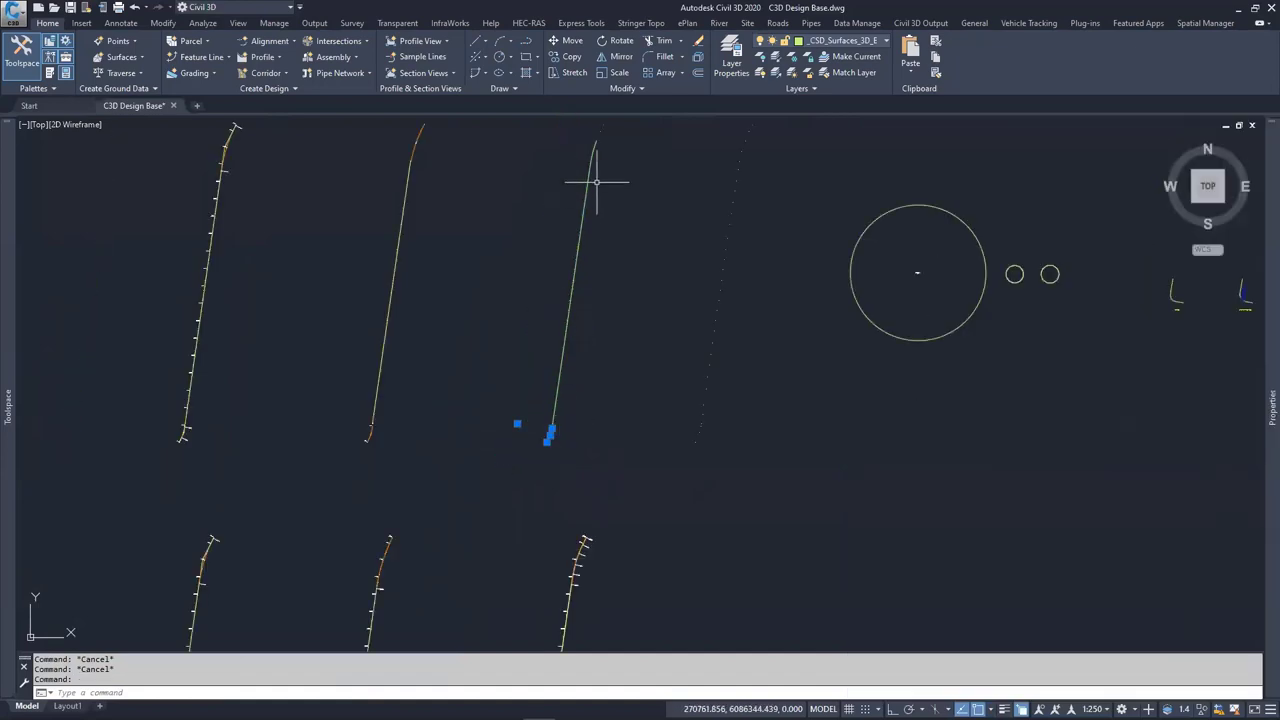
scroll(595, 133, "up", 2)
left_click(595, 133)
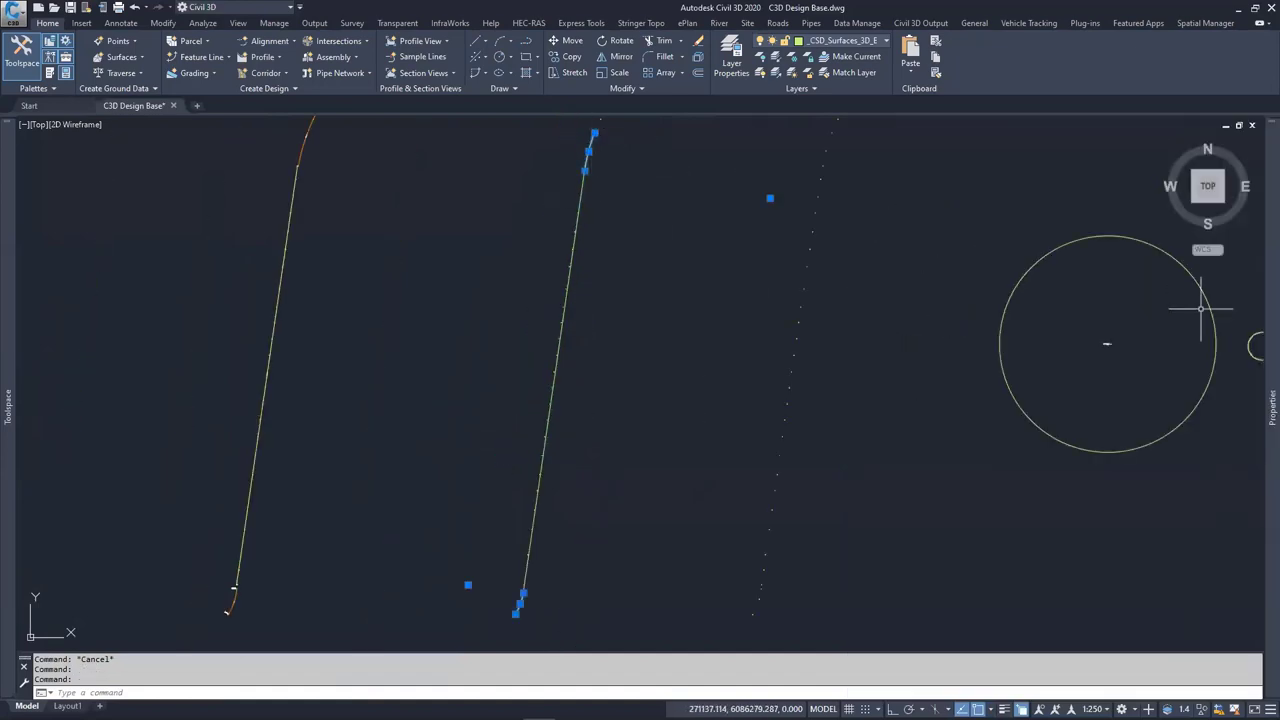
mouse_move(1260, 332)
left_click(1130, 384)
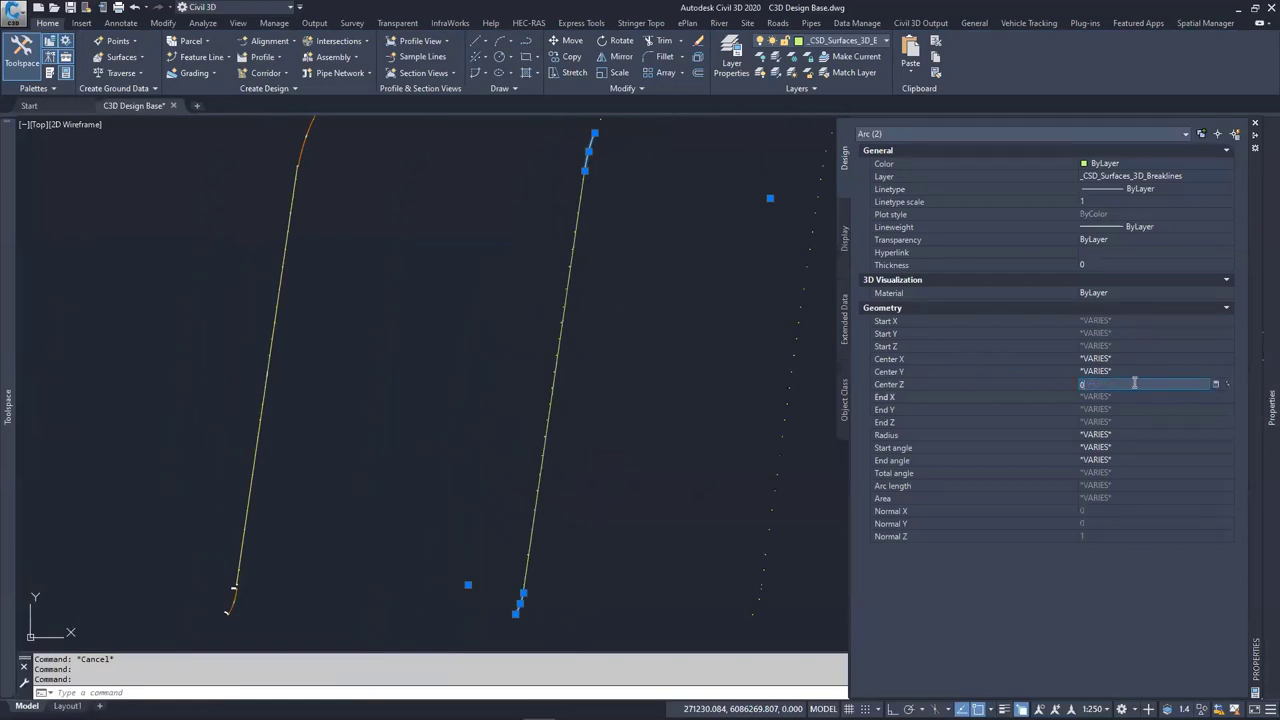
key("Return")
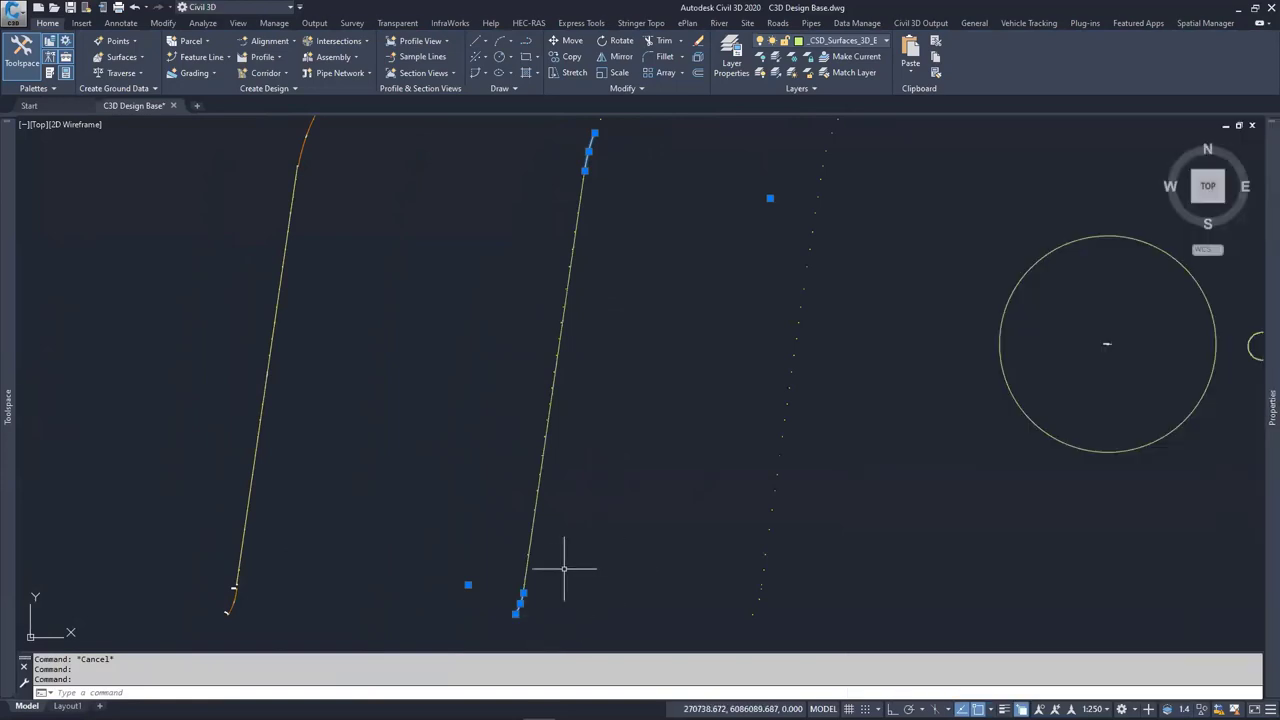
Select the short lower segment and run PEDIT with the Join option
scroll(634, 443, "up", 3)
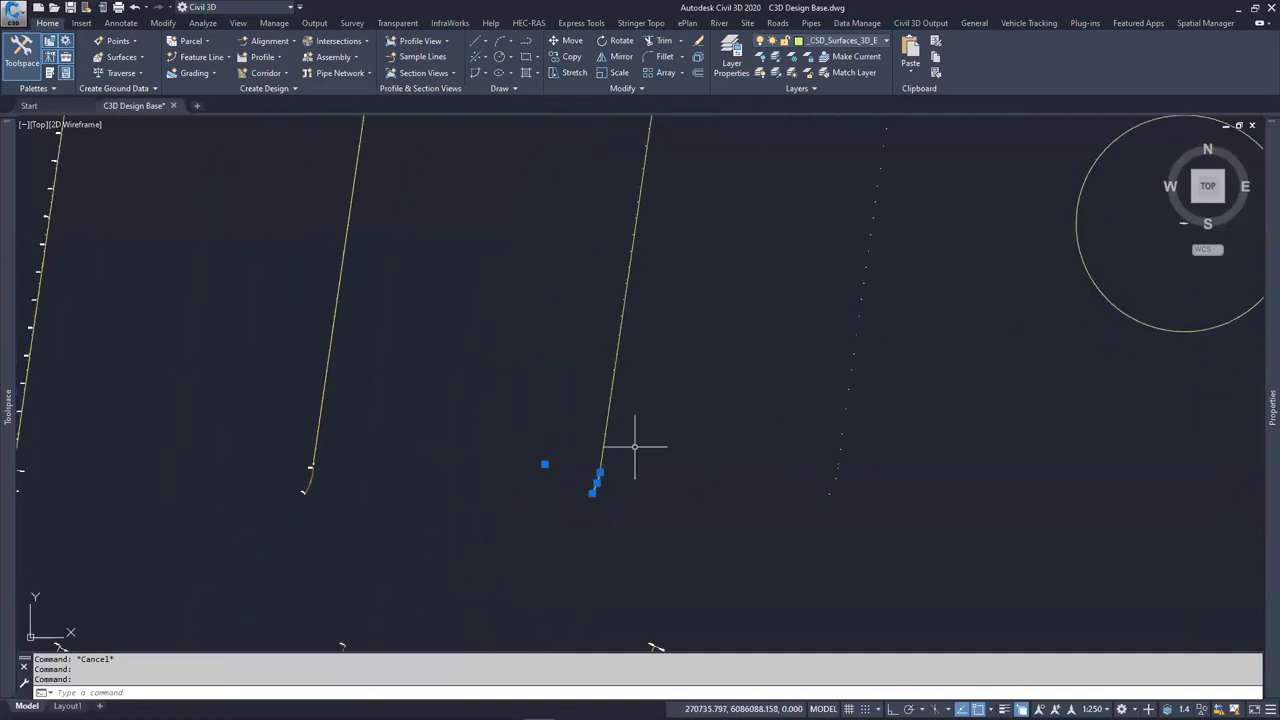
key("Escape")
scroll(620, 470, "up", 2)
key("Escape")
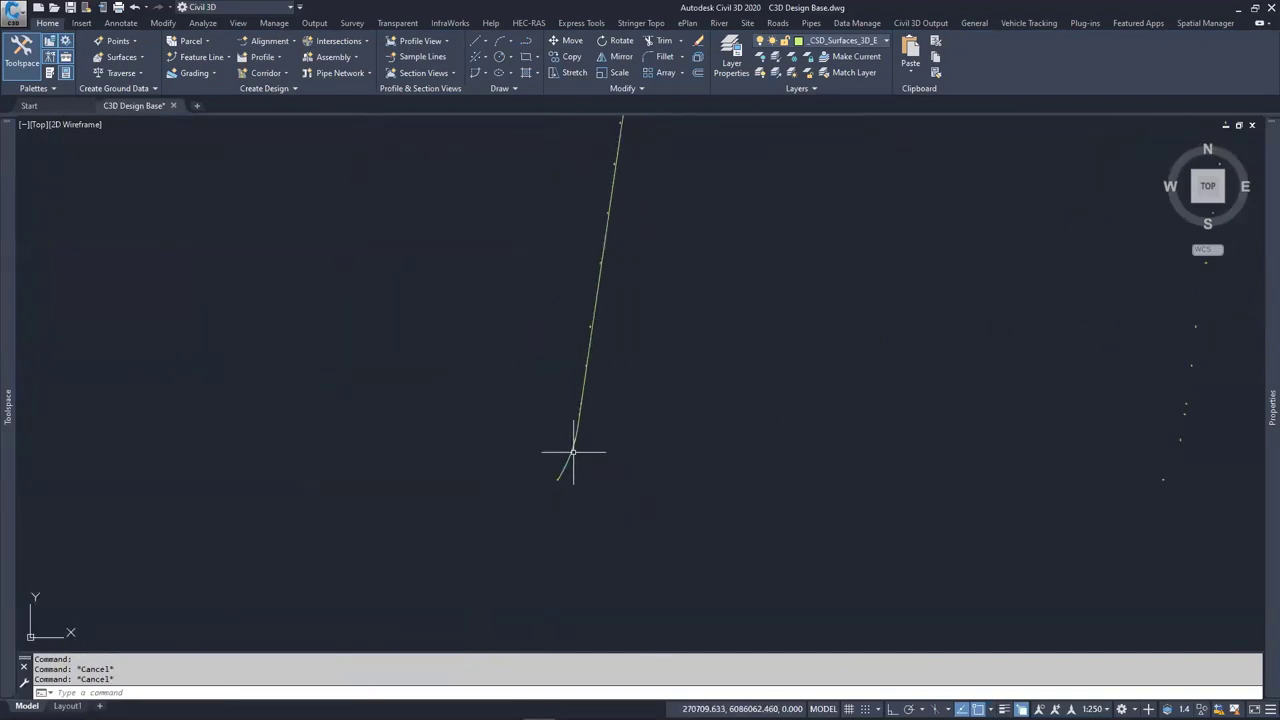
left_click(572, 443)
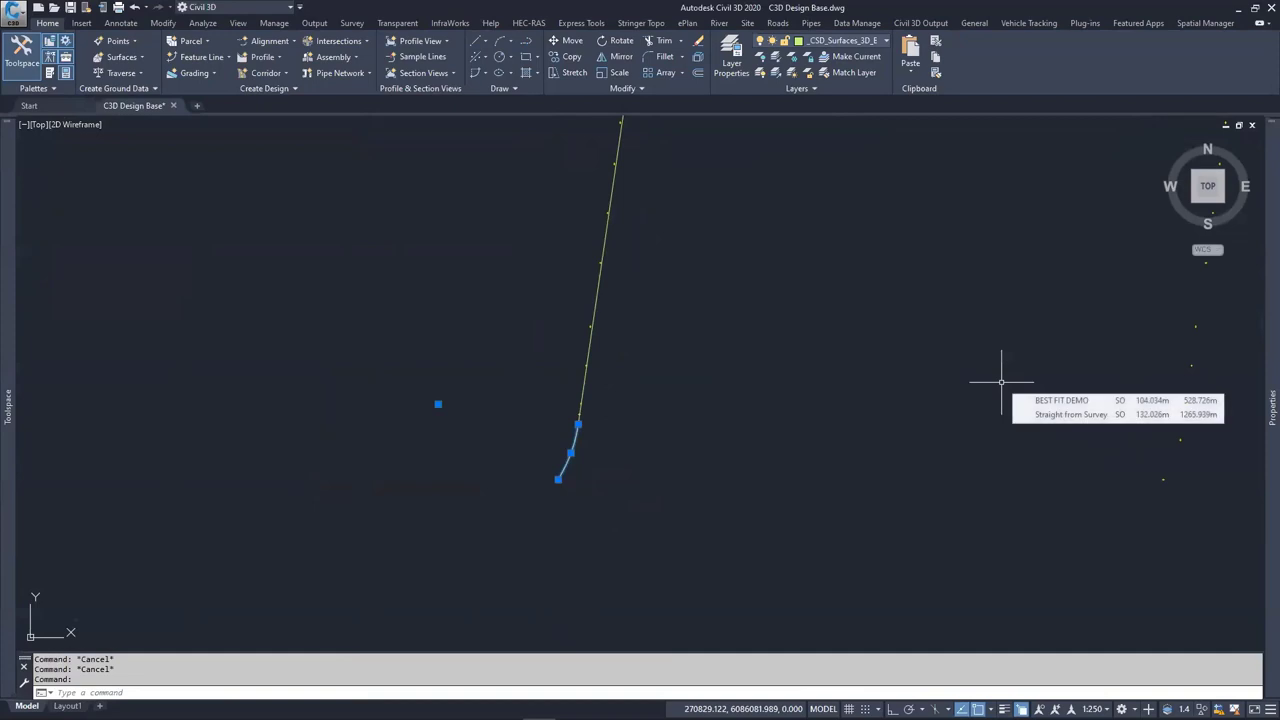
type("PE")
key("Return")
key("Return")
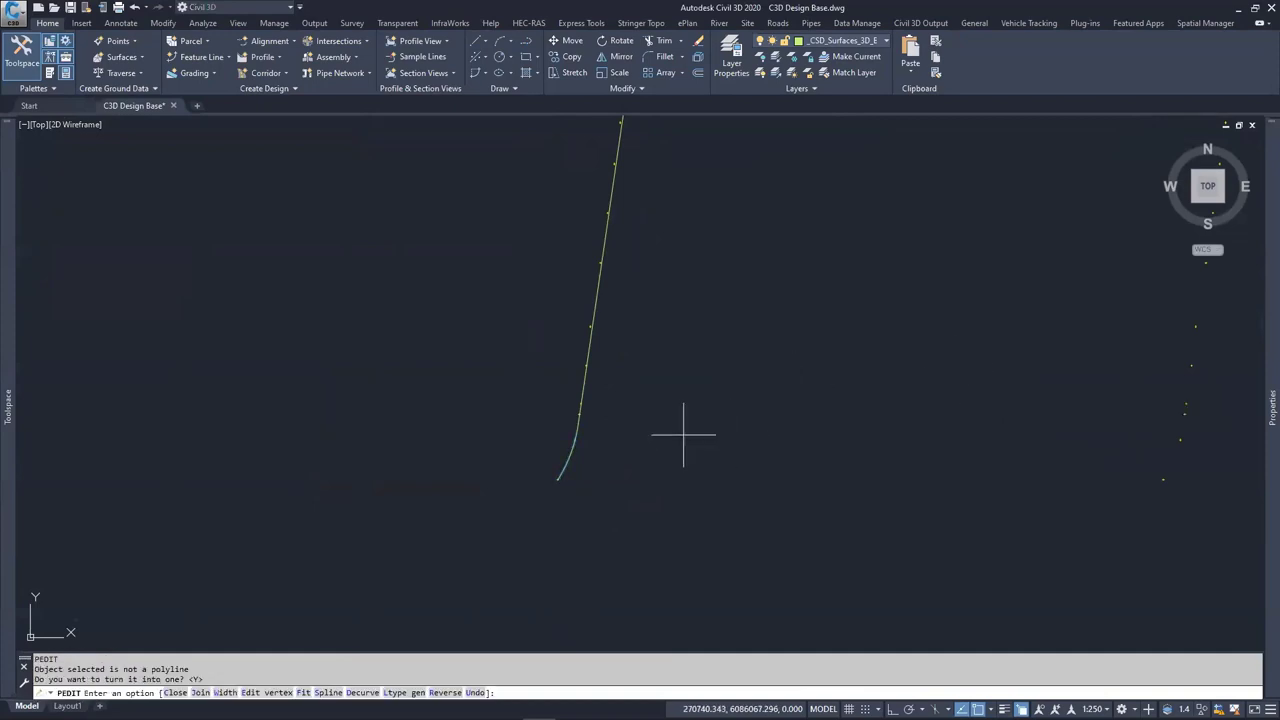
type("J")
key("Return")
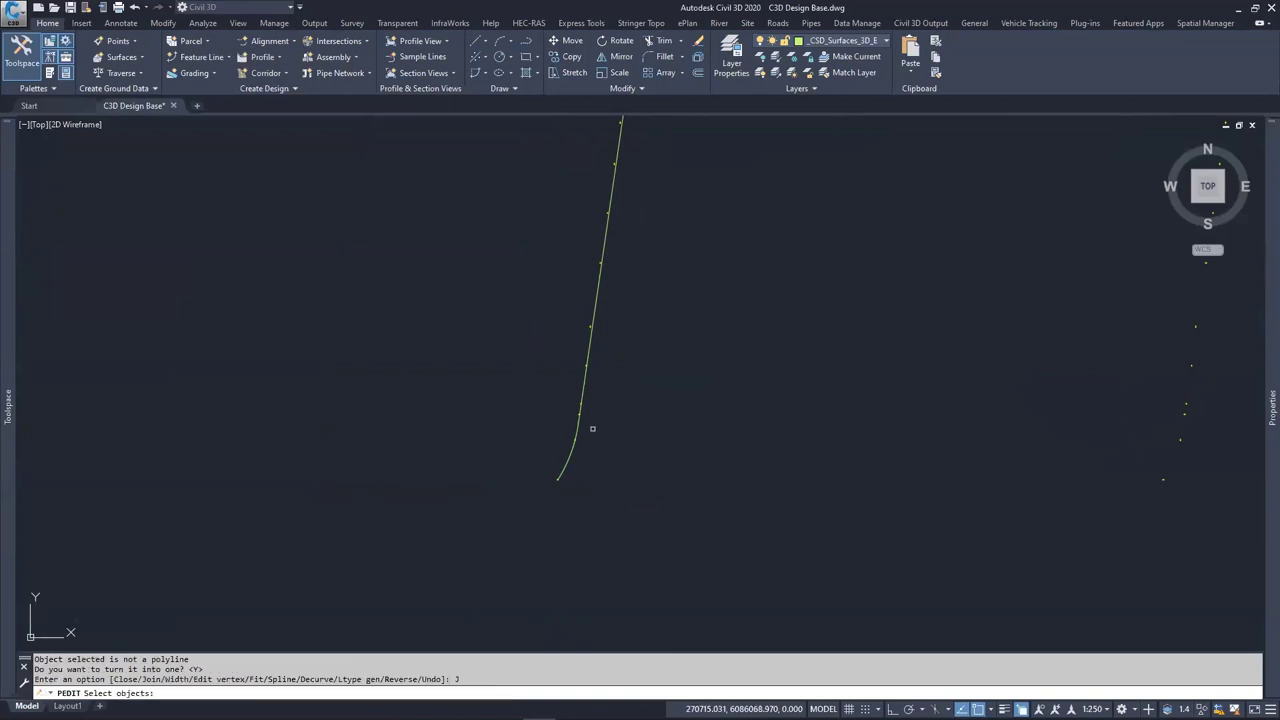
Window-select the straight line and upper arc to join them into one polyline
left_click(624, 397)
left_click(551, 500)
scroll(620, 380, "down", 2)
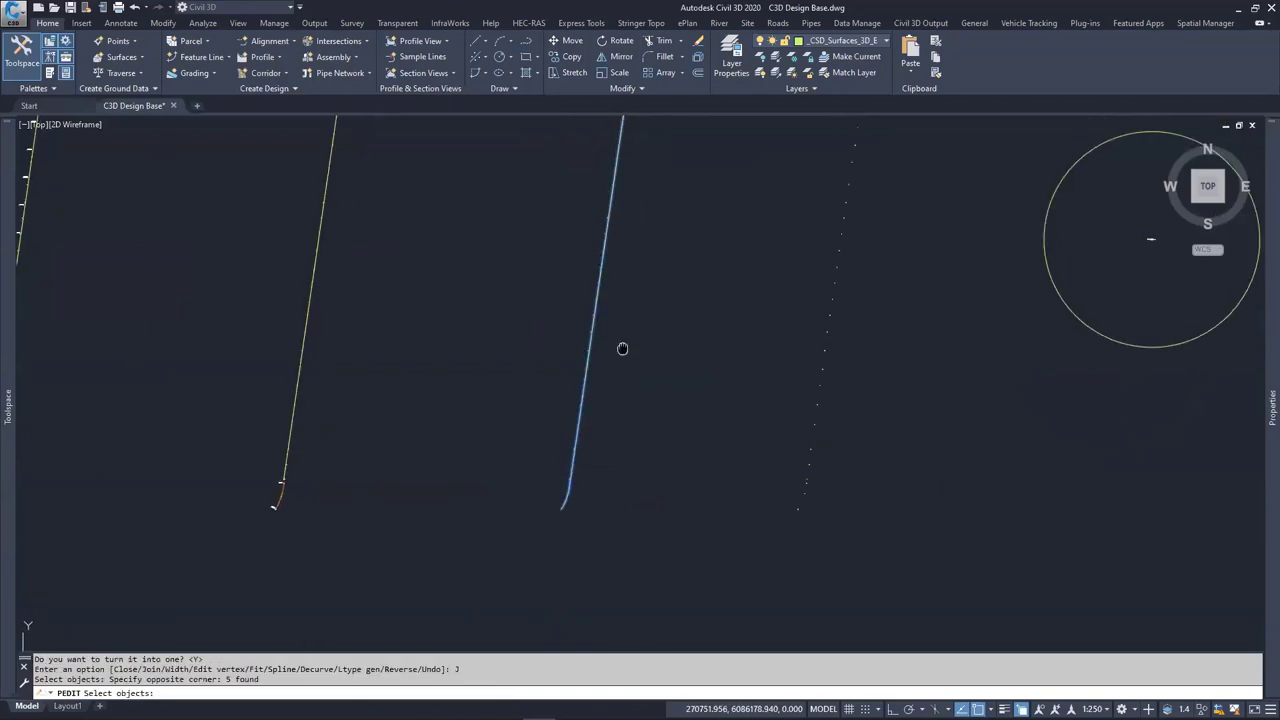
scroll(614, 215, "up", 4)
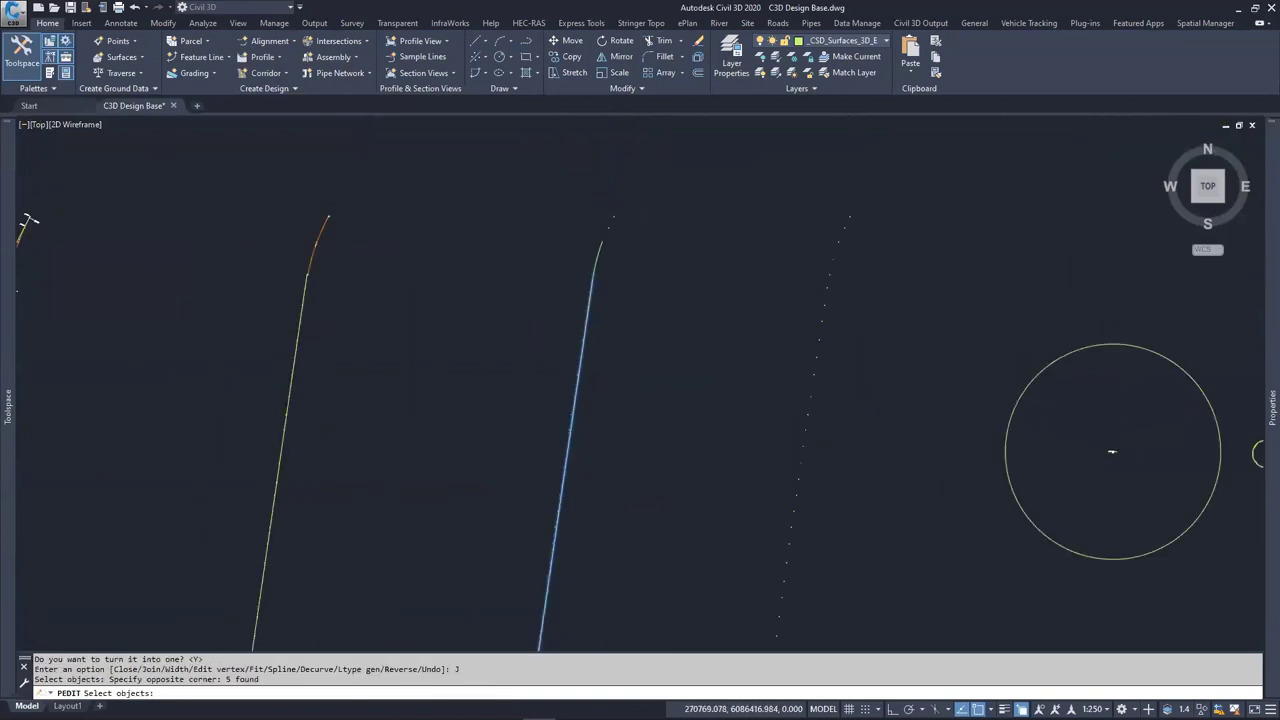
left_click(614, 276)
left_click(531, 344)
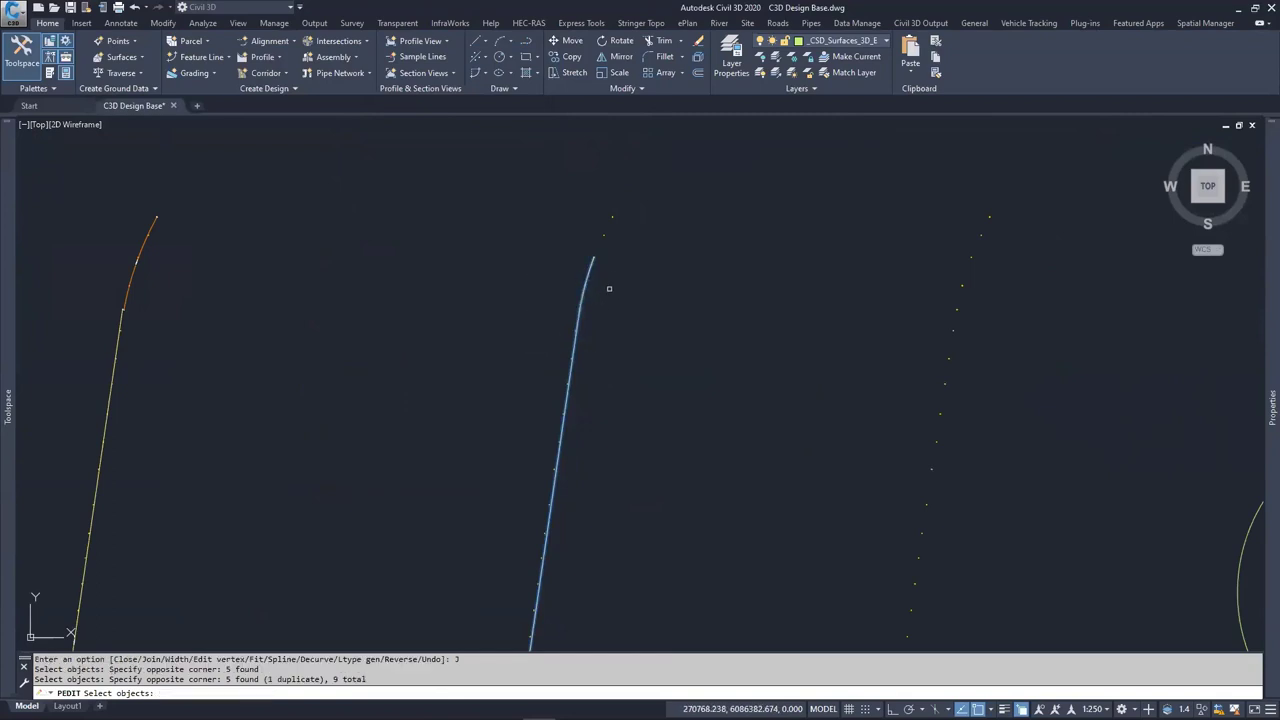
key("Return")
key("Return")
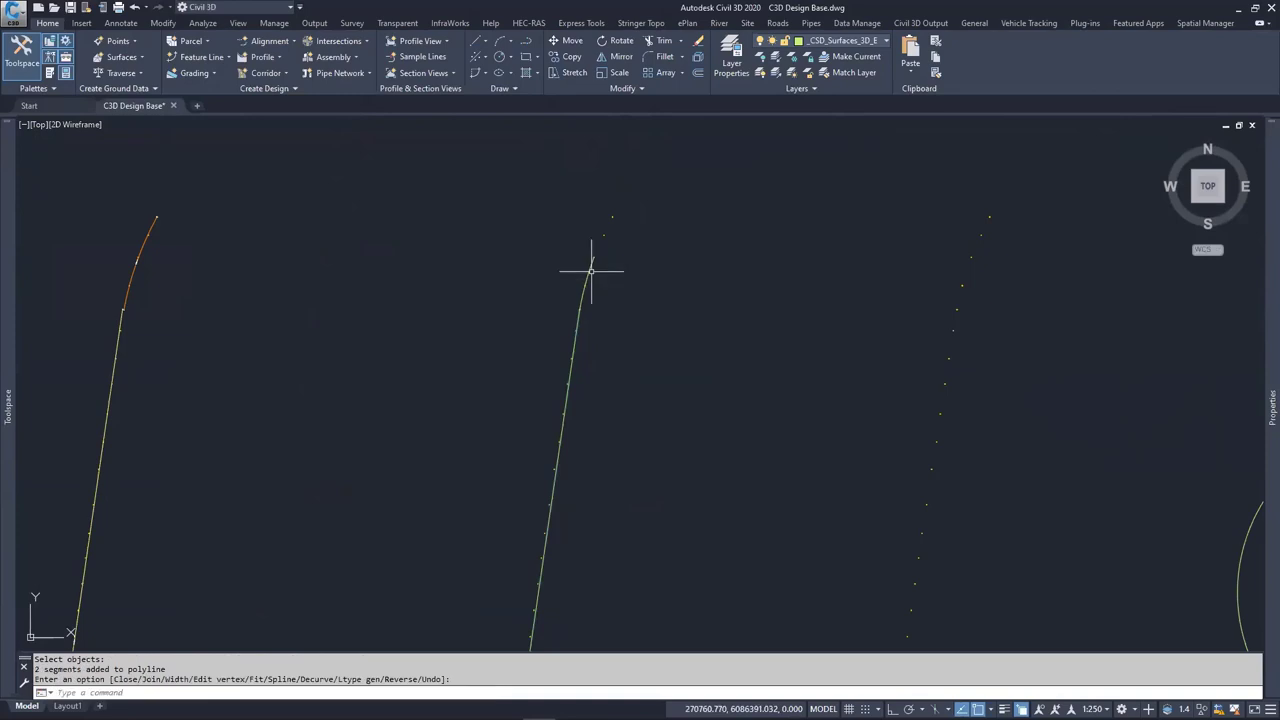
left_click(590, 270)
key("Return")
scroll(594, 420, "down", 2)
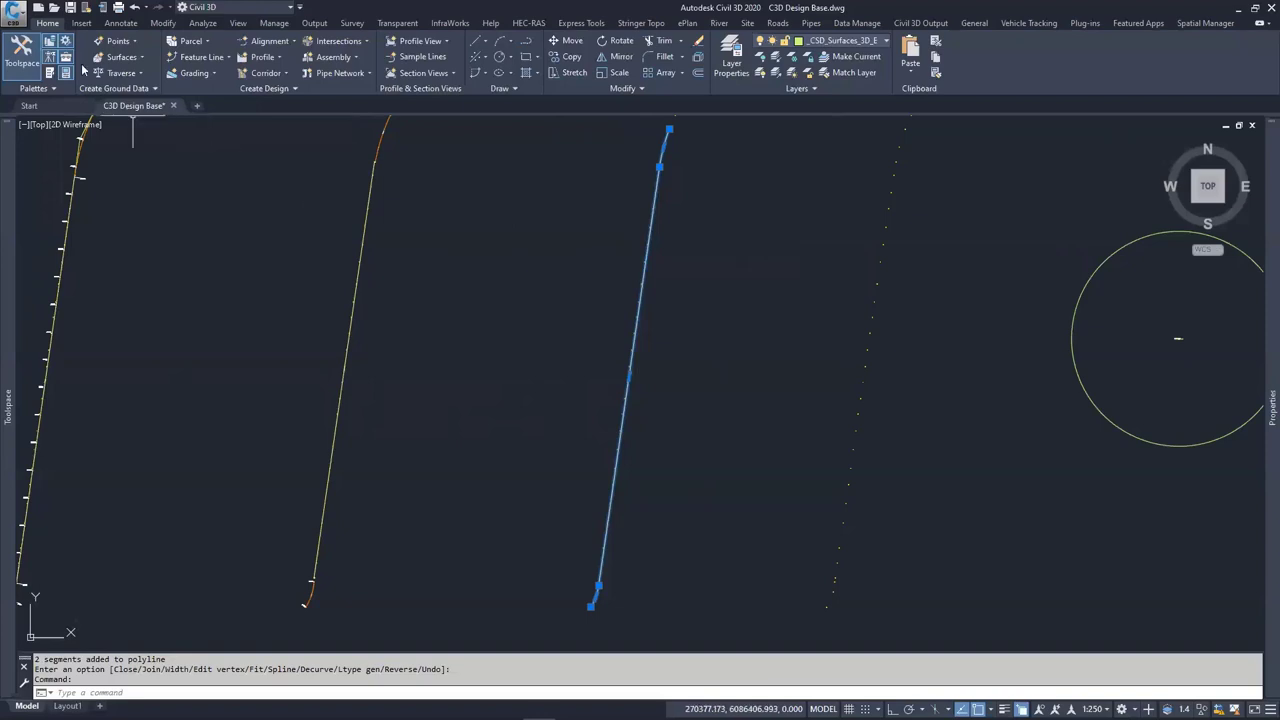
Create alignment 'ALIGNMENT FROM DRAFTING' from the joined polyline with Add curves turned off
left_click(266, 40)
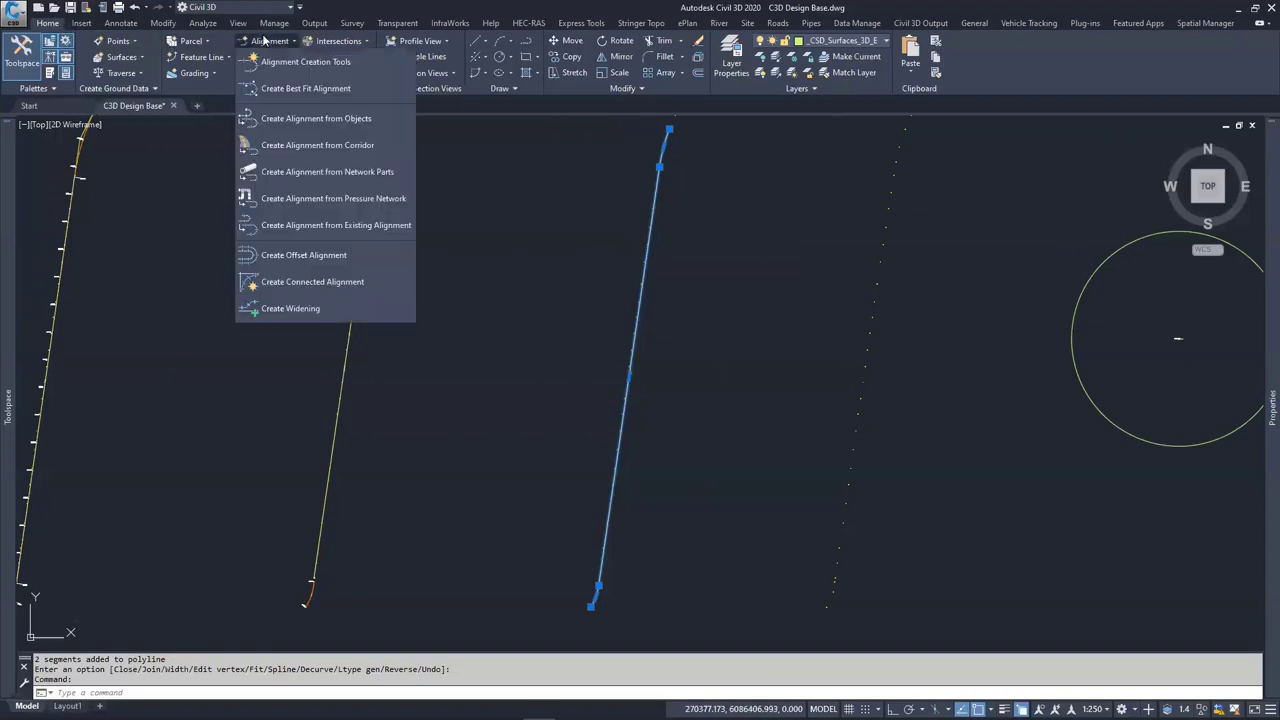
left_click(318, 119)
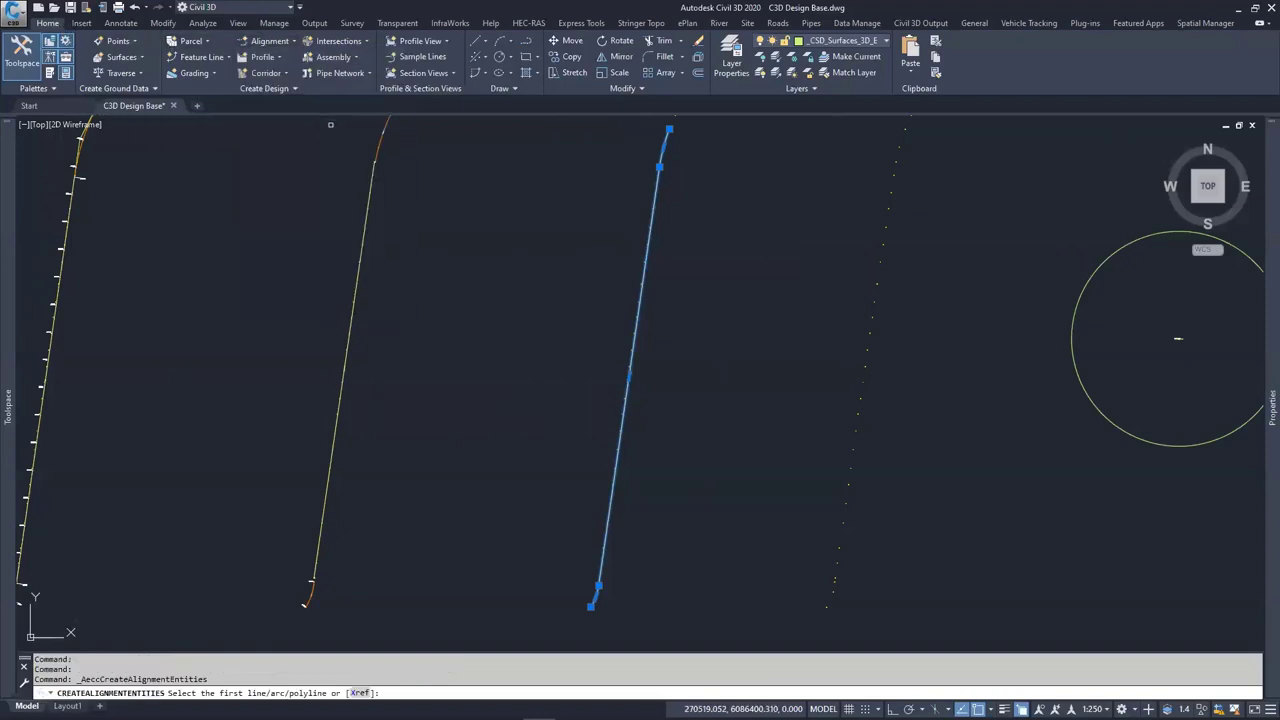
left_click(611, 511)
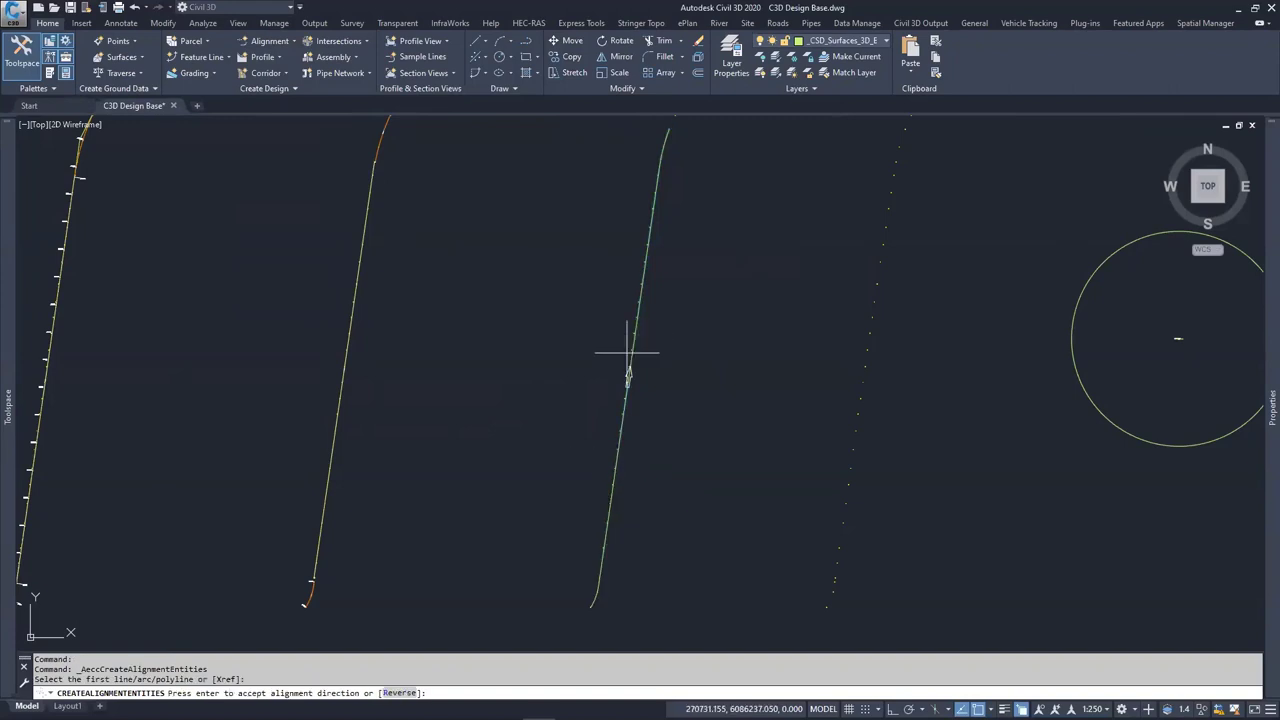
key("Return")
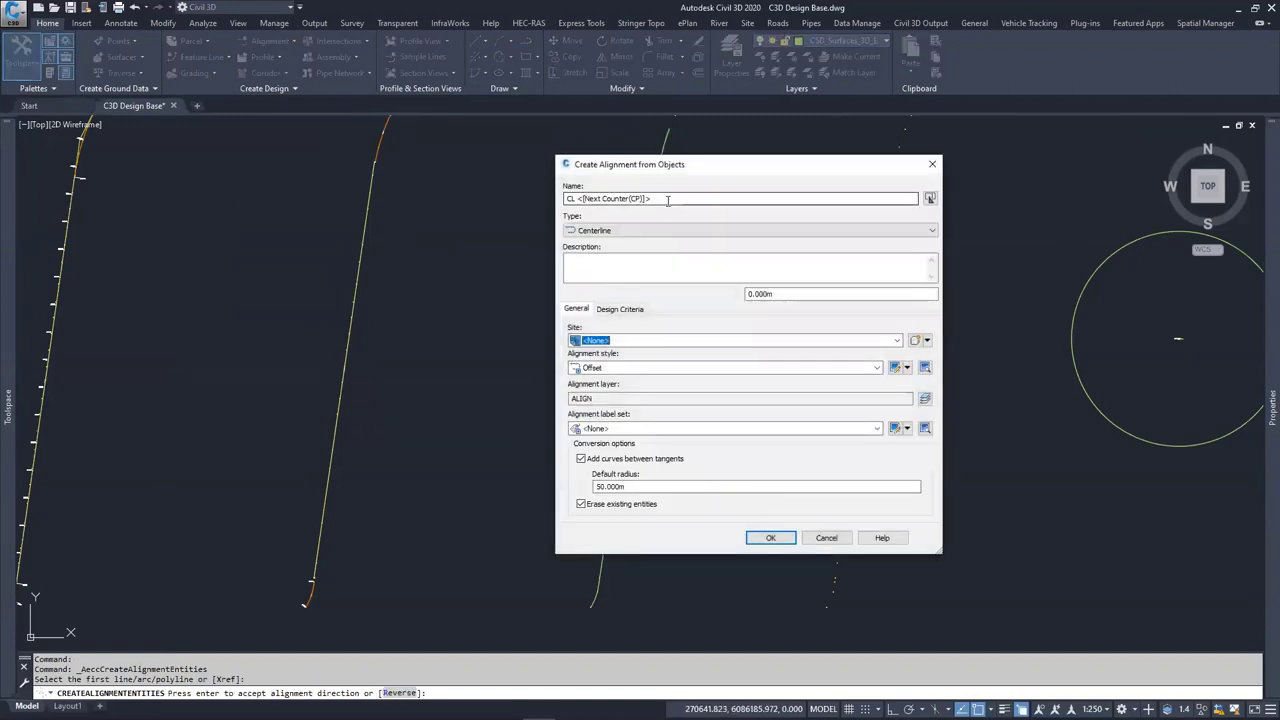
type("ALIGNMENT FROM DRAFTING")
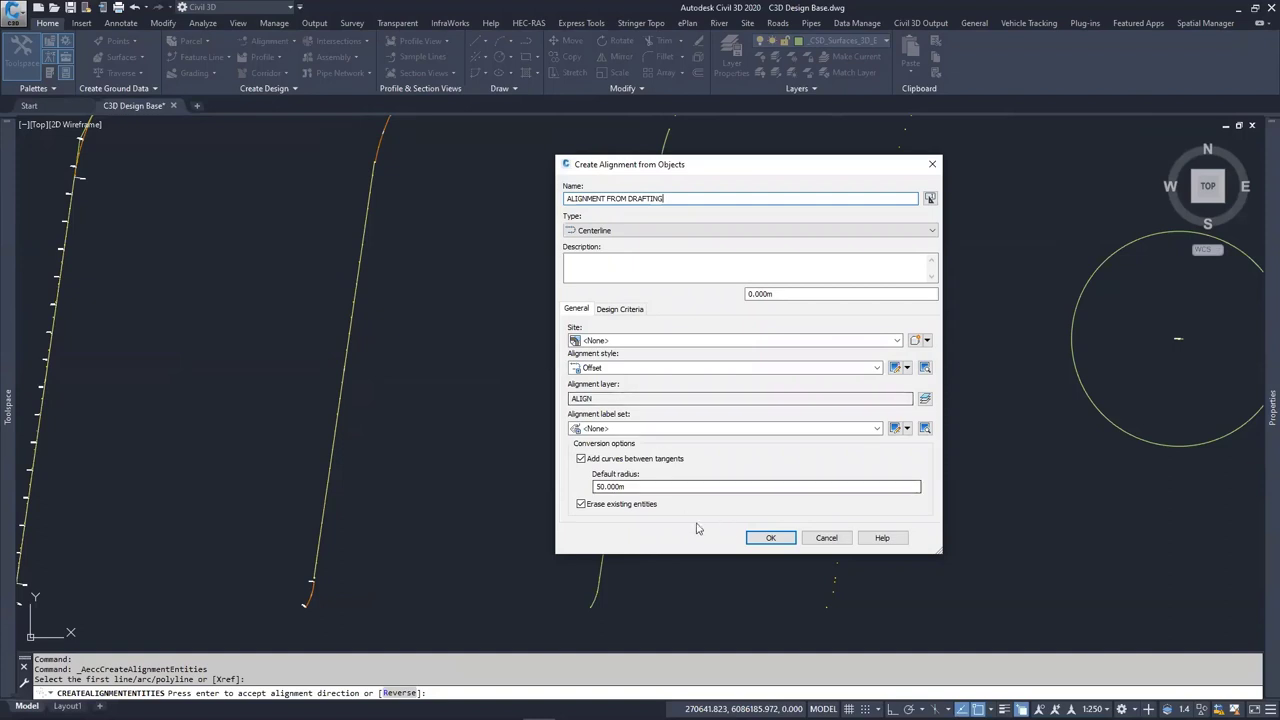
left_click(581, 459)
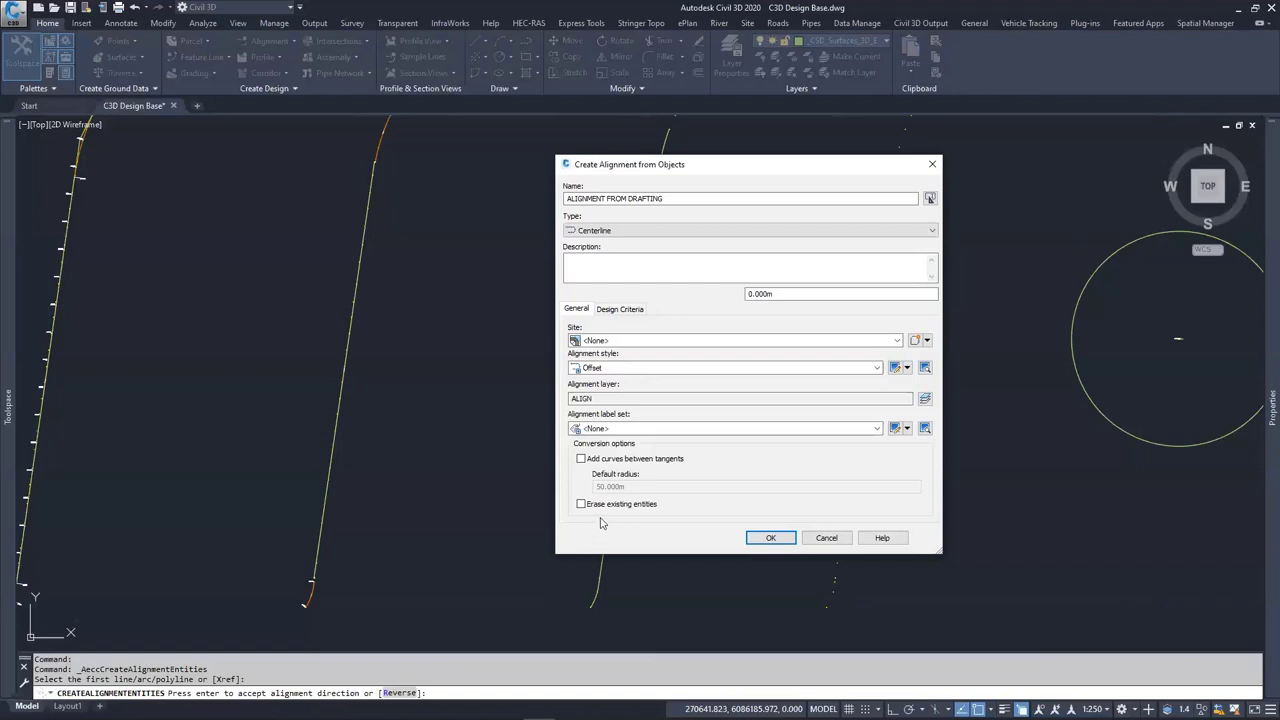
left_click(795, 538)
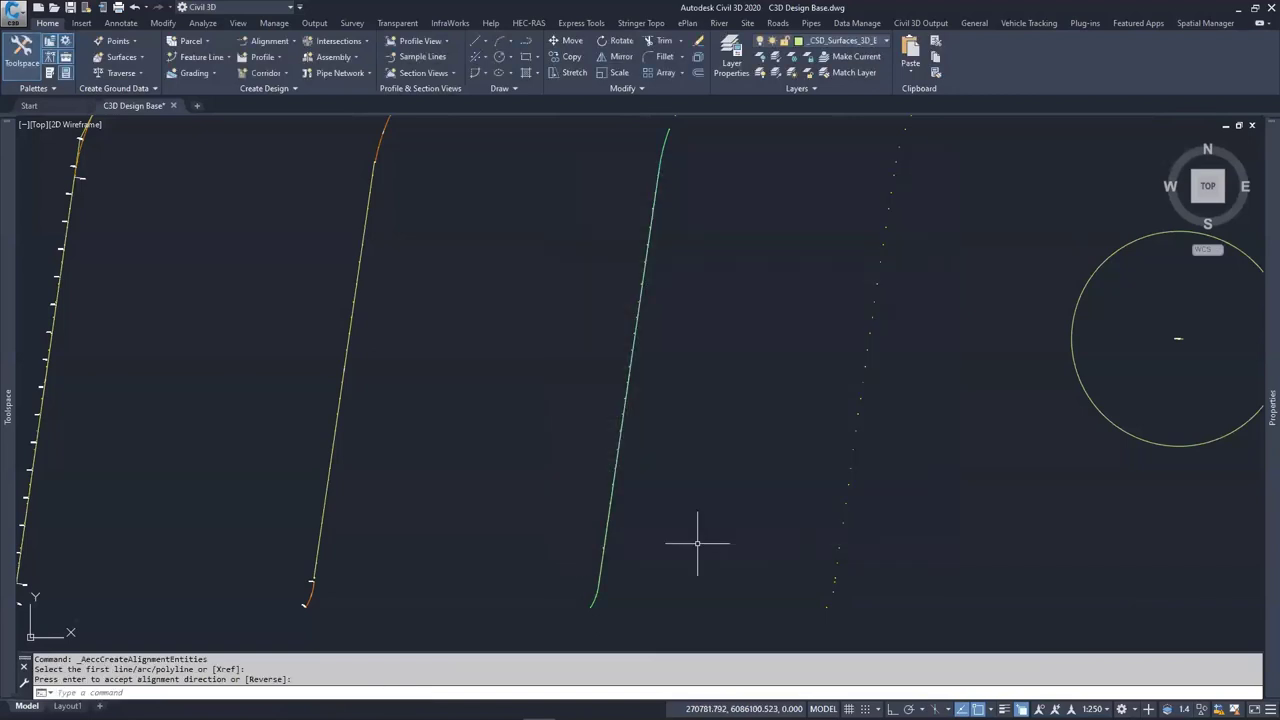
scroll(600, 531, "up", 5)
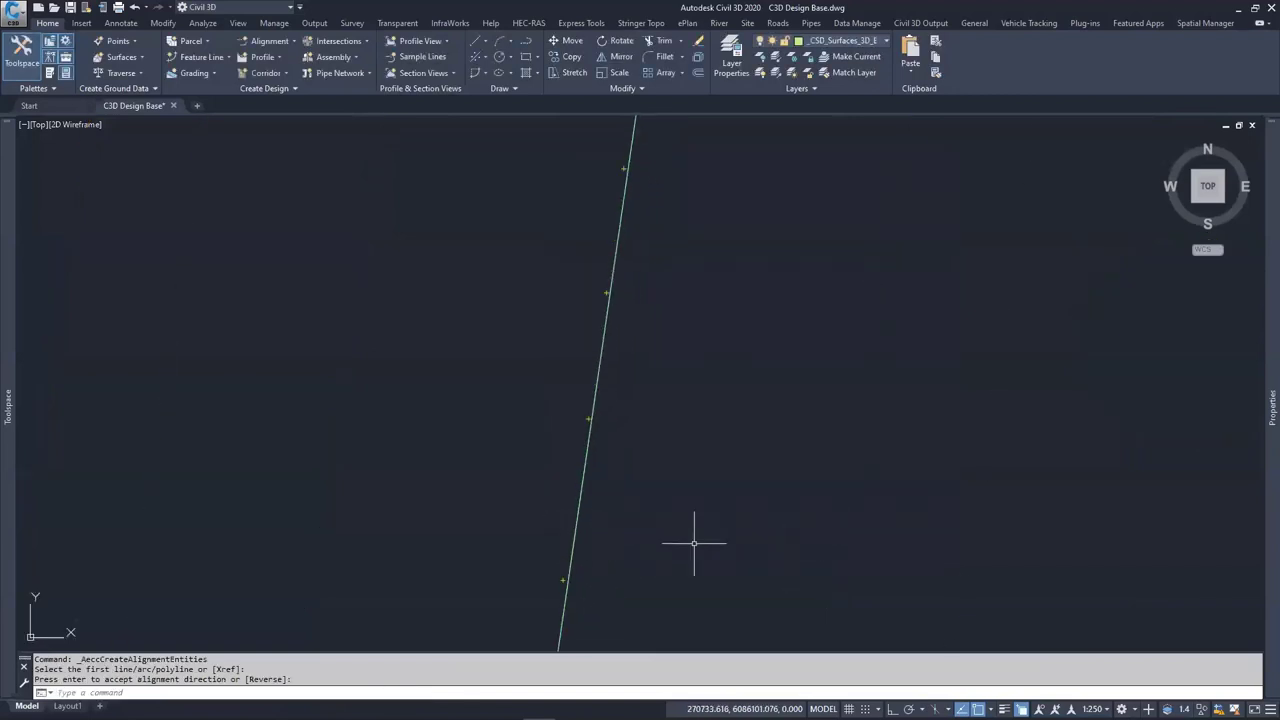
Pick the road polyline via selection cycling and send it to the back
left_click(578, 521)
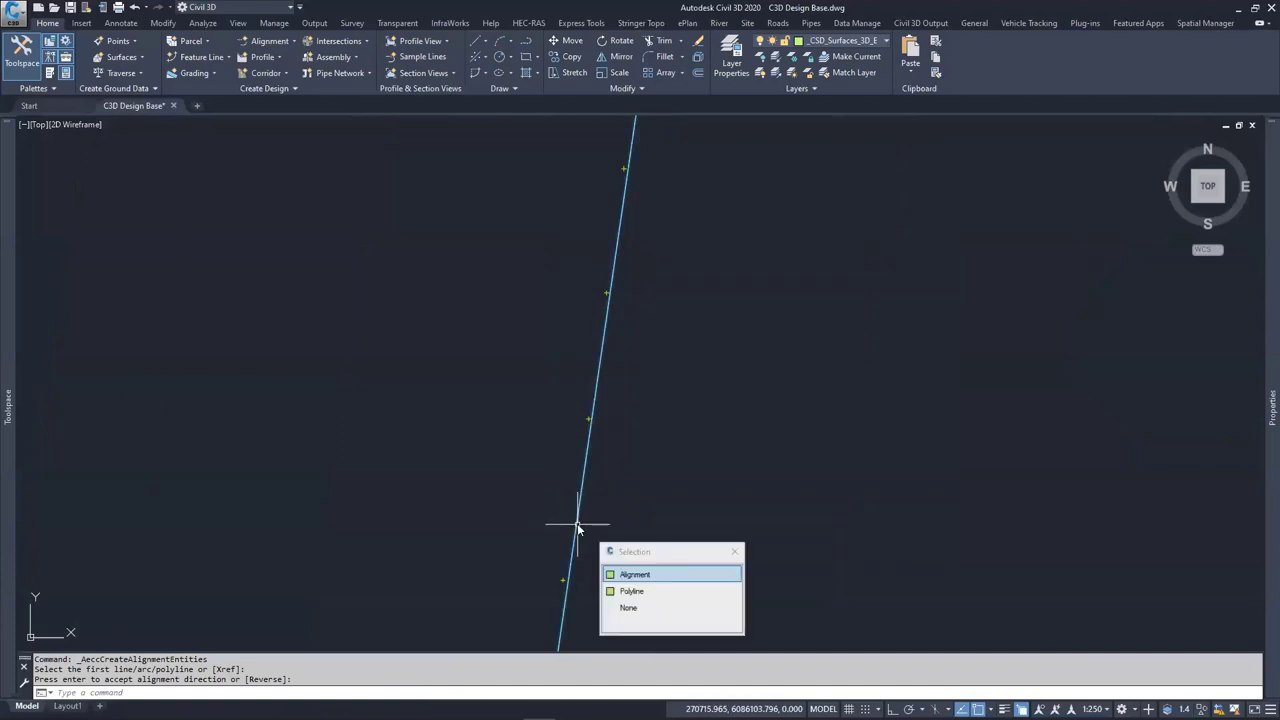
left_click(632, 590)
right_click(652, 530)
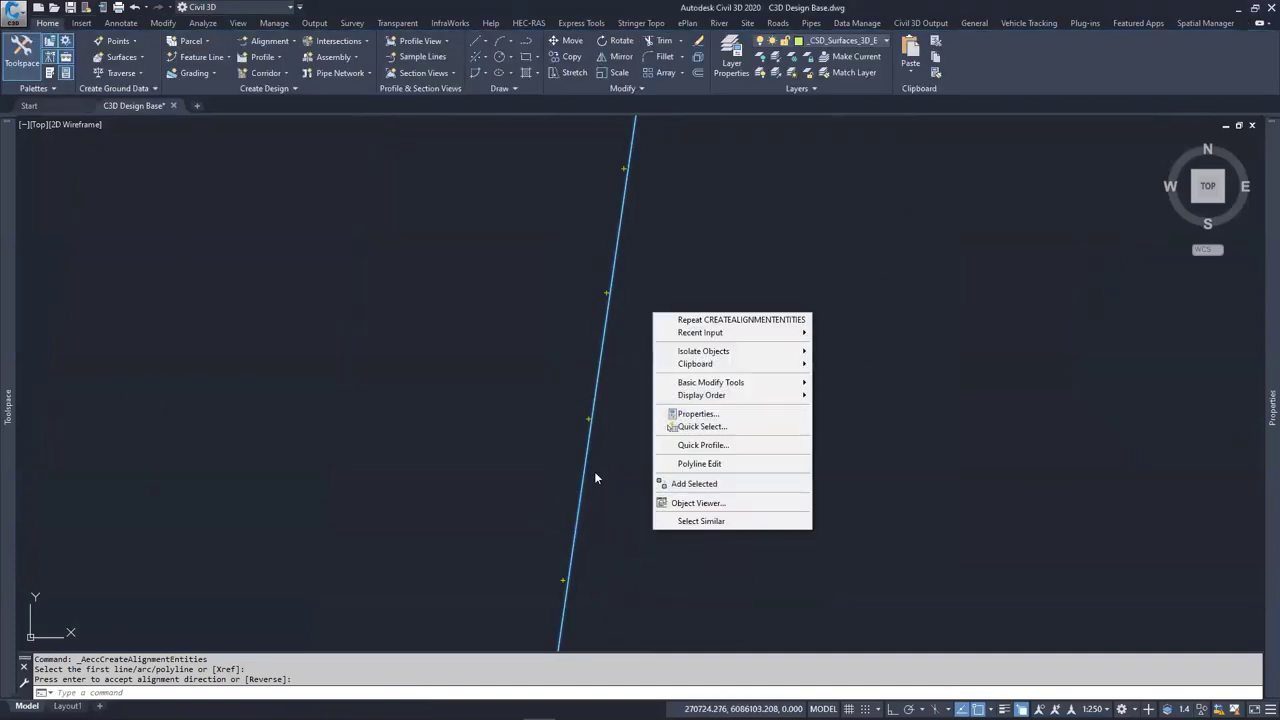
mouse_move(724, 396)
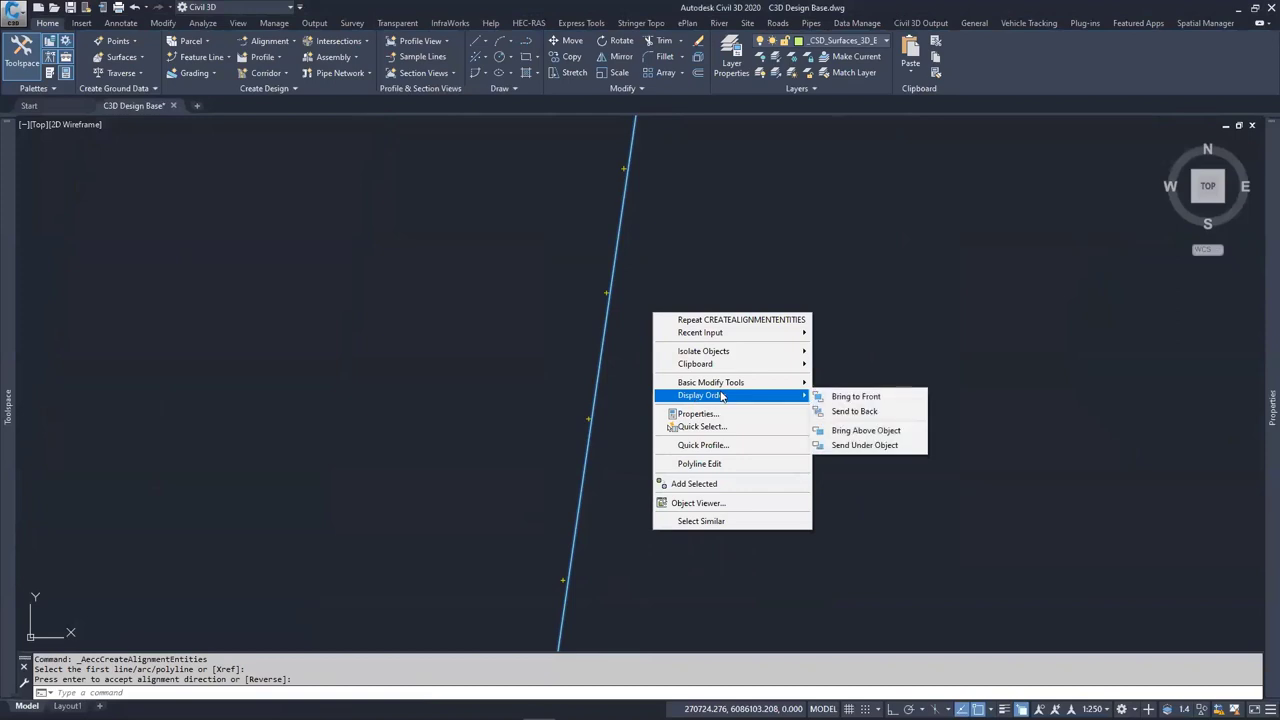
left_click(854, 411)
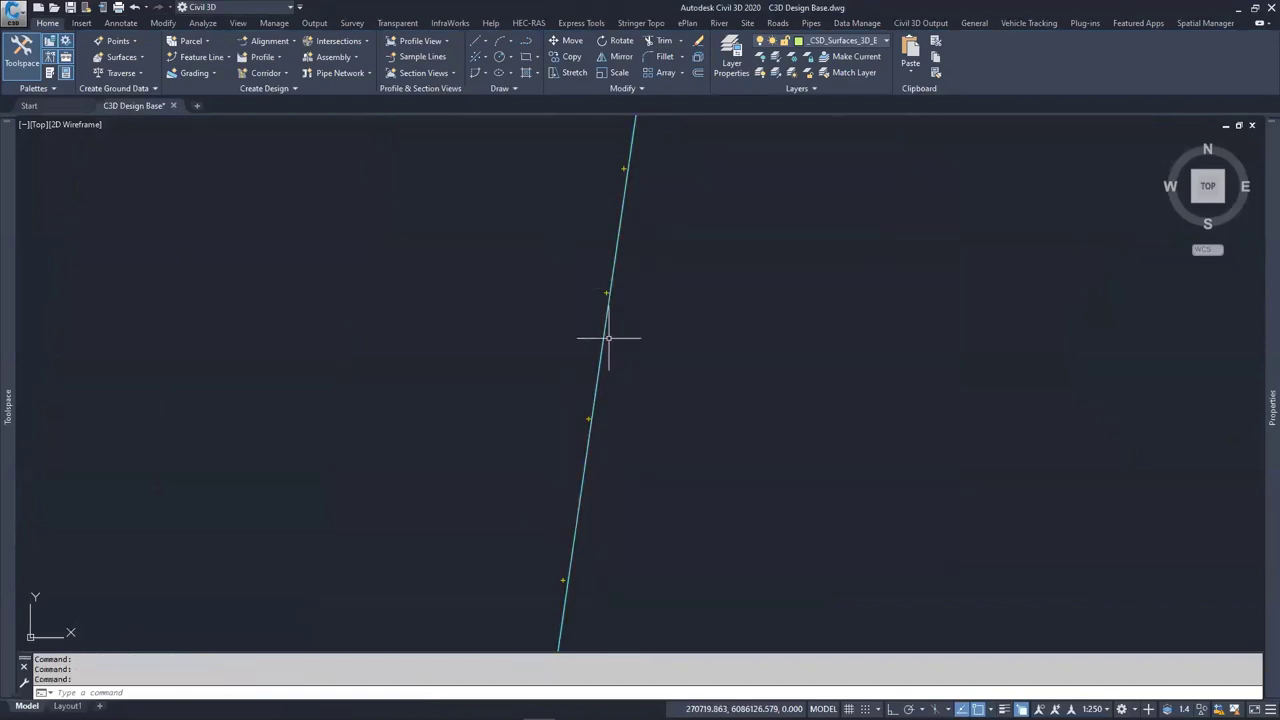
Select and inspect ALIGNMENT FROM DRAFTING along the road string, then deselect it
middle_click_drag(608, 337, 614, 471)
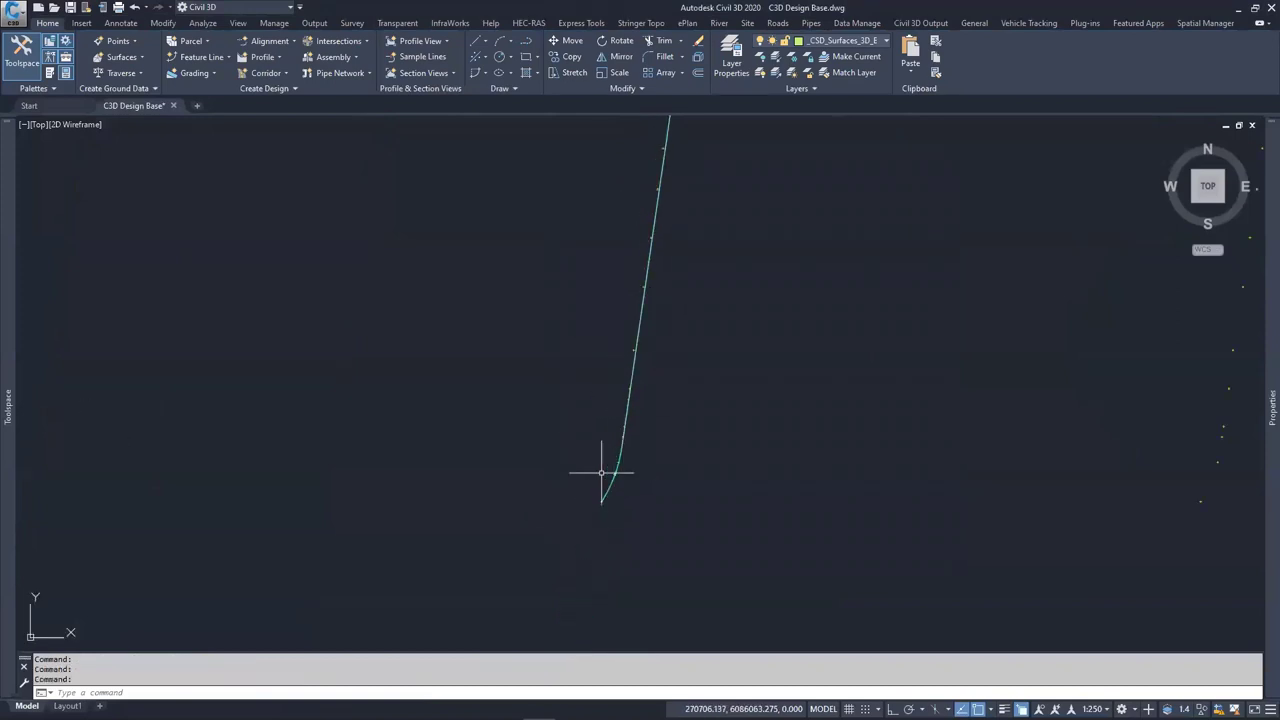
left_click(624, 440)
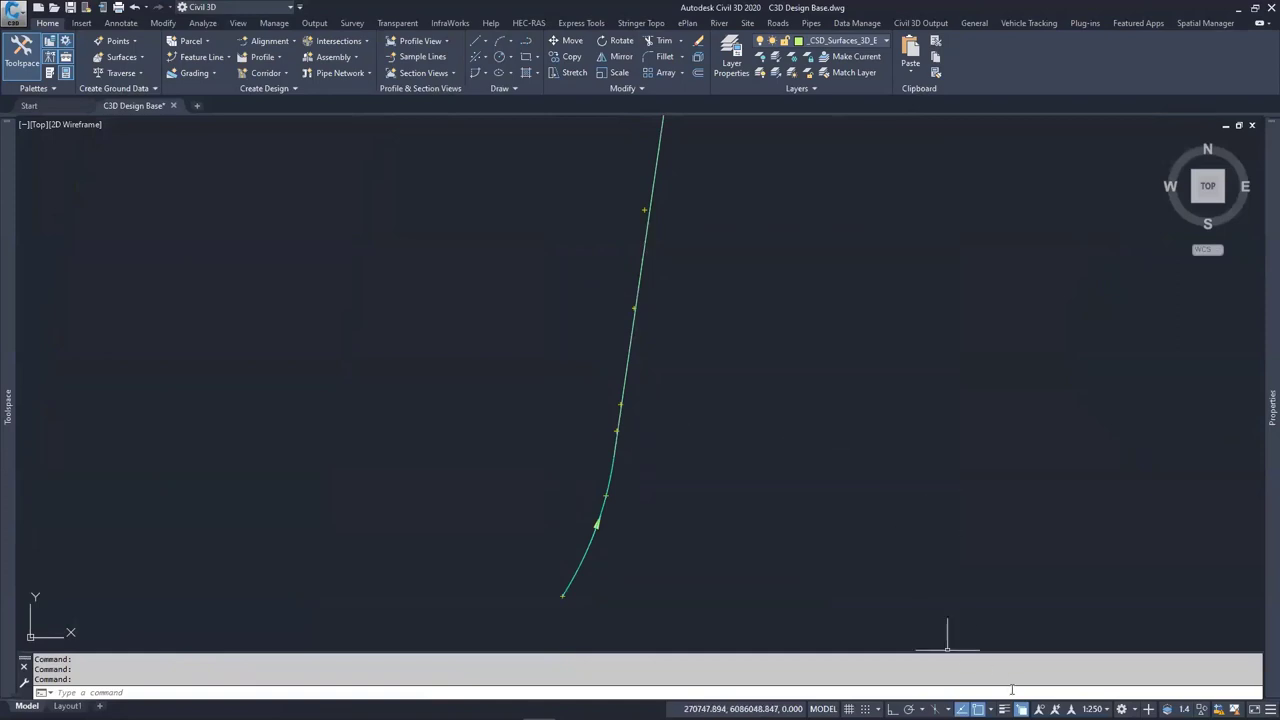
left_click(627, 370)
key("ctrl+w")
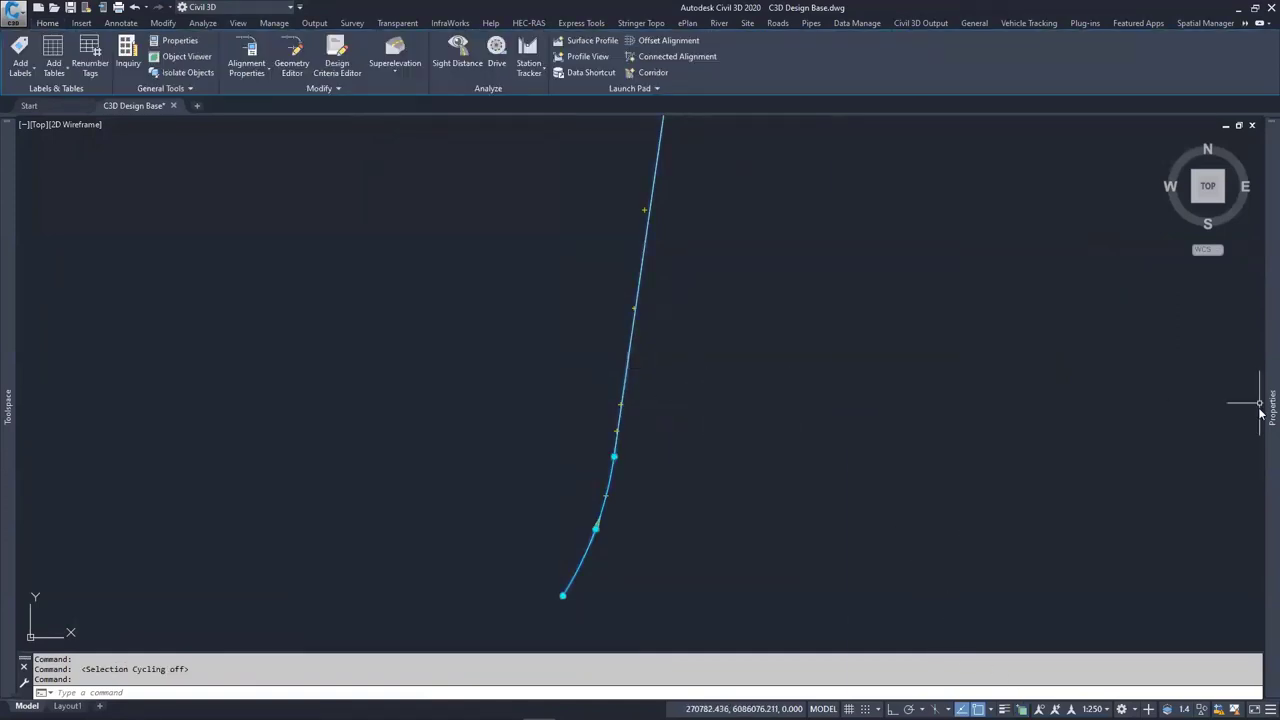
mouse_move(1264, 405)
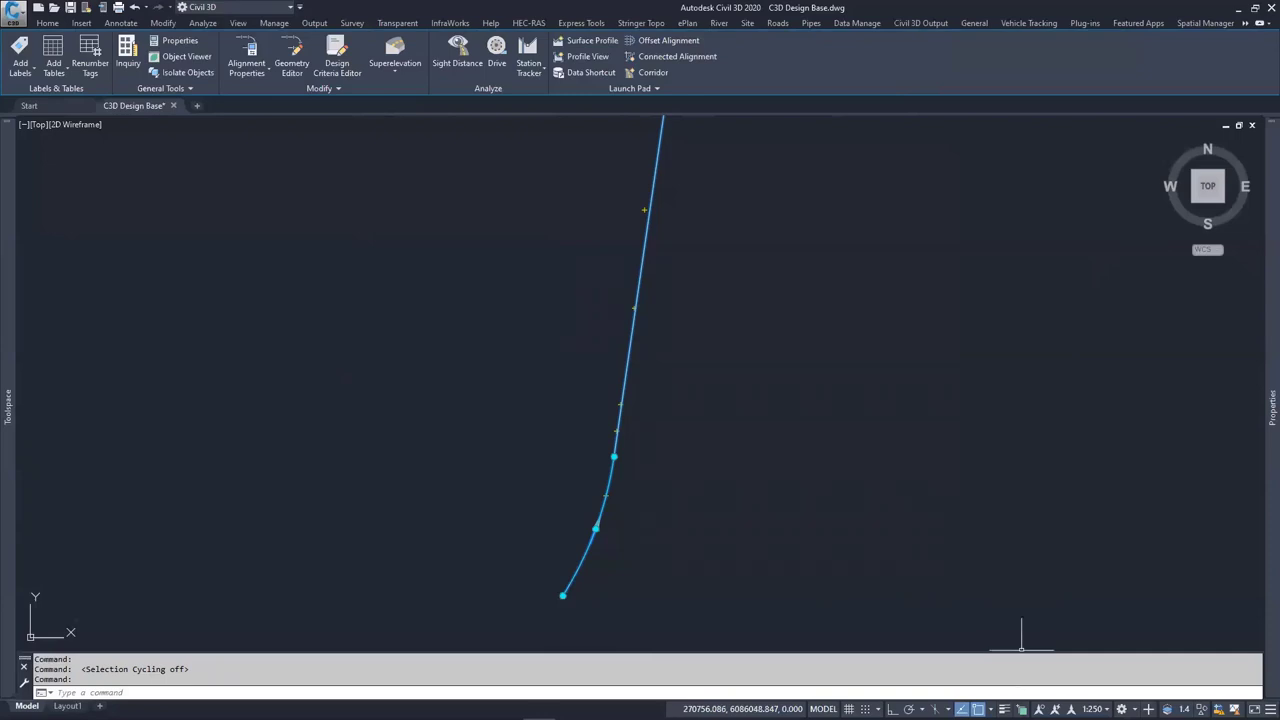
key("ctrl+w")
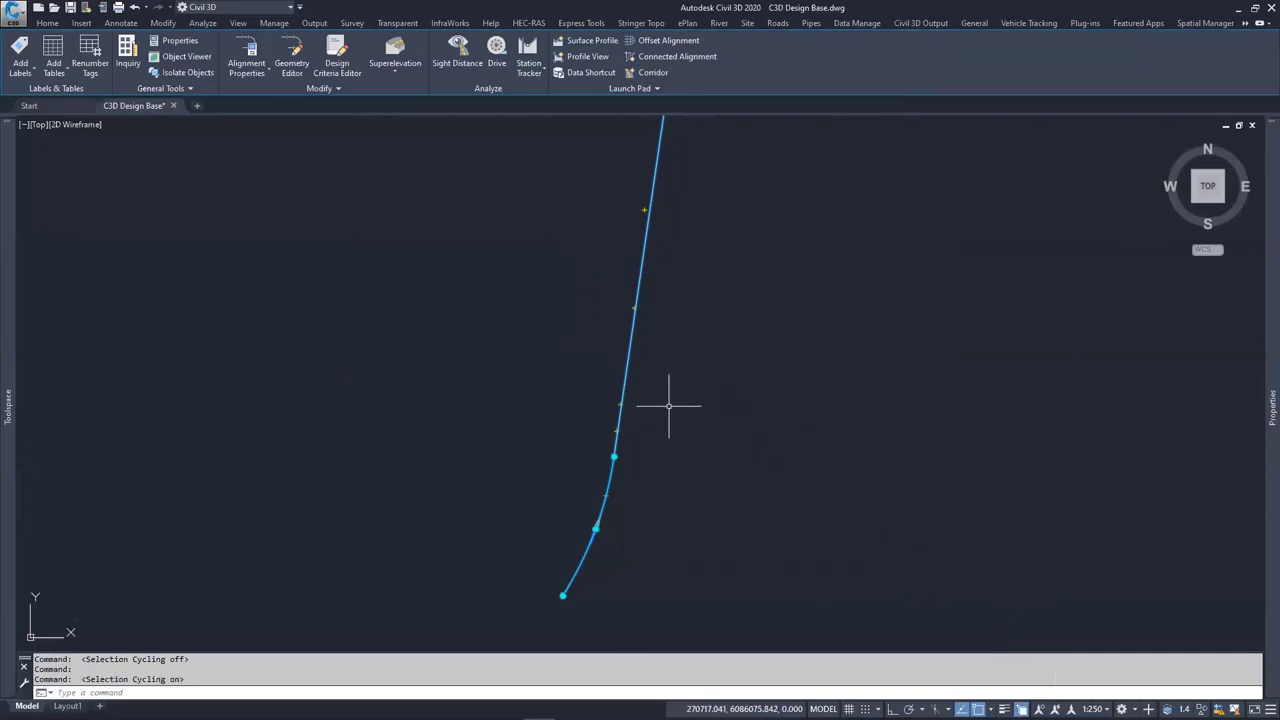
middle_click_drag(668, 412, 715, 450)
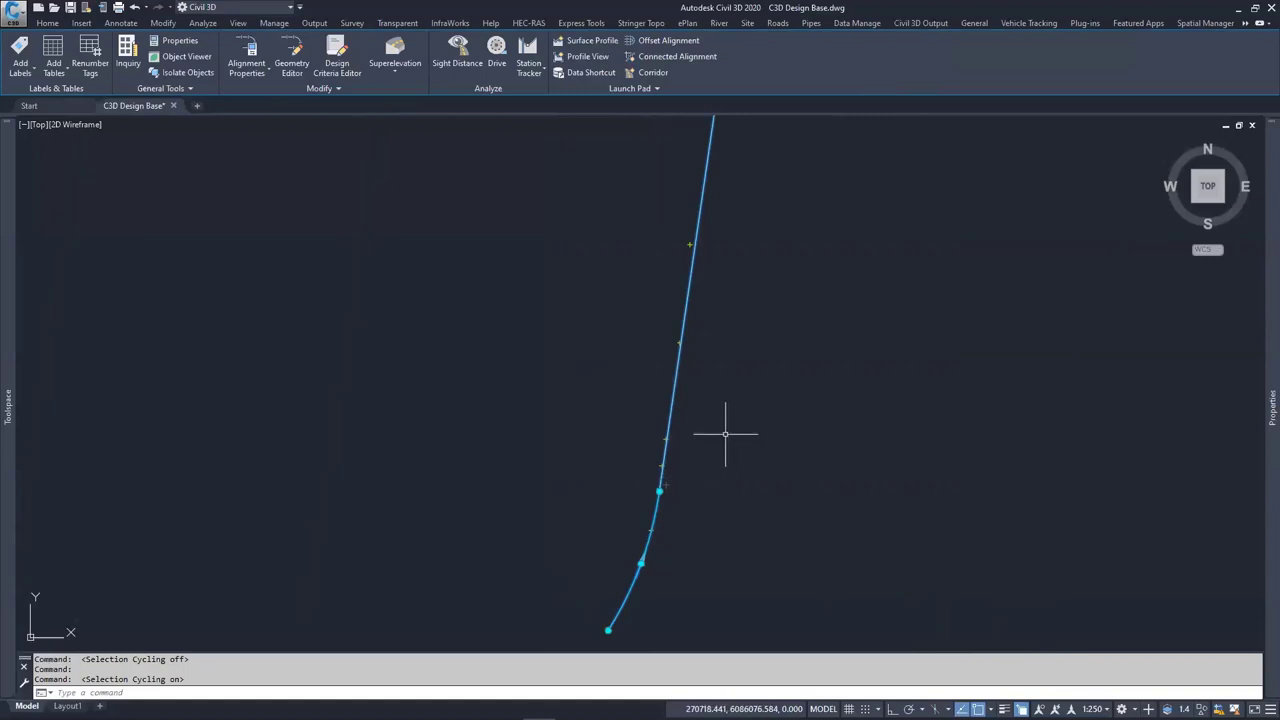
scroll(714, 443, "down", 1)
scroll(706, 492, "up", 1)
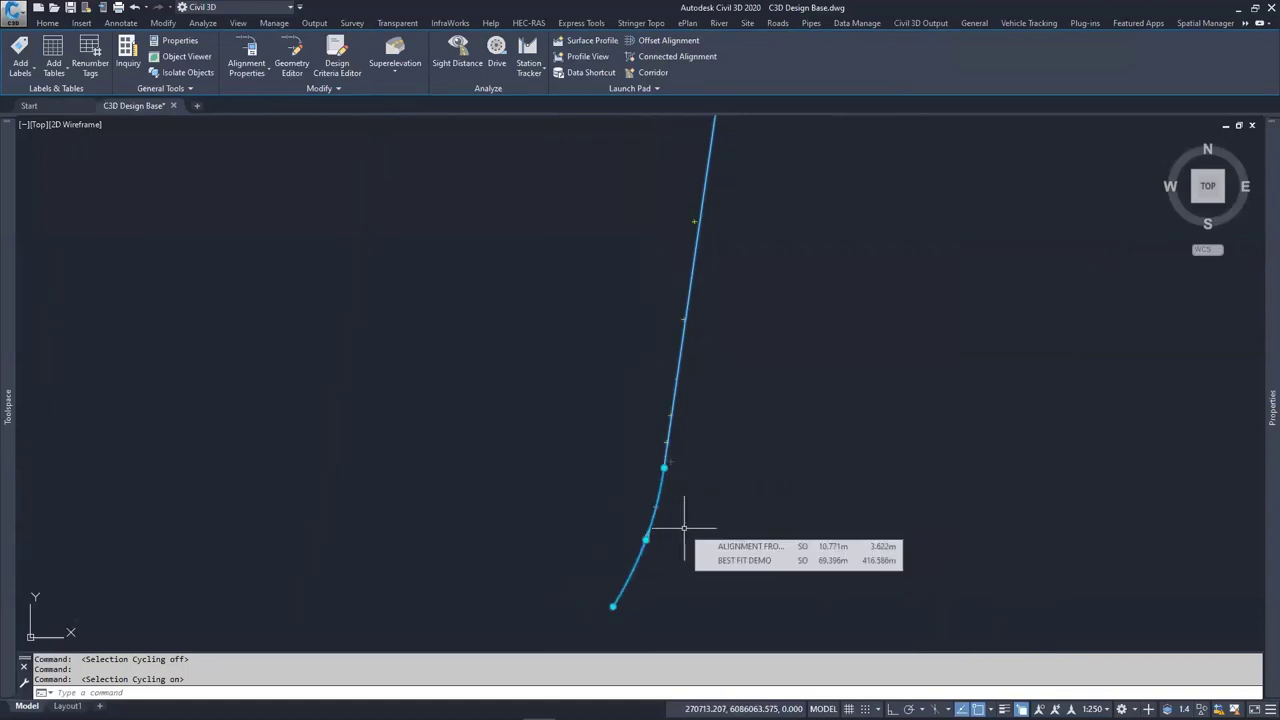
middle_click_drag(737, 422, 649, 442)
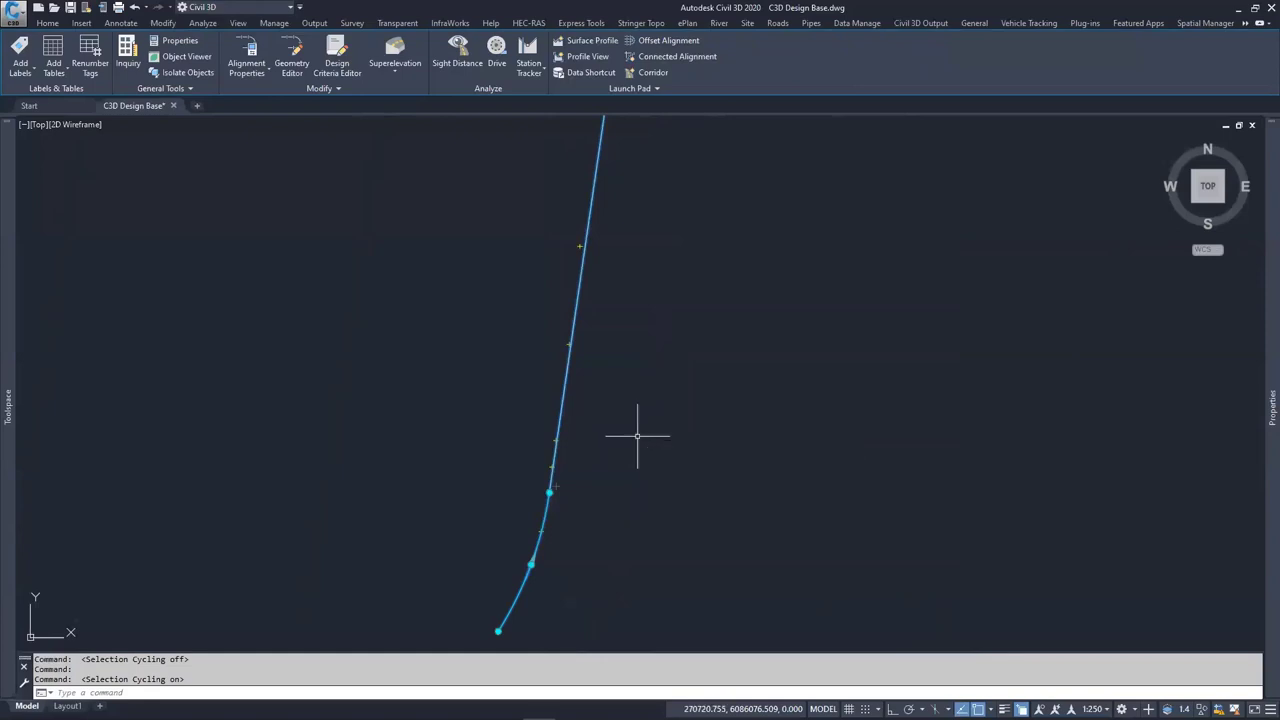
mouse_move(659, 405)
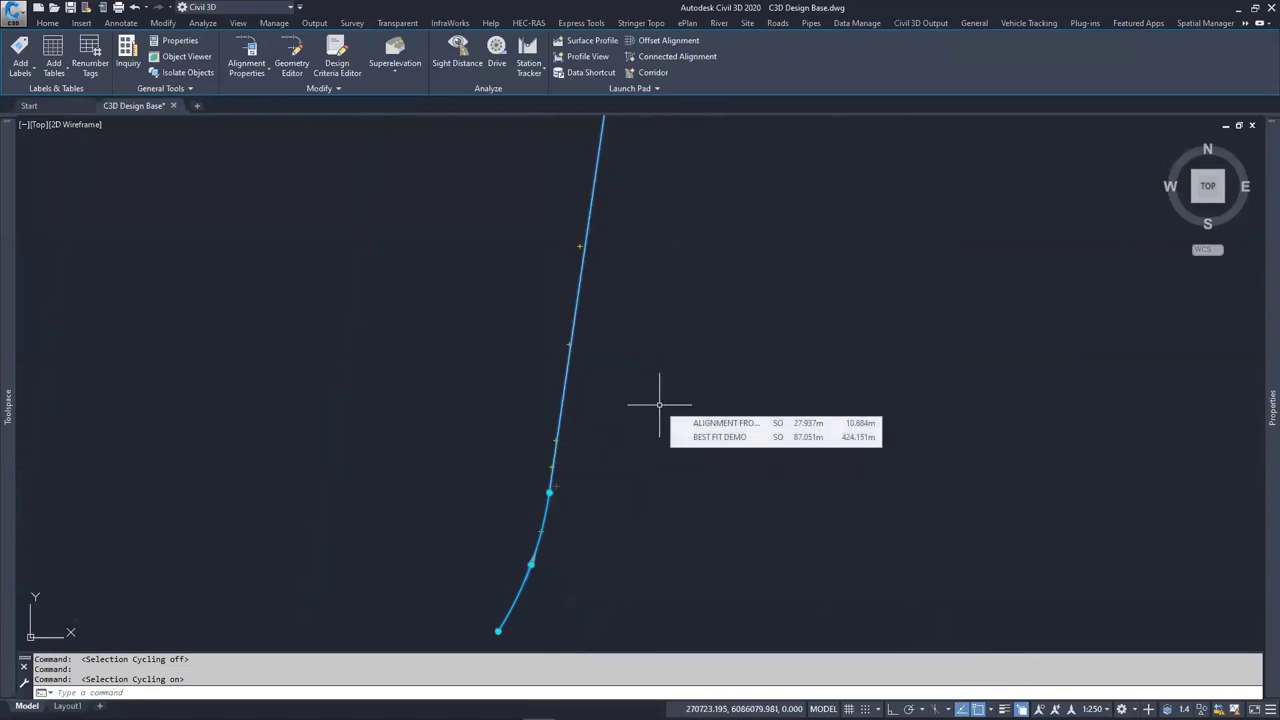
key("Escape")
key("Escape")
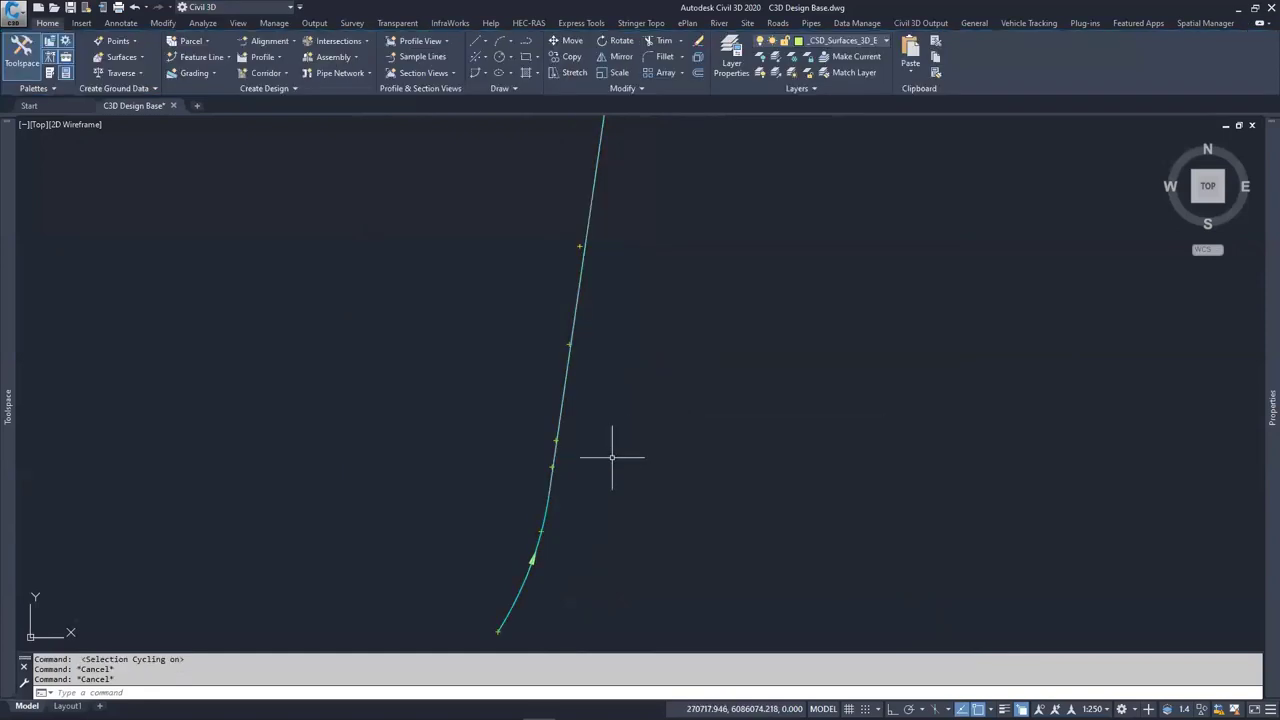
scroll(616, 441, "down", 1)
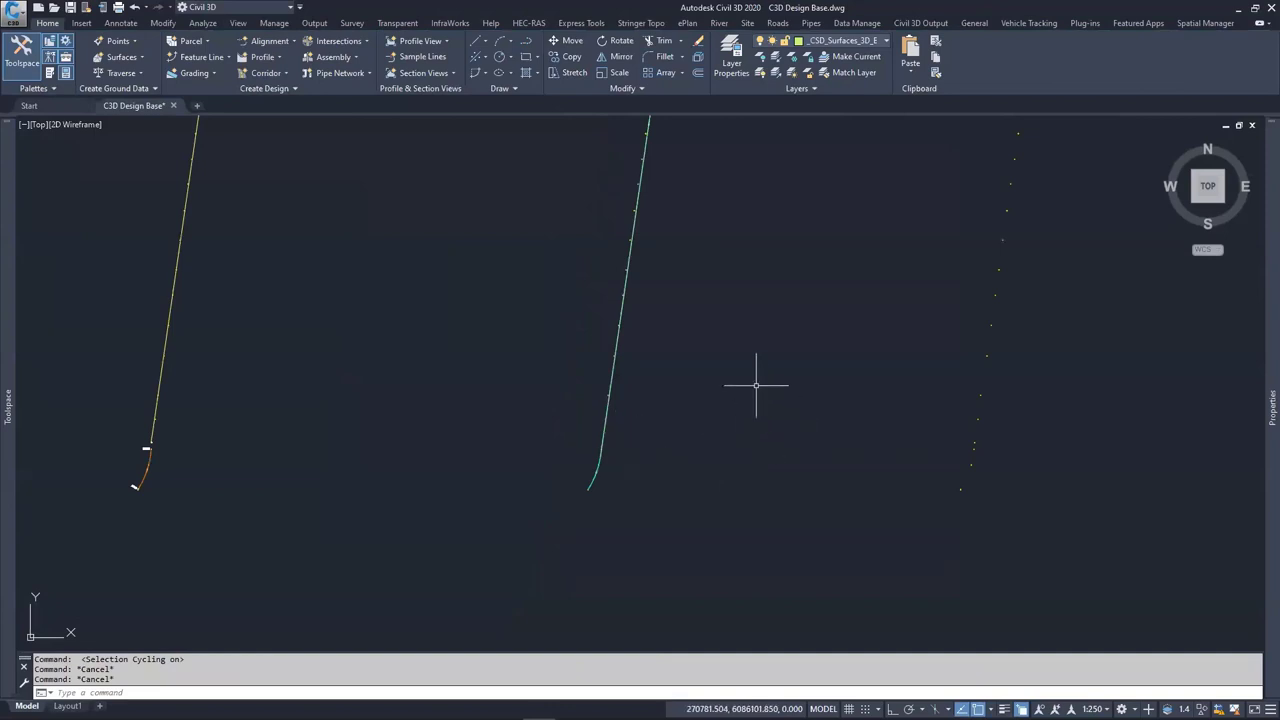
middle_click_drag(757, 380, 559, 452)
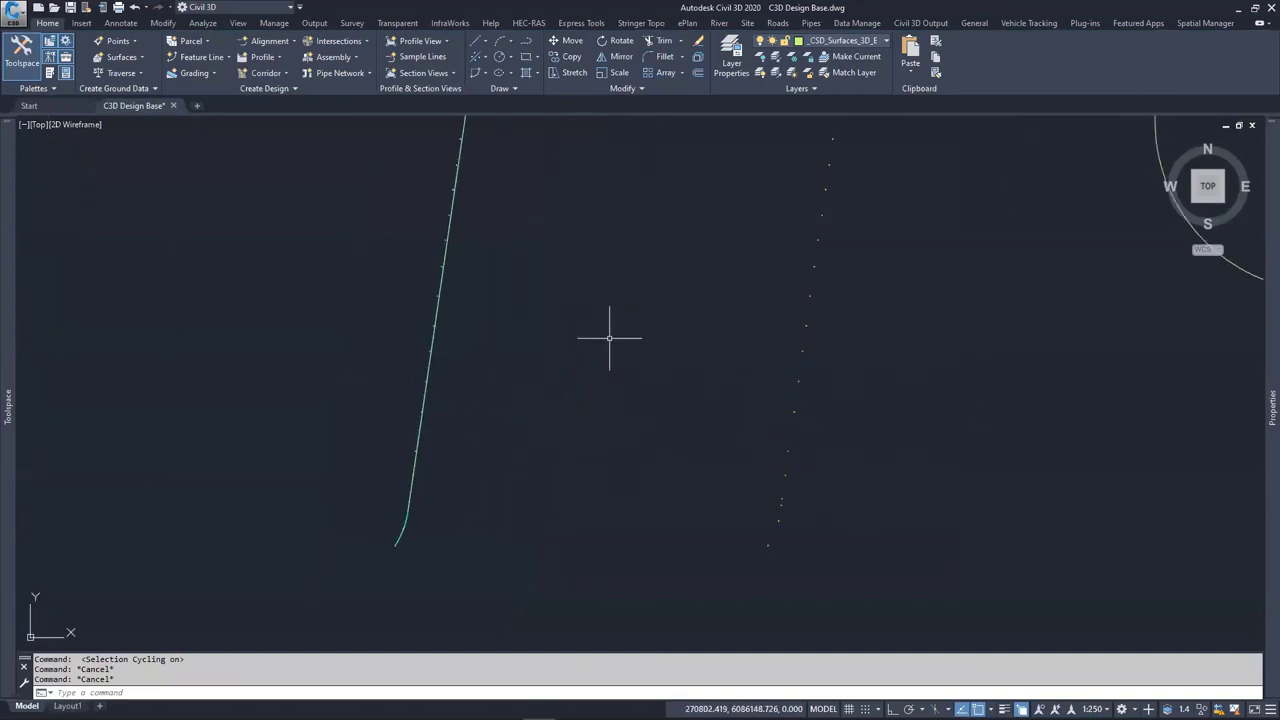
middle_click_drag(609, 340, 454, 477)
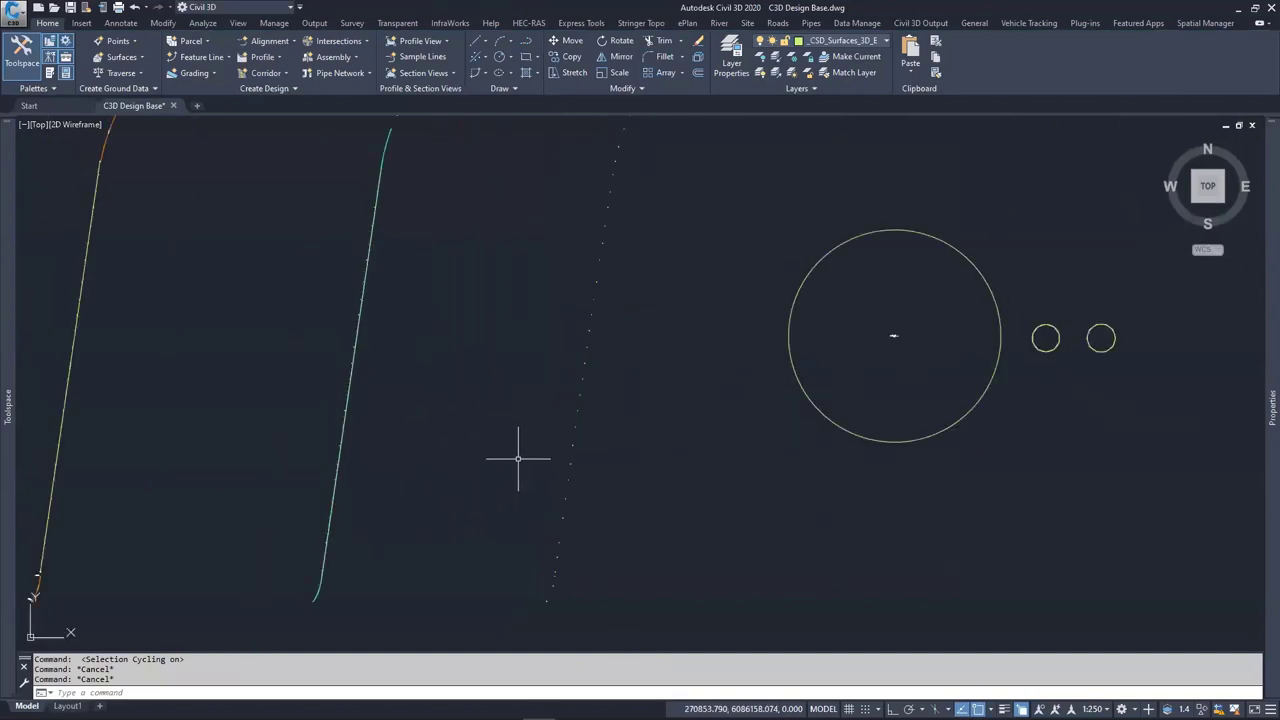
scroll(542, 540, "up", 3)
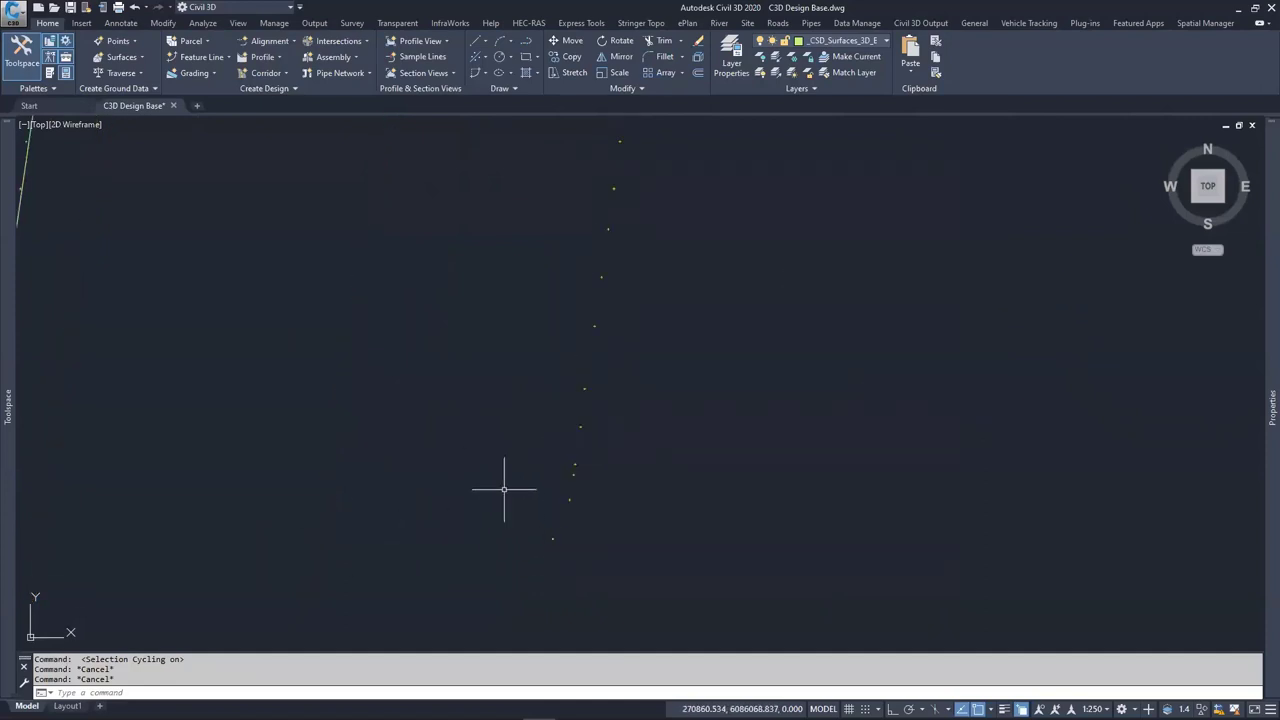
scroll(504, 489, "down", 3)
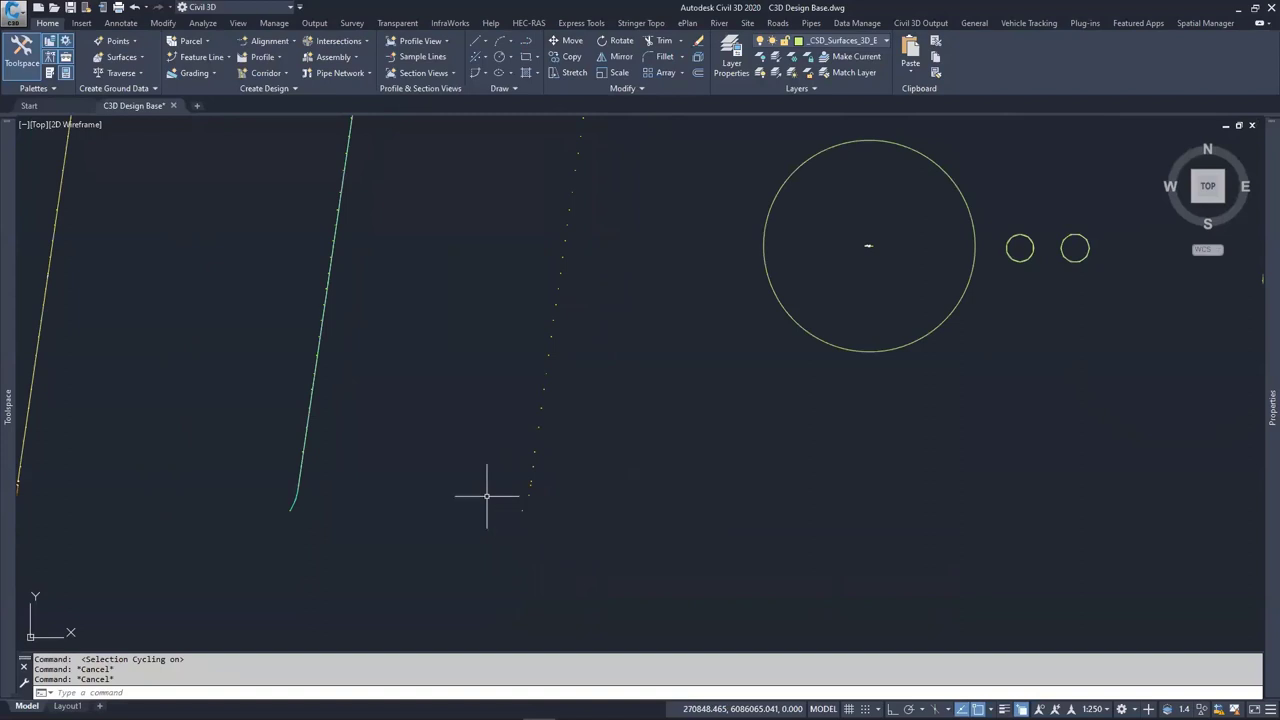
mouse_move(489, 489)
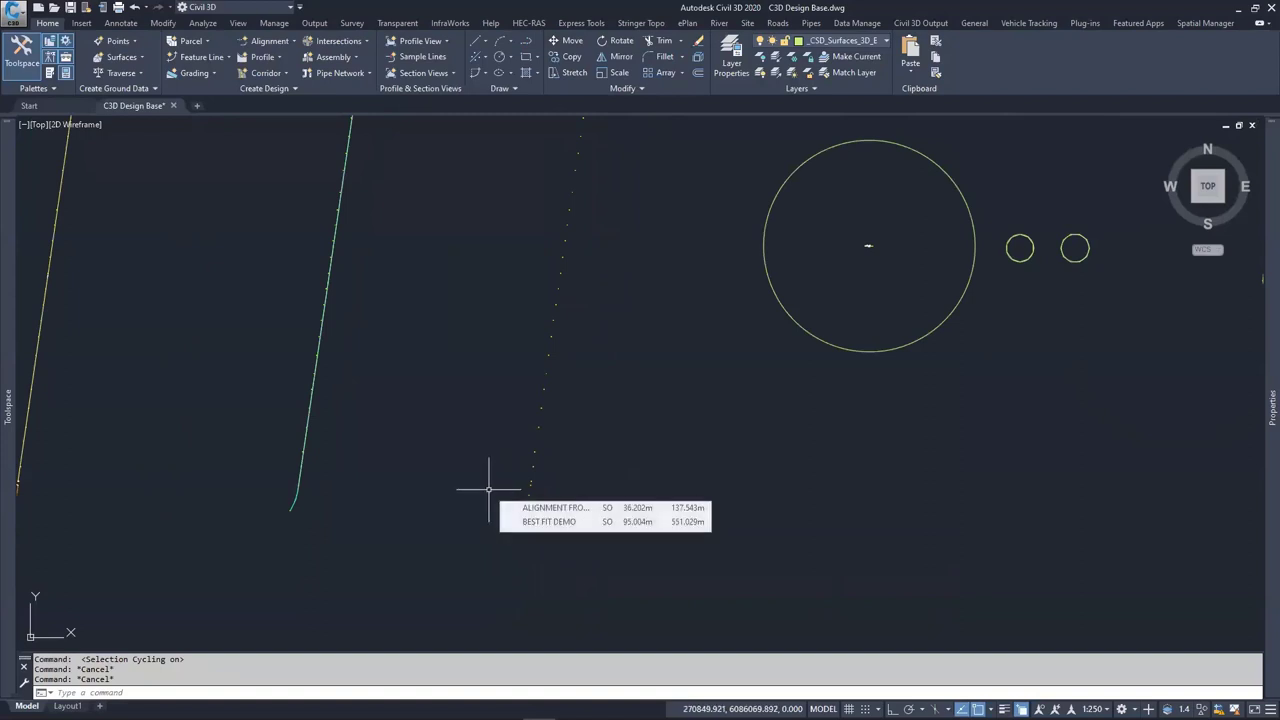
scroll(520, 497, "up", 2)
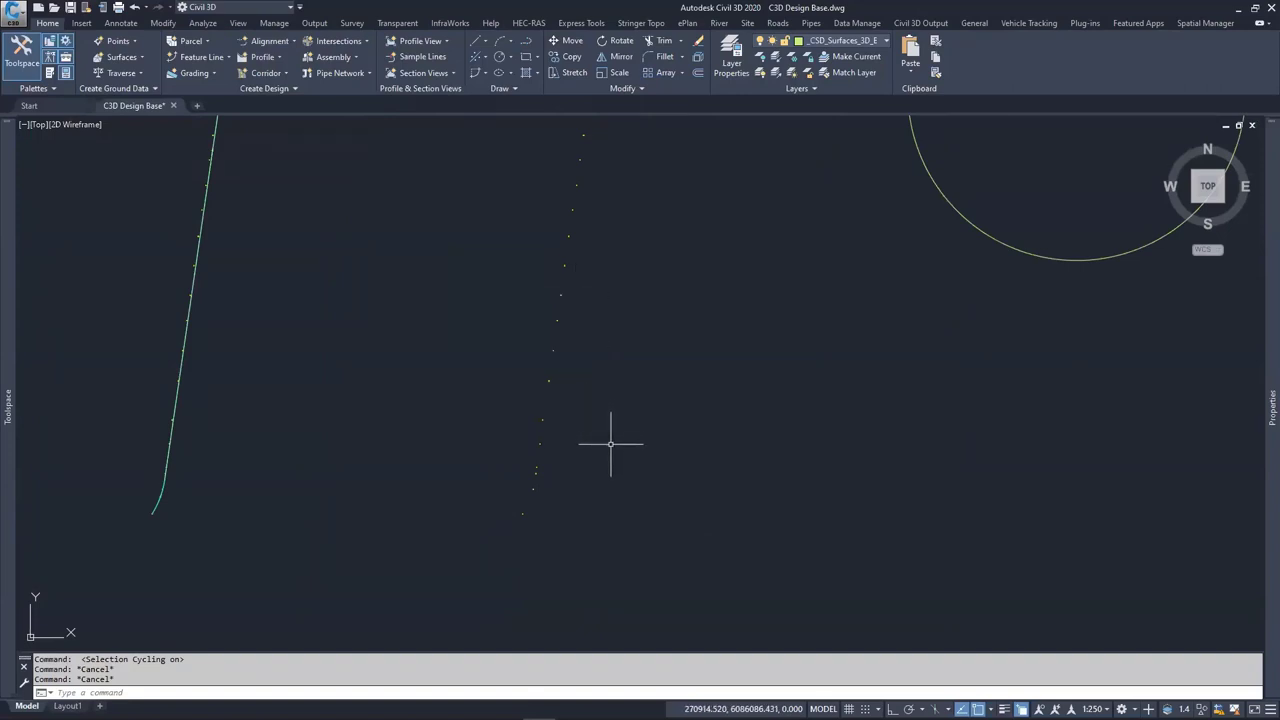
Draw a polyline through the five lowest nodes of the dotted survey point string
key("Return")
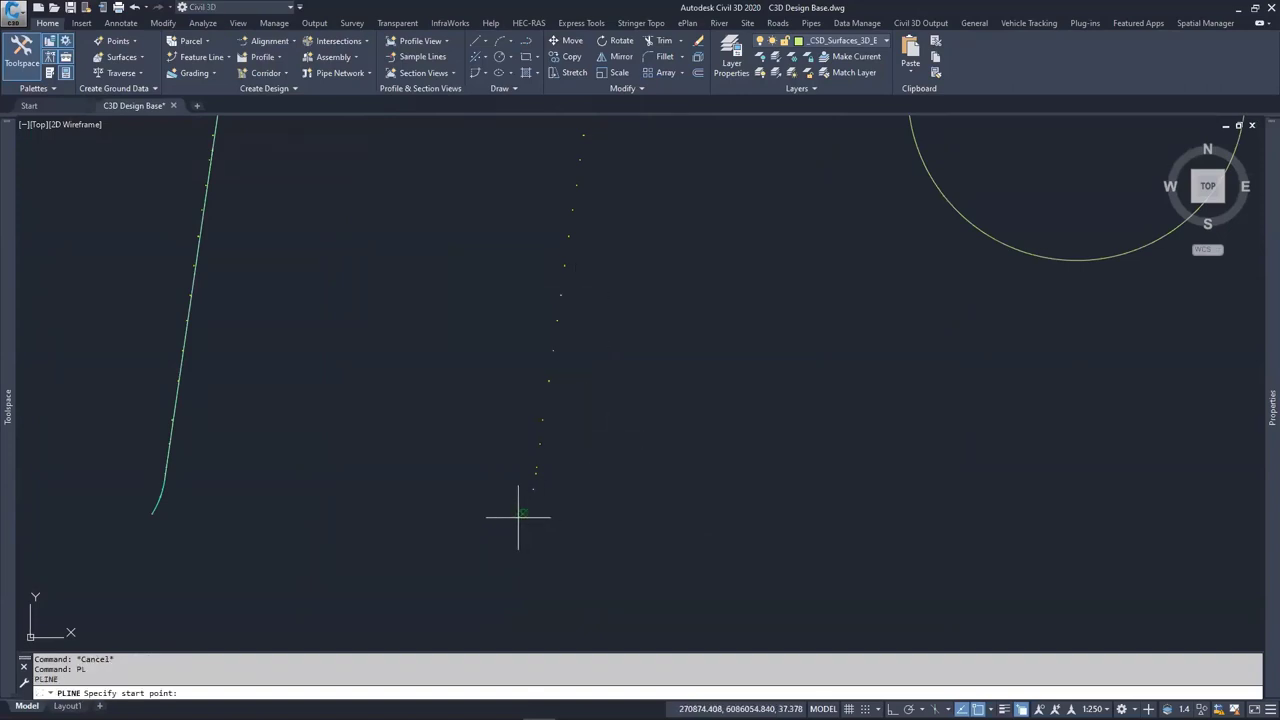
left_click(523, 514)
left_click(531, 488)
scroll(534, 466, "up", 2)
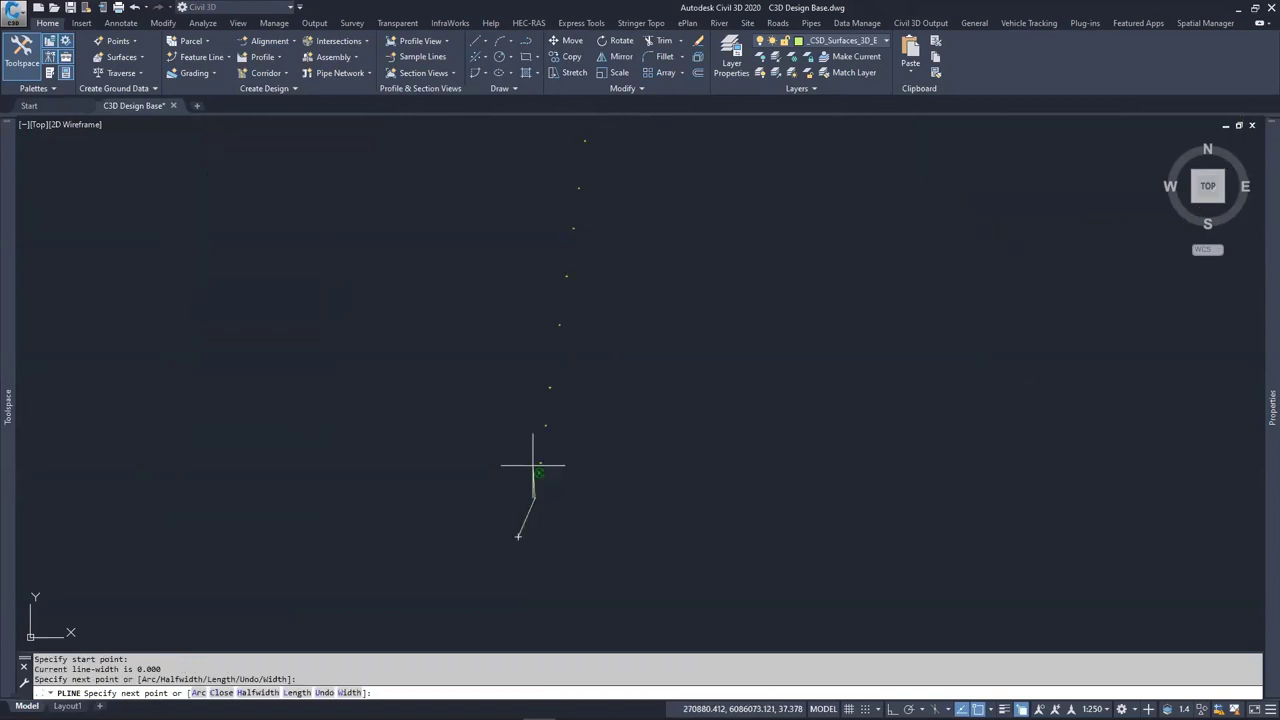
left_click(536, 468)
left_click(545, 425)
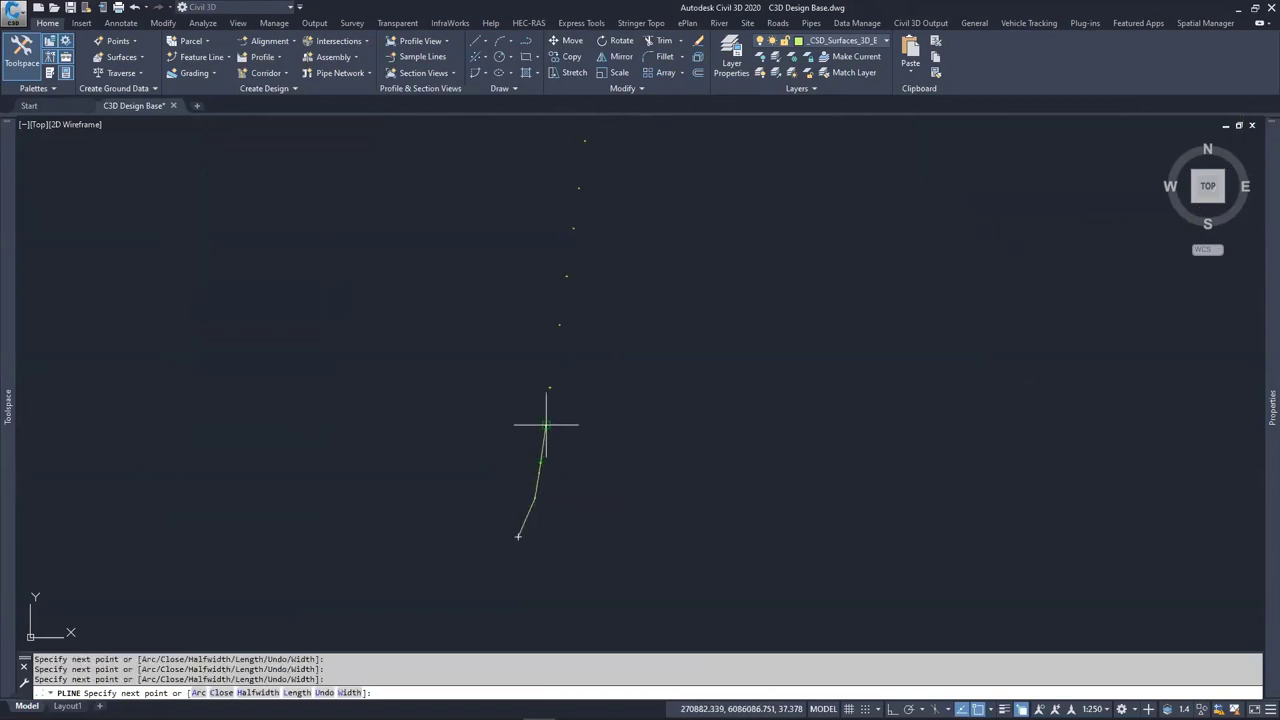
left_click(549, 388)
middle_click_drag(566, 469, 663, 449)
key("Escape")
key("Escape")
key("Escape")
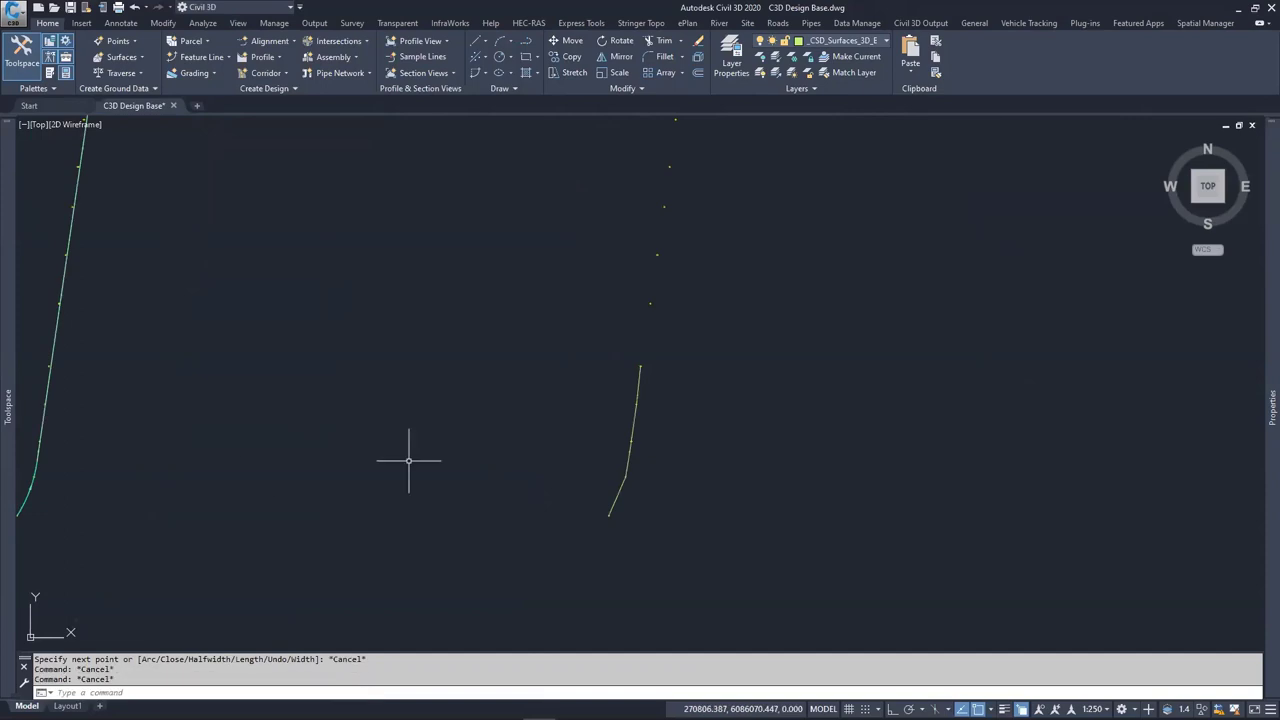
scroll(506, 463, "down", 5)
Create an alignment from the short survey-point polyline, accepting its direction
scroll(523, 460, "up", 4)
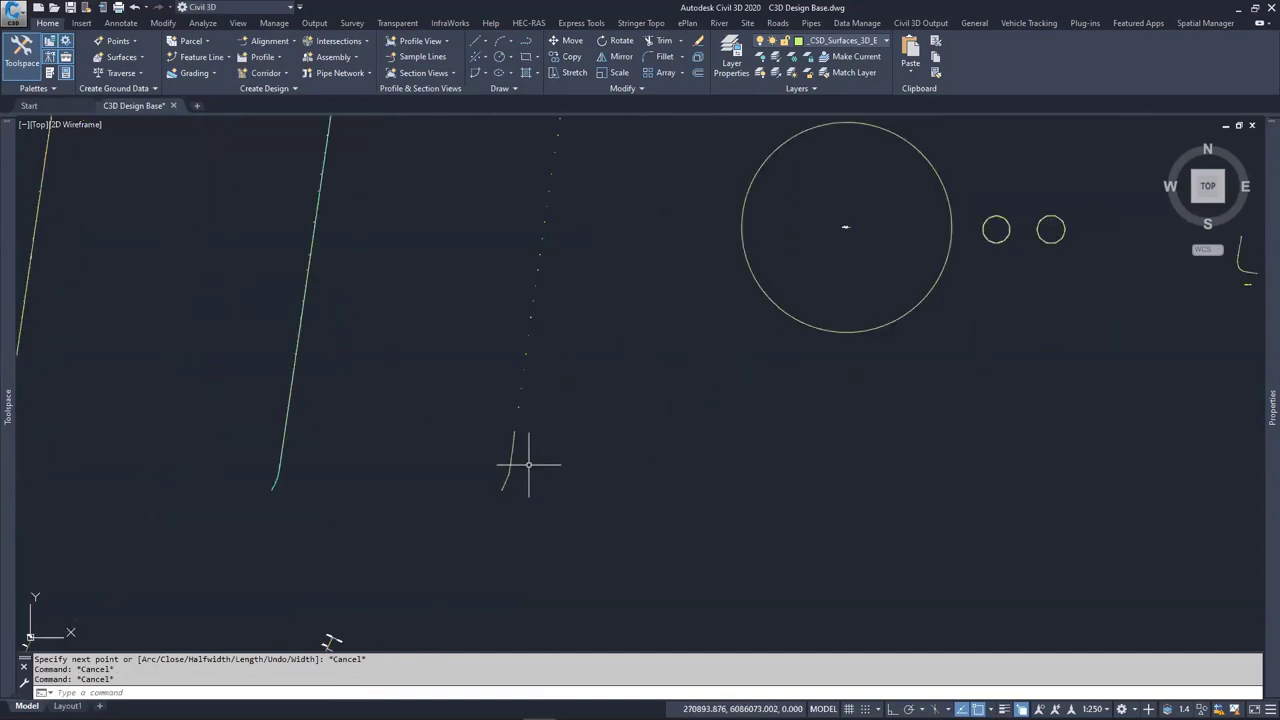
scroll(590, 449, "down", 8)
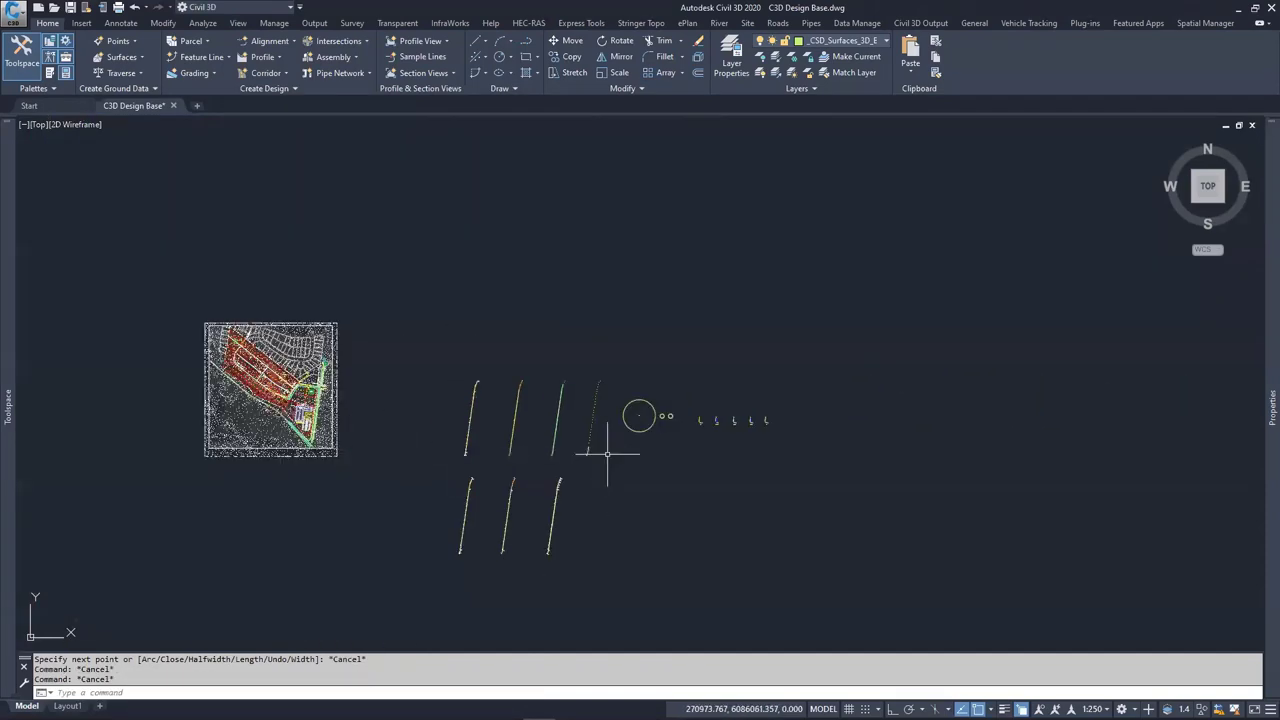
scroll(590, 452, "up", 5)
scroll(594, 453, "up", 3)
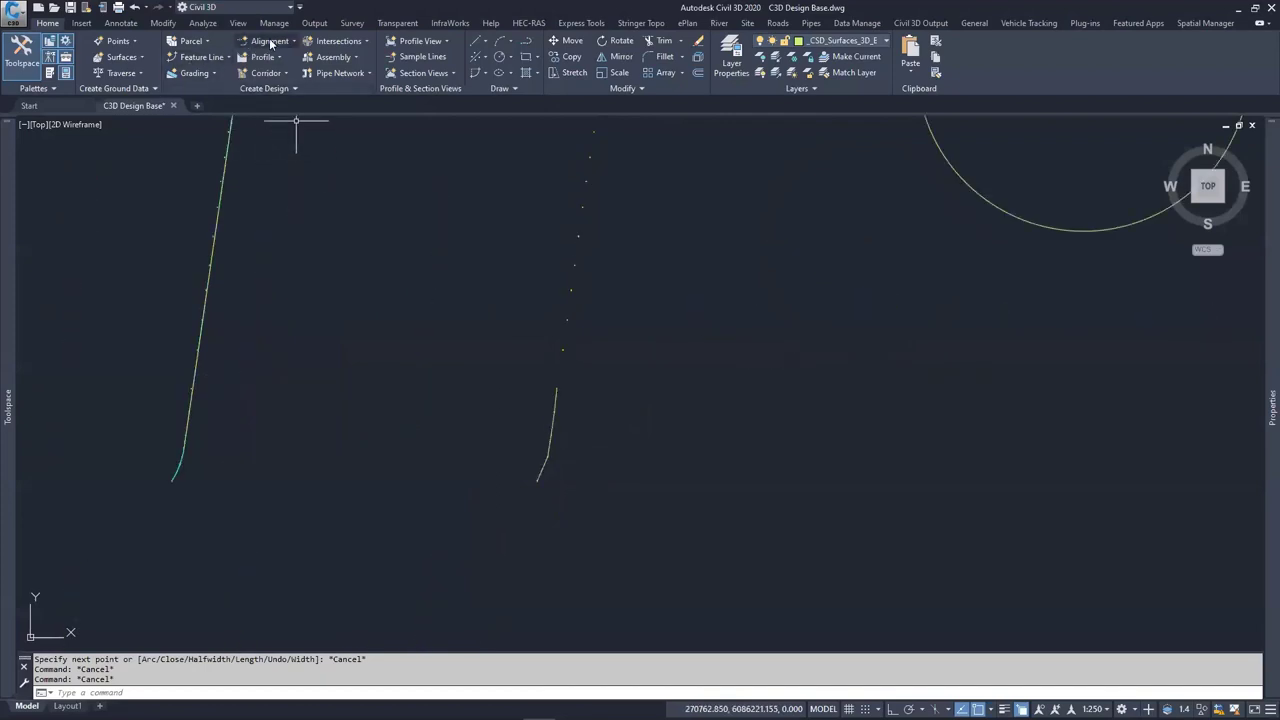
left_click(268, 41)
left_click(316, 119)
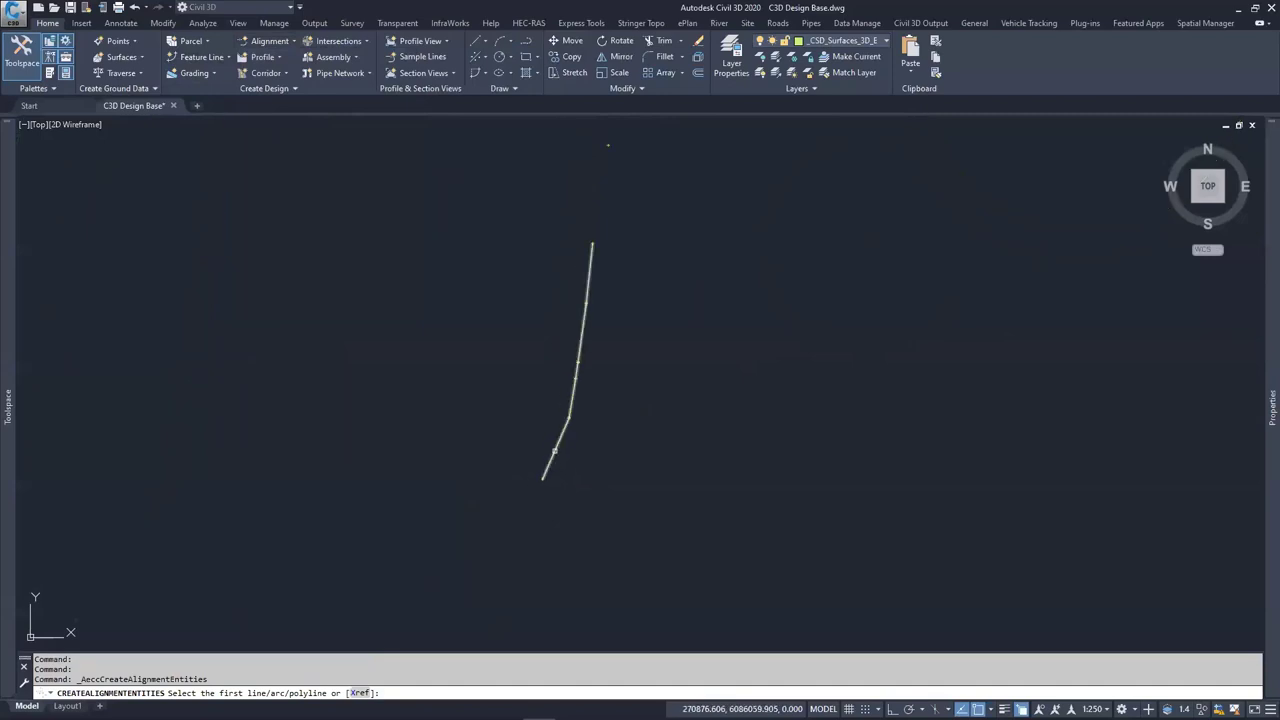
left_click(554, 451)
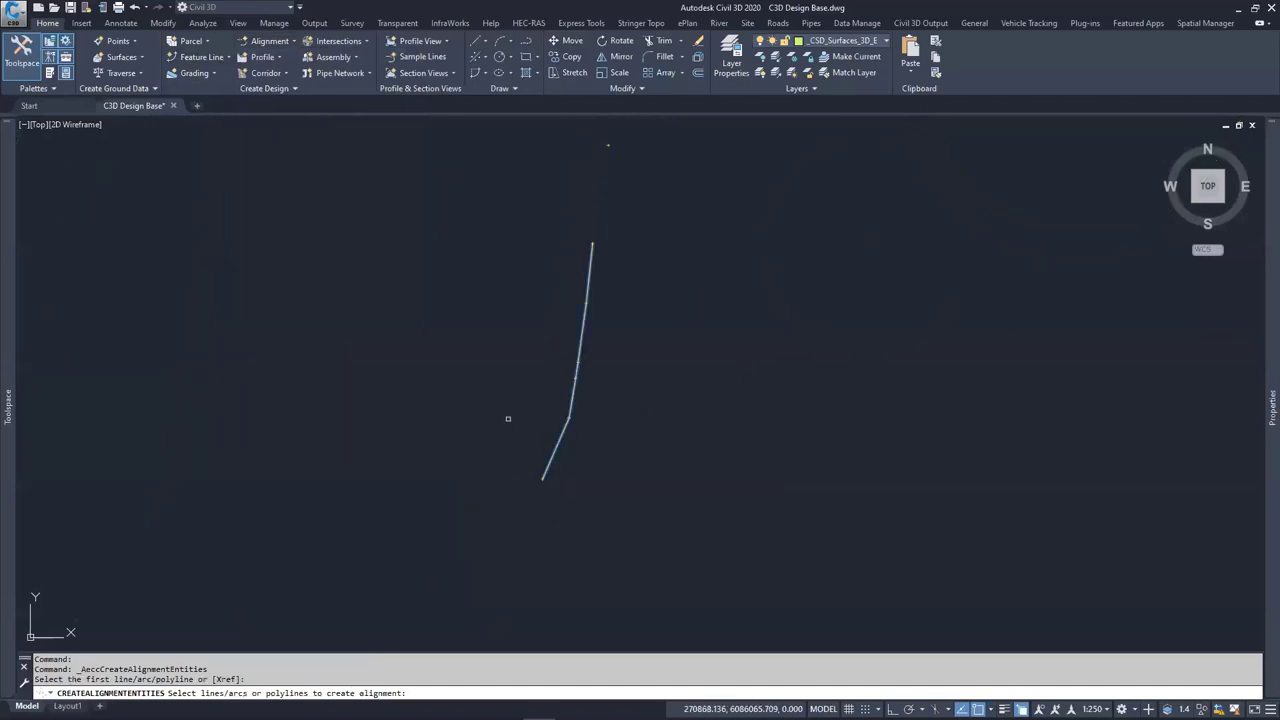
key("Return")
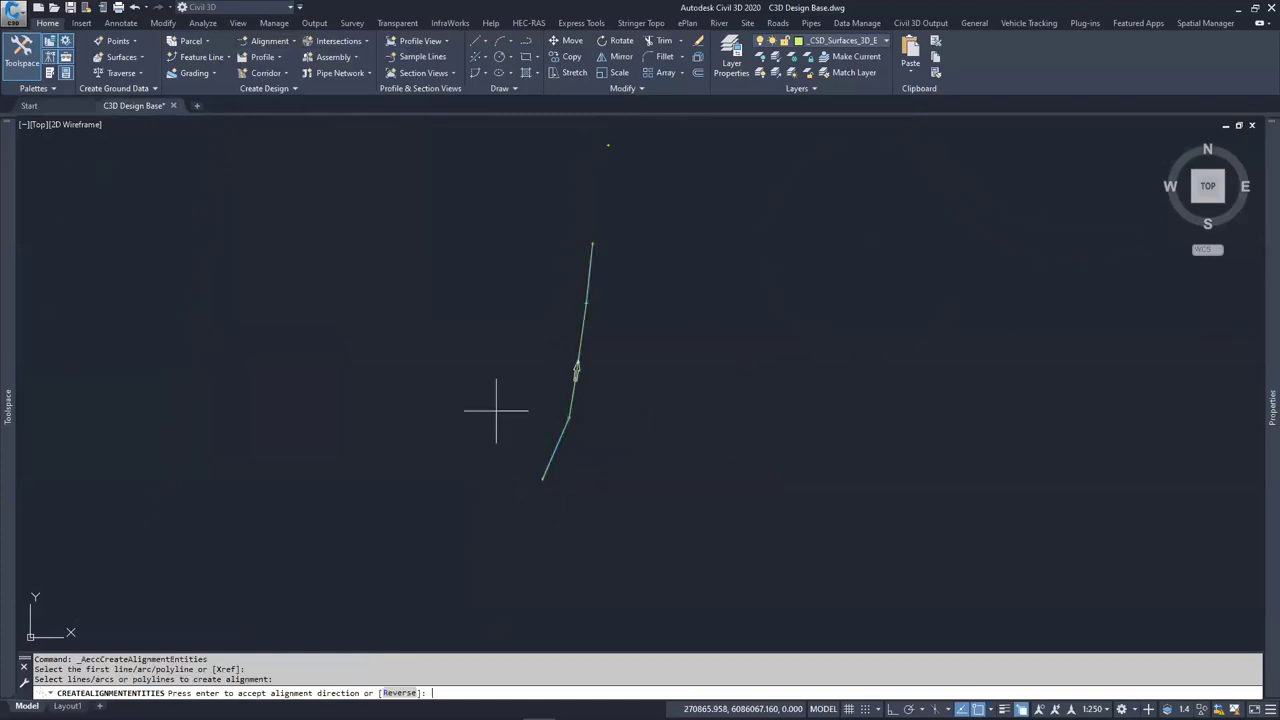
key("Return")
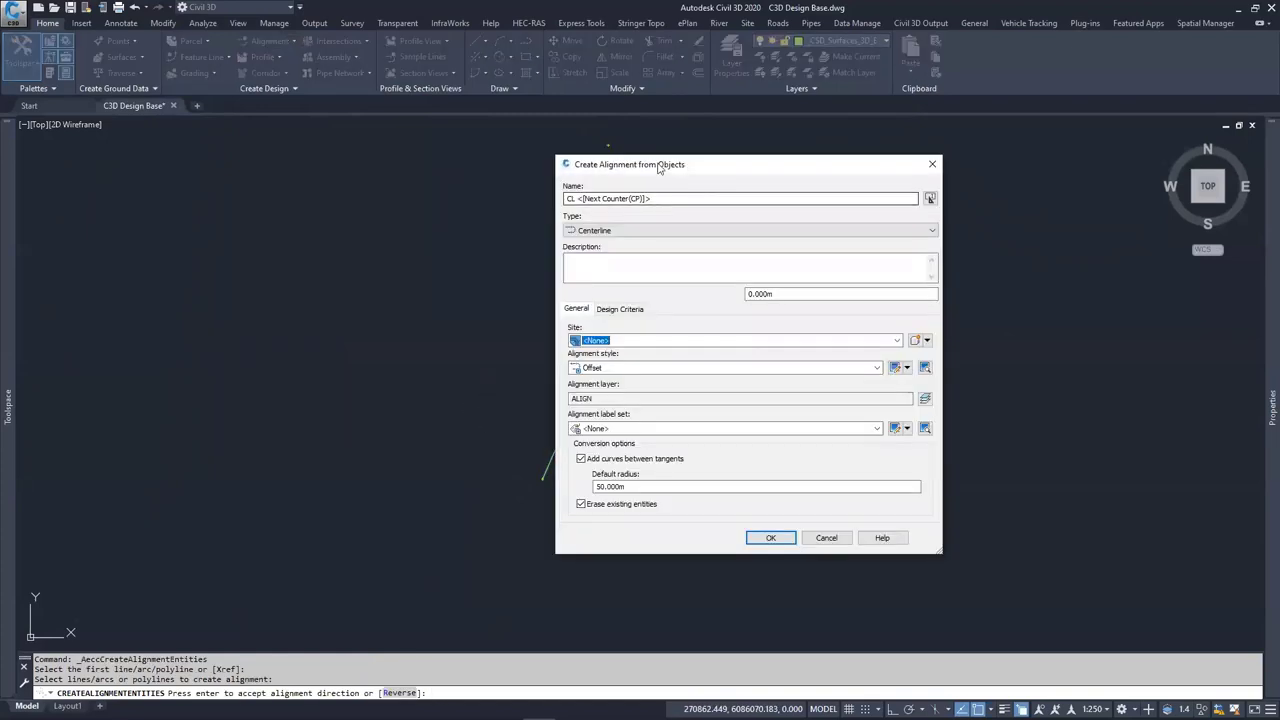
Create the centreline alignment from the polyline with a default curve radius of 20
left_click_drag(658, 168, 192, 155)
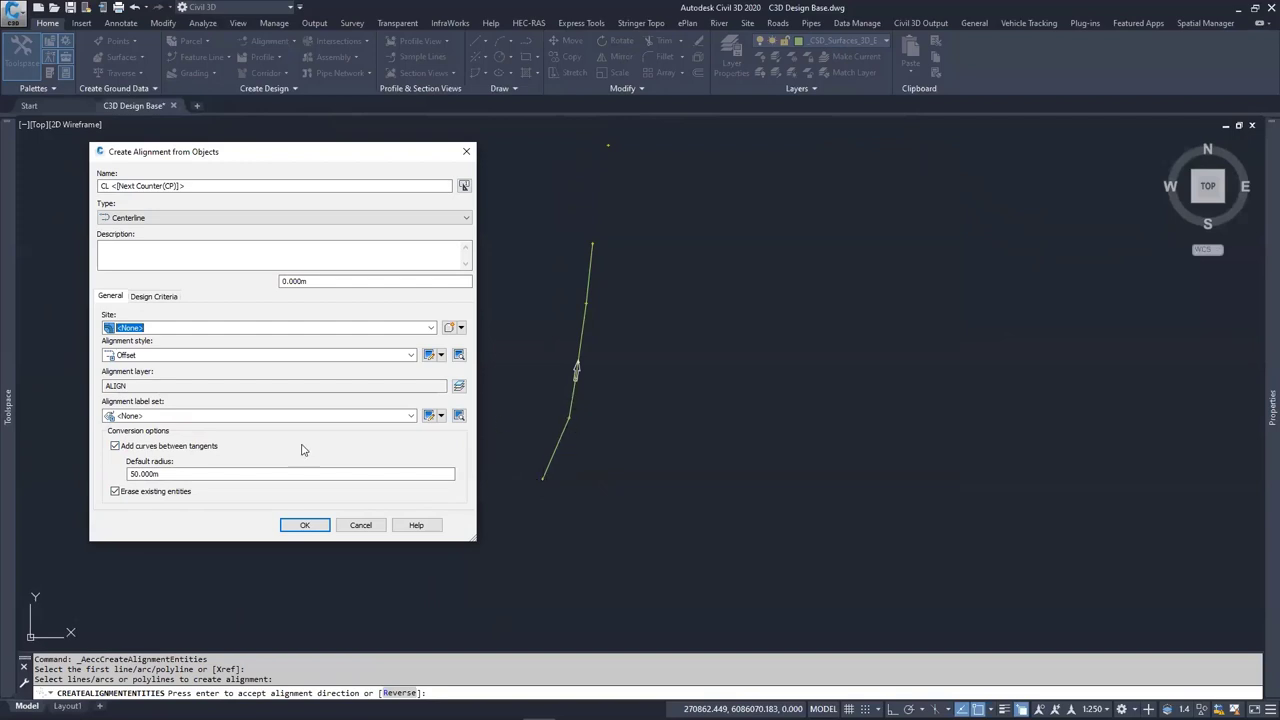
left_click(130, 474)
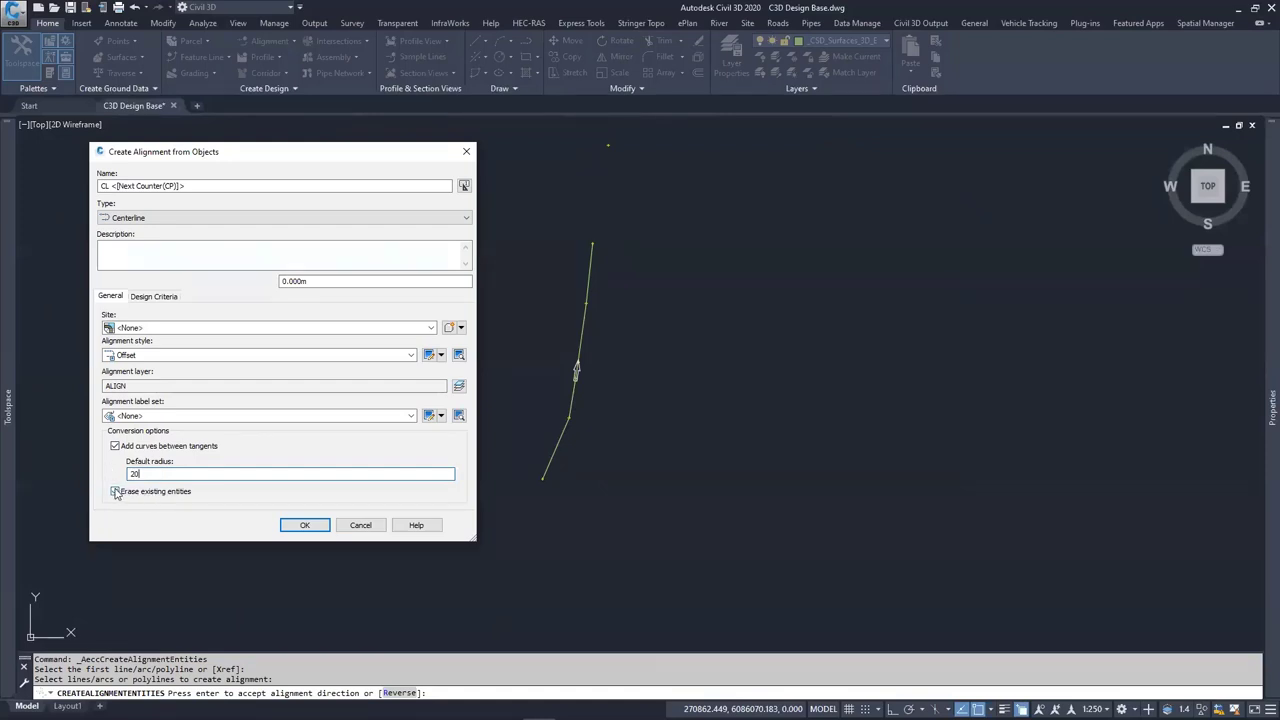
left_click(303, 525)
Pan along the new alignment, end the alignment command and clear space beside it
scroll(575, 395, "up", 5)
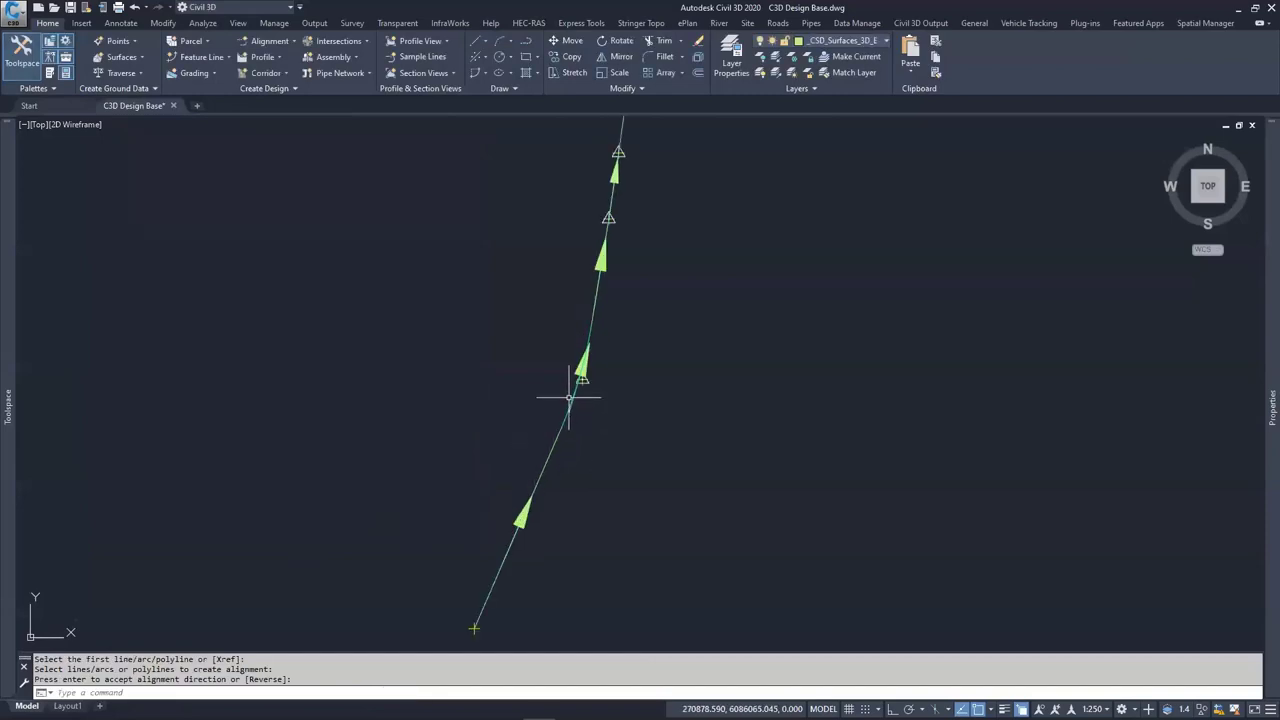
scroll(535, 515, "down", 3)
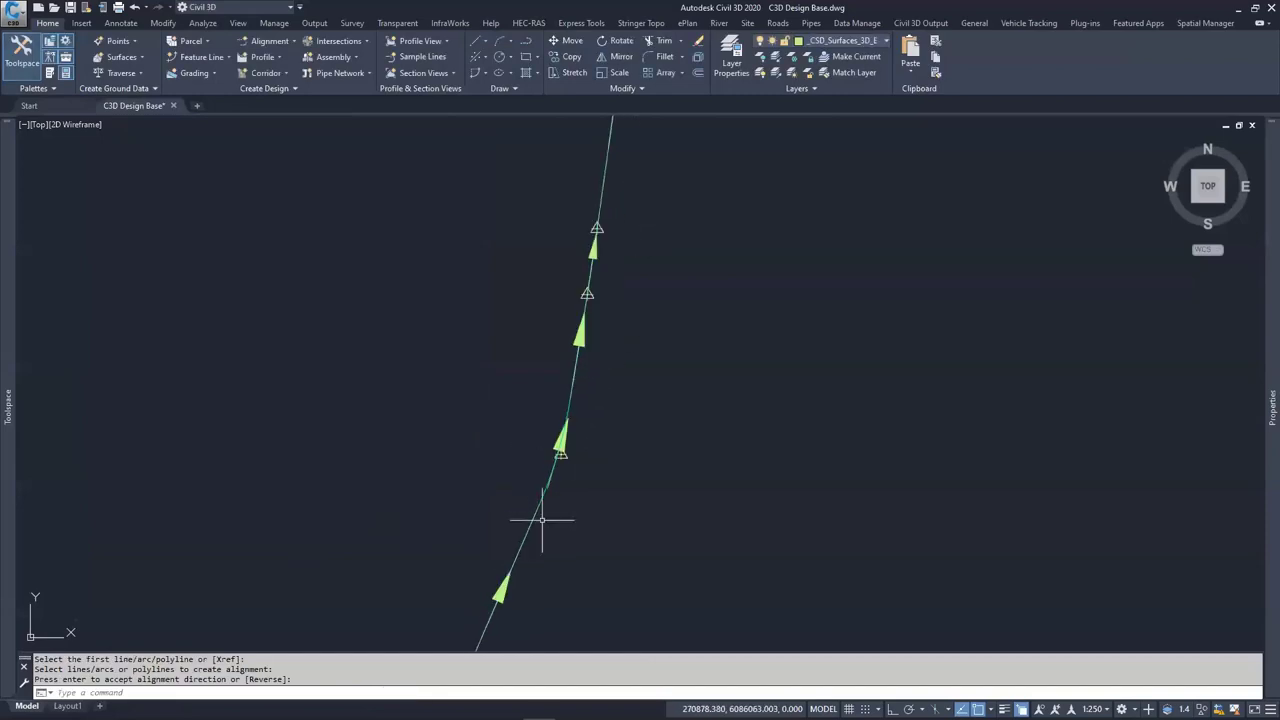
scroll(551, 400, "up", 1)
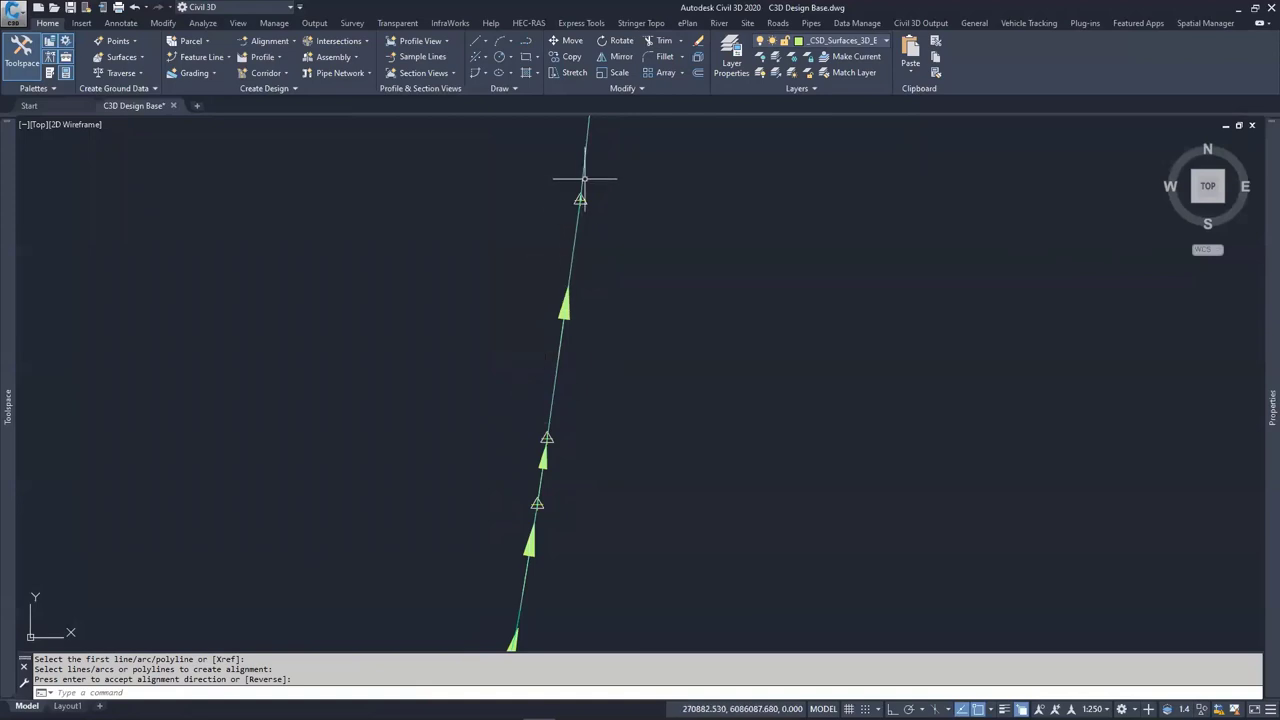
scroll(585, 179, "up", 2)
scroll(573, 244, "up", 2)
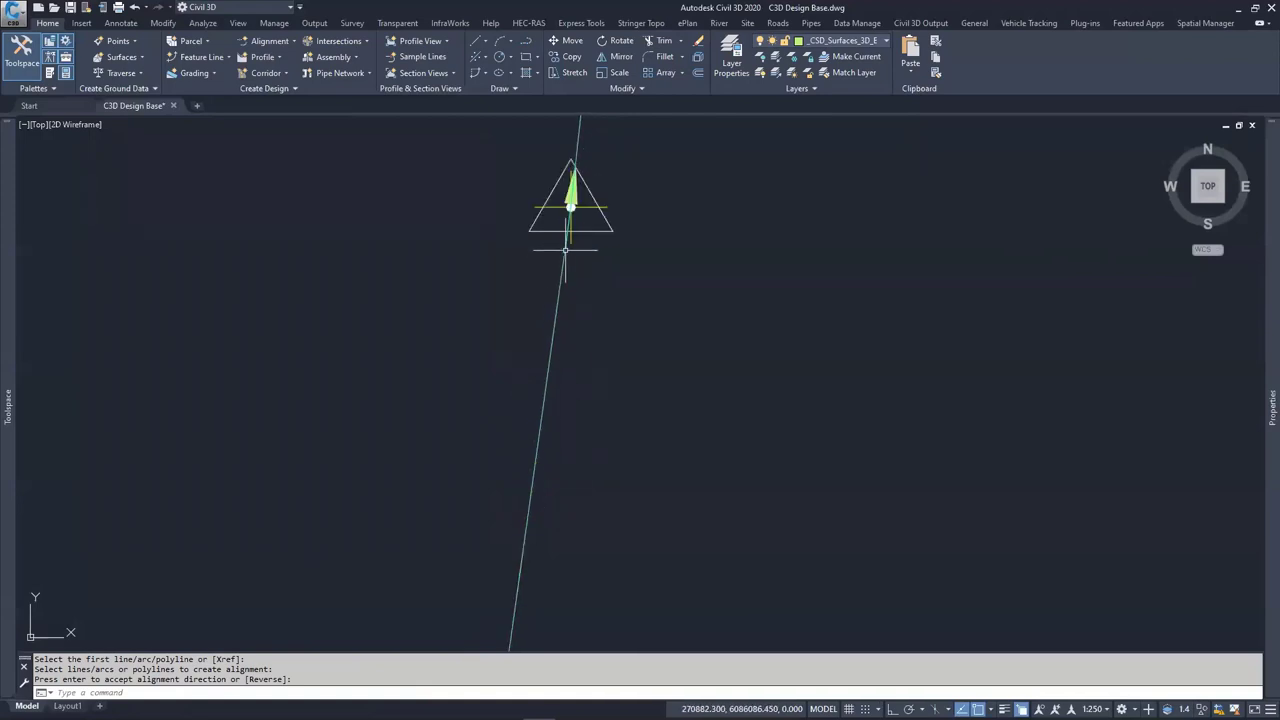
scroll(571, 232, "down", 3)
scroll(545, 505, "down", 3)
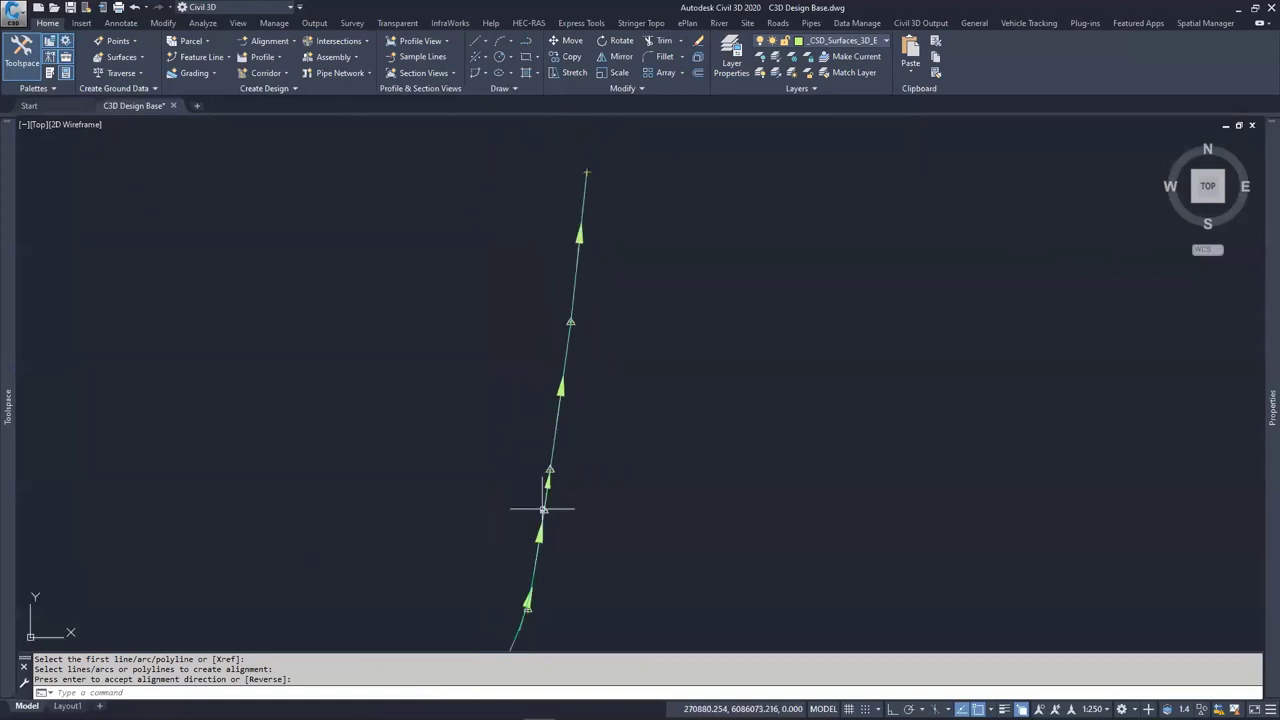
middle_click_drag(566, 400, 650, 329)
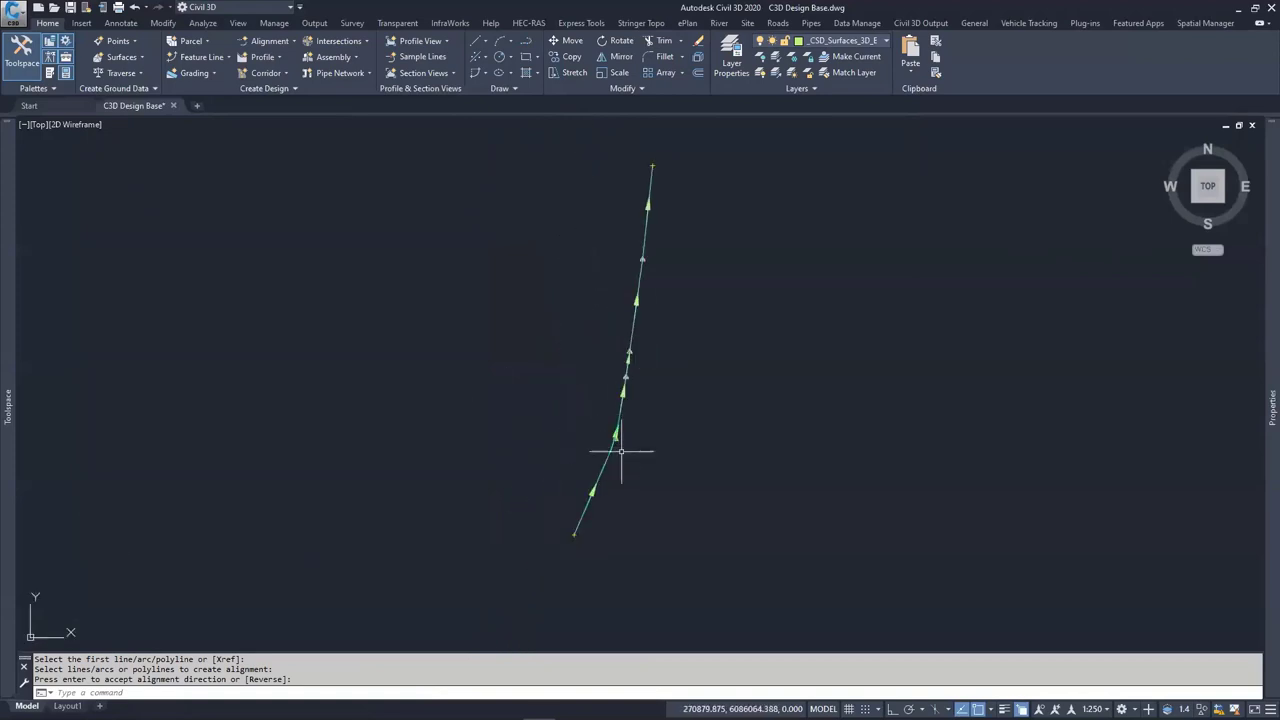
middle_click_drag(383, 400, 506, 420)
key("Escape")
key("Escape")
key("Escape")
middle_click_drag(592, 407, 320, 422)
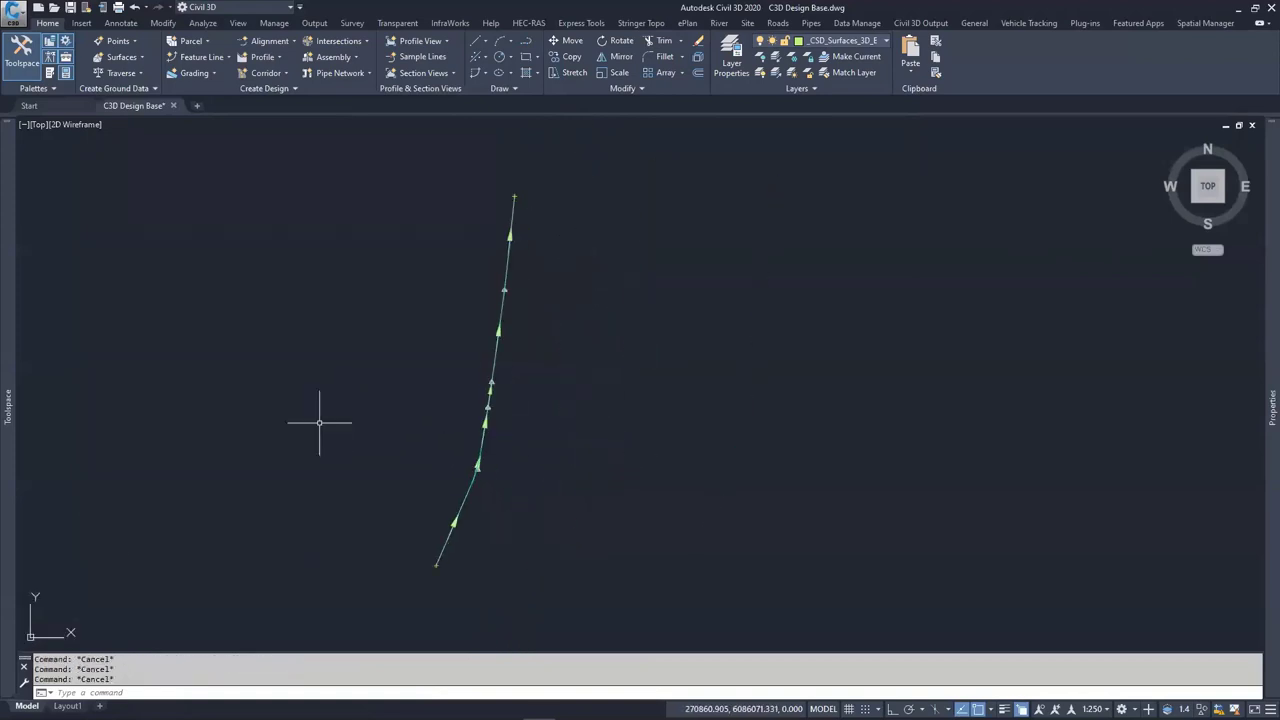
Draw a new four-vertex zigzag polyline east of the alignment with PL
type("PL")
key("Return")
left_click(604, 566)
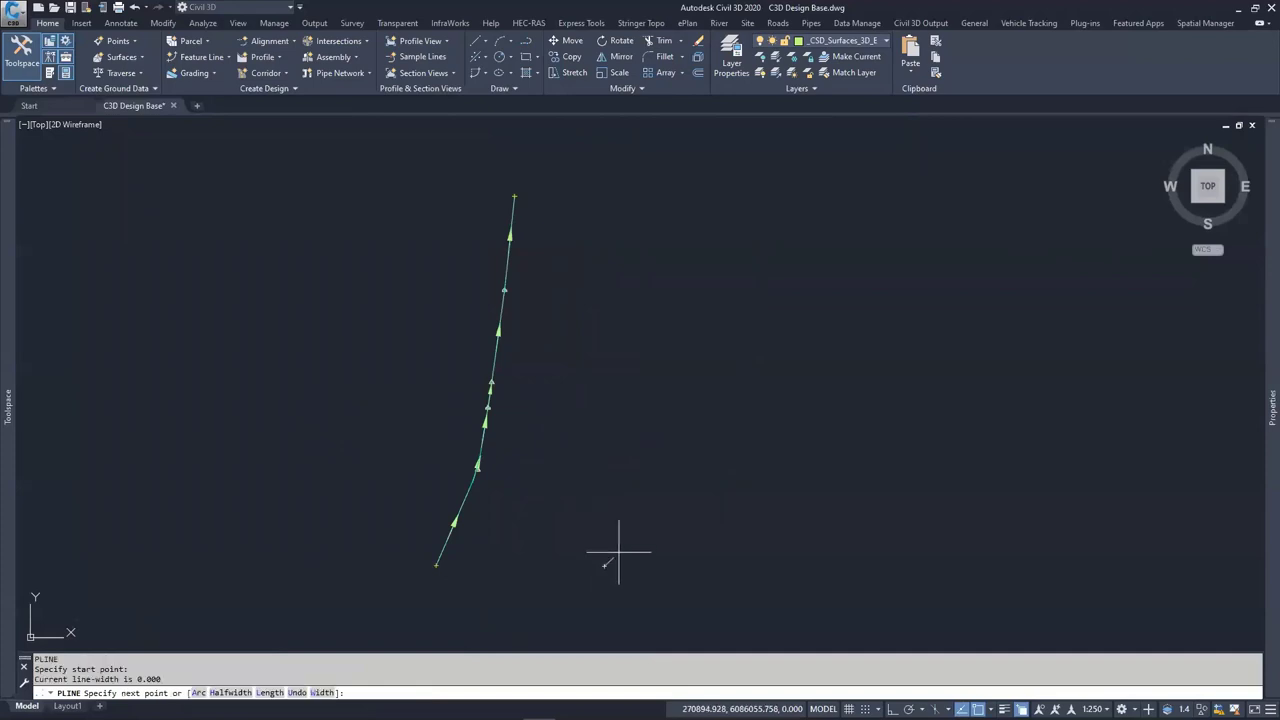
left_click(648, 481)
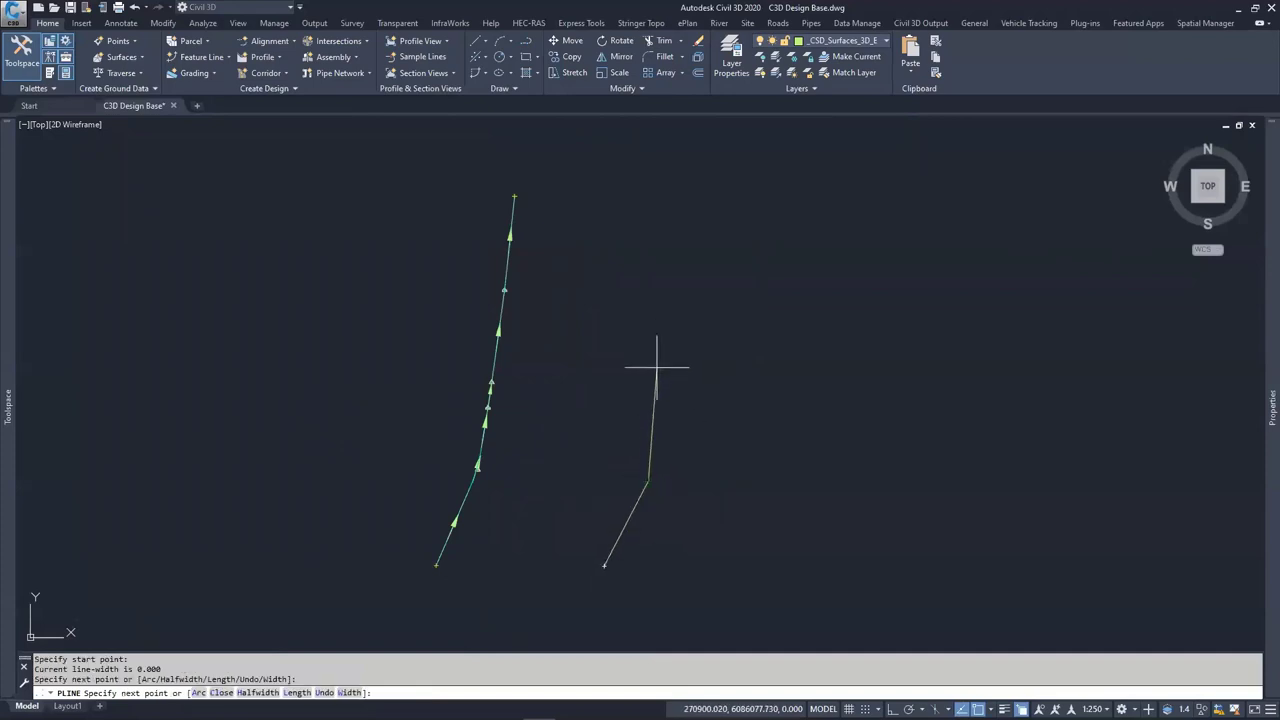
left_click(648, 349)
mouse_move(663, 349)
middle_mouse_down()
mouse_move(683, 440)
mouse_move(720, 363)
middle_mouse_up()
left_click(705, 338)
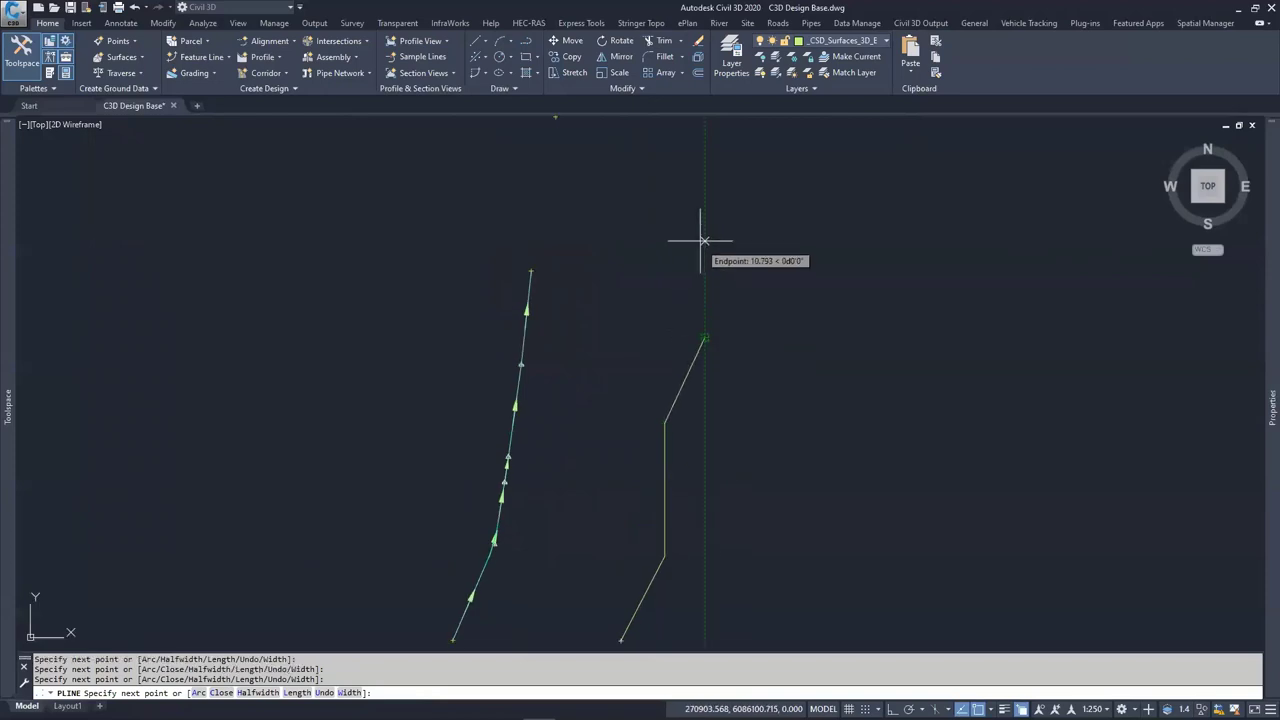
key("Escape")
key("Escape")
key("Escape")
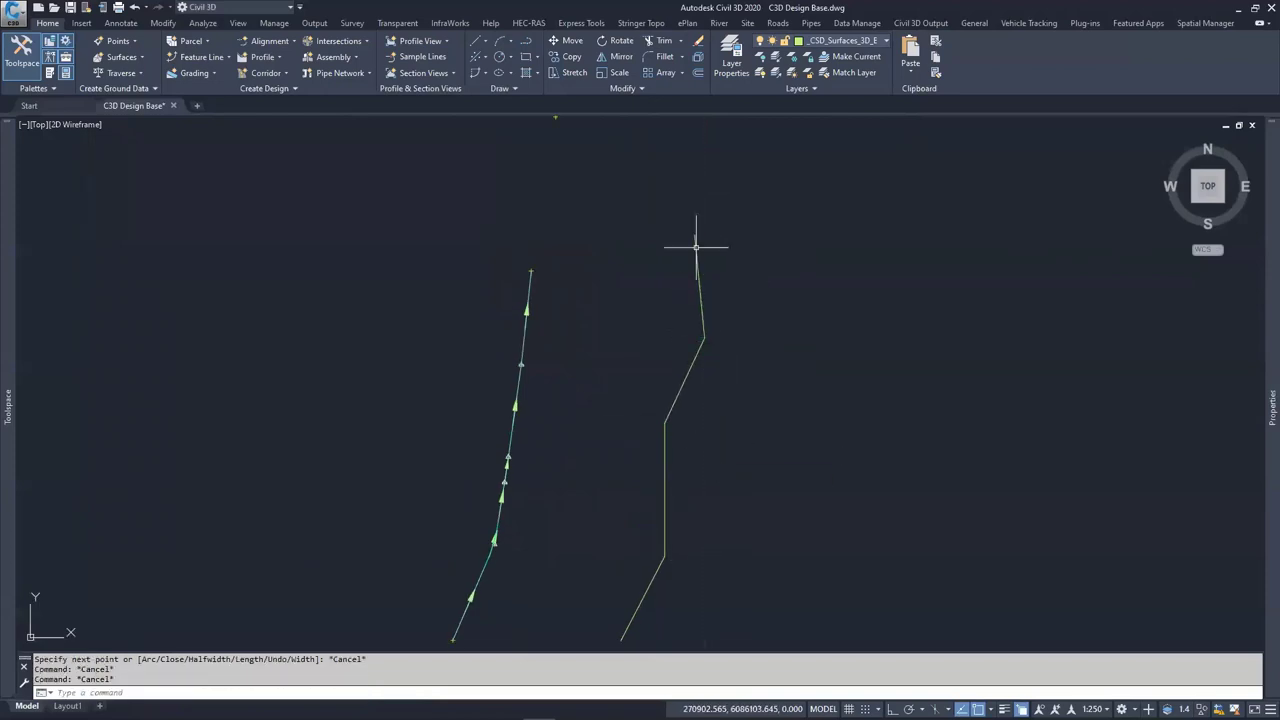
Grip-stretch the new polyline's lower endpoint further down and left
middle_click_drag(697, 434, 703, 385)
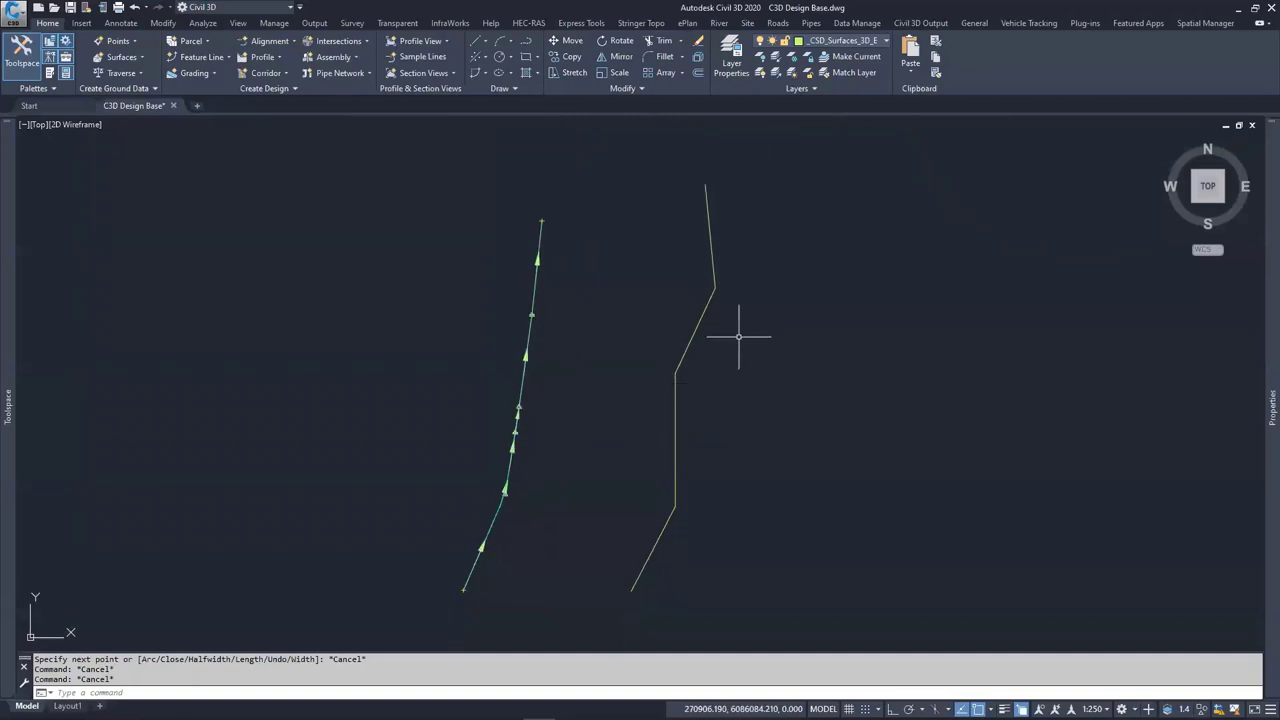
mouse_move(739, 336)
middle_mouse_down()
mouse_move(731, 386)
mouse_move(741, 373)
middle_mouse_up()
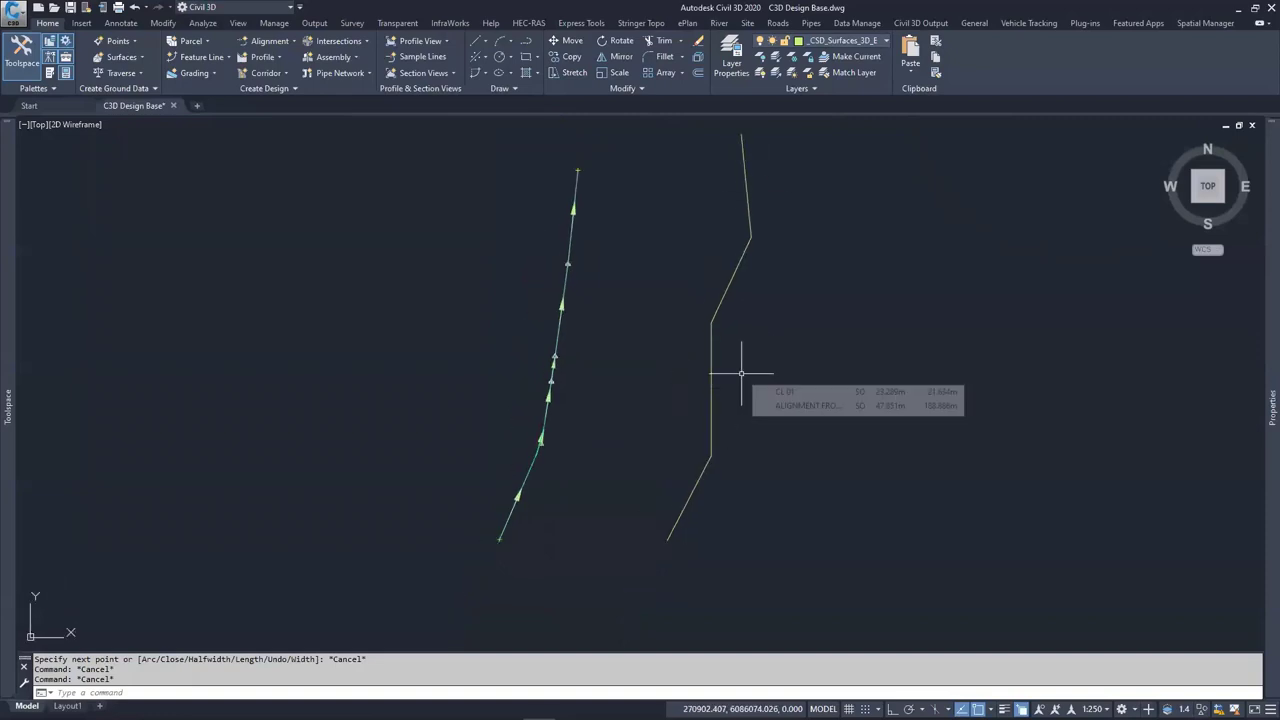
left_click(678, 521)
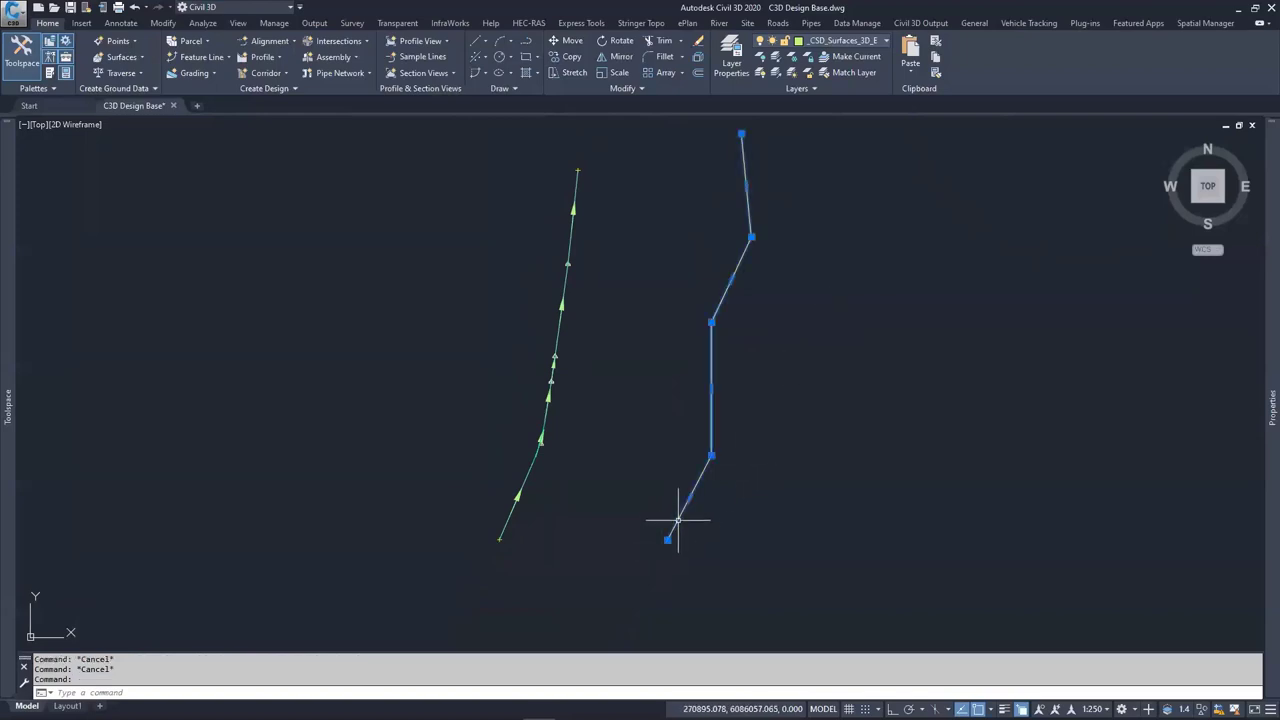
left_click(666, 541)
left_click(607, 589)
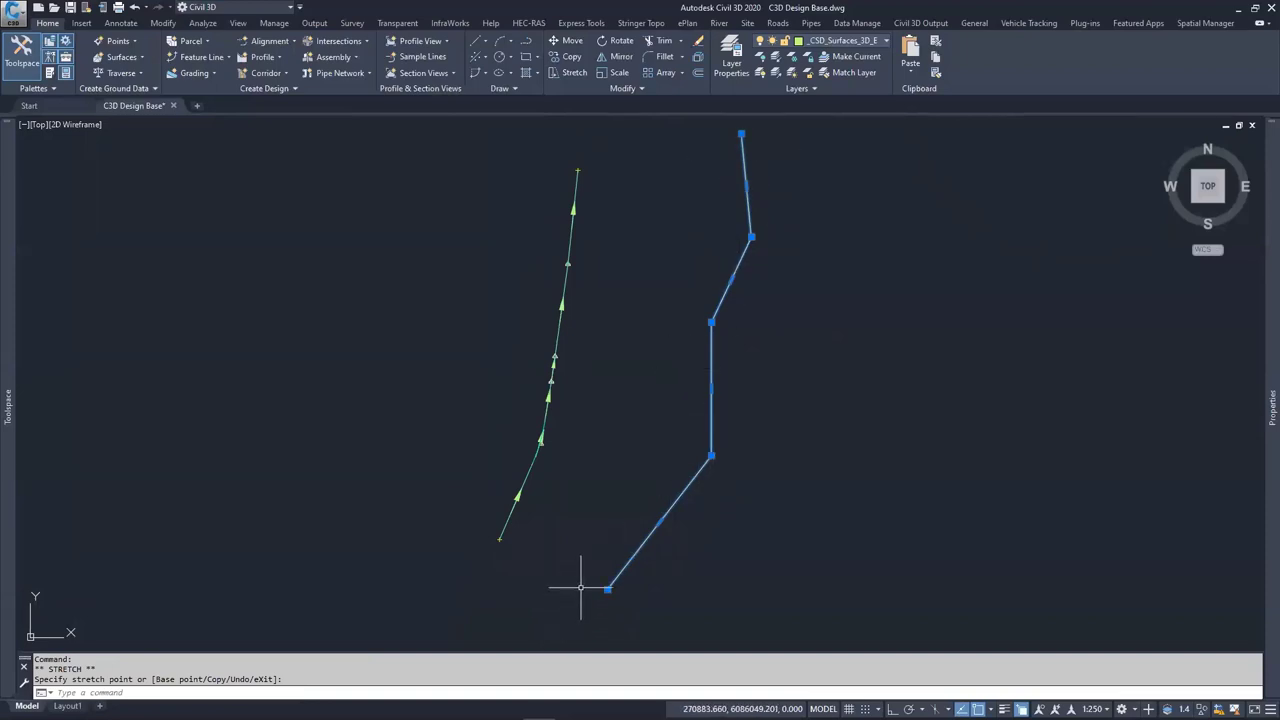
middle_click_drag(530, 461, 543, 492)
key("Escape")
key("Escape")
key("Escape")
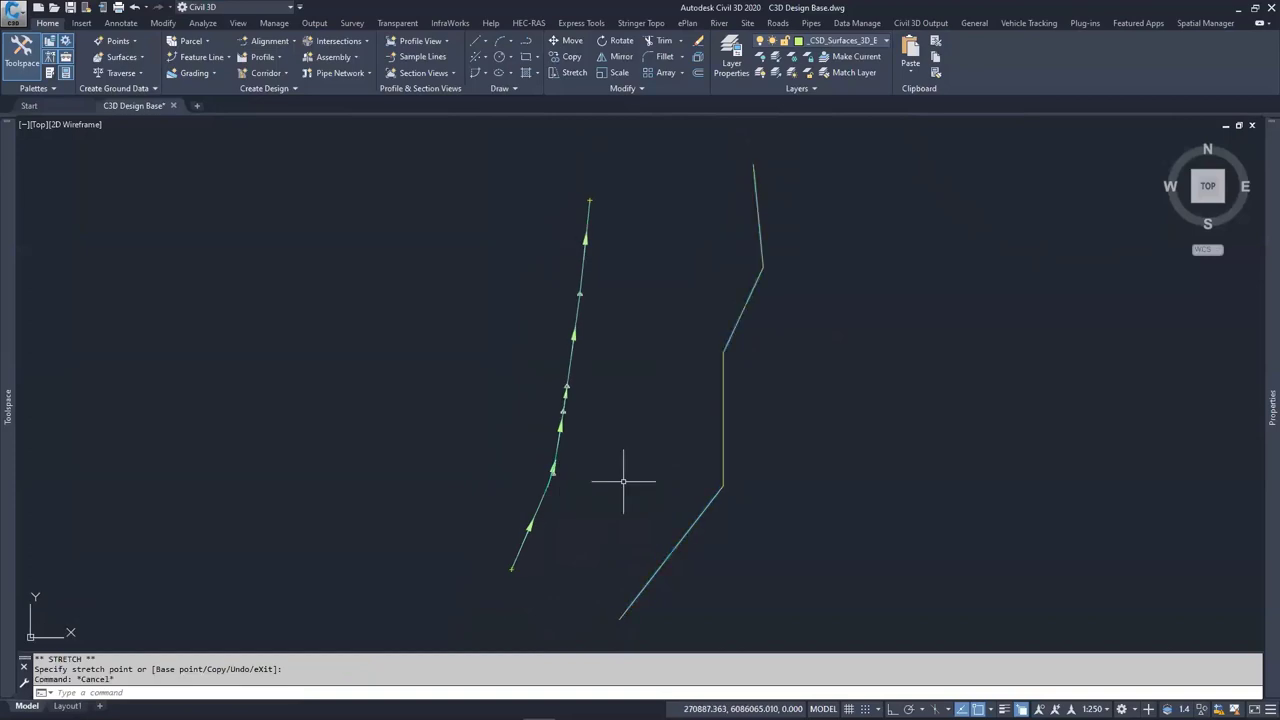
Fillet the lower diagonal and vertical segments with a radius of 20
type("f")
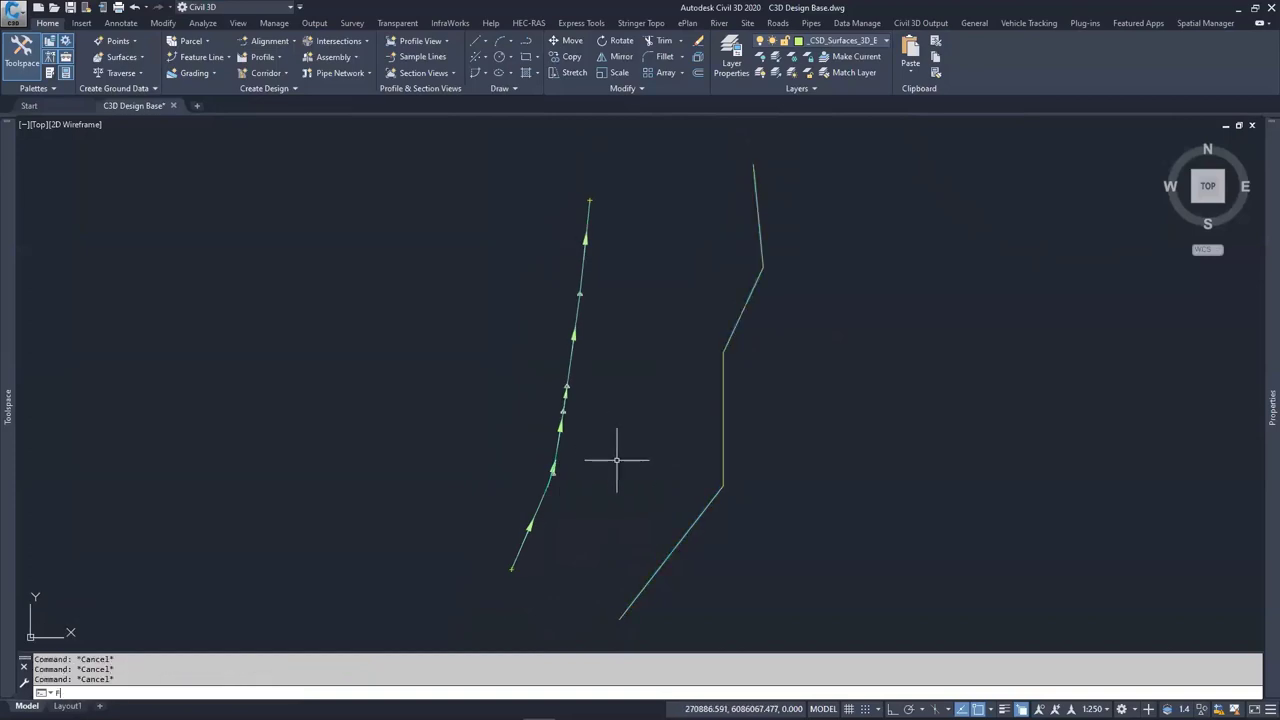
key("Return")
type("r")
key("Return")
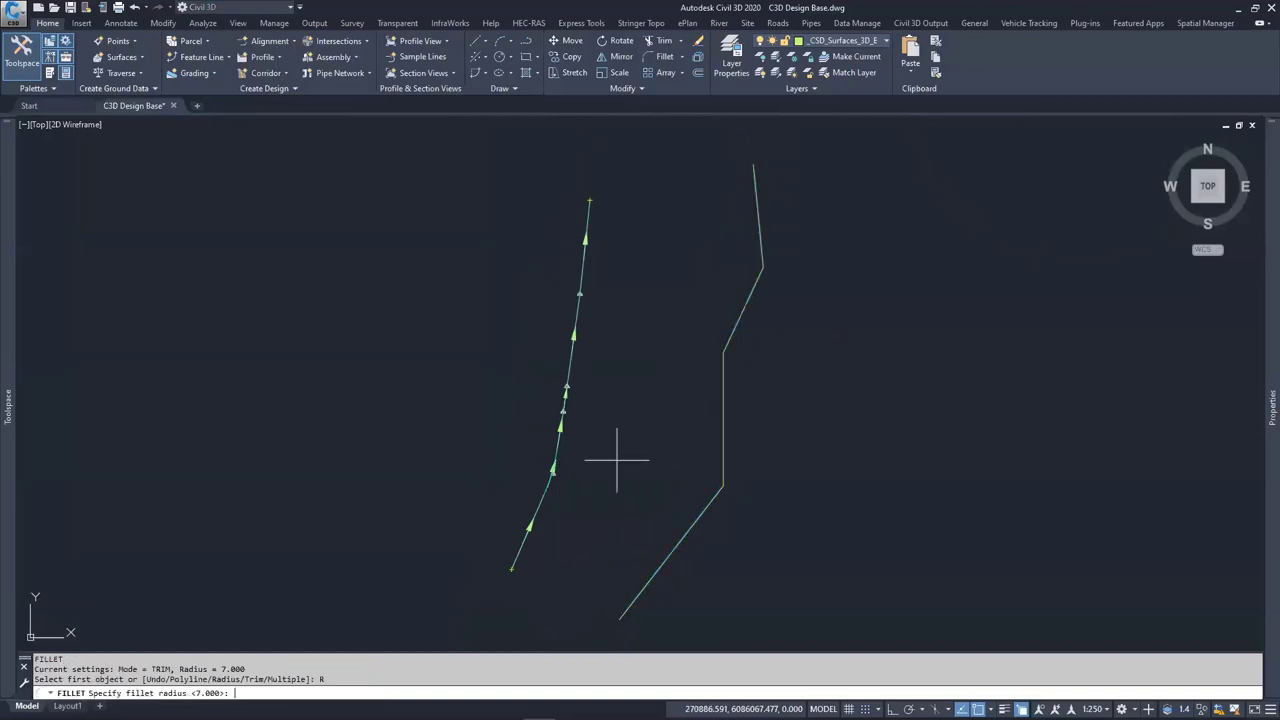
type("20")
key("Return")
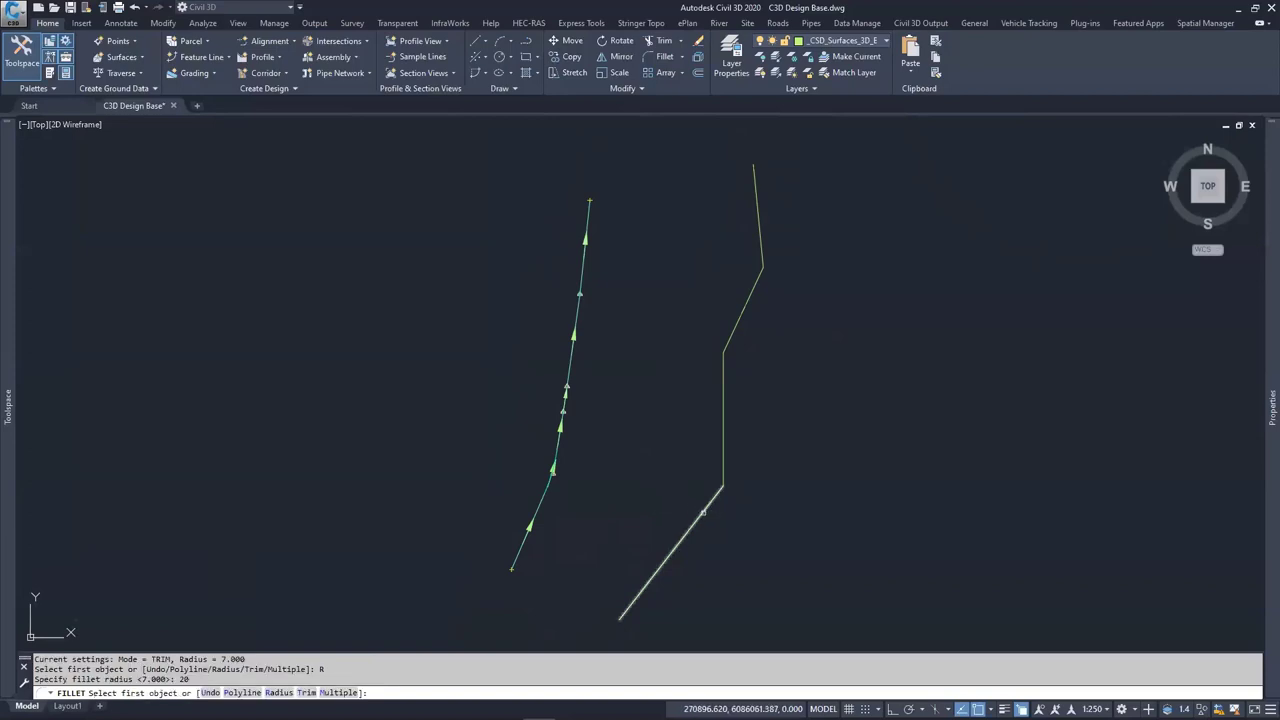
left_click(703, 512)
left_click(720, 466)
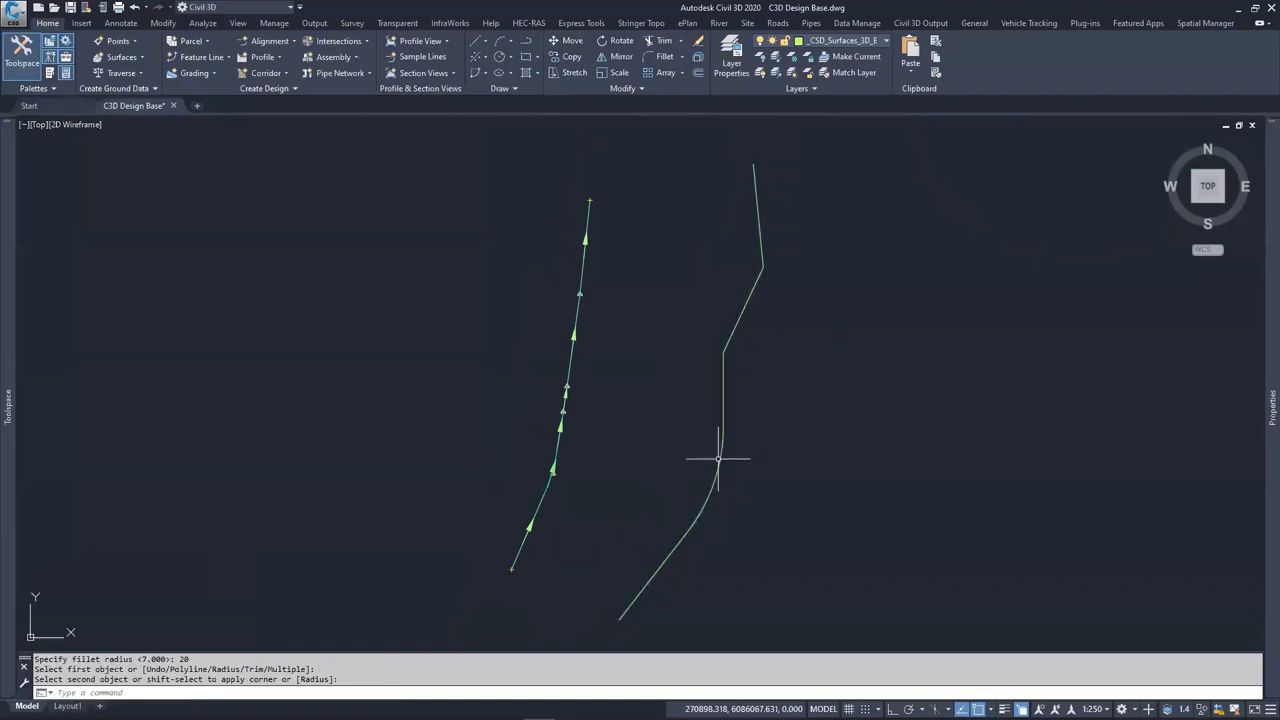
key("Escape")
key("Escape")
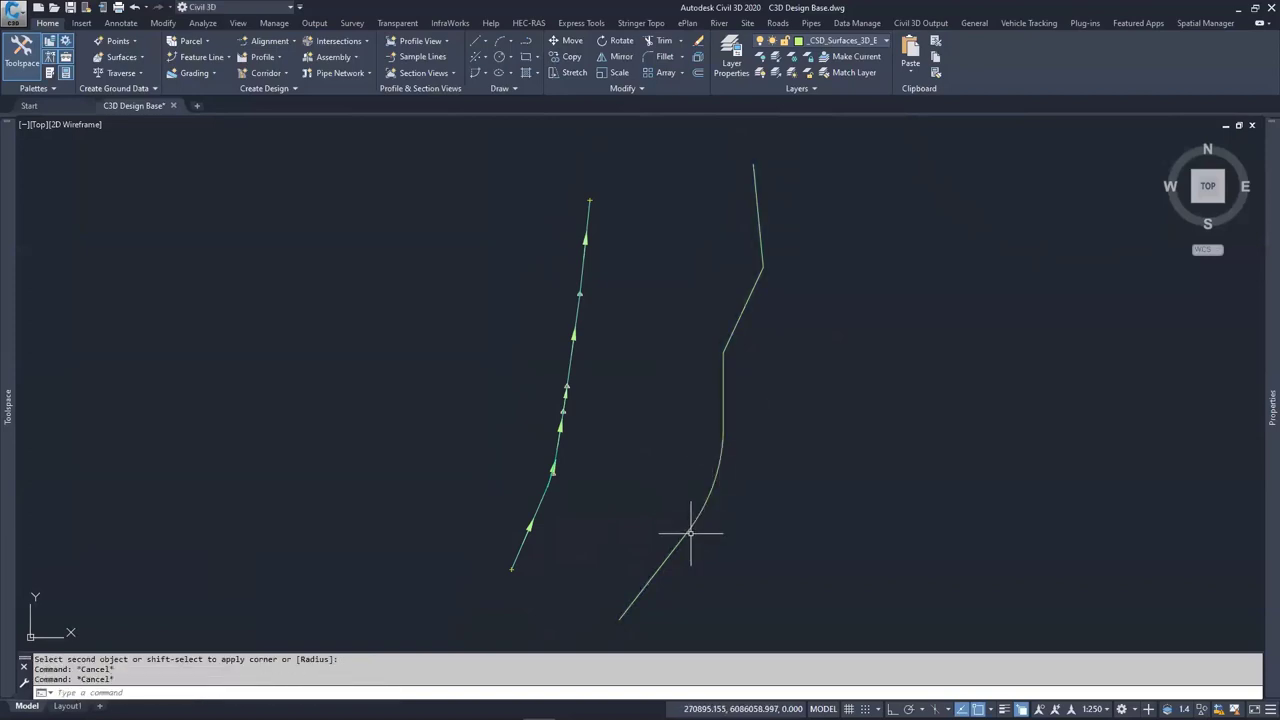
Select the right-hand polyline and zoom to inspect the rounded bend
left_click(690, 533)
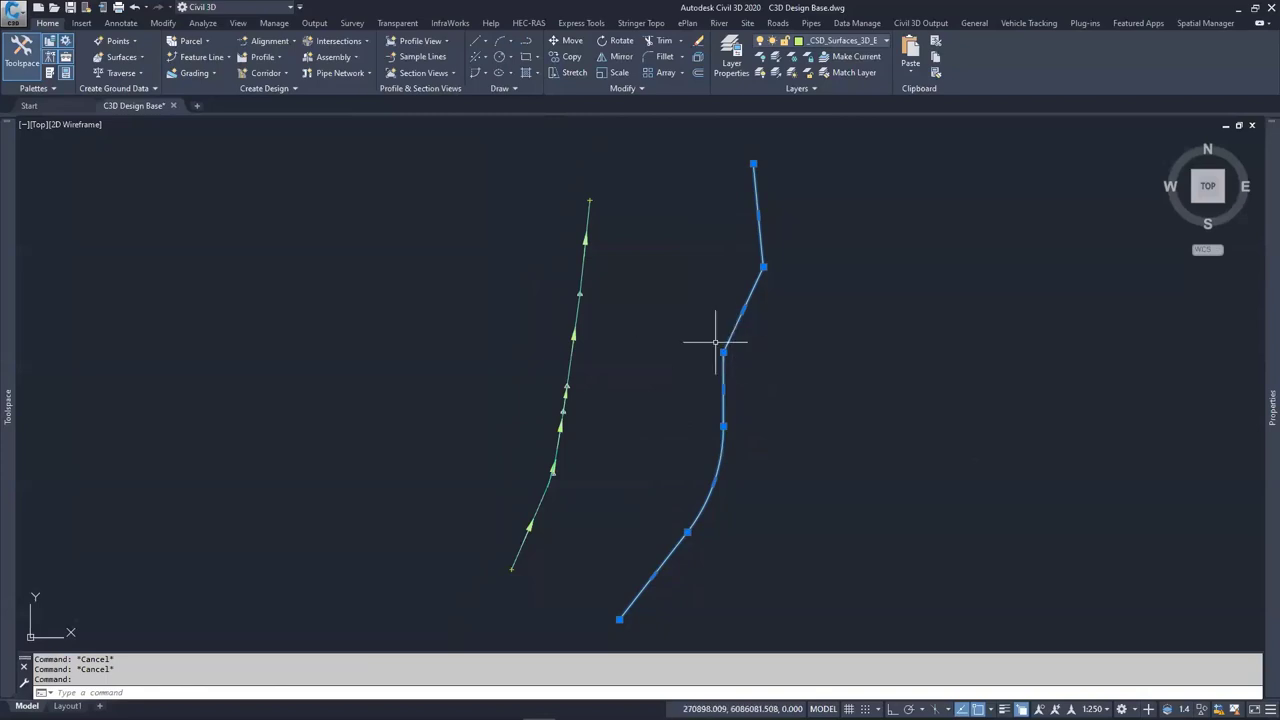
scroll(720, 349, "up", 2)
scroll(894, 471, "up", 2)
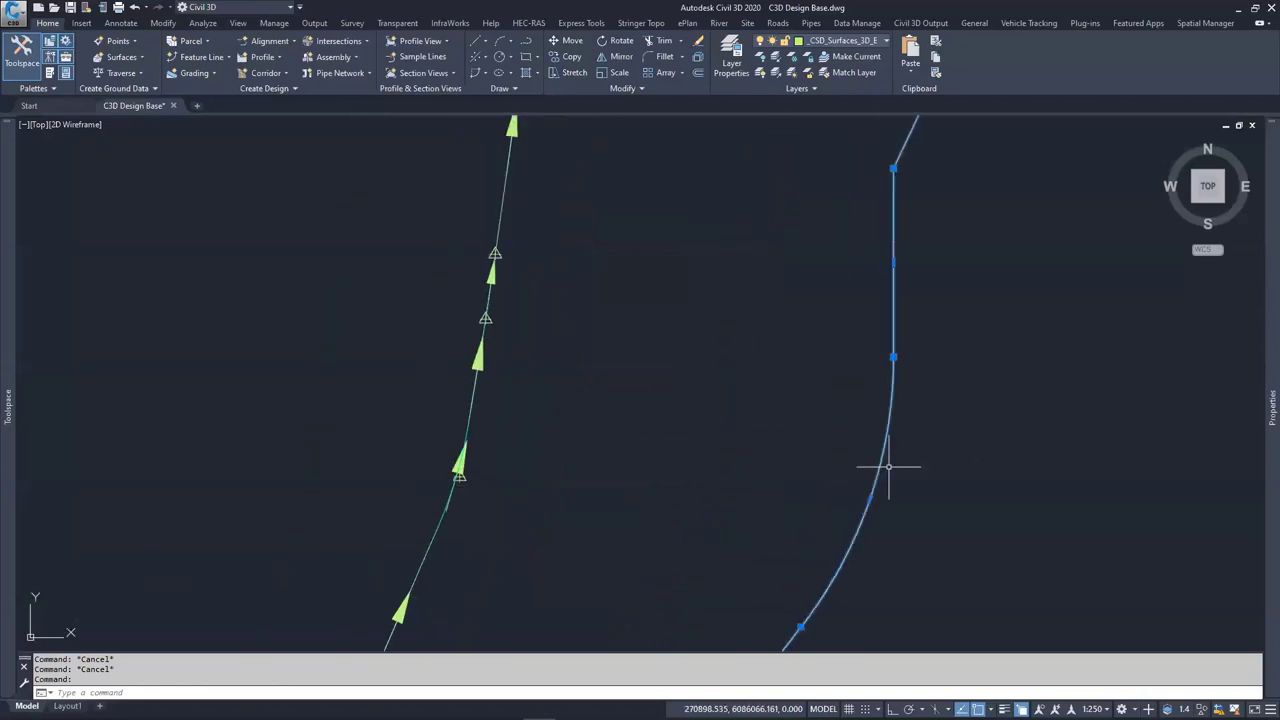
scroll(857, 491, "down", 2)
Draw two short lines: one from the bend vertex toward the alignment, one off the curve
type("l")
key("Return")
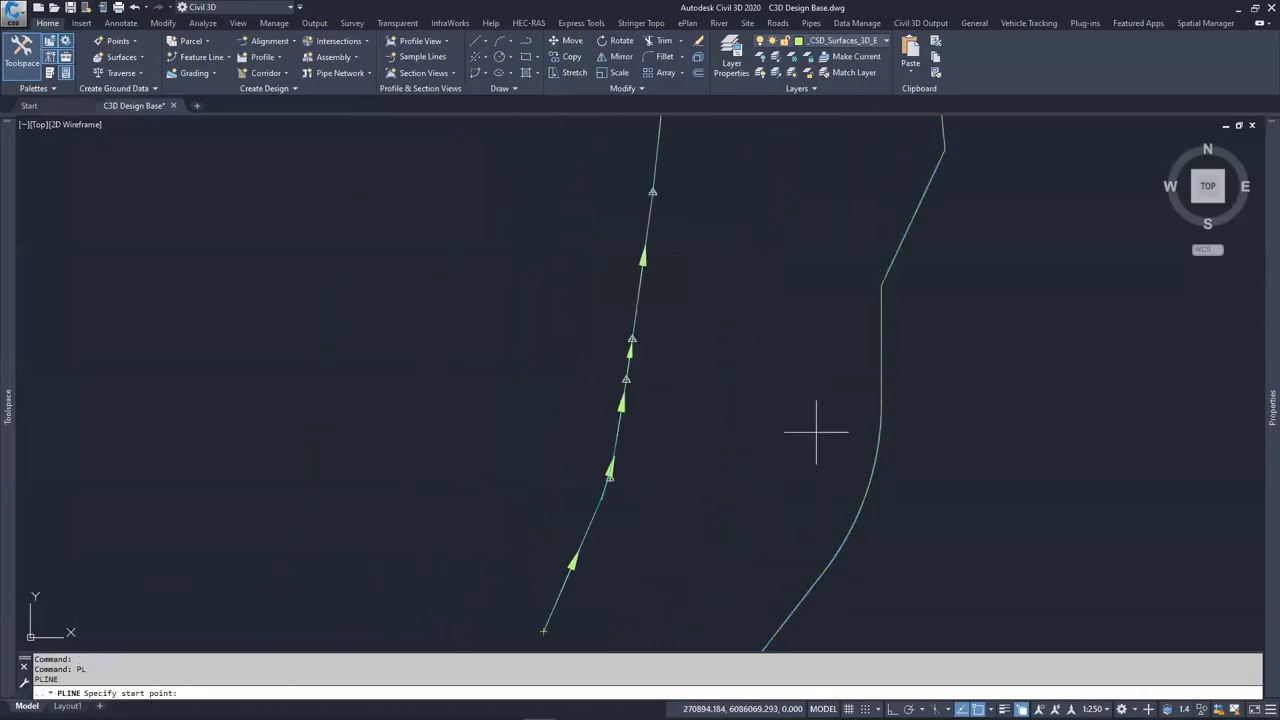
left_click(882, 403)
left_click(737, 403)
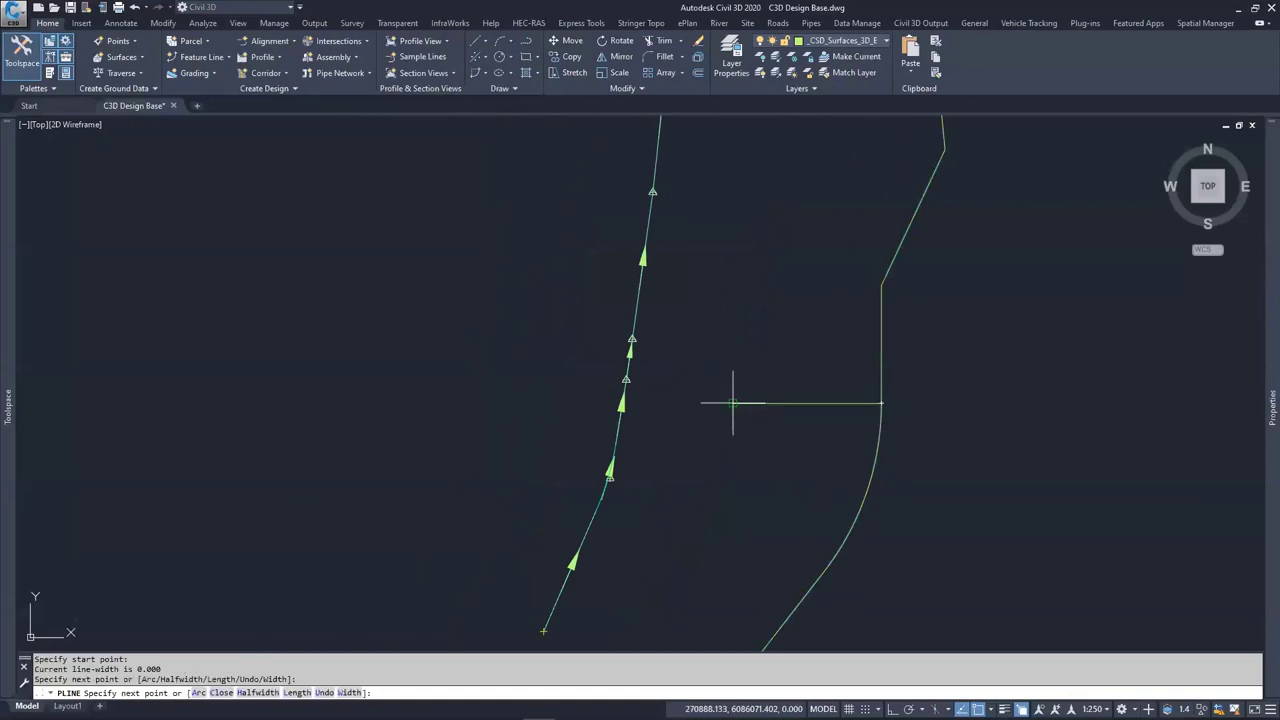
key("Return")
key("Return")
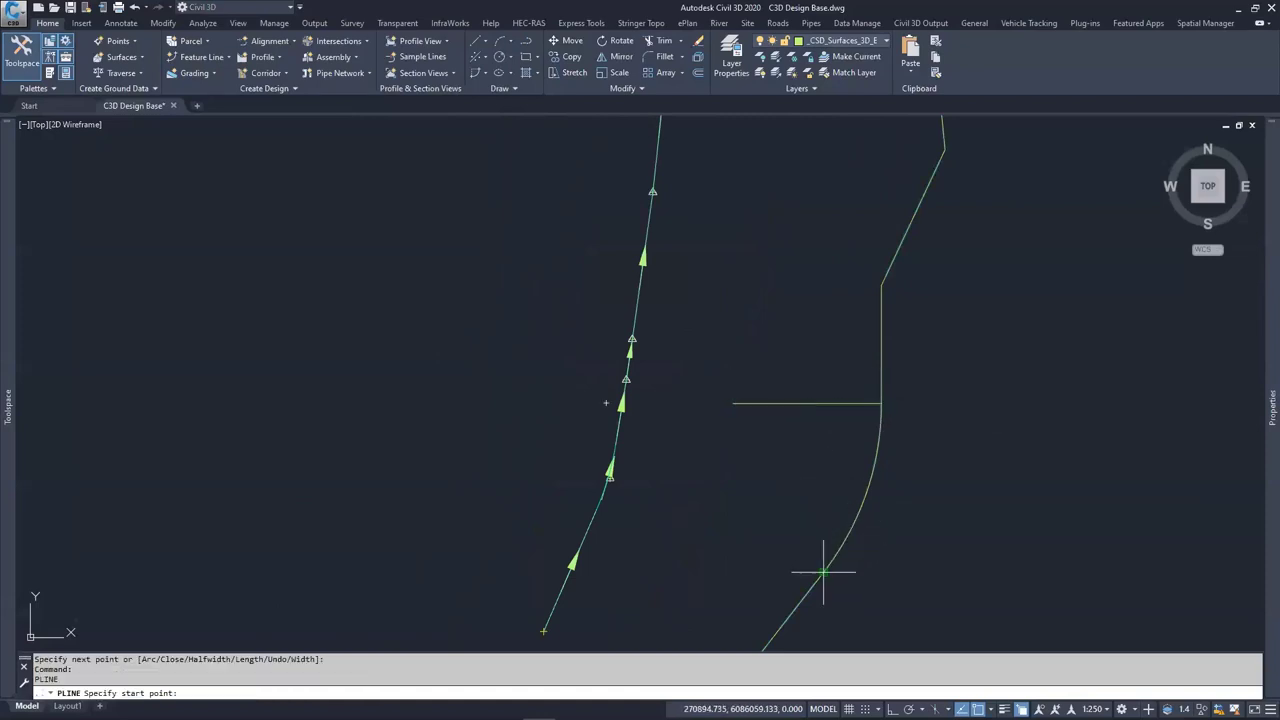
left_click(823, 572)
left_click(708, 462)
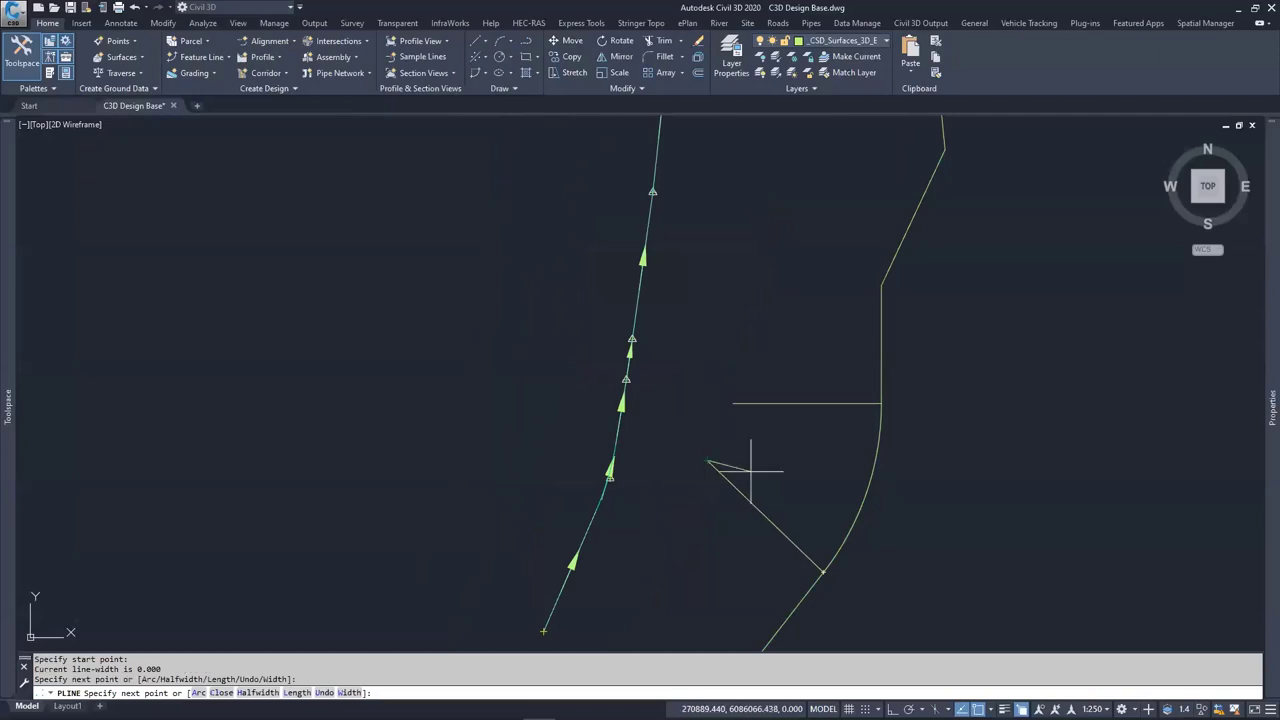
scroll(752, 469, "down", 5)
key("Escape")
key("Escape")
key("Escape")
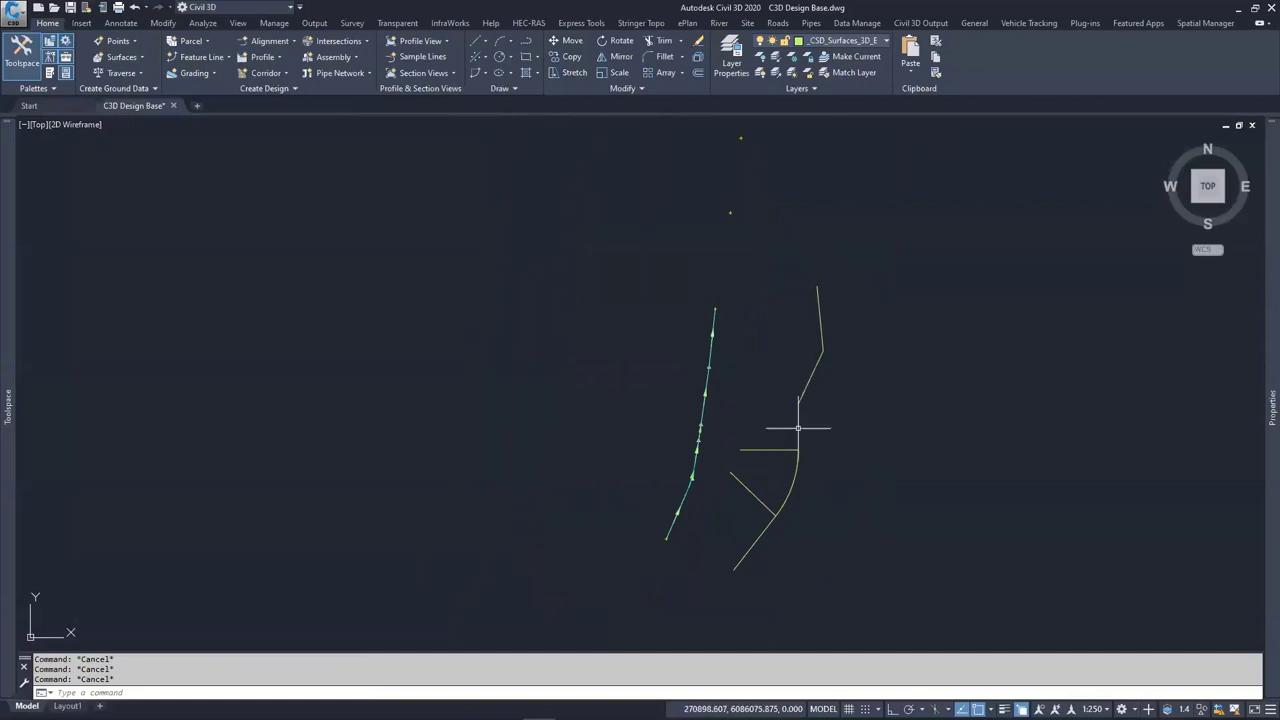
Pan to the aerial site image and zoom in on the road curve
scroll(798, 428, "up", 4)
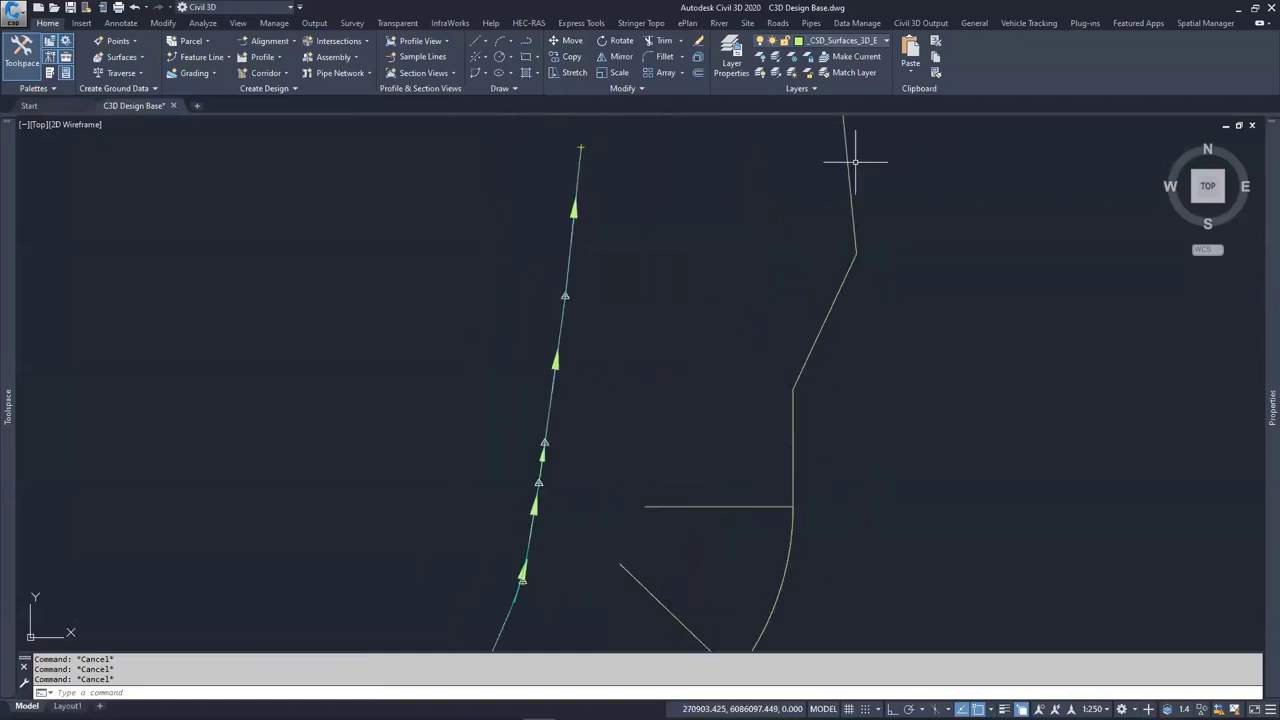
scroll(818, 390, "down", 4)
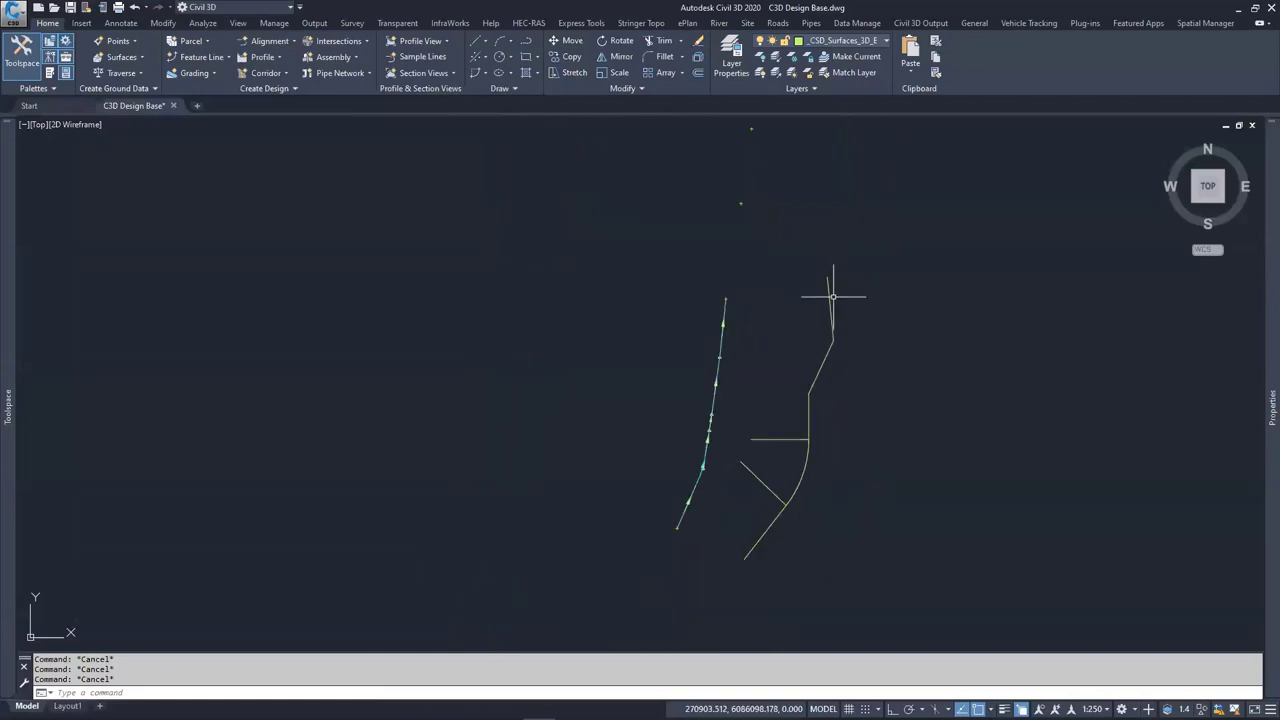
scroll(785, 515, "down", 4)
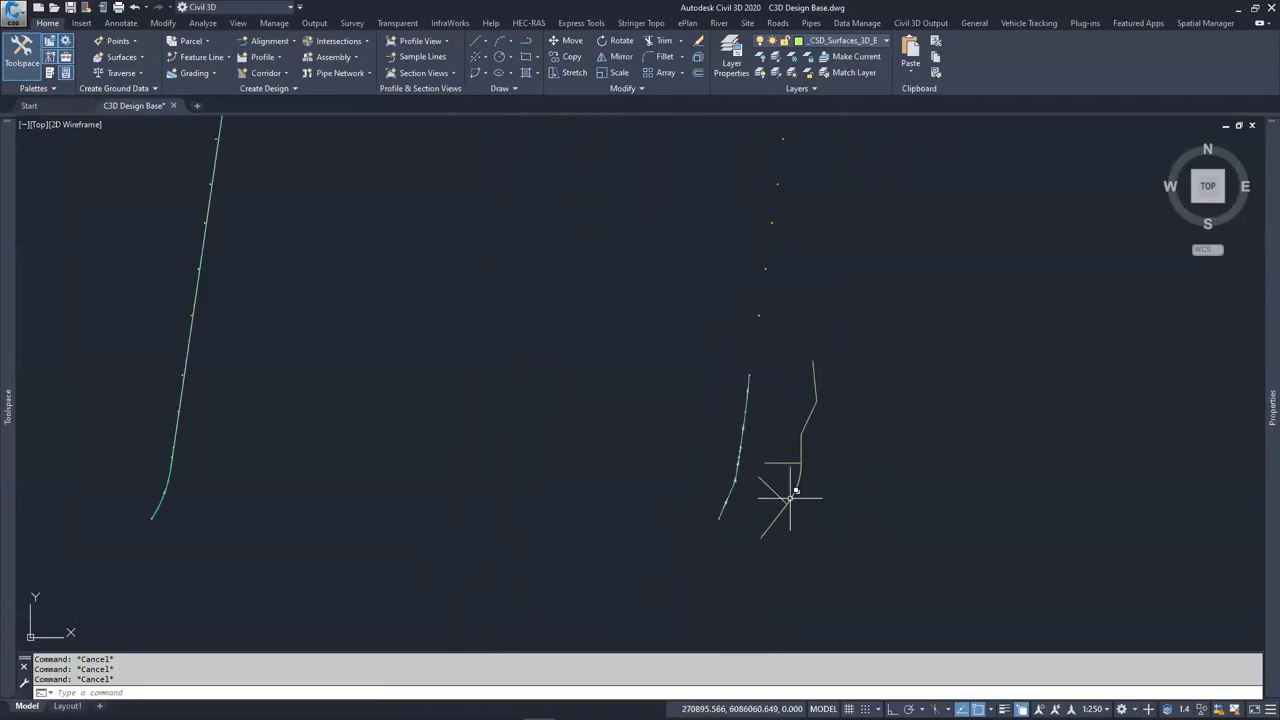
scroll(837, 465, "down", 2)
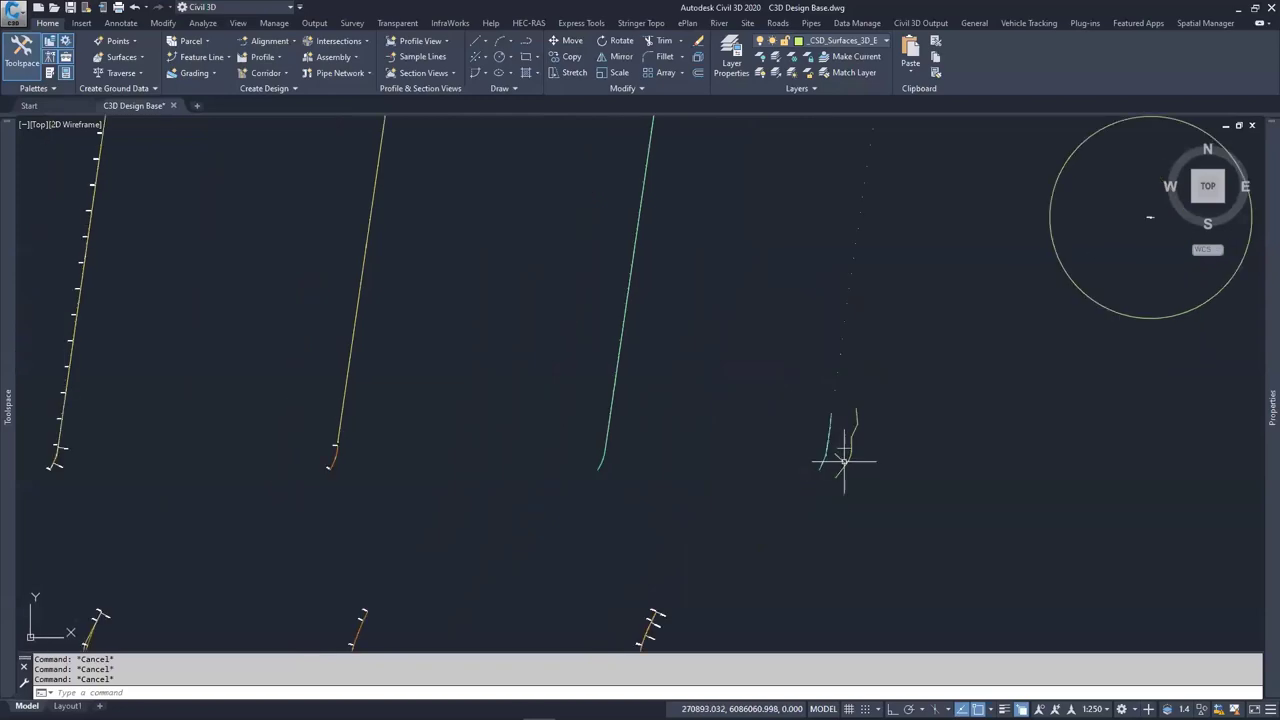
middle_click_drag(846, 464, 906, 461)
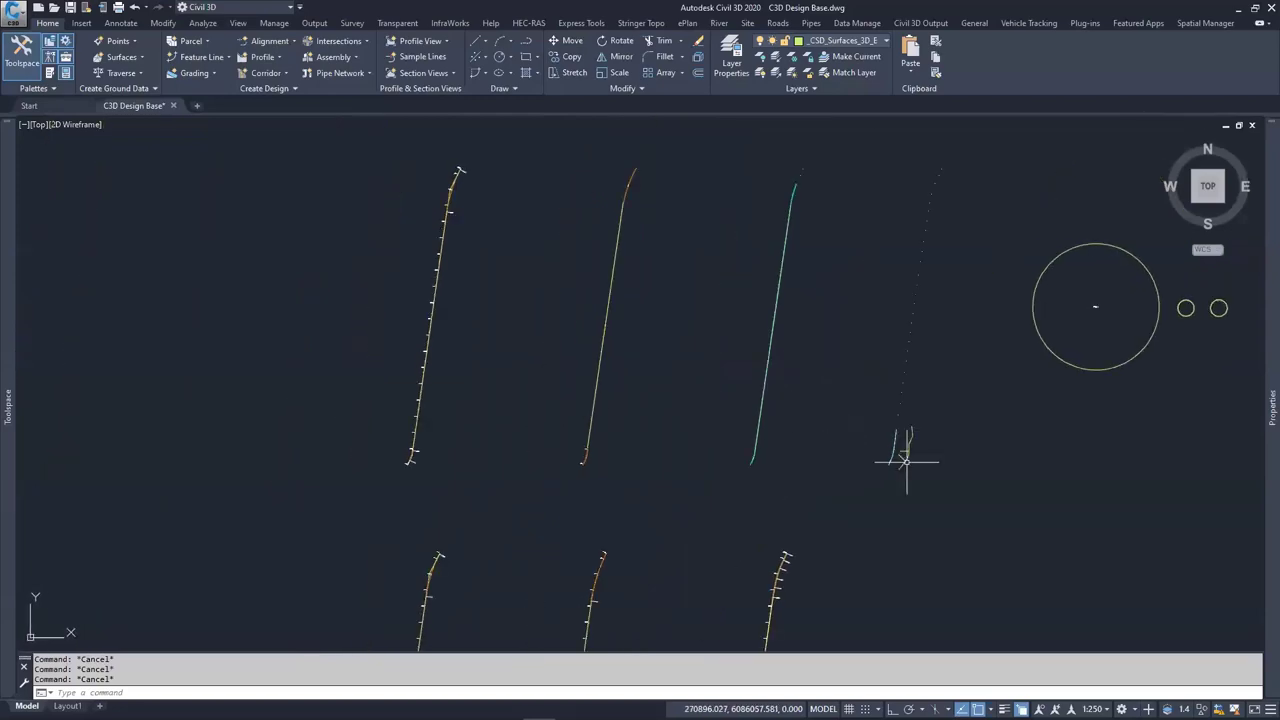
middle_click_drag(309, 440, 866, 440)
scroll(634, 377, "up", 5)
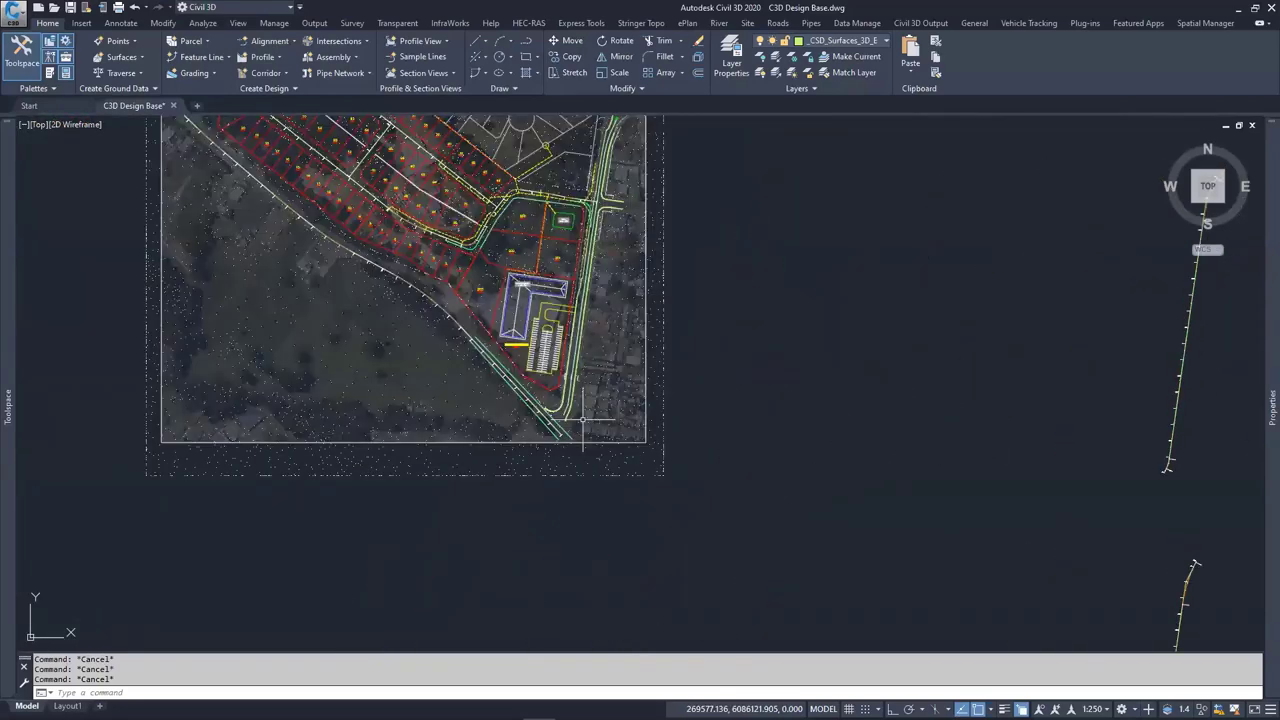
scroll(550, 382, "up", 4)
Copy the road's 3D polyline to open space left of the site plan
left_click(529, 409)
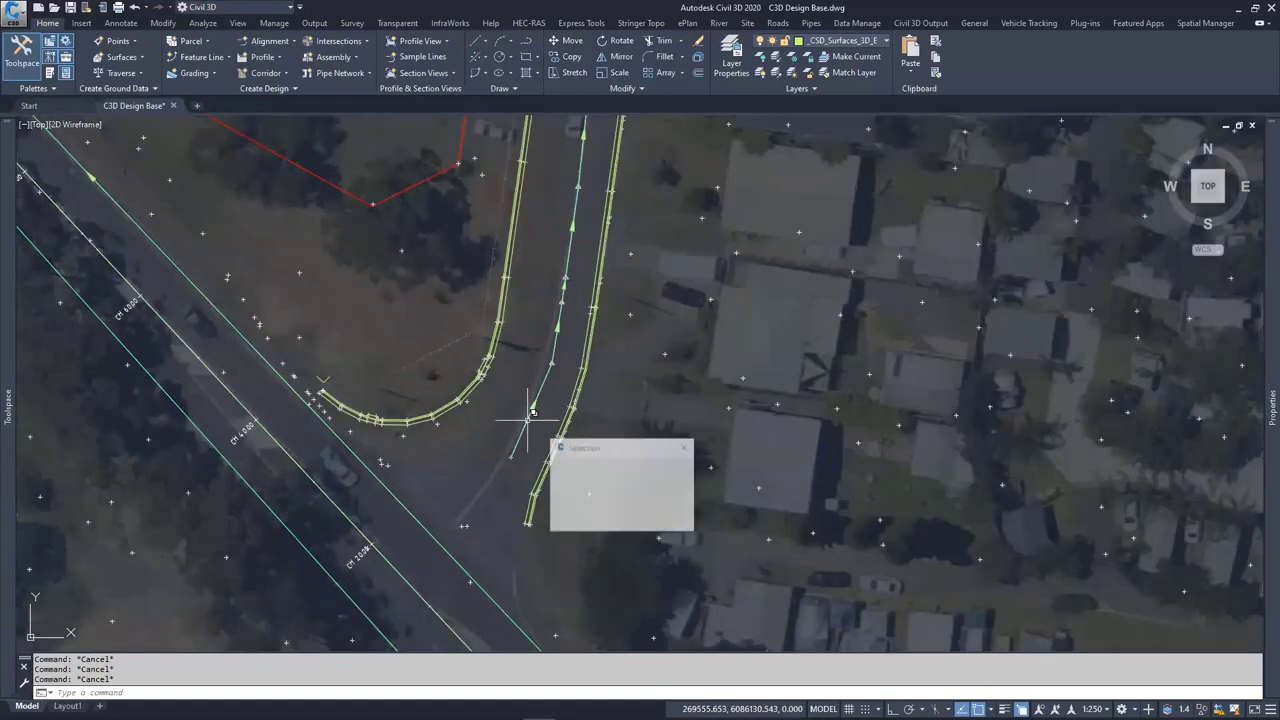
left_click(582, 502)
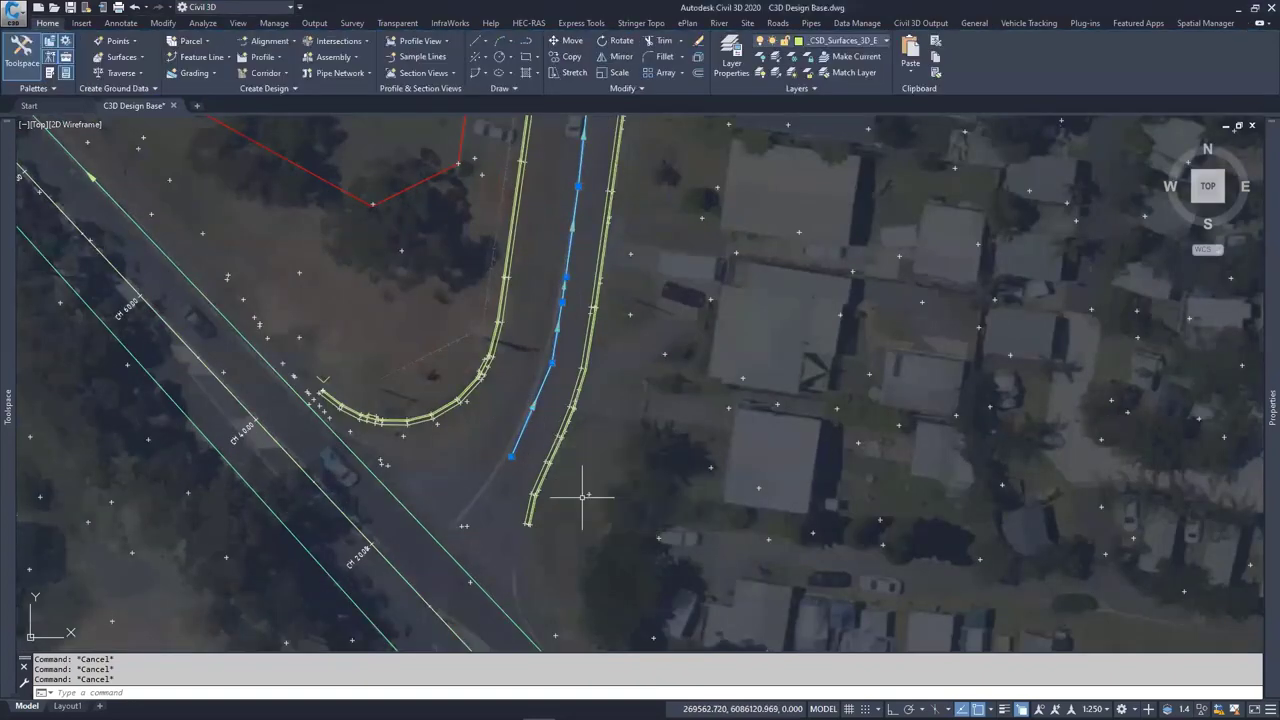
left_click(511, 456)
key("space")
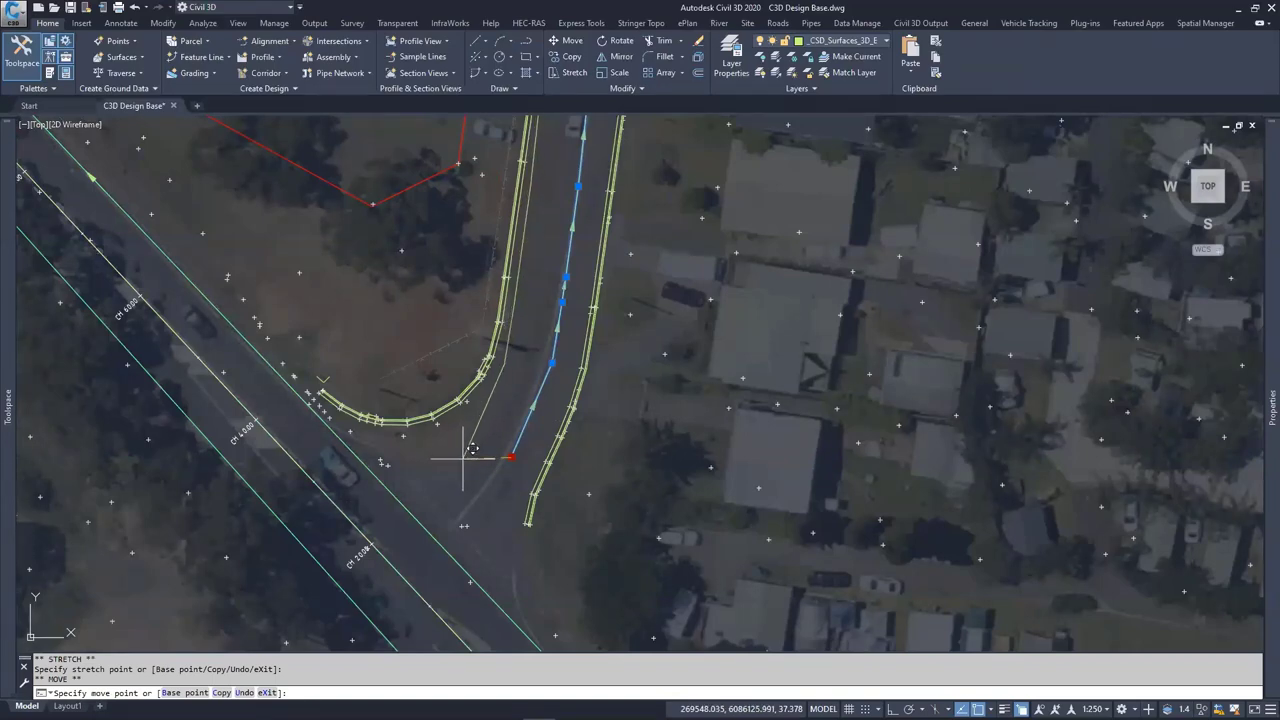
type("c")
key("space")
scroll(466, 449, "down", 8)
scroll(460, 467, "down", 6)
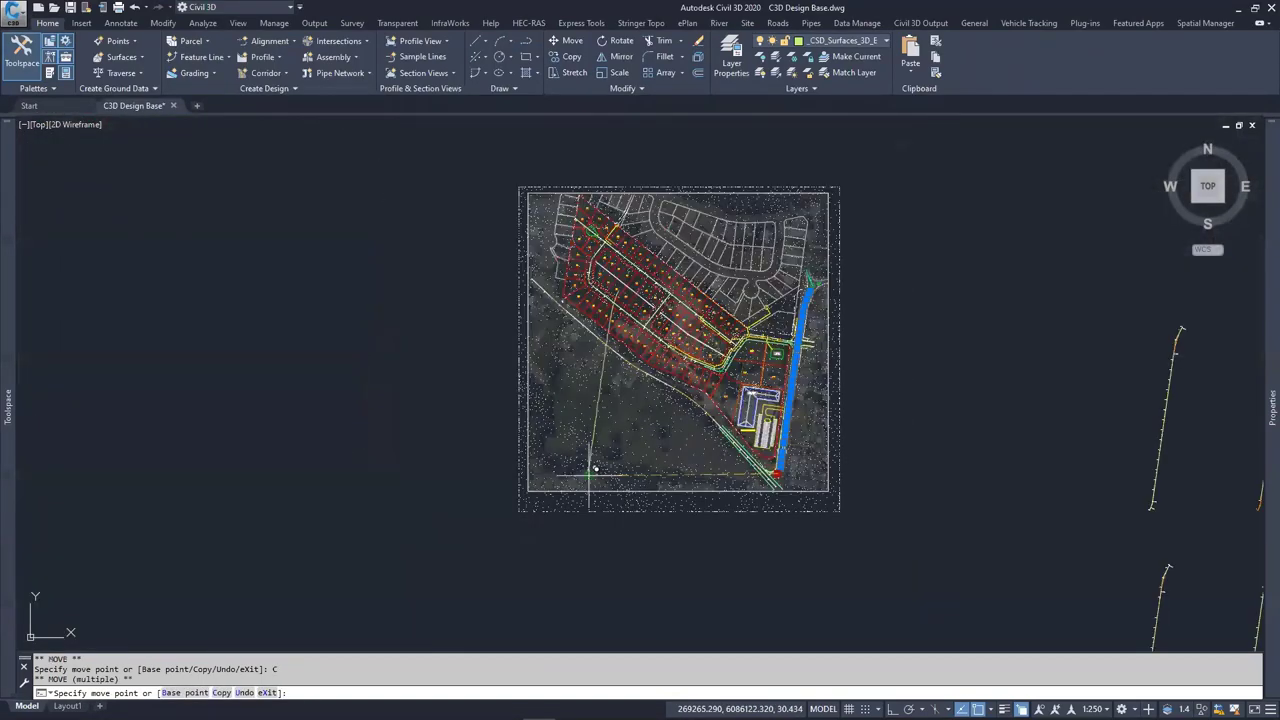
left_click(321, 469)
key("Escape")
key("Escape")
key("Escape")
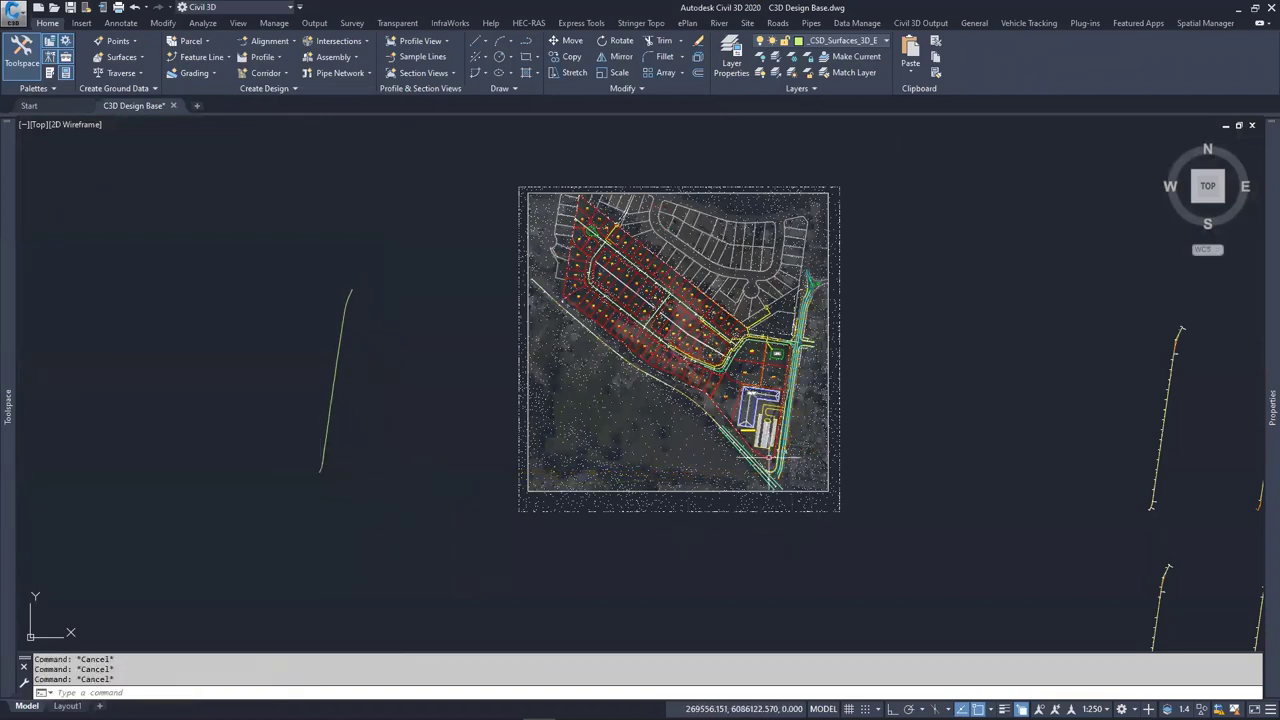
Pan to the copied polyline and begin a selection window around it
scroll(789, 461, "up", 5)
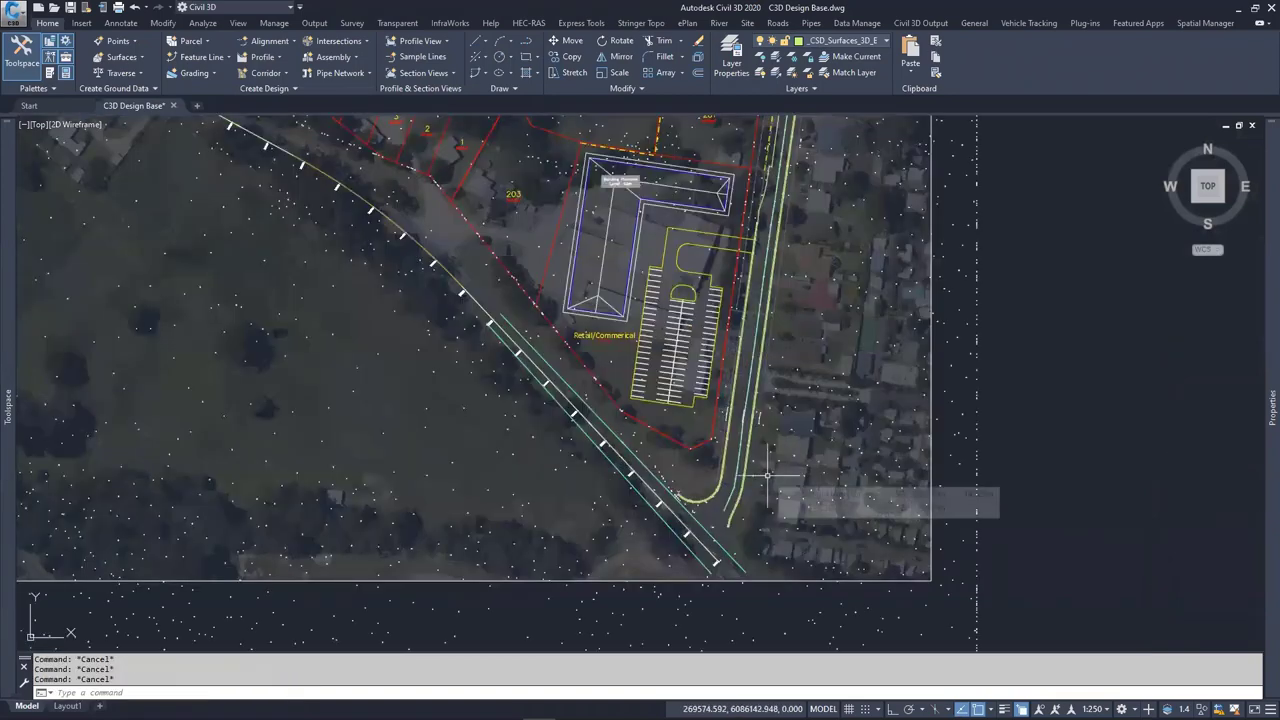
scroll(771, 471, "down", 5)
middle_click_drag(241, 475, 700, 509)
left_click(545, 436)
left_click(435, 500)
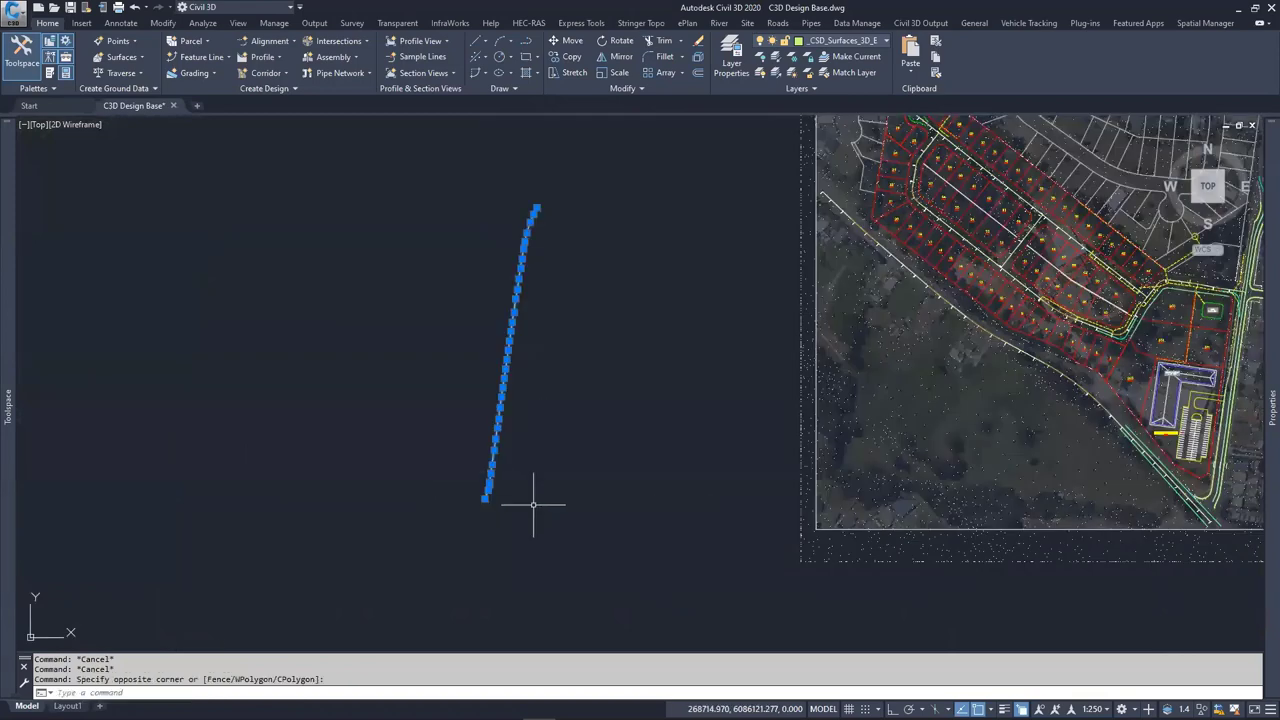
scroll(503, 510, "up", 2)
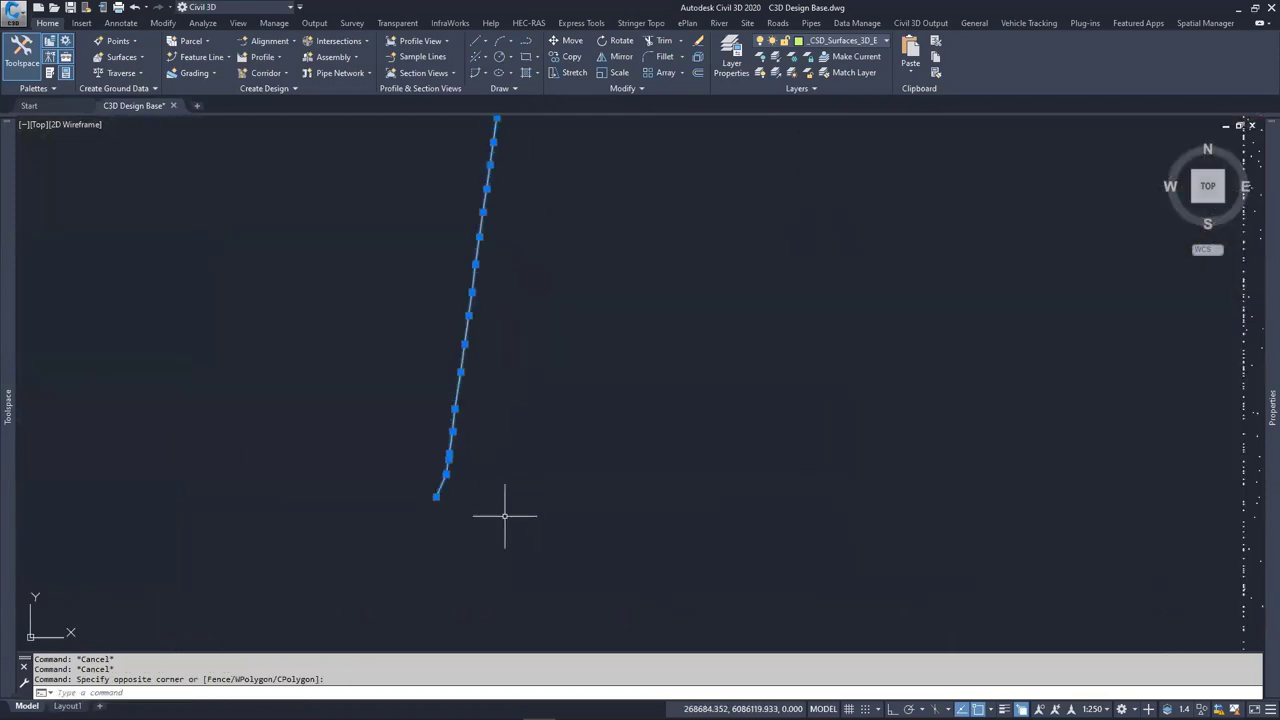
left_click(436, 497)
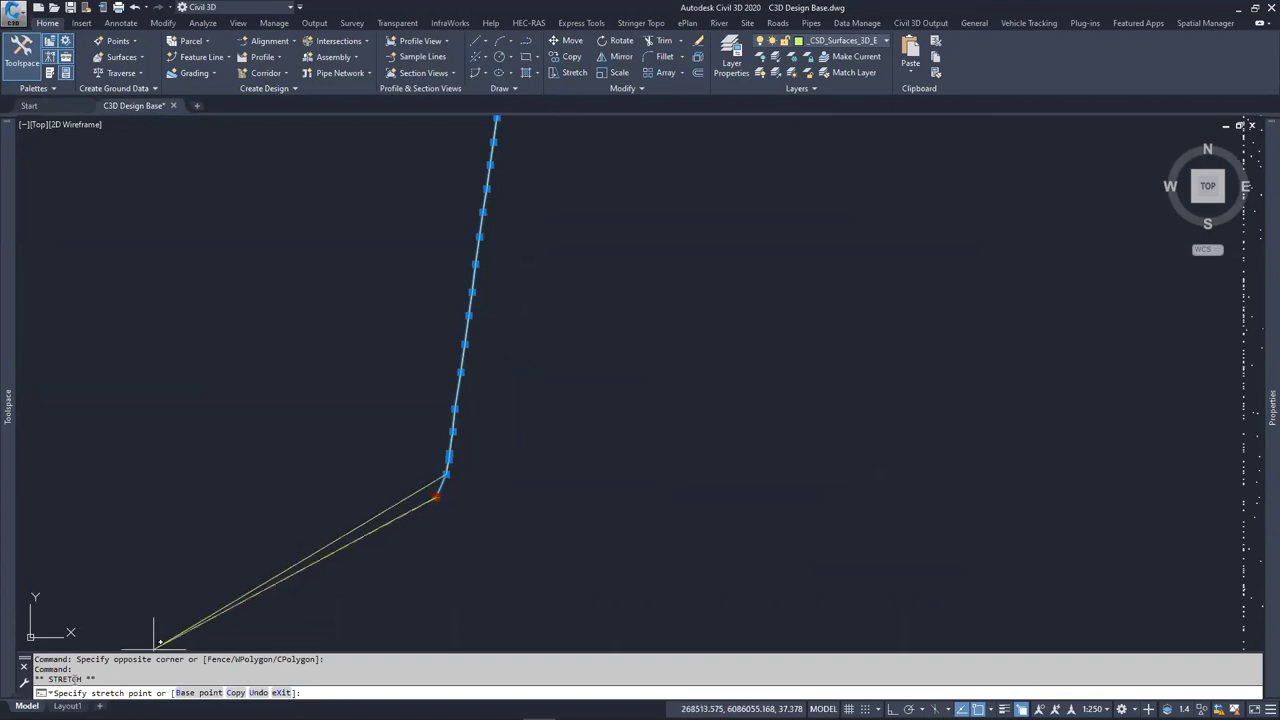
key("ctrl")
key("ctrl")
key("ctrl")
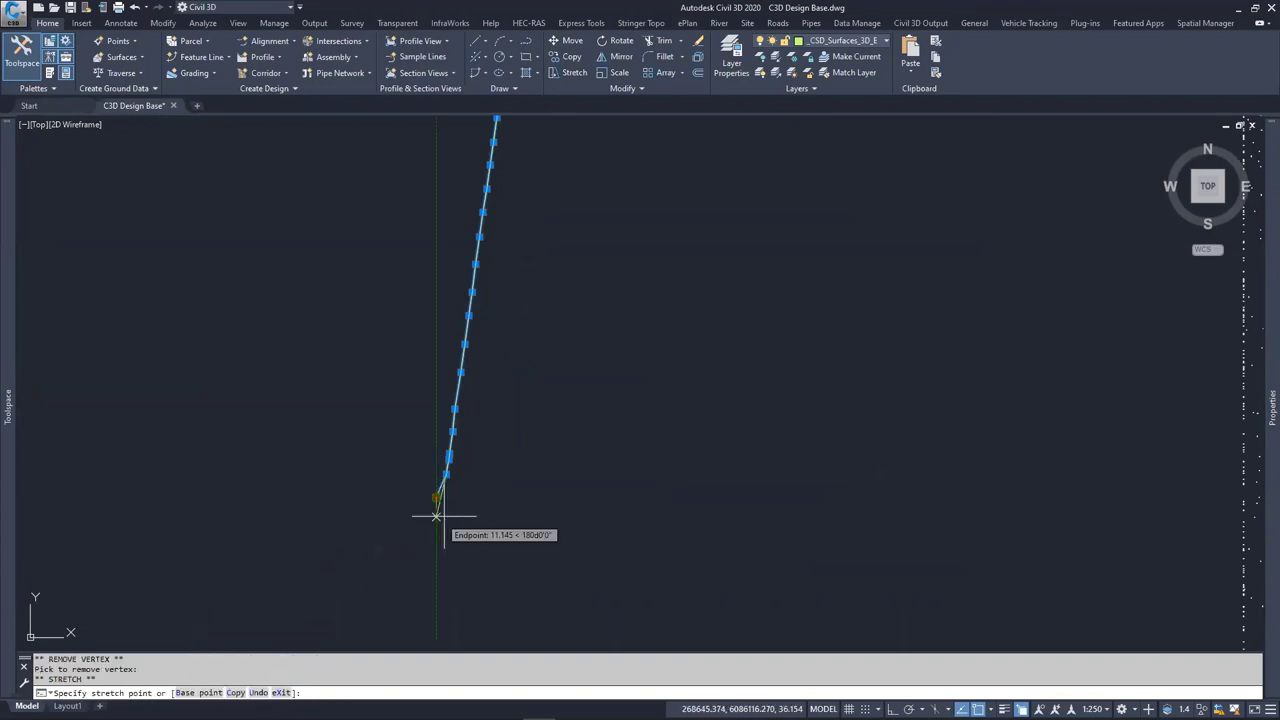
scroll(487, 532, "up", 2)
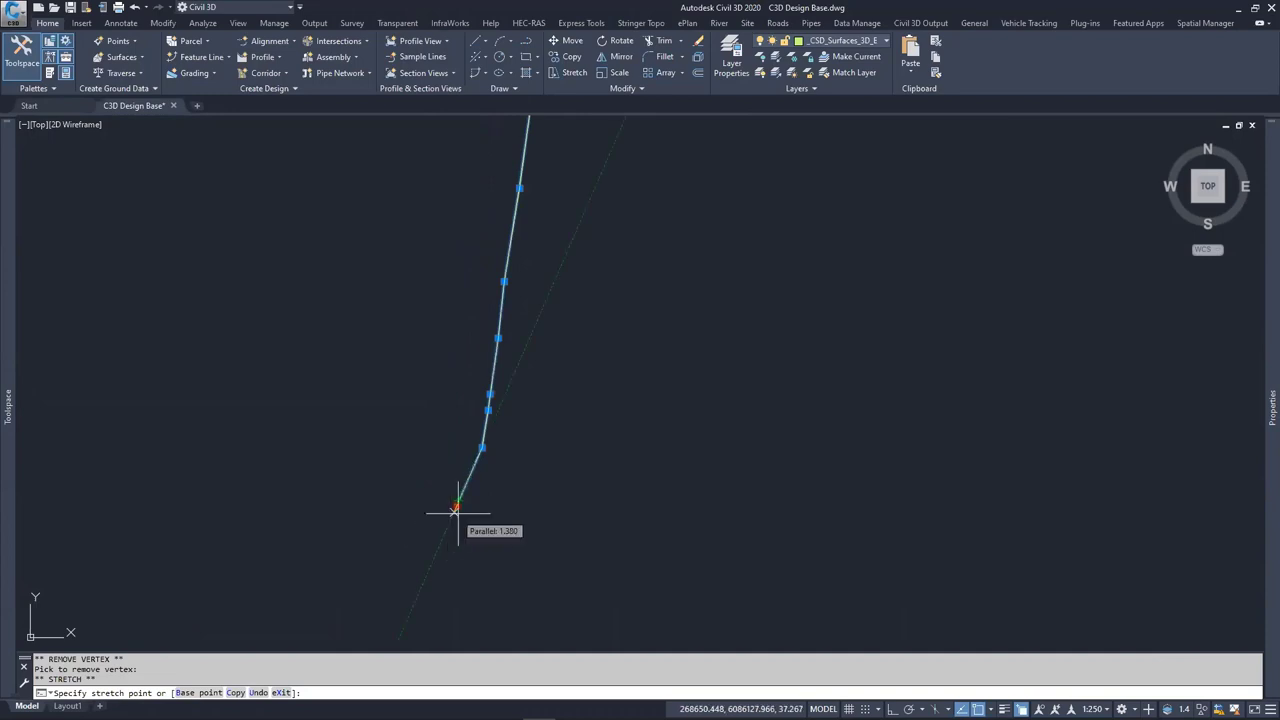
key("space")
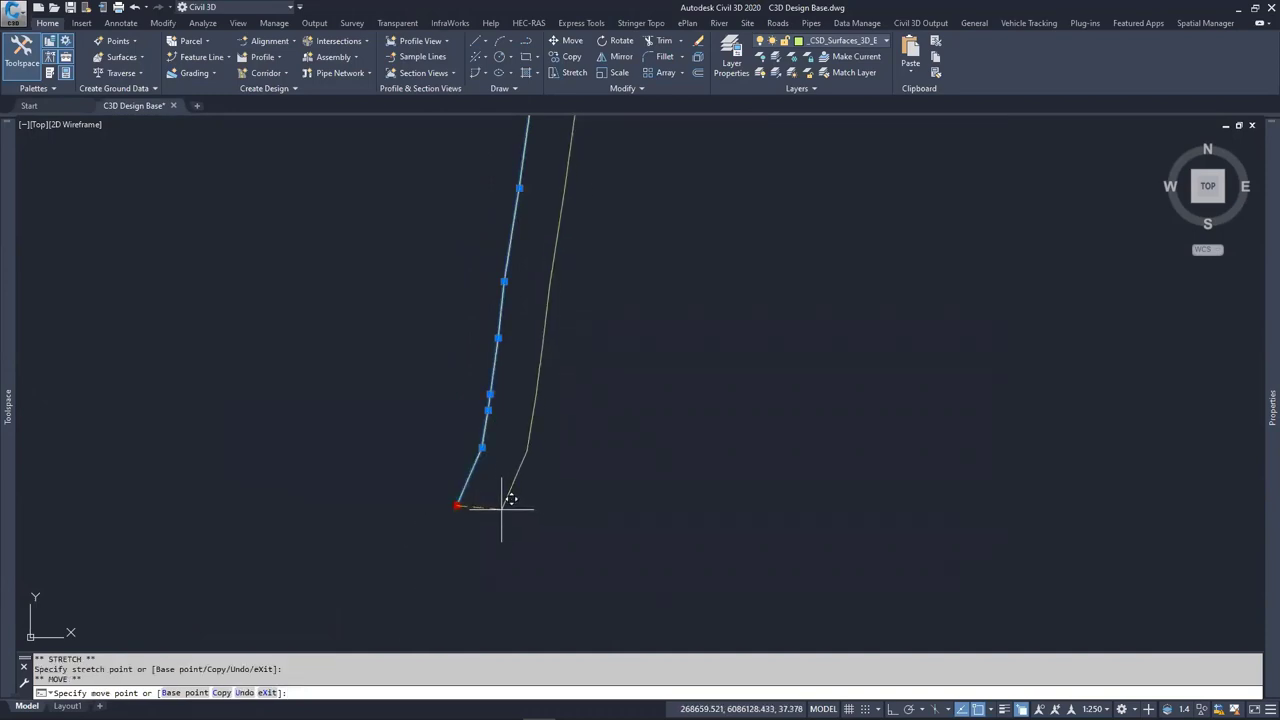
key("space")
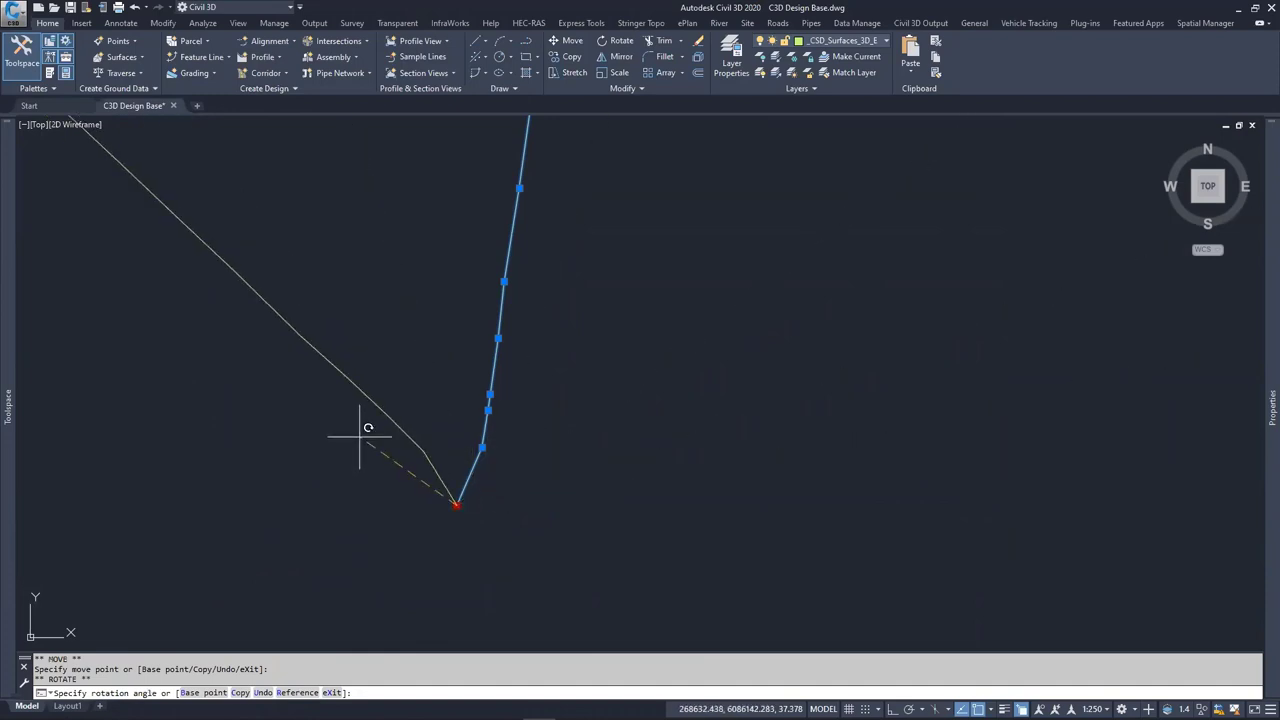
key("space")
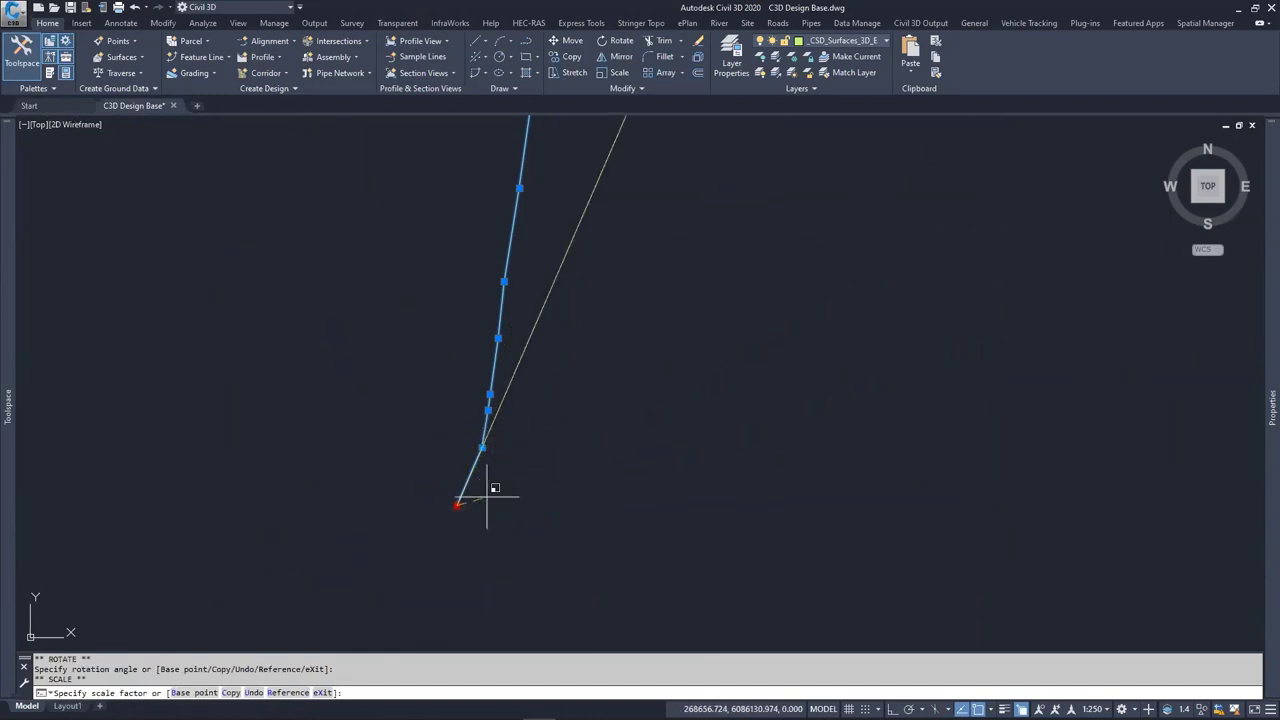
key("space")
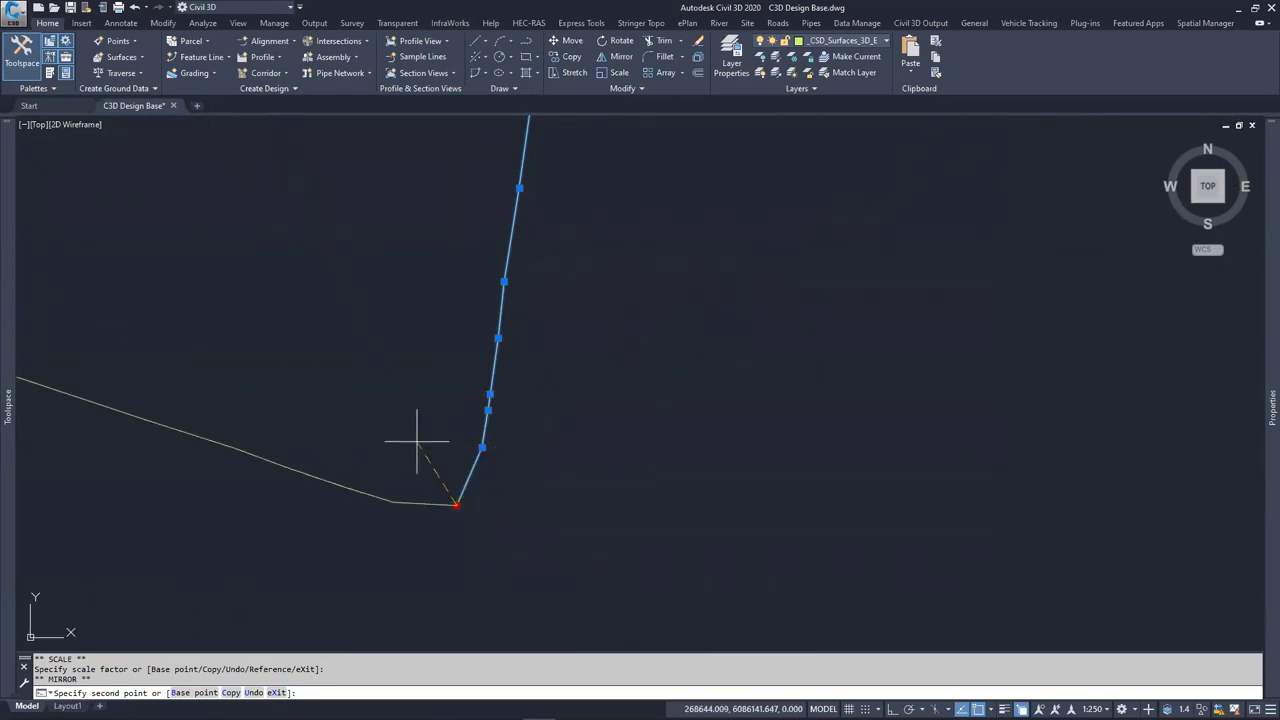
key("space")
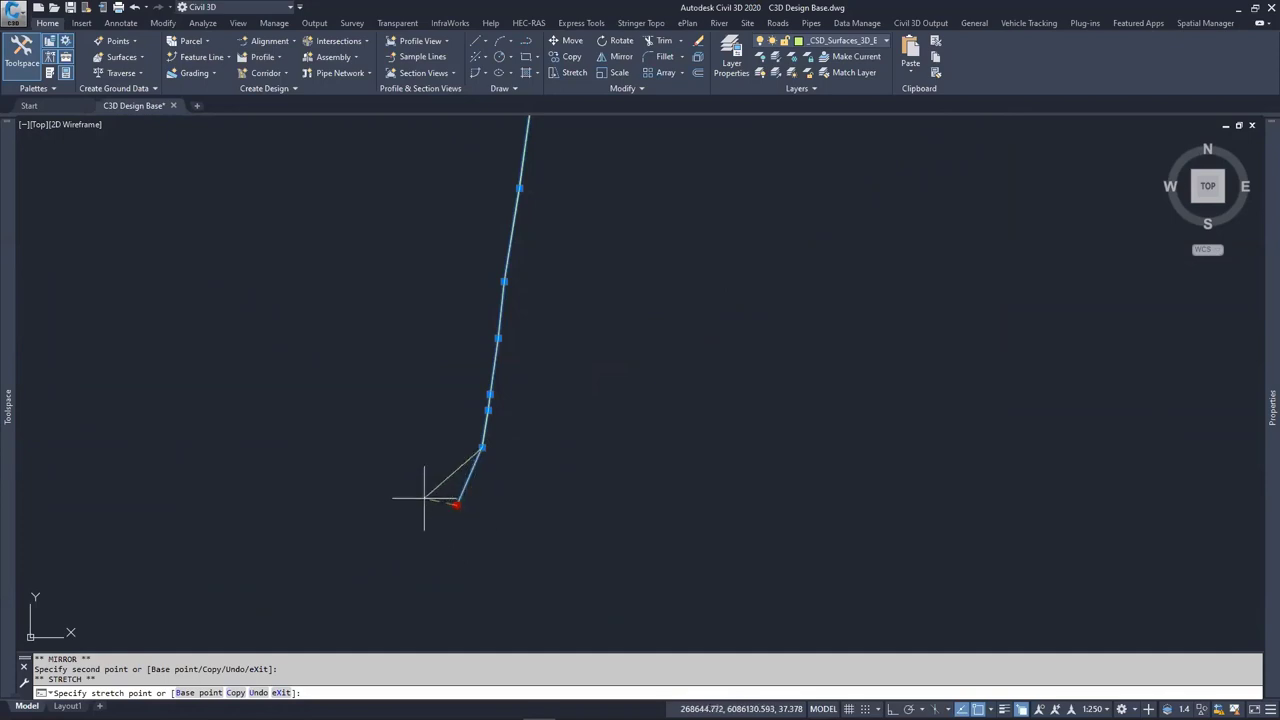
key("Escape")
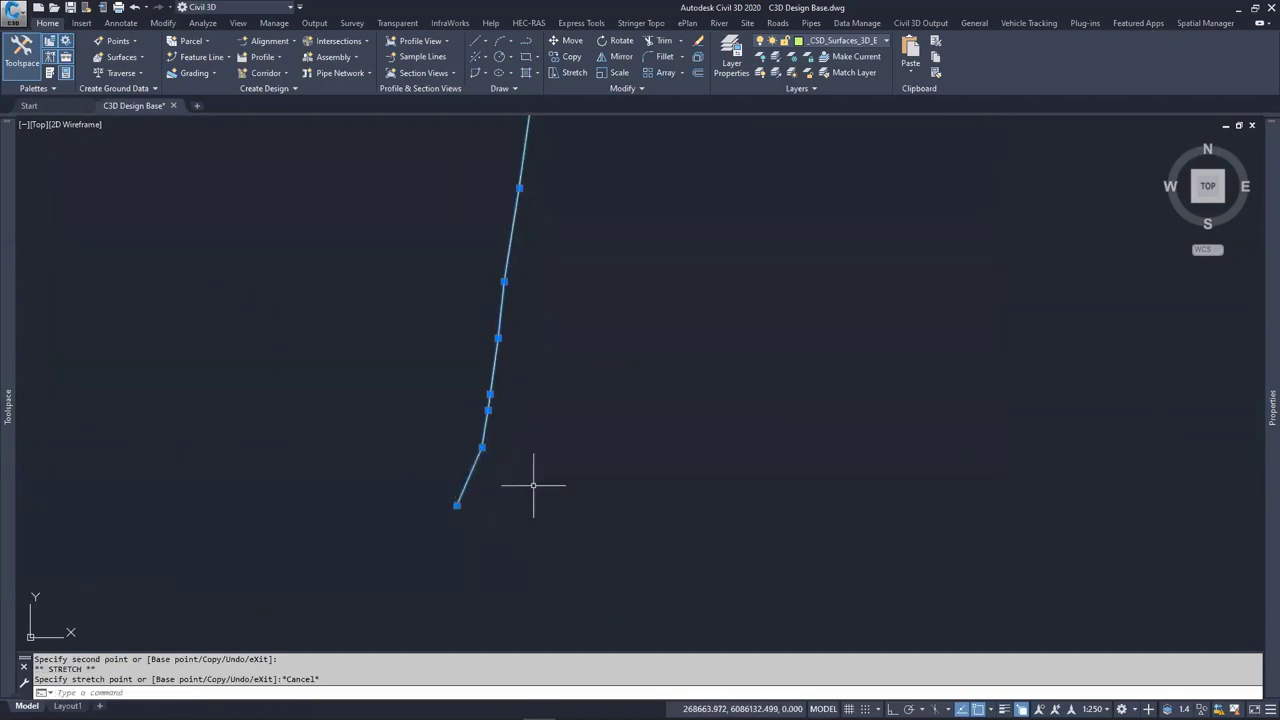
scroll(520, 487, "down", 2)
scroll(504, 487, "down", 1)
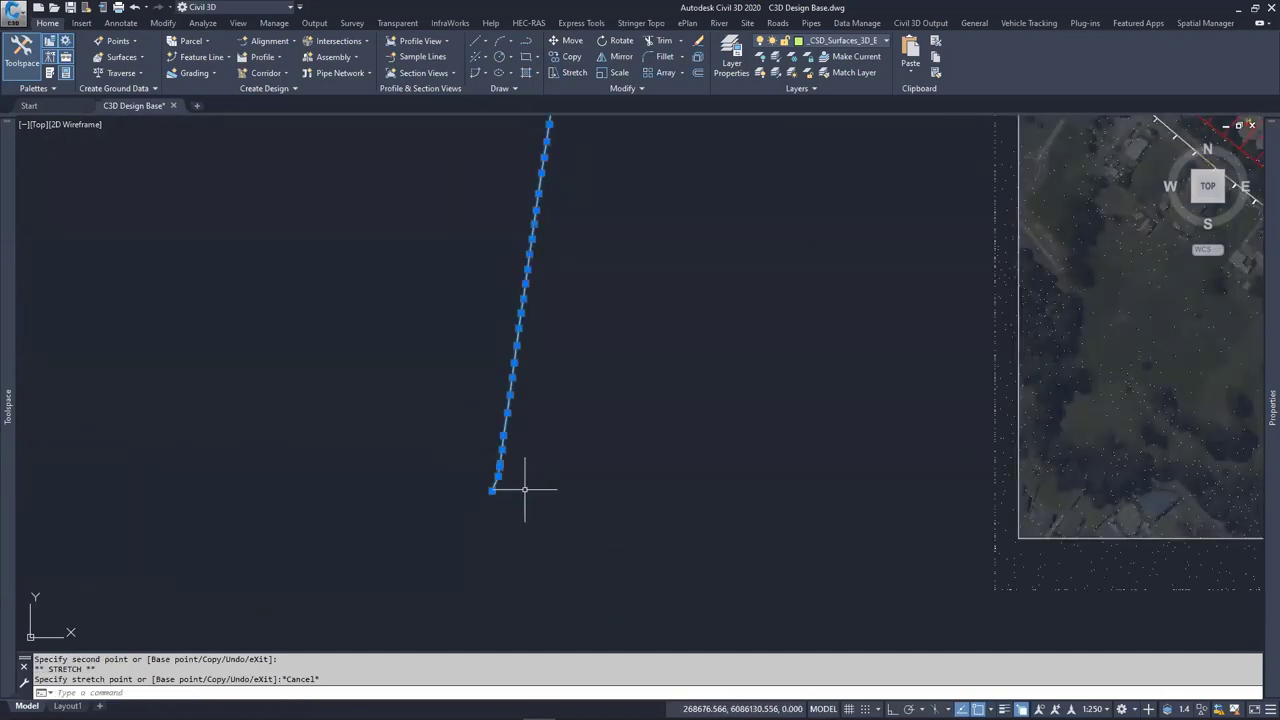
Window-select the copied road polyline and FLATTEN it to 2D, keeping hidden lines
scroll(520, 498, "up", 1)
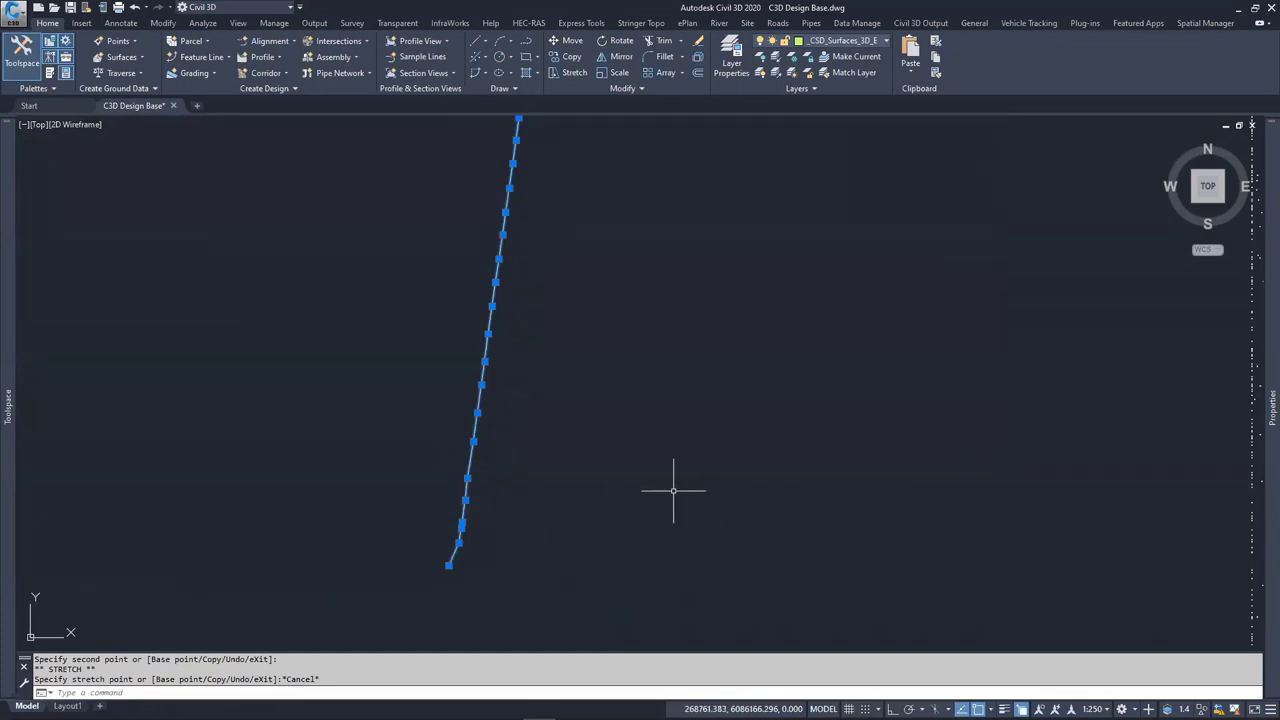
mouse_move(1260, 452)
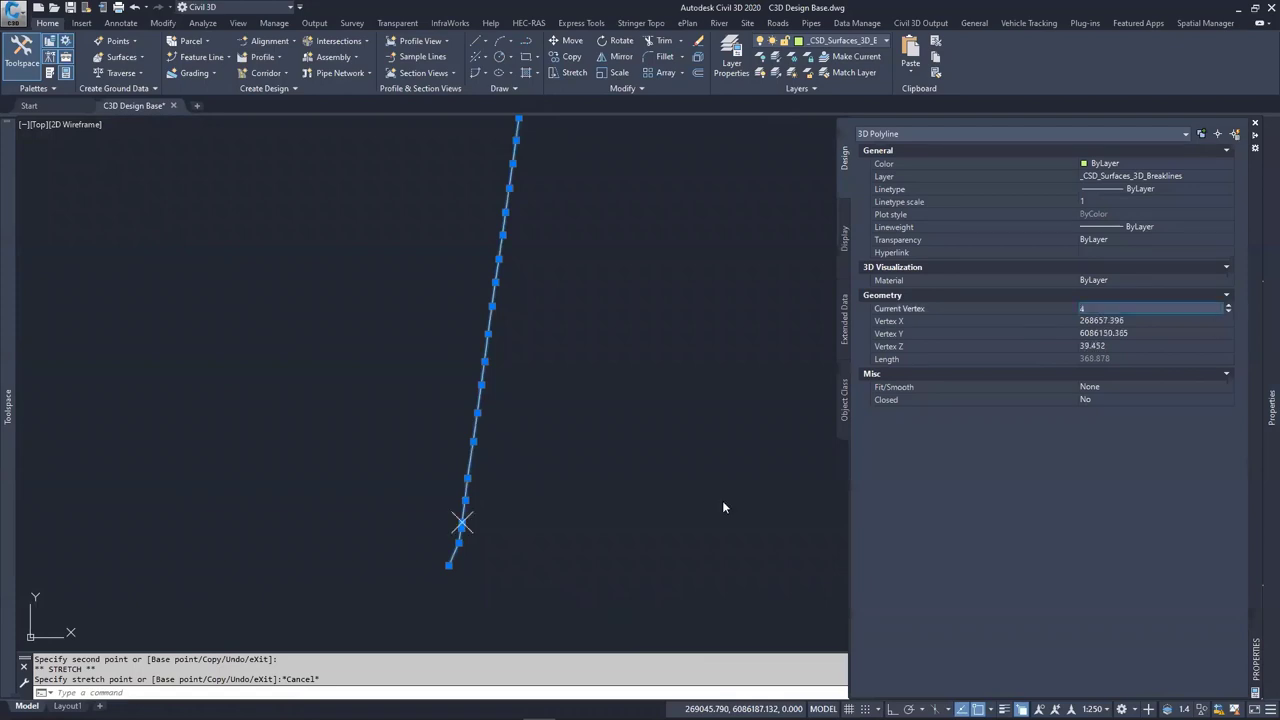
middle_click_drag(673, 458, 586, 523)
key("Escape")
key("Escape")
key("Escape")
middle_click_drag(404, 528, 491, 463)
left_click(465, 487)
left_click(720, 462)
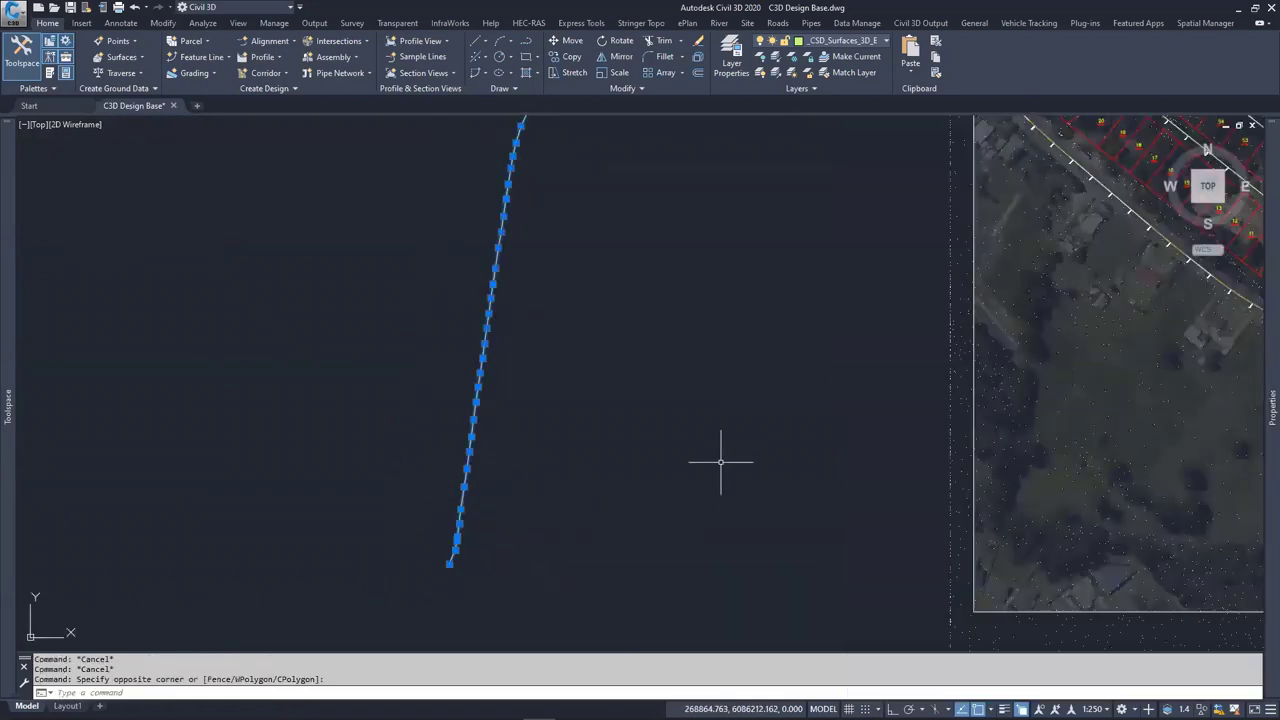
mouse_move(720, 462)
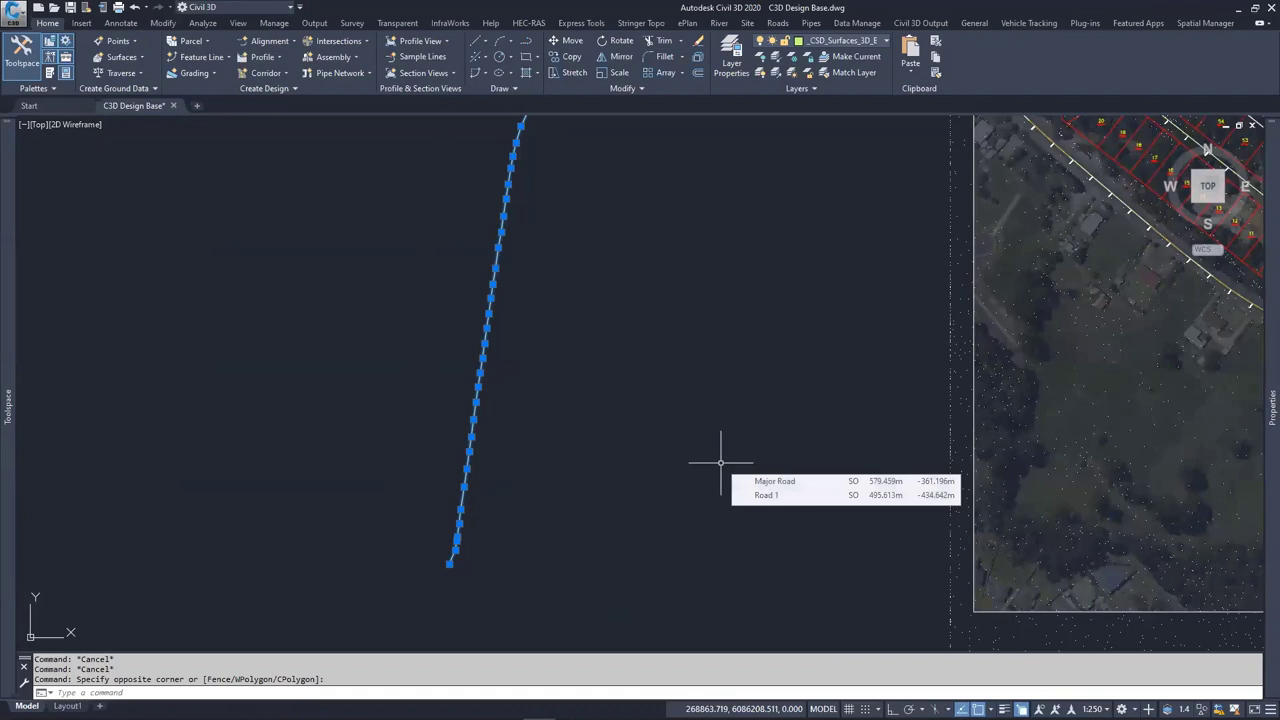
type("FLATT")
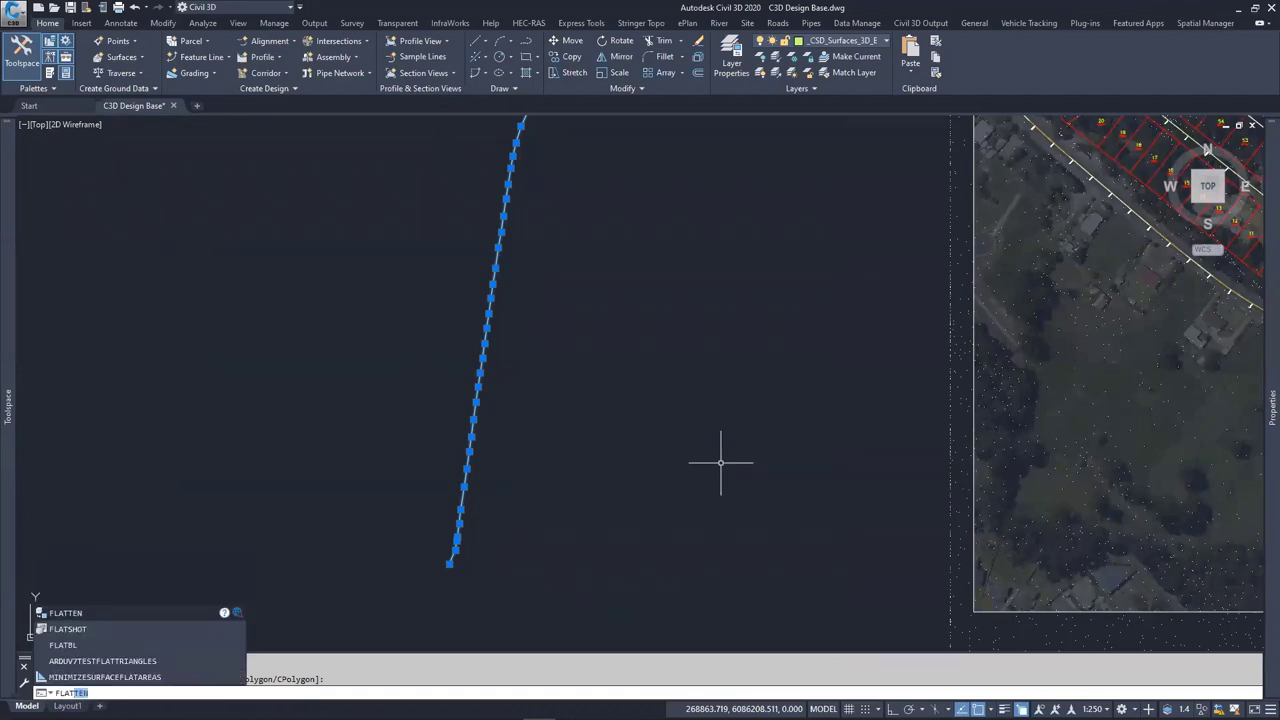
key("Return")
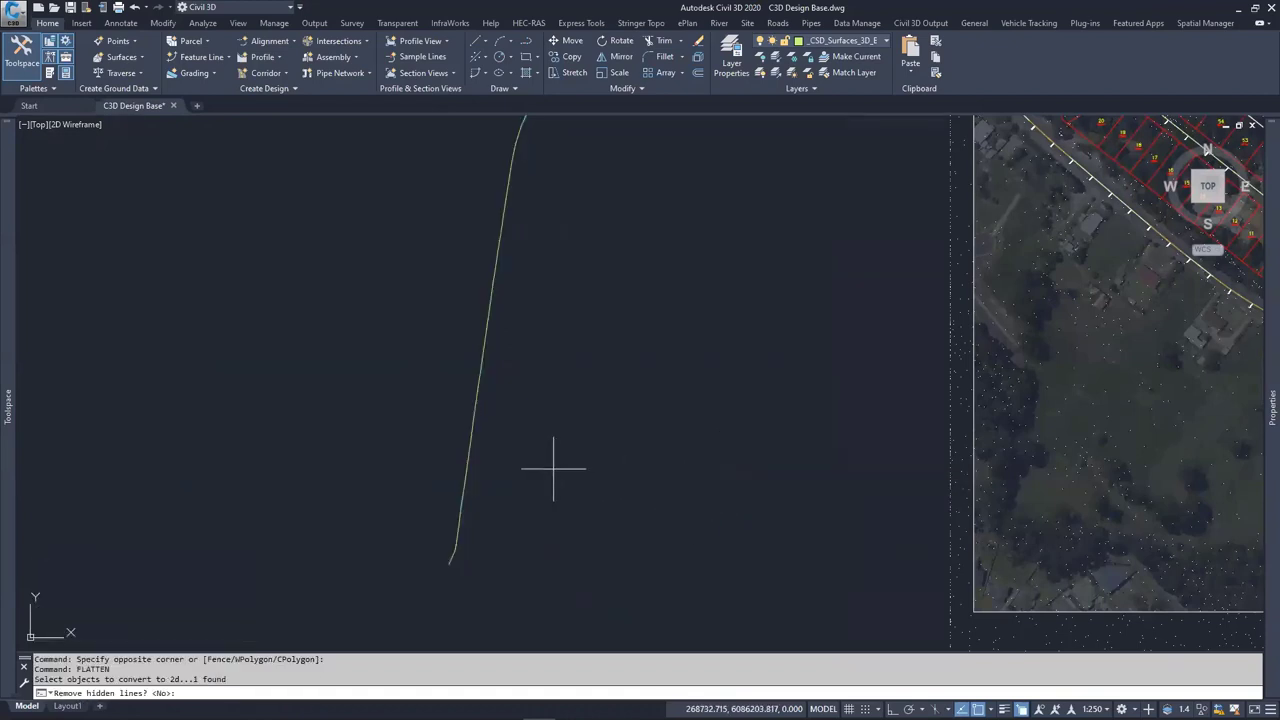
key("Return")
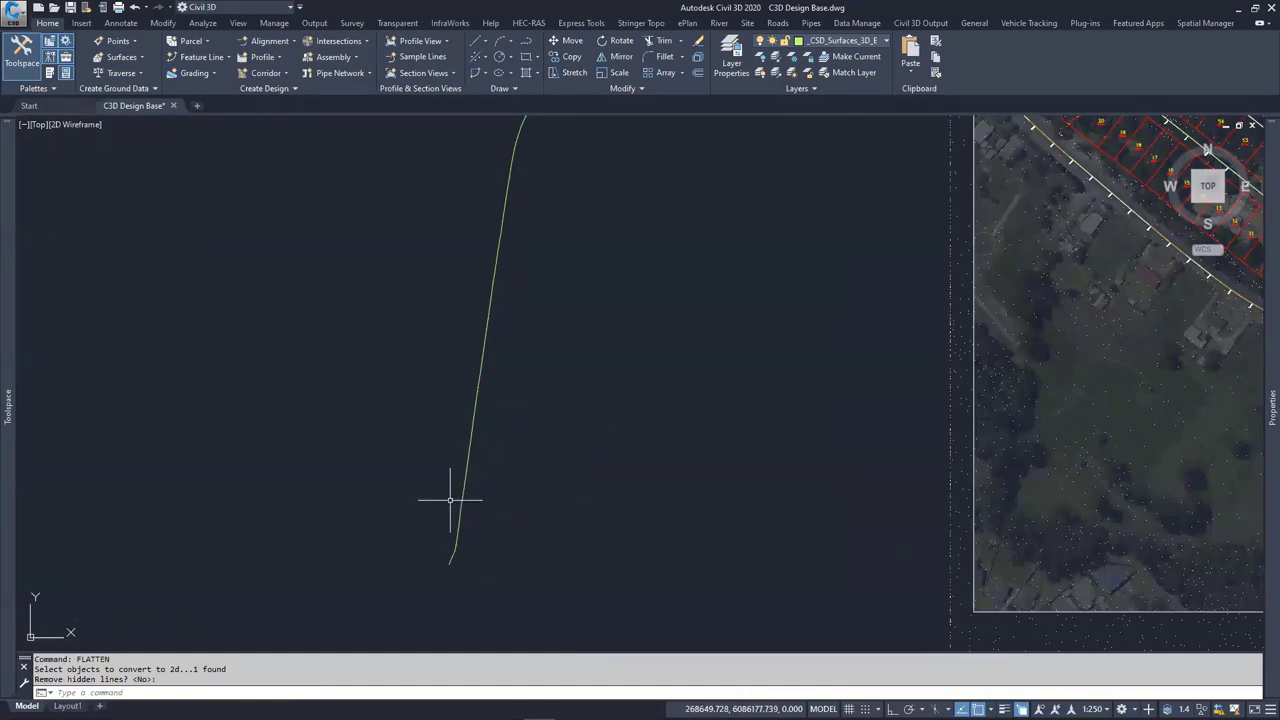
Select the flattened polyline and confirm its vertex Z is 0 and length 367.913
key("Return")
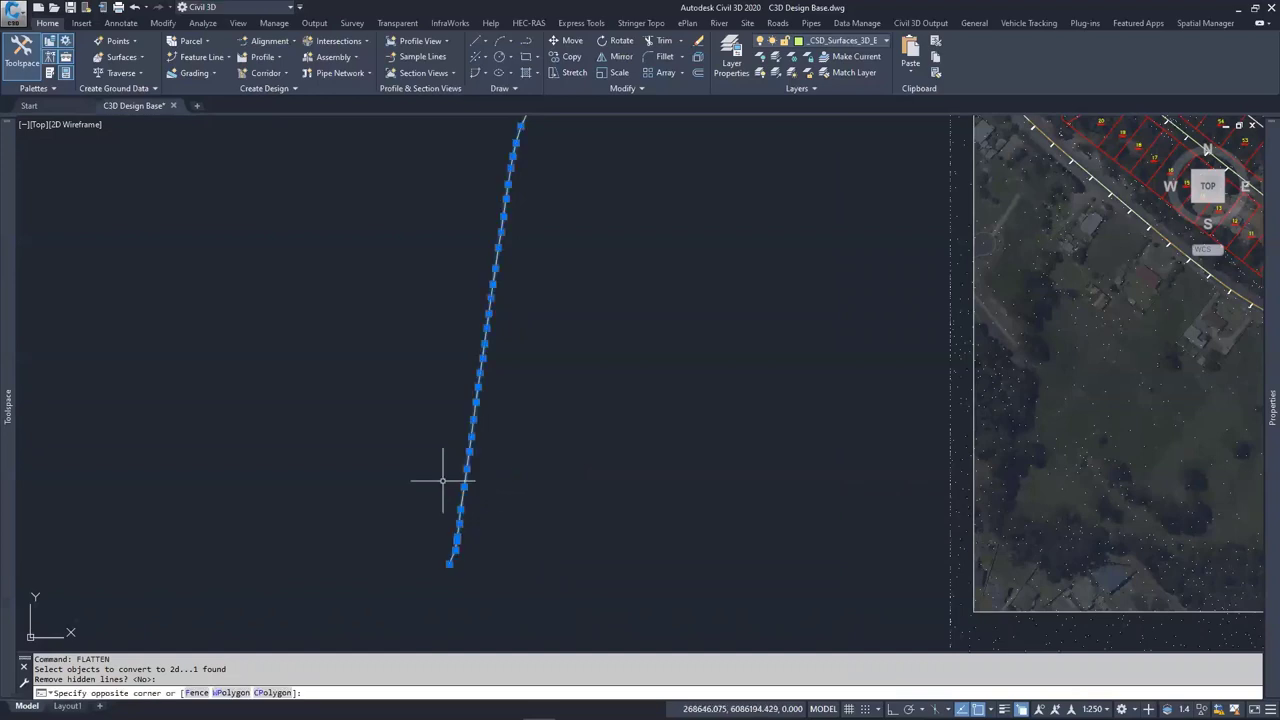
left_click(508, 508)
scroll(522, 490, "down", 2)
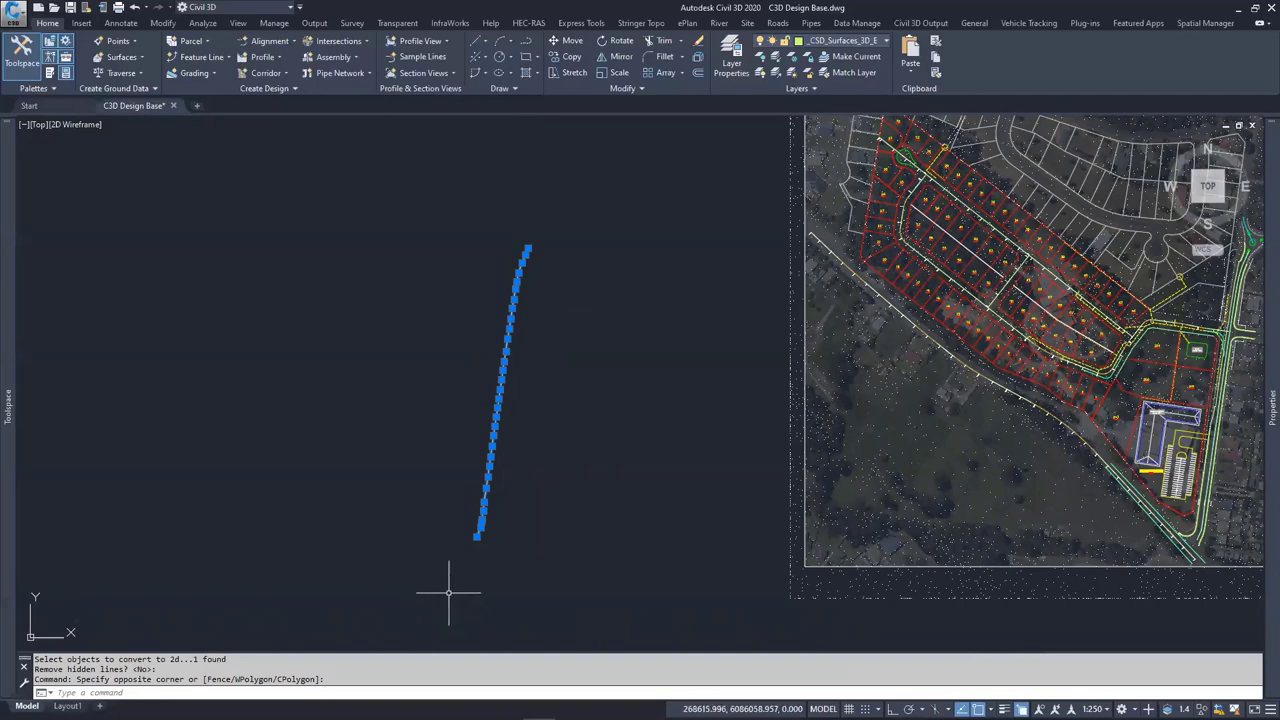
scroll(471, 530, "up", 3)
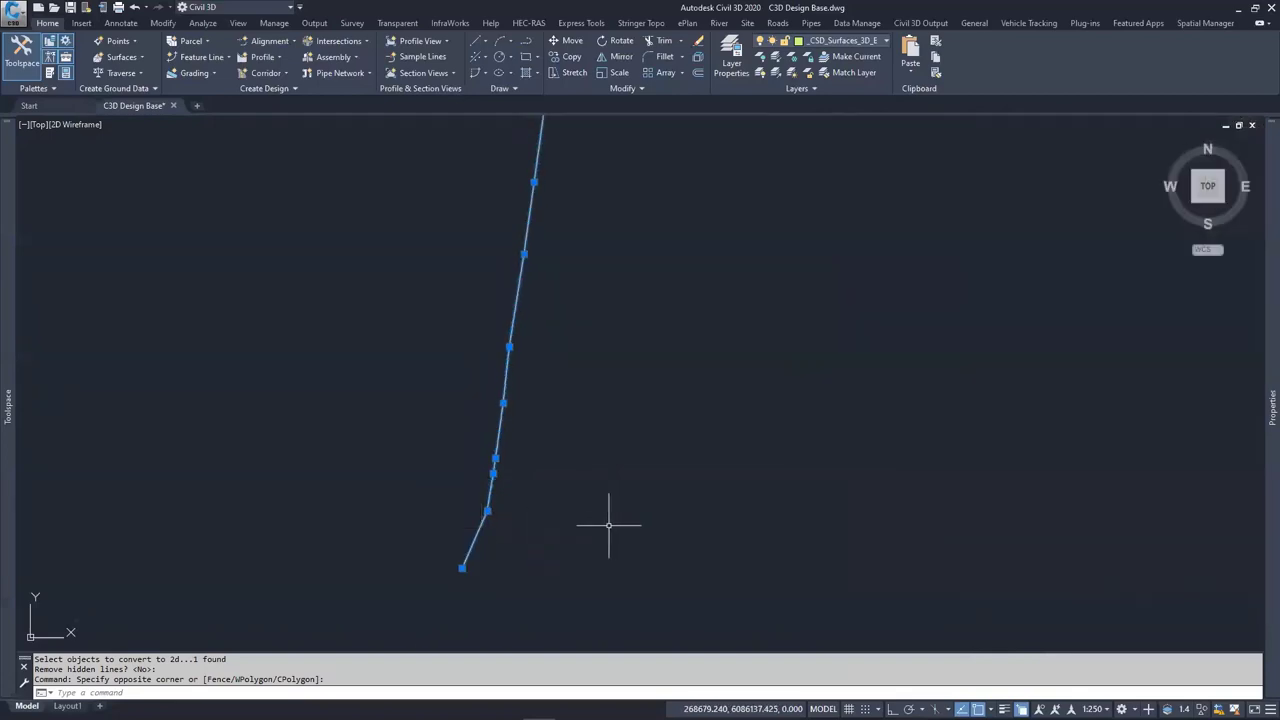
scroll(575, 523, "down", 1)
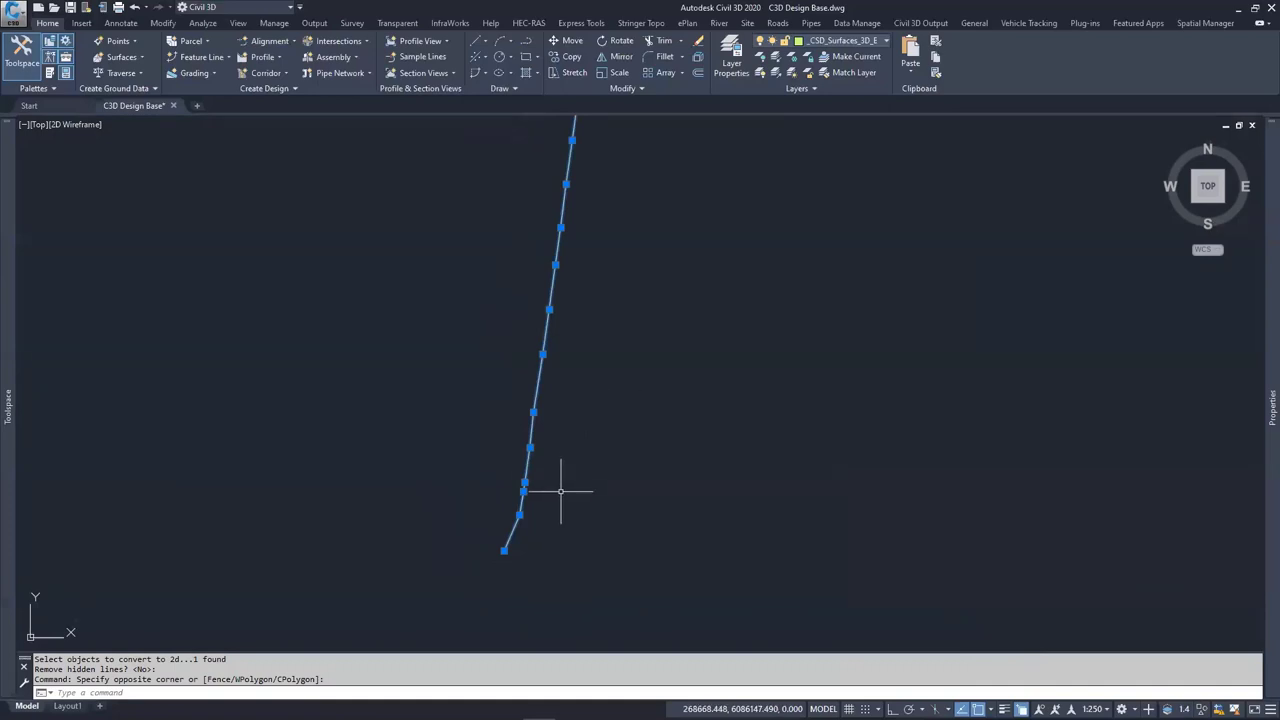
middle_click_drag(591, 477, 558, 522)
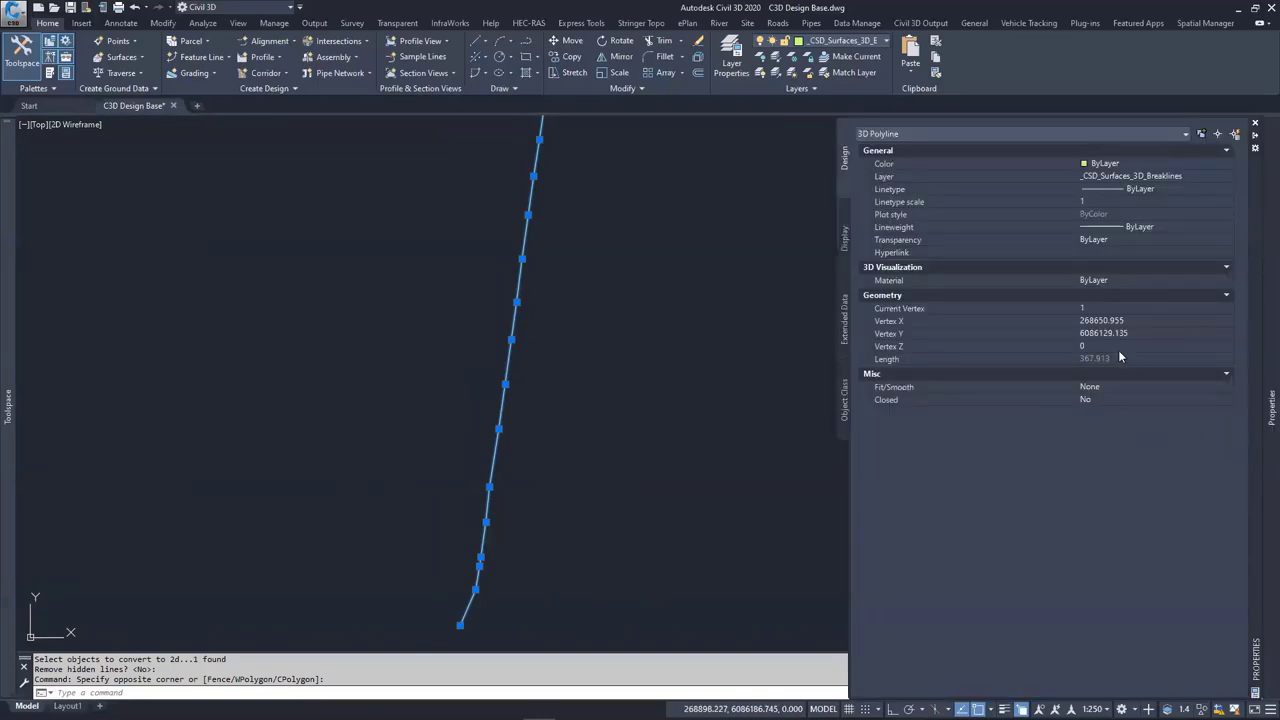
left_click(875, 136)
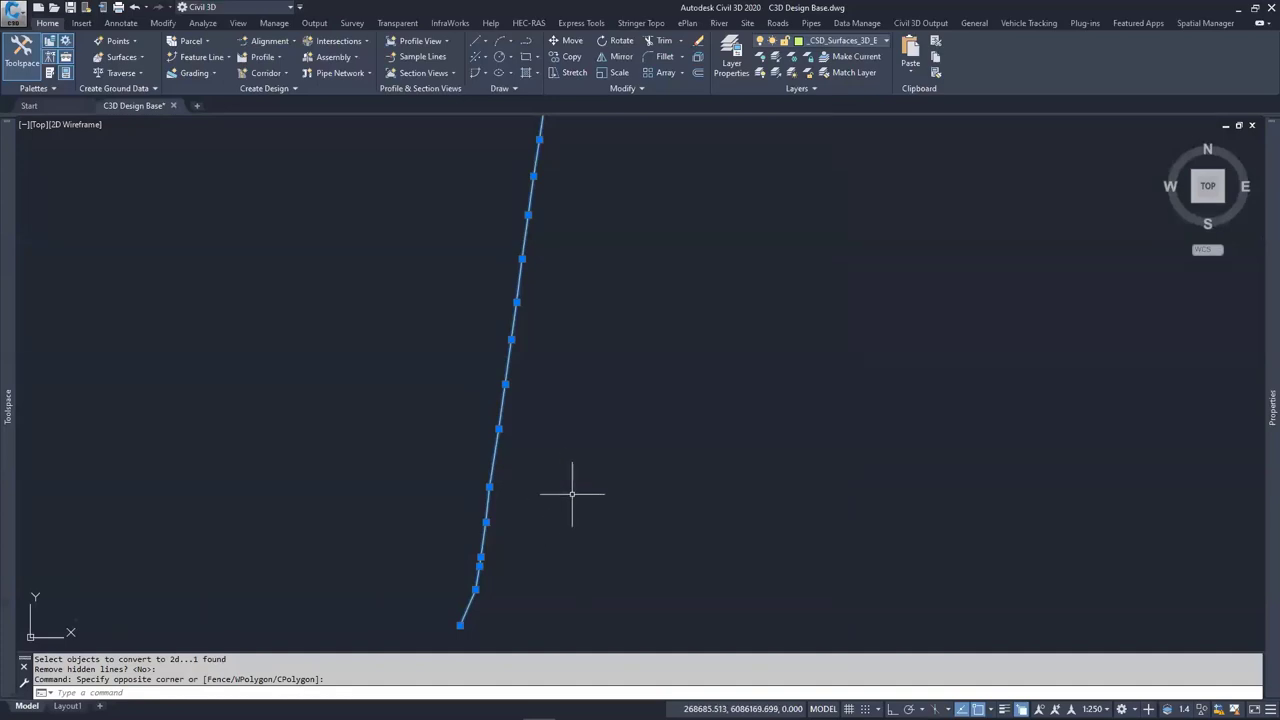
key("Return")
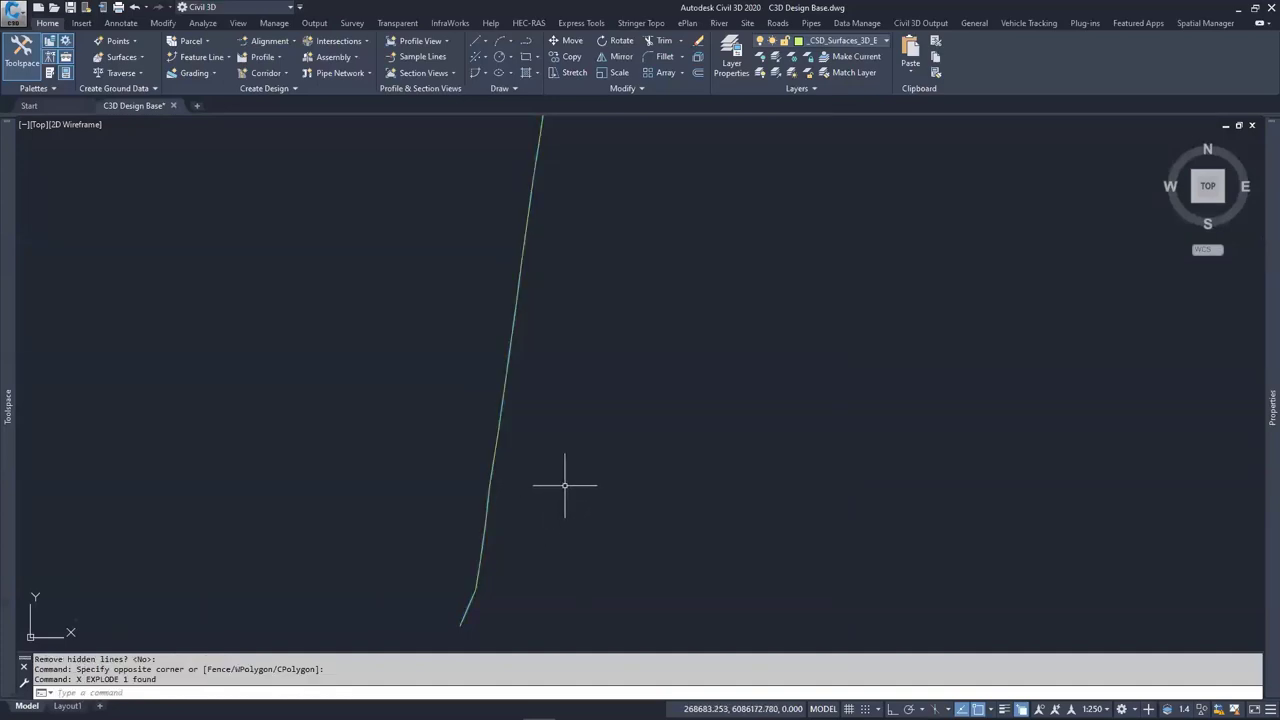
left_click(468, 606)
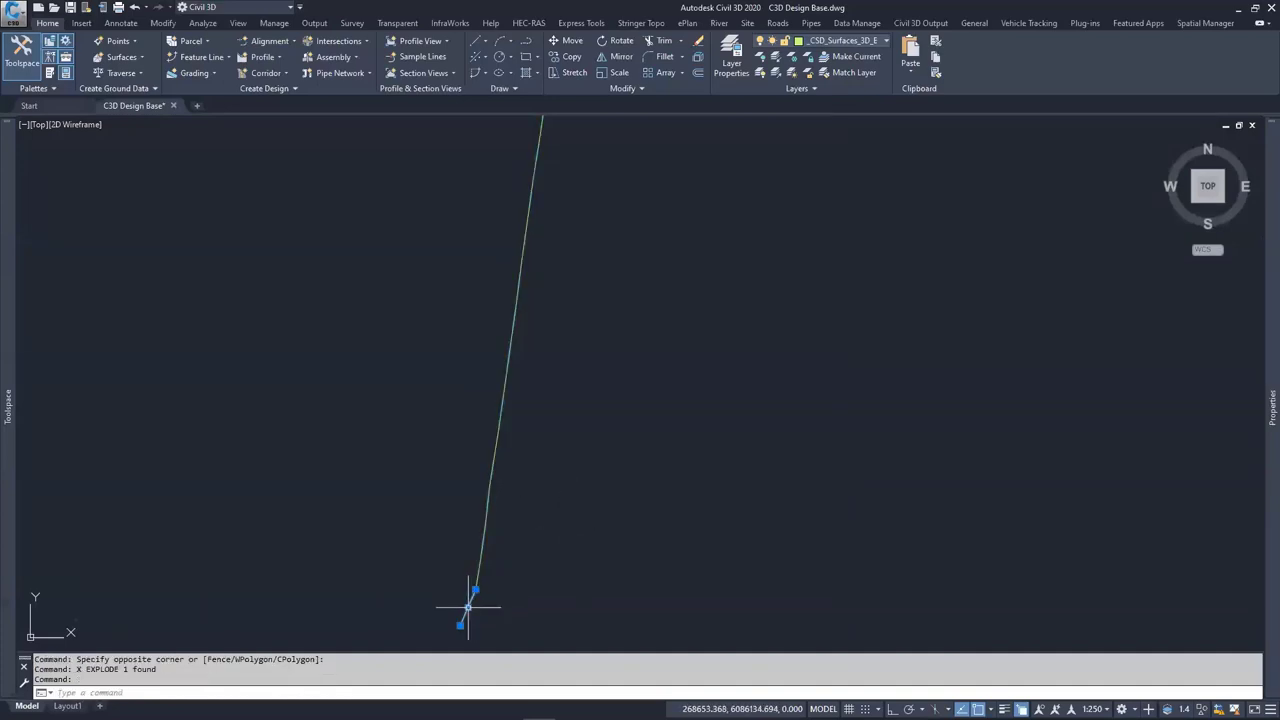
mouse_move(1264, 457)
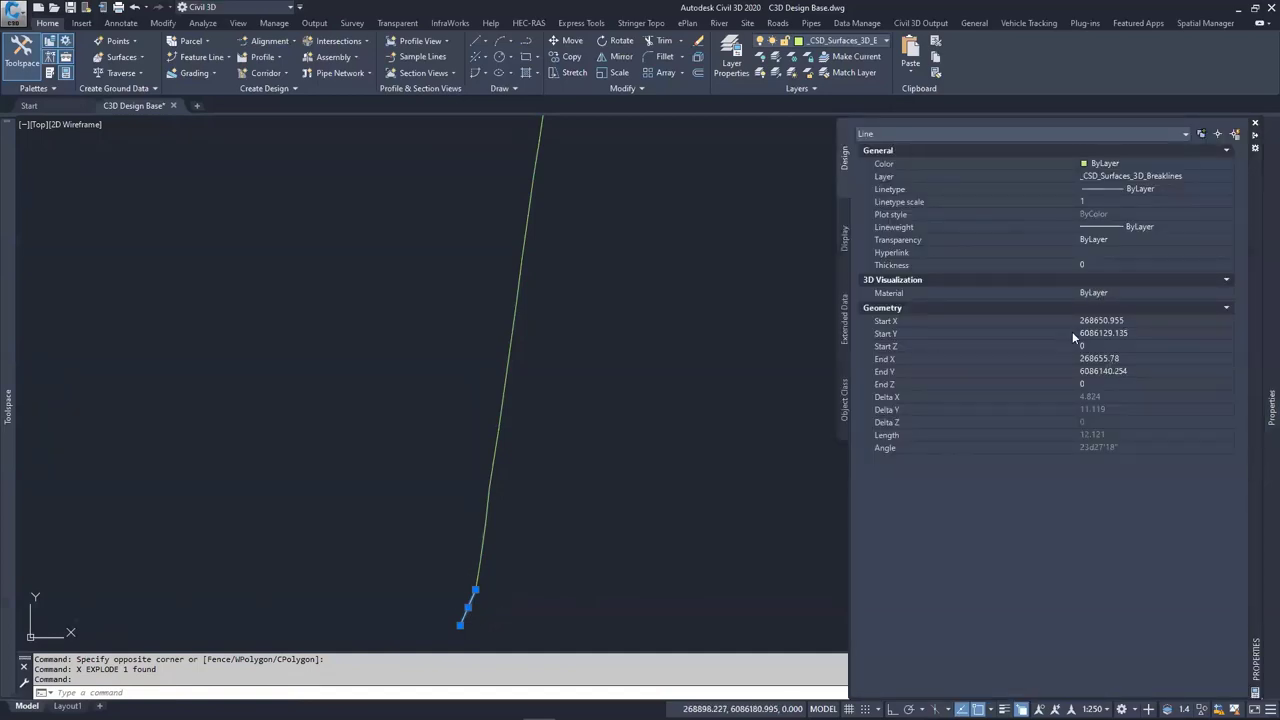
key("Escape")
key("Escape")
key("Escape")
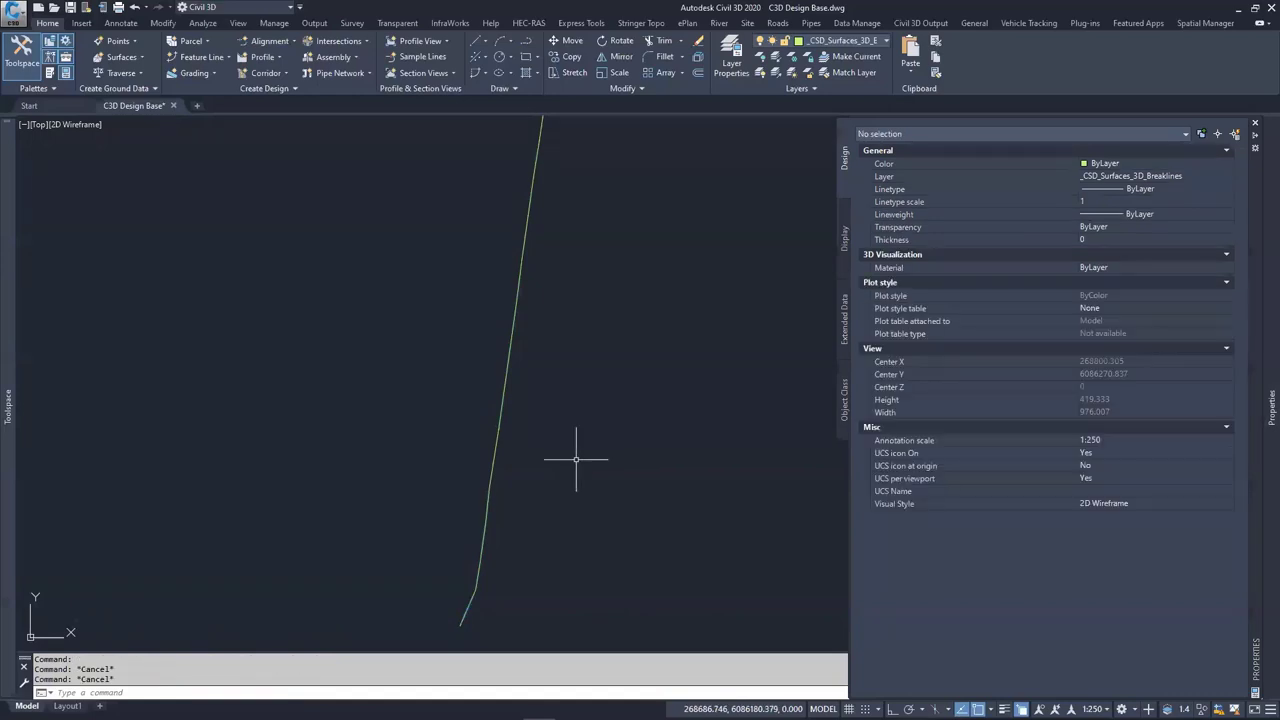
scroll(574, 460, "down", 3)
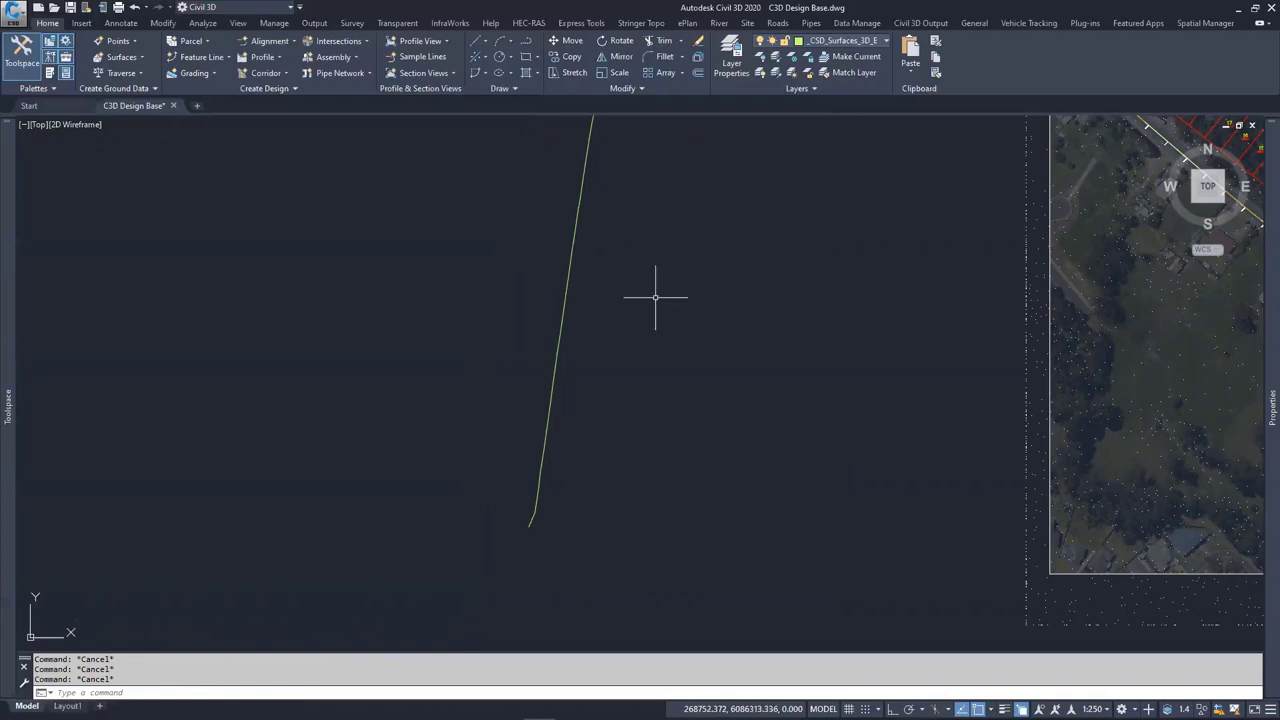
scroll(516, 524, "up", 5)
left_click(572, 497)
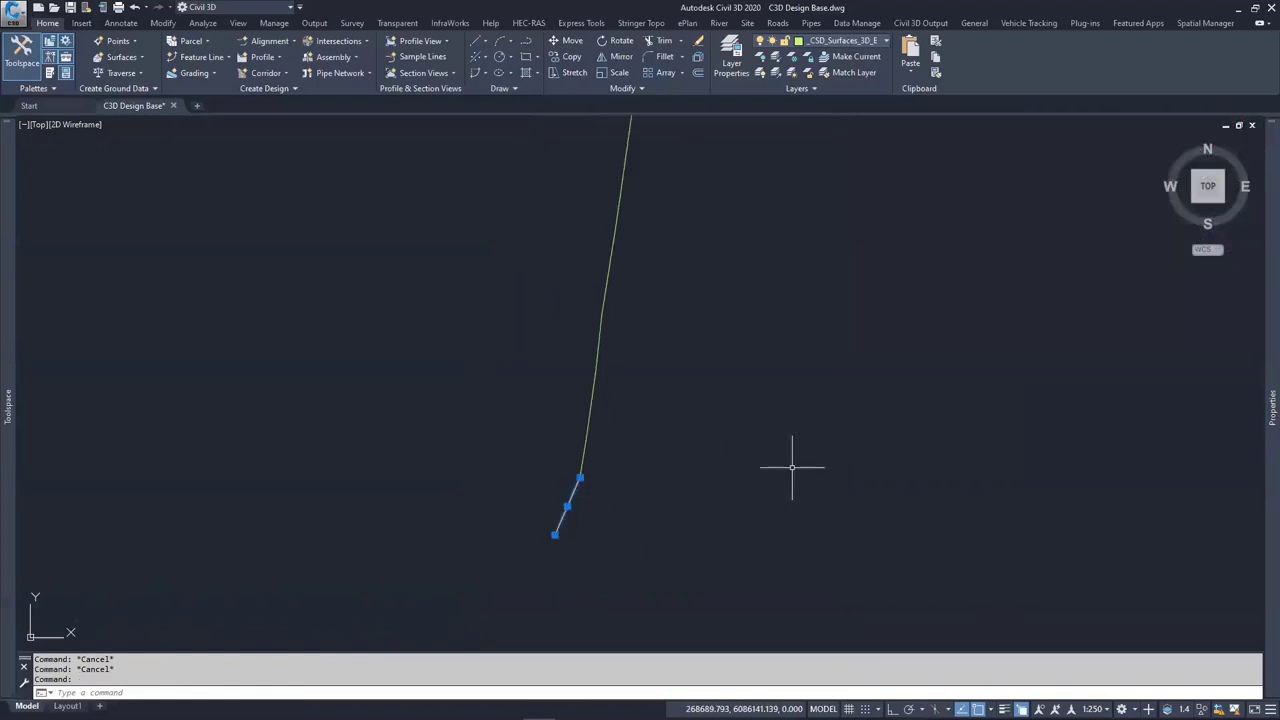
left_click(1272, 405)
left_click(707, 246)
left_click(414, 543)
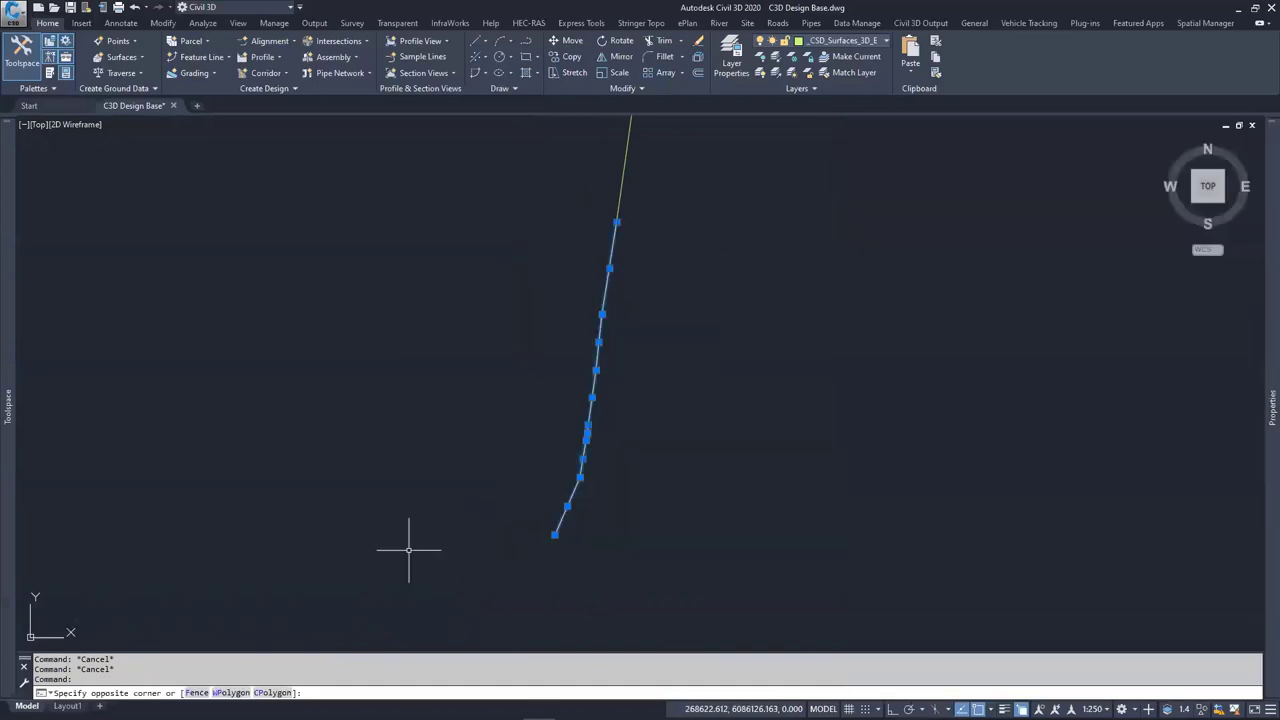
mouse_move(1261, 428)
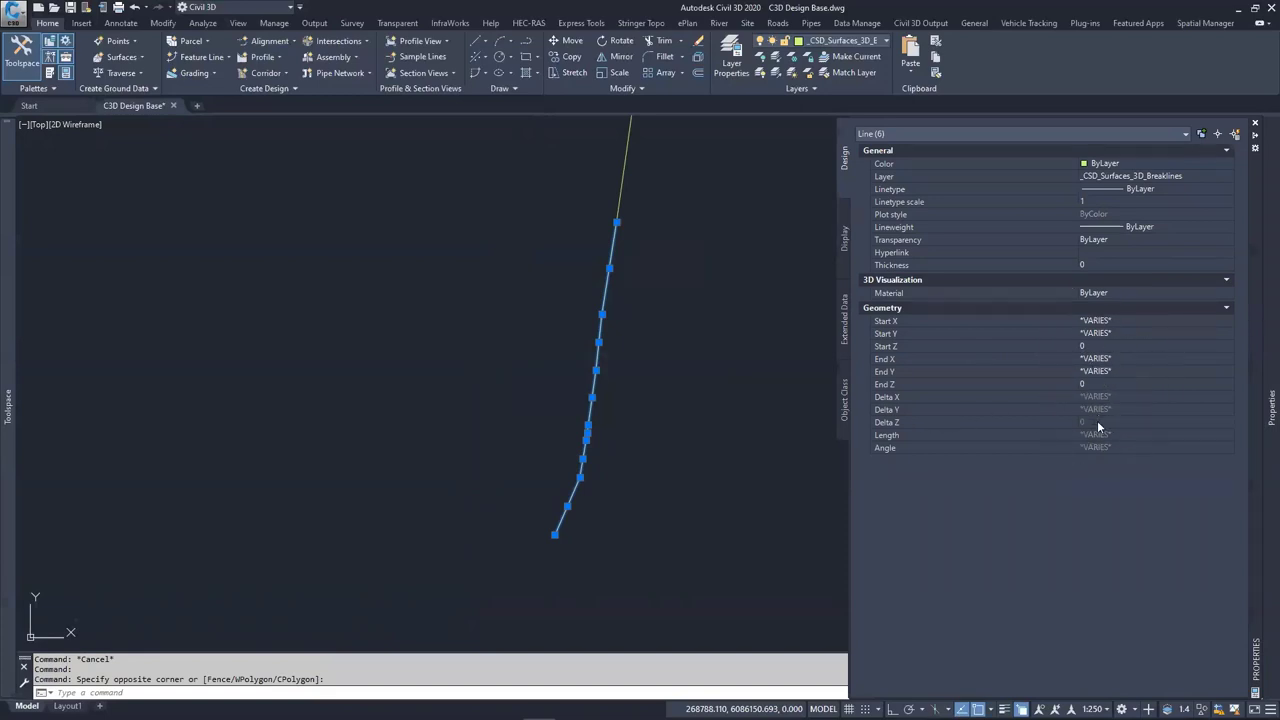
scroll(658, 386, "down", 2)
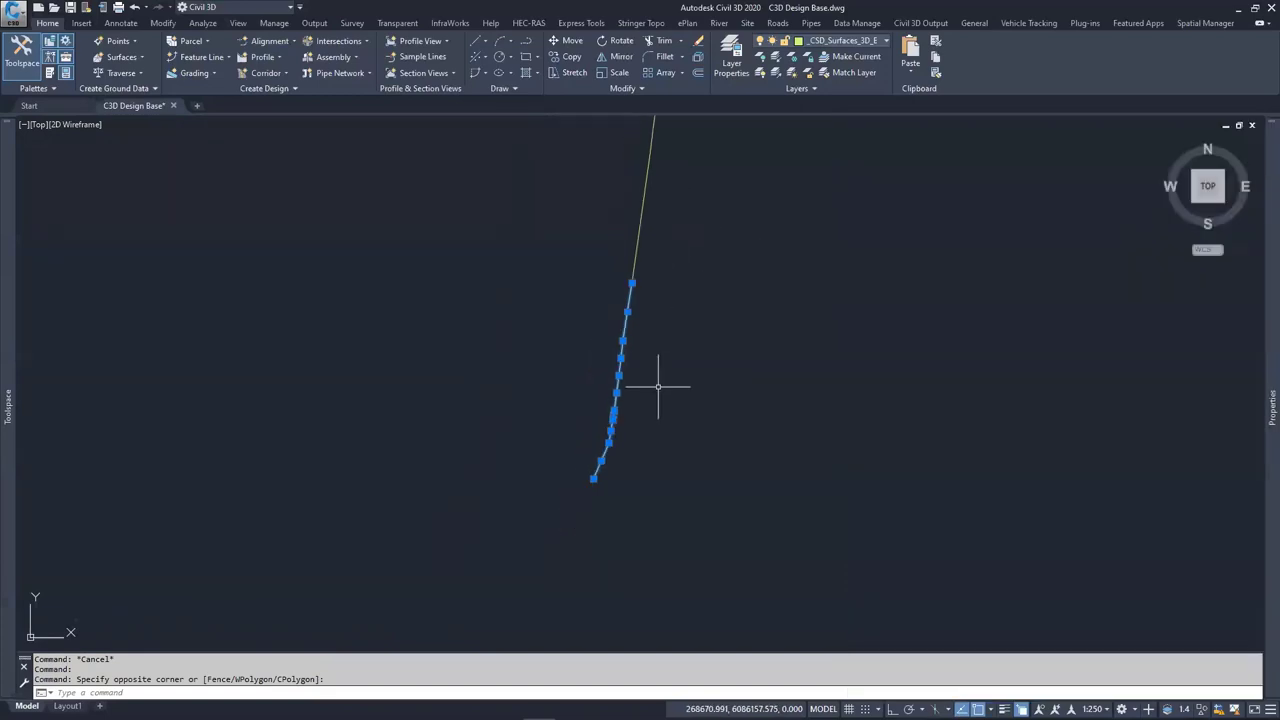
scroll(674, 338, "down", 2)
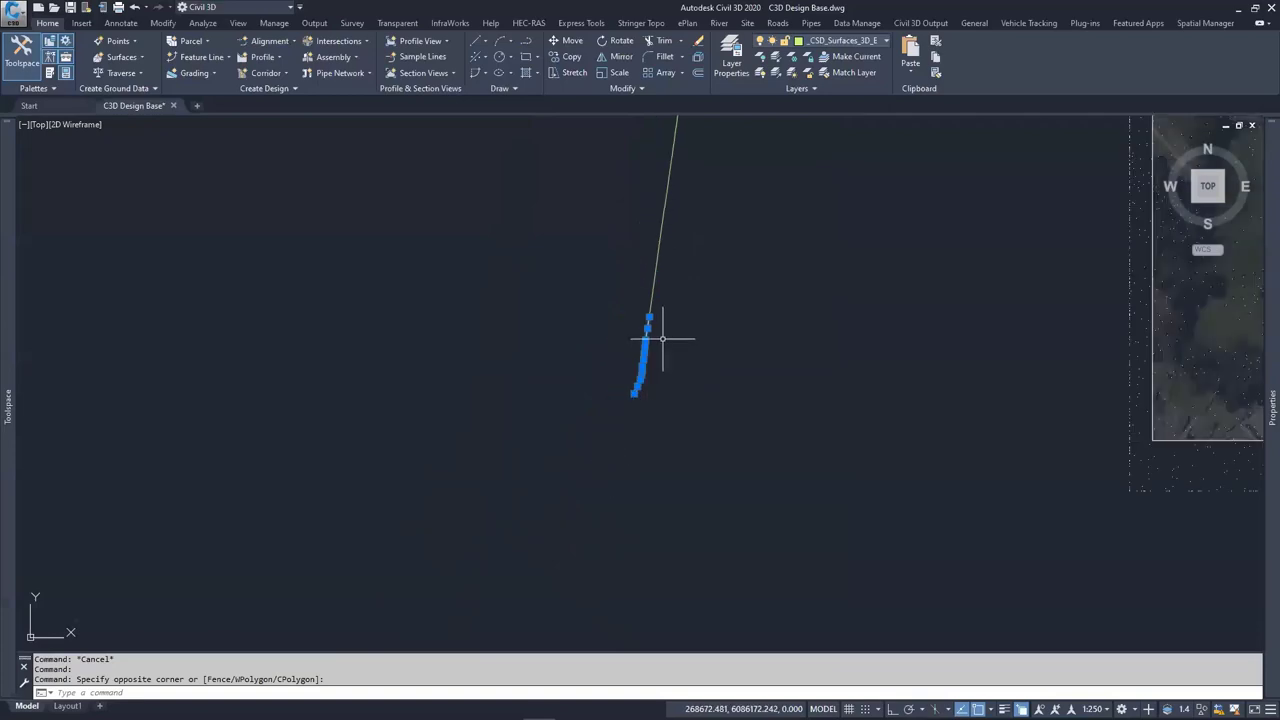
key("Escape")
key("Escape")
left_click(634, 384)
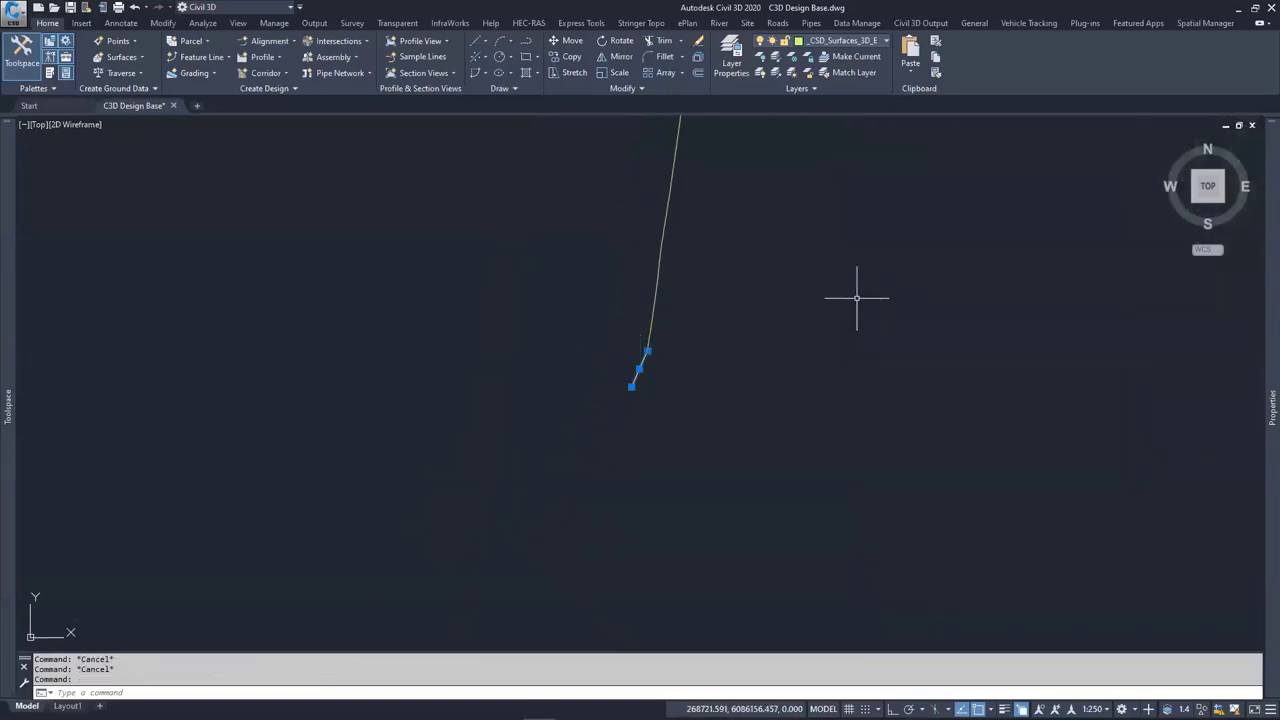
key("Return")
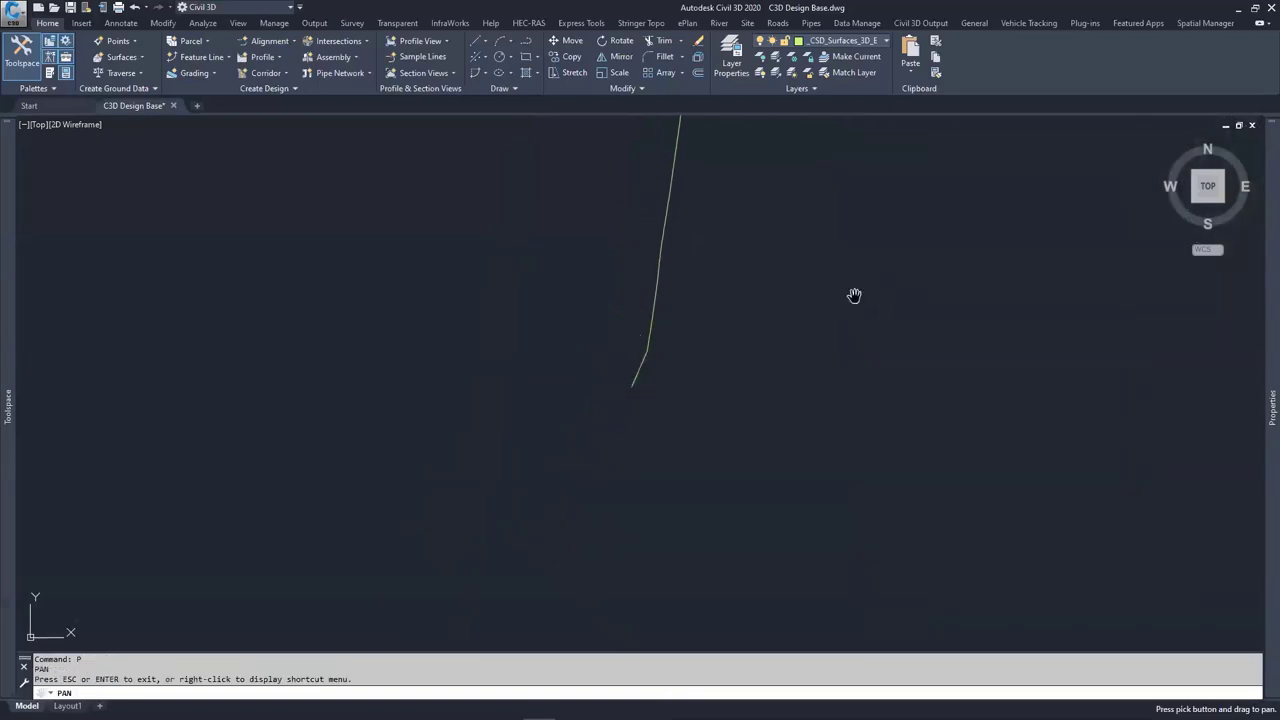
key("Escape")
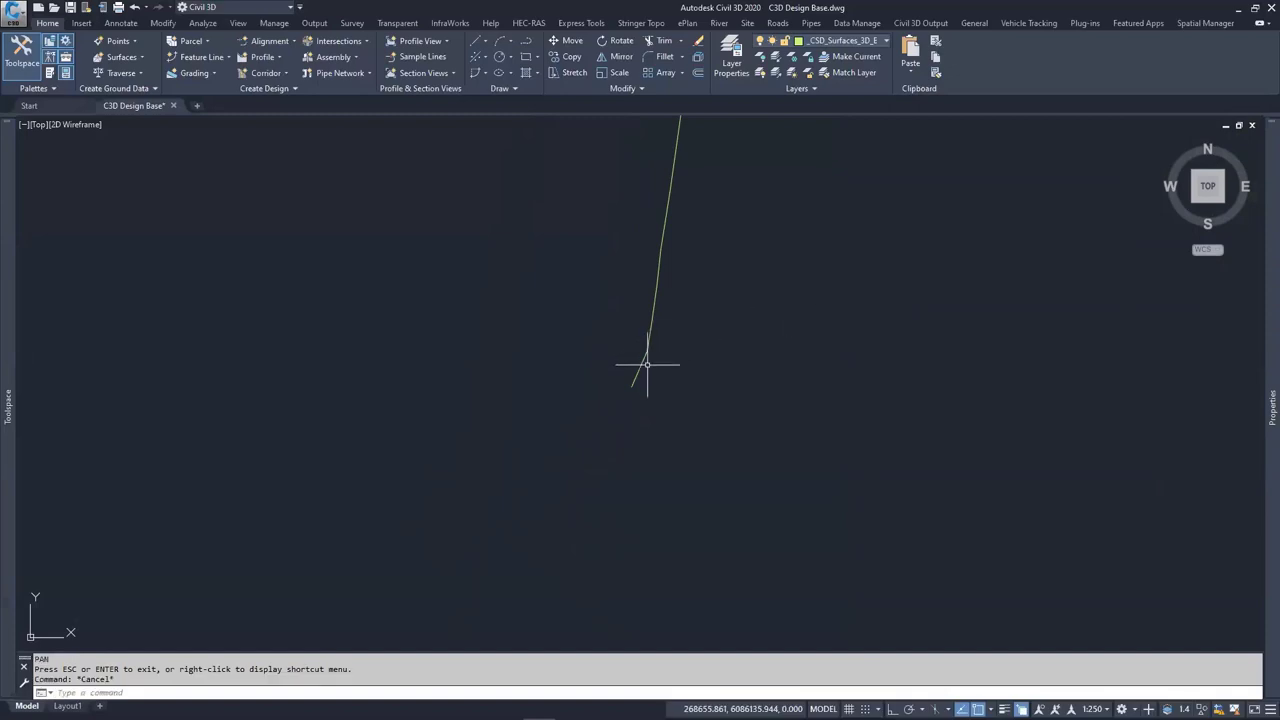
Convert the short lower segment to a polyline with PE and choose Join
left_click(642, 365)
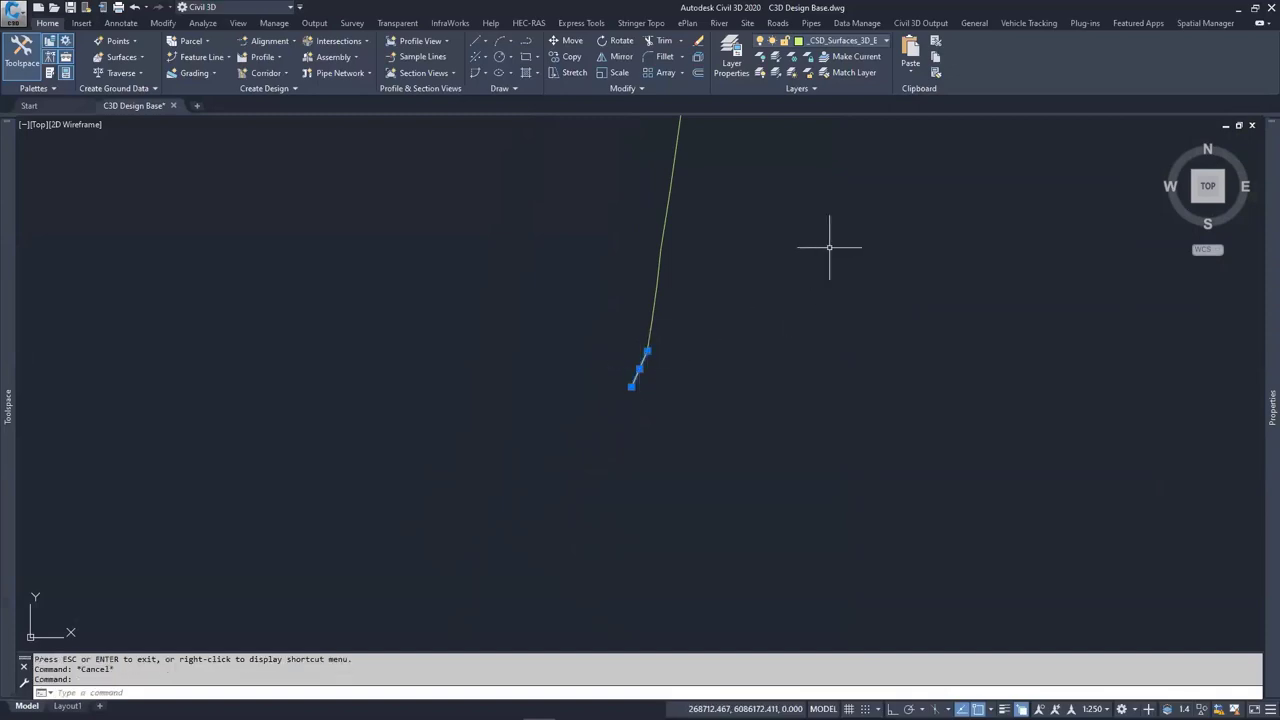
type("PE")
key("Return")
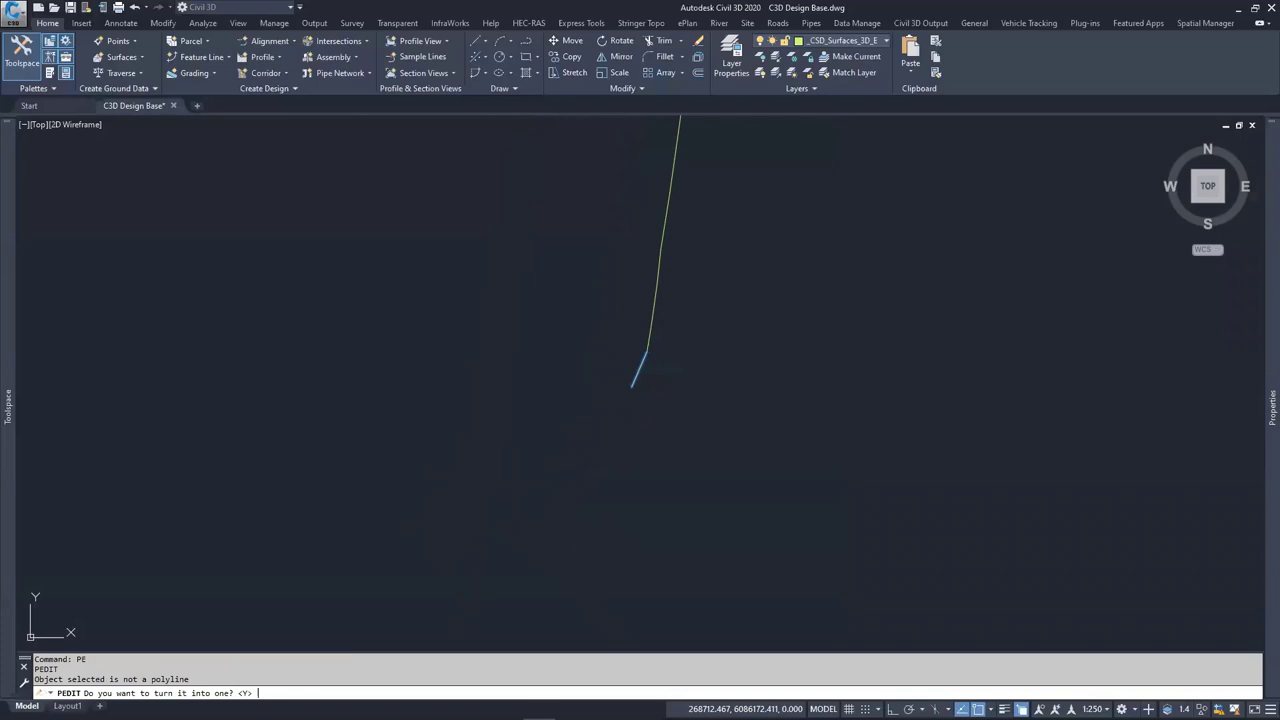
key("Return")
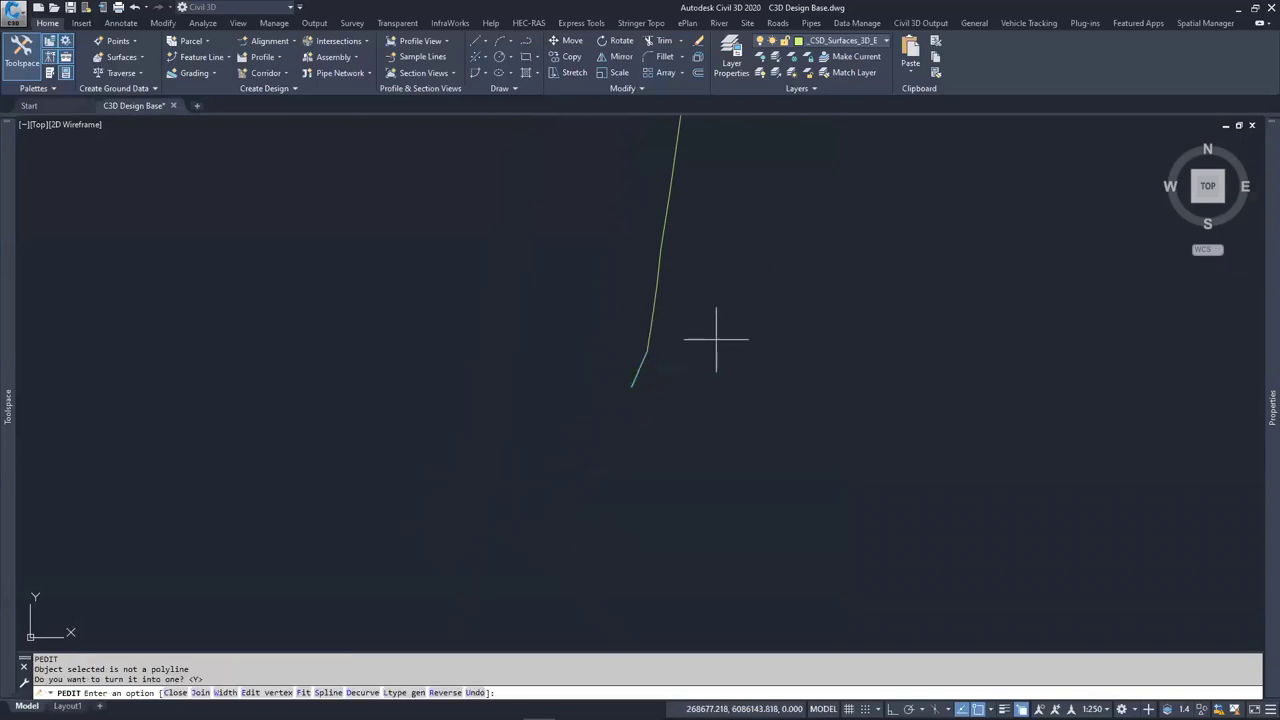
type("J")
key("Return")
Window-select all exploded segments to join them, then select the joined polyline
scroll(716, 340, "down", 4)
left_click(751, 185)
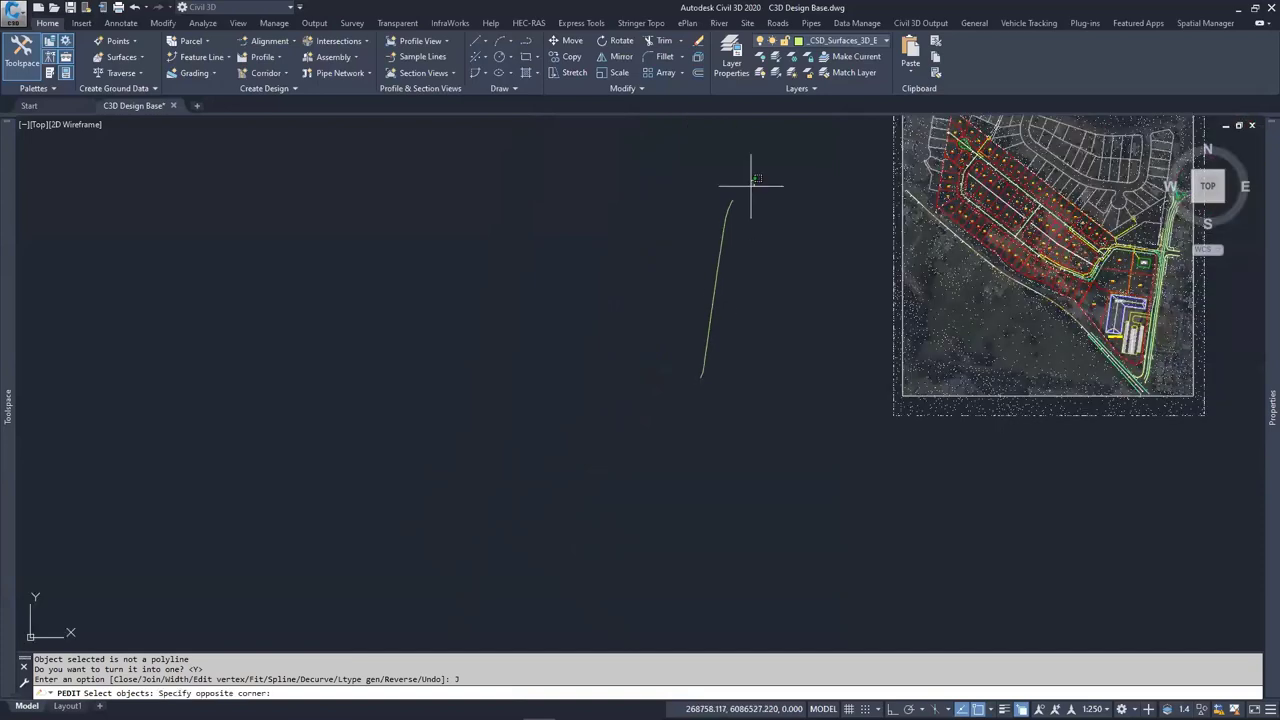
left_click(651, 434)
key("Return")
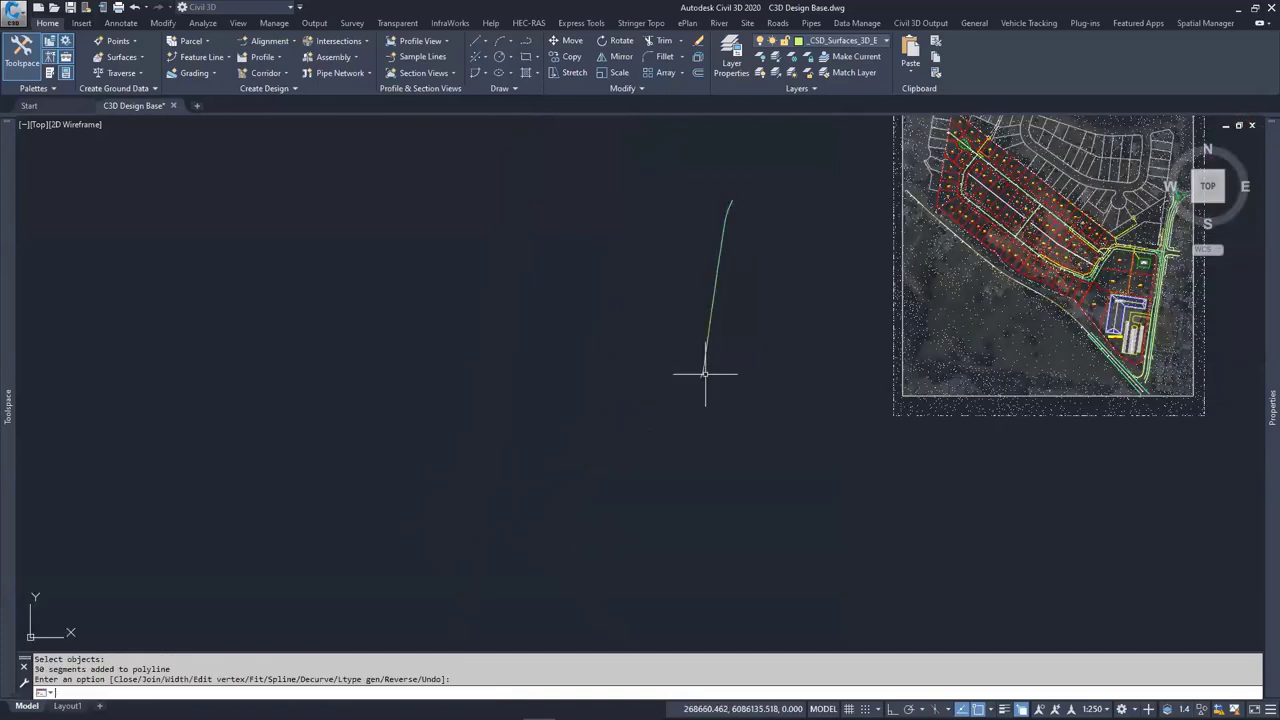
key("Return")
left_click(686, 371)
left_click(700, 366)
left_click(769, 372)
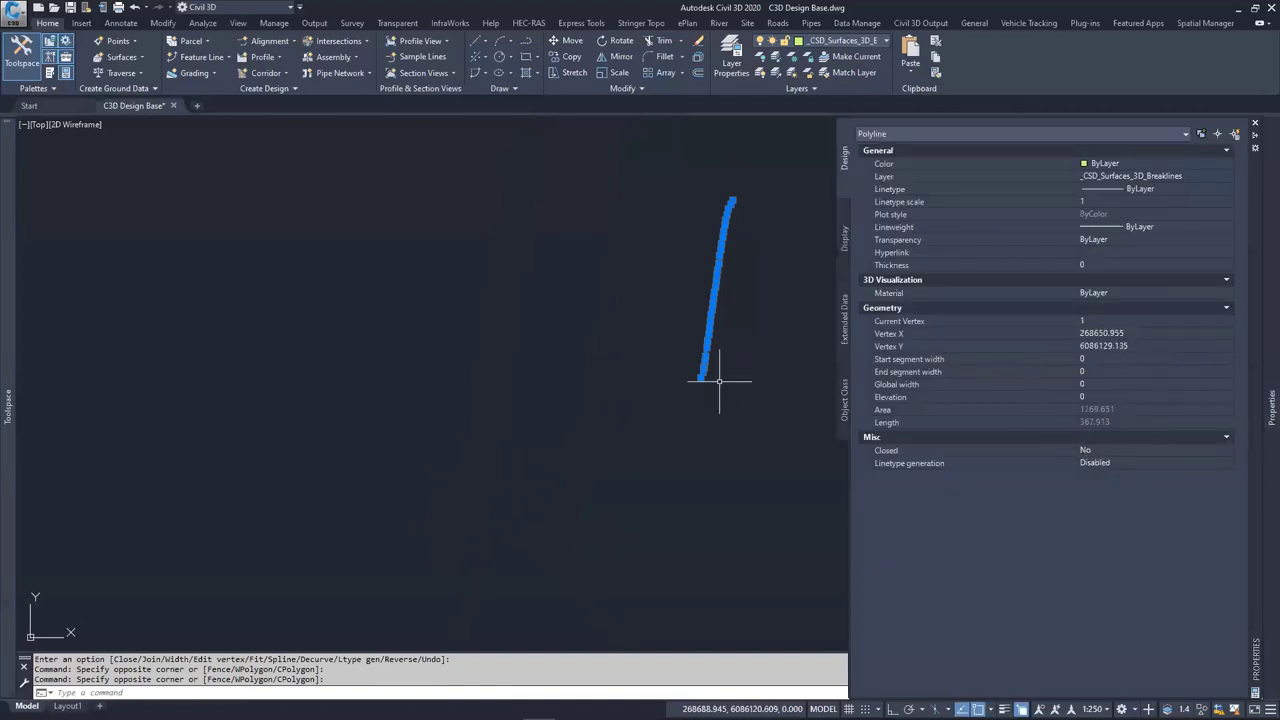
Grip-move the polyline's end vertex onto the survey node
scroll(690, 365, "up", 1)
left_click(599, 354)
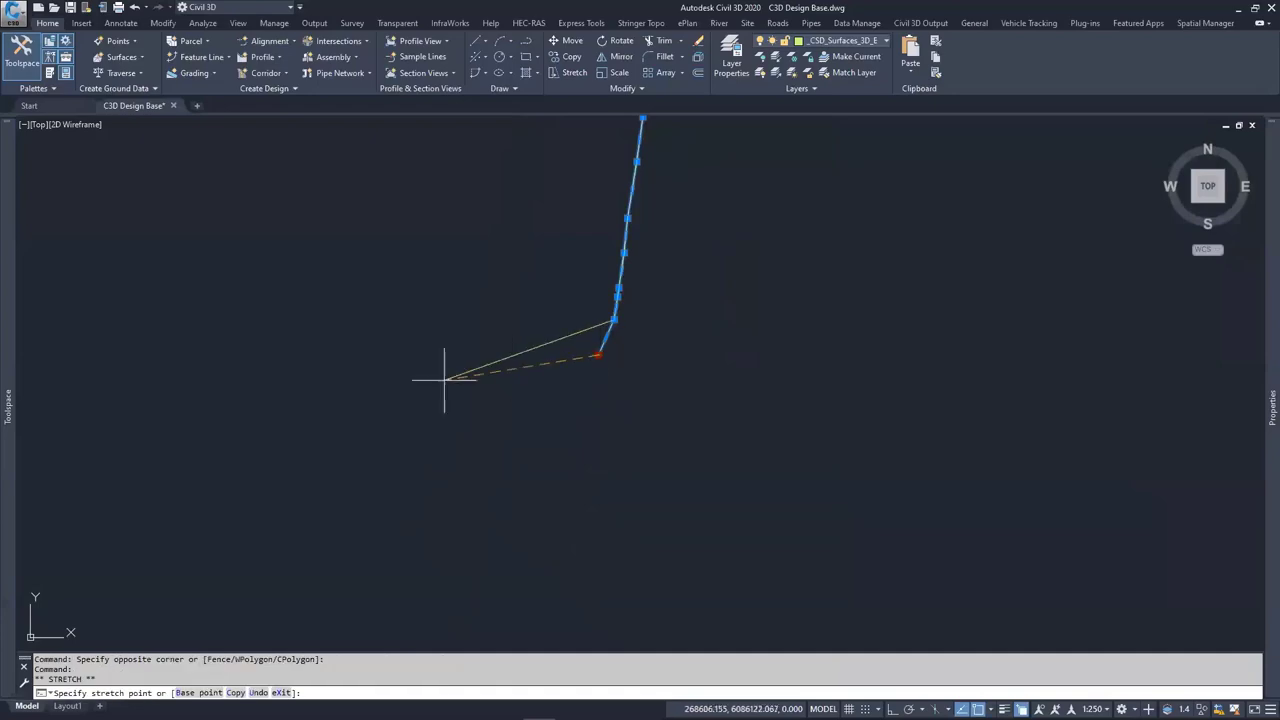
scroll(443, 371, "down", 4)
key("space")
scroll(617, 434, "up", 10)
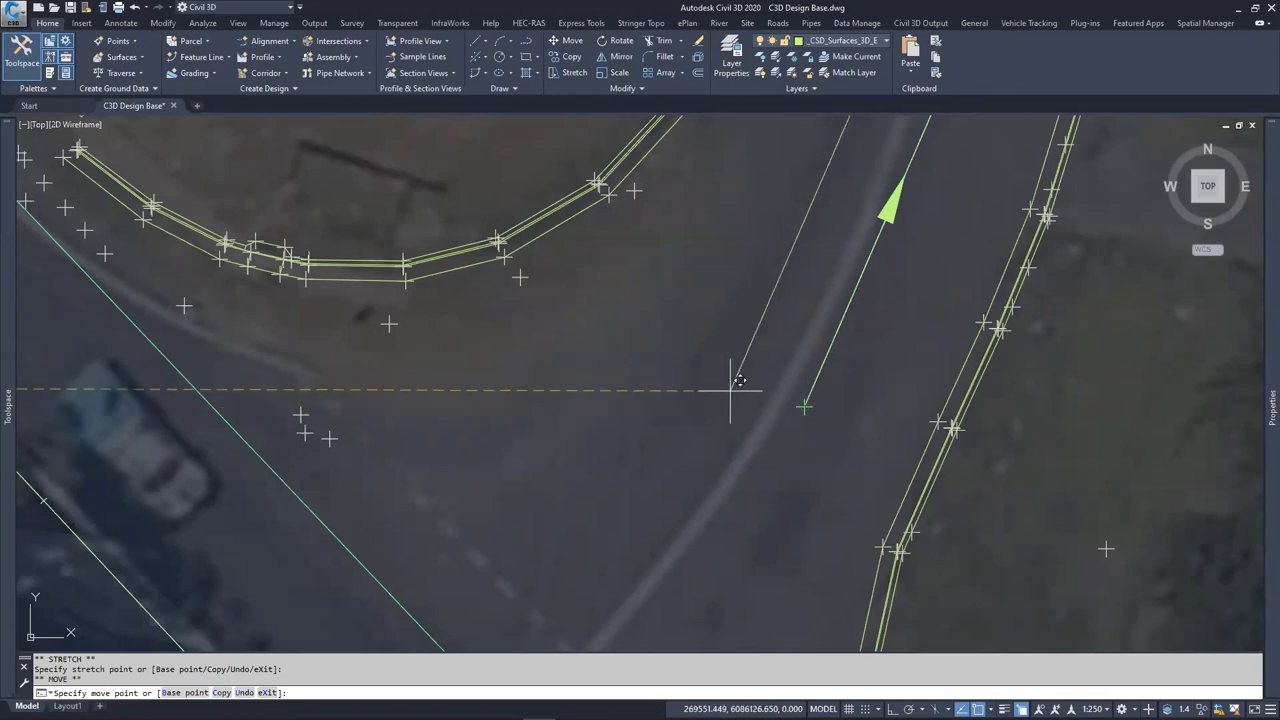
scroll(760, 406, "up", 3)
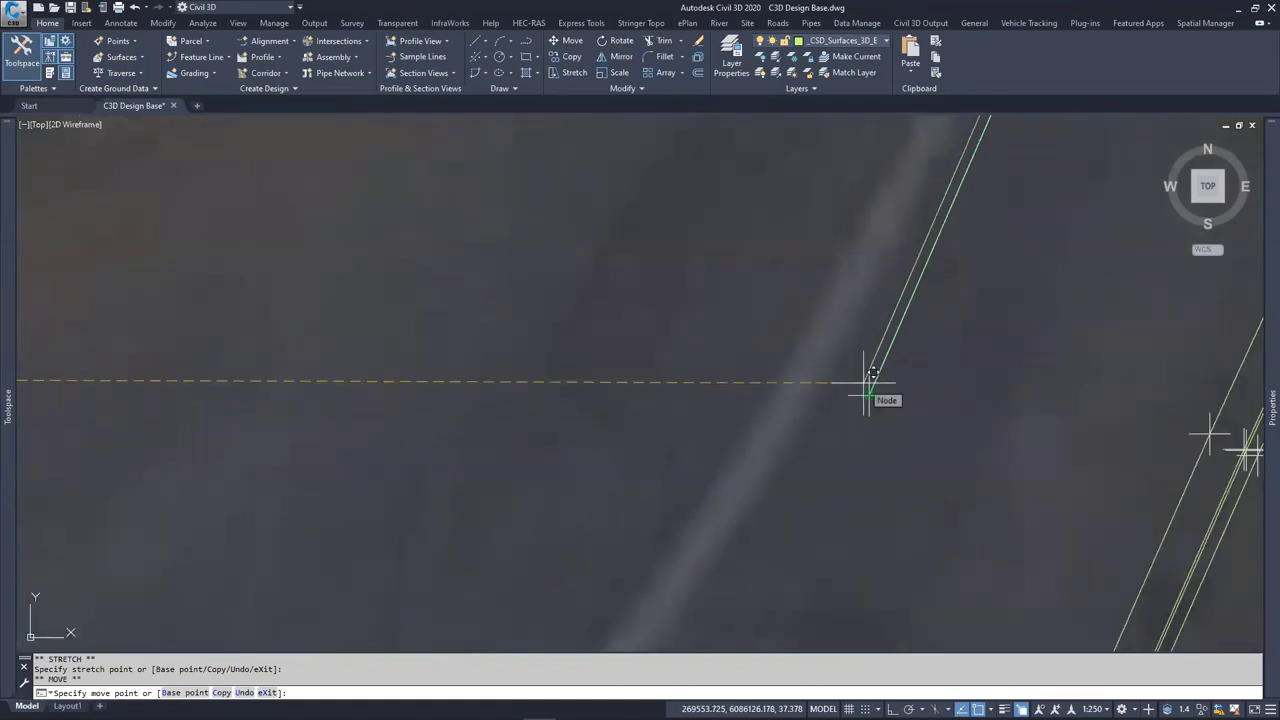
left_click(866, 383)
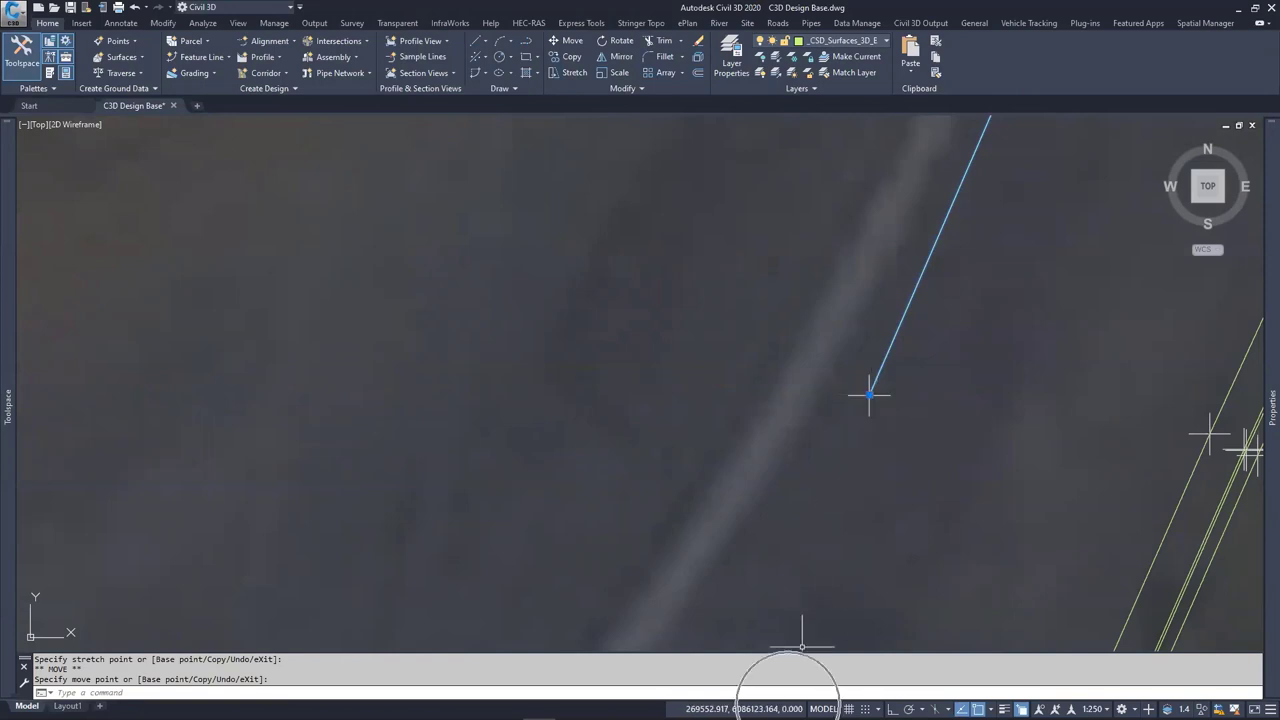
Check the vertex Elevation of 37.378 in the Properties palette and commit it
mouse_move(869, 394)
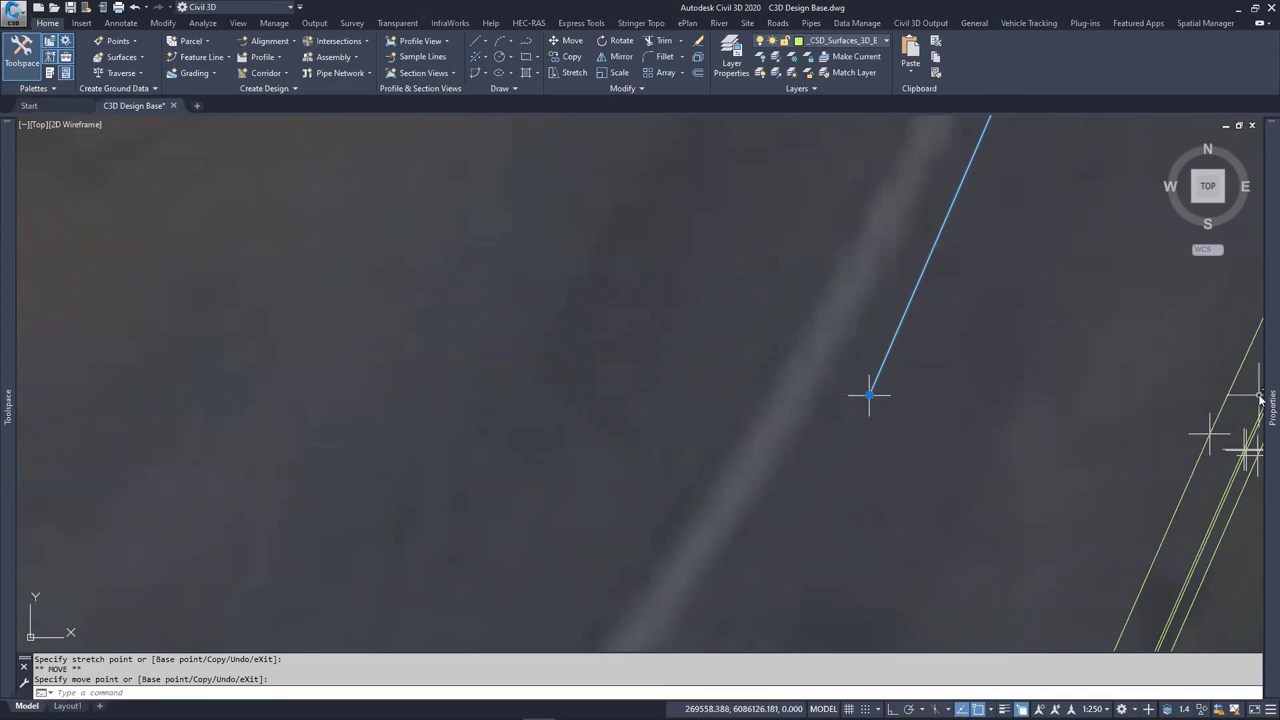
mouse_move(1260, 400)
left_click(1118, 398)
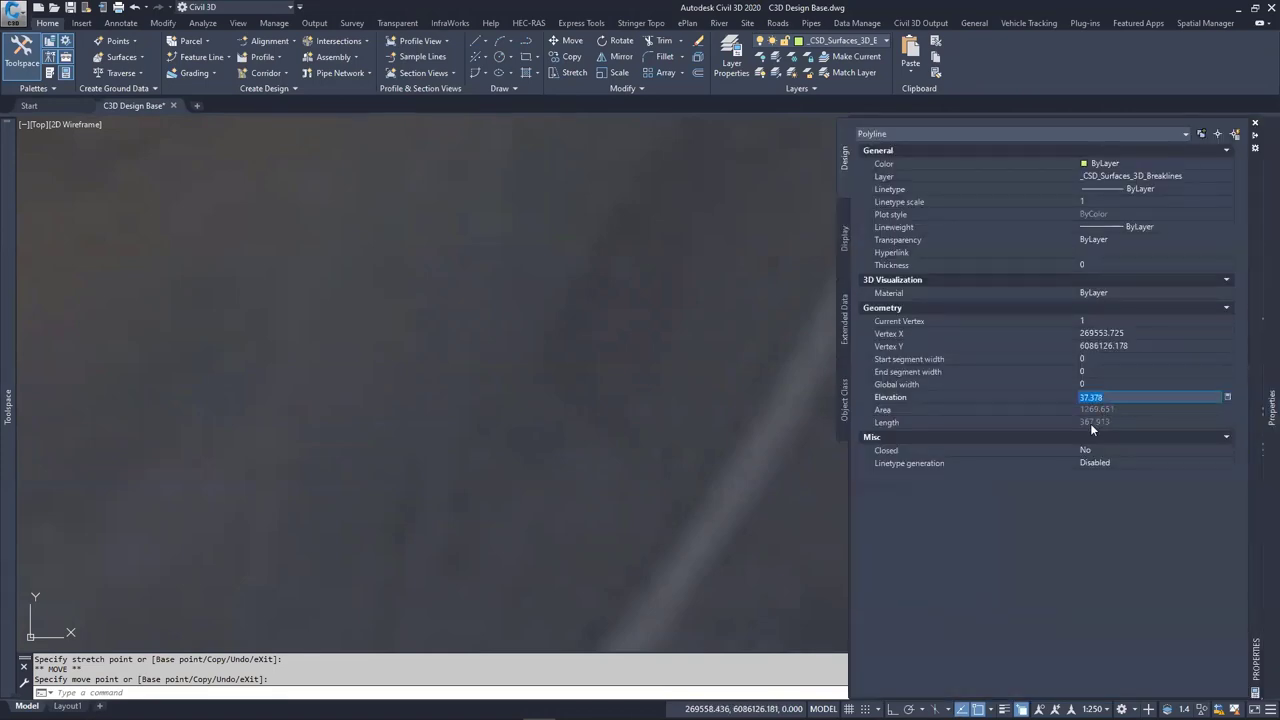
key("Return")
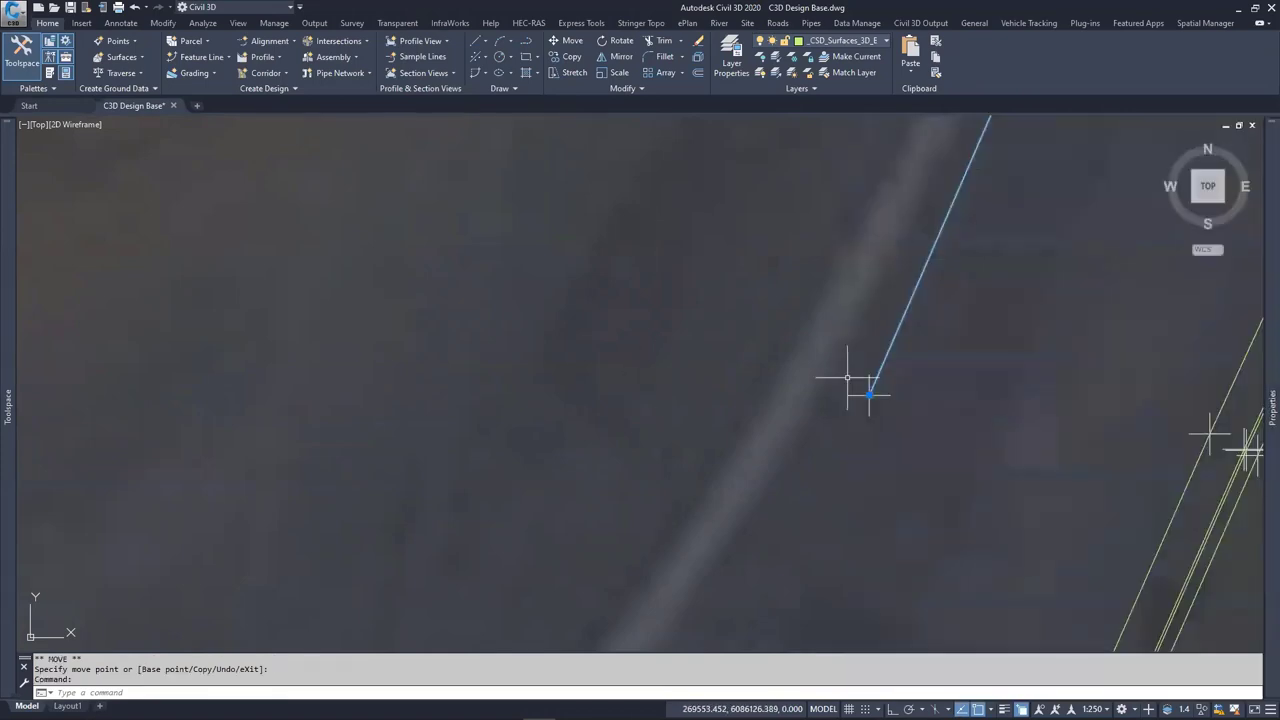
scroll(773, 470, "down", 5)
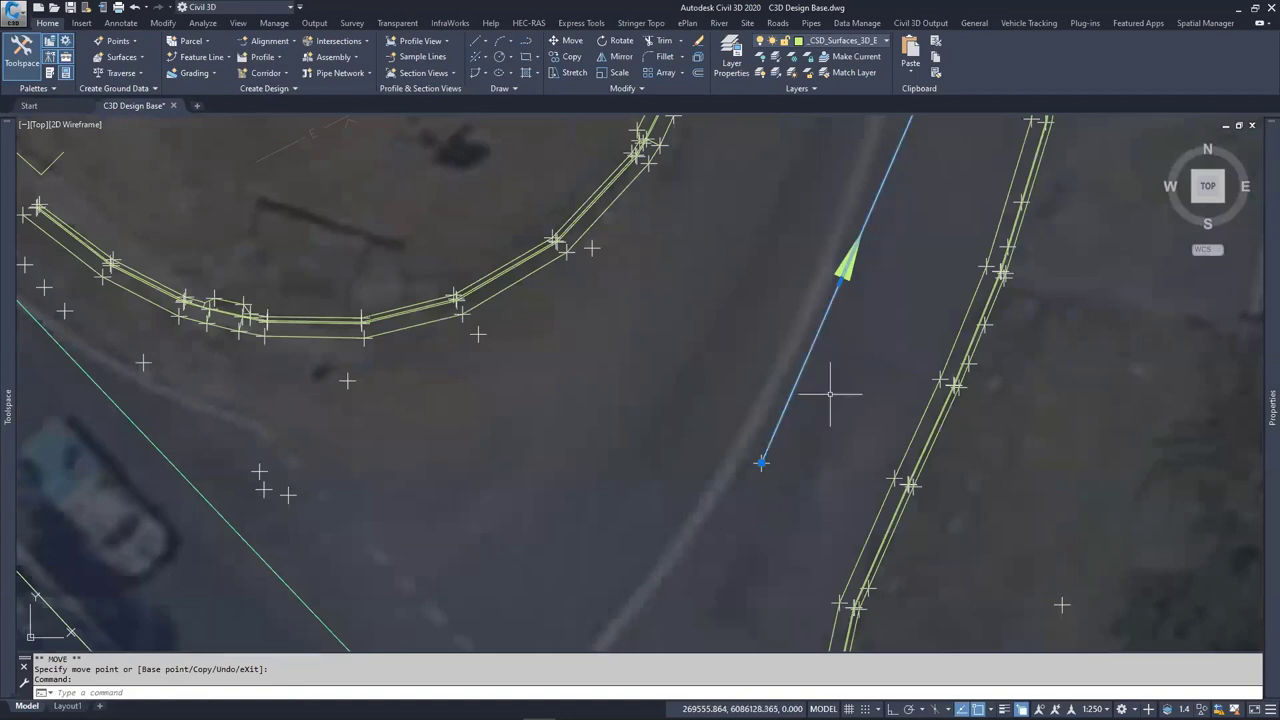
Zoom out, cancel the breakline grip edit, and pan north to the road corner
scroll(826, 391, "down", 3)
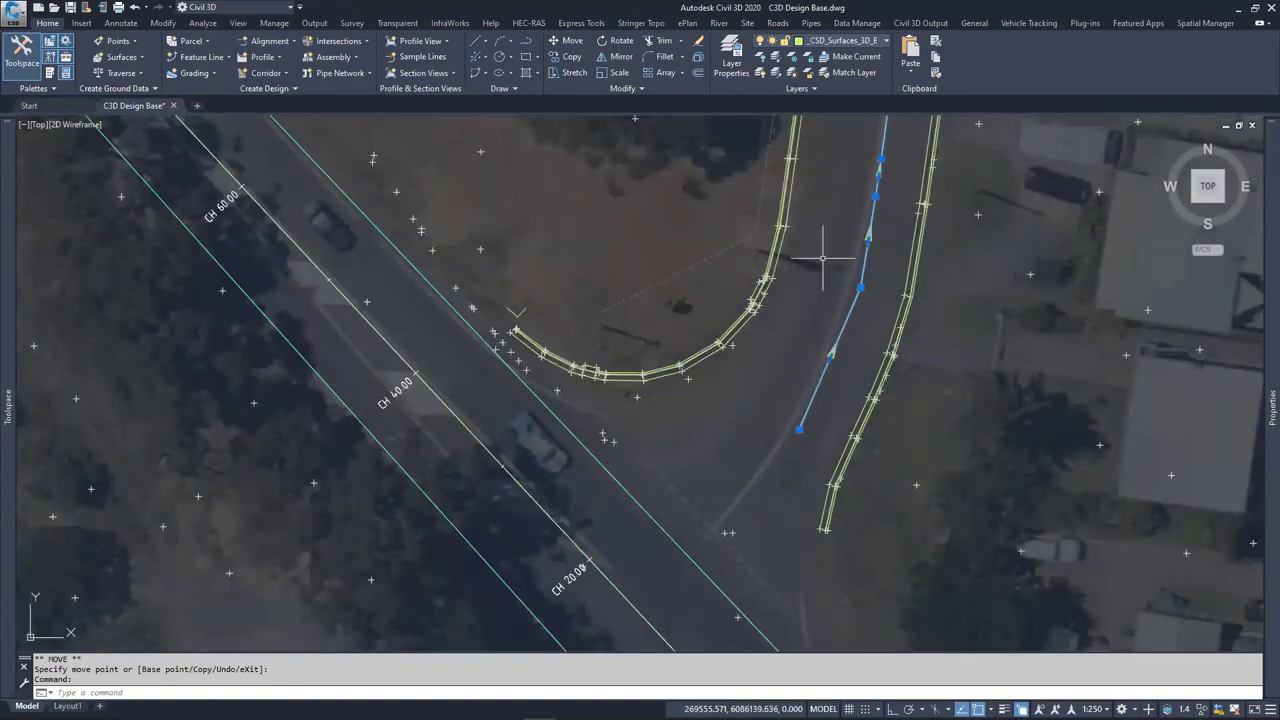
scroll(822, 259, "down", 2)
mouse_move(822, 259)
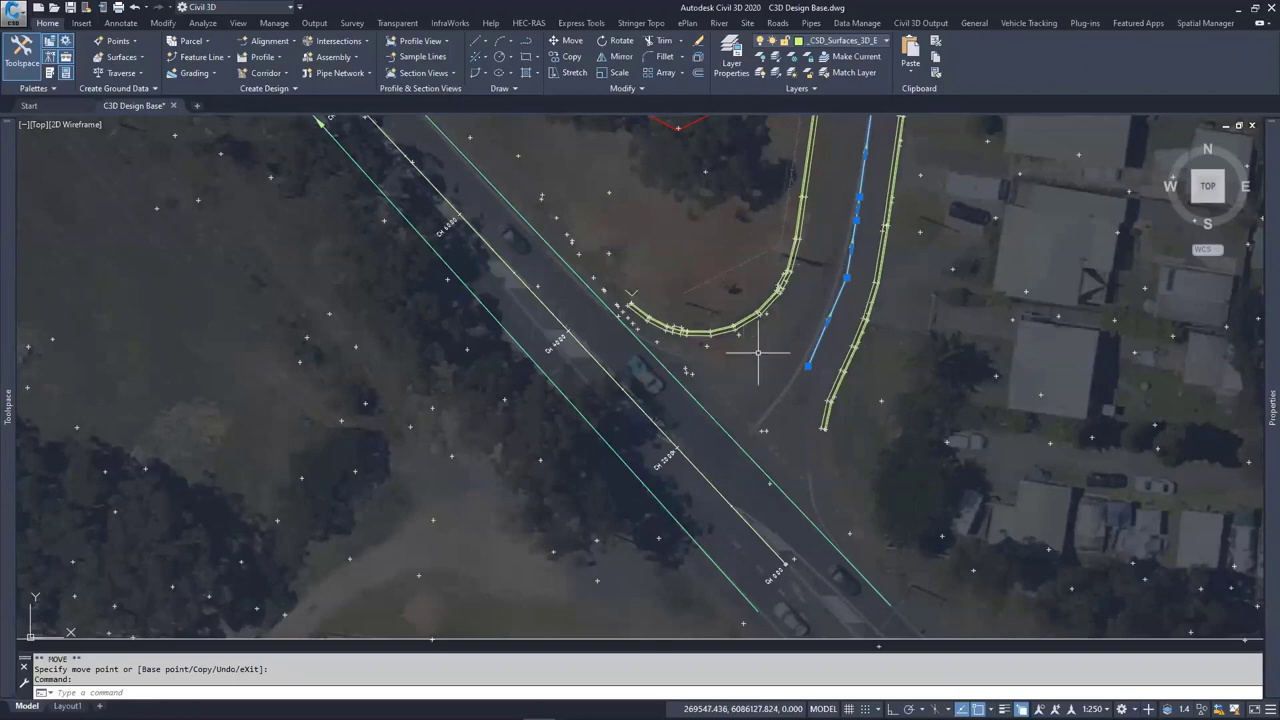
key("Escape")
key("Escape")
mouse_move(760, 350)
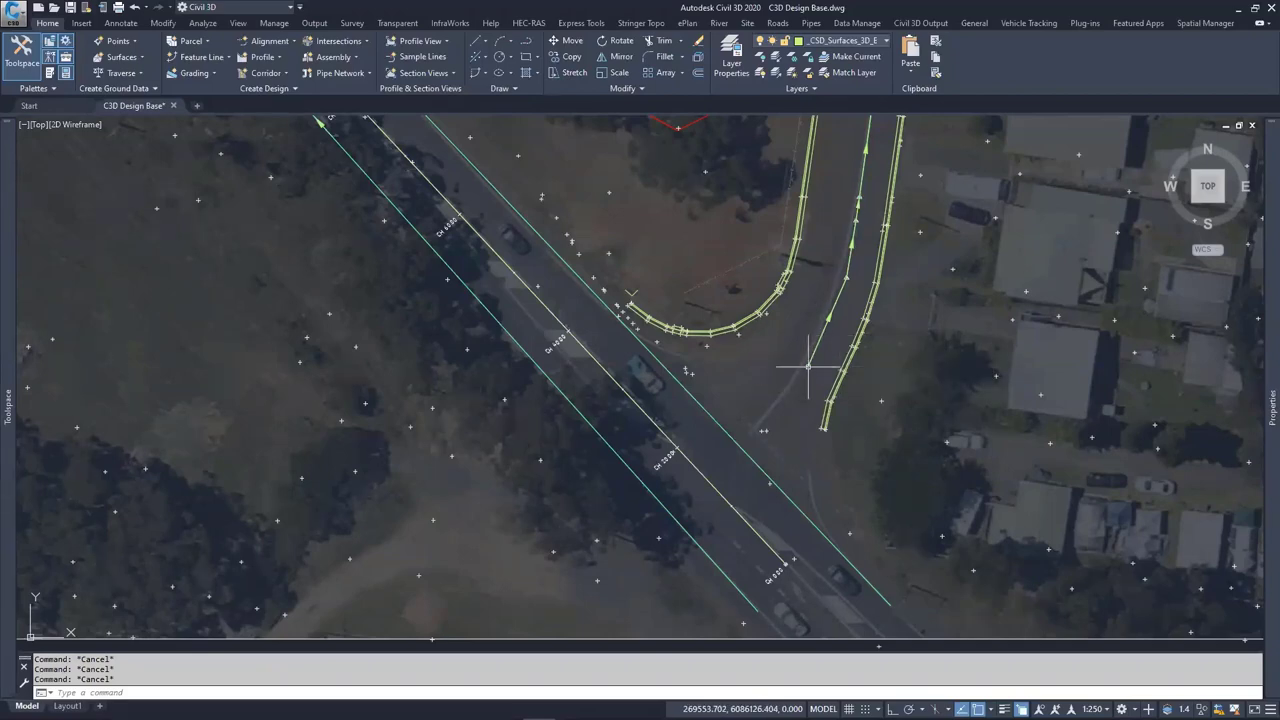
middle_click_drag(812, 294, 657, 449)
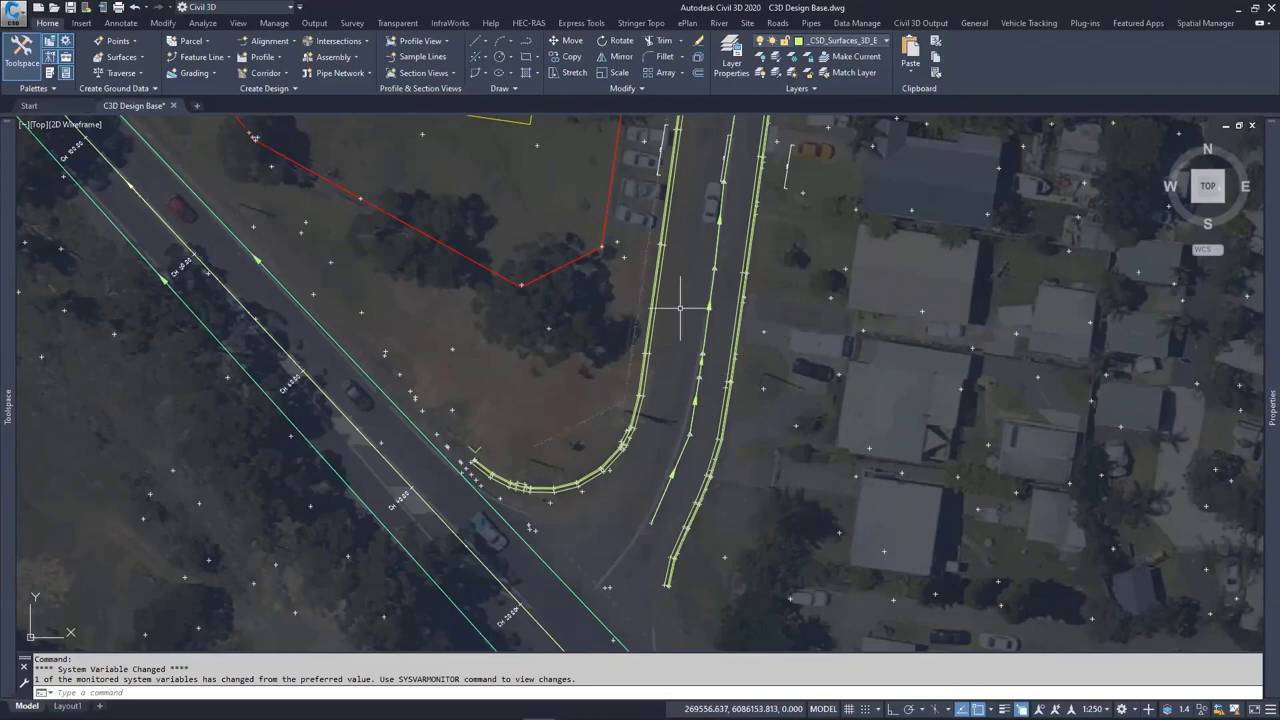
scroll(701, 294, "down", 5)
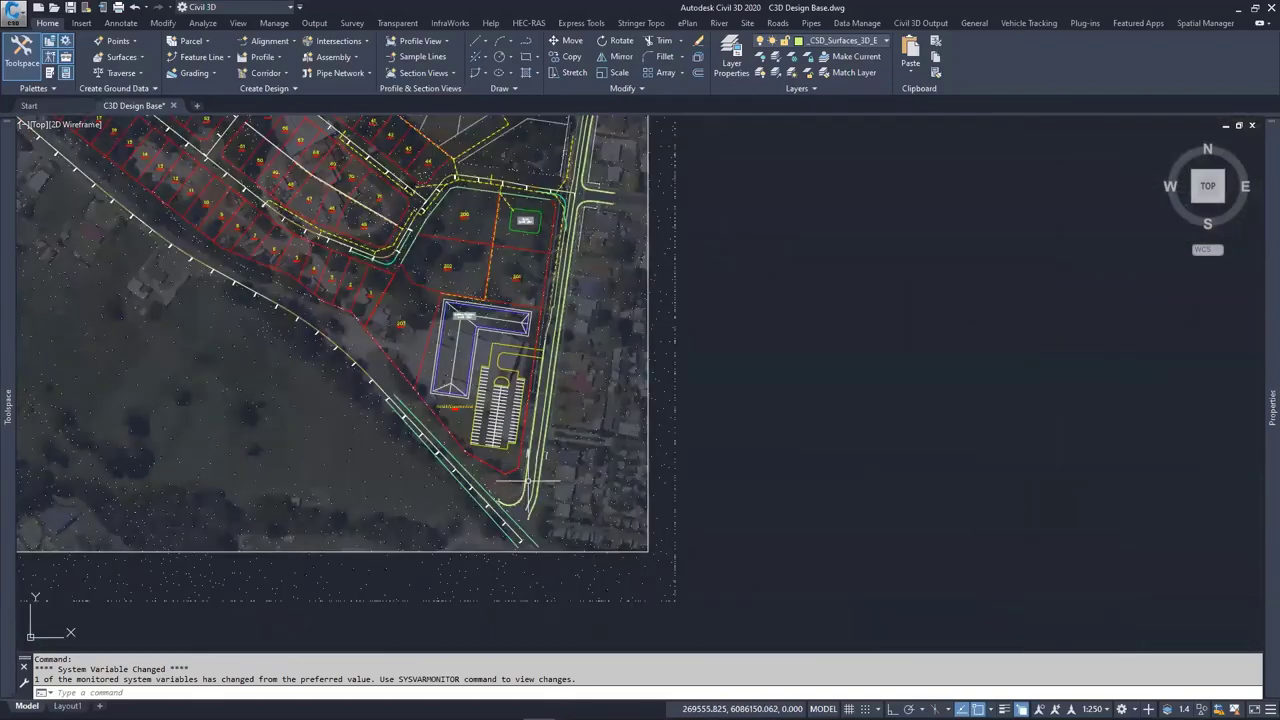
middle_click_drag(786, 280, 494, 502)
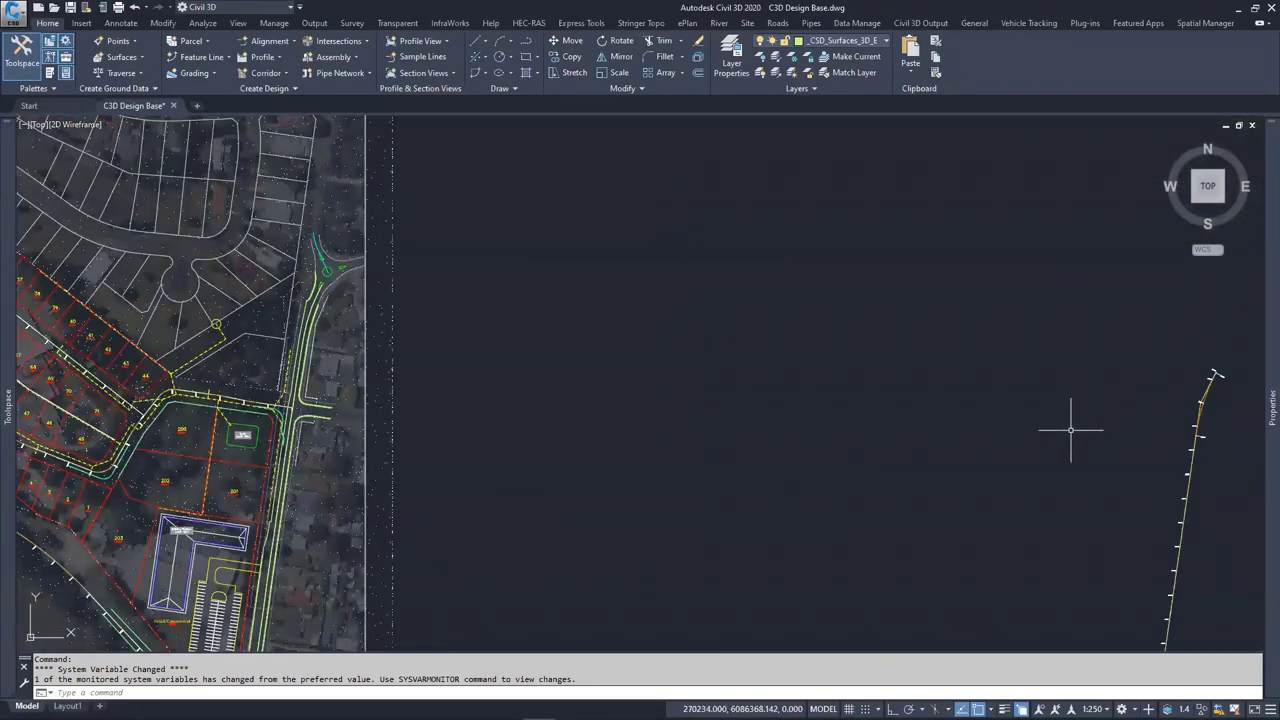
middle_click_drag(1071, 429, 696, 426)
scroll(672, 424, "down", 2)
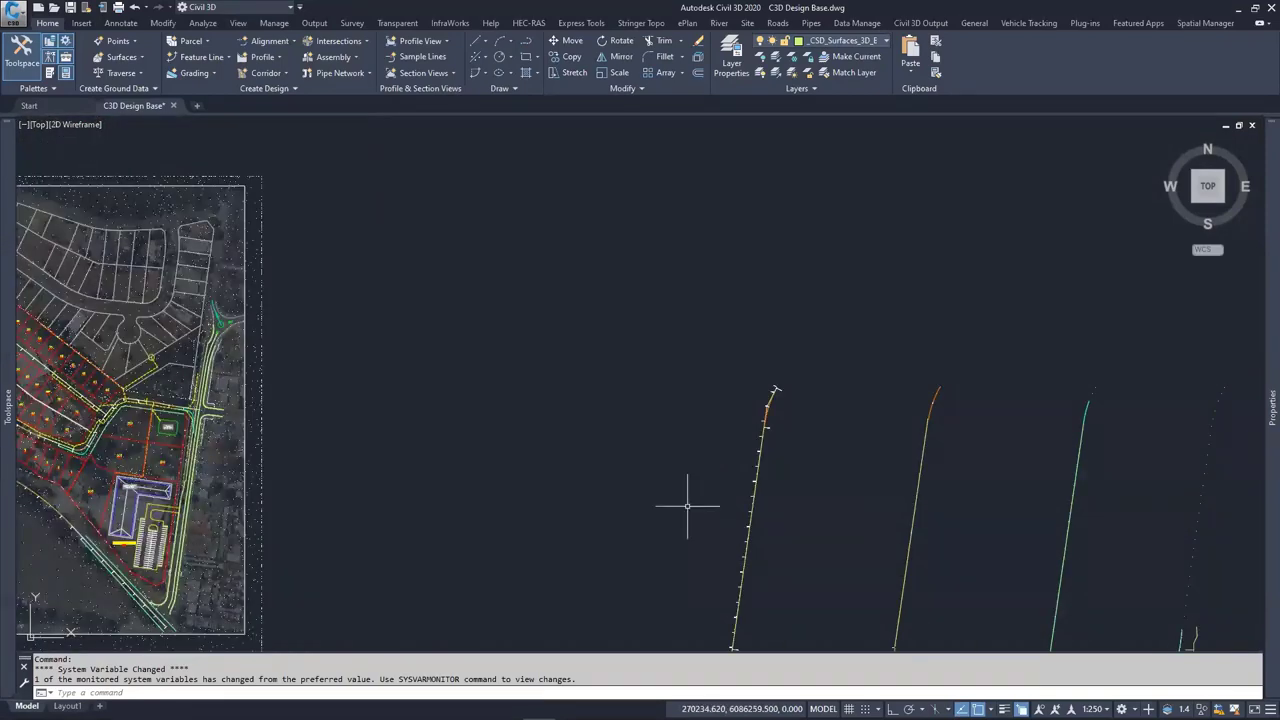
scroll(690, 509, "down", 2)
middle_click_drag(1185, 501, 796, 432)
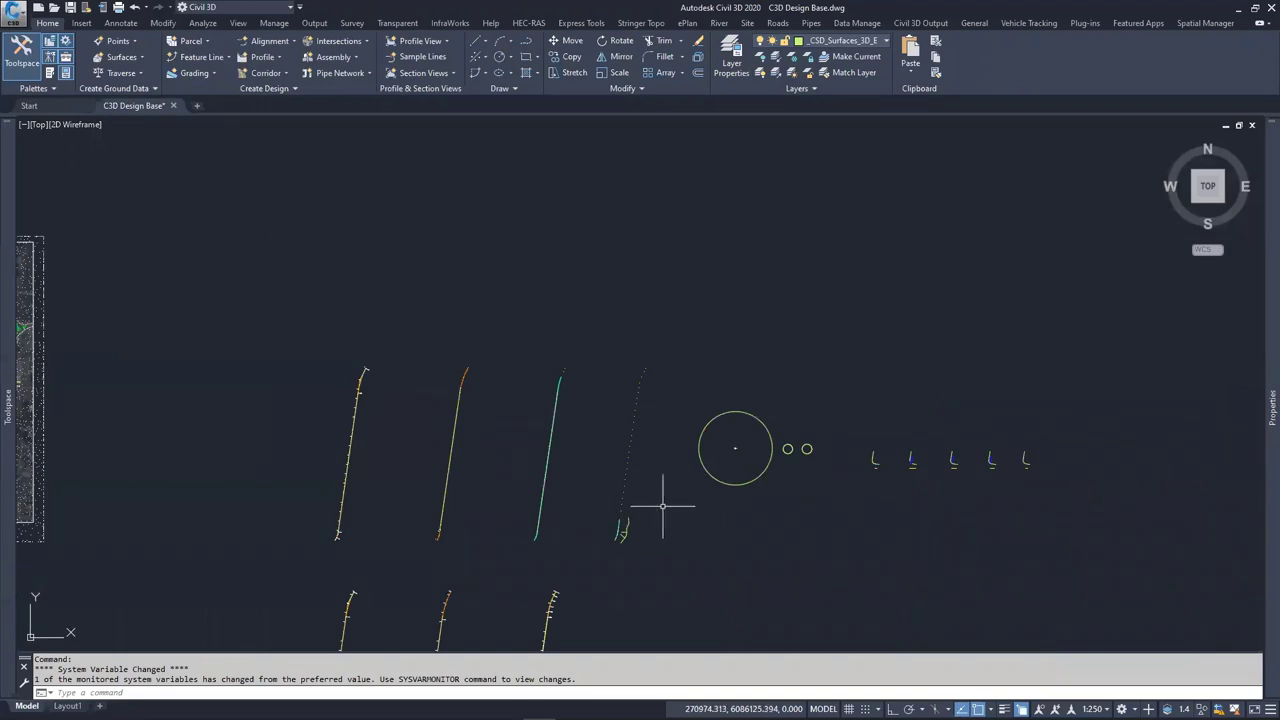
scroll(737, 455, "up", 10)
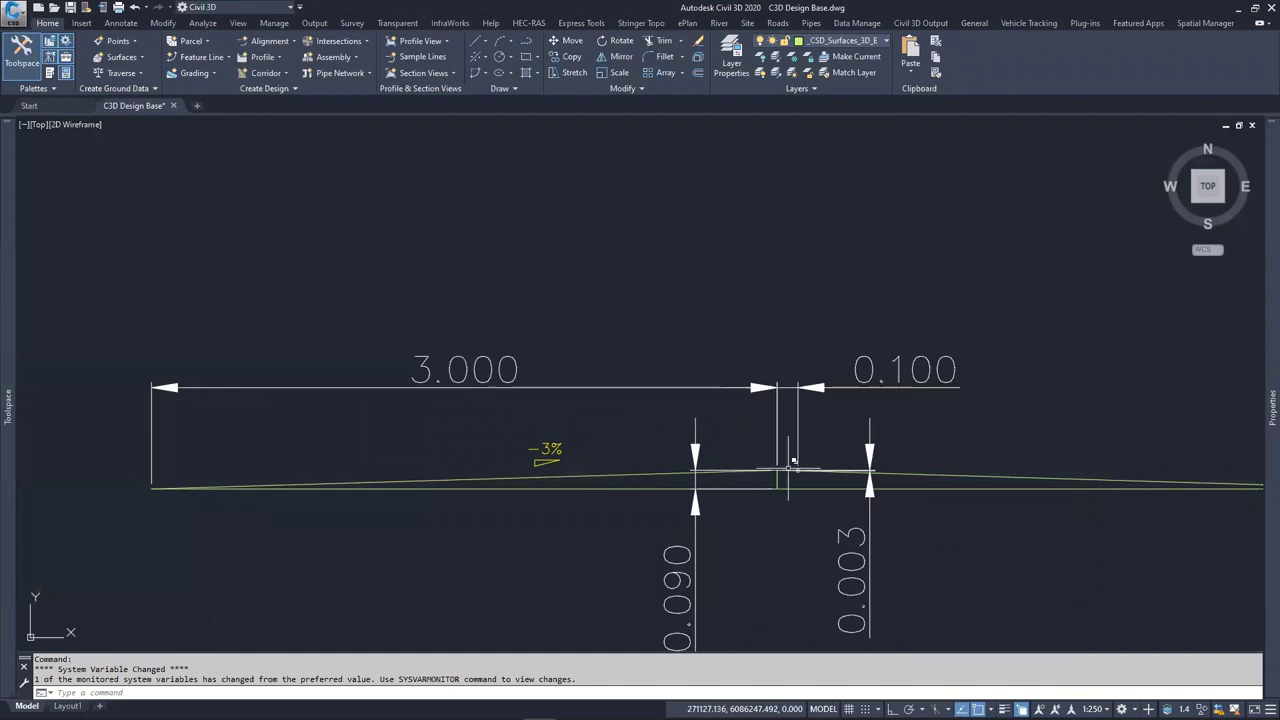
scroll(792, 461, "down", 5)
middle_click_drag(593, 485, 851, 357)
scroll(730, 408, "up", 5)
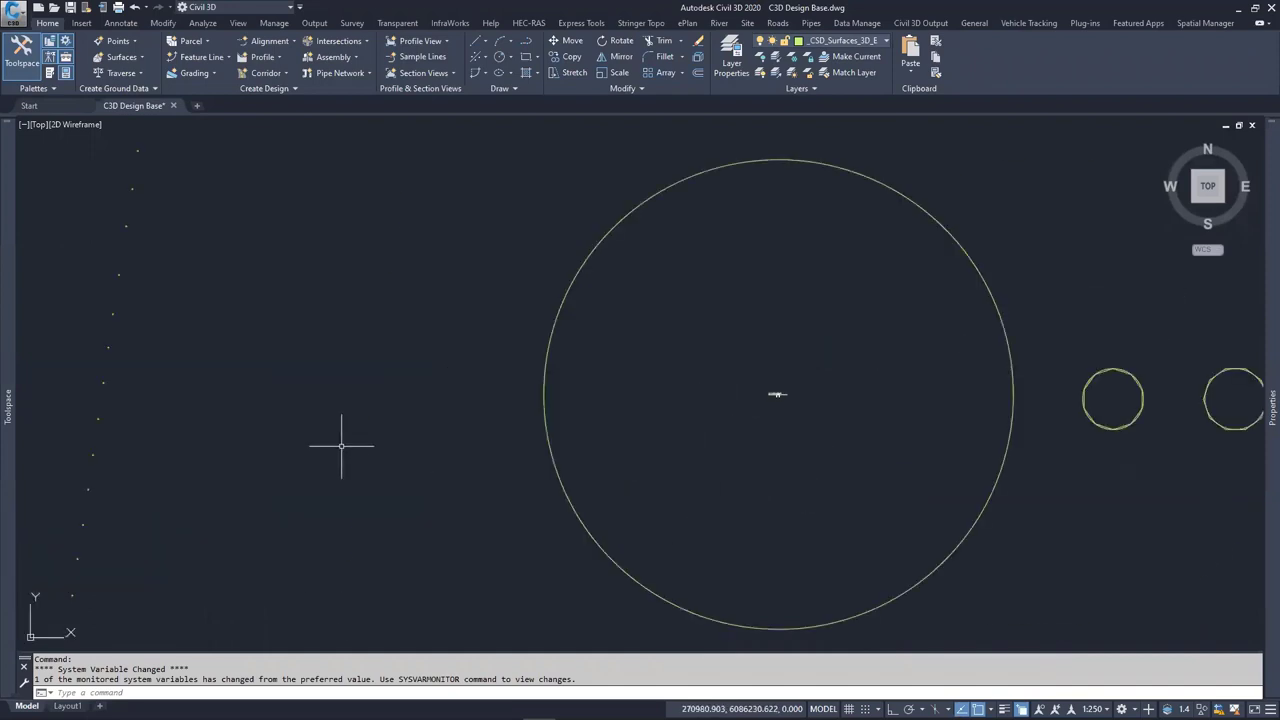
scroll(857, 433, "down", 6)
scroll(345, 425, "up", 6)
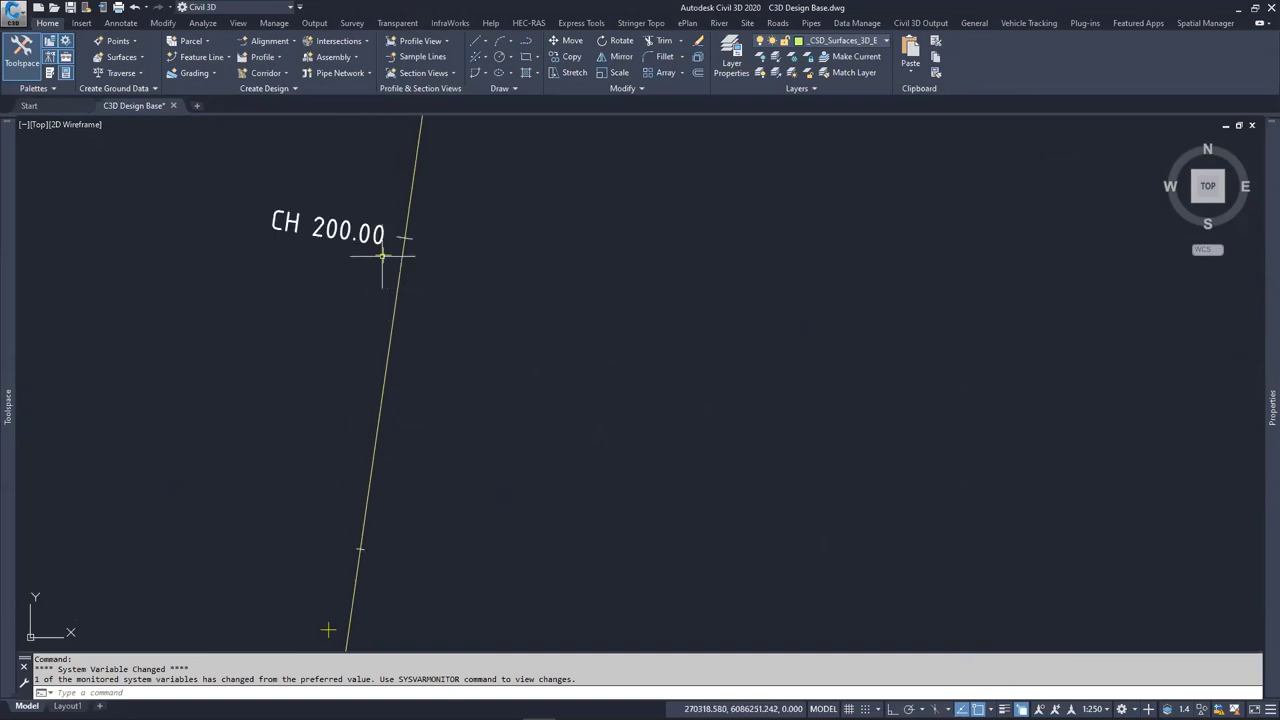
scroll(400, 265, "down", 8)
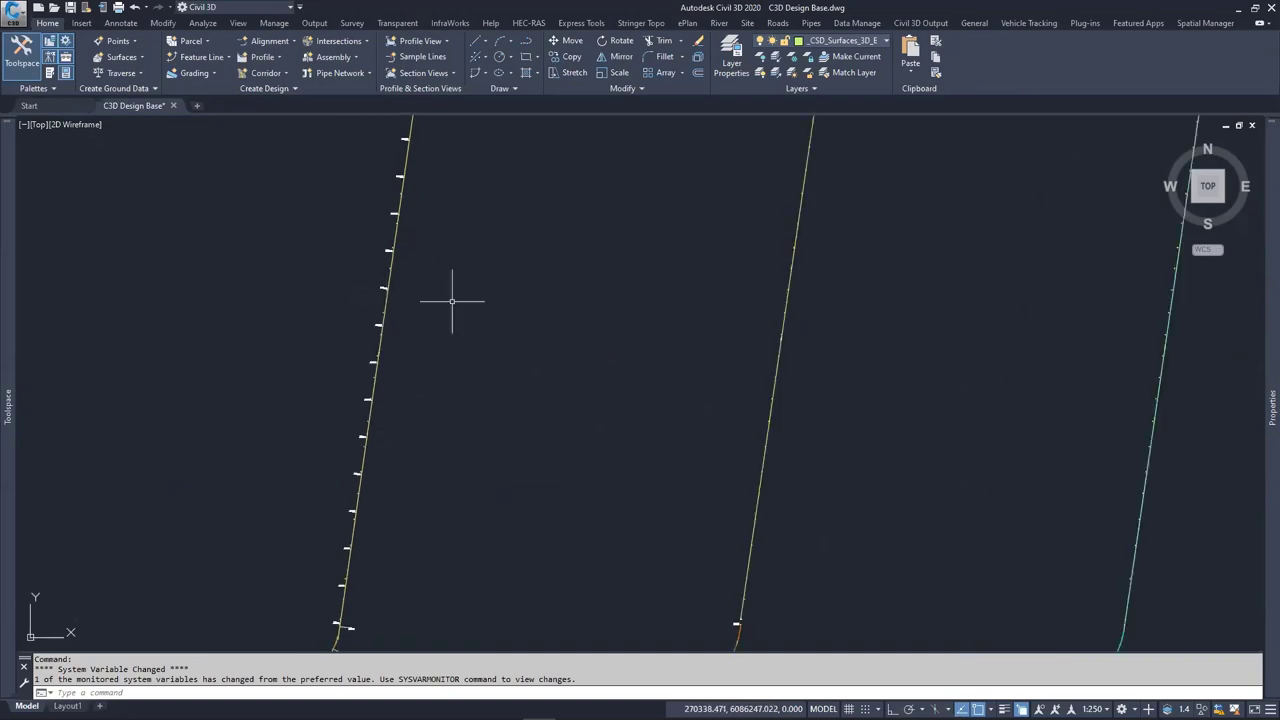
scroll(786, 294, "up", 4)
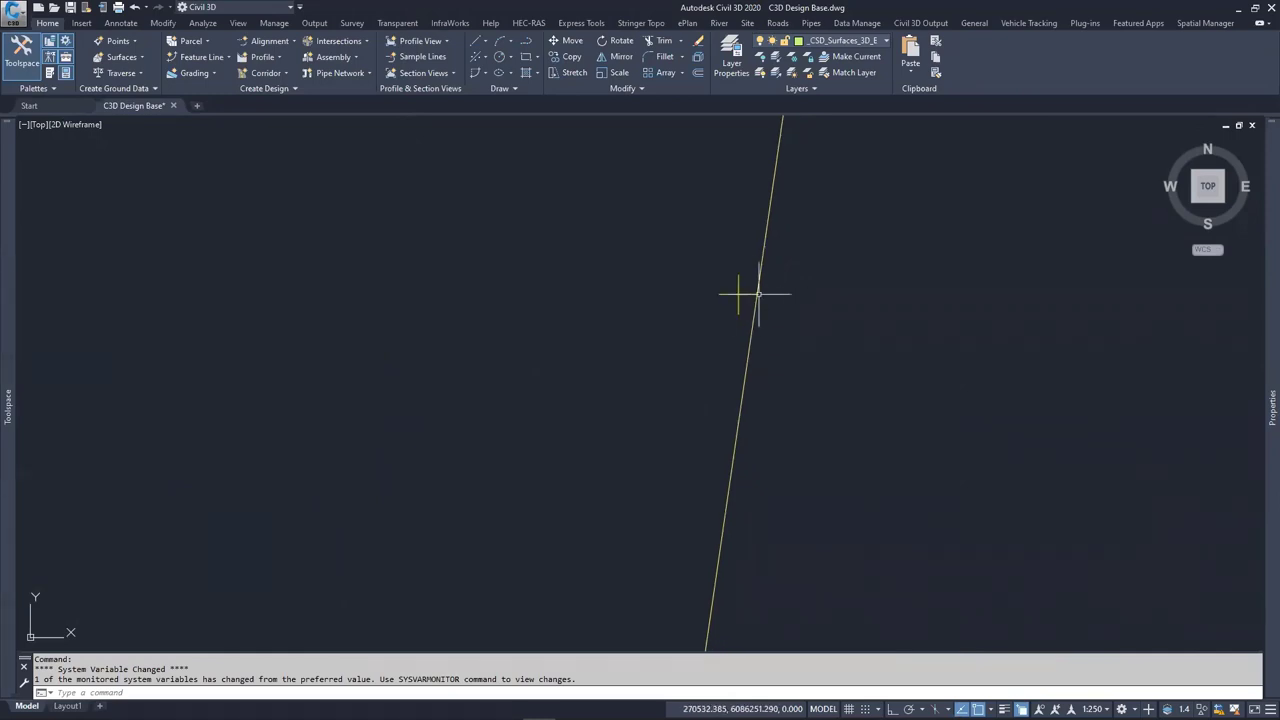
scroll(771, 314, "down", 3)
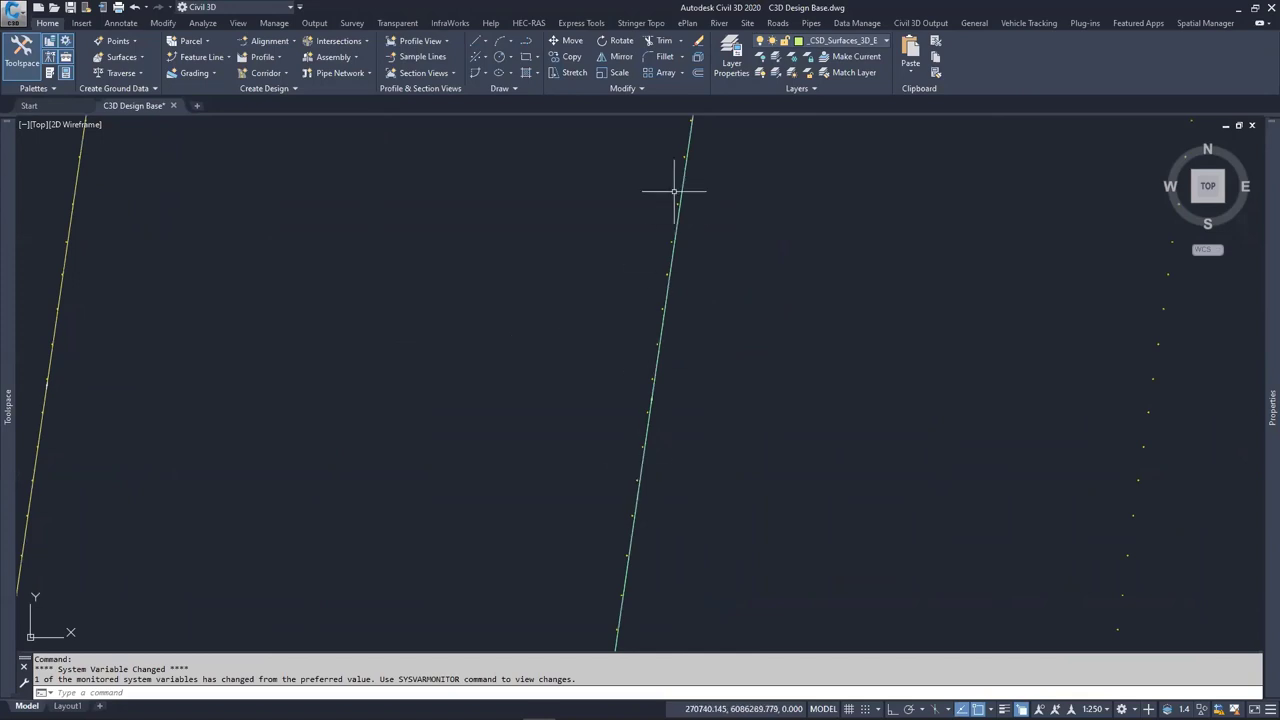
scroll(664, 332, "up", 3)
scroll(638, 378, "up", 2)
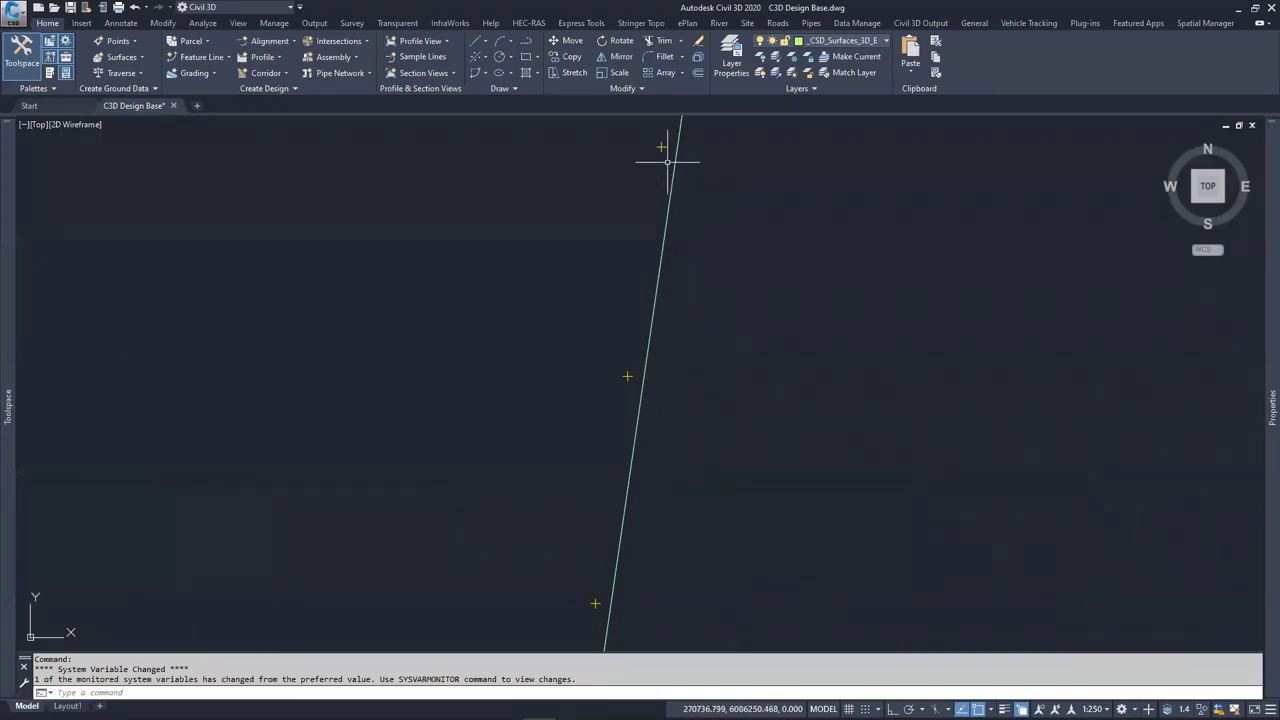
scroll(591, 314, "down", 5)
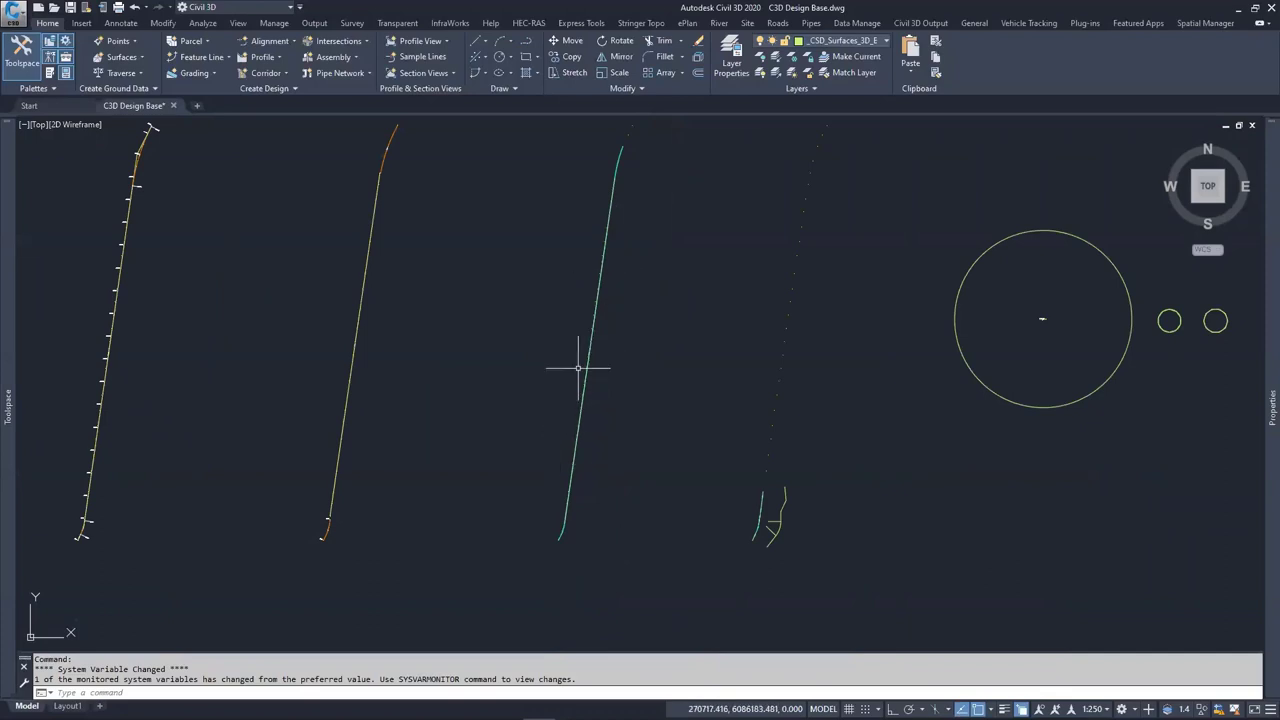
middle_click_drag(952, 364, 629, 431)
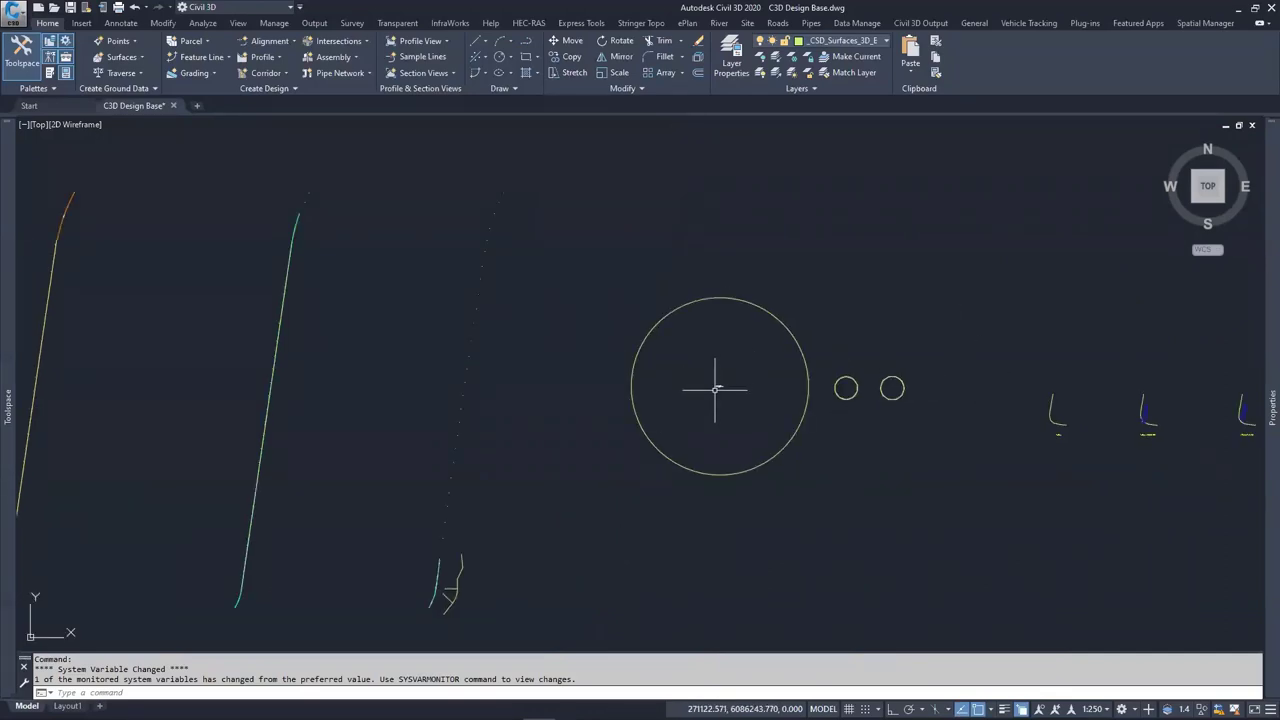
scroll(714, 389, "up", 10)
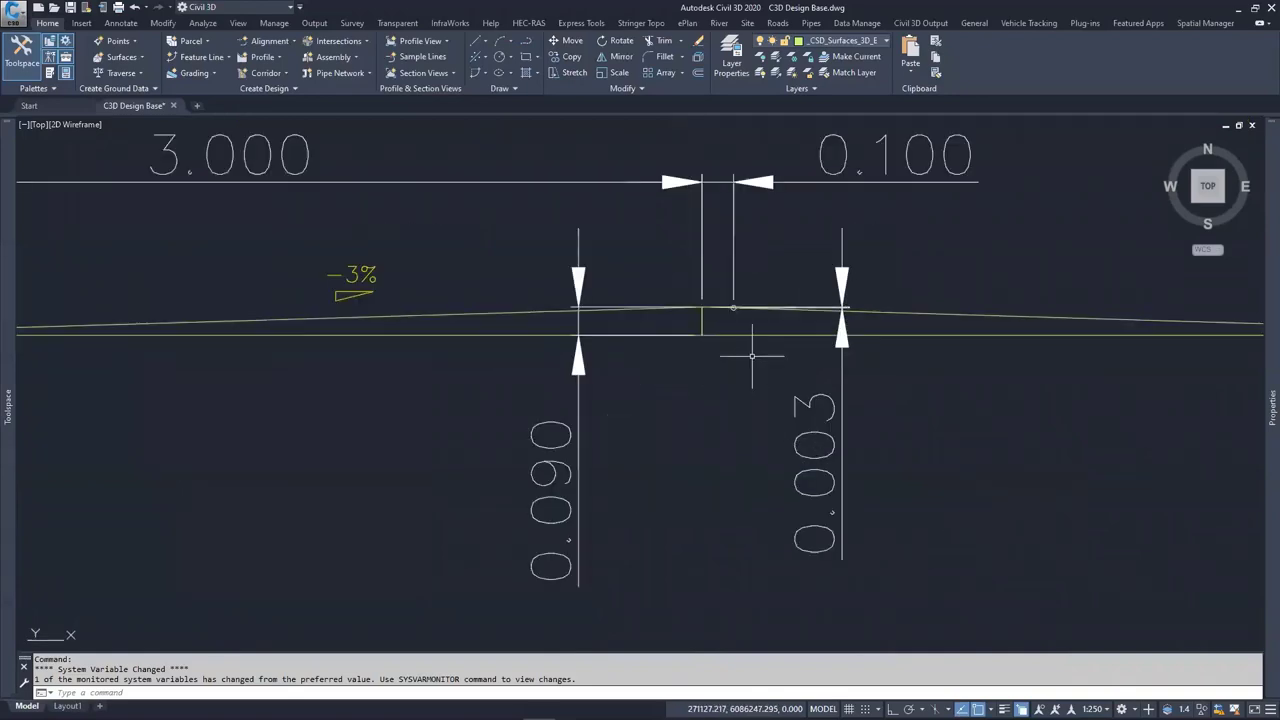
scroll(581, 394, "down", 5)
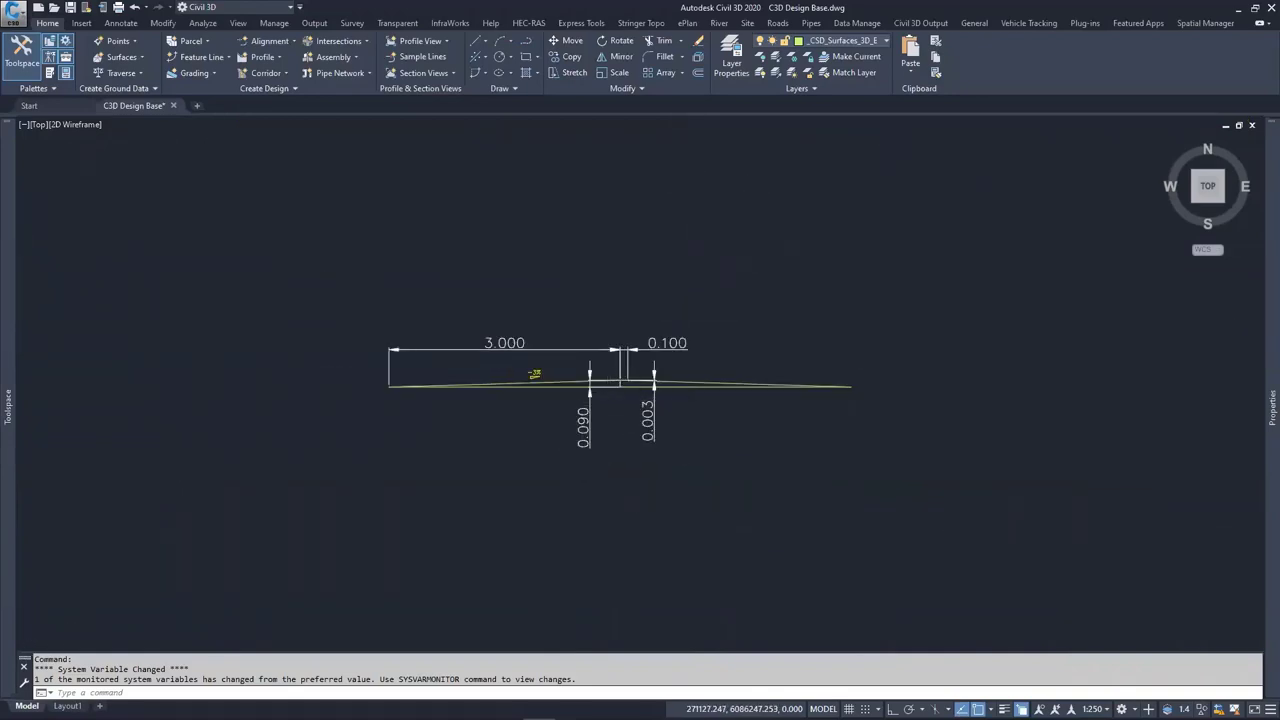
scroll(623, 394, "up", 5)
scroll(600, 374, "down", 1)
middle_click_drag(594, 349, 738, 333)
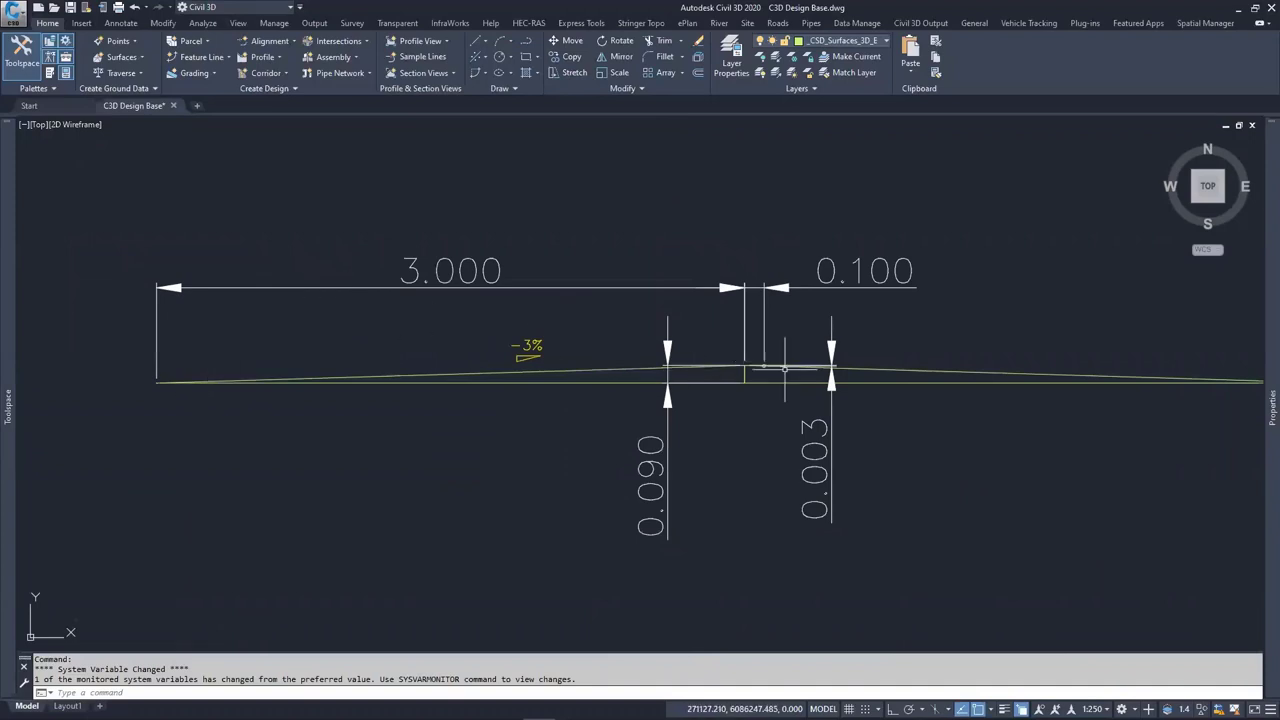
scroll(774, 362, "up", 1)
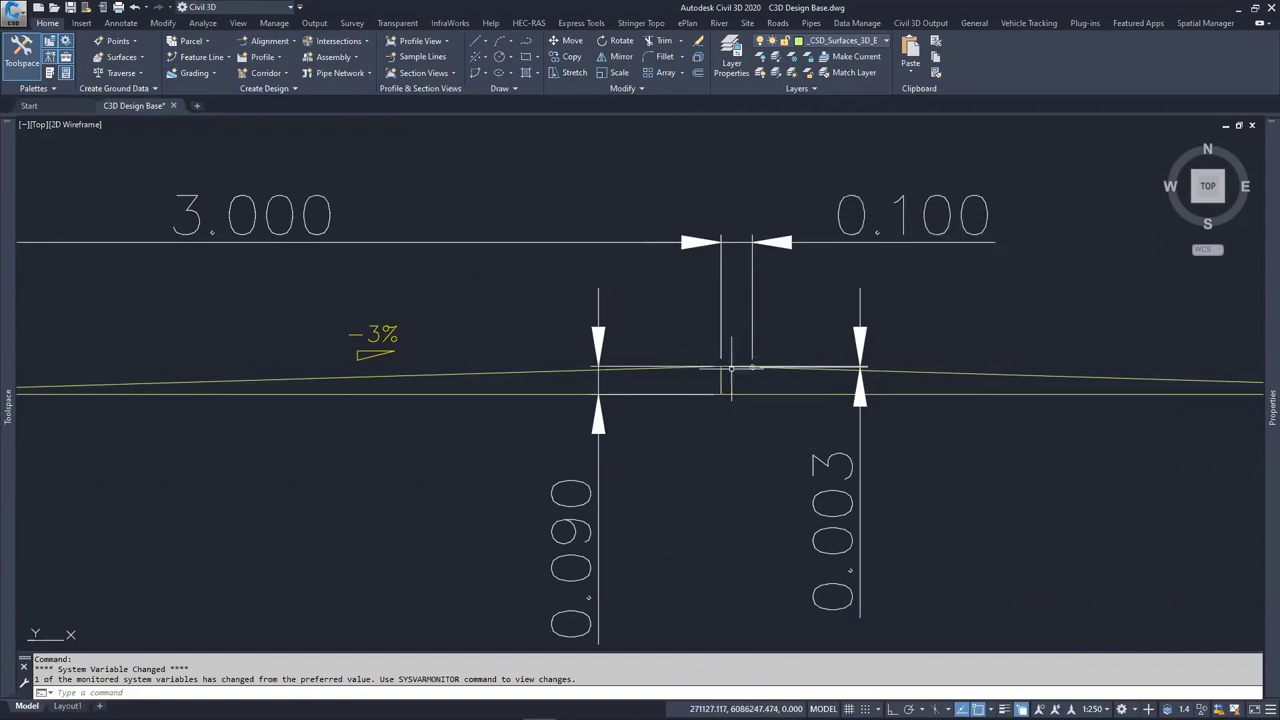
scroll(712, 360, "up", 2)
scroll(790, 356, "up", 3)
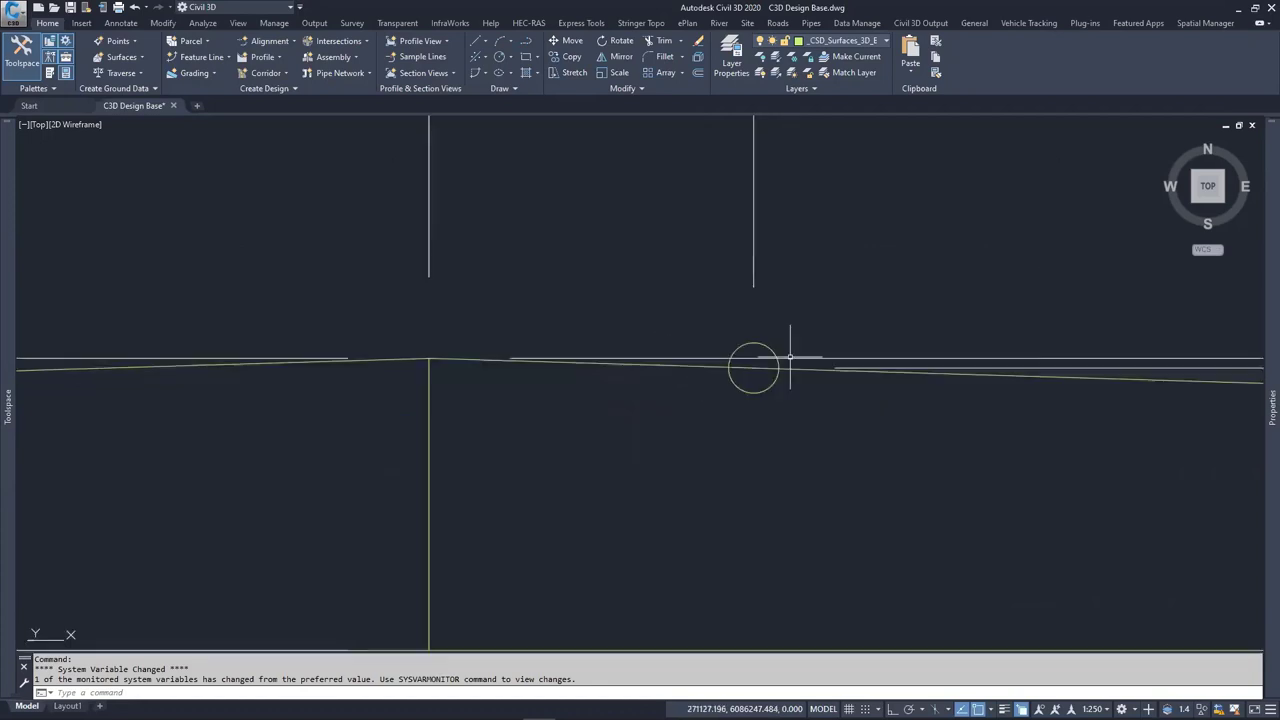
left_click(758, 352)
scroll(757, 345, "down", 3)
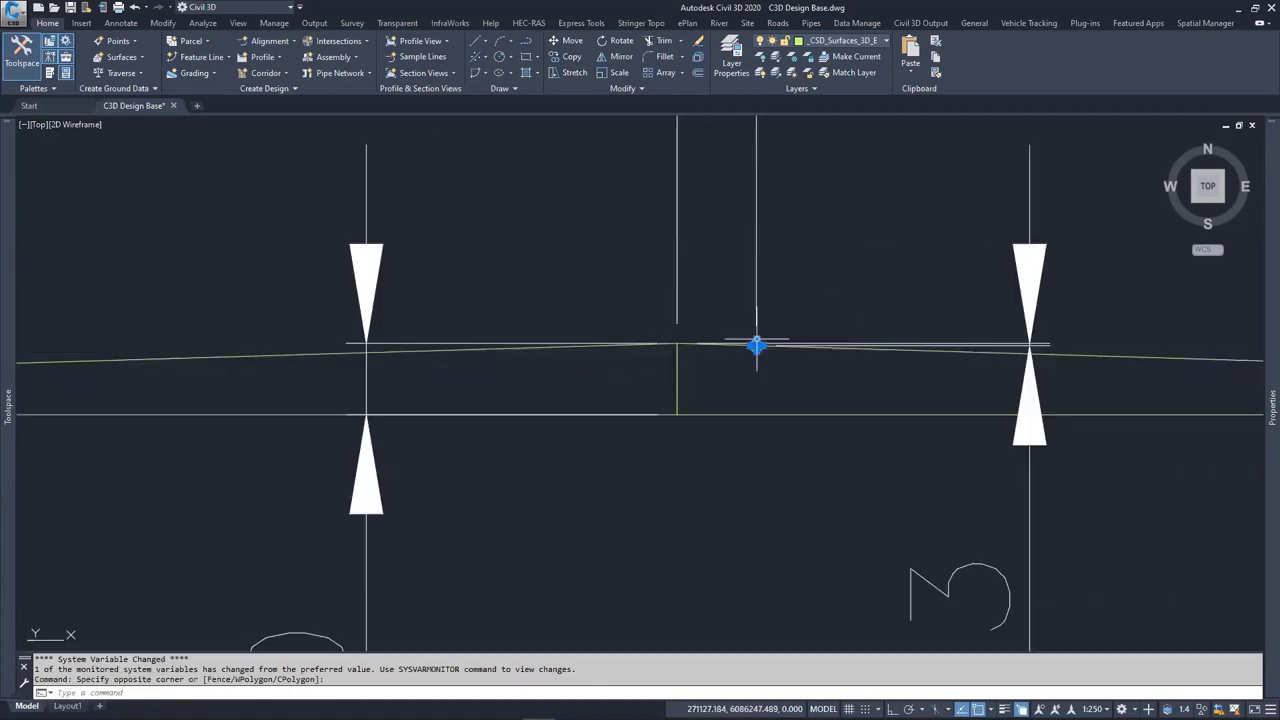
scroll(758, 342, "down", 2)
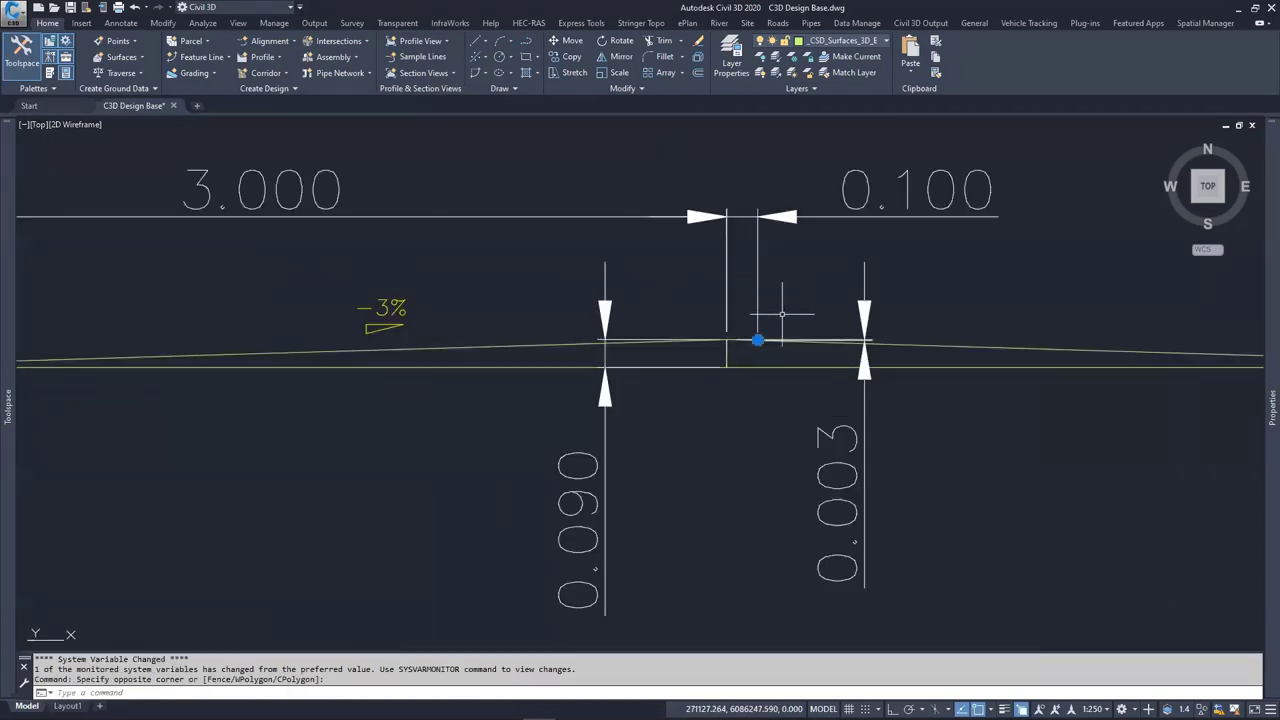
scroll(752, 333, "up", 3)
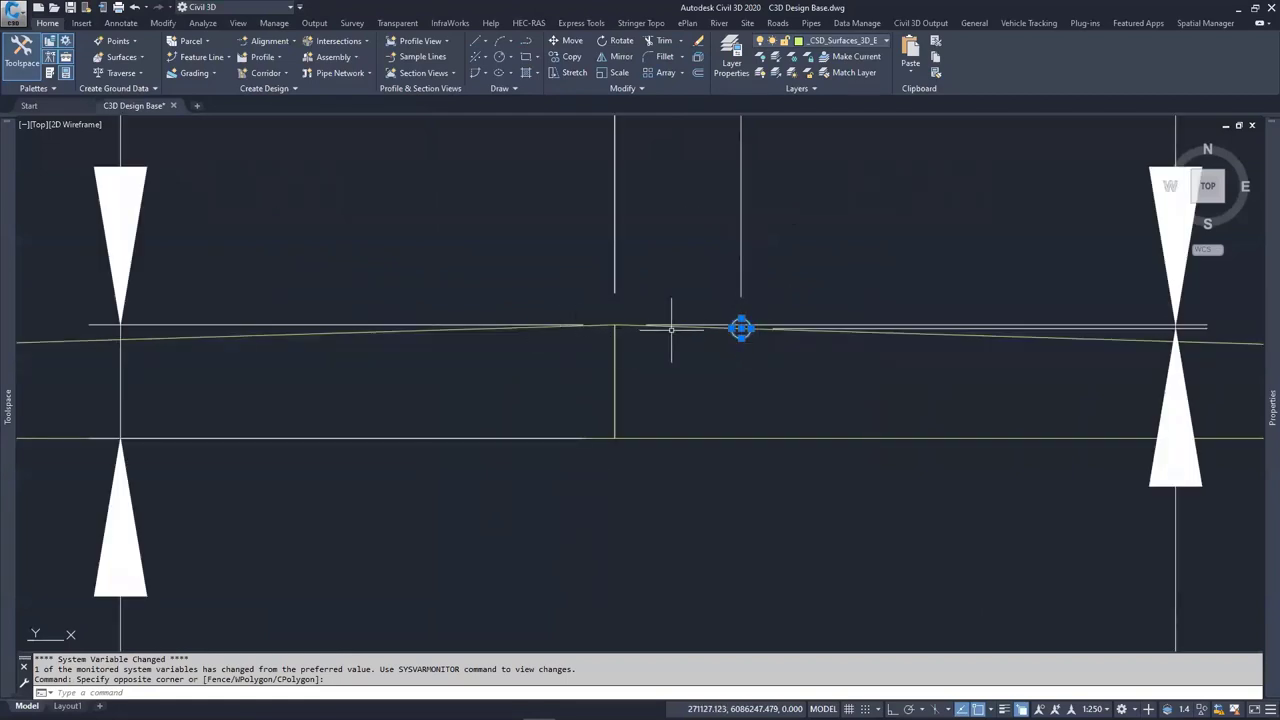
scroll(740, 328, "down", 3)
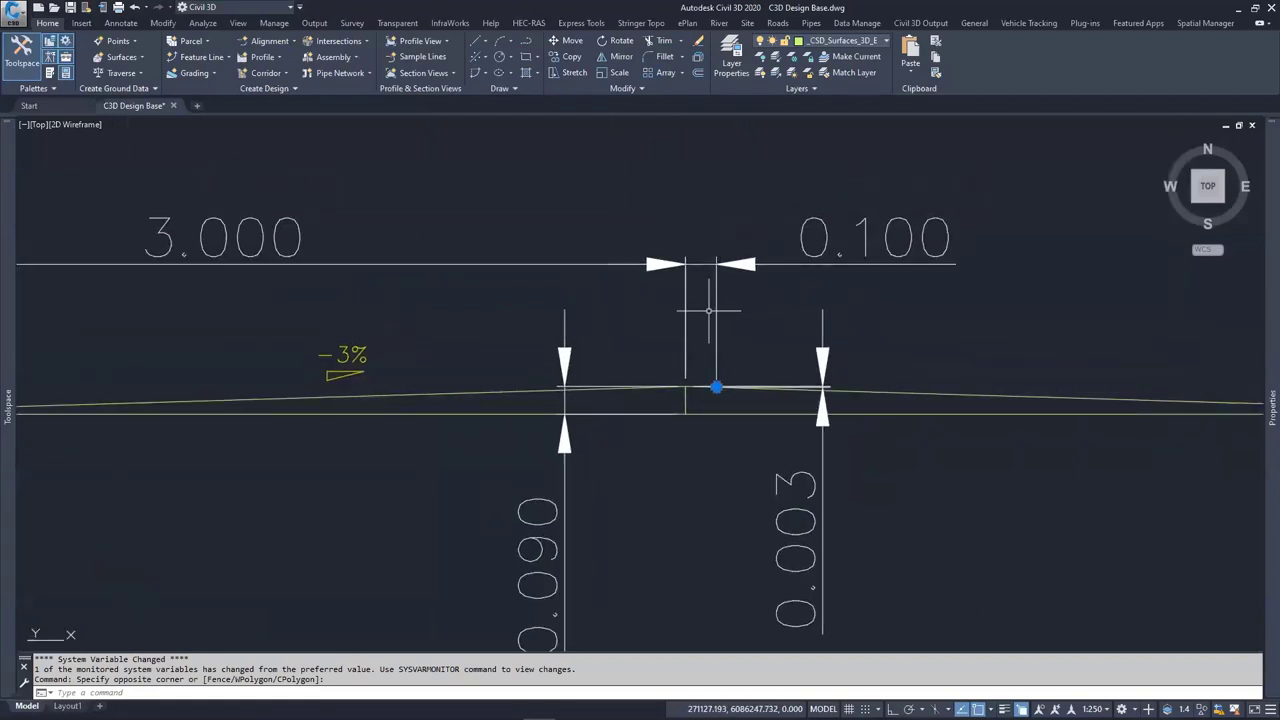
middle_click_drag(707, 334, 604, 301)
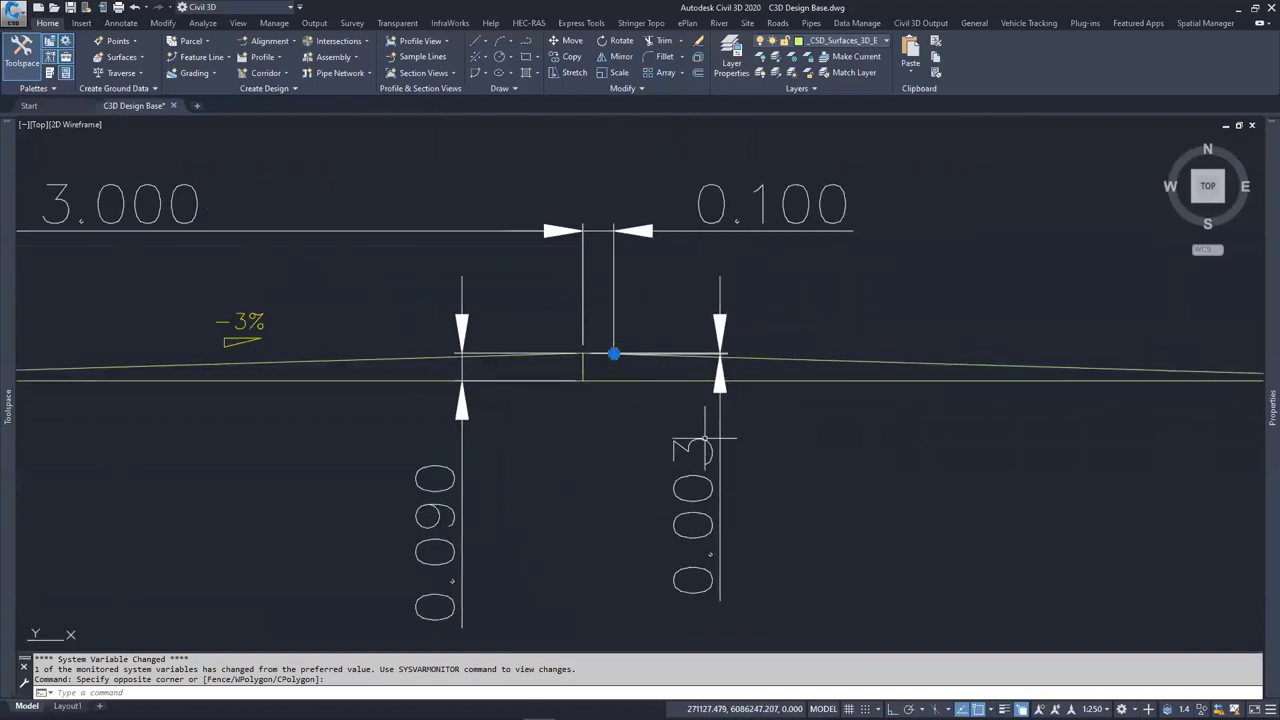
scroll(605, 354, "up", 5)
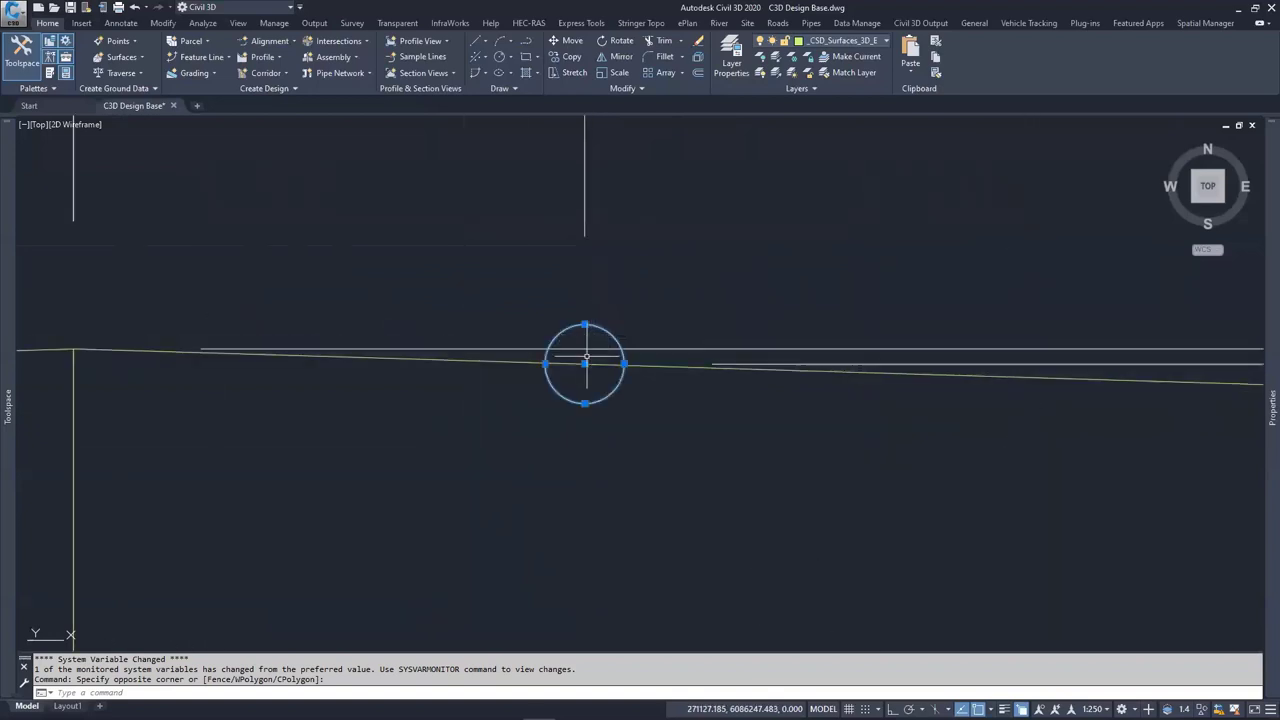
scroll(586, 355, "down", 5)
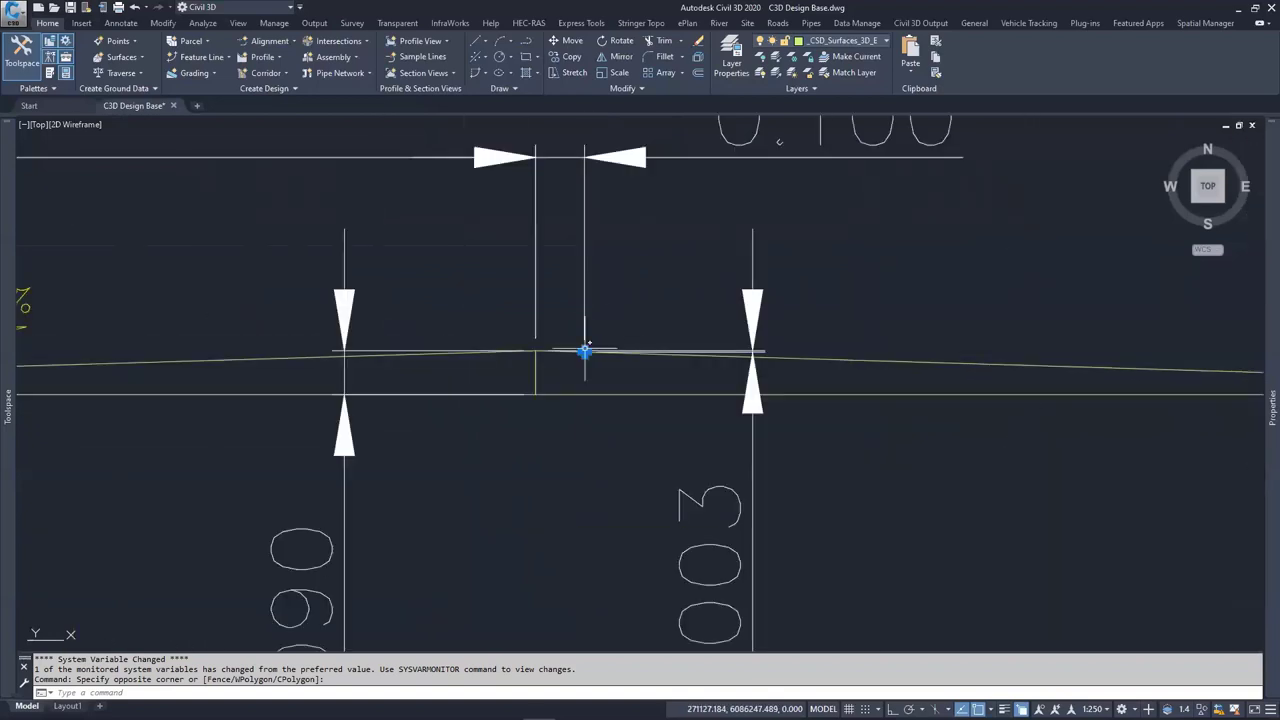
scroll(561, 346, "down", 2)
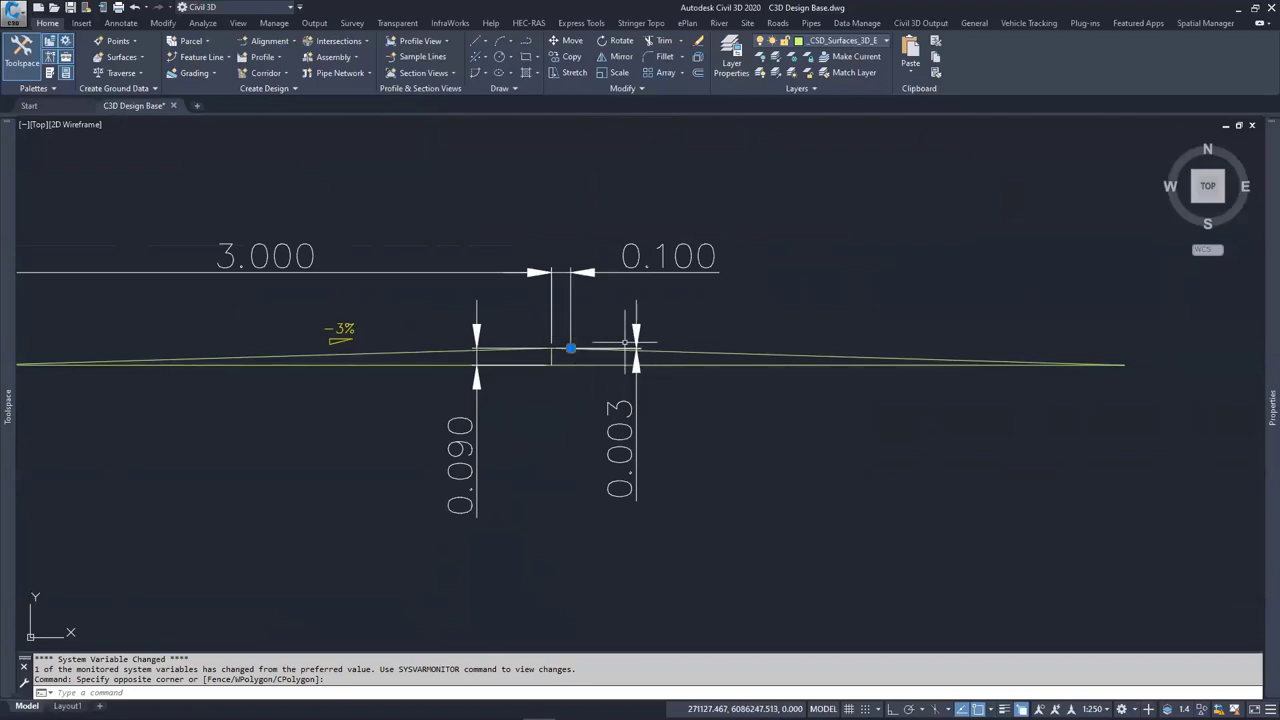
scroll(600, 350, "down", 4)
key("Escape")
key("Escape")
key("Escape")
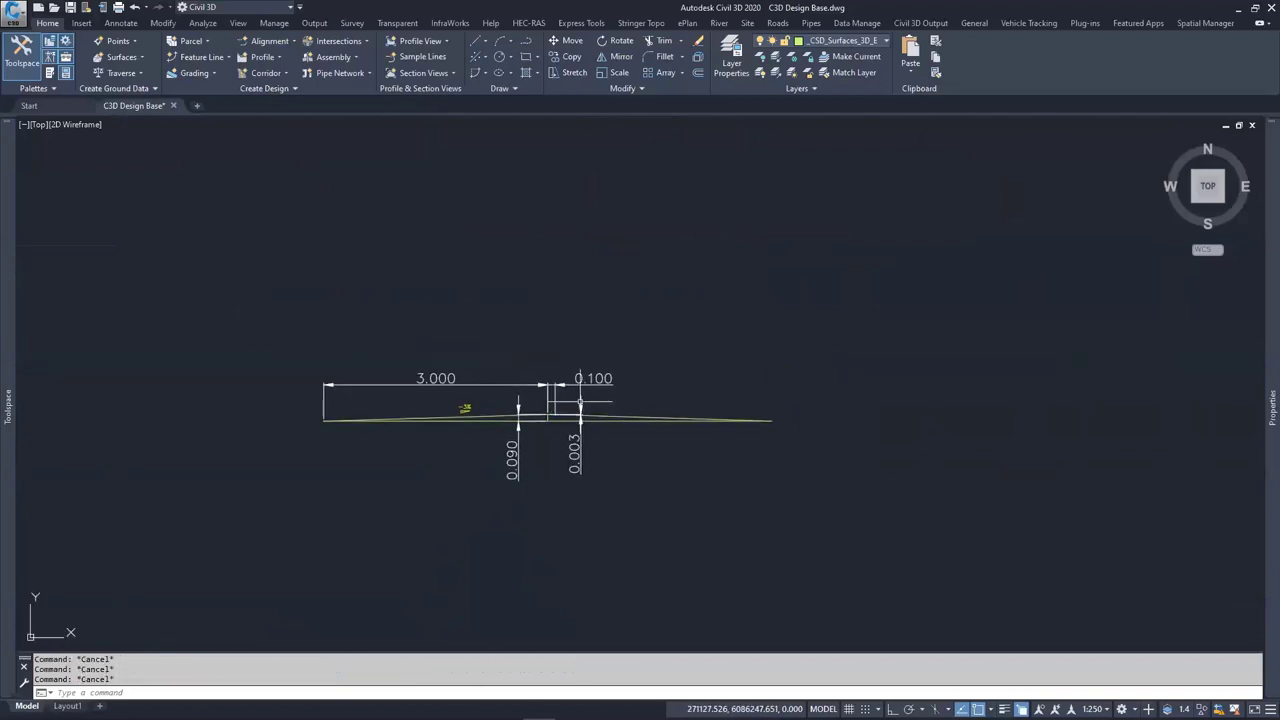
scroll(573, 410, "up", 10)
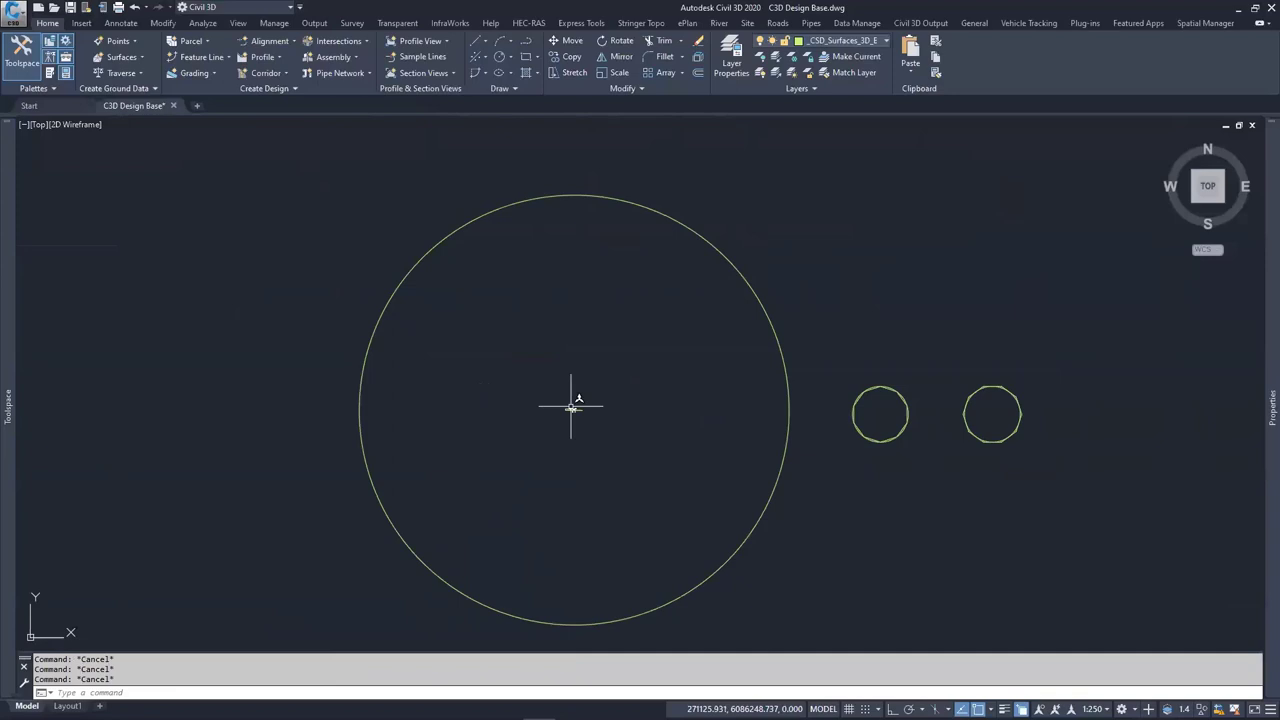
scroll(543, 420, "down", 4)
middle_click_drag(75, 429, 523, 429)
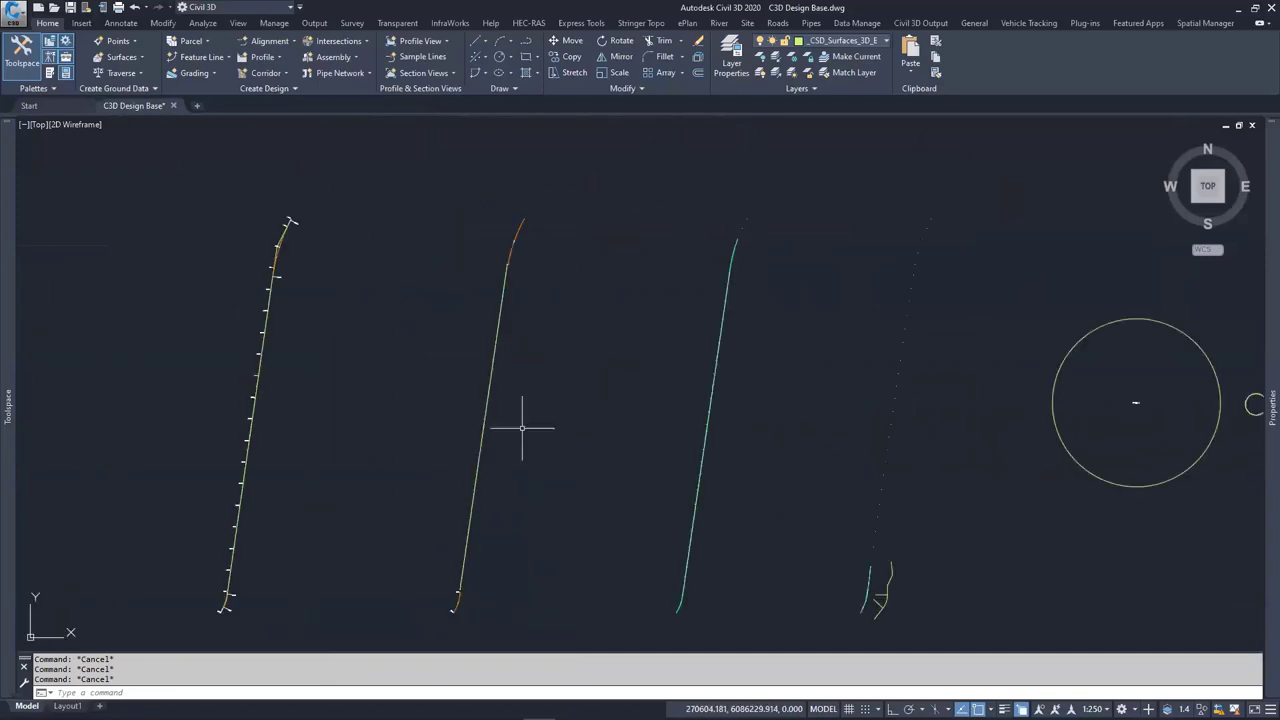
scroll(264, 420, "up", 6)
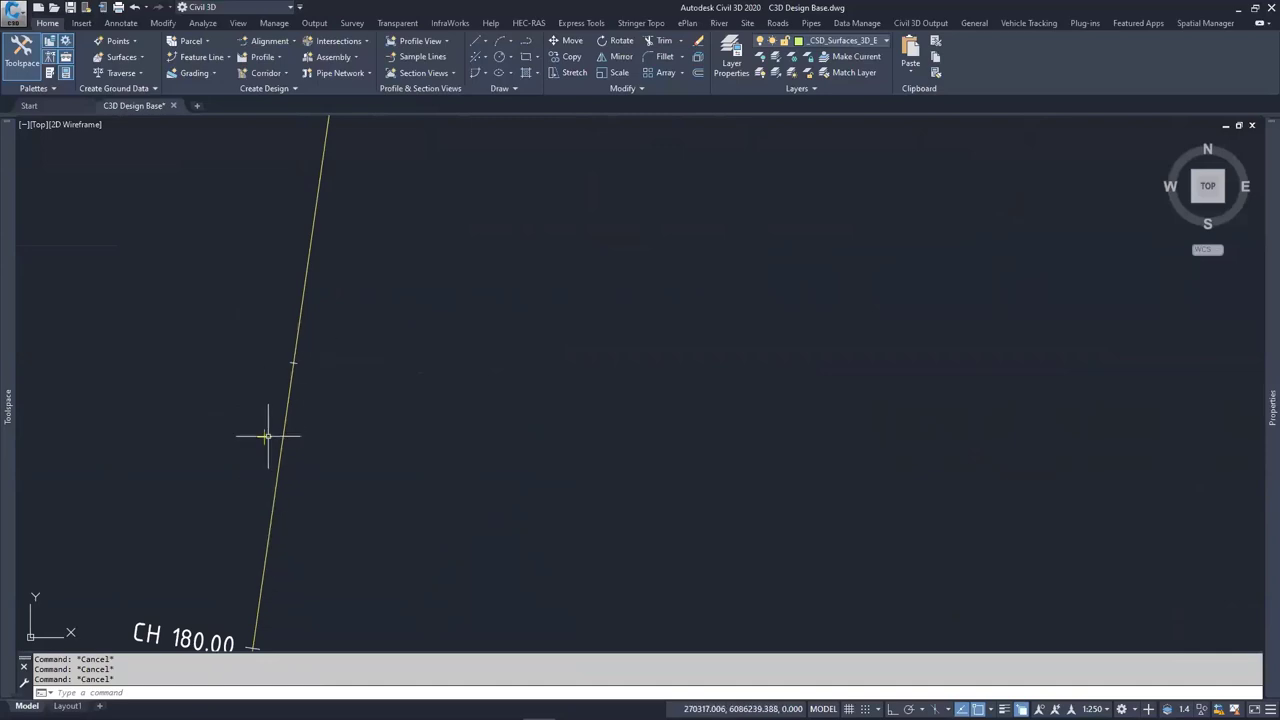
mouse_move(267, 436)
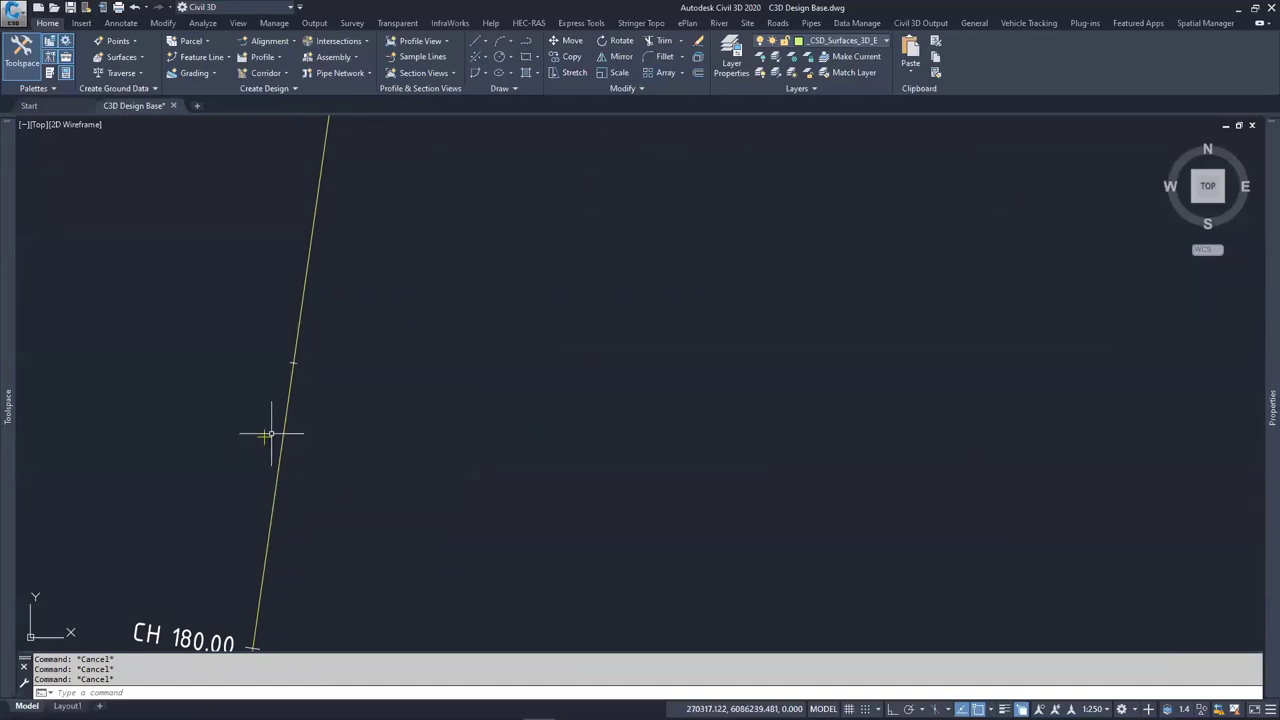
scroll(270, 434, "down", 10)
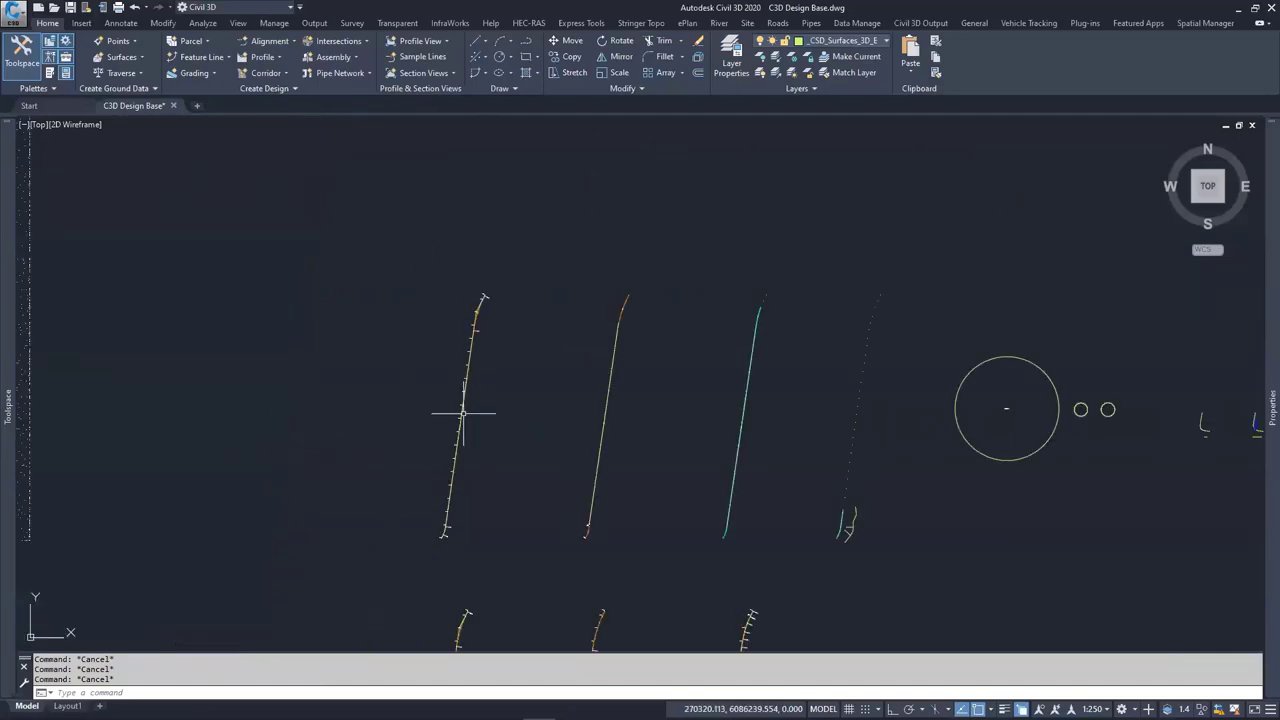
scroll(345, 395, "up", 6)
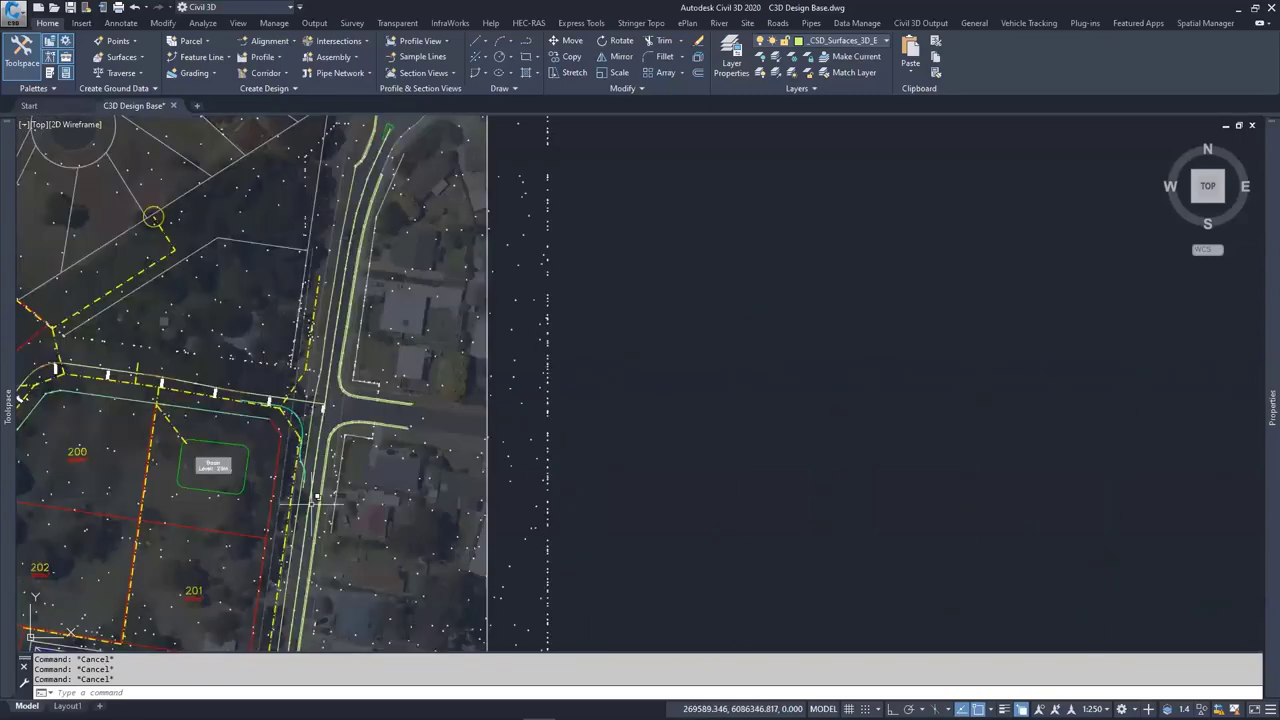
middle_click_drag(331, 425, 445, 343)
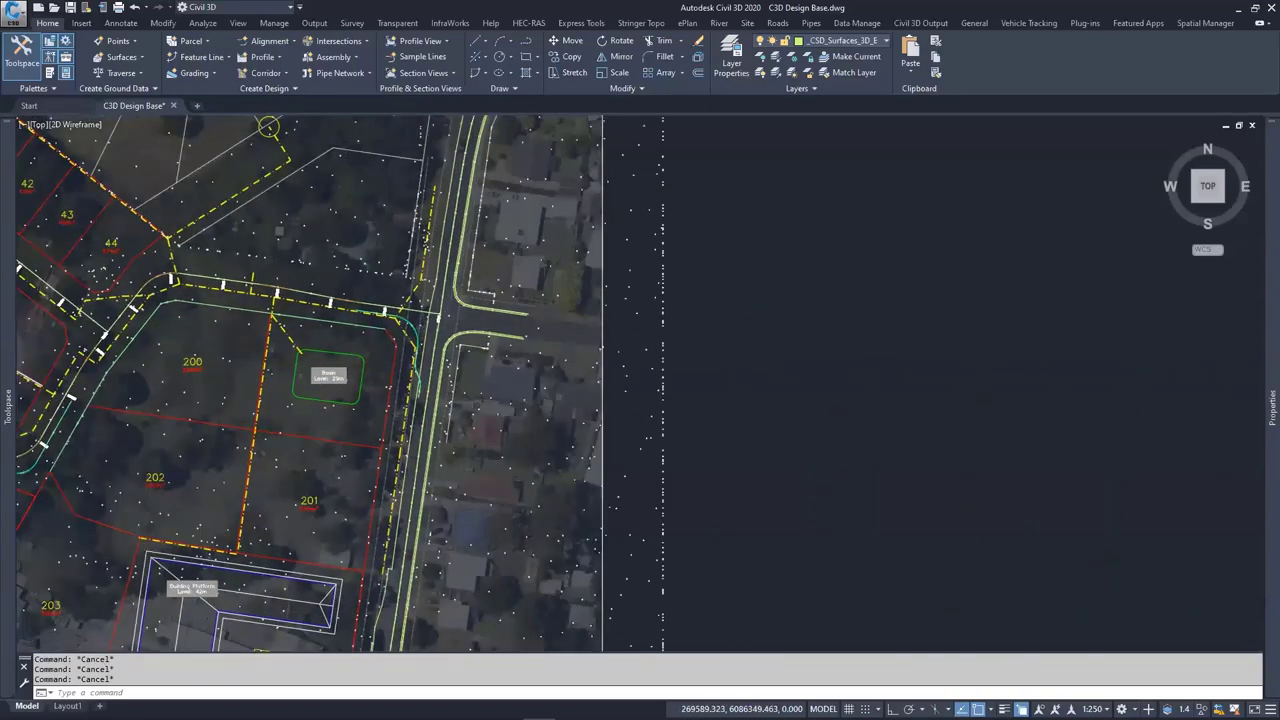
scroll(424, 416, "up", 4)
scroll(423, 386, "up", 3)
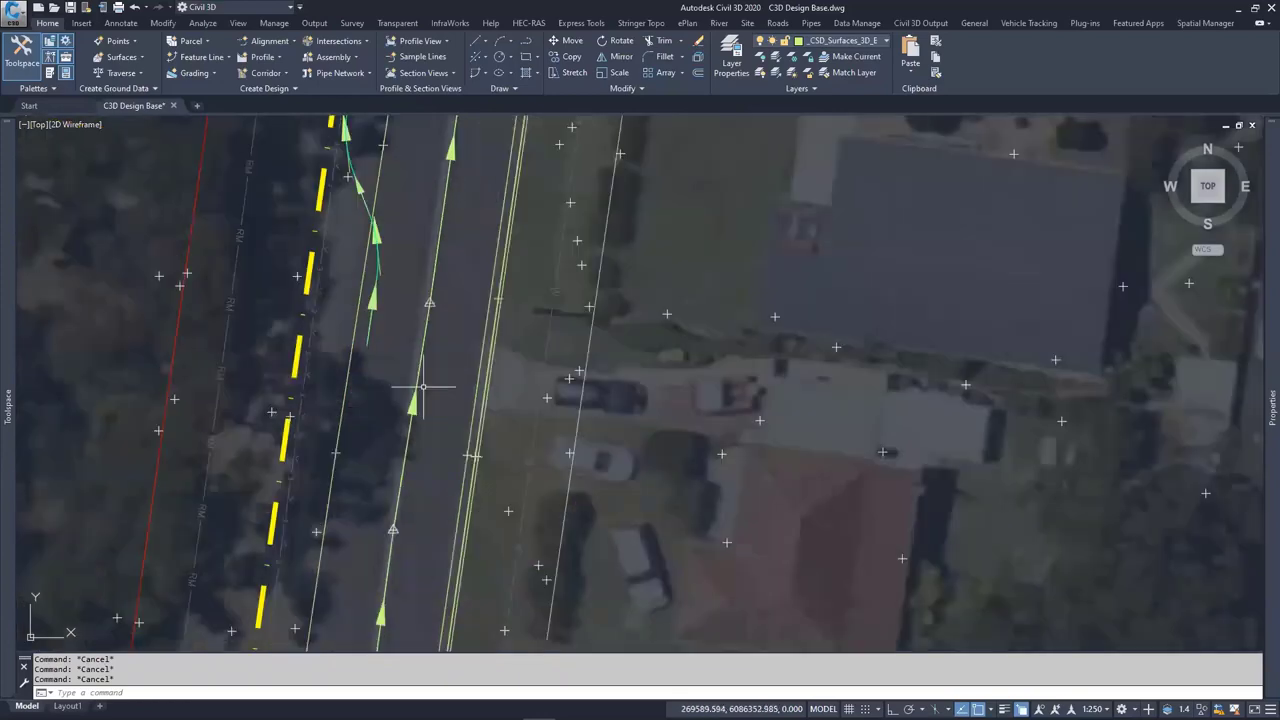
Select the Straight from Survey alignment from the overlapping road linework and review its properties
left_click(422, 362)
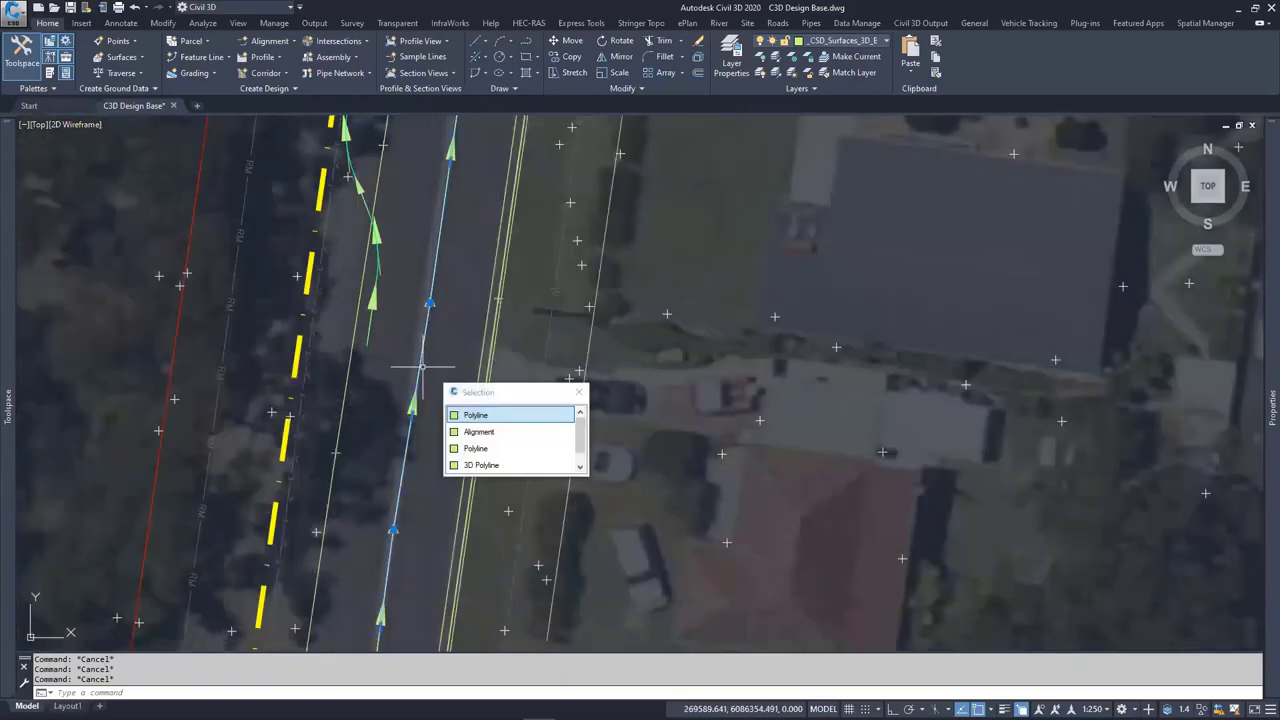
left_click(478, 428)
mouse_move(1260, 342)
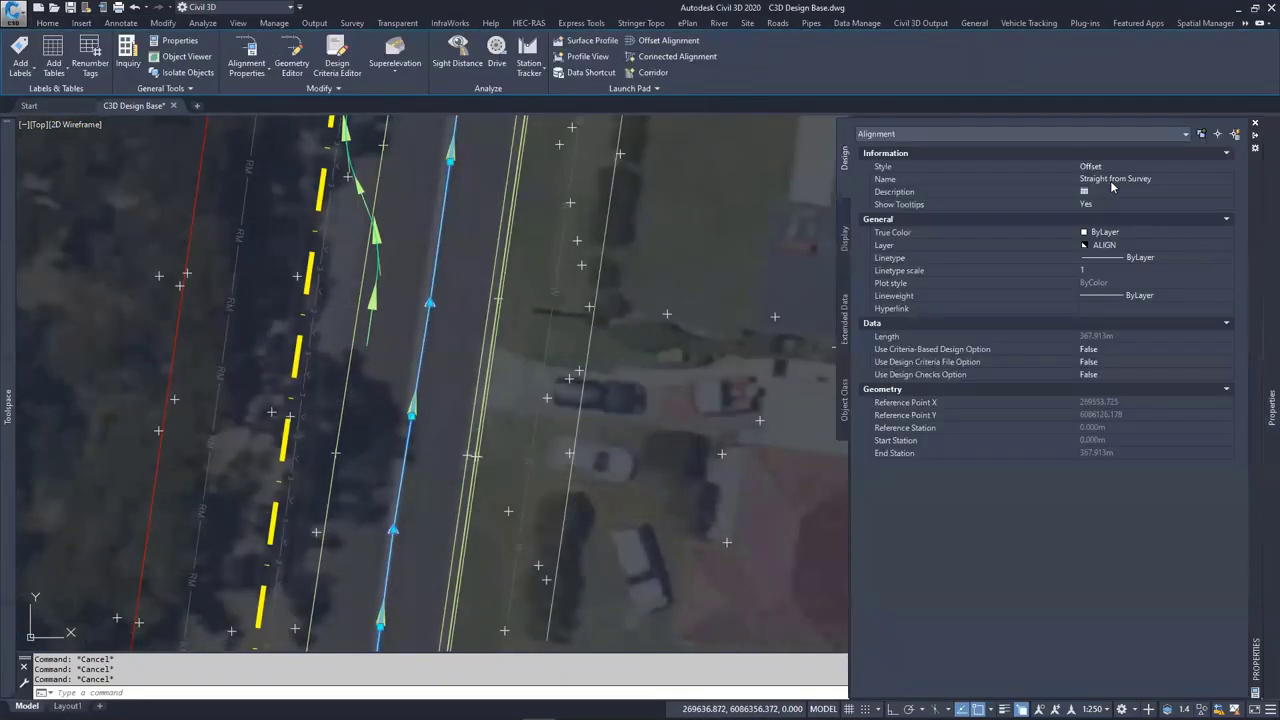
scroll(346, 534, "down", 4)
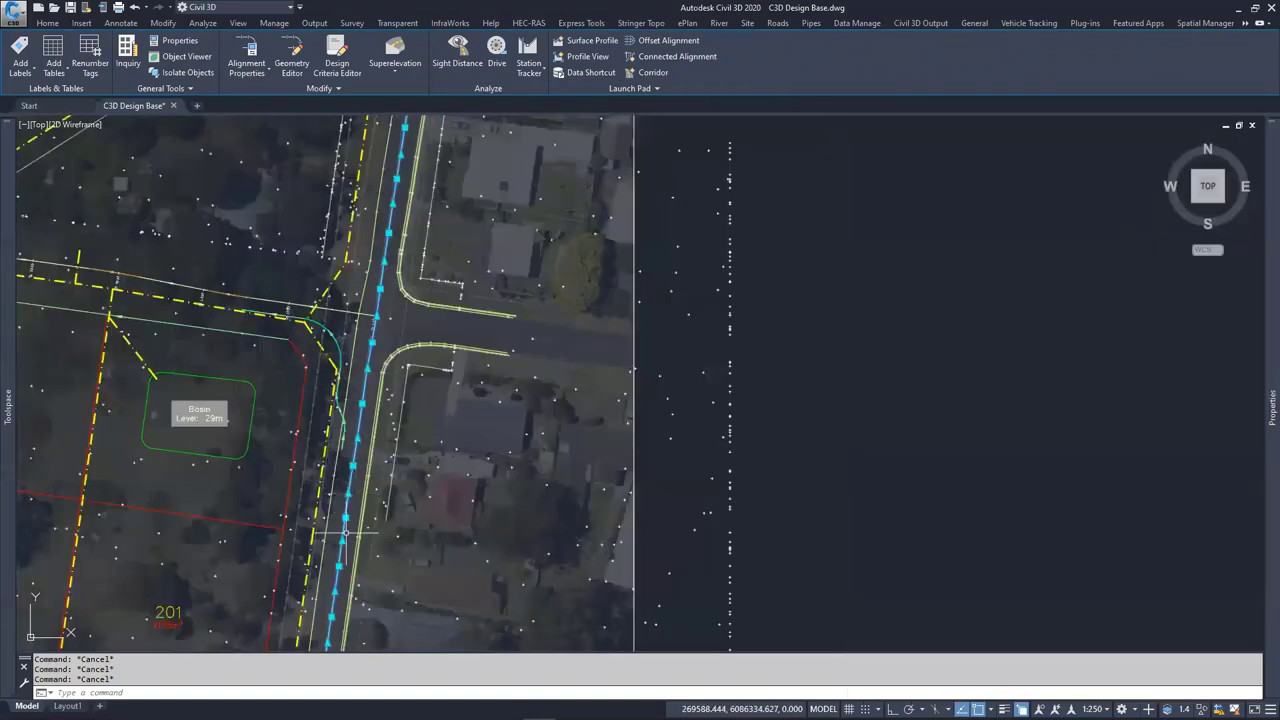
scroll(358, 470, "up", 2)
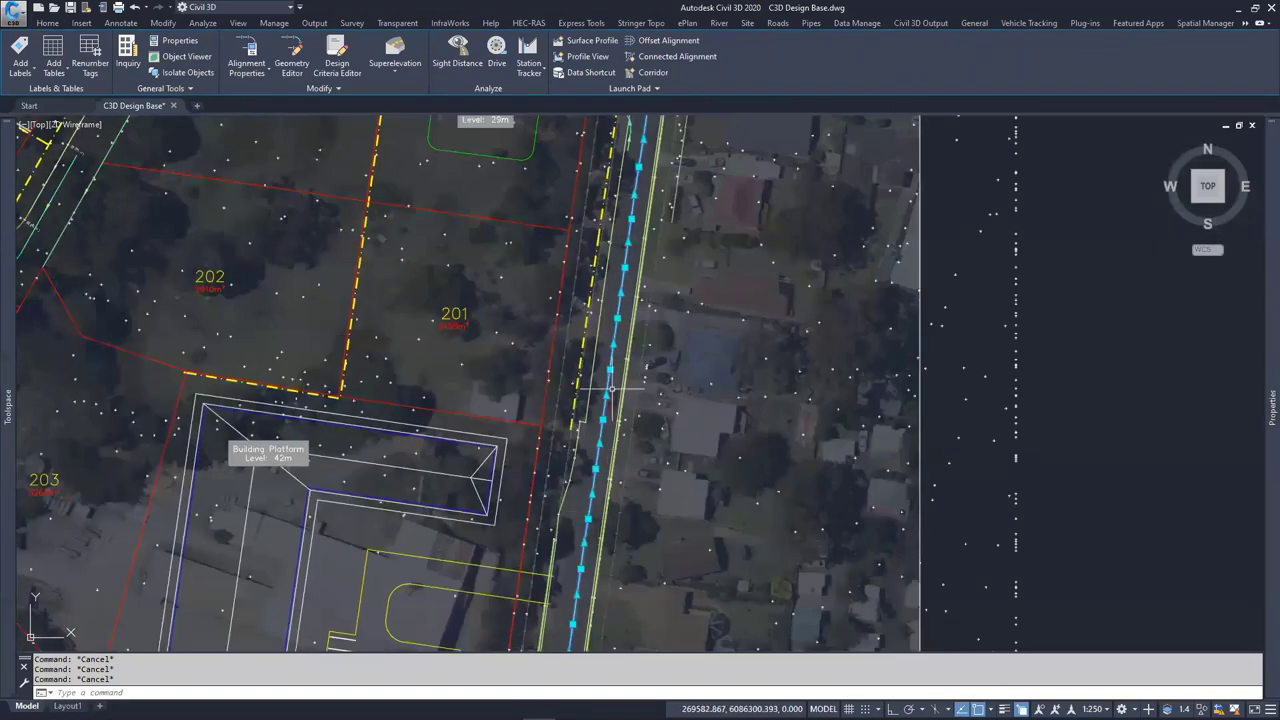
Check the Home alignment creation commands without creating one, then reselect the road alignment
left_click(52, 24)
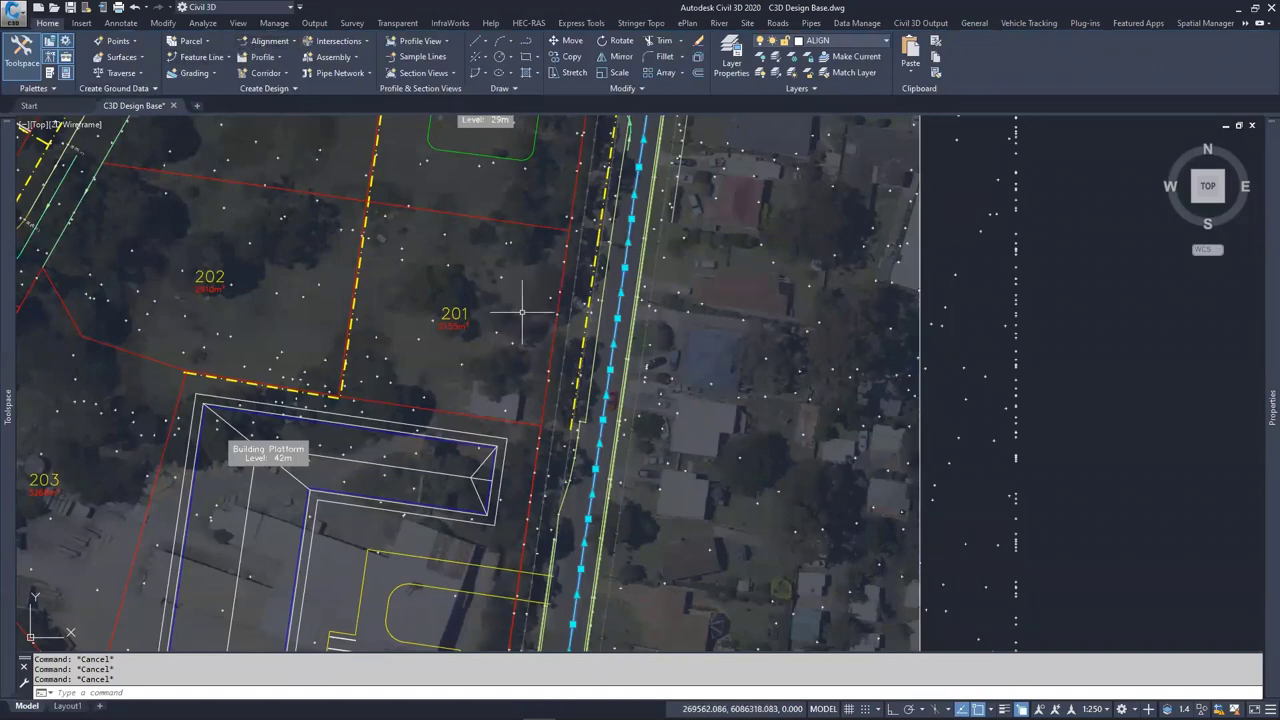
left_click(275, 44)
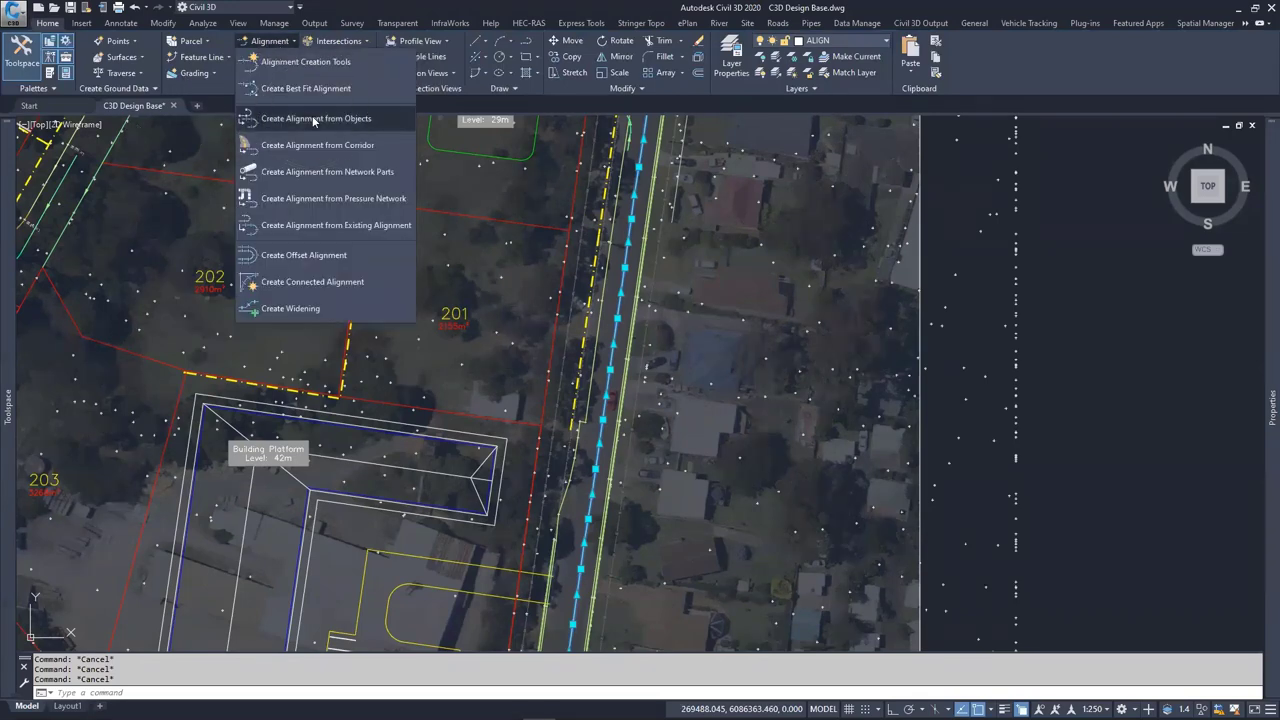
left_click(167, 192)
key("Escape")
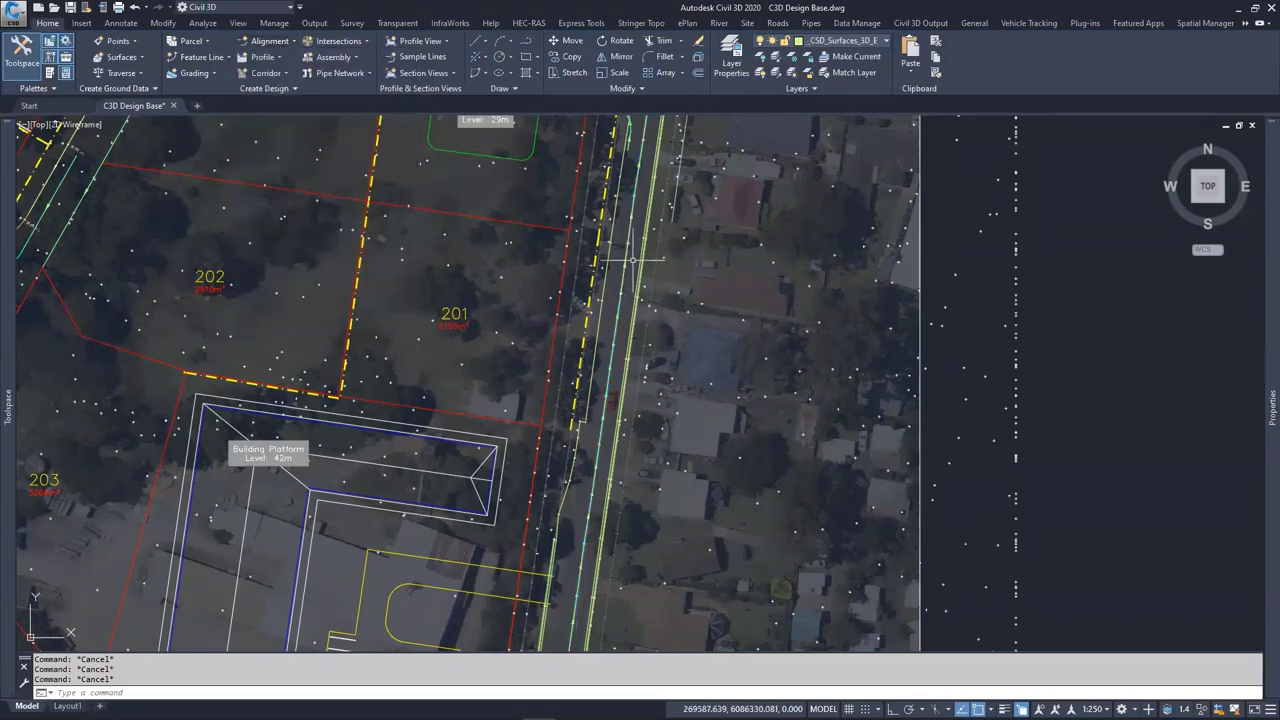
left_click(626, 256)
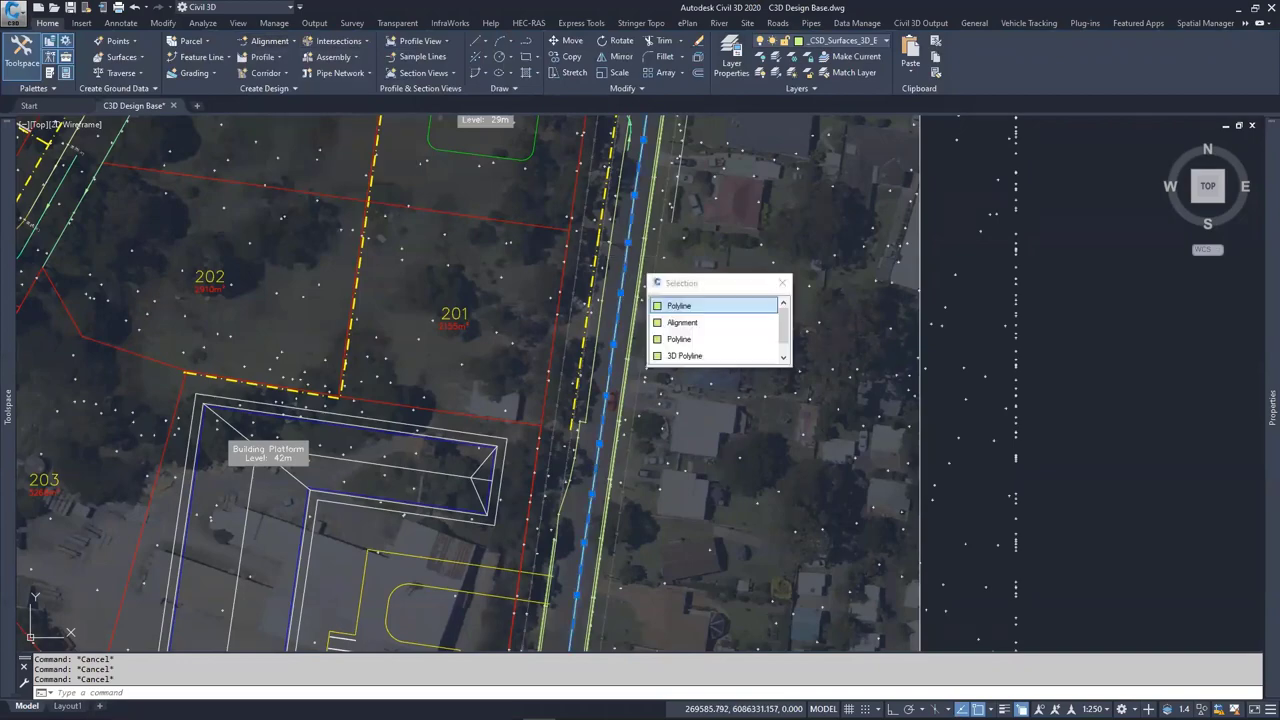
left_click(683, 322)
mouse_move(650, 130)
middle_mouse_down()
mouse_move(604, 287)
mouse_move(577, 308)
middle_mouse_up()
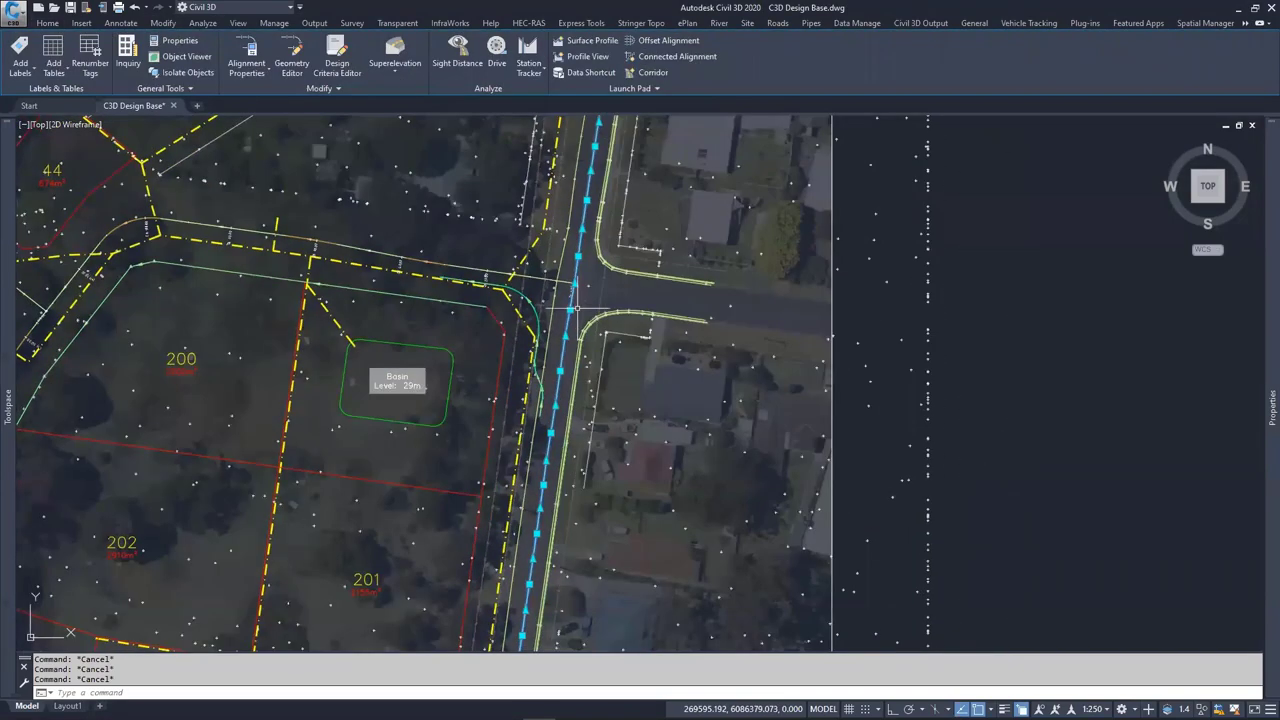
scroll(566, 318, "up", 6)
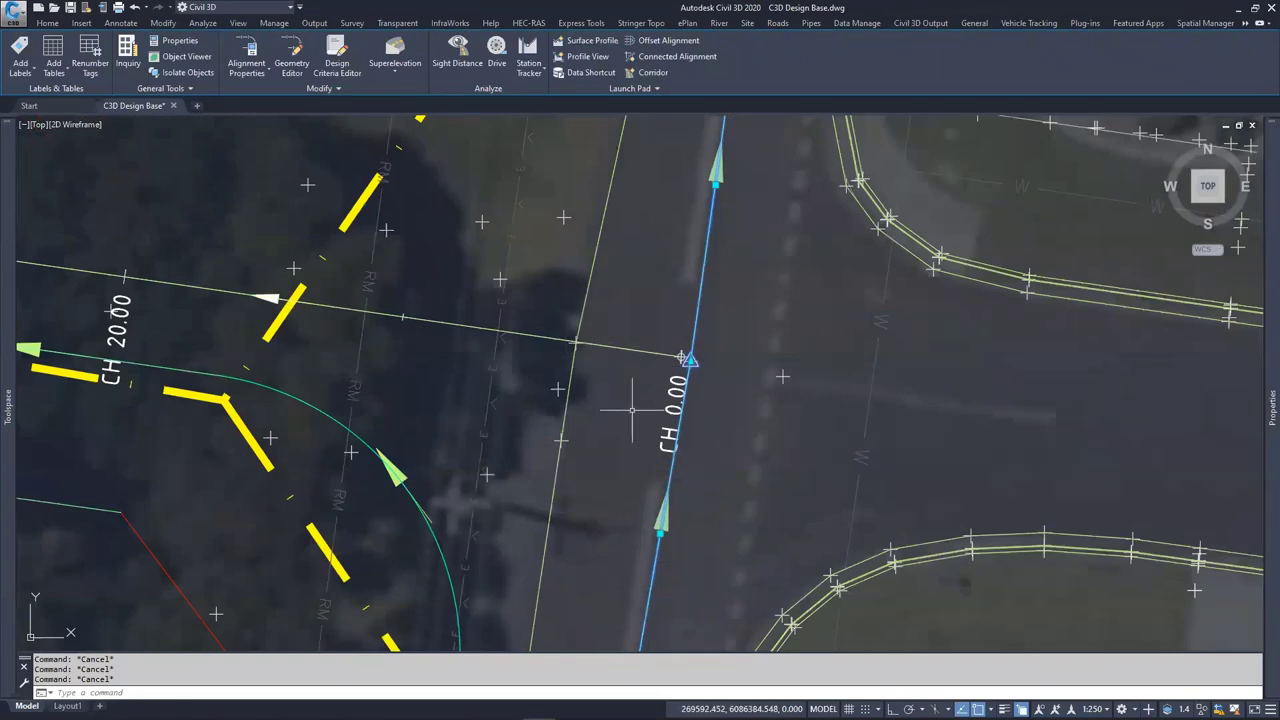
scroll(629, 412, "down", 3)
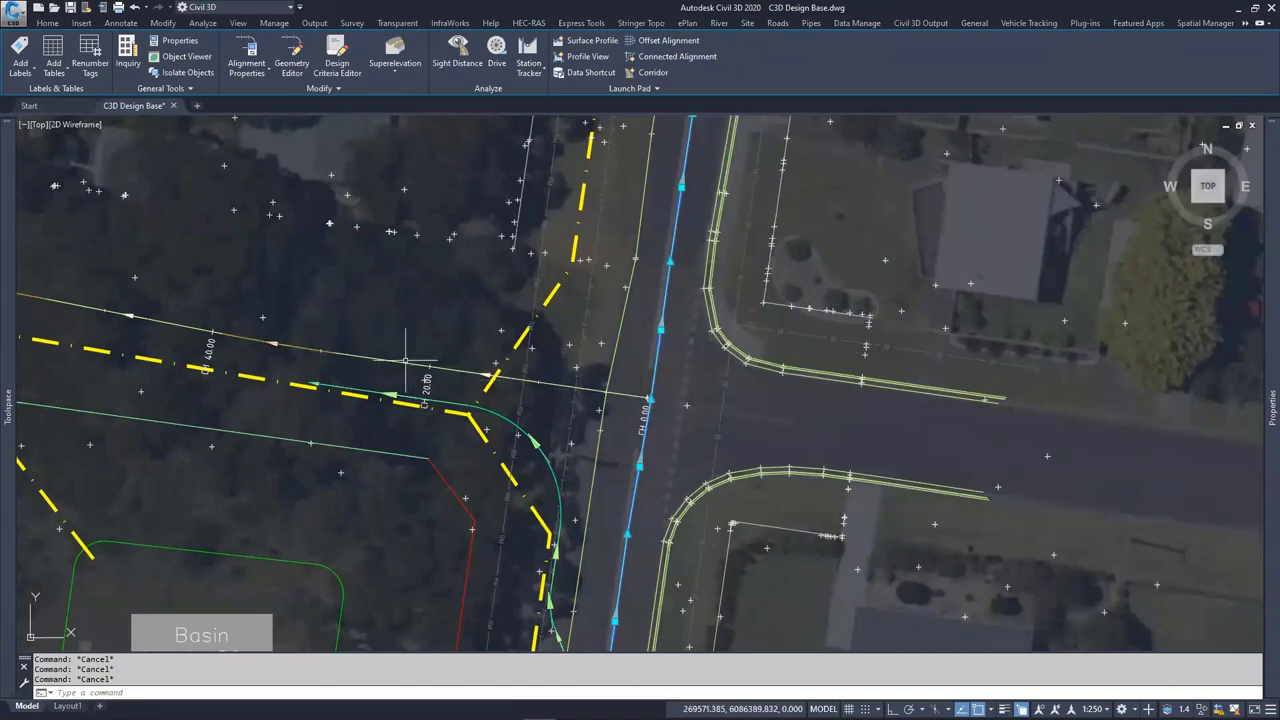
scroll(628, 362, "up", 5)
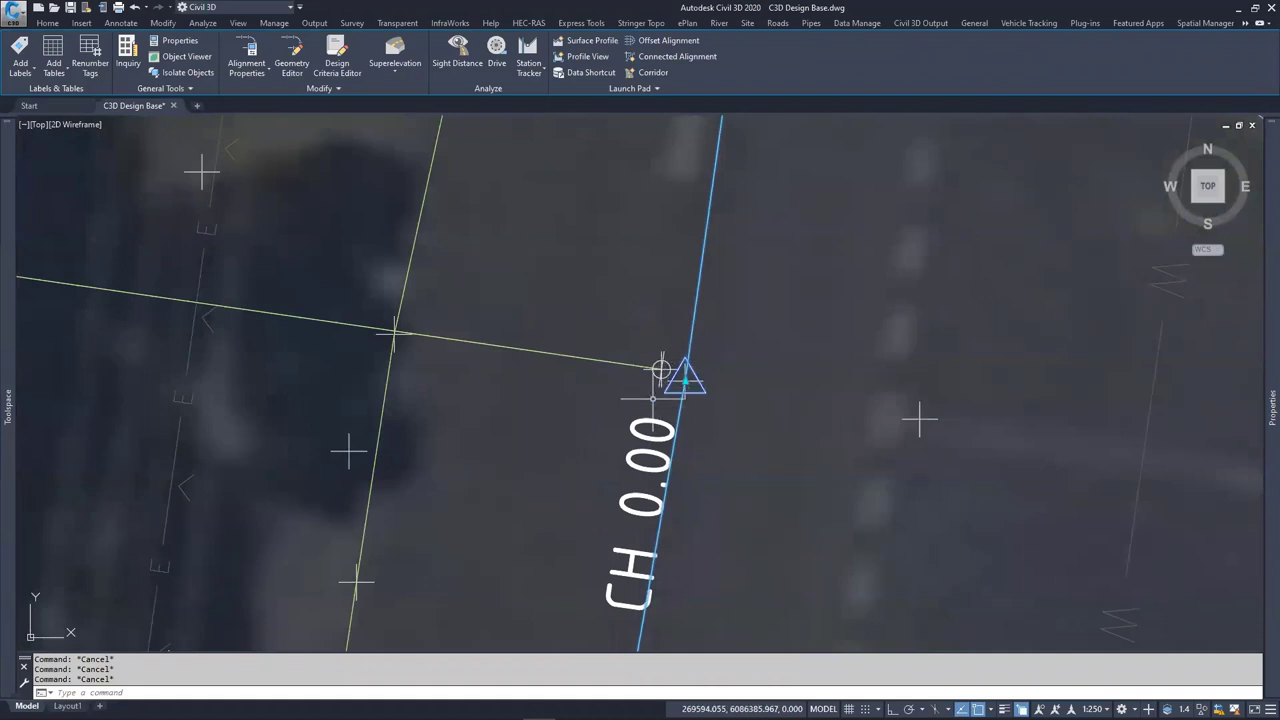
scroll(660, 371, "up", 2)
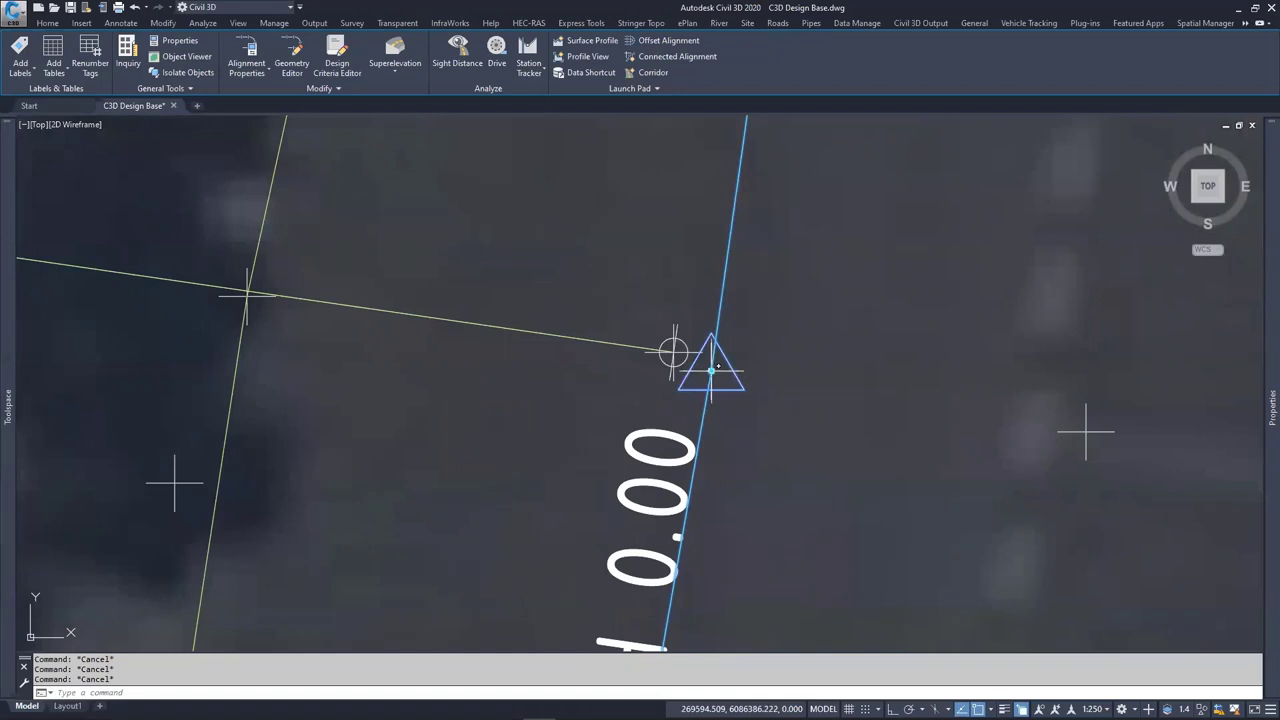
scroll(673, 352, "down", 4)
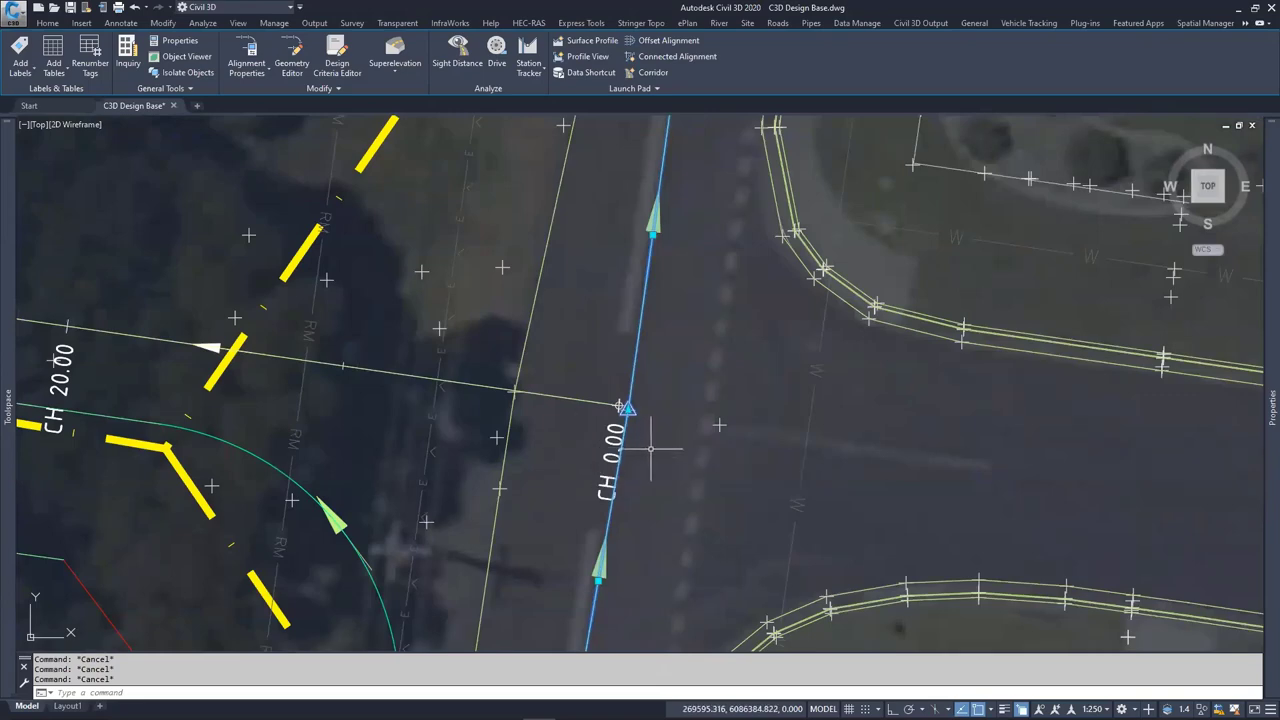
scroll(646, 446, "up", 2)
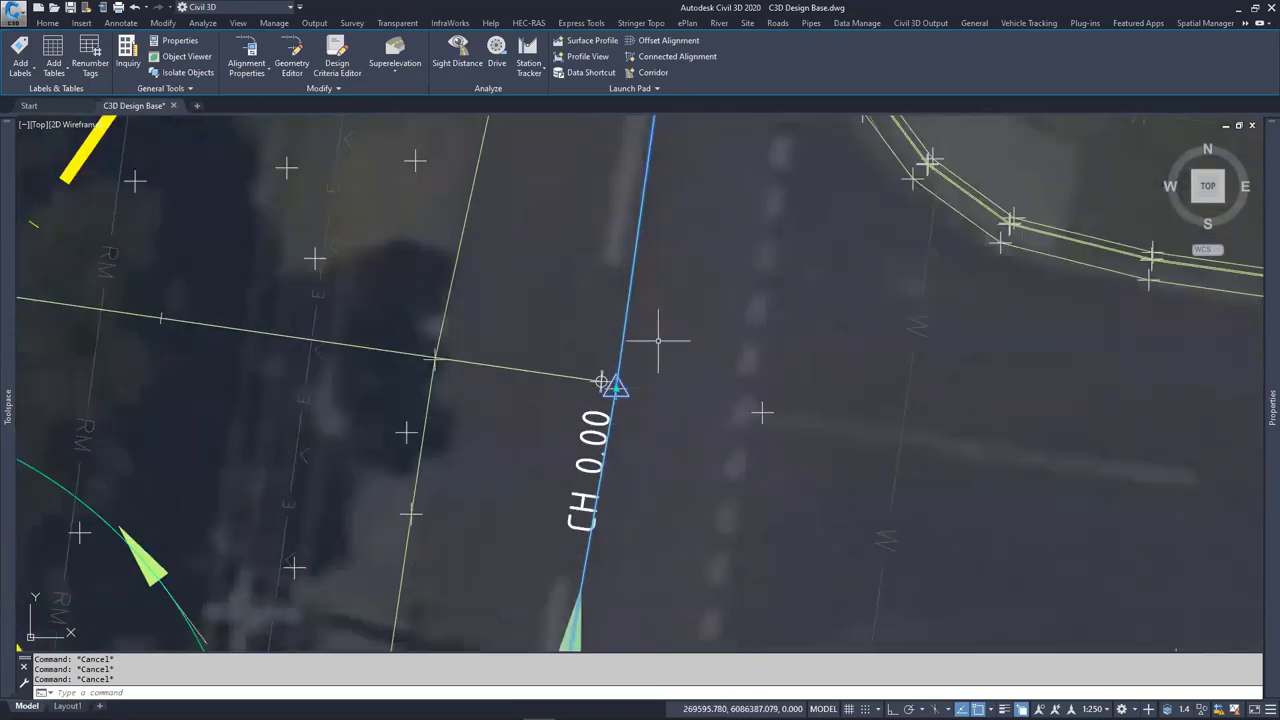
middle_click_drag(706, 352, 728, 409)
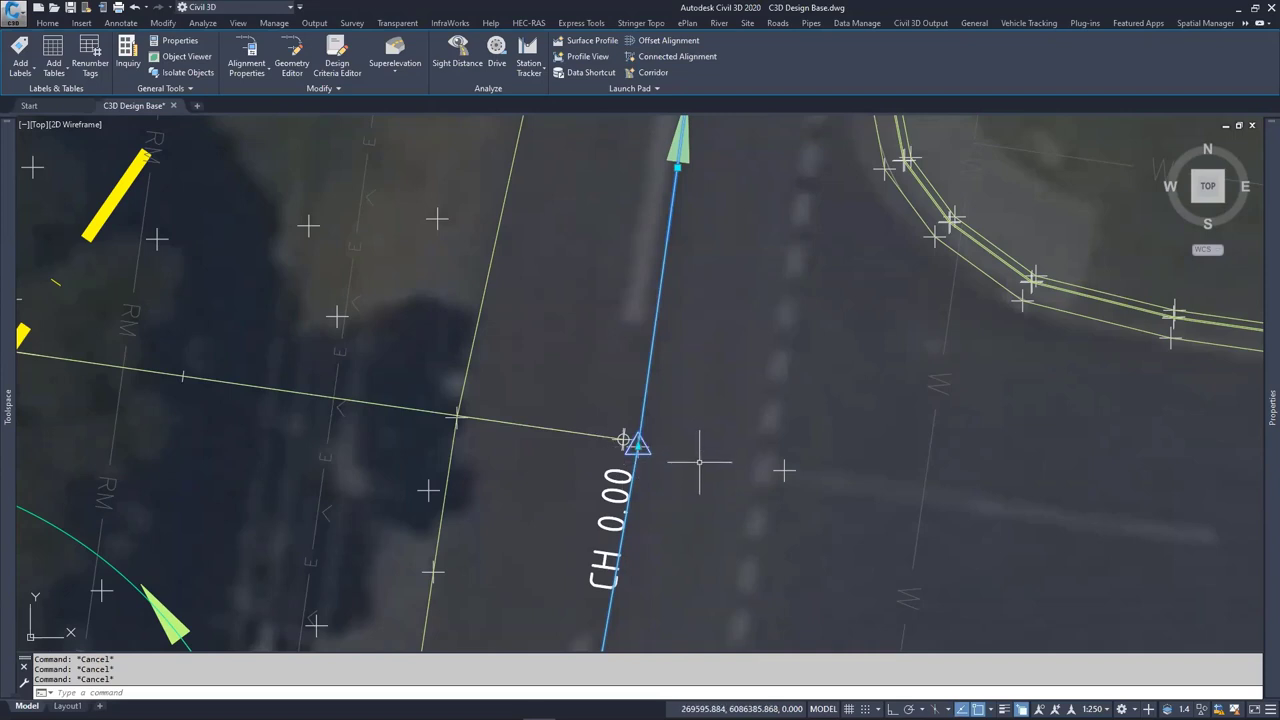
scroll(699, 462, "up", 2)
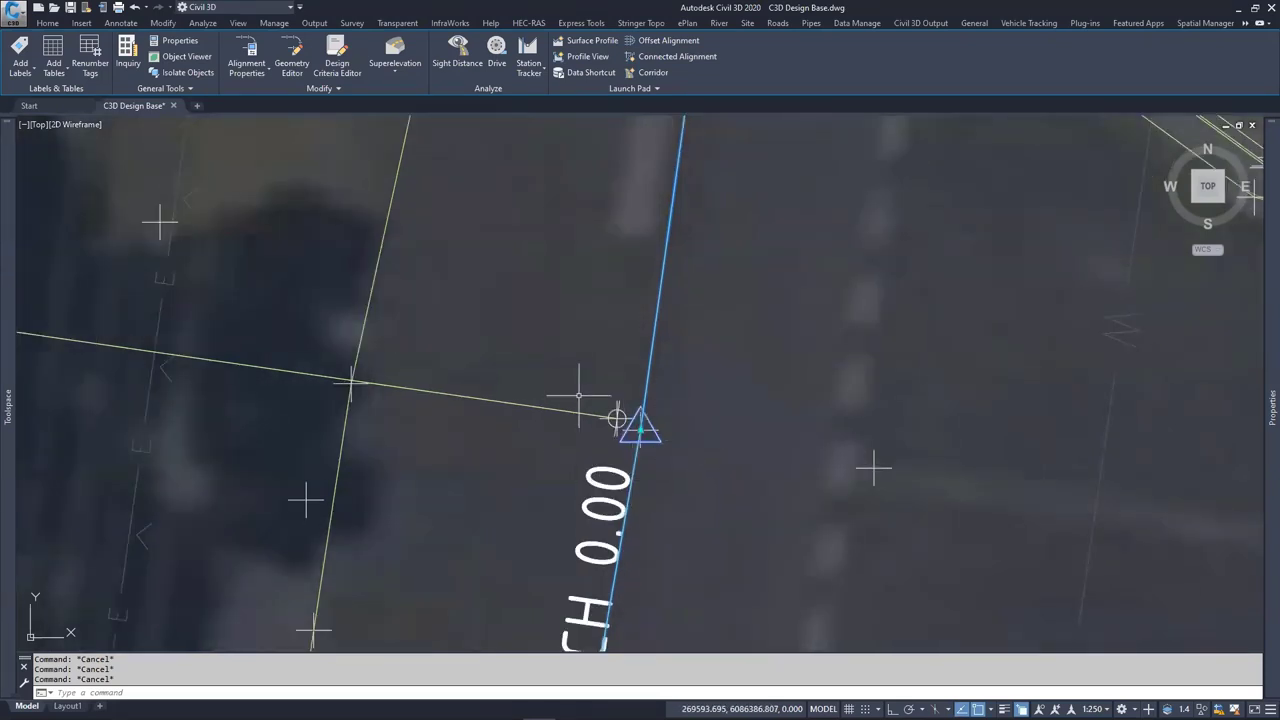
middle_click_drag(723, 409, 703, 509)
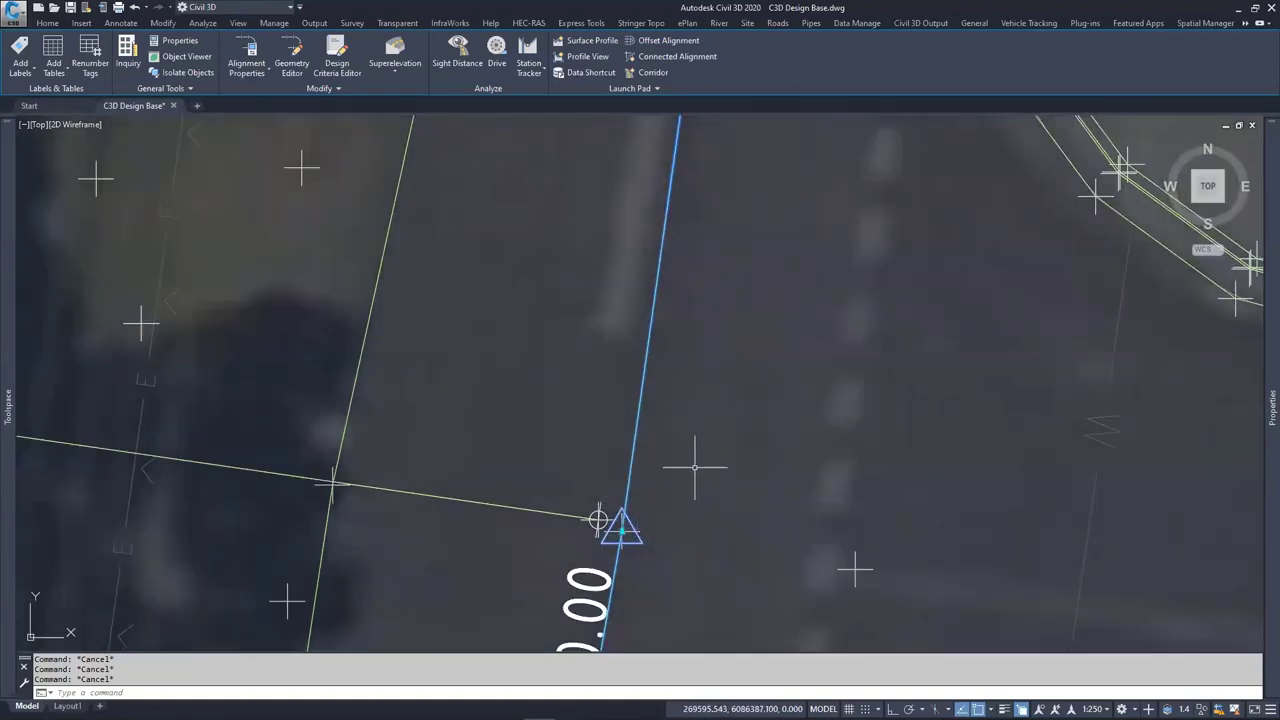
scroll(598, 520, "down", 3)
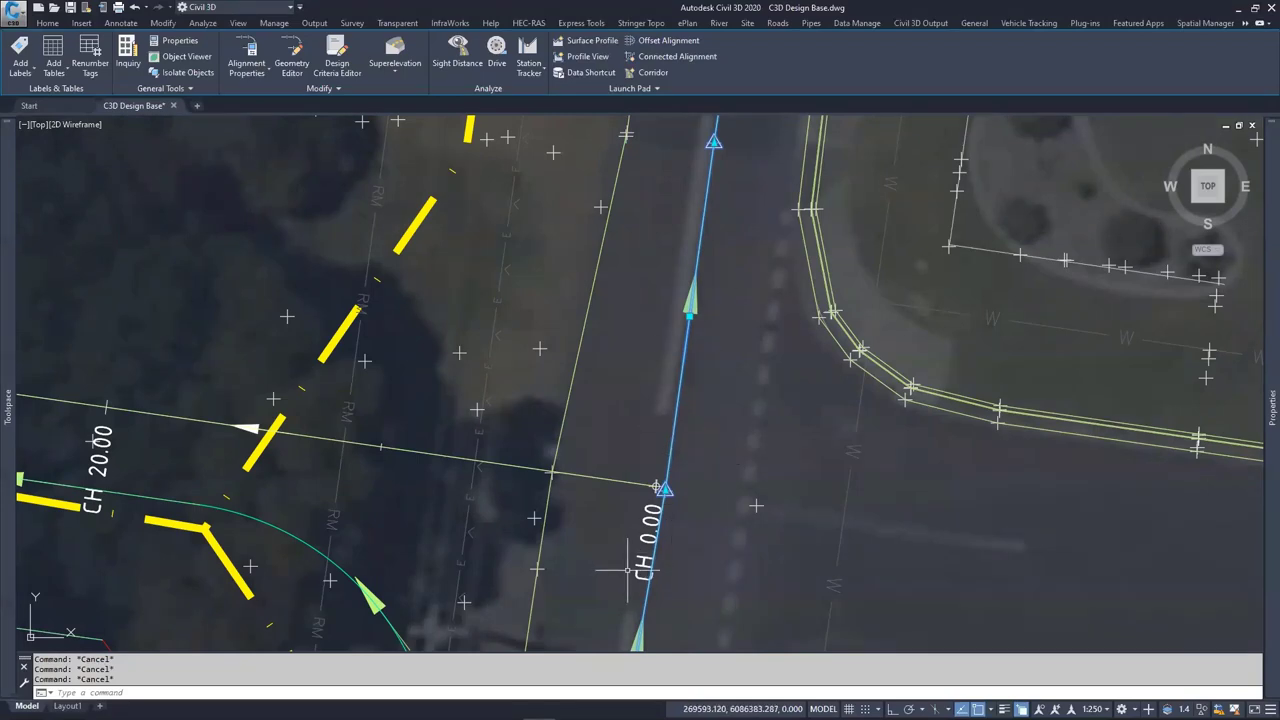
scroll(678, 490, "up", 4)
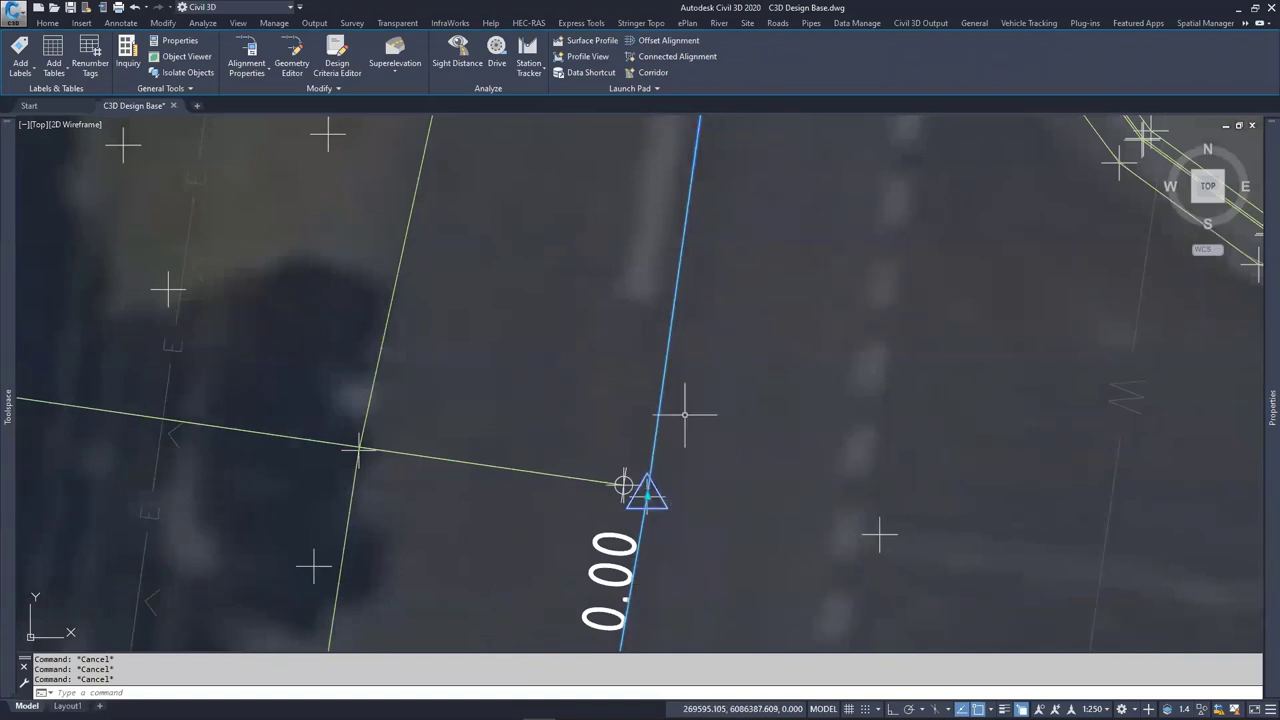
scroll(698, 408, "down", 6)
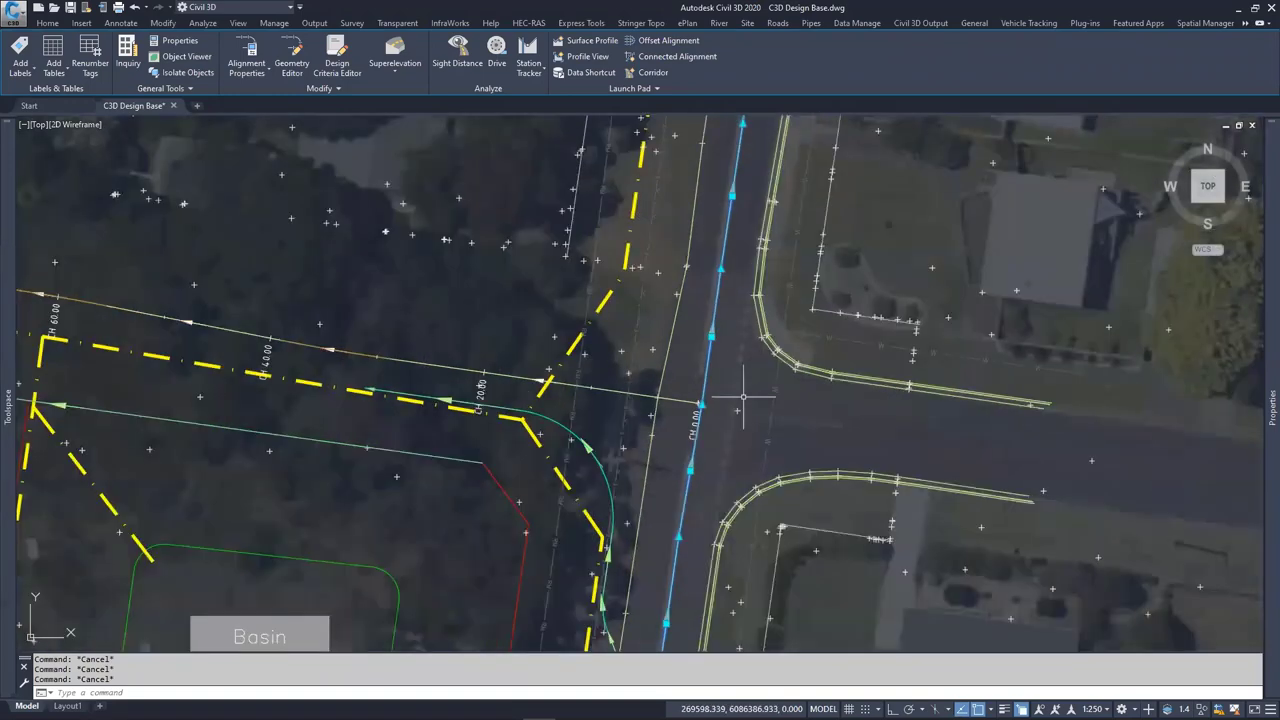
scroll(743, 398, "down", 4)
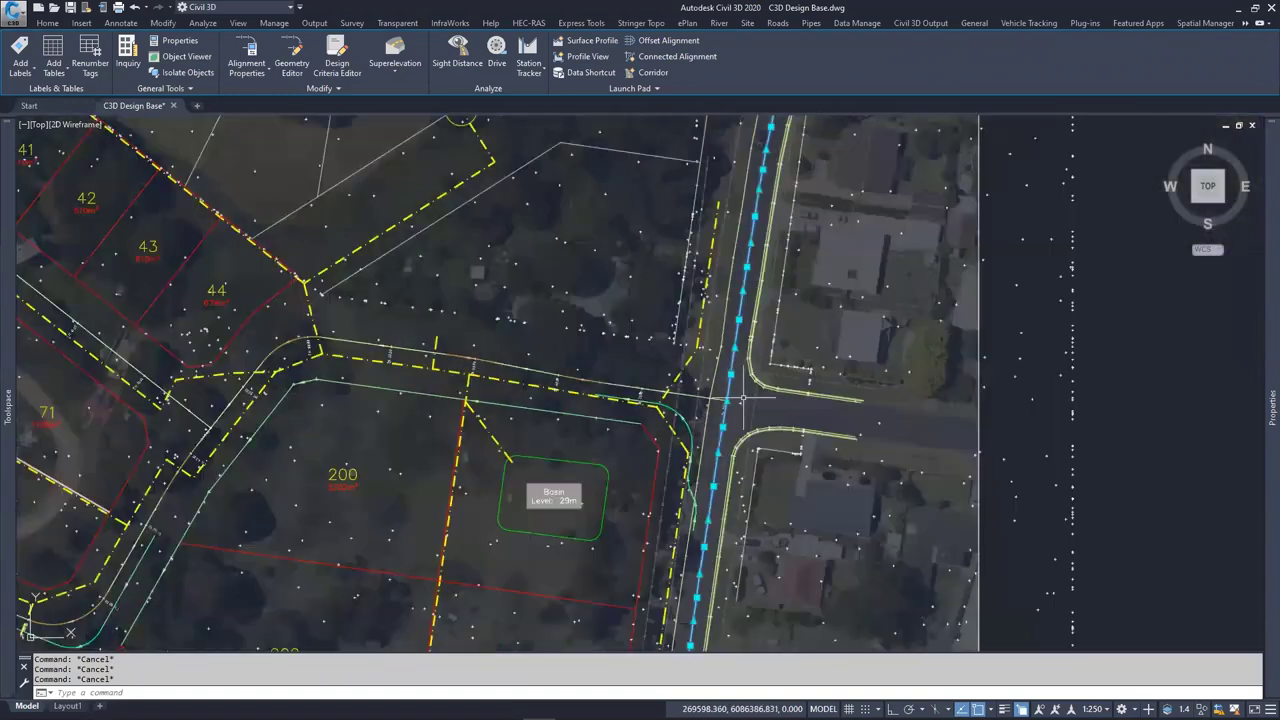
middle_click_drag(706, 533, 712, 362)
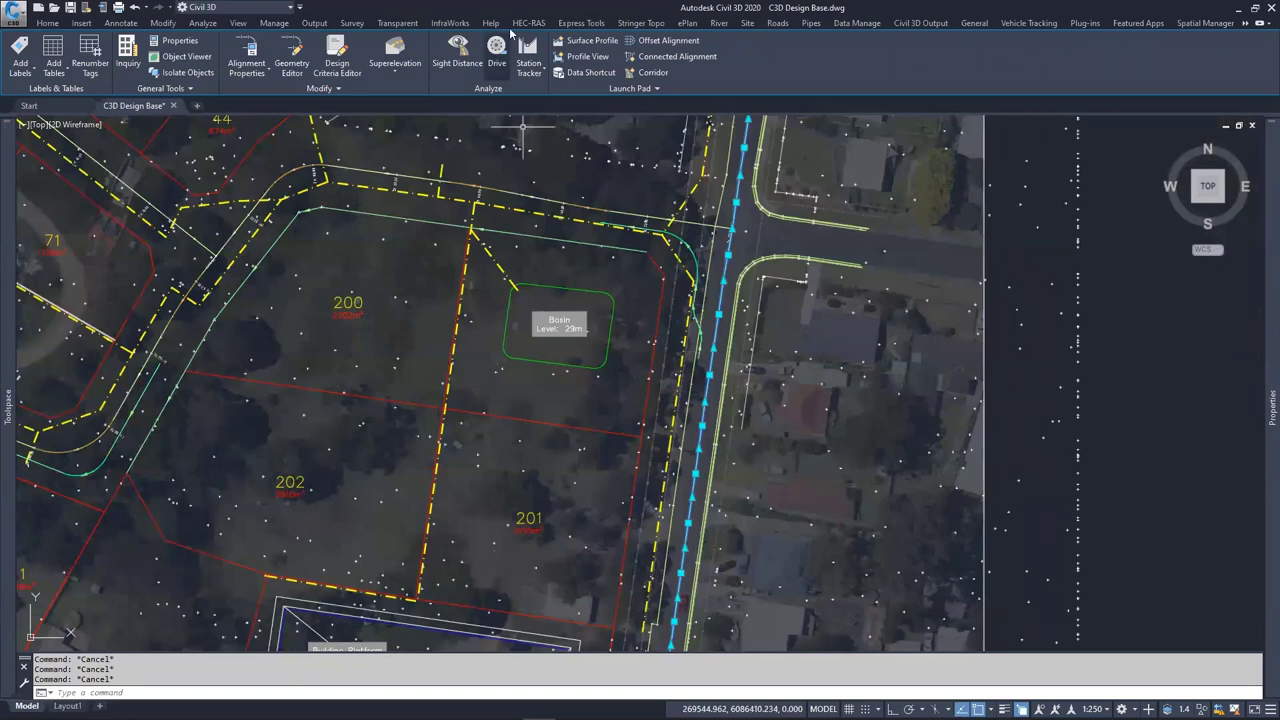
Create a road string from the road alignment, opening the Straight from Survey C.L. profile
left_click(779, 23)
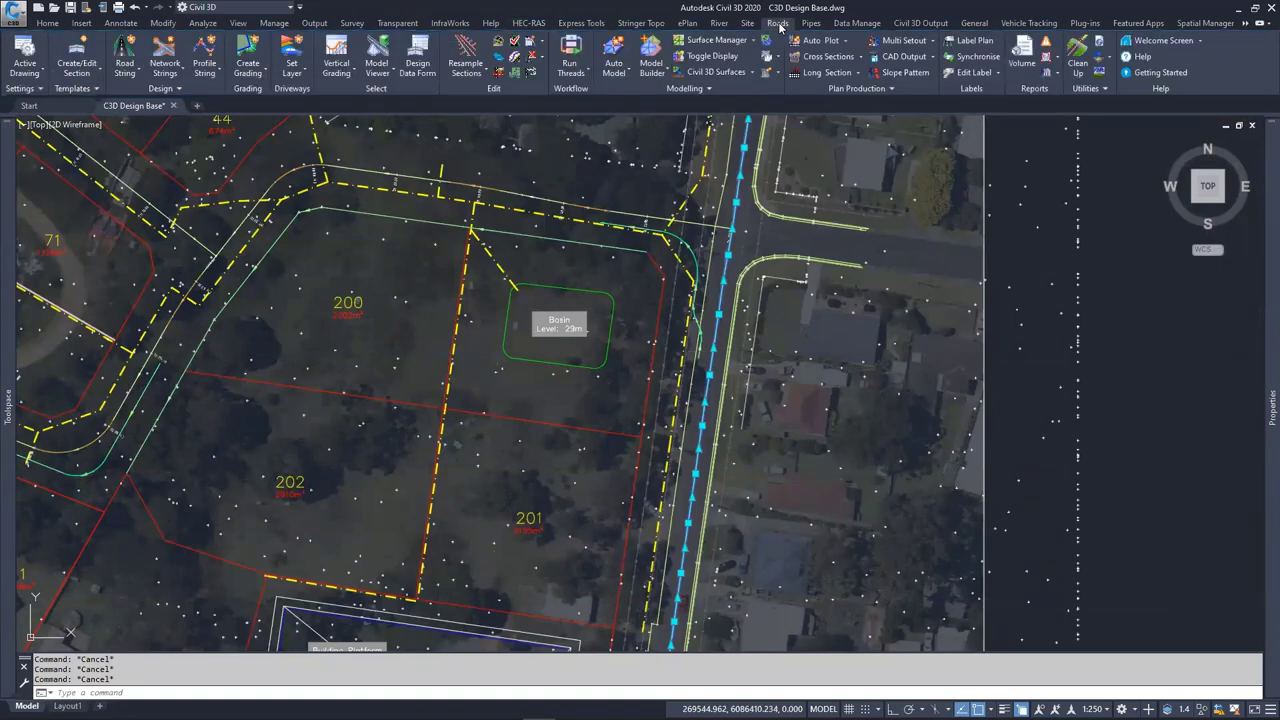
left_click(130, 62)
scroll(700, 390, "up", 2)
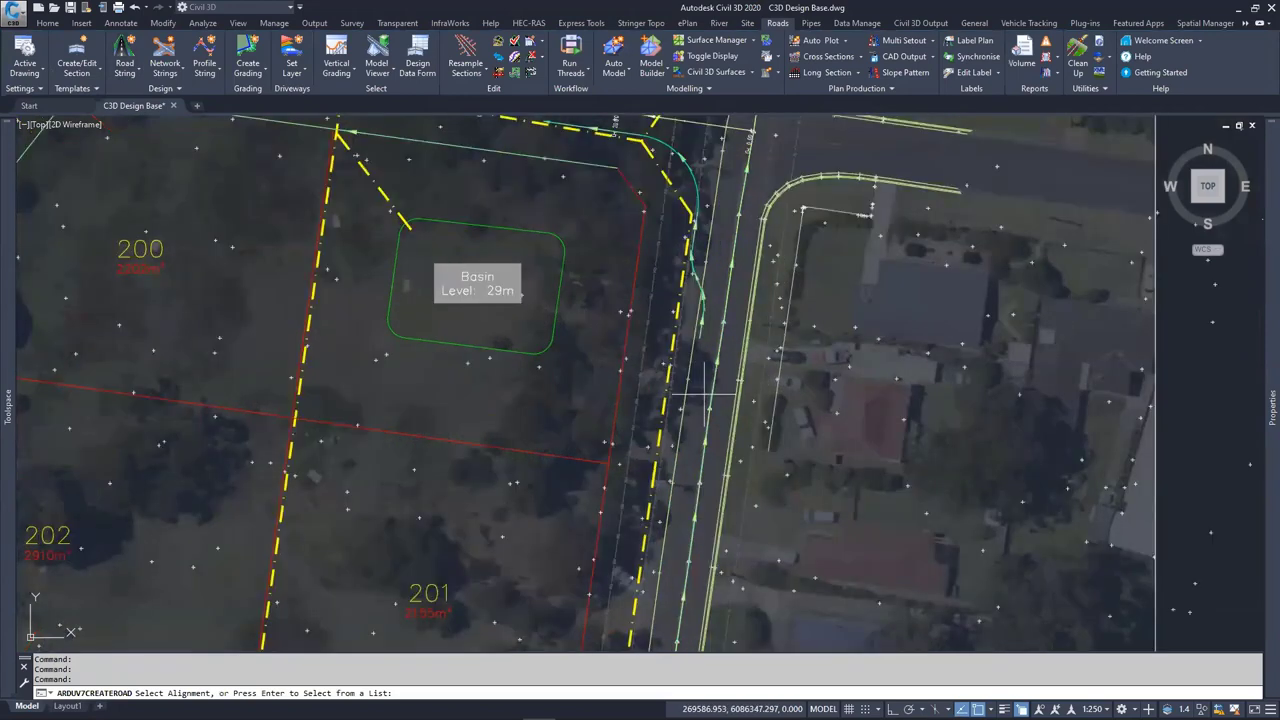
left_click(713, 392)
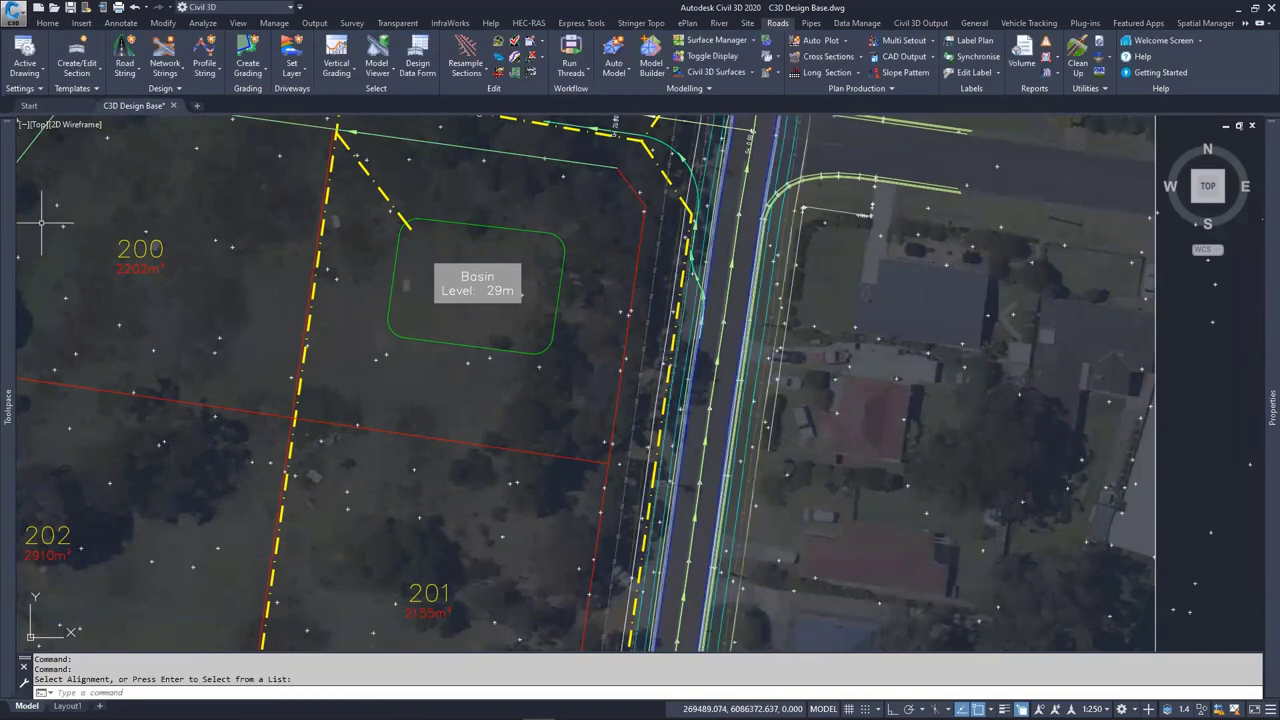
left_click(323, 265)
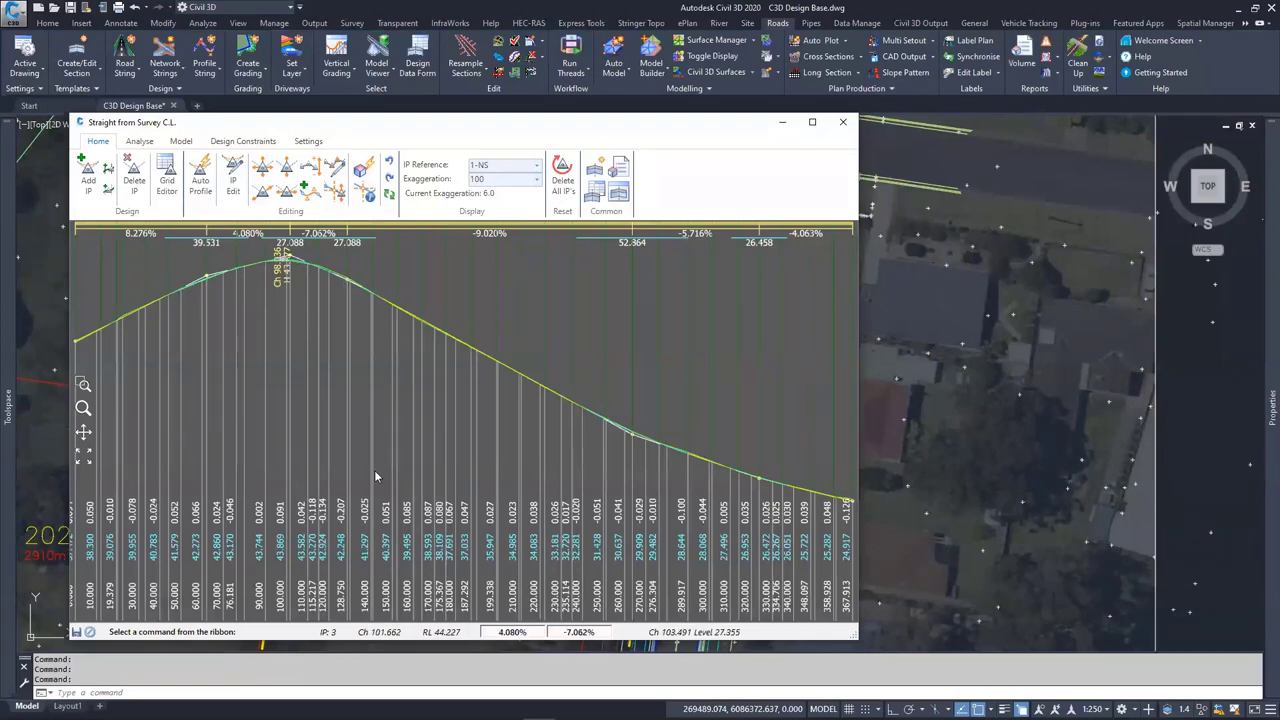
scroll(960, 460, "down", 4)
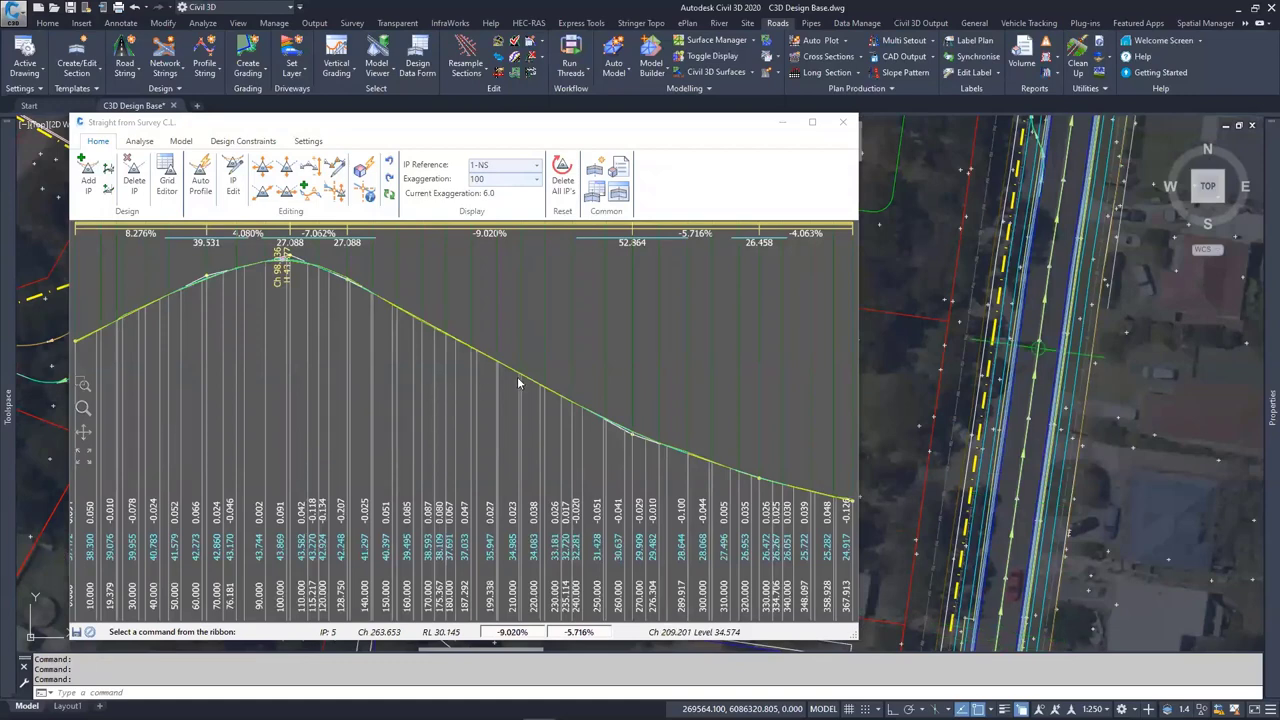
Move the crest IP down to form a -38.204%/54.644% sag
left_click(185, 124)
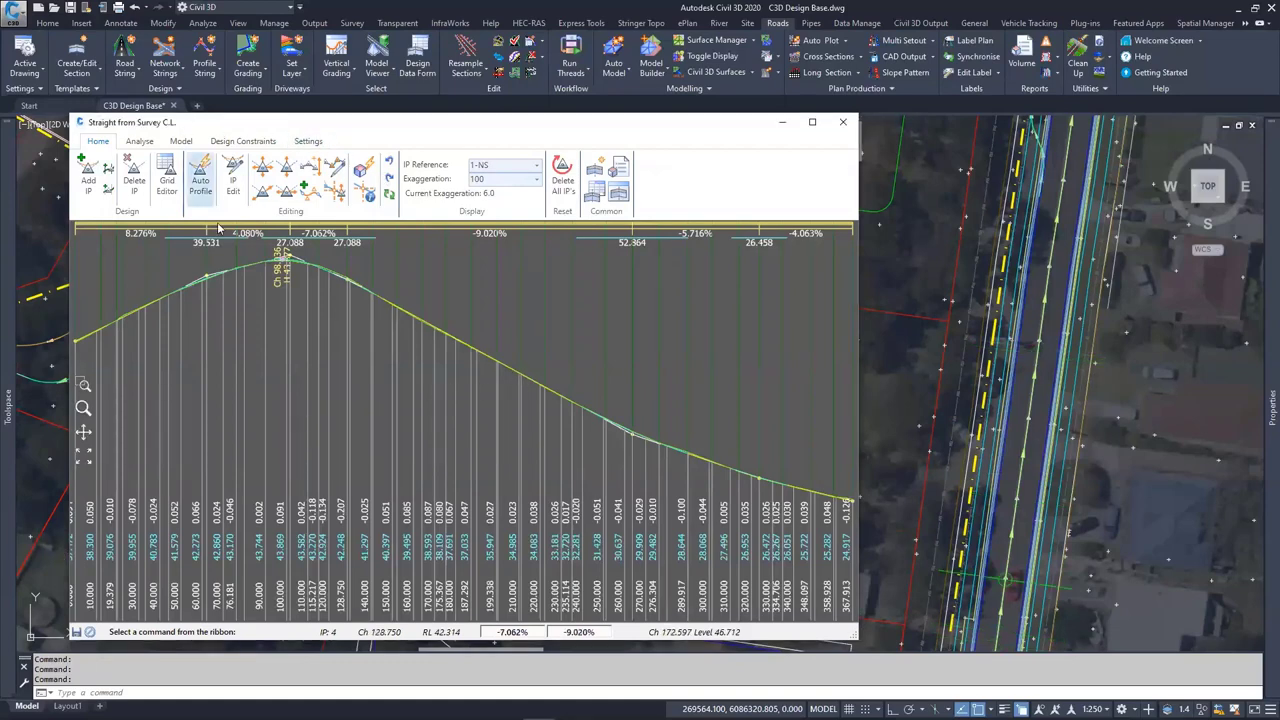
left_click(272, 192)
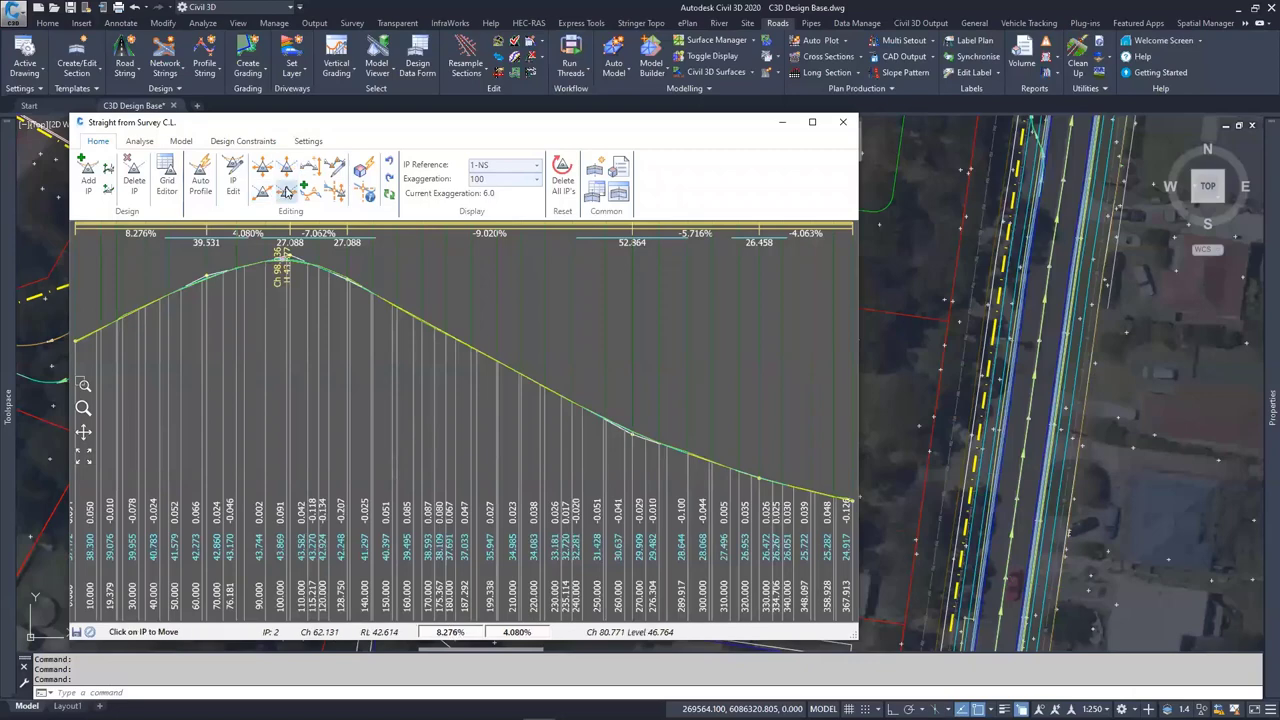
left_click(287, 263)
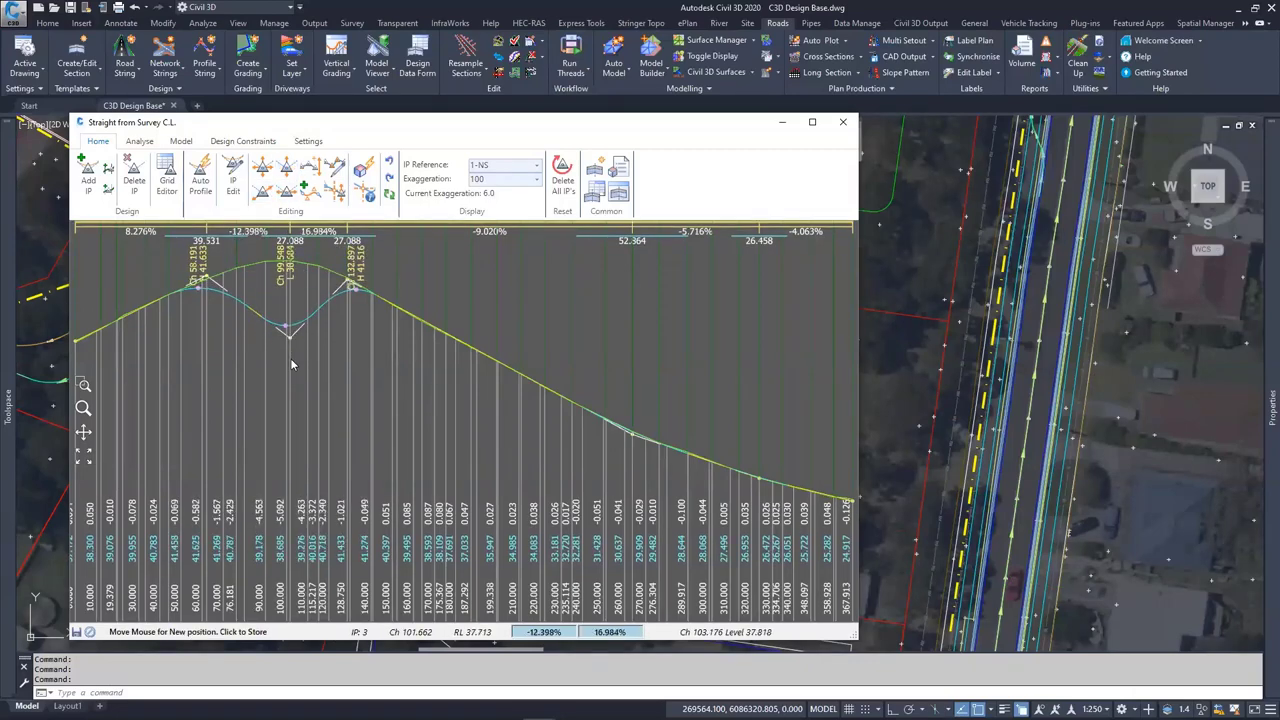
left_click(294, 476)
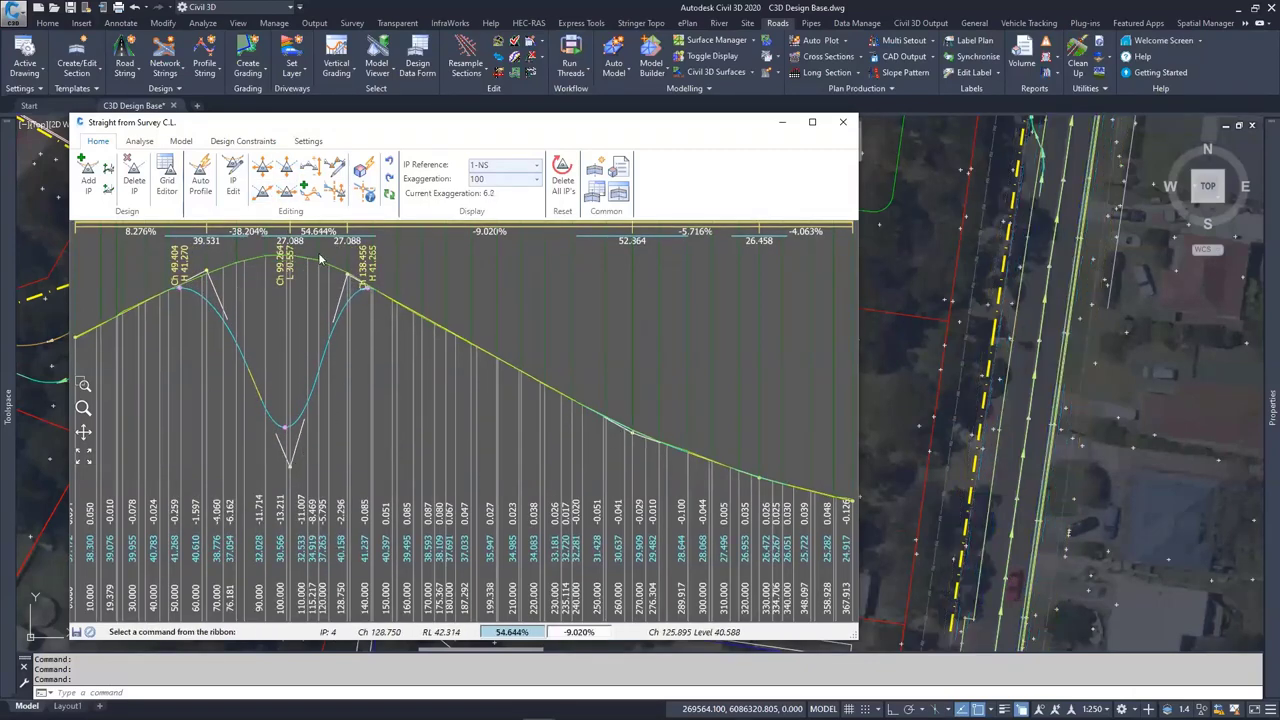
left_click(133, 176)
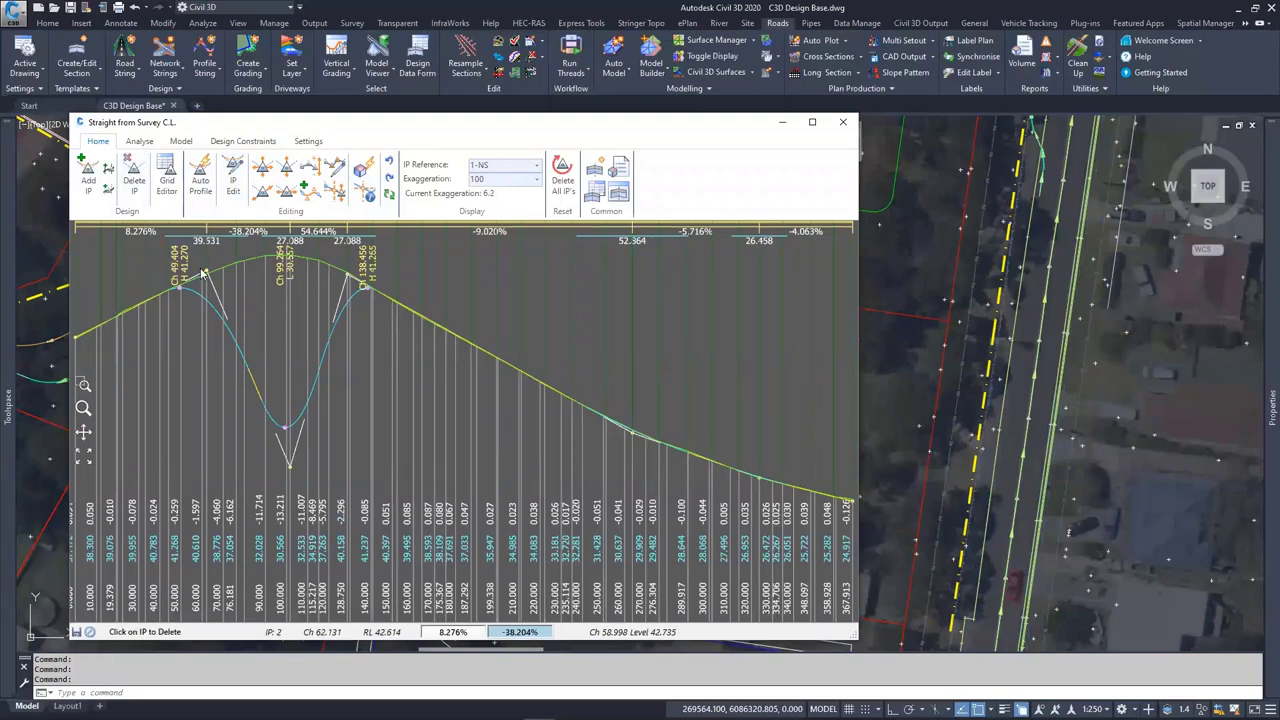
Delete the IPs at Ch 49.404 and Ch 138.456, then close the profile editor
left_click(202, 273)
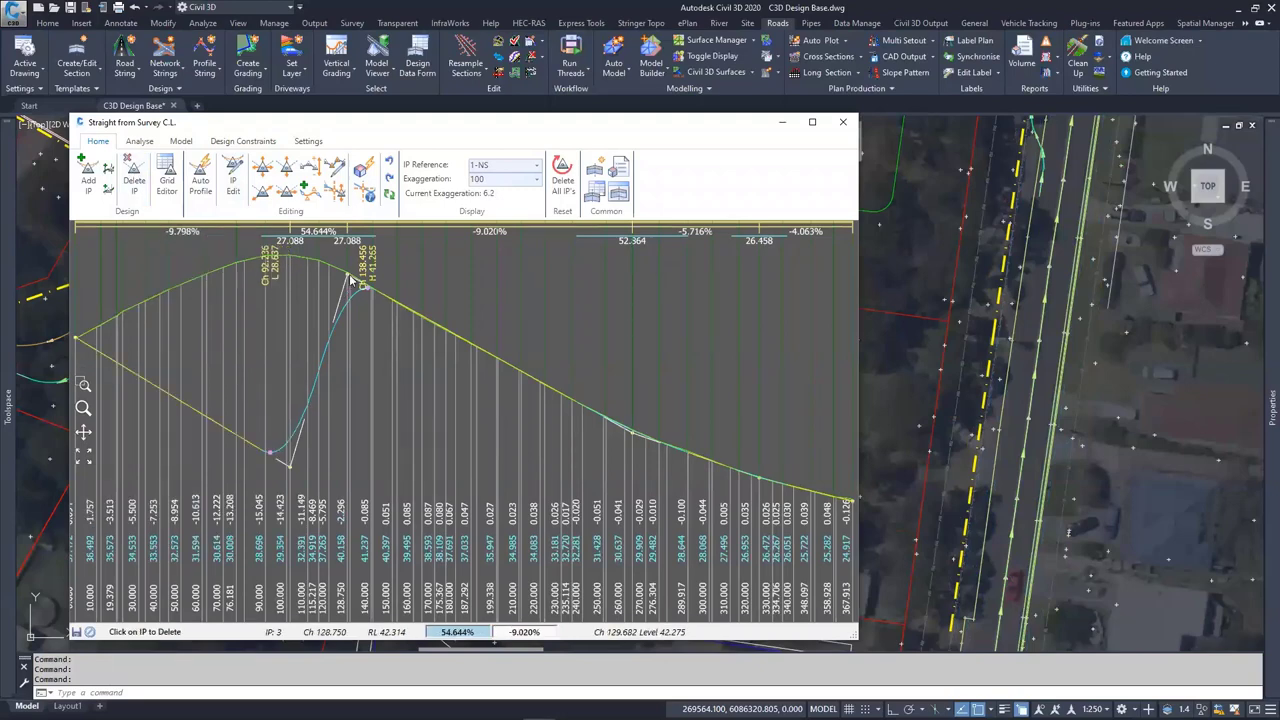
left_click(350, 280)
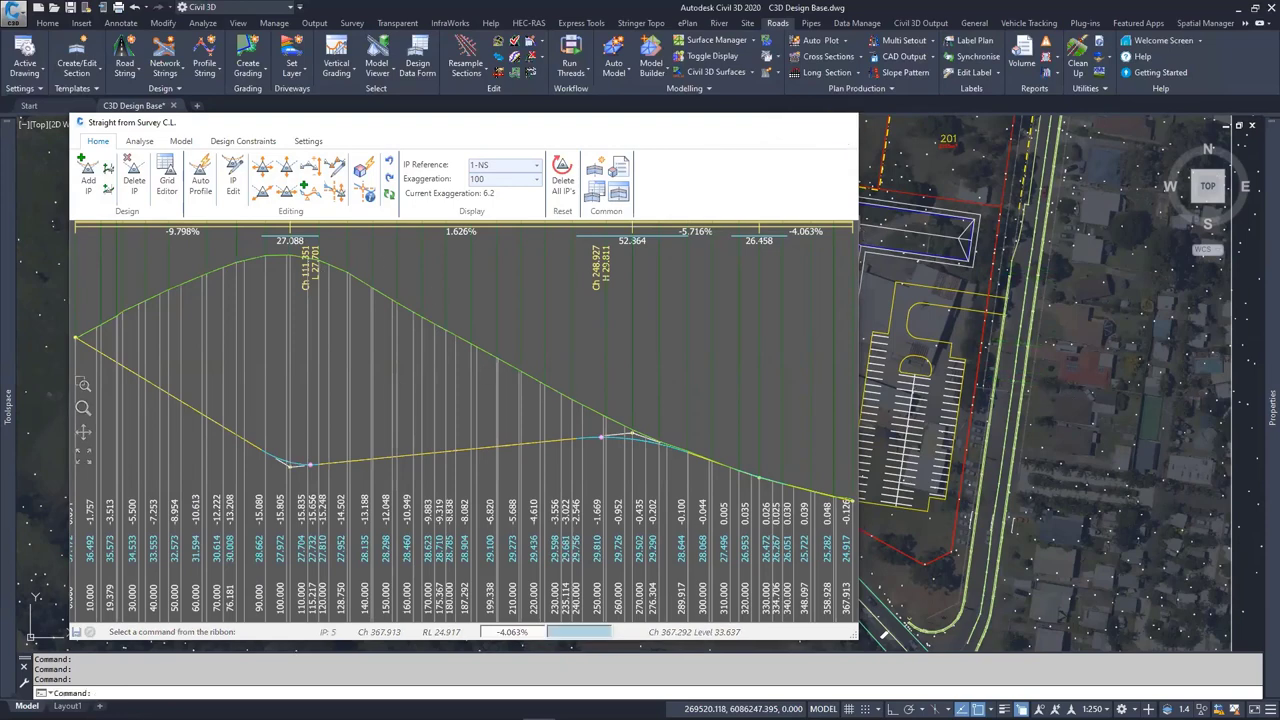
left_click(843, 122)
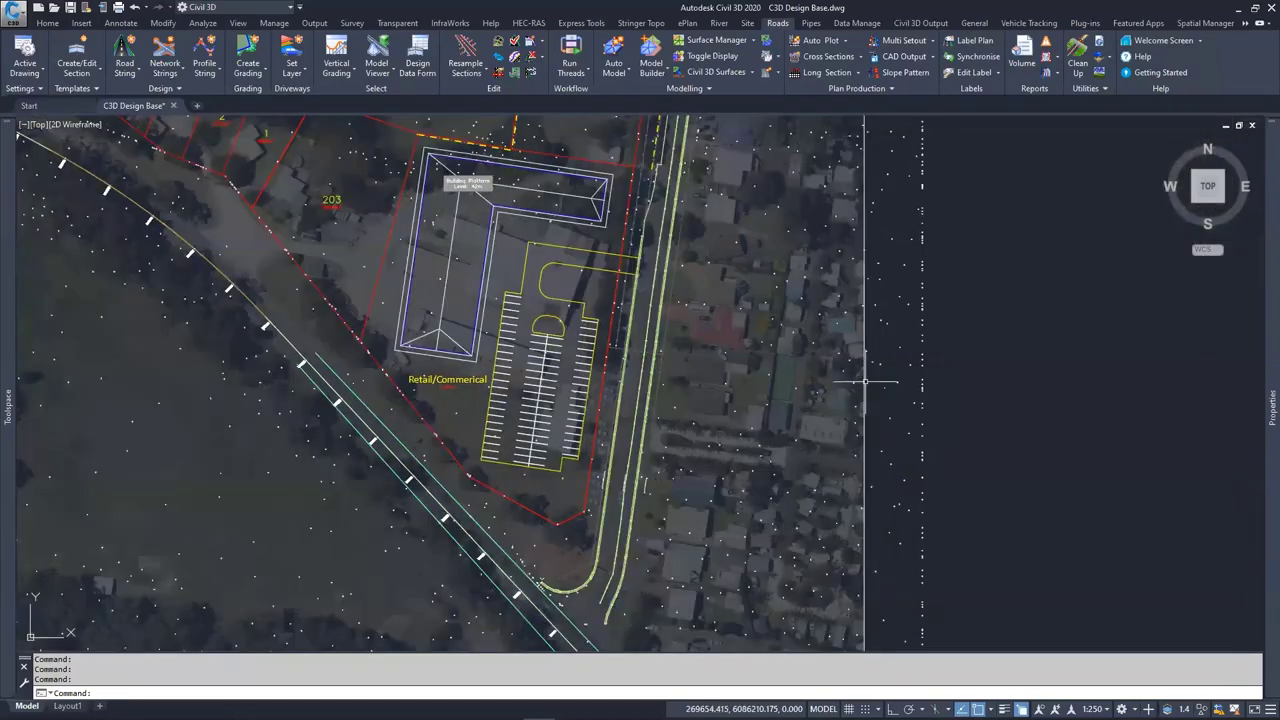
Send the aerial background image to the back of the display order
left_click(866, 378)
right_click(987, 362)
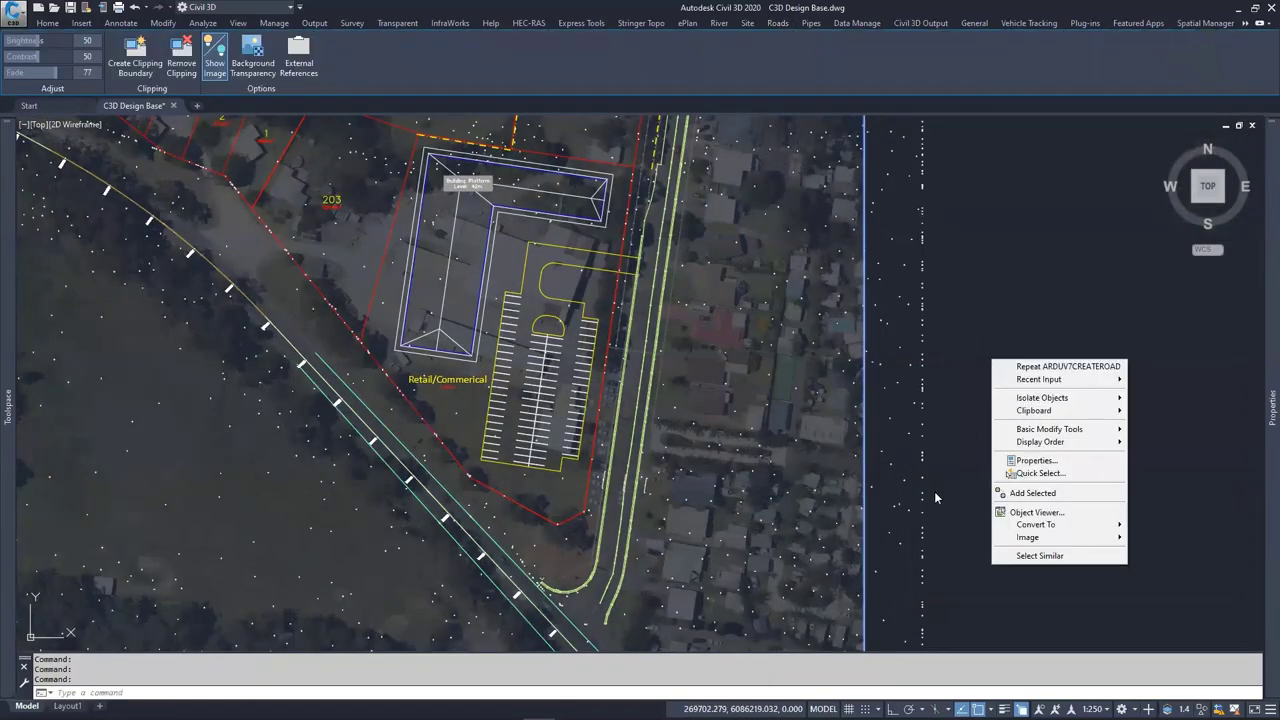
mouse_move(1070, 442)
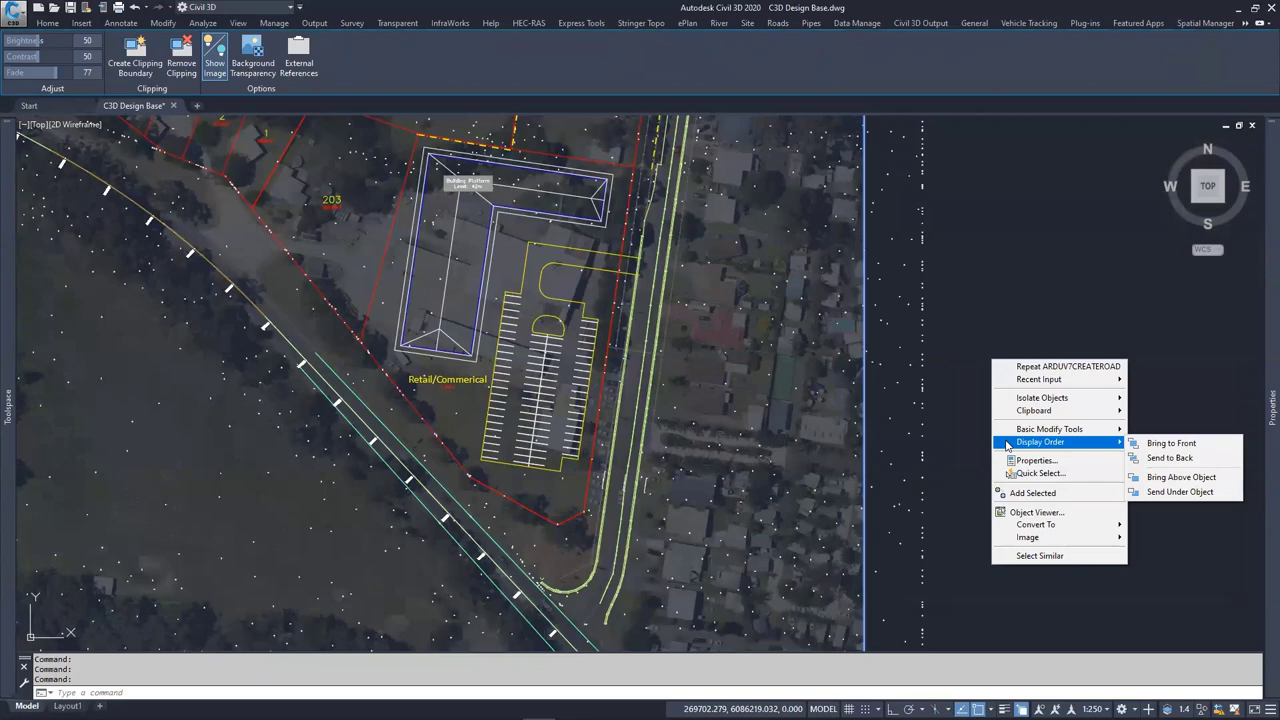
left_click(1170, 458)
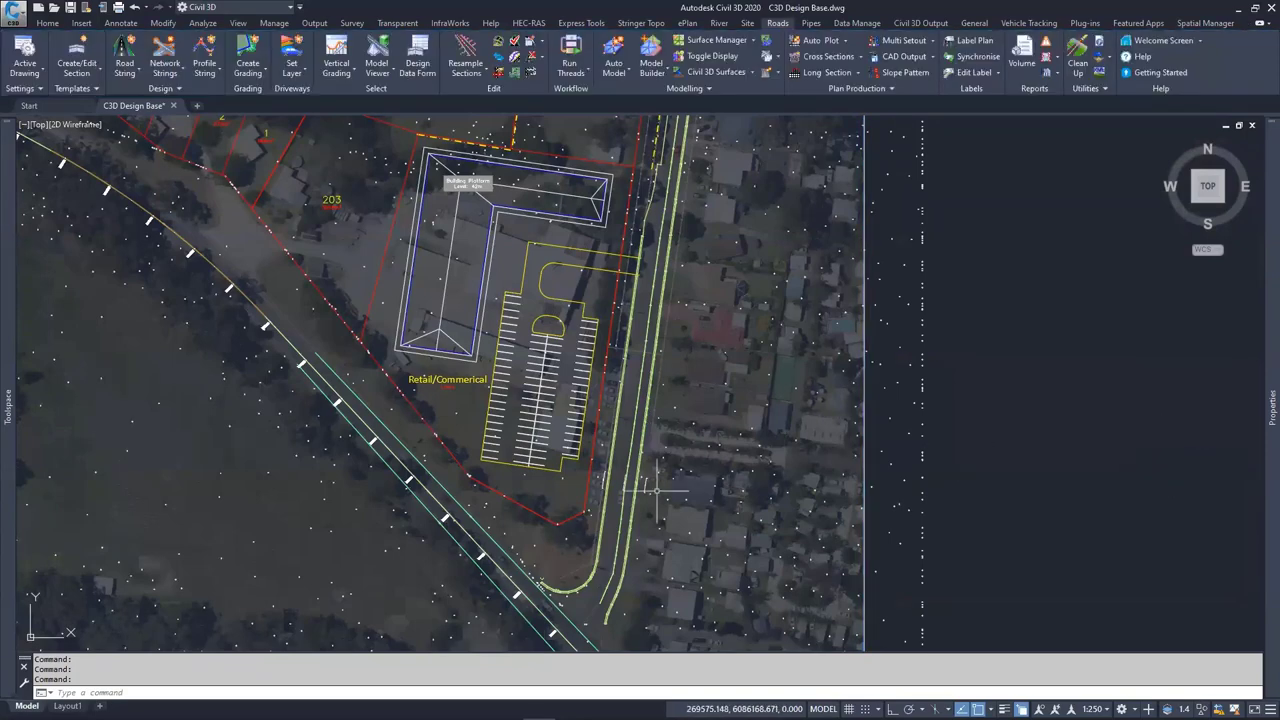
Regenerate the drawing with RE so the new road string lines show
type("RE")
key("Return")
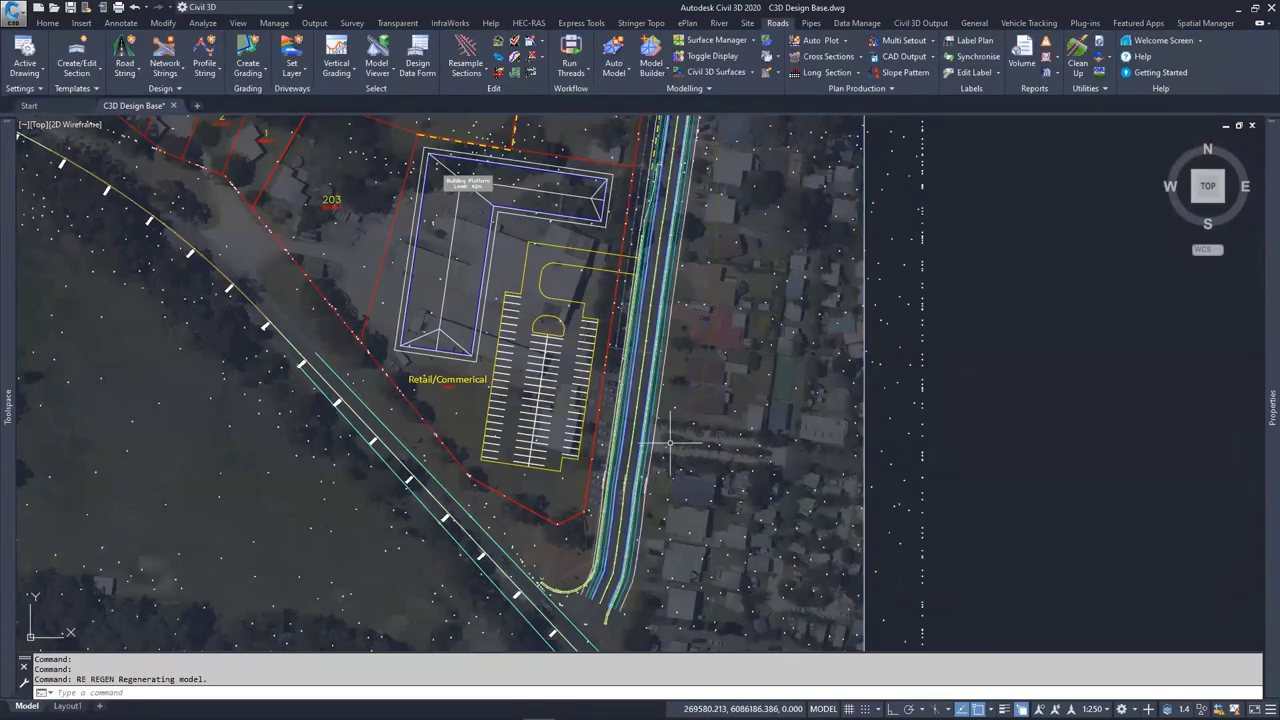
scroll(622, 474, "up", 2)
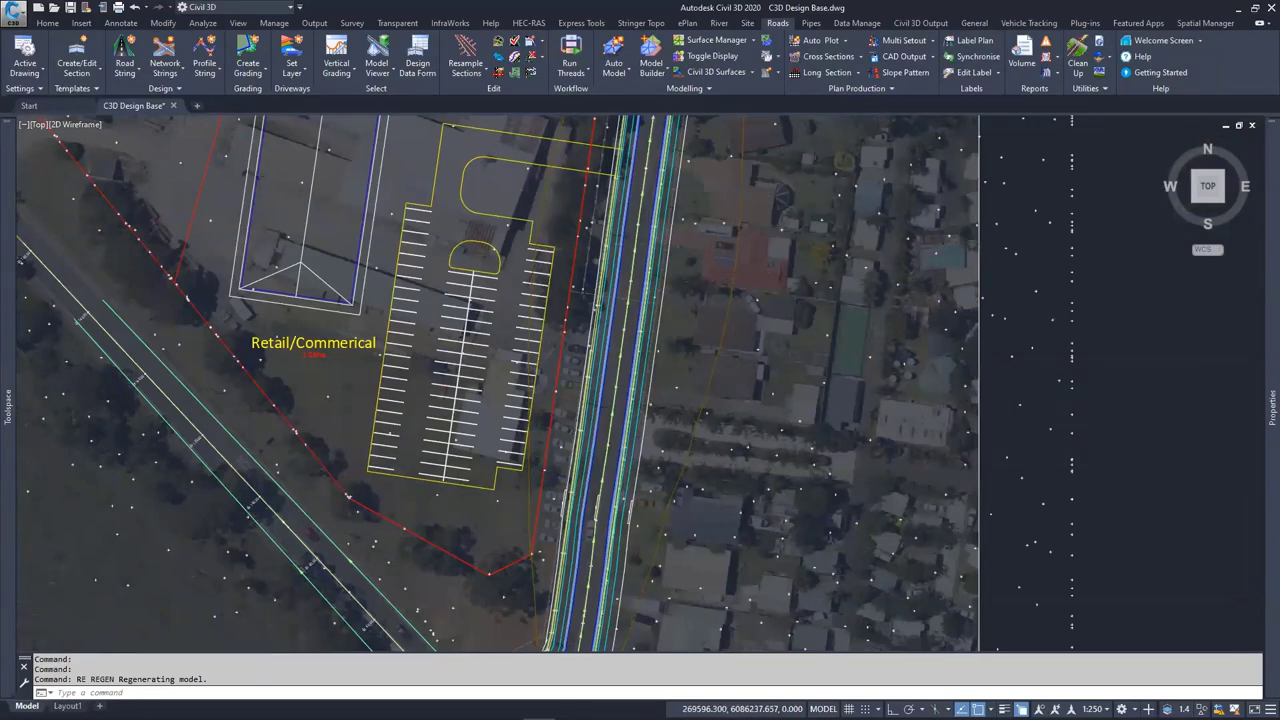
scroll(737, 226, "up", 2)
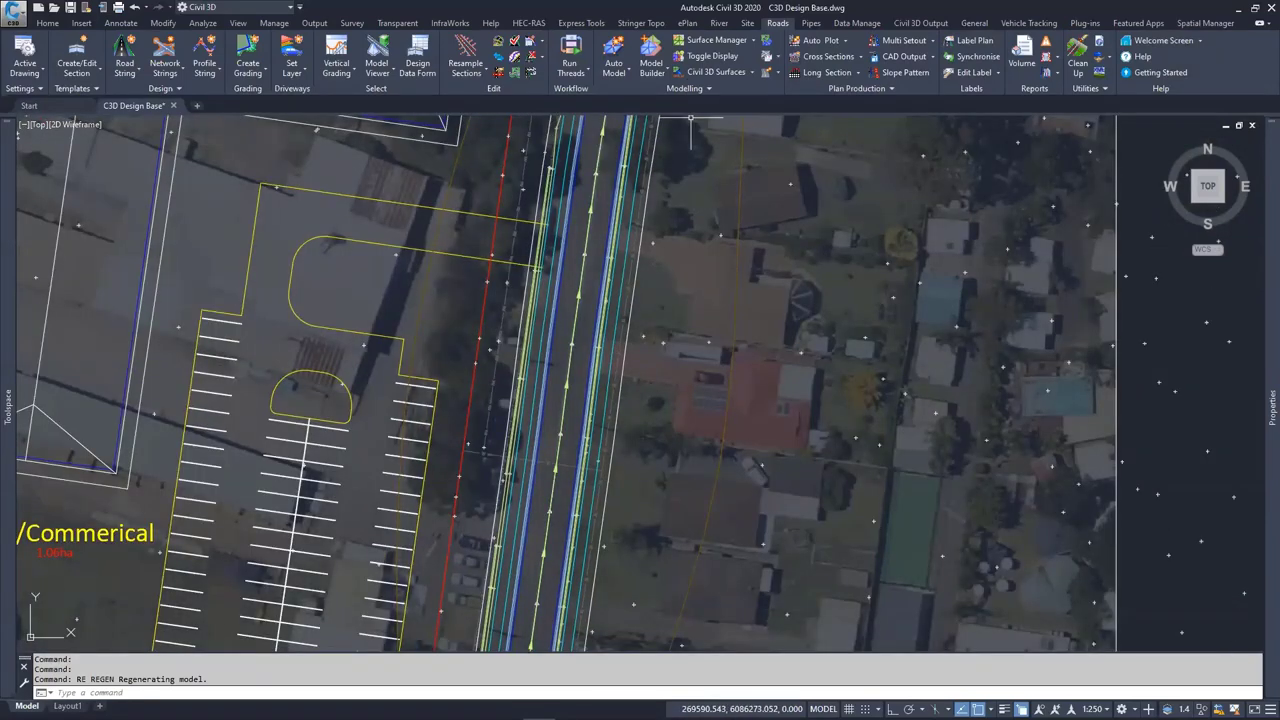
Turn on Displayed for Straight from Survey in the surface Display Control's Section Sample Lines settings
left_click(712, 56)
left_click(231, 217)
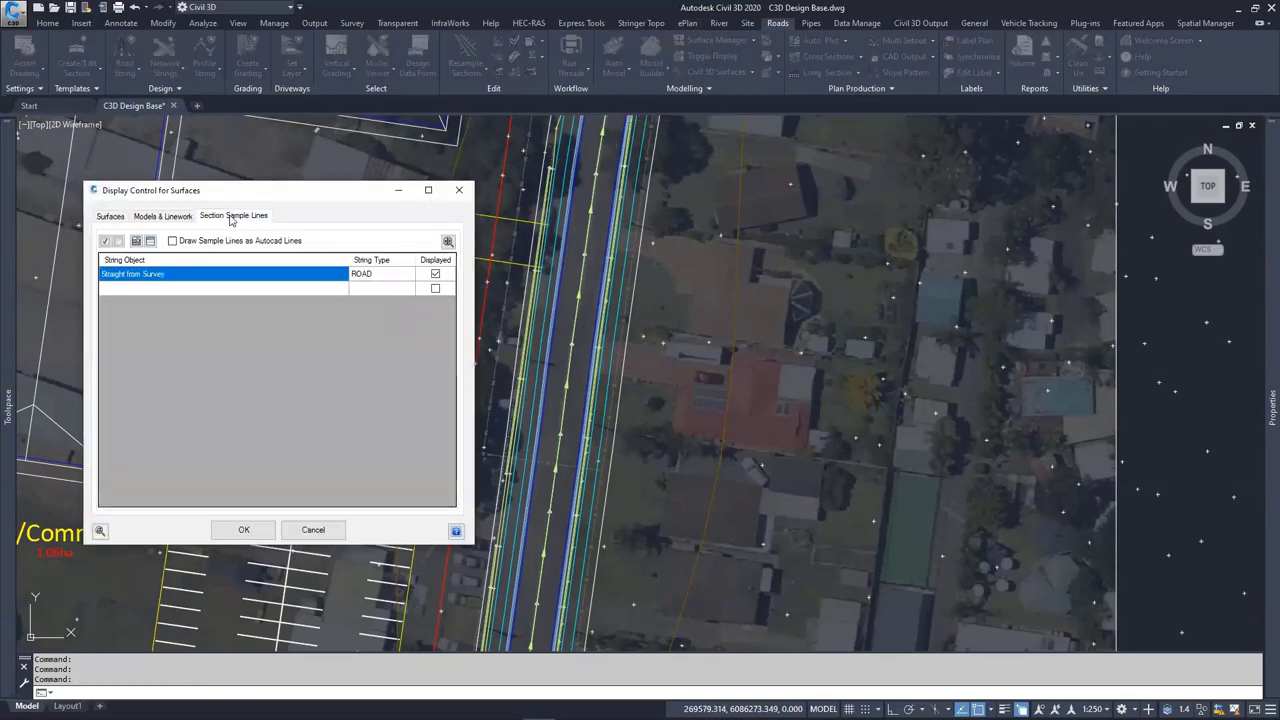
left_click(203, 280)
left_click(211, 273)
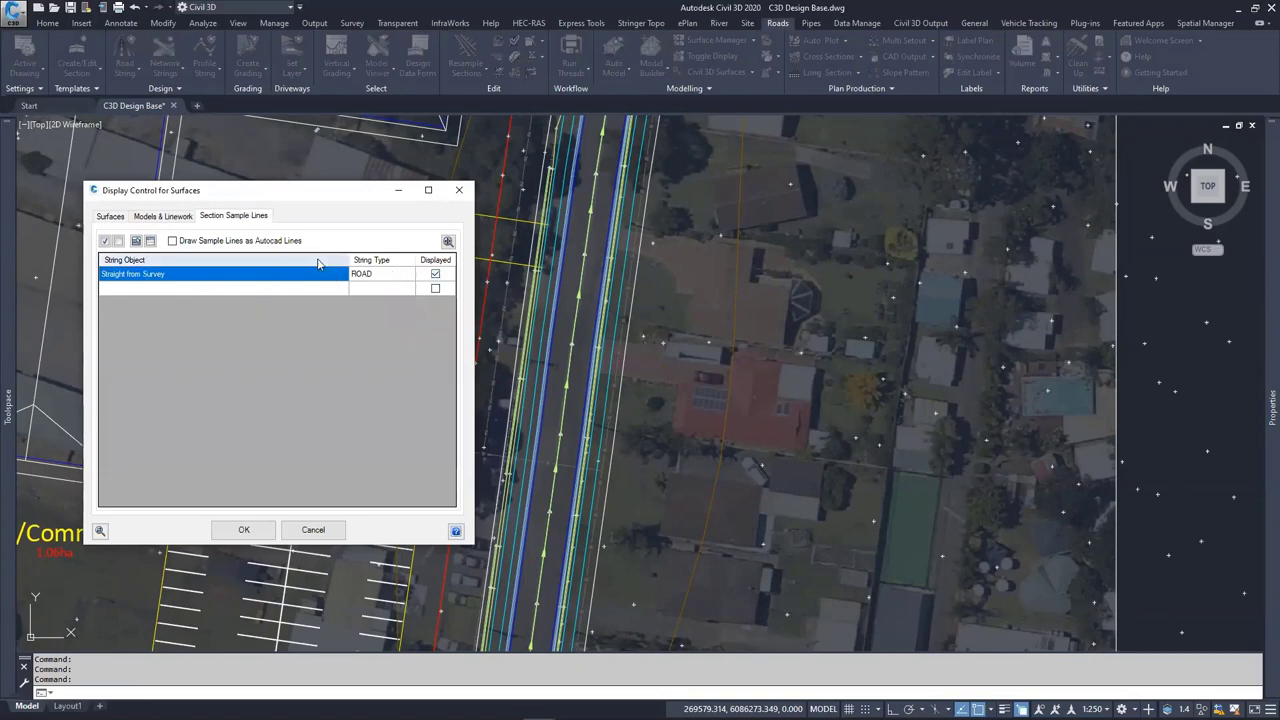
left_click(436, 274)
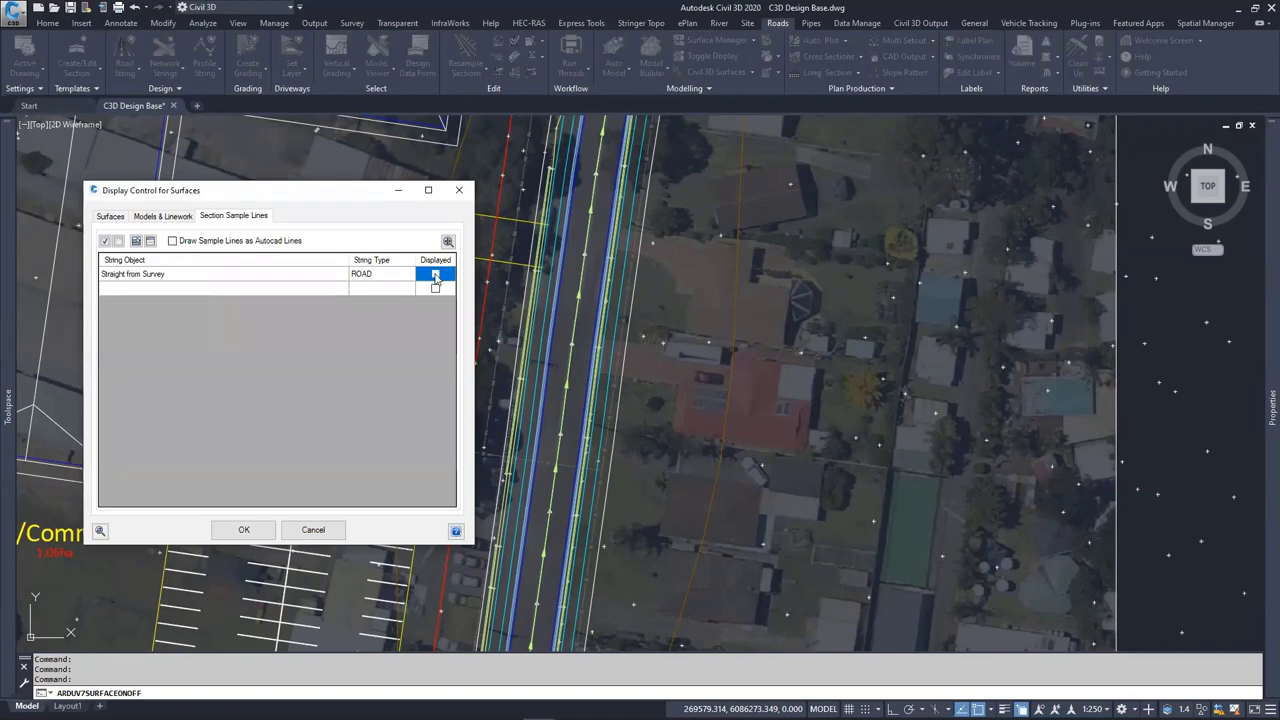
left_click(436, 275)
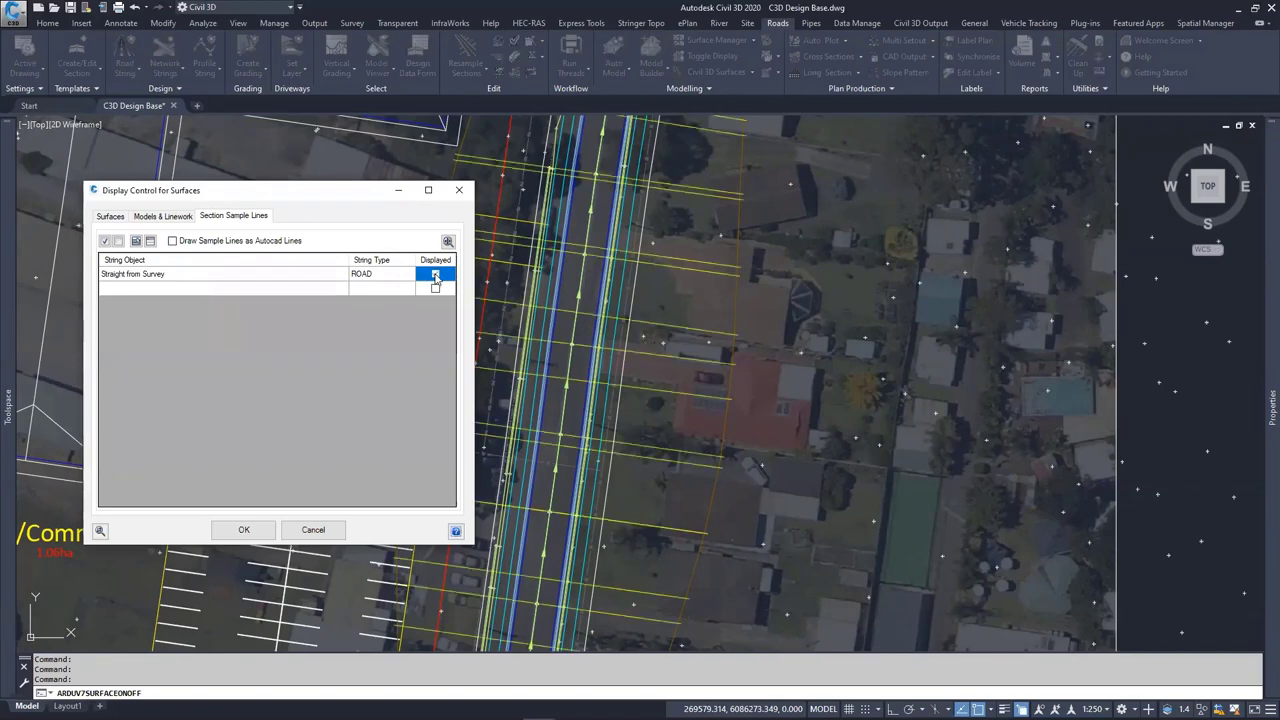
left_click(243, 529)
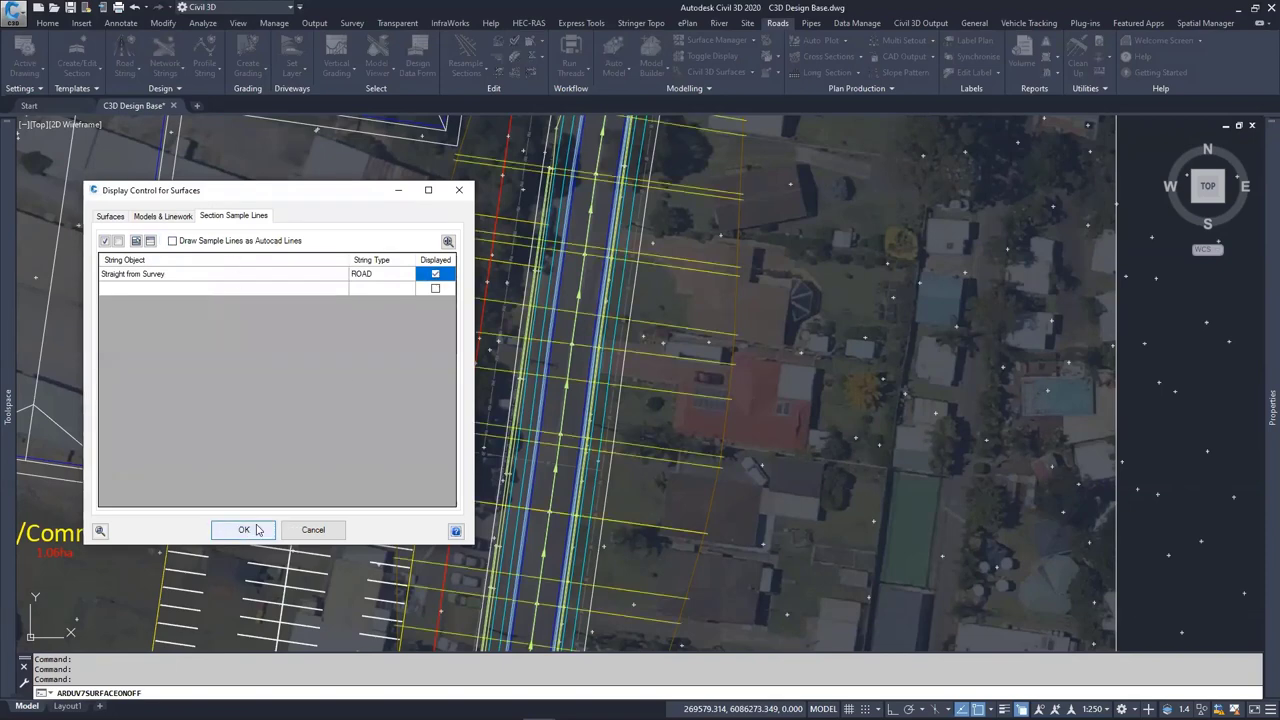
scroll(657, 414, "up", 2)
scroll(657, 411, "up", 1)
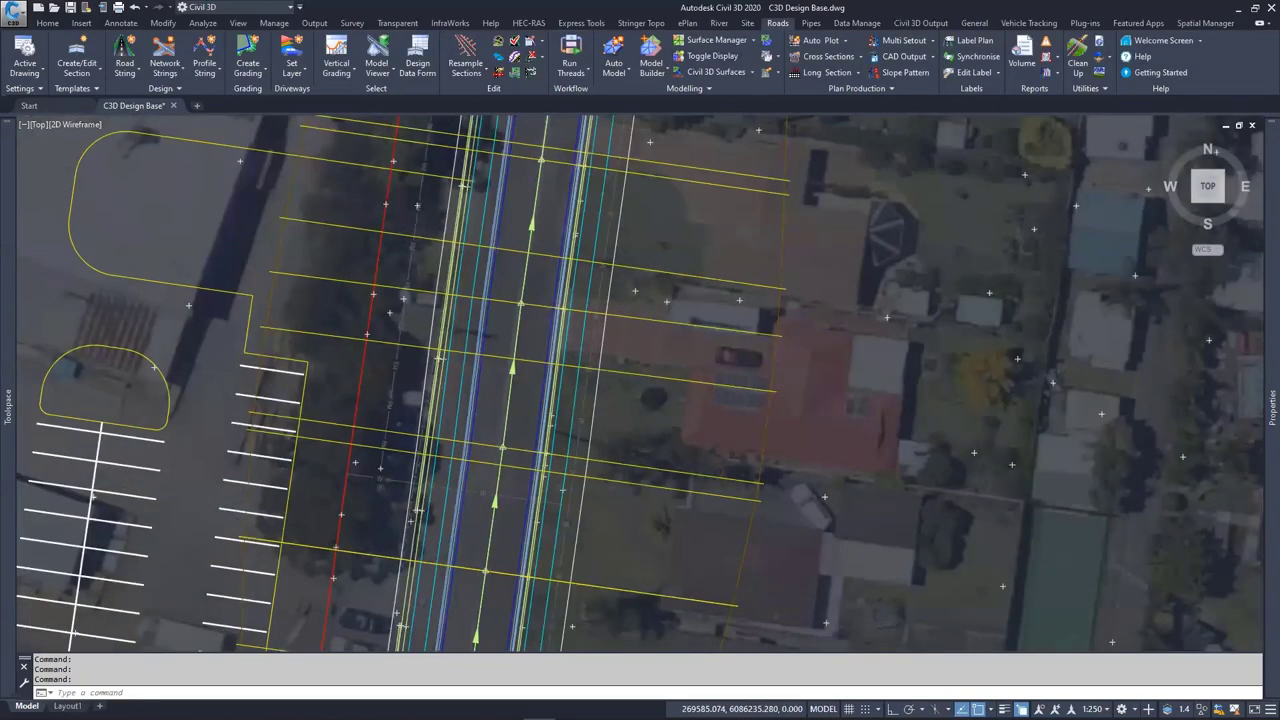
scroll(657, 412, "down", 8)
scroll(629, 238, "up", 8)
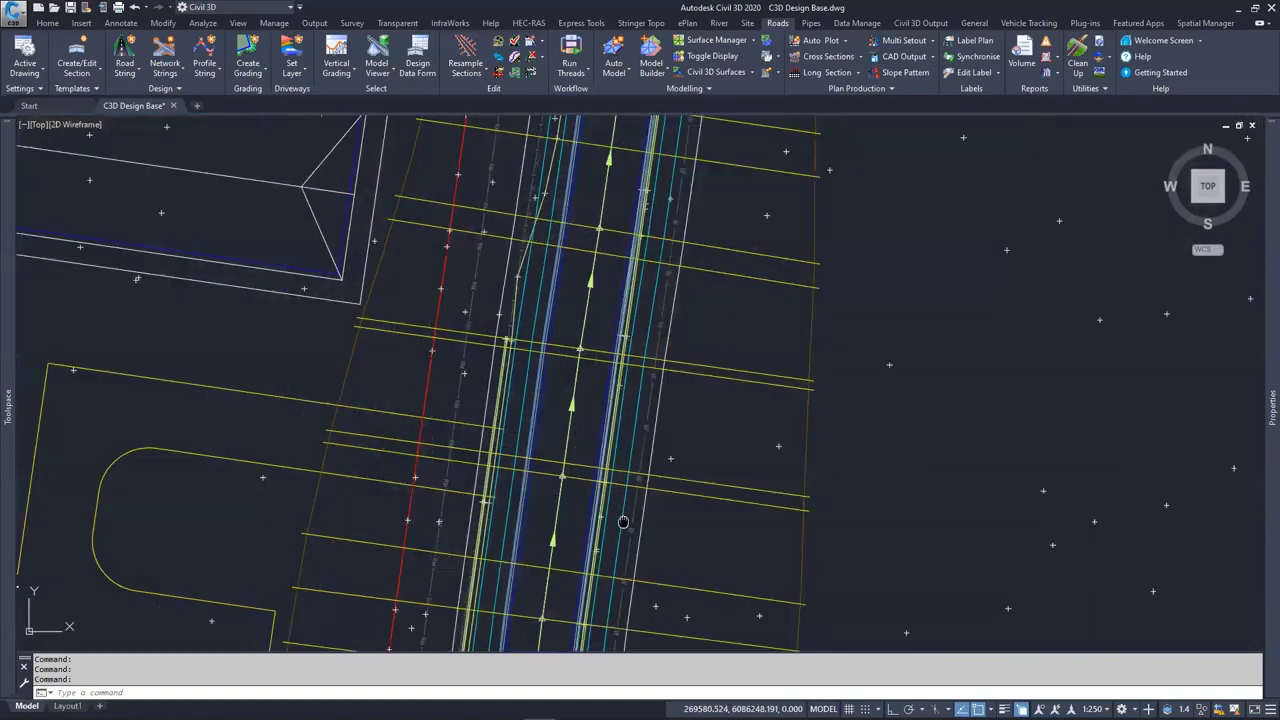
middle_click_drag(623, 523, 666, 286)
scroll(634, 492, "down", 5)
scroll(634, 492, "up", 5)
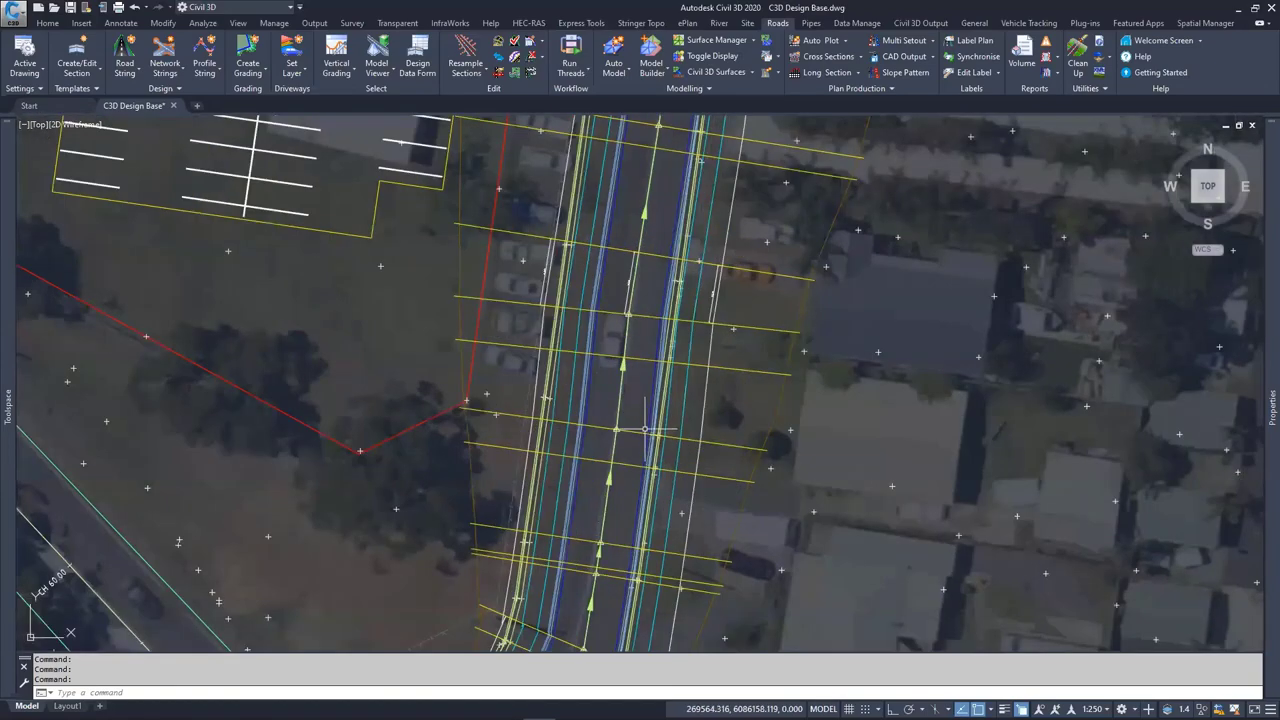
scroll(638, 316, "up", 4)
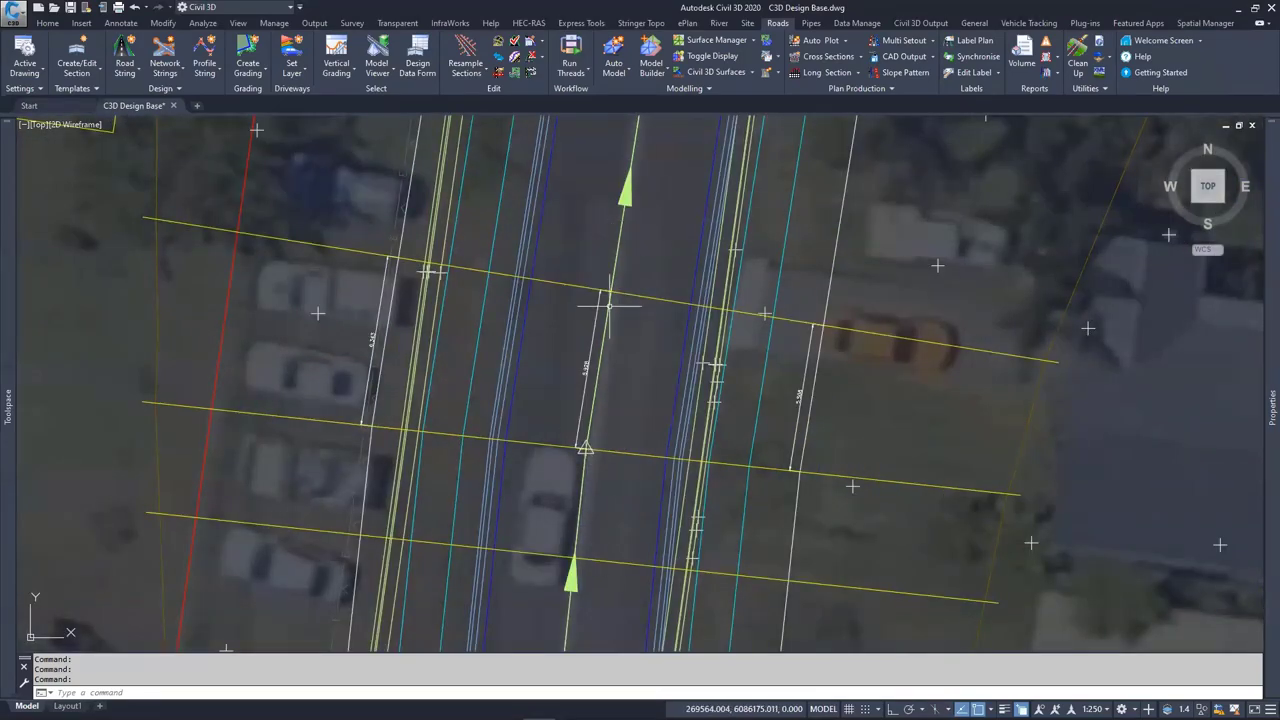
scroll(586, 440, "down", 2)
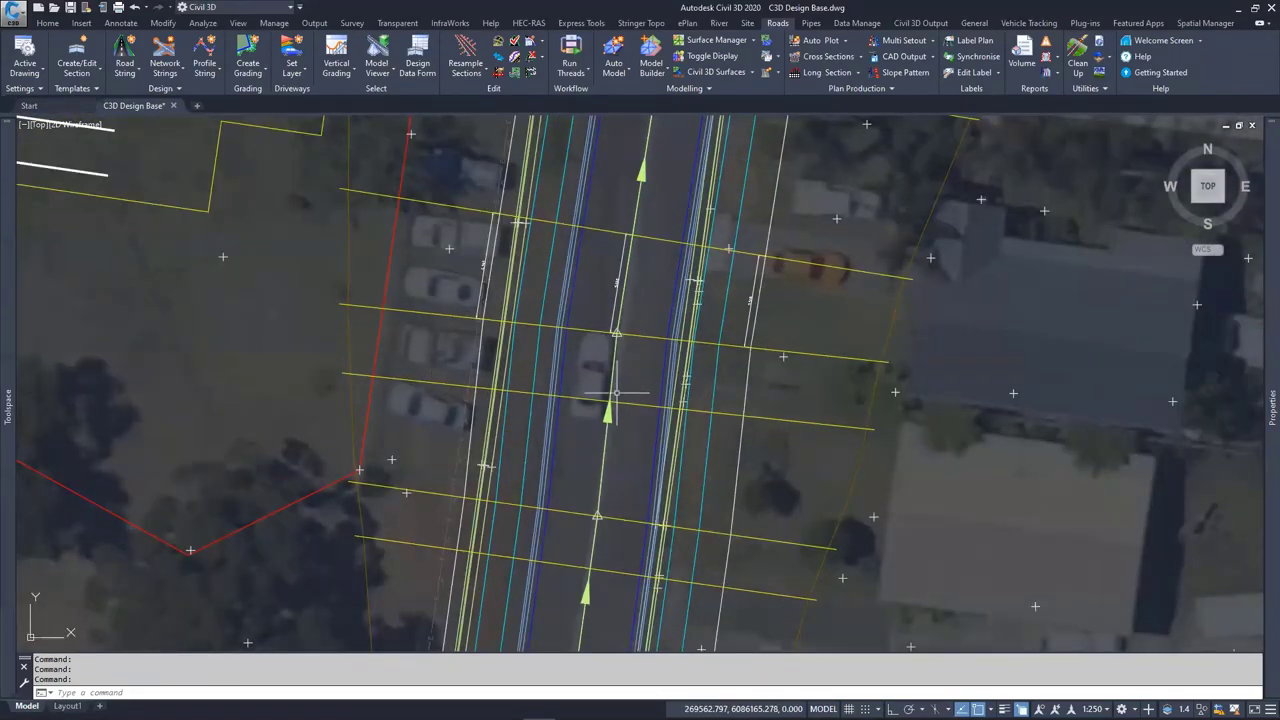
scroll(620, 330, "up", 3)
scroll(652, 257, "down", 1)
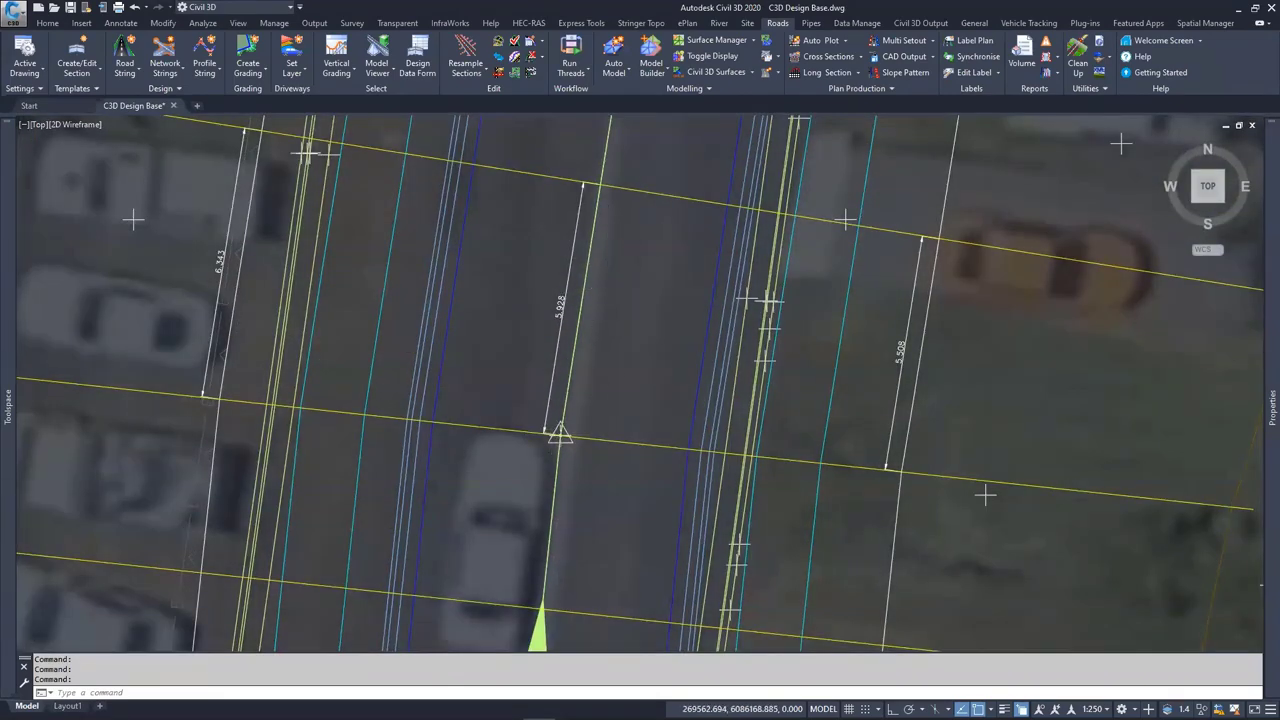
scroll(556, 438, "down", 3)
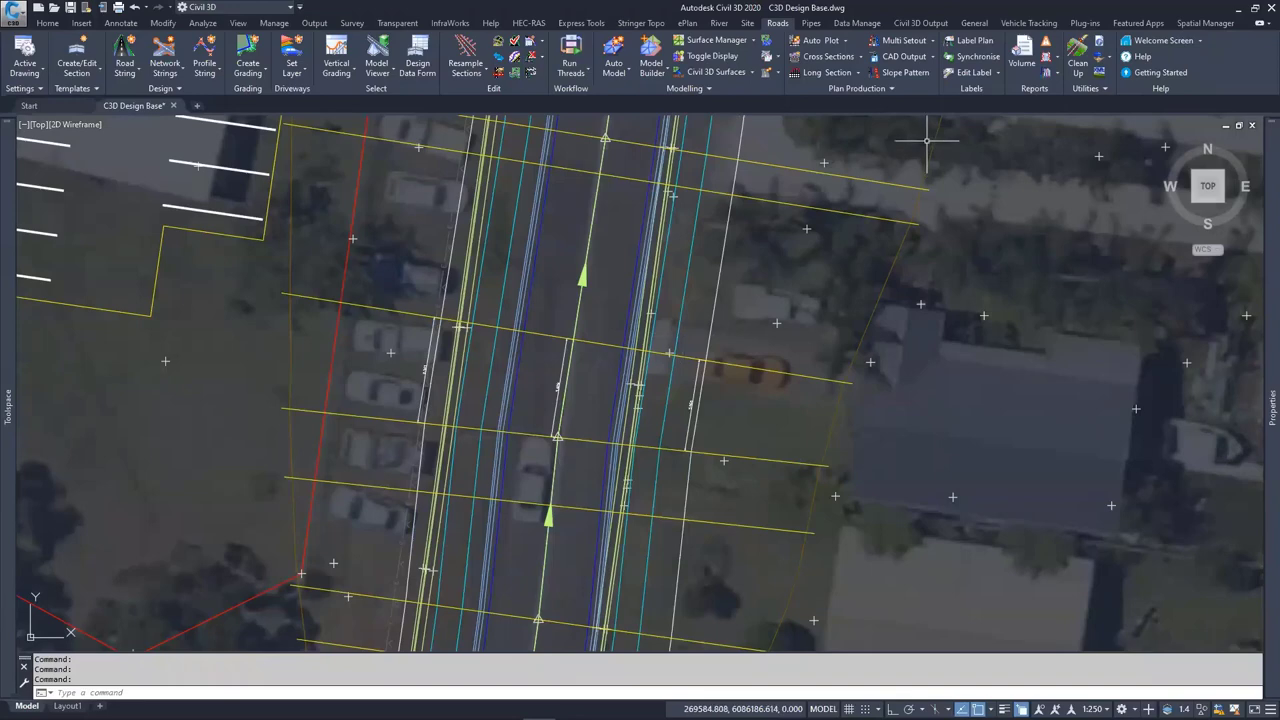
mouse_move(927, 140)
key("ctrl")
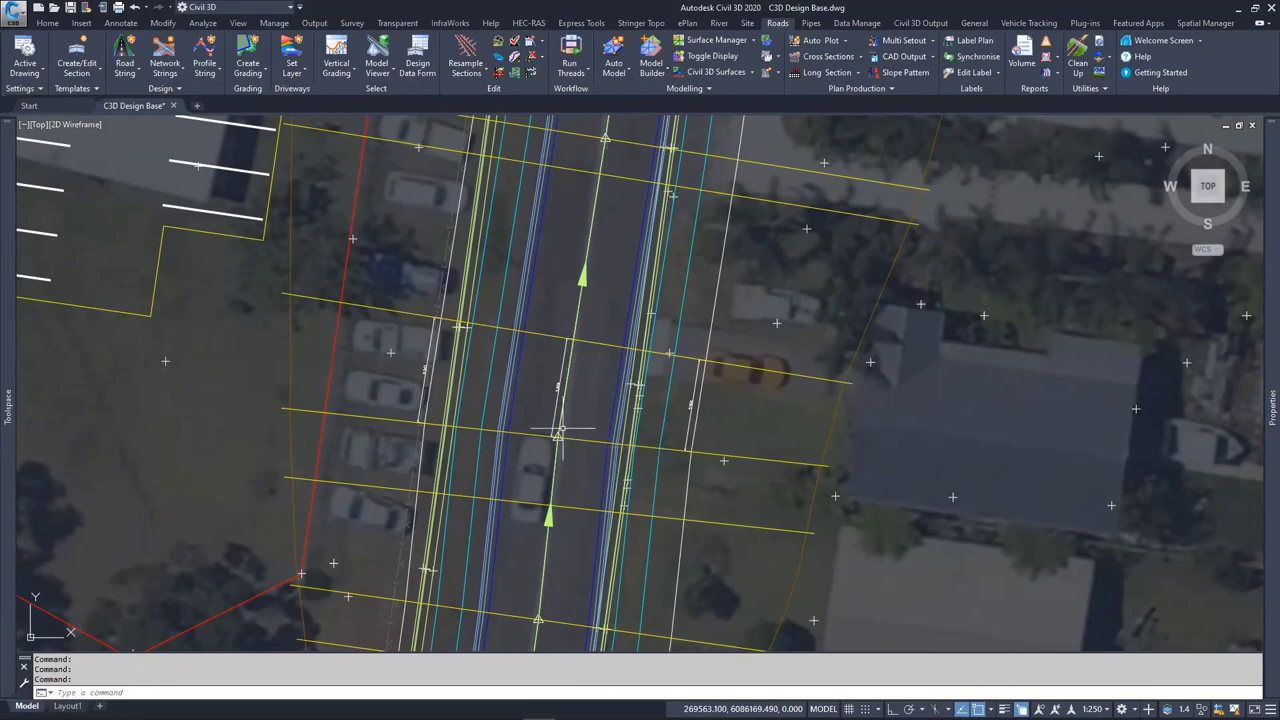
scroll(561, 430, "up", 5)
key("ctrl")
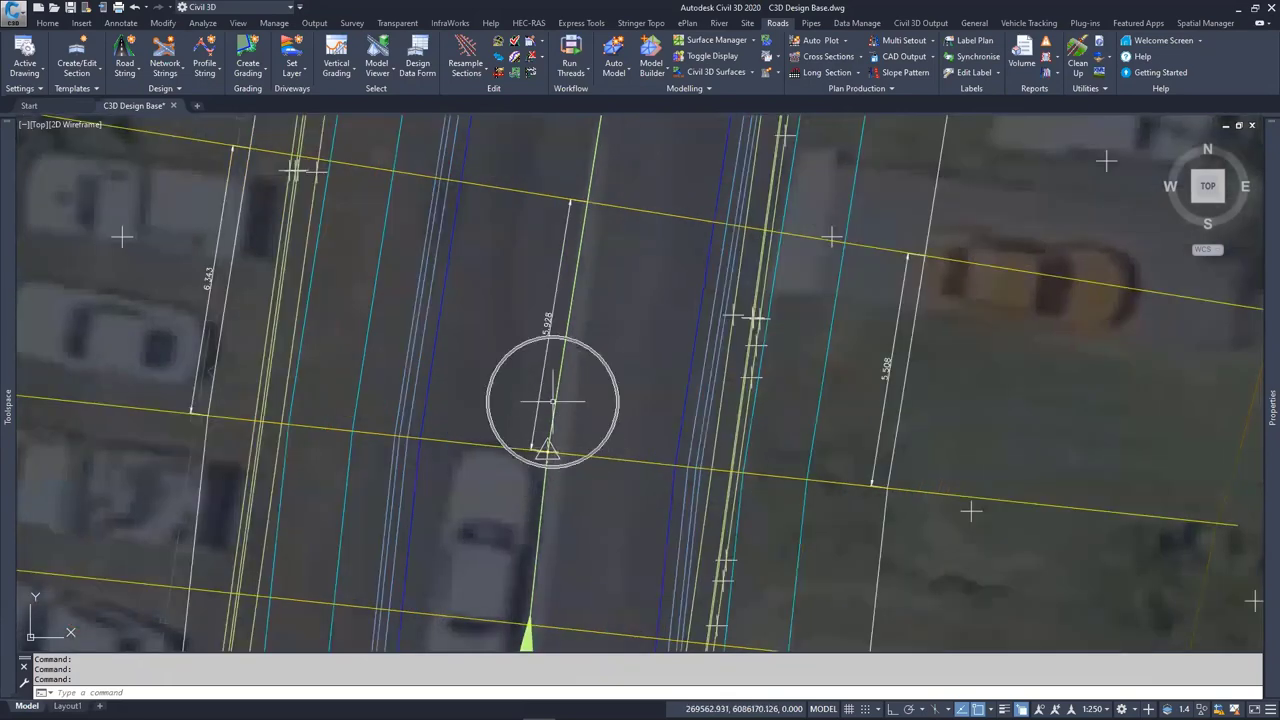
scroll(545, 452, "up", 3)
scroll(550, 432, "up", 2)
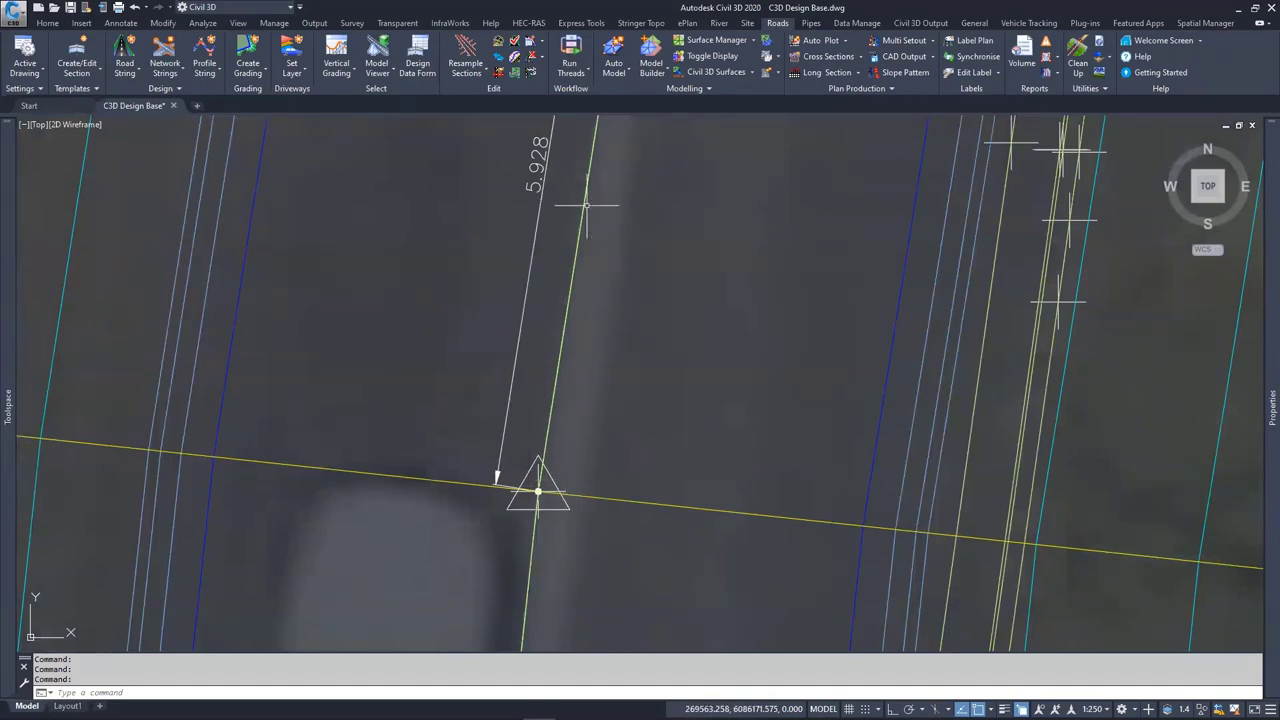
scroll(556, 300, "down", 2)
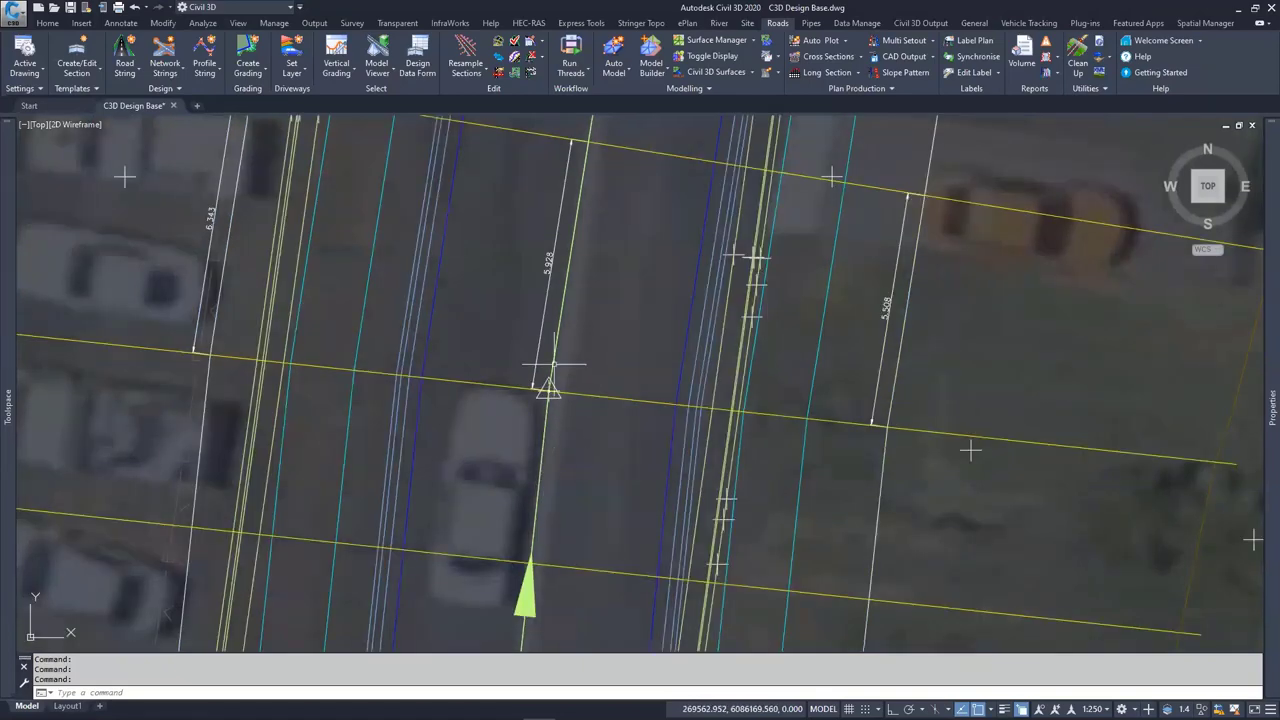
middle_click_drag(580, 306, 588, 412)
scroll(588, 412, "down", 2)
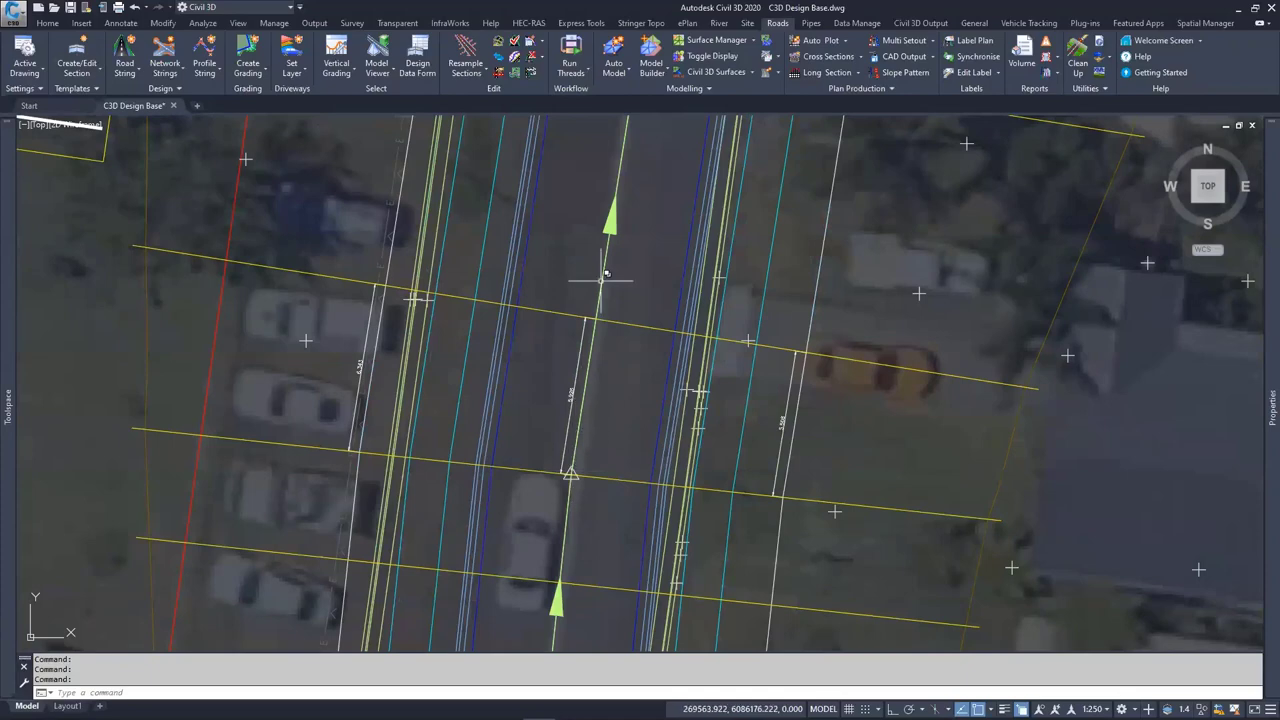
scroll(605, 449, "down", 1)
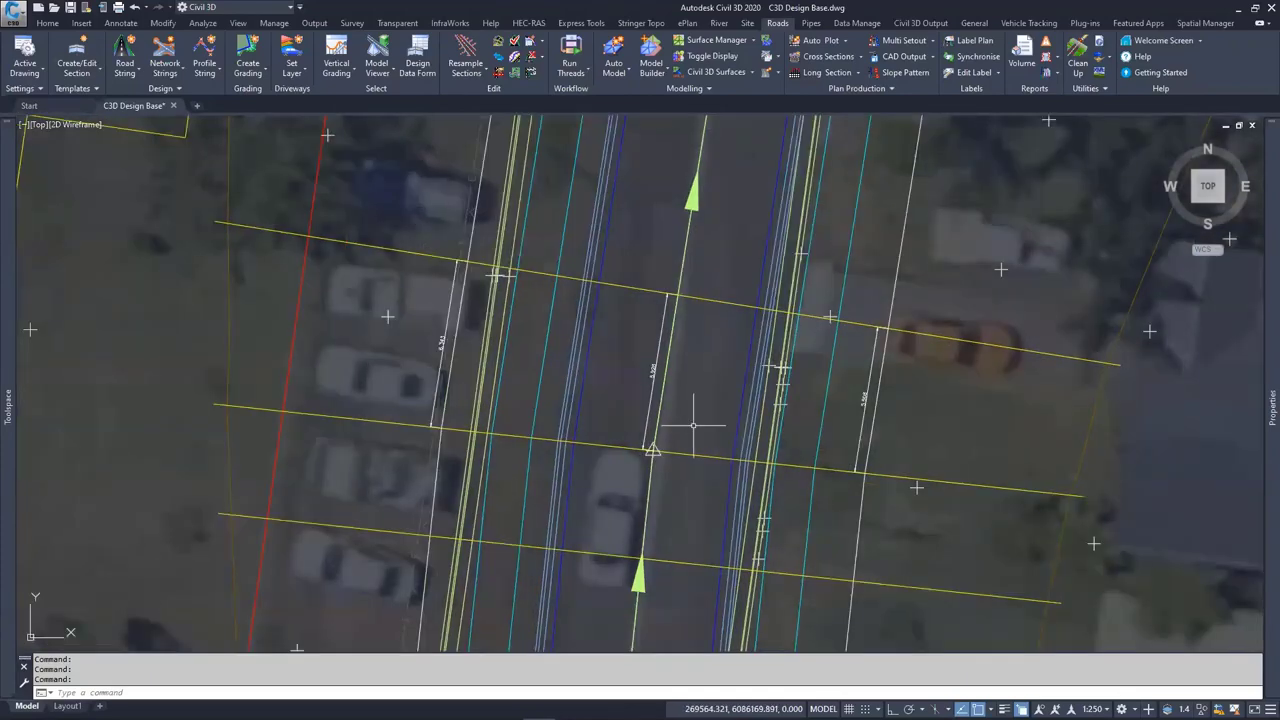
scroll(654, 449, "down", 1)
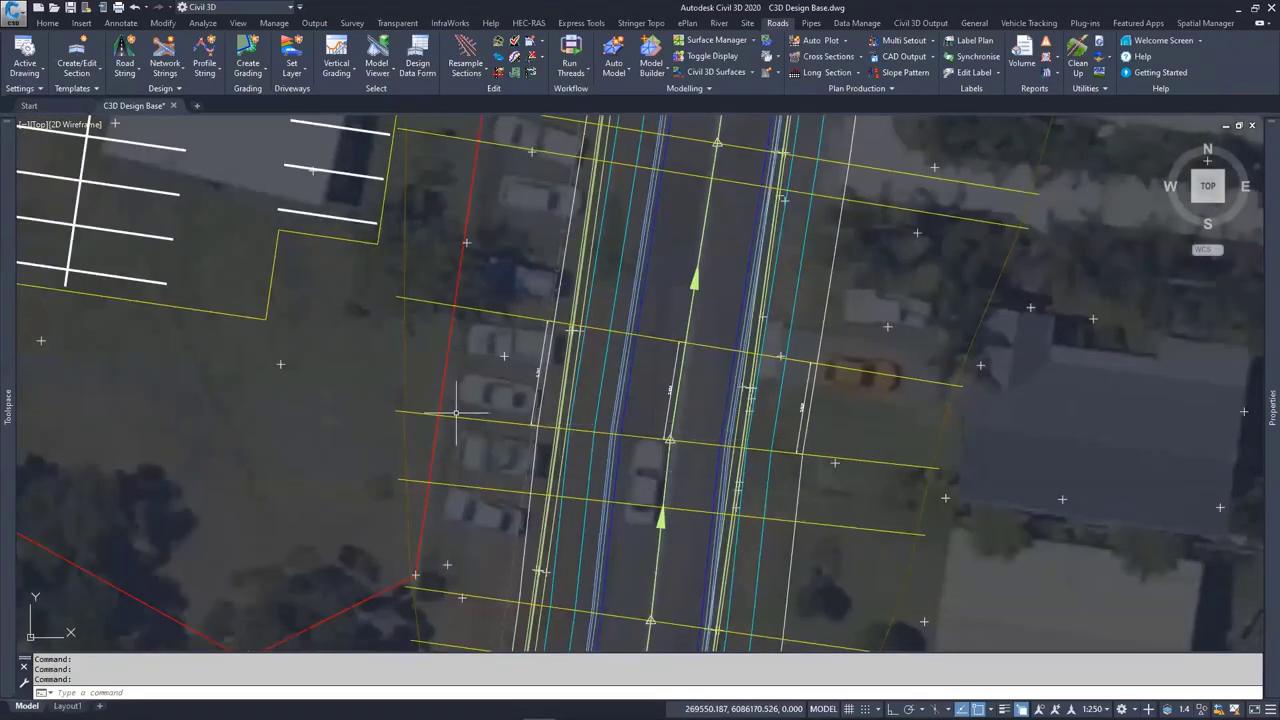
scroll(571, 433, "down", 2)
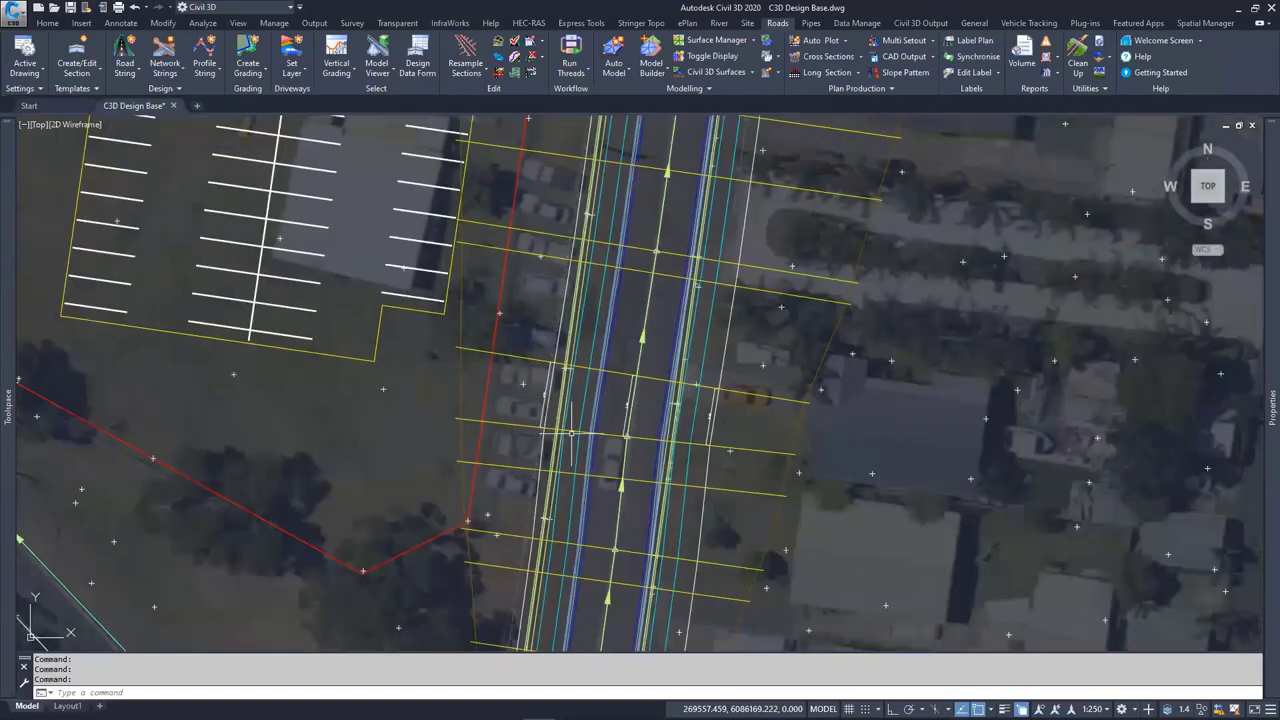
scroll(609, 452, "up", 3)
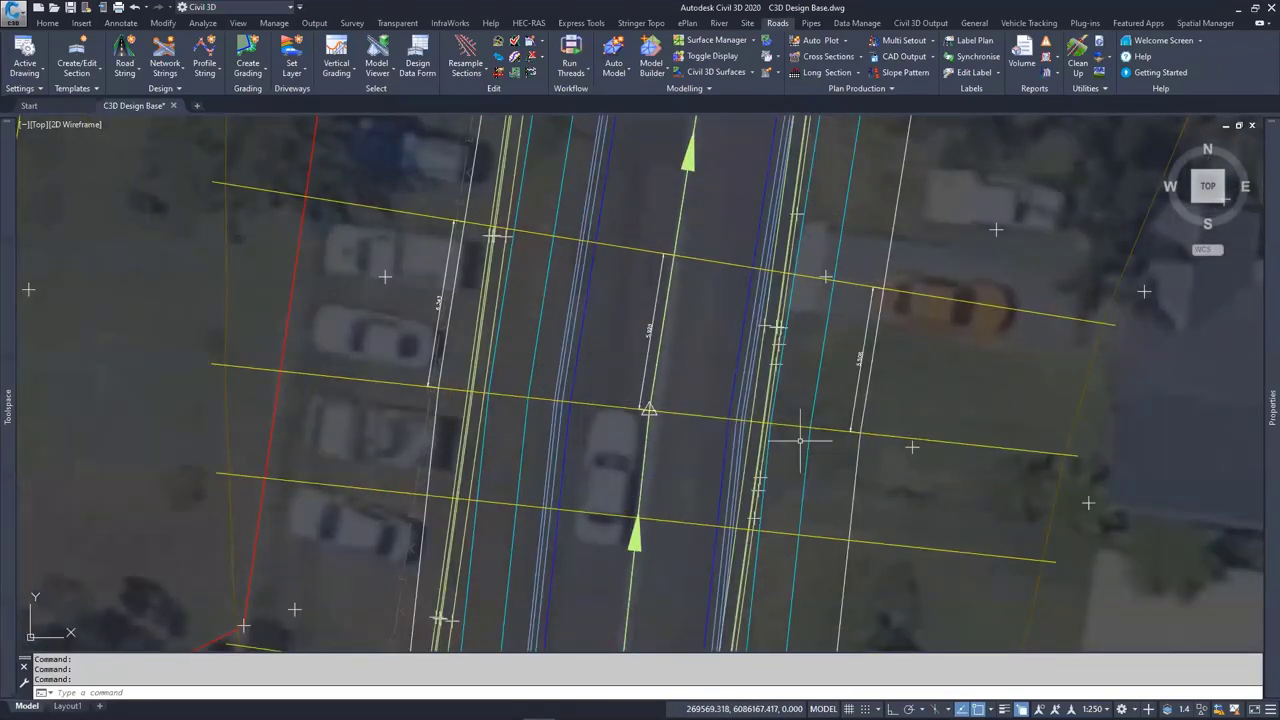
scroll(624, 369, "up", 2)
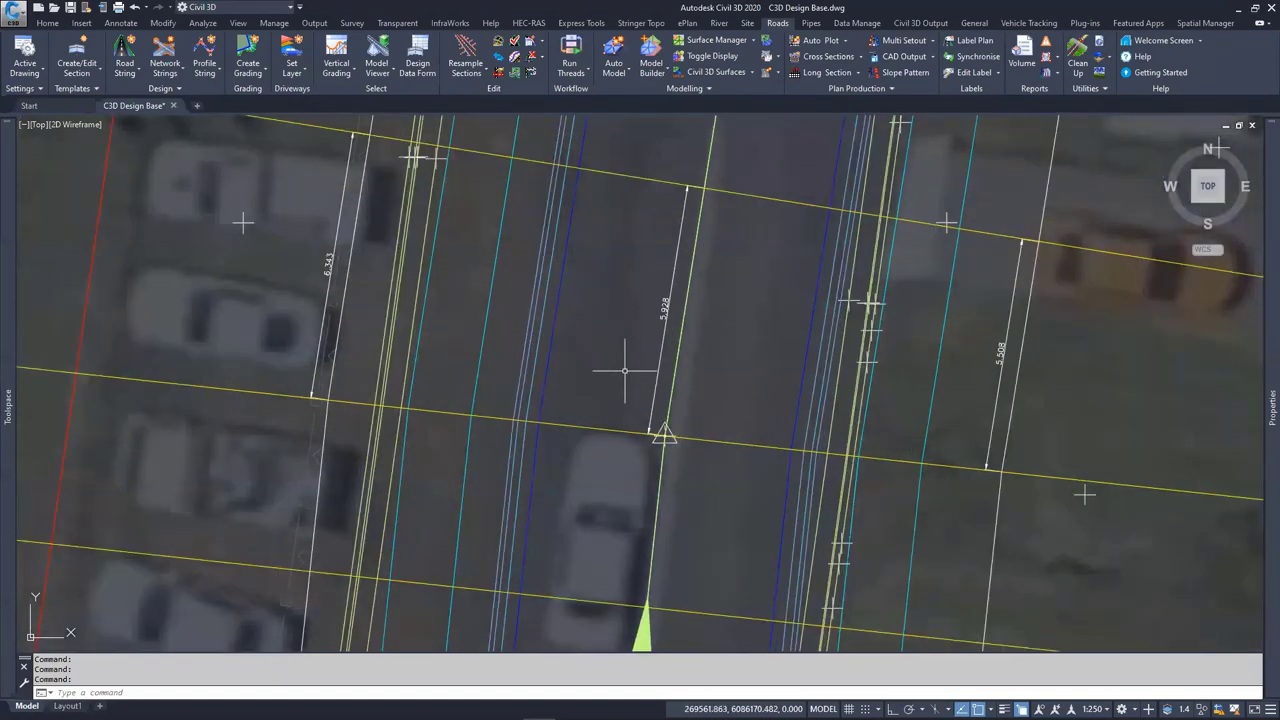
middle_click_drag(624, 369, 656, 467)
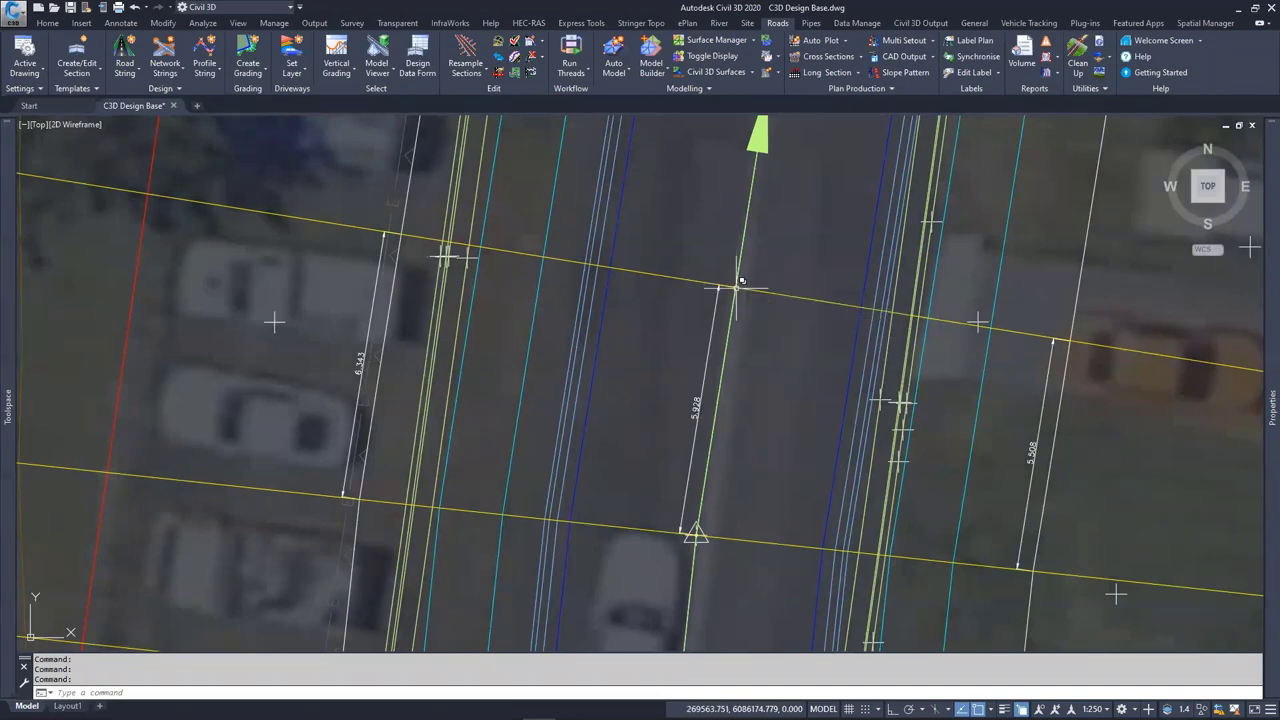
scroll(640, 463, "up", 5)
scroll(671, 414, "down", 8)
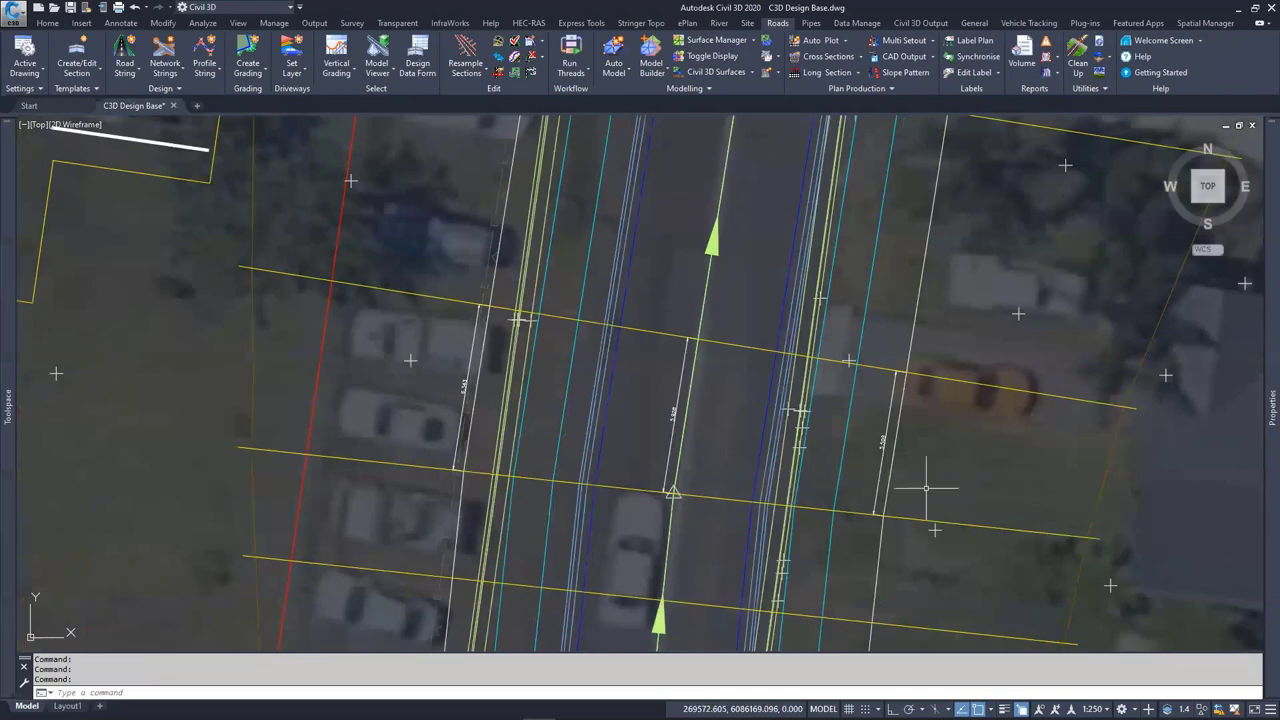
scroll(900, 478, "up", 4)
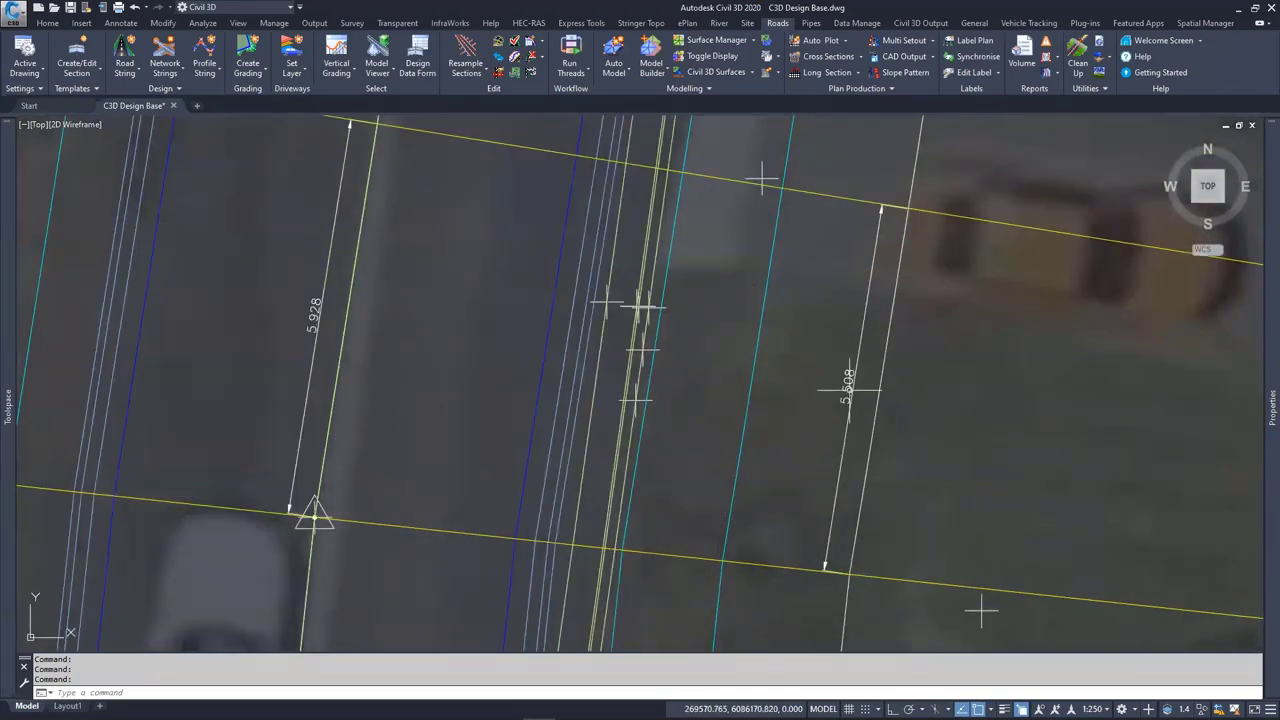
scroll(794, 410, "down", 4)
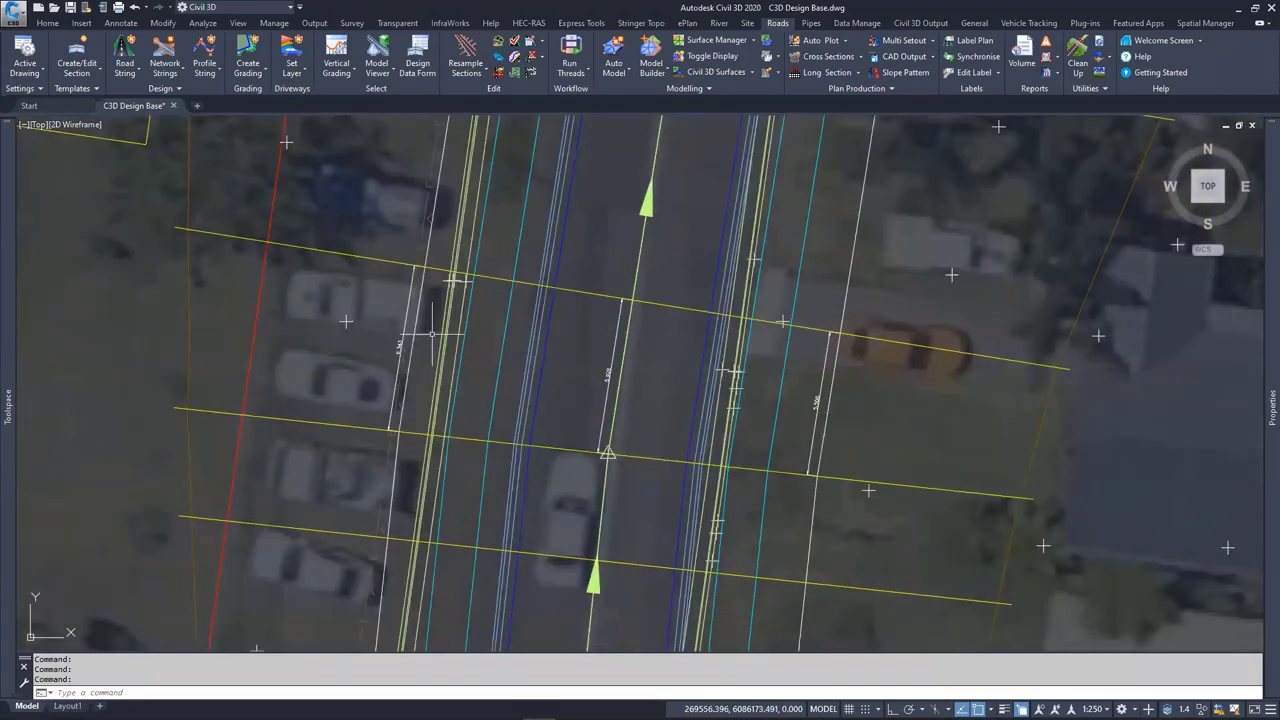
scroll(396, 345, "up", 2)
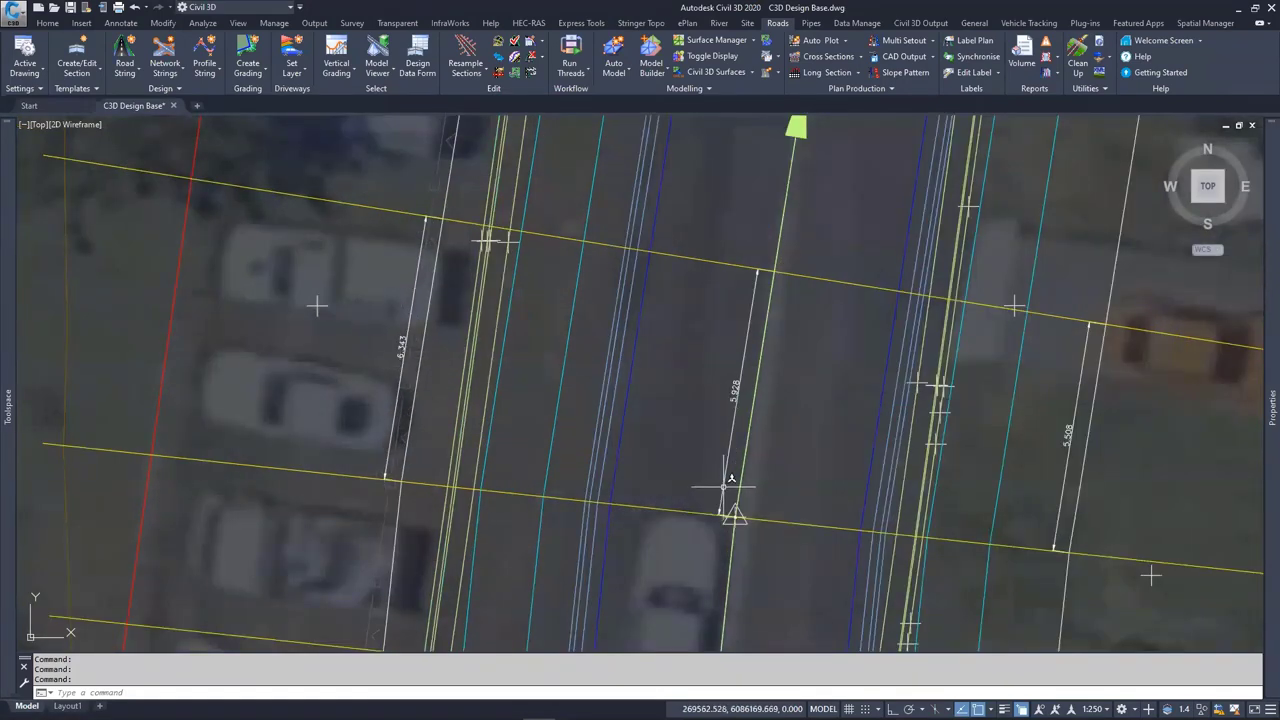
scroll(724, 486, "up", 2)
scroll(451, 361, "down", 2)
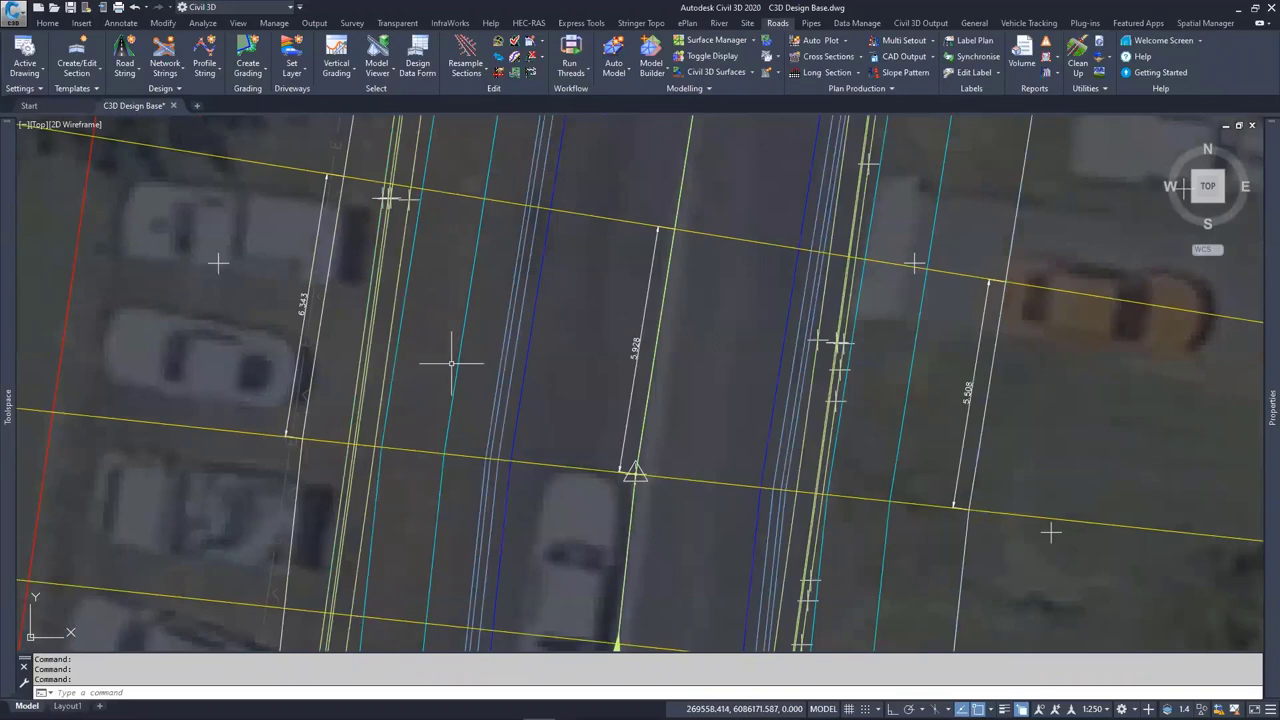
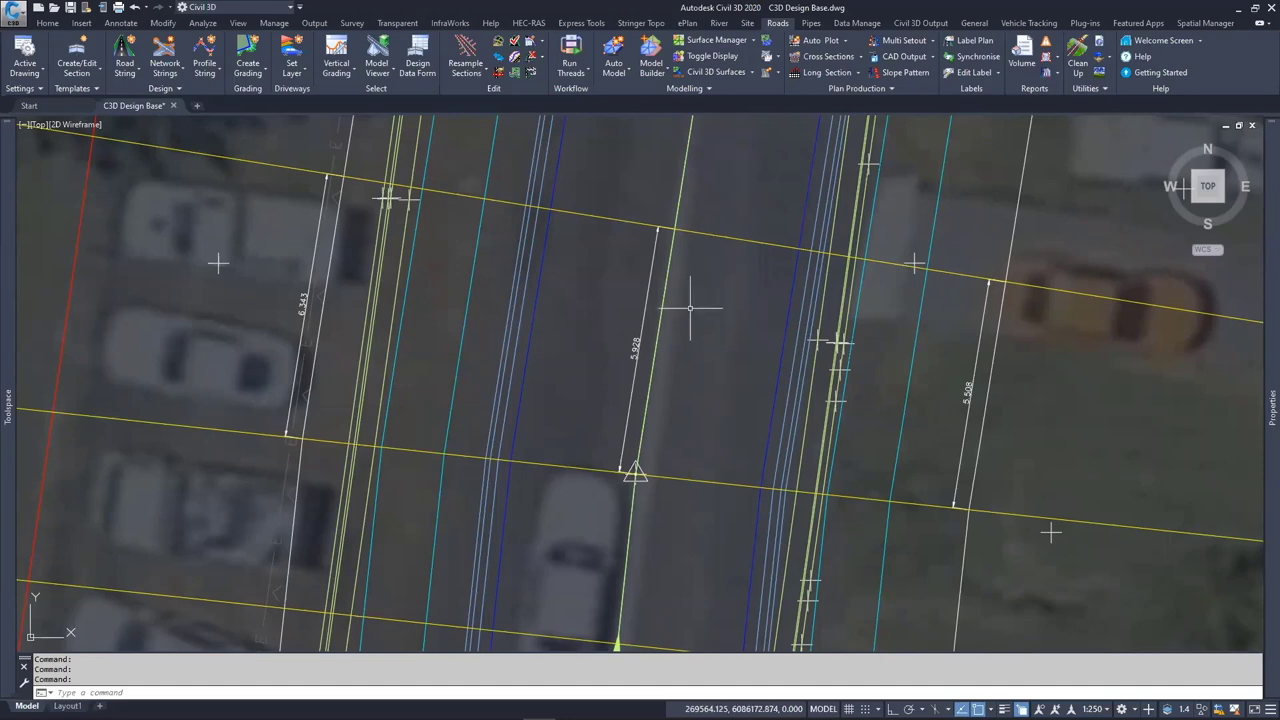
Zoom in and out over the road corridor plan showing the 6.343, 5.928 and 5.508 widths
scroll(684, 314, "down", 2)
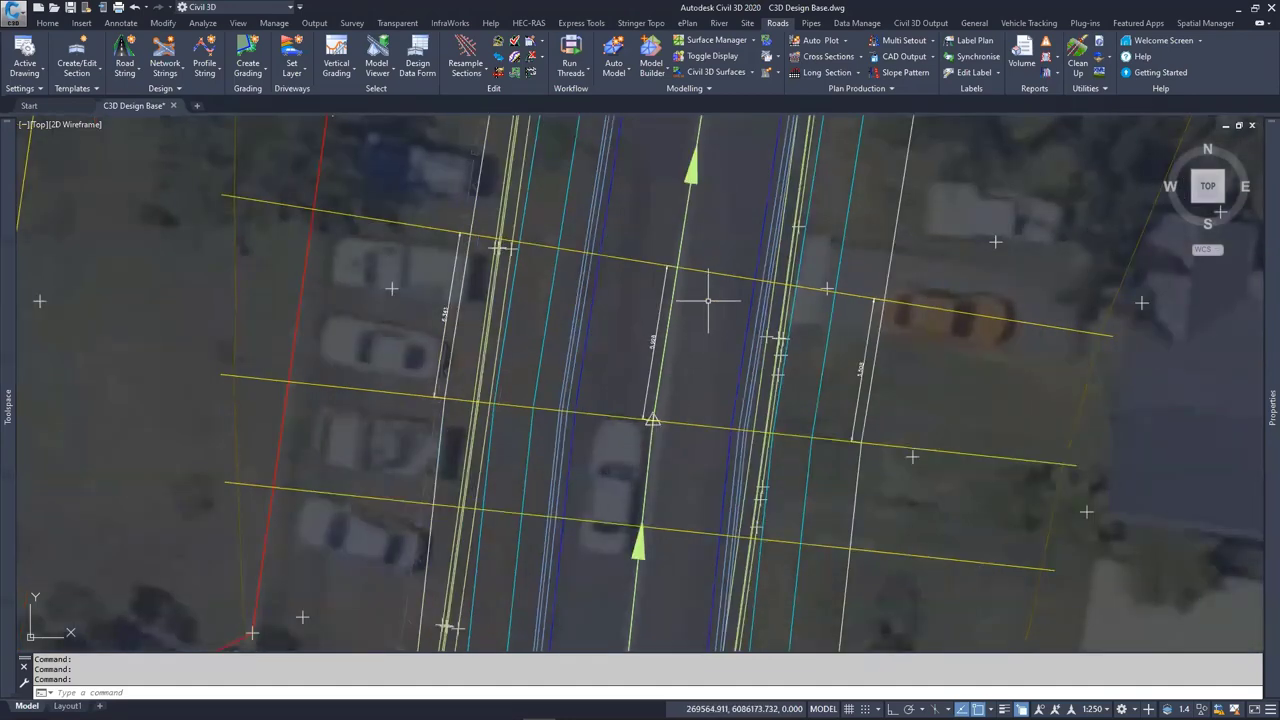
scroll(707, 286, "up", 2)
scroll(649, 357, "down", 1)
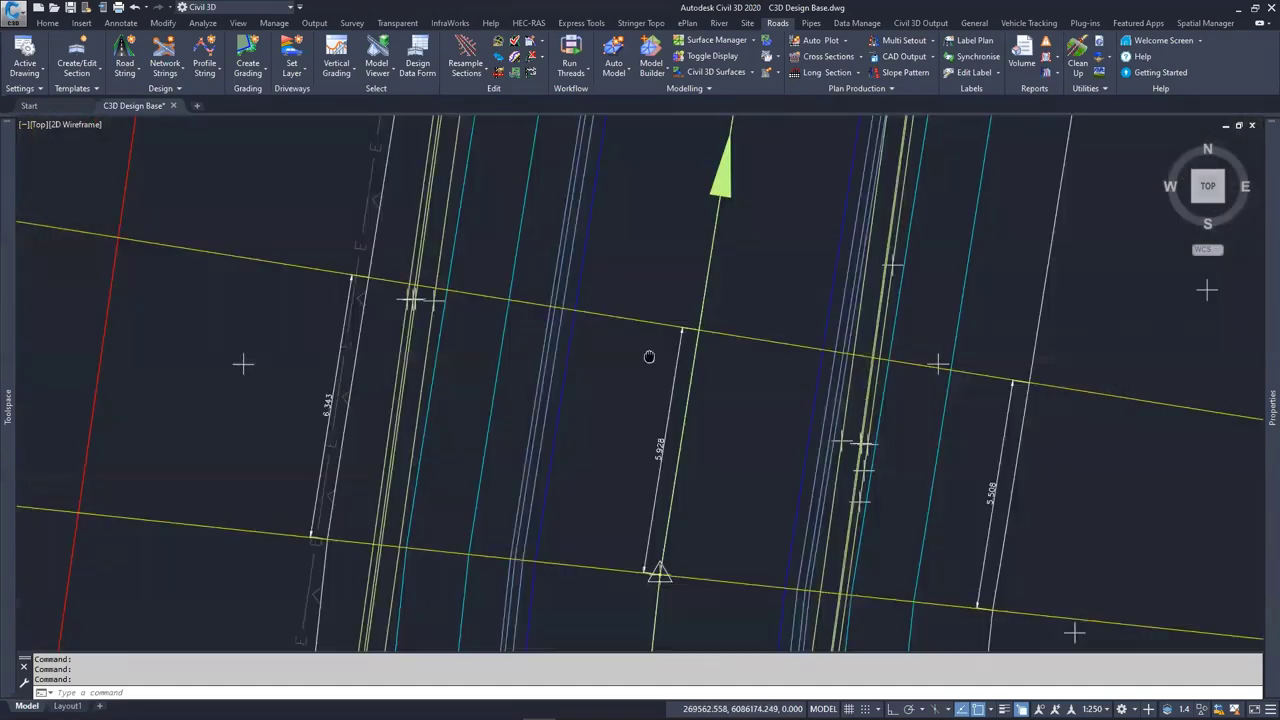
scroll(587, 350, "up", 1)
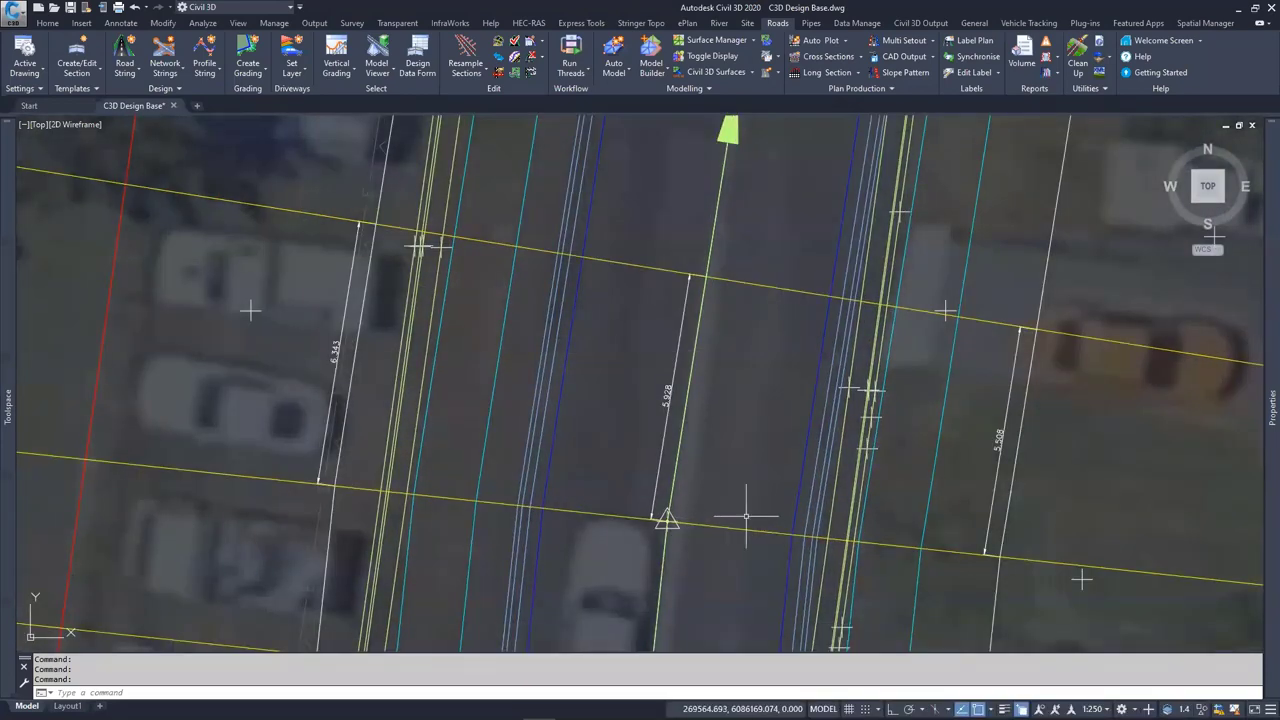
Add a single extra cross section at chainage 44.275 at the triangle marker
left_click(466, 72)
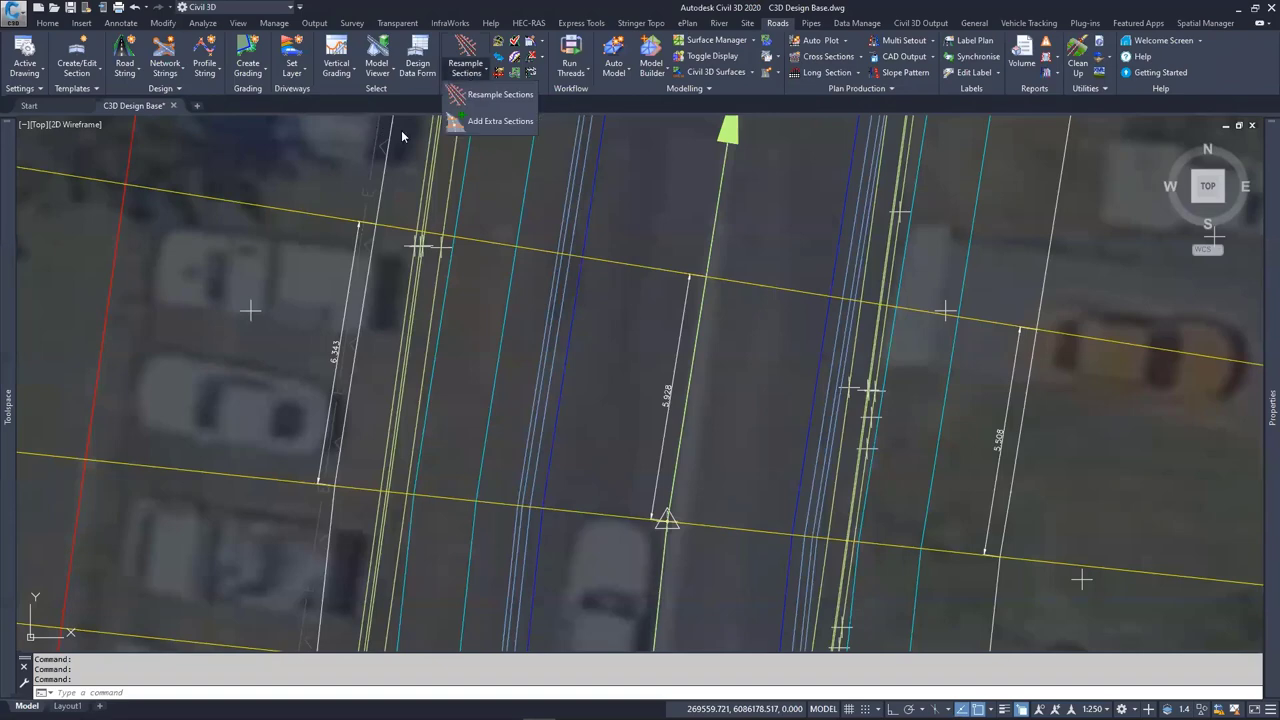
left_click(474, 134)
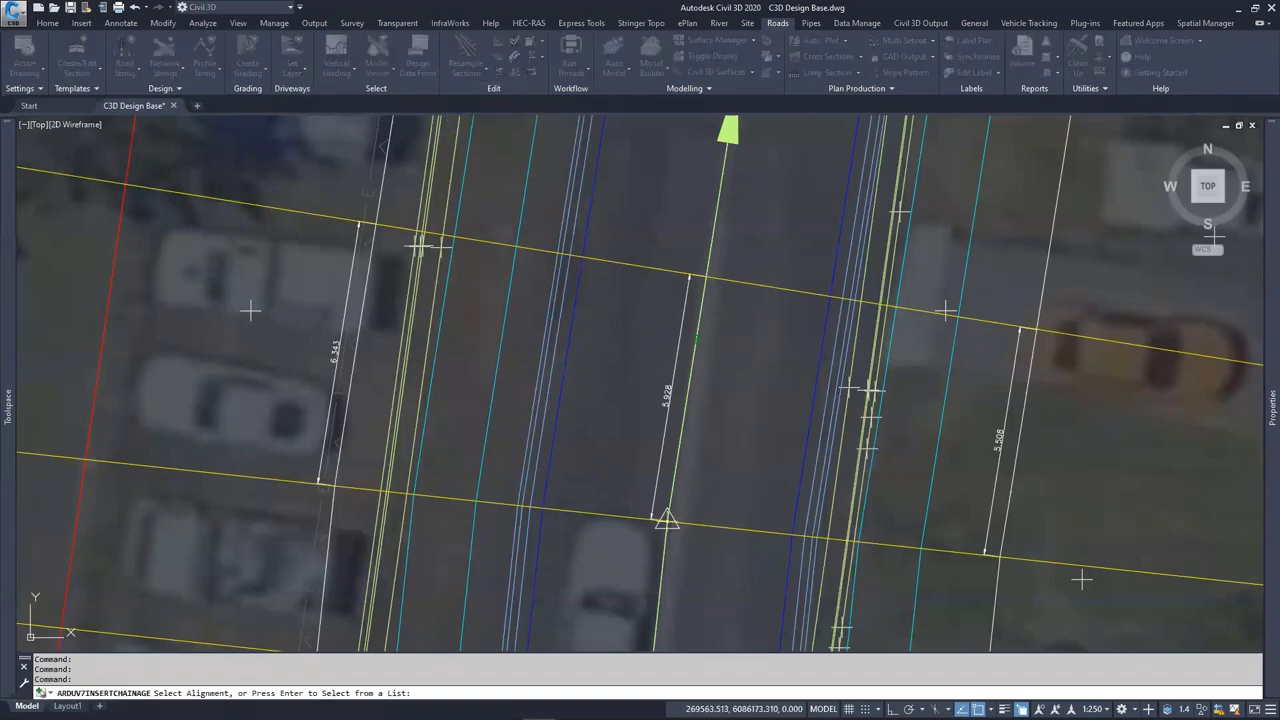
left_click(160, 267)
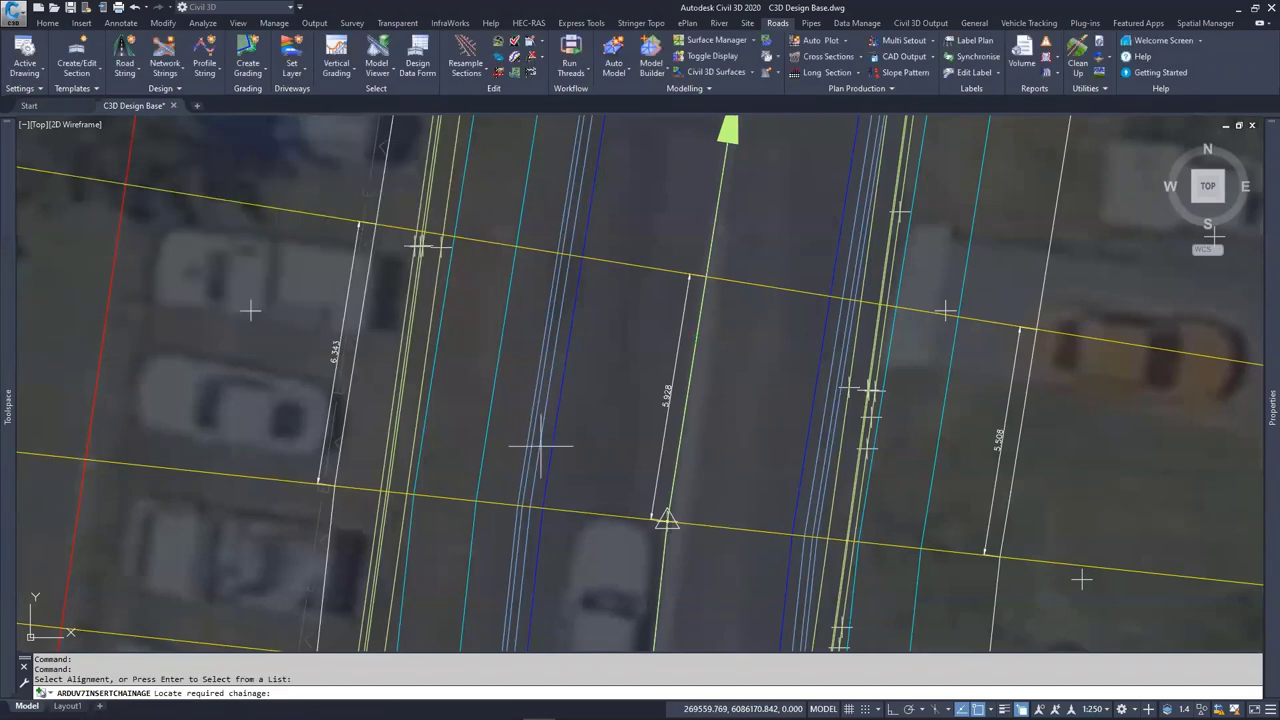
scroll(665, 518, "up", 4)
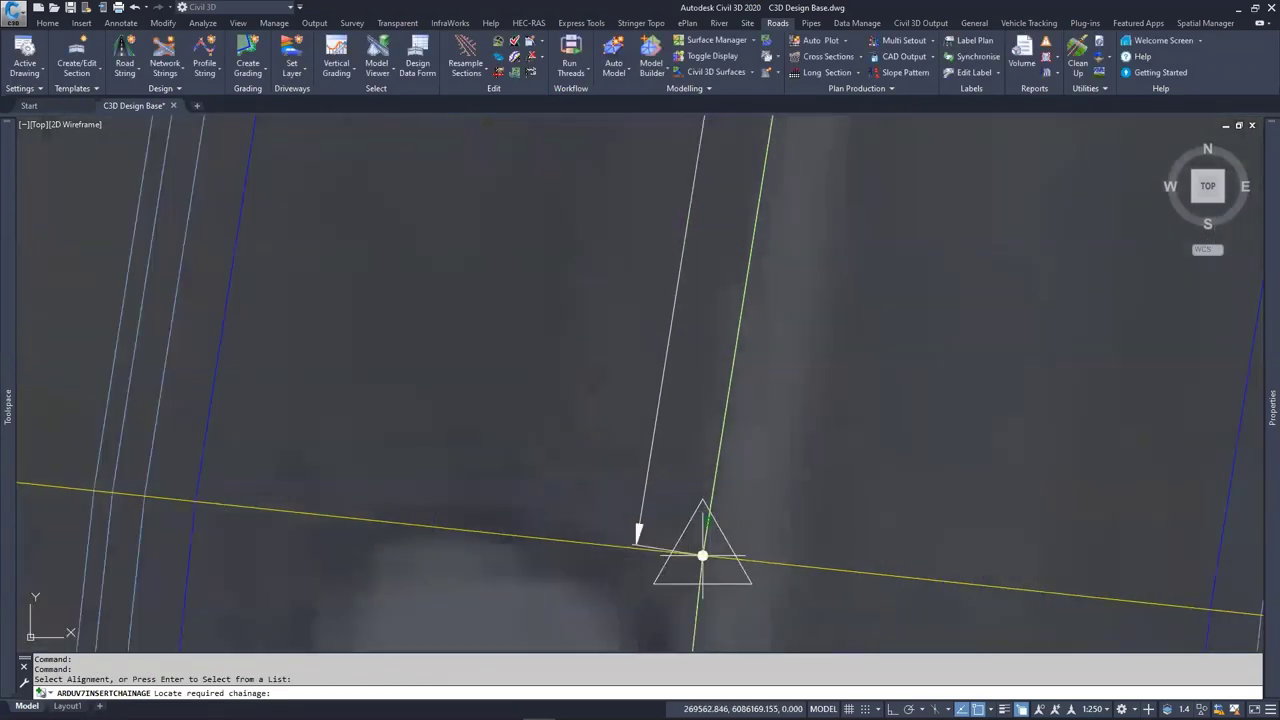
left_click(702, 555)
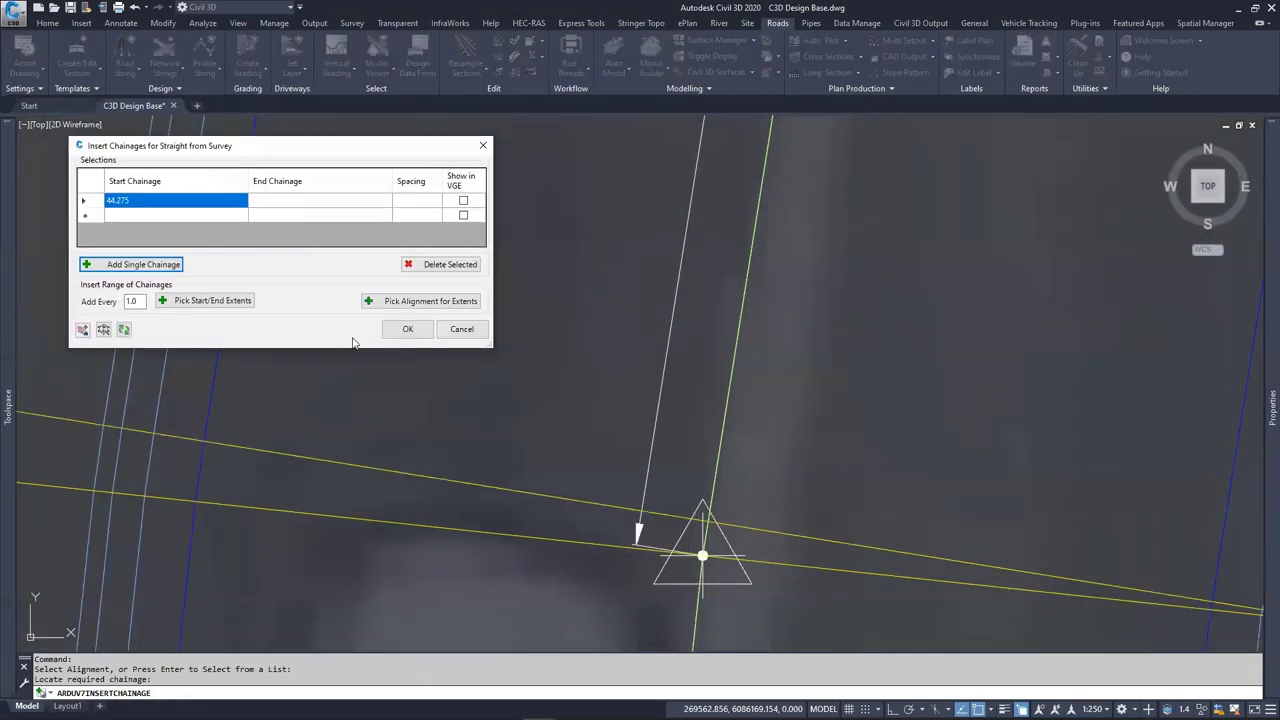
left_click(405, 329)
scroll(478, 386, "down", 5)
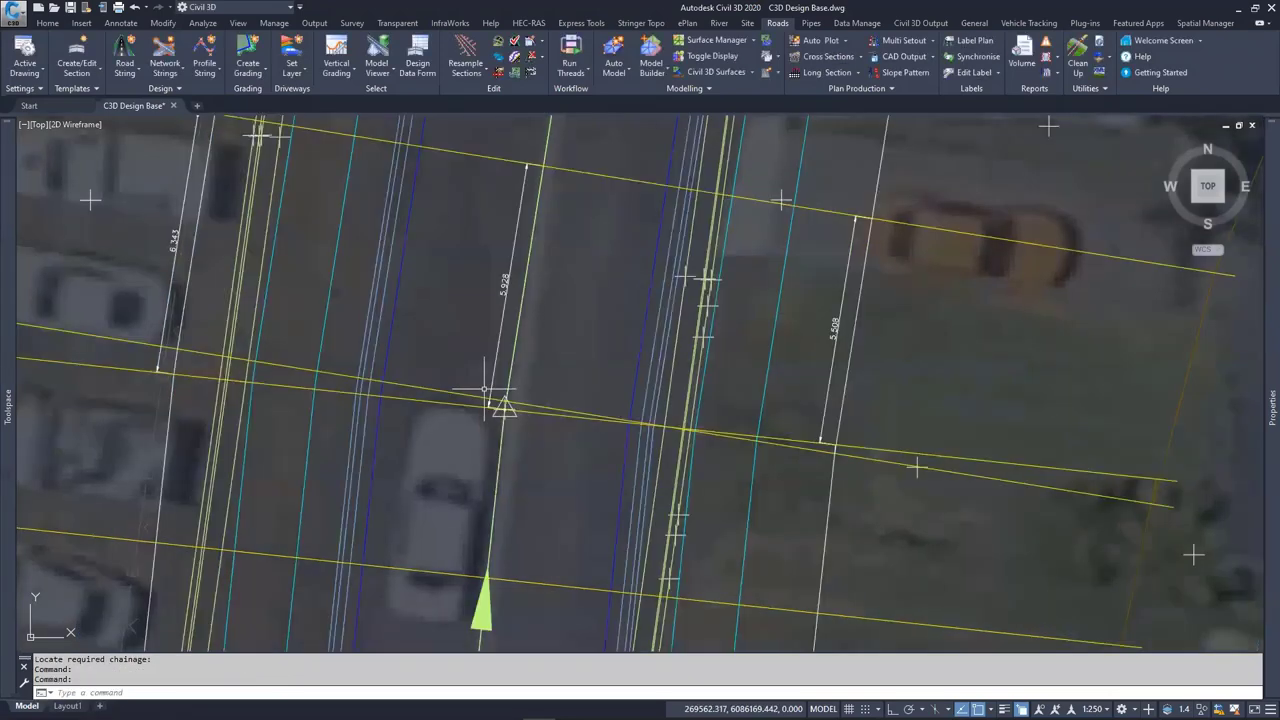
scroll(675, 440, "up", 5)
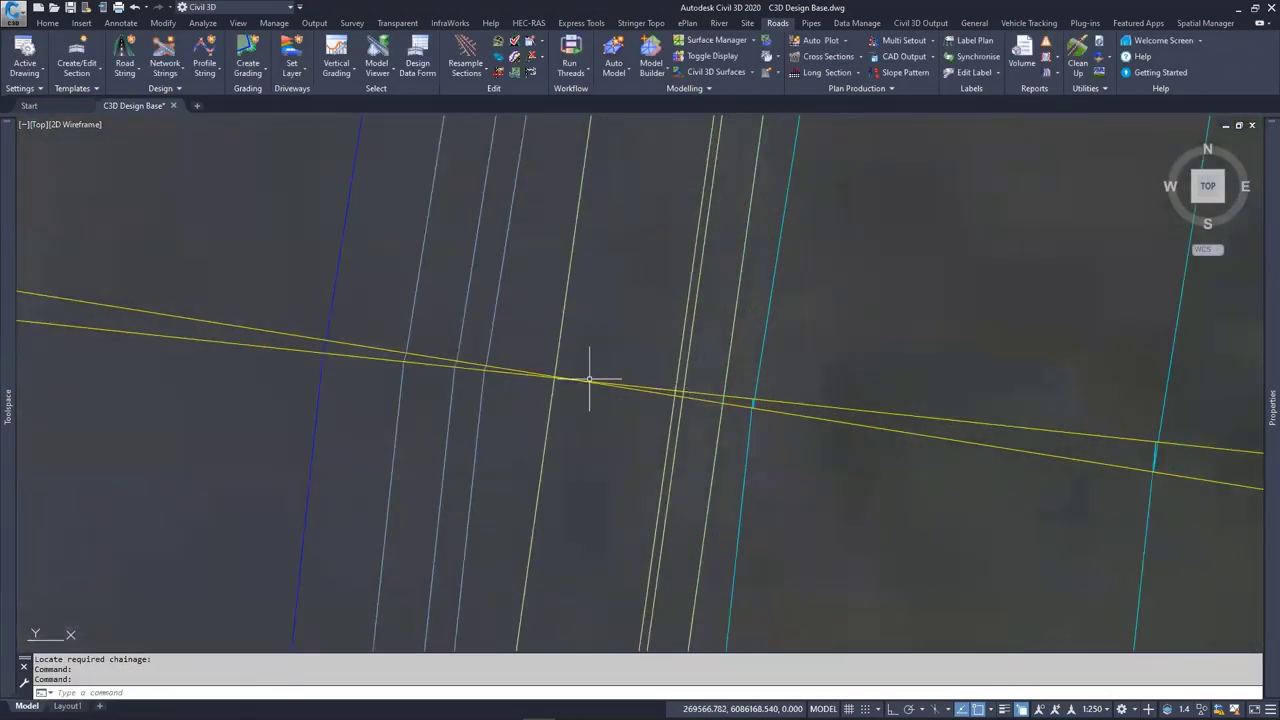
scroll(745, 400, "up", 5)
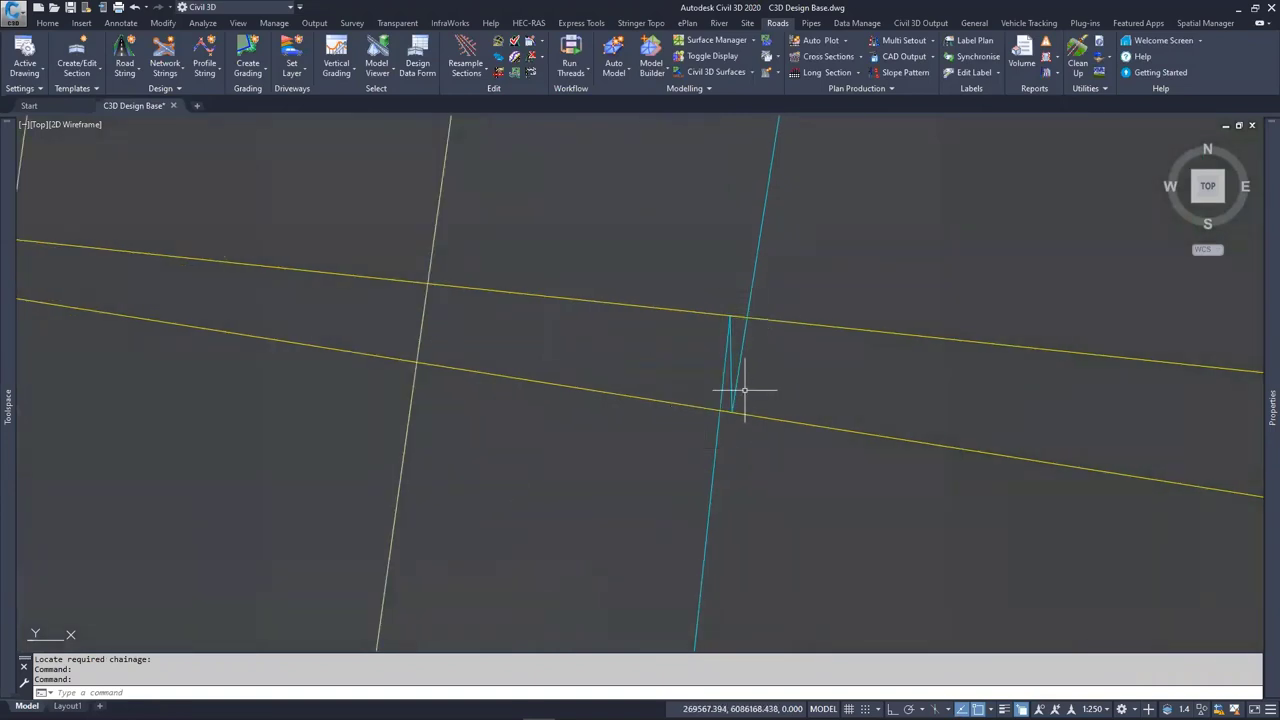
scroll(750, 388, "down", 5)
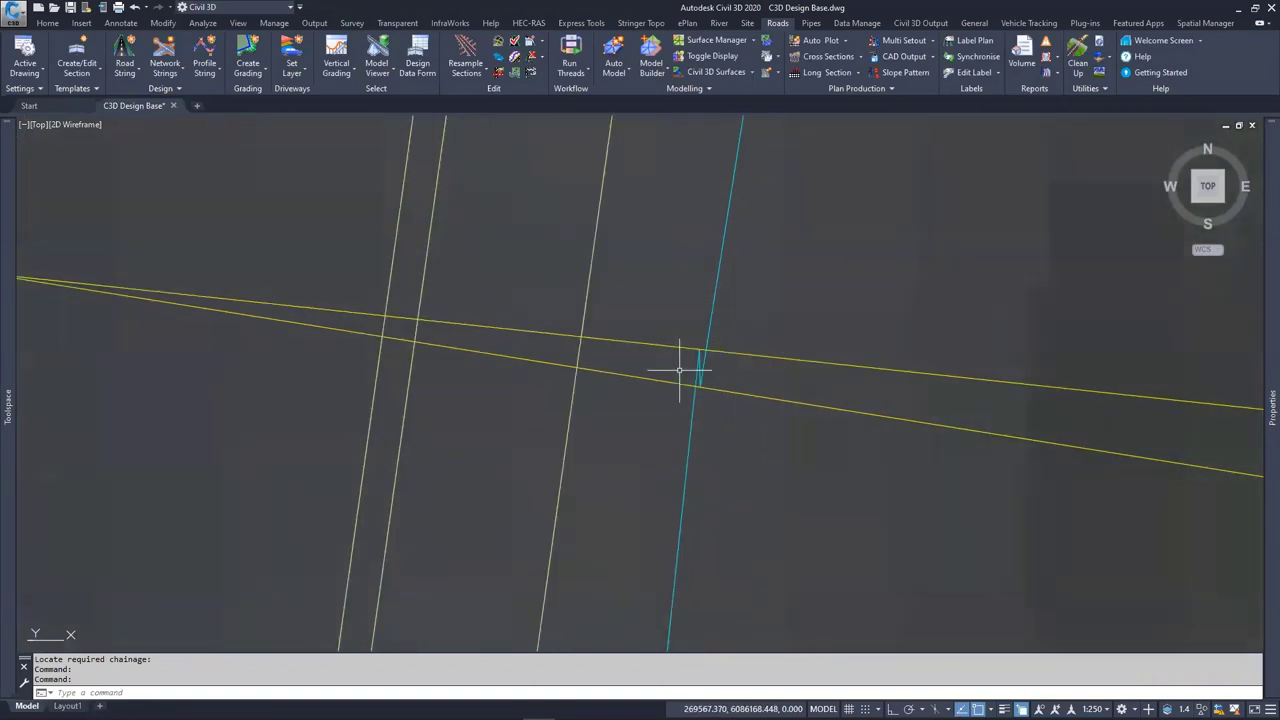
middle_click_drag(680, 369, 568, 377)
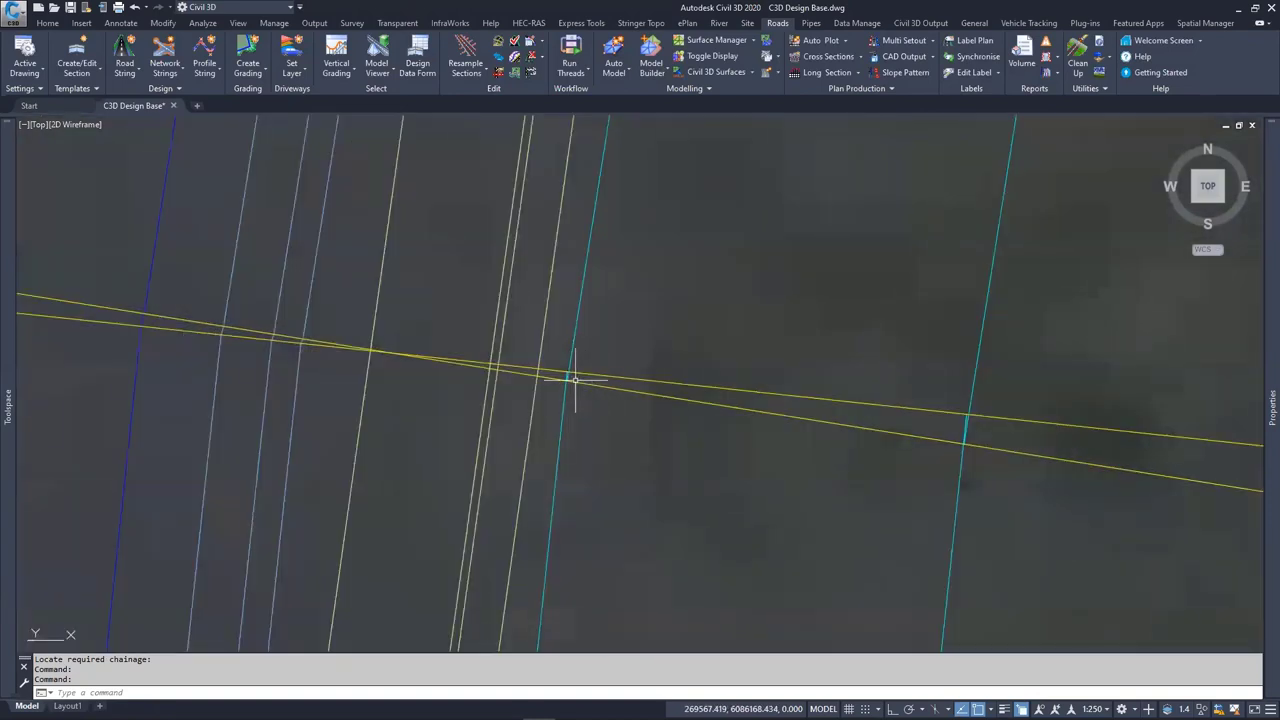
scroll(576, 378, "up", 2)
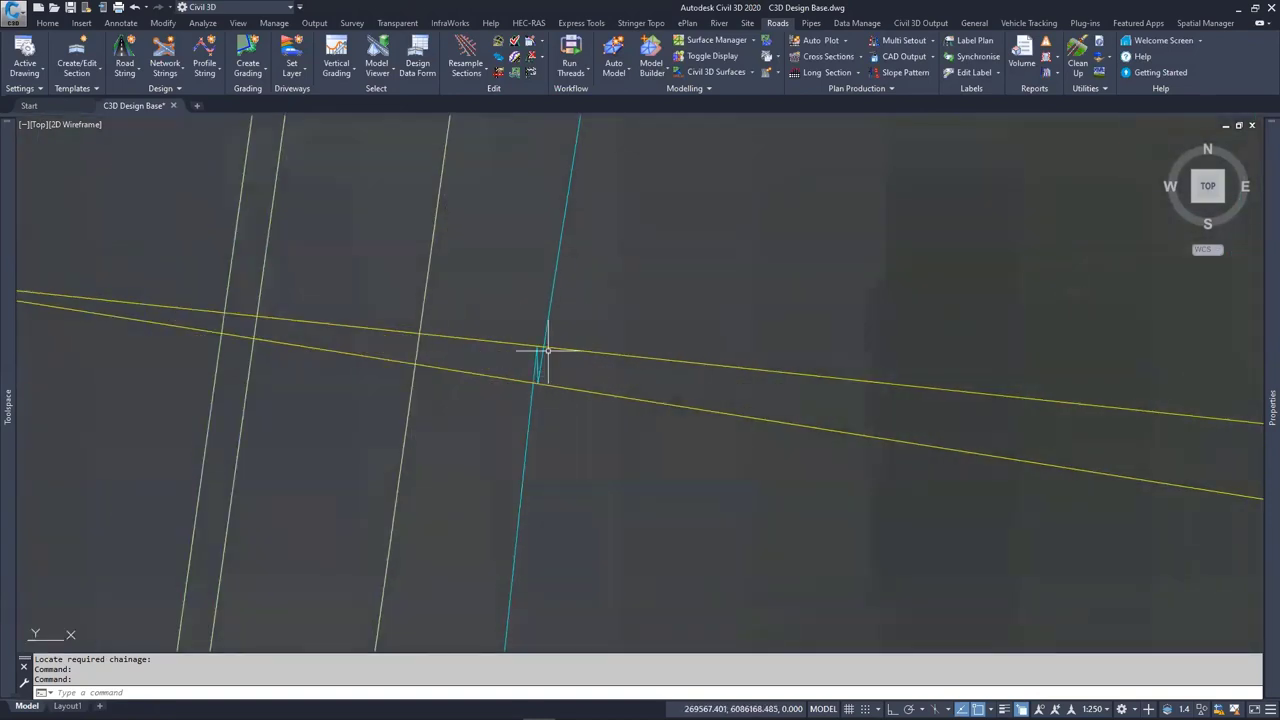
scroll(546, 356, "down", 4)
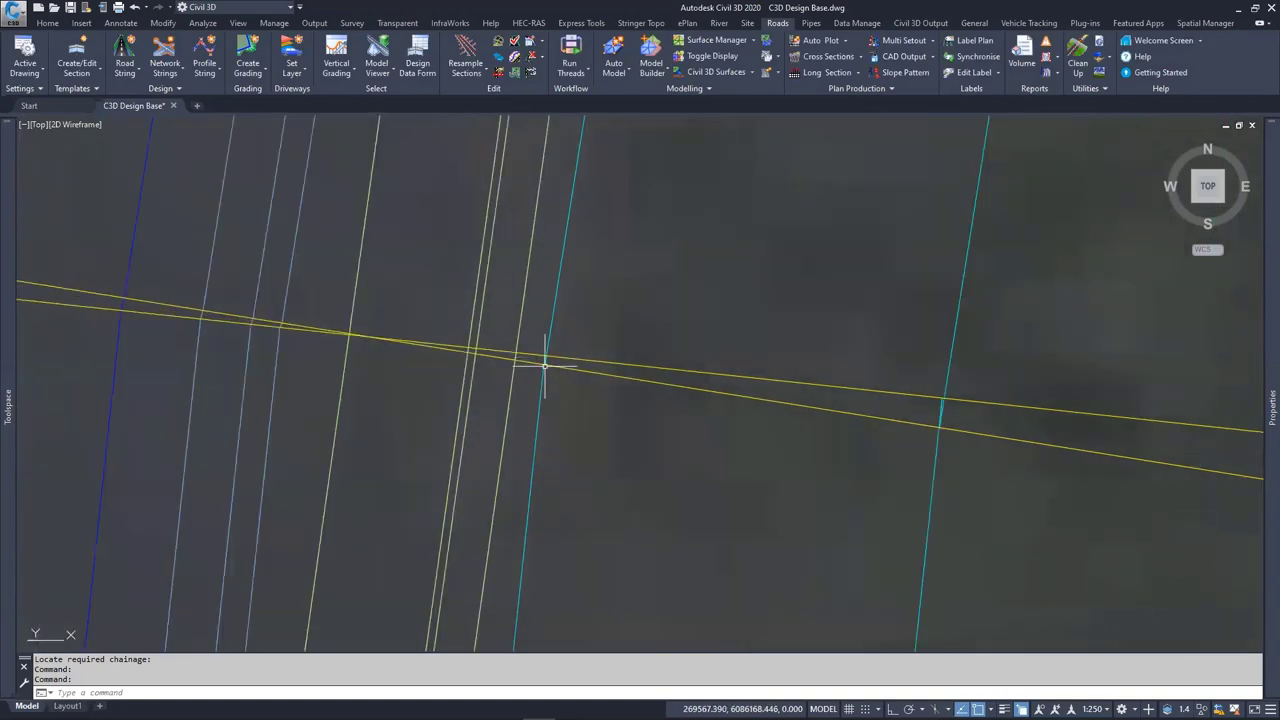
scroll(330, 350, "up", 5)
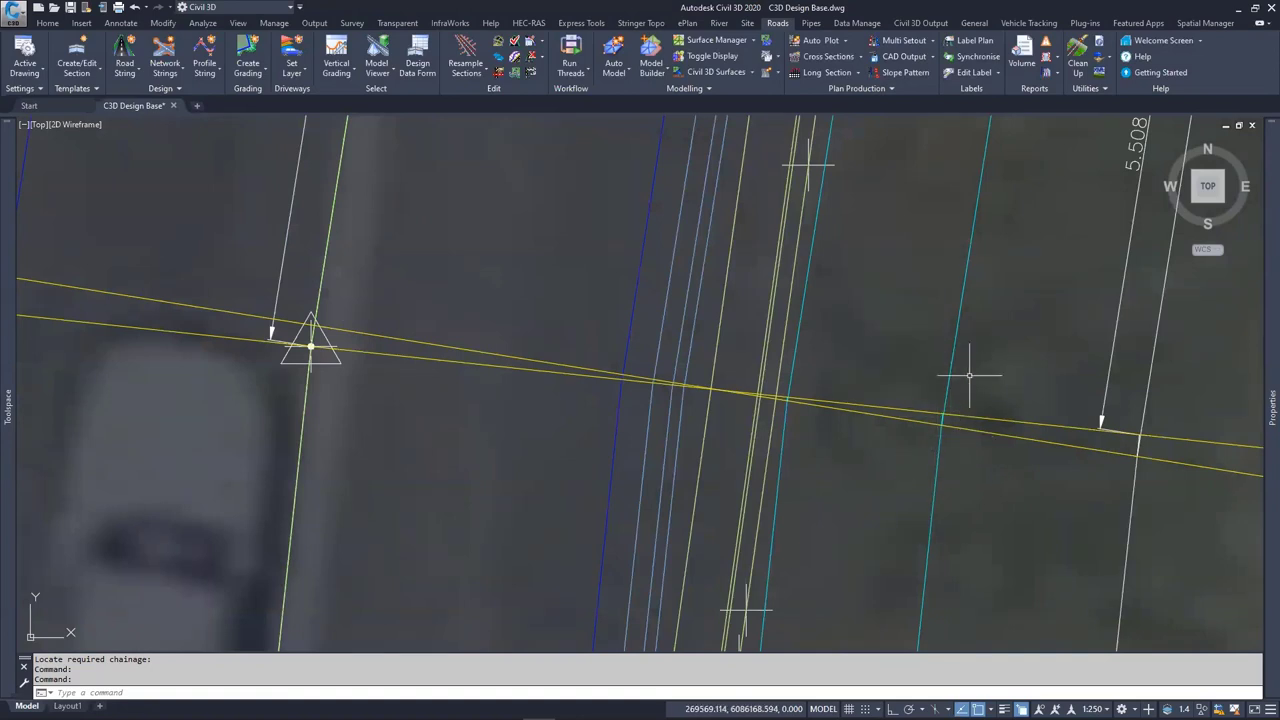
scroll(938, 437, "up", 4)
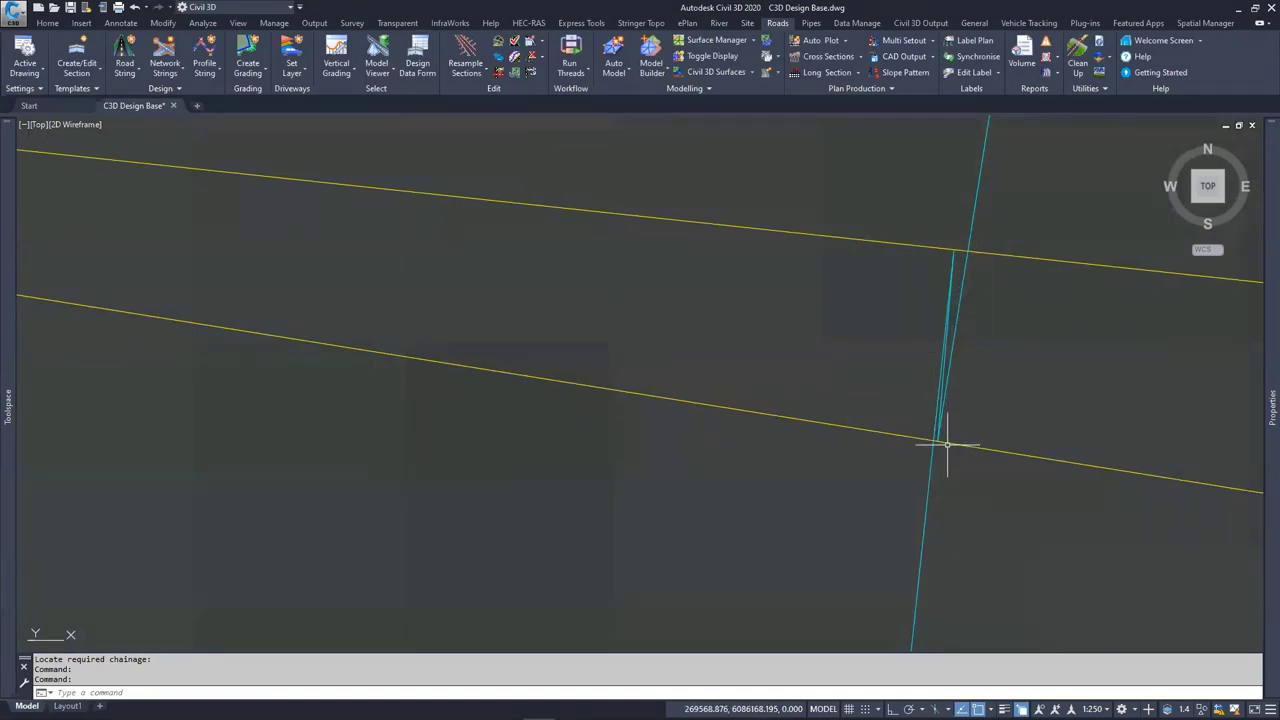
scroll(984, 240, "down", 3)
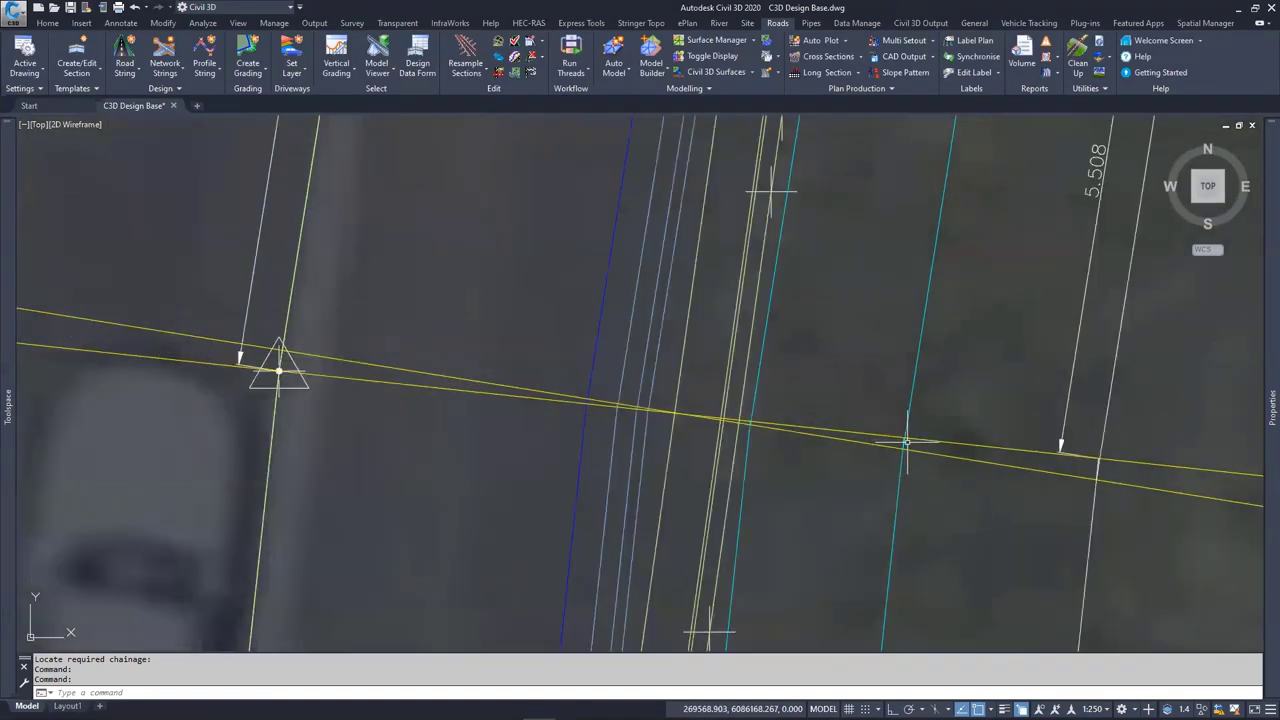
scroll(1029, 451, "down", 3)
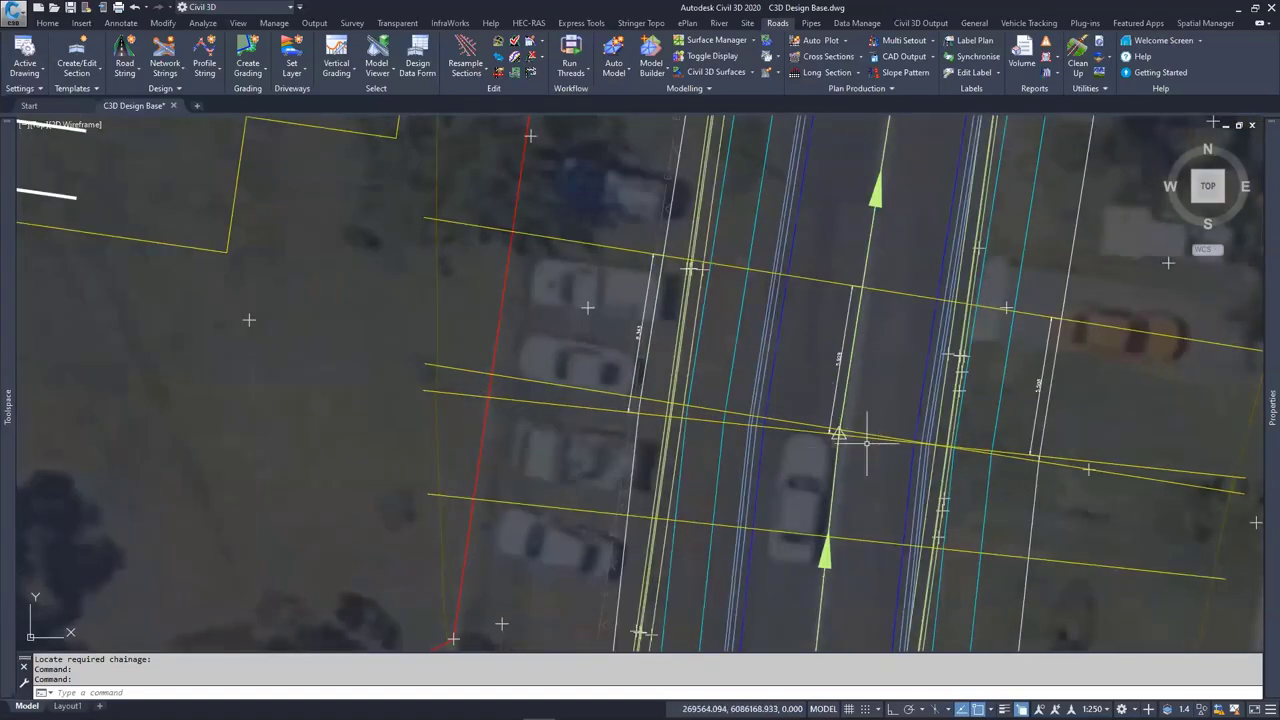
scroll(855, 450, "up", 2)
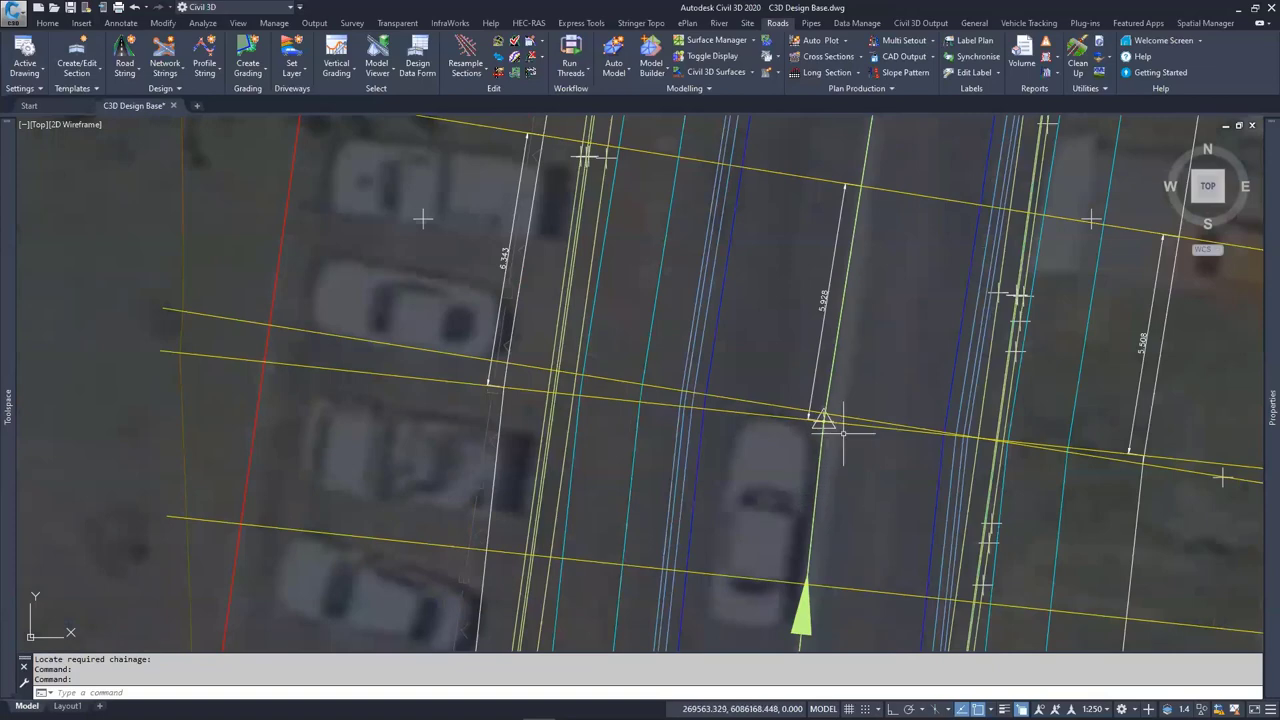
middle_click_drag(903, 436, 562, 400)
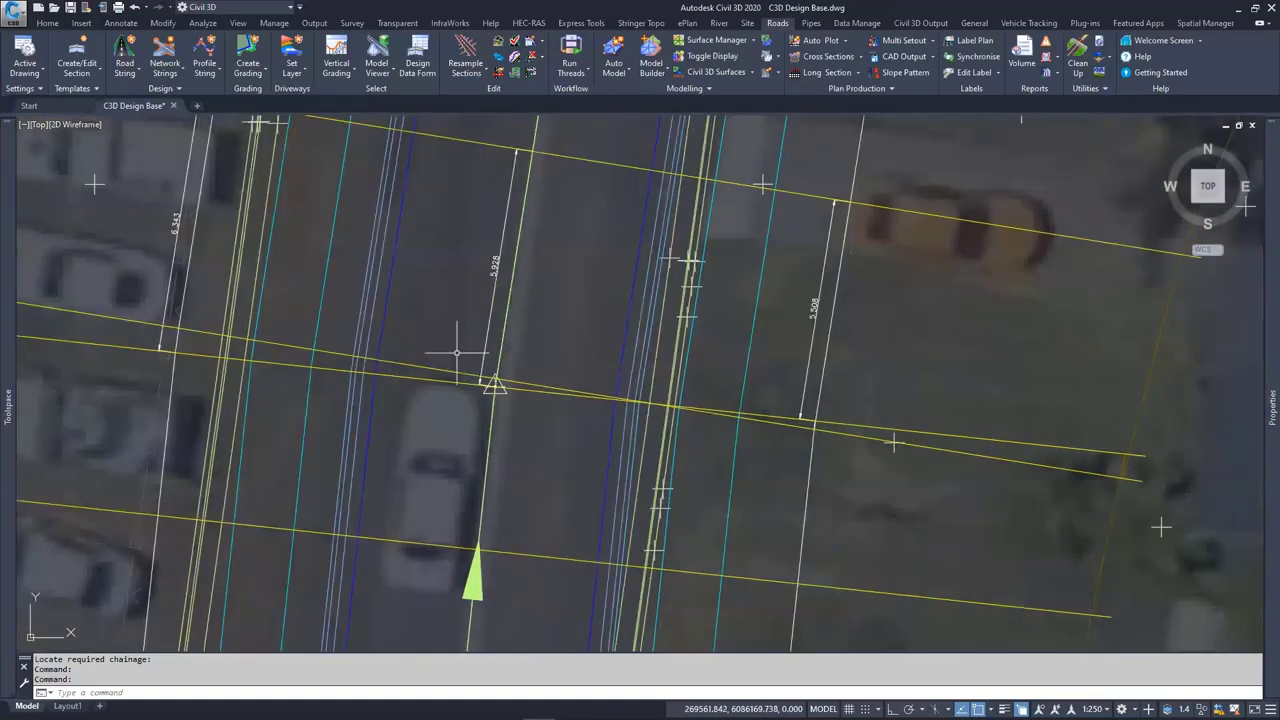
key("ctrl")
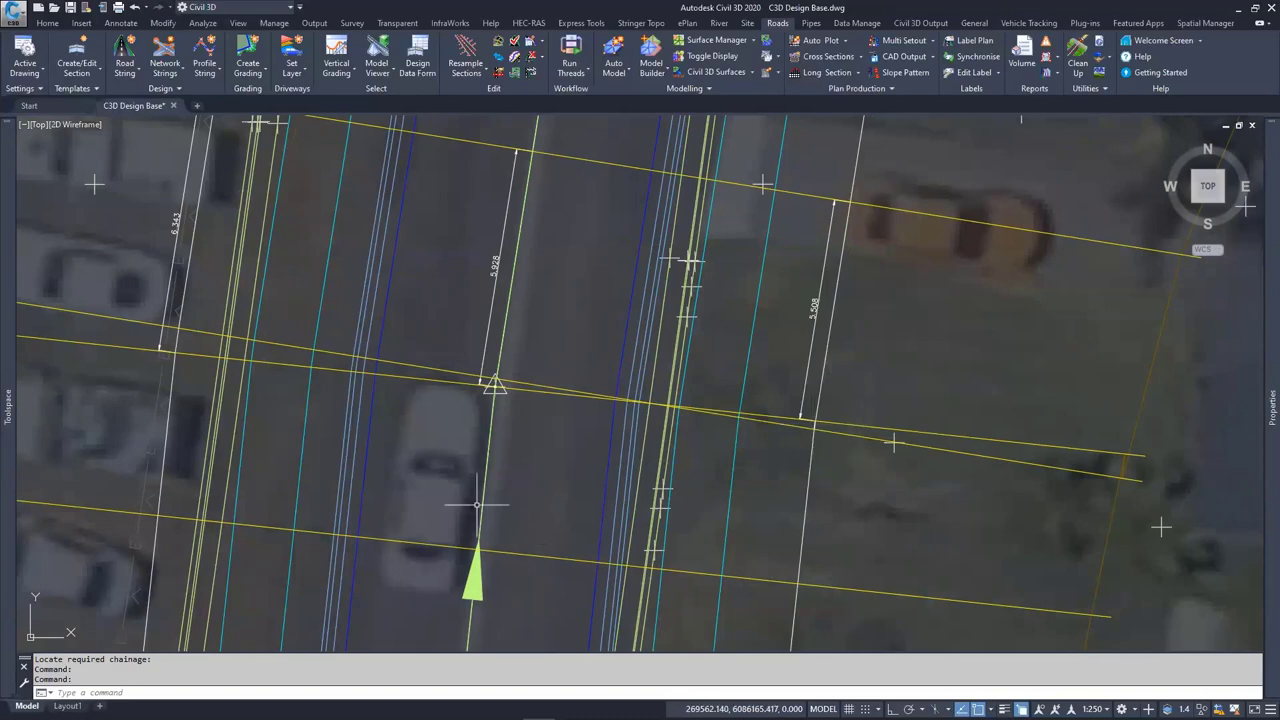
scroll(505, 390, "down", 3)
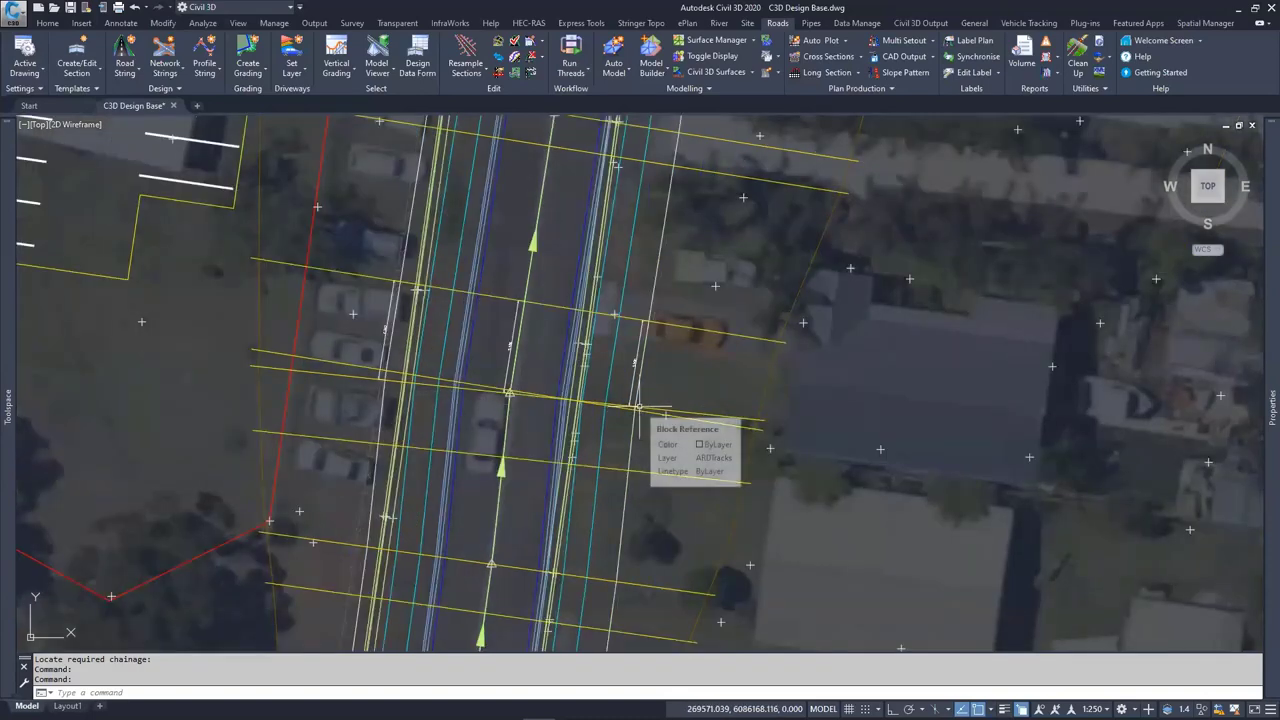
scroll(556, 356, "down", 5)
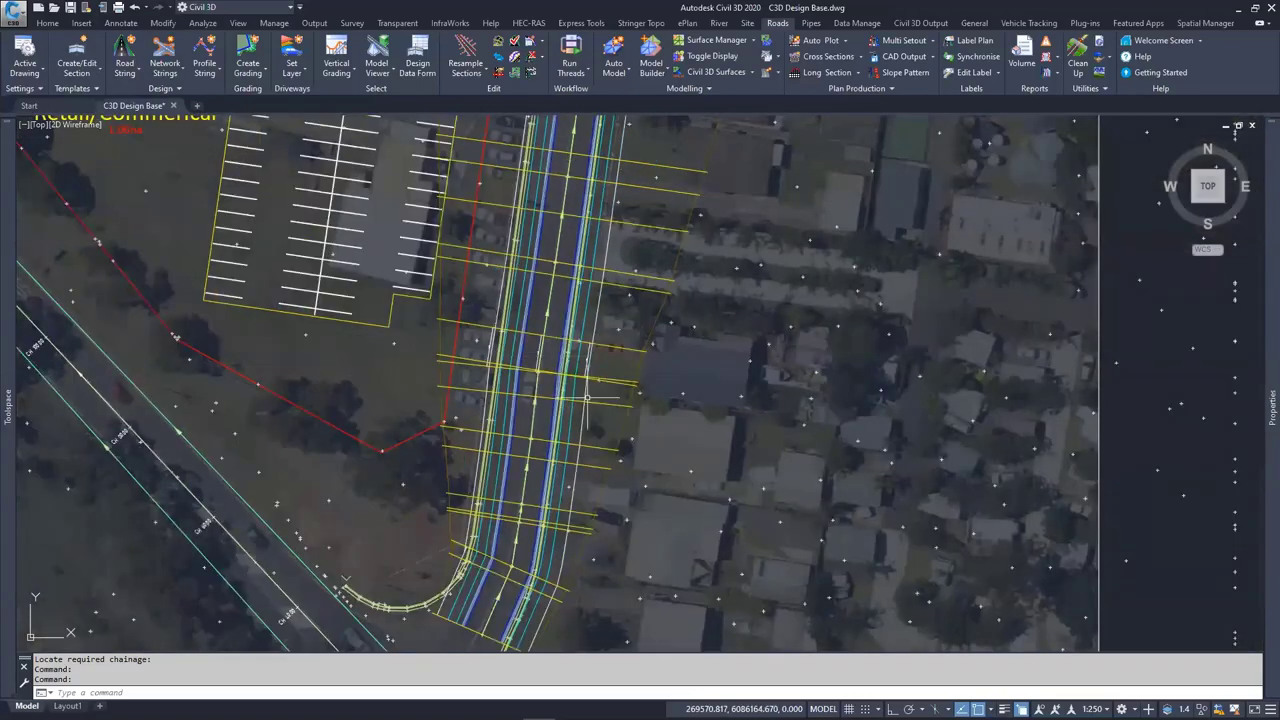
mouse_move(850, 460)
middle_mouse_down()
mouse_move(765, 460)
mouse_move(254, 326)
middle_mouse_up()
key("Escape")
key("Escape")
key("Escape")
scroll(768, 461, "down", 3)
Pan and zoom to the two test circles, selecting then deselecting the left circle
scroll(768, 461, "down", 3)
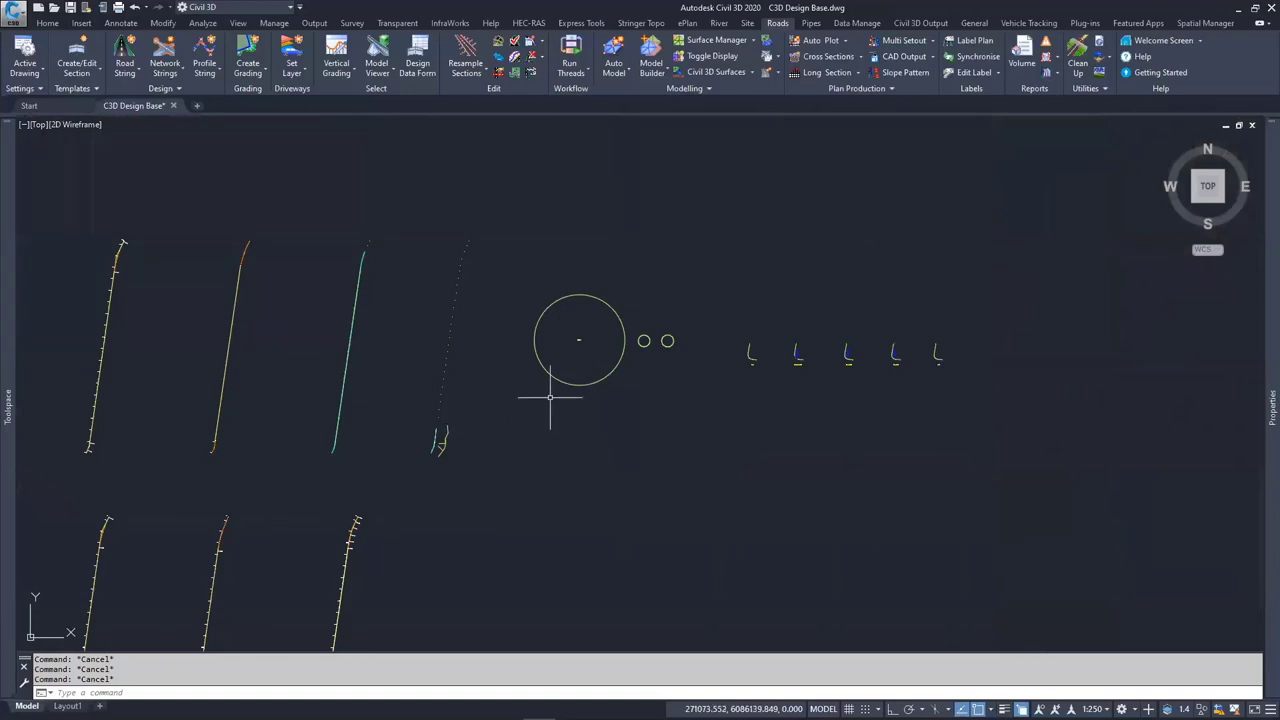
scroll(662, 337, "up", 4)
scroll(329, 337, "up", 3)
middle_click_drag(644, 369, 146, 331)
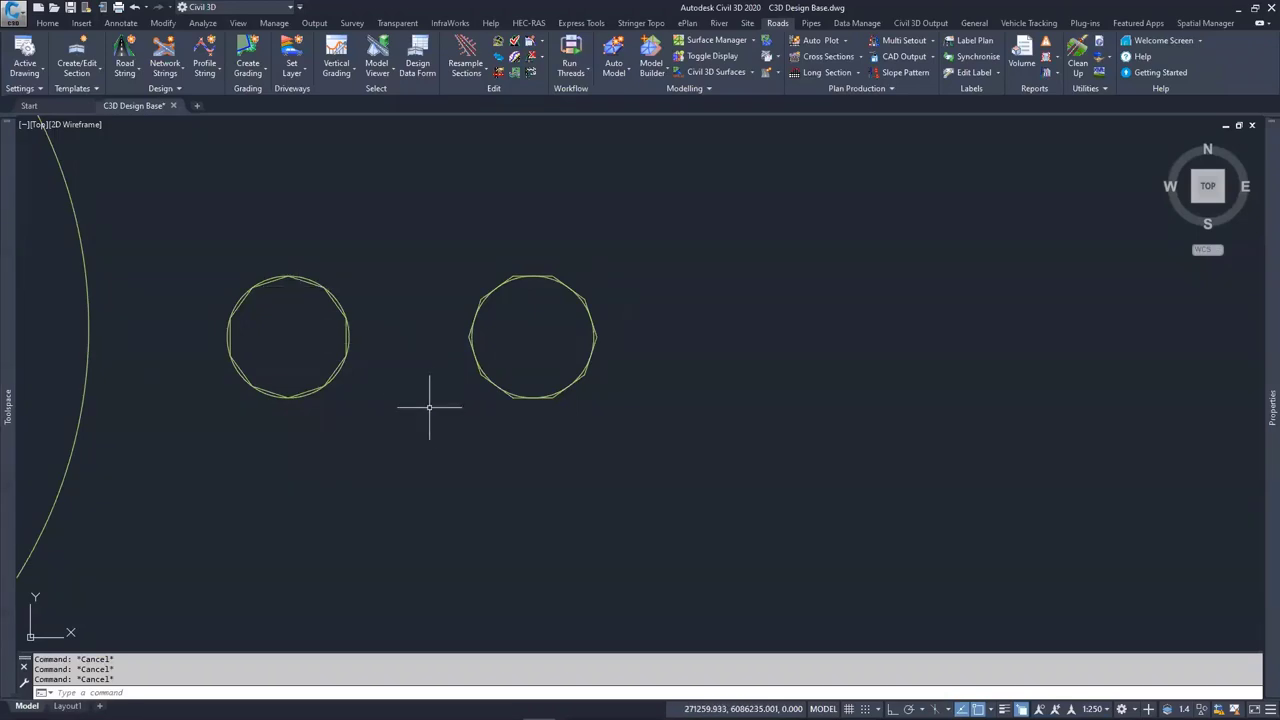
scroll(340, 300, "up", 4)
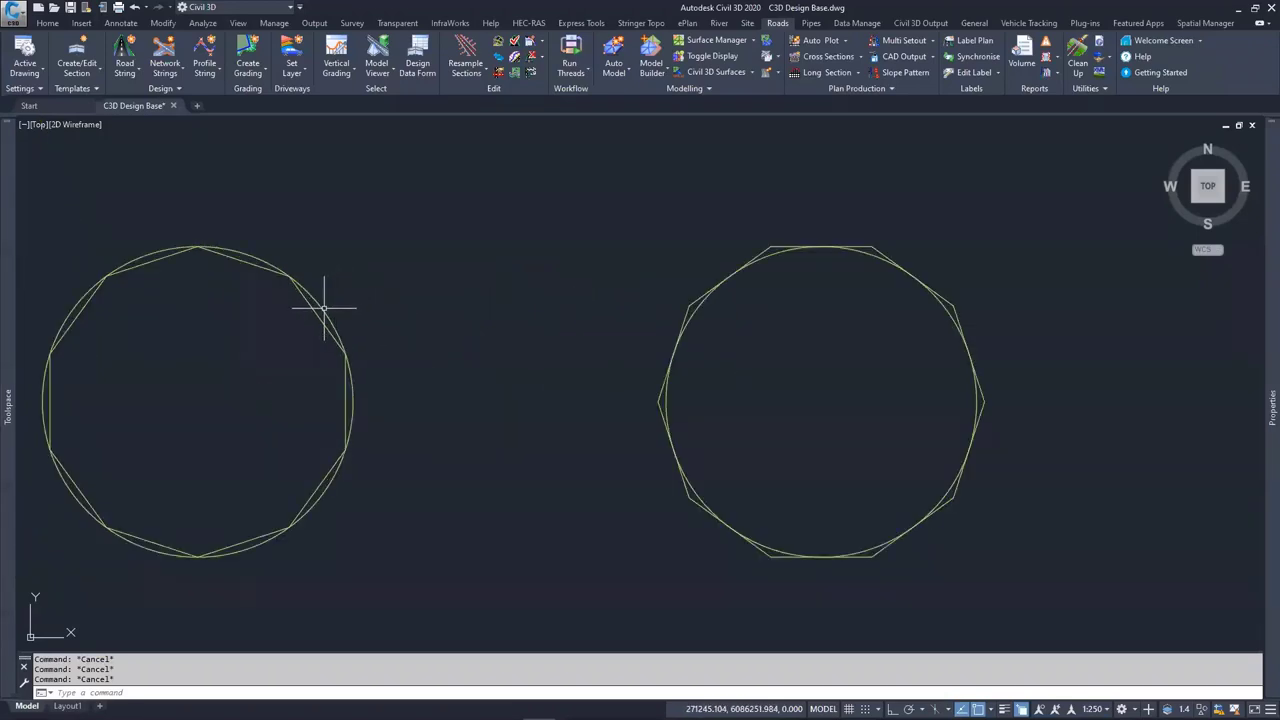
left_click(324, 307)
key("Escape")
scroll(650, 320, "down", 4)
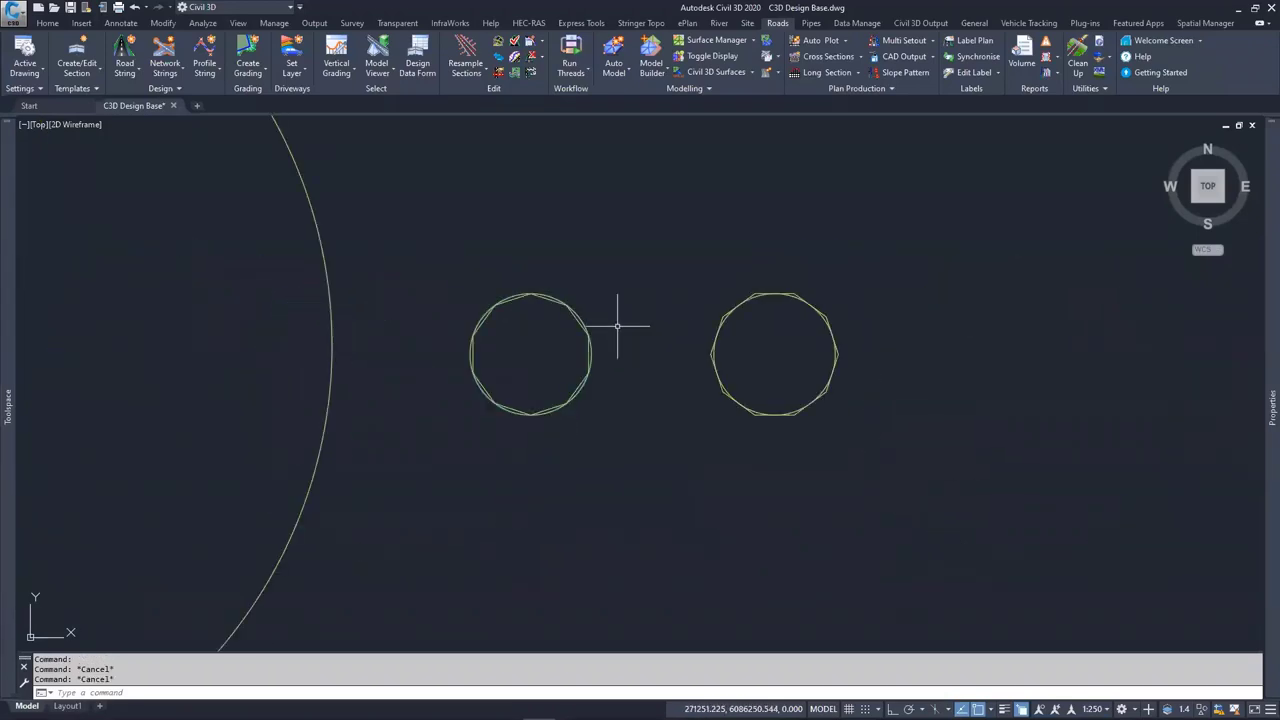
type("POLYGON")
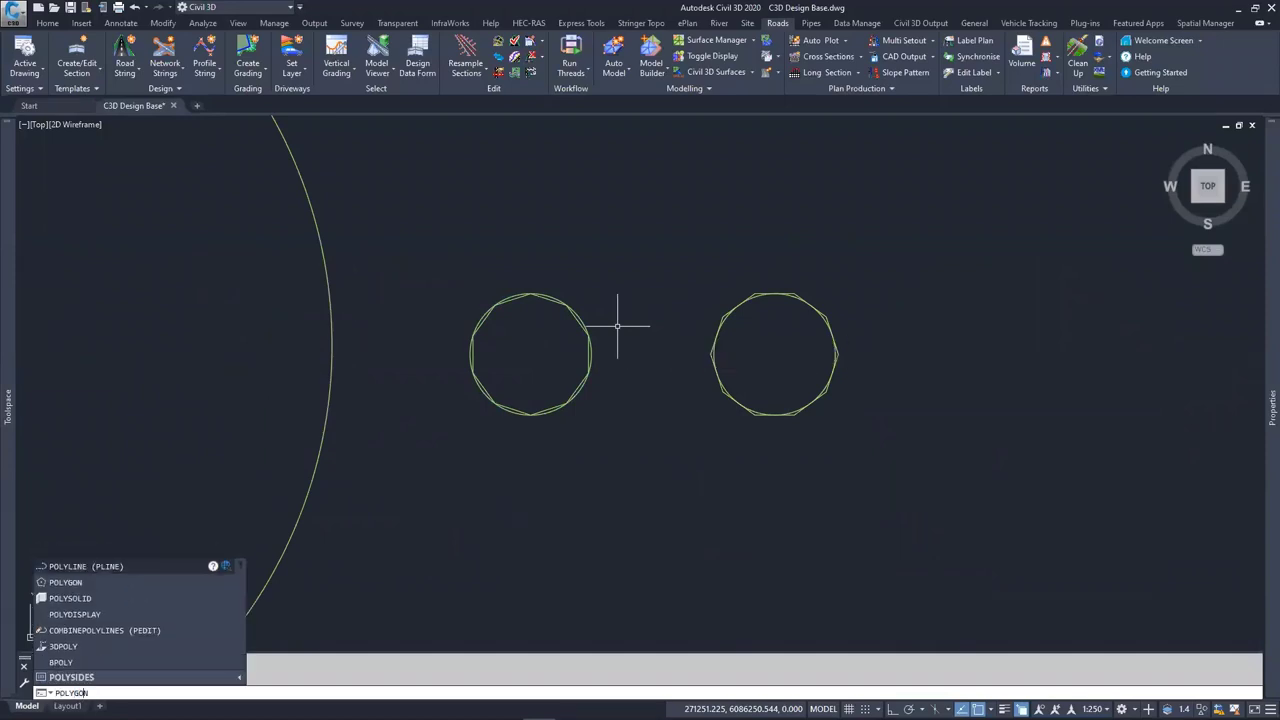
key("Return")
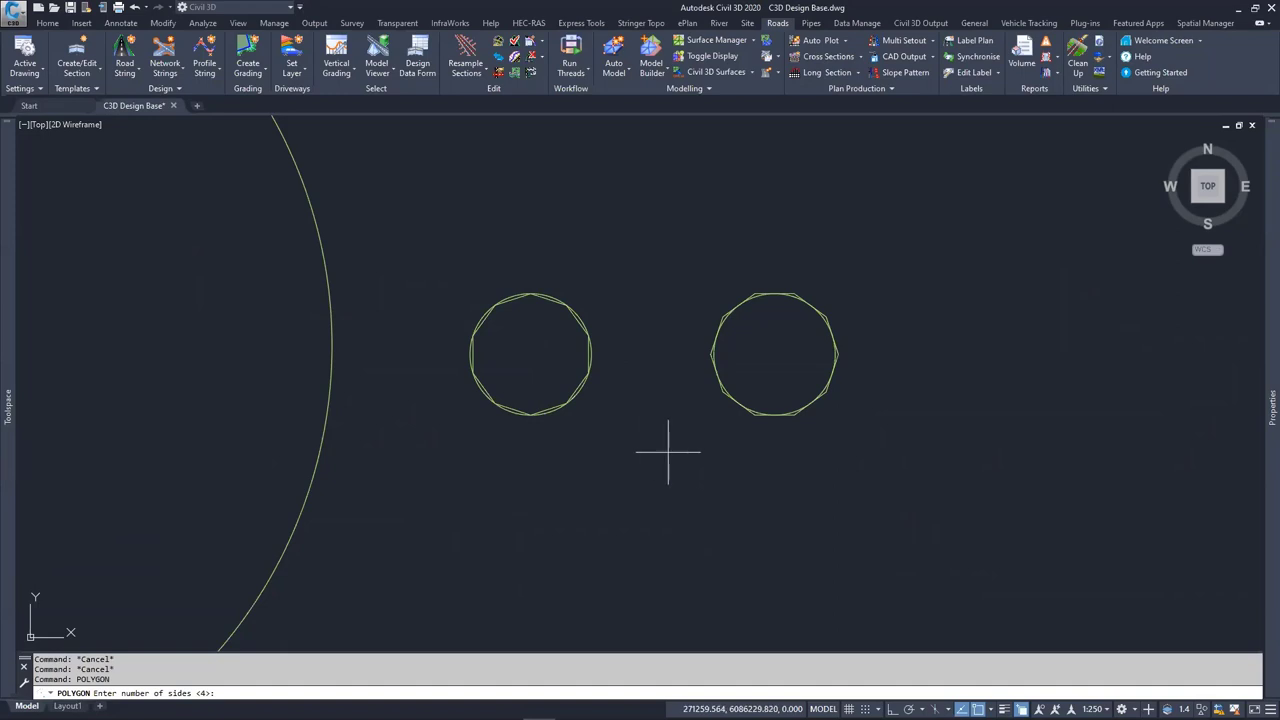
type("10")
key("Return")
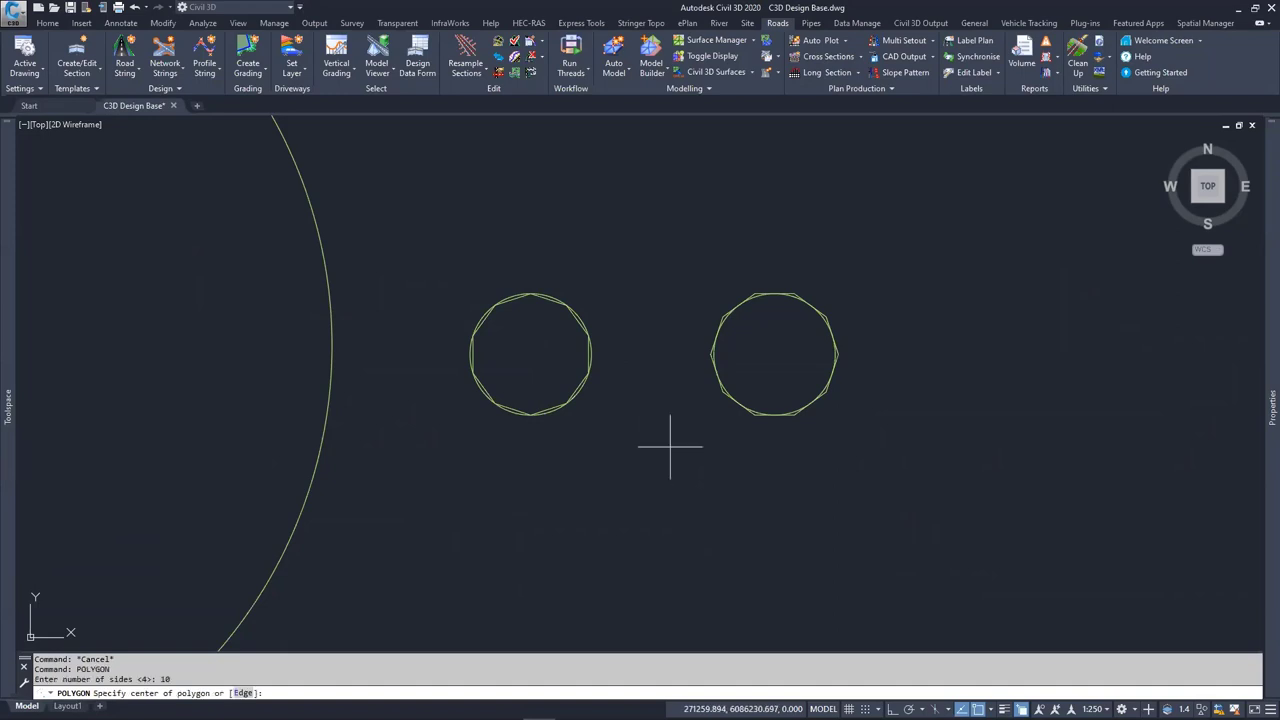
left_click(530, 354)
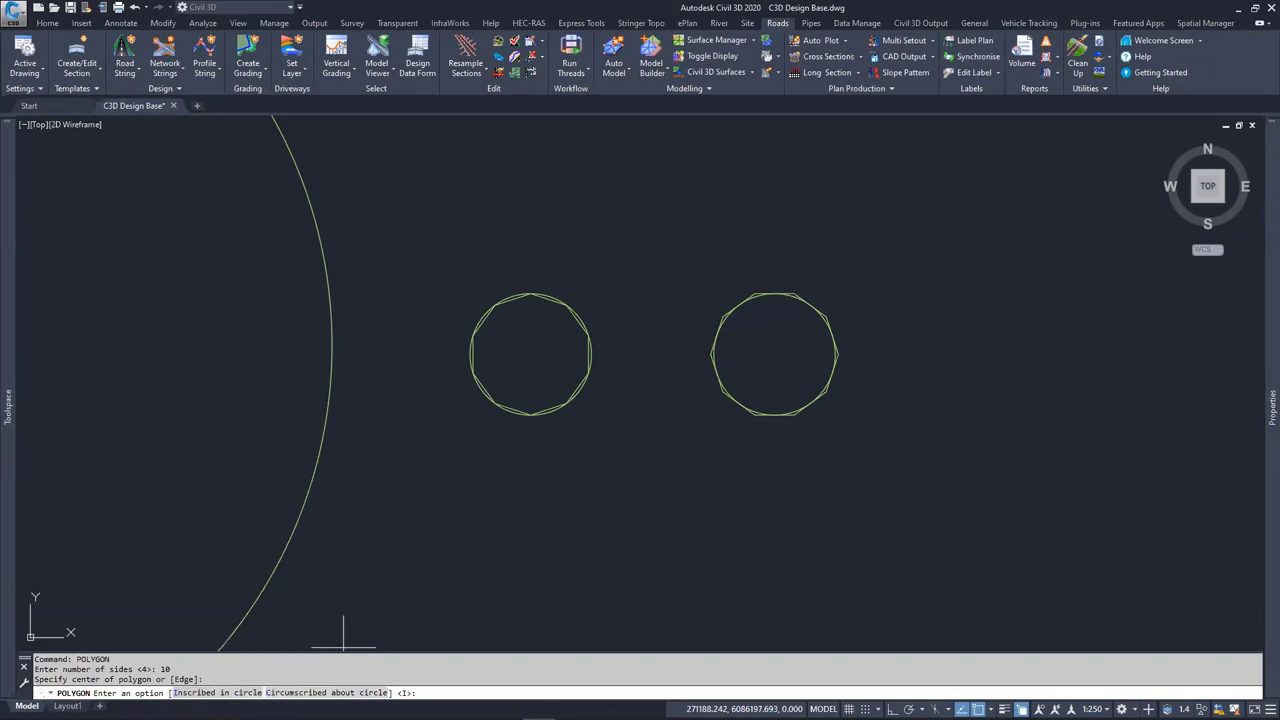
key("Escape")
key("Escape")
key("Escape")
scroll(593, 332, "up", 4)
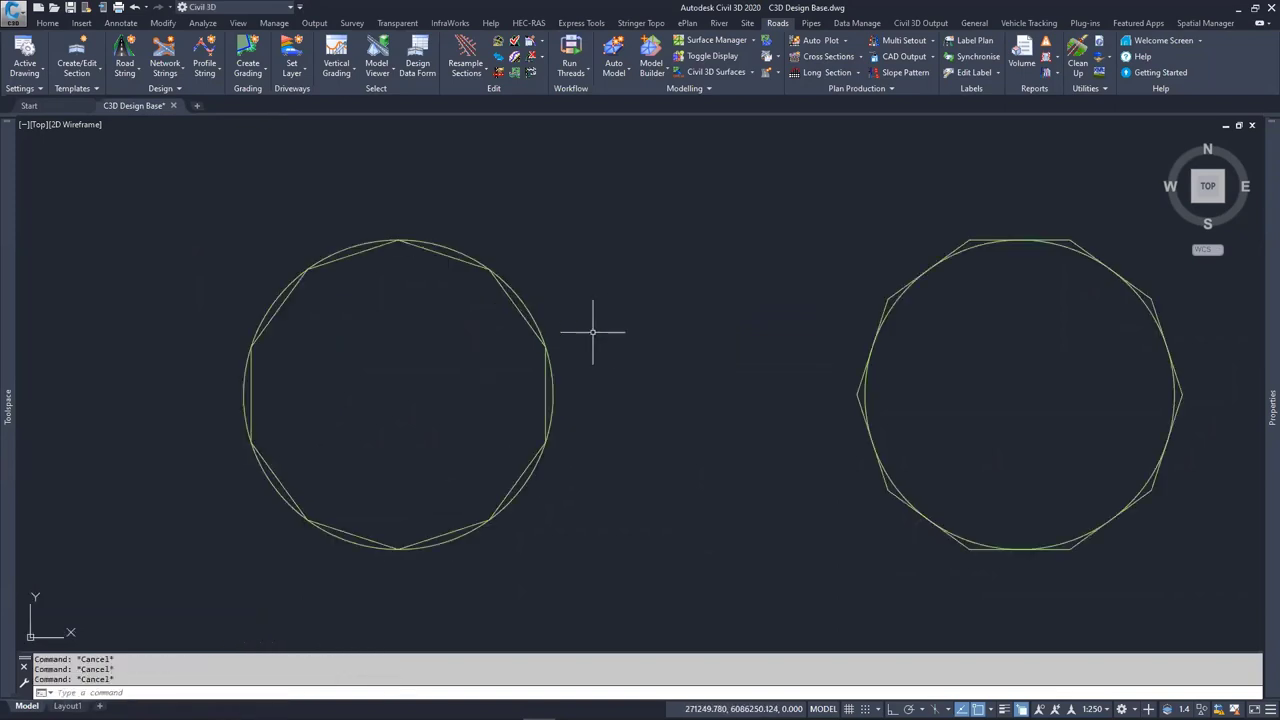
left_click(541, 374)
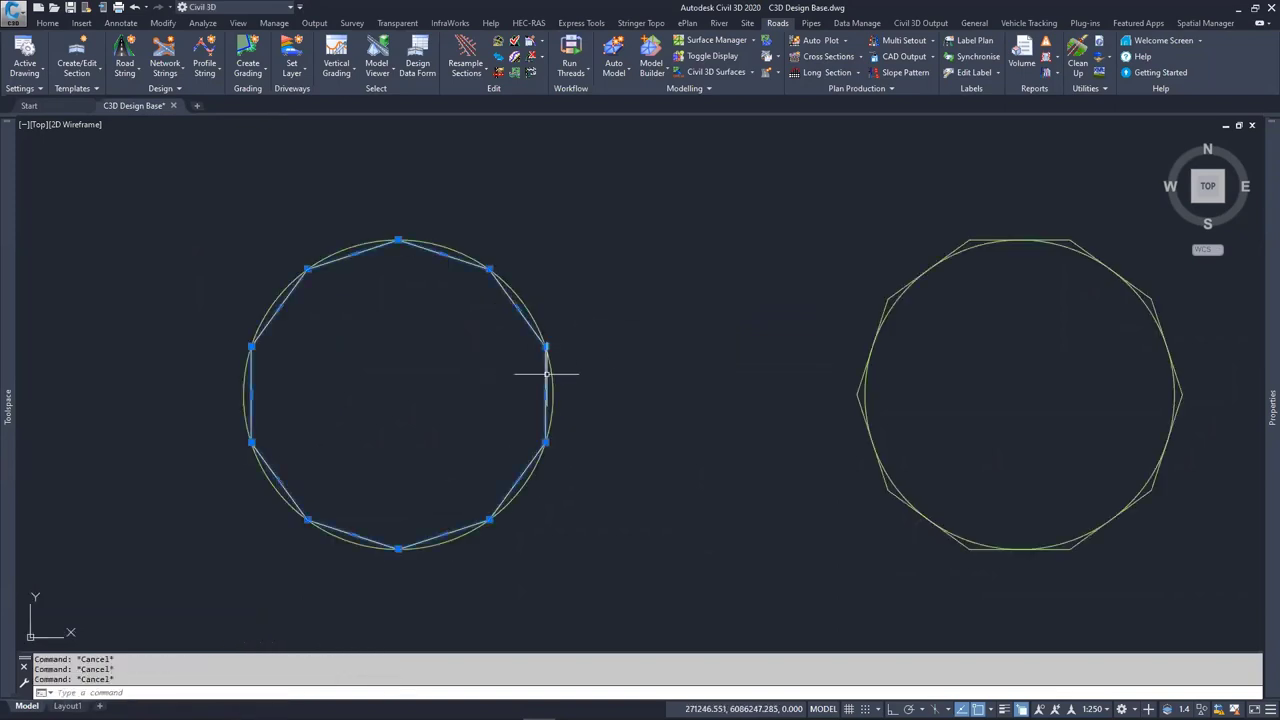
key("Escape")
left_click(860, 392)
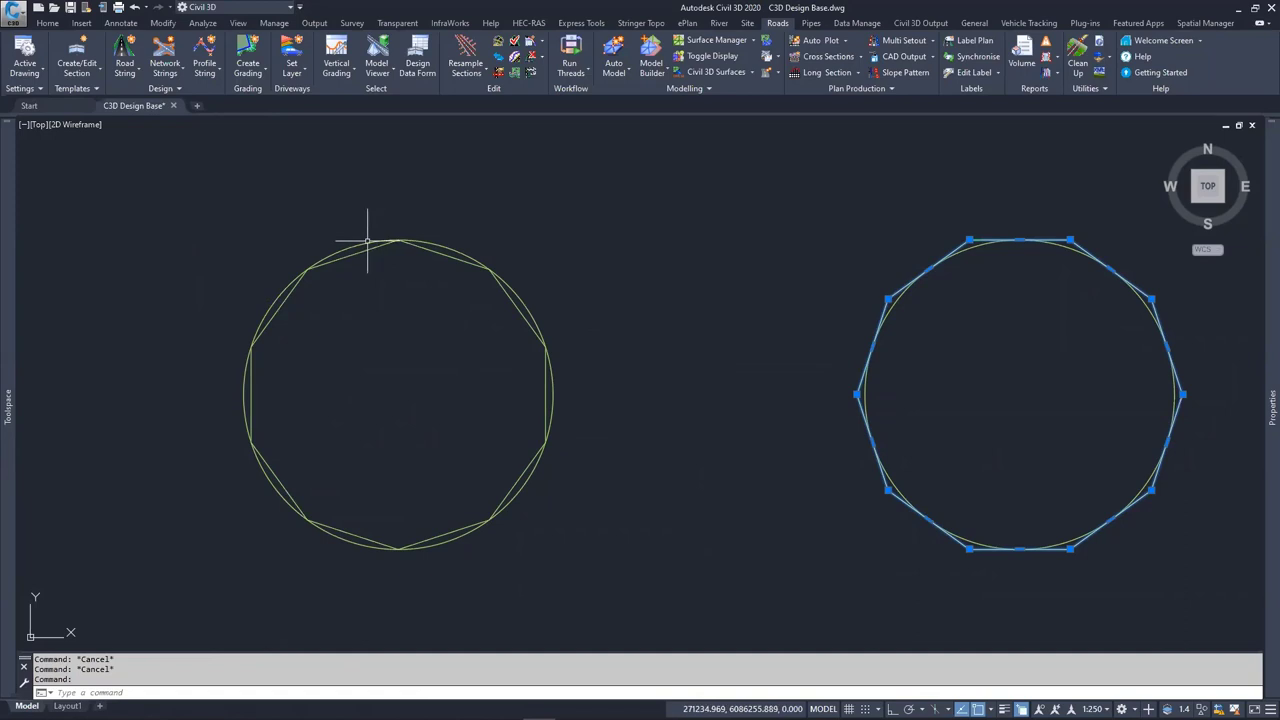
scroll(309, 271, "up", 4)
key("Escape")
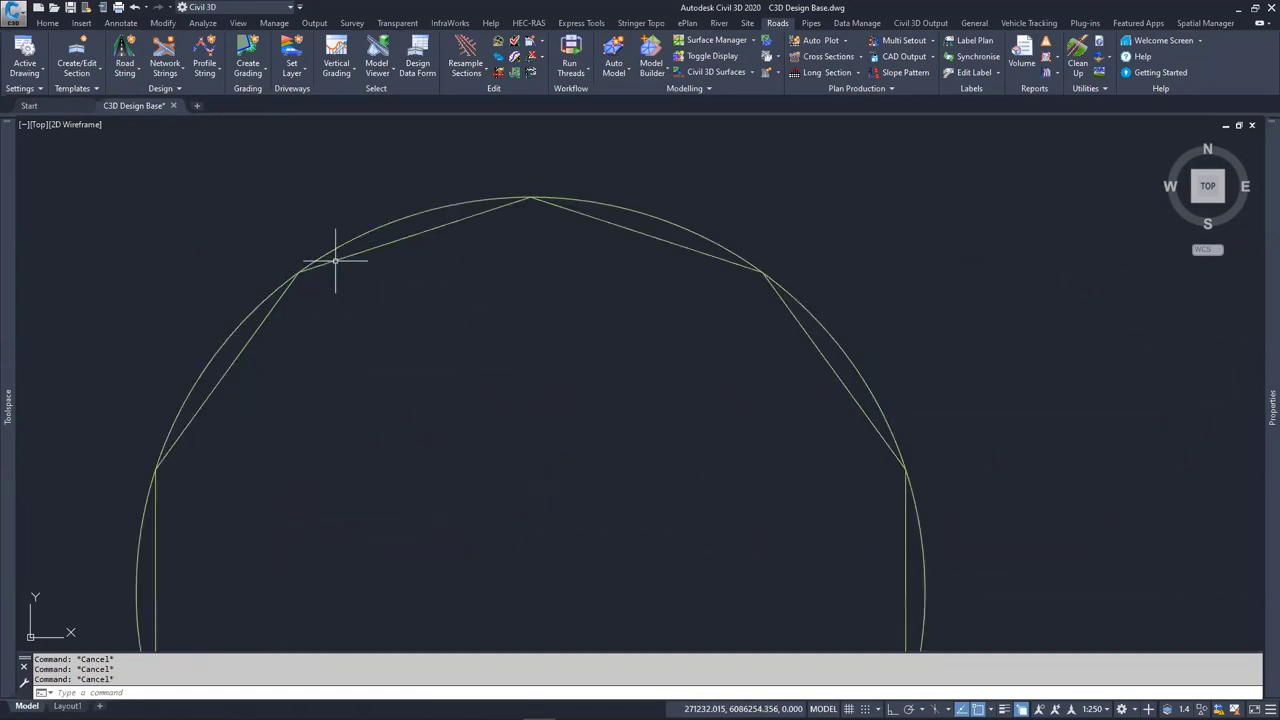
left_click(340, 258)
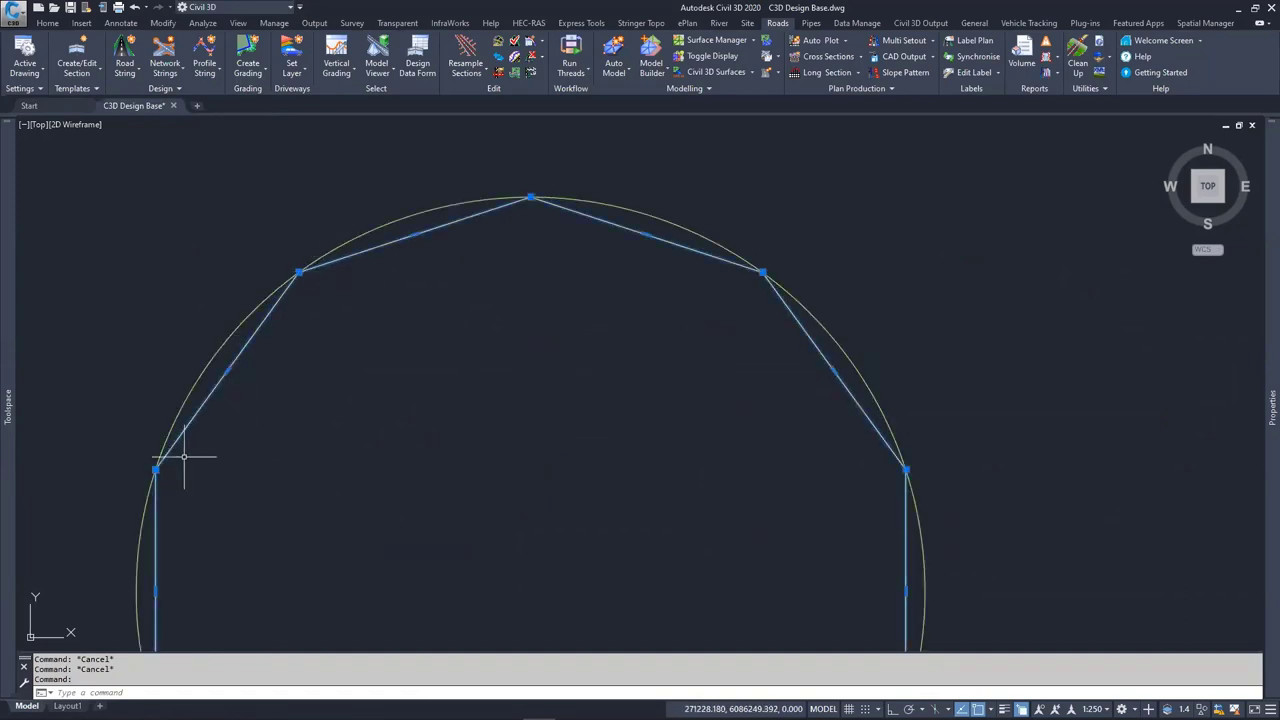
middle_click_drag(217, 372, 286, 406)
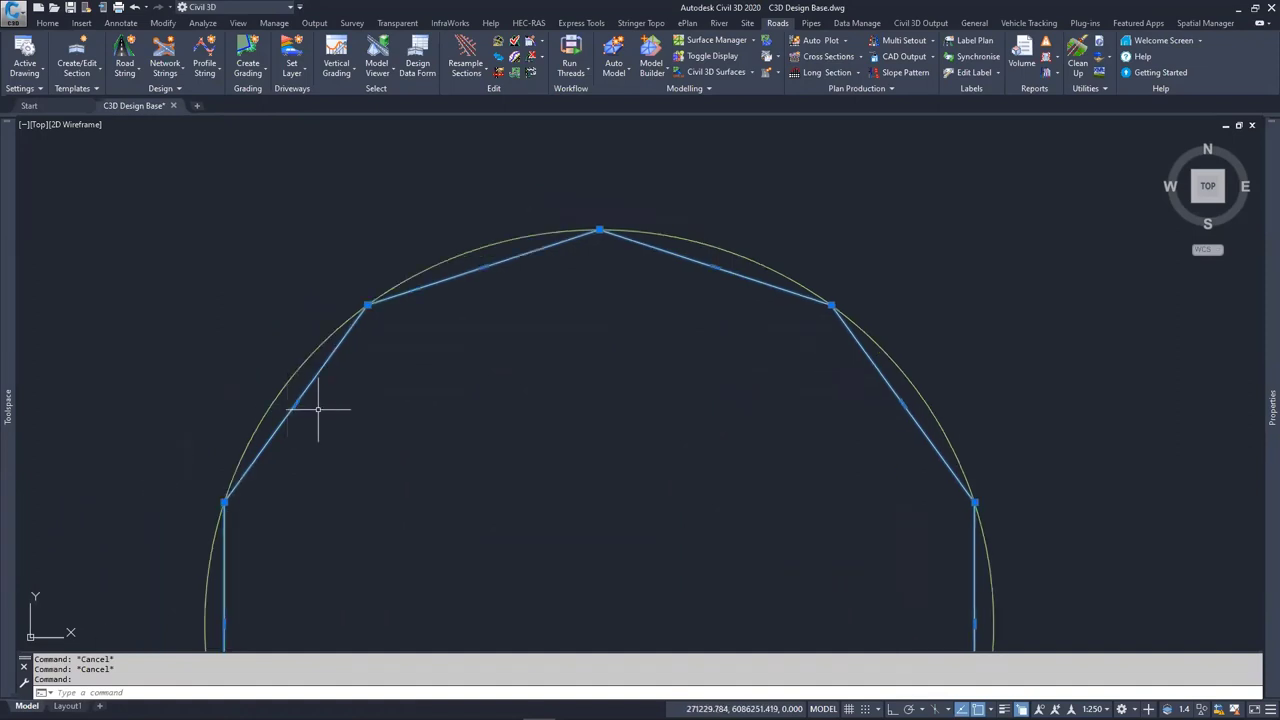
scroll(318, 409, "down", 2)
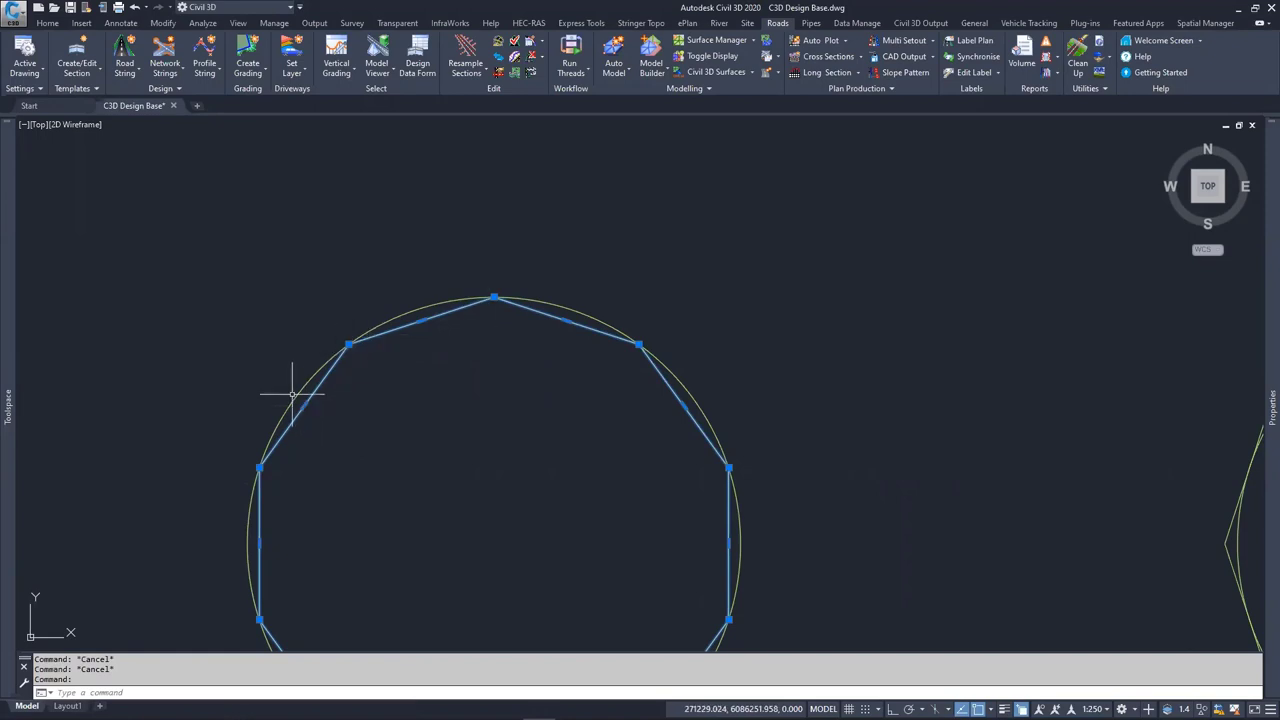
scroll(292, 394, "up", 3)
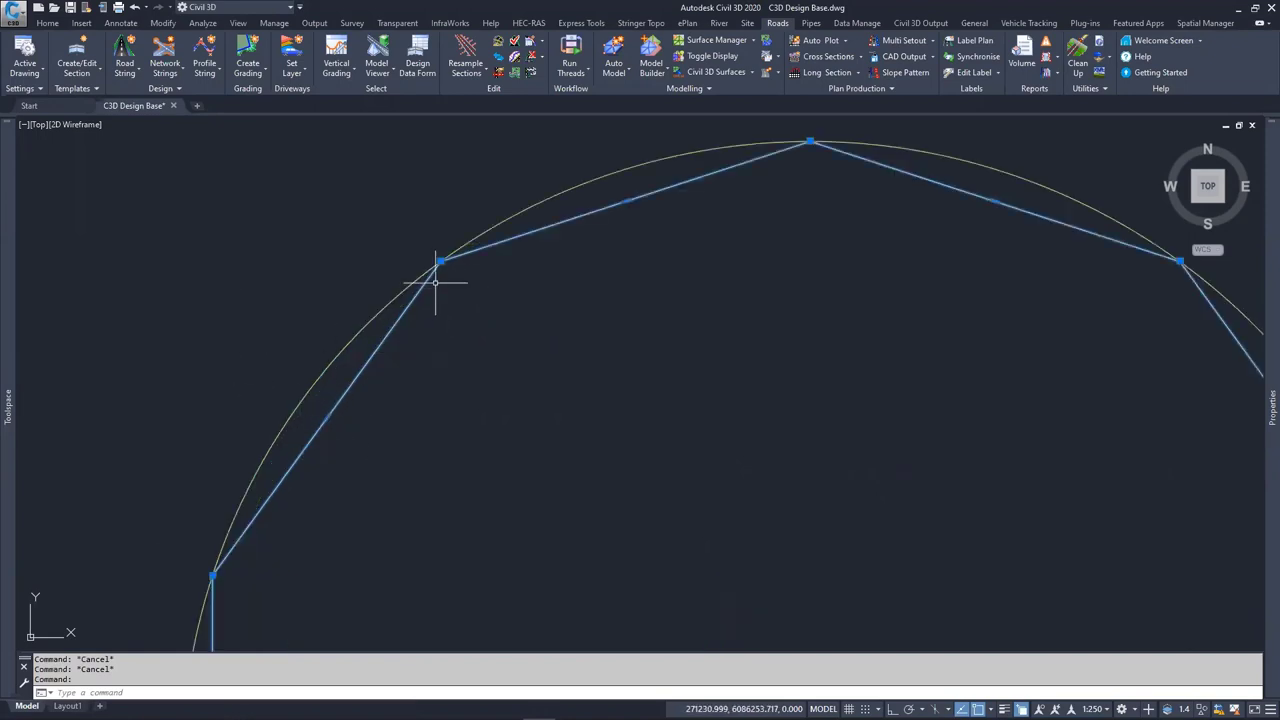
middle_click_drag(436, 283, 543, 403)
scroll(545, 405, "down", 3)
middle_click_drag(300, 334, 394, 331)
Draw a closed triangular spike polyline jutting out from two vertices of the left polygon
key("Escape")
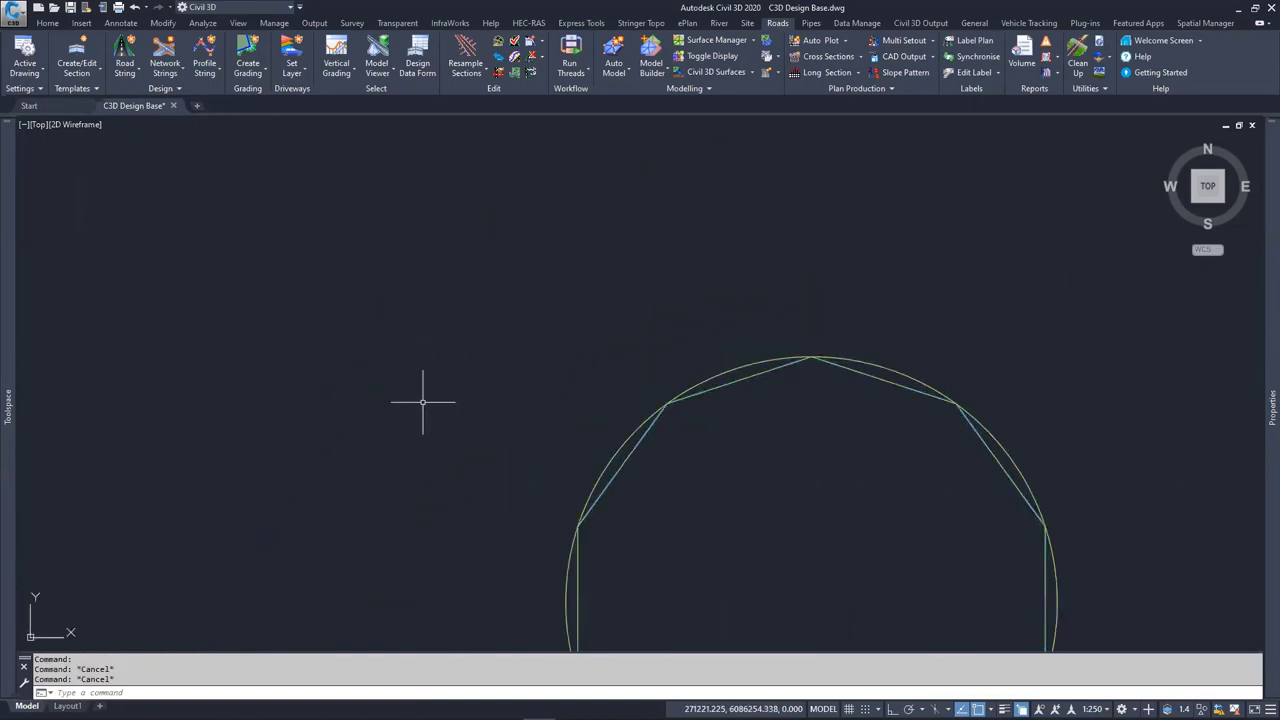
type("pl")
key("Return")
left_click(666, 403)
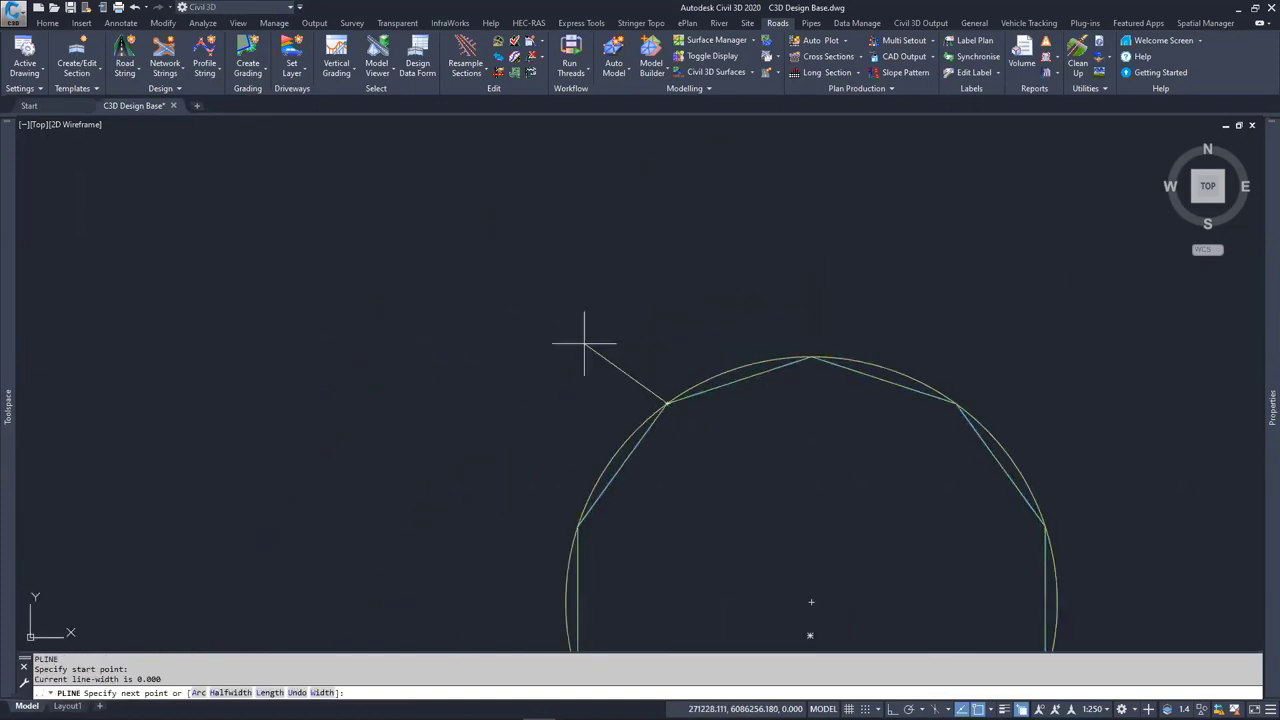
left_click(470, 326)
left_click(578, 523)
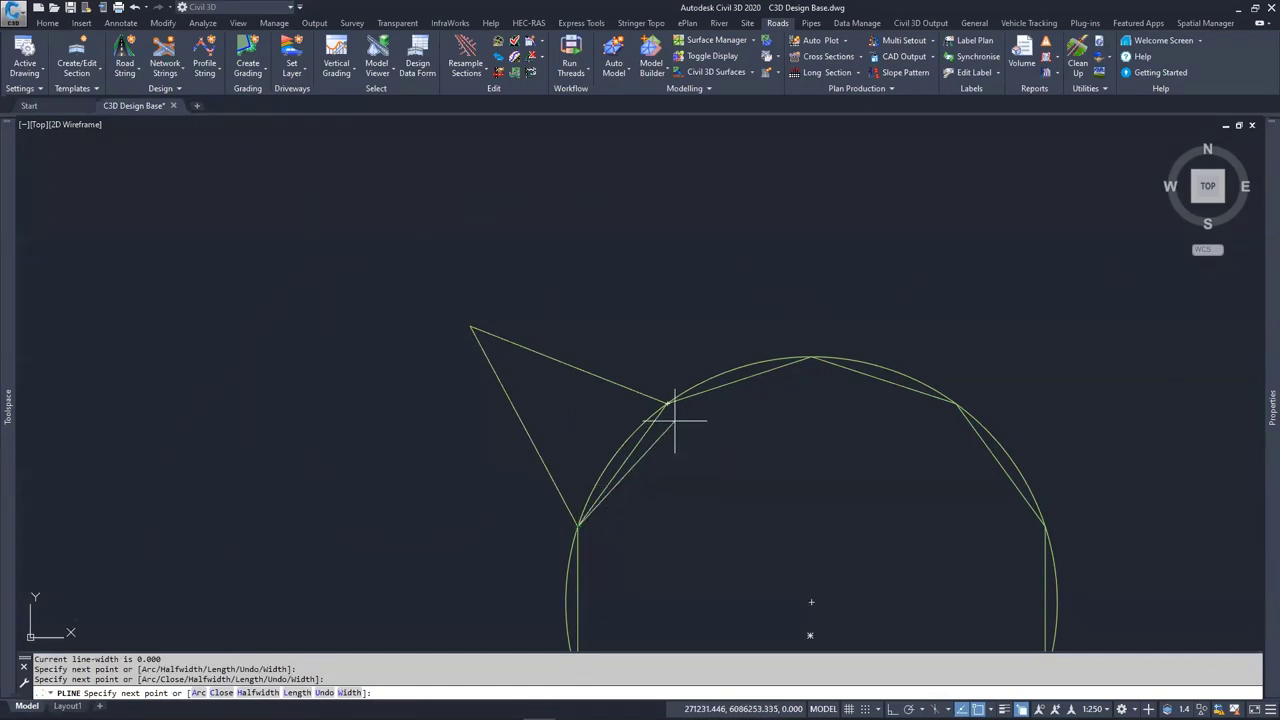
left_click(666, 403)
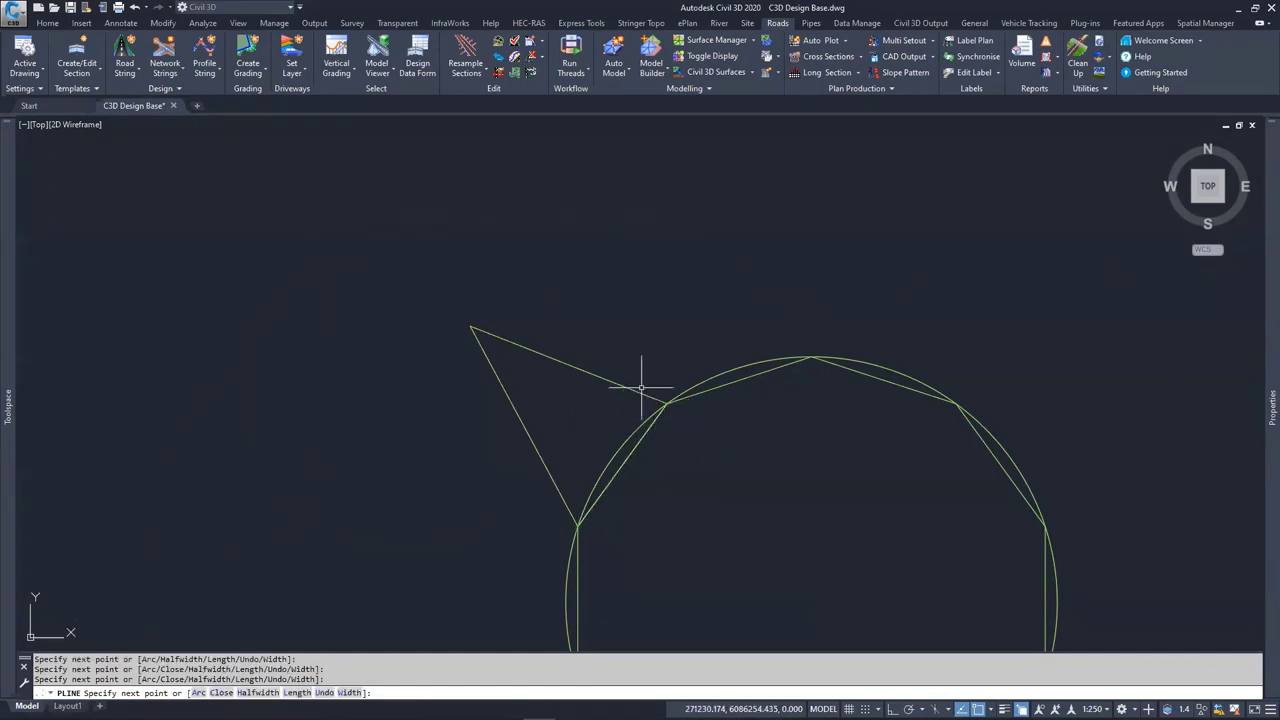
key("Escape")
left_click(616, 478)
scroll(626, 465, "up", 3)
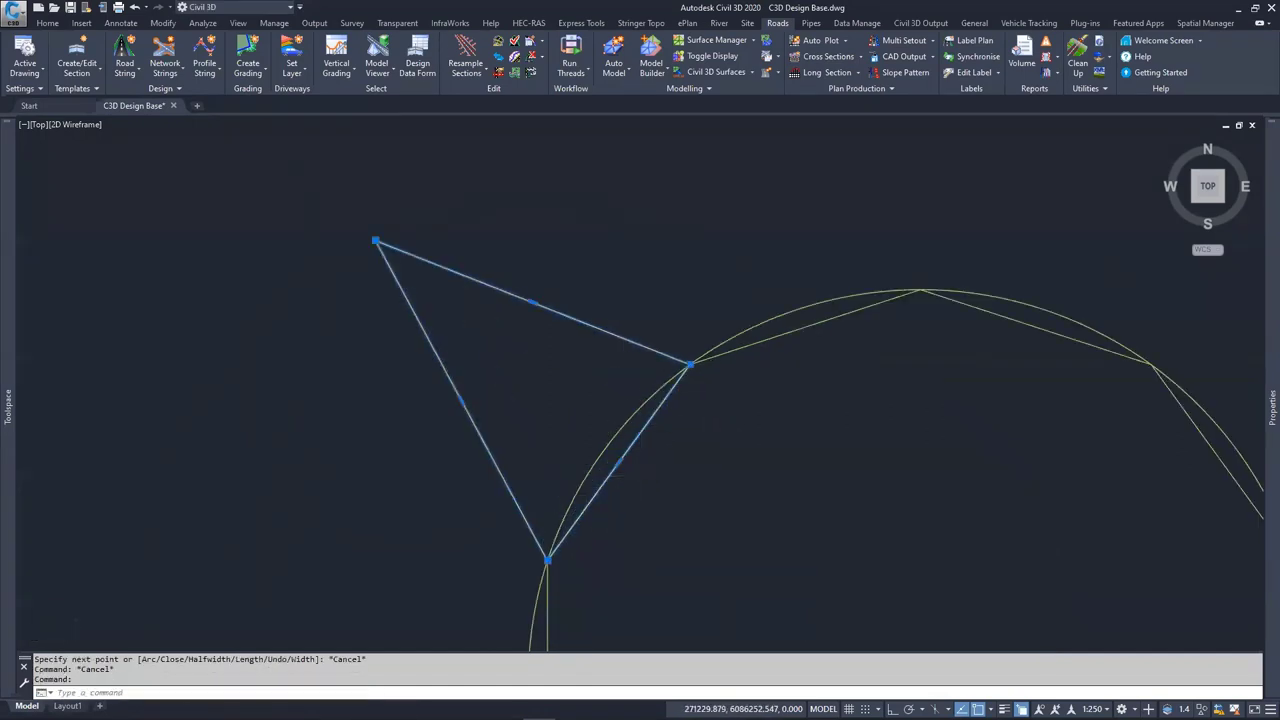
scroll(642, 425, "up", 2)
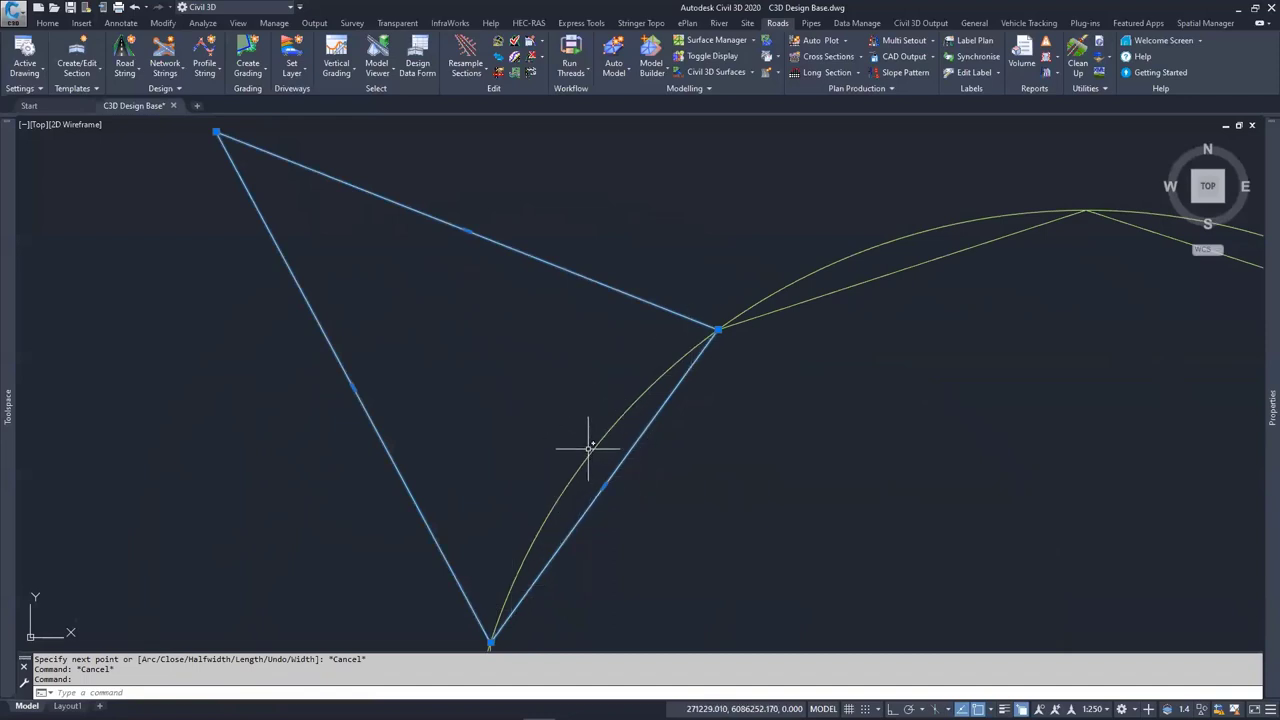
scroll(600, 445, "down", 5)
Draw a two-segment wedge polyline from the right polygon's left vertex to an up-left point
middle_click_drag(614, 443, 423, 400)
key("Escape")
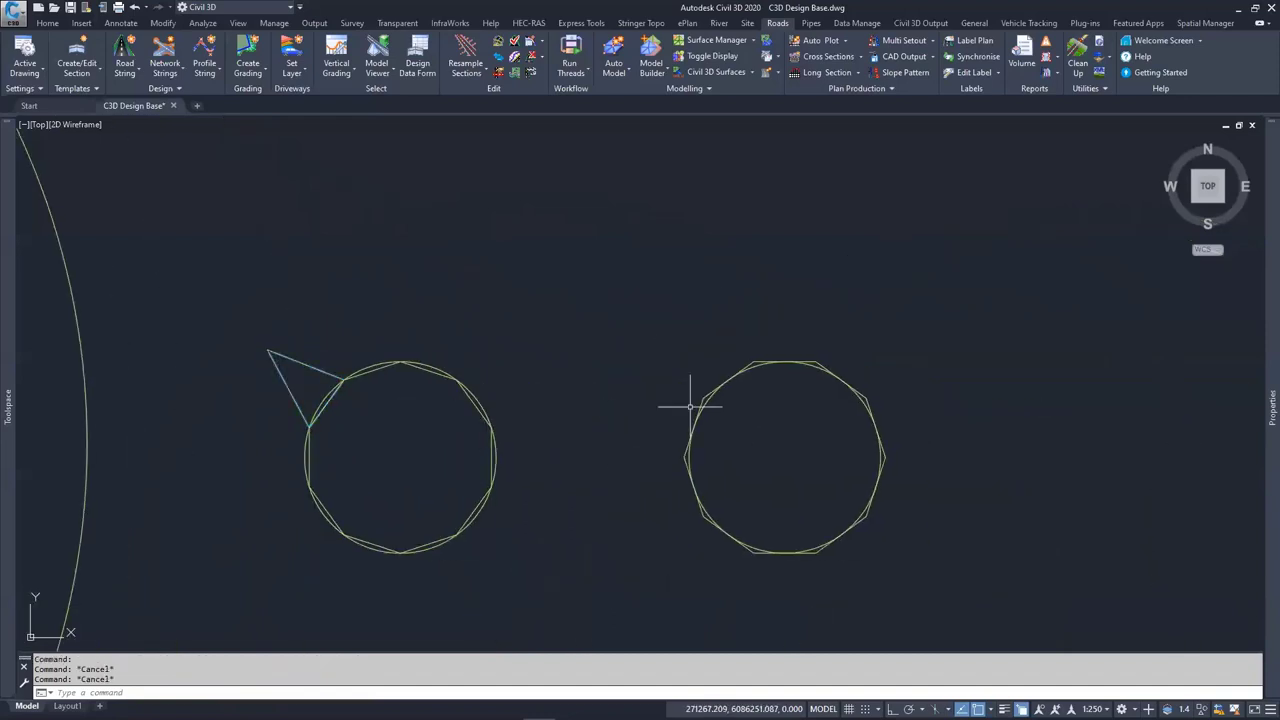
scroll(686, 409, "up", 4)
middle_click_drag(640, 405, 572, 451)
type("PL")
key("Return")
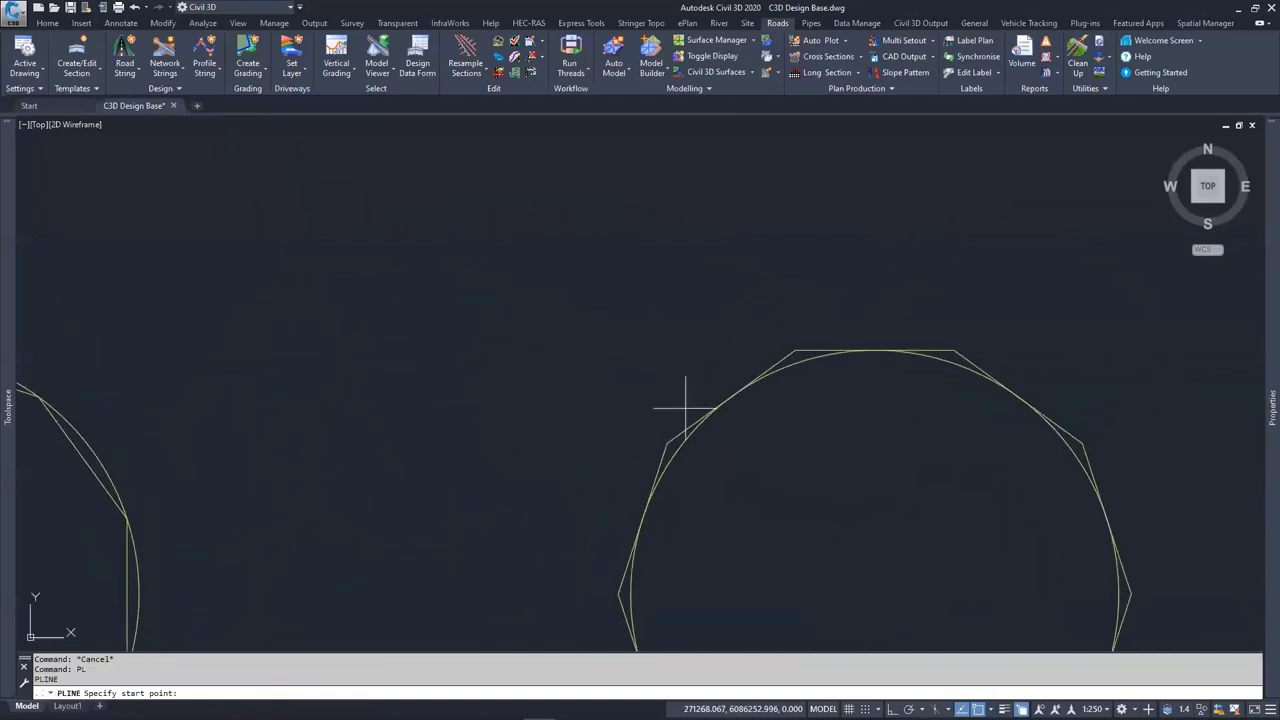
left_click(669, 434)
middle_click_drag(674, 437, 793, 340)
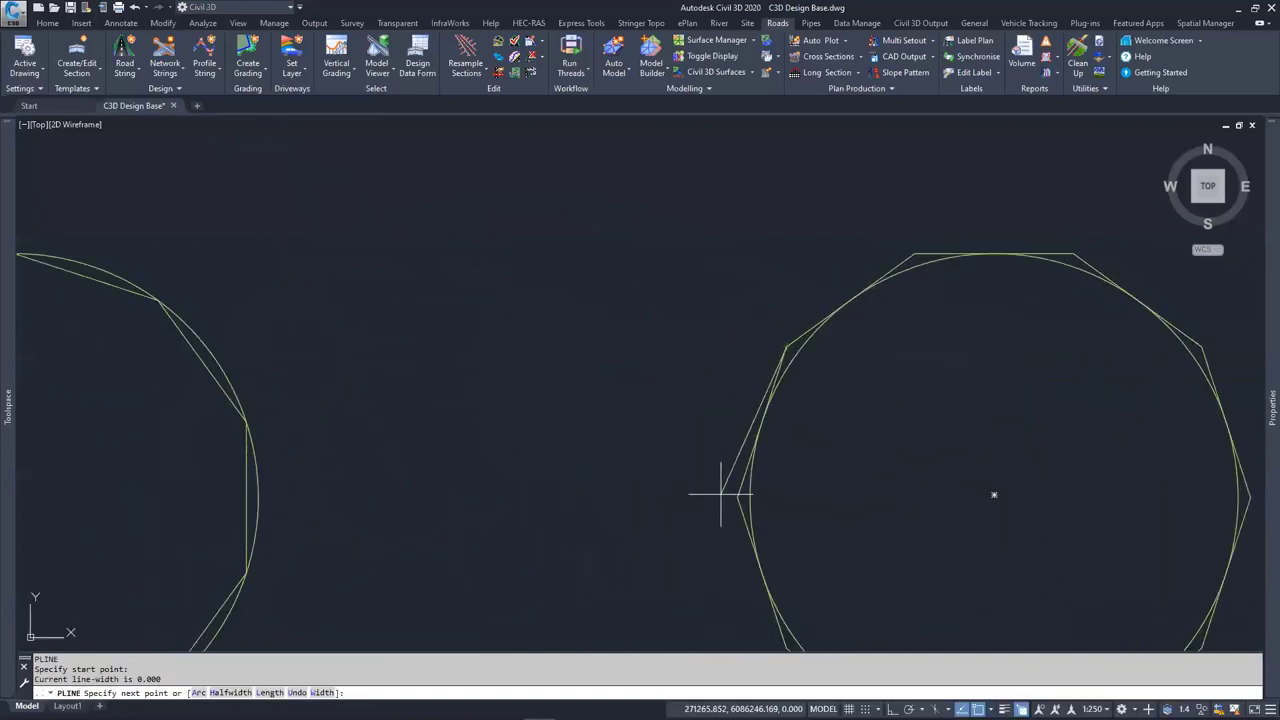
left_click(563, 326)
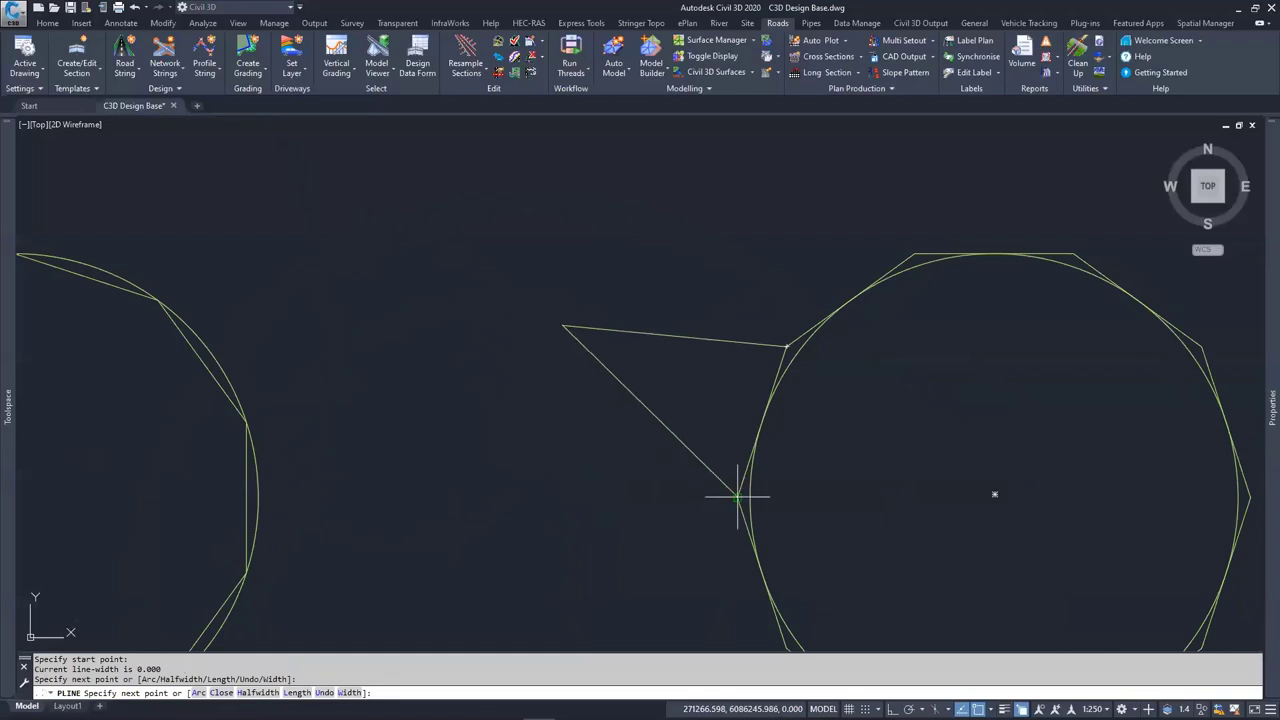
scroll(751, 490, "up", 3)
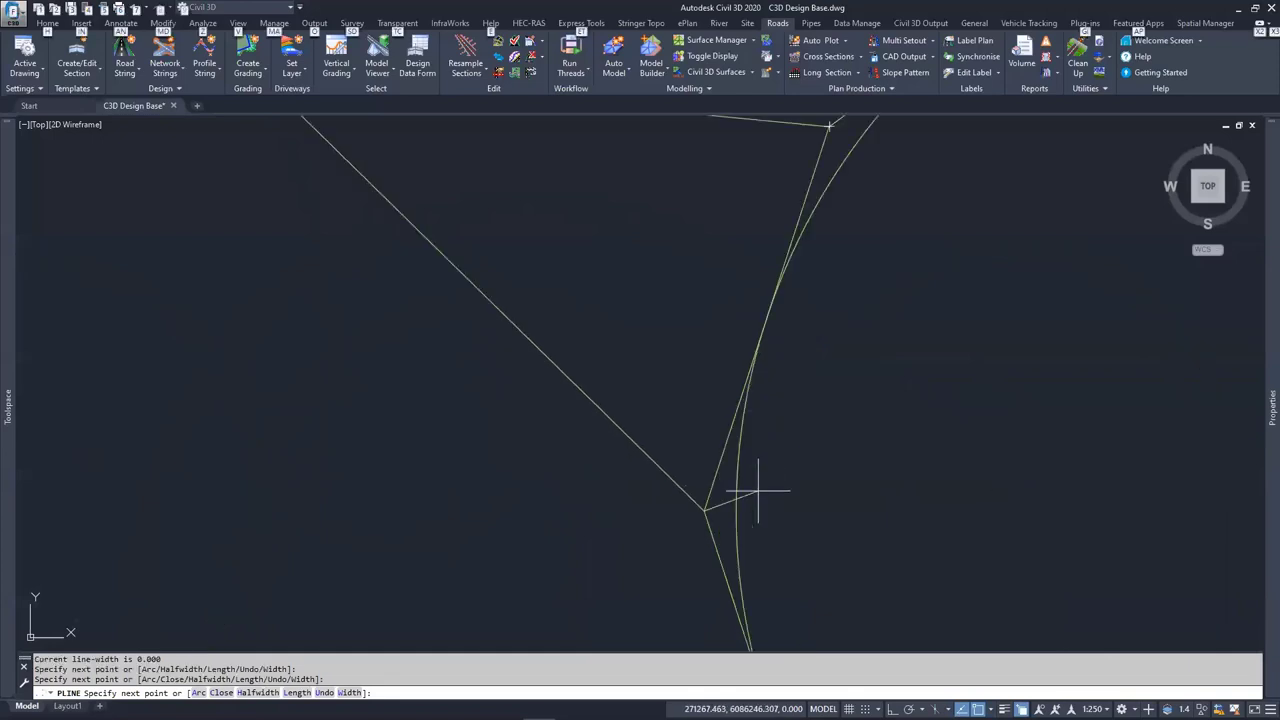
key("Escape")
key("Escape")
scroll(730, 465, "down", 3)
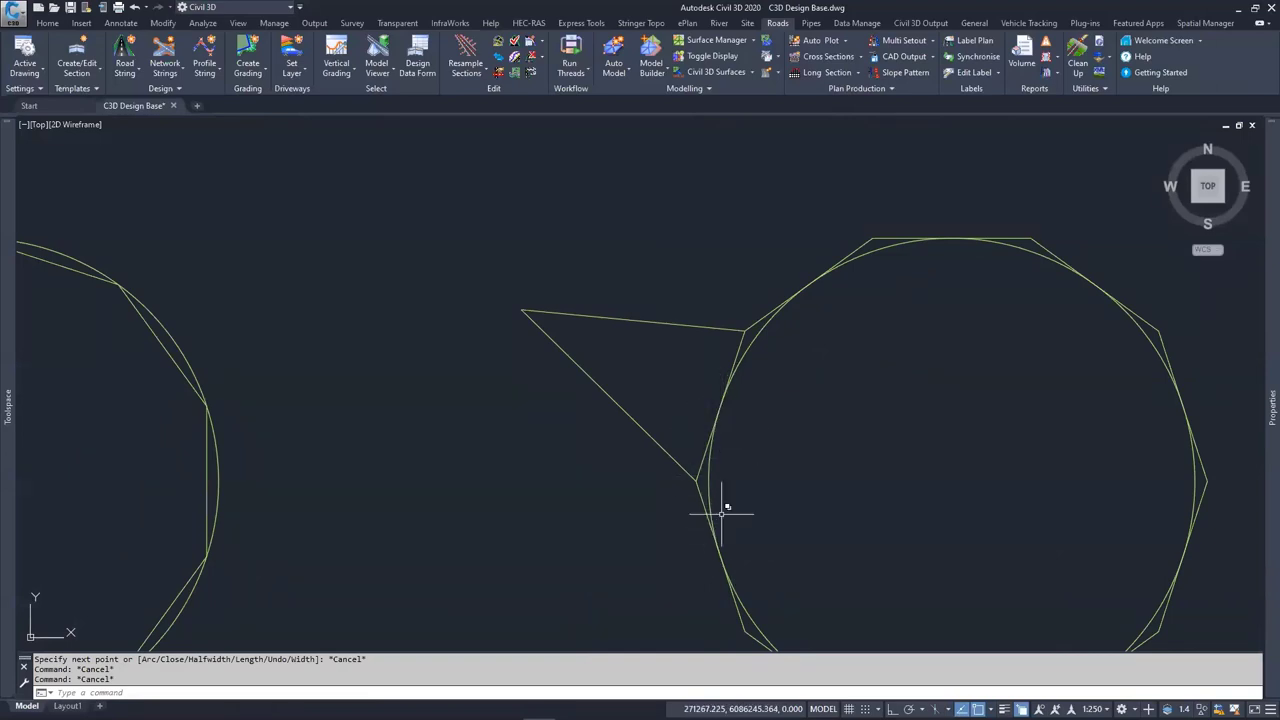
scroll(710, 497, "up", 3)
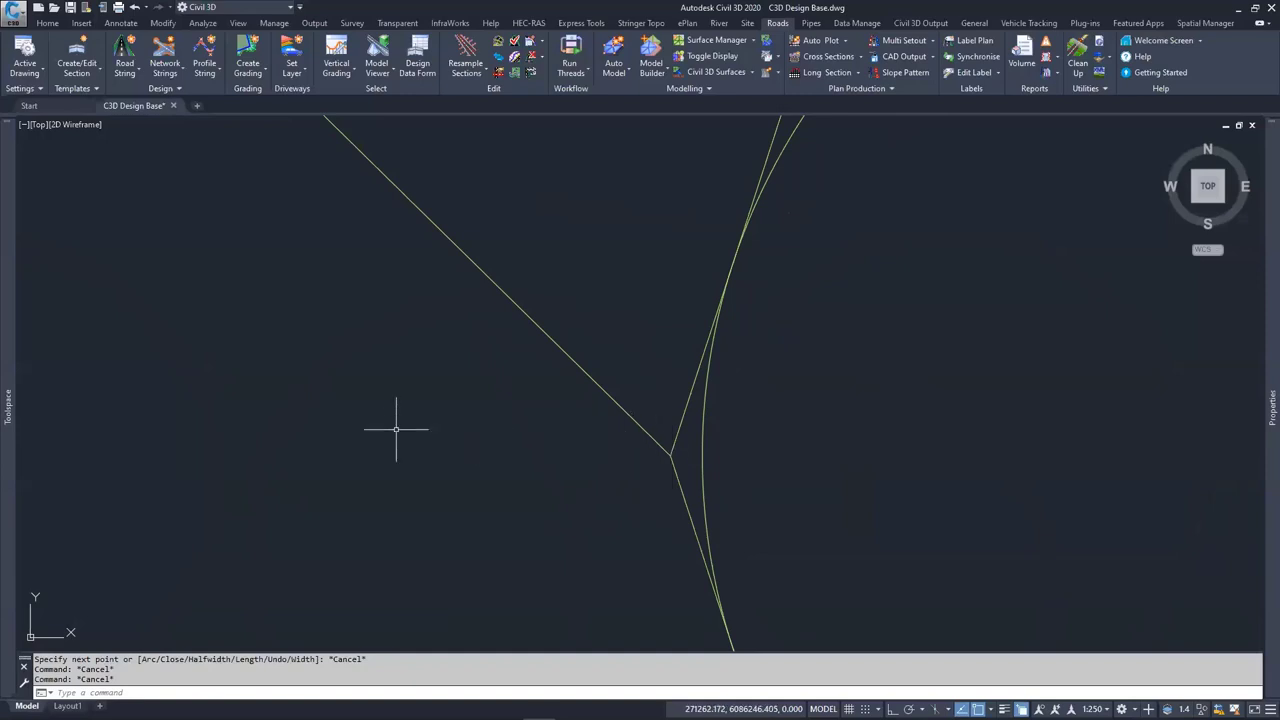
scroll(653, 464, "down", 3)
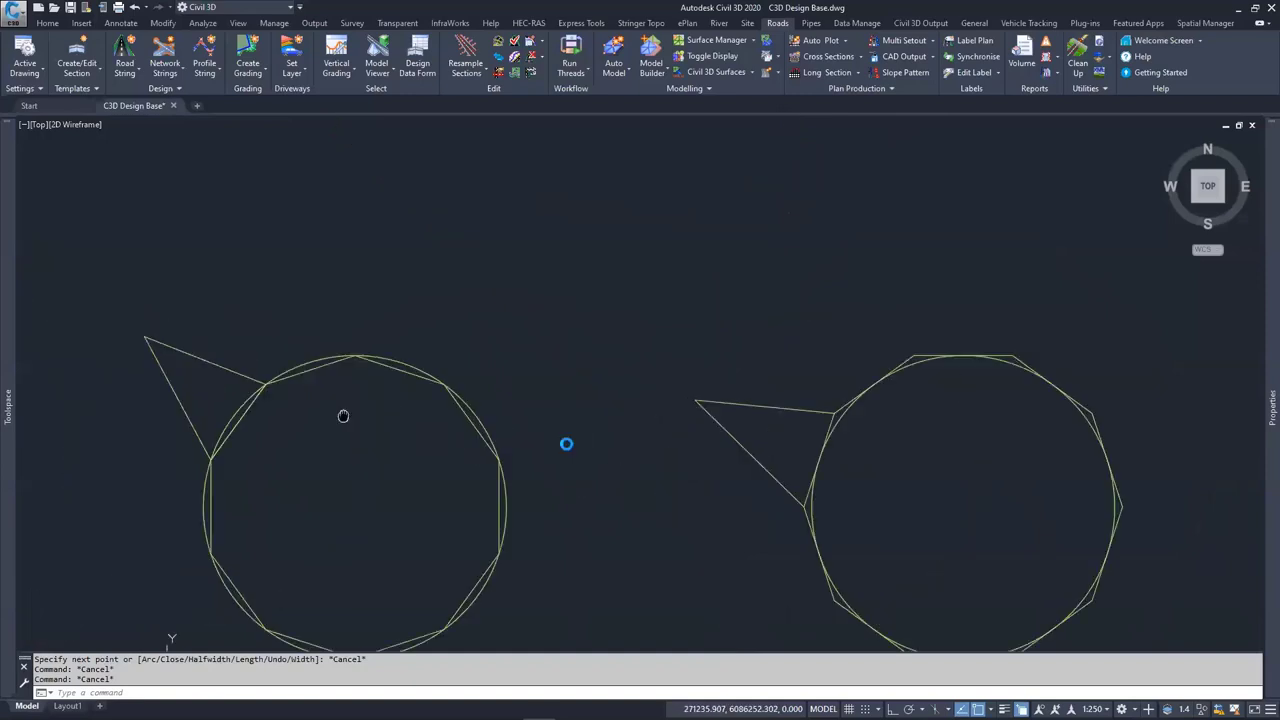
scroll(514, 457, "up", 4)
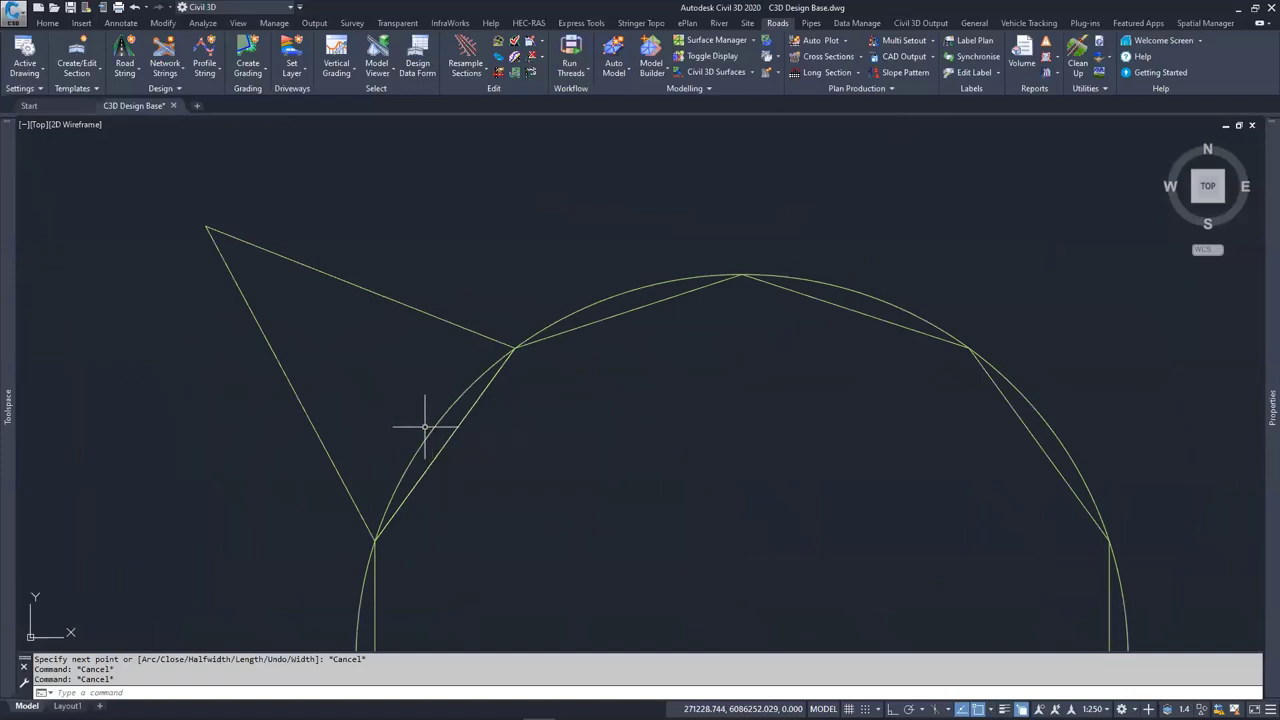
scroll(426, 427, "down", 4)
middle_click_drag(946, 507, 515, 480)
scroll(523, 480, "up", 5)
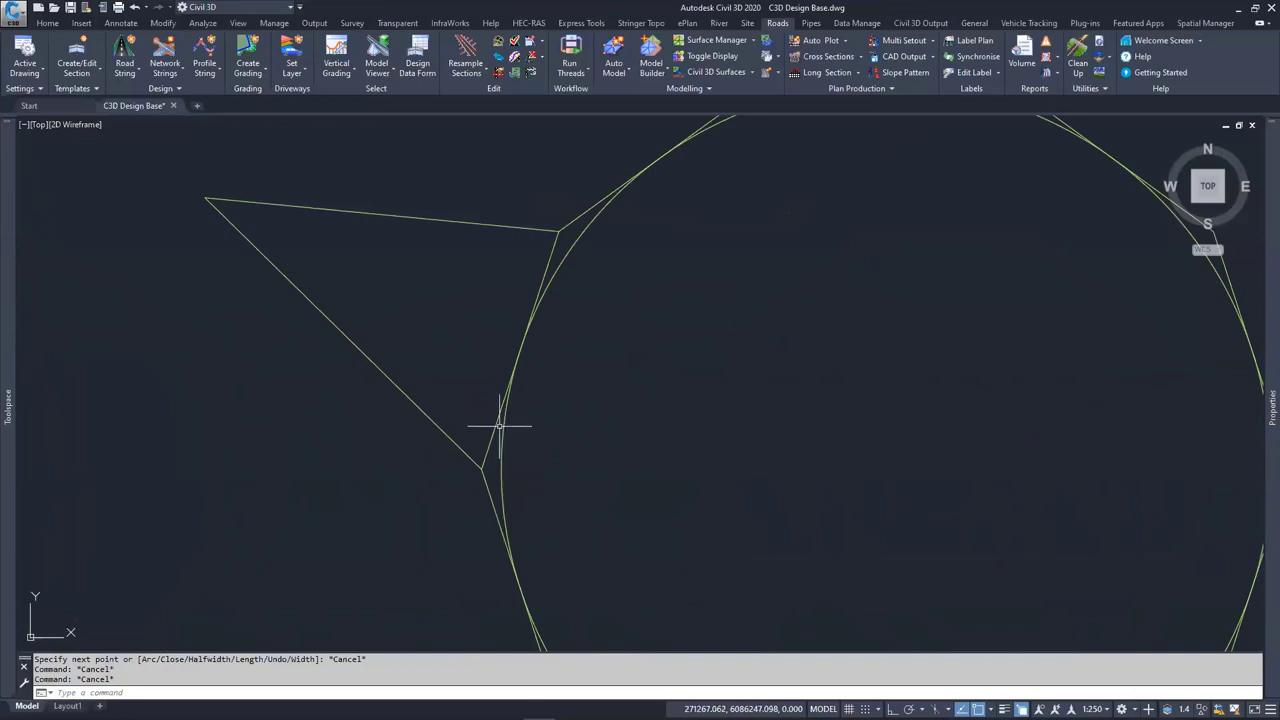
scroll(476, 463, "up", 3)
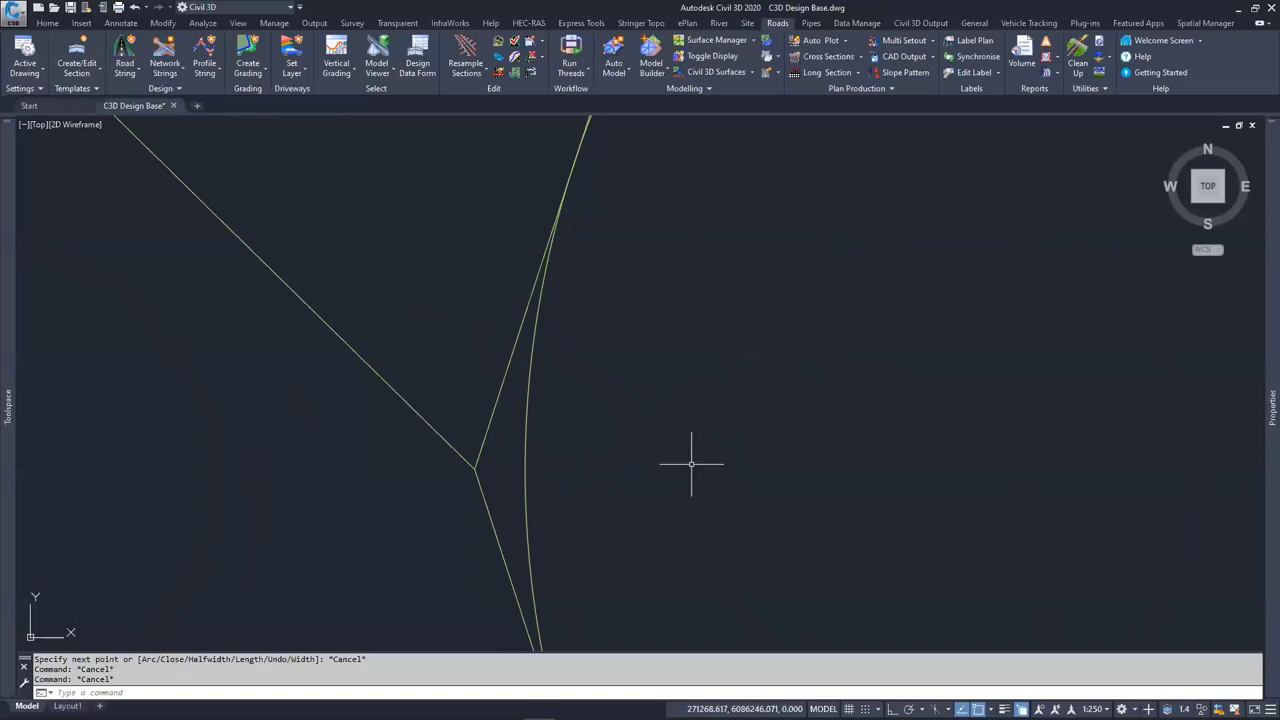
middle_click_drag(501, 454, 471, 466)
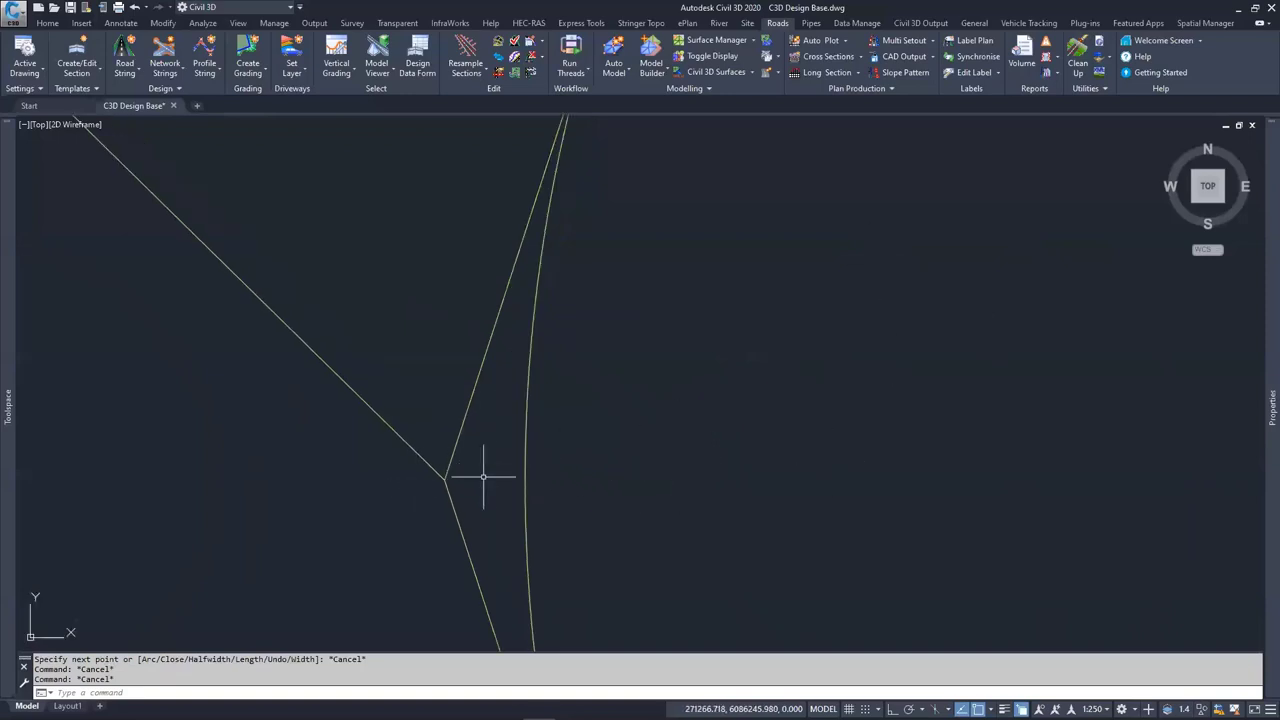
mouse_move(527, 480)
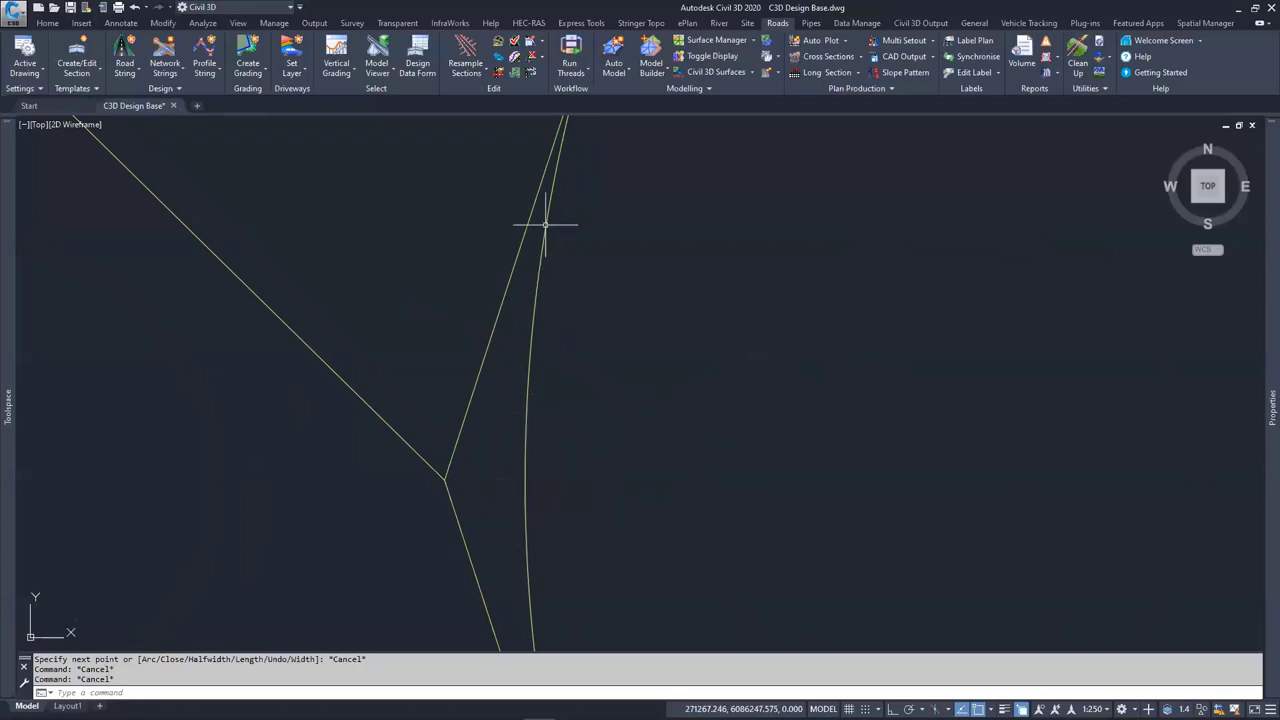
scroll(525, 488, "down", 3)
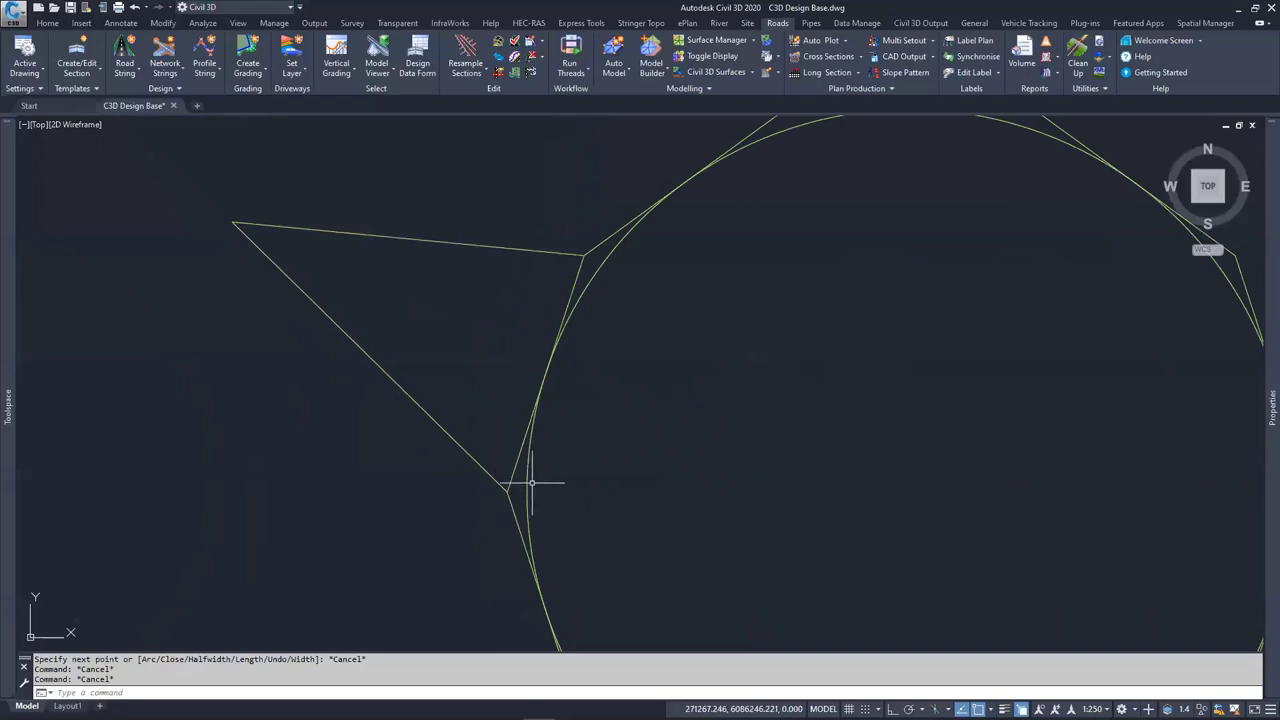
scroll(528, 480, "down", 4)
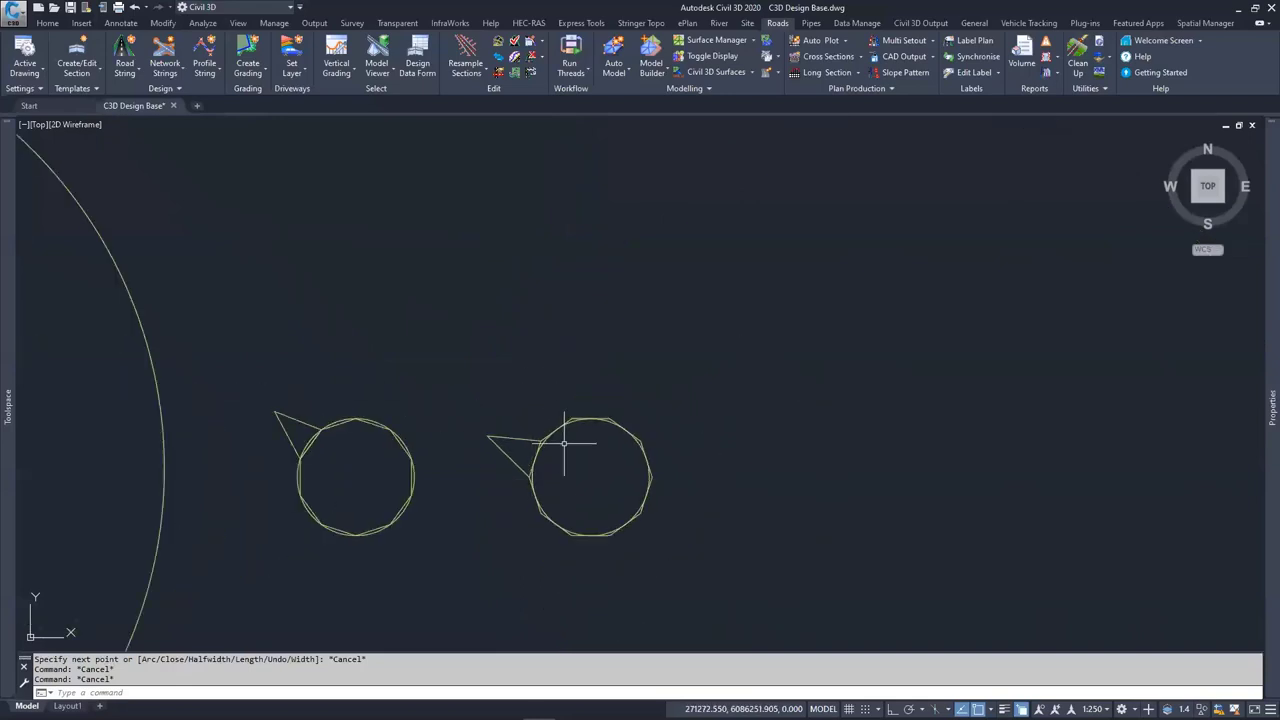
middle_click_drag(564, 443, 389, 391)
scroll(370, 398, "down", 2)
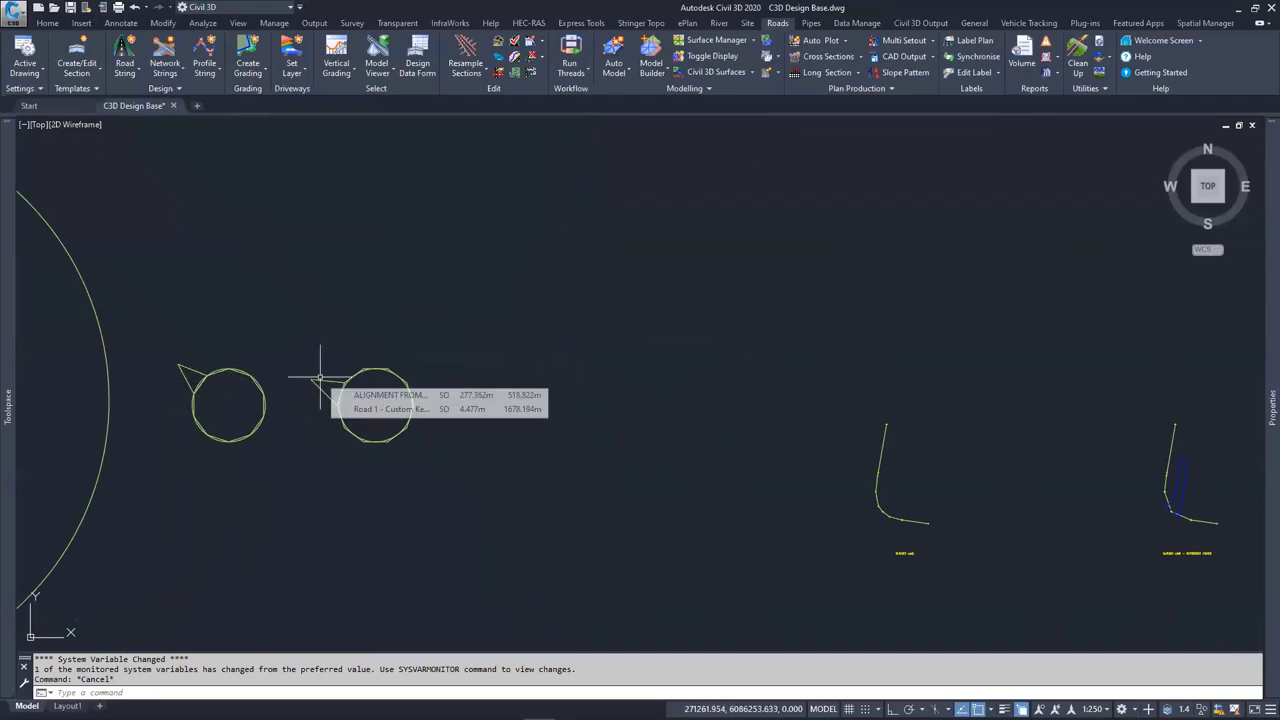
middle_click_drag(748, 442, 323, 369)
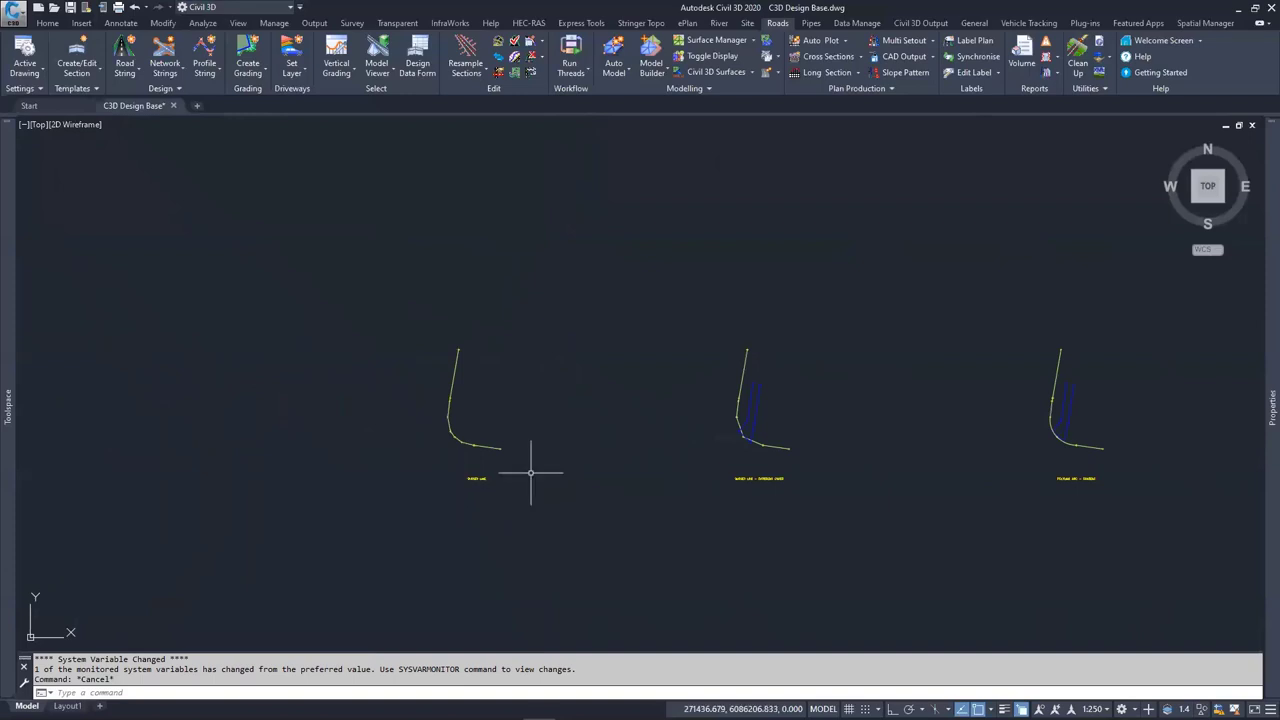
scroll(525, 473, "up", 2)
scroll(430, 487, "down", 3)
scroll(445, 445, "up", 5)
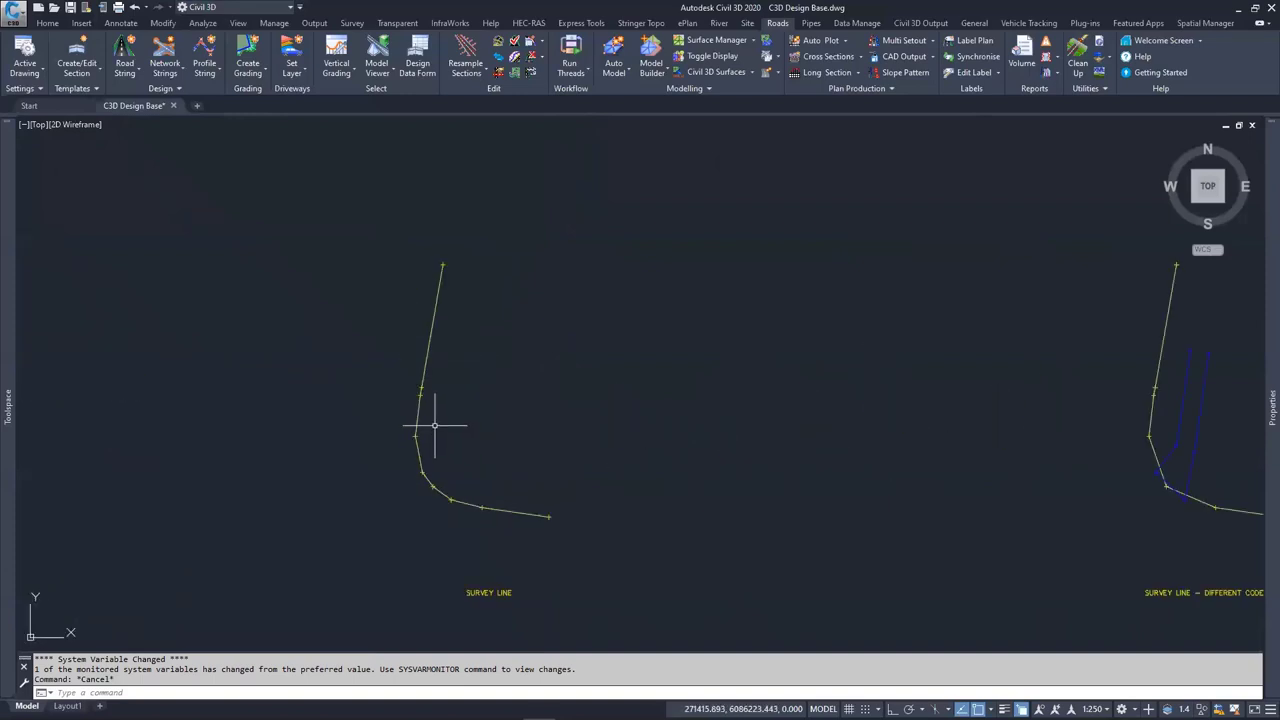
scroll(400, 400, "down", 5)
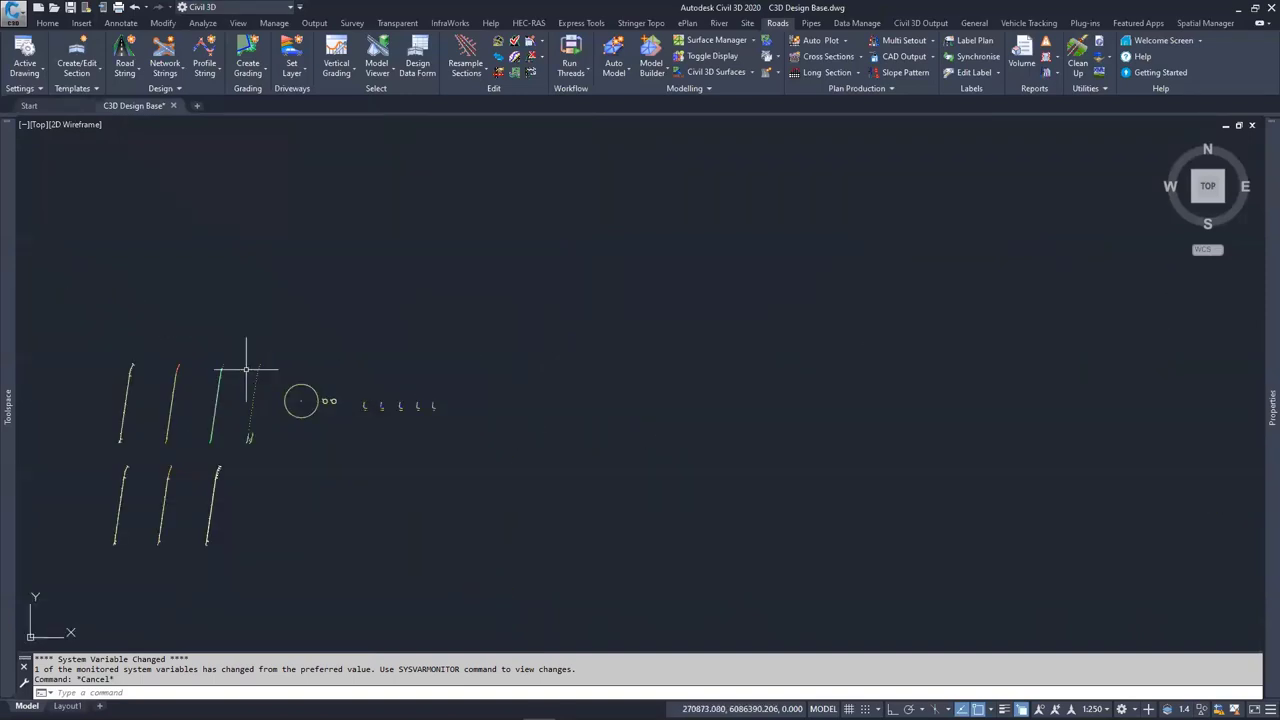
middle_click_drag(251, 357, 908, 534)
scroll(768, 536, "up", 2)
scroll(768, 536, "up", 8)
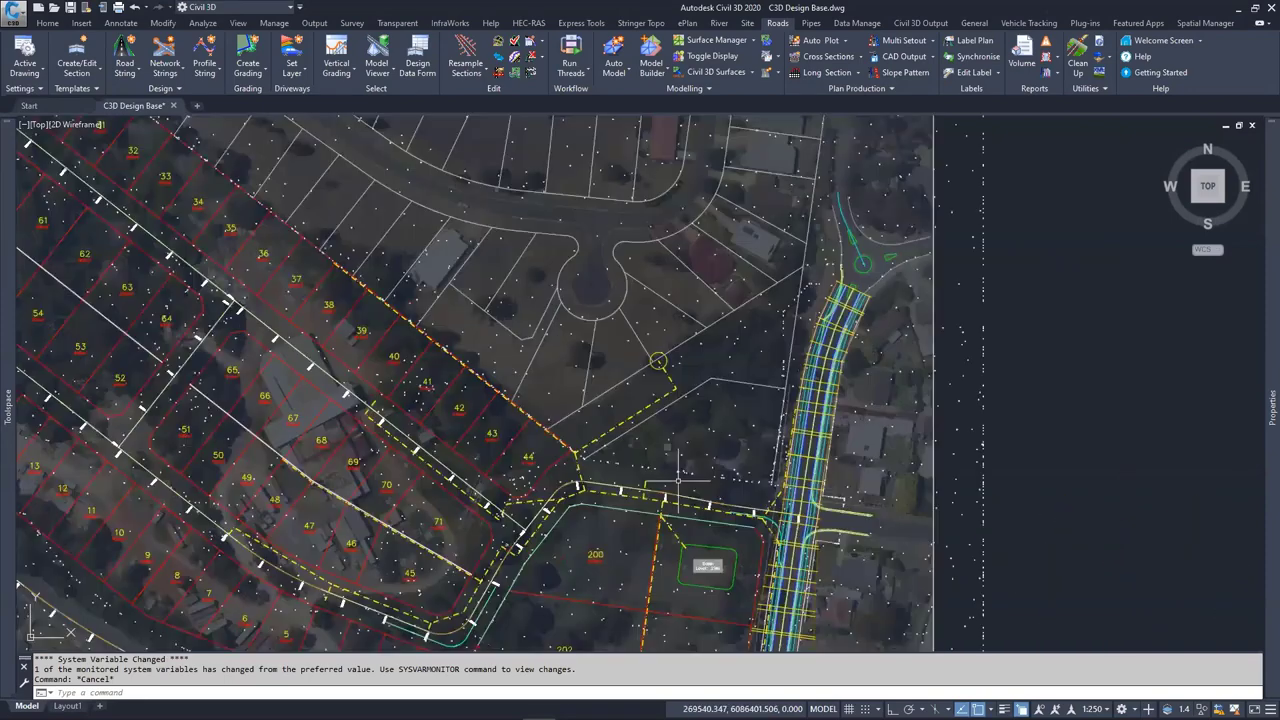
scroll(662, 468, "up", 2)
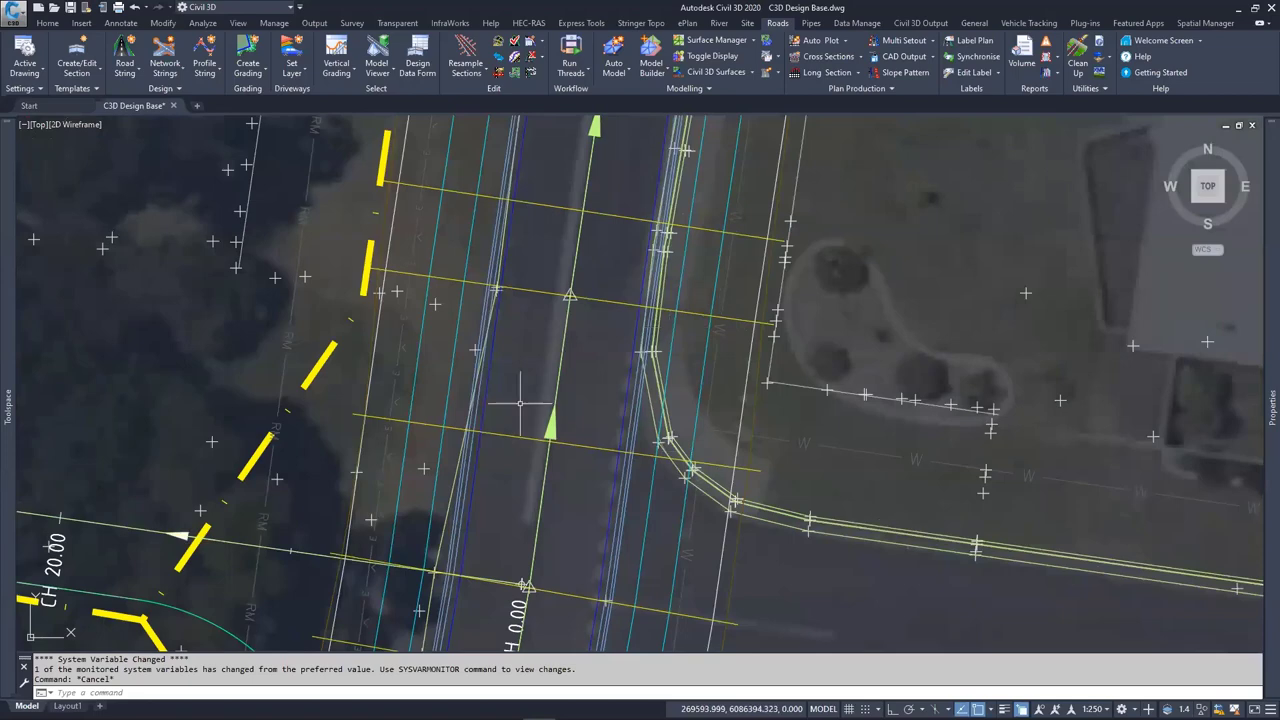
scroll(521, 400, "down", 5)
middle_click_drag(1047, 487, 396, 264)
scroll(396, 264, "down", 4)
mouse_move(771, 449)
middle_mouse_down()
mouse_move(480, 400)
mouse_move(457, 320)
middle_mouse_up()
scroll(575, 347, "up", 5)
middle_click_drag(587, 286, 562, 350)
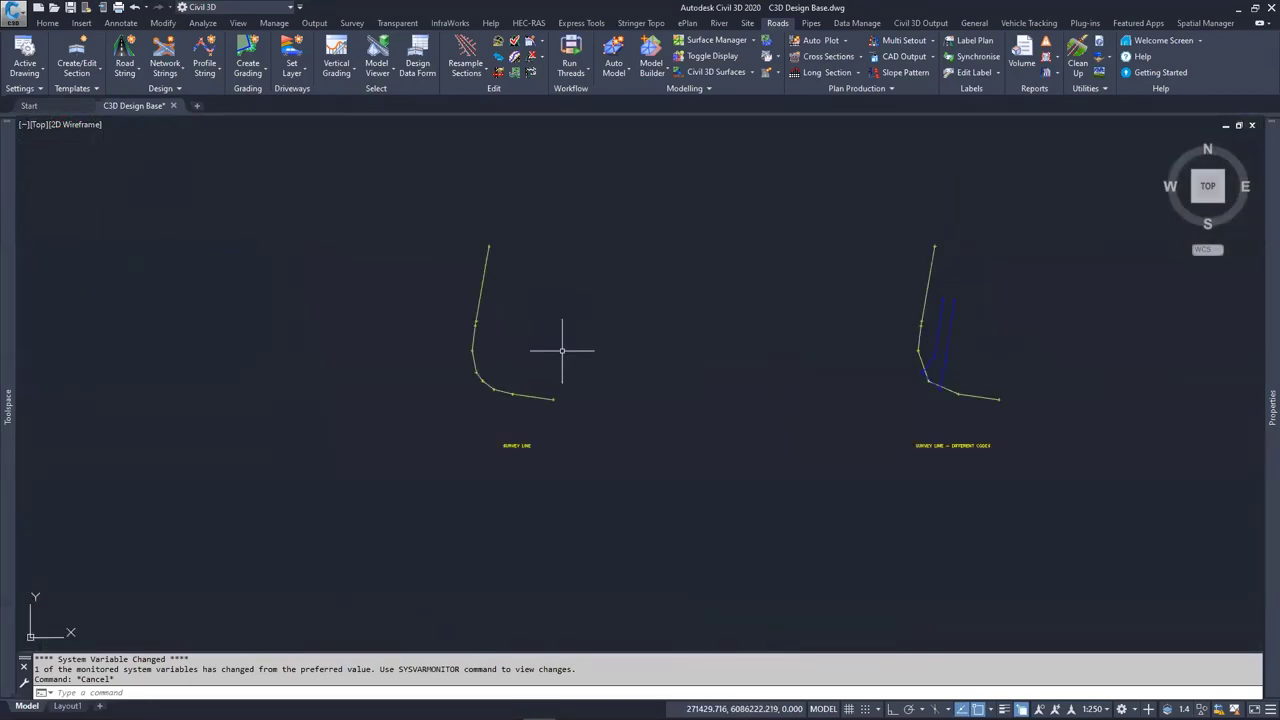
scroll(488, 340, "up", 4)
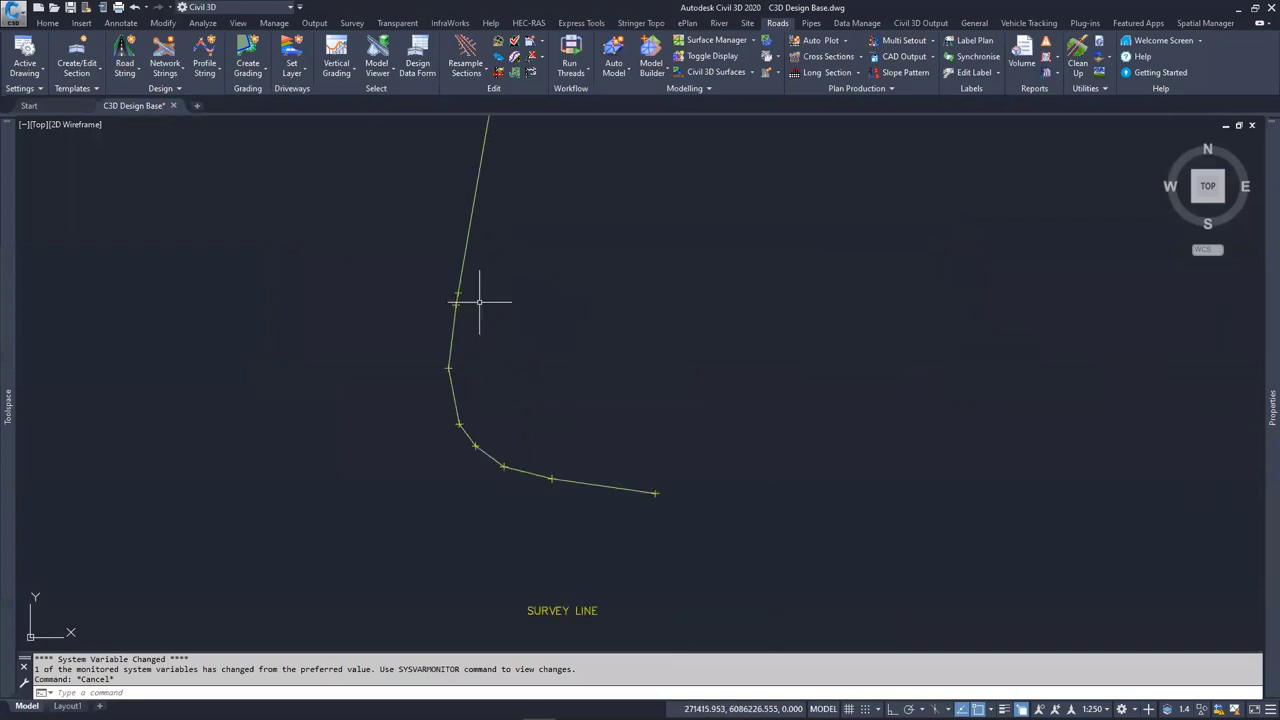
left_click(472, 220)
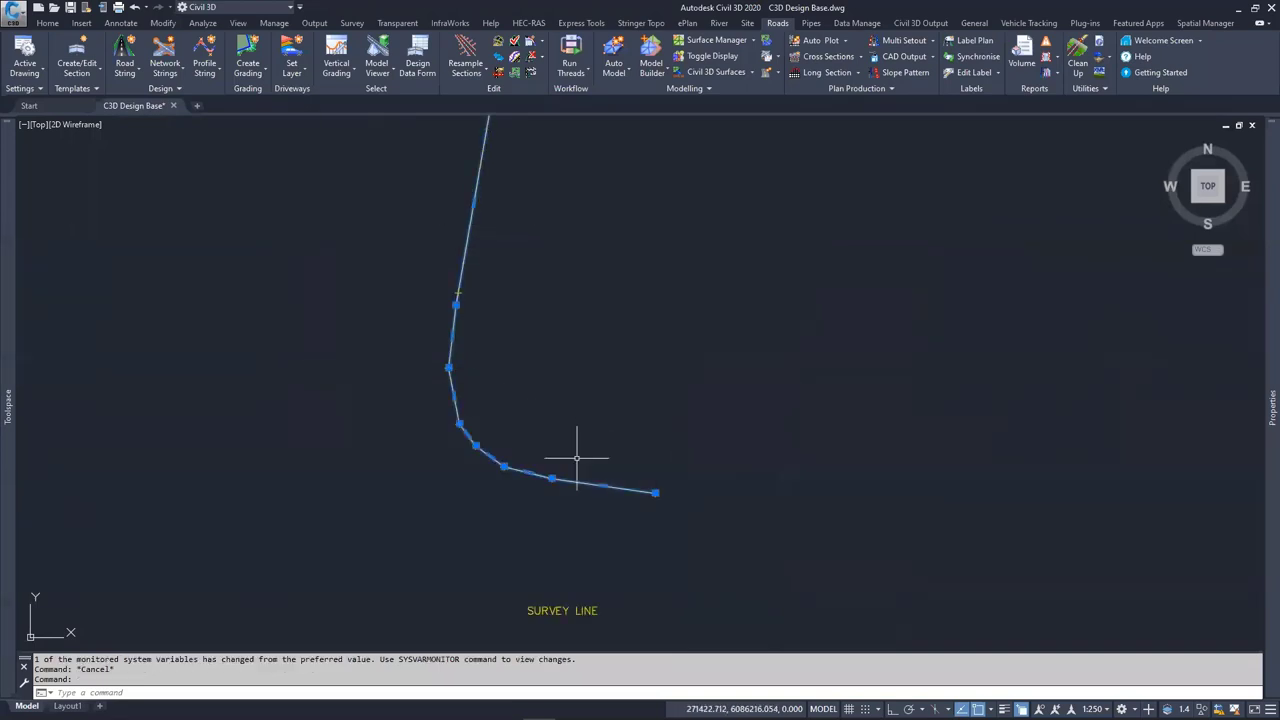
mouse_move(1260, 441)
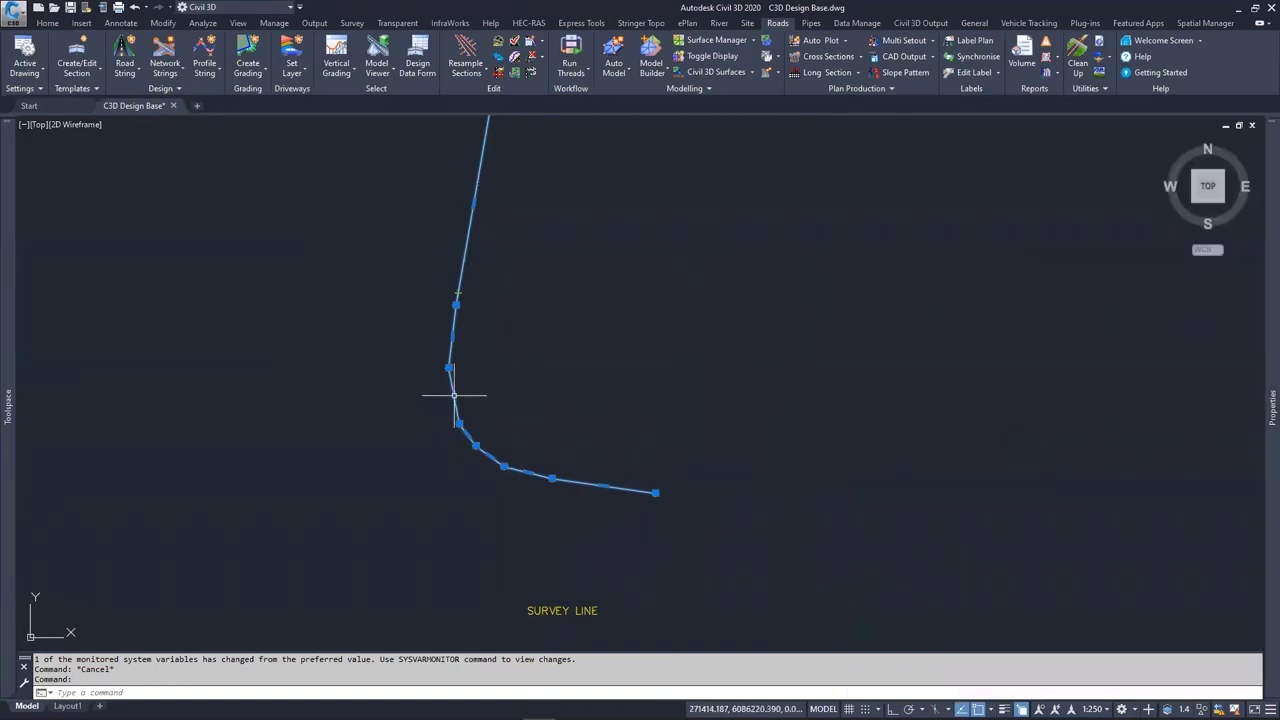
scroll(457, 397, "up", 4)
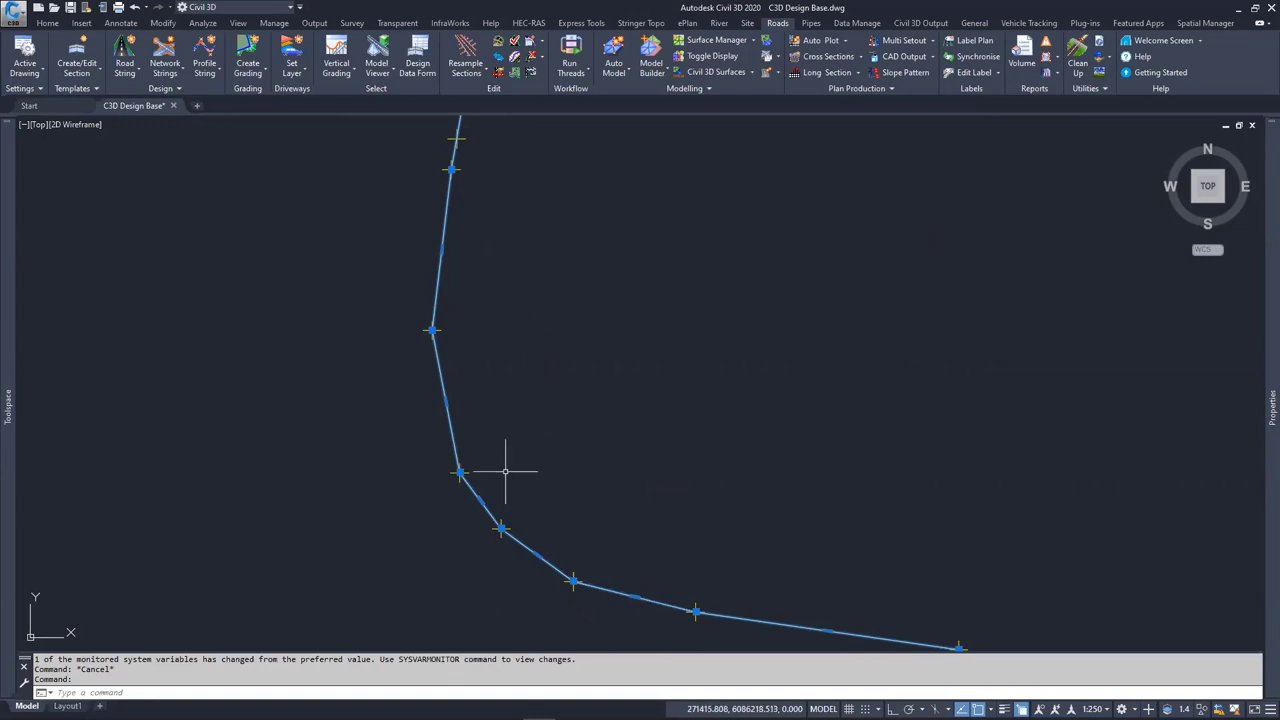
key("Escape")
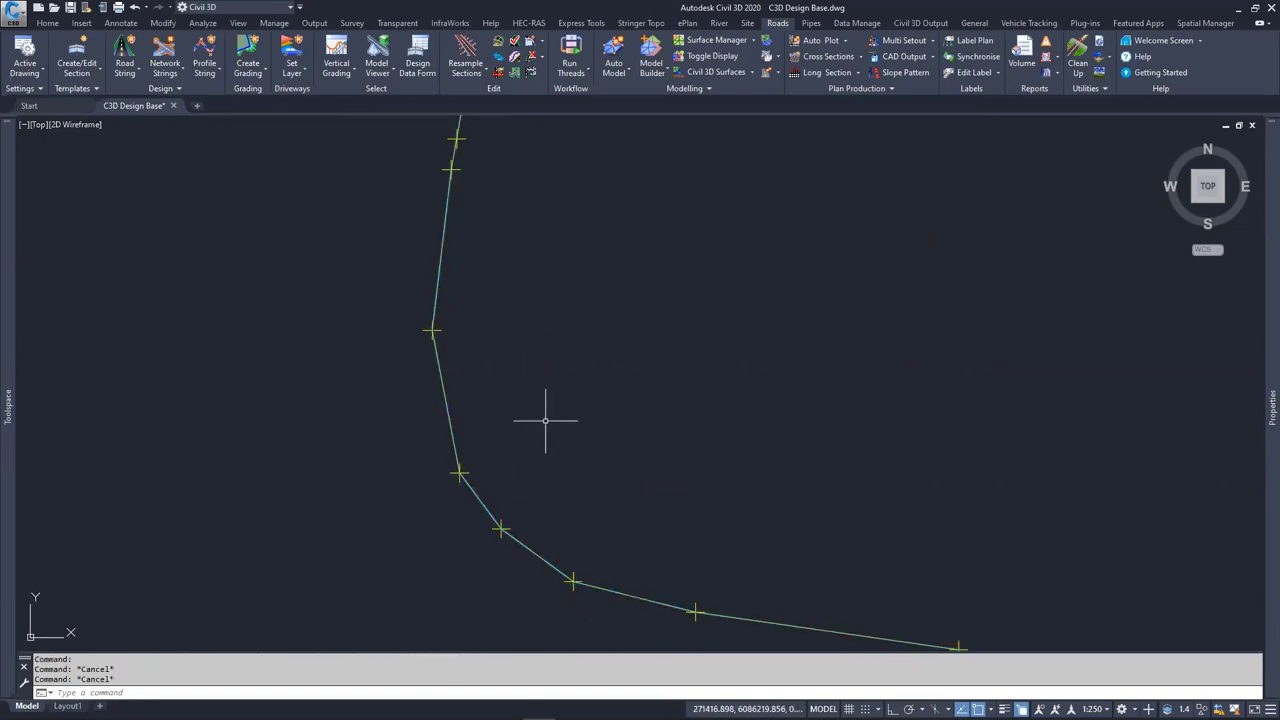
middle_click_drag(543, 420, 514, 443)
Draw a straight two-point test polyline starting from a survey line vertex
type("PL")
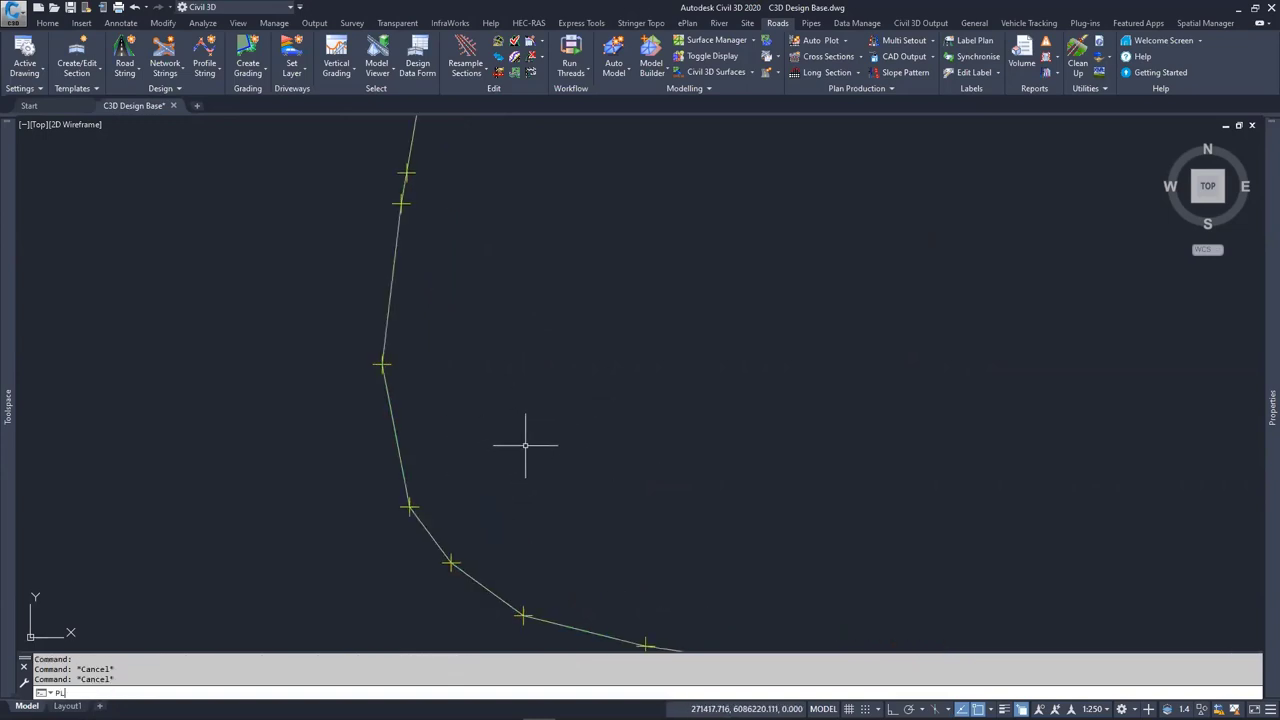
key("Return")
scroll(416, 495, "up", 4)
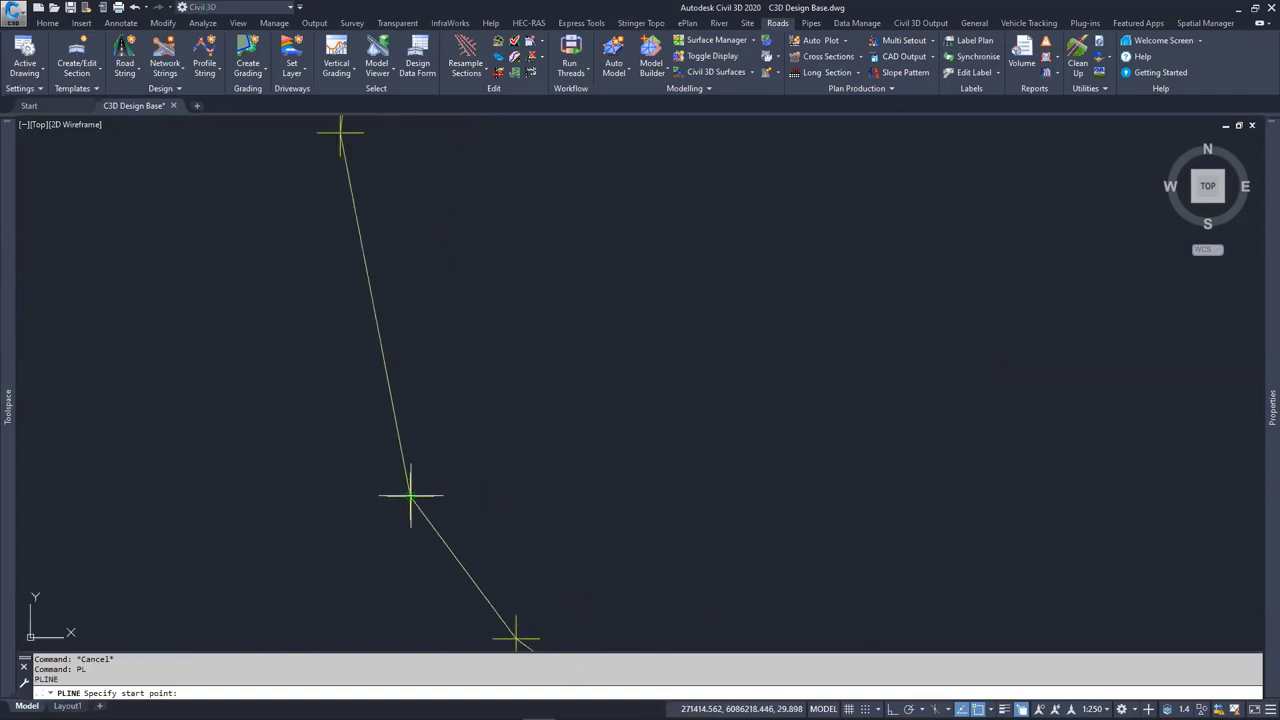
scroll(580, 514, "down", 5)
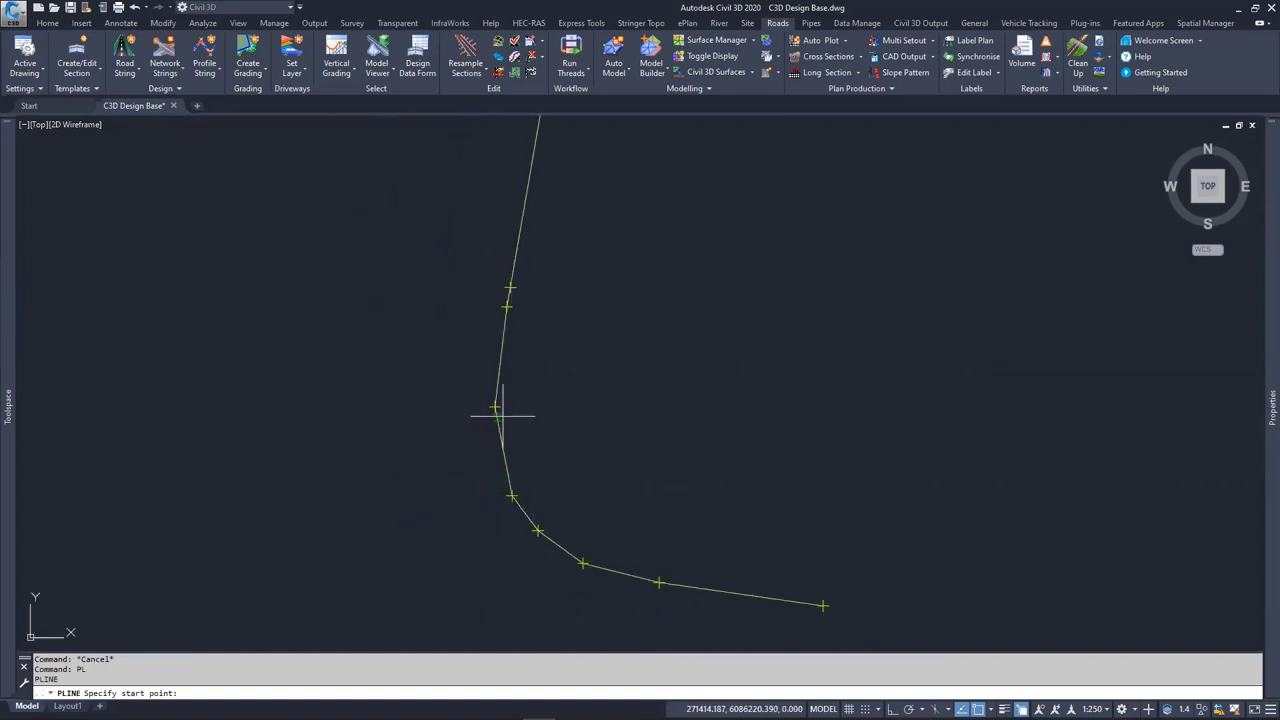
scroll(510, 490, "up", 4)
left_click(512, 476)
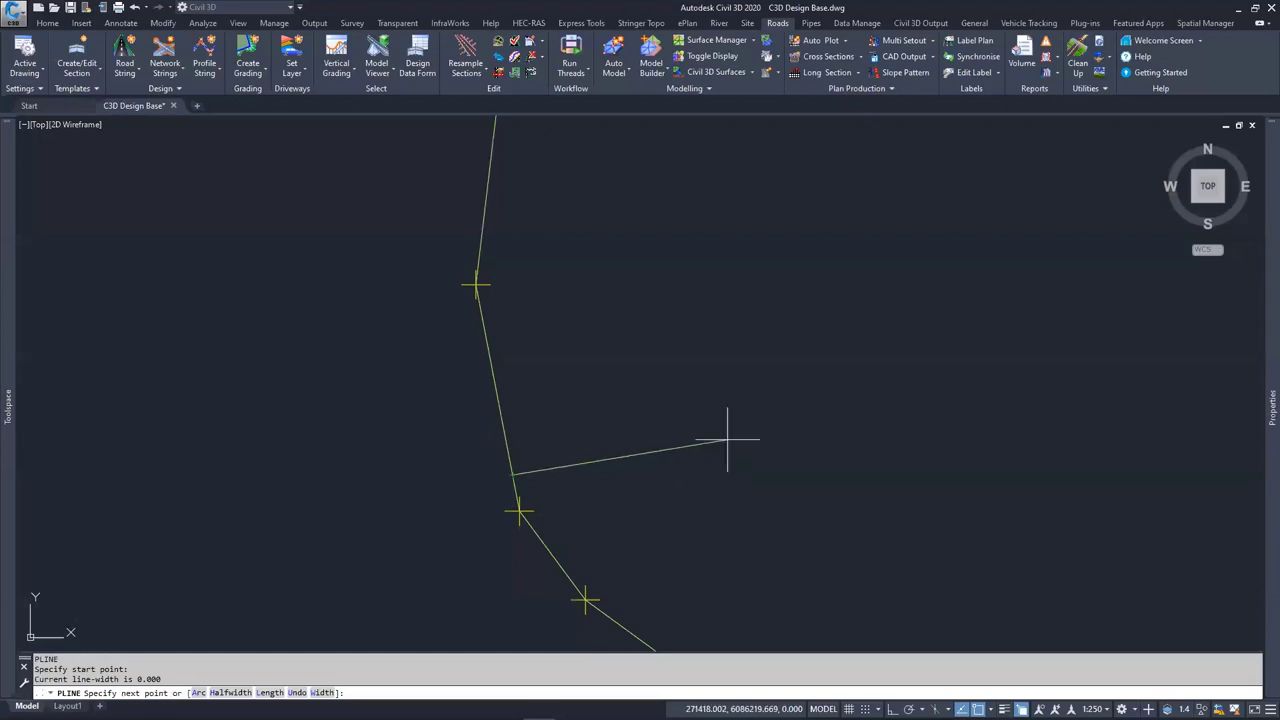
scroll(651, 423, "down", 2)
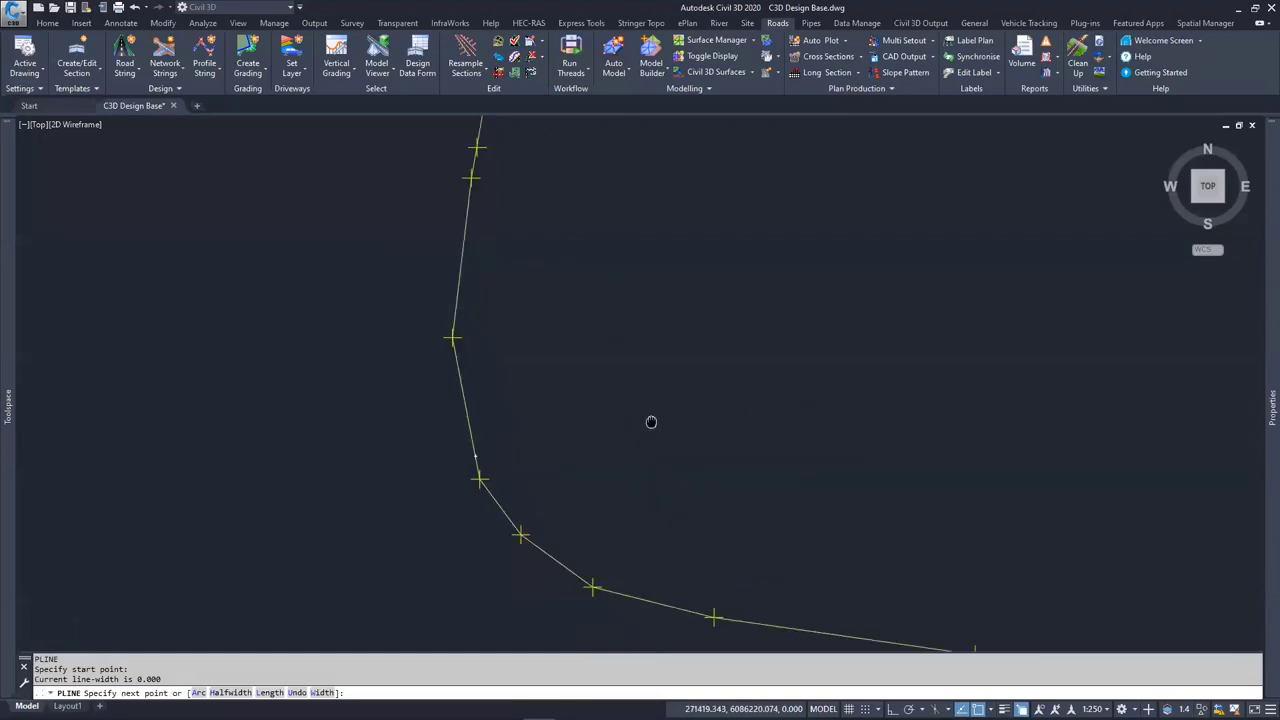
left_click(735, 402)
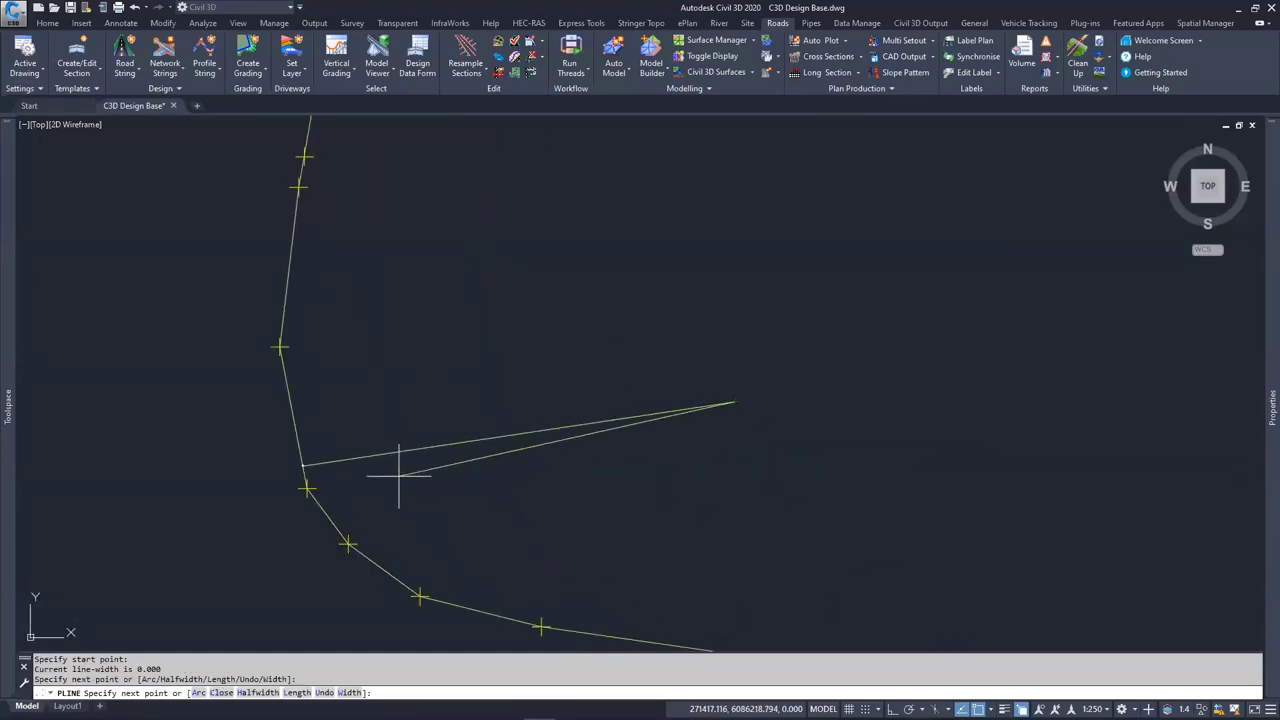
key("Return")
scroll(315, 472, "up", 4)
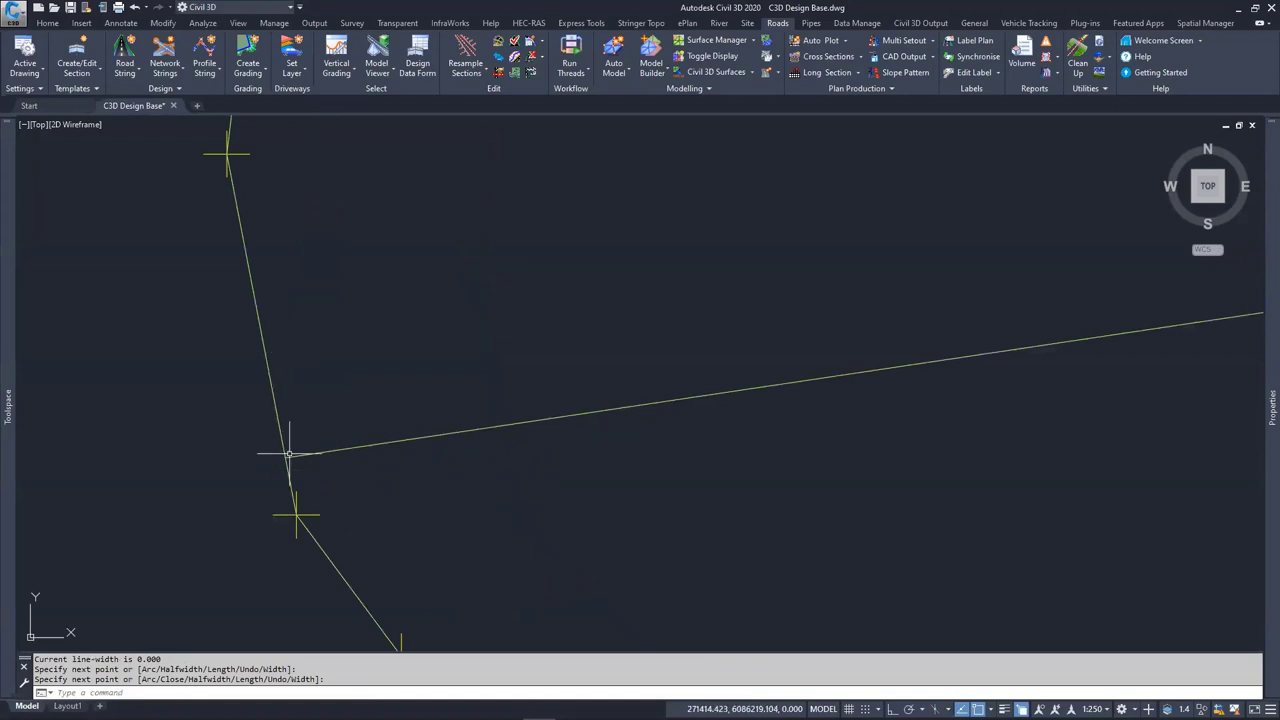
Draw a second polyline angling up-right from the corner vertex
key("Return")
key("Return")
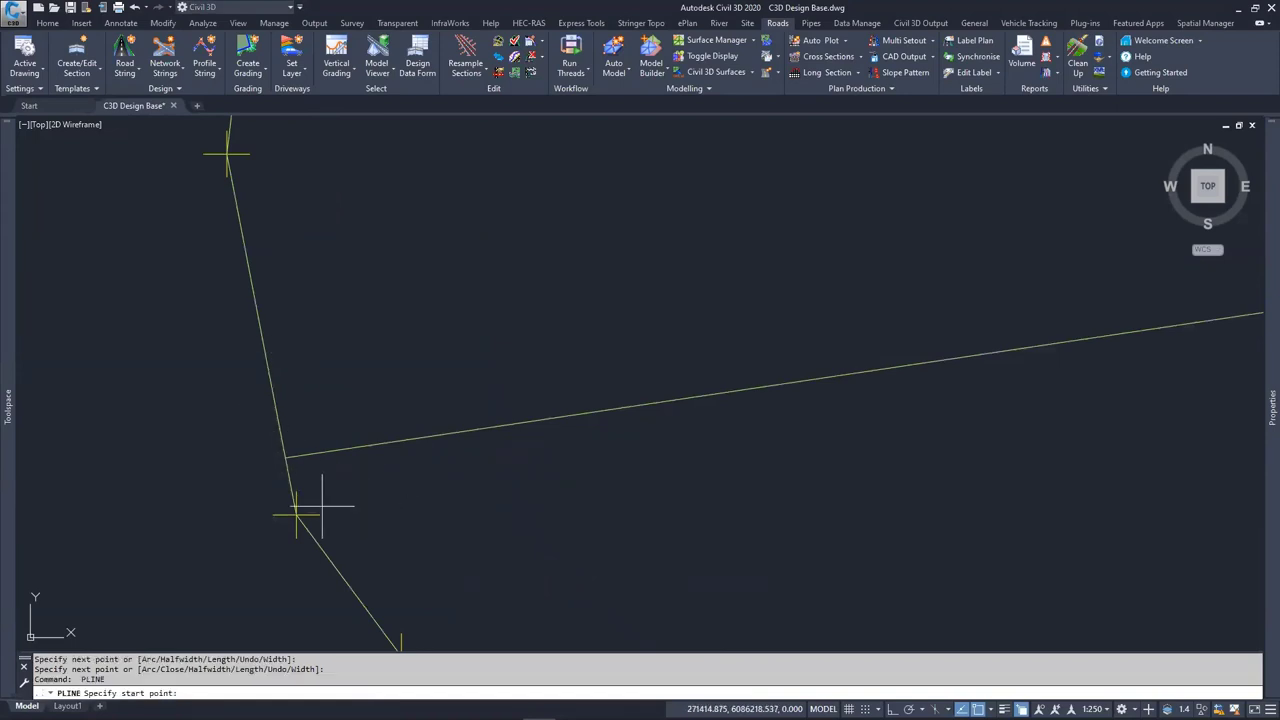
left_click(296, 515)
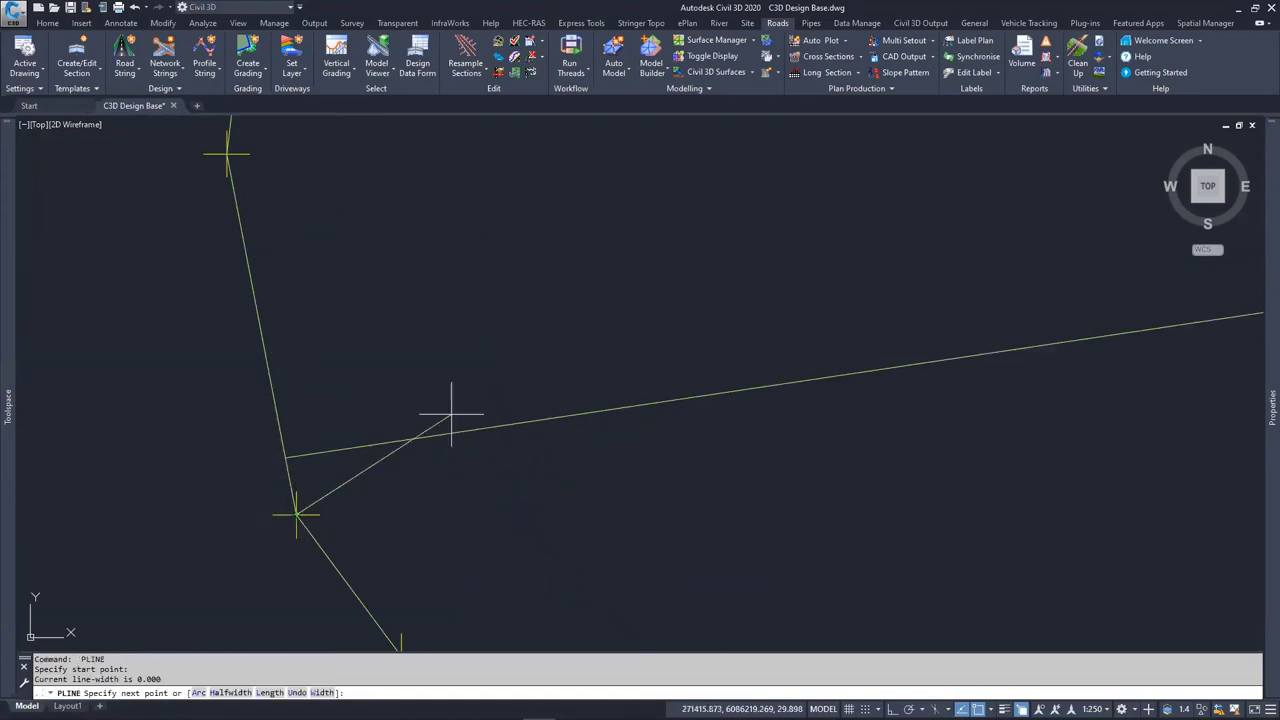
left_click(749, 249)
scroll(594, 434, "down", 2)
key("Escape")
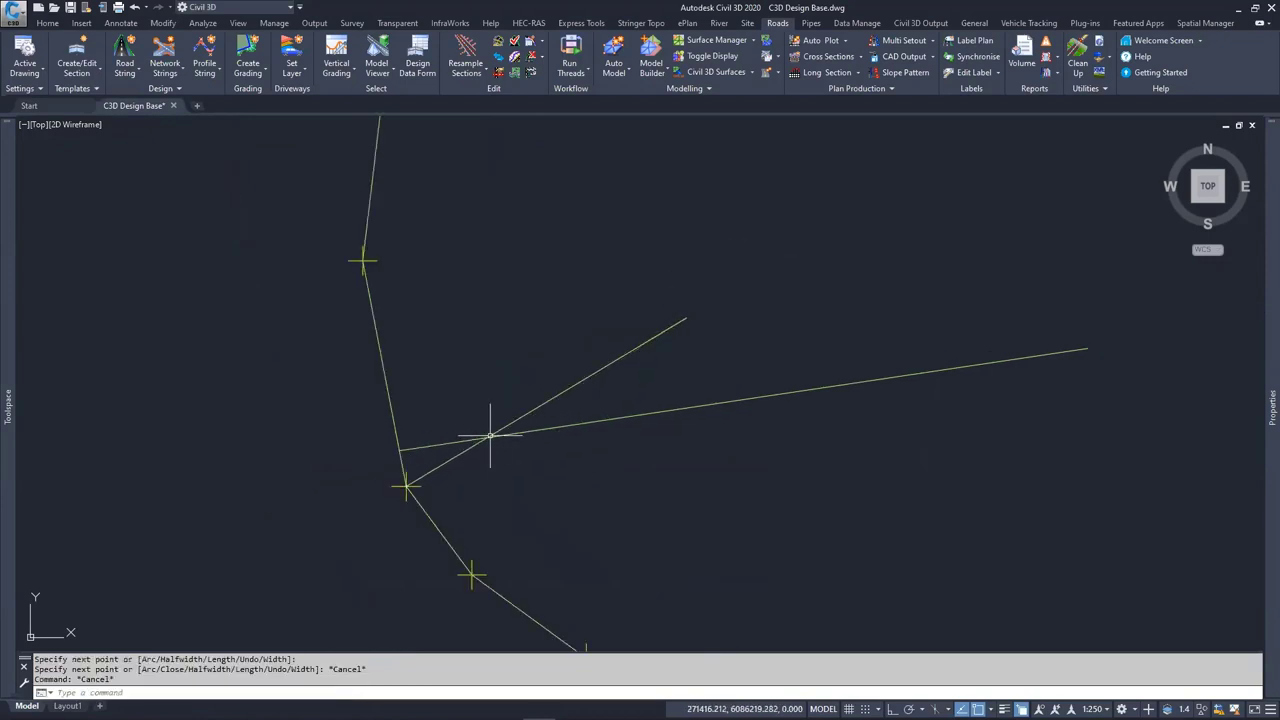
scroll(414, 517, "down", 3)
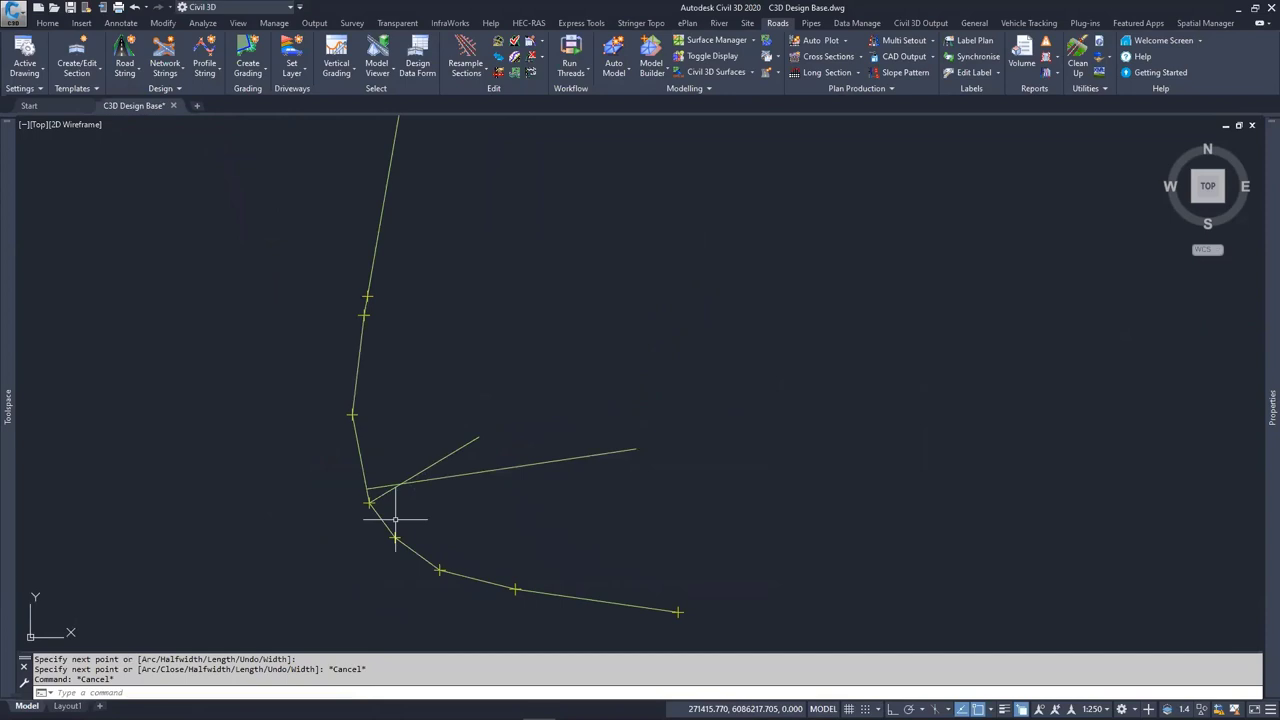
scroll(396, 519, "up", 2)
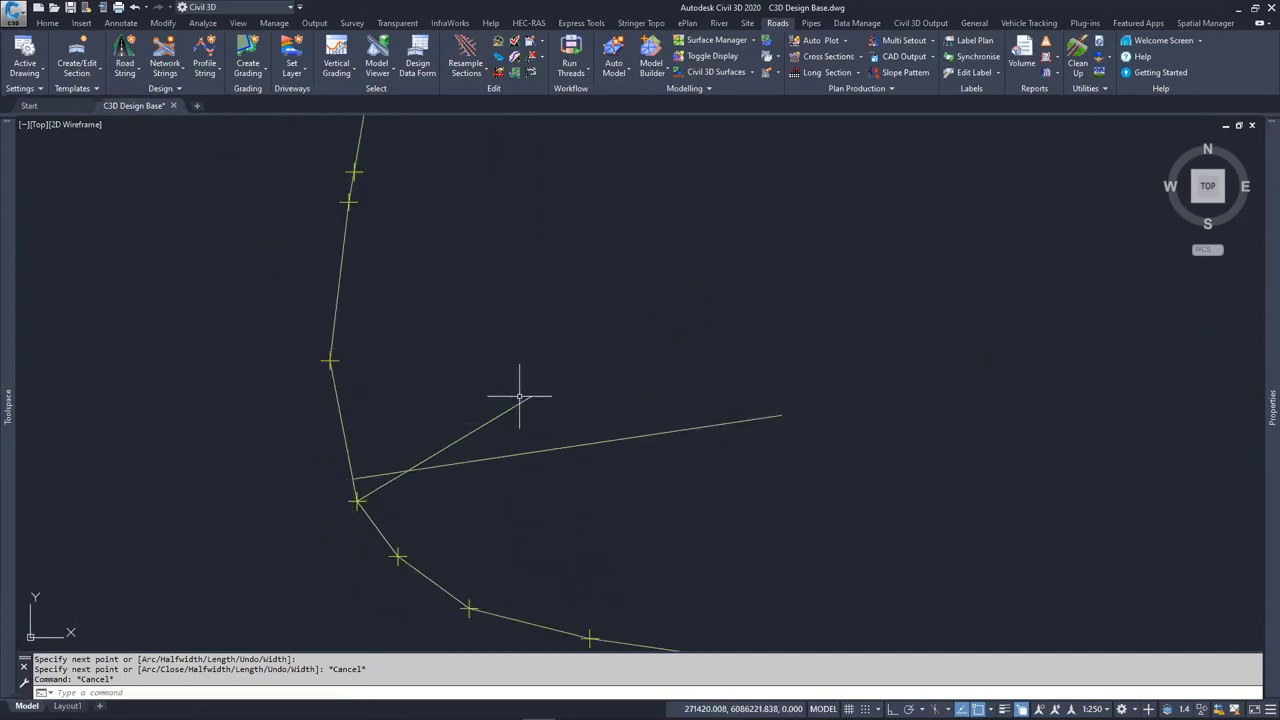
Draw a horizontal polyline from the survey line's corner vertex due east
type("P")
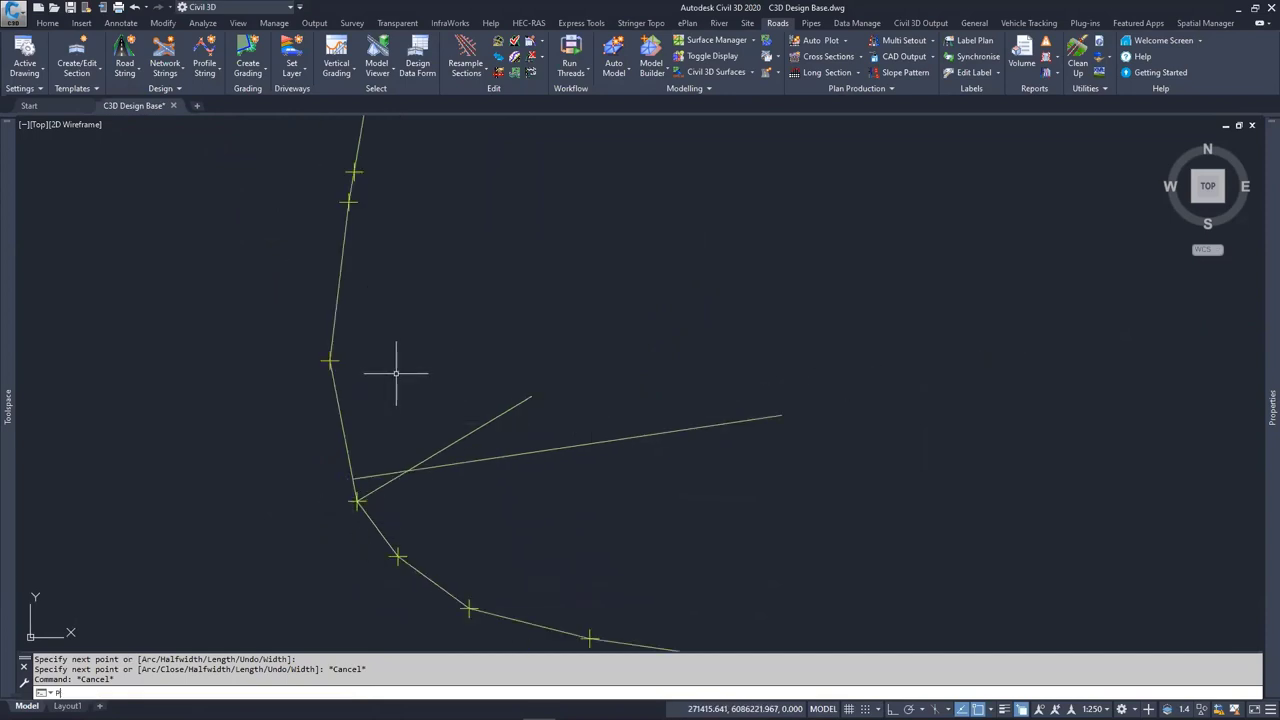
type("L")
key("Return")
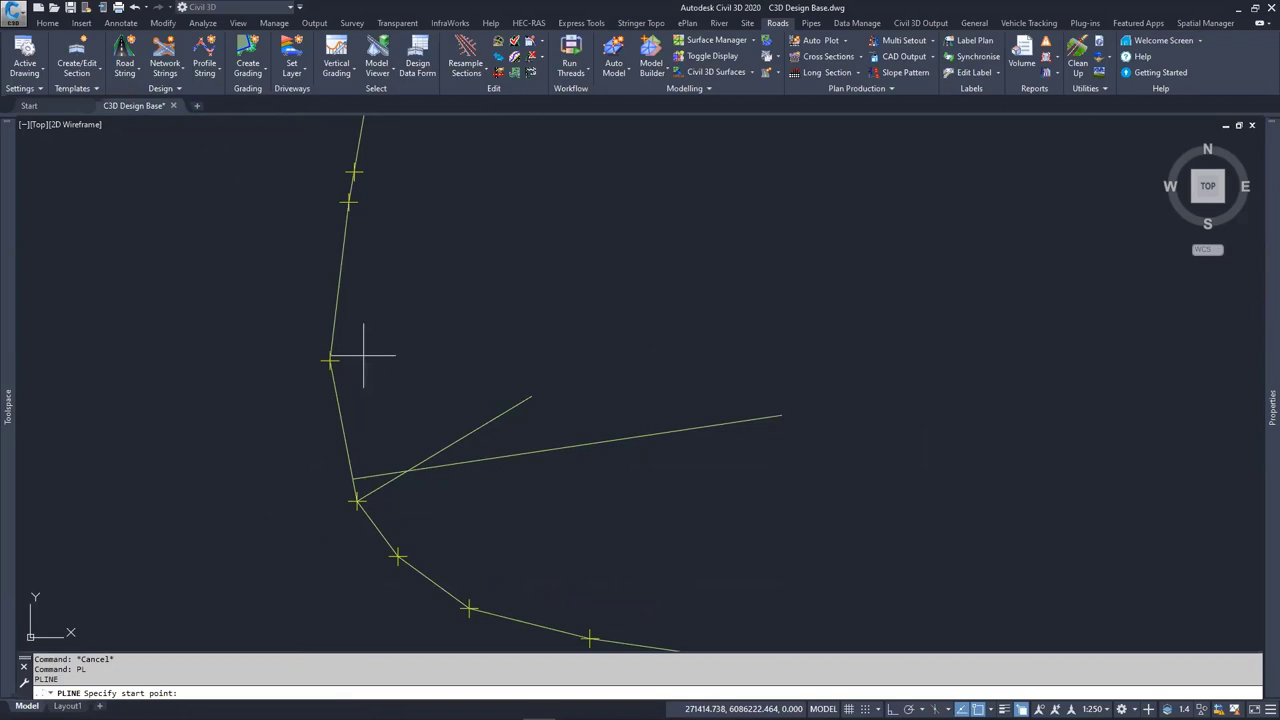
left_click(333, 359)
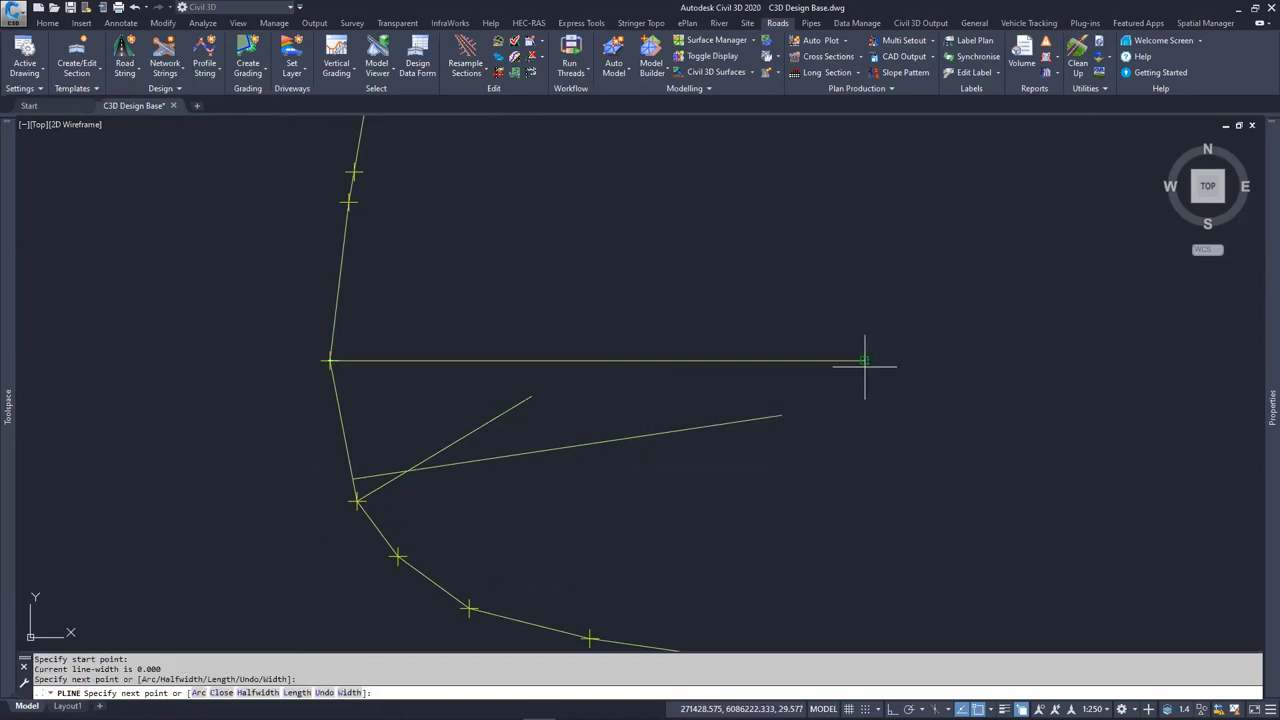
left_click(865, 360)
key("Escape")
Stretch the diagonal line's end grip to a new point beyond the horizontal polyline
left_click(537, 399)
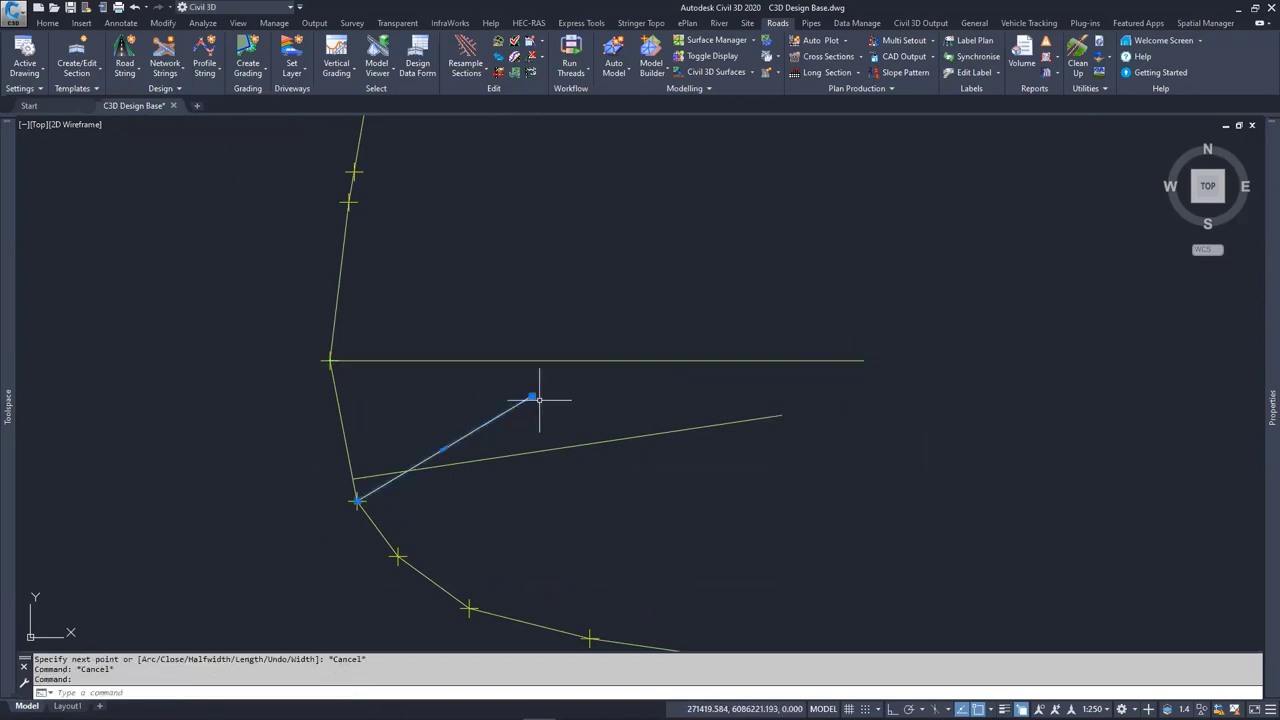
left_click(531, 398)
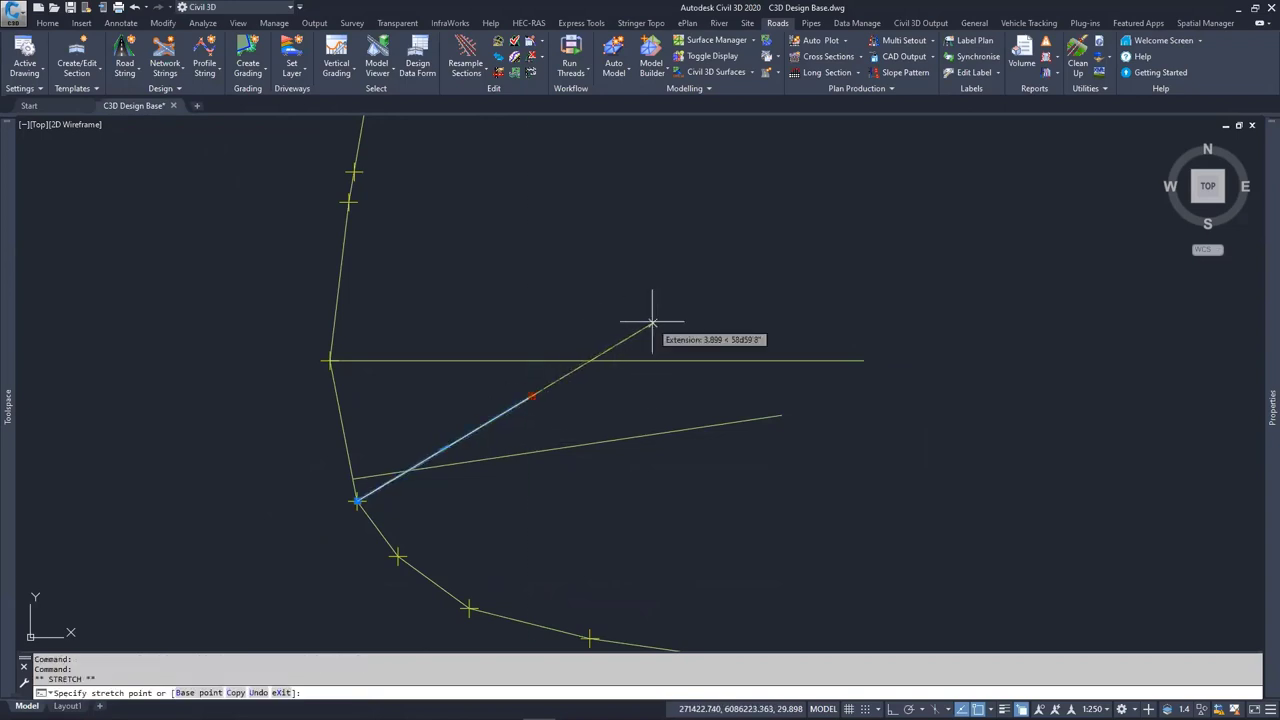
left_click(652, 323)
scroll(595, 533, "down", 4)
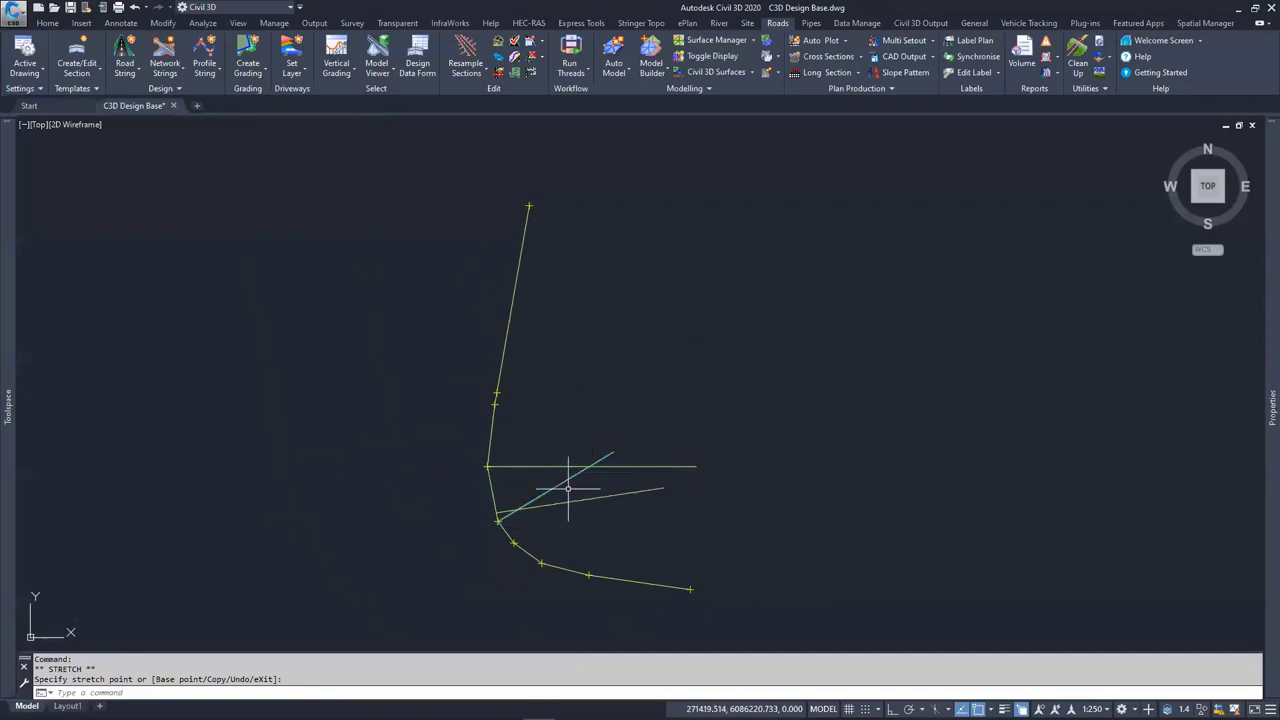
key("Escape")
key("Escape")
scroll(590, 475, "down", 4)
mouse_move(600, 523)
middle_mouse_down()
mouse_move(493, 486)
mouse_move(441, 443)
mouse_move(378, 435)
middle_mouse_up()
scroll(428, 449, "up", 6)
scroll(514, 523, "down", 2)
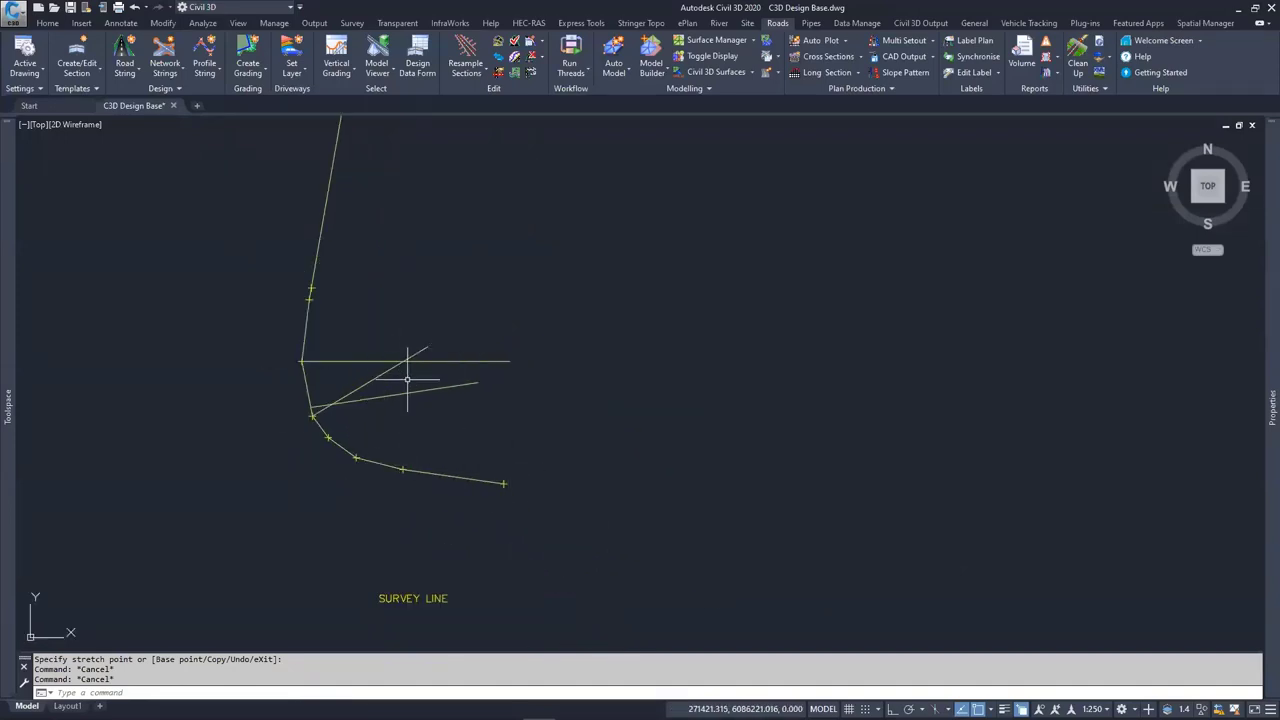
Zoom to the full drawing and pan across the site plan and survey strings
middle_click(563, 471)
middle_click(563, 471)
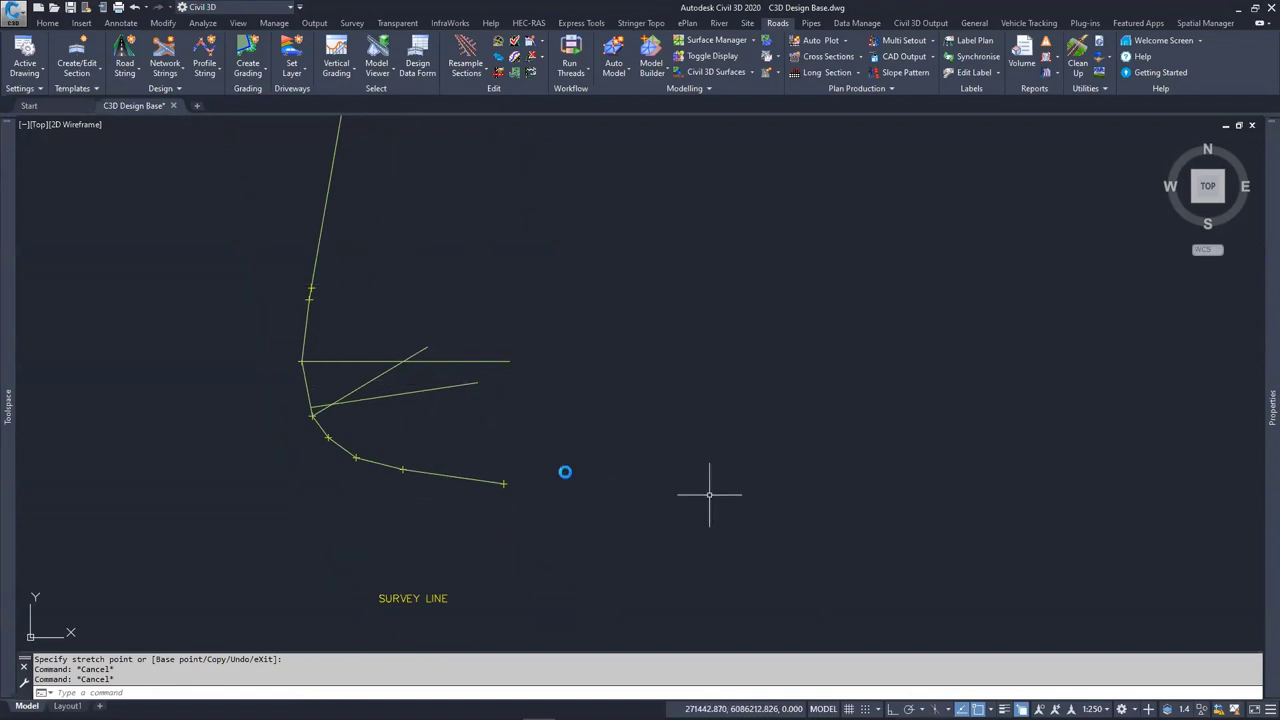
scroll(680, 457, "up", 4)
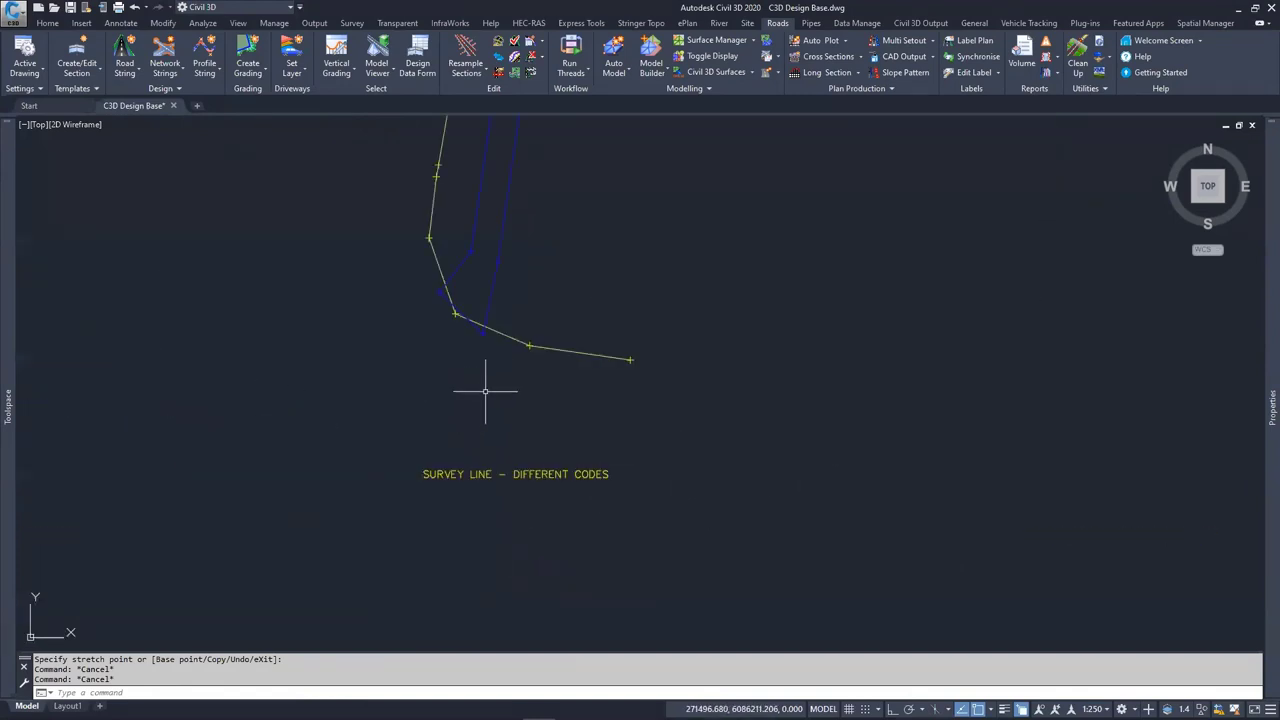
mouse_move(483, 391)
middle_mouse_down()
mouse_move(380, 391)
mouse_move(378, 425)
middle_mouse_up()
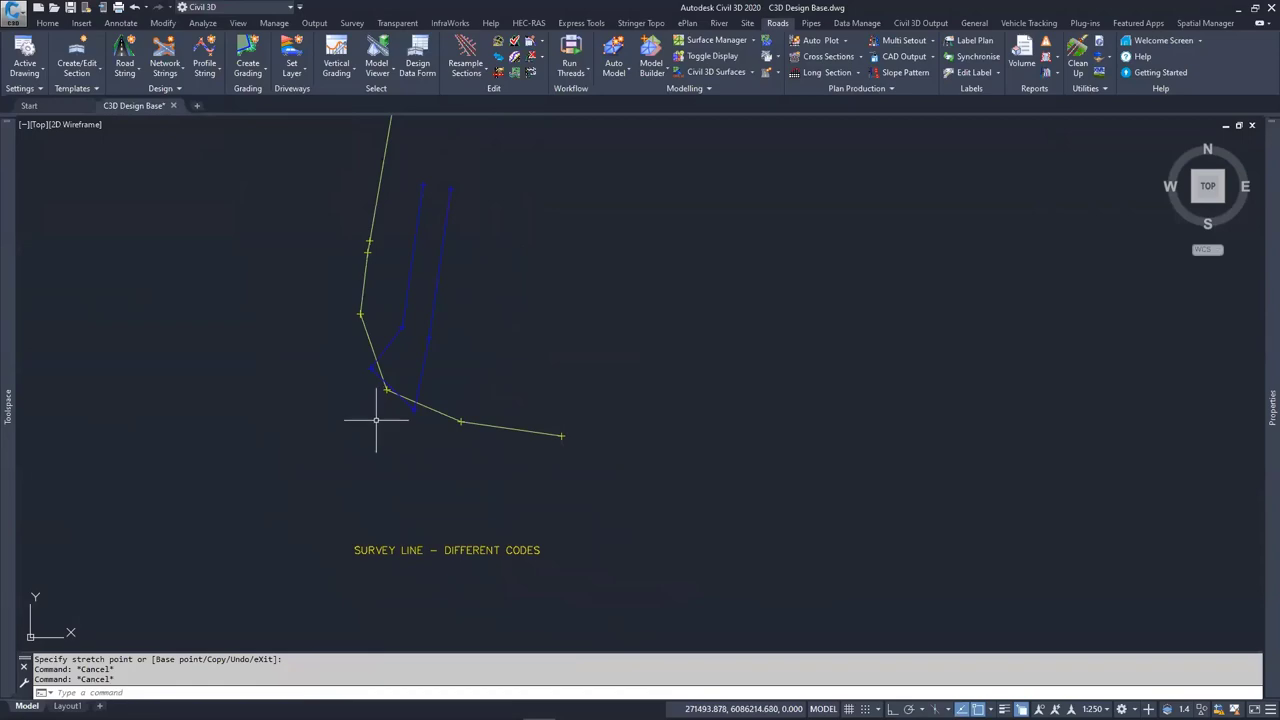
scroll(376, 420, "down", 6)
middle_click_drag(457, 429, 773, 411)
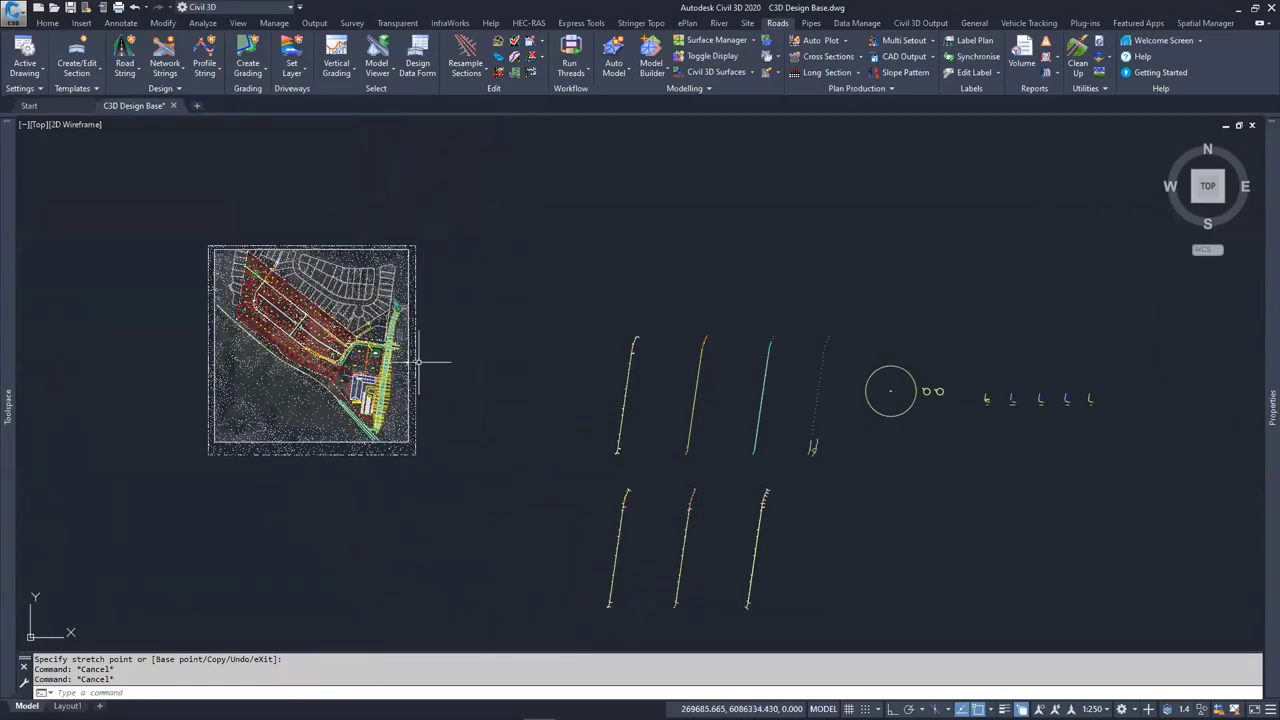
scroll(419, 362, "up", 8)
scroll(356, 272, "up", 4)
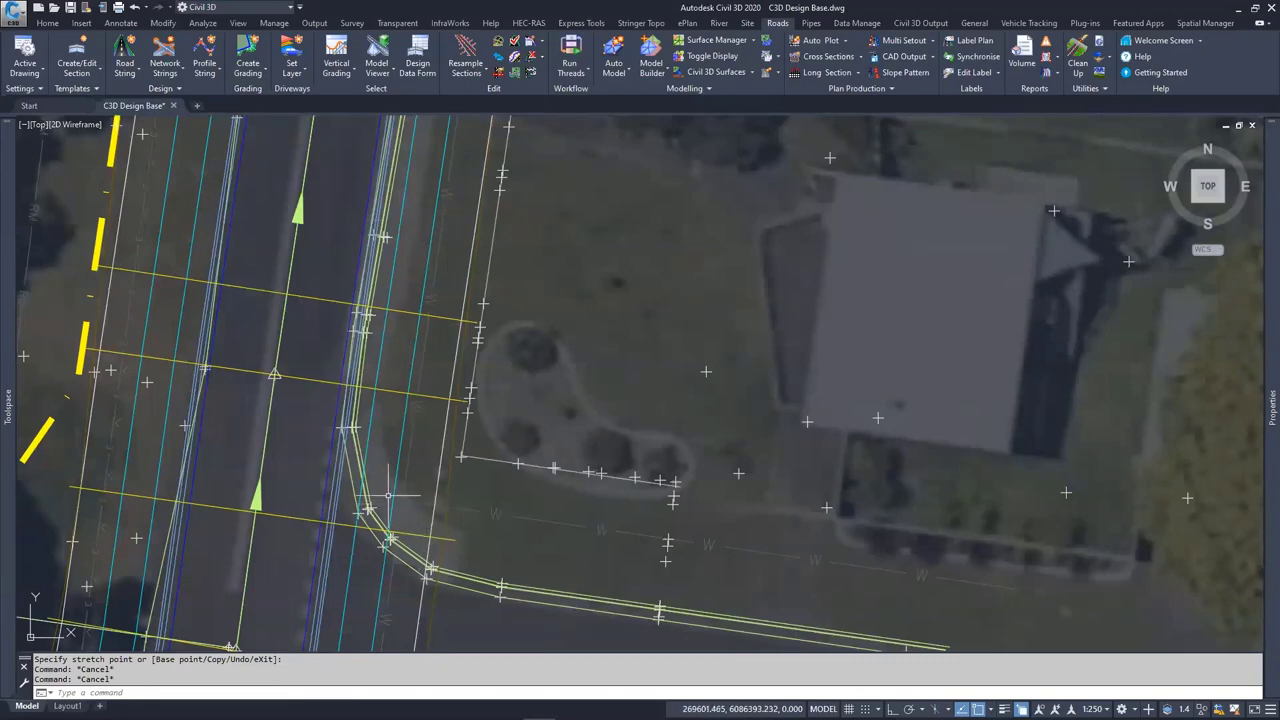
scroll(388, 495, "up", 2)
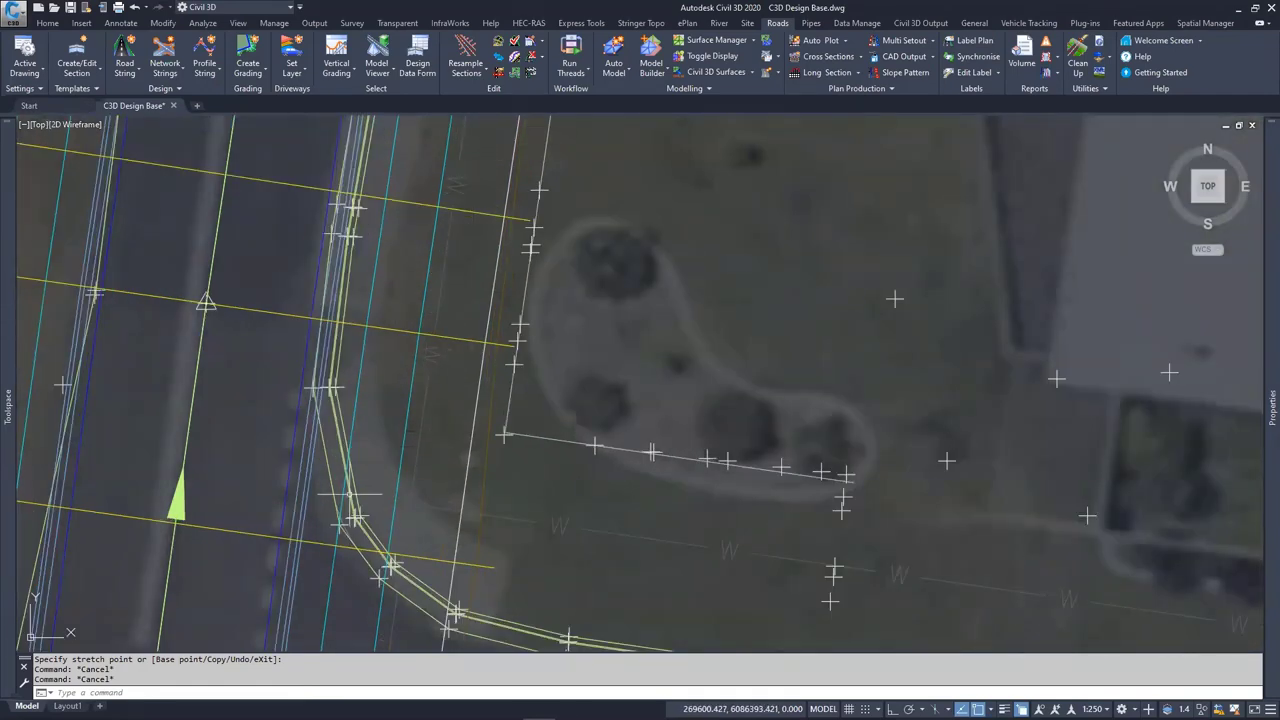
scroll(380, 475, "down", 4)
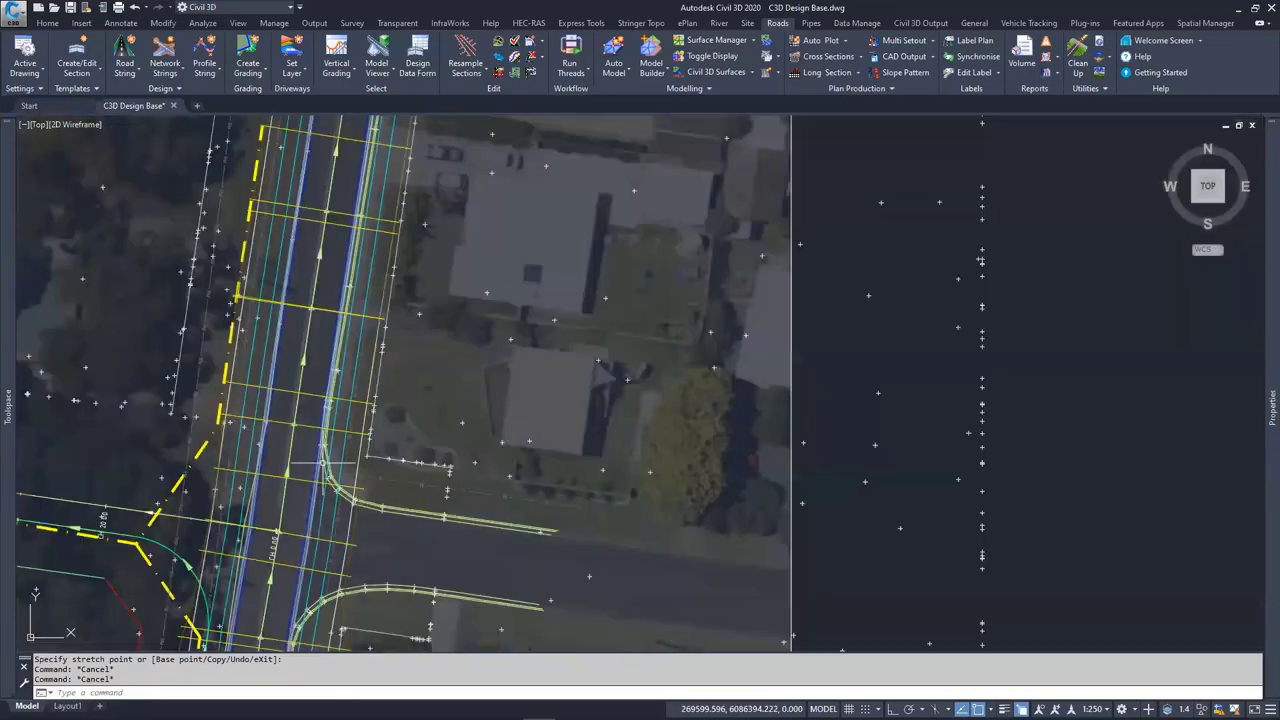
scroll(705, 509, "down", 2)
scroll(700, 509, "up", 2)
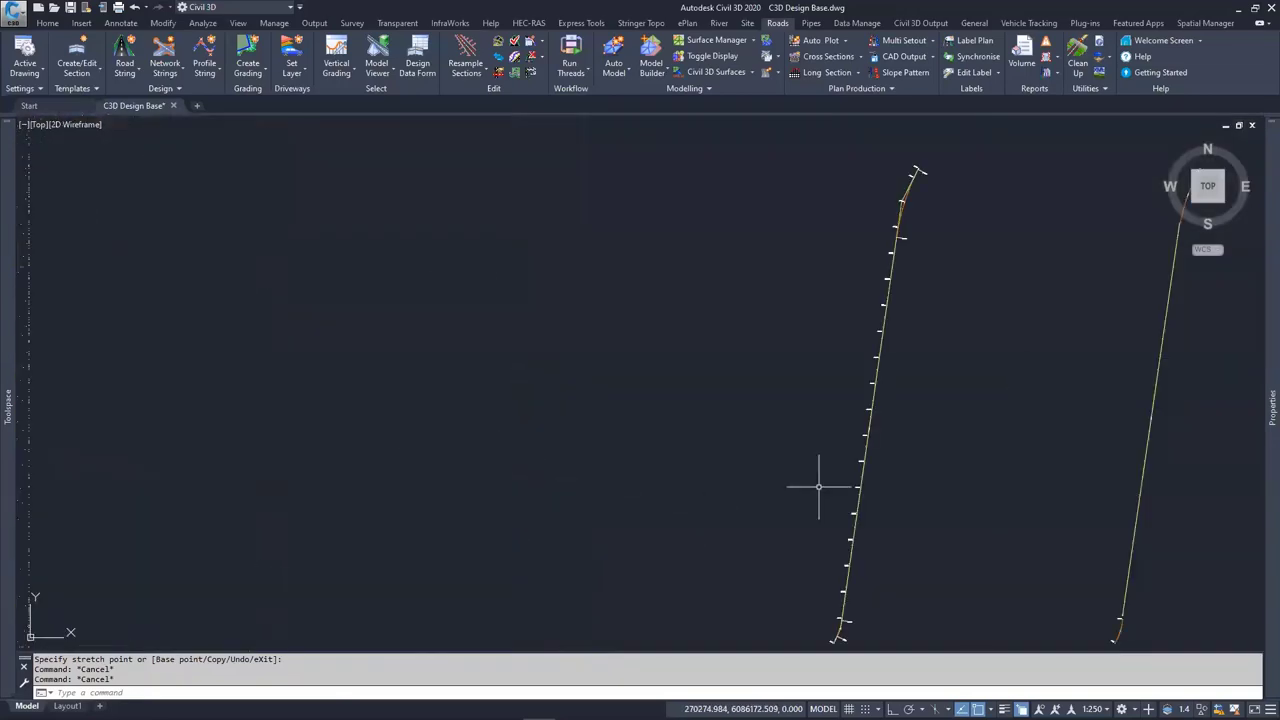
scroll(810, 470, "down", 3)
scroll(951, 509, "up", 3)
Pan past the circle and cross-section sketches to the SURVEY LINE - DIFFERENT CODES example
middle_click_drag(951, 509, 85, 478)
scroll(85, 478, "down", 4)
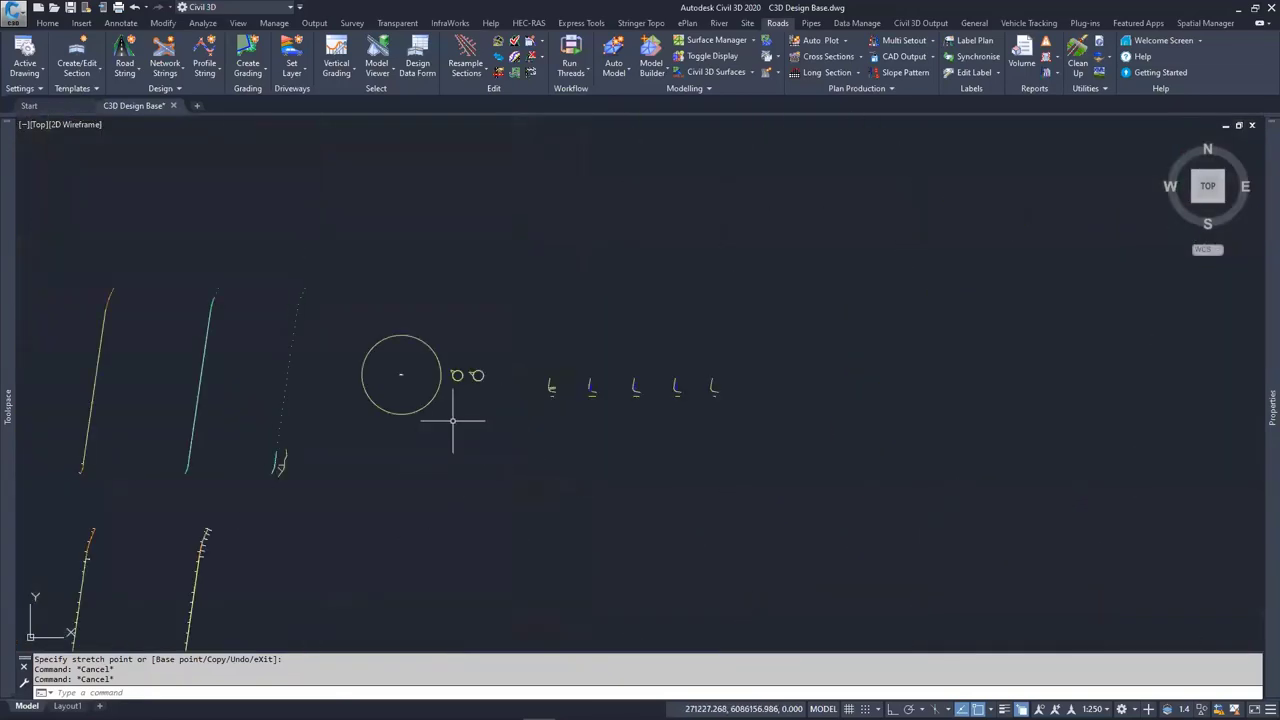
scroll(560, 380, "up", 4)
scroll(650, 400, "up", 3)
mouse_move(923, 409)
middle_mouse_down()
mouse_move(741, 403)
mouse_move(511, 357)
middle_mouse_up()
scroll(741, 403, "up", 4)
left_click(474, 457)
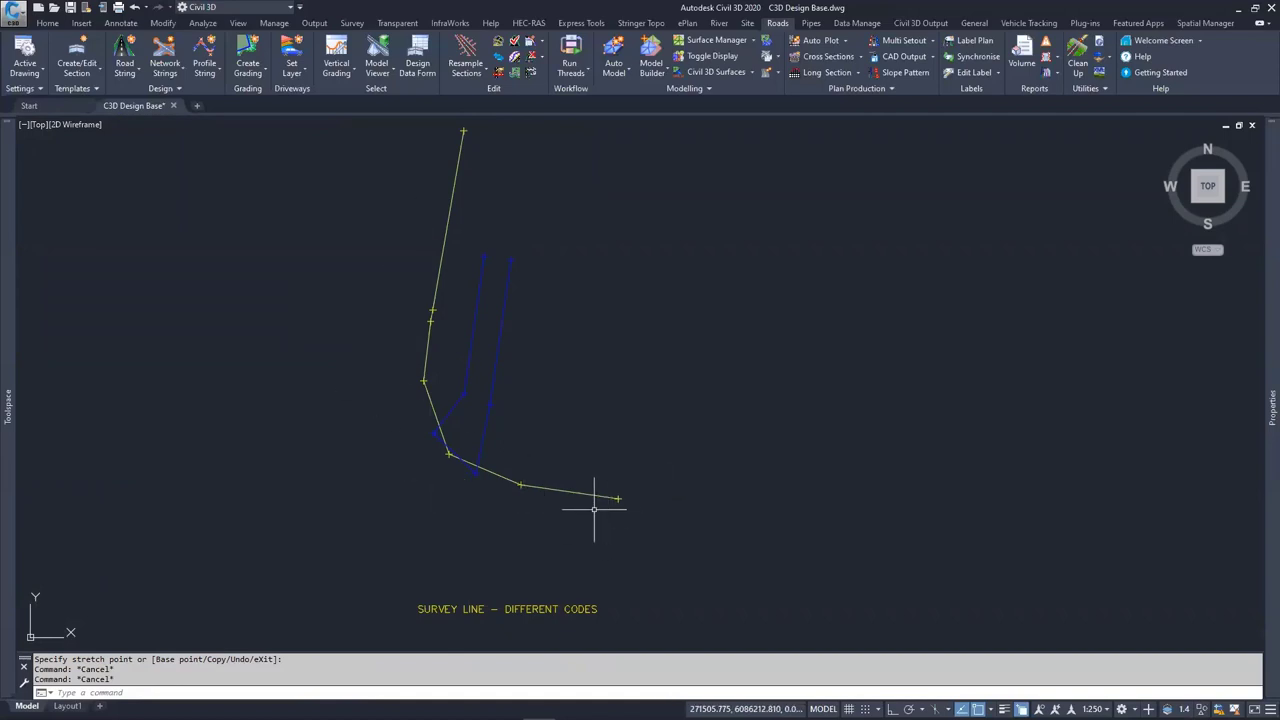
scroll(449, 457, "up", 3)
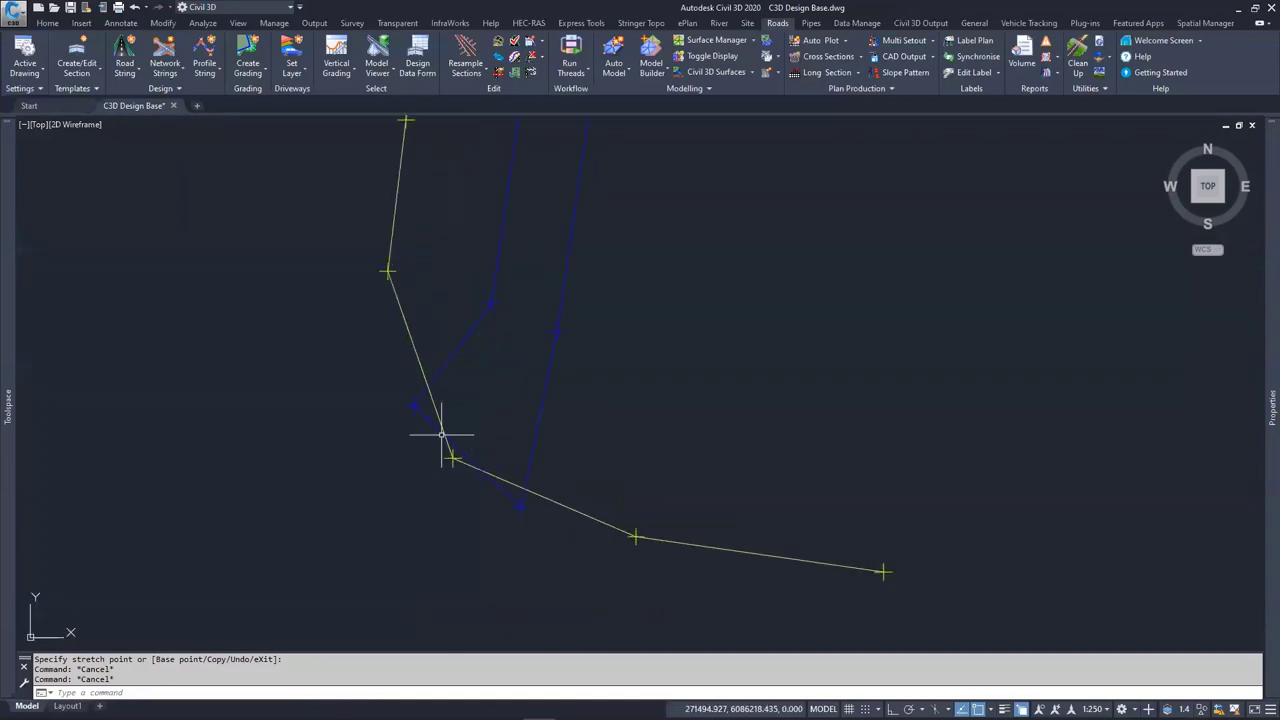
scroll(486, 457, "down", 3)
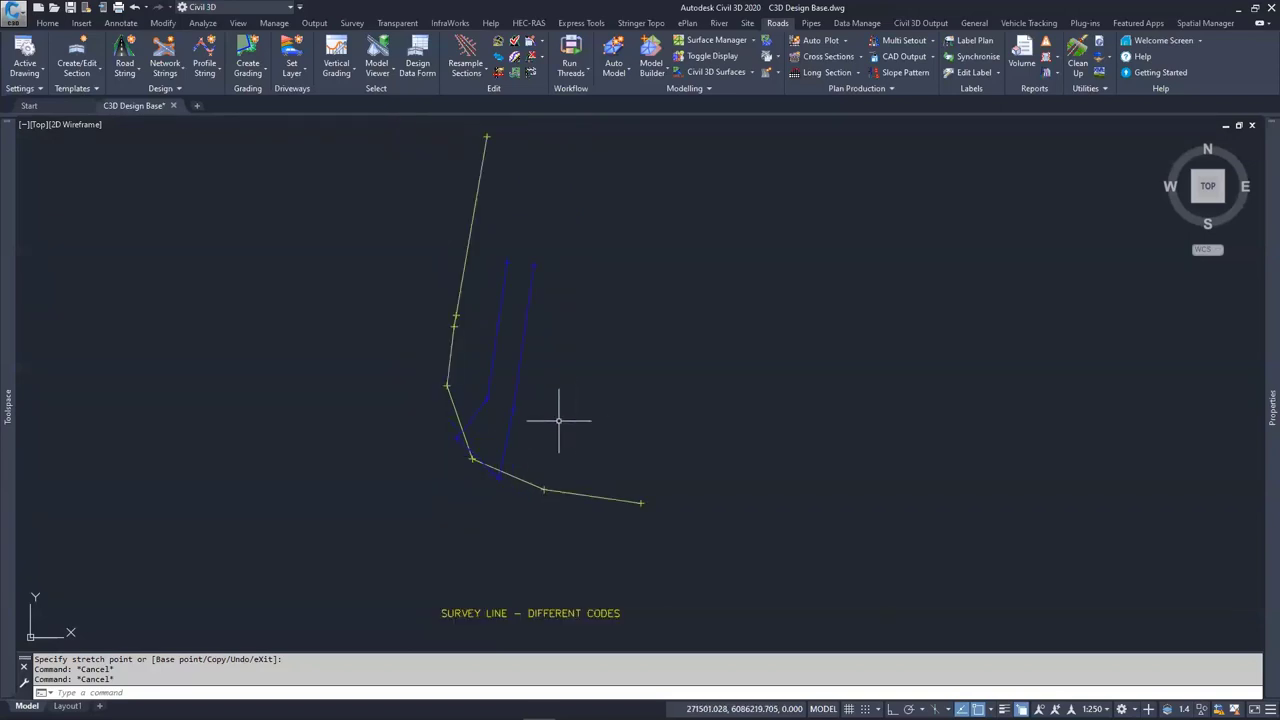
left_click(476, 209)
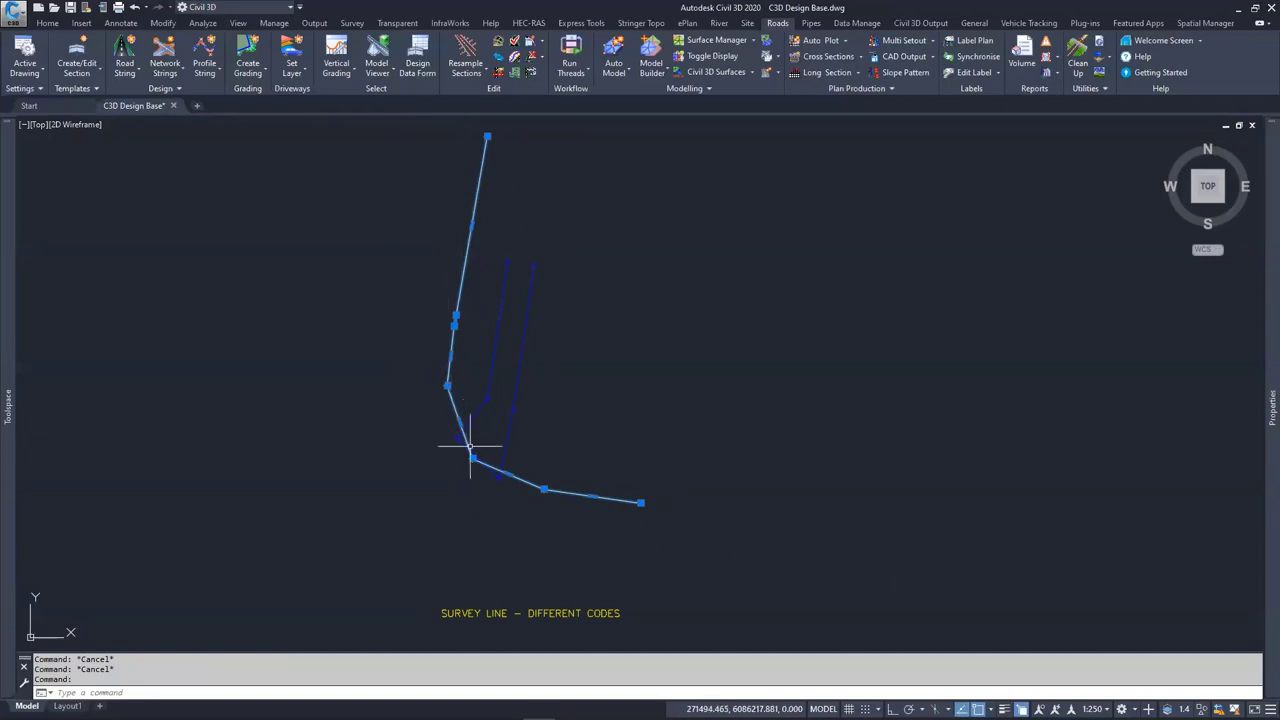
scroll(500, 449, "up", 2)
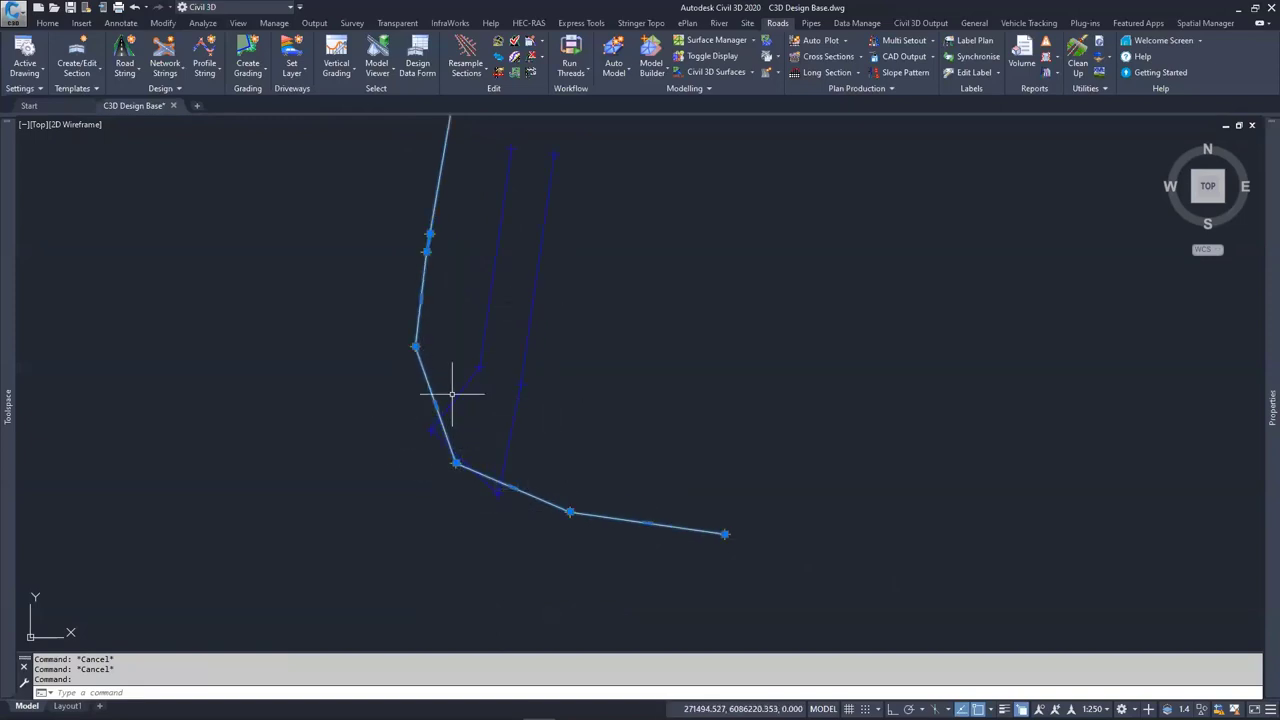
key("Escape")
scroll(416, 436, "up", 2)
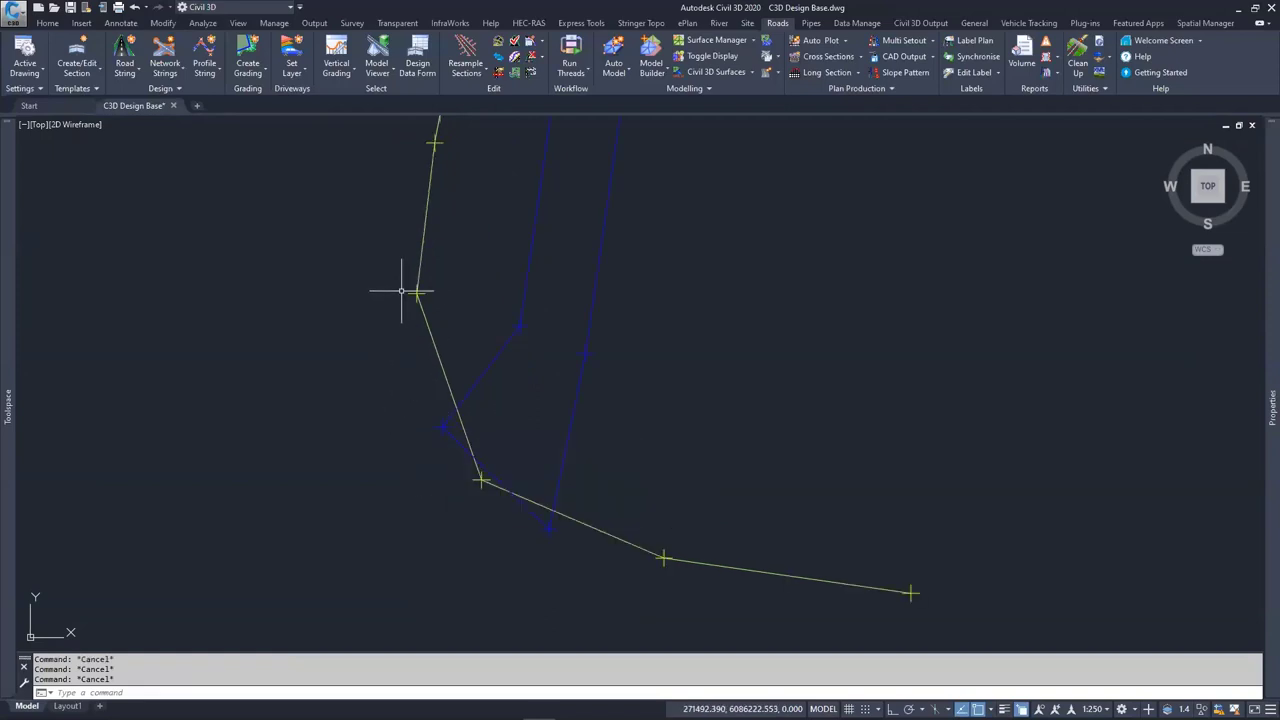
Draw a triangular spike polyline from the lower survey vertex far west to the upper vertex
type("P")
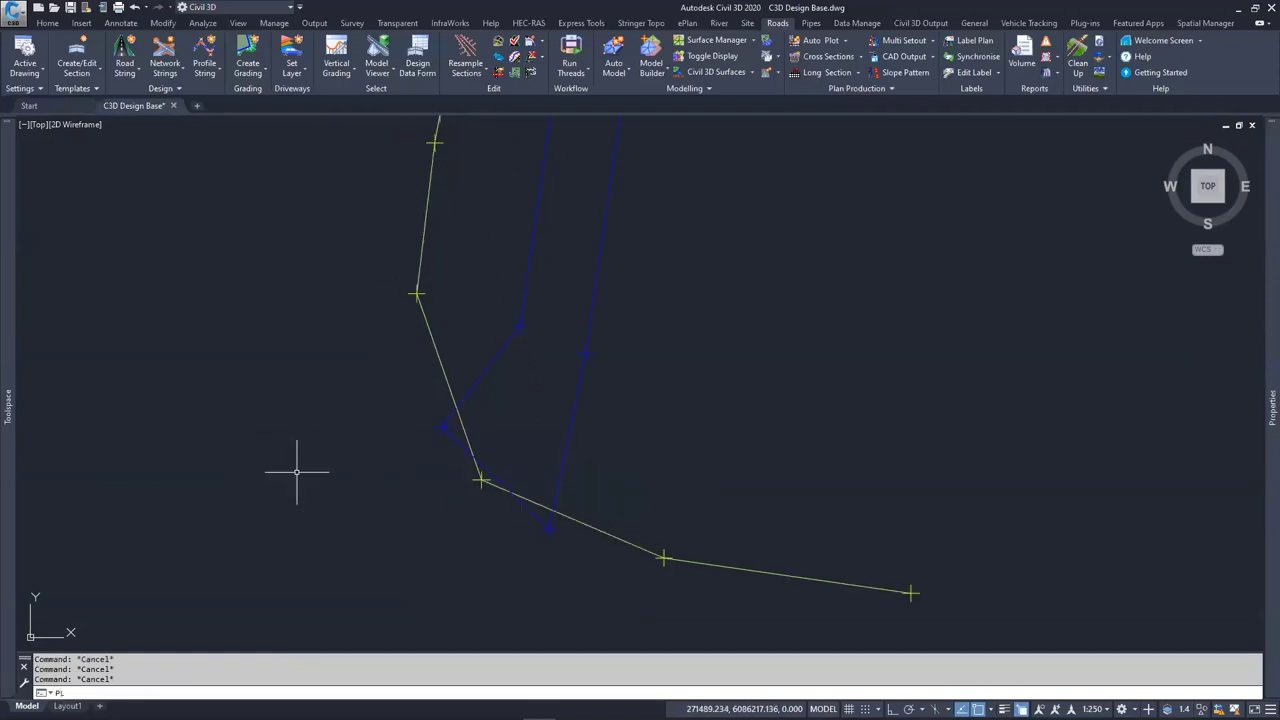
type("L")
key("Return")
left_click(482, 482)
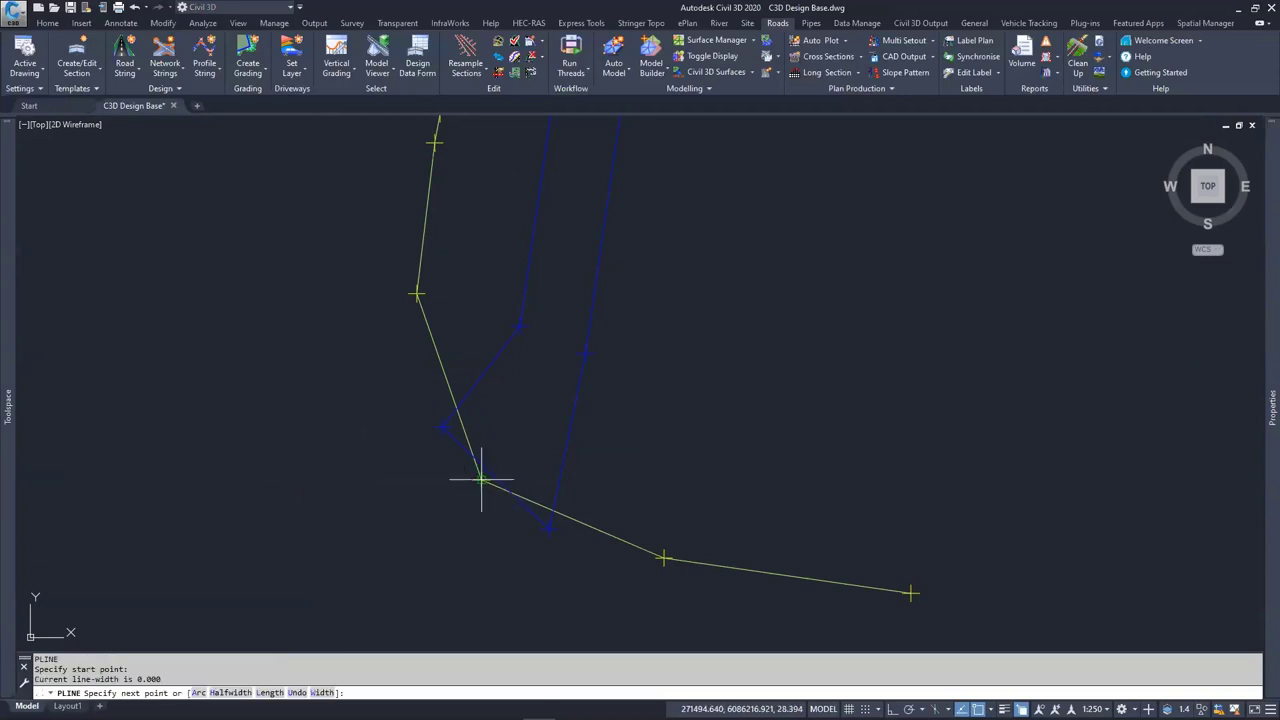
left_click(196, 524)
left_click(416, 293)
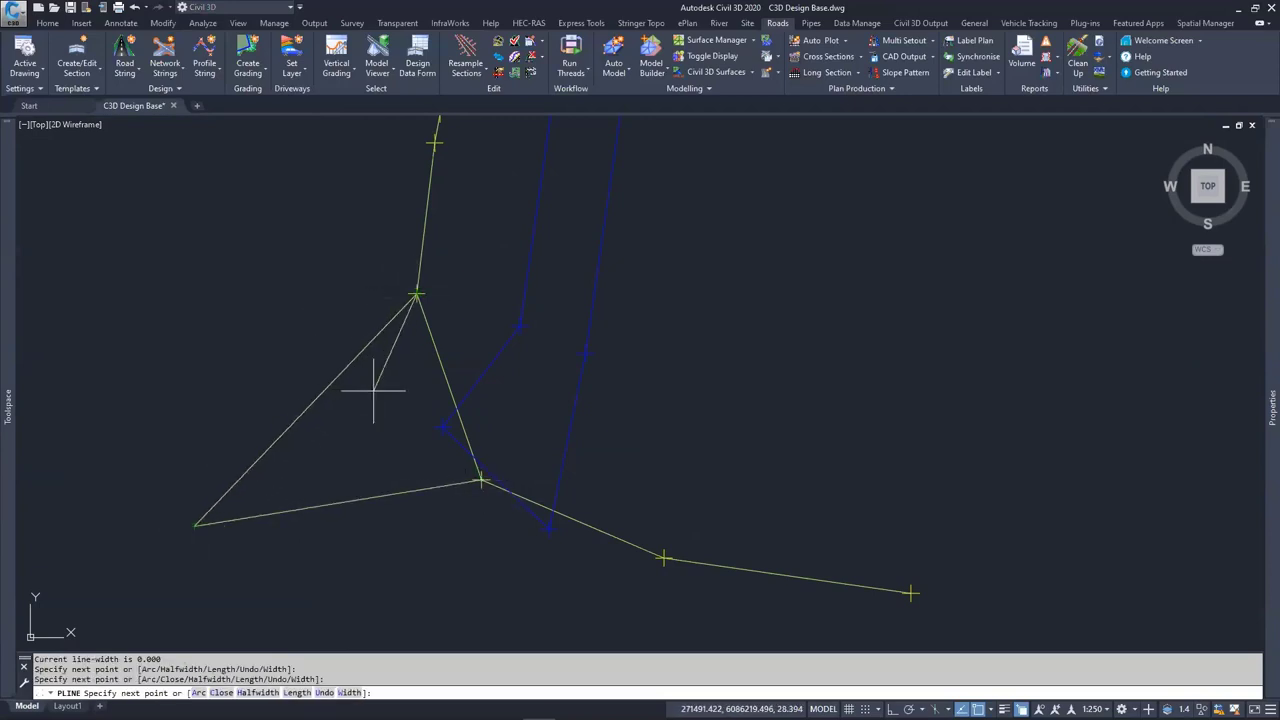
key("Escape")
left_click(445, 424)
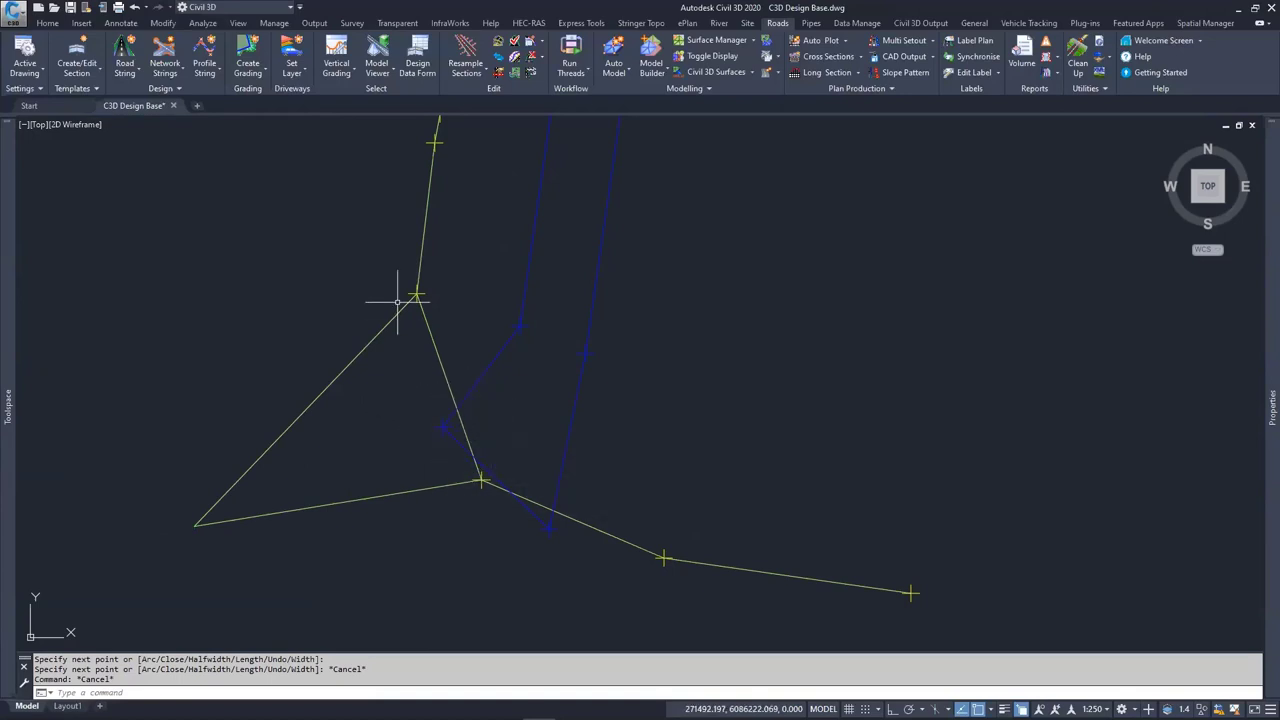
Add an inner wedge polyline through a point inside the triangle, linked to the far-left point
key("Return")
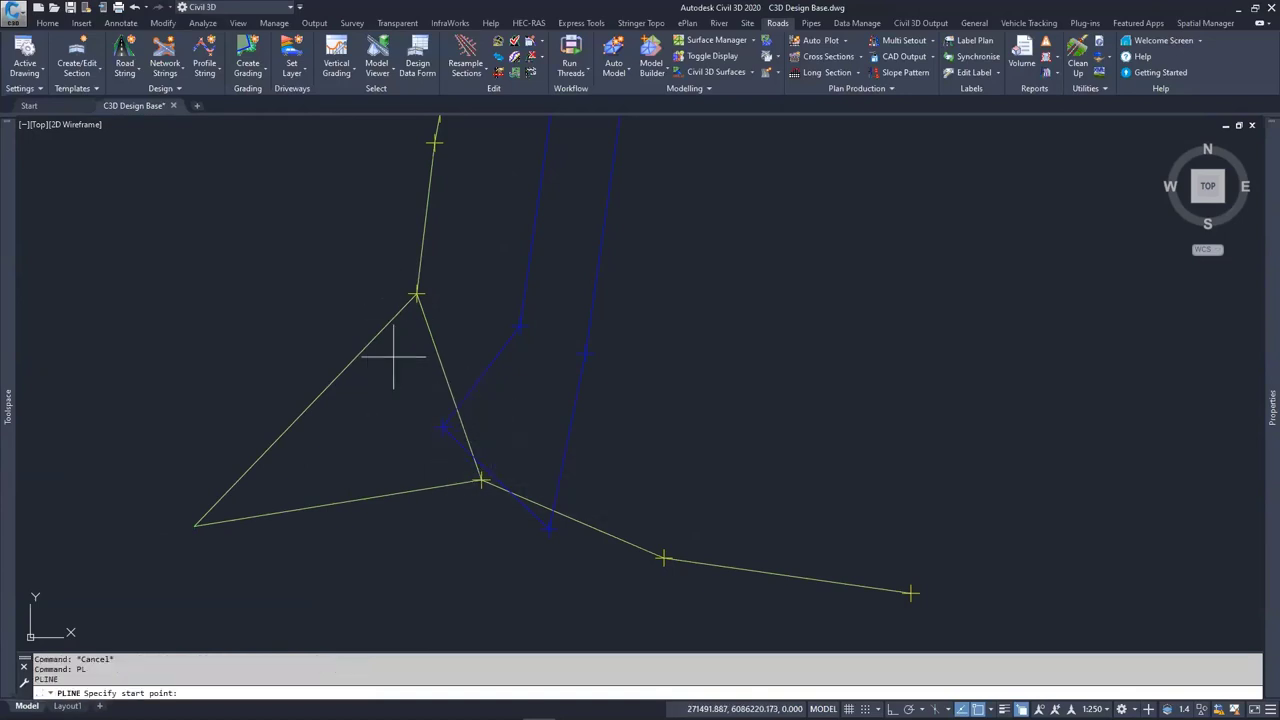
left_click(416, 294)
left_click(443, 427)
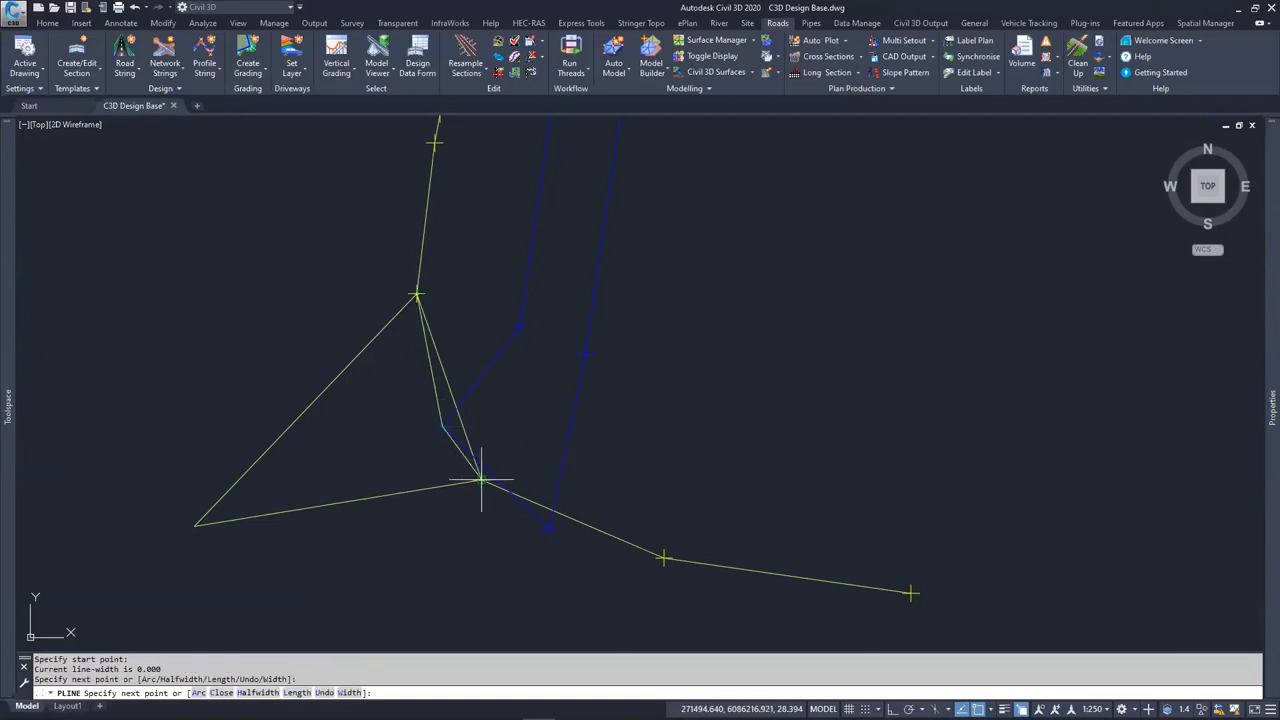
left_click(482, 481)
key("Return")
key("Return")
left_click(442, 428)
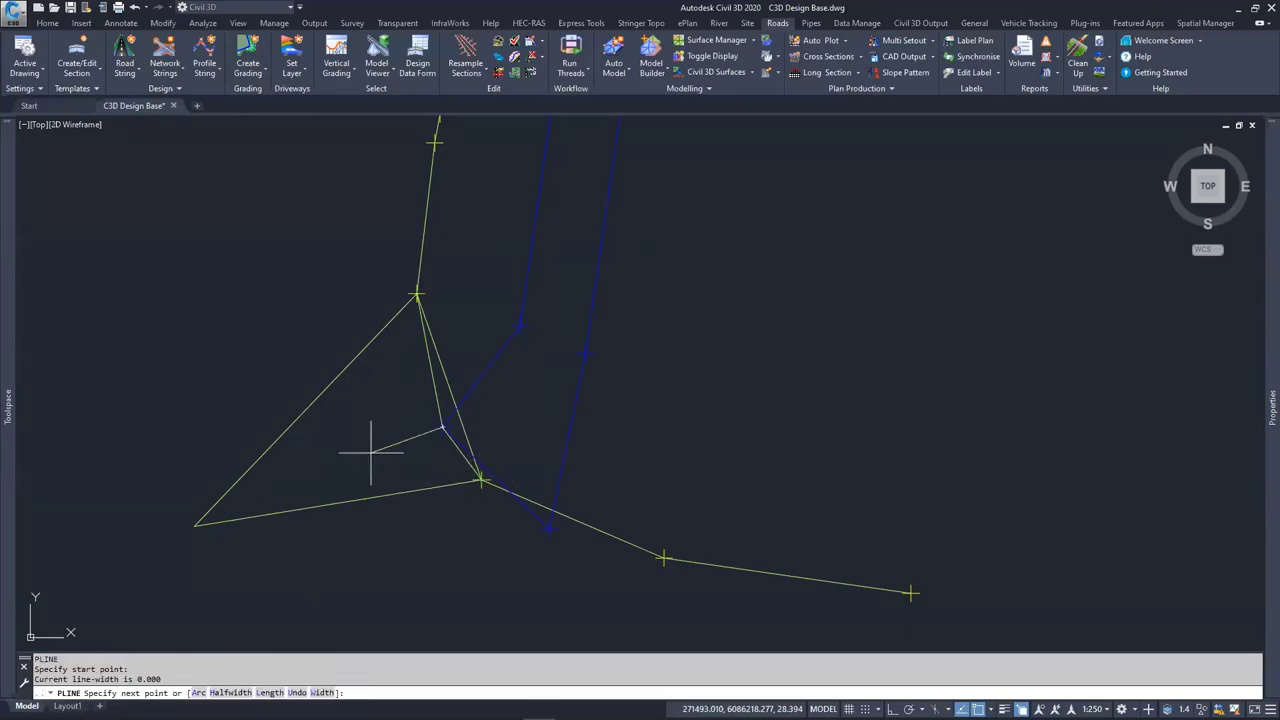
left_click(195, 525)
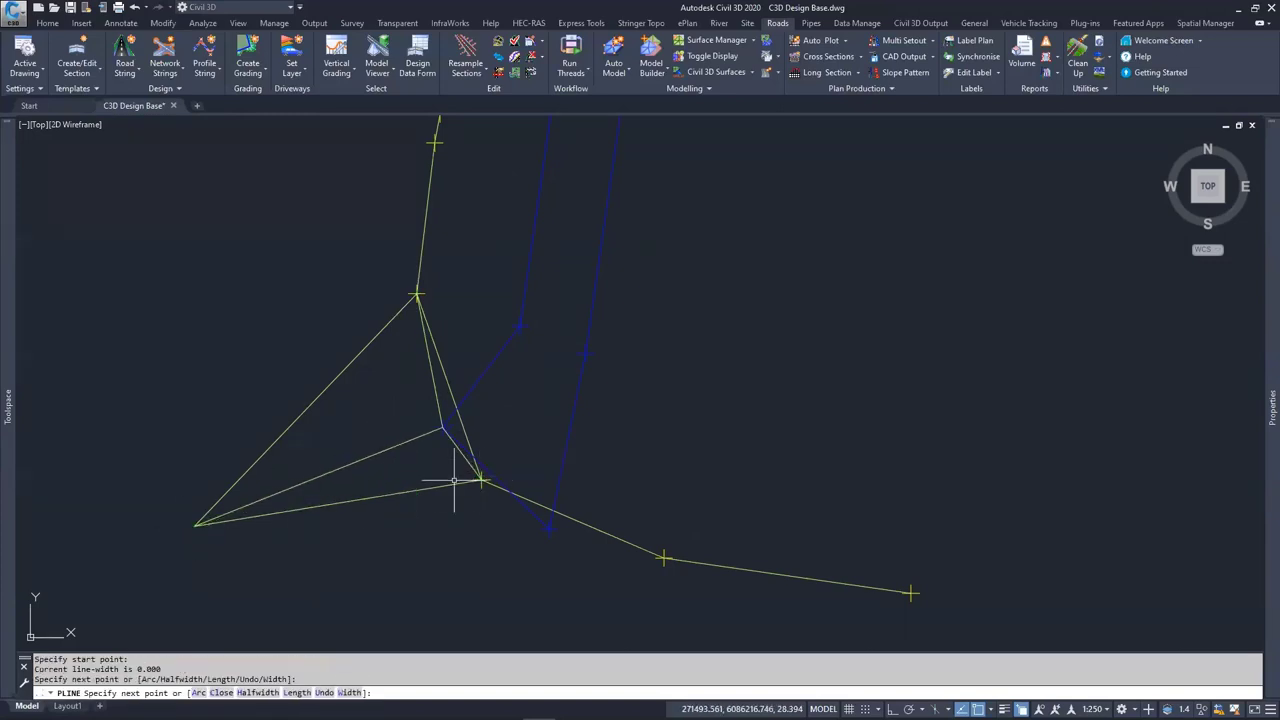
key("Escape")
key("Escape")
key("Escape")
key("Escape")
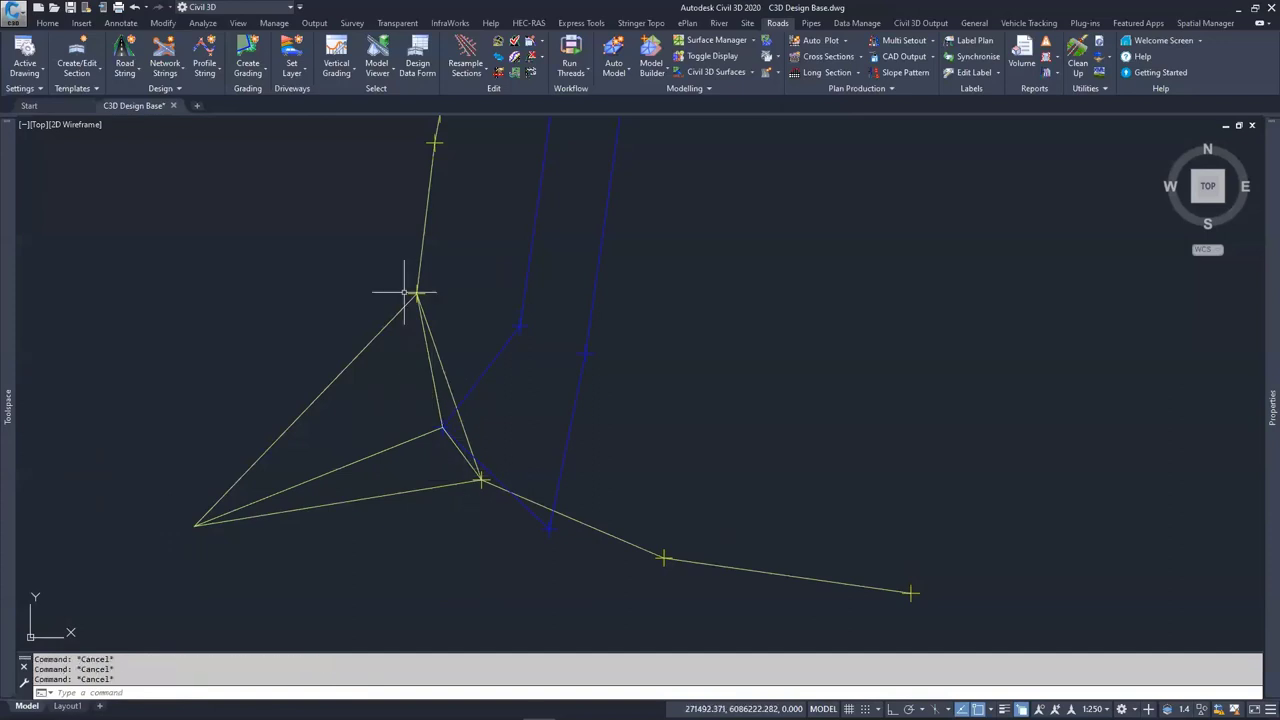
Select the inner wedge polyline and window-select the spike lines, then delete all three
left_click(437, 394)
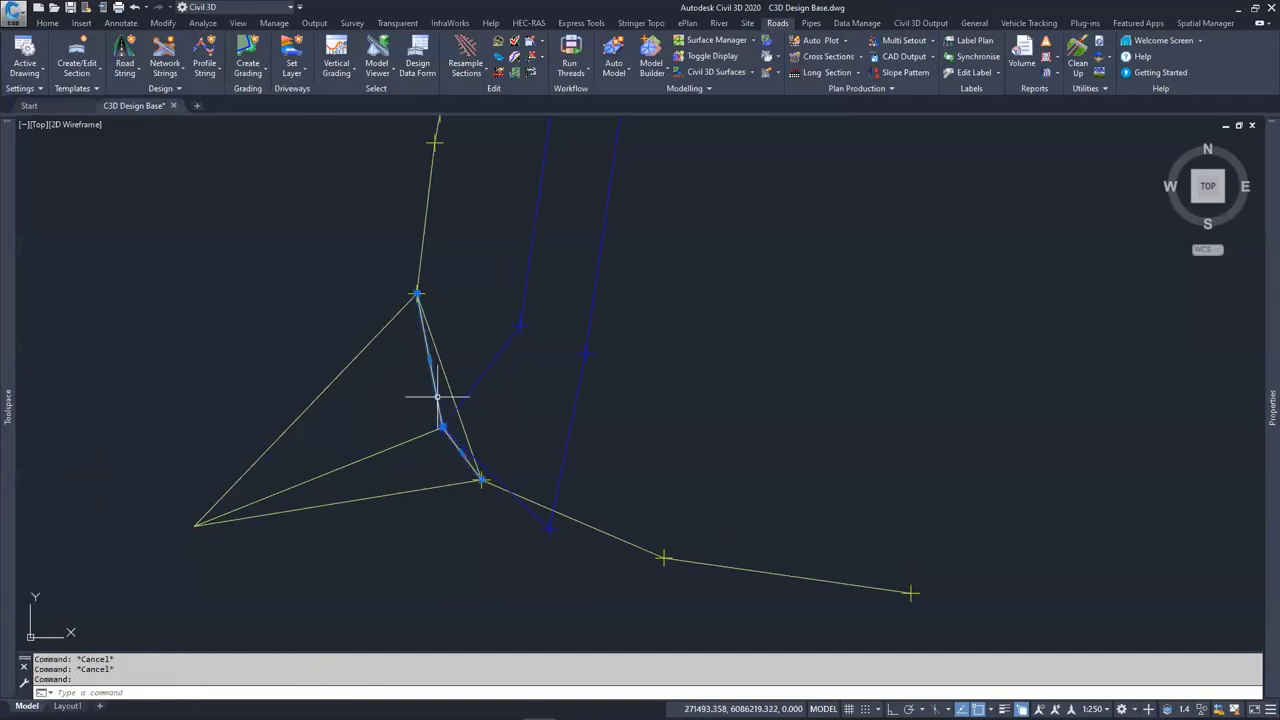
left_click(335, 378)
left_click(300, 571)
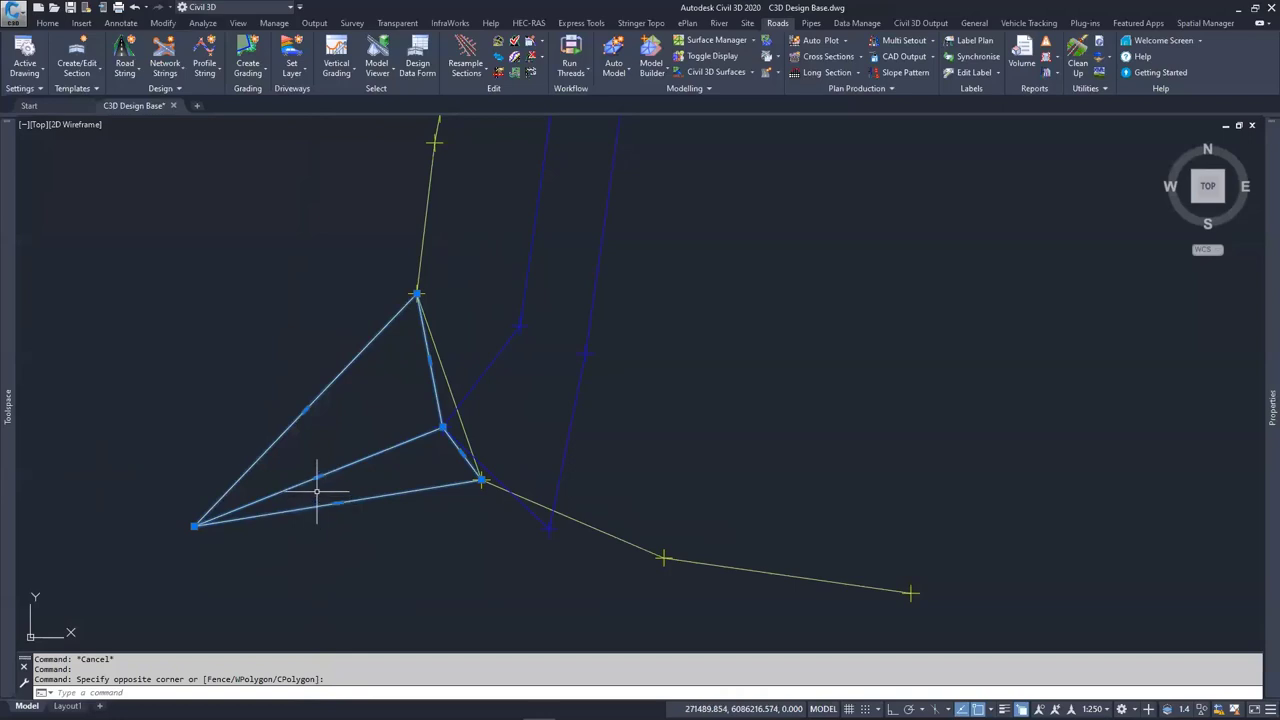
key("Delete")
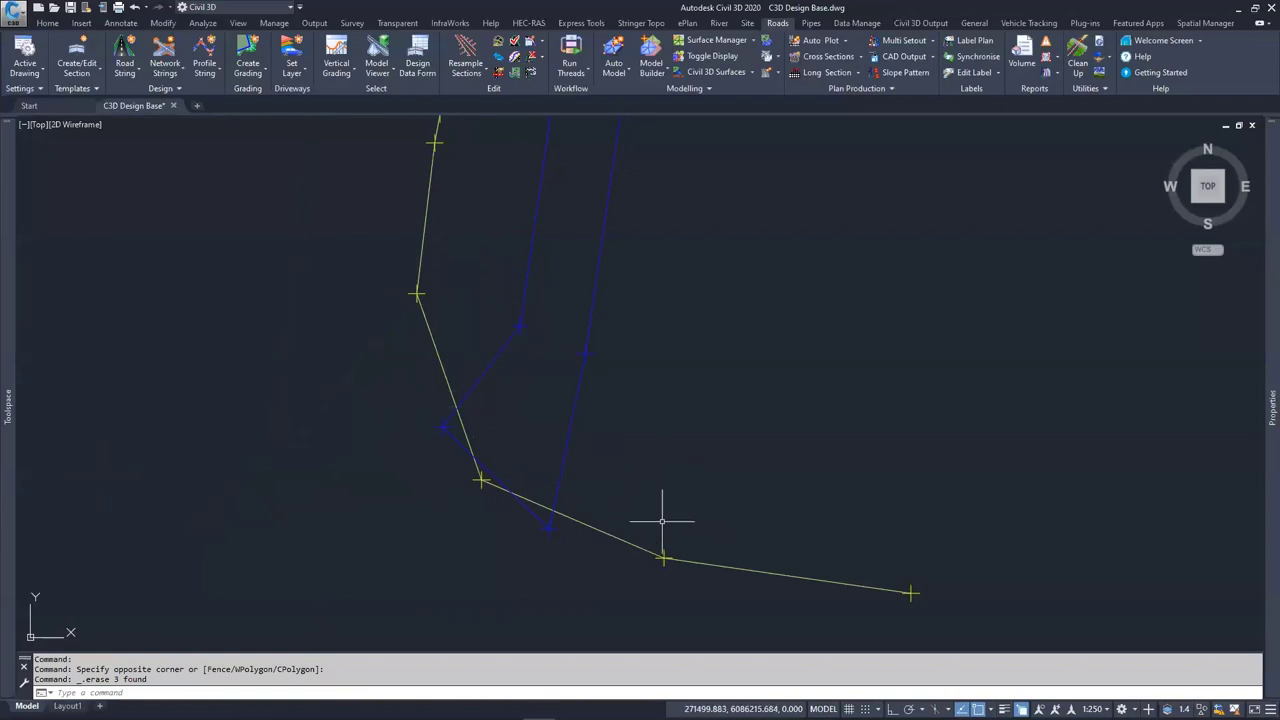
middle_click_drag(568, 462, 418, 462)
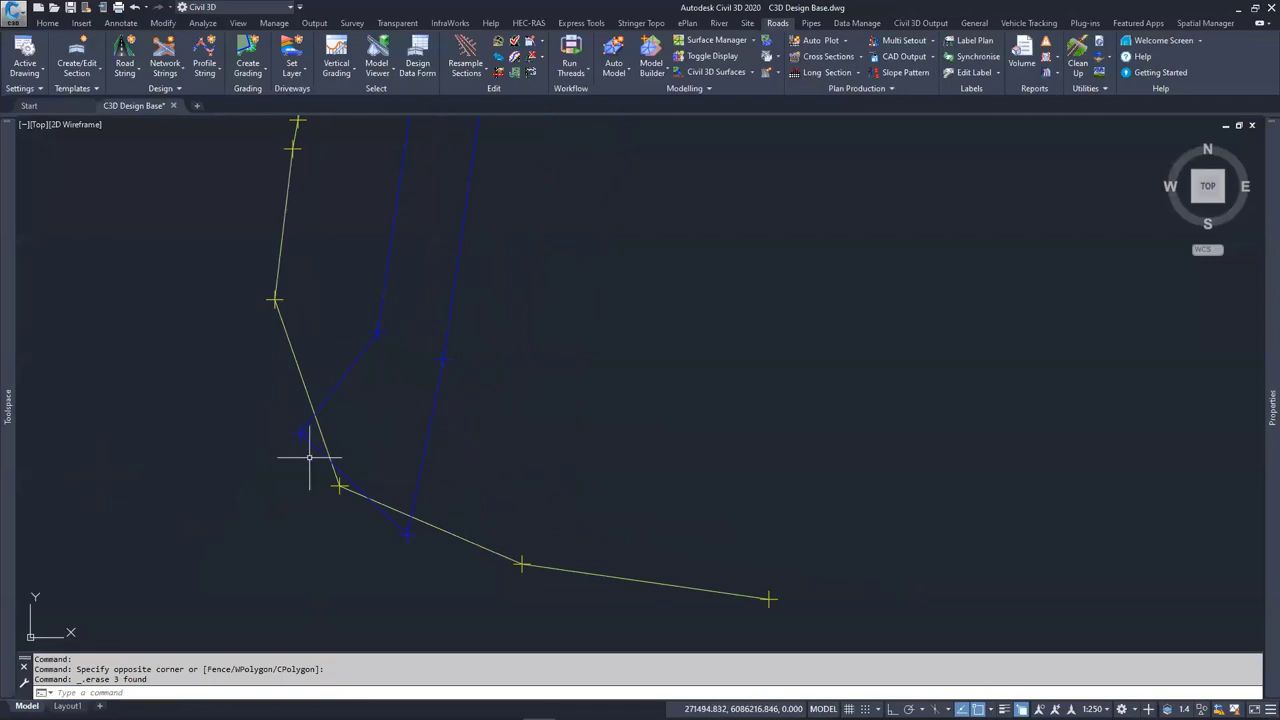
Erase the existing tangent-arc polyline of the POLYLINE ARC – TANGENT example
scroll(386, 423, "down", 2)
scroll(363, 436, "down", 2)
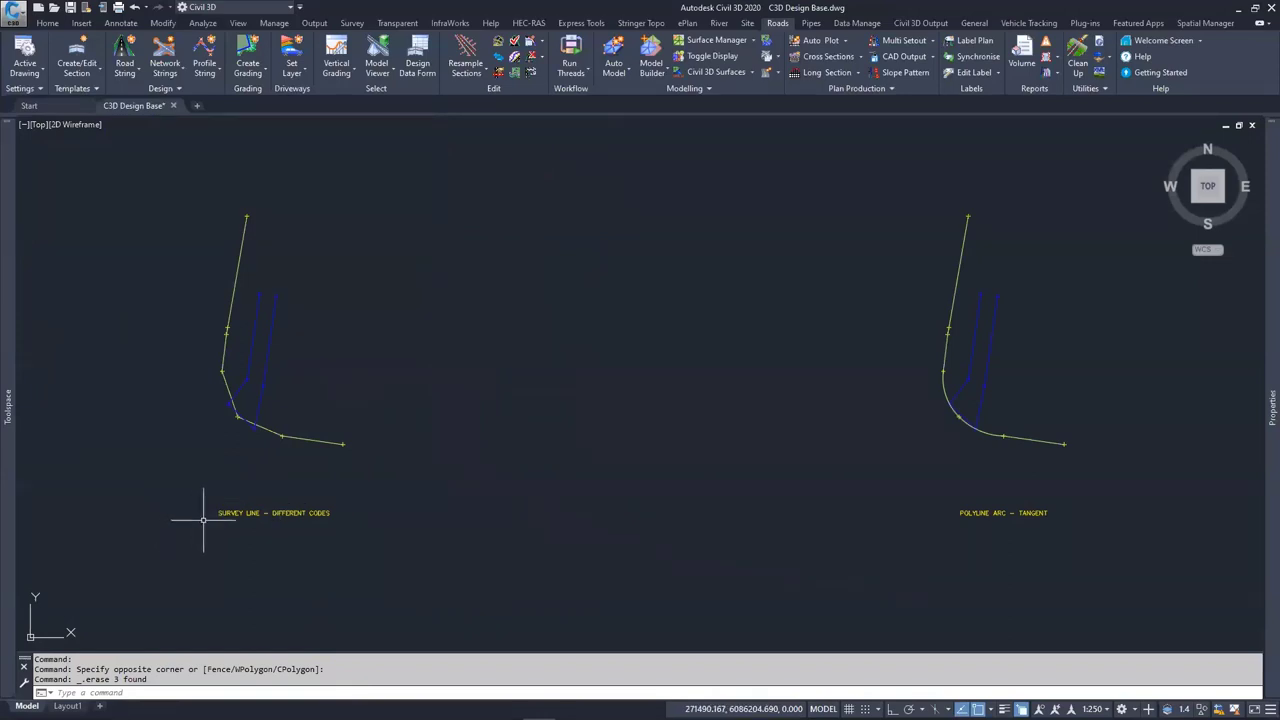
middle_click_drag(934, 509, 520, 531)
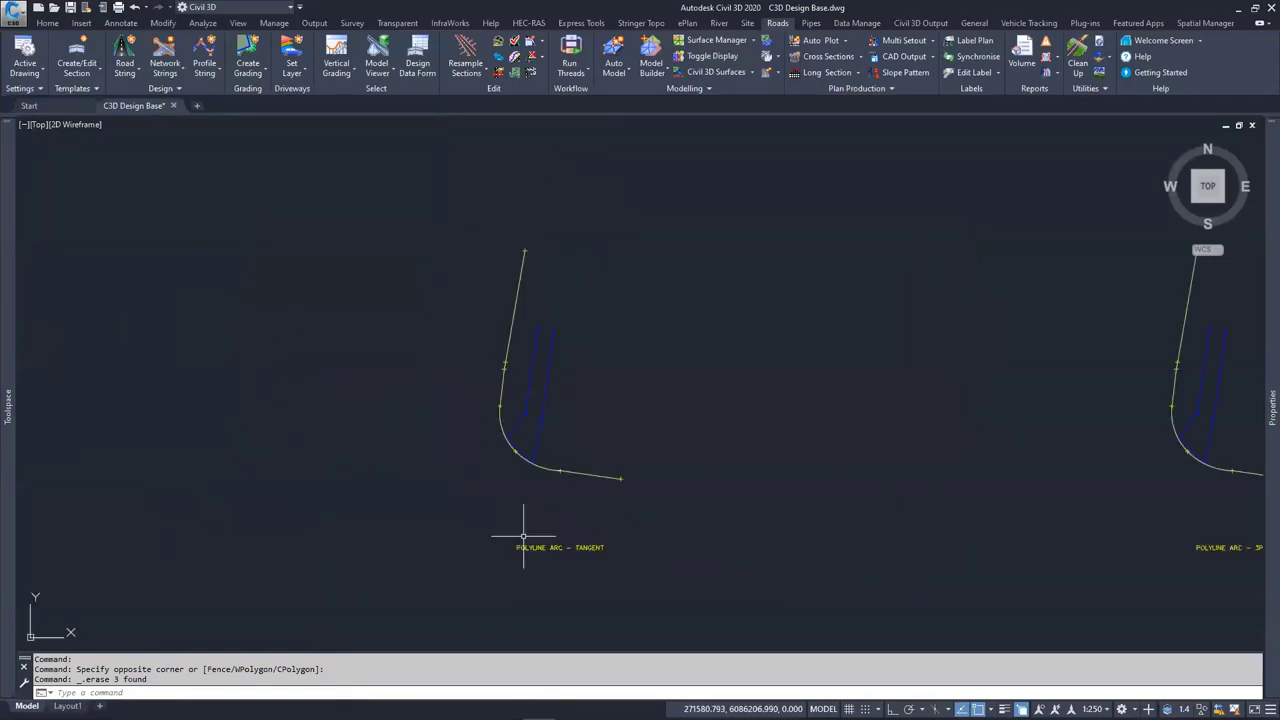
scroll(517, 531, "up", 3)
middle_click_drag(487, 413, 439, 464)
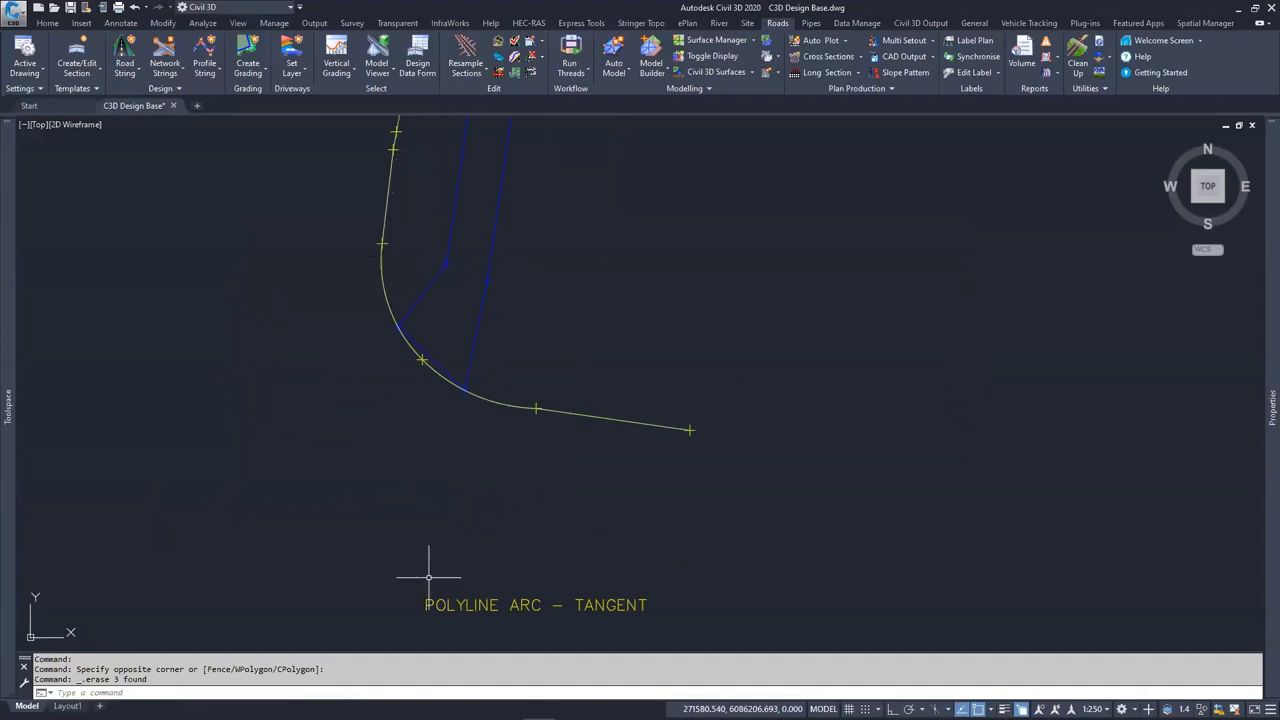
middle_click_drag(461, 373, 491, 500)
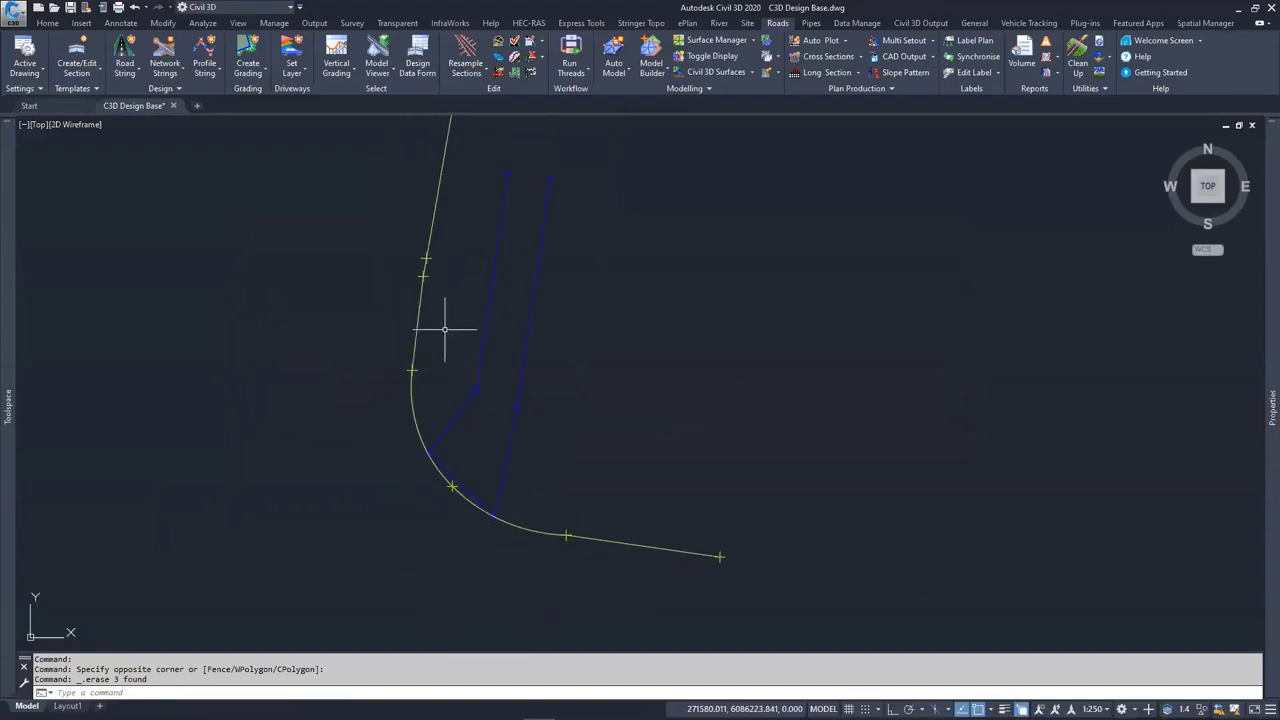
left_click(414, 414)
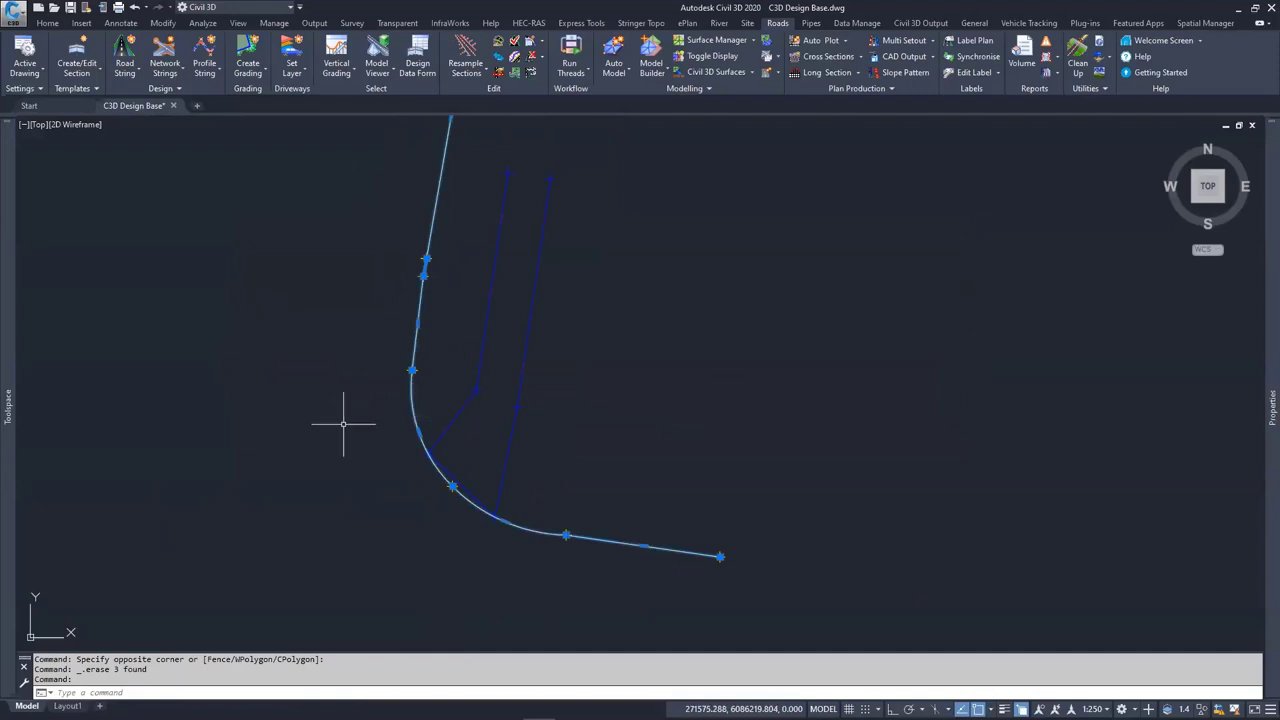
middle_click_drag(371, 414, 428, 506)
scroll(457, 491, "down", 2)
key("Delete")
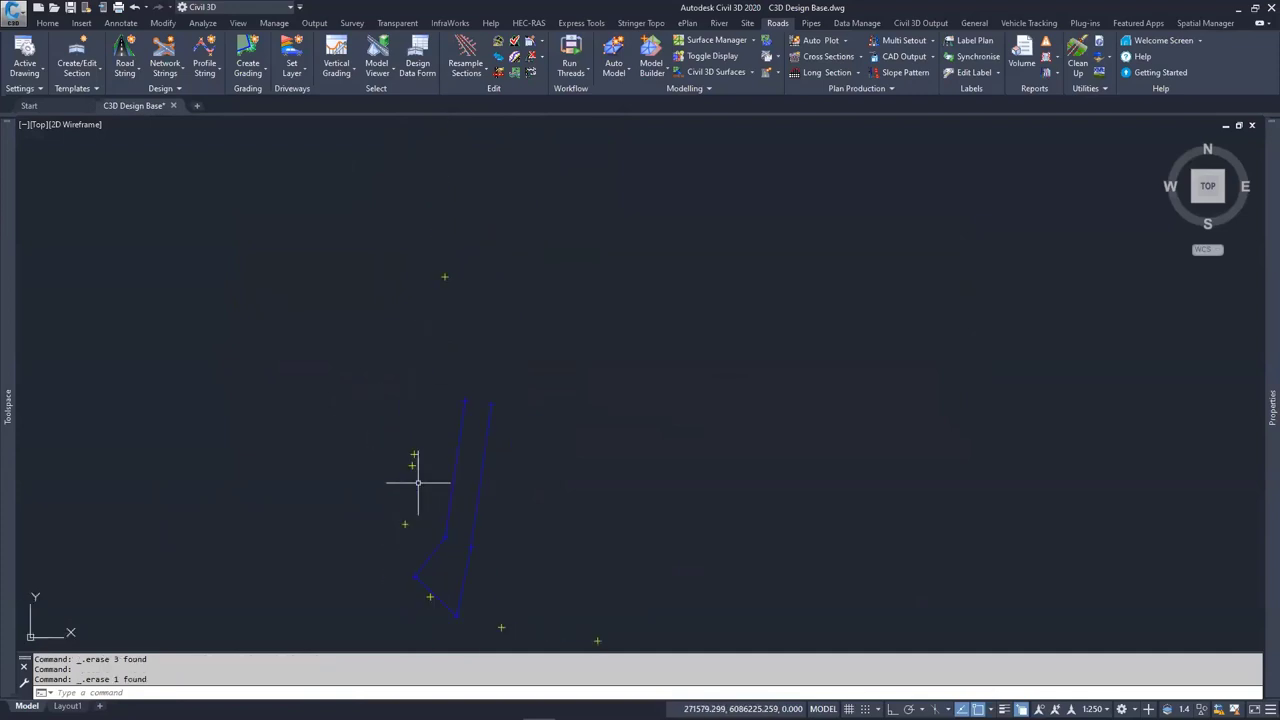
Start a new polyline with PL over the example's survey points
middle_click_drag(571, 458, 597, 442)
type("PL")
key("Return")
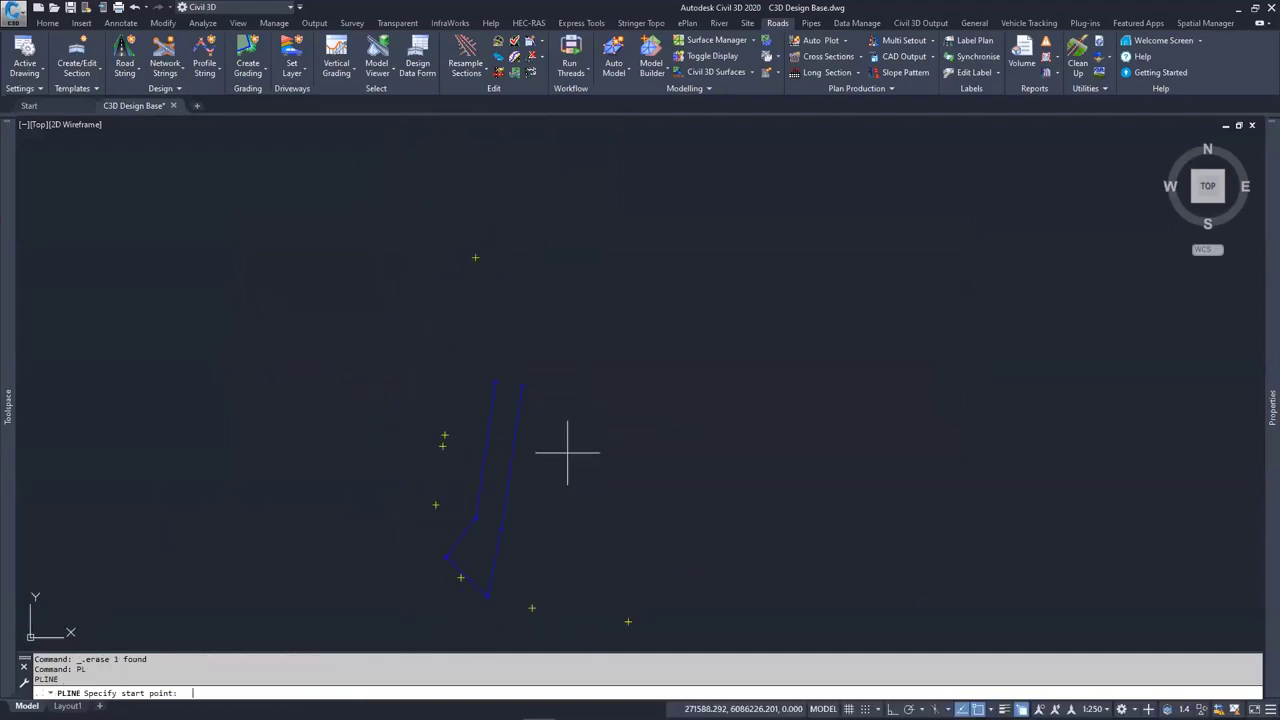
Draw the straight lead-in between the first two survey points, then switch the polyline to arcs
left_click(475, 257)
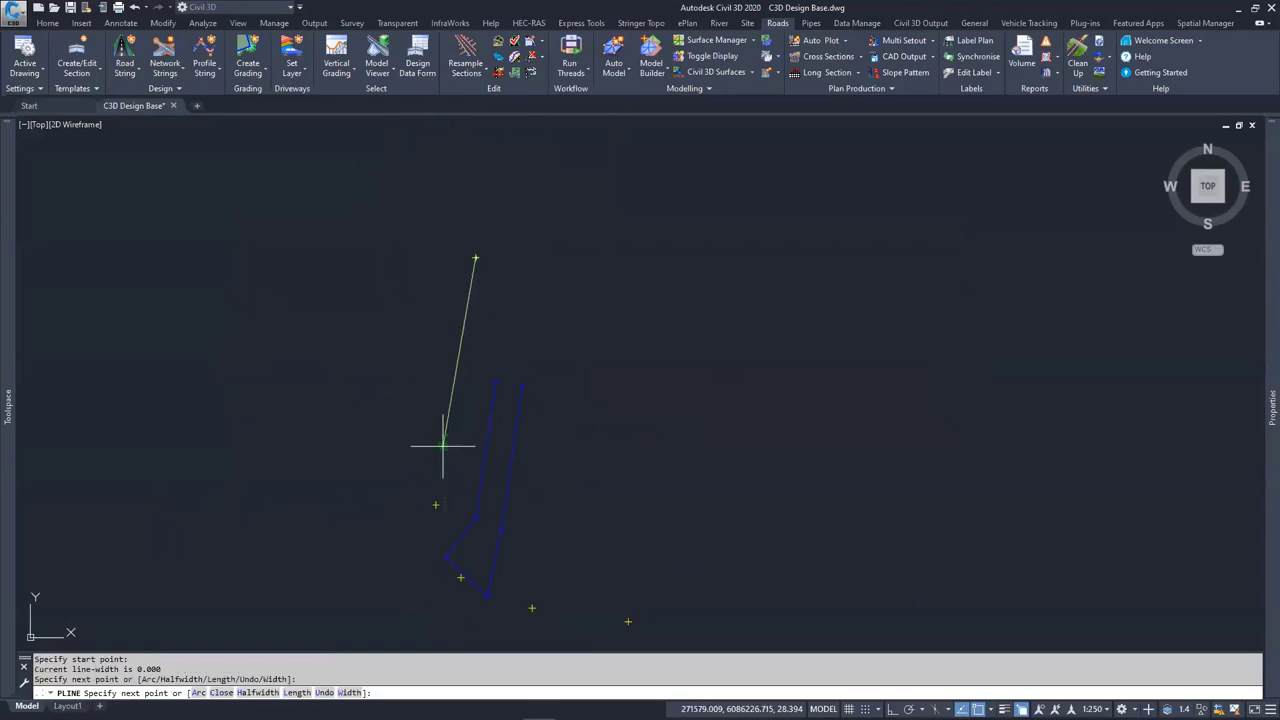
left_click(443, 442)
middle_click_drag(438, 480, 484, 394)
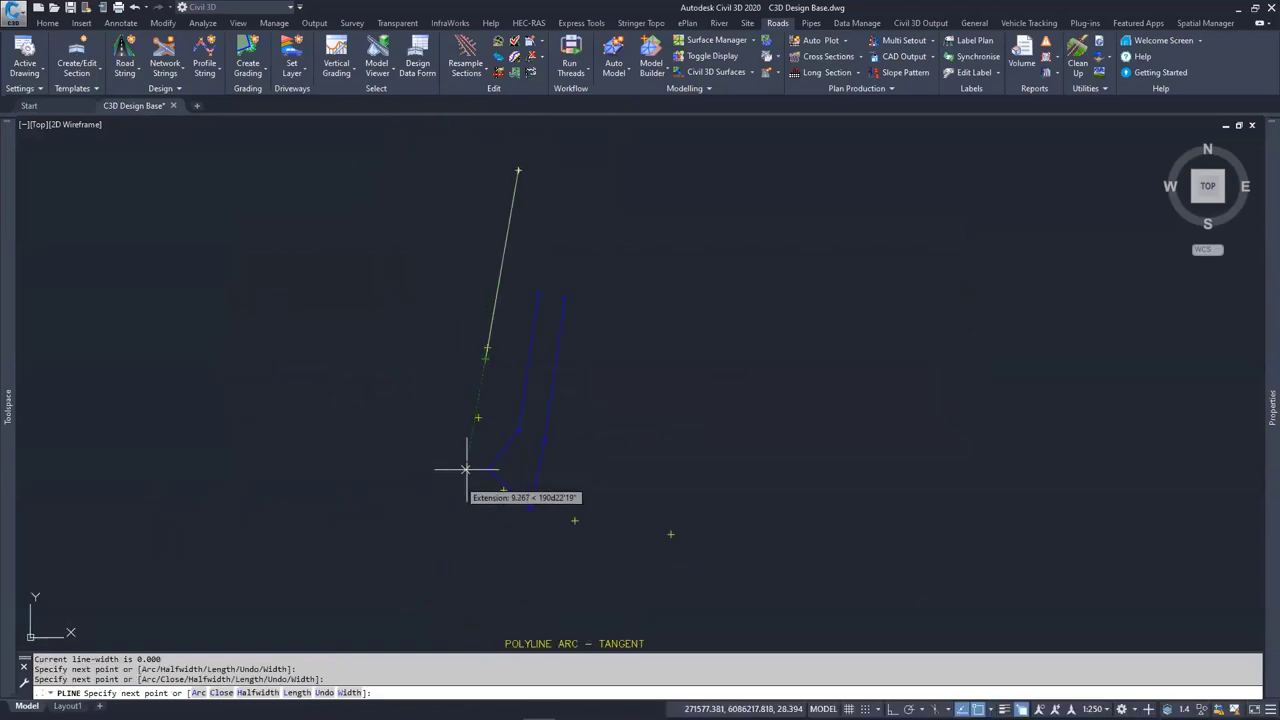
scroll(496, 418, "up", 2)
scroll(430, 360, "down", 1)
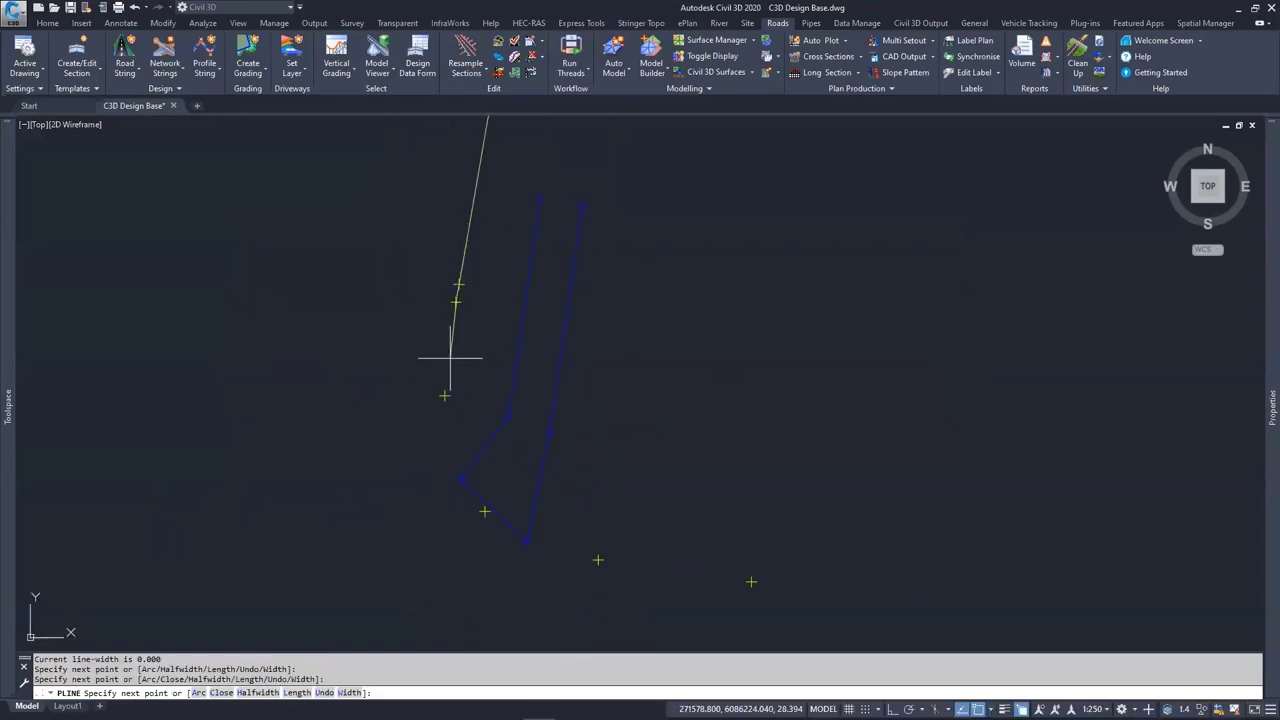
type("A")
key("Return")
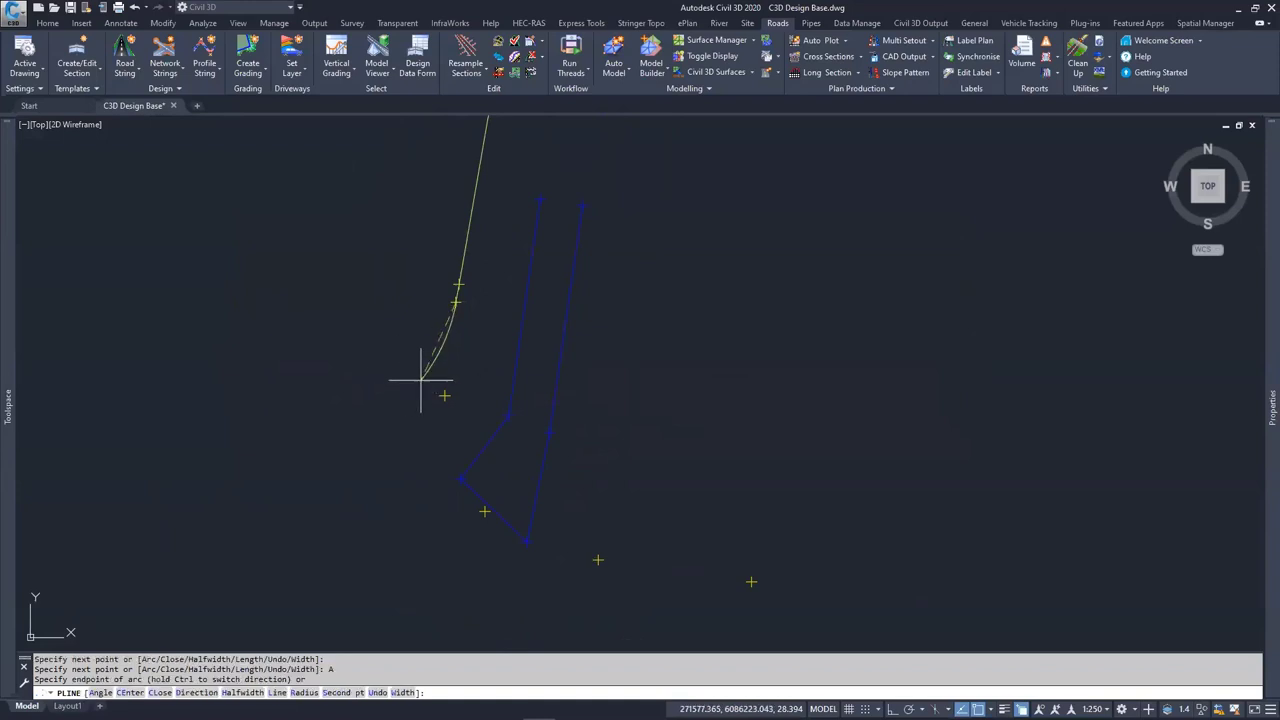
Snap tangent arcs through the survey points around the bend
scroll(434, 395, "up", 2)
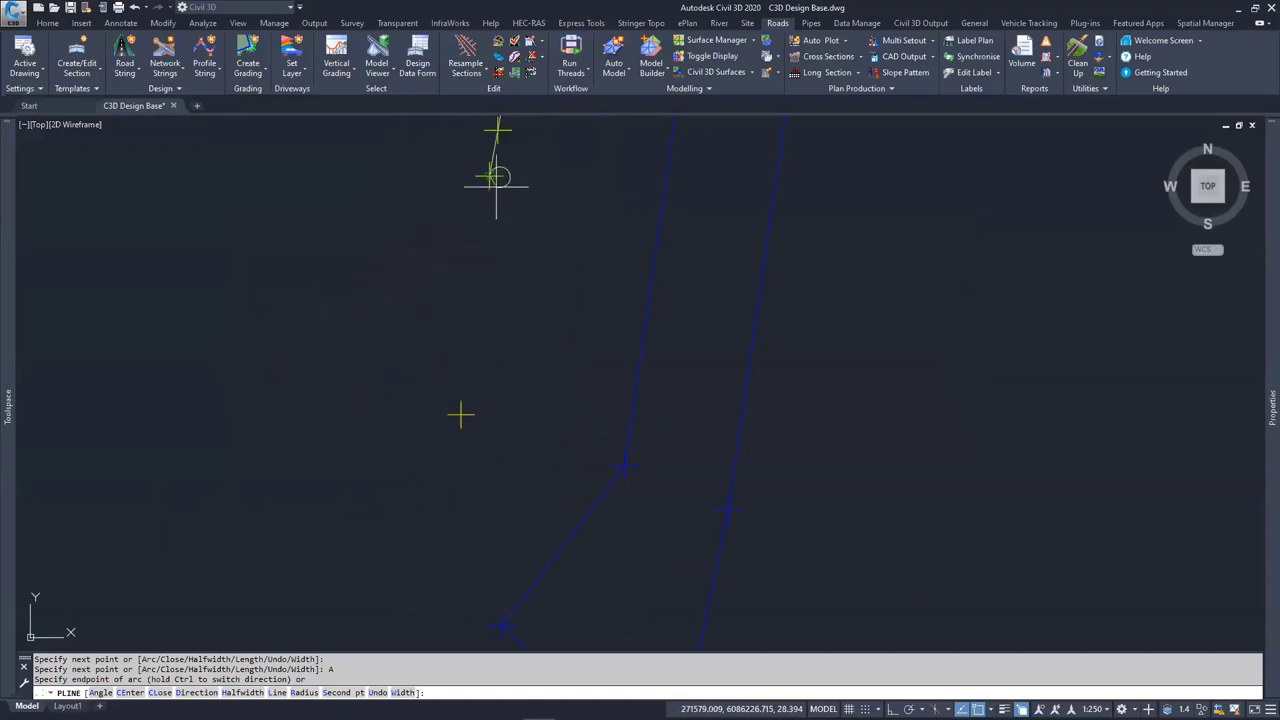
left_click(461, 413)
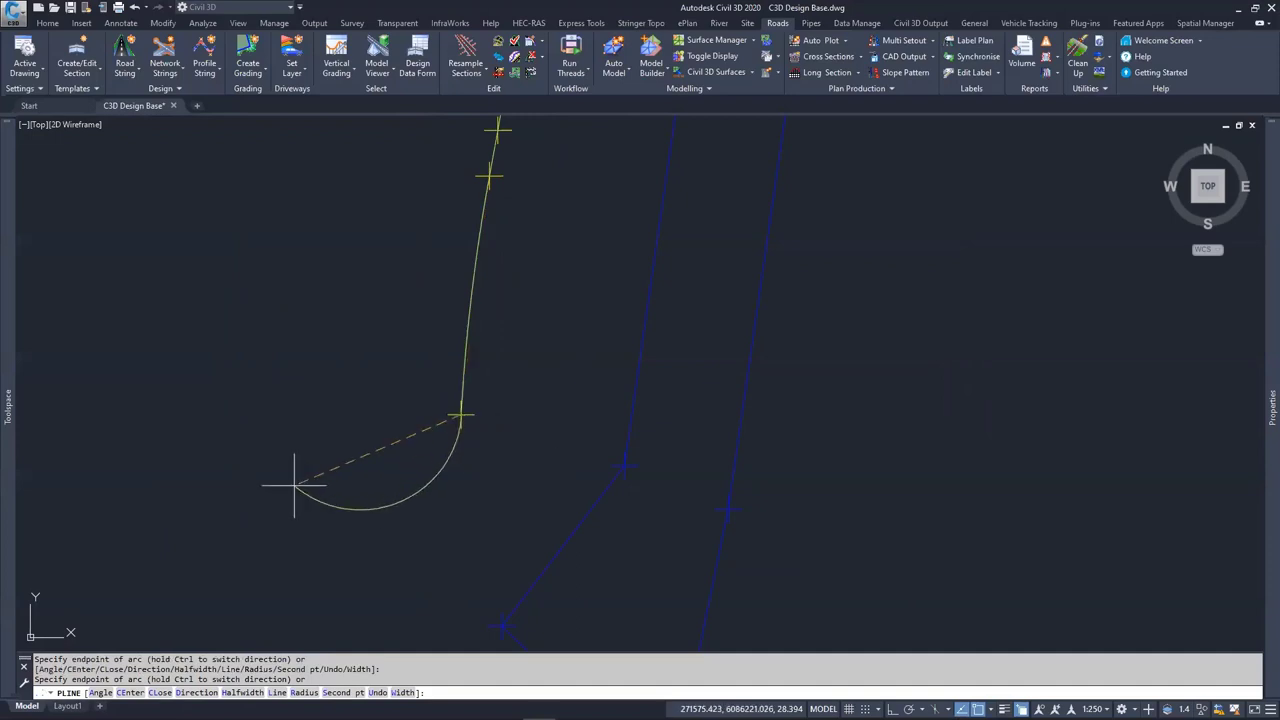
middle_click_drag(377, 507, 377, 322)
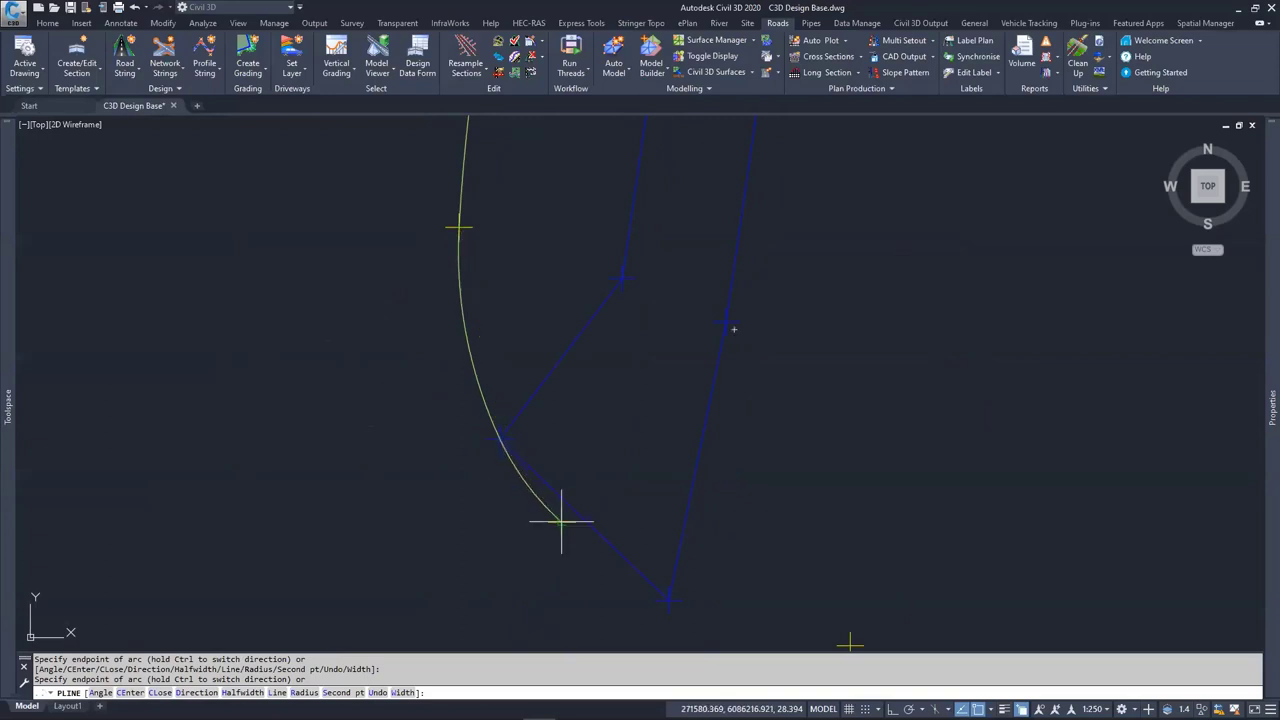
left_click(672, 600)
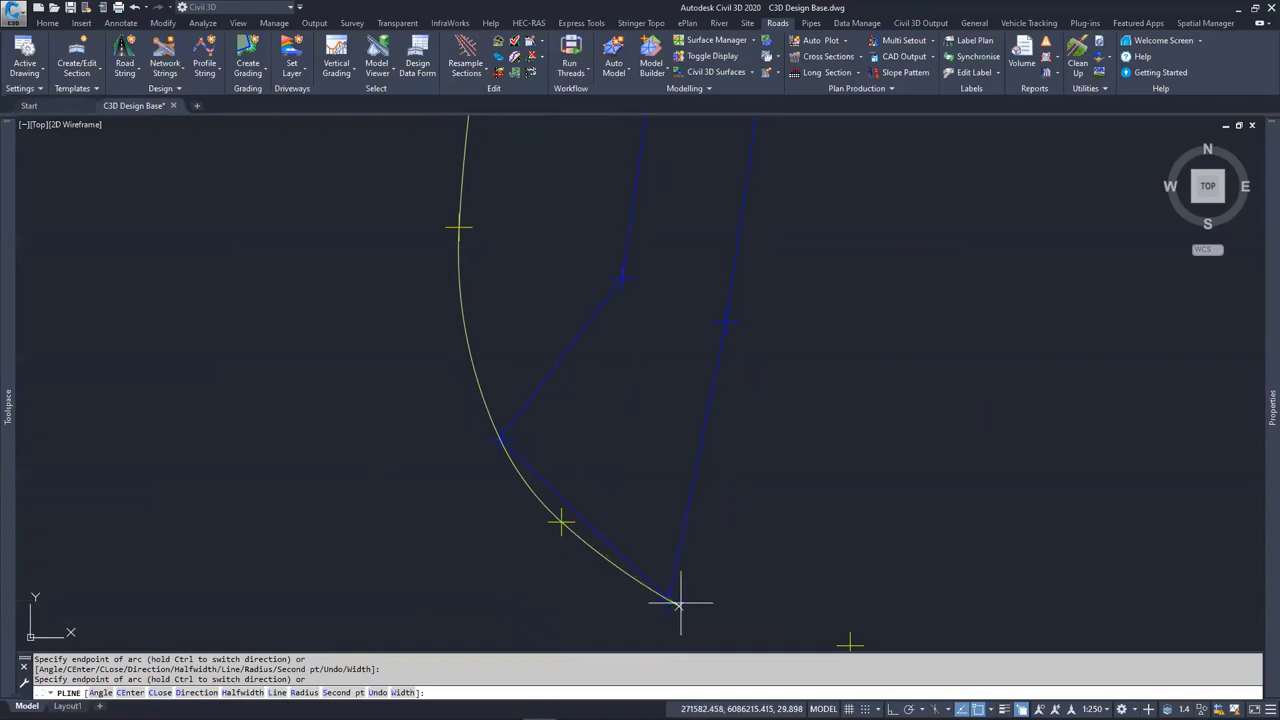
middle_click_drag(677, 600, 457, 400)
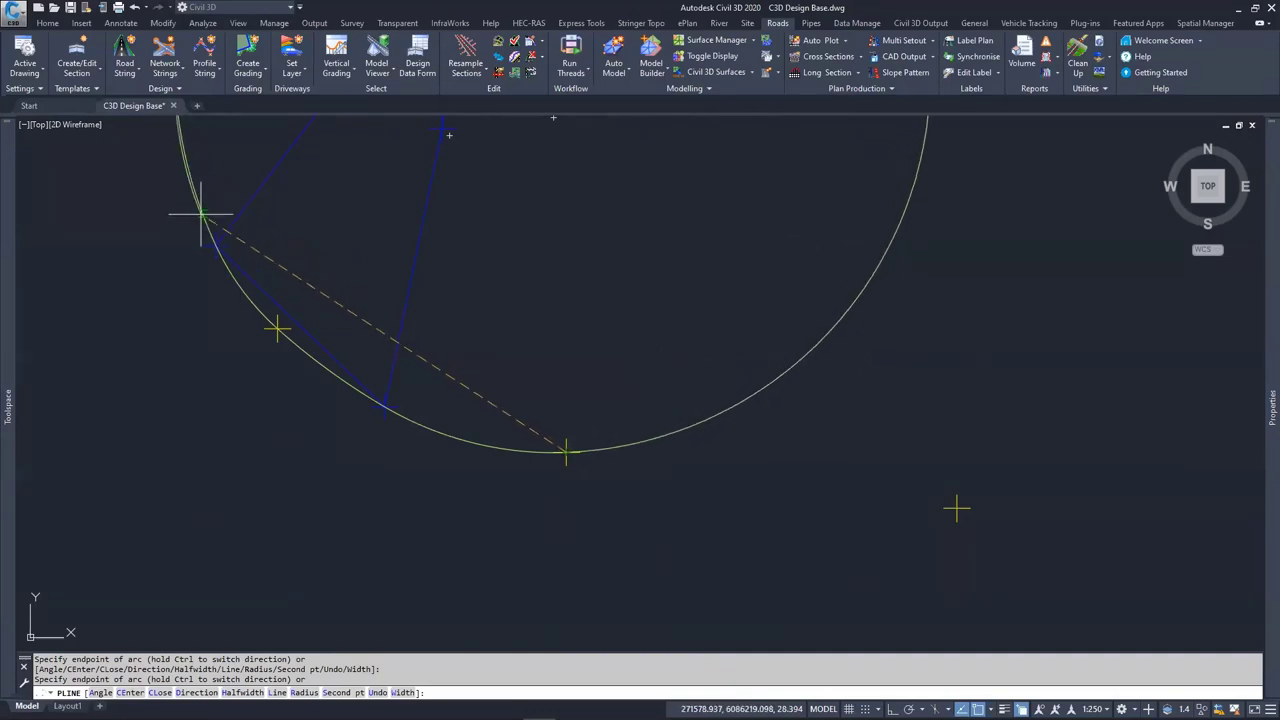
middle_click_drag(524, 274, 586, 371)
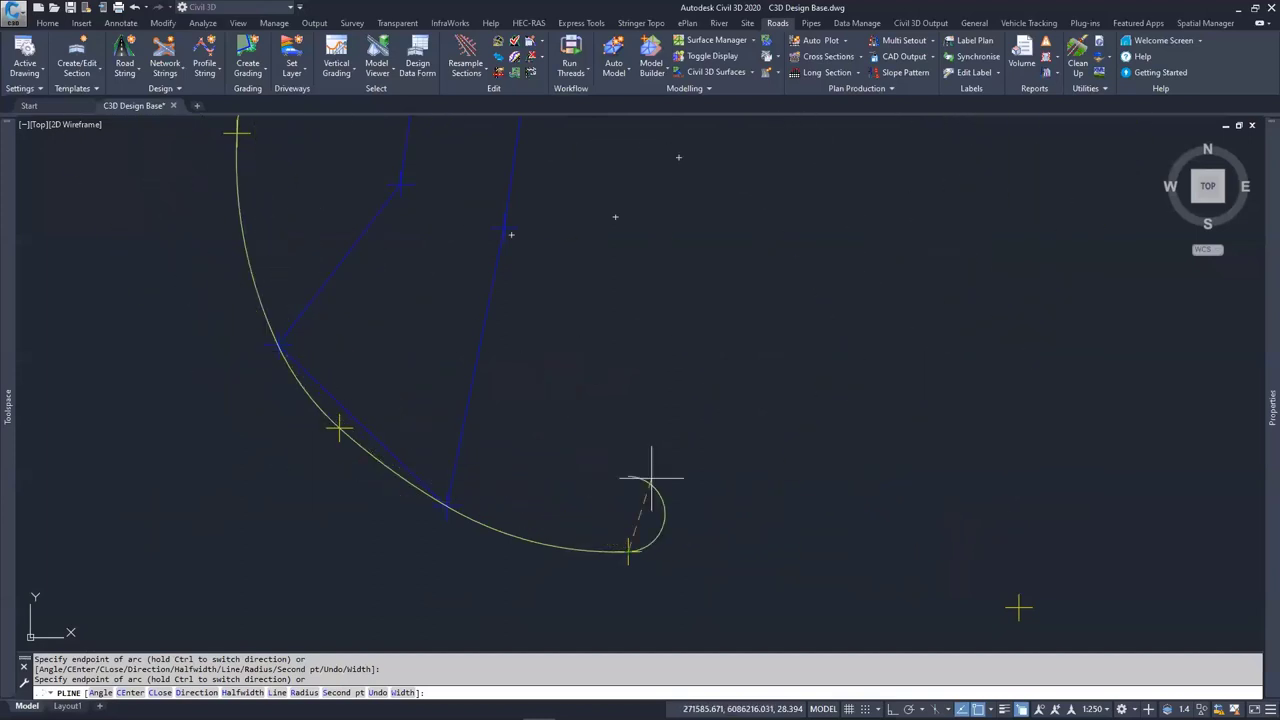
middle_click_drag(820, 563, 431, 428)
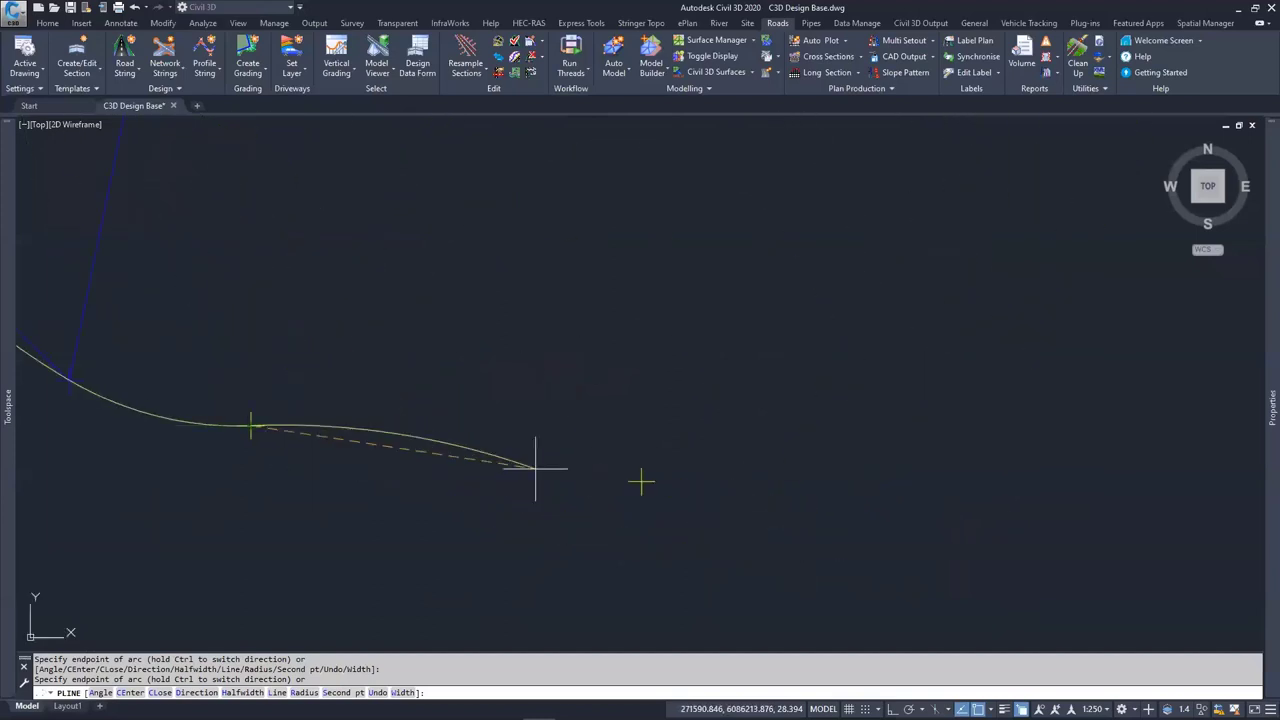
left_click(641, 480)
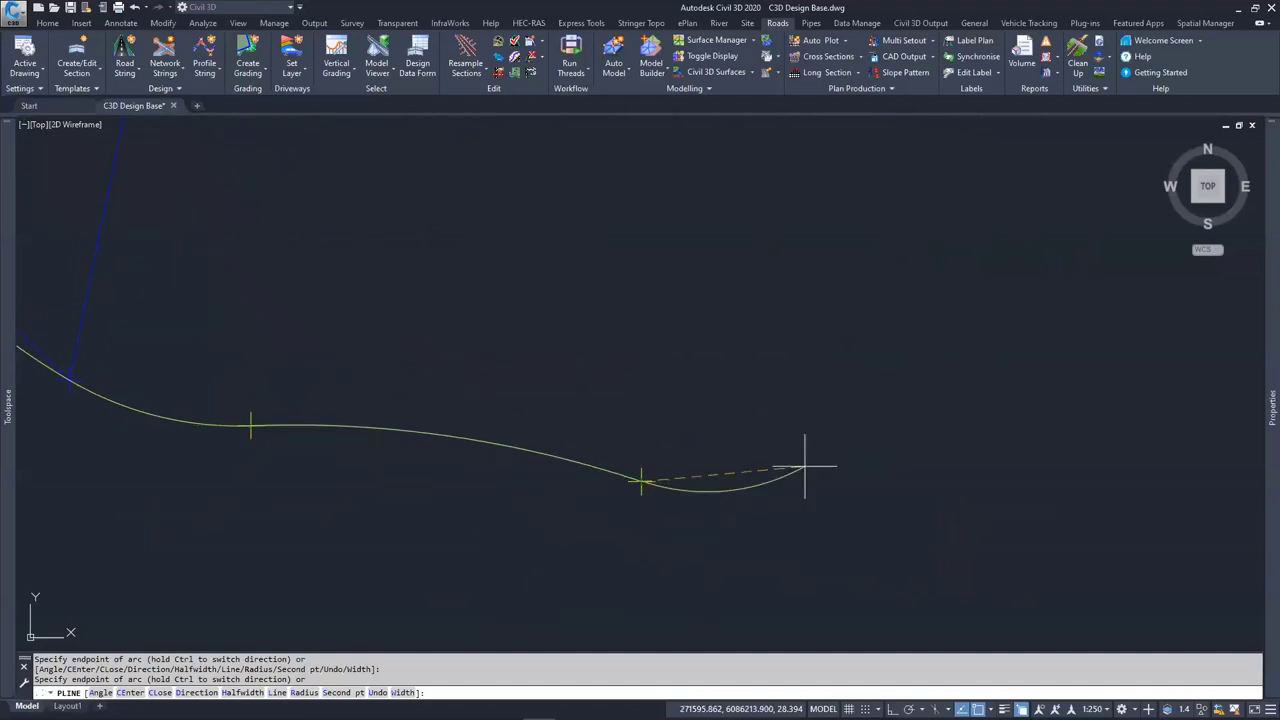
middle_click_drag(567, 470, 737, 480)
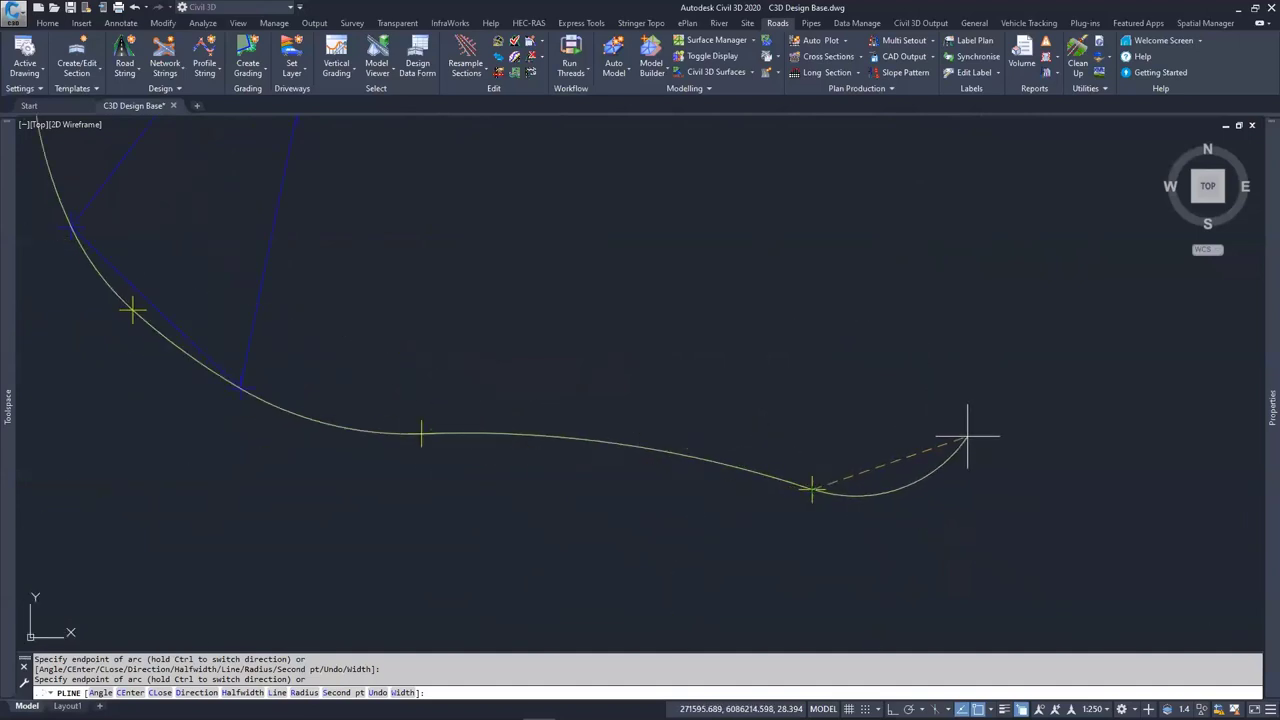
Undo the last arc vertex and finish with a straight segment to the last survey point
key("ctrl+z")
middle_click_drag(563, 432, 603, 409)
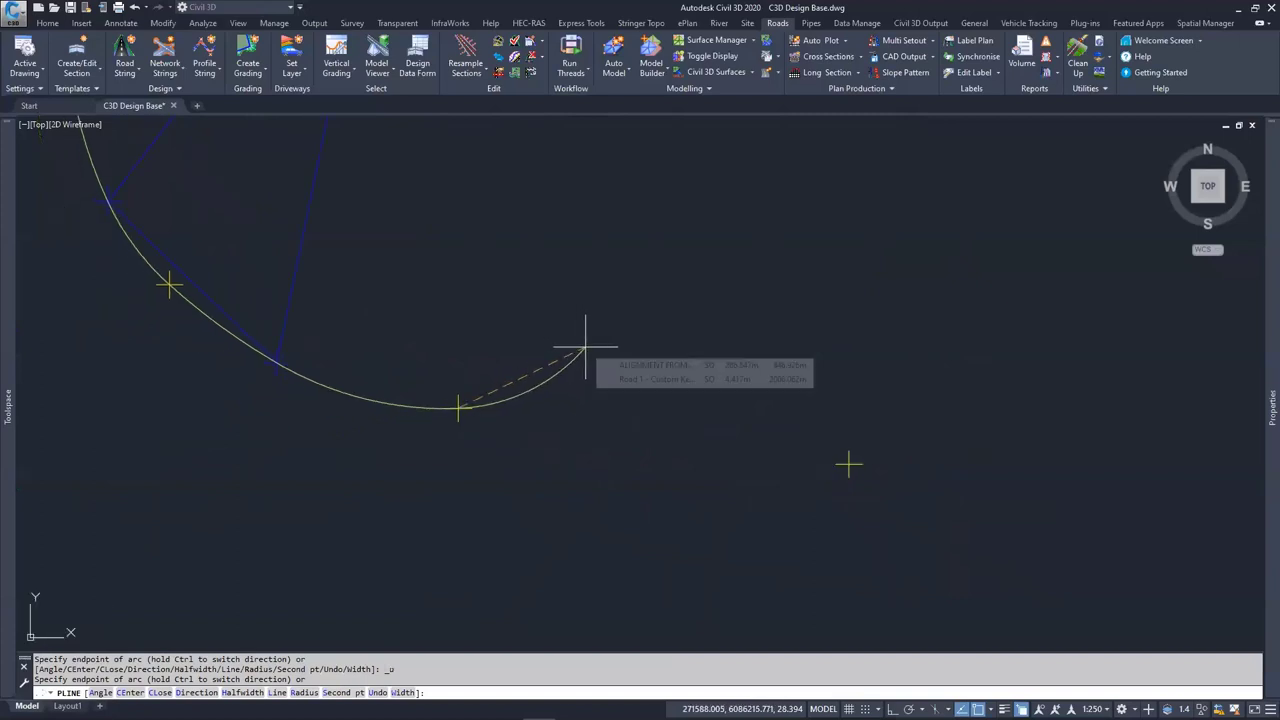
type("L")
key("Return")
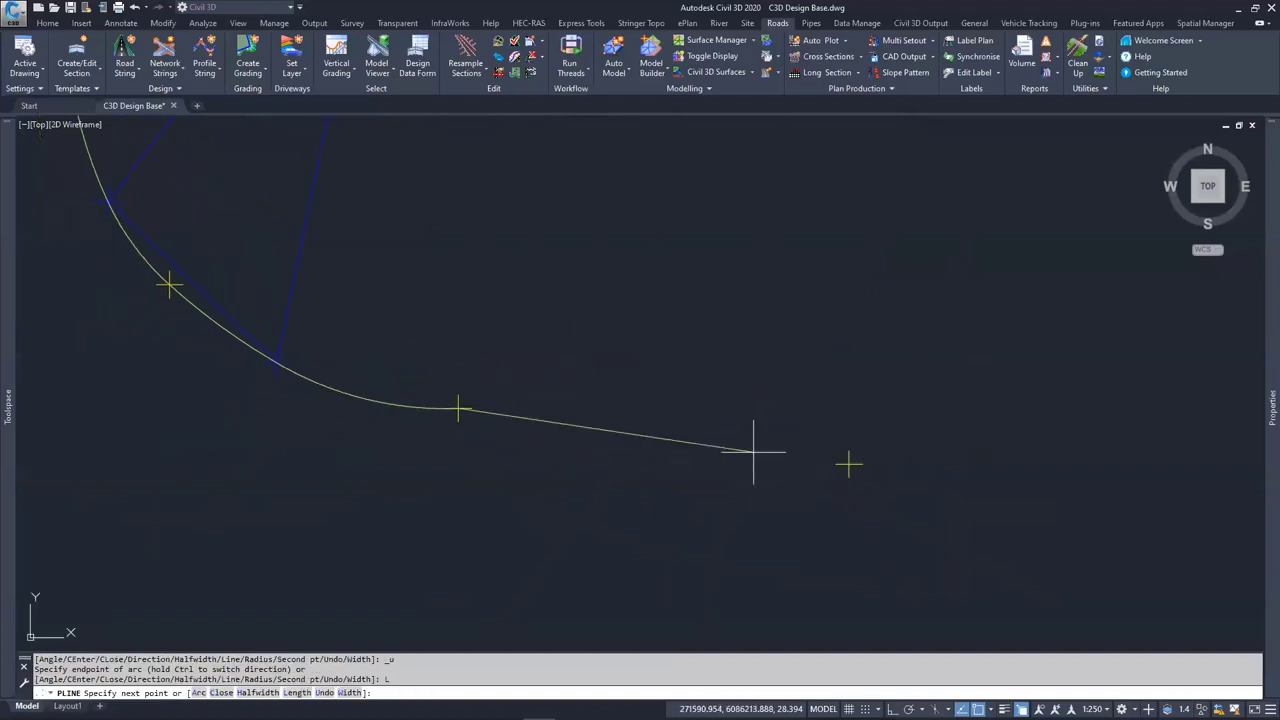
left_click(848, 463)
key("Escape")
key("Escape")
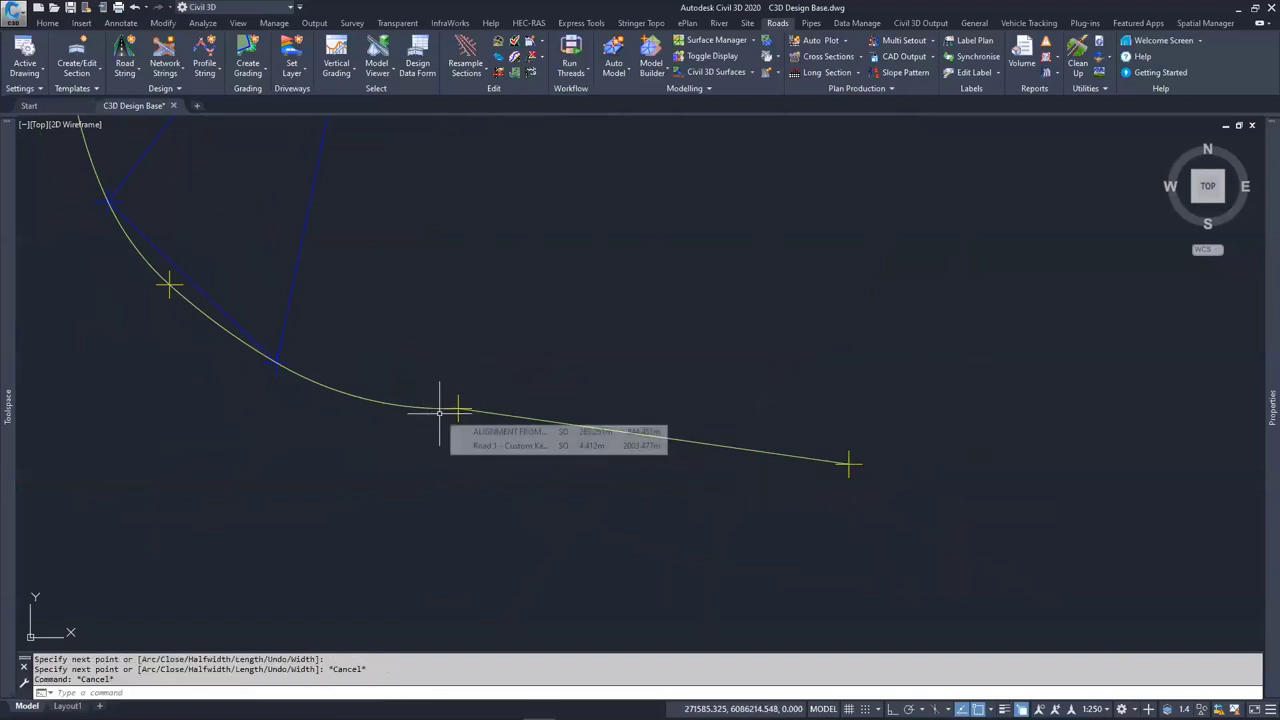
Find the POLYLINE ARC – 3PTS example, select its polyline and delete it
scroll(450, 411, "down", 4)
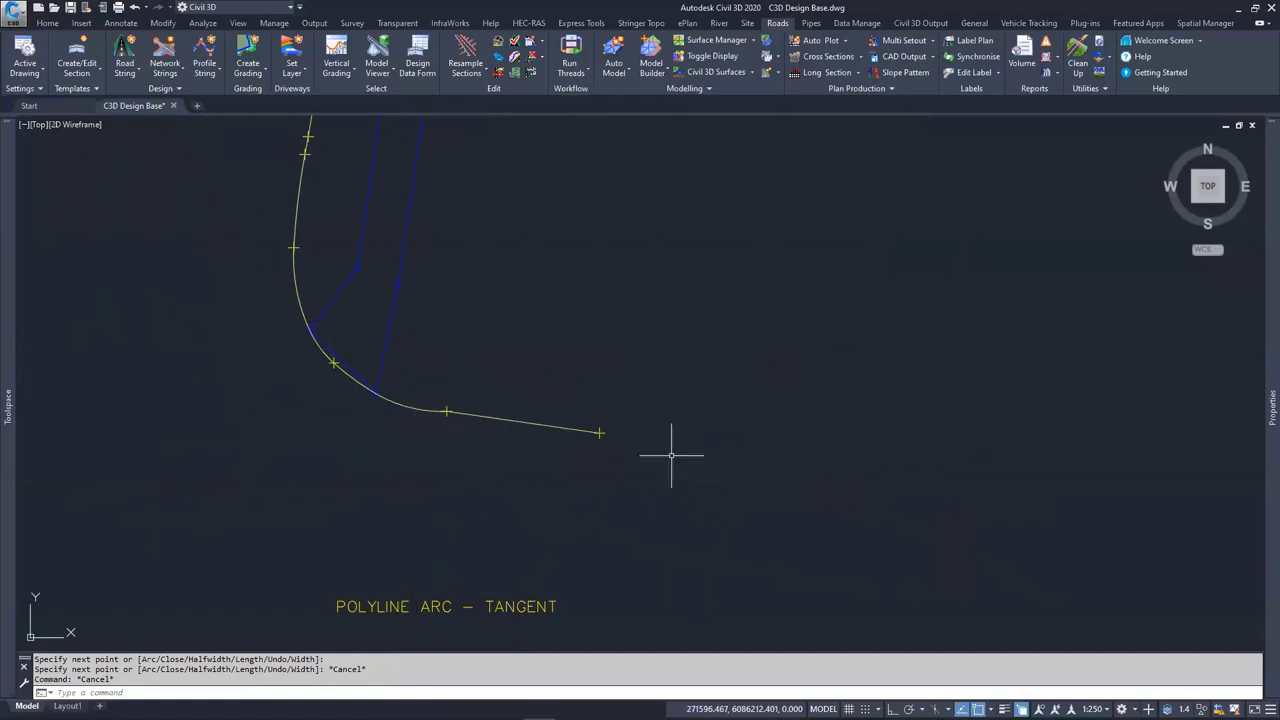
scroll(282, 395, "down", 4)
middle_click_drag(910, 437, 700, 443)
scroll(594, 380, "up", 4)
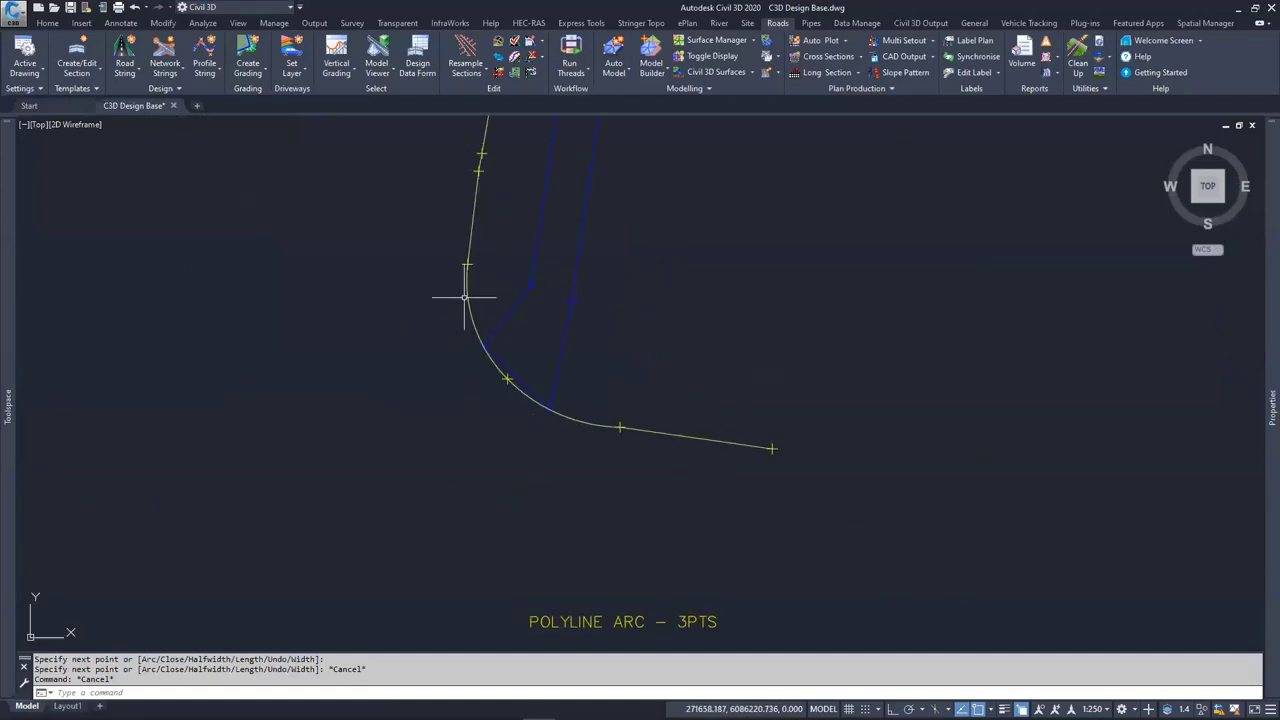
mouse_move(475, 297)
middle_mouse_down()
mouse_move(451, 334)
mouse_move(966, 366)
middle_mouse_up()
scroll(903, 428, "down", 2)
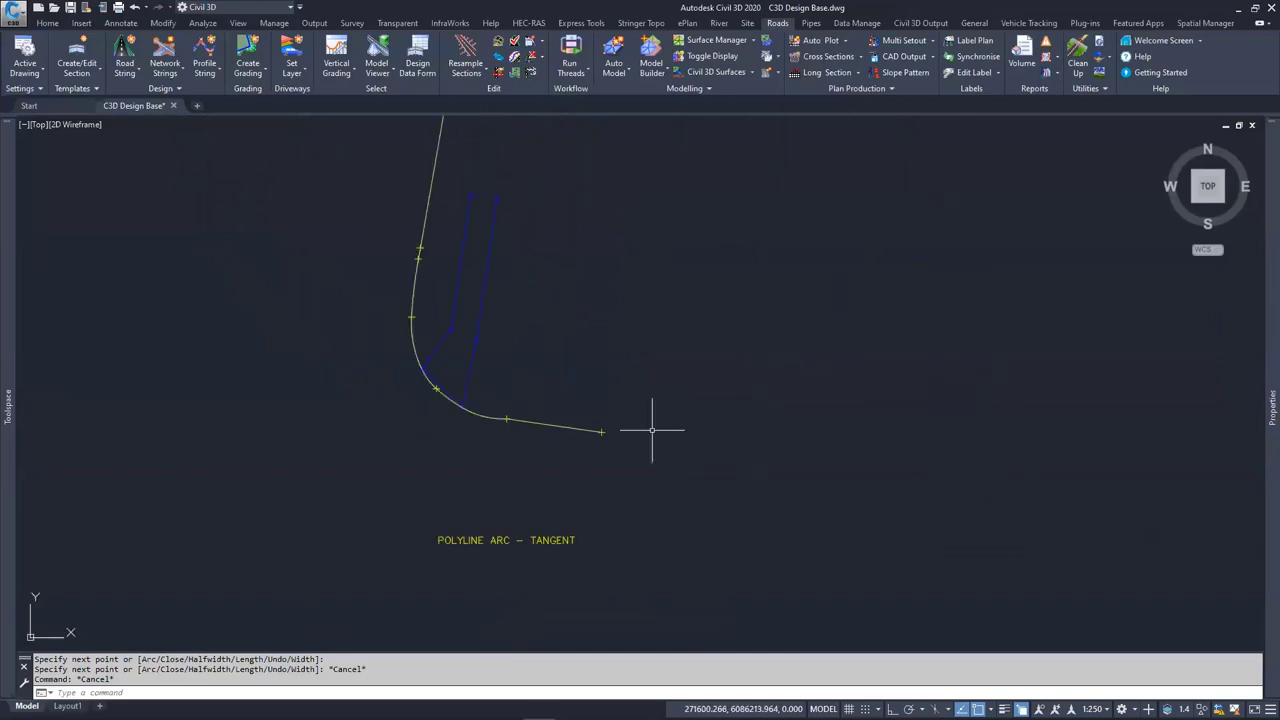
scroll(440, 363, "up", 5)
left_click(455, 372)
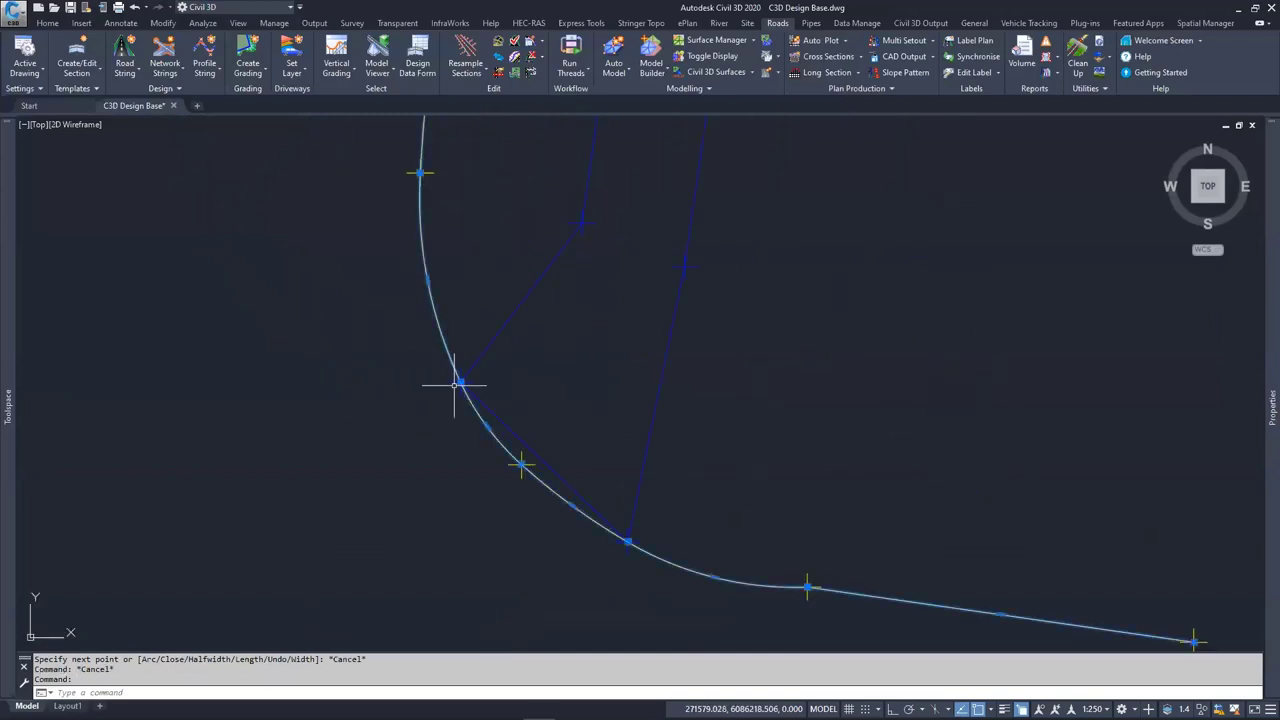
scroll(466, 380, "up", 3)
scroll(443, 277, "down", 3)
scroll(502, 457, "down", 3)
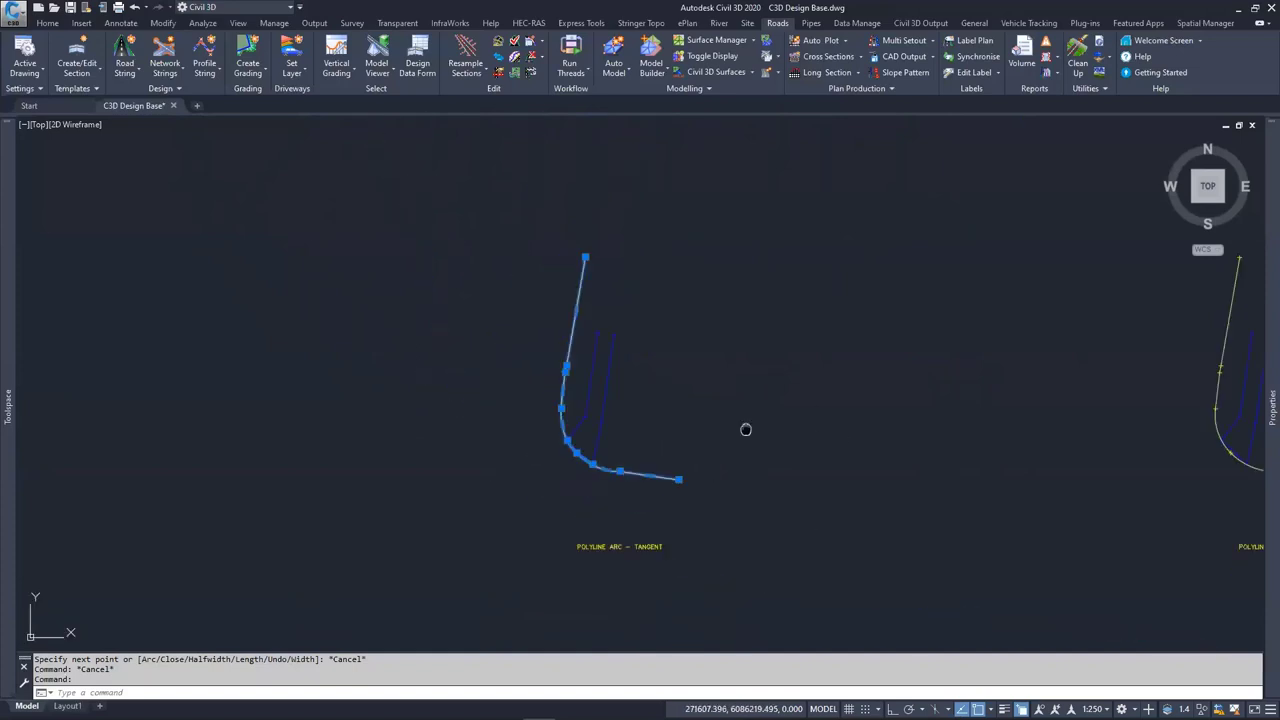
key("Escape")
left_click(601, 422)
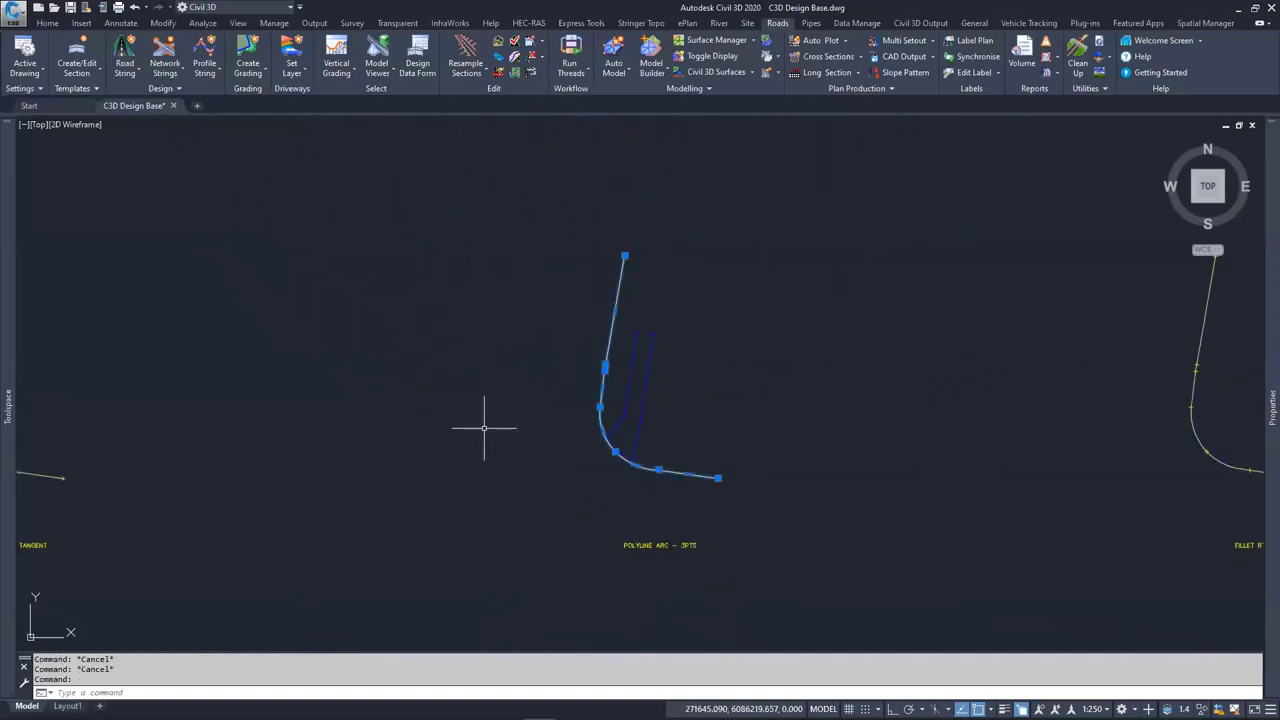
middle_click_drag(512, 434, 469, 451)
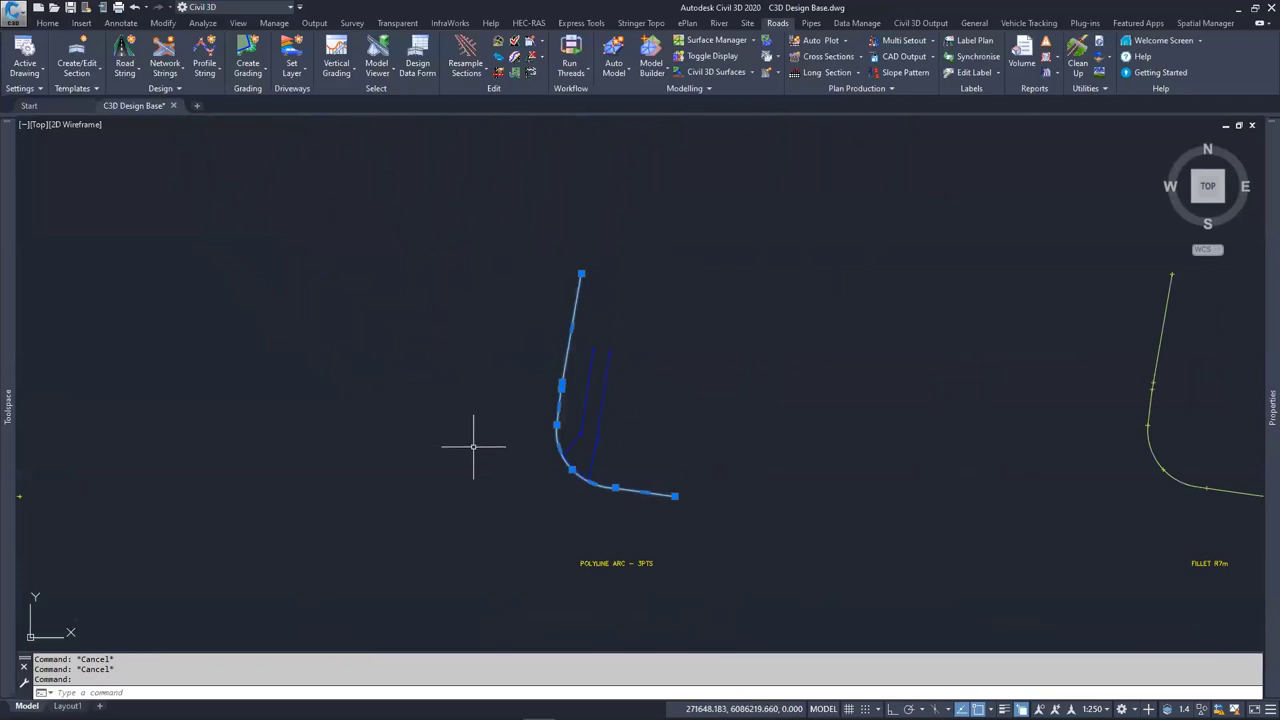
key("Delete")
Start a polyline with PL through the first three 3PTS survey points as a straight run
middle_click_drag(500, 409, 449, 449)
type("PL")
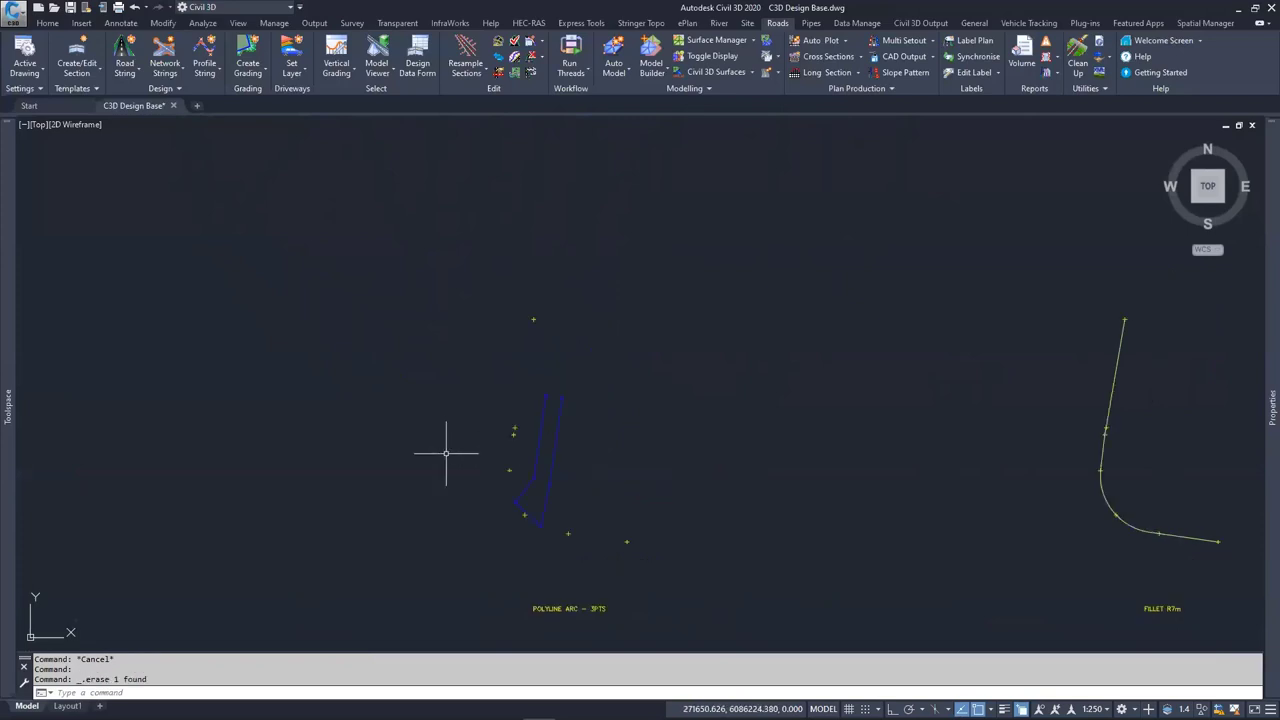
key("Return")
left_click(536, 320)
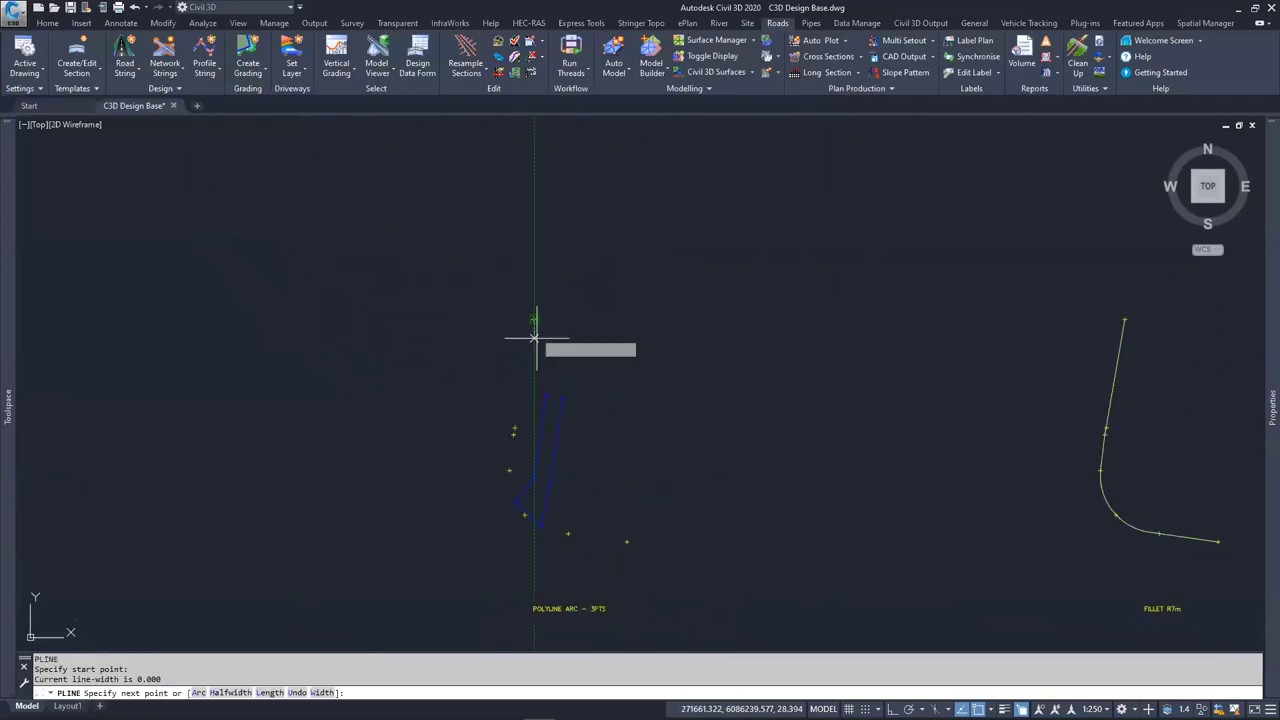
scroll(514, 425, "up", 4)
left_click(513, 432)
middle_click_drag(491, 529, 487, 373)
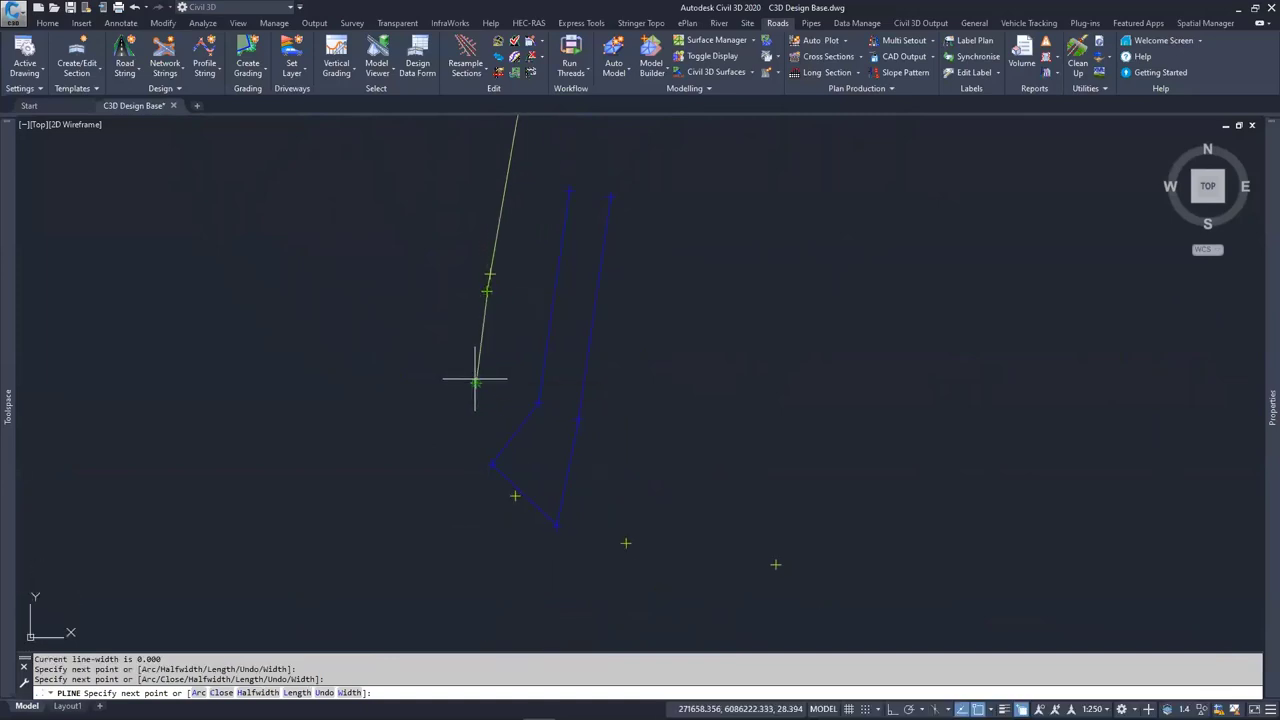
left_click(475, 381)
Add a three-point arc around the bend, then a straight tail to the last survey point
type("A")
key("Return")
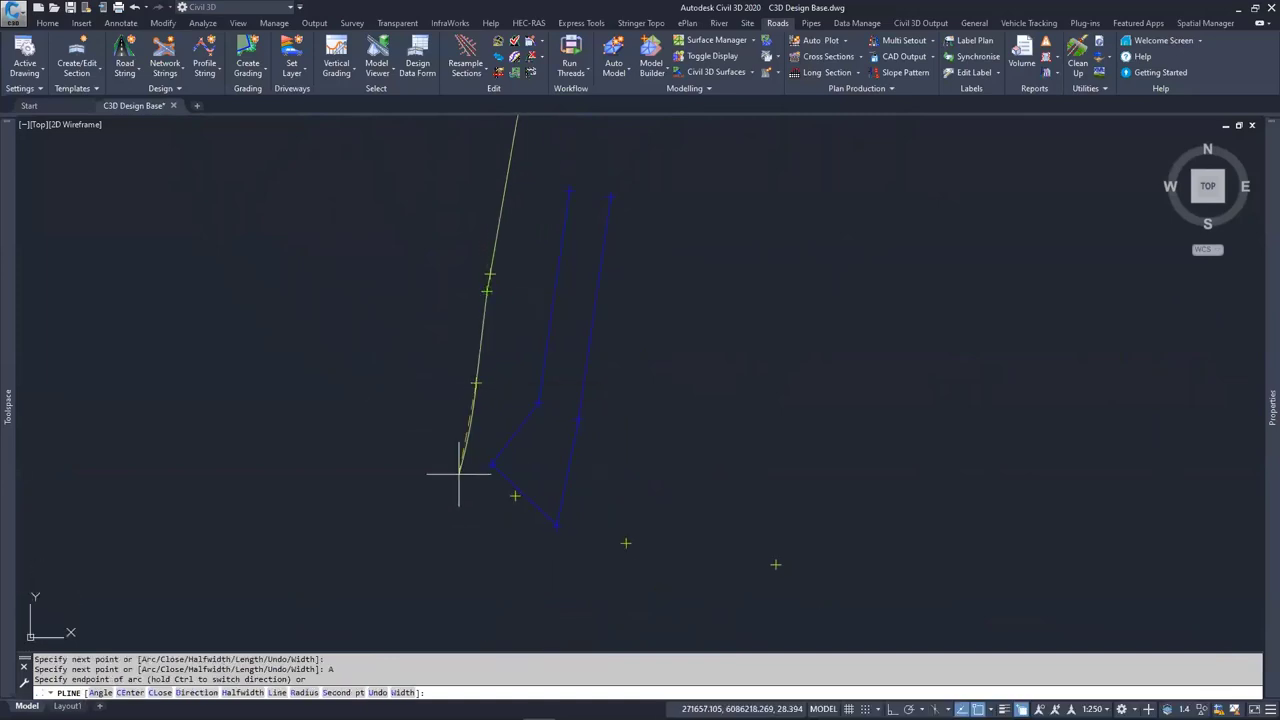
scroll(487, 500, "up", 4)
left_click(557, 477)
middle_click_drag(707, 510, 420, 410)
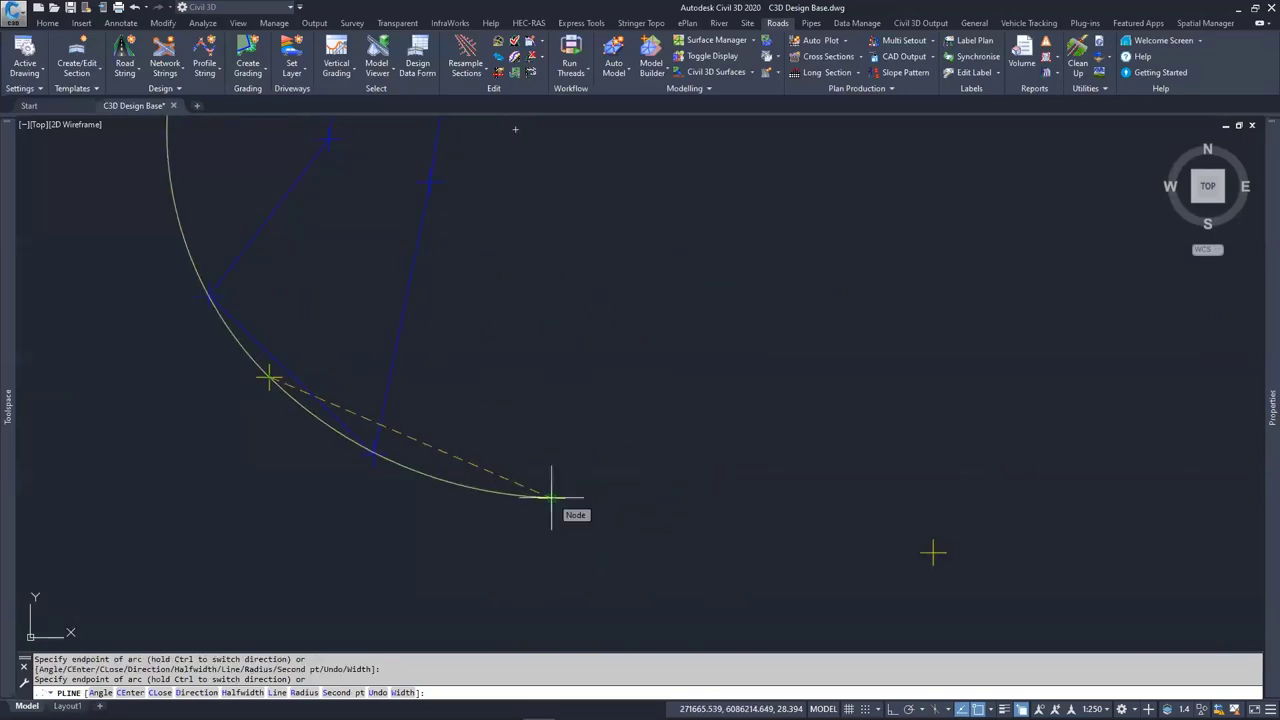
left_click(551, 497)
type("L")
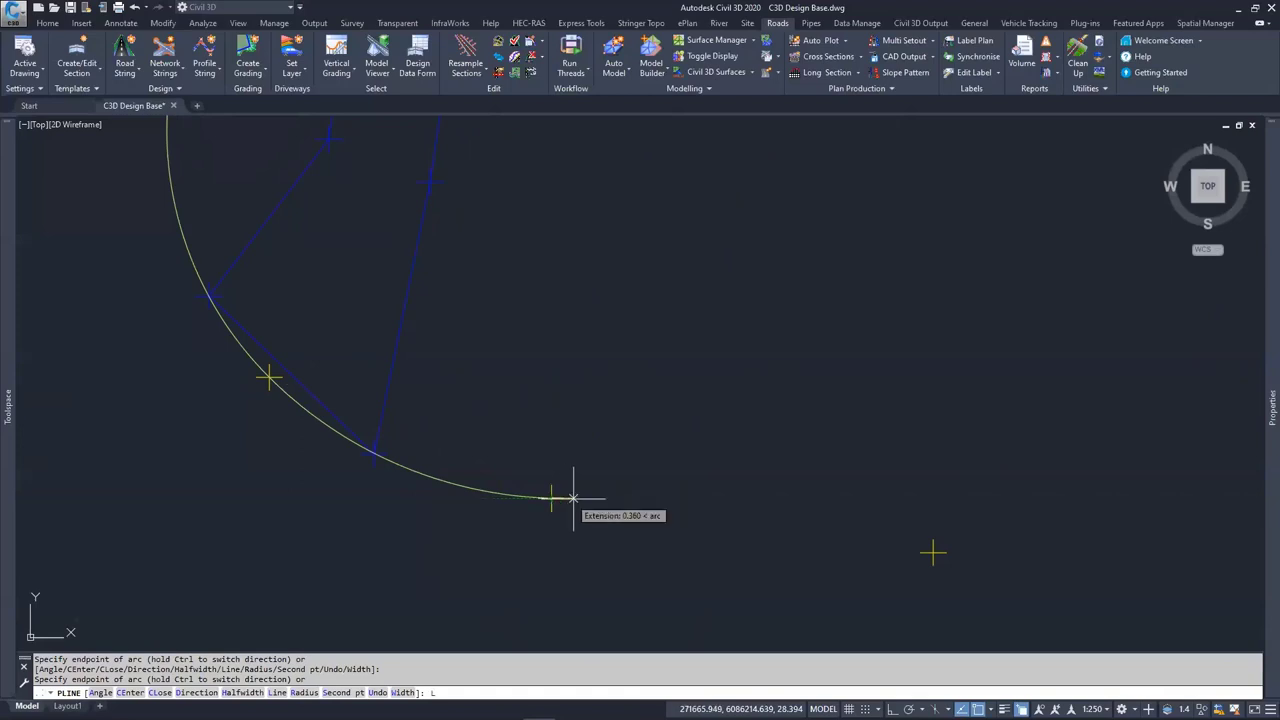
key("Return")
left_click(929, 553)
key("Escape")
key("Escape")
key("Escape")
scroll(714, 514, "down", 3)
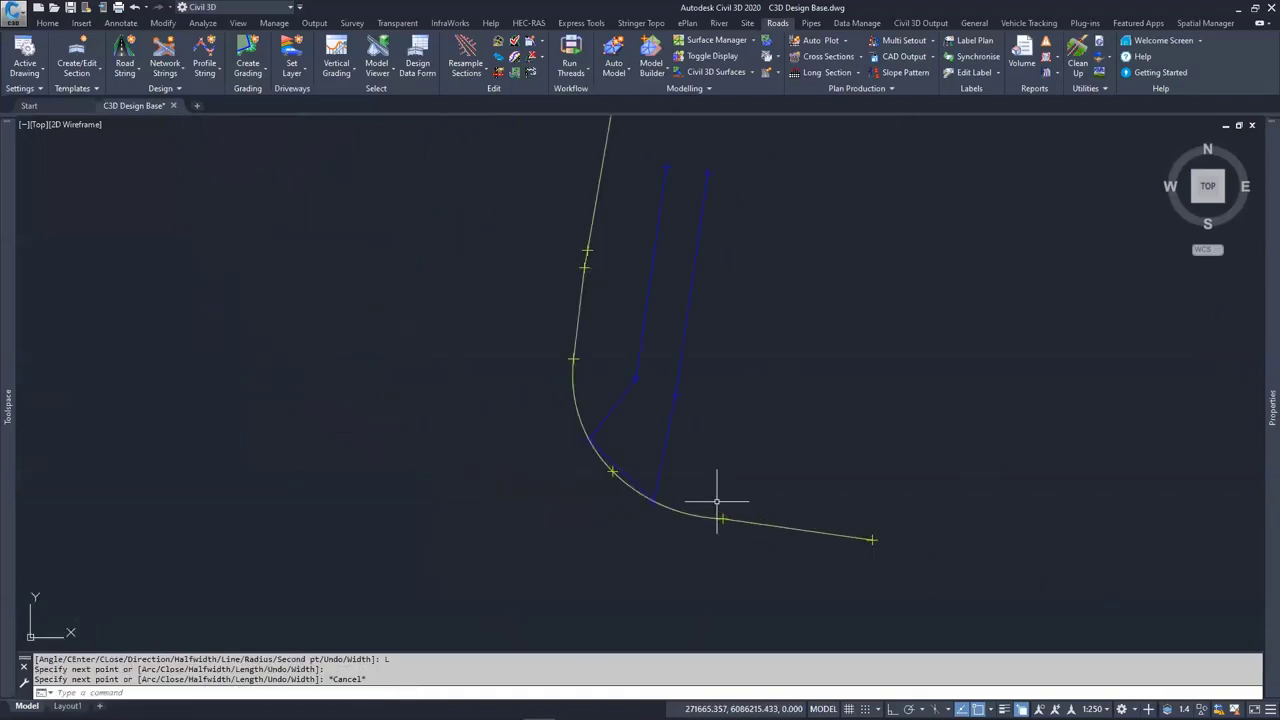
scroll(600, 505, "up", 3)
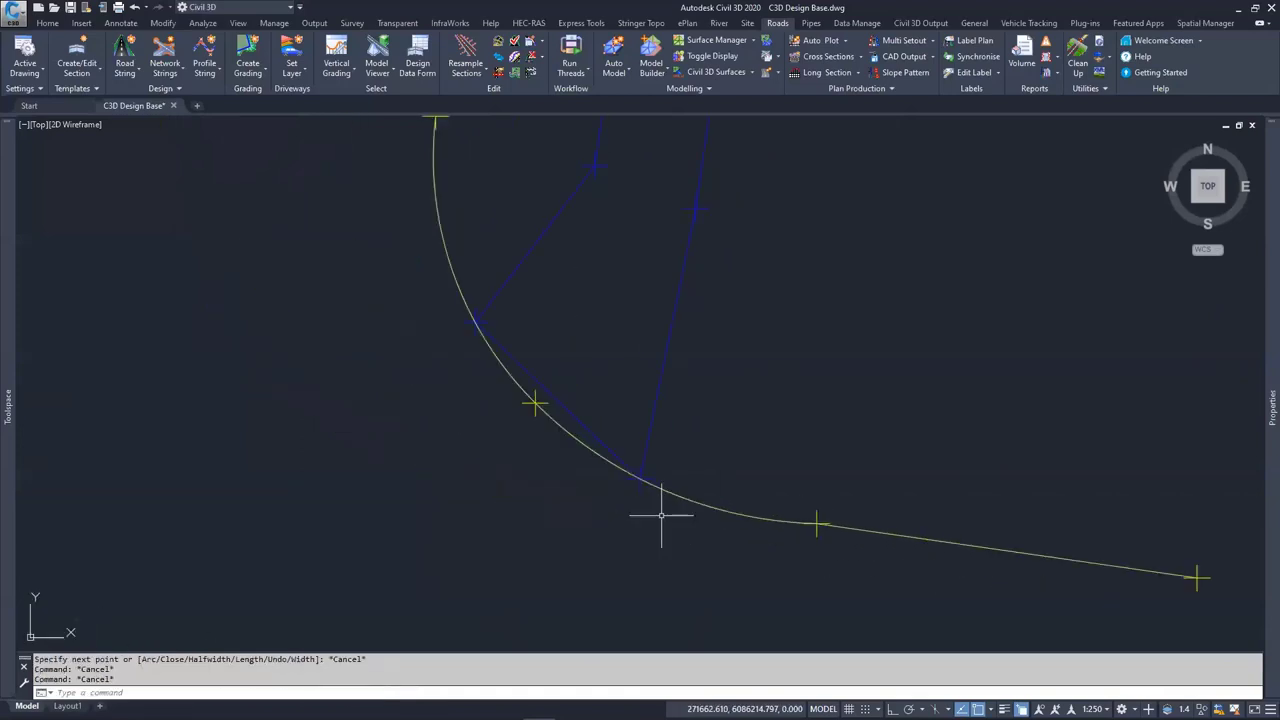
Select the redrawn 3PTS polyline and stretch its first arc grip to a new position
left_click(452, 224)
scroll(414, 252, "up", 3)
left_click(401, 183)
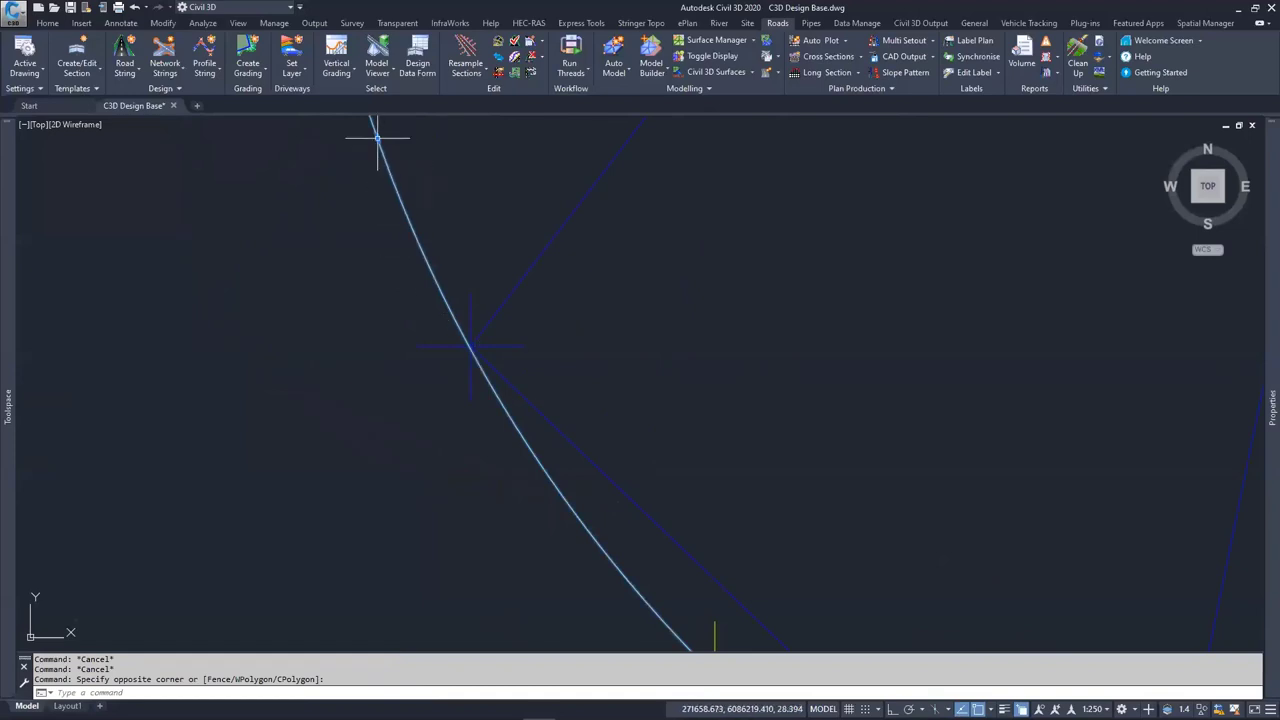
left_click(377, 136)
scroll(480, 360, "up", 3)
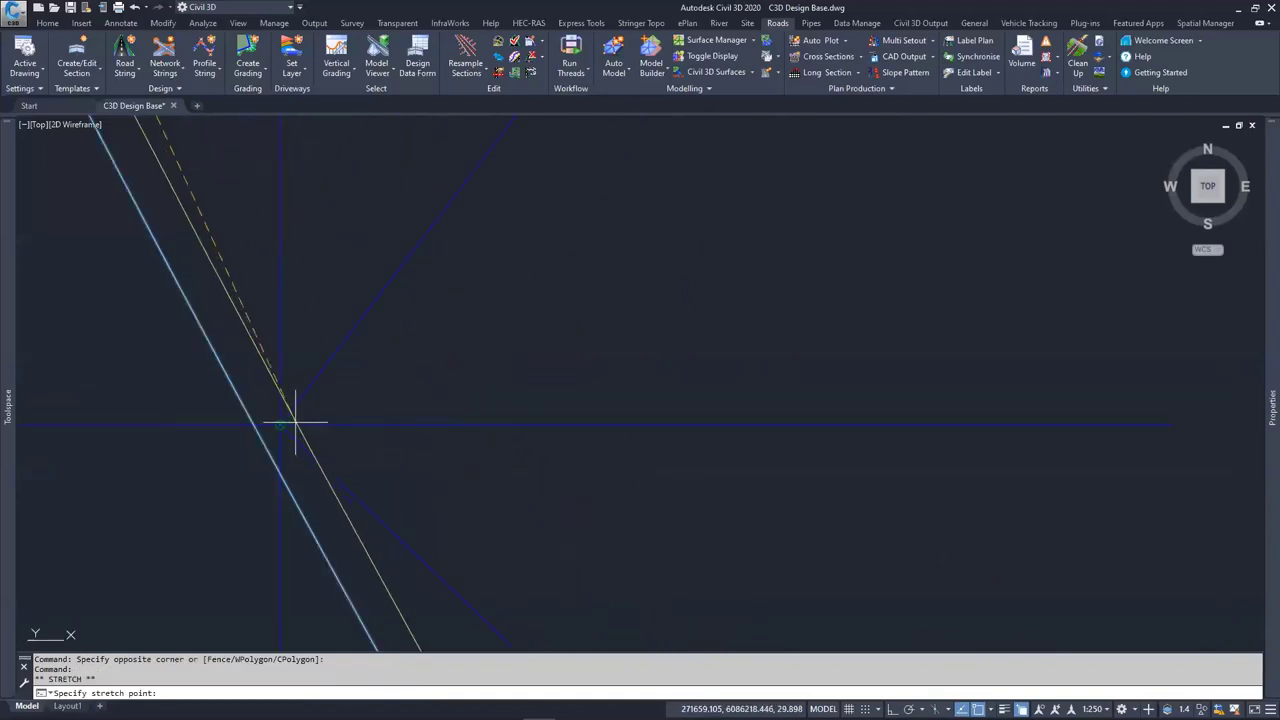
key("ctrl")
key("ctrl")
key("ctrl")
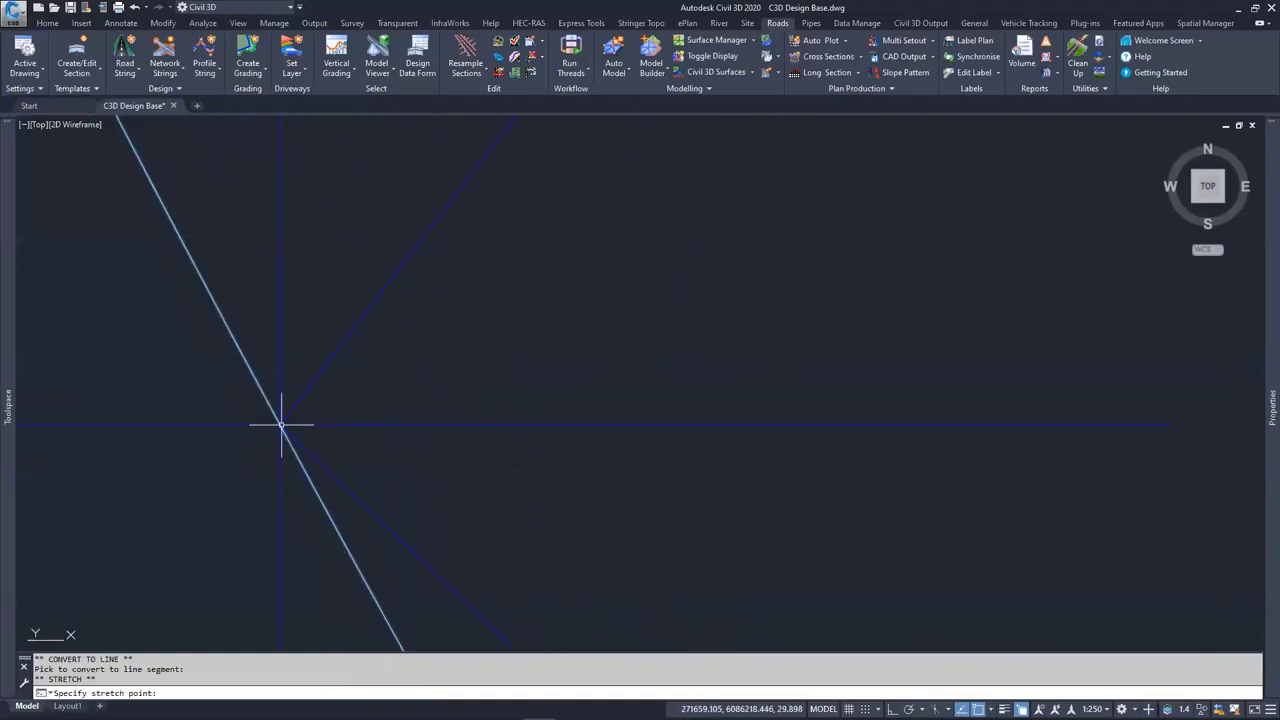
left_click(354, 379)
scroll(354, 379, "down", 5)
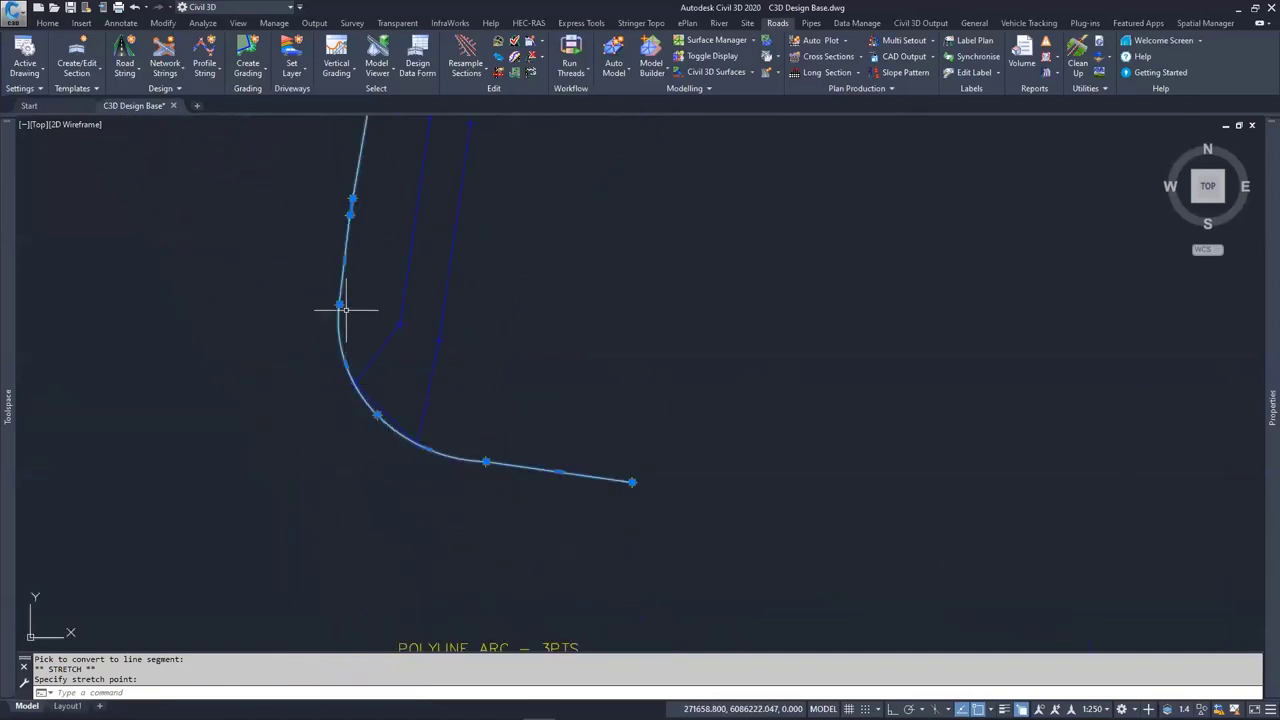
scroll(397, 433, "up", 3)
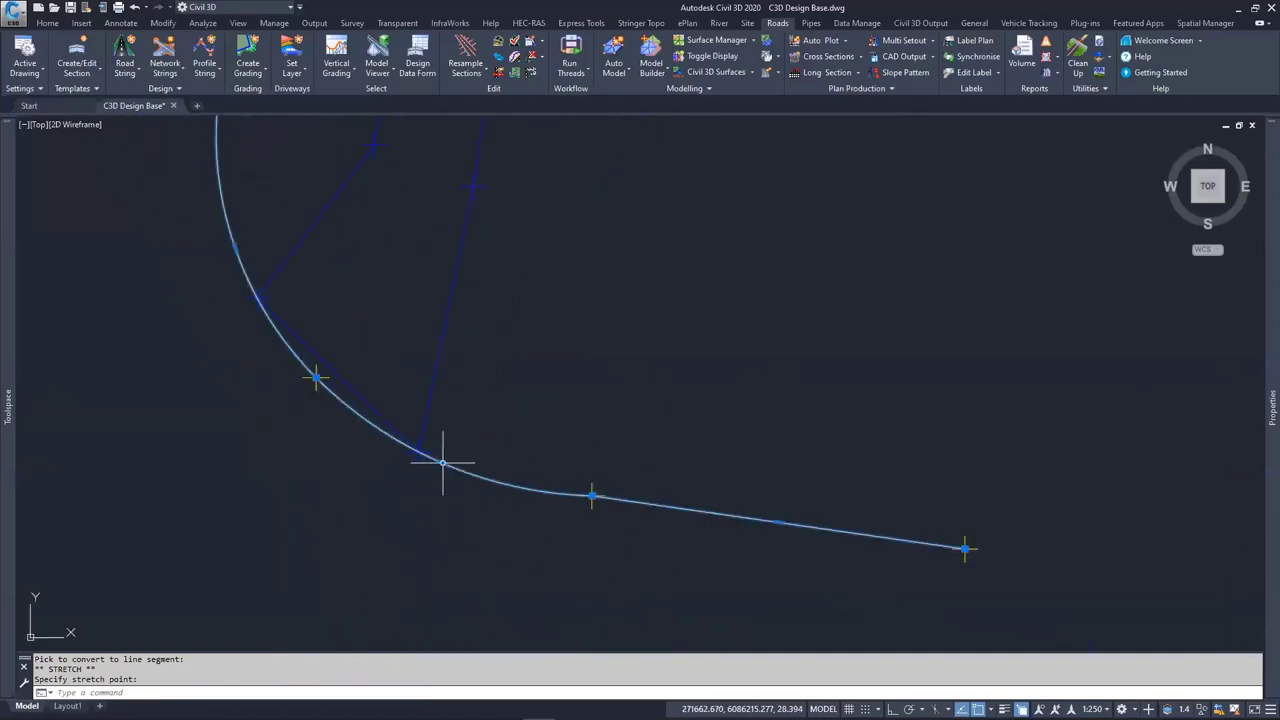
Stretch further arc grips so the curve follows the survey markers more closely
left_click(443, 457)
scroll(414, 449, "up", 4)
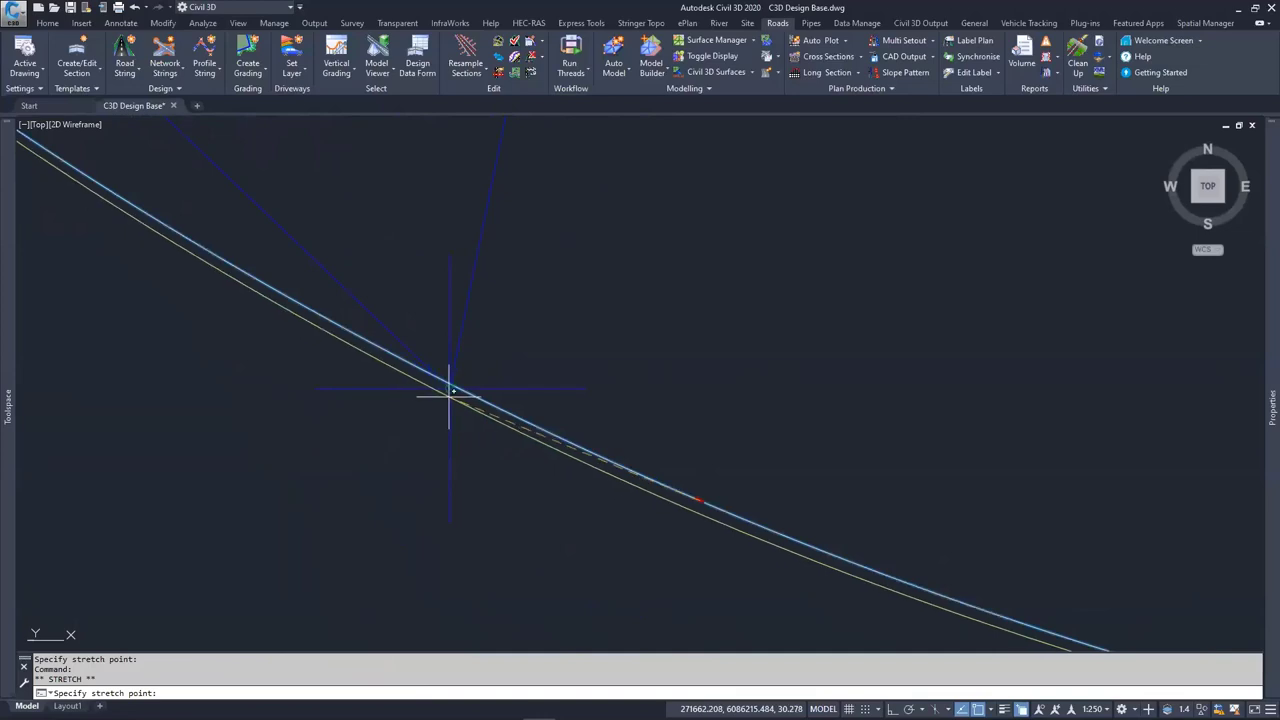
left_click(447, 384)
scroll(443, 400, "down", 5)
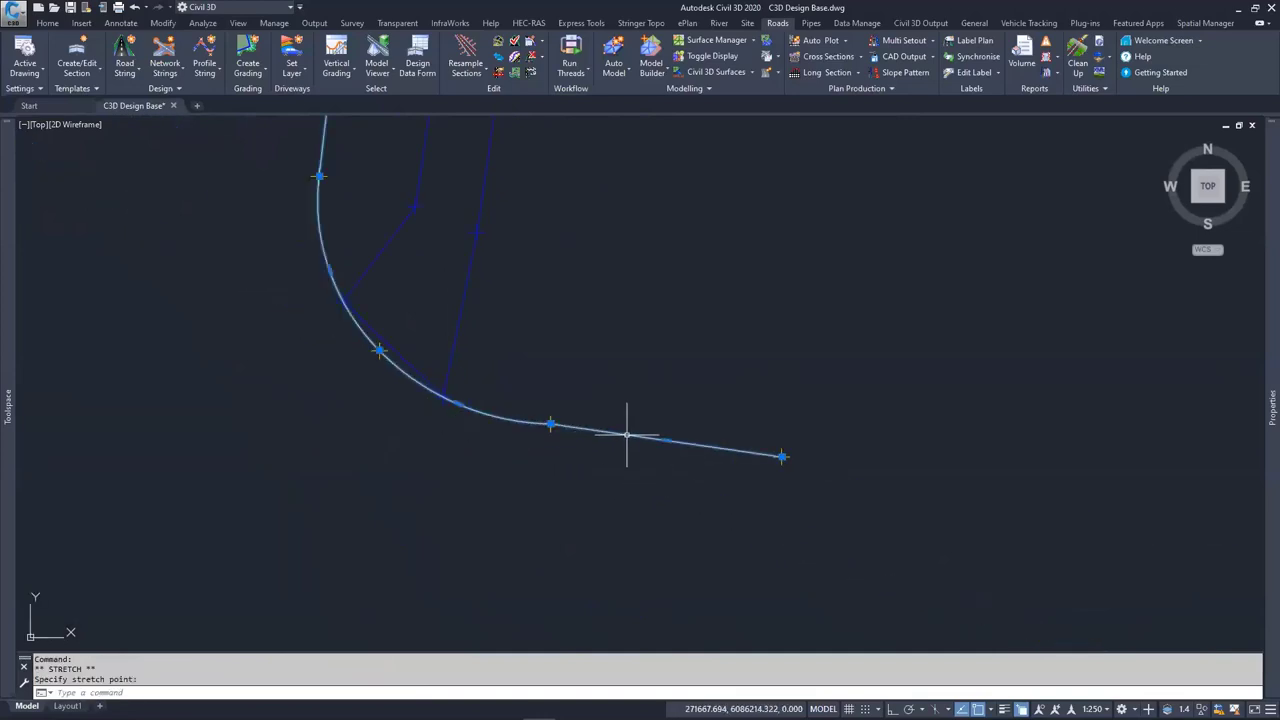
left_click(557, 423)
scroll(380, 397, "down", 6)
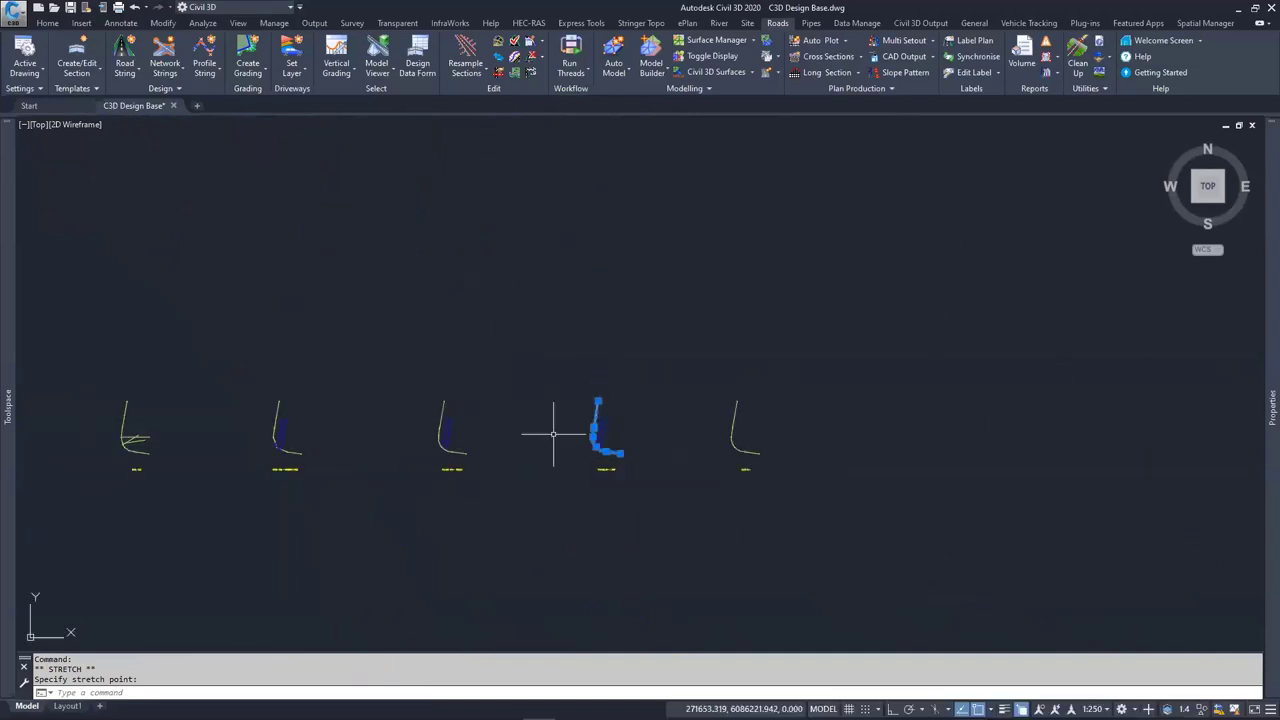
Cancel the pending stretch, zoom to the FILLET R7m example and select its straight tail
scroll(143, 429, "up", 6)
scroll(80, 453, "down", 6)
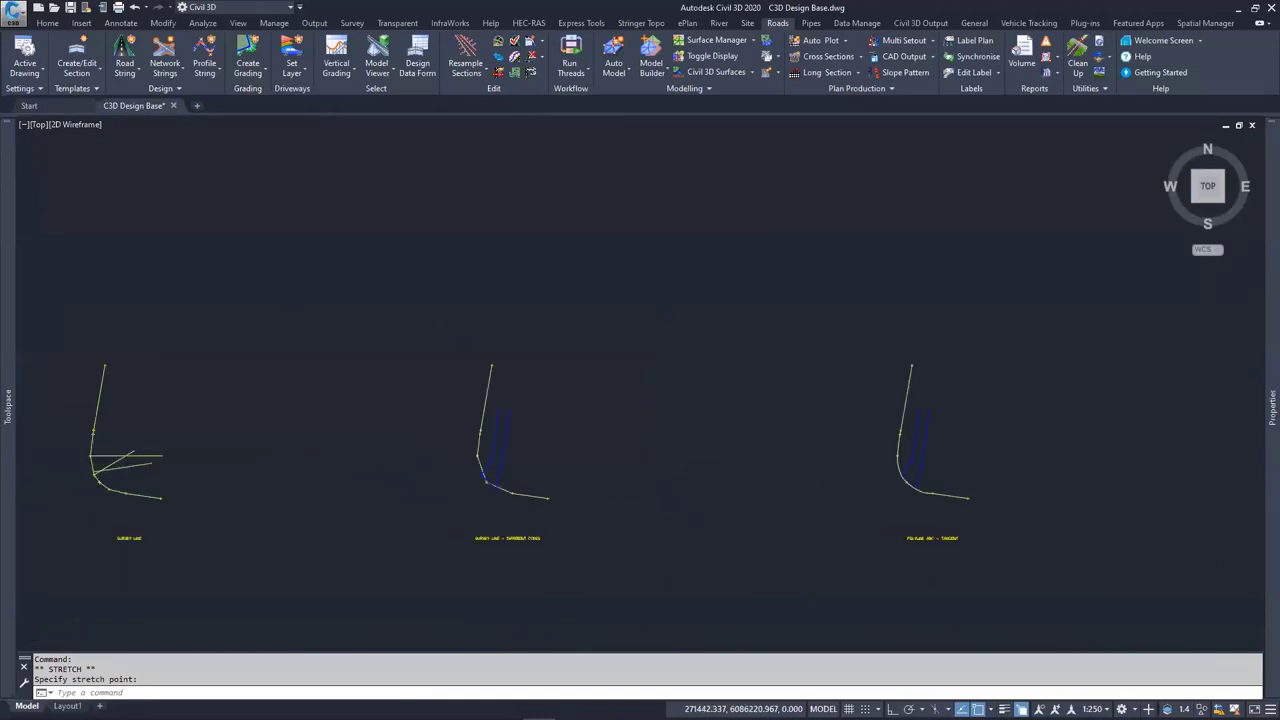
scroll(612, 438, "up", 6)
scroll(505, 447, "up", 4)
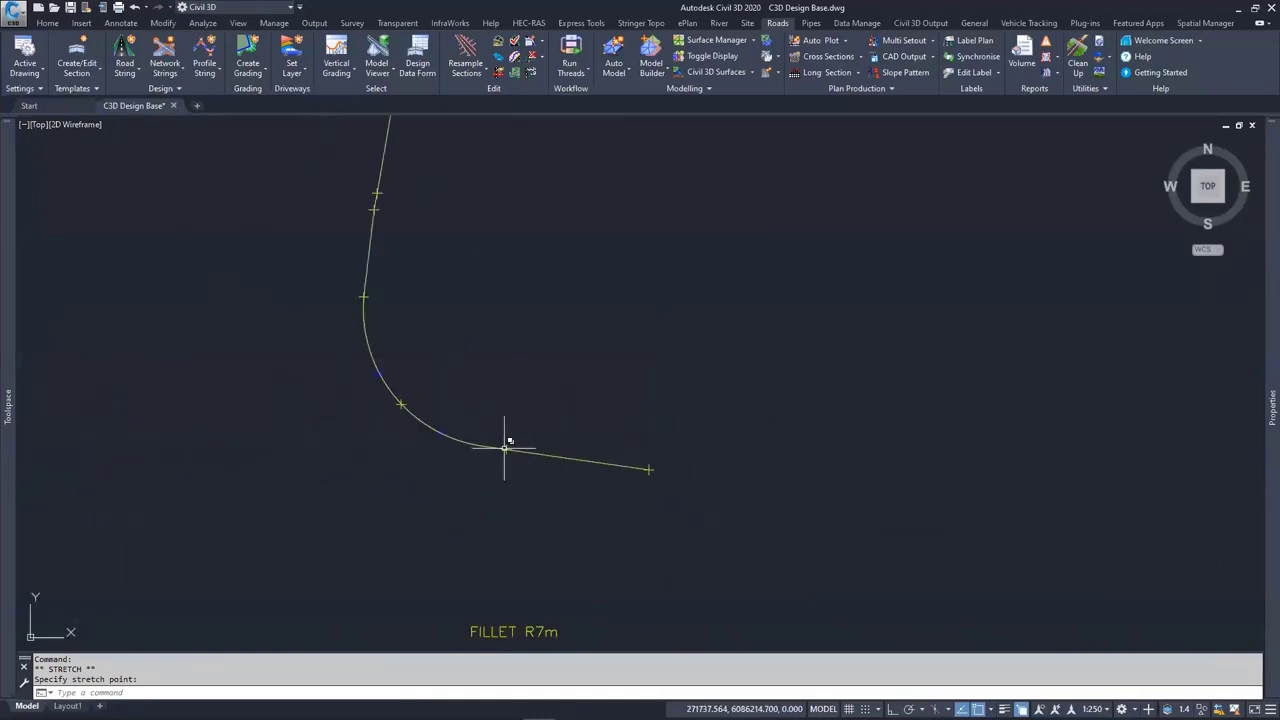
key("Escape")
key("Escape")
scroll(510, 436, "down", 4)
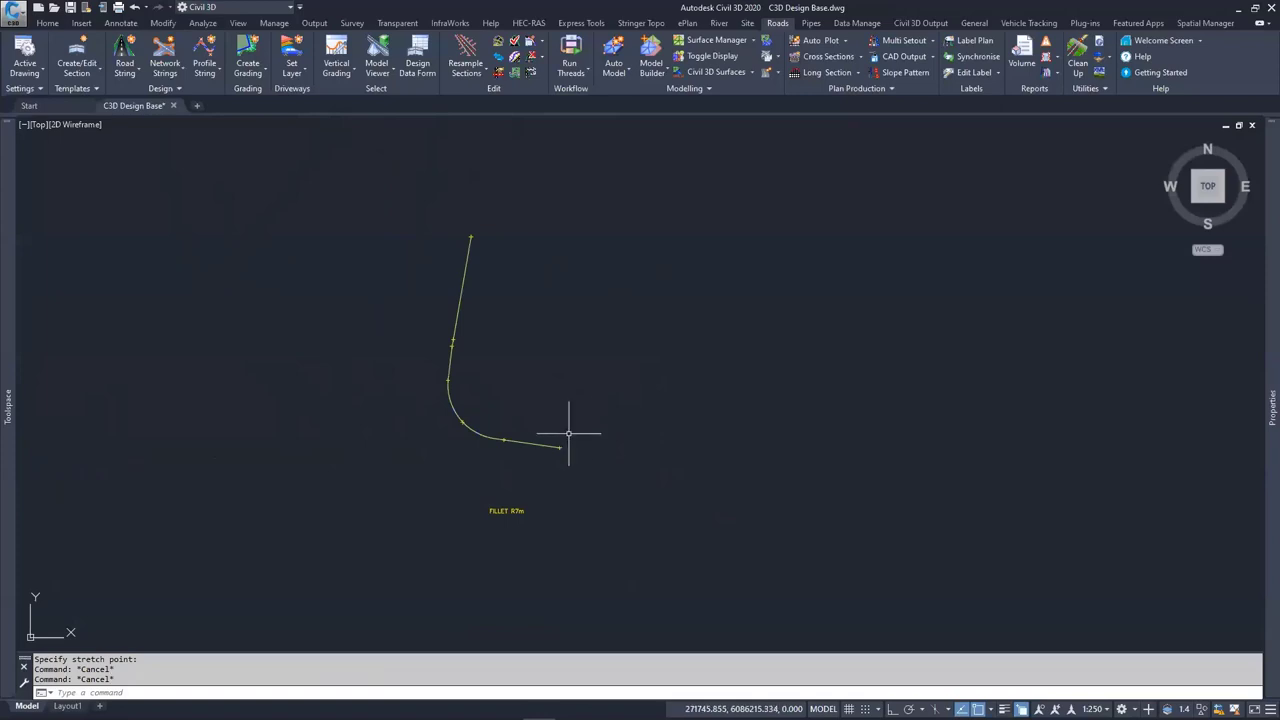
scroll(286, 429, "down", 6)
middle_click_drag(286, 429, 500, 443)
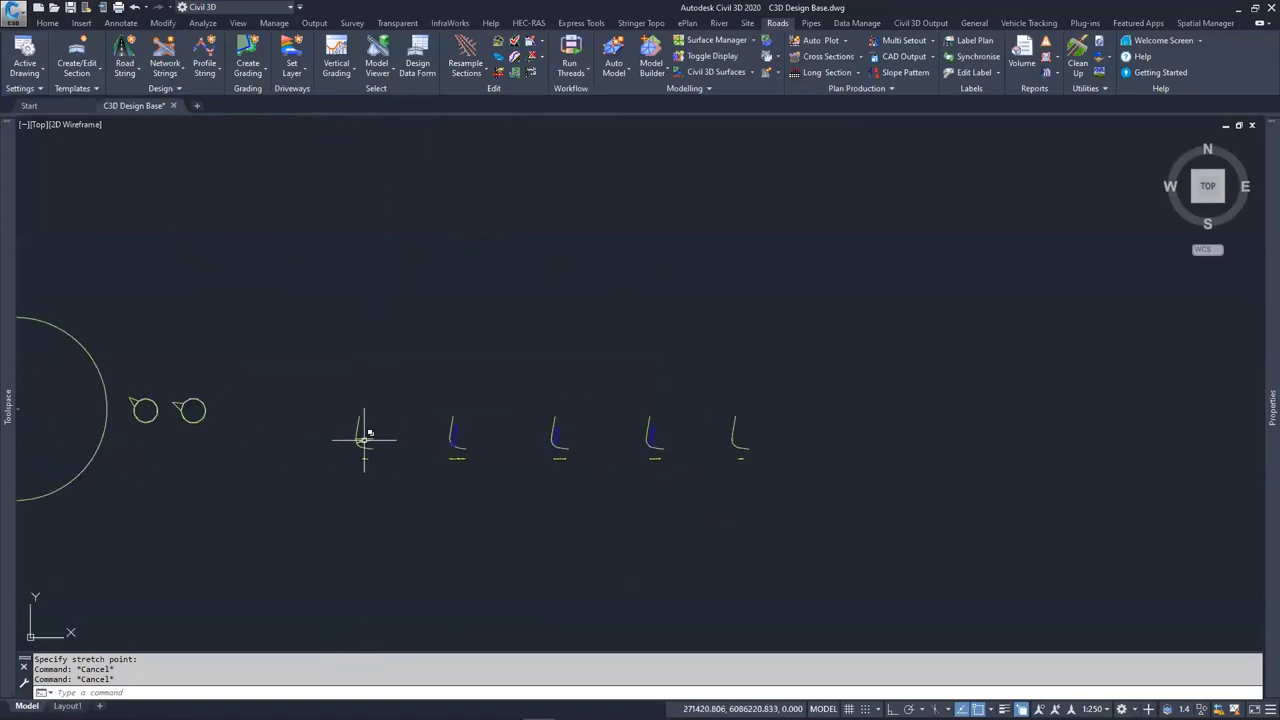
scroll(368, 438, "up", 4)
middle_click_drag(1108, 460, 500, 451)
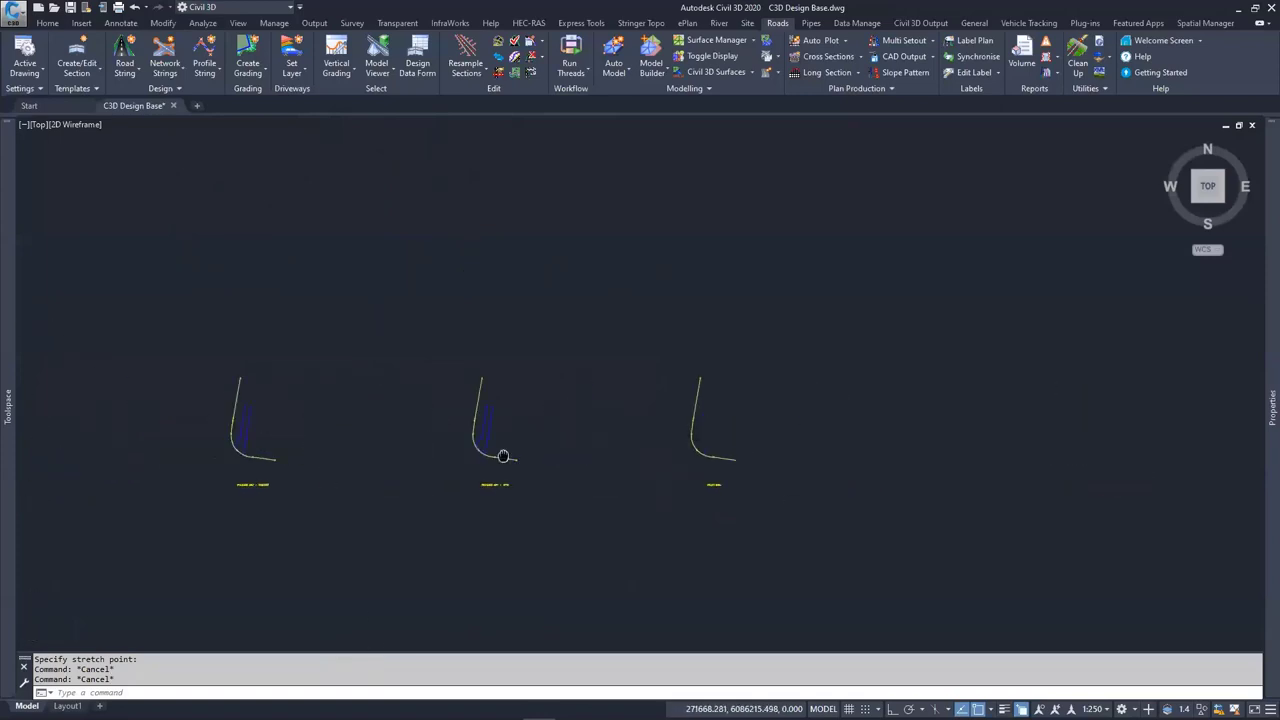
scroll(609, 451, "down", 3)
scroll(614, 443, "up", 6)
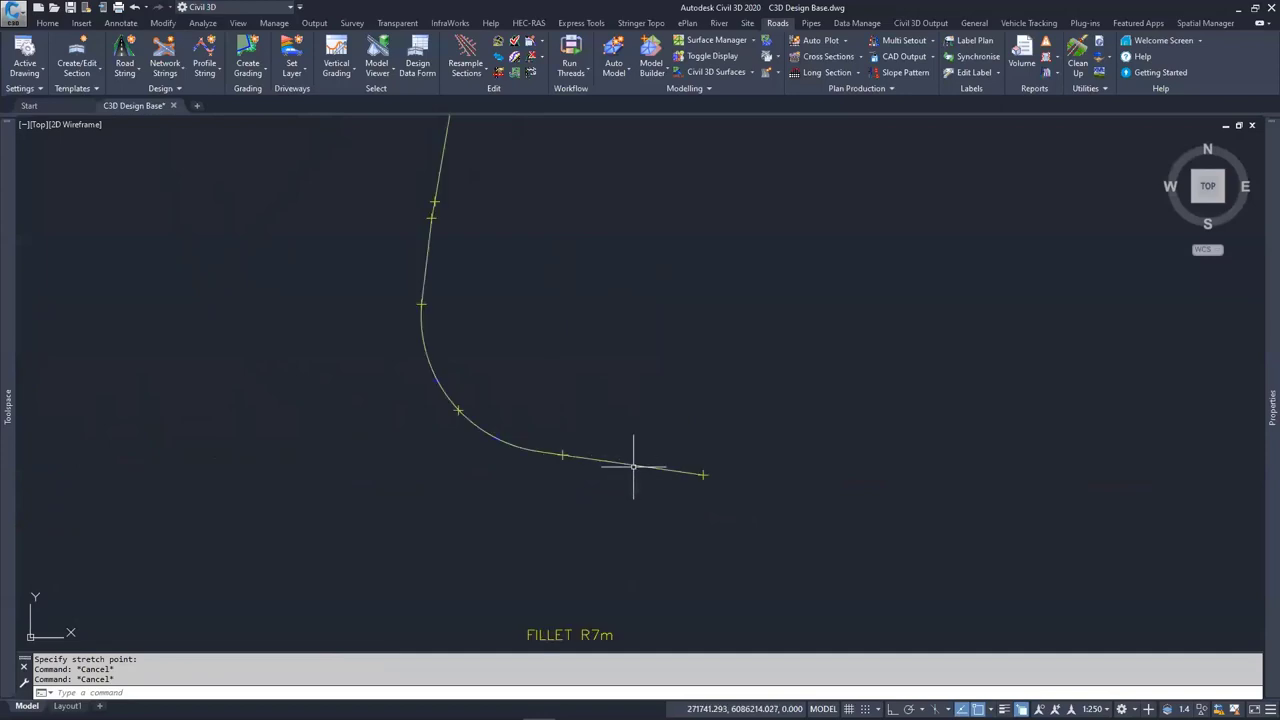
left_click(633, 465)
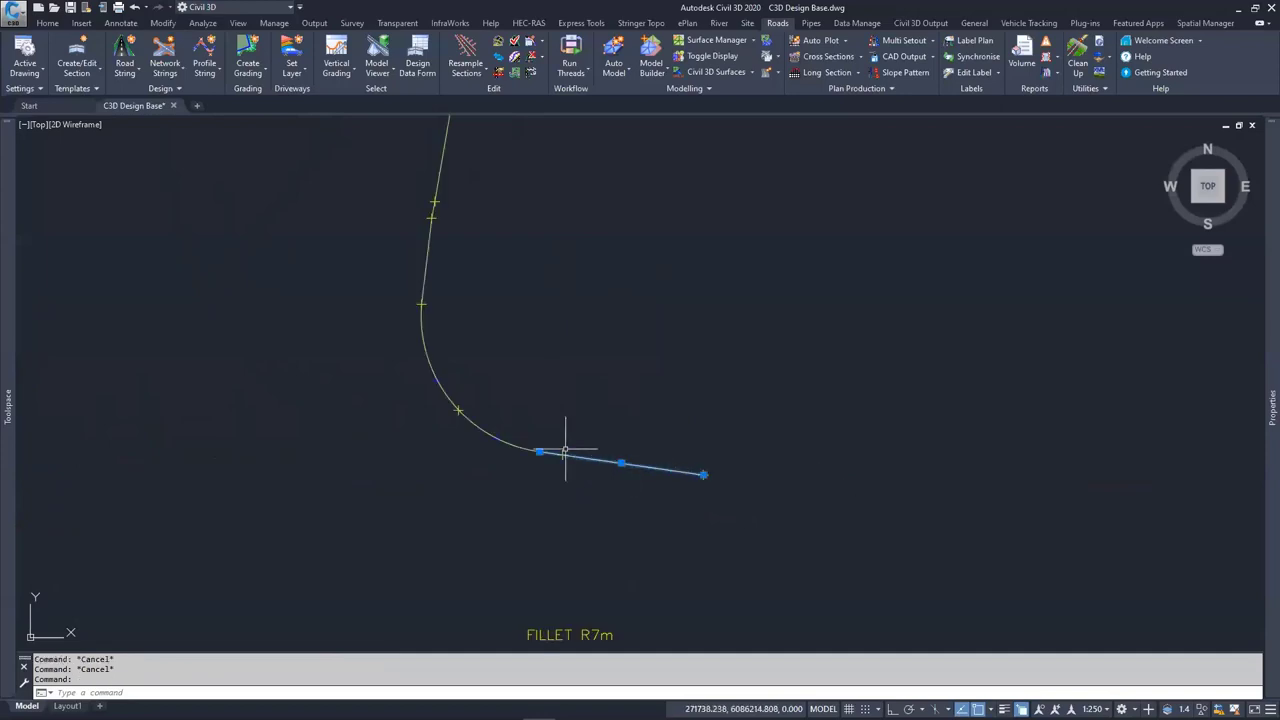
Select and delete the 7 m fillet arc at the corner
left_click(426, 270)
middle_click_drag(424, 271, 499, 354)
key("Escape")
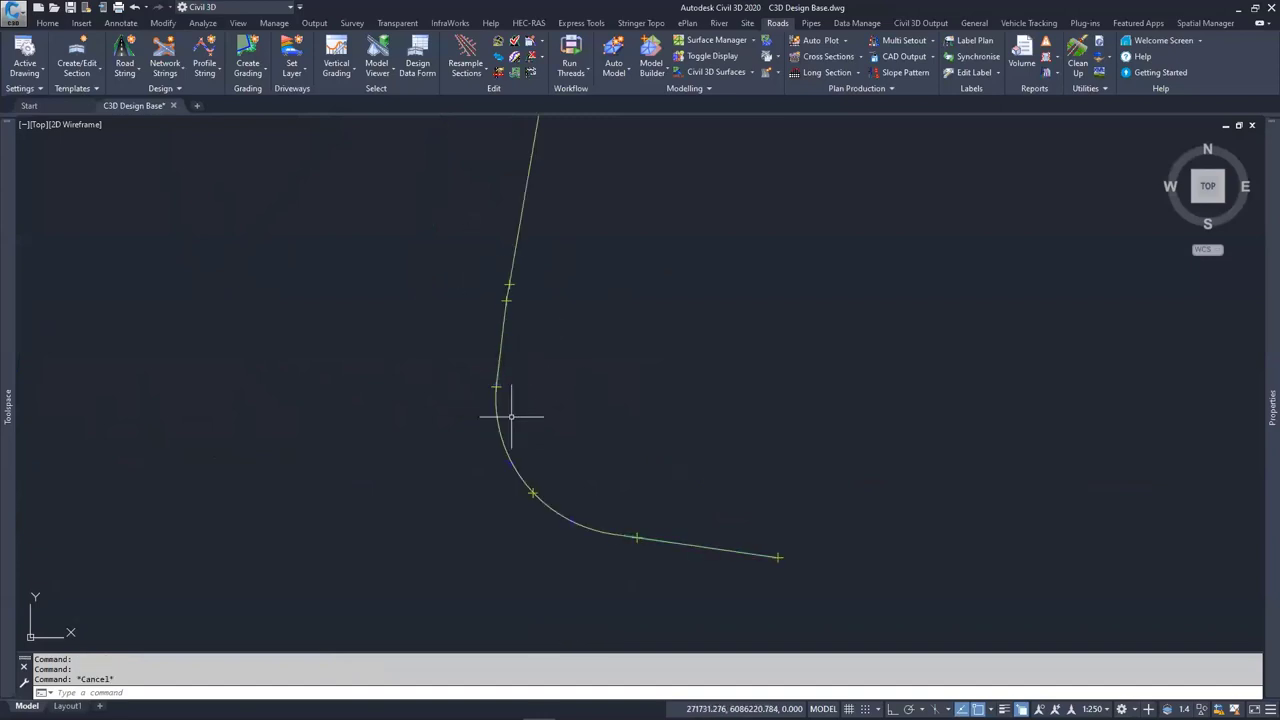
left_click(497, 424)
key("Delete")
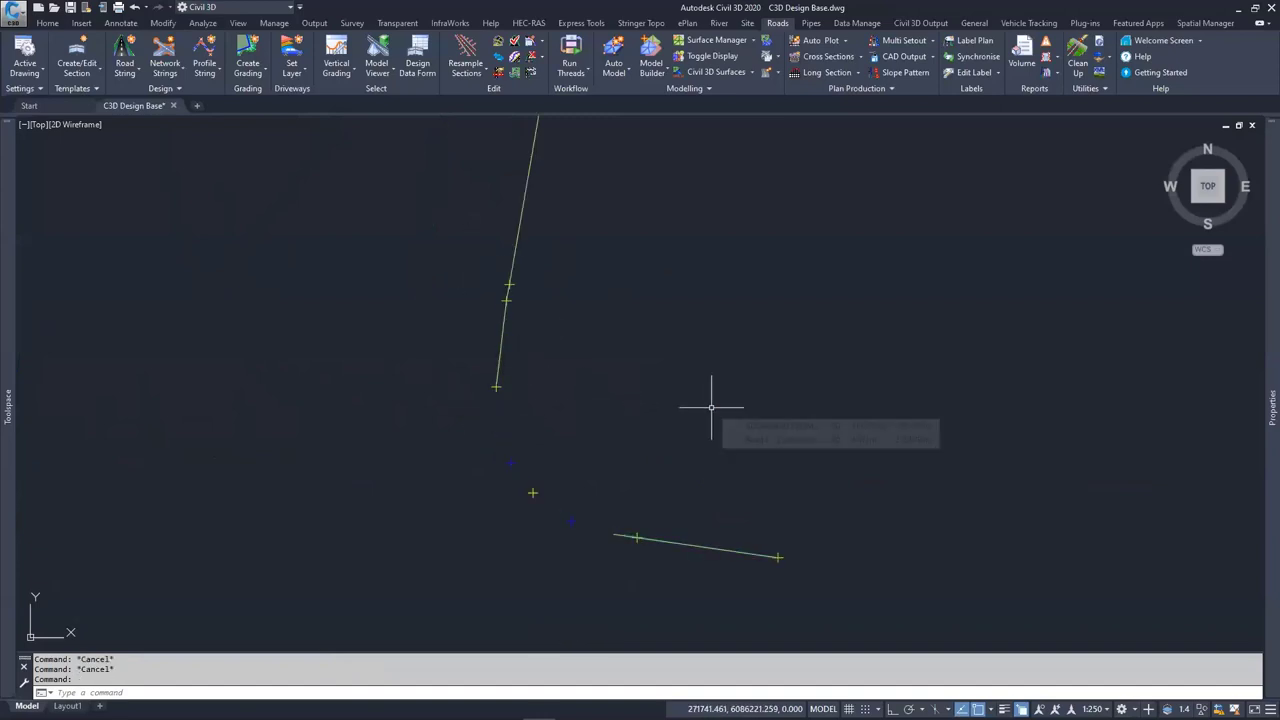
Stretch the upper line's bottom endpoint onto the corner survey point
left_click(506, 354)
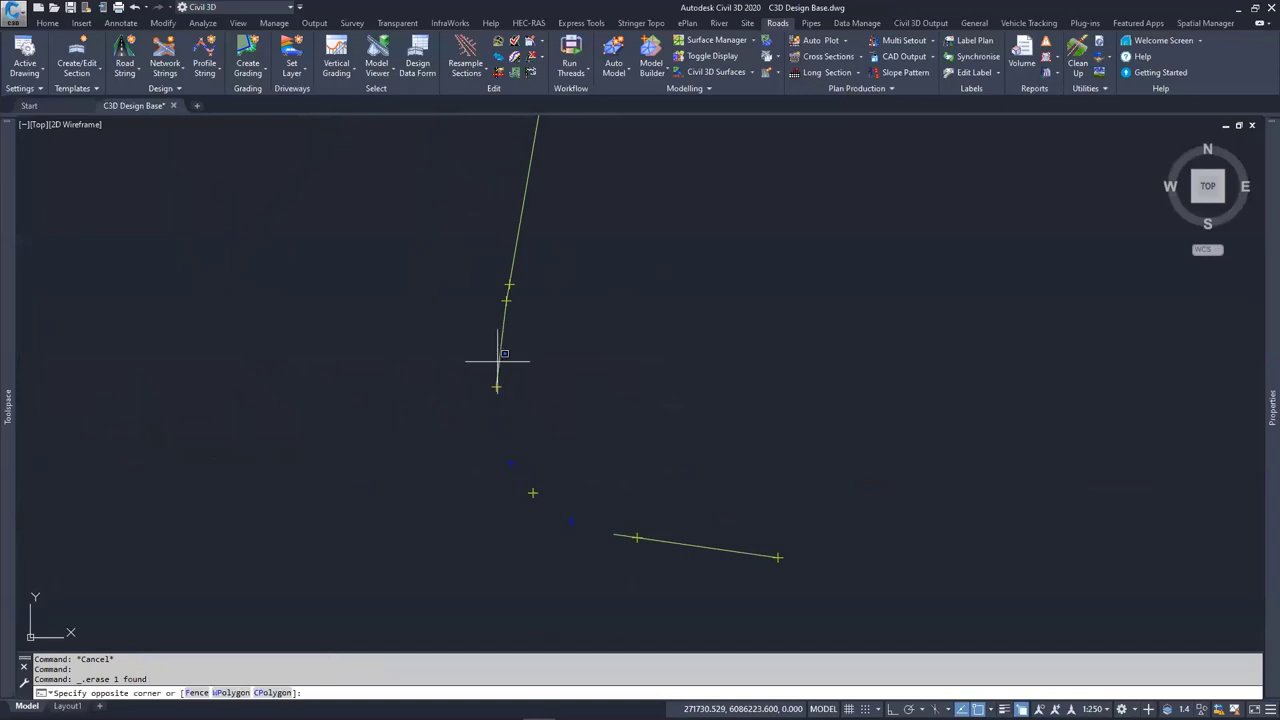
scroll(495, 364, "up", 4)
key("Escape")
key("Escape")
left_click(523, 311)
left_click(457, 337)
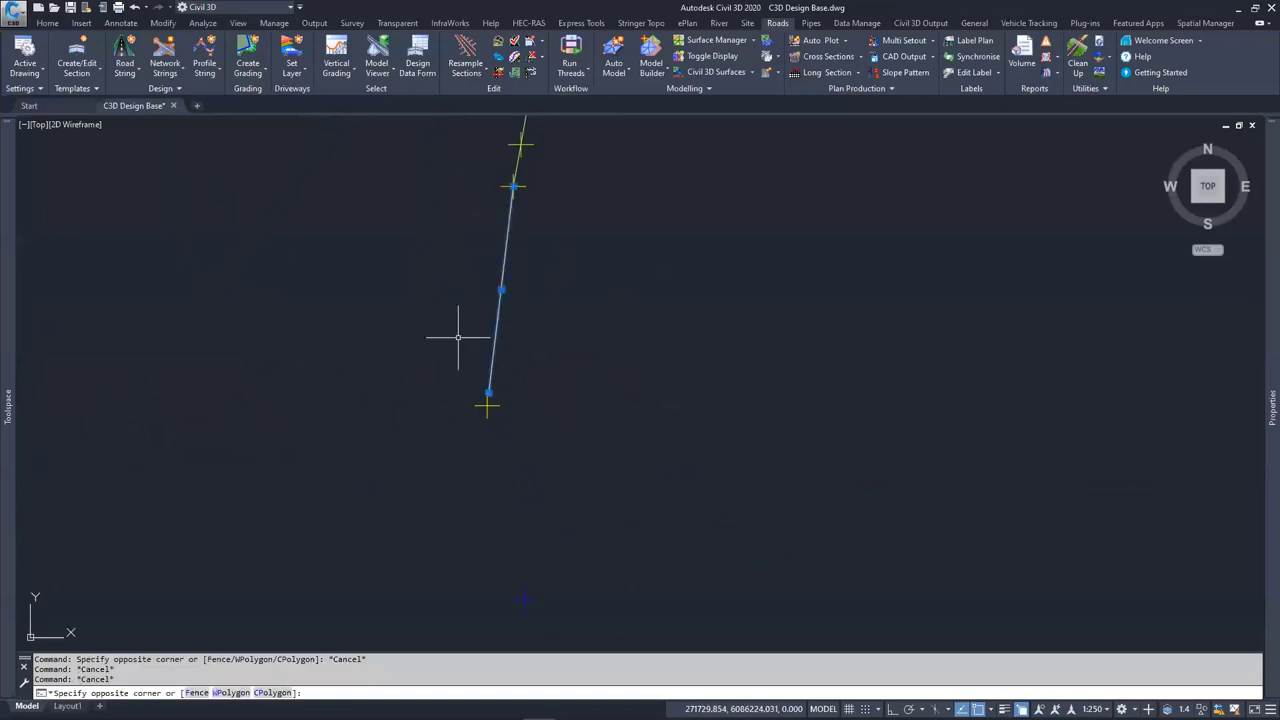
left_click(489, 392)
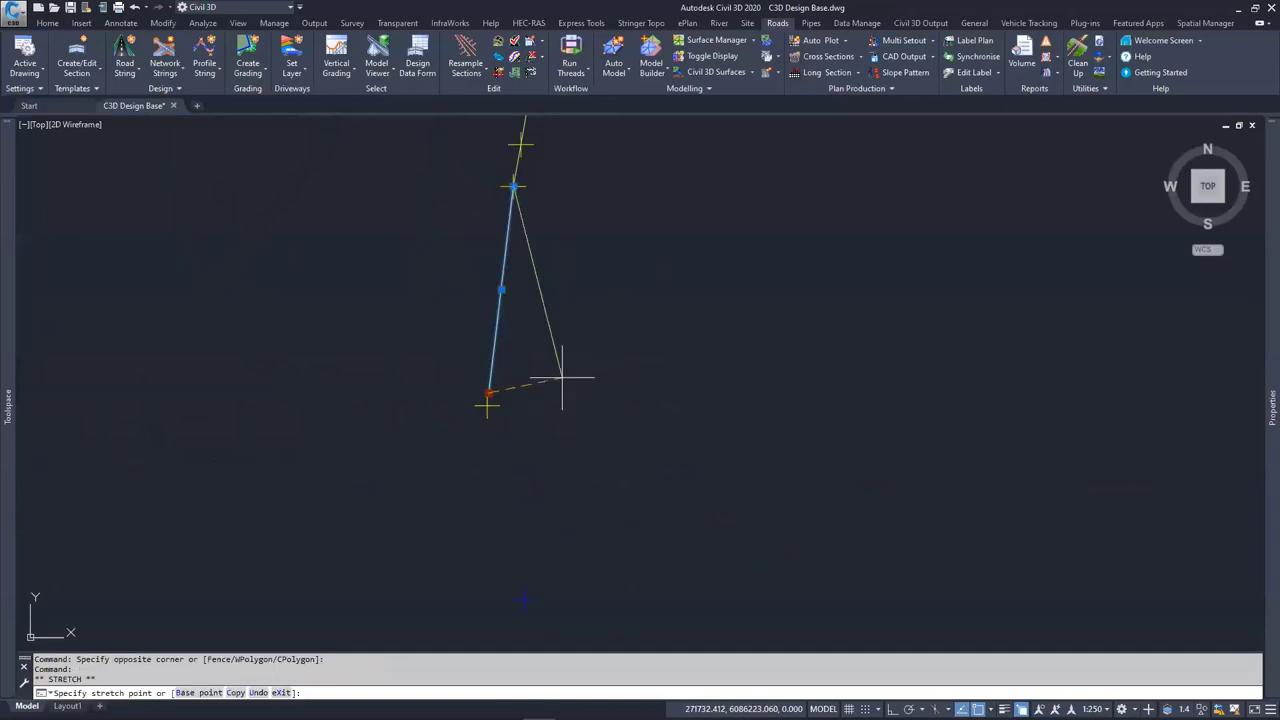
left_click(488, 405)
scroll(475, 531, "down", 4)
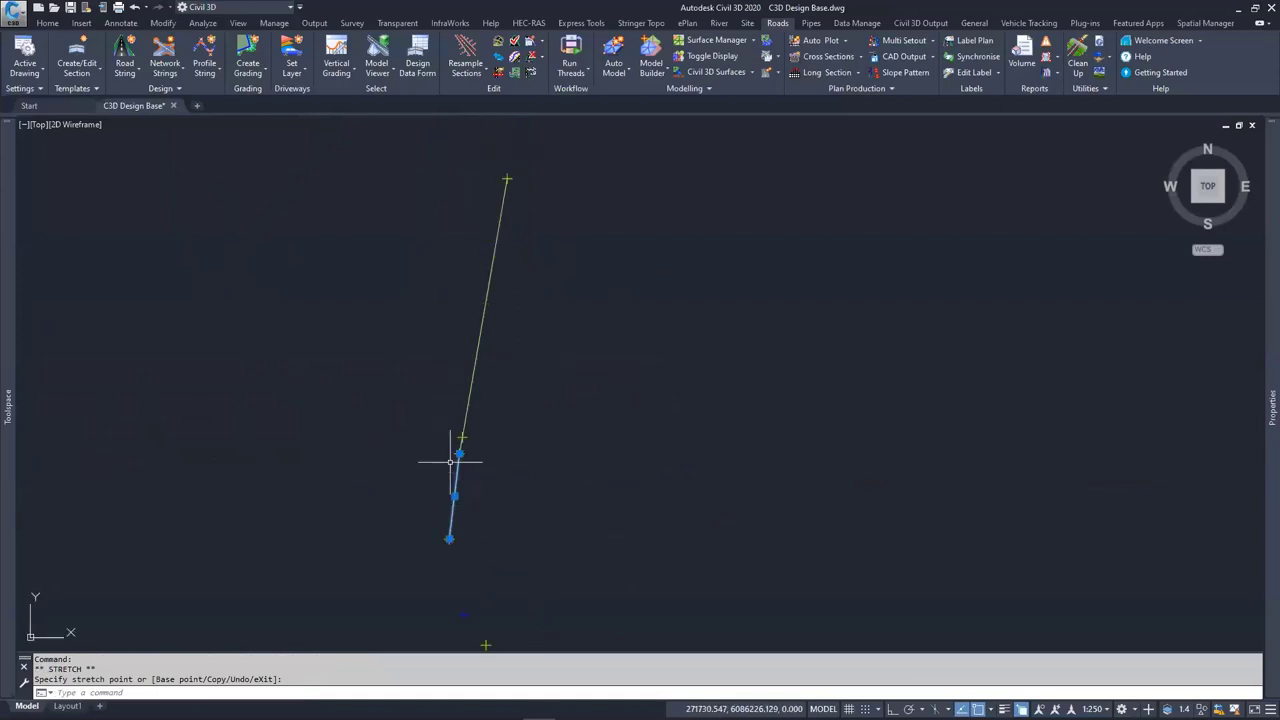
middle_click_drag(467, 428, 423, 323)
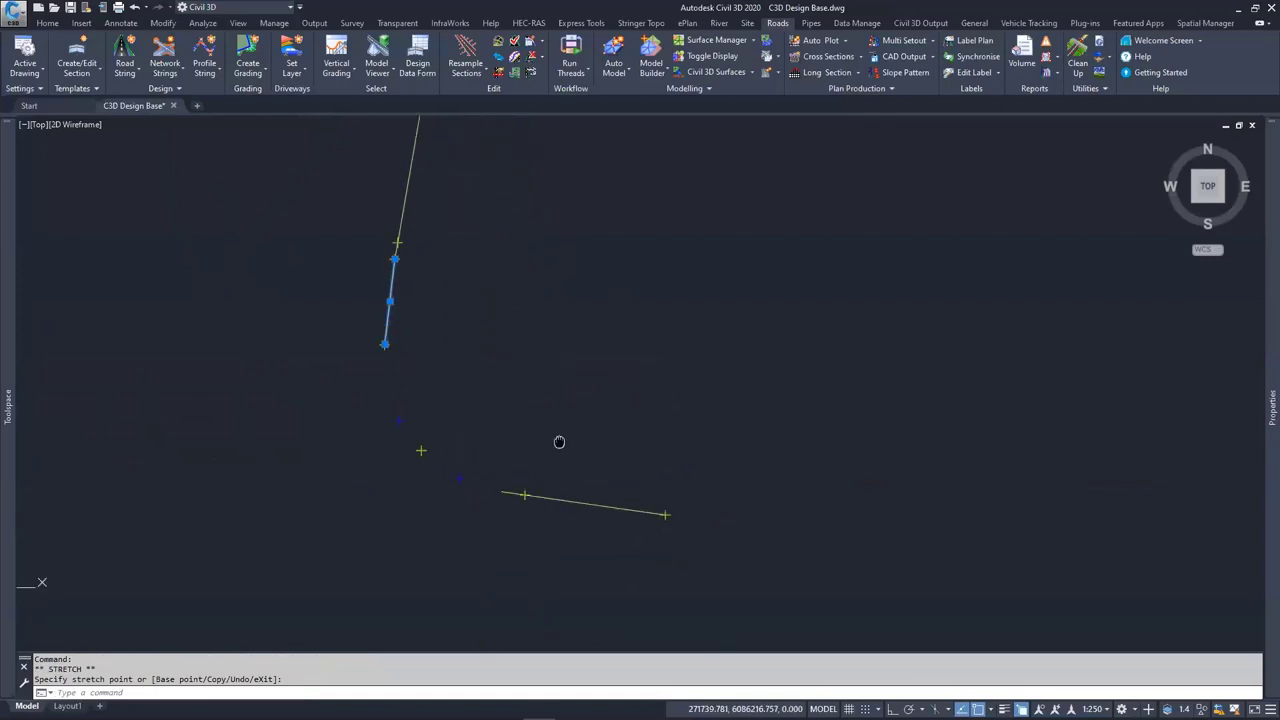
scroll(535, 473, "up", 2)
key("Escape")
key("Escape")
Select the lower line's left endpoint grip, then cancel the stretch
left_click(467, 469)
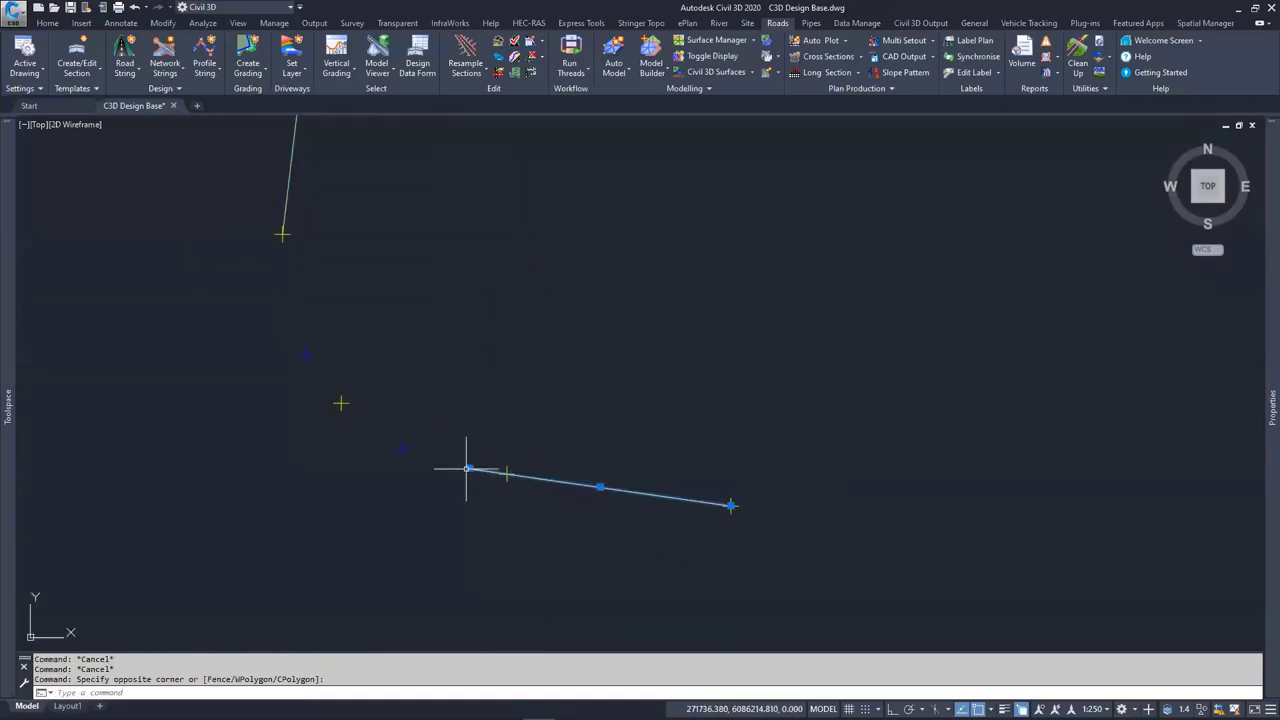
scroll(505, 470, "up", 3)
left_click(510, 465)
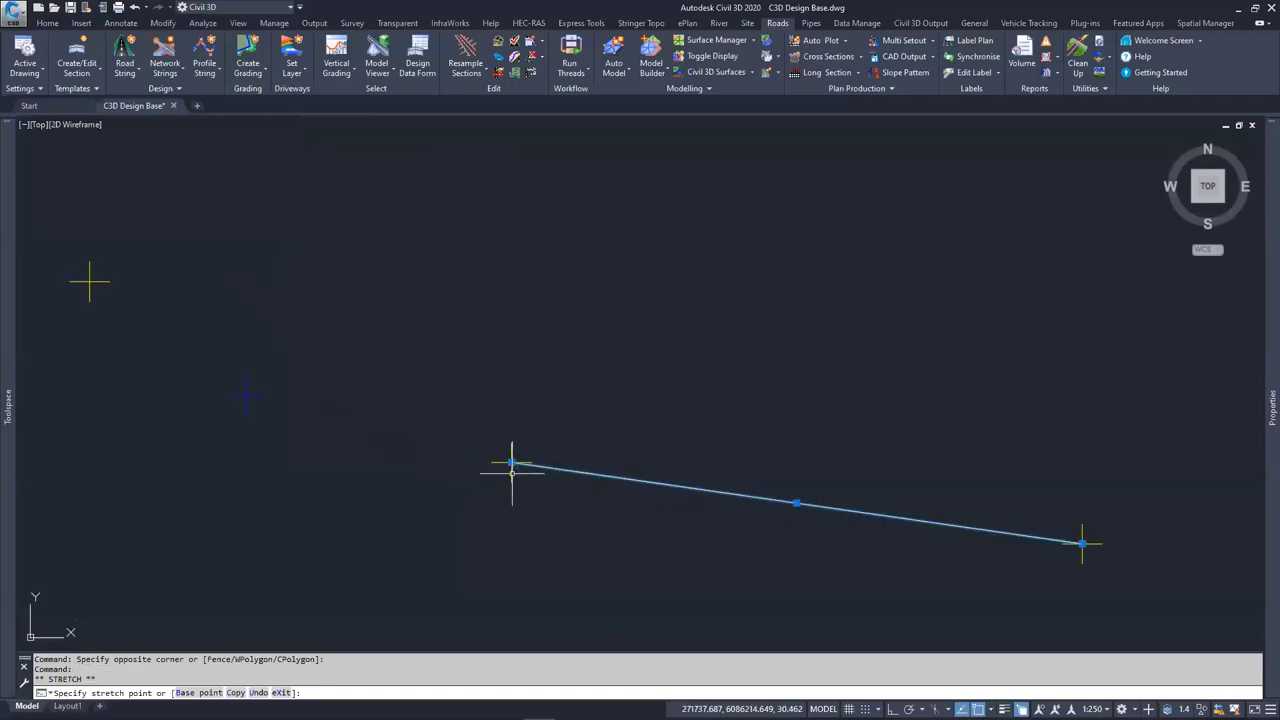
left_click(512, 455)
scroll(587, 486, "down", 8)
key("Escape")
key("Escape")
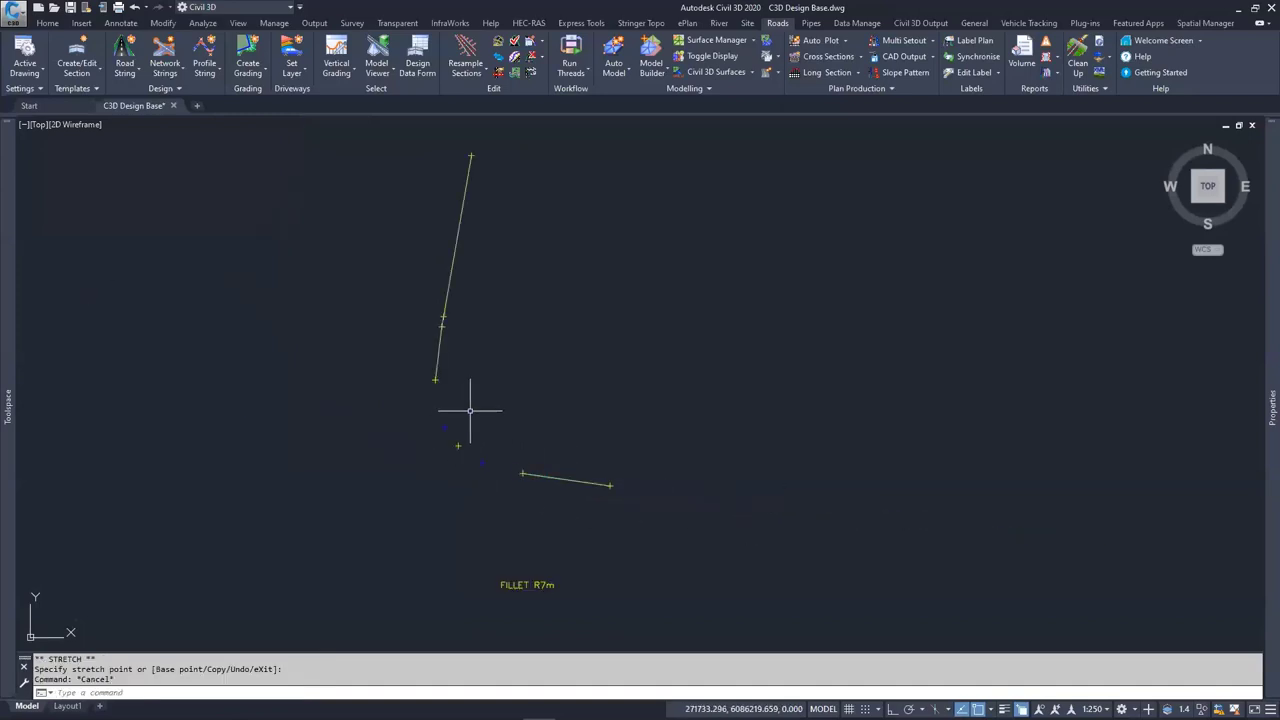
scroll(441, 319, "up", 2)
Window-select and erase the two leftover short pieces, then start FILLET
left_click(465, 302)
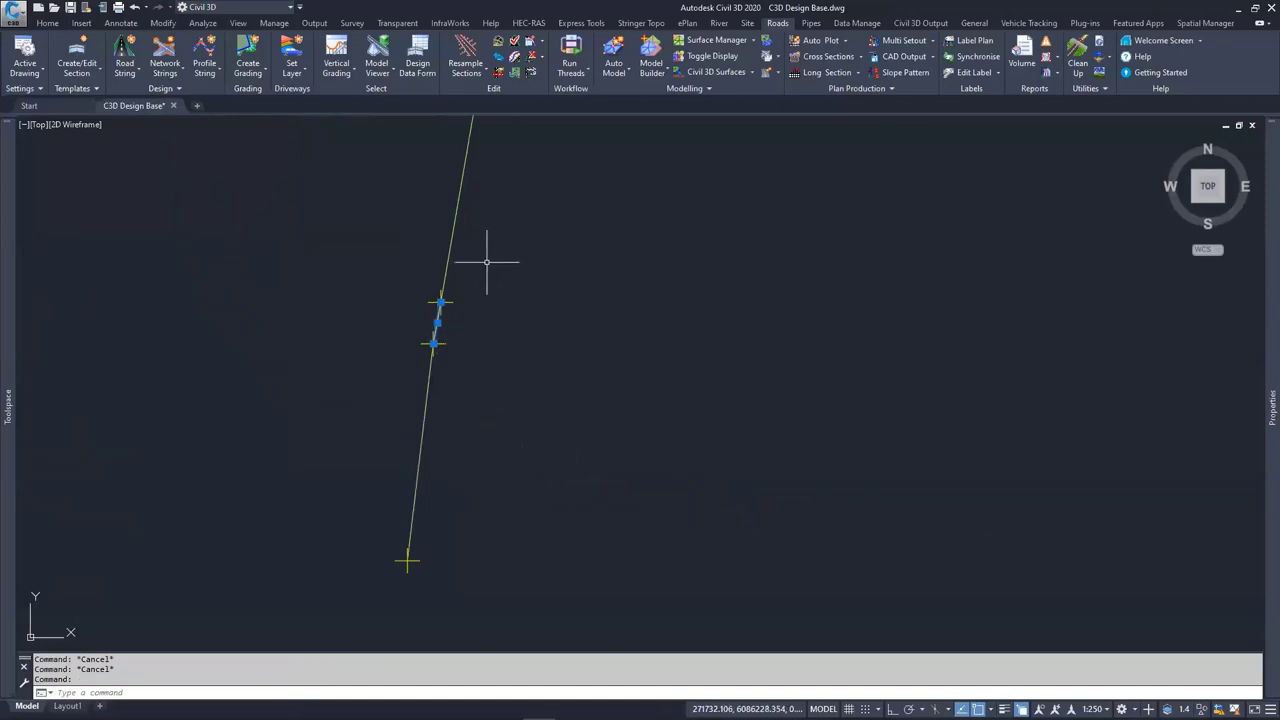
left_click(594, 268)
key("Delete")
scroll(536, 352, "down", 5)
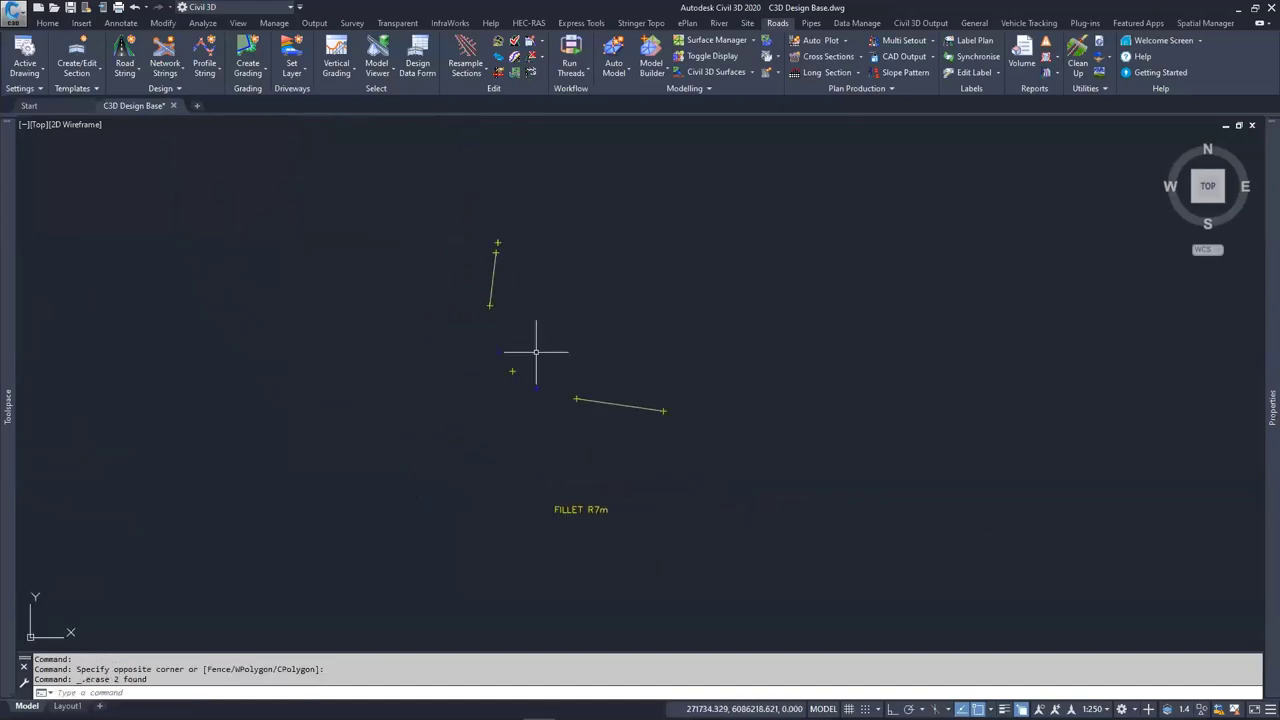
scroll(484, 353, "up", 4)
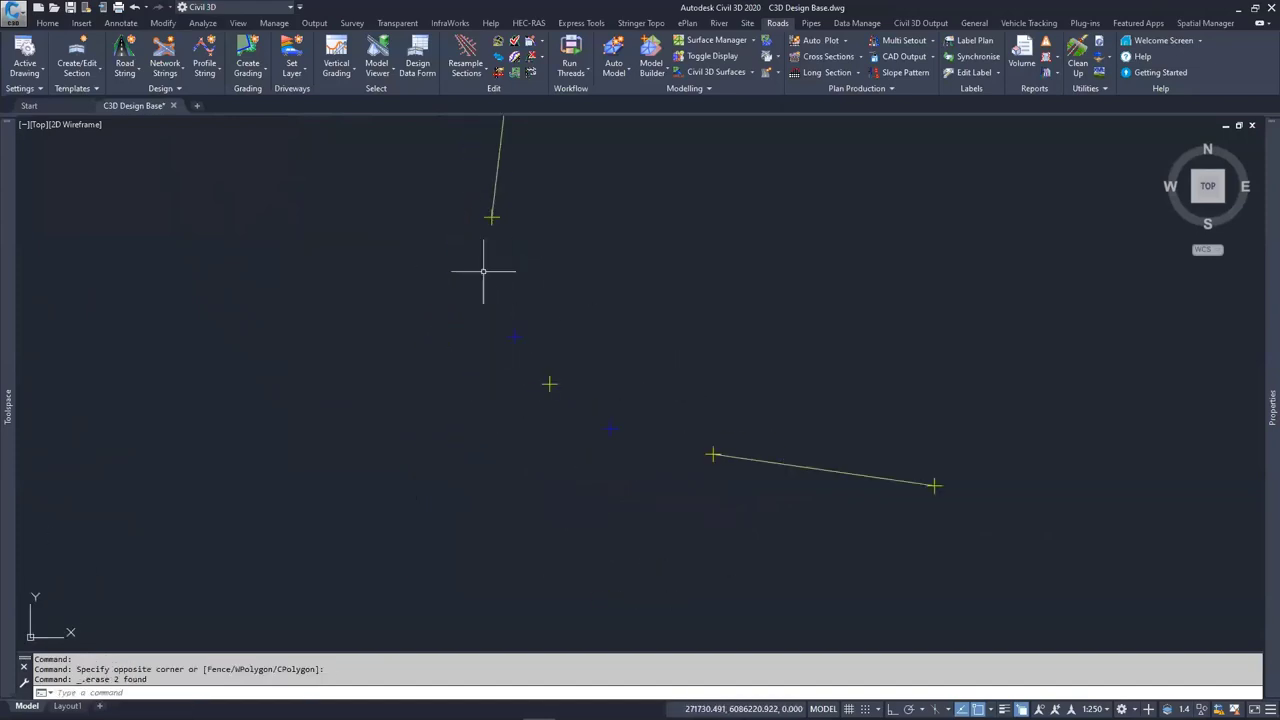
middle_click_drag(604, 432, 502, 554)
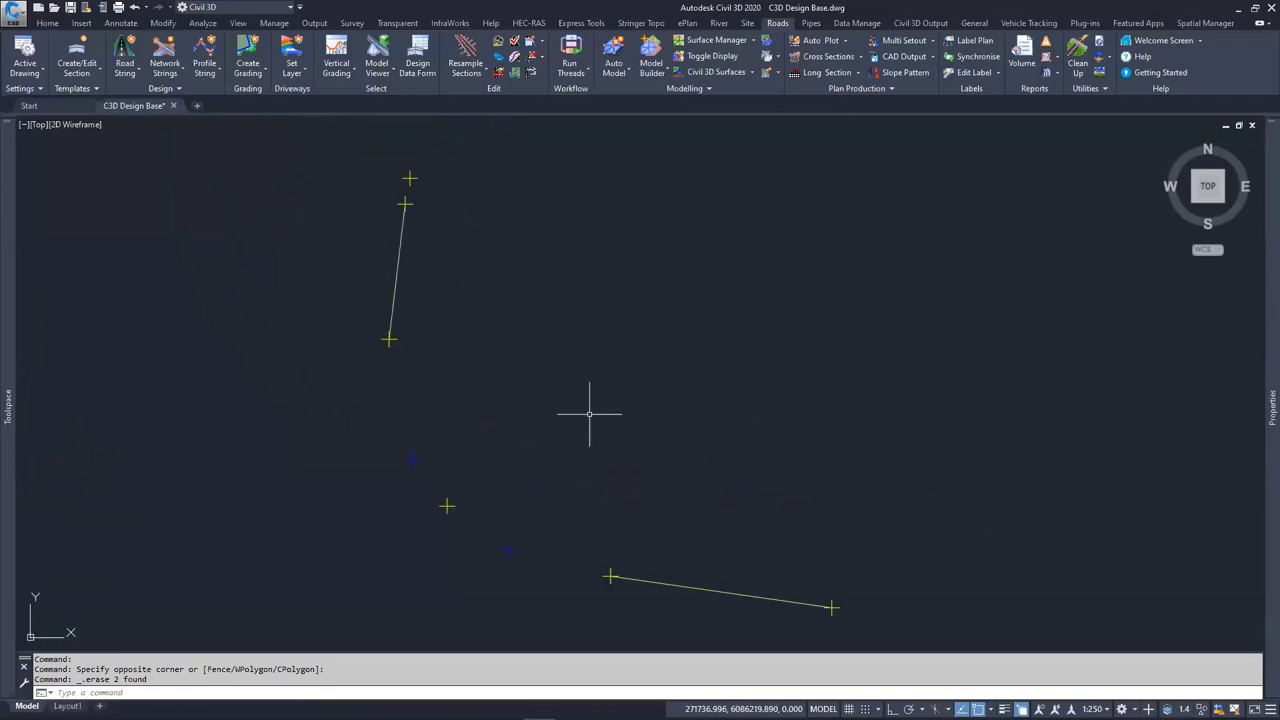
key("Return")
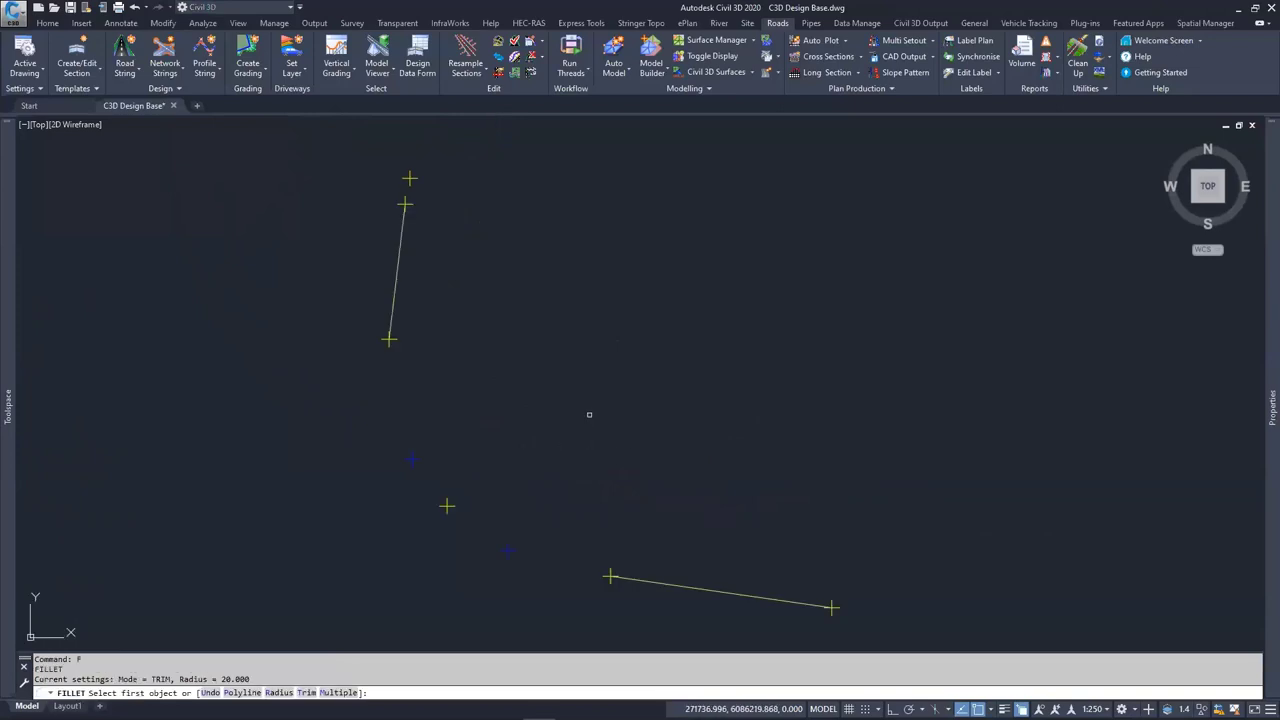
Set the fillet radius to 7
mouse_move(589, 414)
middle_mouse_down()
mouse_move(586, 434)
mouse_move(574, 200)
mouse_move(570, 323)
middle_mouse_up()
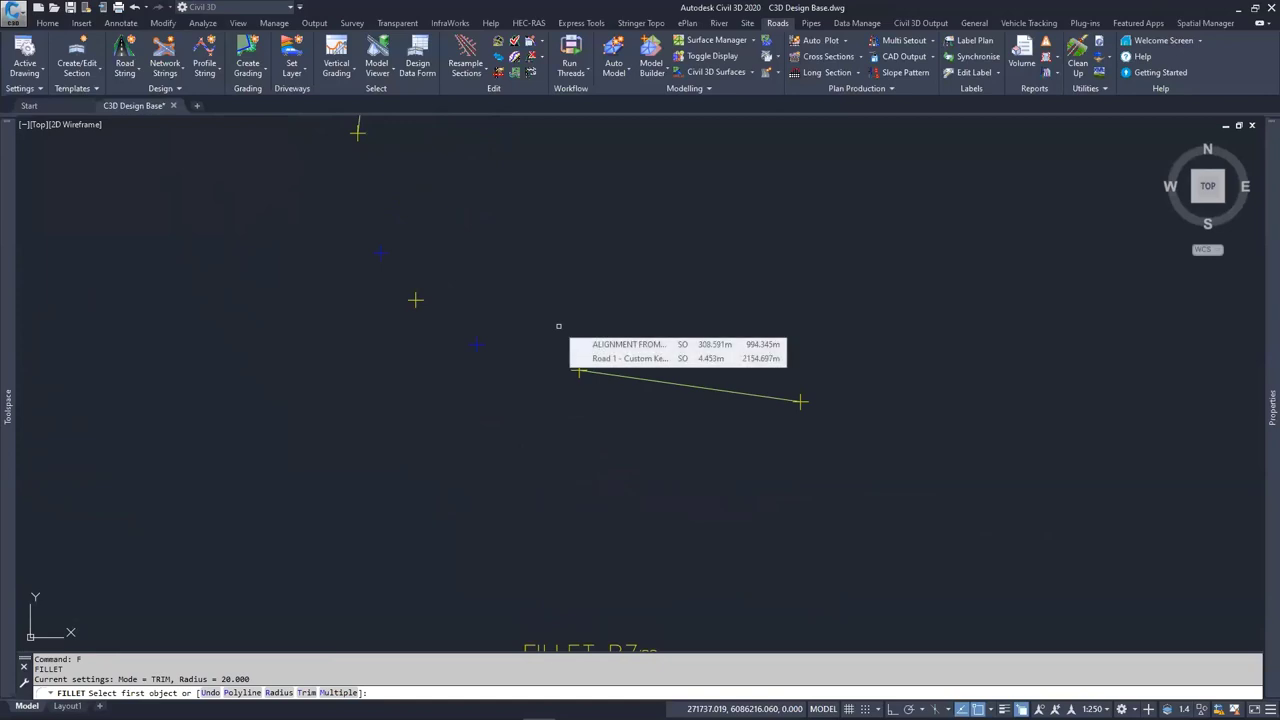
type("R")
key("Return")
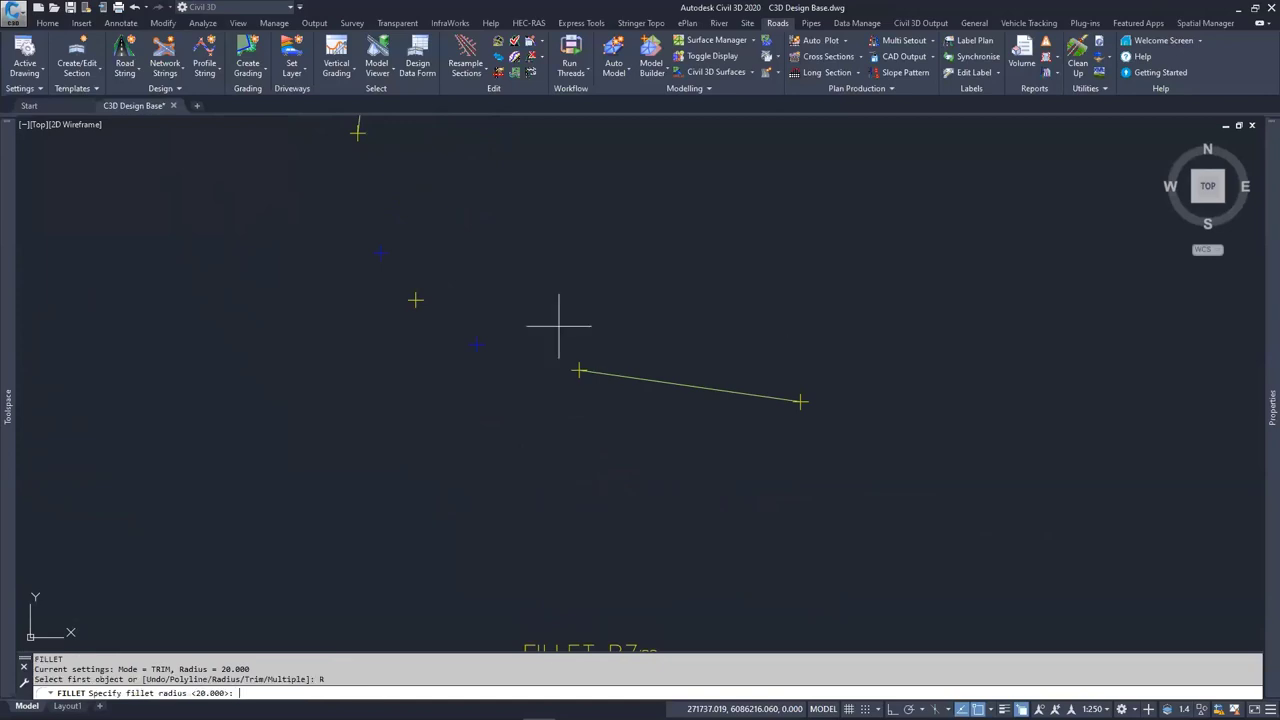
type("7")
key("Return")
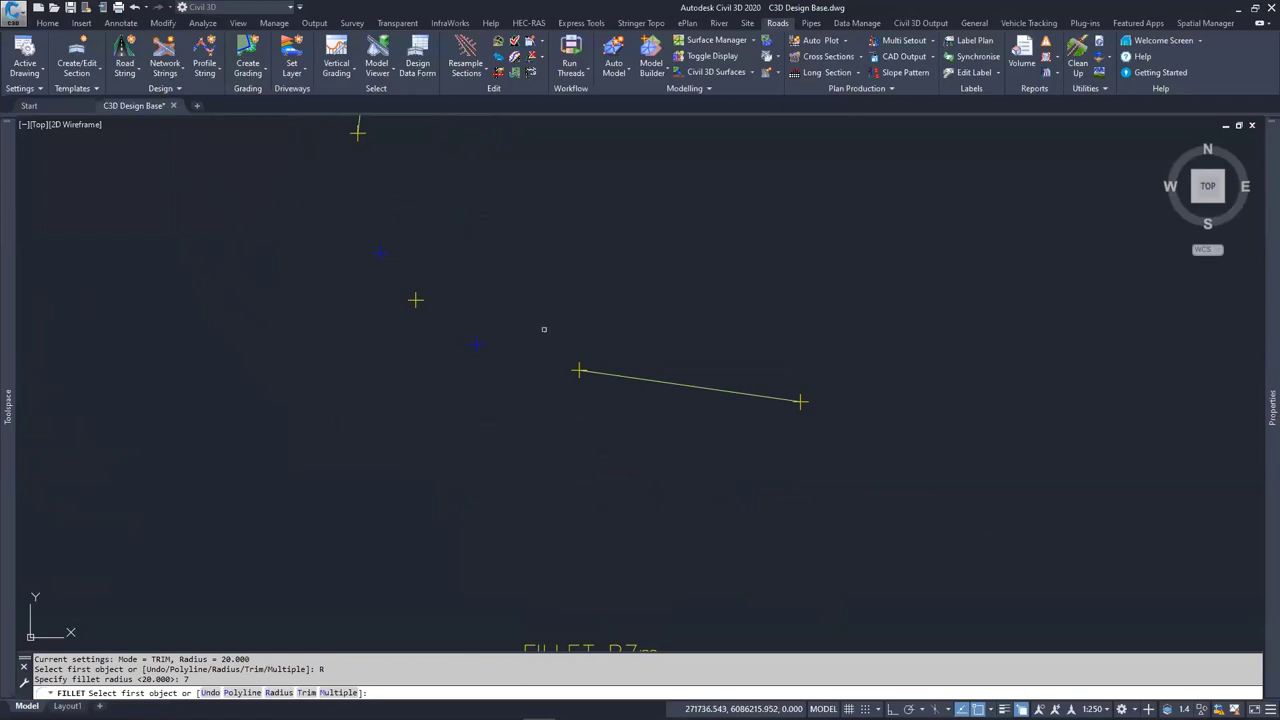
Pick the upper and lower lines, then abandon the fillet after the non-coplanar error
middle_click_drag(544, 329, 521, 429)
left_click(337, 214)
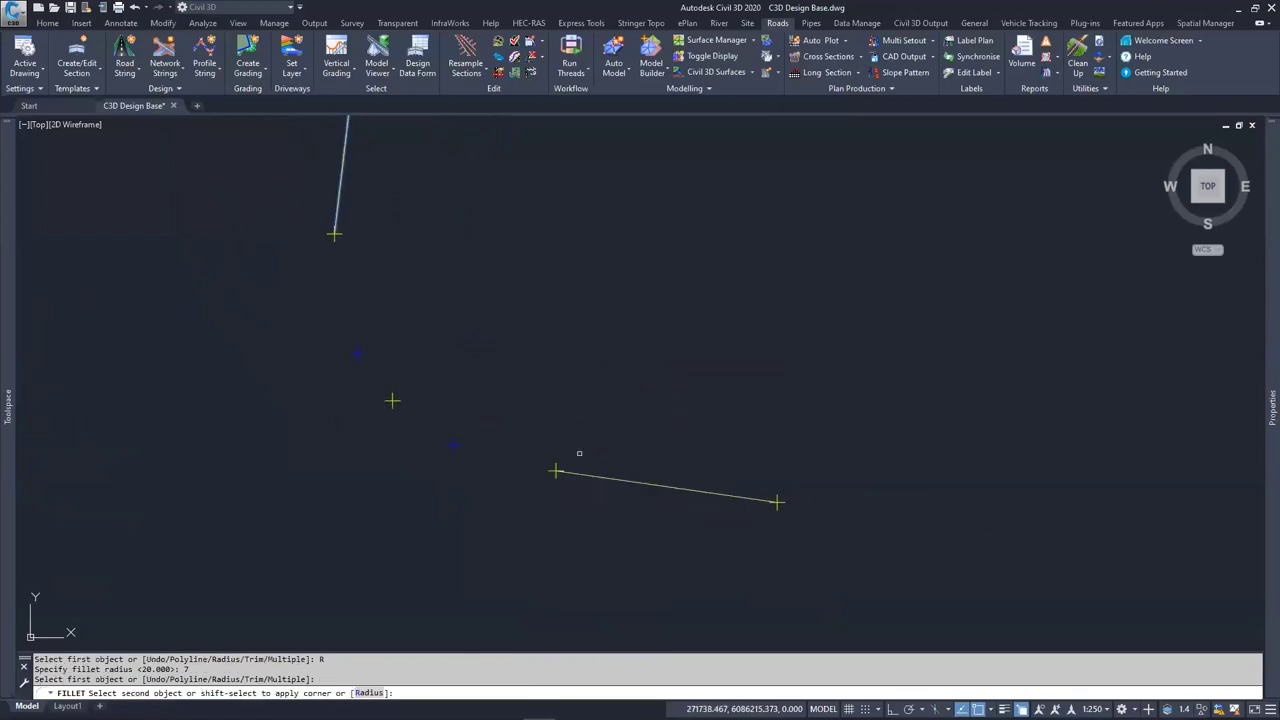
left_click(580, 472)
left_click(580, 472)
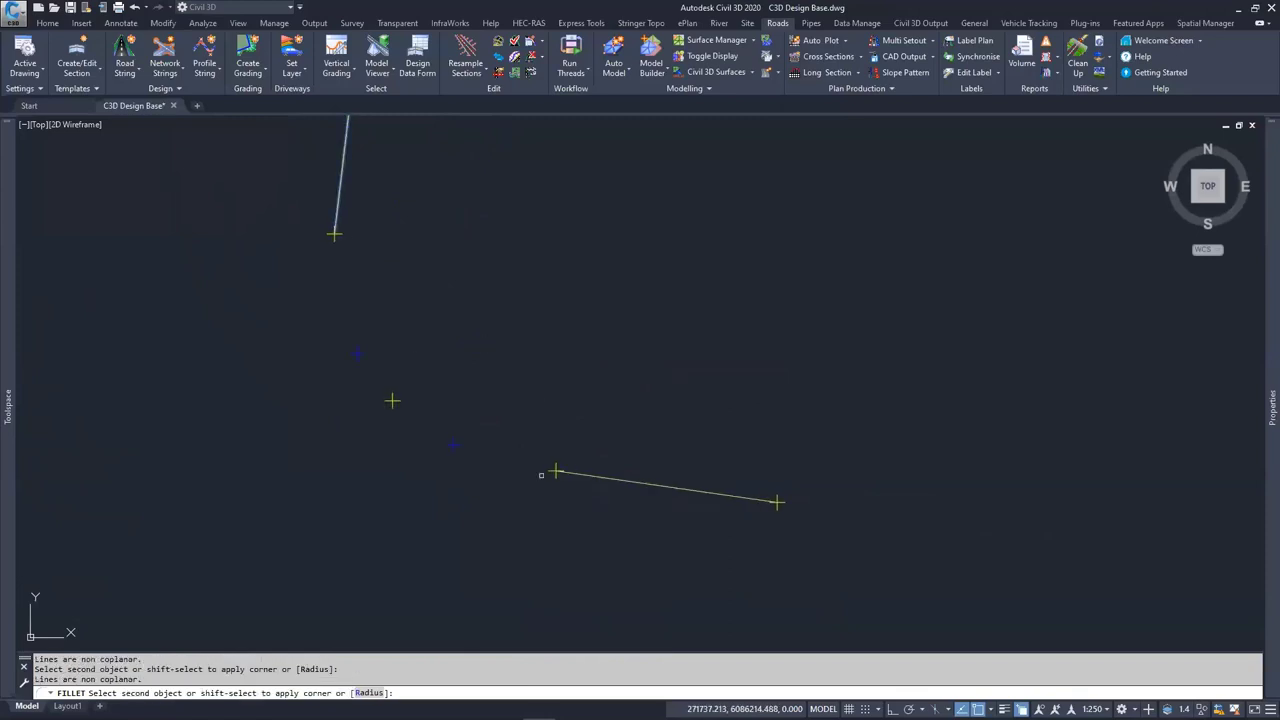
key("Escape")
key("Escape")
key("Escape")
scroll(575, 428, "down", 4)
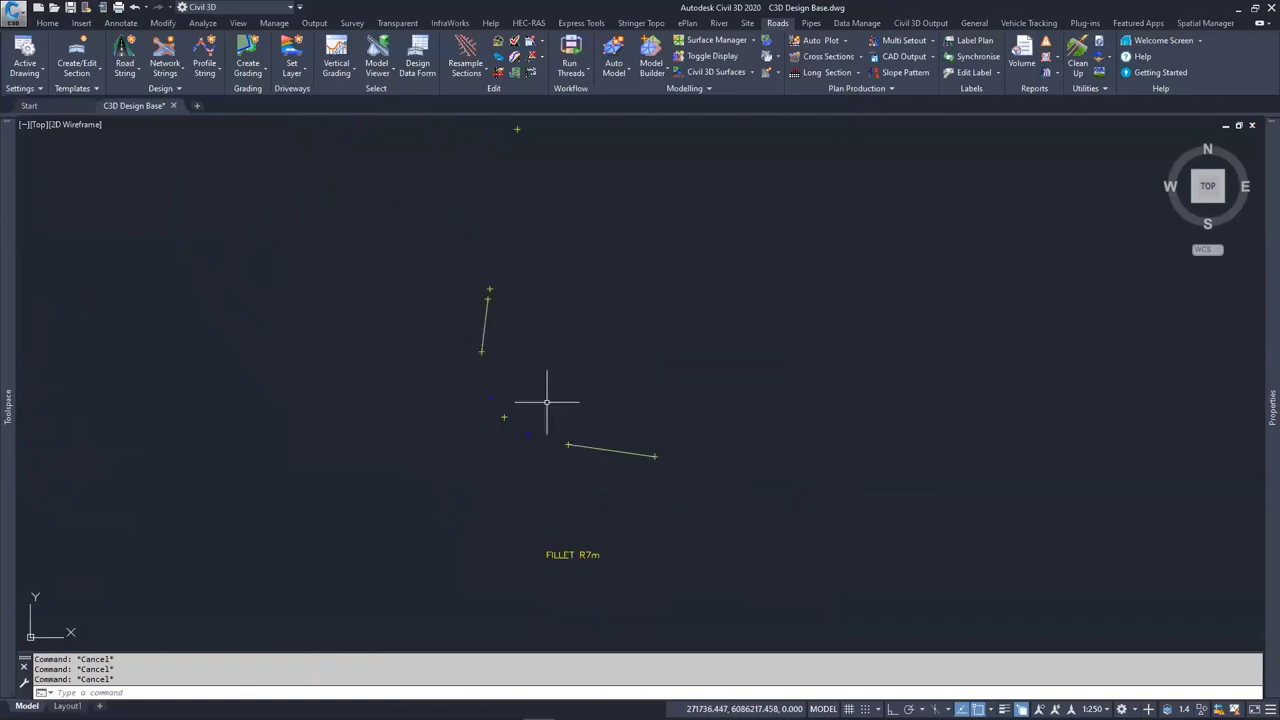
Flatten the upper and lower survey lines so their start and end elevations are 0
left_click(484, 336)
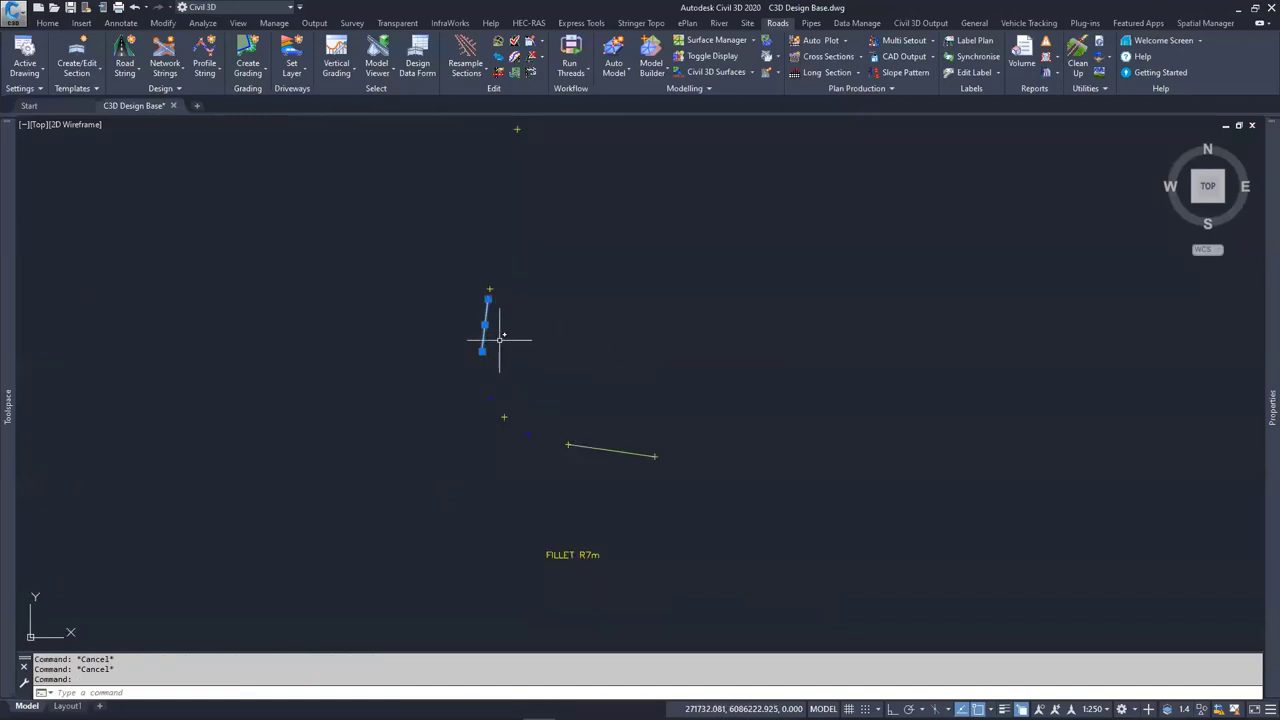
left_click(588, 447)
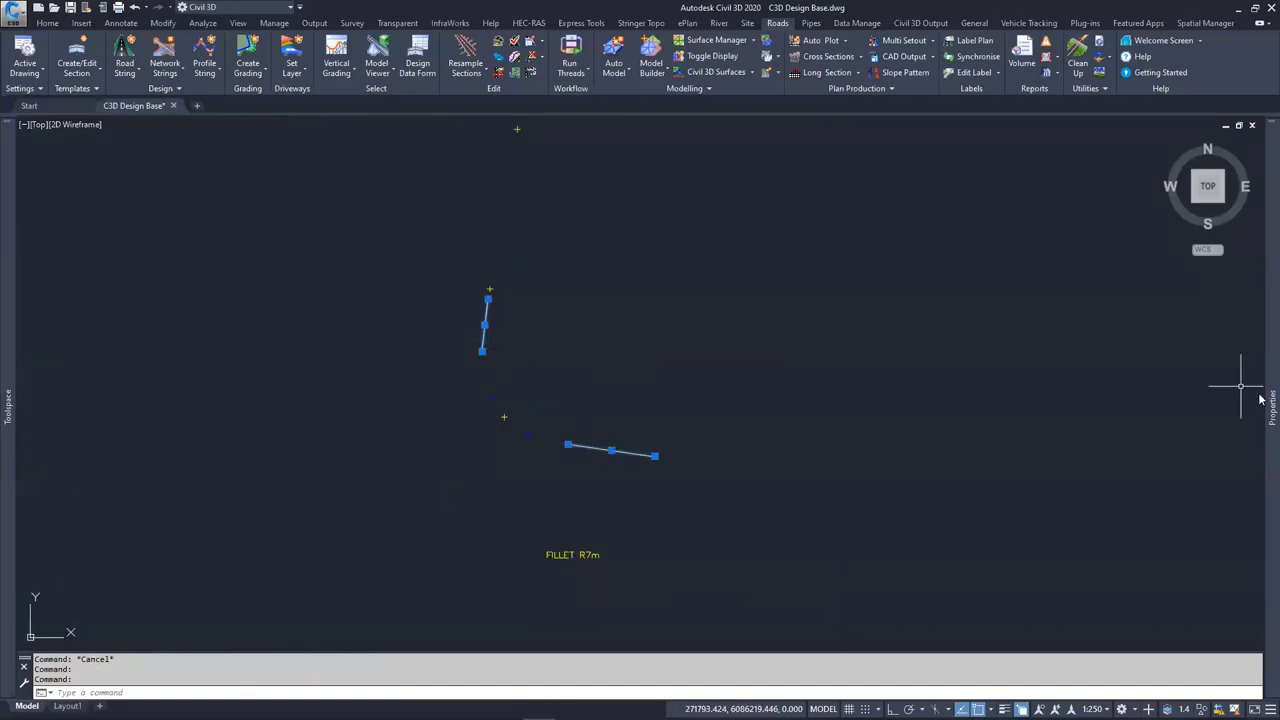
mouse_move(1272, 400)
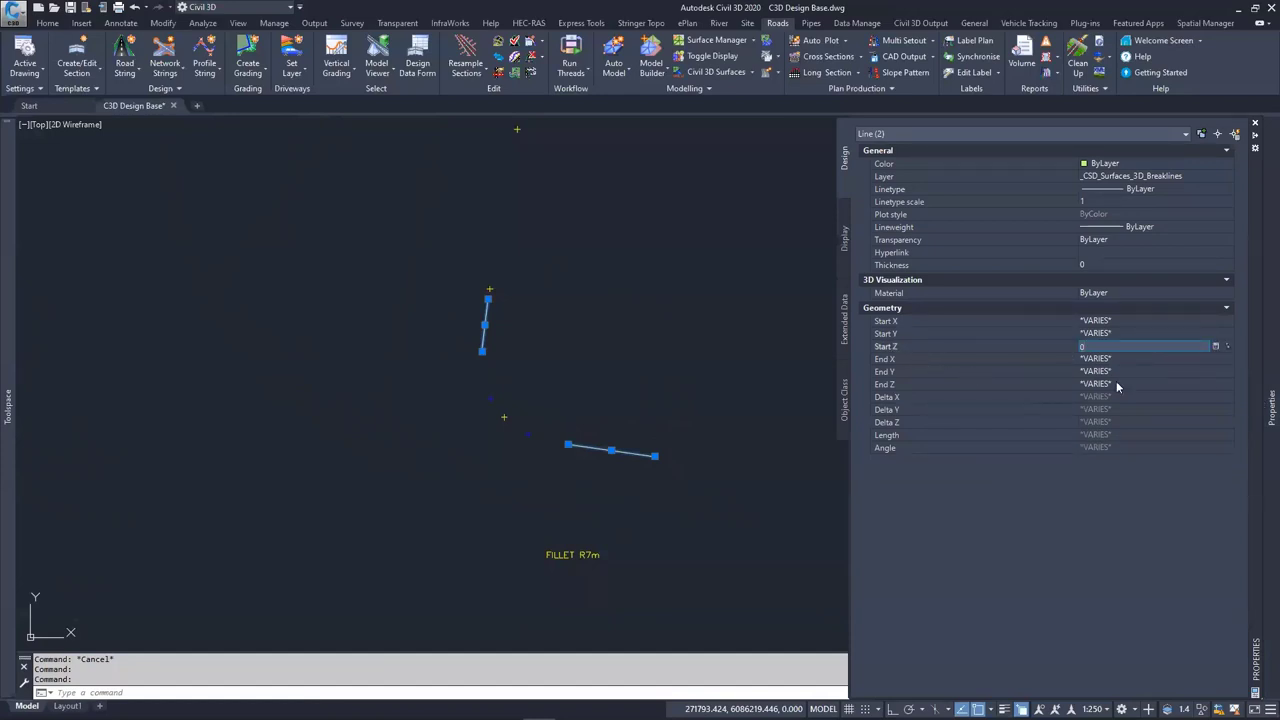
left_click(1130, 384)
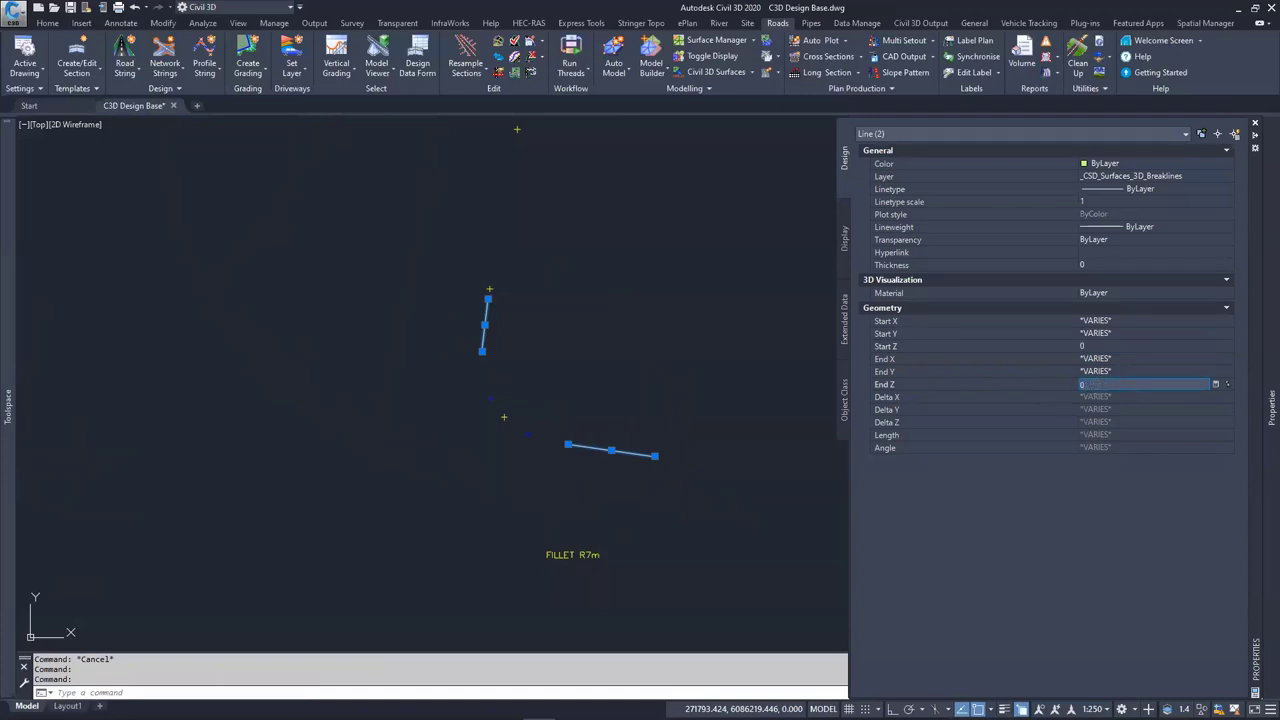
left_click(1121, 345)
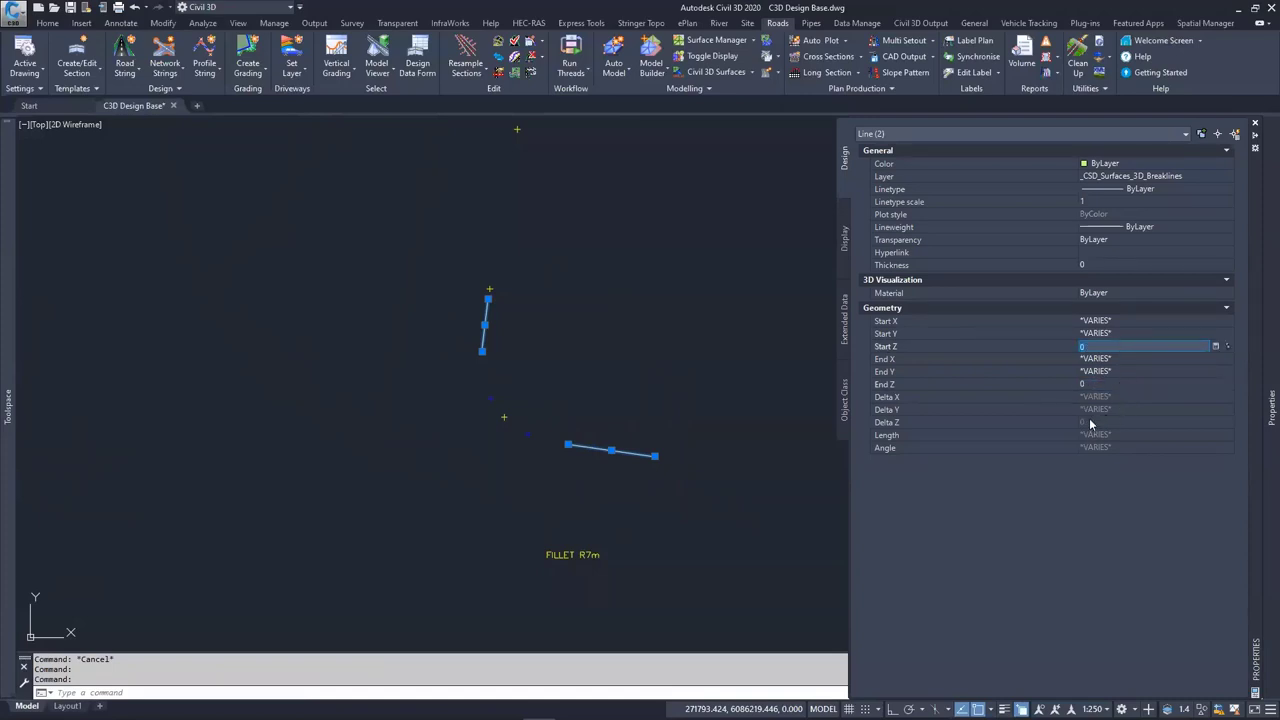
key("Escape")
key("ctrl+1")
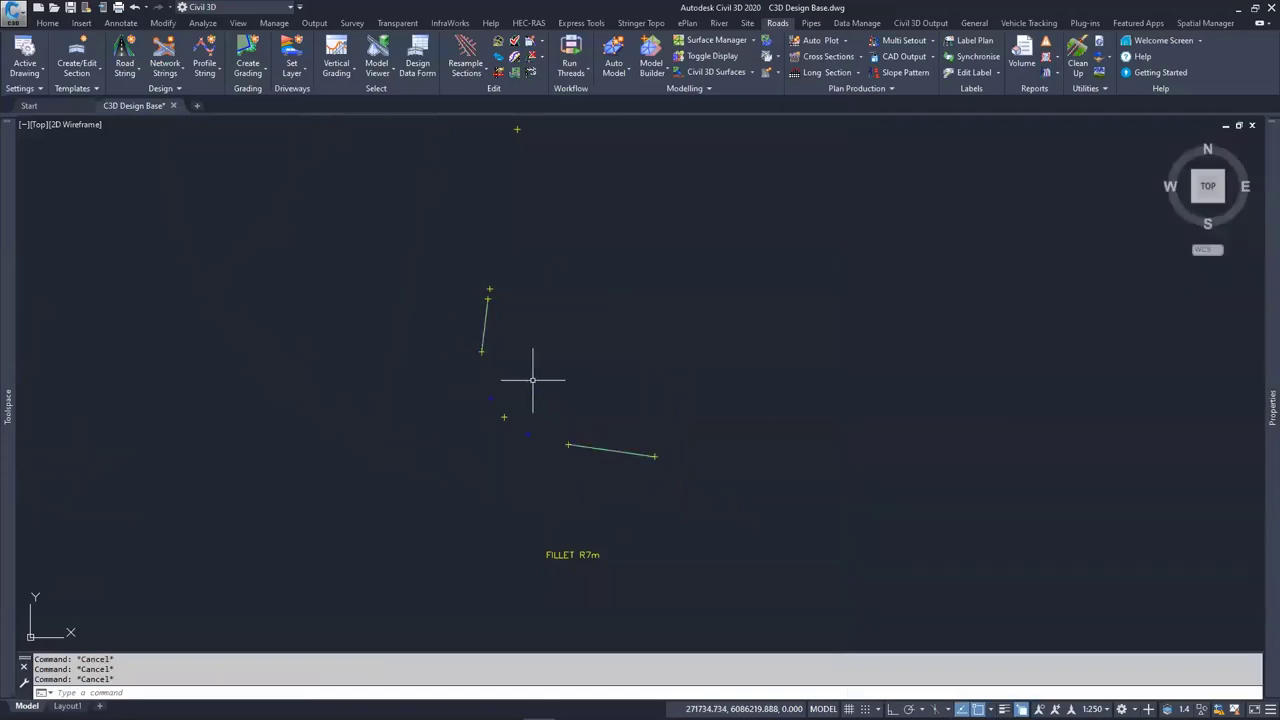
Fillet the upper line into the lower line with a 7 m radius
type("F")
key("Return")
type("R")
key("Return")
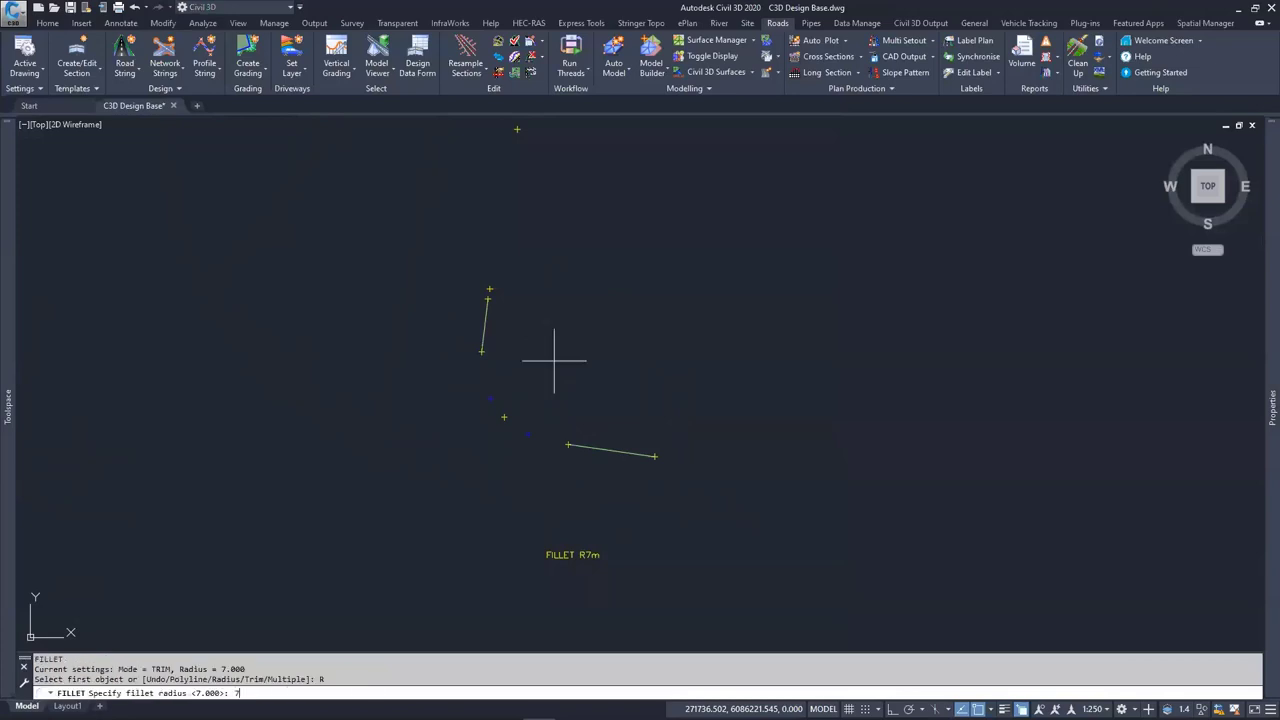
type("7")
key("Return")
scroll(494, 349, "up", 4)
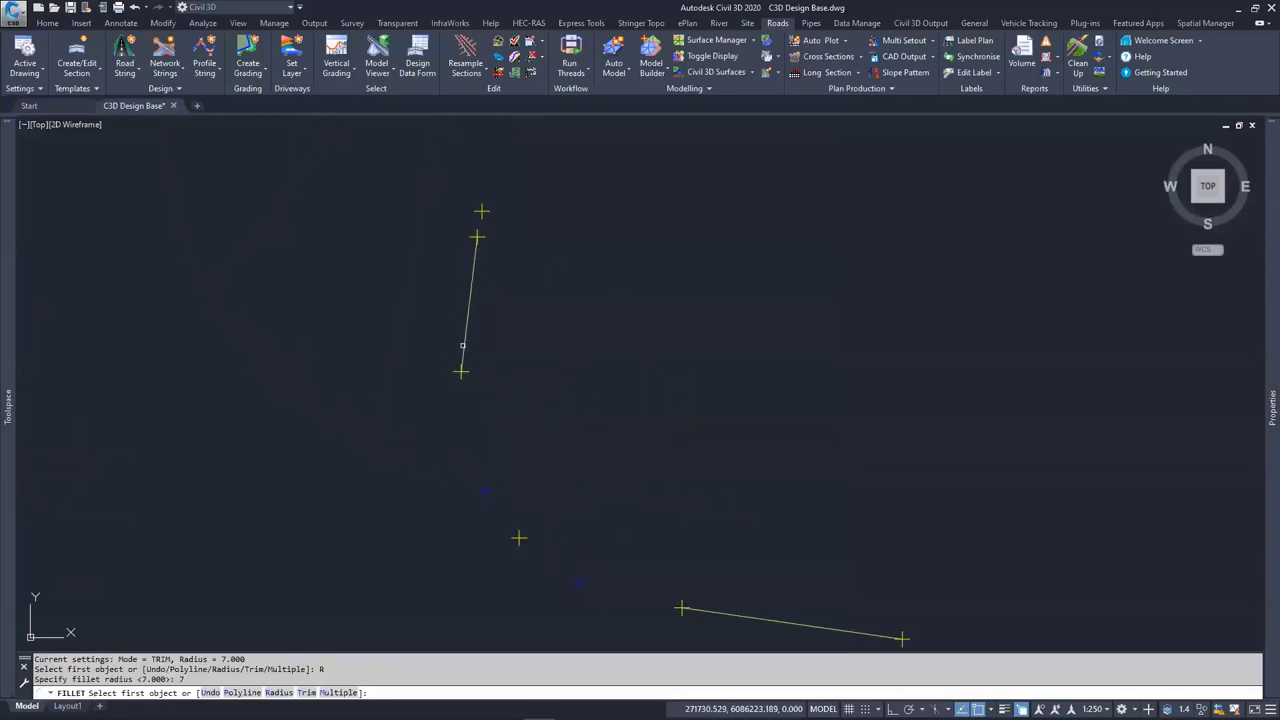
left_click(463, 347)
left_click(703, 605)
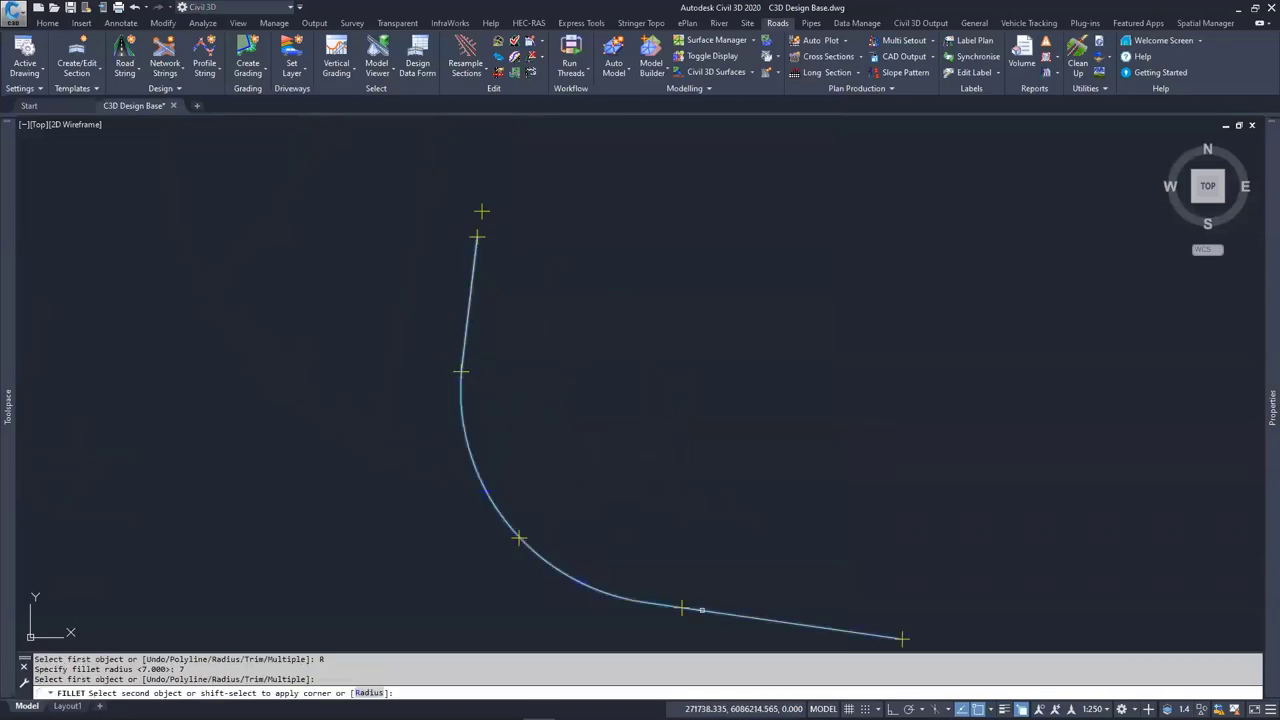
middle_click_drag(591, 580, 591, 503)
key("Escape")
key("Escape")
key("Escape")
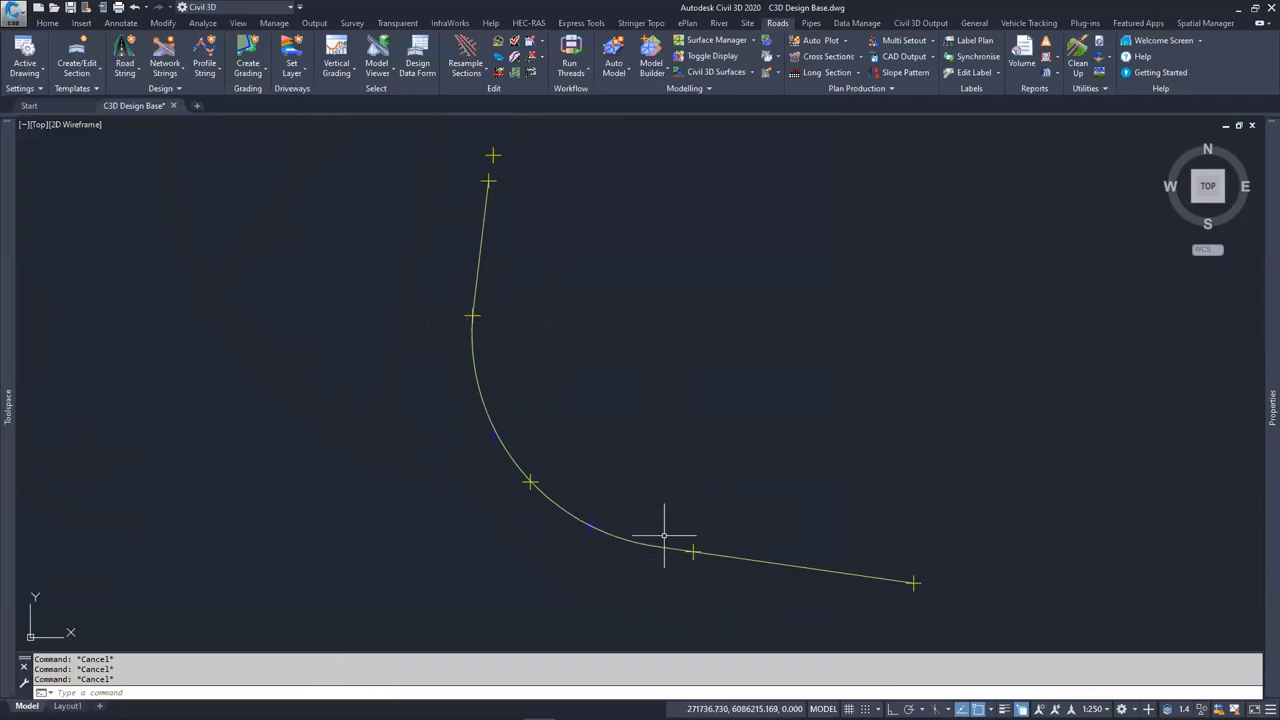
scroll(668, 550, "down", 6)
middle_click_drag(59, 553, 793, 449)
scroll(237, 500, "up", 5)
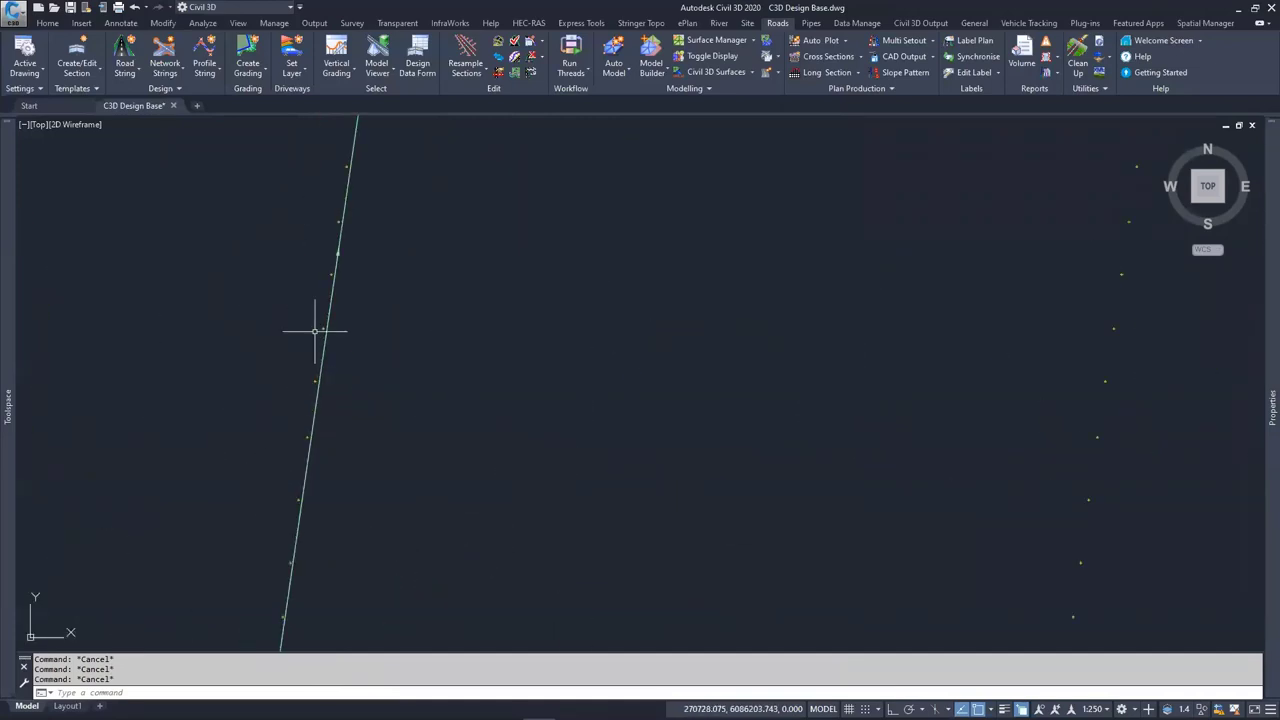
scroll(313, 338, "down", 3)
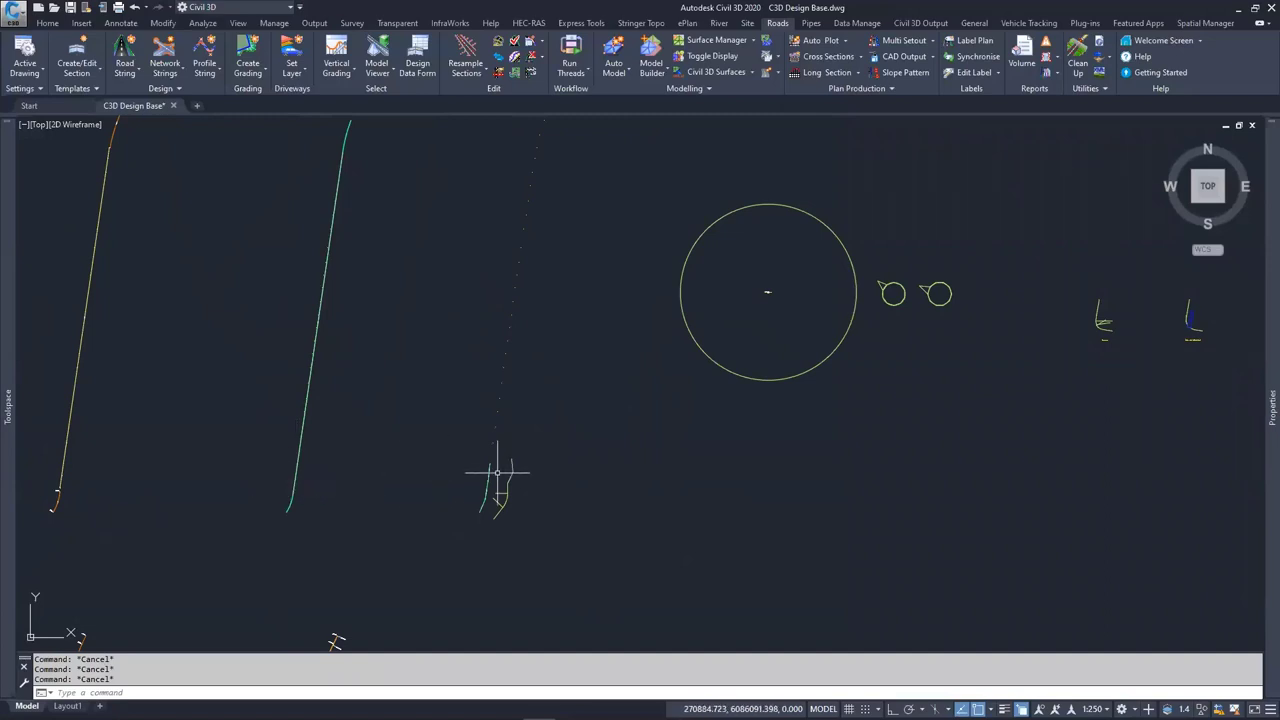
scroll(497, 472, "up", 5)
scroll(464, 503, "up", 4)
scroll(443, 366, "down", 8)
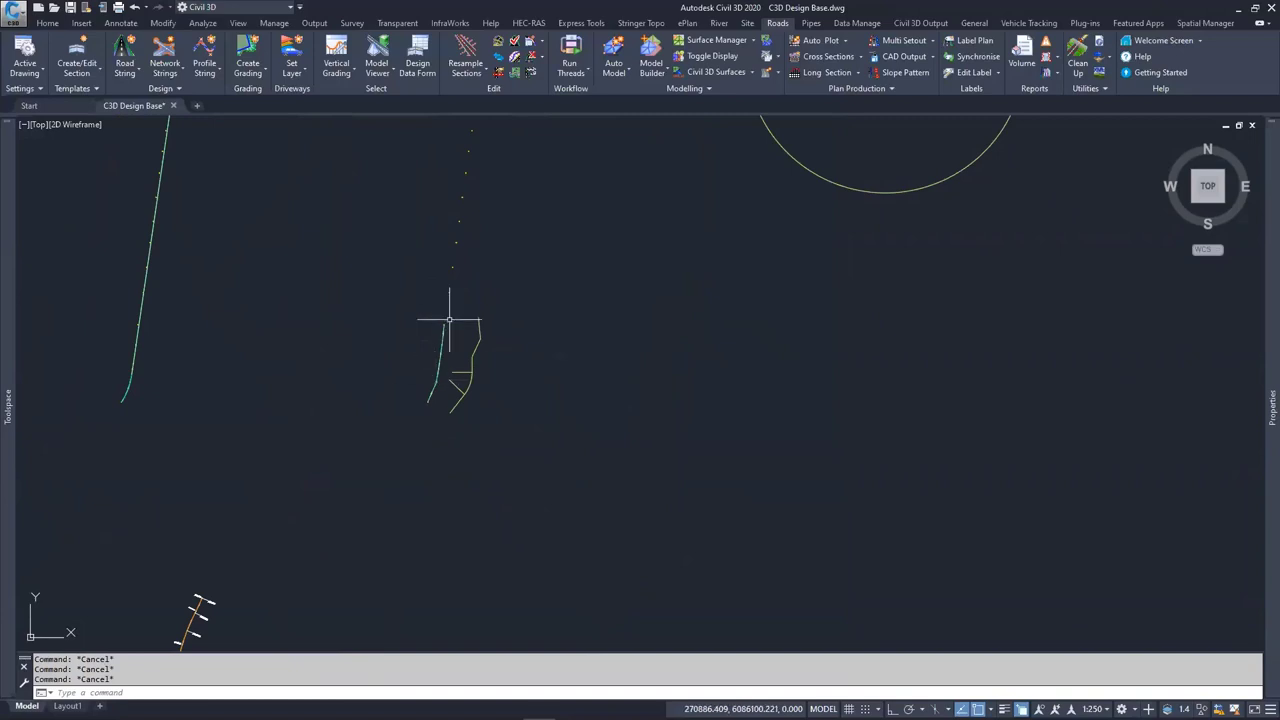
scroll(448, 322, "down", 3)
mouse_move(803, 345)
middle_mouse_down()
mouse_move(746, 331)
mouse_move(422, 349)
middle_mouse_up()
scroll(503, 266, "up", 6)
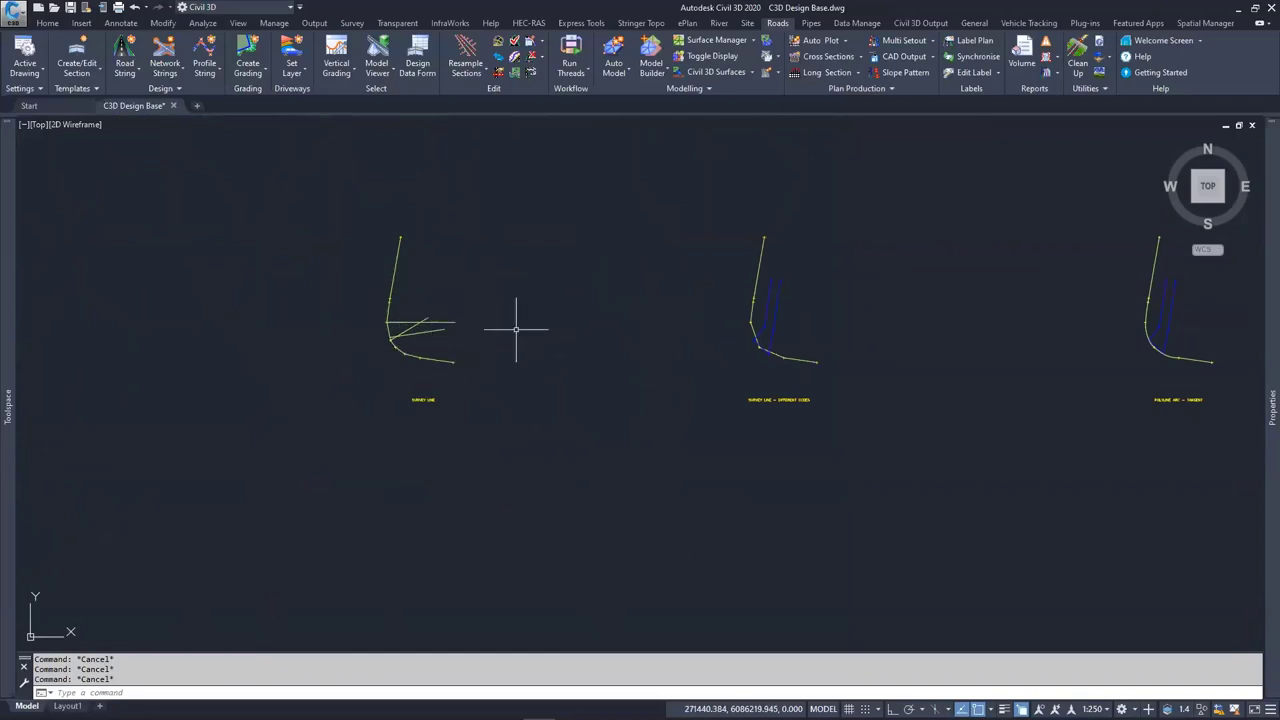
middle_click_drag(843, 323, 325, 314)
middle_click_drag(978, 375, 594, 366)
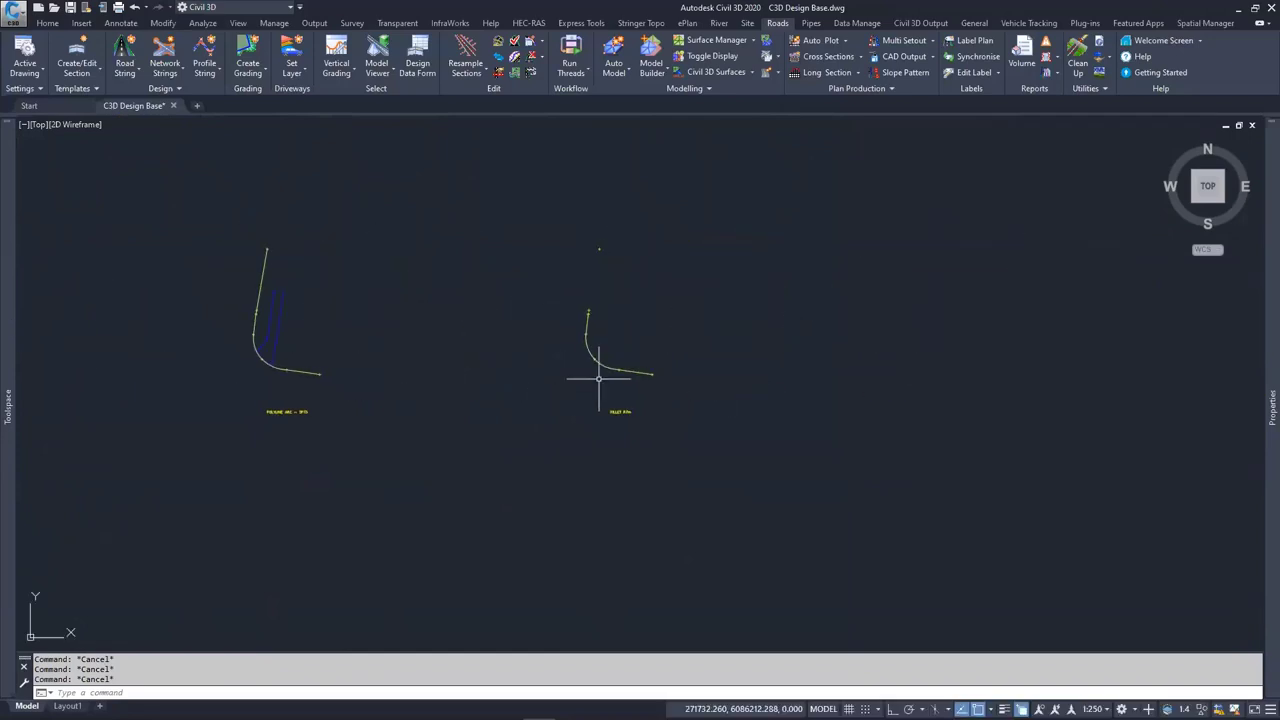
scroll(600, 365, "up", 4)
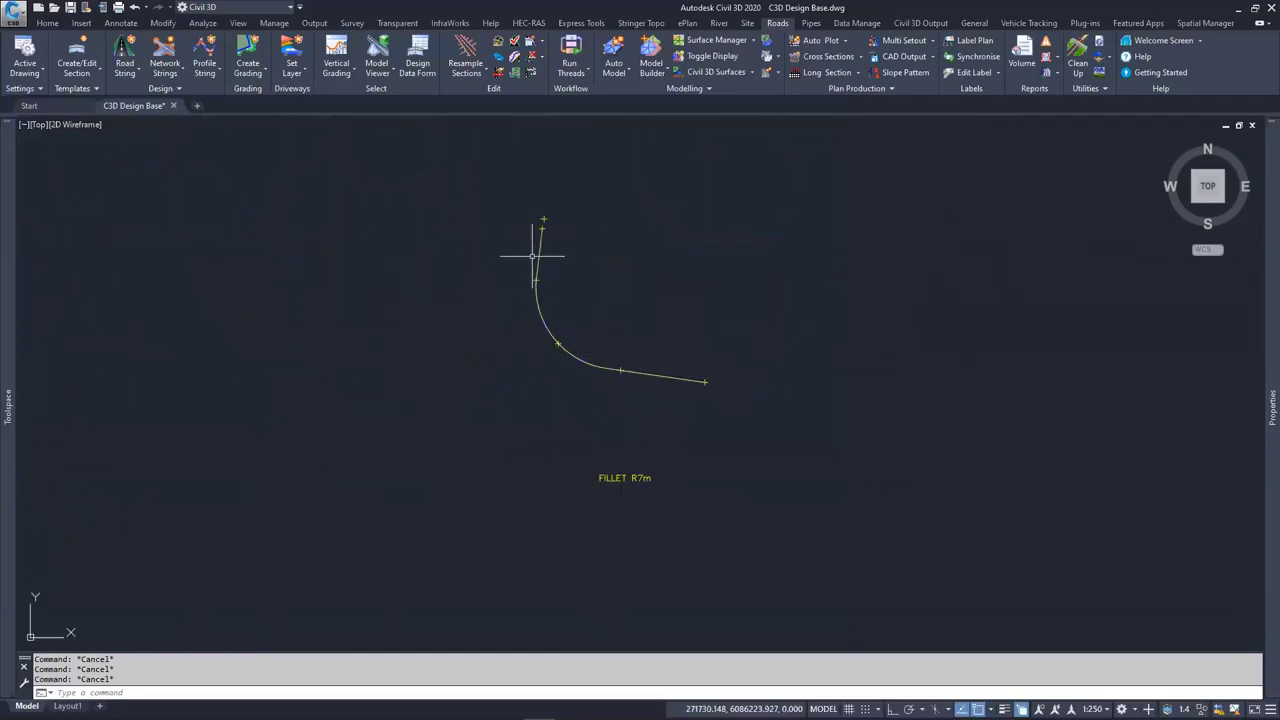
scroll(557, 357, "up", 10)
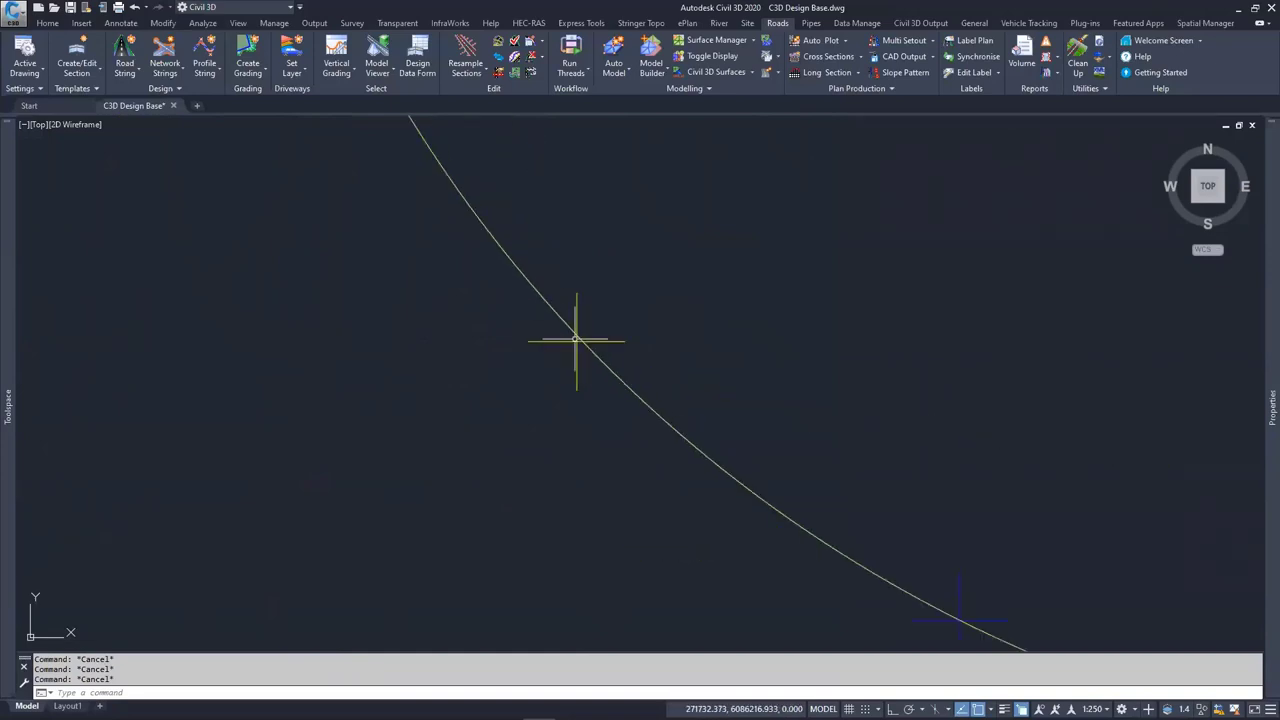
scroll(571, 343, "down", 5)
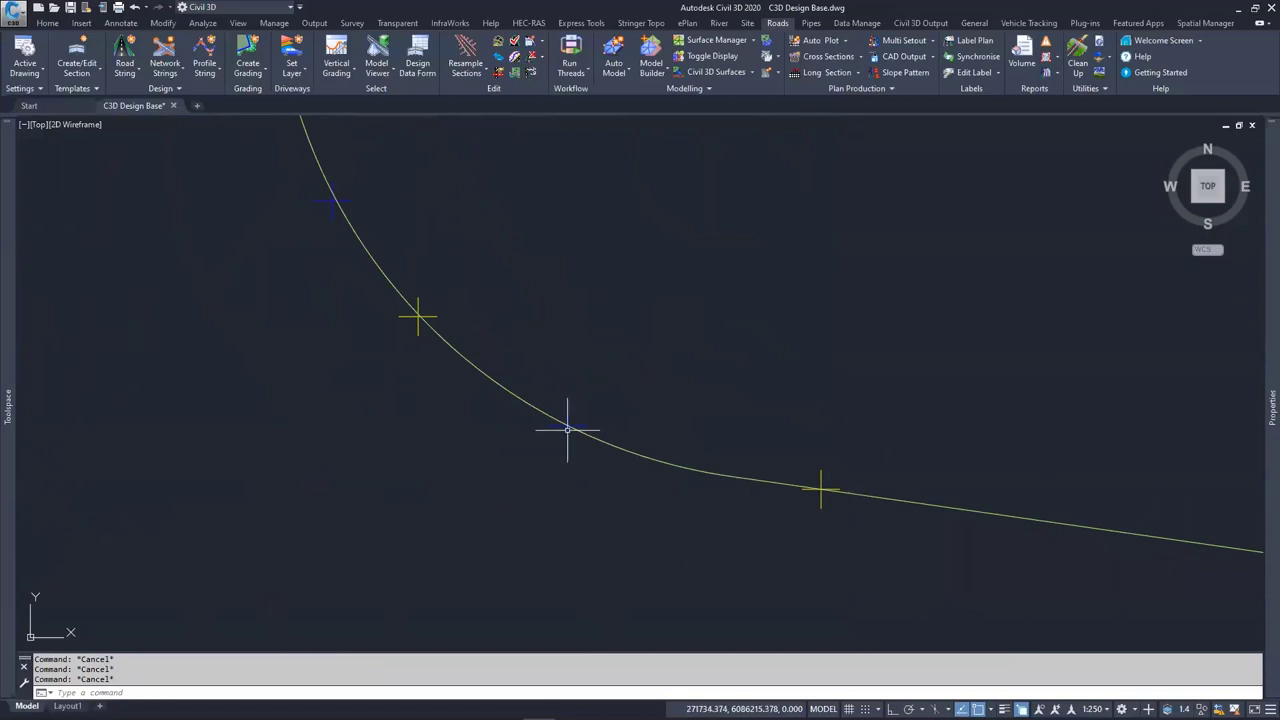
scroll(567, 430, "up", 4)
scroll(557, 414, "down", 3)
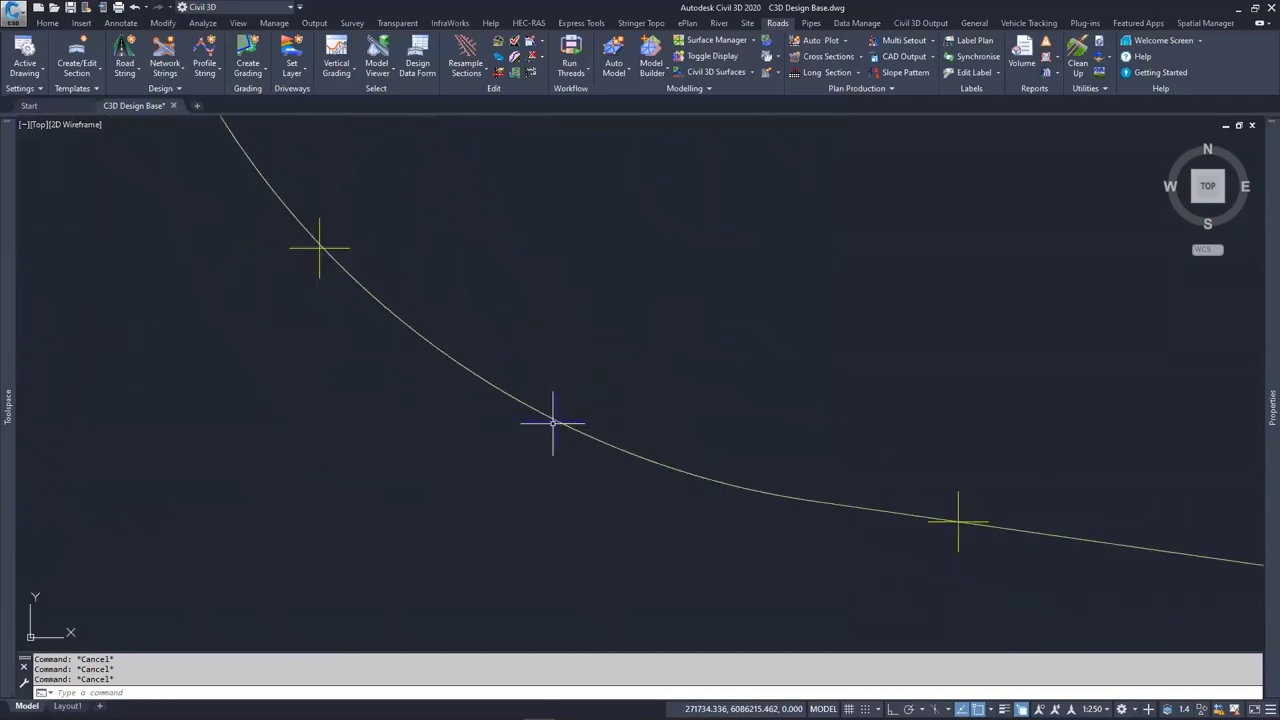
scroll(571, 480, "up", 3)
scroll(523, 429, "down", 2)
scroll(532, 455, "up", 4)
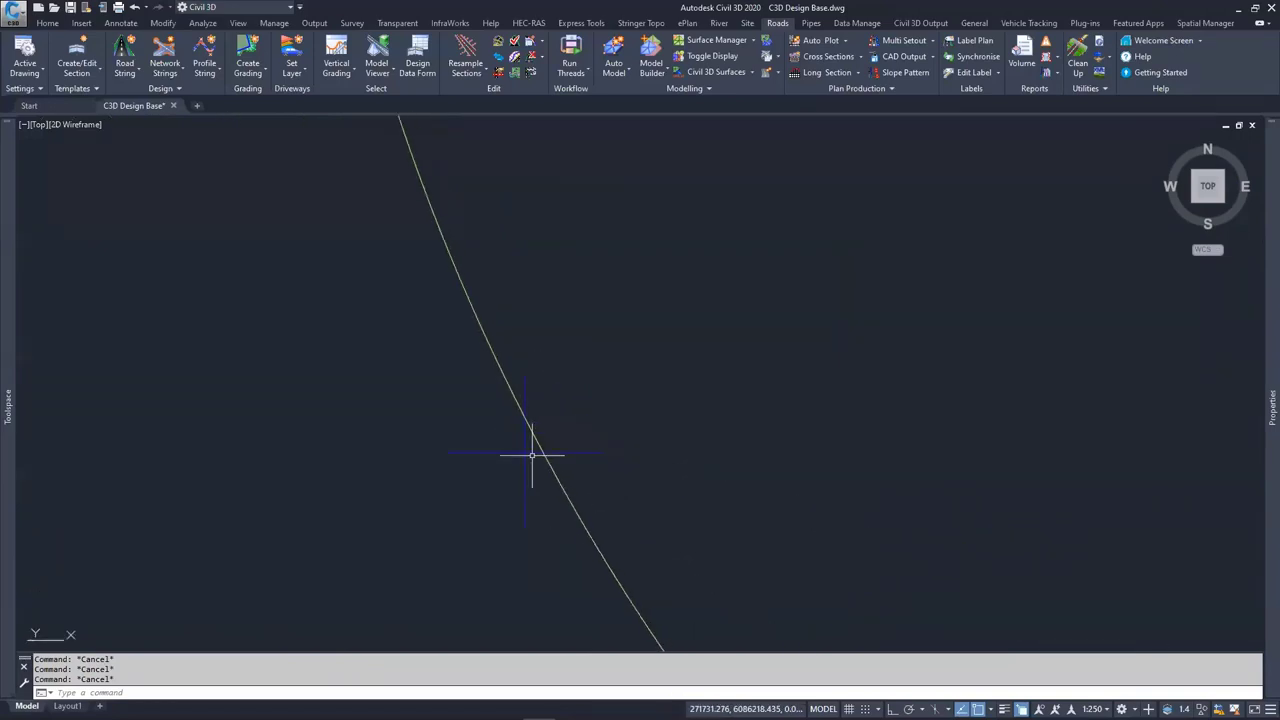
scroll(532, 455, "down", 4)
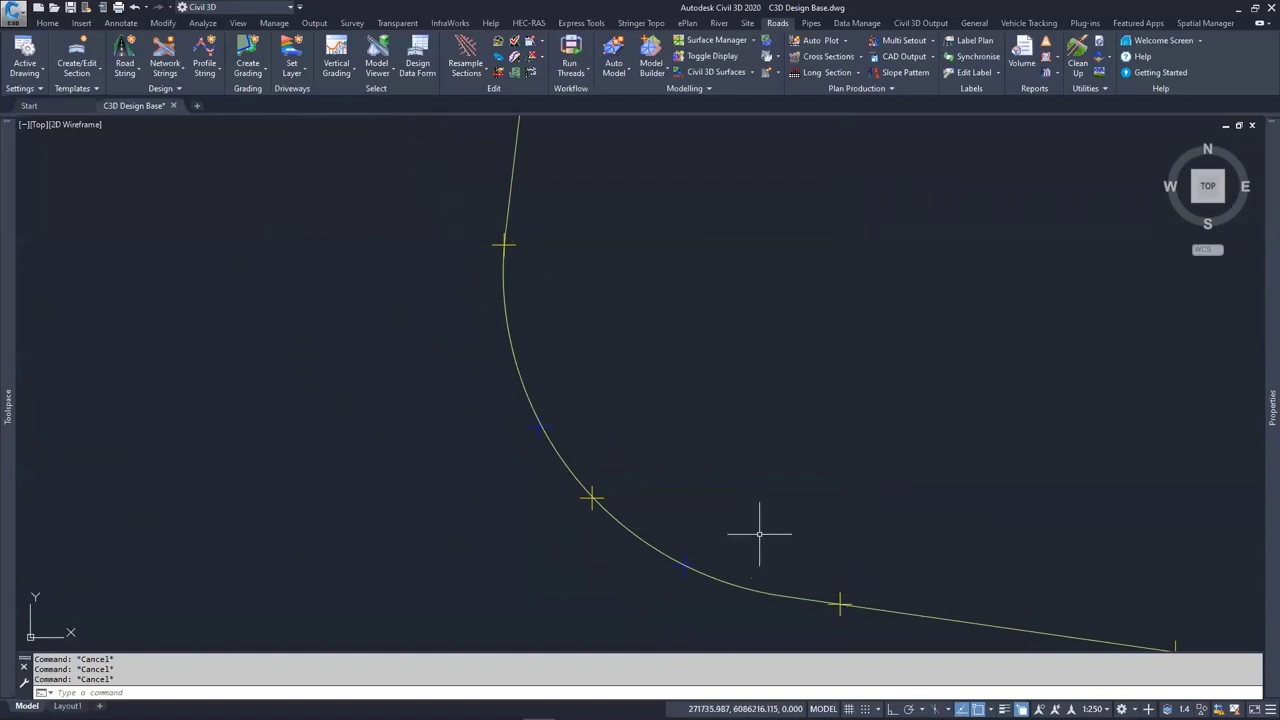
scroll(650, 530, "down", 4)
left_click(519, 522)
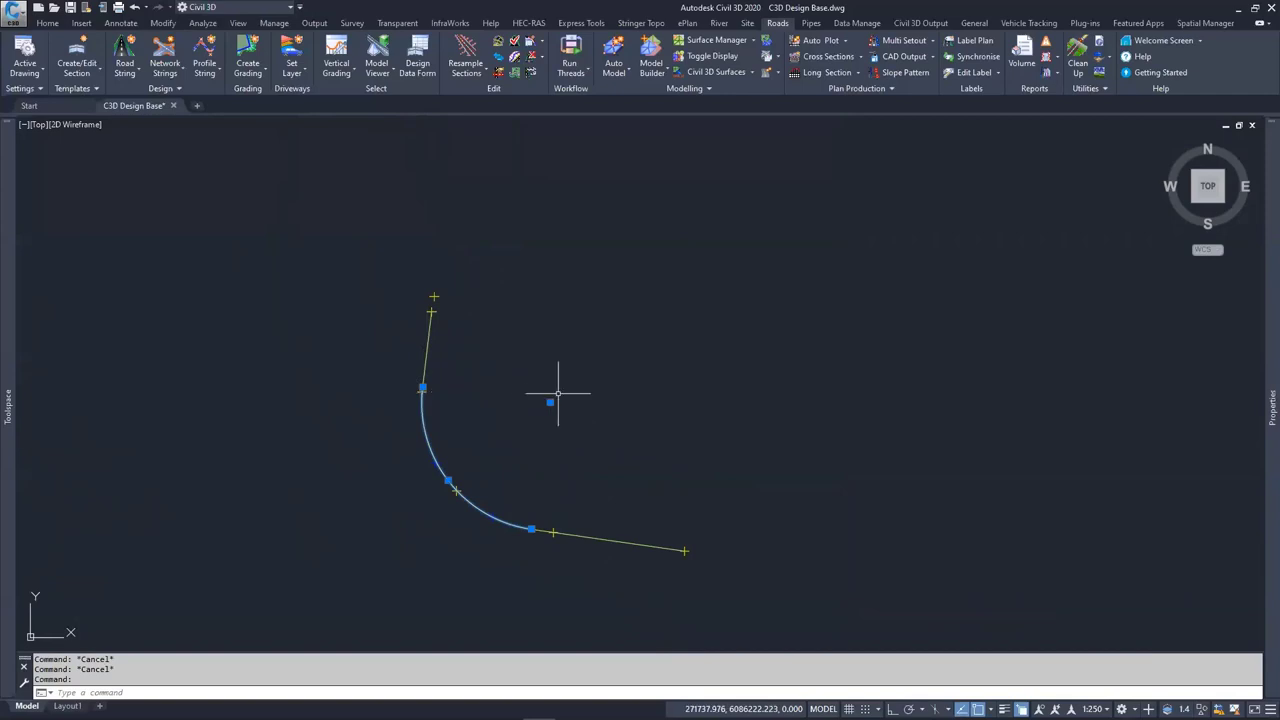
mouse_move(1262, 398)
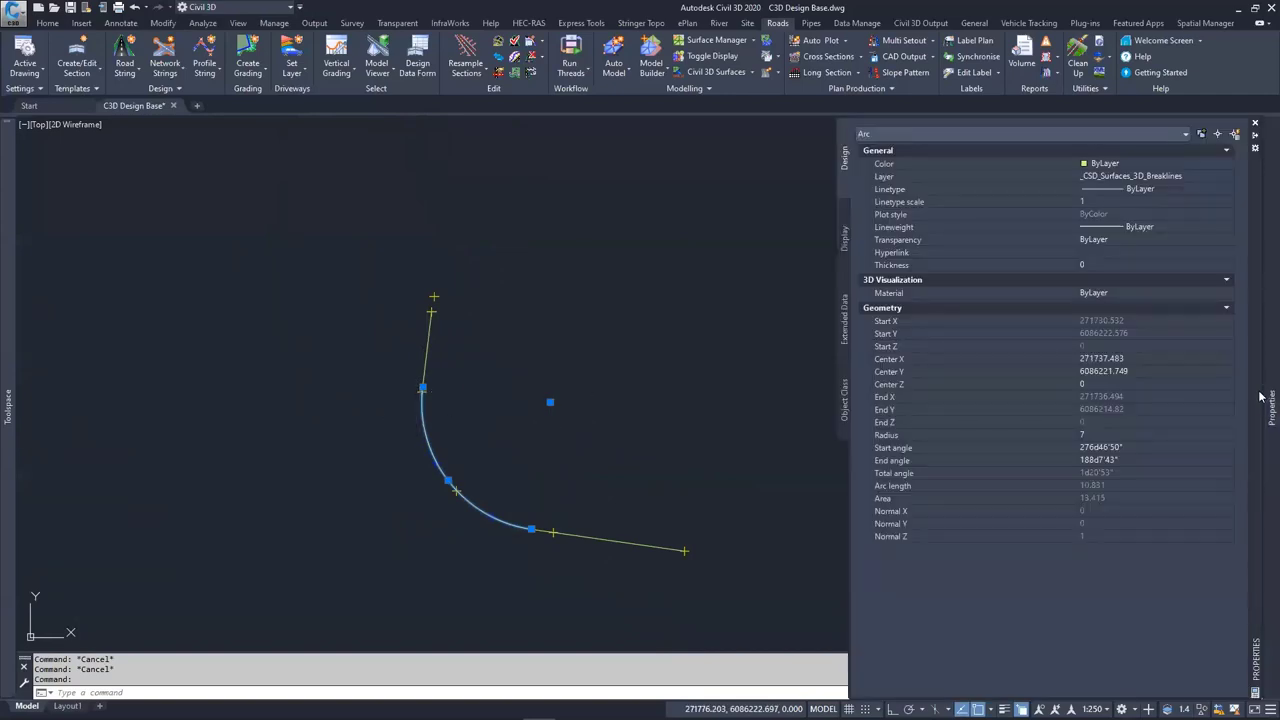
left_click(1108, 443)
scroll(477, 487, "up", 2)
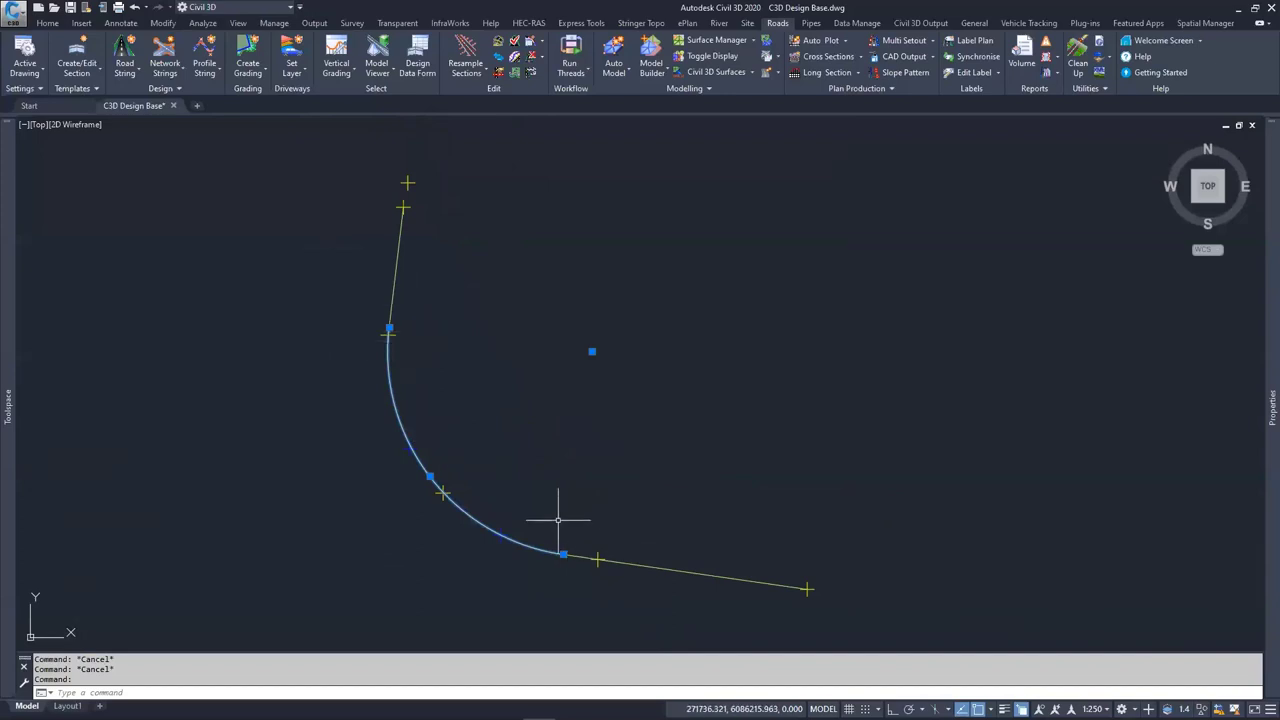
Zoom in on the 7 m fillet arc, pick a point on it, then clear the selection
scroll(558, 521, "up", 2)
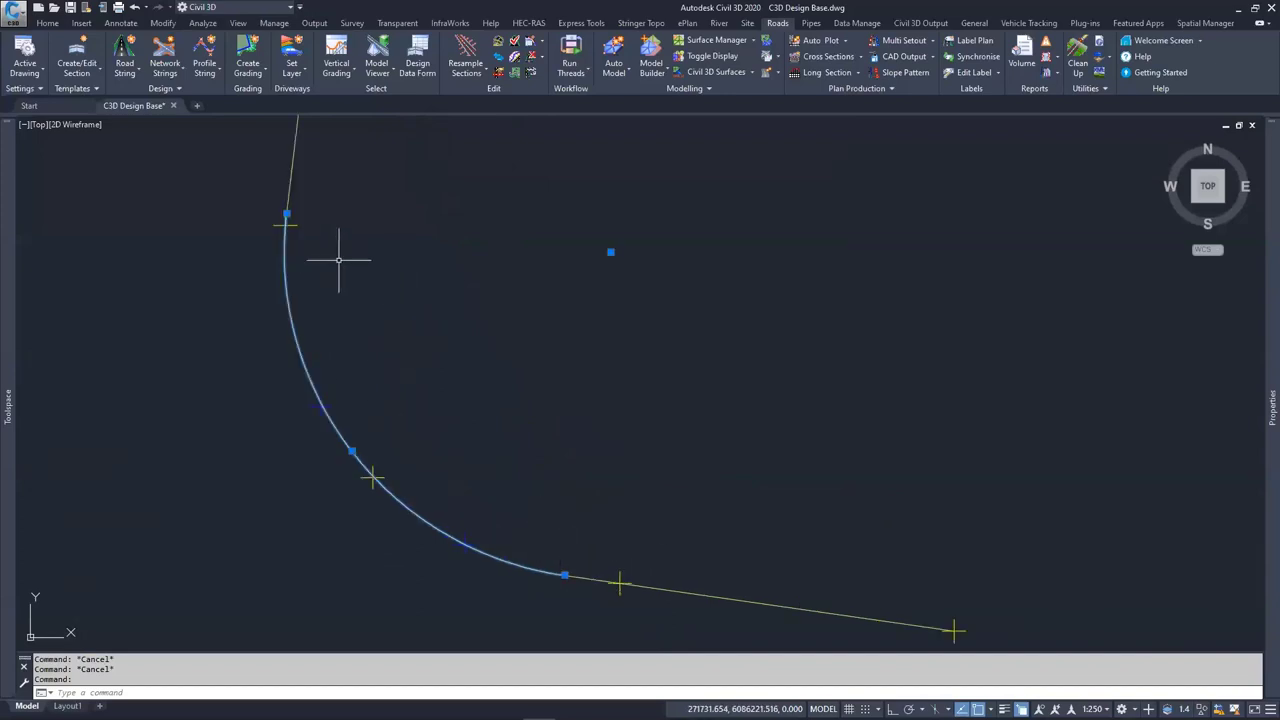
scroll(318, 405, "up", 3)
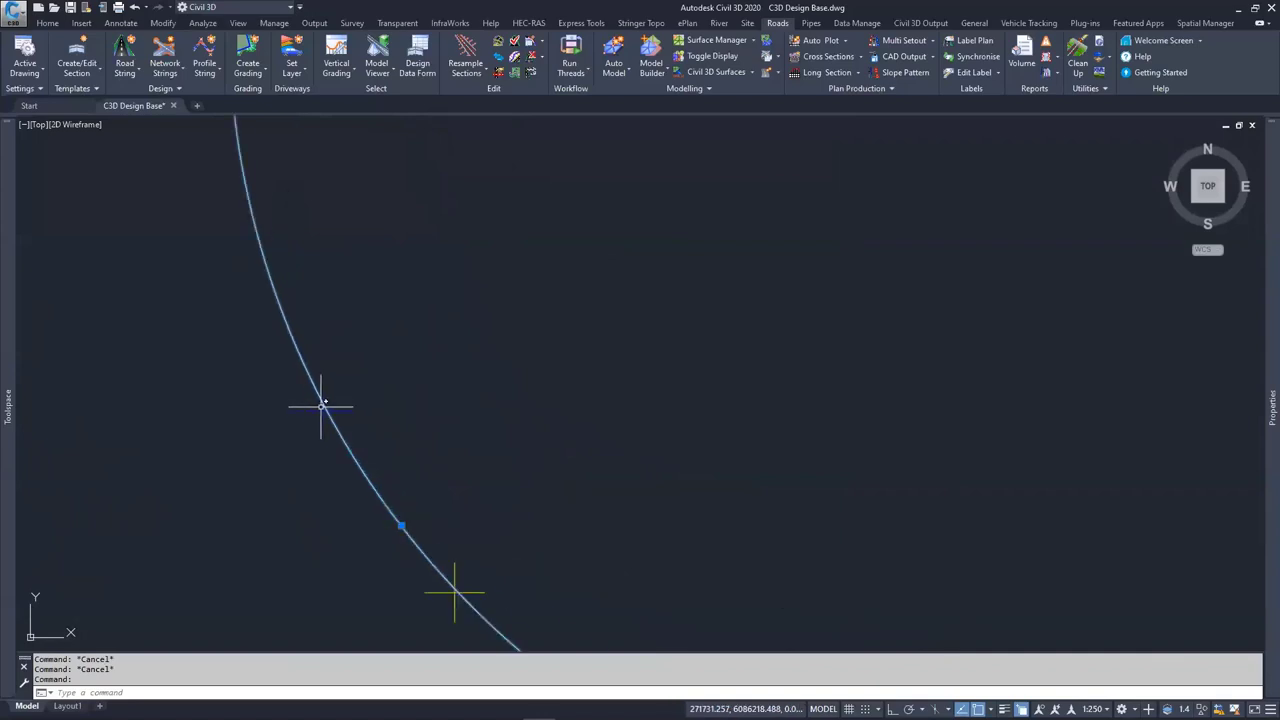
left_click(321, 405)
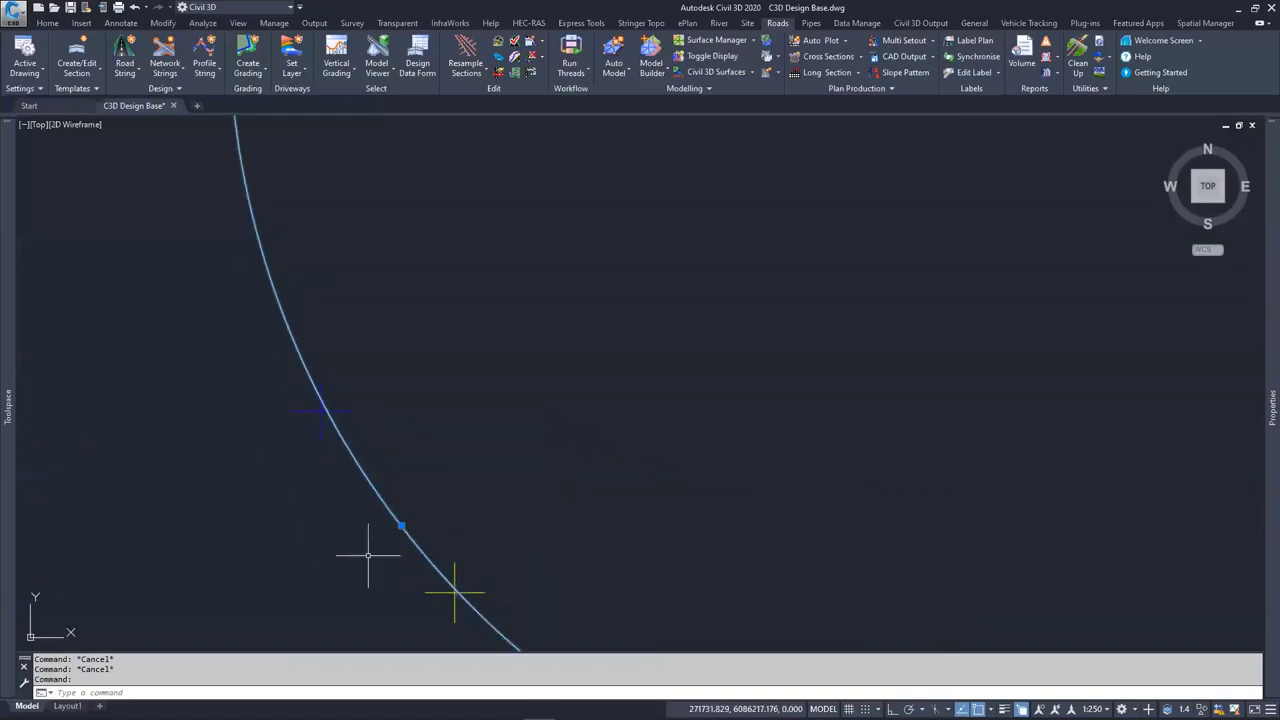
scroll(514, 457, "down", 1)
key("Escape")
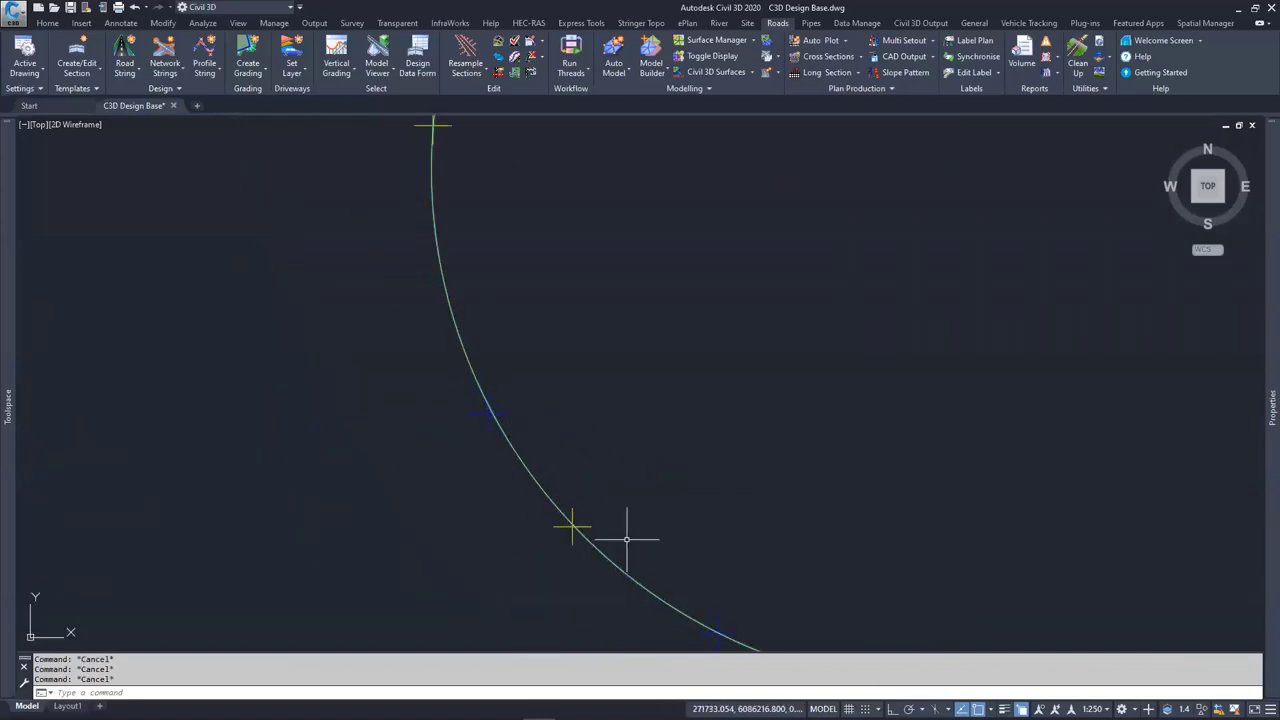
Reselect the fillet arc to display its grips, then deselect it and pan along the curve
scroll(477, 411, "up", 3)
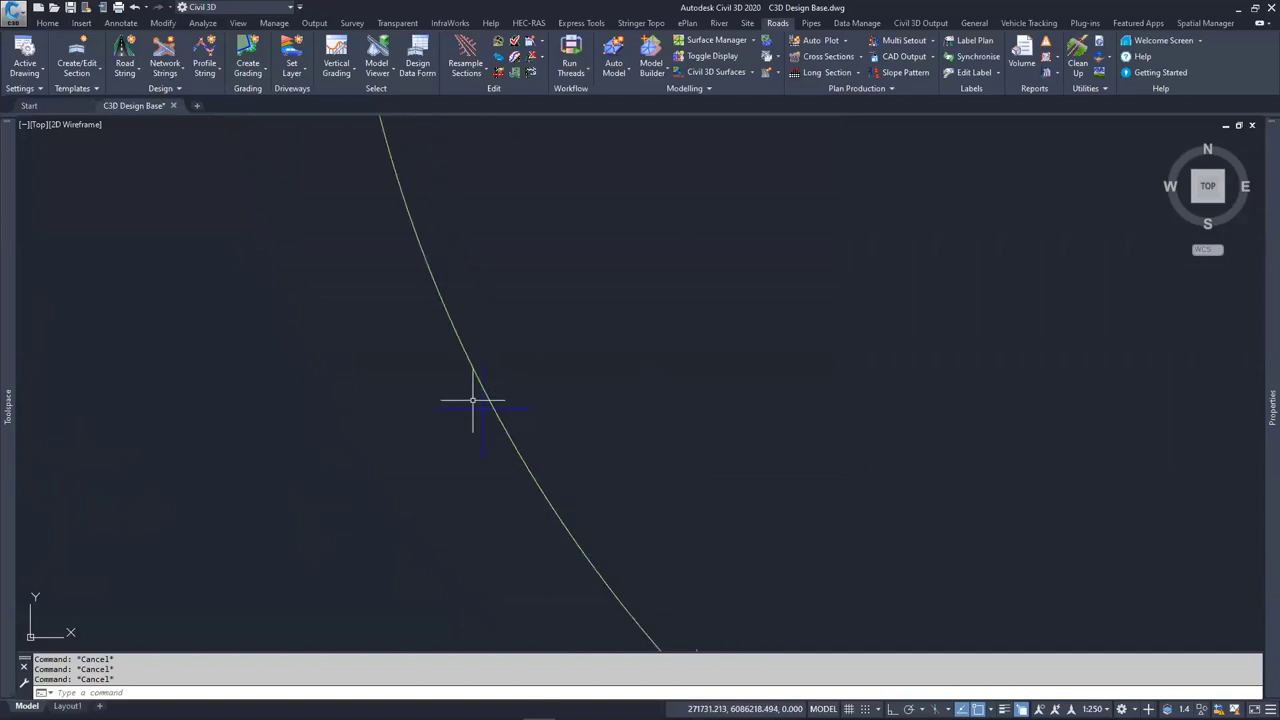
left_click(473, 401)
scroll(472, 405, "down", 2)
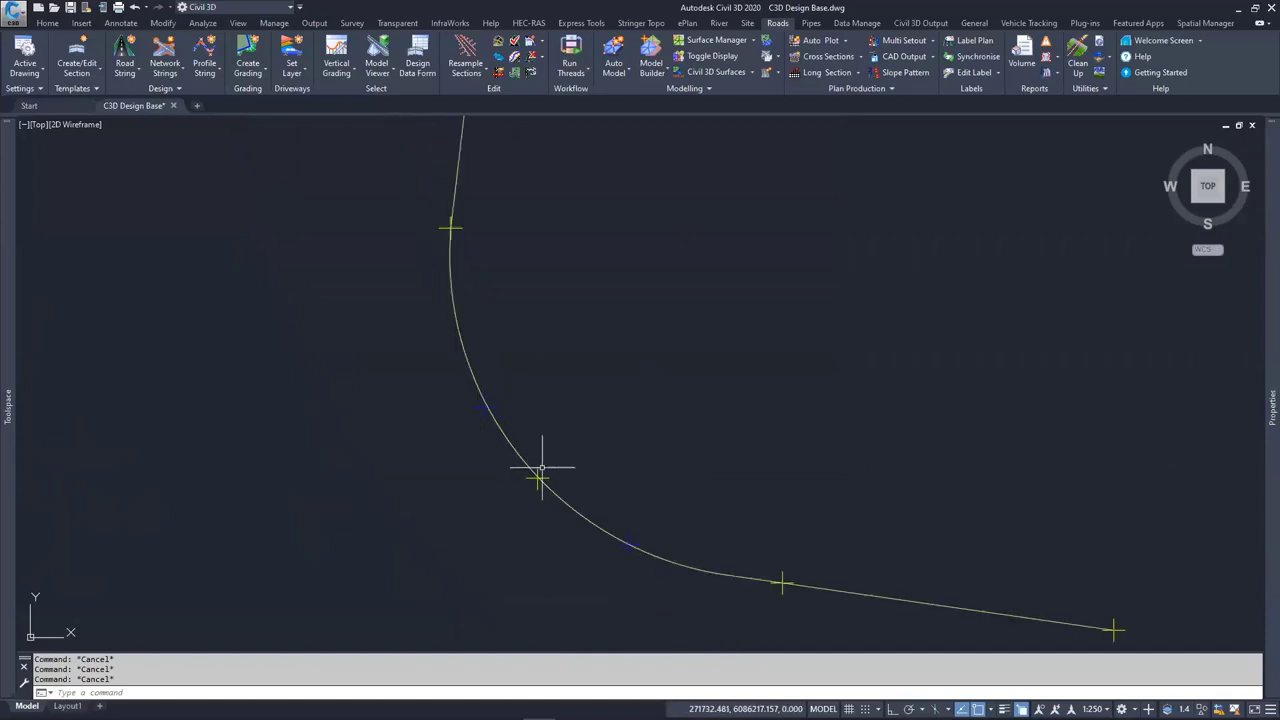
scroll(533, 470, "up", 2)
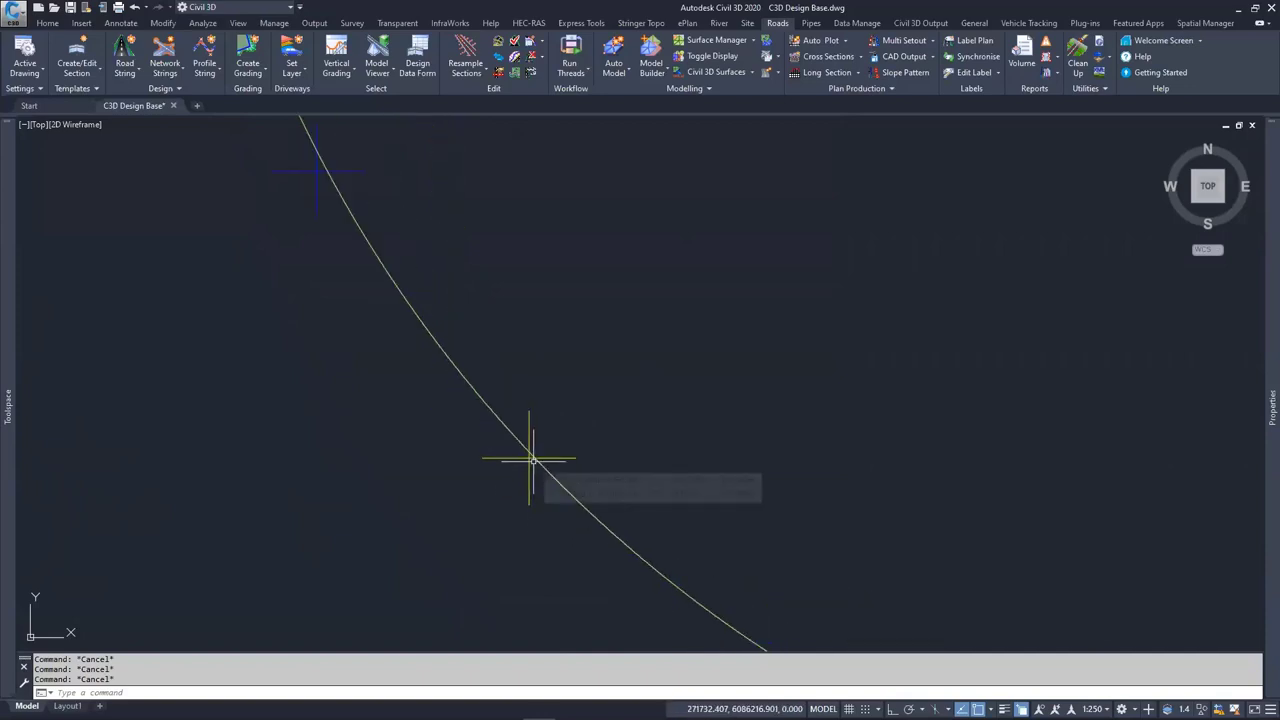
scroll(532, 460, "down", 2)
left_click(619, 535)
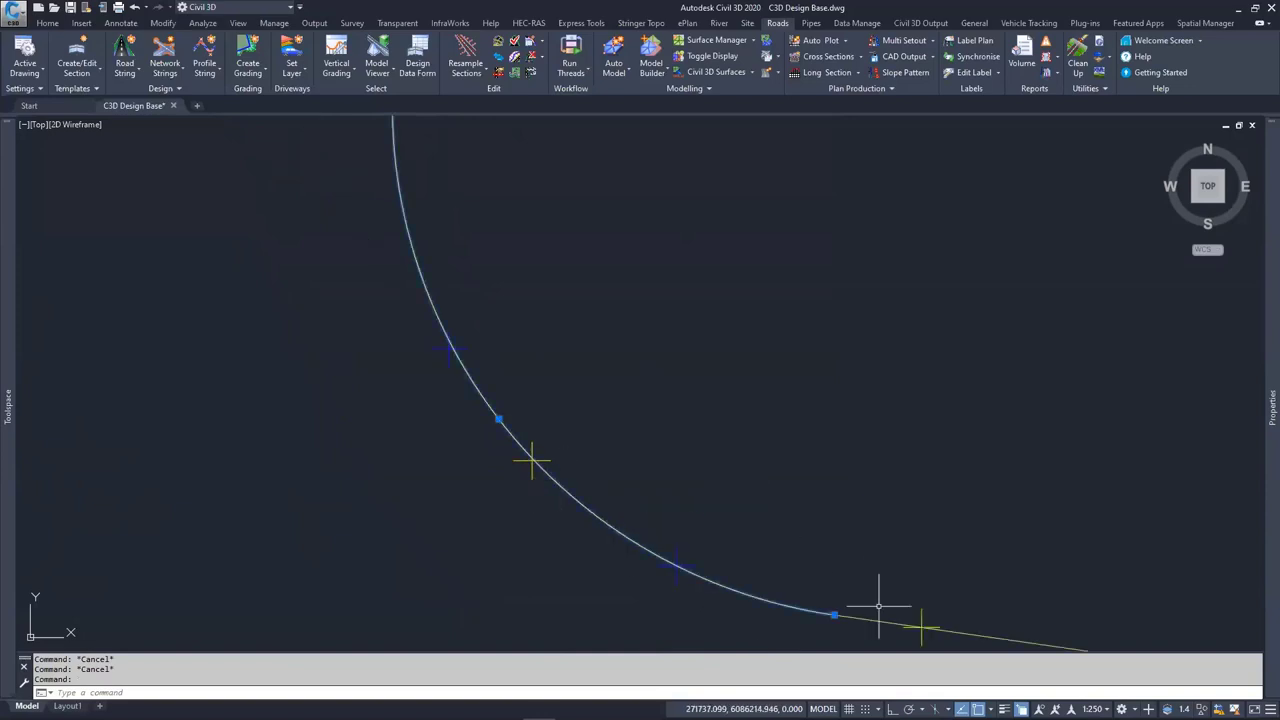
scroll(535, 462, "up", 2)
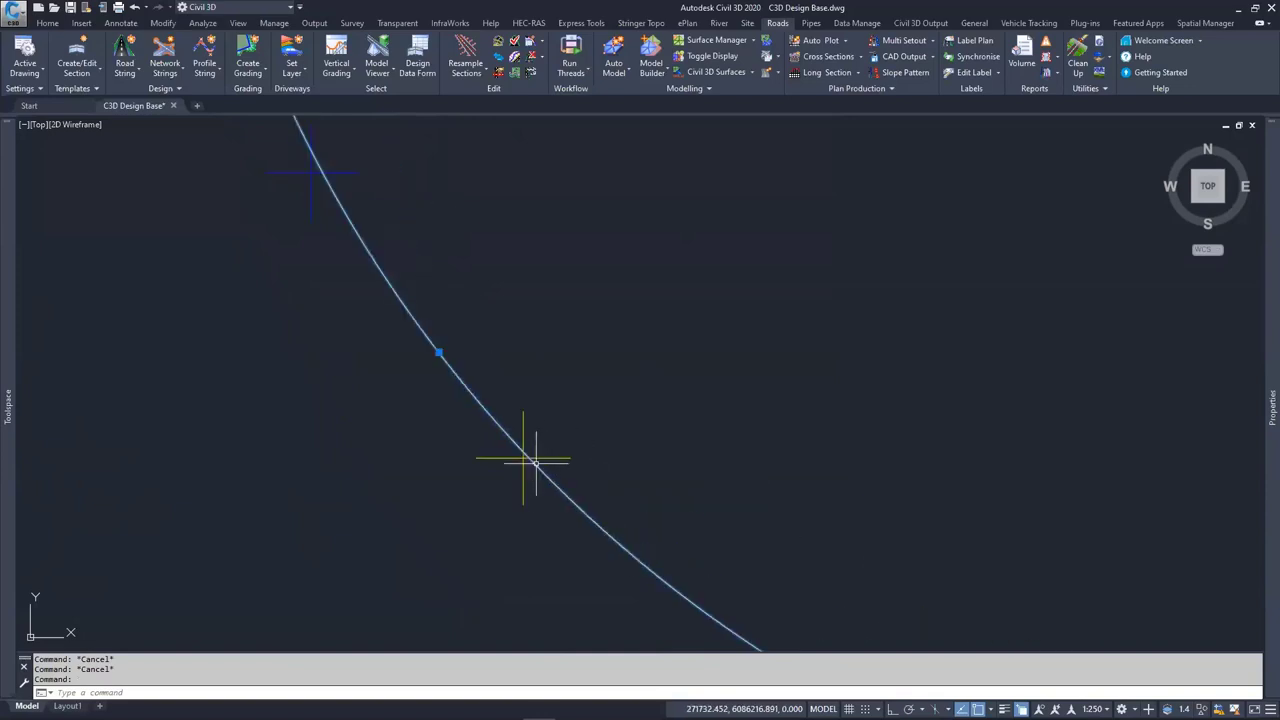
scroll(530, 462, "up", 1)
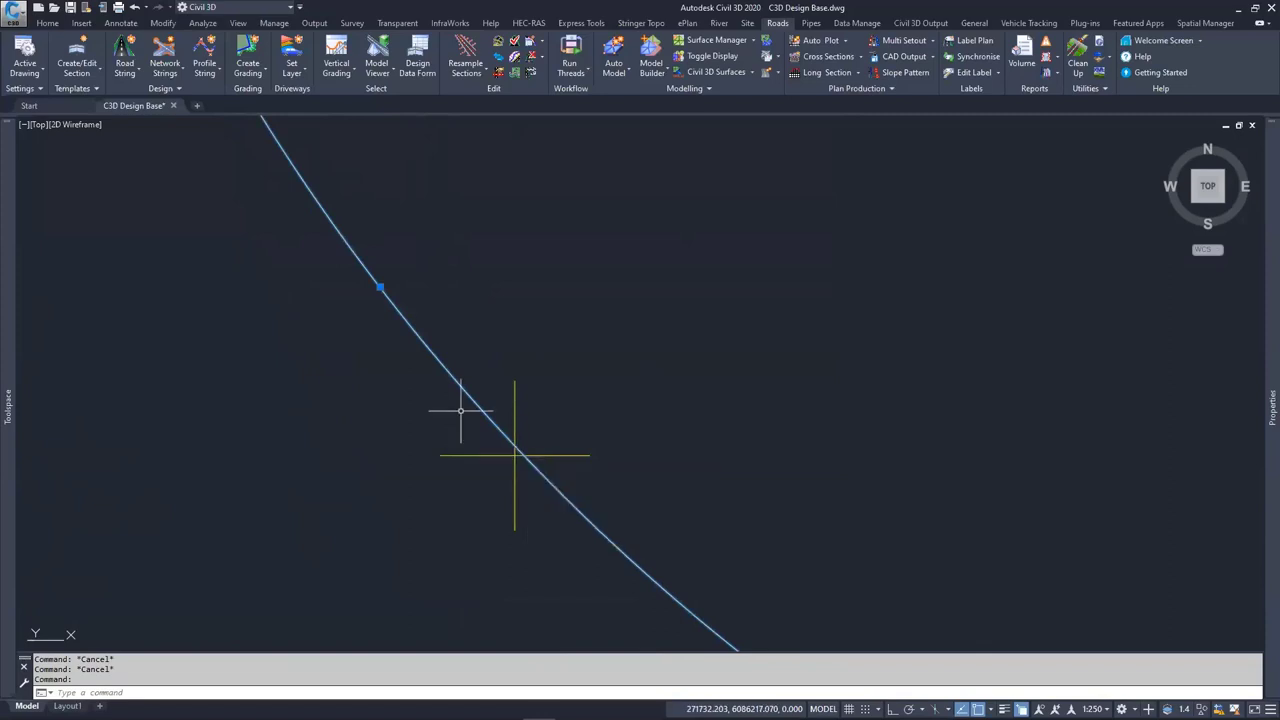
scroll(508, 505, "down", 1)
key("Escape")
middle_click_drag(541, 406, 437, 420)
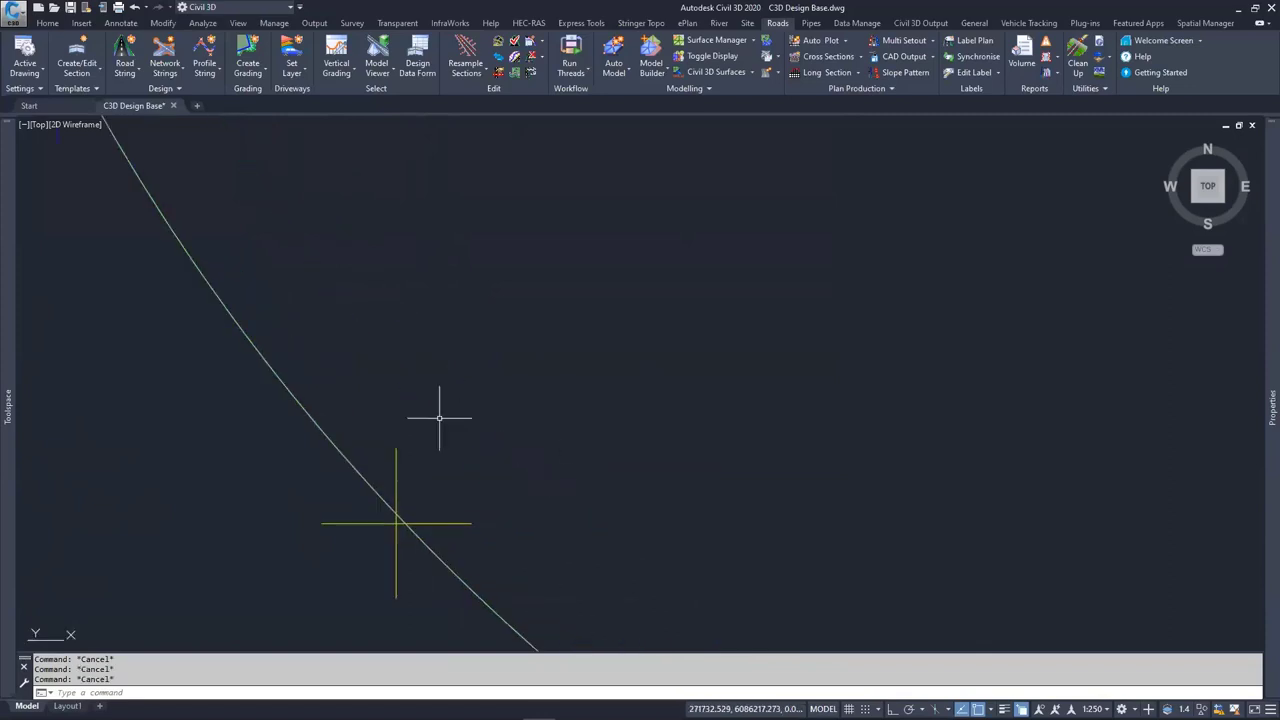
scroll(413, 450, "down", 3)
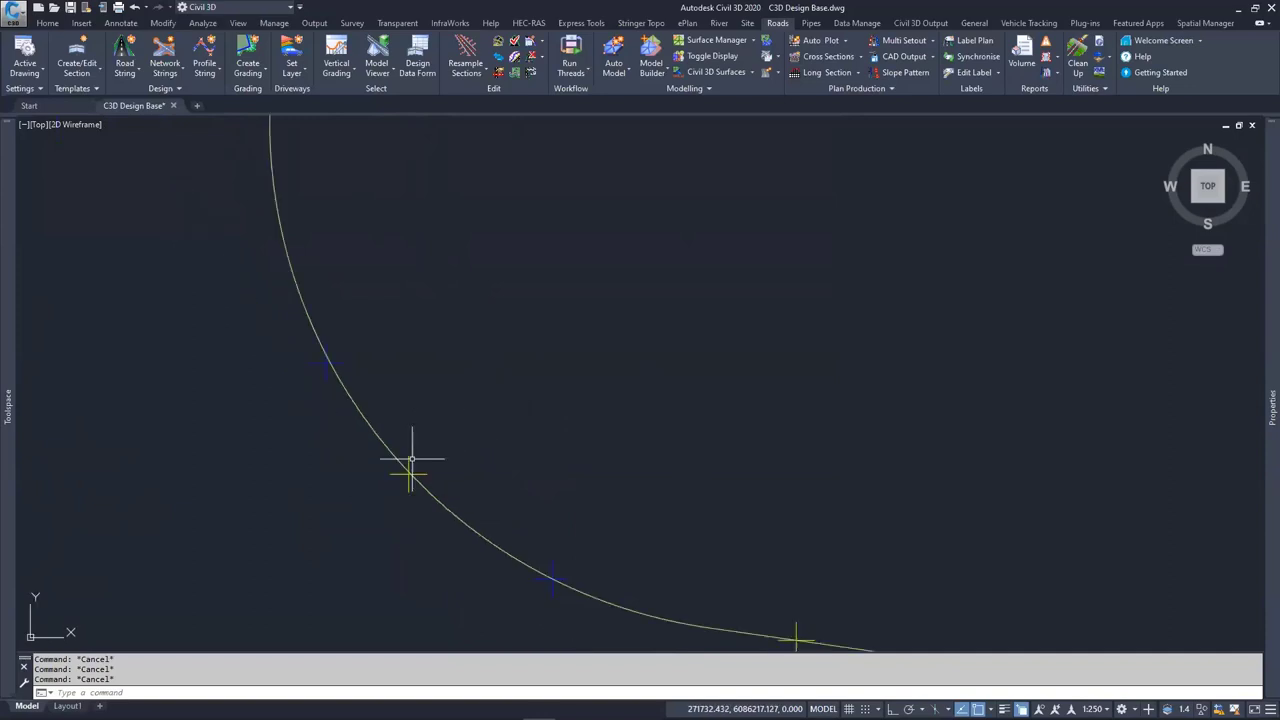
scroll(330, 354, "up", 2)
scroll(431, 263, "down", 2)
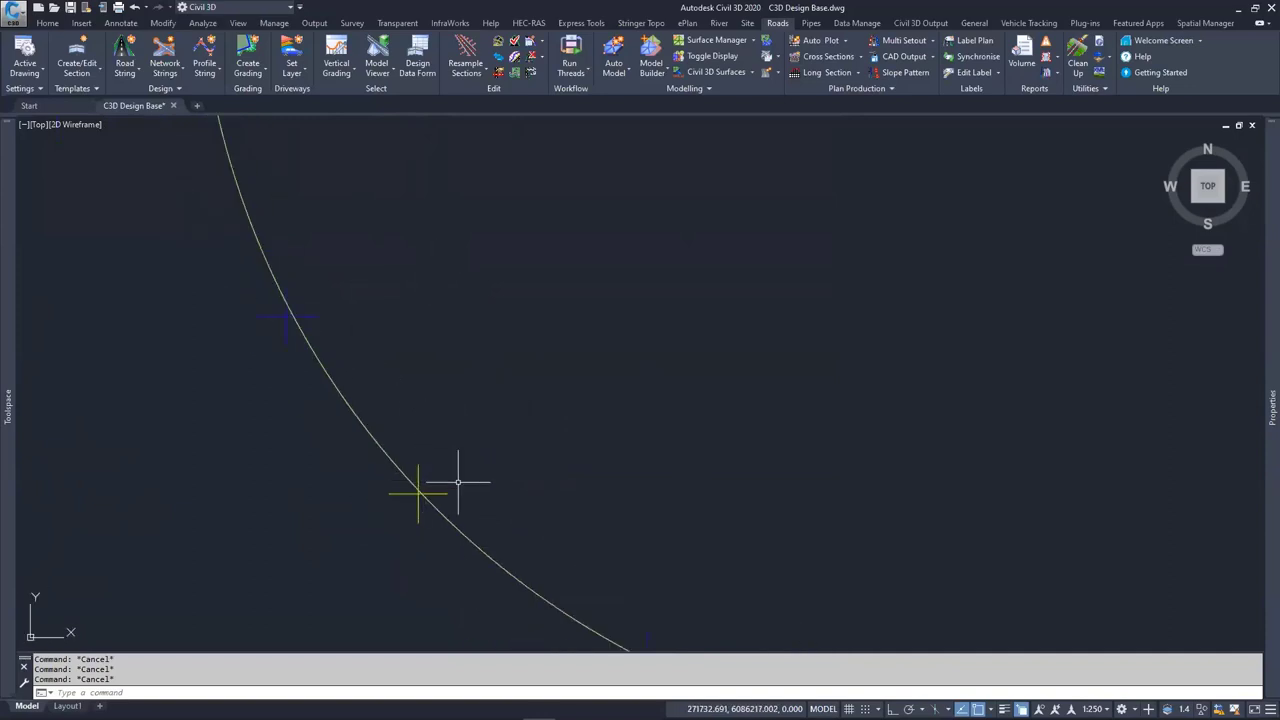
middle_click_drag(608, 414, 497, 443)
type("PL")
key("Return")
left_click(473, 384)
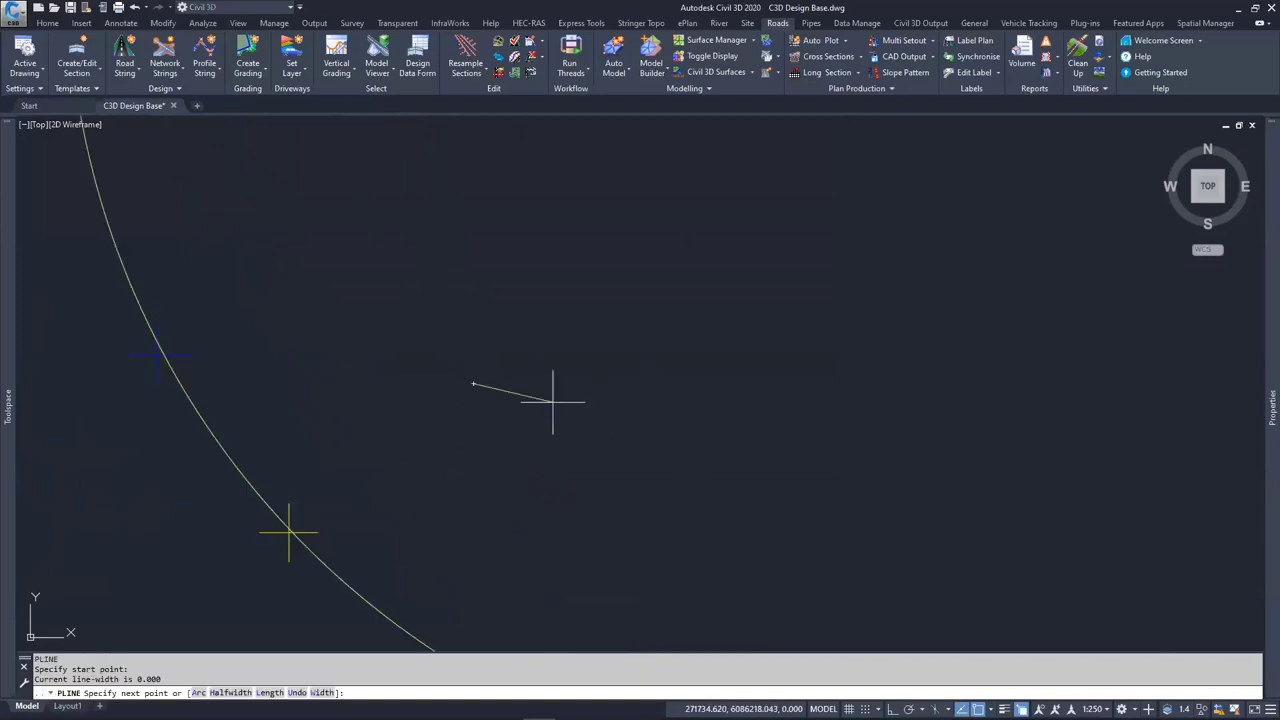
left_click(574, 403)
left_click(584, 357)
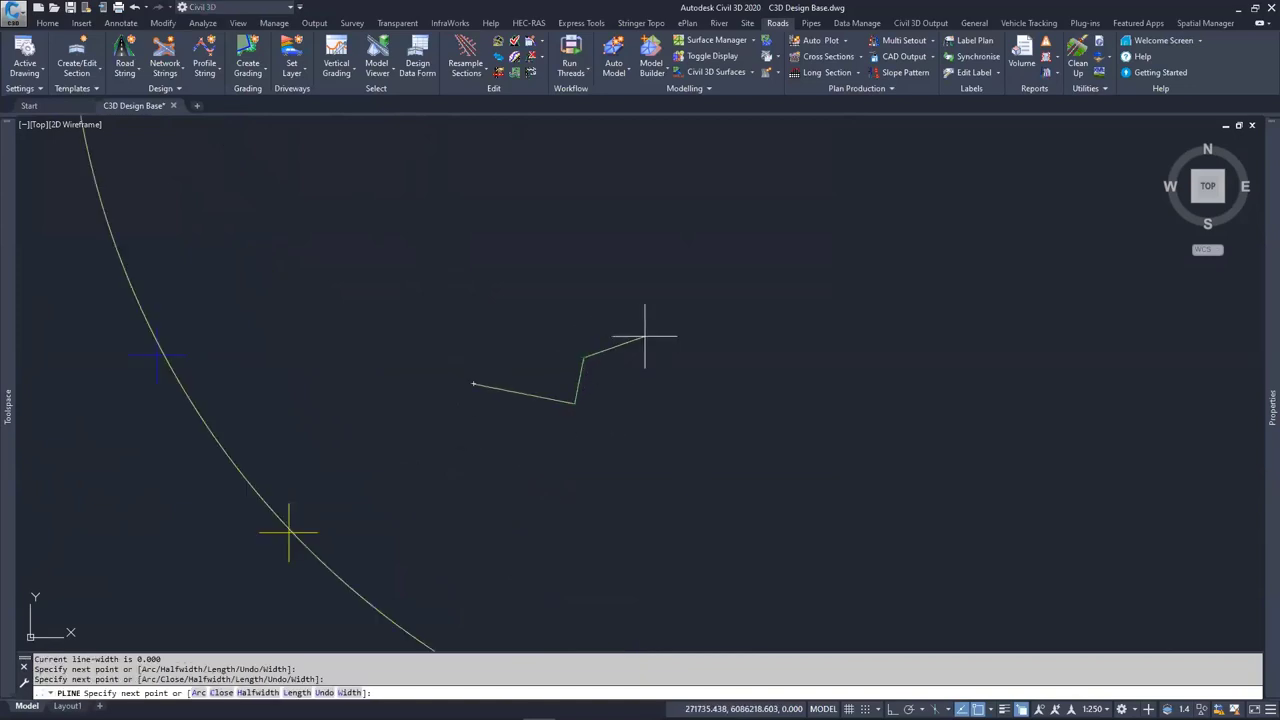
left_click(648, 330)
left_click(698, 330)
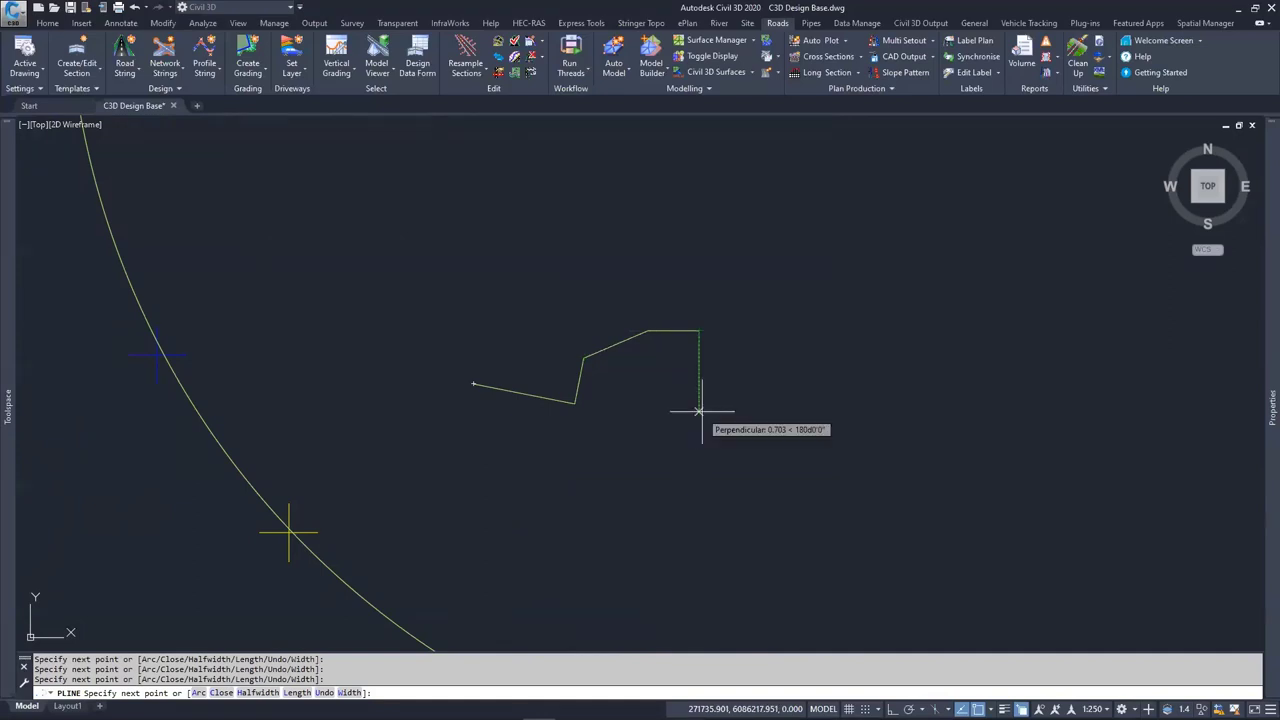
left_click(698, 405)
key("Escape")
key("Escape")
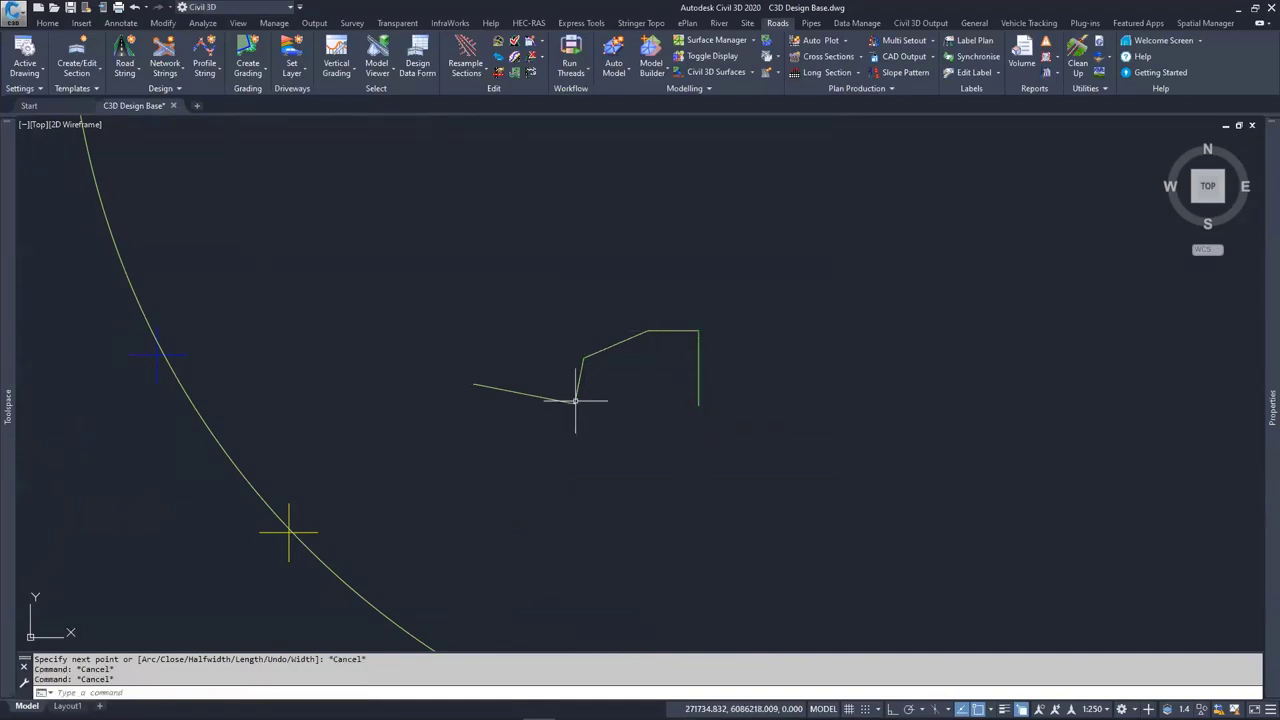
left_click_drag(589, 371, 555, 395)
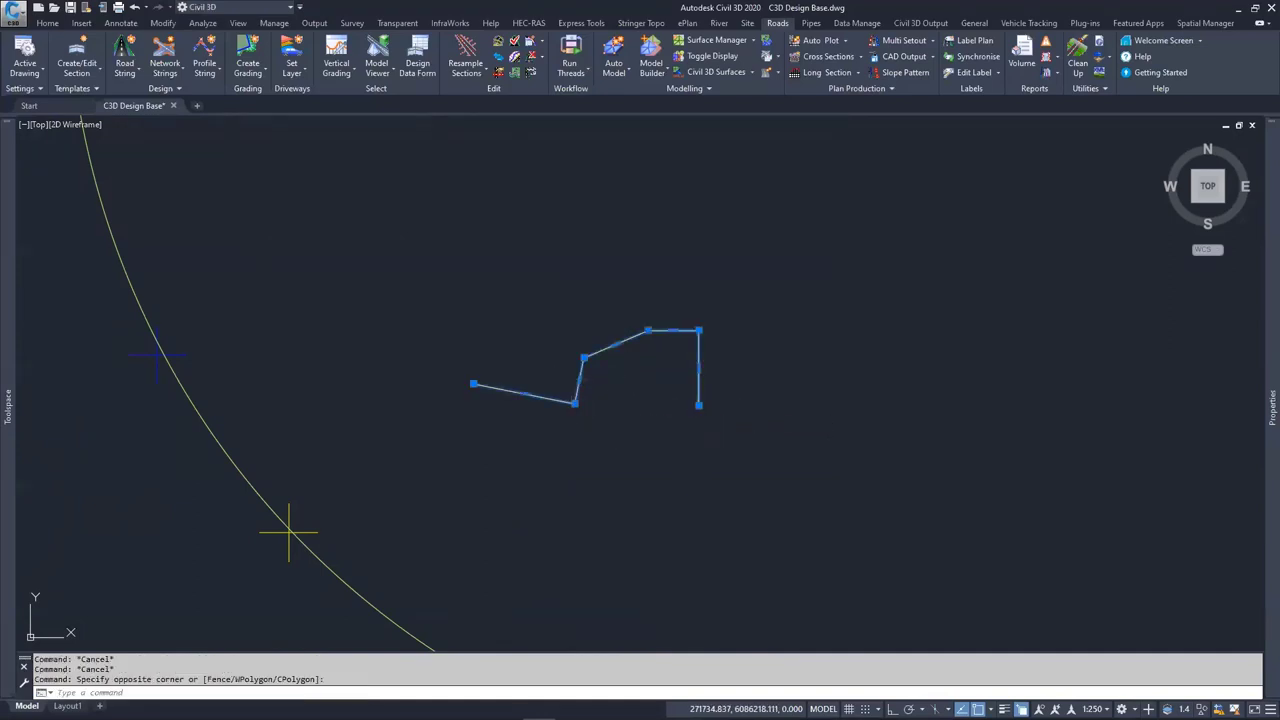
left_click(575, 403)
scroll(575, 403, "up", 4)
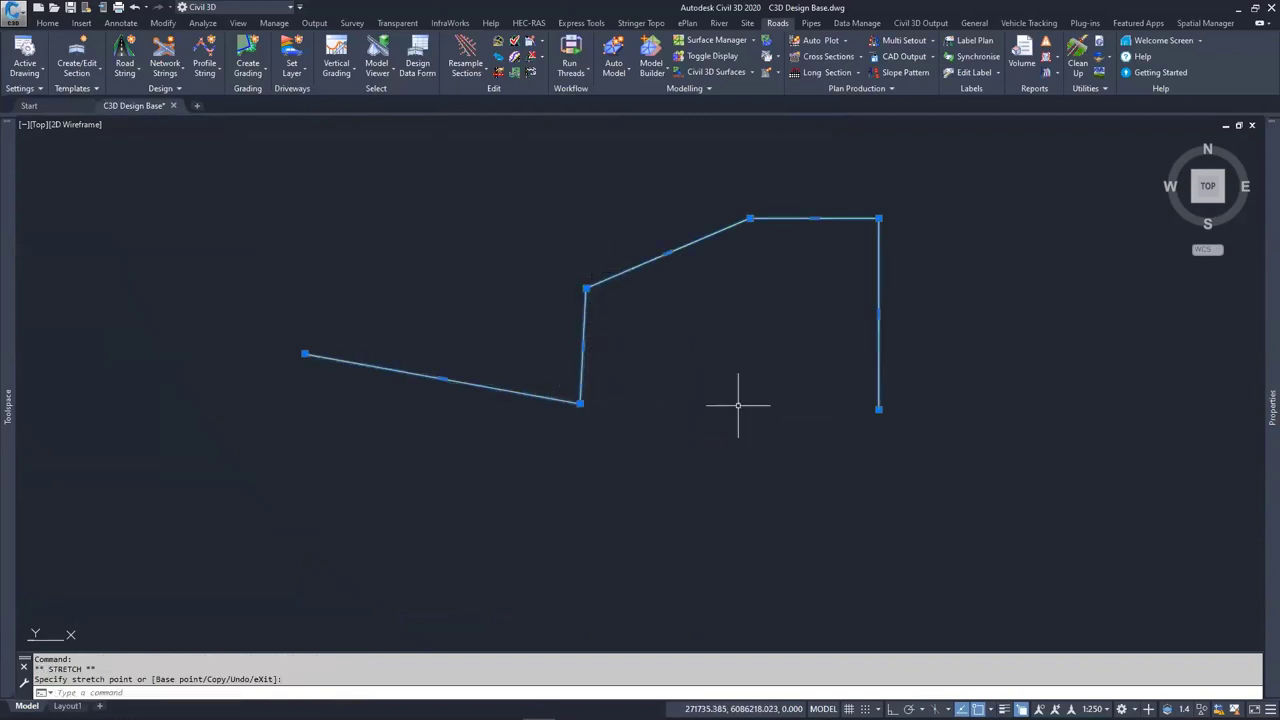
left_click(604, 281)
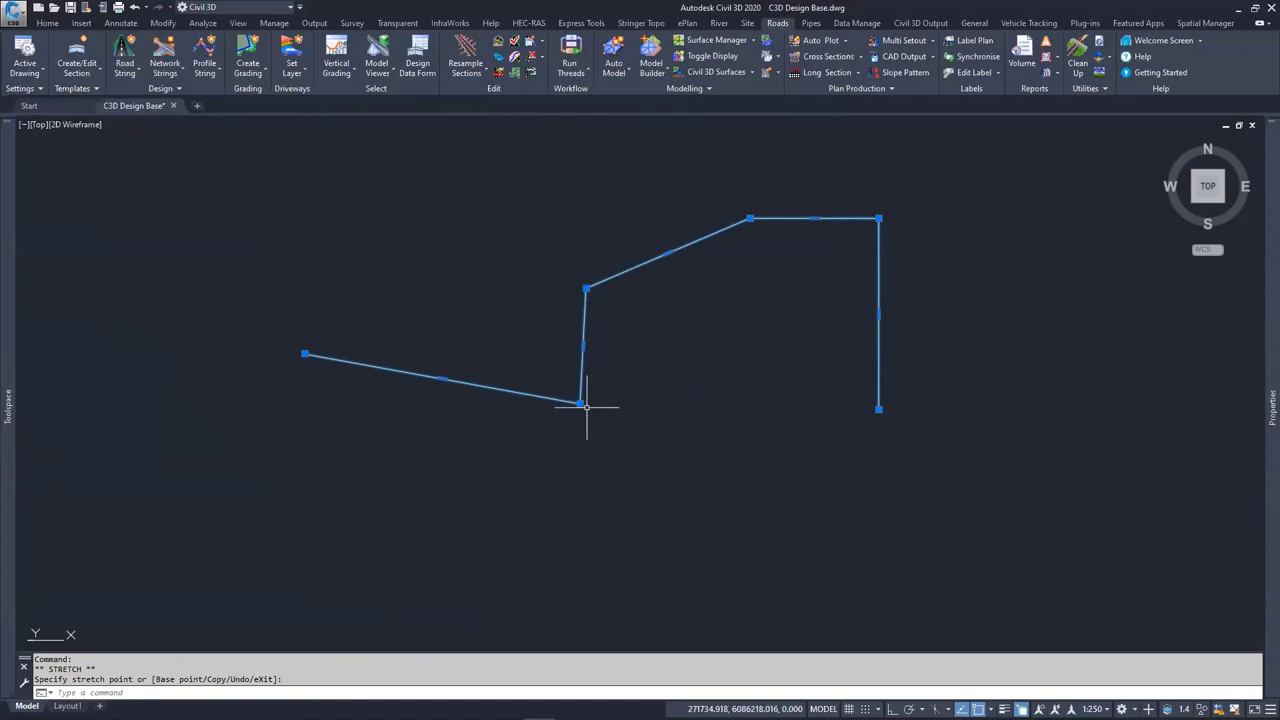
left_click(727, 300)
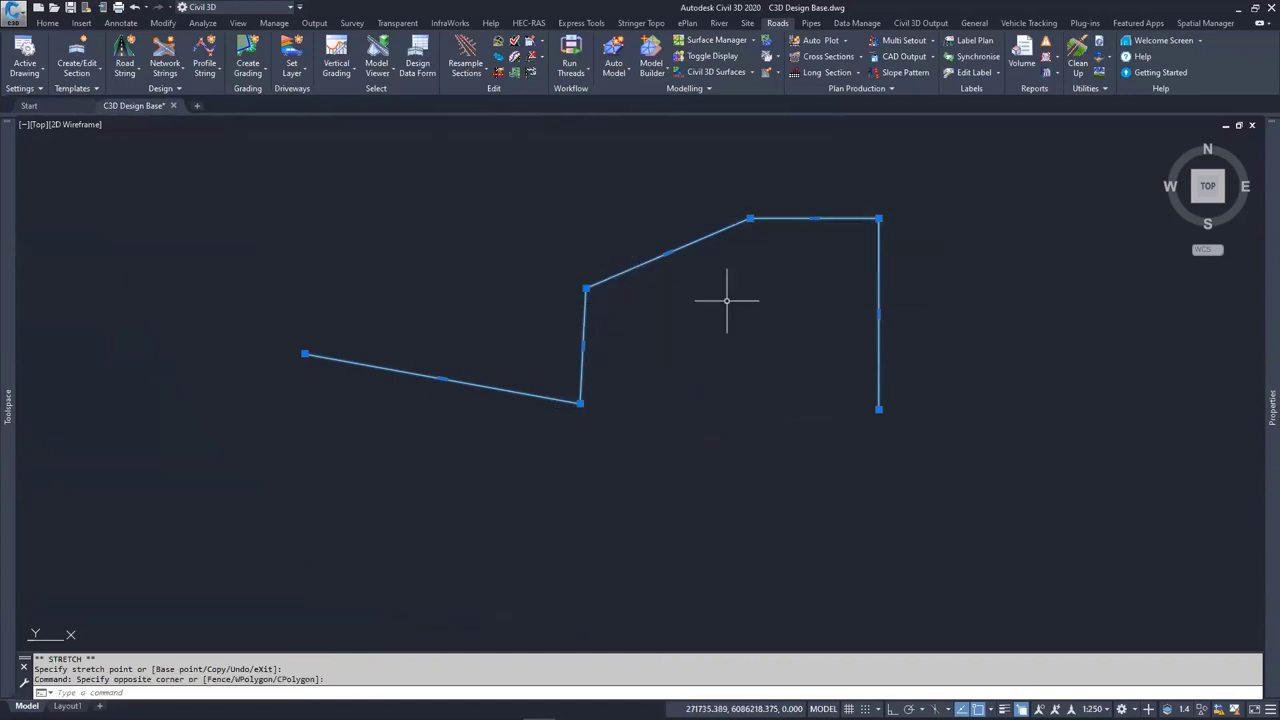
key("Delete")
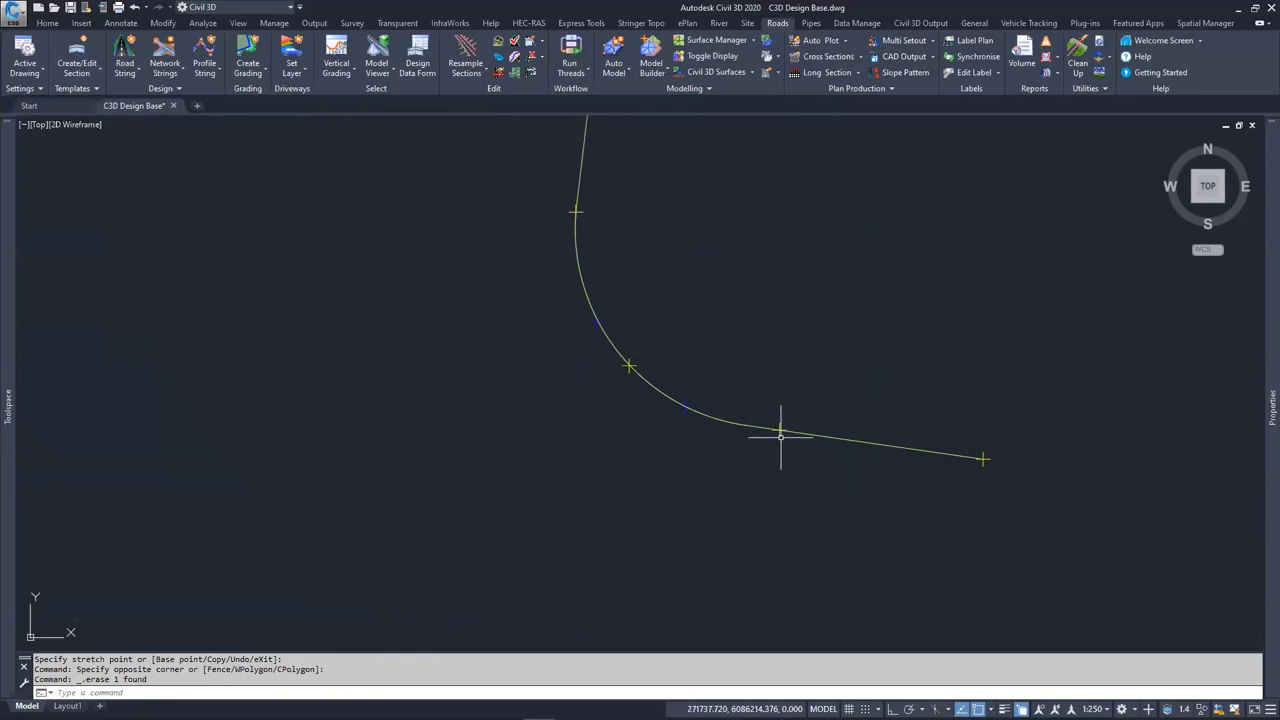
scroll(808, 435, "up", 5)
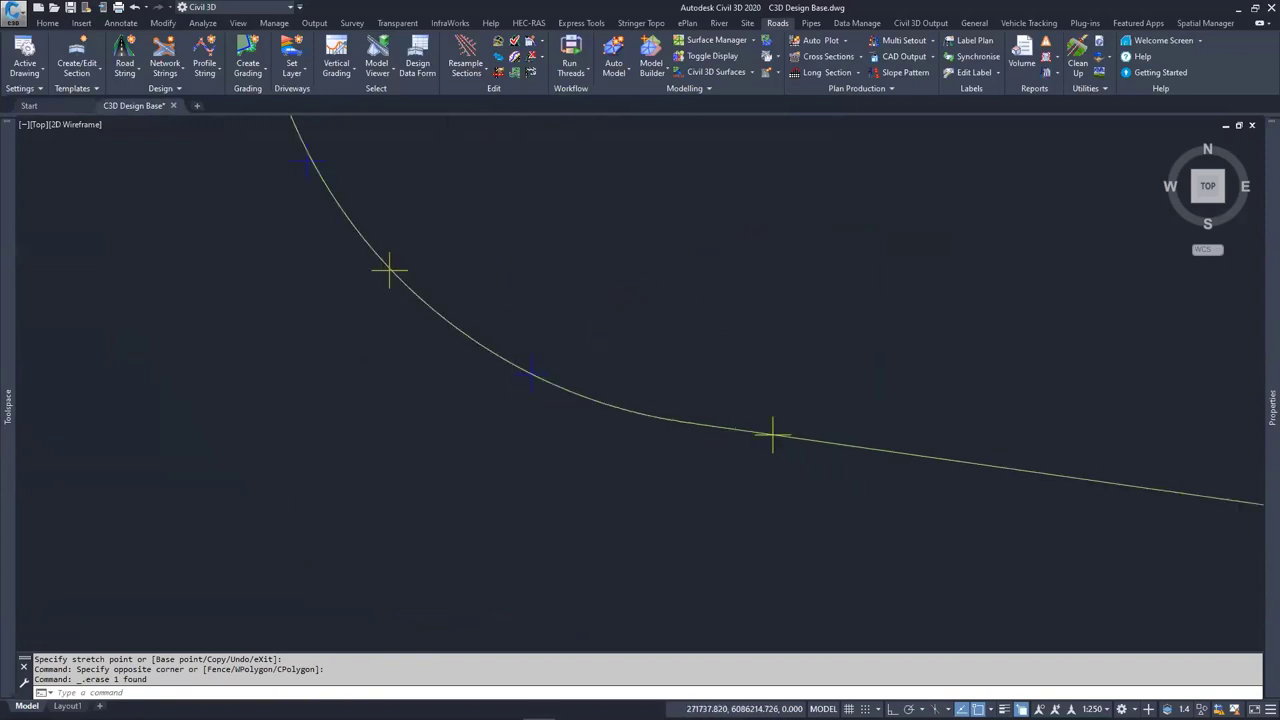
left_click(758, 452)
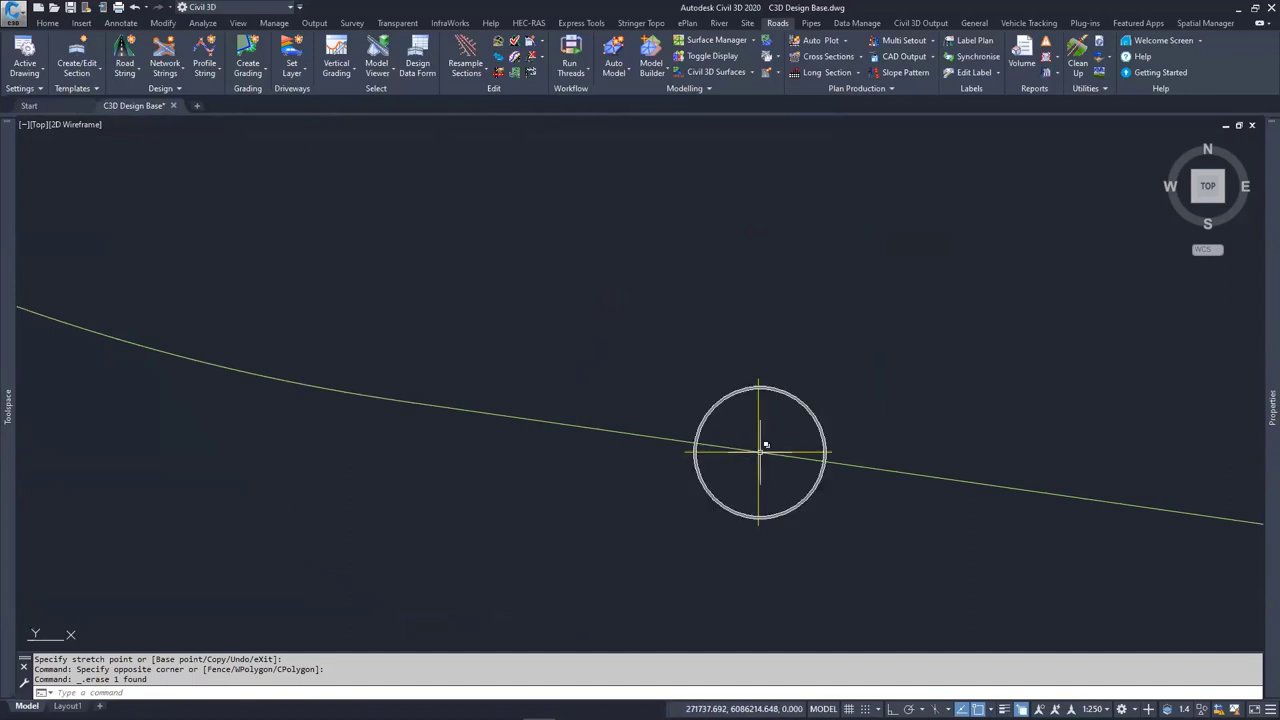
left_click(620, 430)
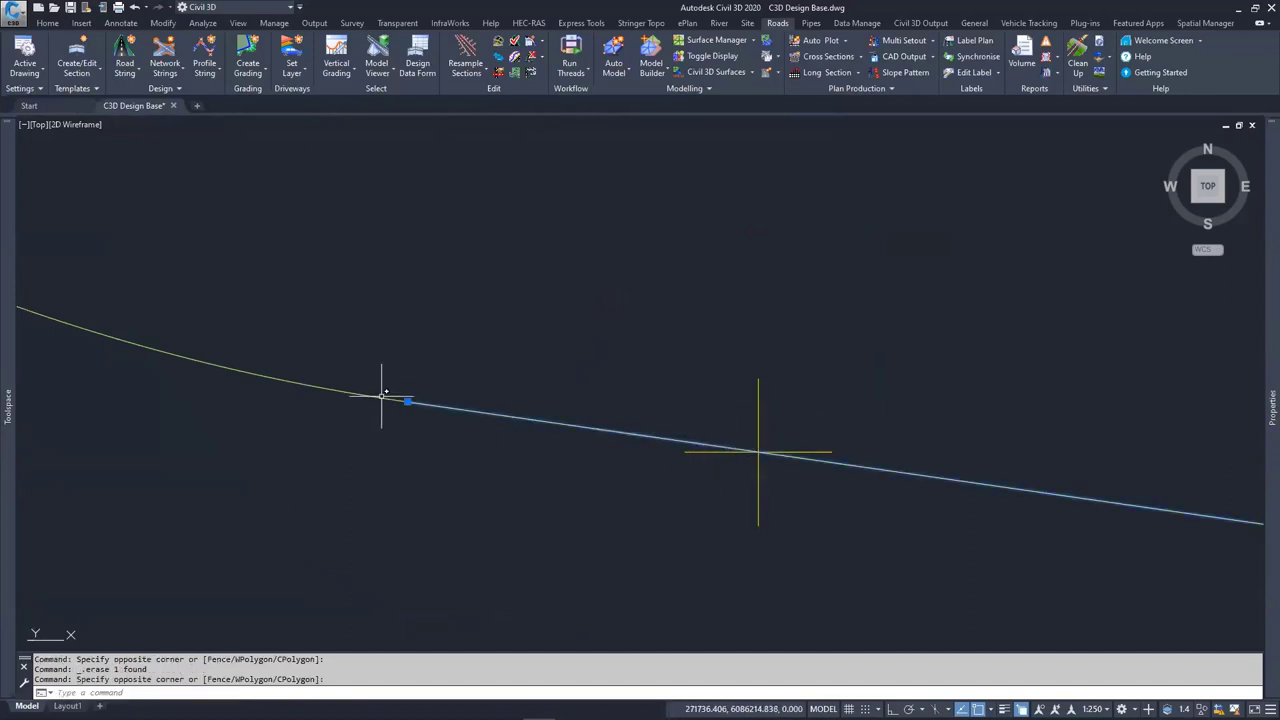
middle_click_drag(403, 403, 652, 503)
scroll(531, 445, "down", 3)
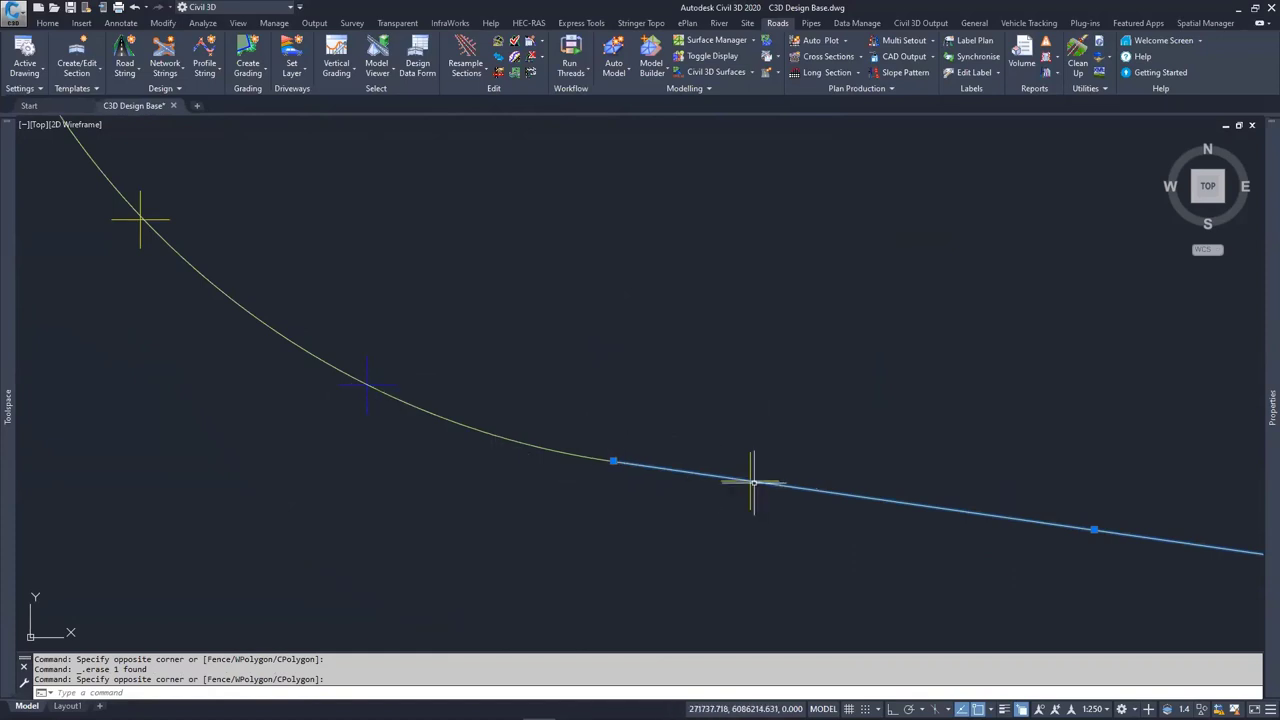
scroll(751, 483, "down", 3)
middle_click_drag(749, 480, 507, 545)
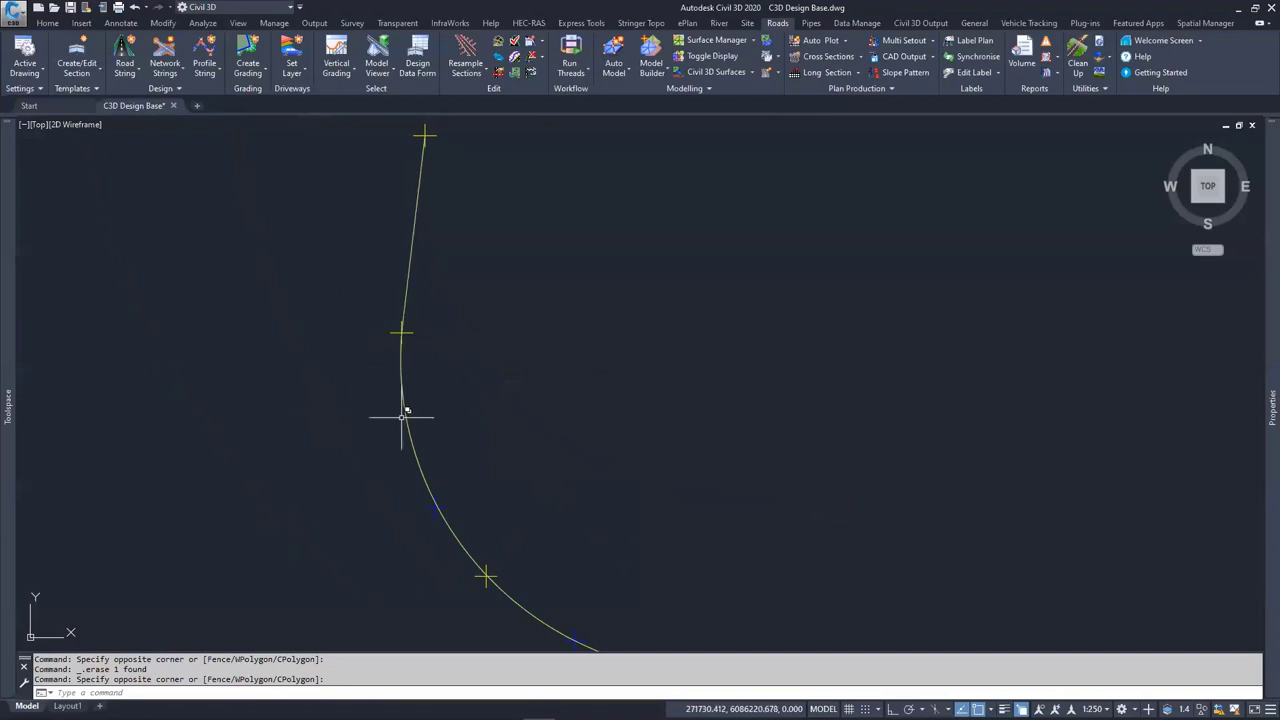
middle_click_drag(403, 417, 385, 240)
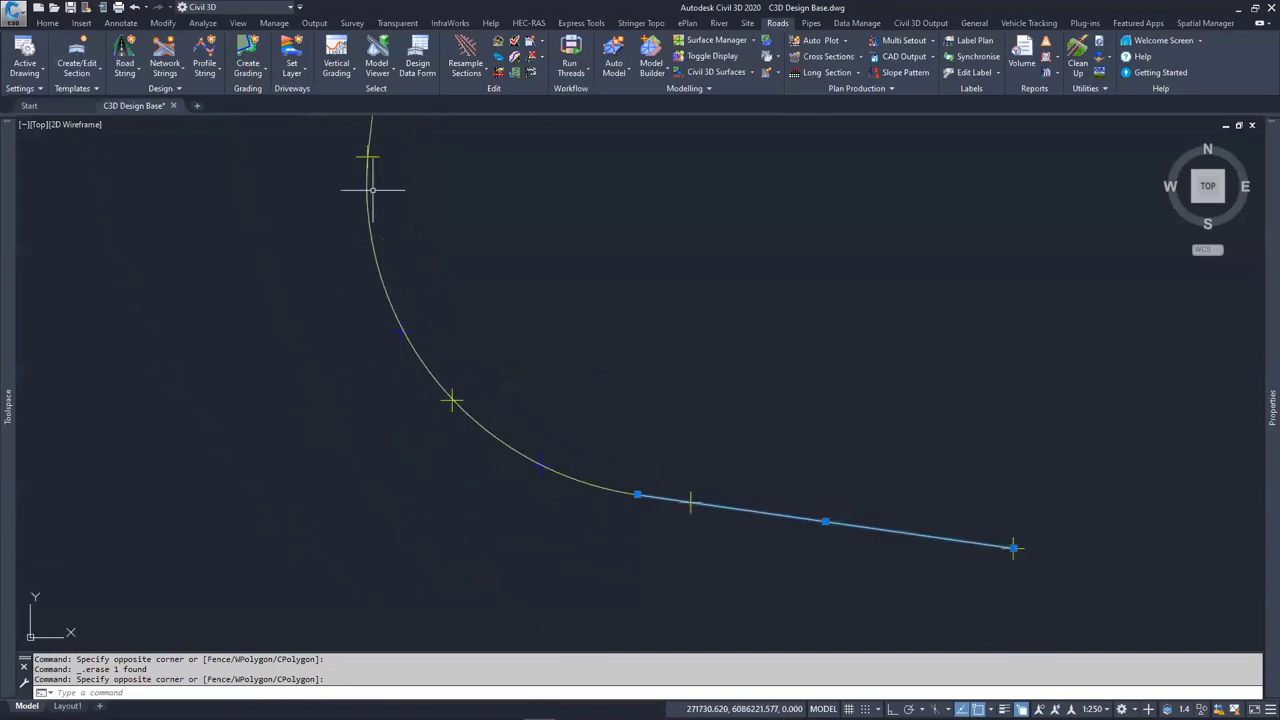
scroll(452, 401, "up", 5)
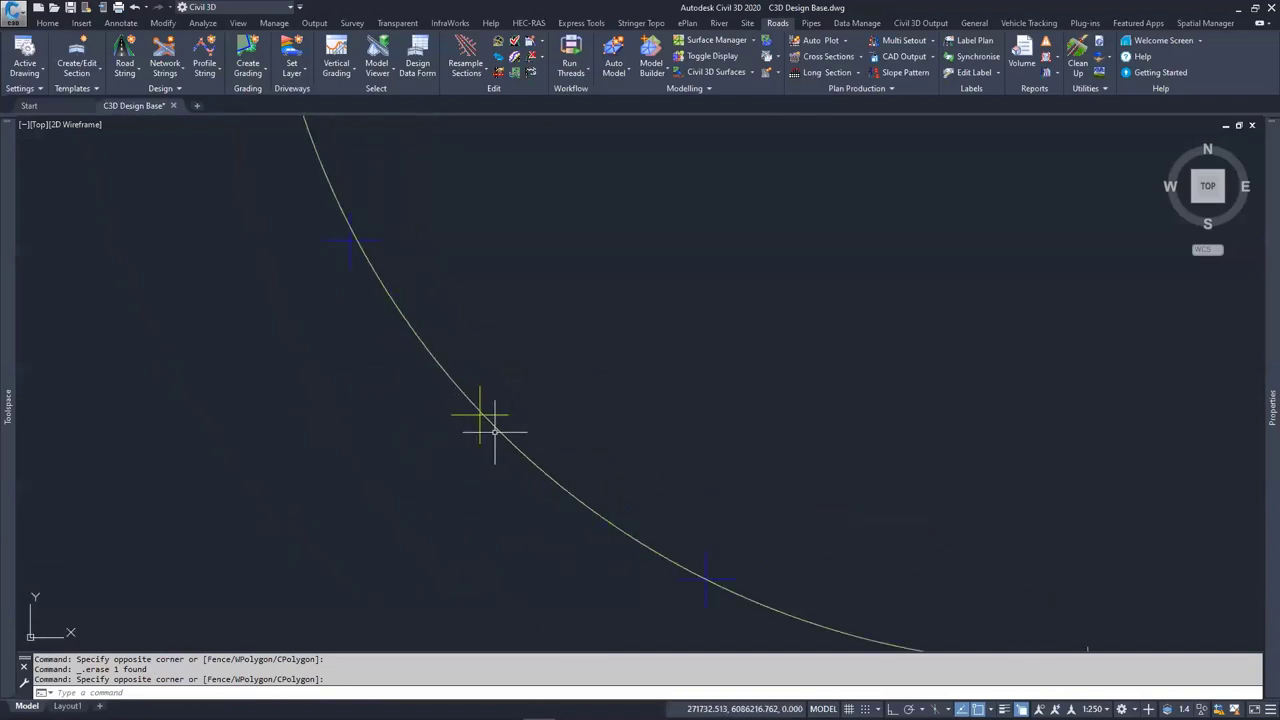
scroll(489, 423, "up", 2)
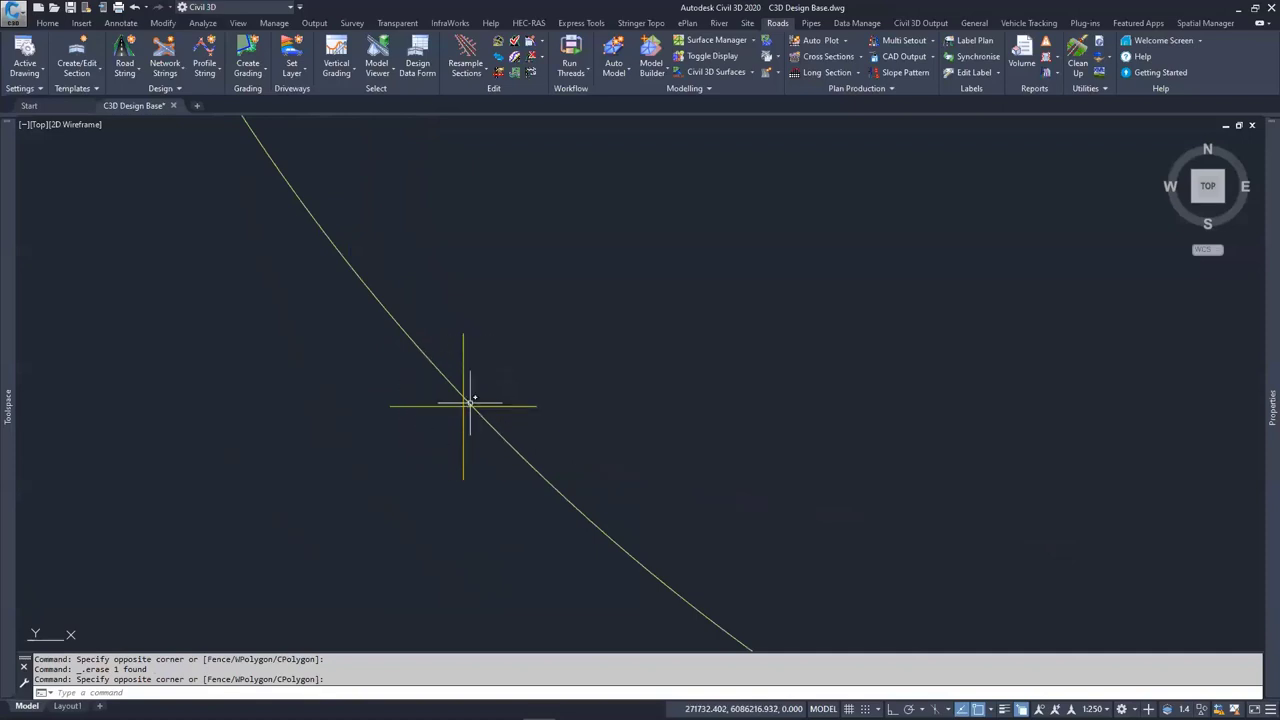
key("Escape")
key("Escape")
key("Escape")
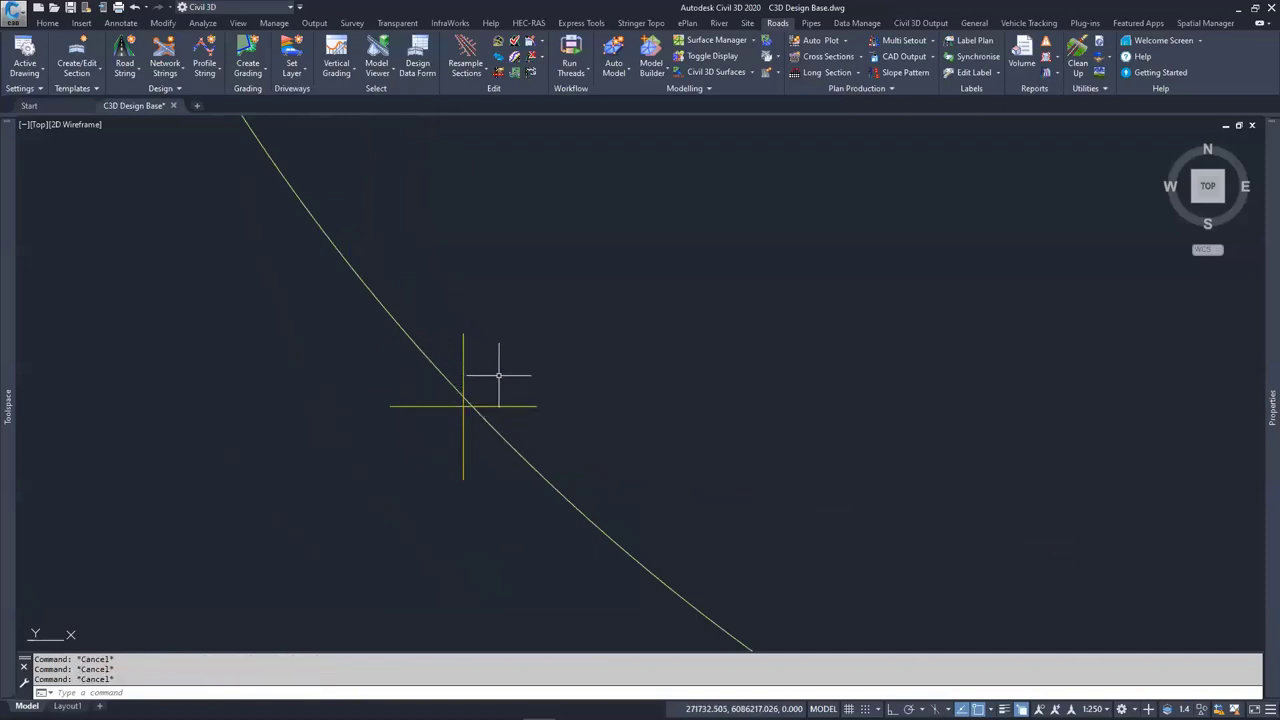
scroll(490, 380, "down", 3)
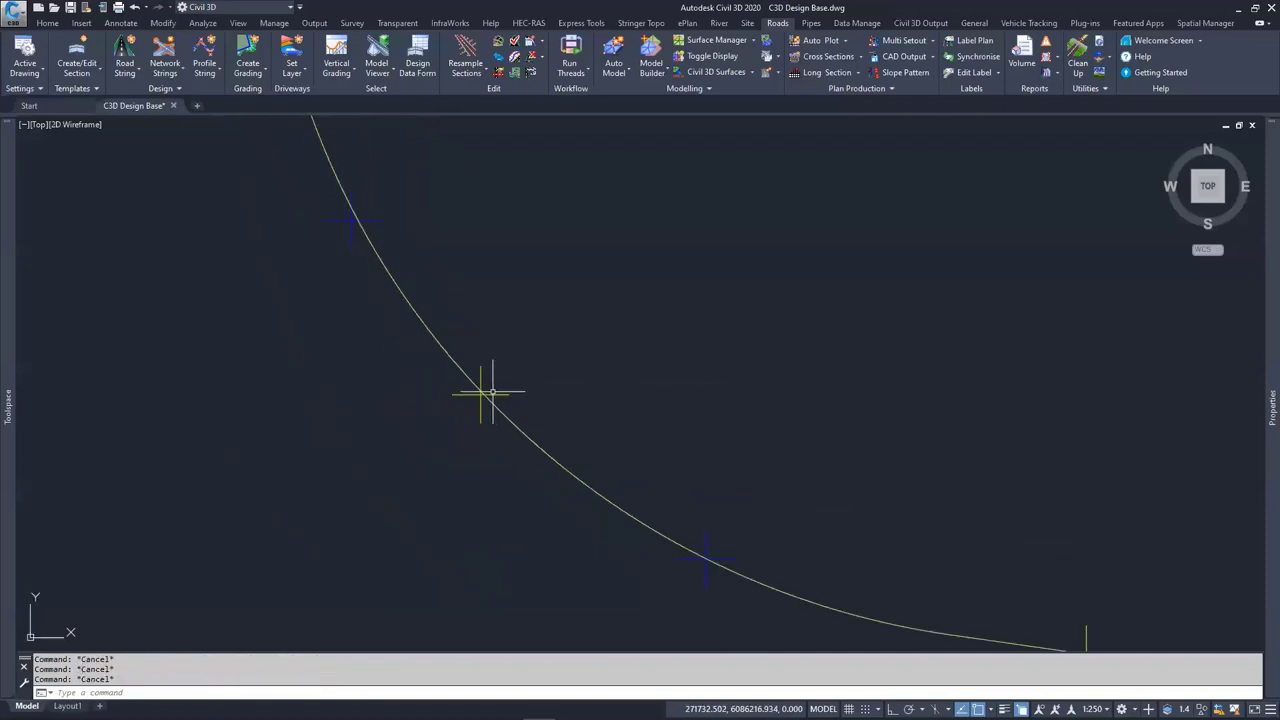
middle_click_drag(468, 310, 580, 405)
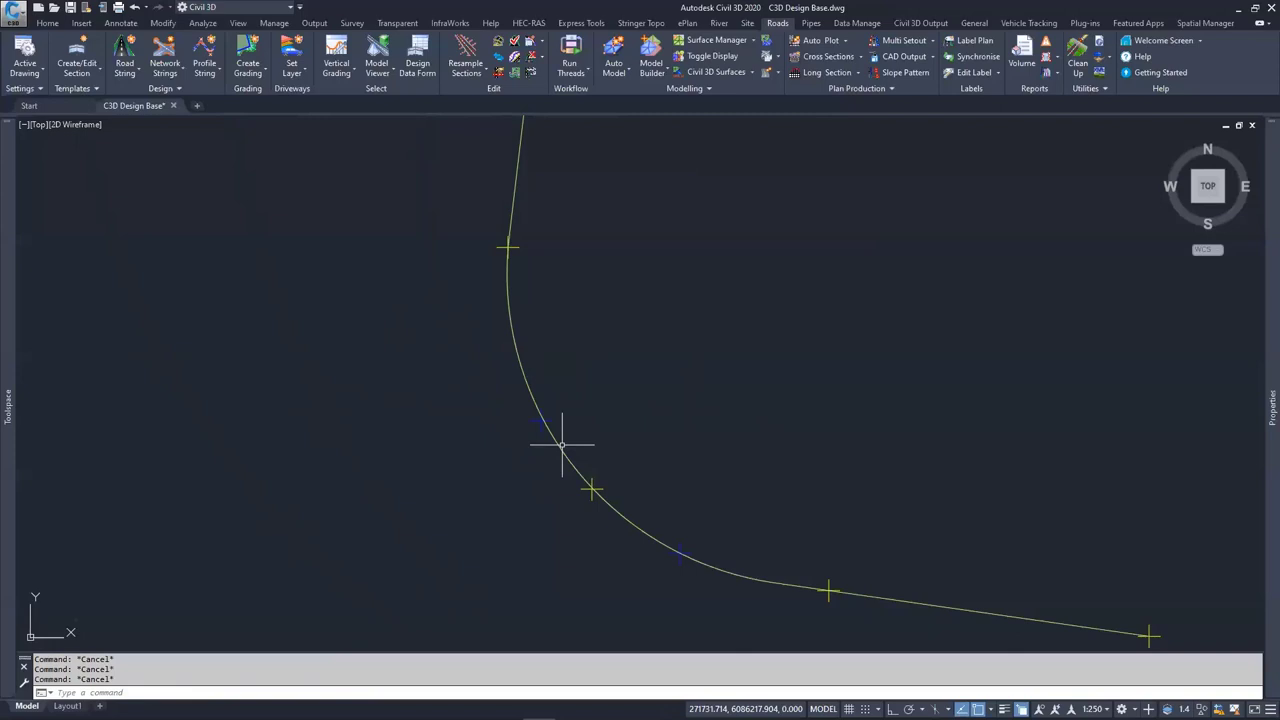
Draw a short two-point polyline between two points on the fillet curve
key("Return")
scroll(590, 475, "up", 5)
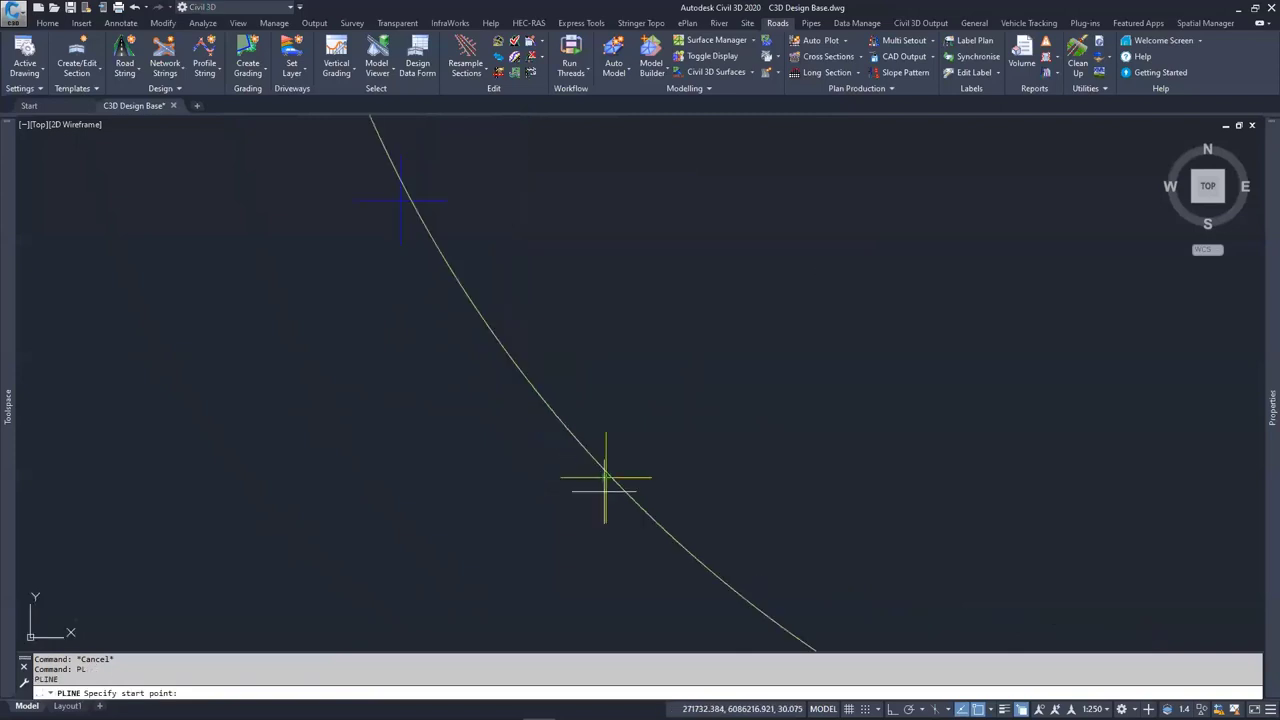
left_click(604, 459)
scroll(595, 462, "down", 3)
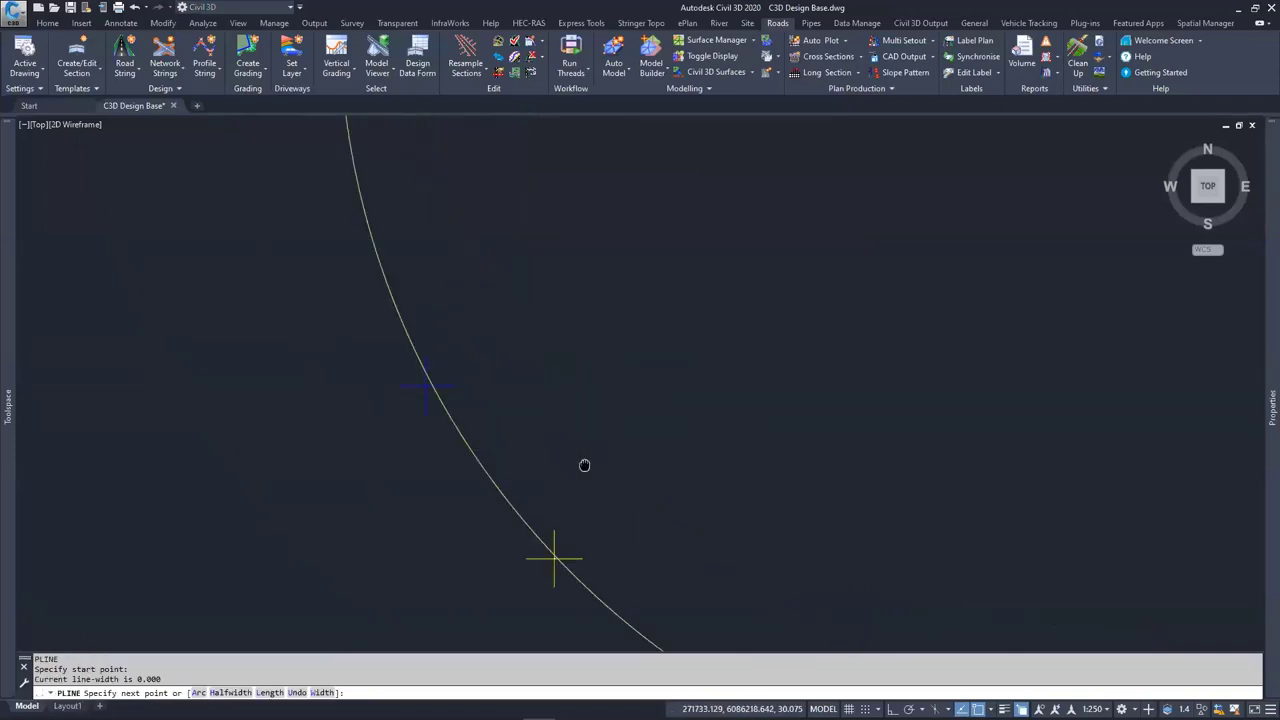
left_click(428, 383)
key("Return")
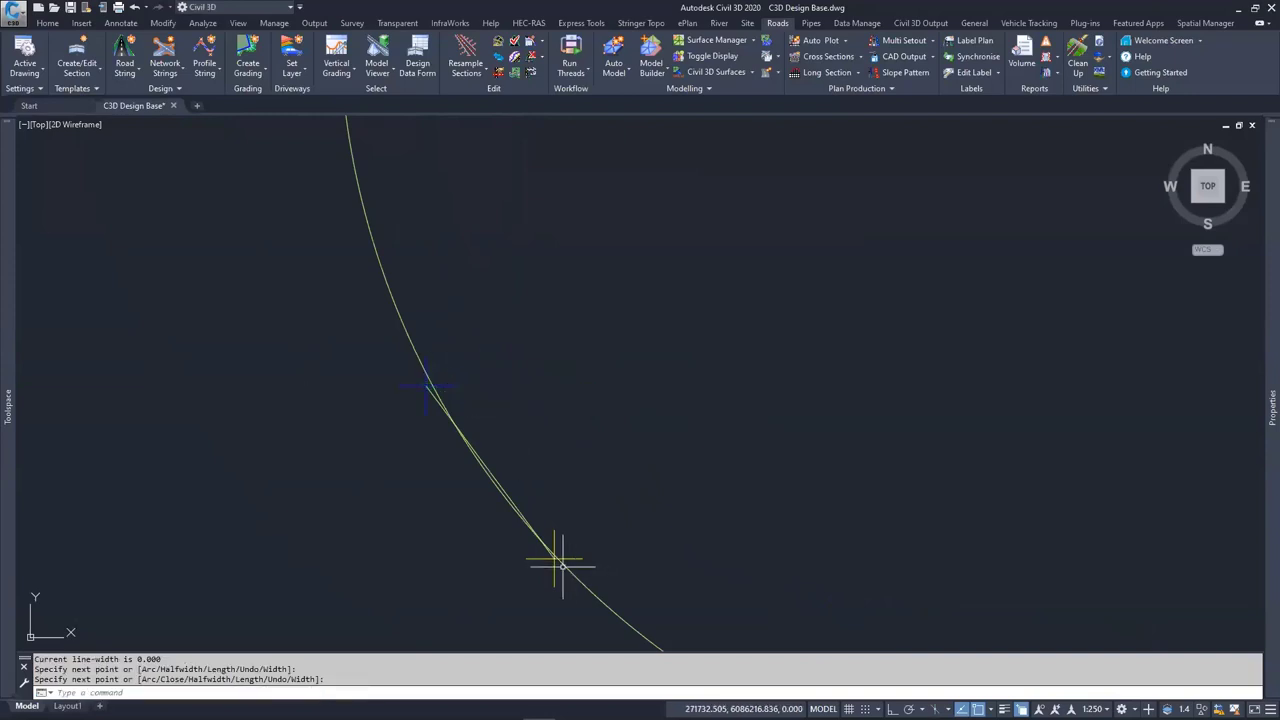
scroll(557, 557, "up", 3)
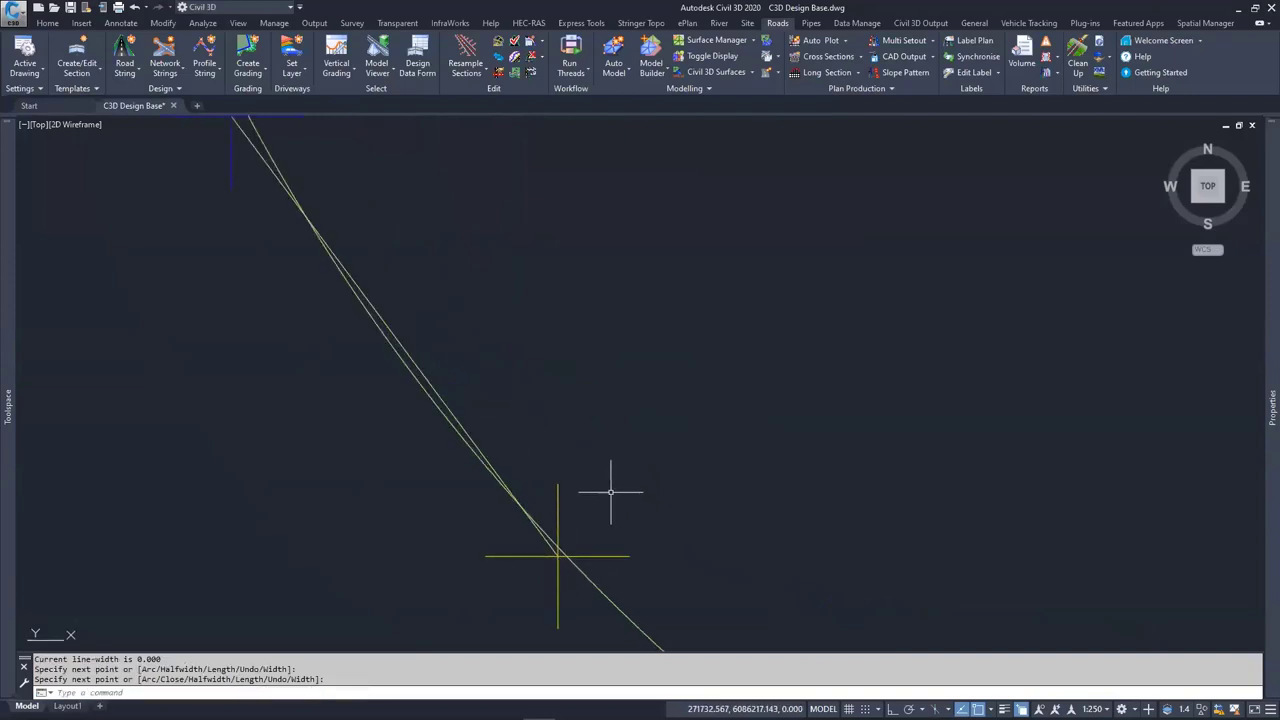
Draw a wedge polyline from the curve out to the northeast and back onto the arc
type("pl")
key("Return")
left_click(557, 556)
scroll(557, 556, "down", 3)
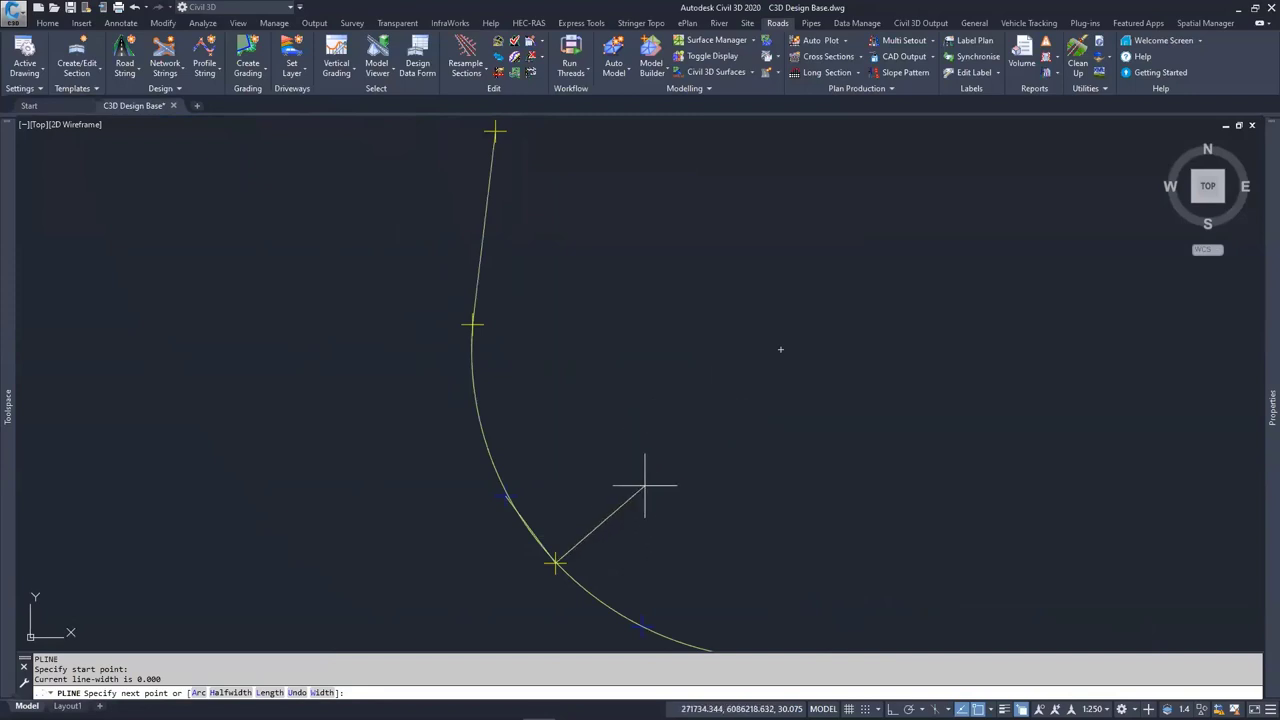
left_click(705, 438)
scroll(507, 493, "up", 3)
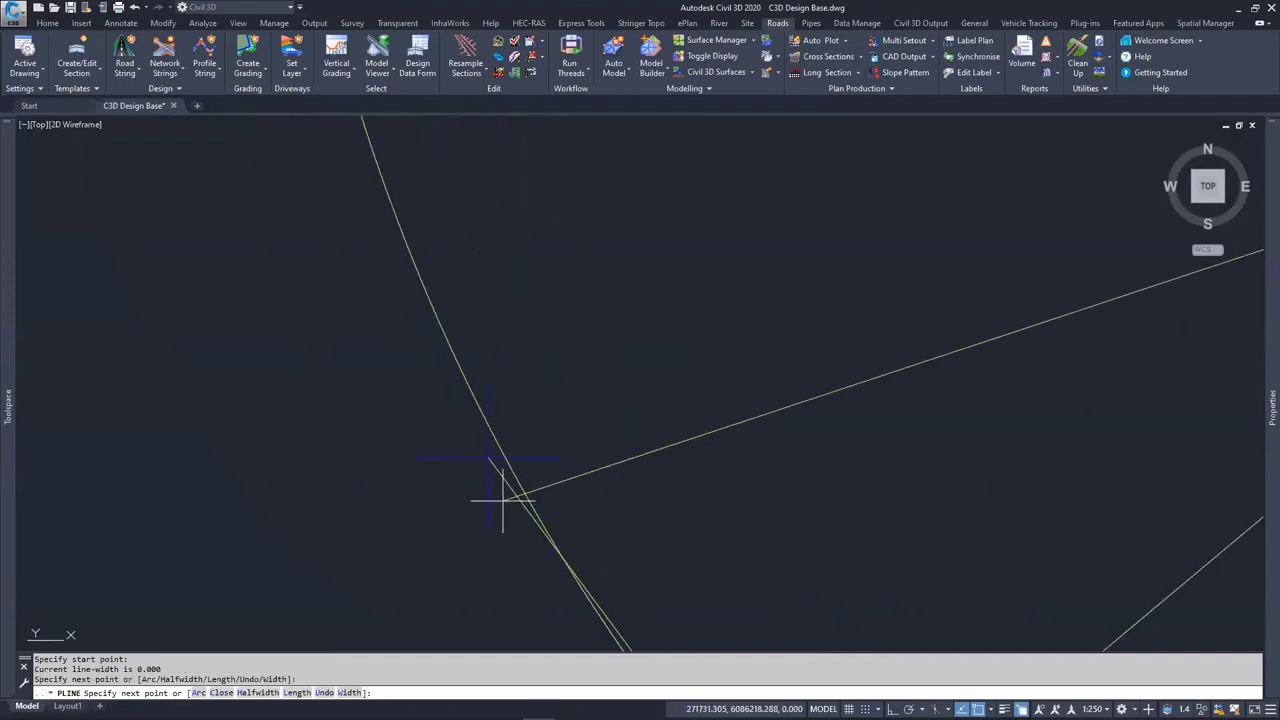
left_click(507, 495)
scroll(502, 496, "down", 3)
key("Escape")
key("Escape")
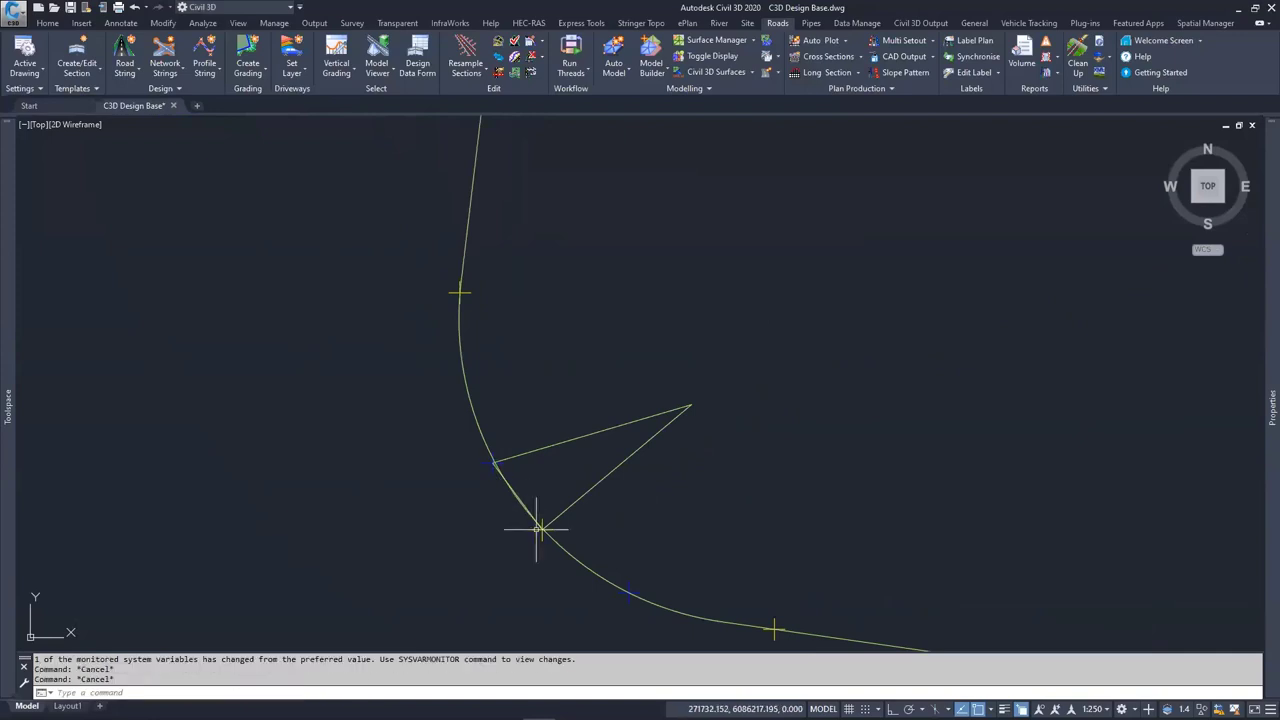
scroll(512, 512, "up", 5)
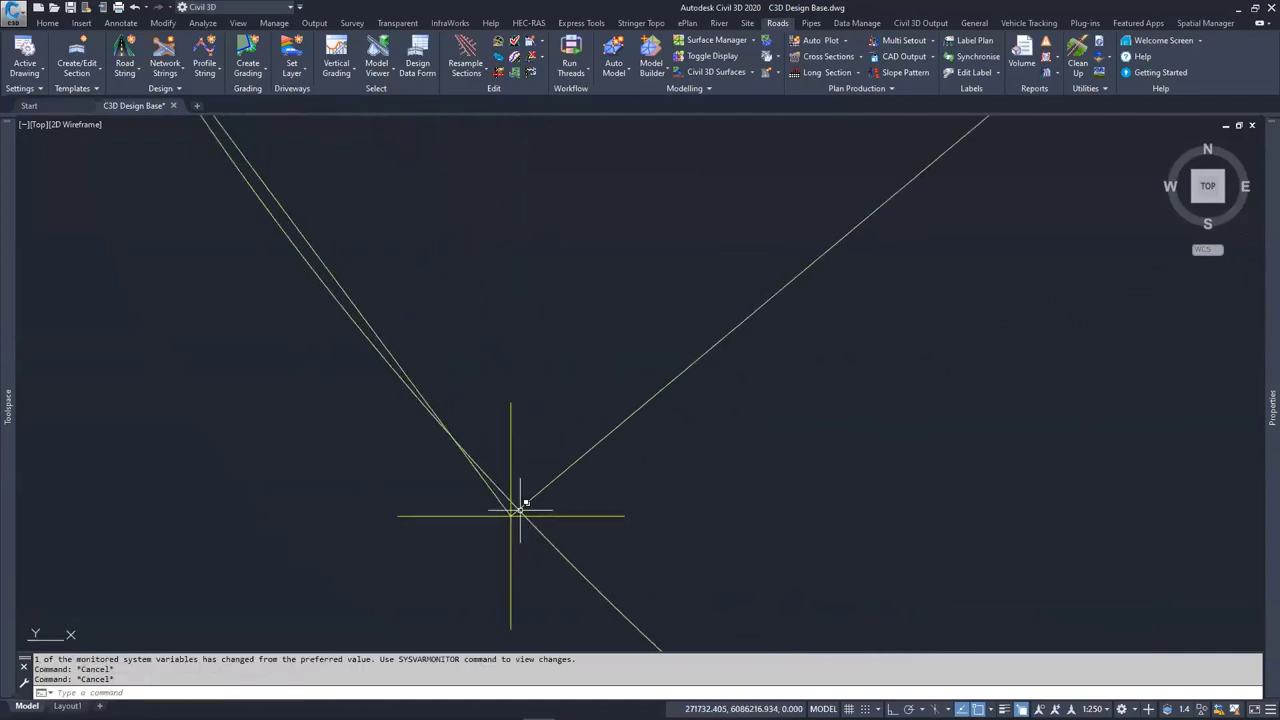
scroll(686, 363, "down", 5)
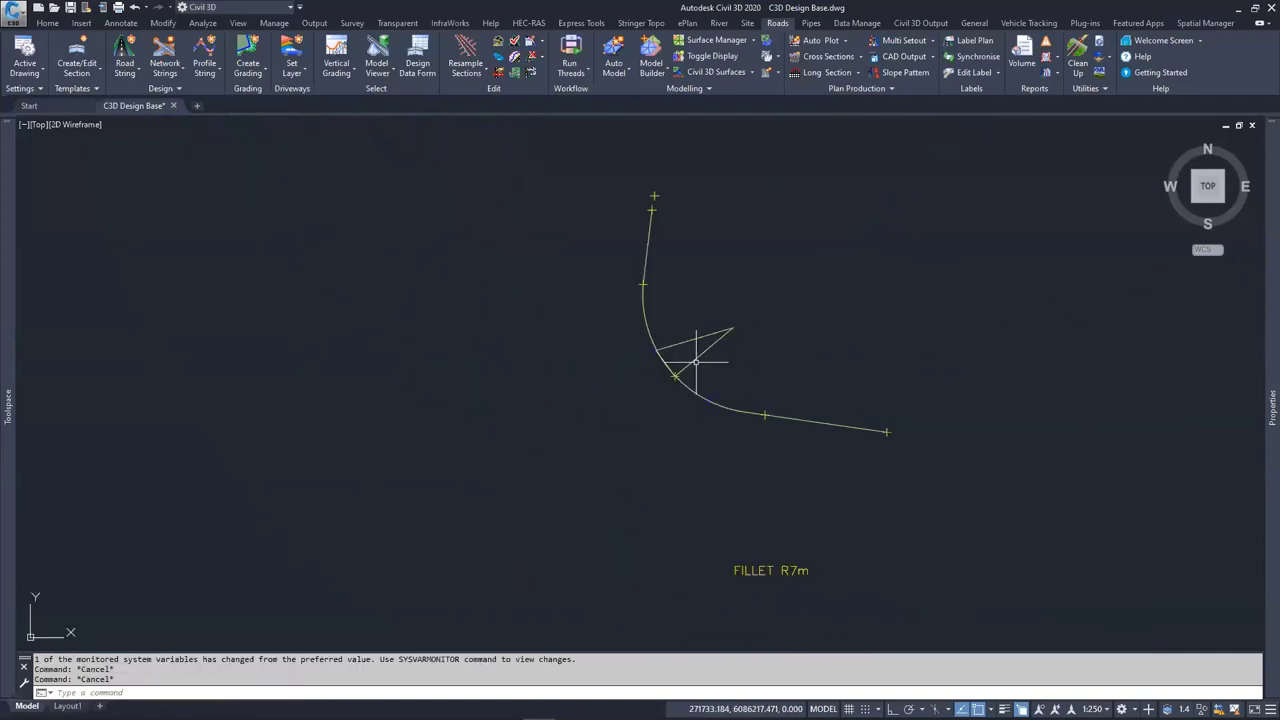
Stretch the wedge polyline's outer apex in onto the 7 m arc, then clear the selection
scroll(700, 357, "up", 3)
left_click(700, 357)
left_click(705, 357)
left_click(705, 357)
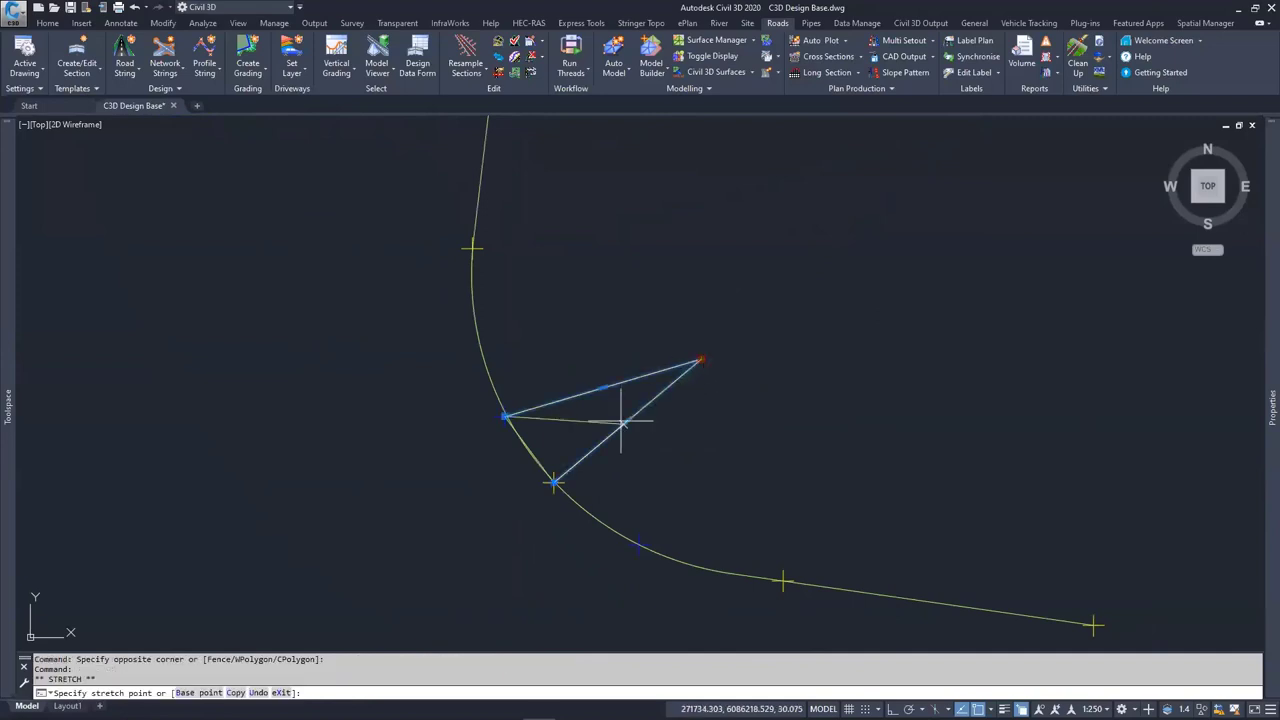
scroll(537, 506, "up", 6)
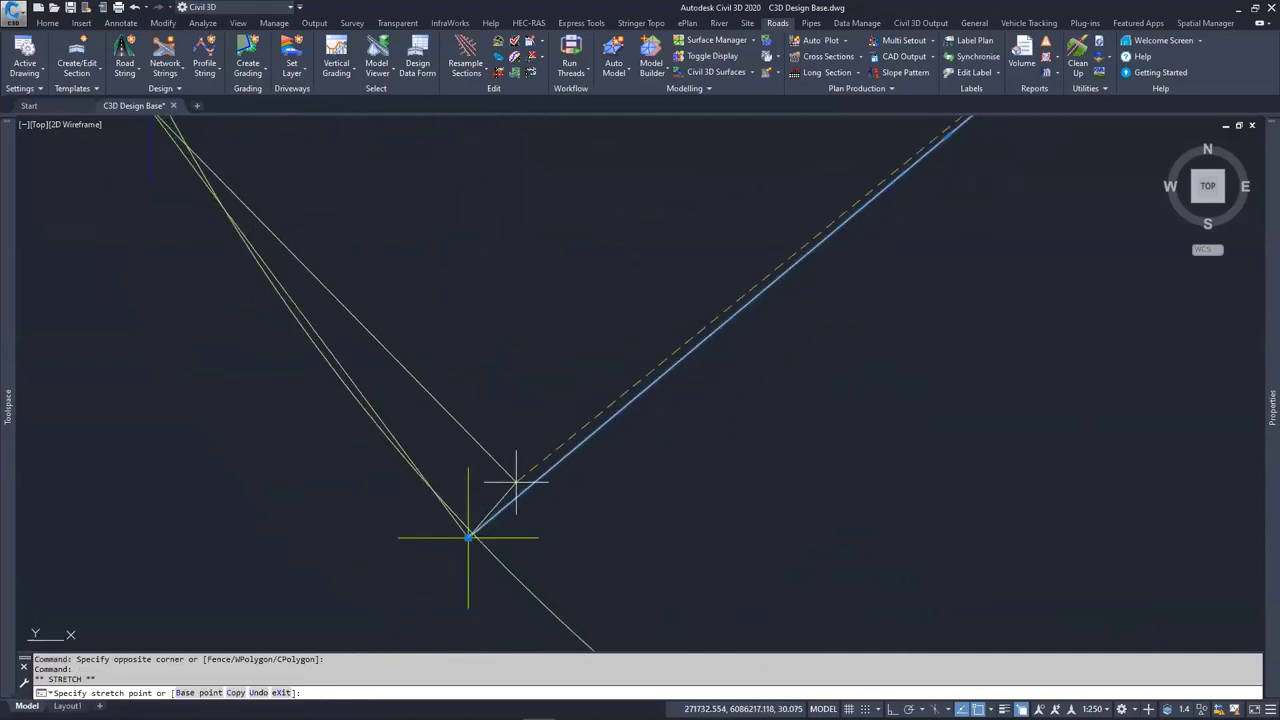
left_click(517, 494)
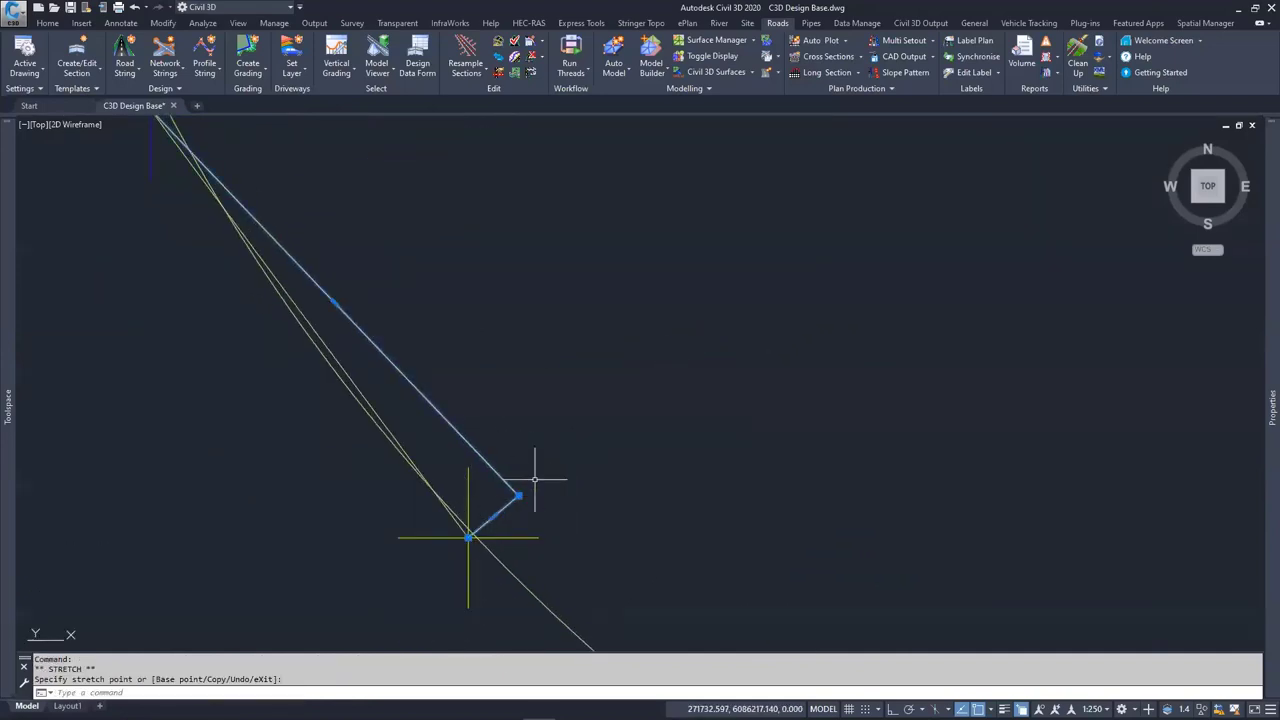
key("ctrl+z")
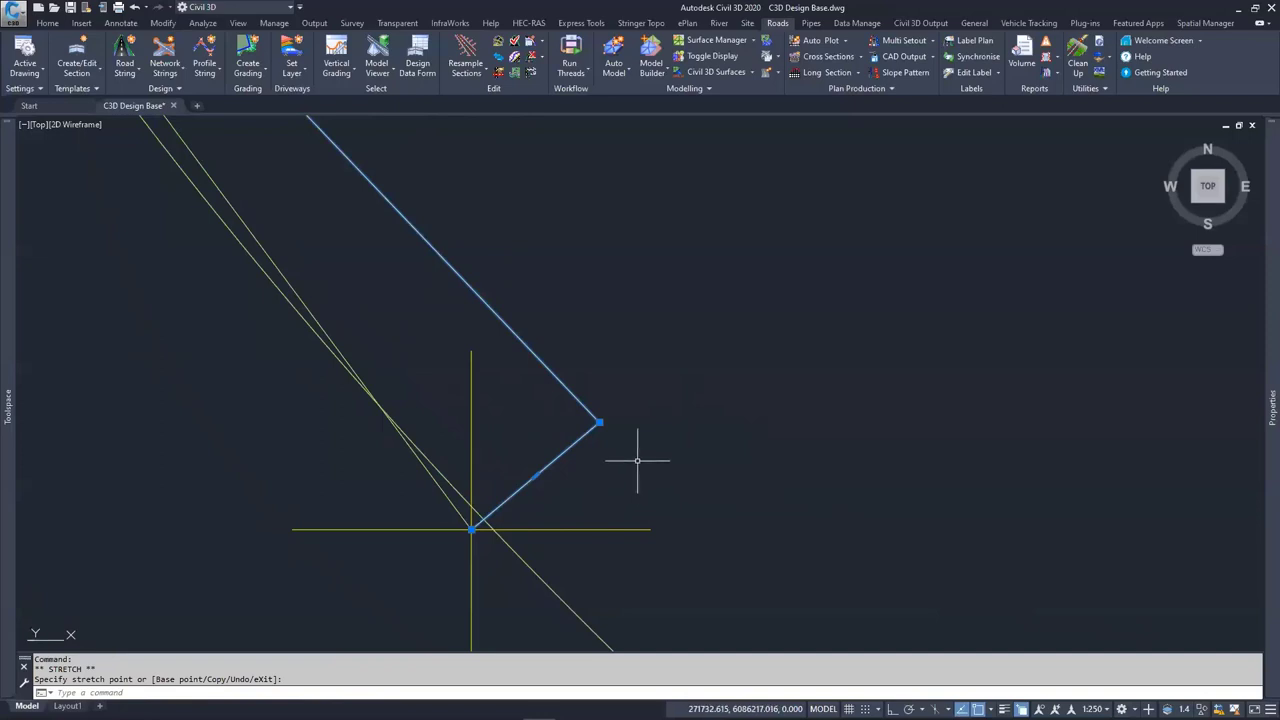
scroll(600, 460, "down", 5)
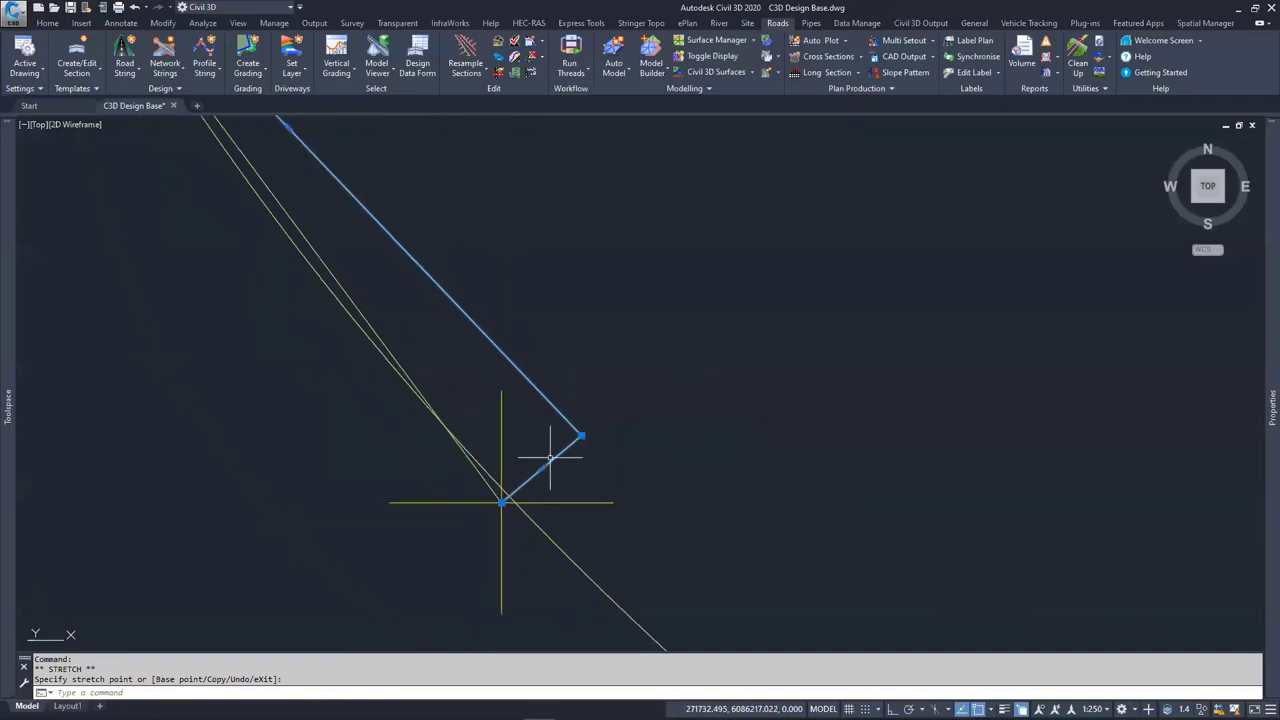
scroll(640, 495, "down", 1)
key("Escape")
key("Escape")
key("Escape")
scroll(686, 486, "down", 5)
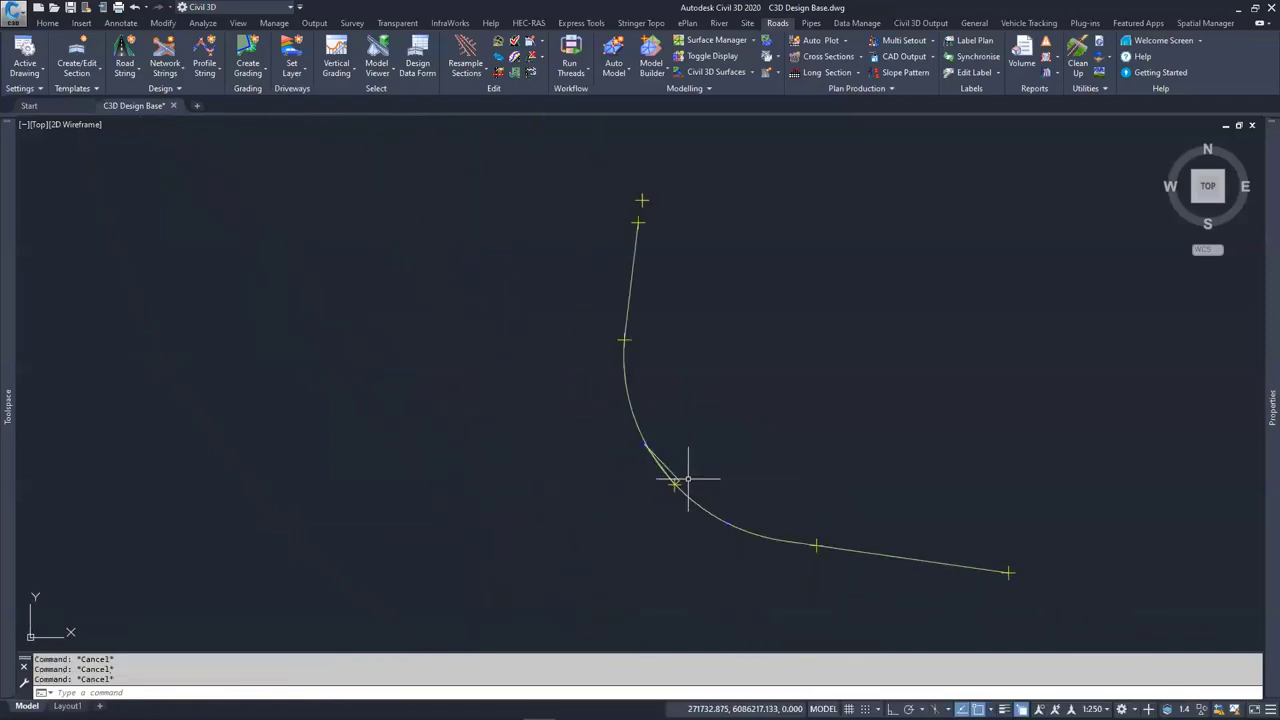
Pan across the test alignments and zoom out until the aerial site plan and test circles show
middle_click_drag(551, 366, 826, 377)
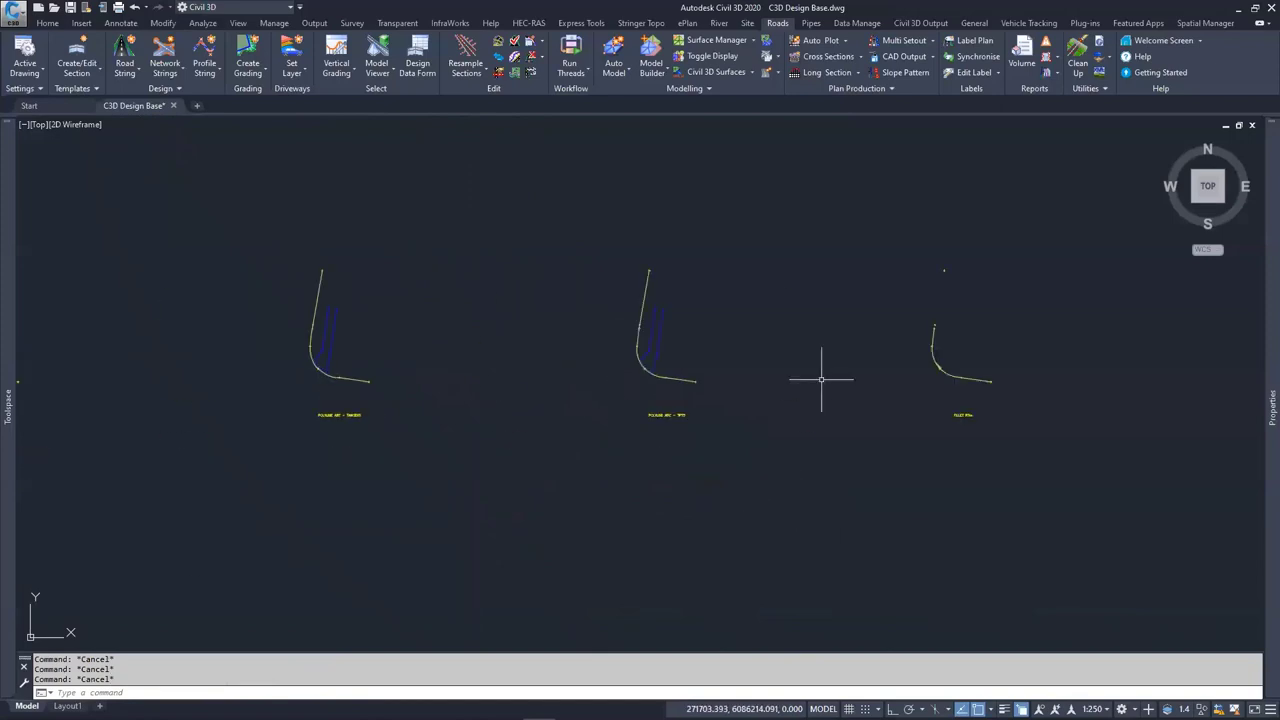
scroll(826, 377, "down", 6)
middle_click_drag(362, 372, 655, 380)
scroll(655, 380, "down", 6)
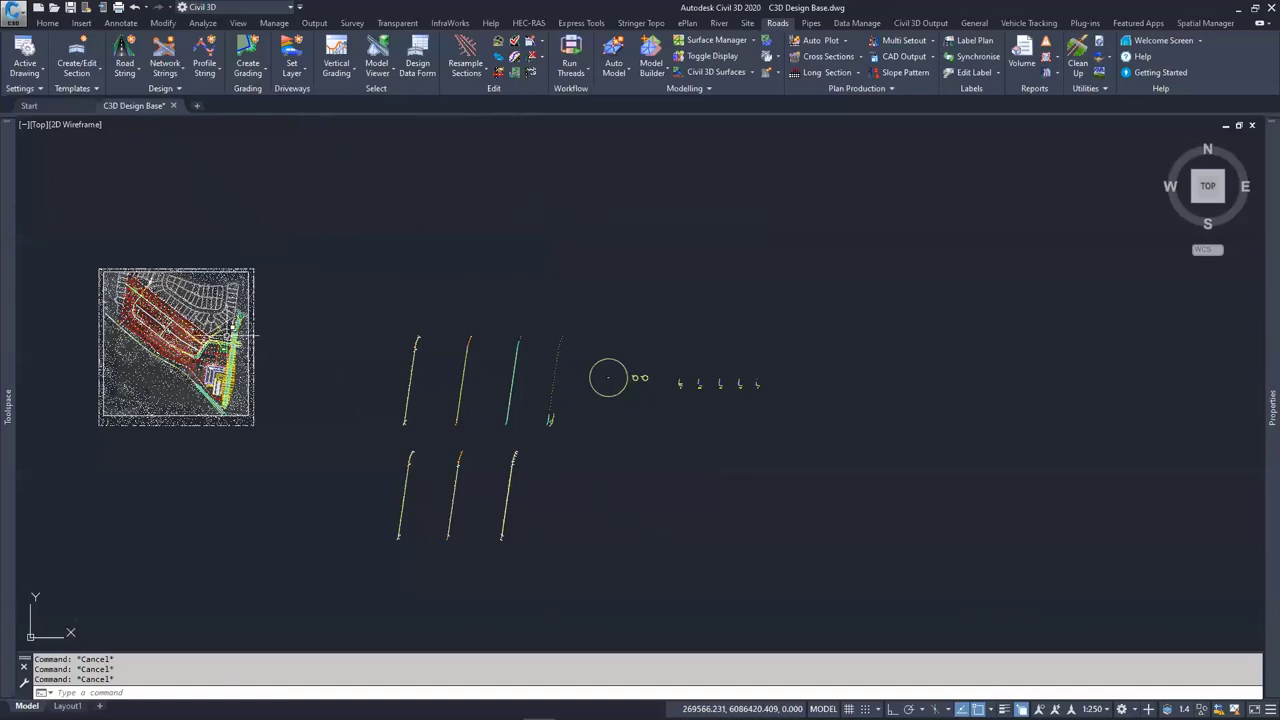
Zoom into the site plan and centre the road corridor and 29m basin by lot 200
scroll(227, 335, "up", 10)
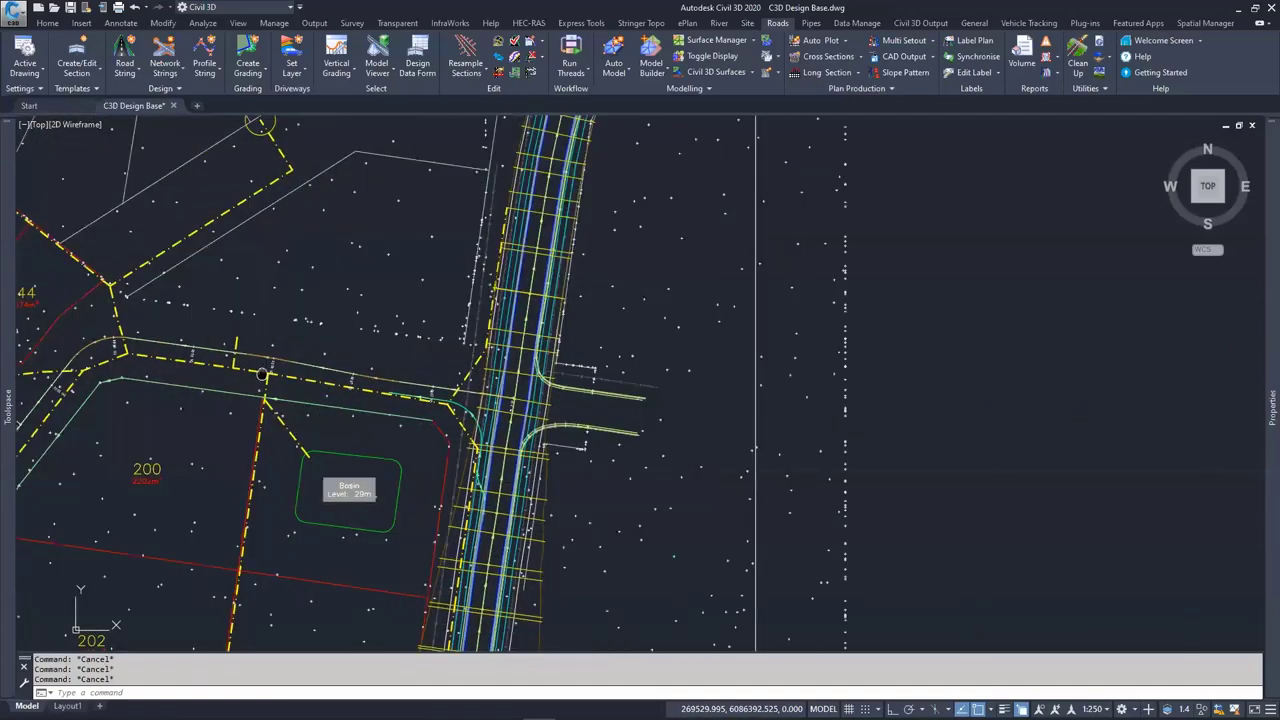
middle_click_drag(262, 374, 553, 380)
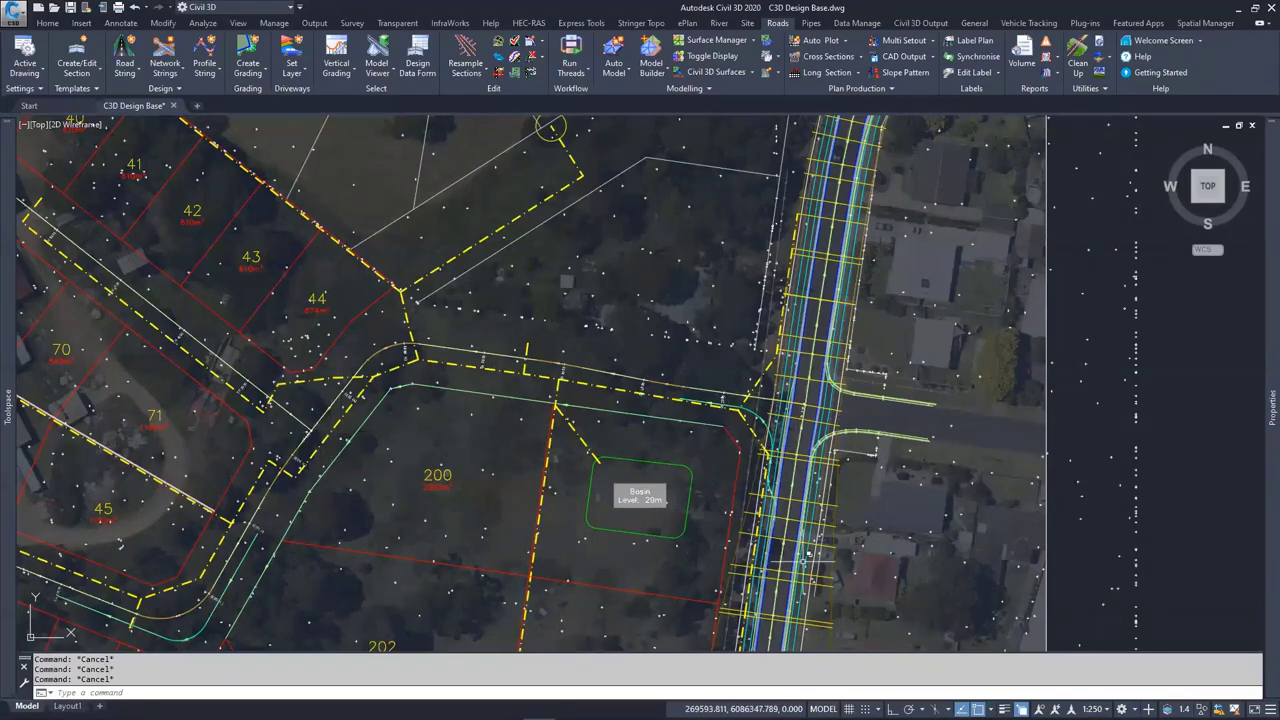
Move over the corridor, check the station/offset tooltip, and zoom into the kerb-return junction
mouse_move(802, 537)
middle_mouse_down()
mouse_move(801, 516)
mouse_move(563, 478)
middle_mouse_up()
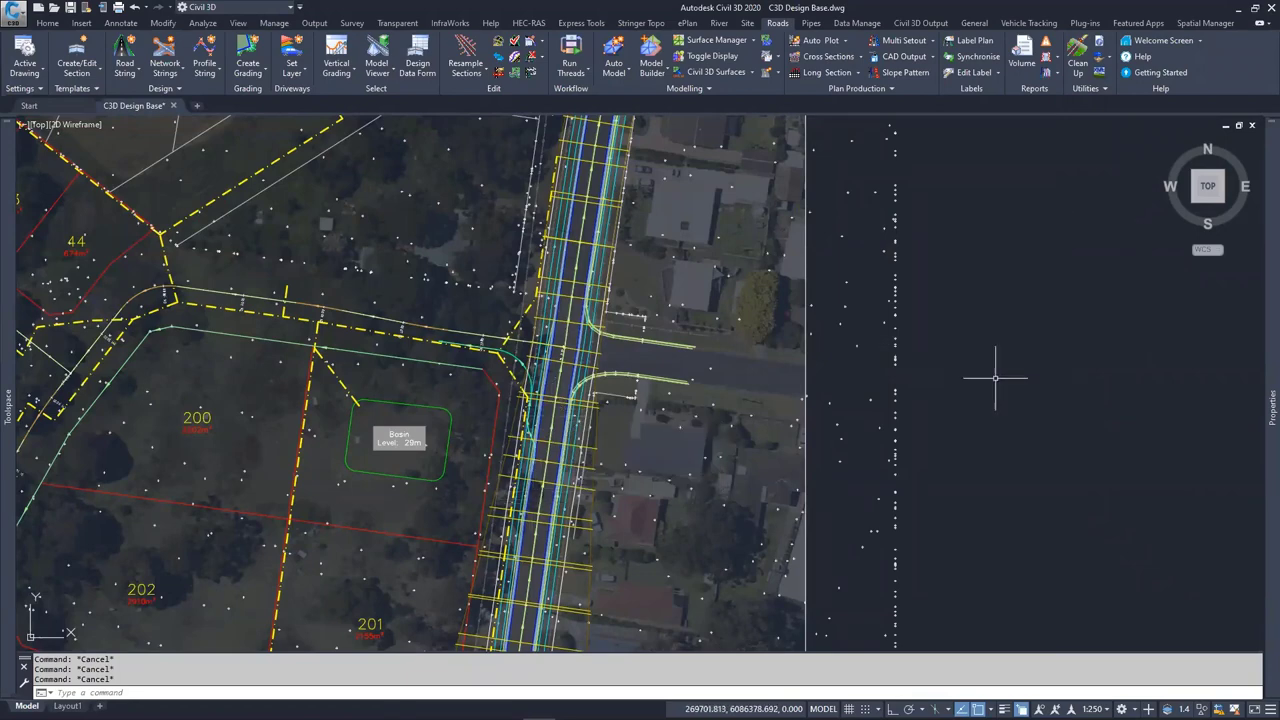
mouse_move(988, 378)
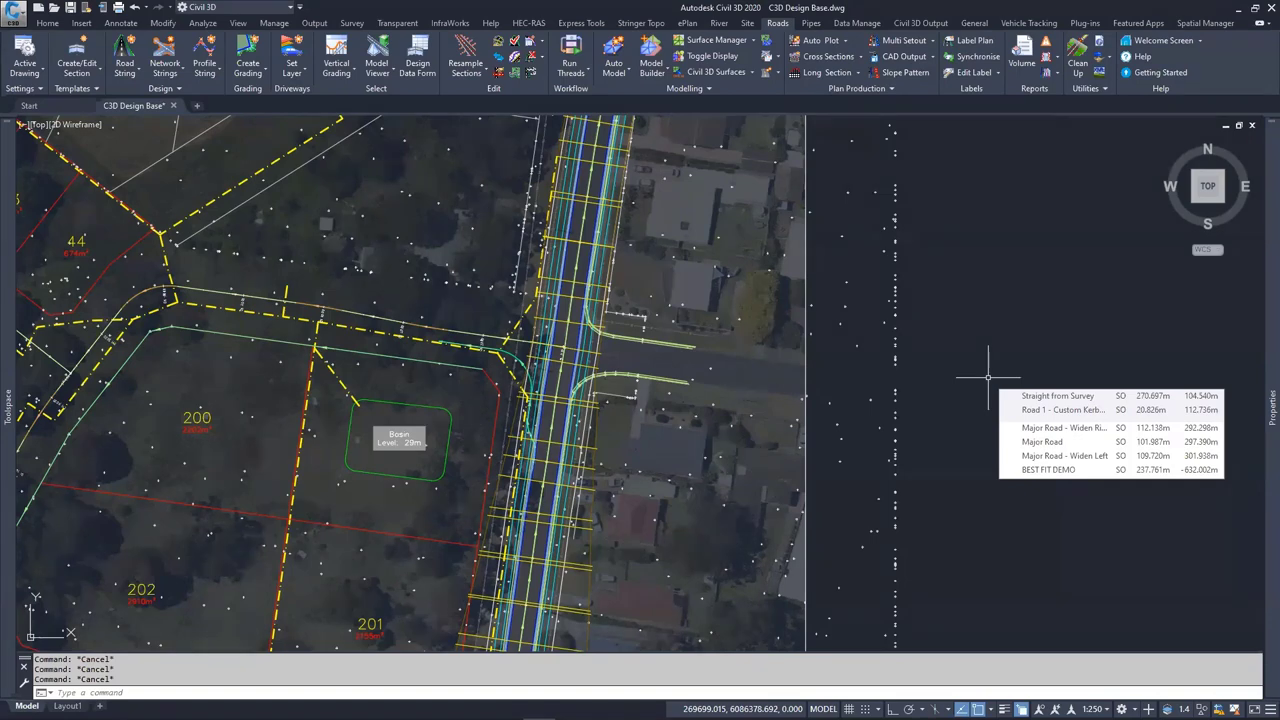
scroll(615, 345, "up", 4)
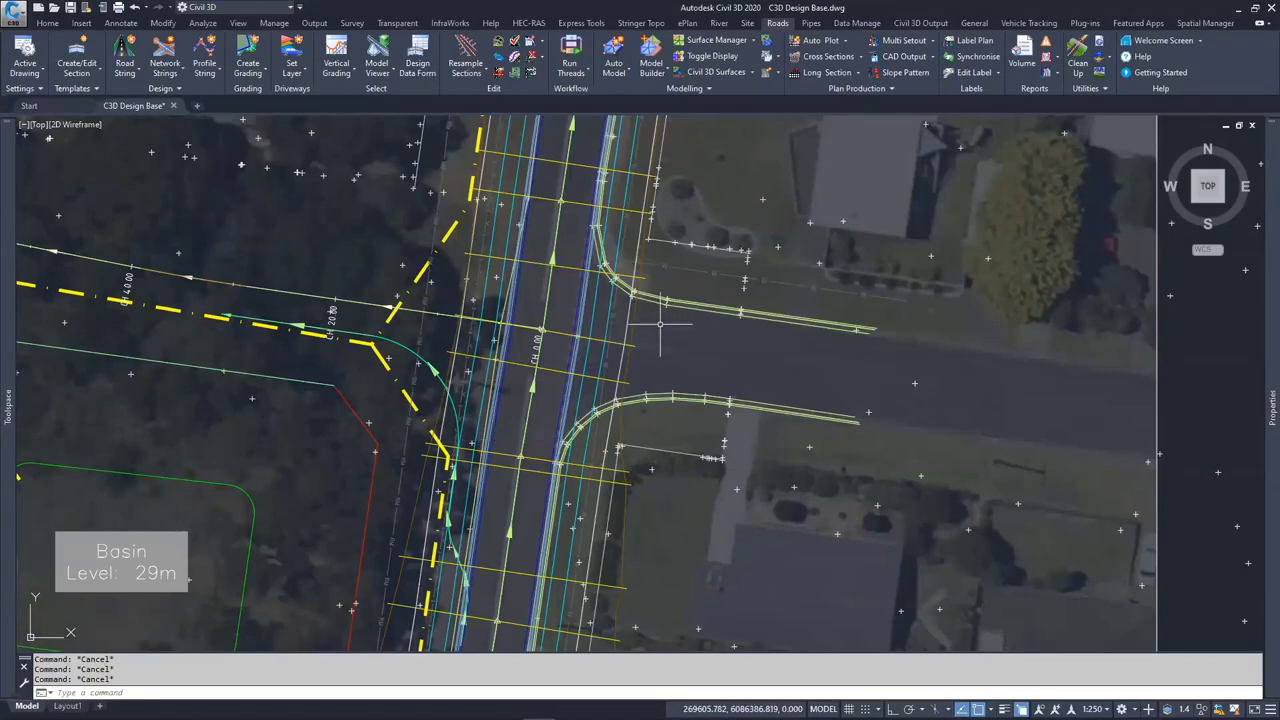
Zoom in on the kerb curve, then zoom out and pan west to show lots 44, 200 and 202
scroll(635, 283, "up", 4)
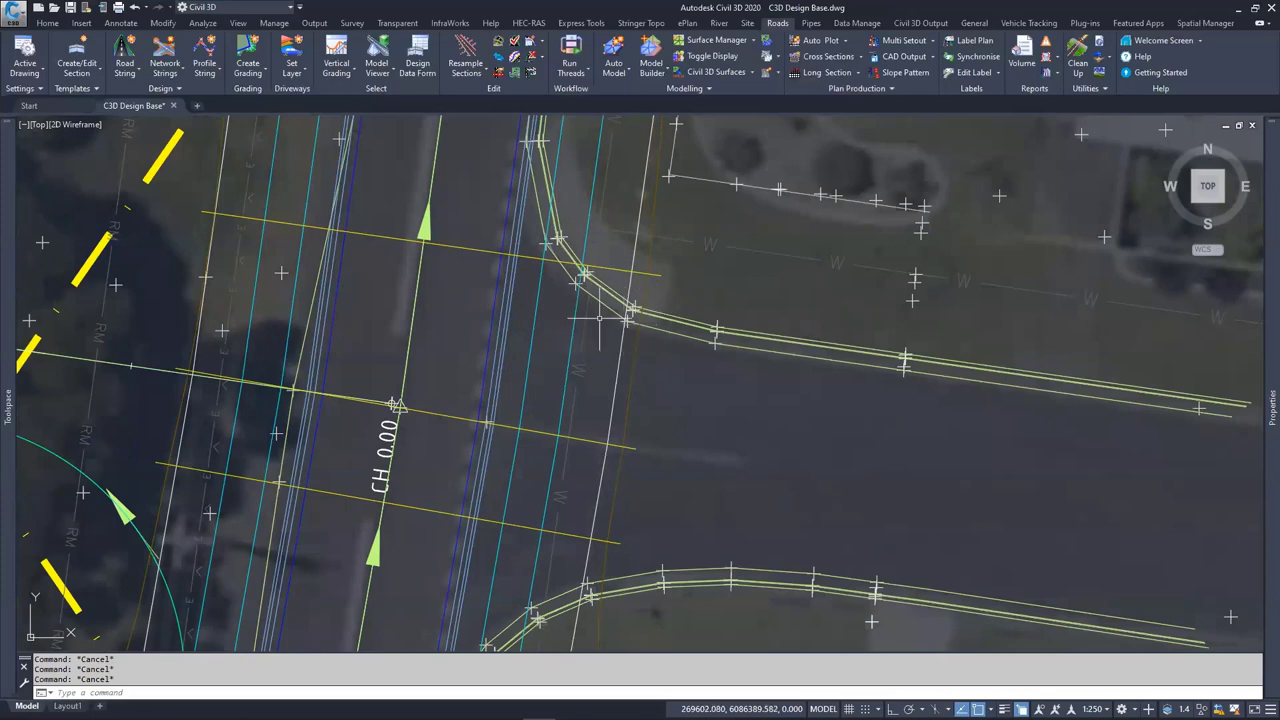
scroll(600, 318, "down", 2)
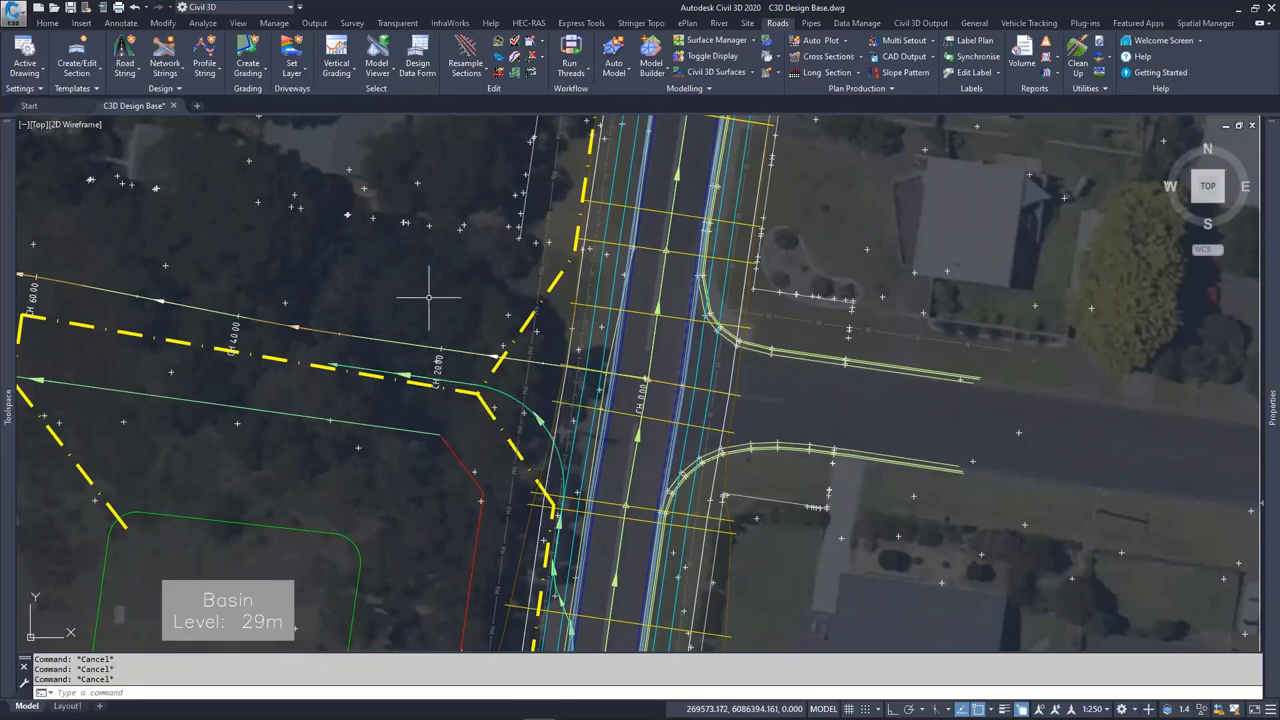
middle_click_drag(358, 326, 722, 431)
Zoom the site plan out and back in to inspect the Road 1 tooltip
scroll(270, 345, "down", 2)
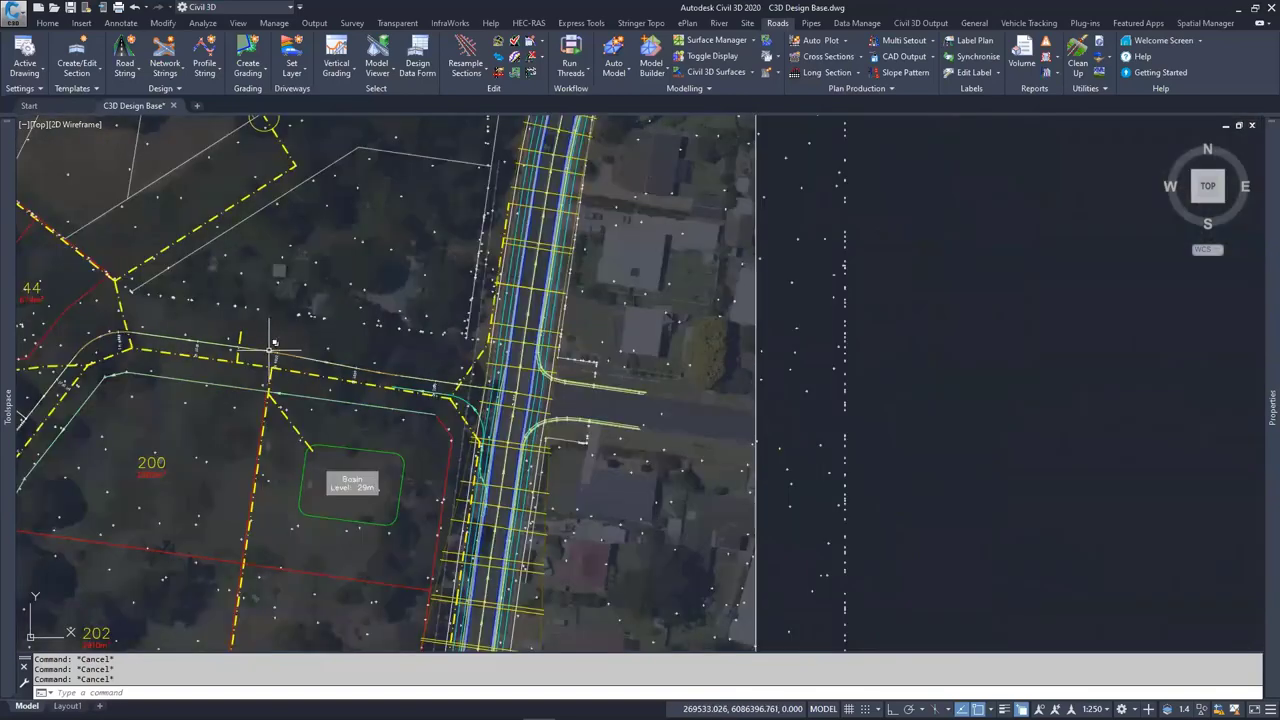
scroll(389, 359, "up", 4)
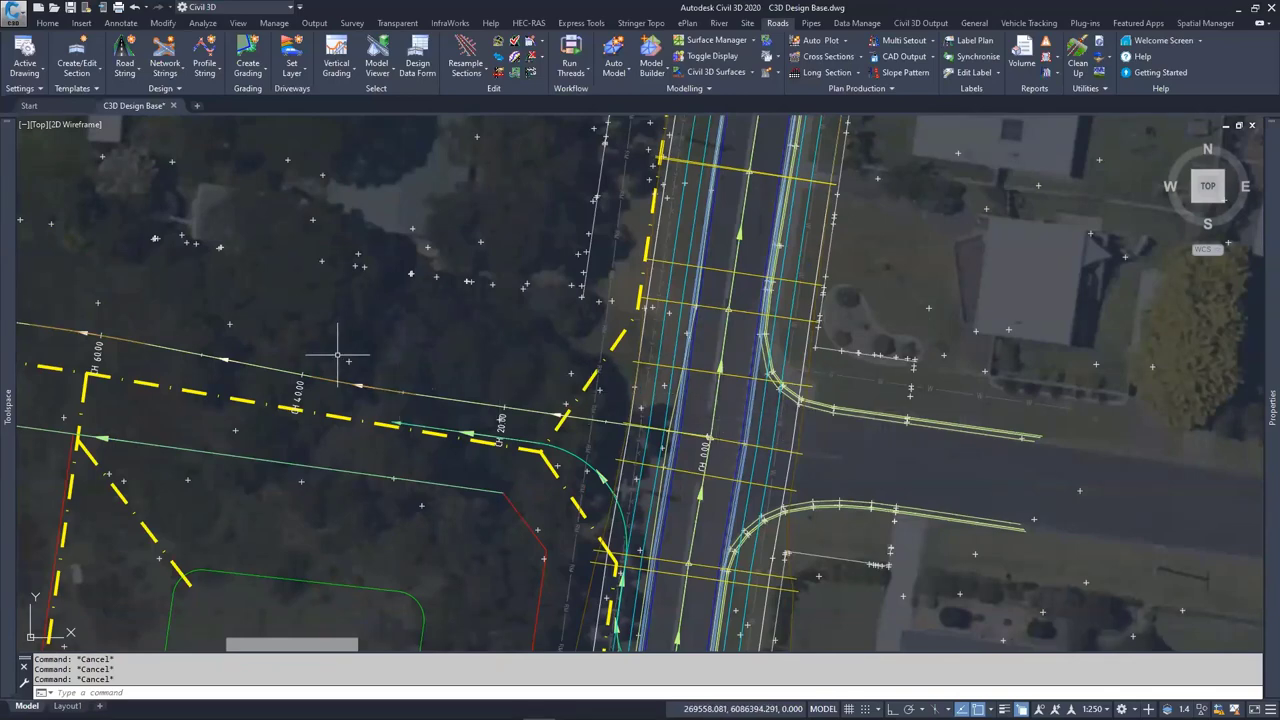
mouse_move(337, 354)
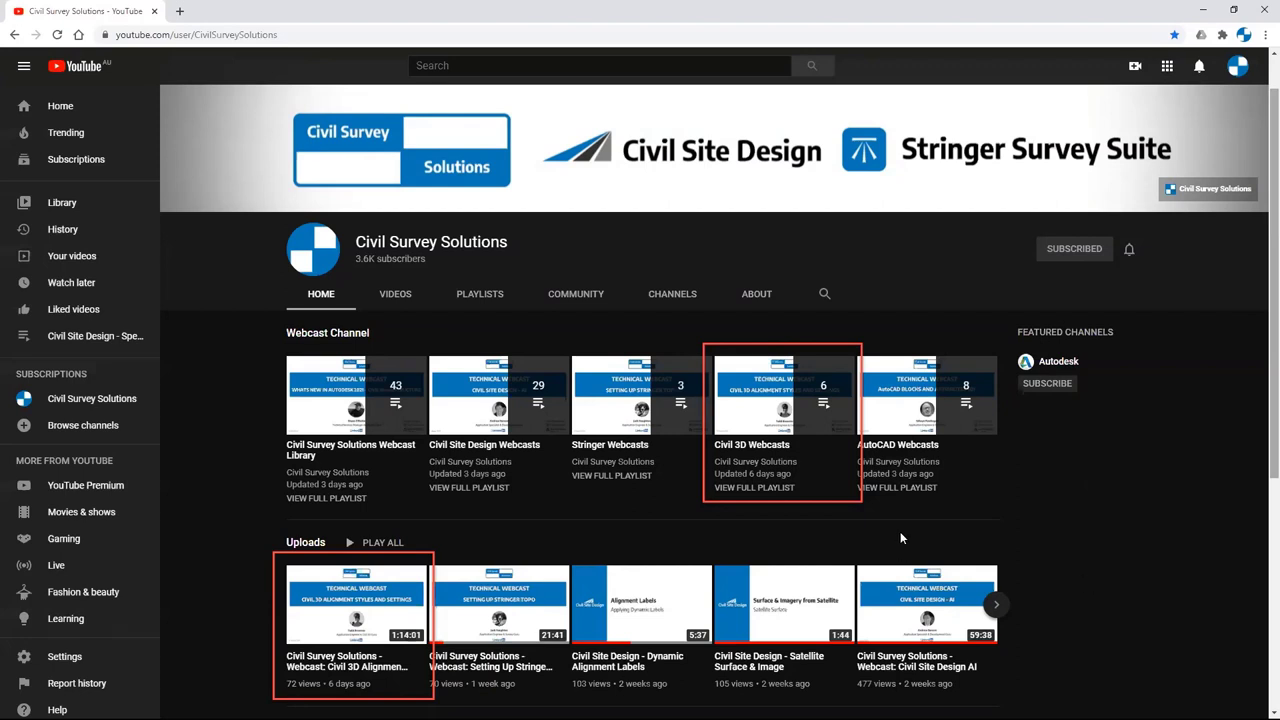
Point out the Civil 3D Webcasts and Stringer Webcasts playlists on the channel page
left_click(787, 413)
left_click(789, 414)
left_click(244, 52)
left_click(603, 453)
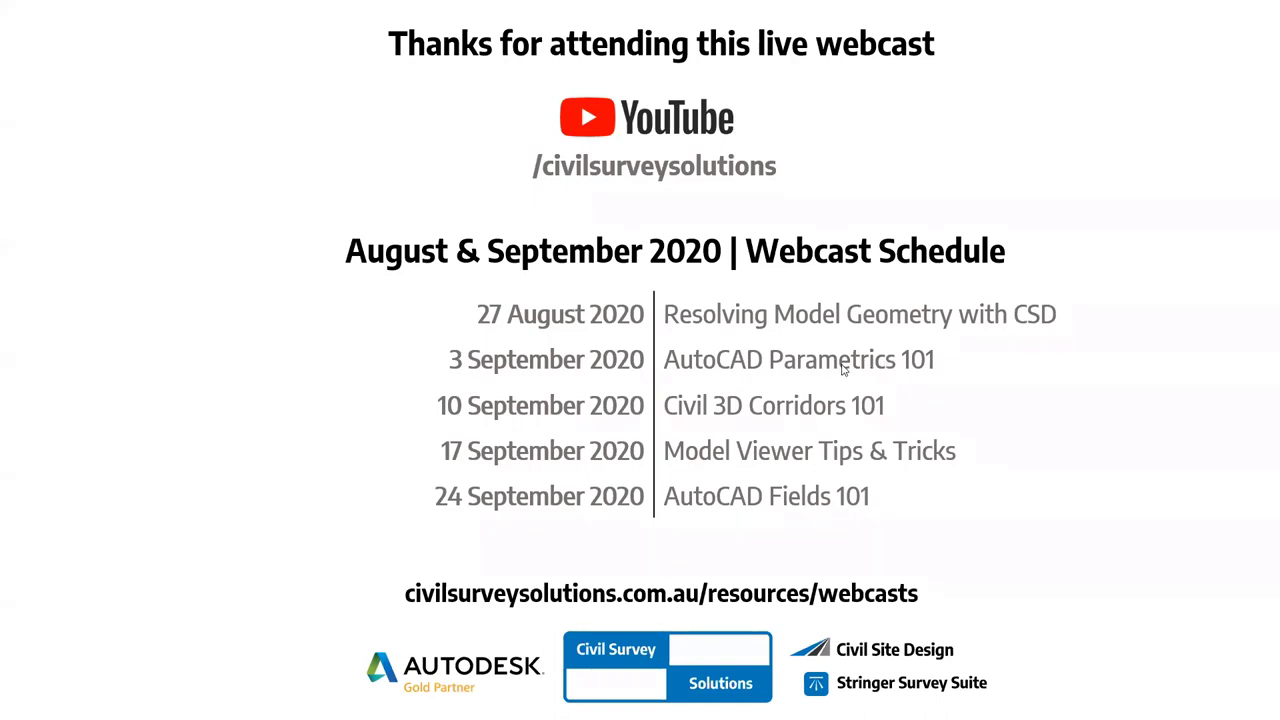
left_click(741, 368)
left_click(790, 408)
left_click(856, 420)
left_click(862, 598)
left_click(862, 592)
left_click(876, 597)
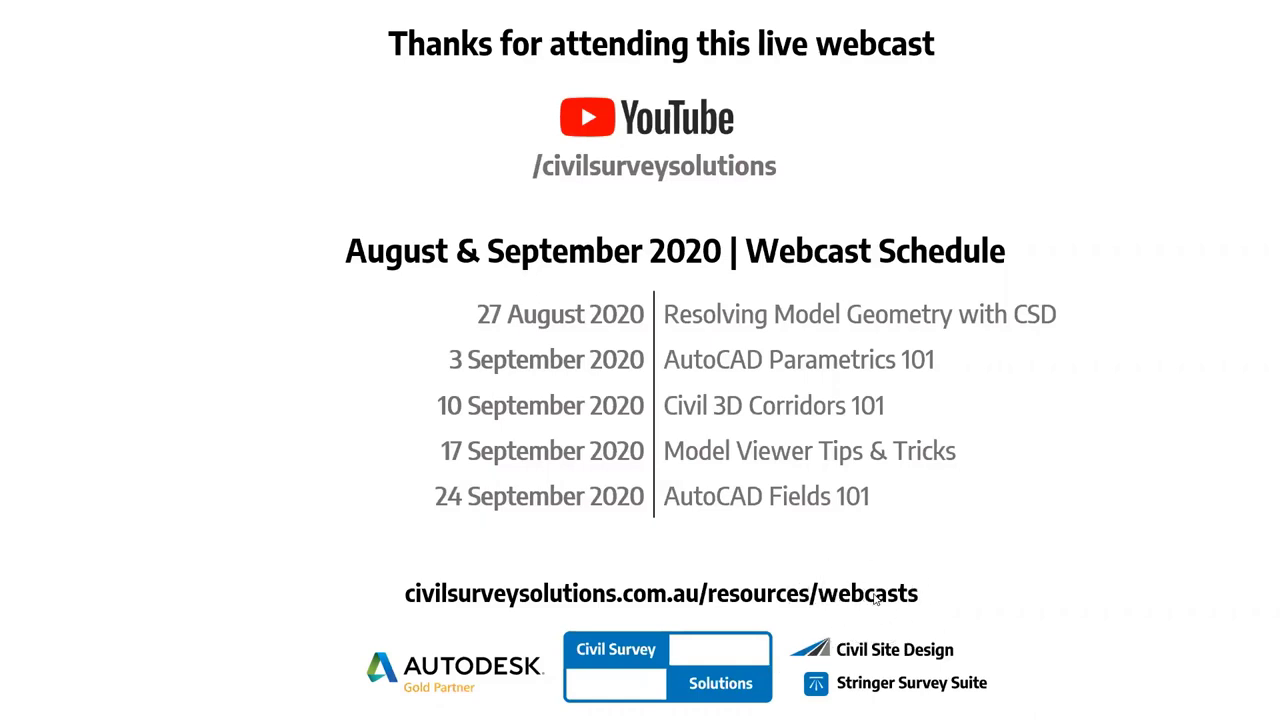